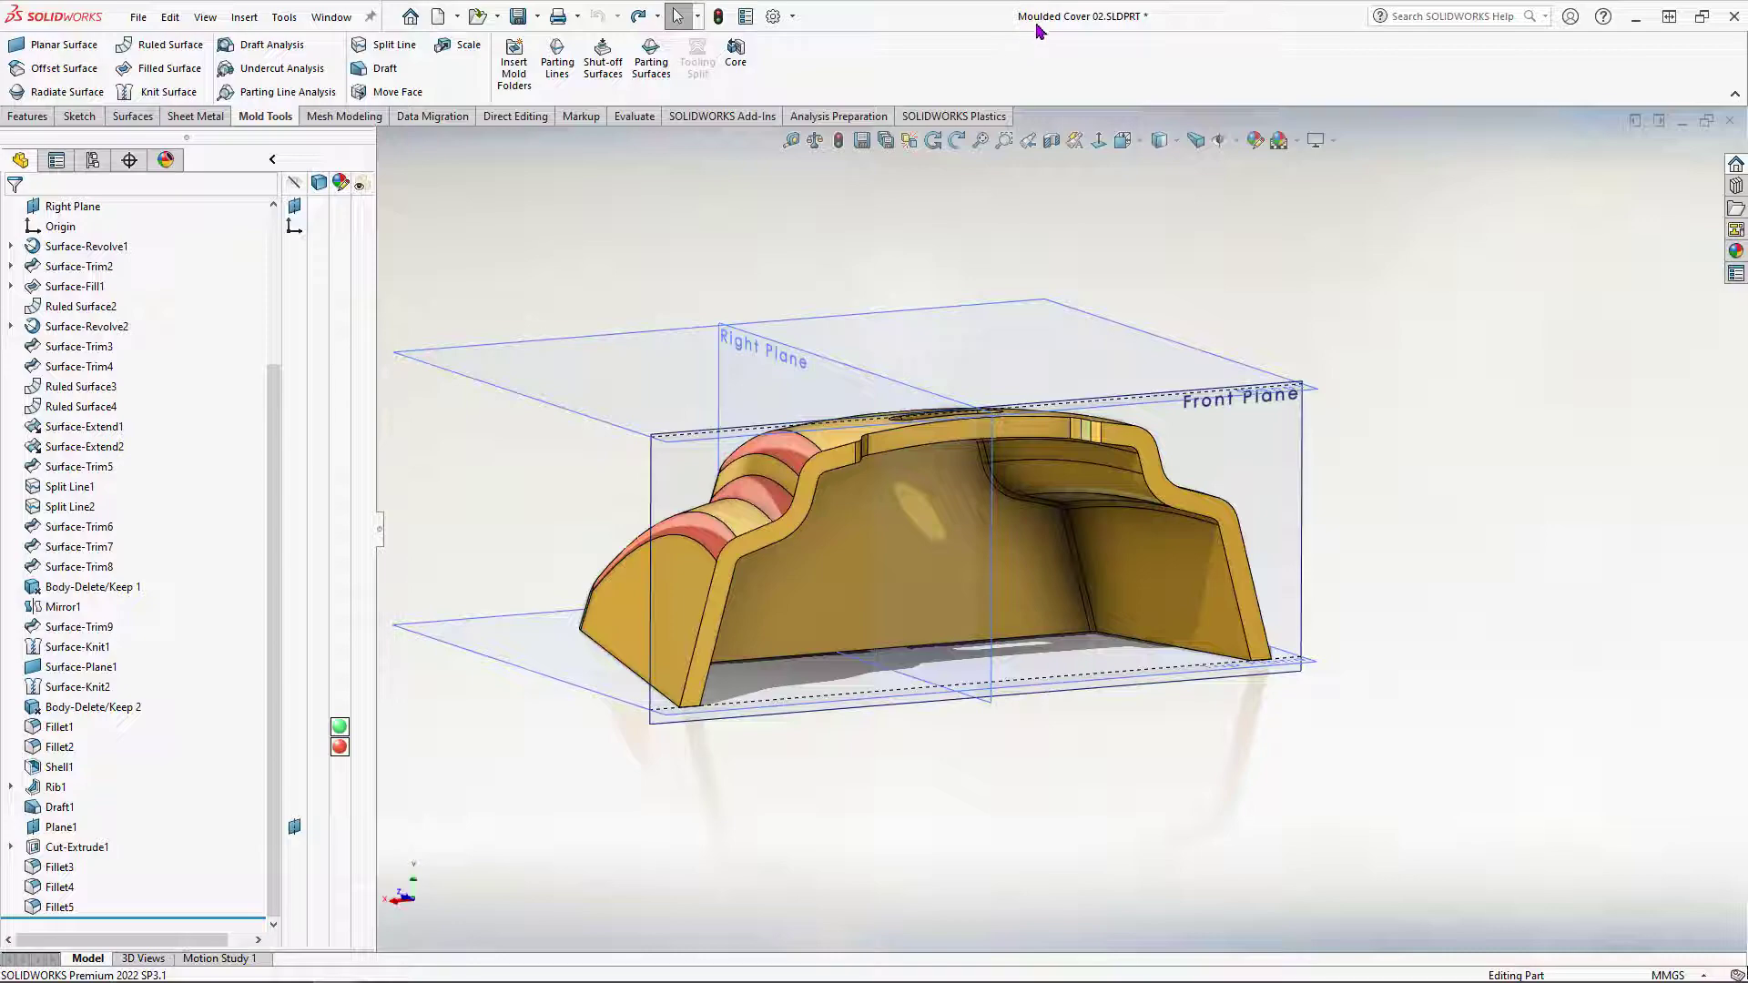
Step: Examine the moulded cover's underside, ribs, outer faces, two round holes and slot from several angles
middle_drag(1185, 766, 1132, 700)
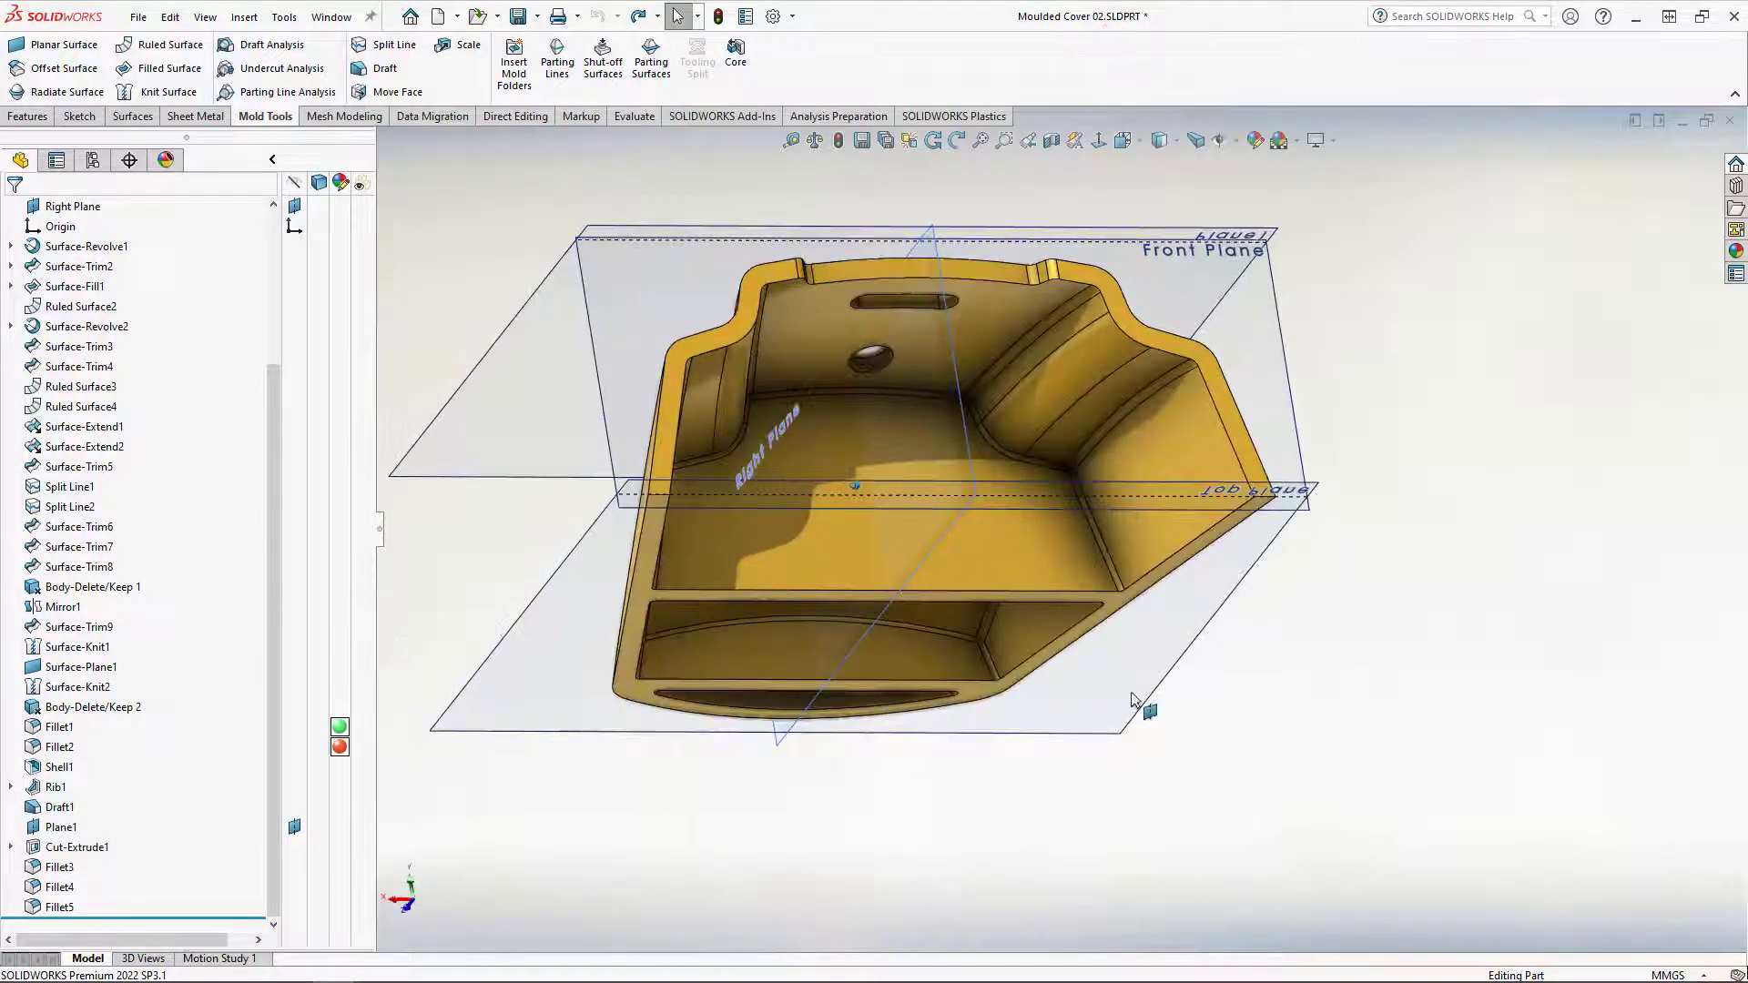
middle_drag(1460, 594, 627, 423)
scroll(1149, 643, up, 4)
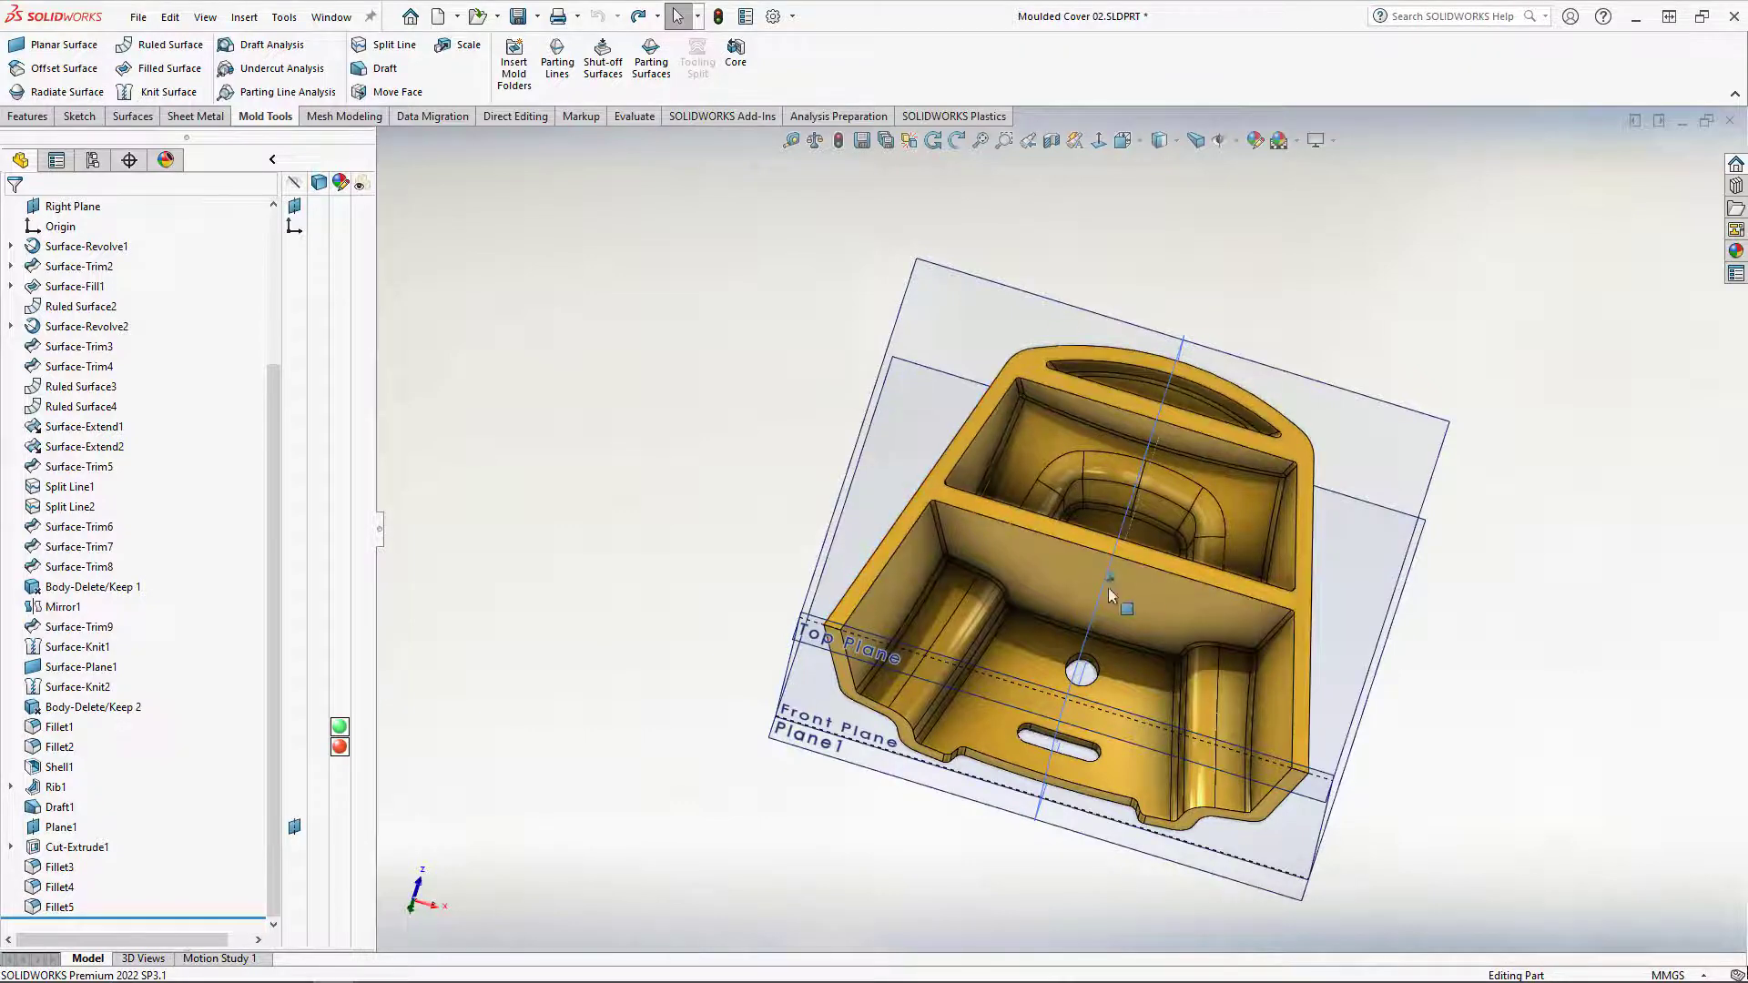
middle_drag(1106, 579, 1188, 643)
middle_drag(1207, 403, 1129, 519)
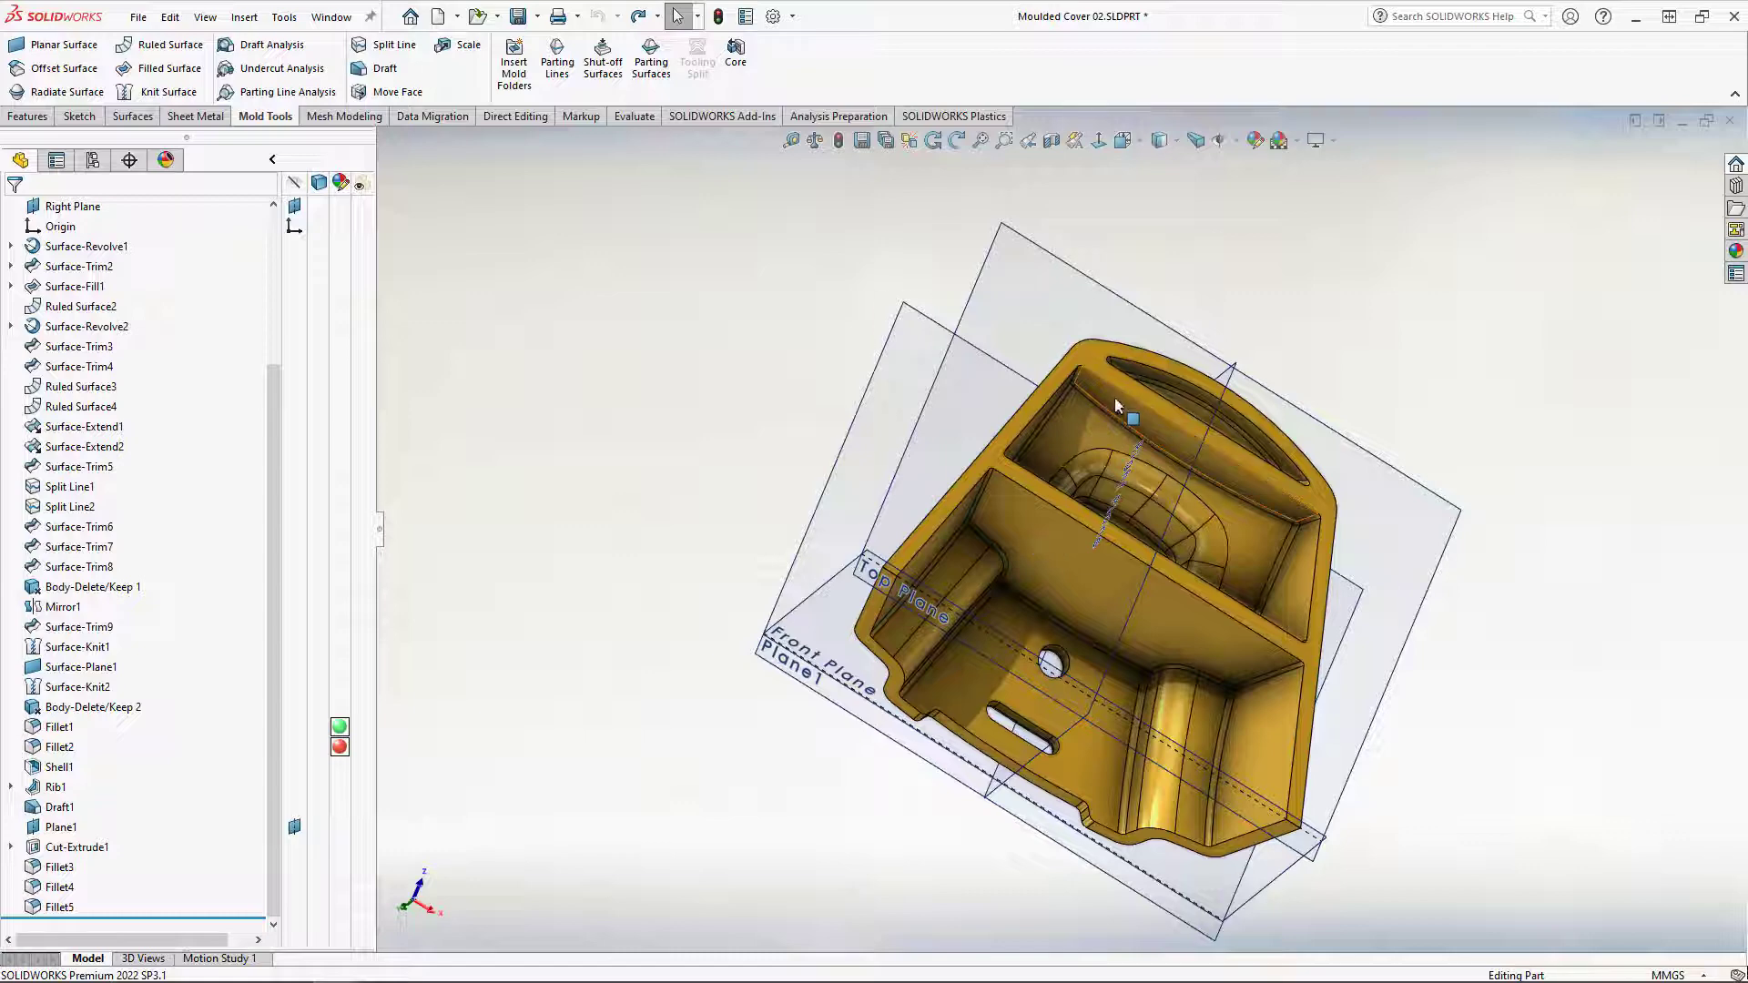
middle_drag(1109, 582, 1136, 643)
scroll(1136, 644, down, 3)
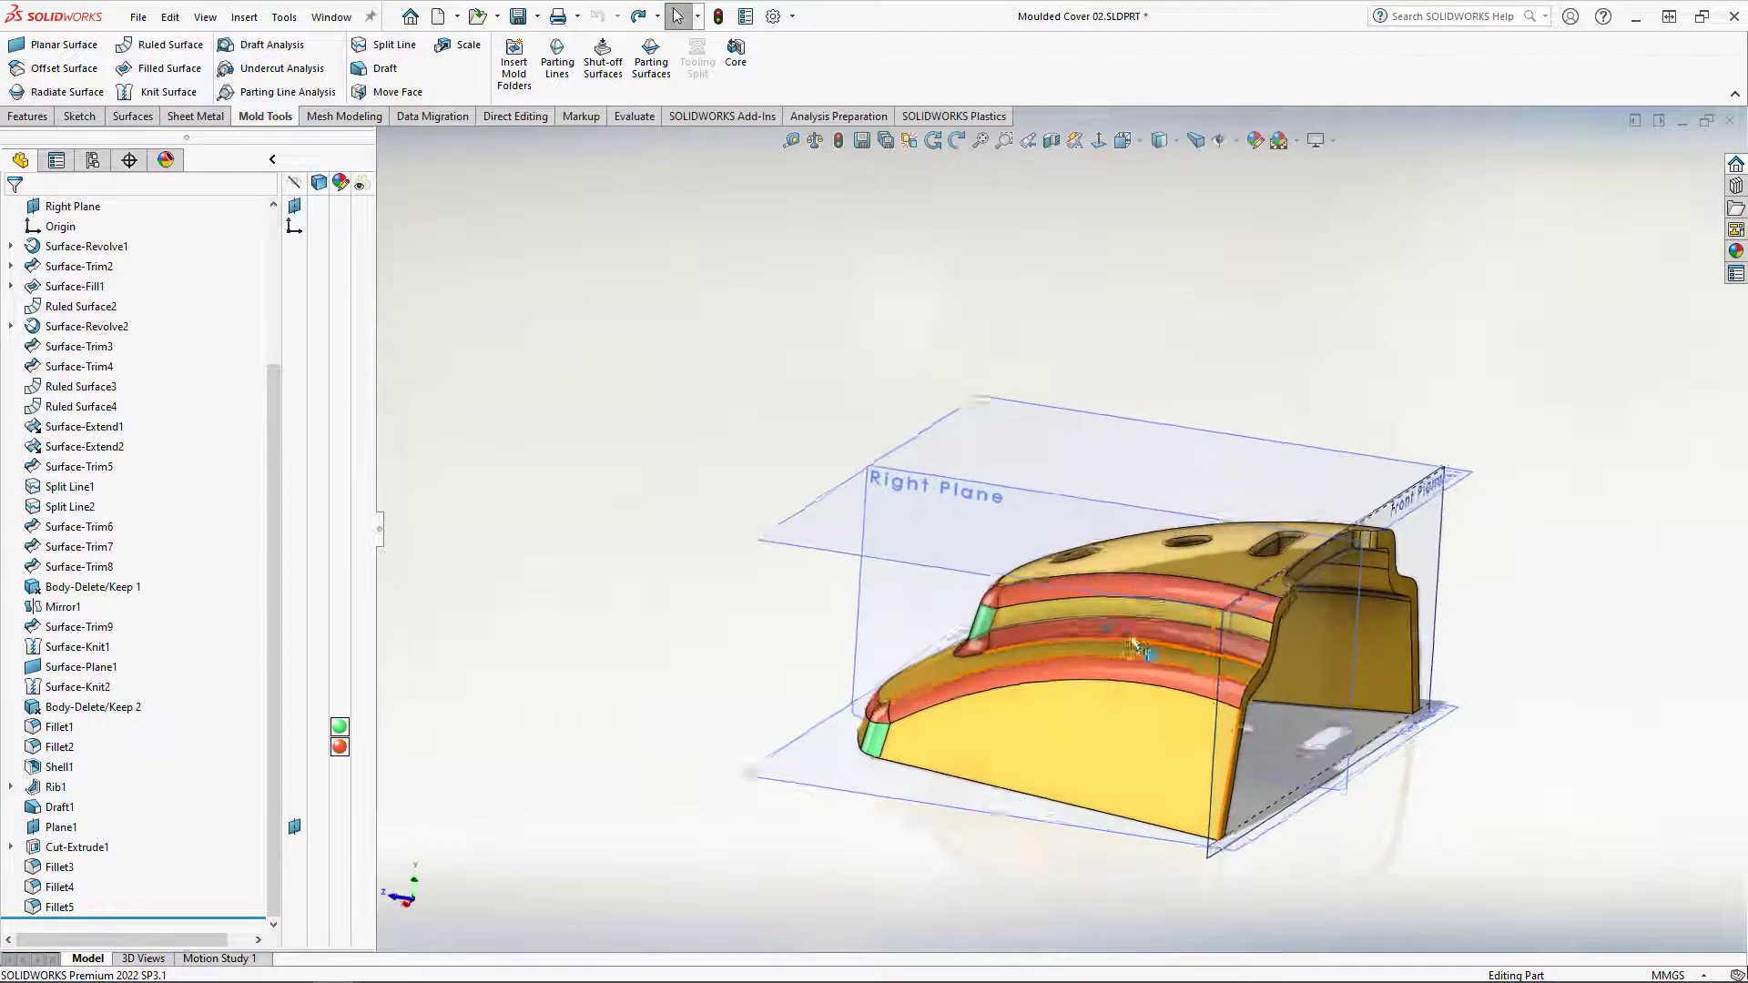
middle_drag(1277, 655, 1299, 701)
middle_drag(1038, 535, 1288, 510)
scroll(1288, 510, down, 2)
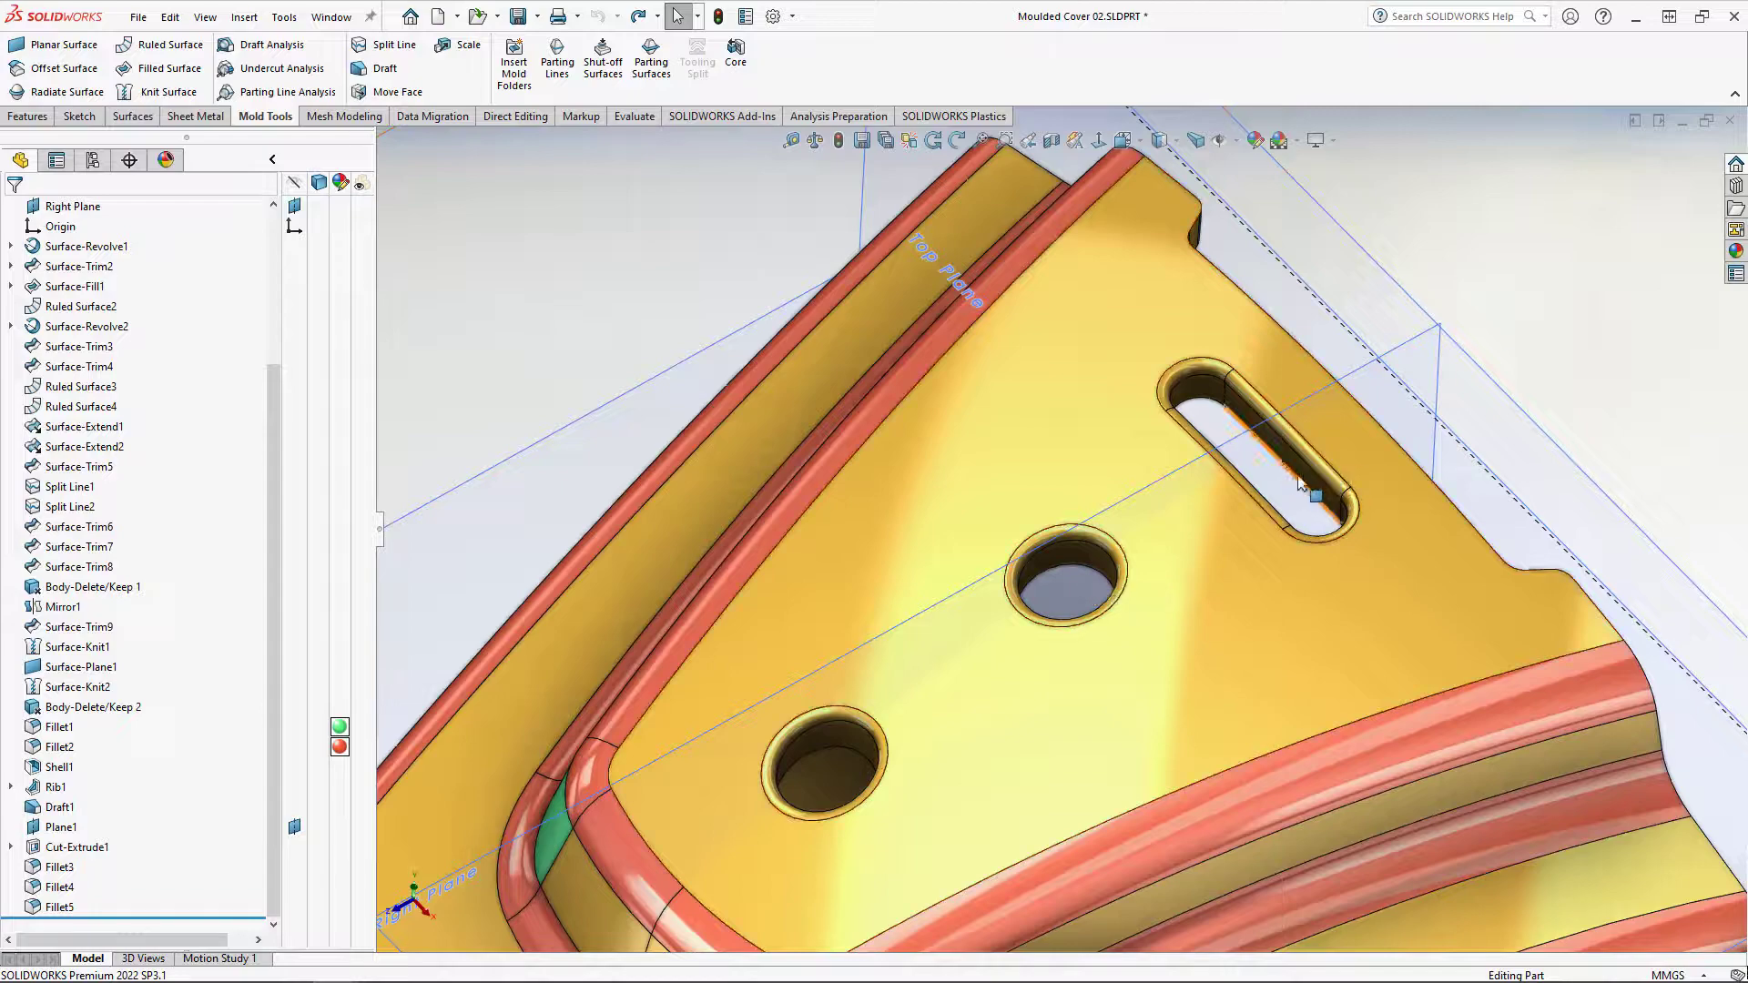
mouse_move(1294, 493)
middle_down()
mouse_move(1207, 570)
mouse_move(1205, 528)
mouse_move(1165, 492)
middle_up()
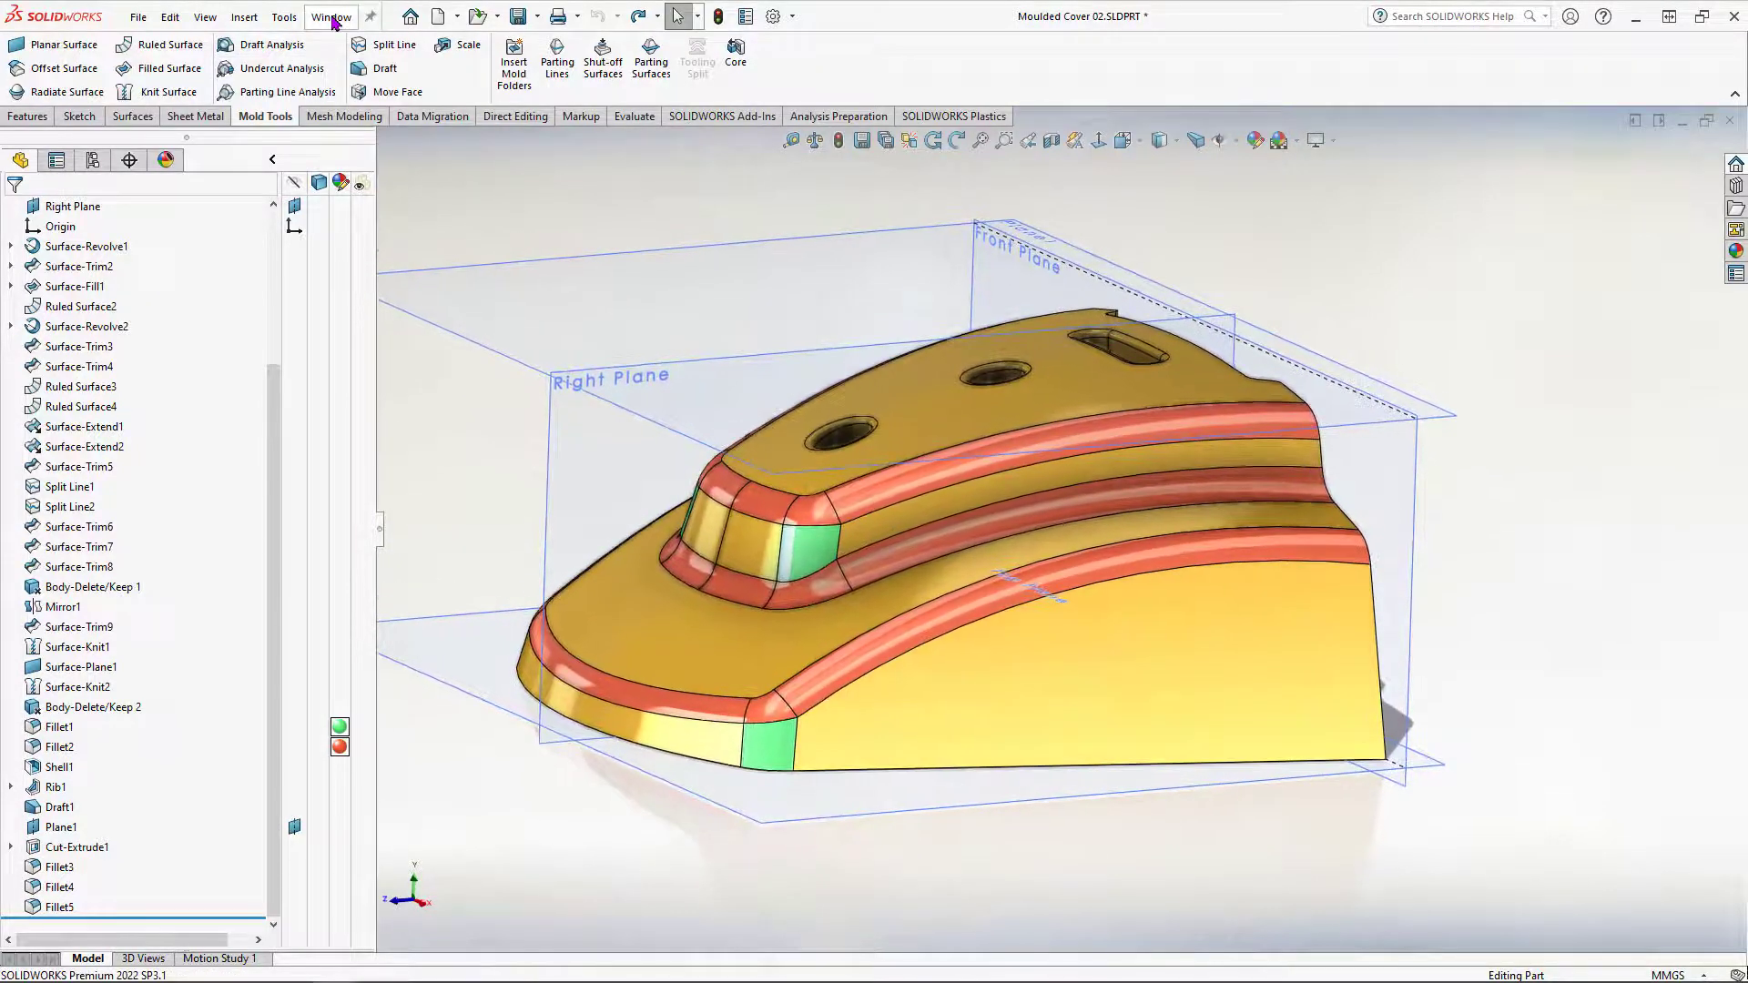
Step: Switch to the Mould Tool Setup part and widen its feature tree so the full names can be read
click(334, 18)
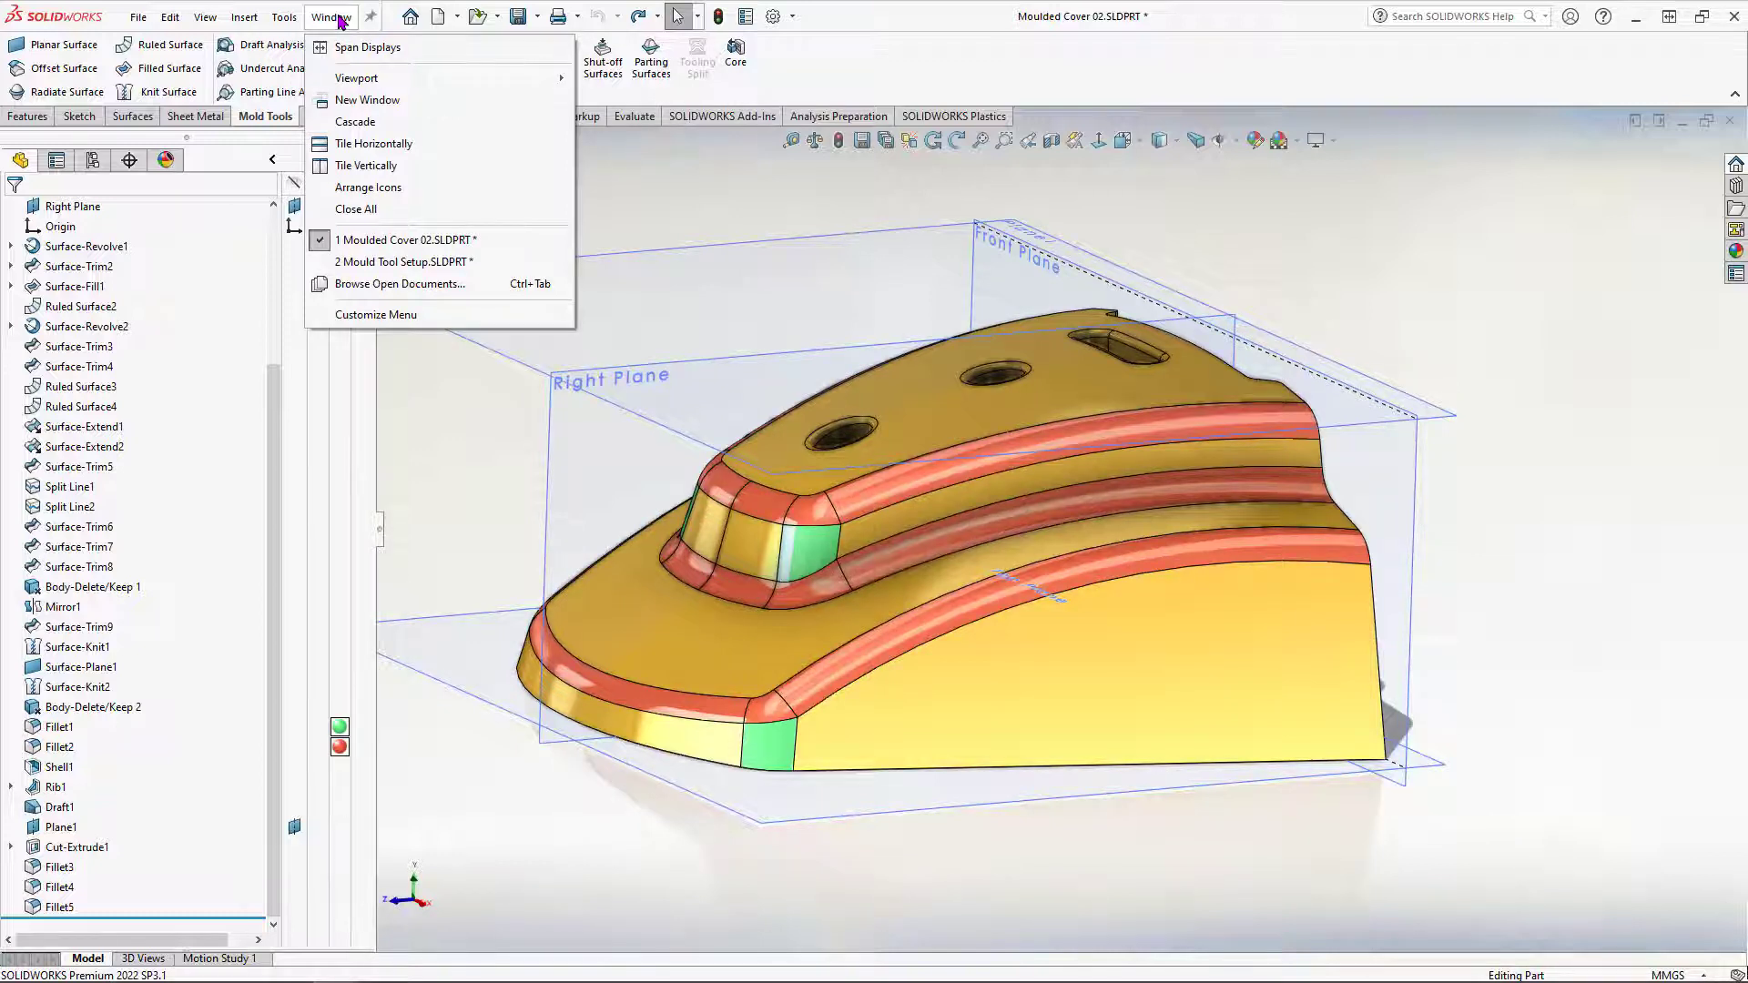
click(415, 263)
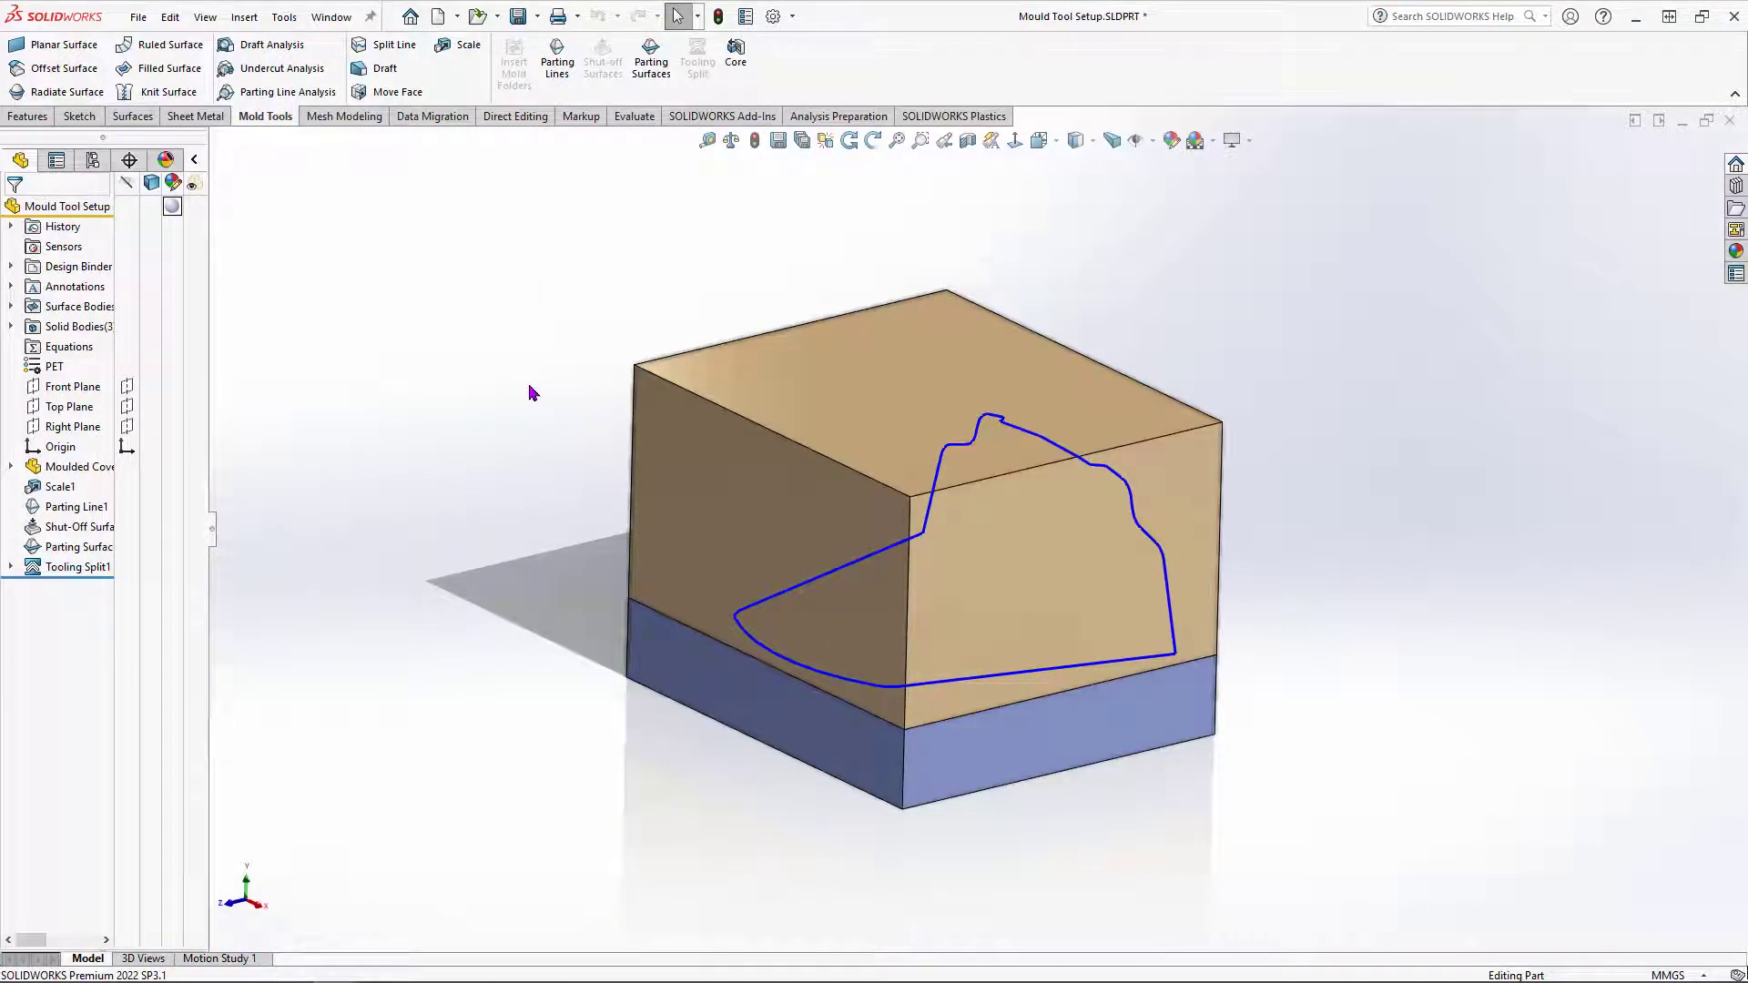
drag(208, 285, 378, 291)
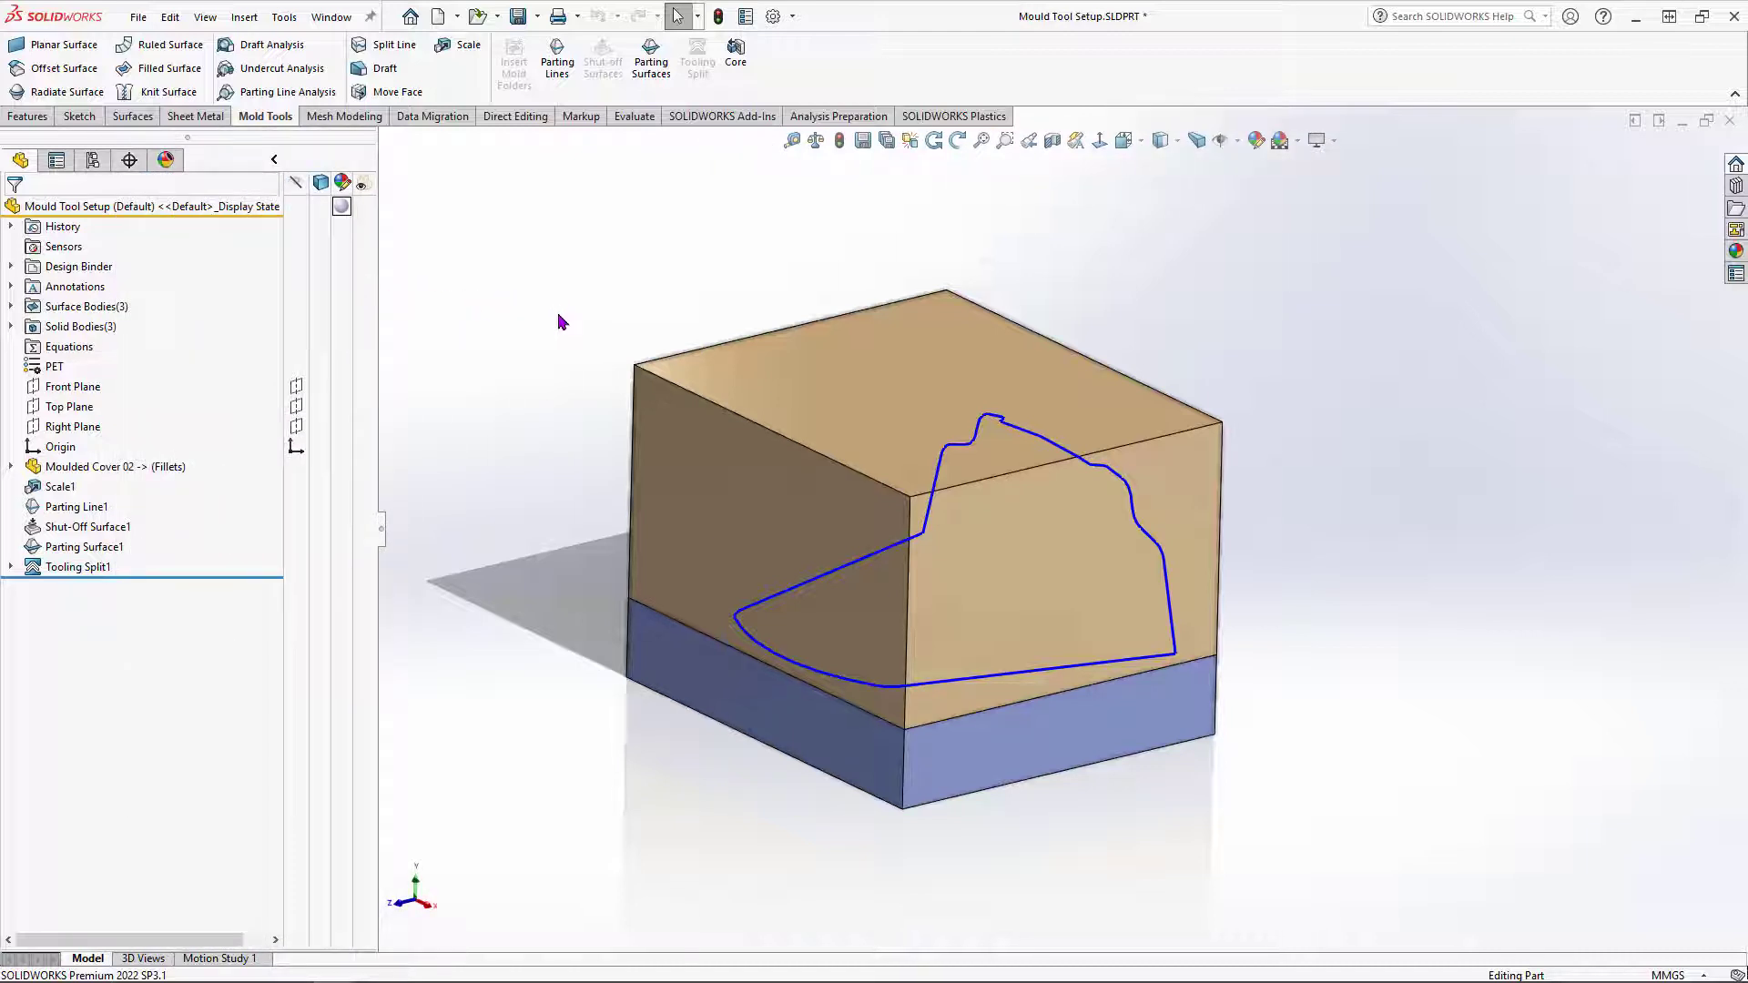
Step: Isolate the brown upper block of the mould tool
scroll(563, 320, down, 1)
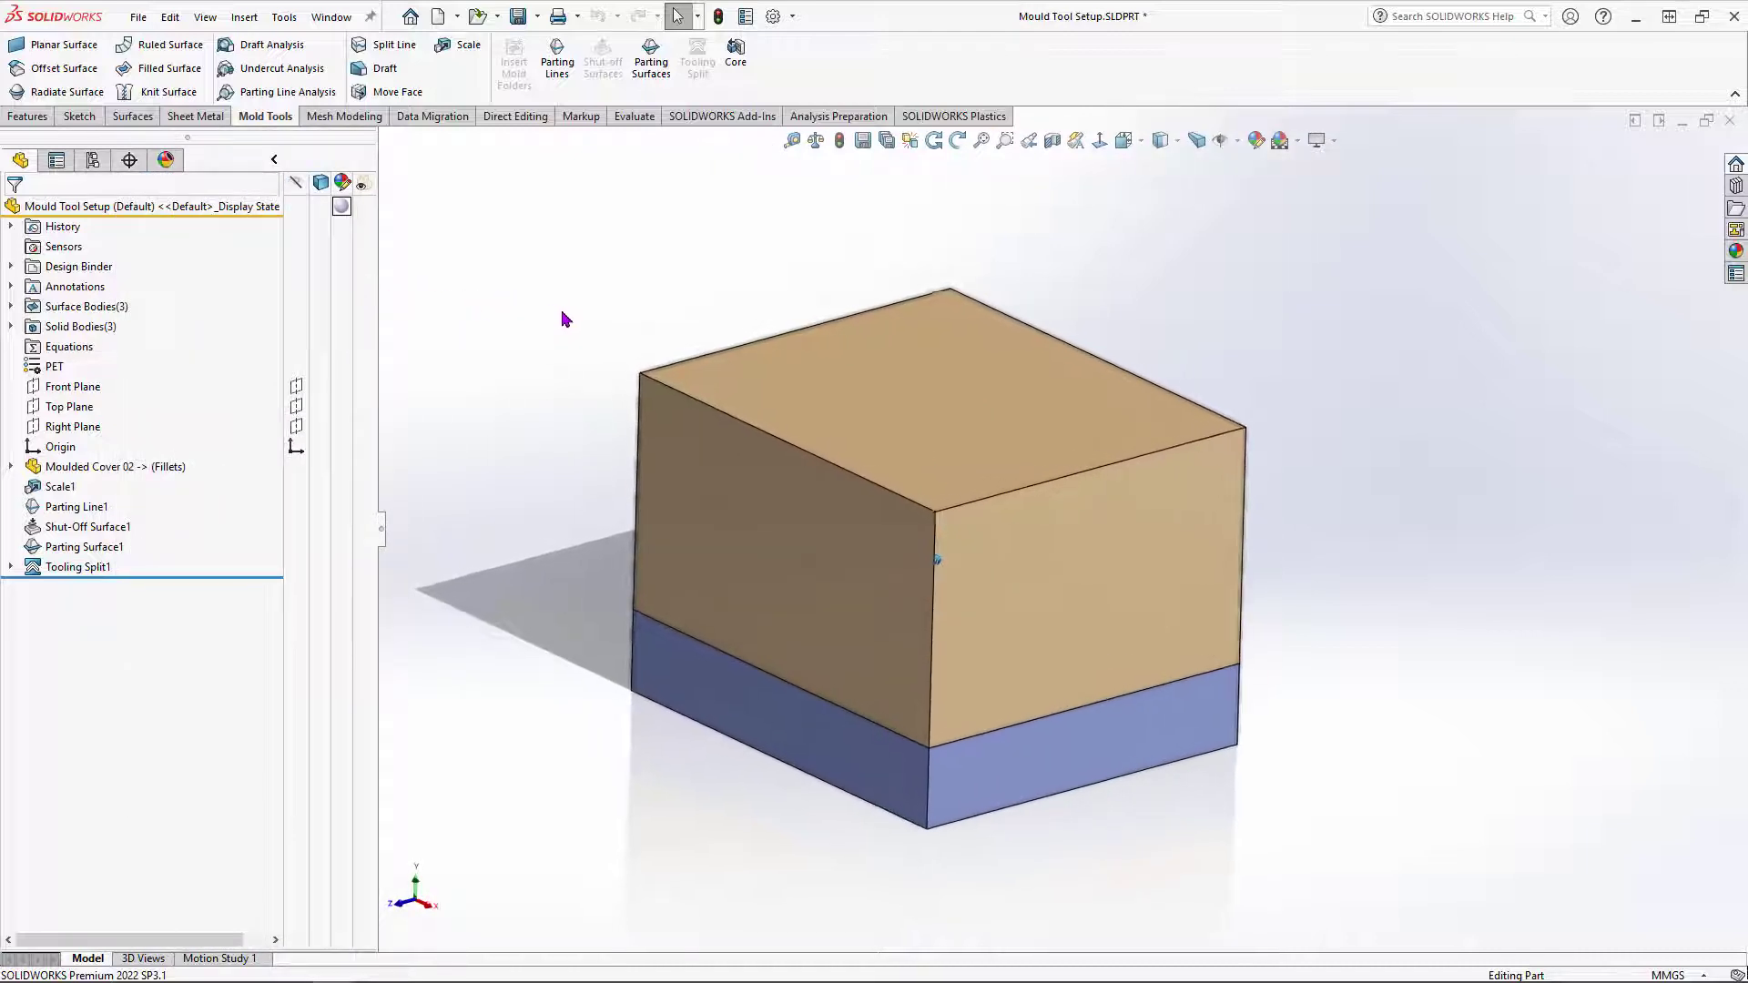
click(719, 482)
right_click(719, 480)
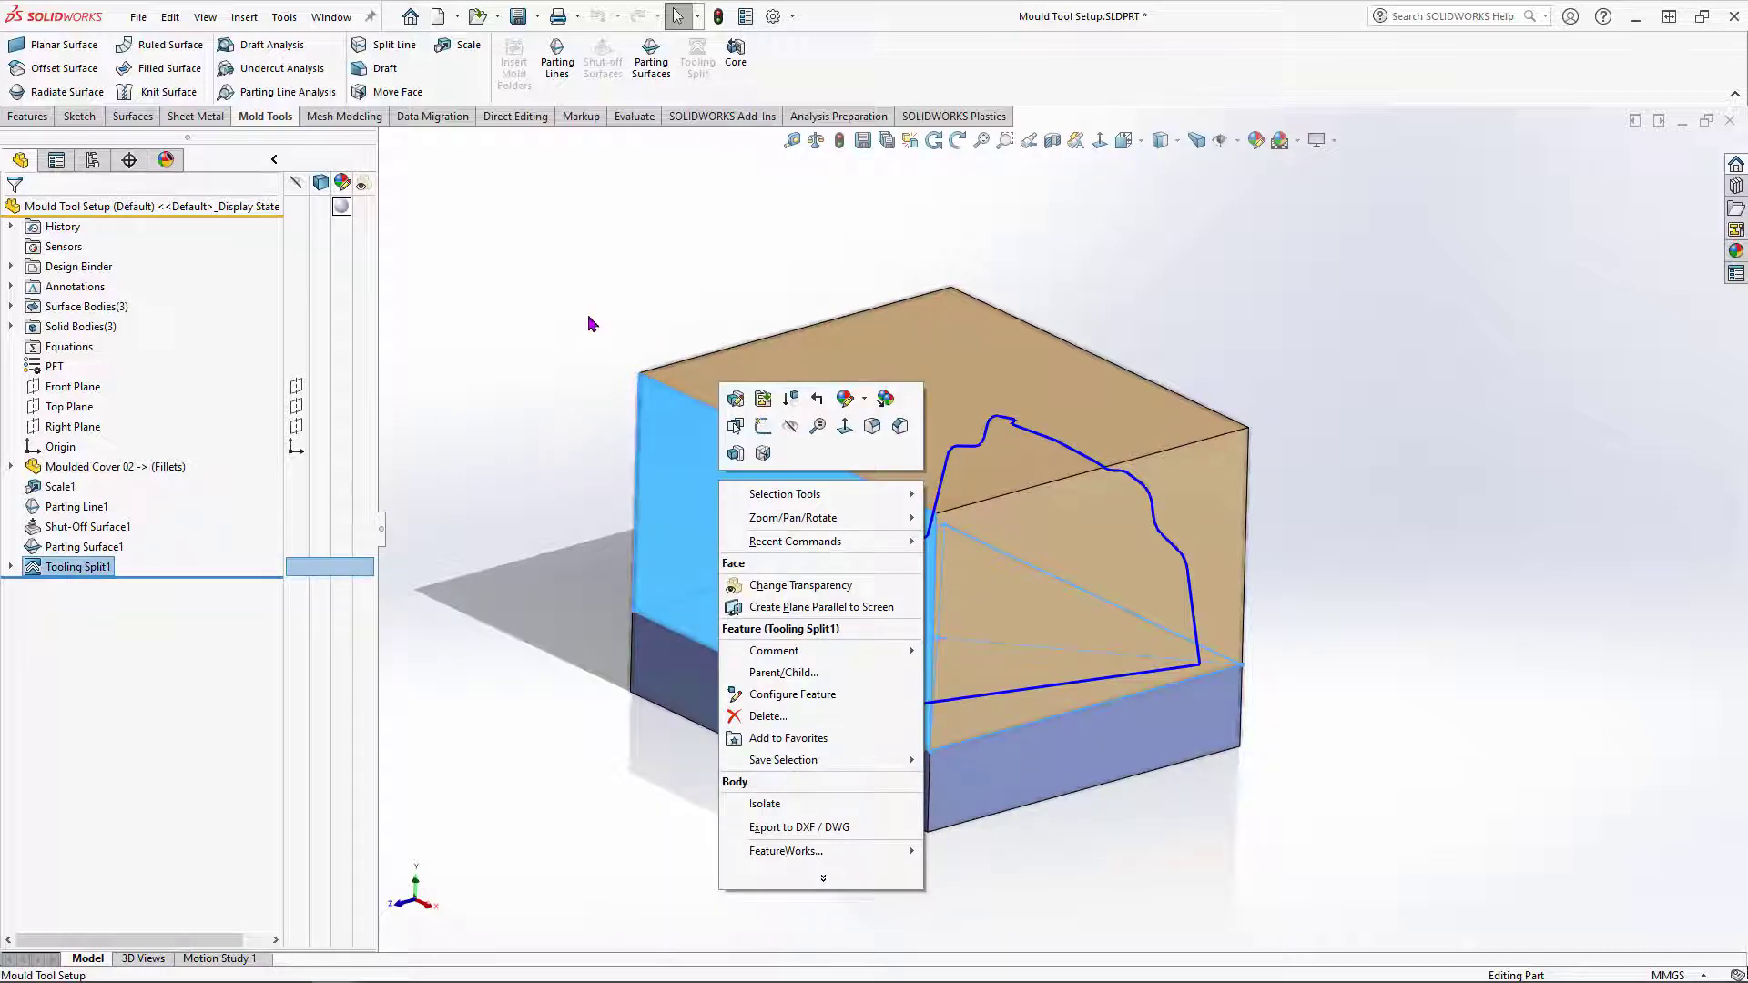
click(590, 323)
click(683, 452)
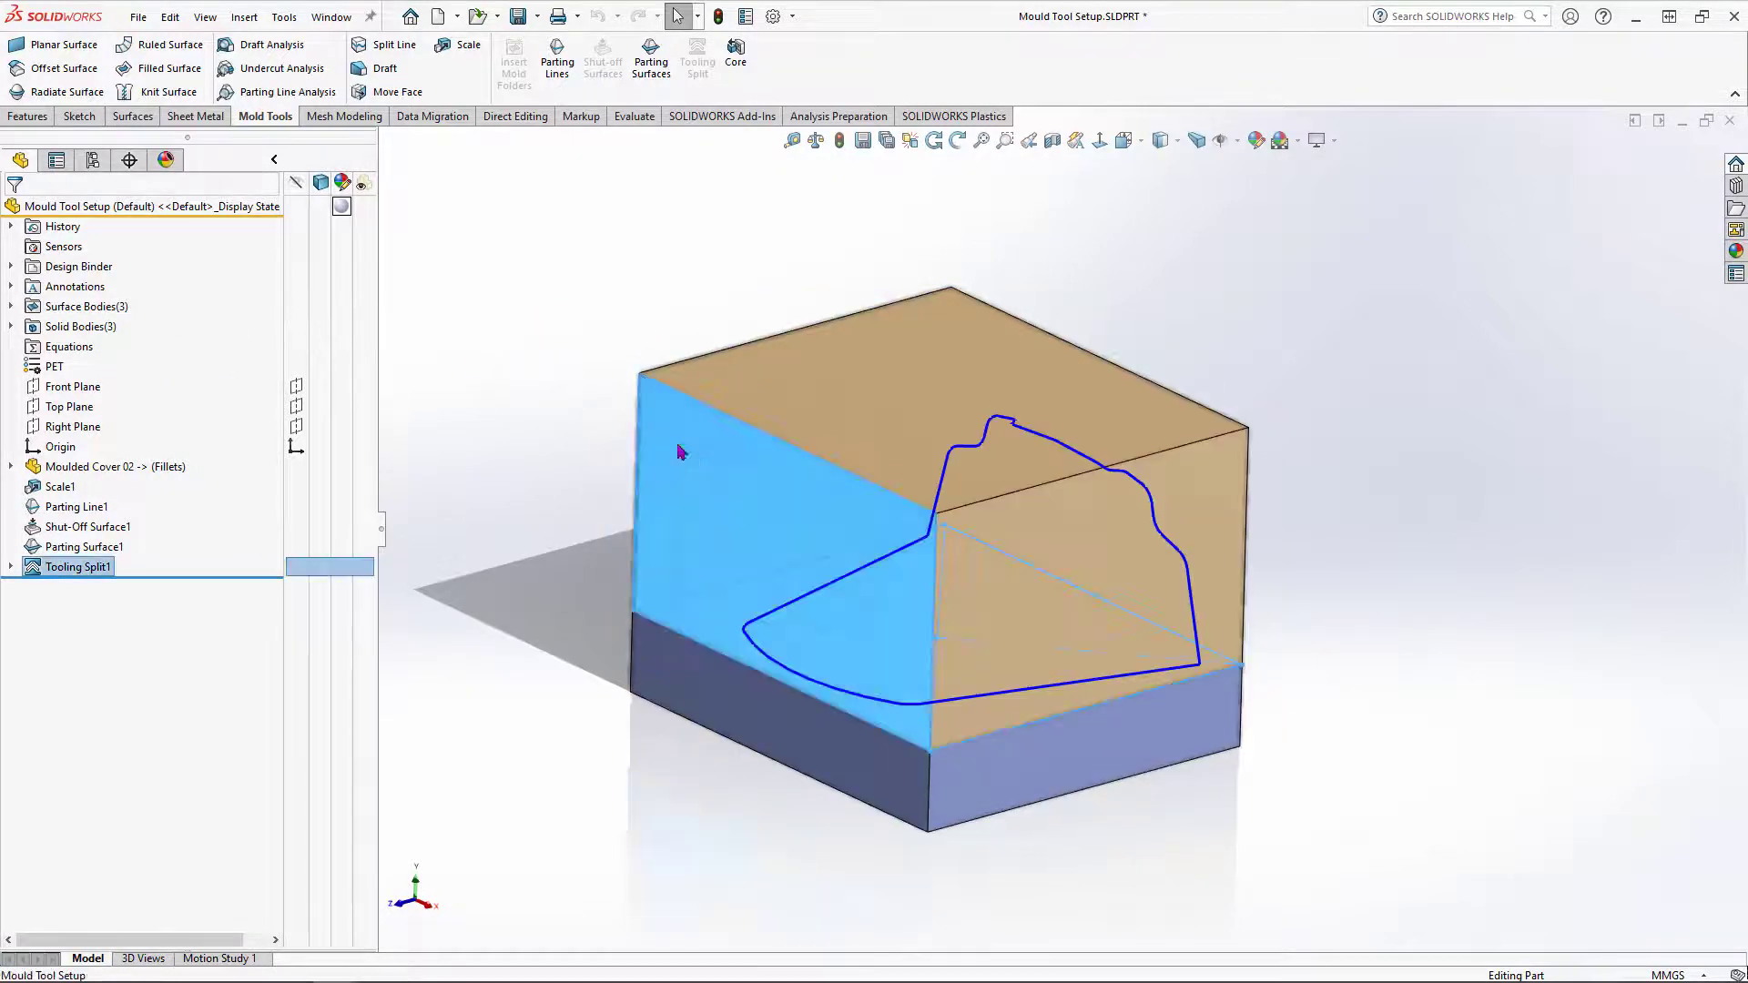
right_click(682, 452)
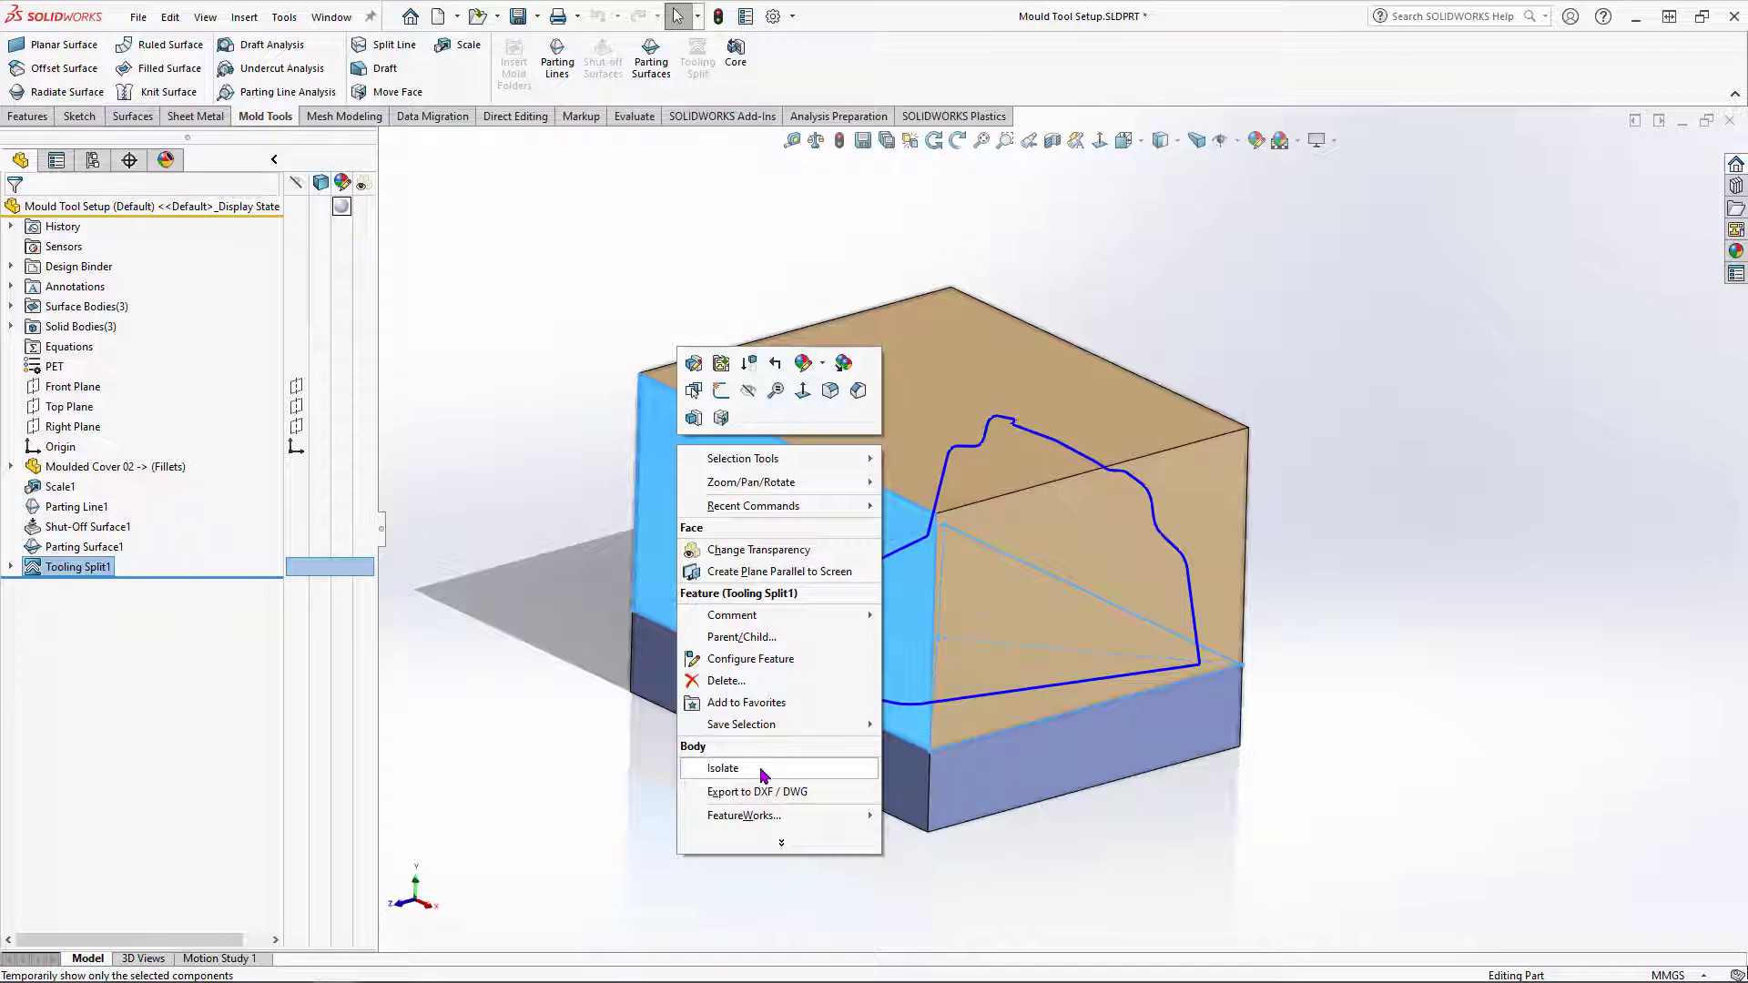
click(722, 768)
Step: Examine the isolated block's cavity, hole and slot shut-offs and parting surface, and exit the isolated view
middle_drag(1012, 811, 967, 783)
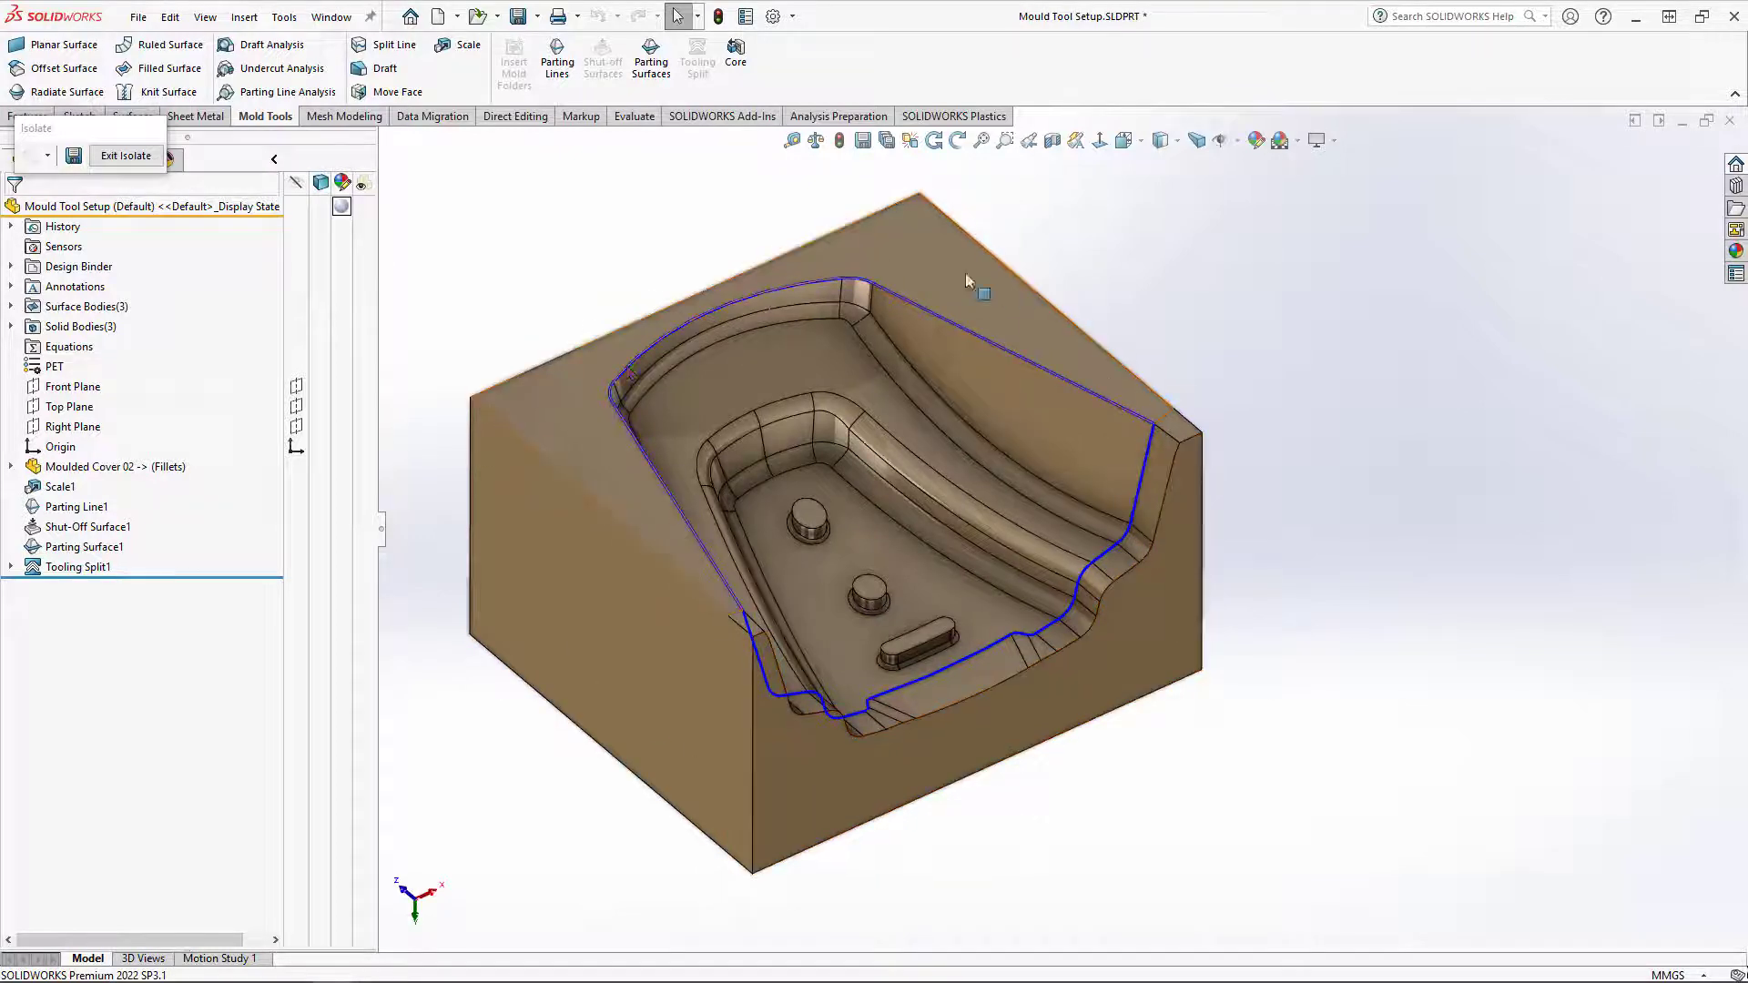
middle_drag(879, 650, 865, 621)
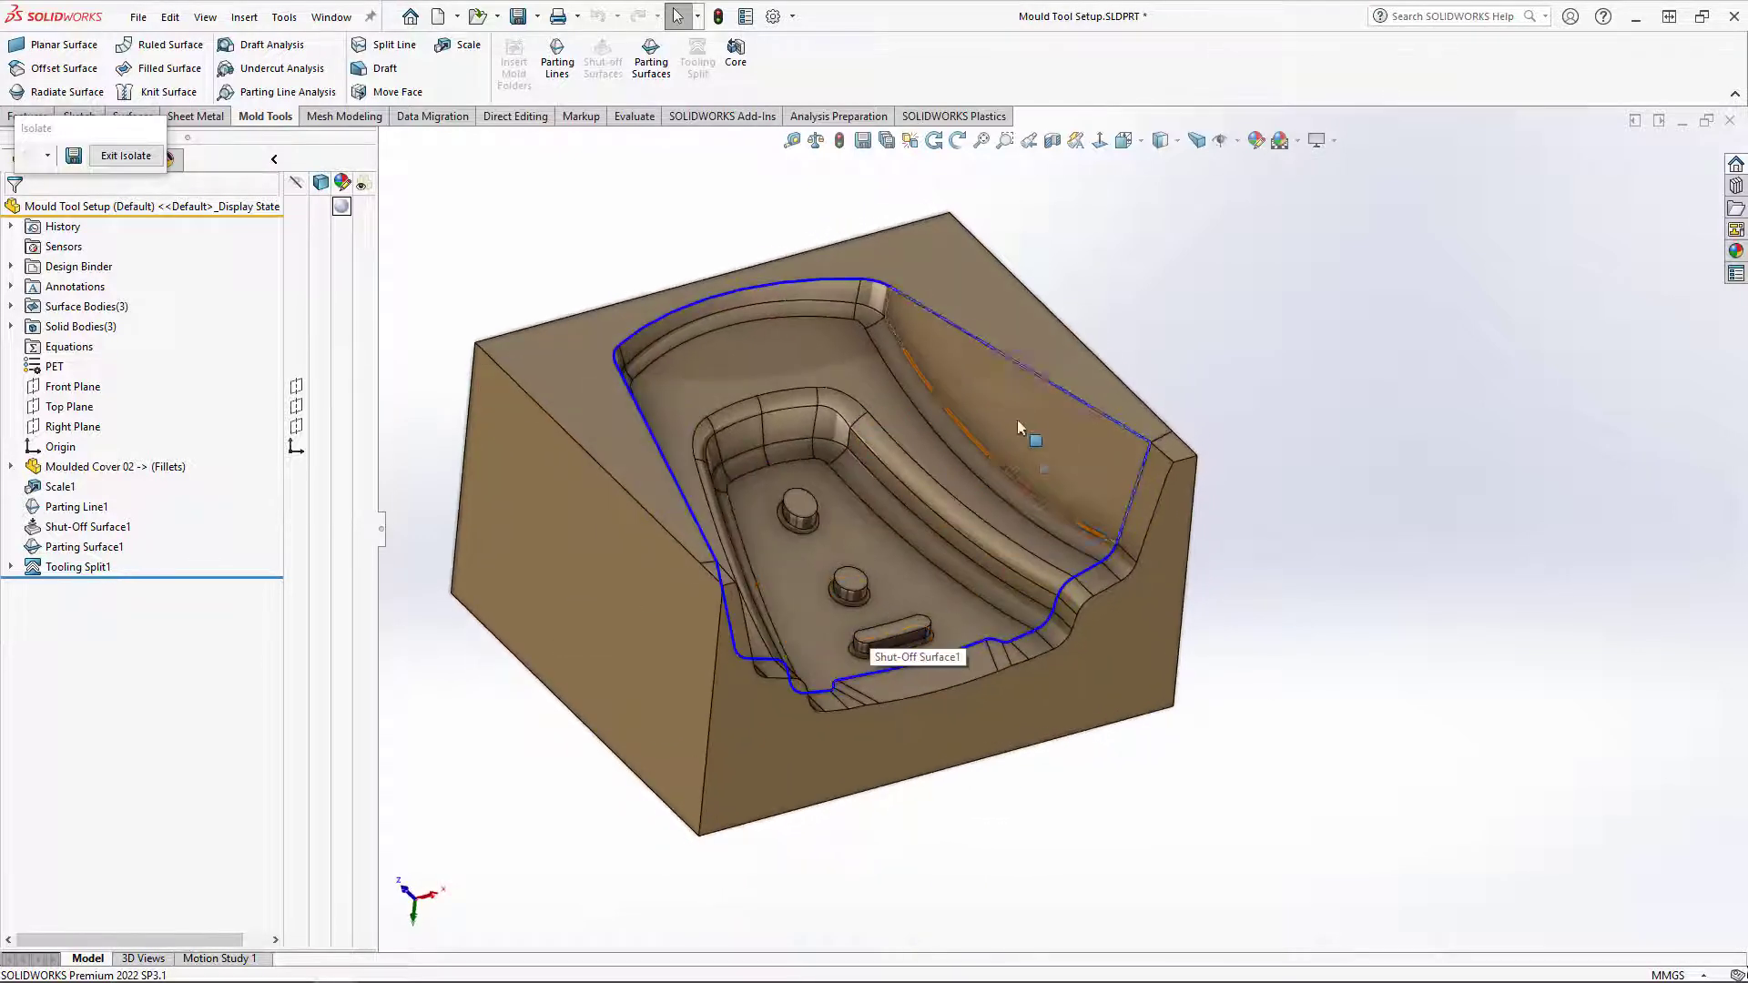
middle_drag(1018, 419, 1007, 370)
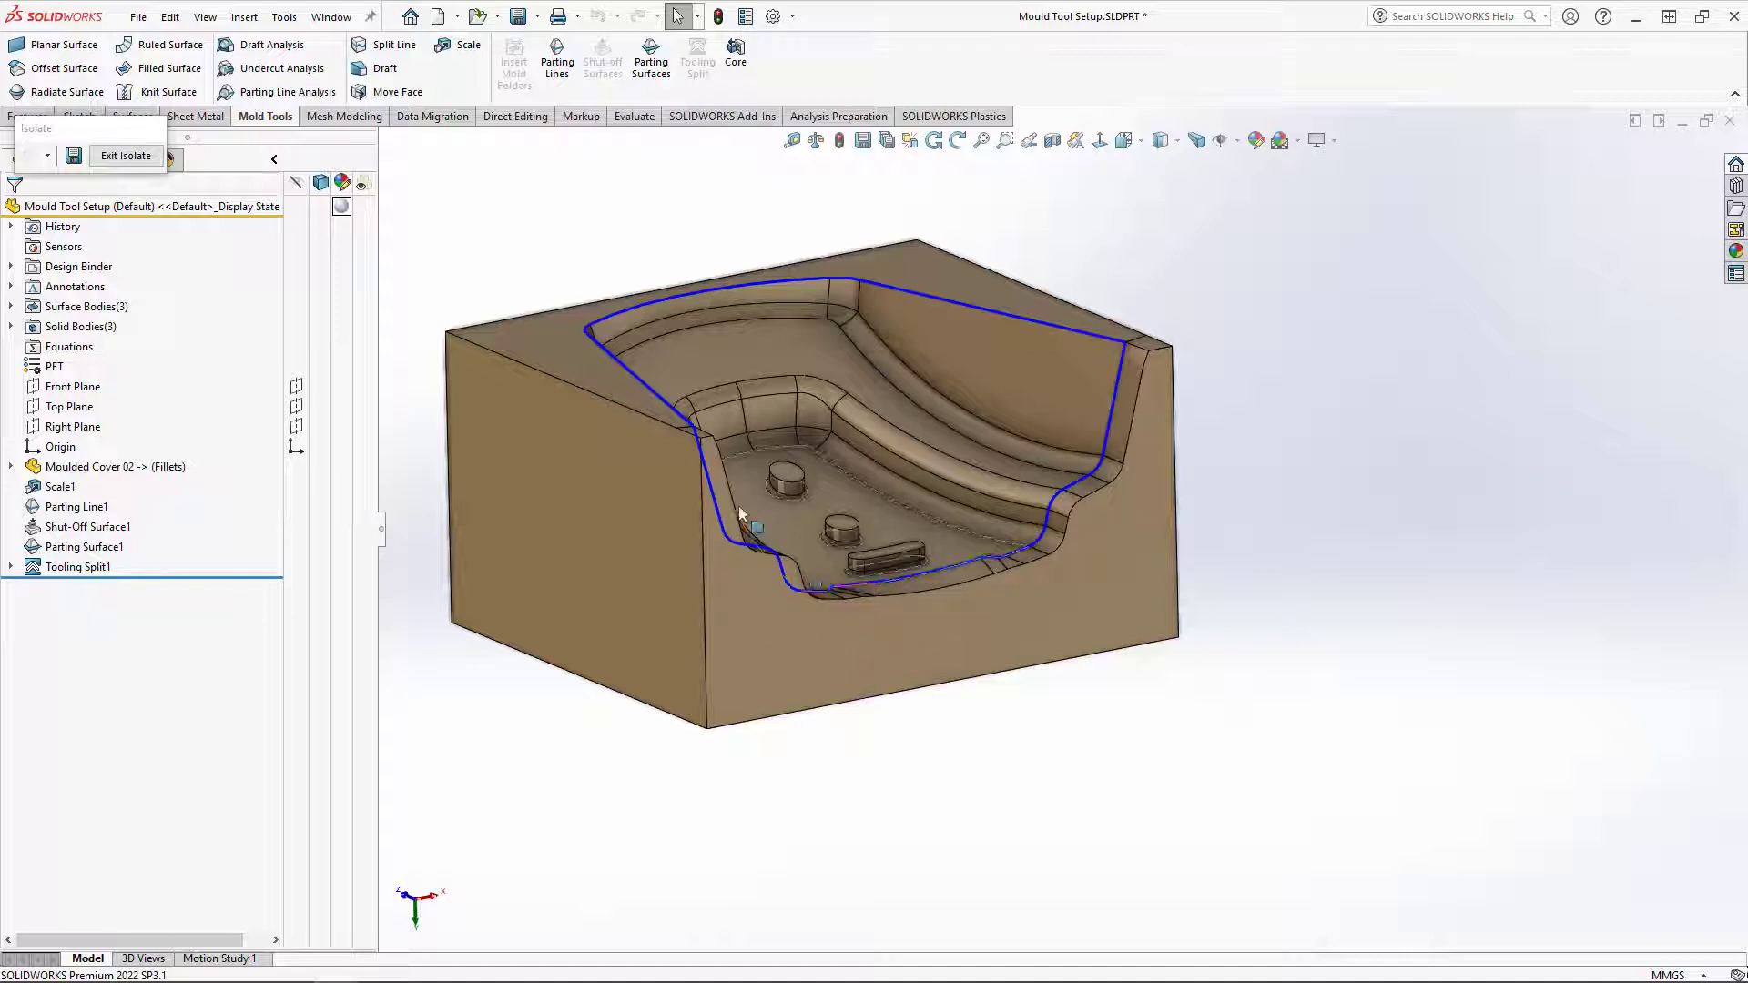
middle_drag(714, 399, 618, 373)
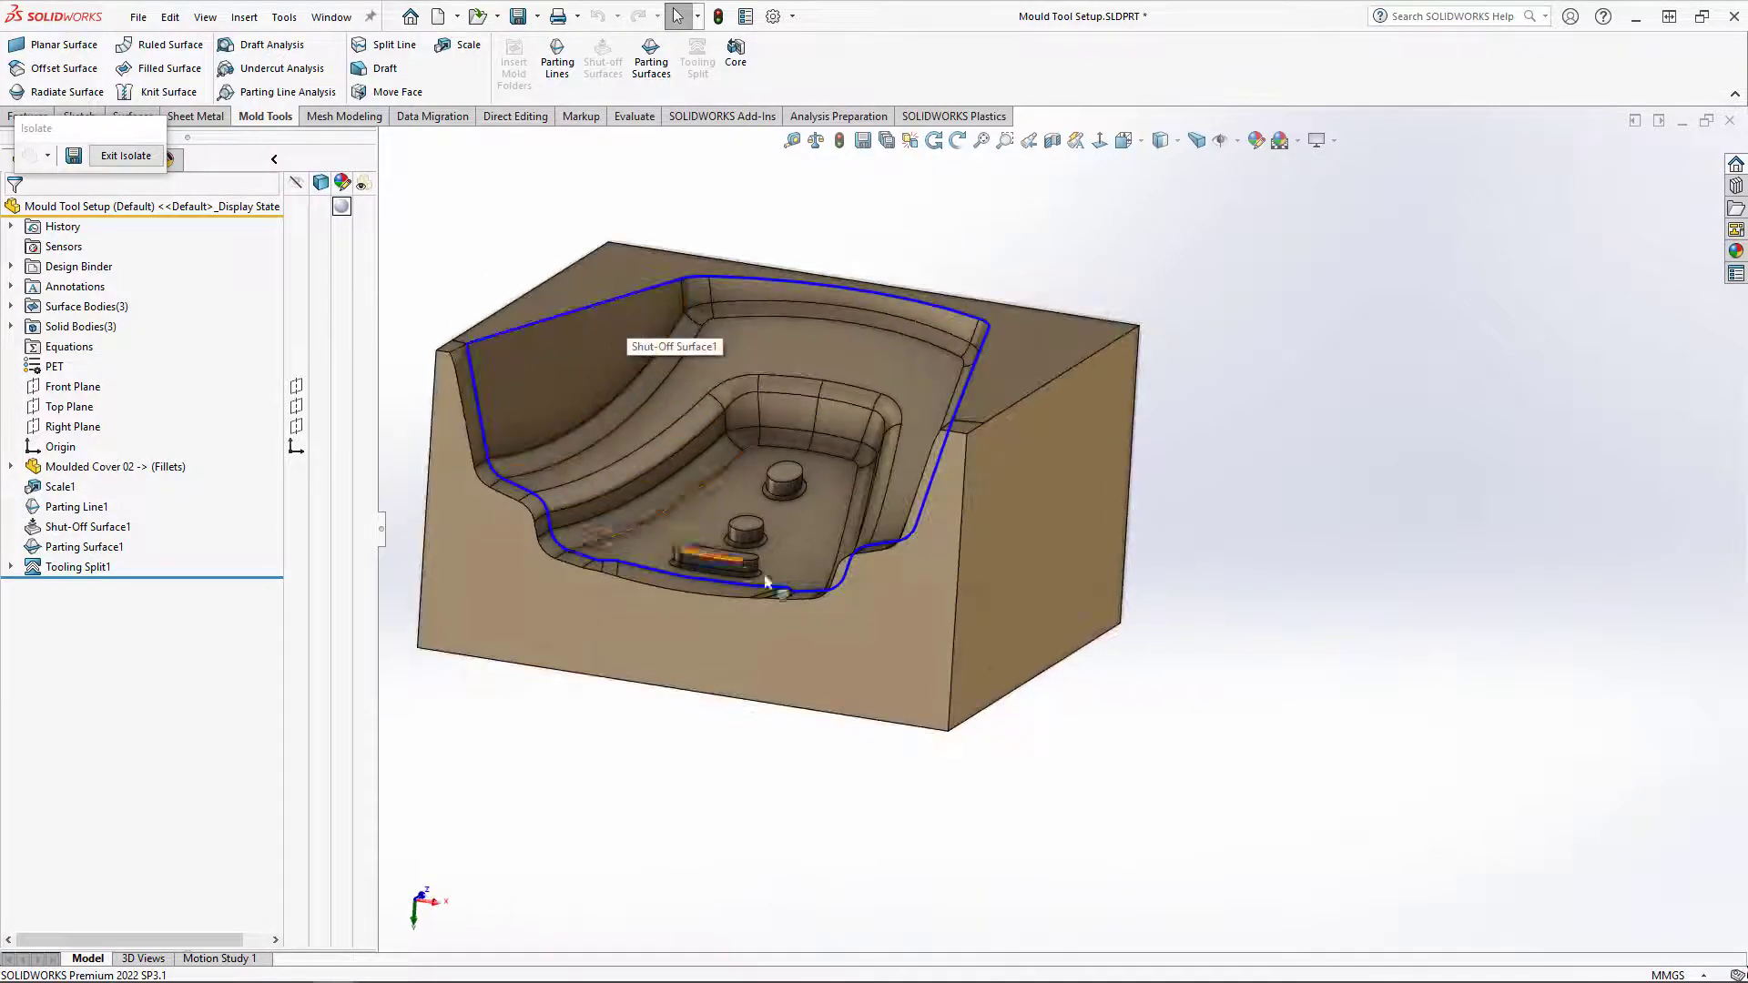
middle_drag(764, 582, 662, 485)
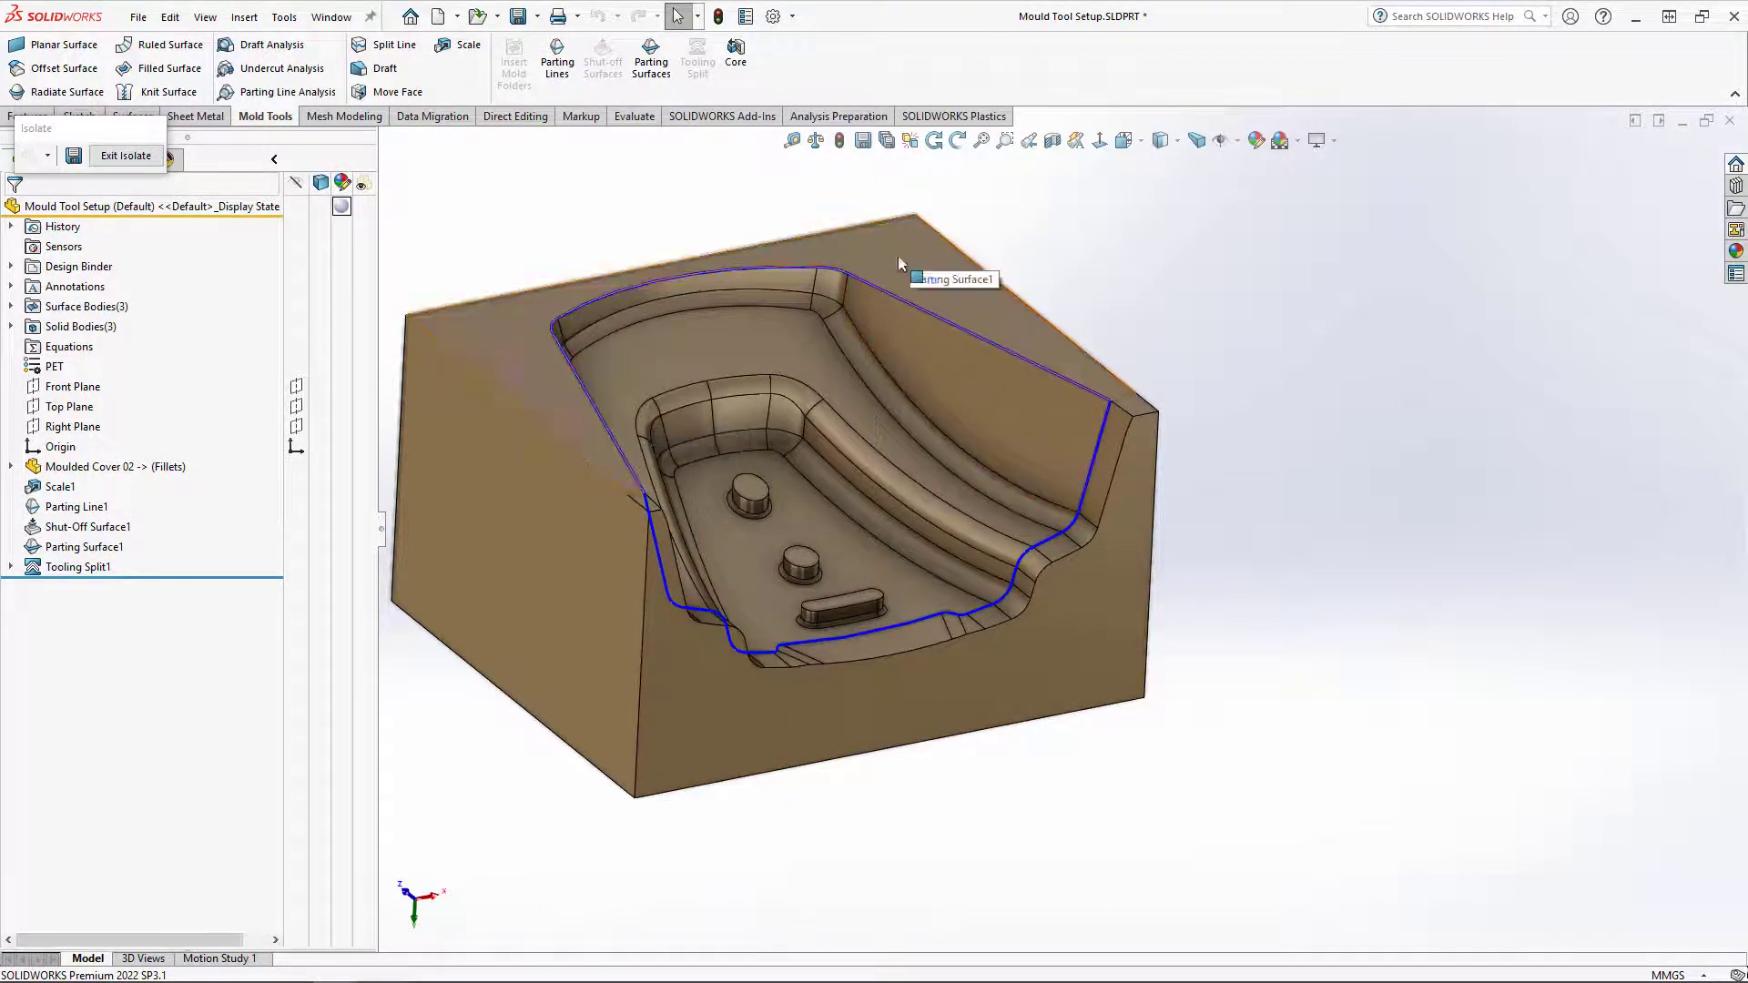
middle_drag(744, 581, 242, 267)
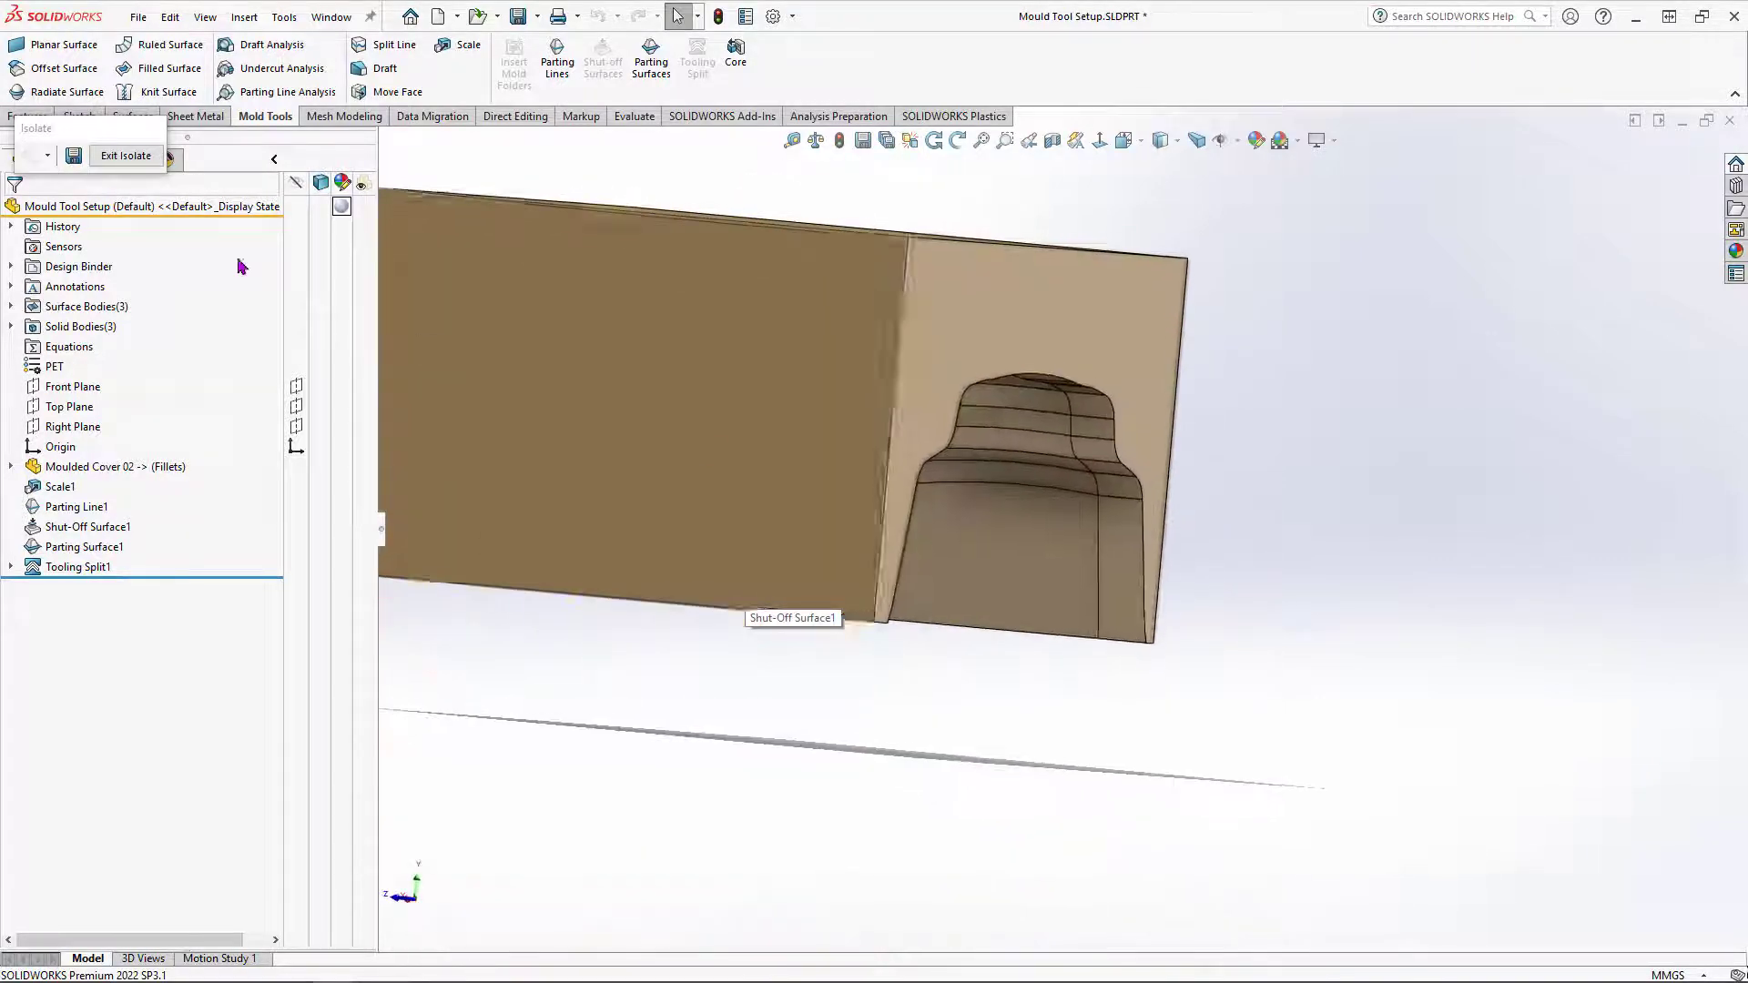
click(126, 155)
Step: Isolate the blue lower block of the mould tool
scroll(887, 643, up, 5)
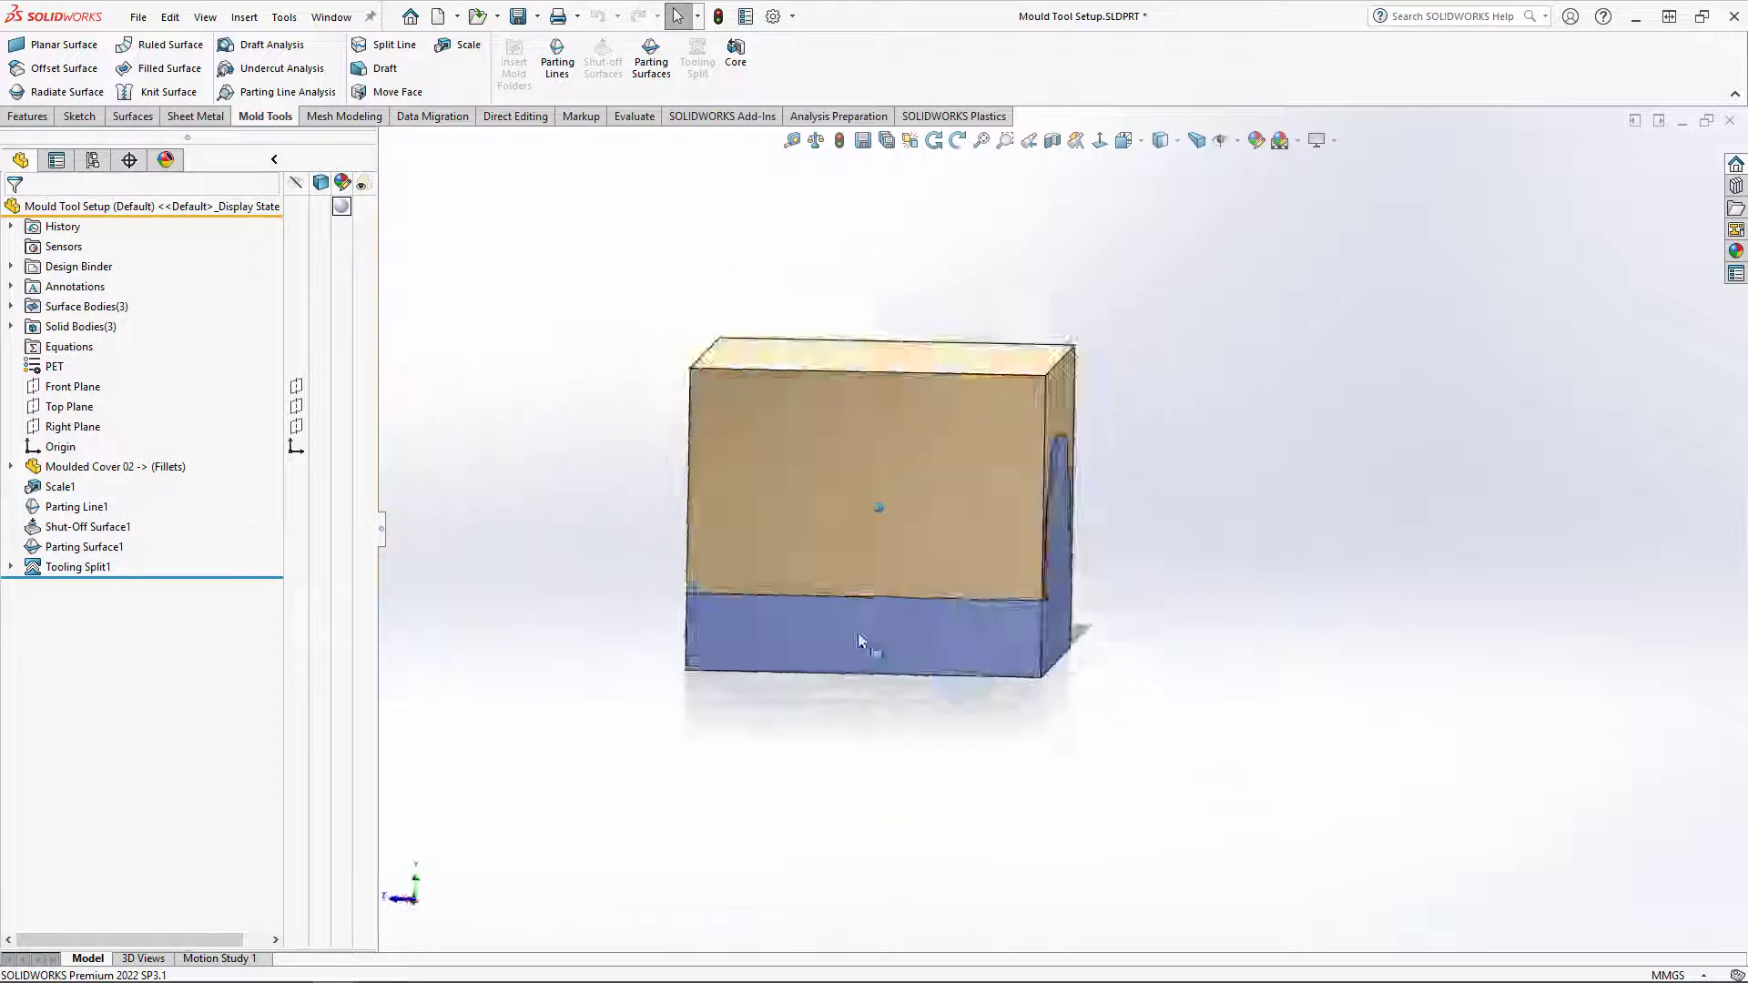
middle_drag(860, 640, 916, 650)
right_click(916, 650)
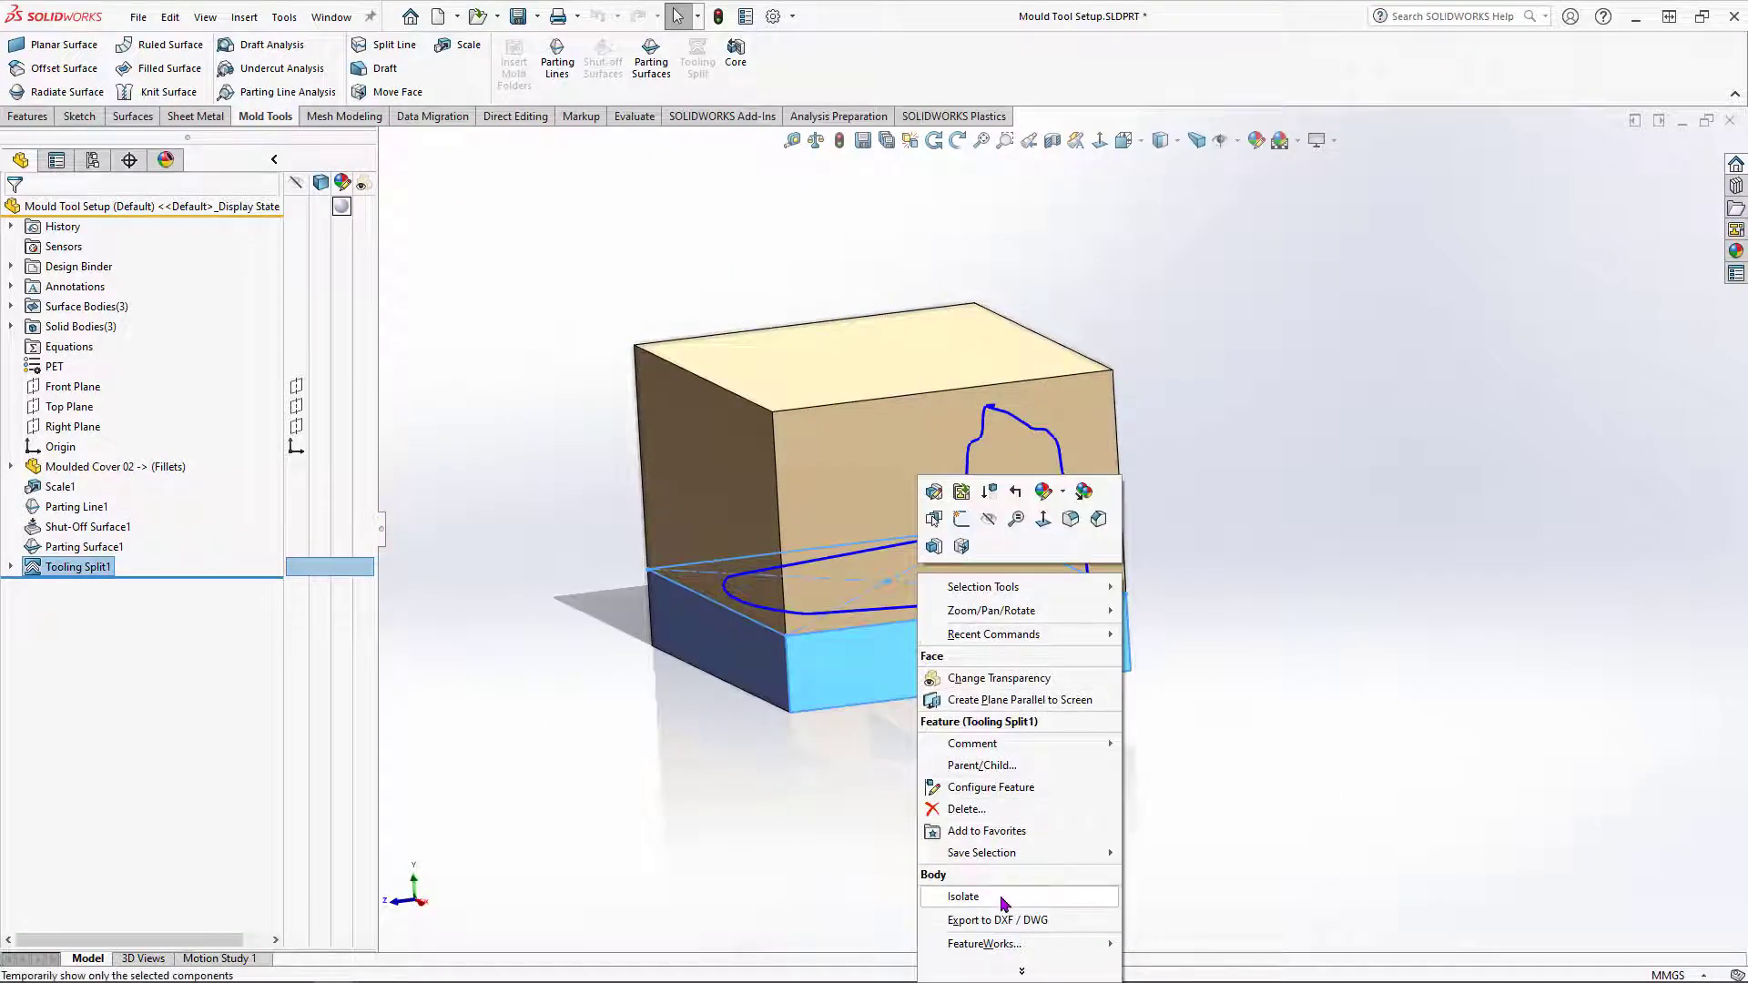
click(963, 897)
Step: Examine the isolated core's raised form and the deep gaps that mould the ribs, and restore all bodies to view
middle_drag(998, 749, 977, 721)
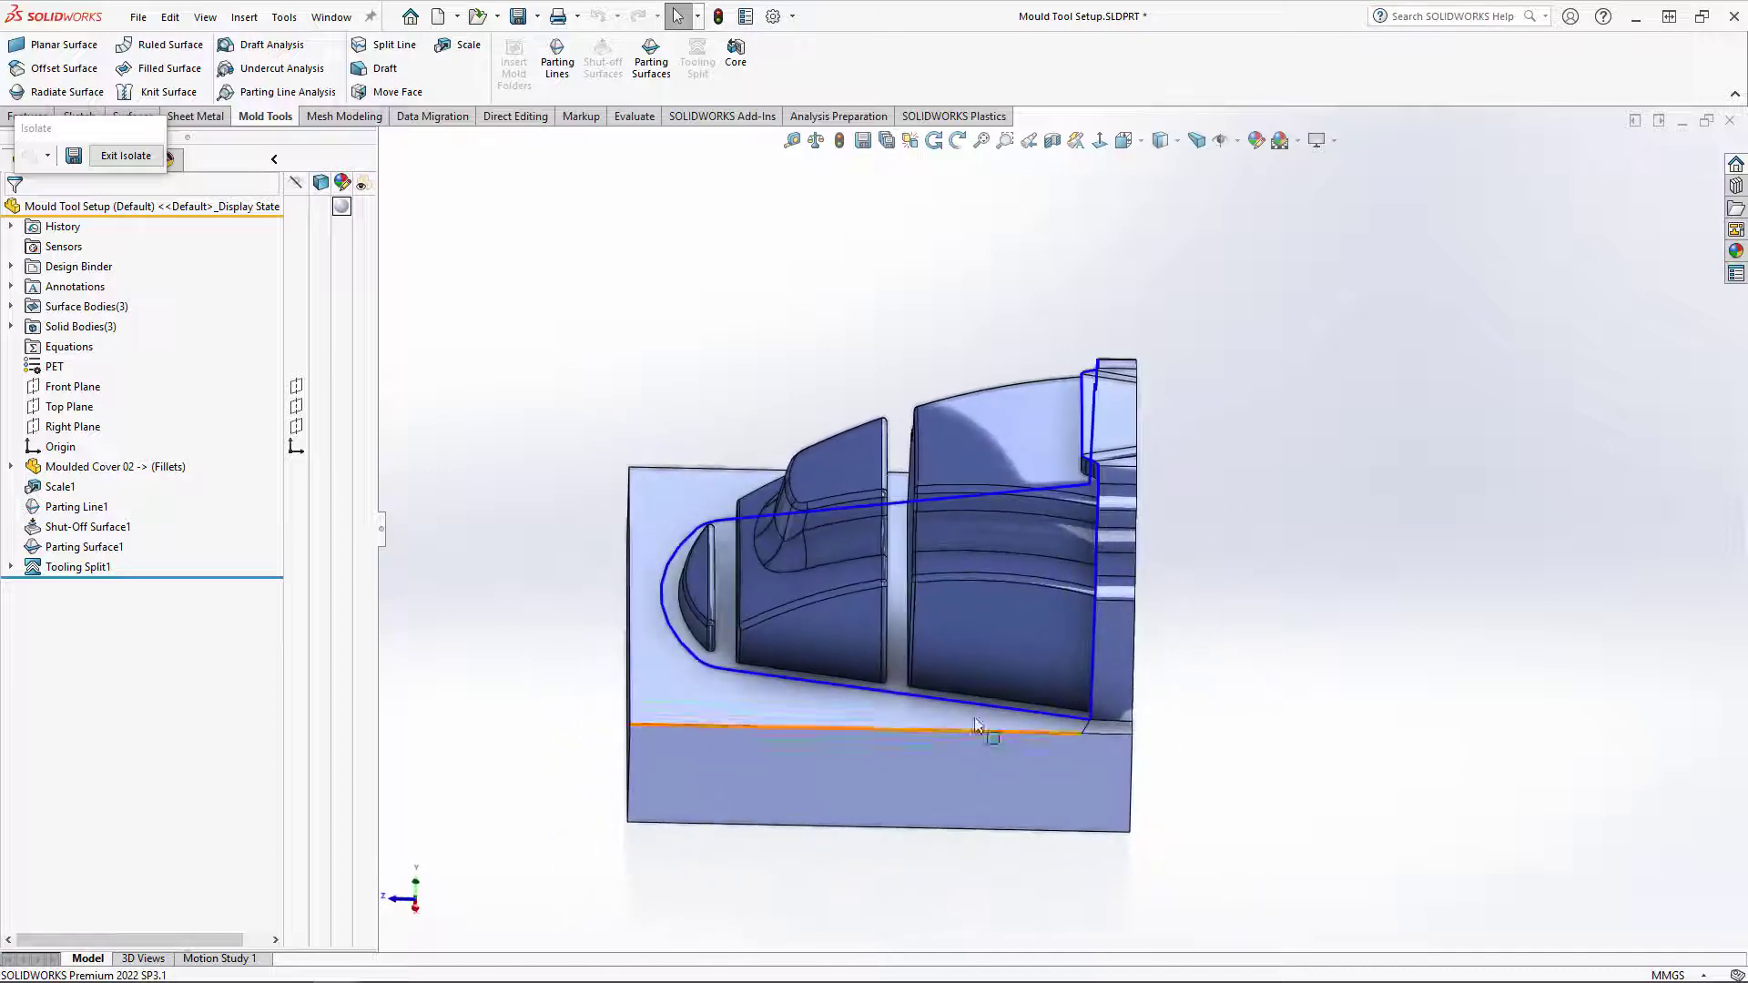
scroll(896, 598, down, 2)
scroll(930, 540, down, 5)
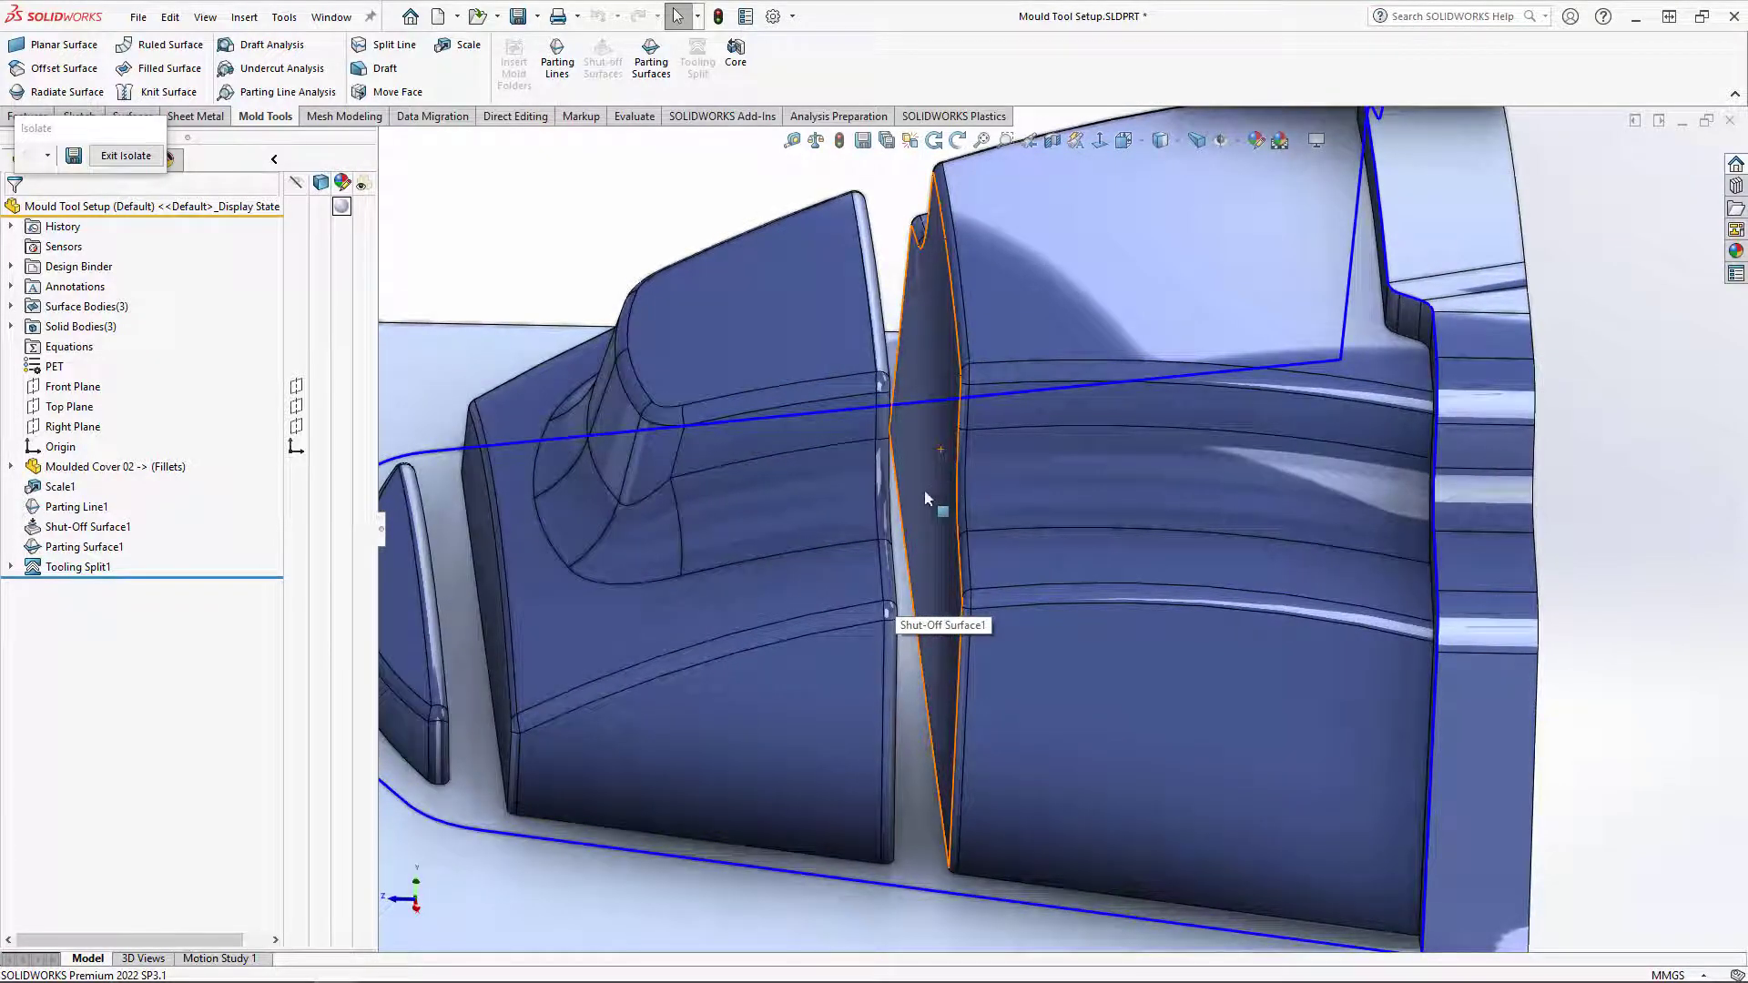
middle_drag(924, 498, 934, 469)
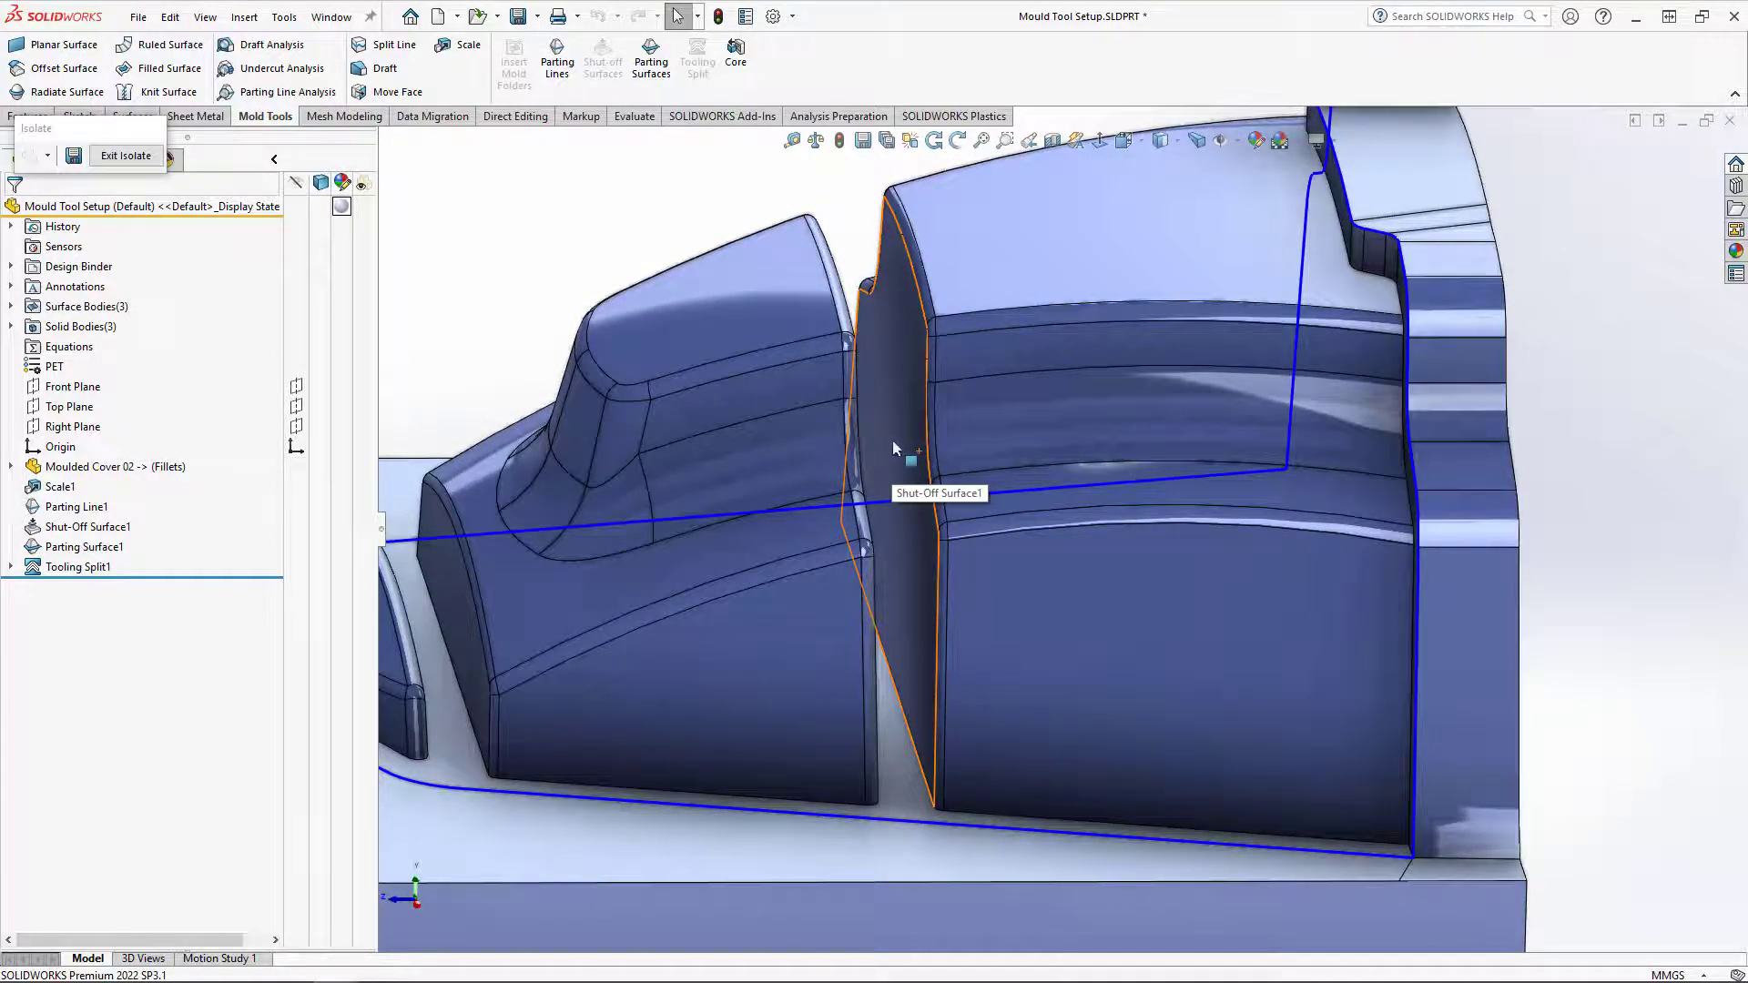
middle_drag(886, 441, 904, 406)
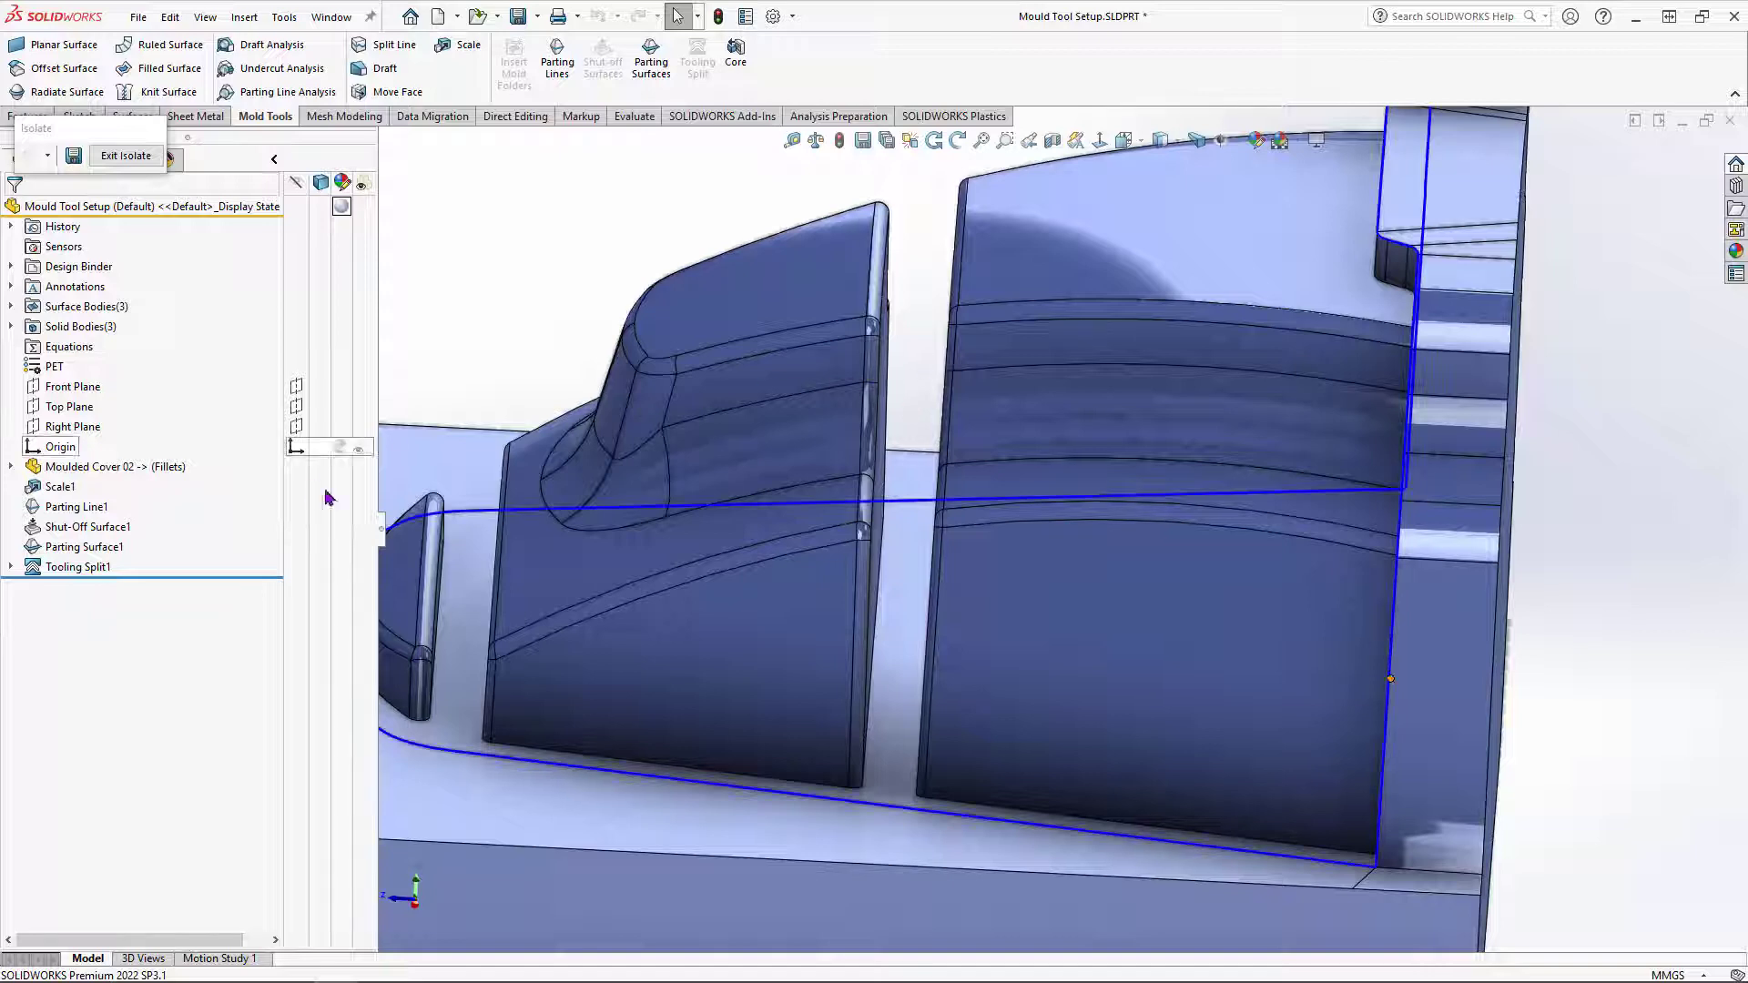
scroll(982, 622, up, 2)
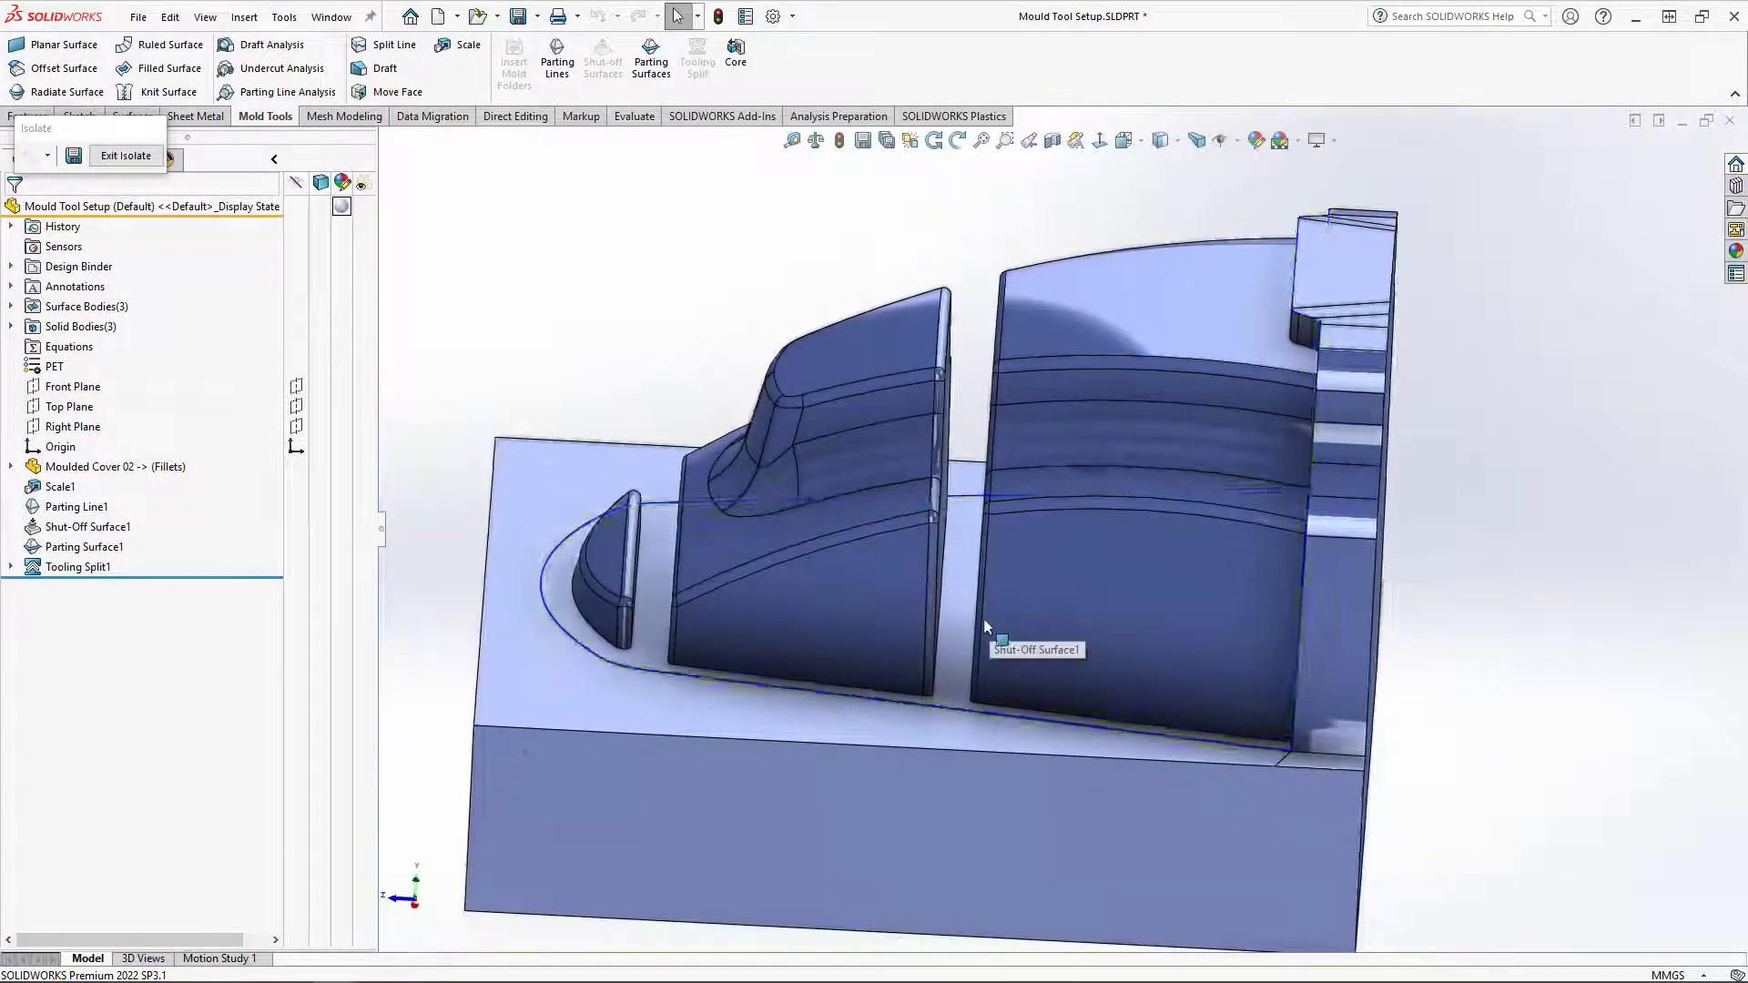
middle_drag(983, 617, 1047, 635)
key(f)
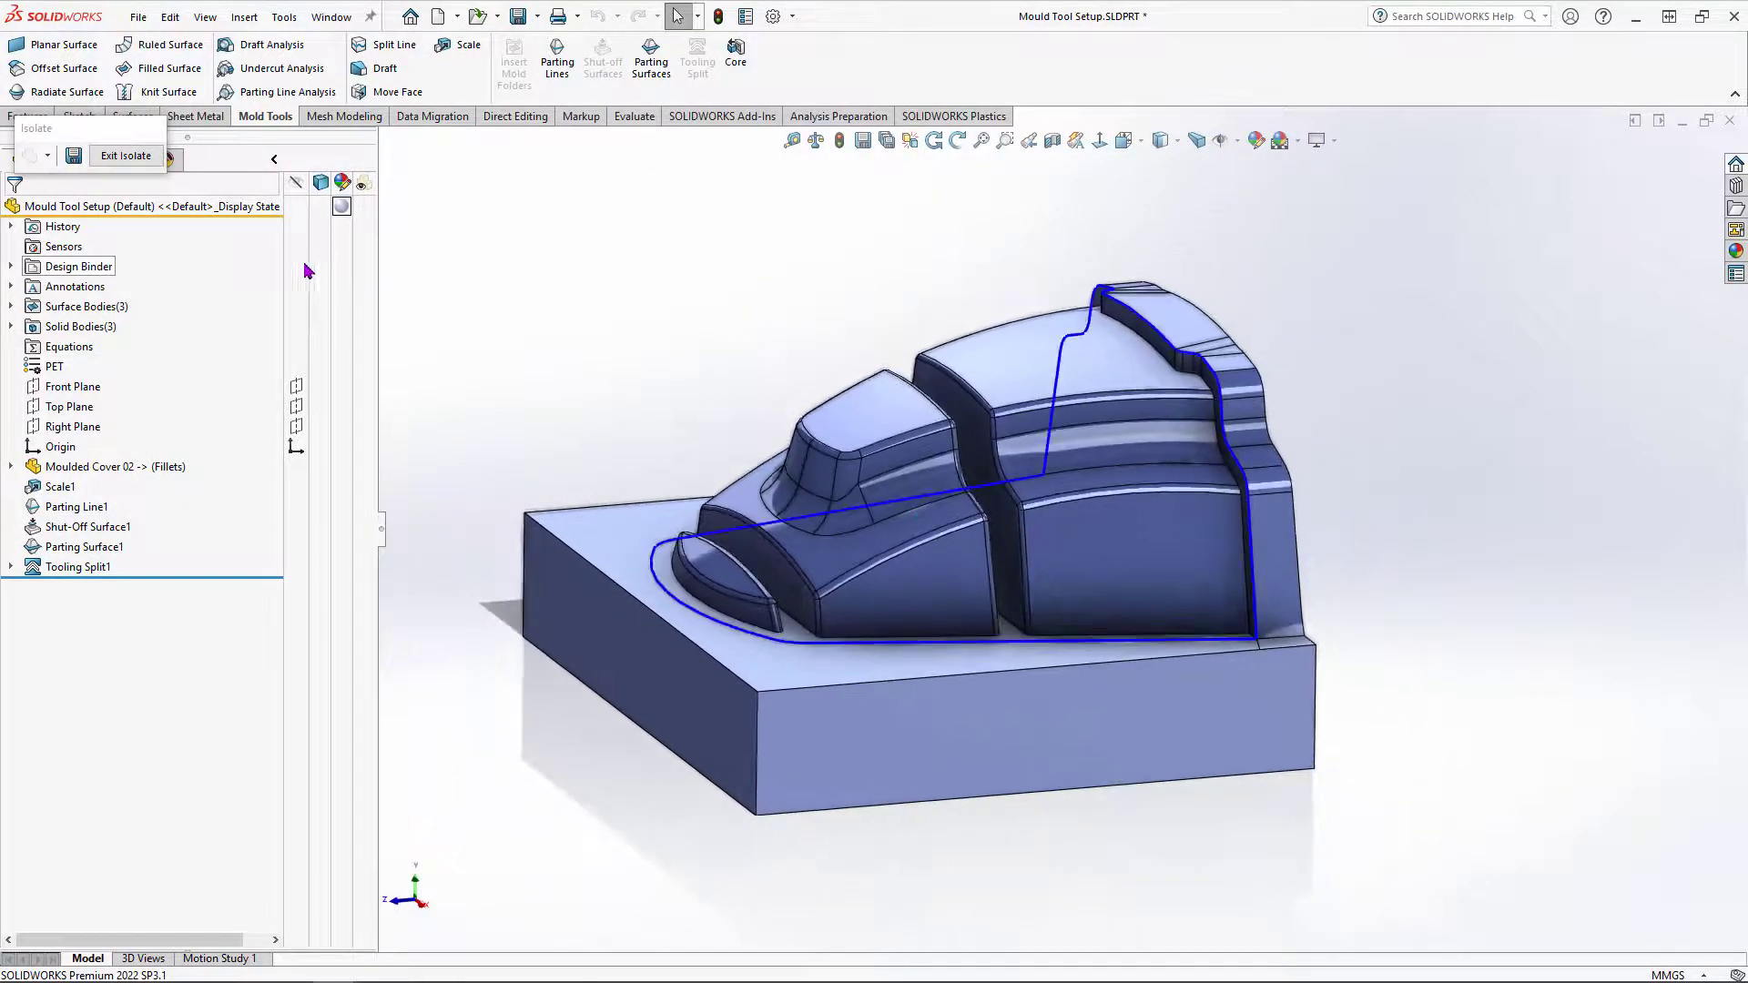
click(135, 159)
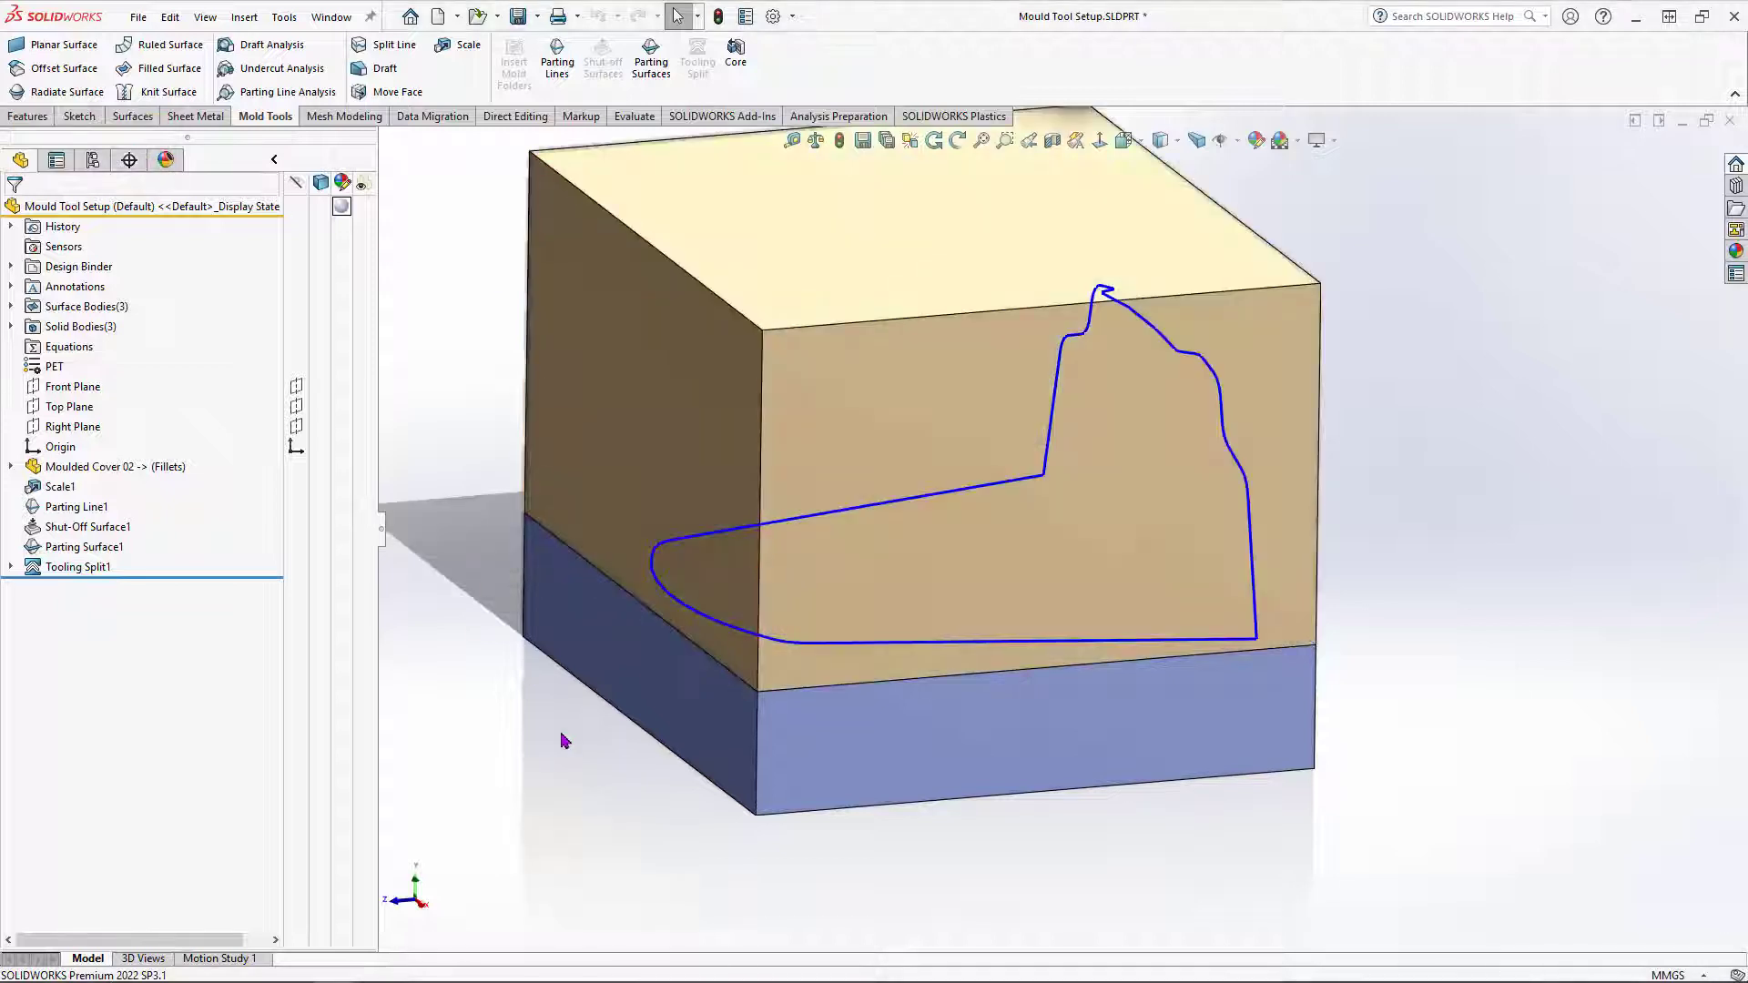
Step: View the complete mould tool block and switch back to the Moulded Cover 02 part
scroll(569, 735, down, 2)
scroll(577, 729, up, 4)
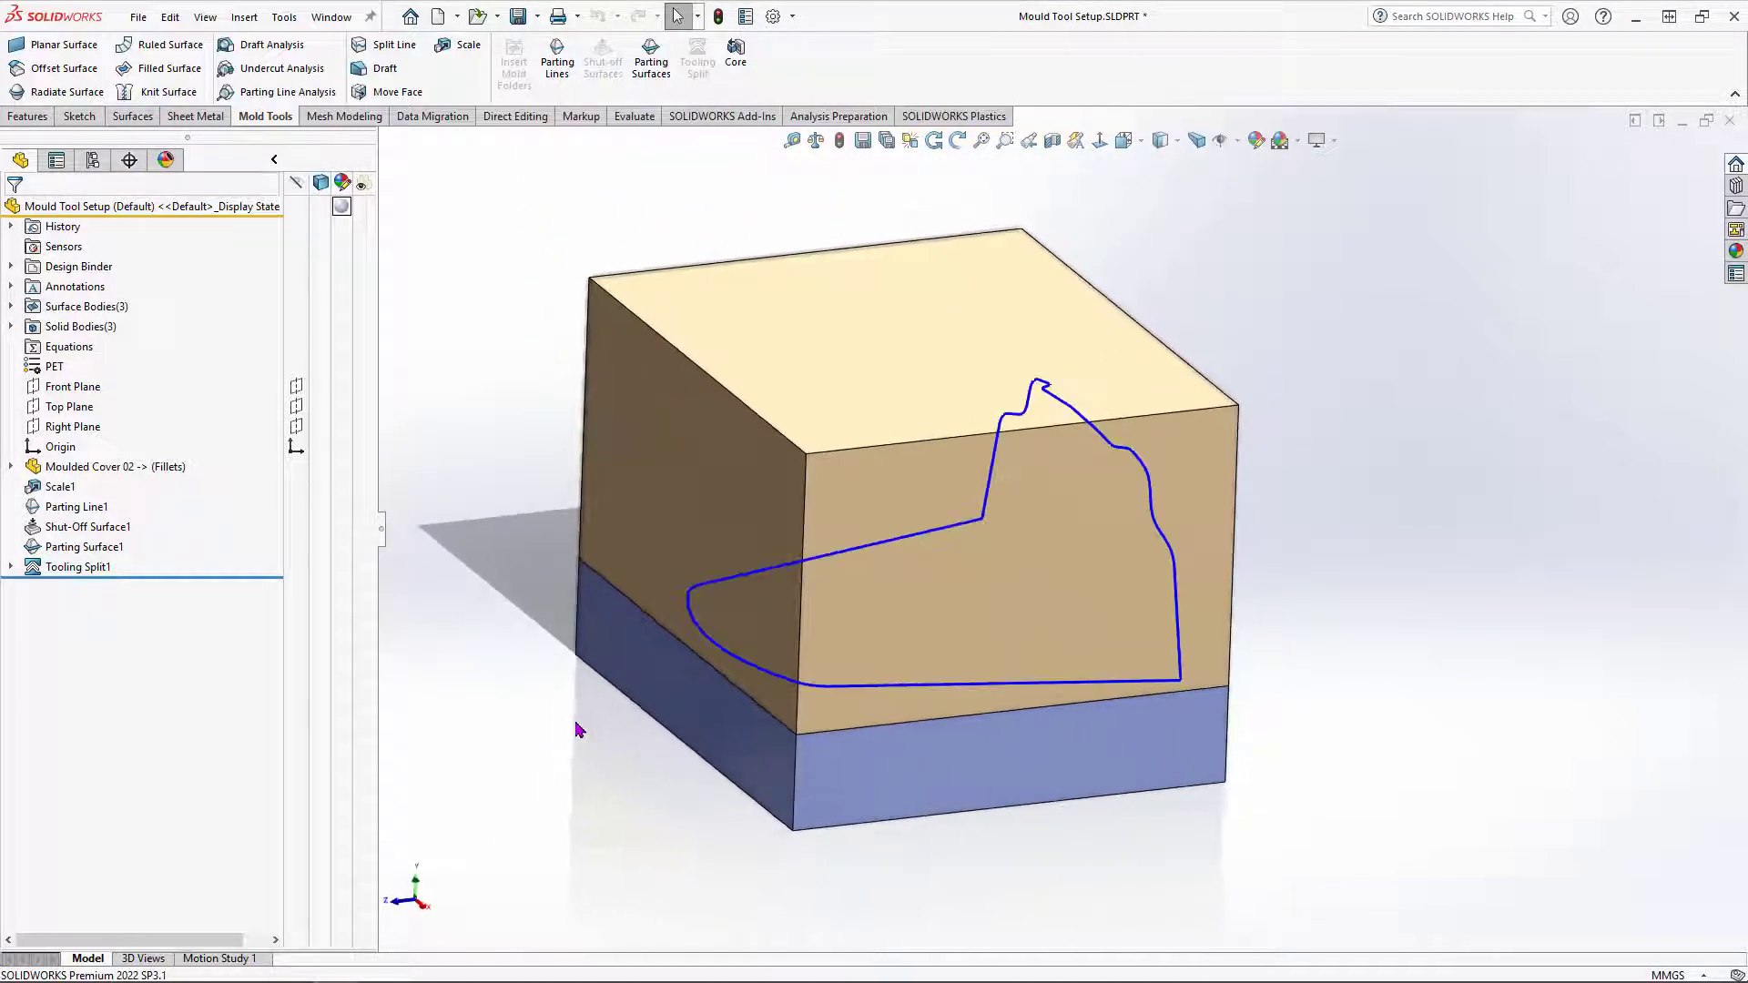
middle_drag(575, 722, 580, 721)
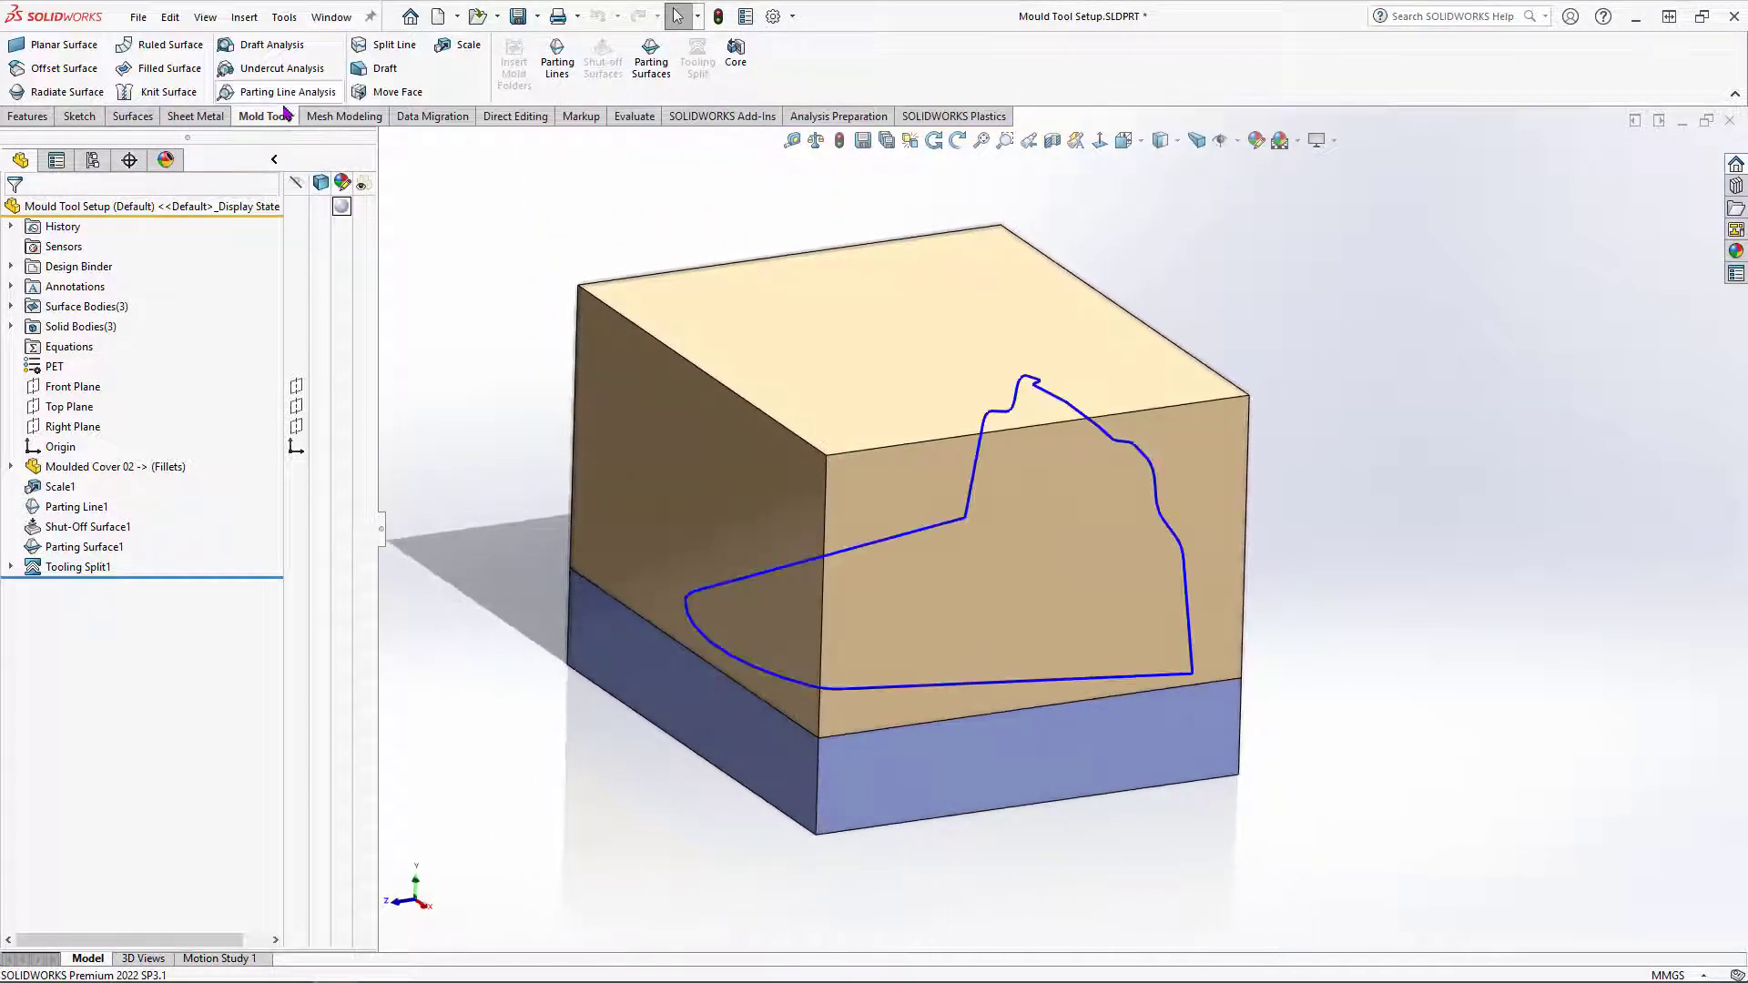
click(335, 20)
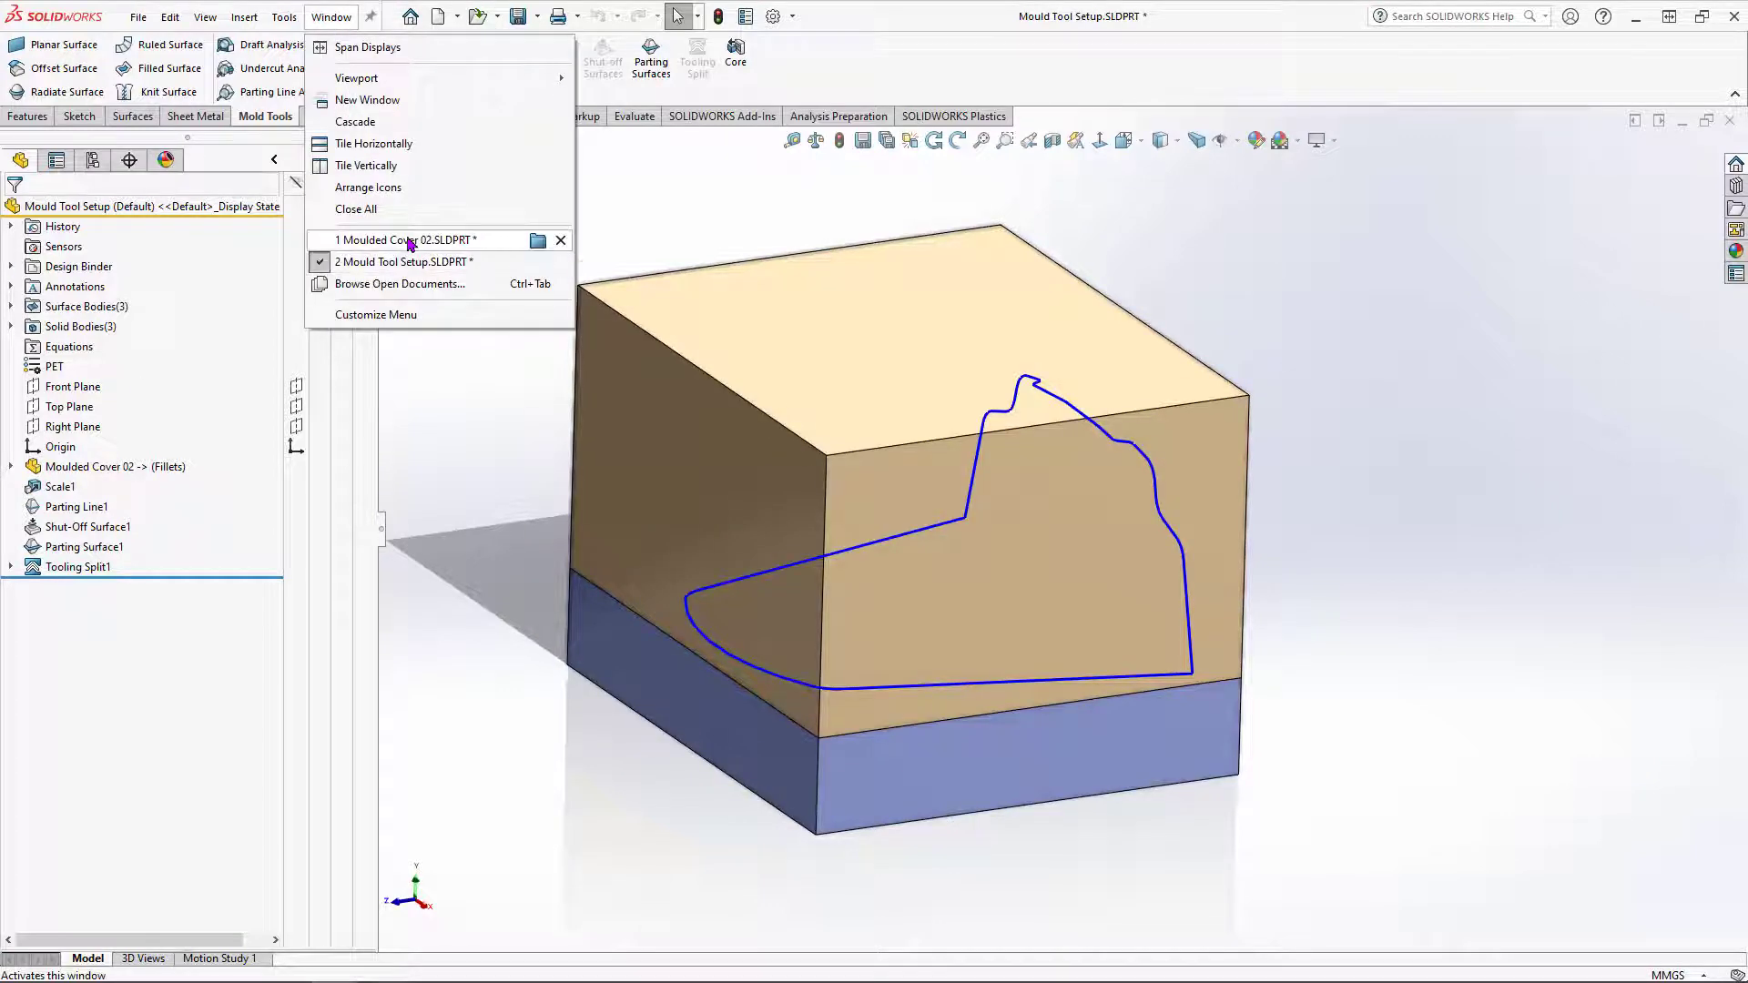
click(408, 240)
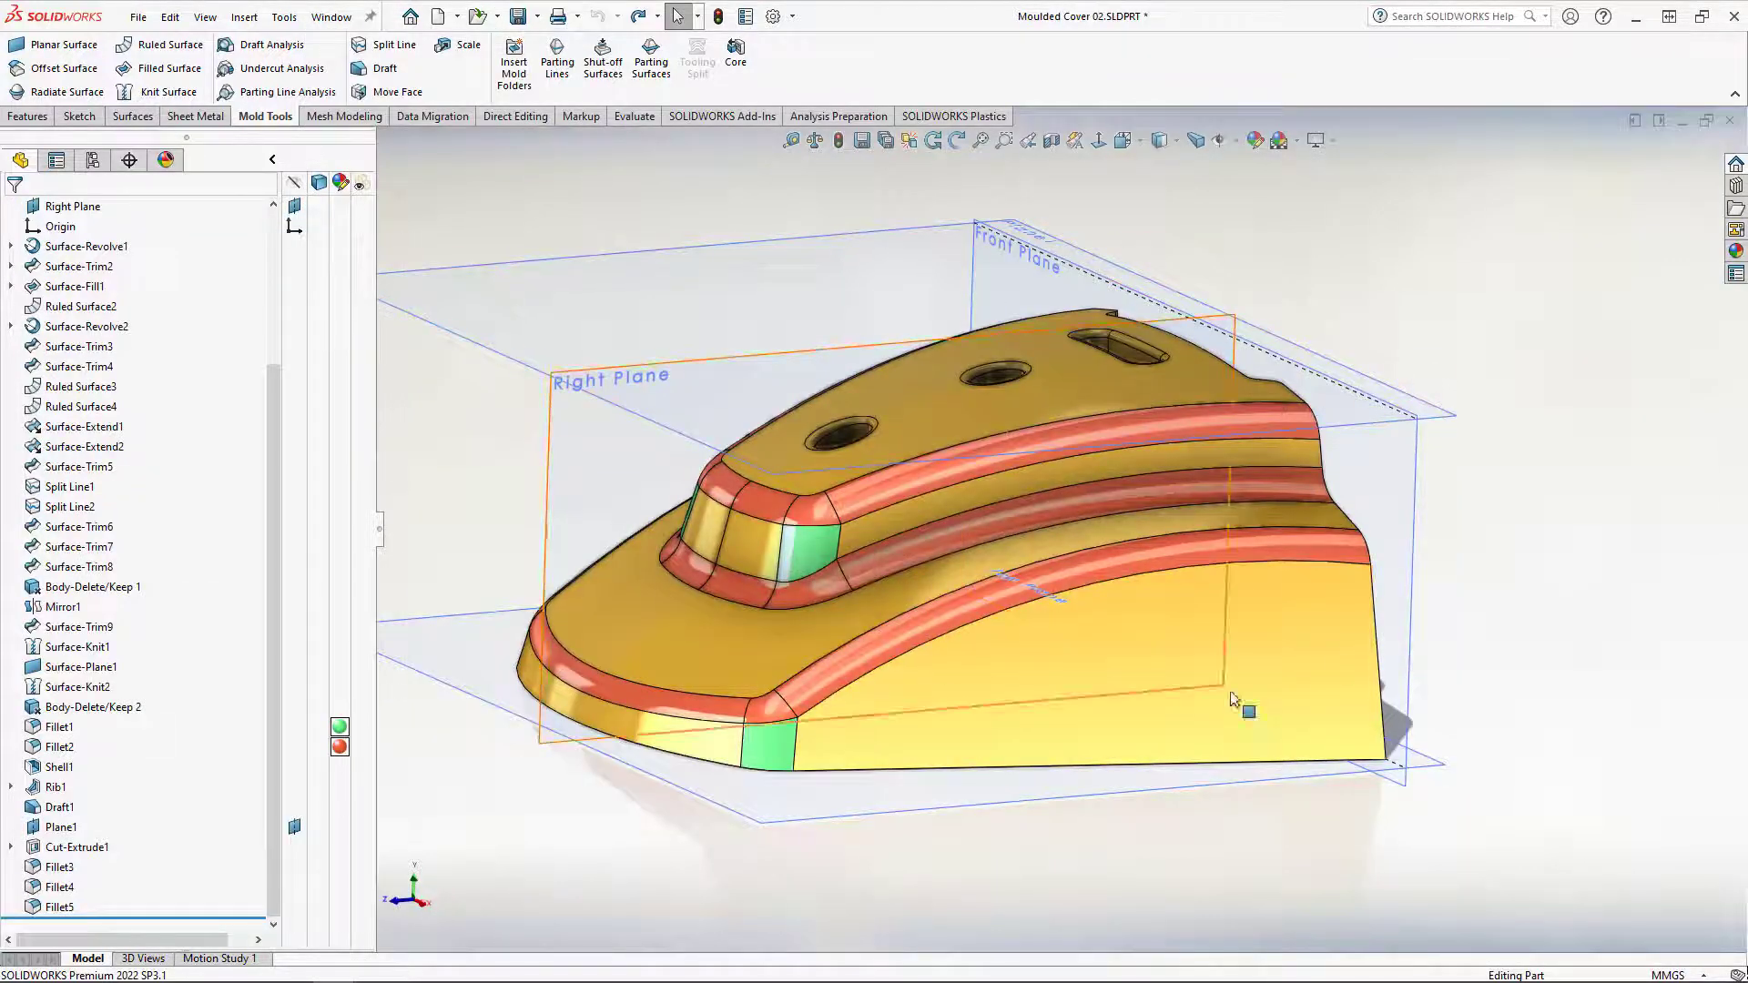
Step: Return to the Mould Tool Setup part and inspect the parting line and the split between the two blocks
click(334, 17)
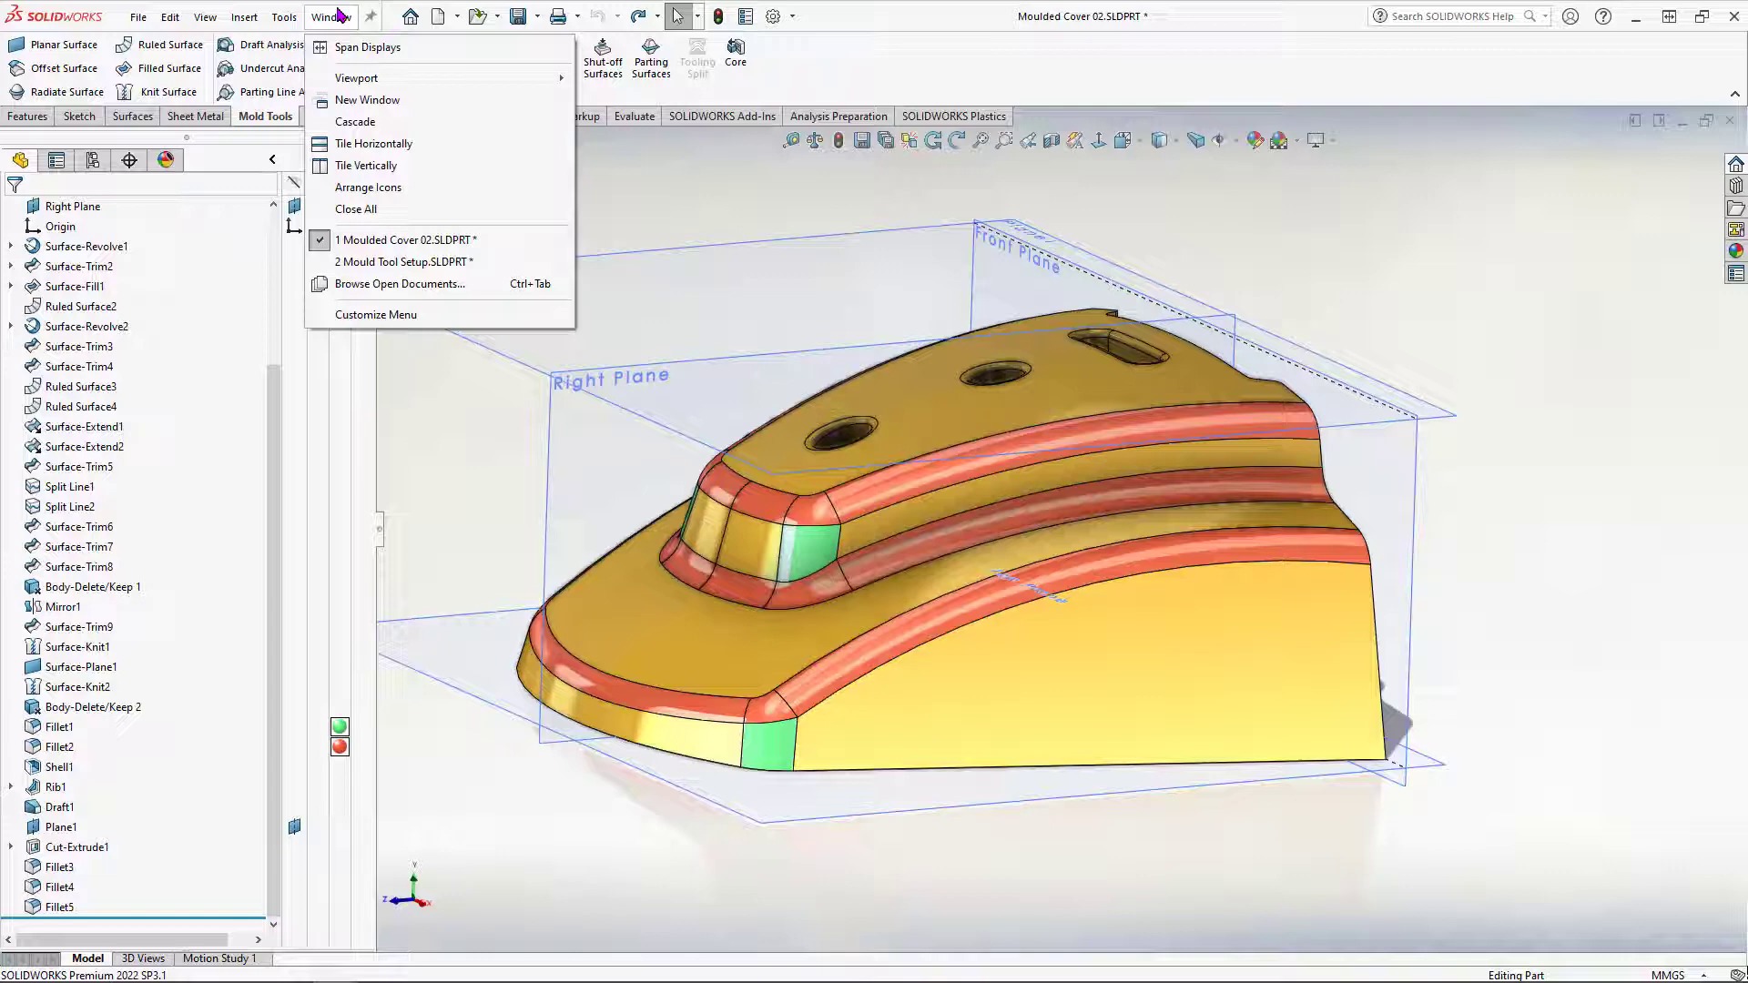
click(419, 262)
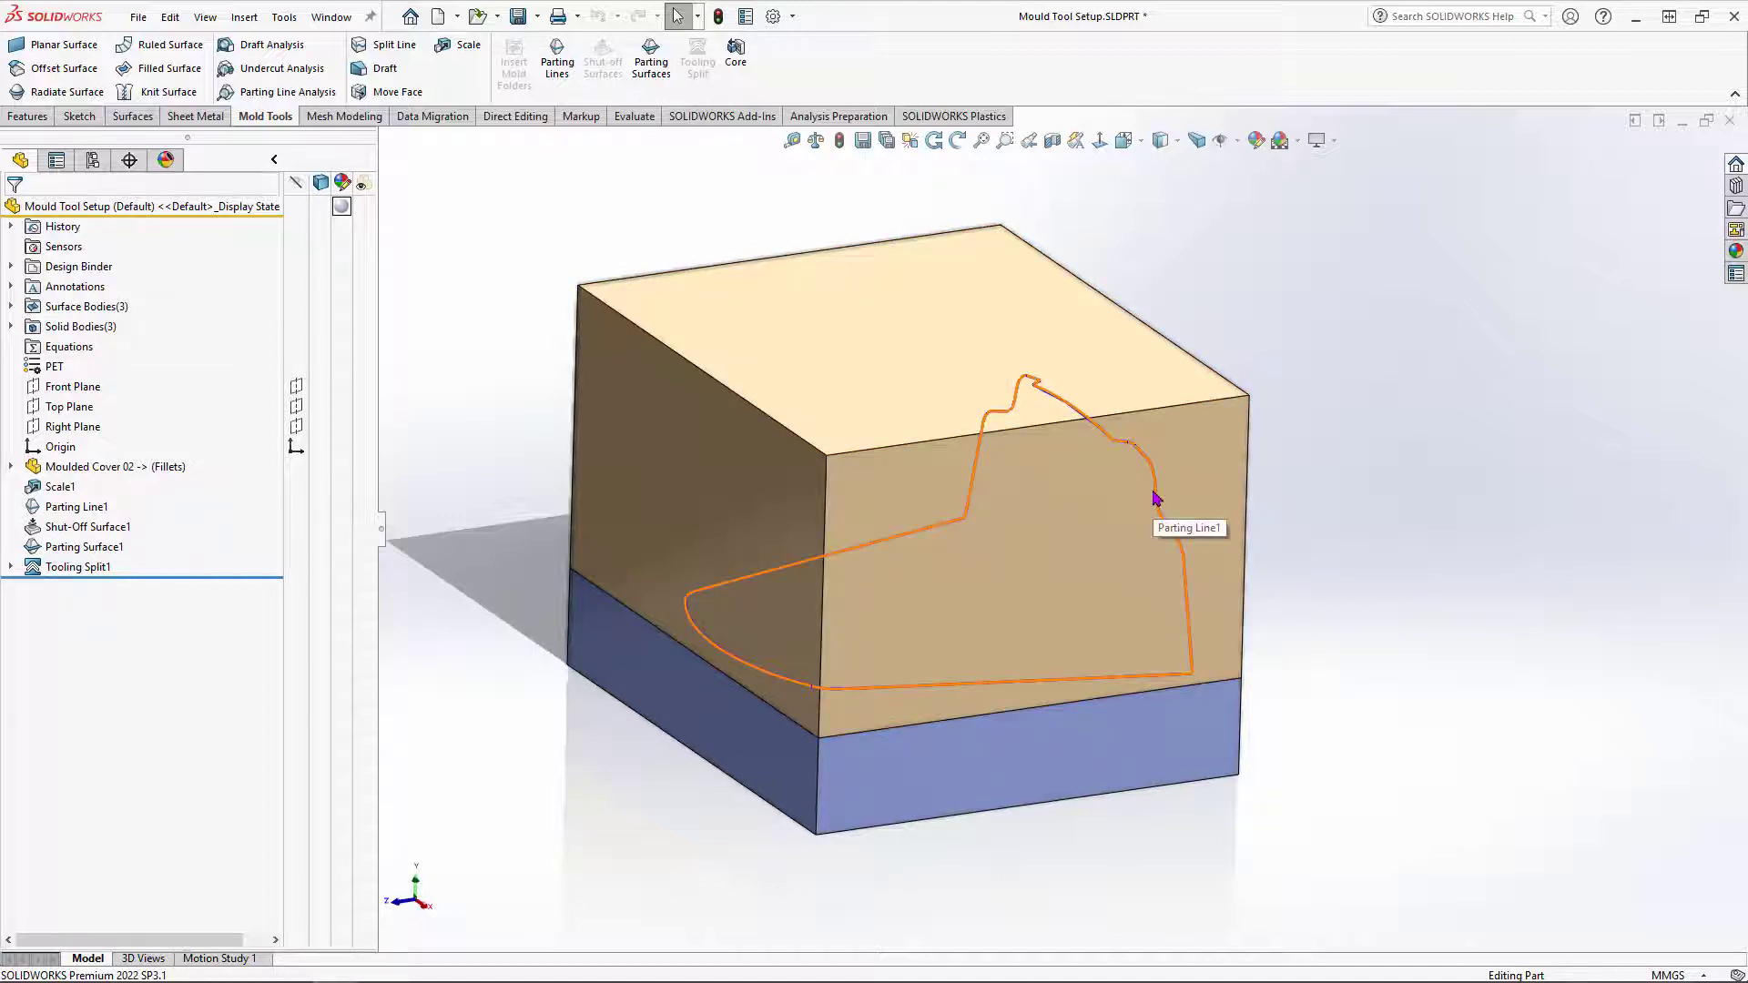
middle_drag(1385, 575, 1330, 585)
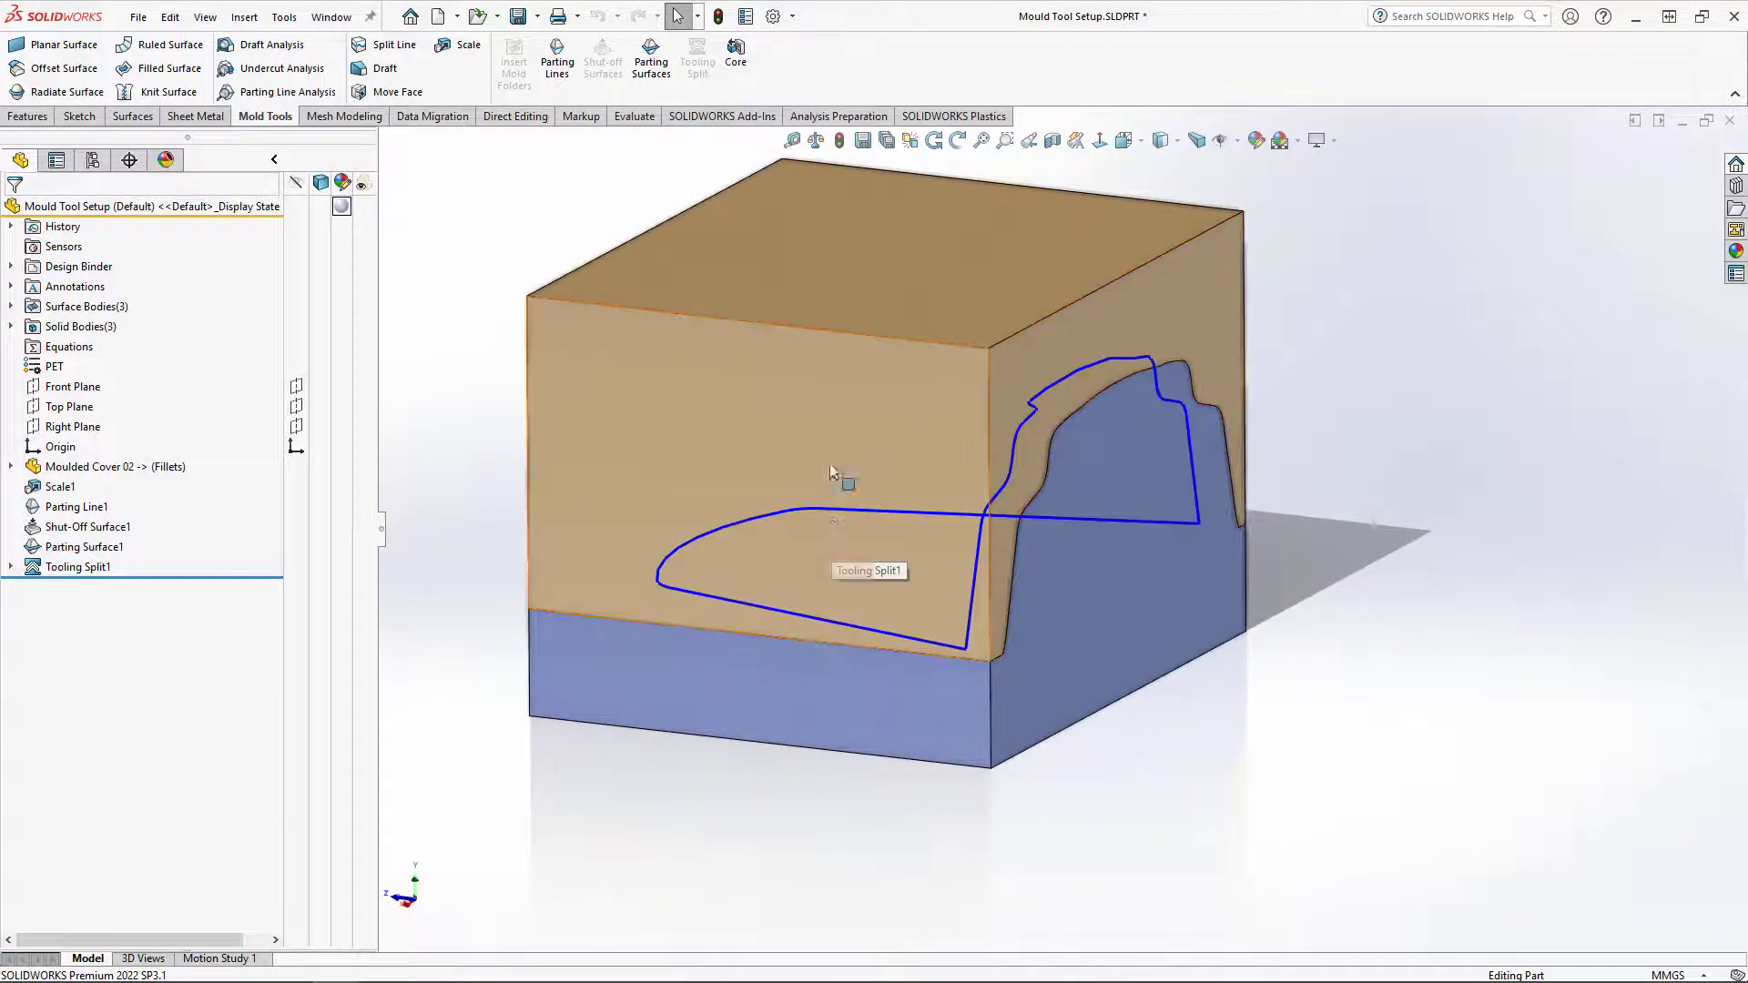
Step: Hide the upper and lower tooling blocks and show the moulded cover solid body
right_click(801, 413)
click(871, 357)
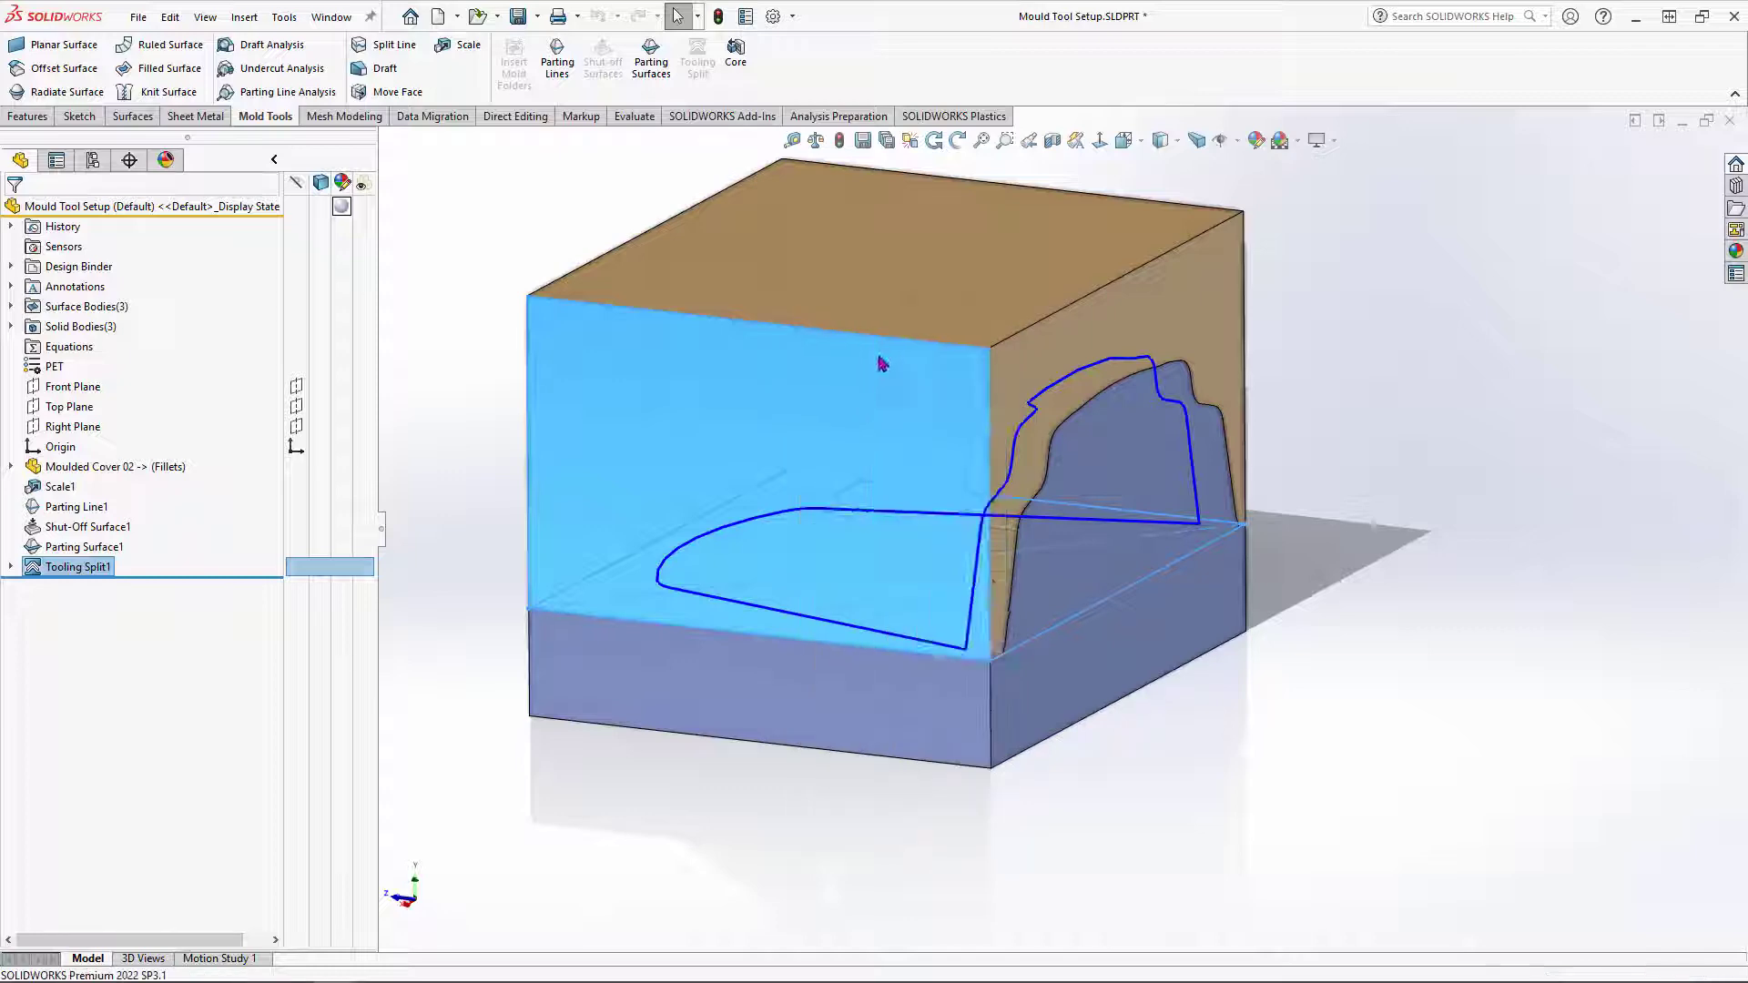
right_click(828, 709)
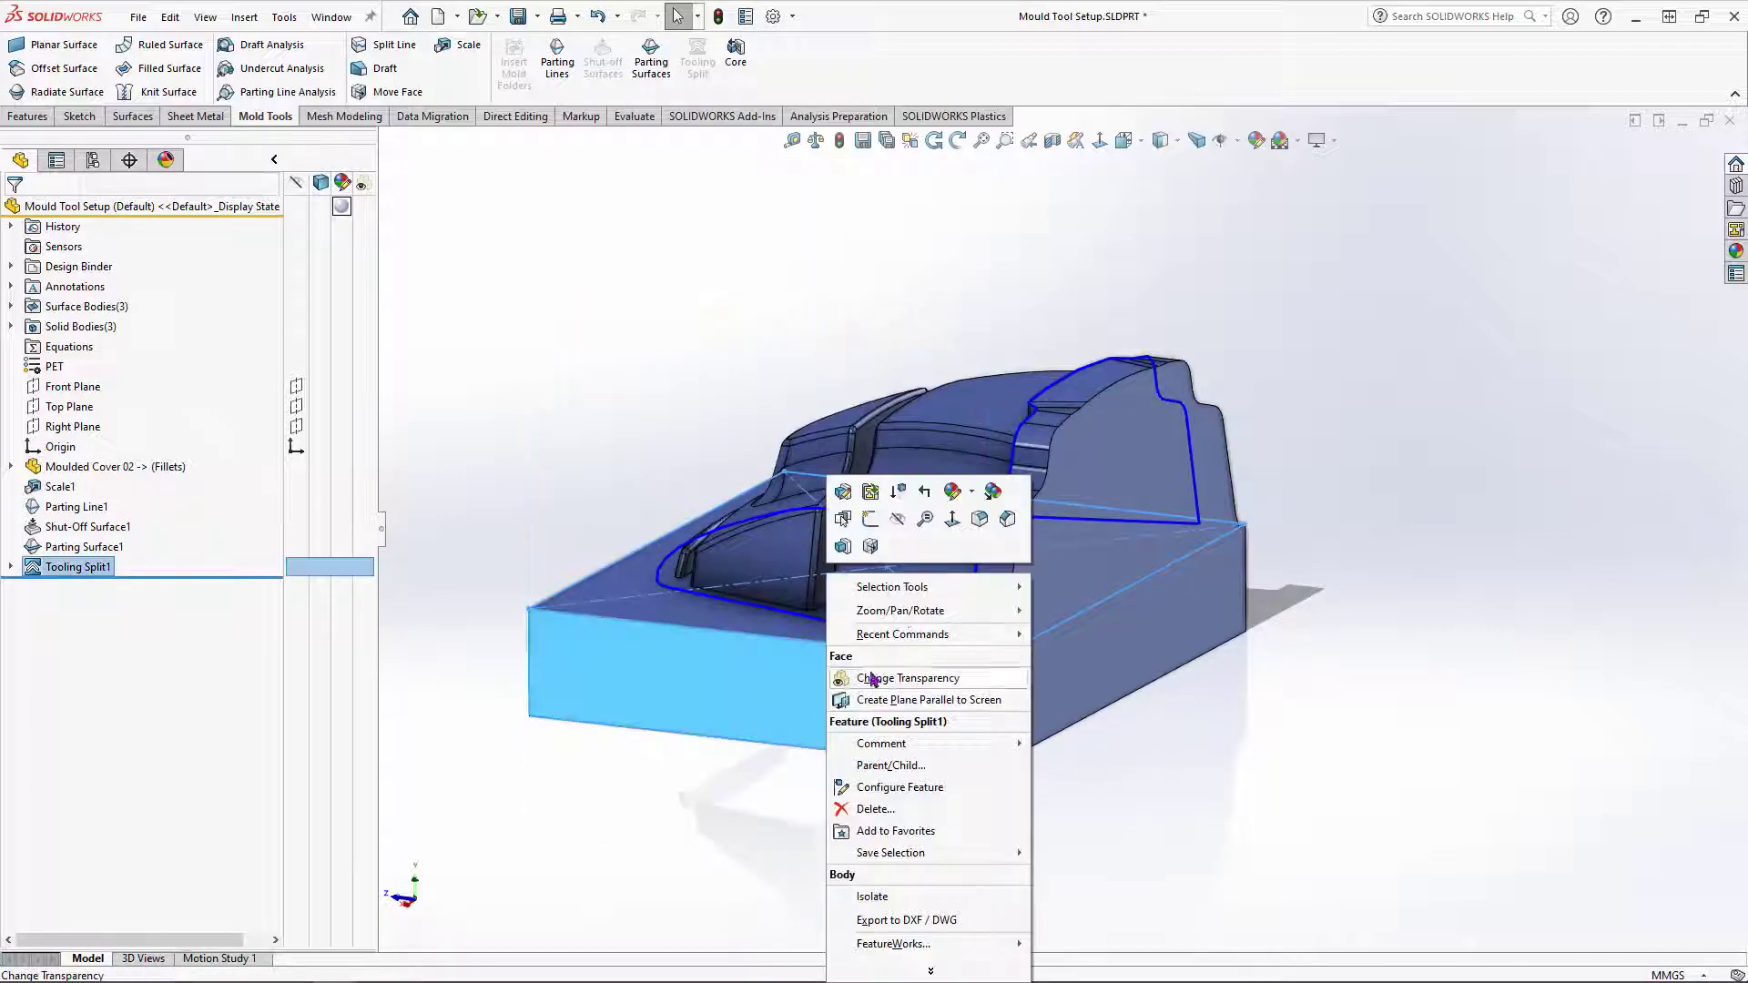
click(896, 520)
click(11, 327)
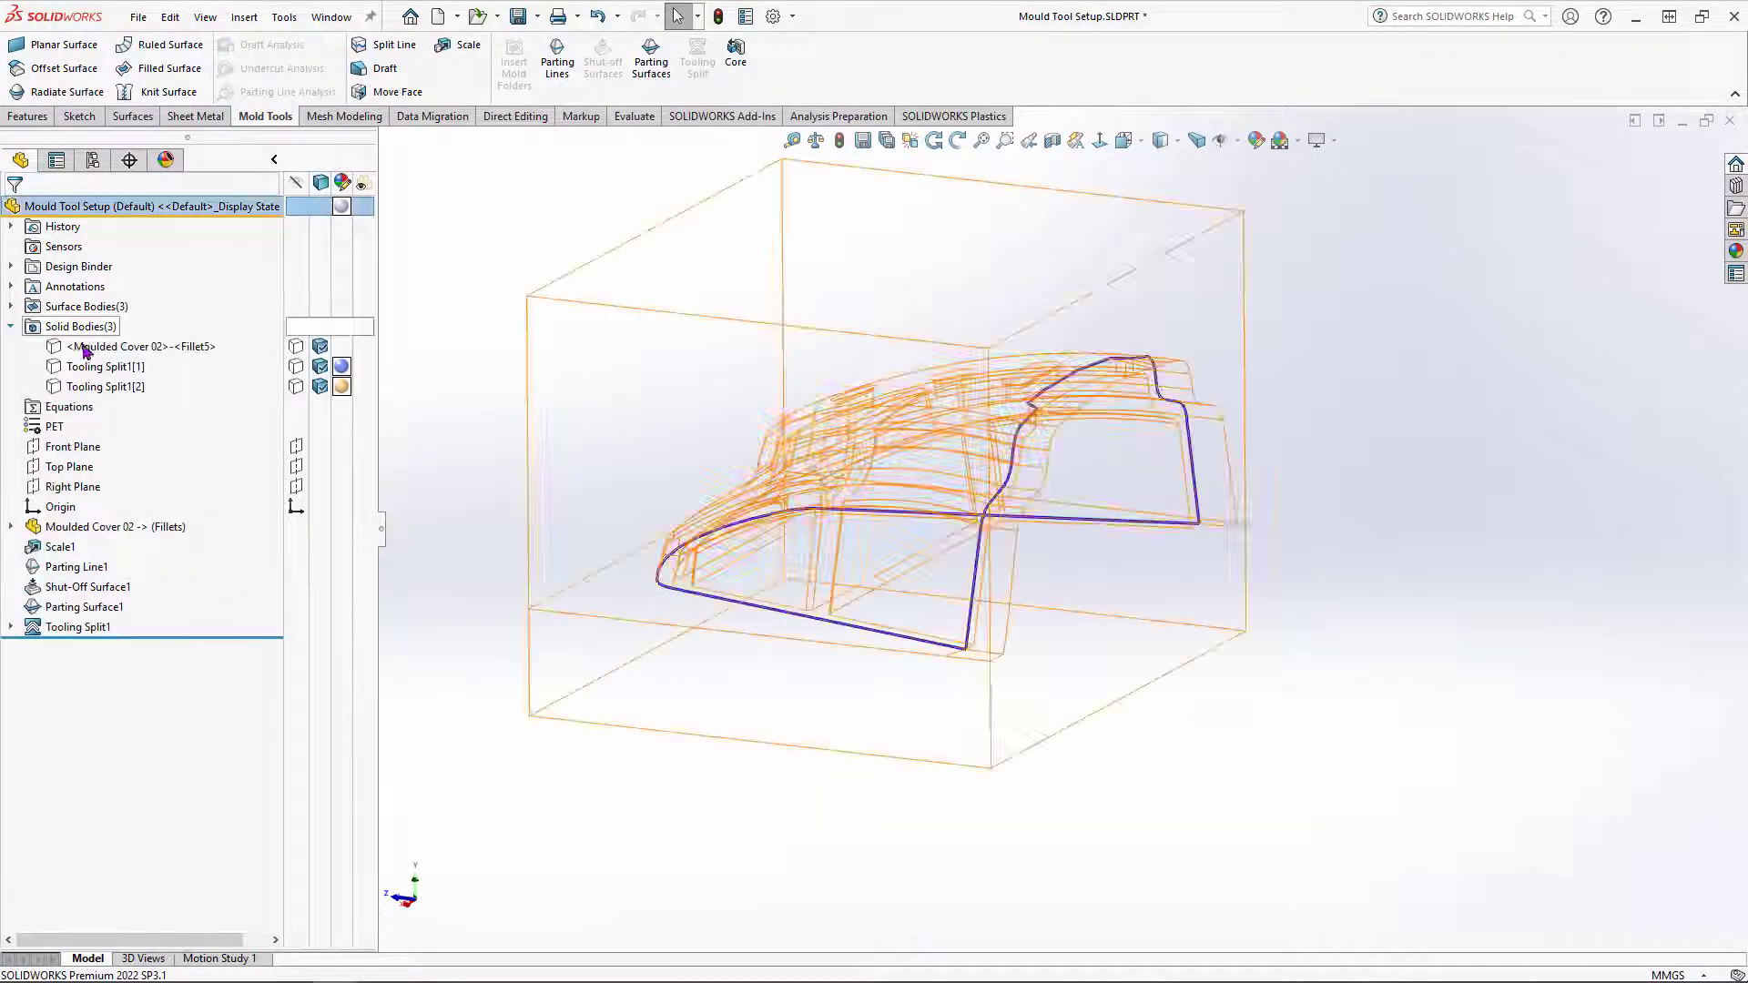
click(297, 347)
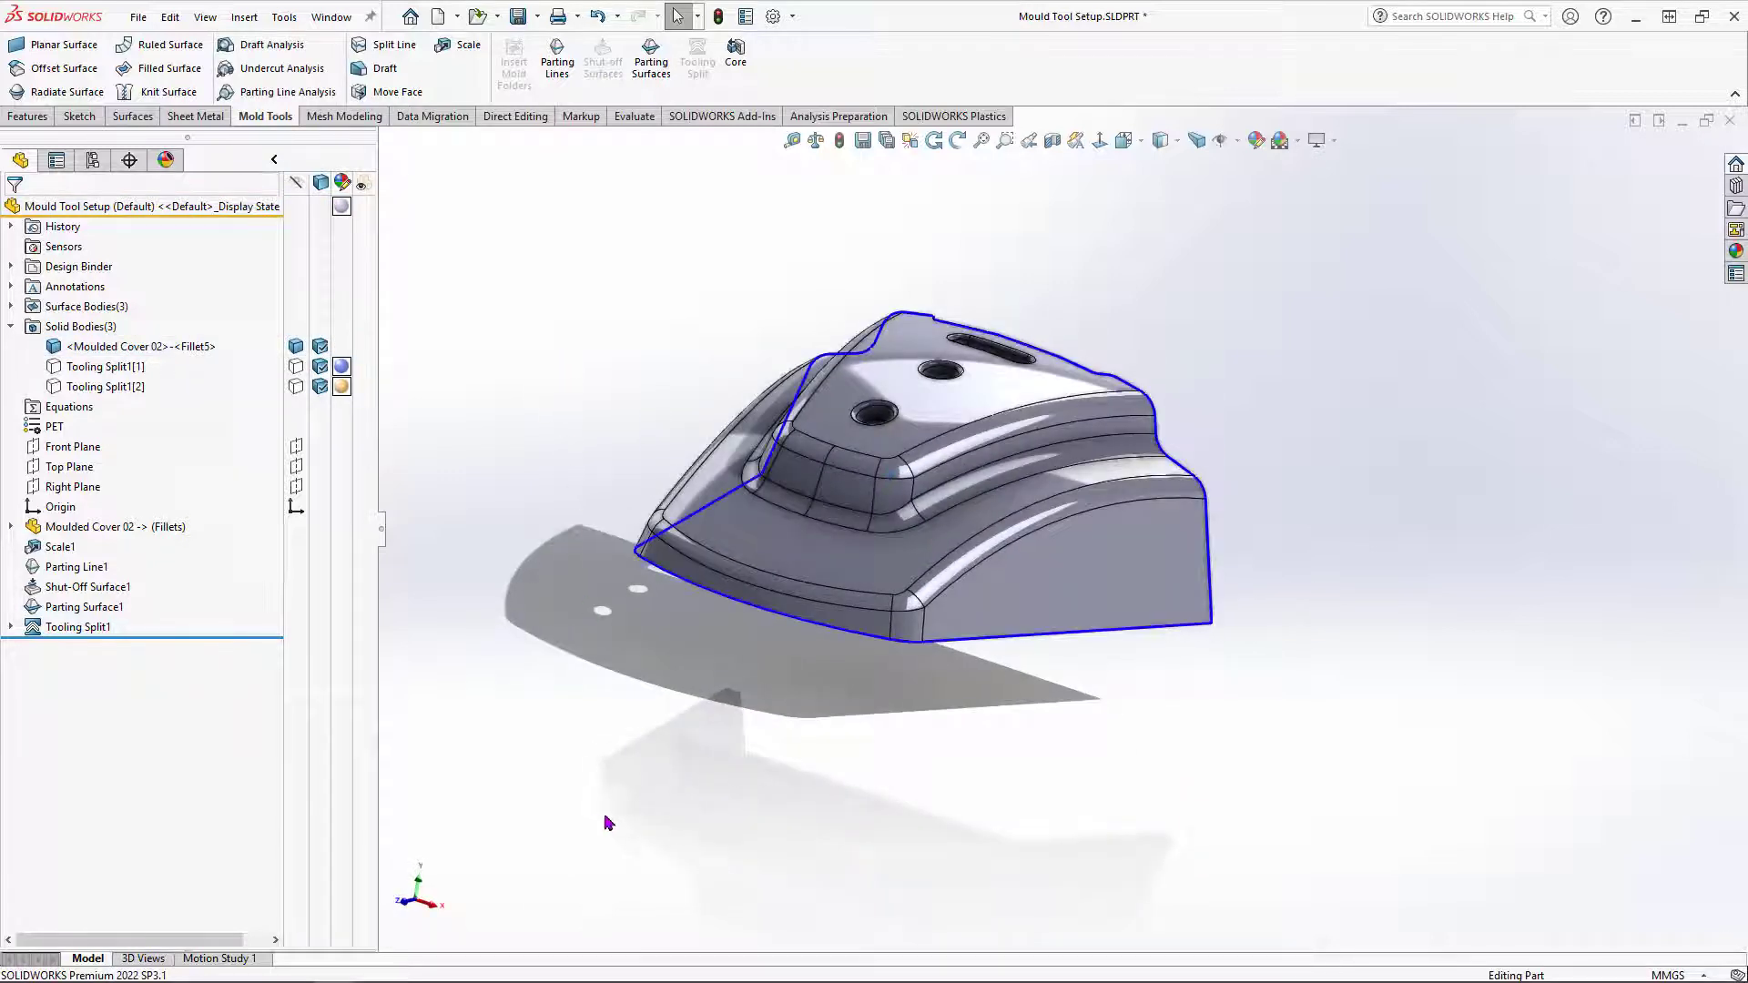
middle_drag(604, 823, 613, 814)
Step: Compare the cover body with the original Moulded Cover 02 part and return to Mould Tool Setup
click(329, 17)
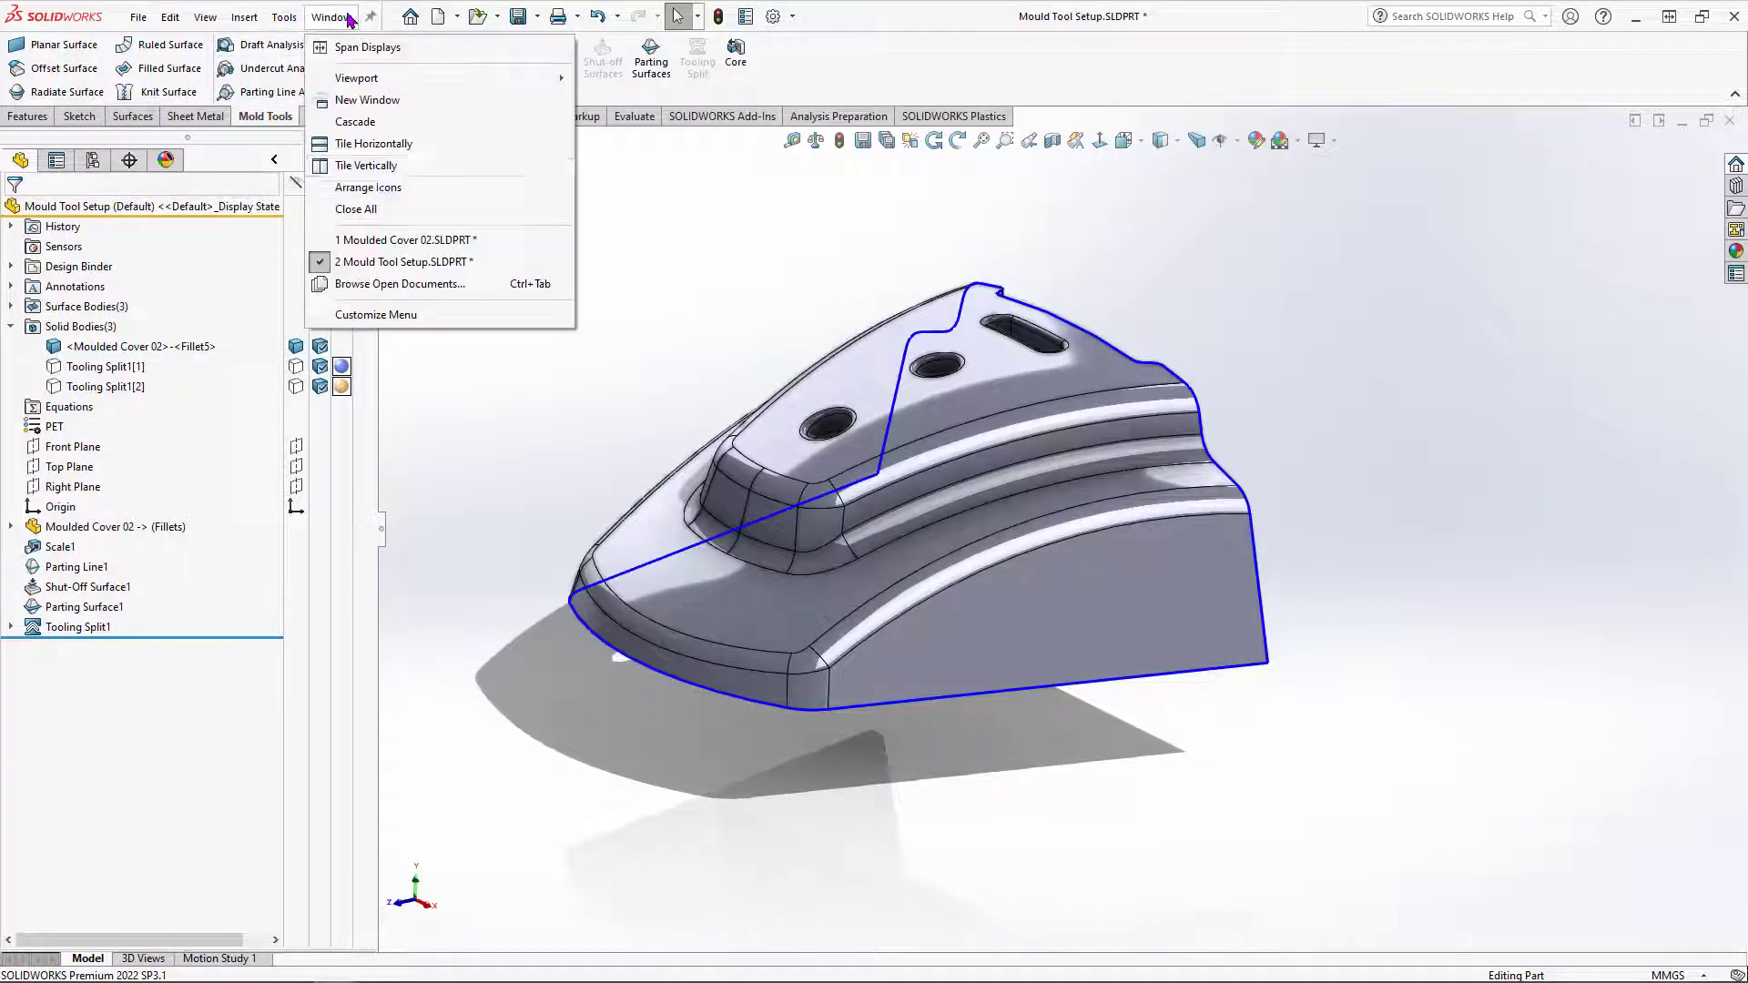
click(411, 243)
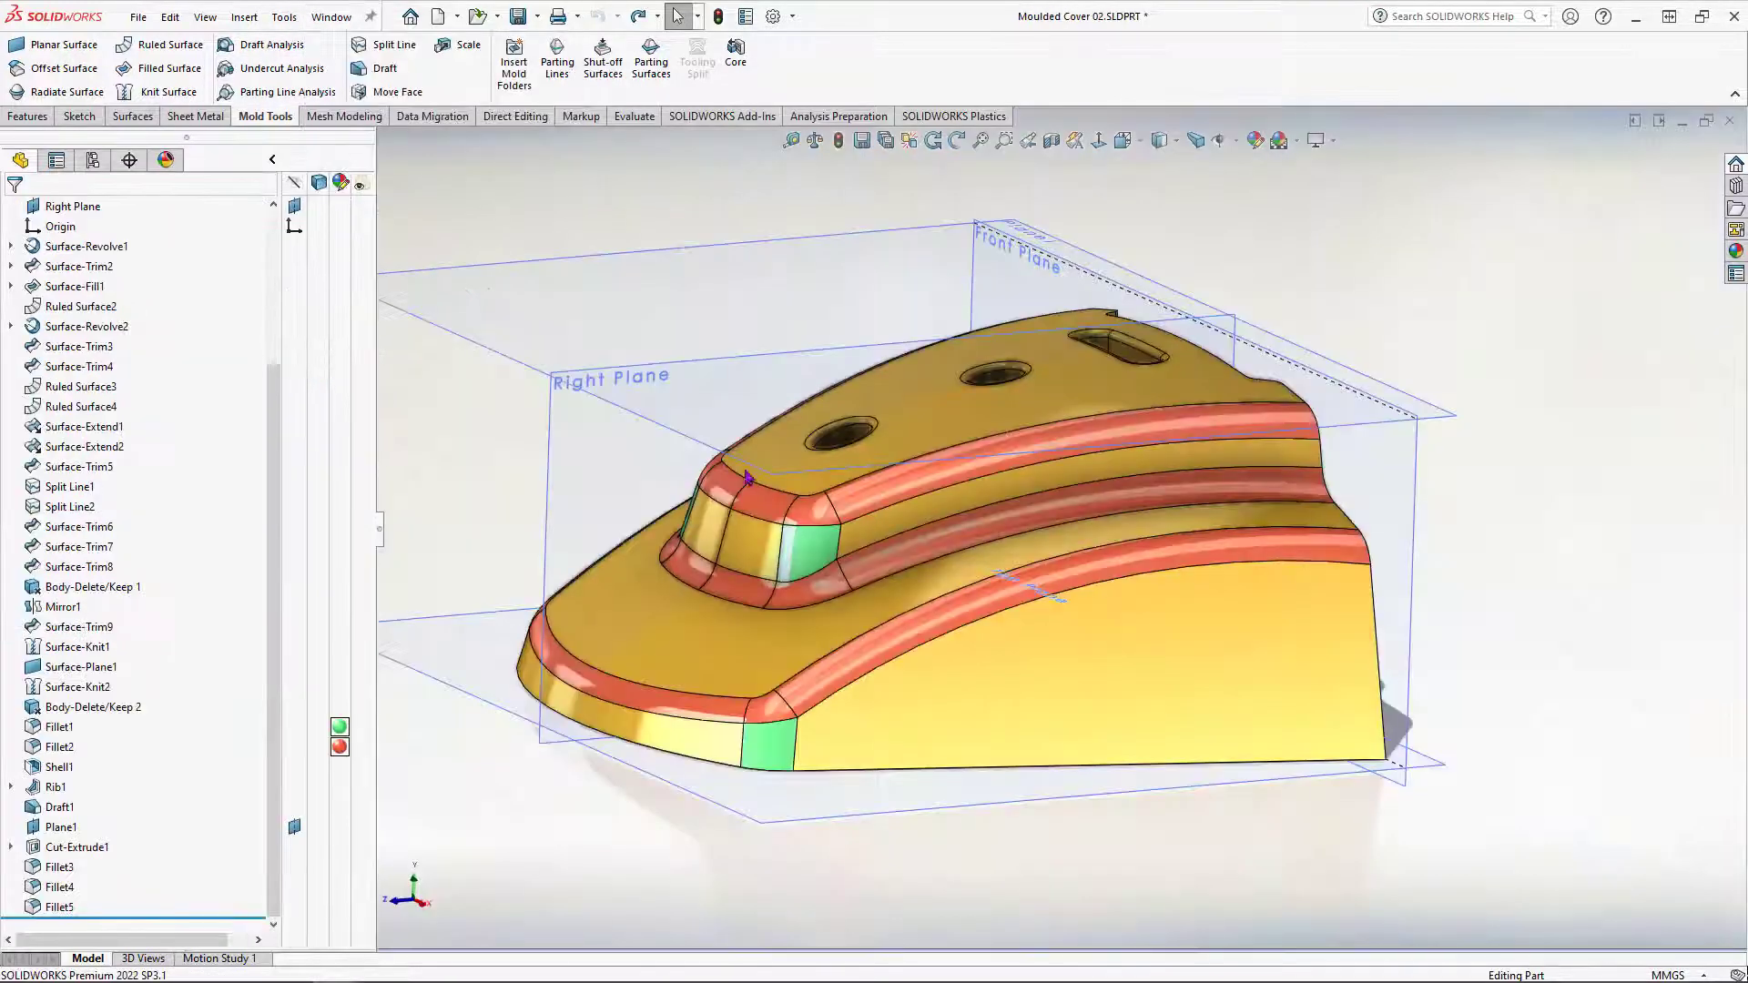
click(337, 18)
click(452, 264)
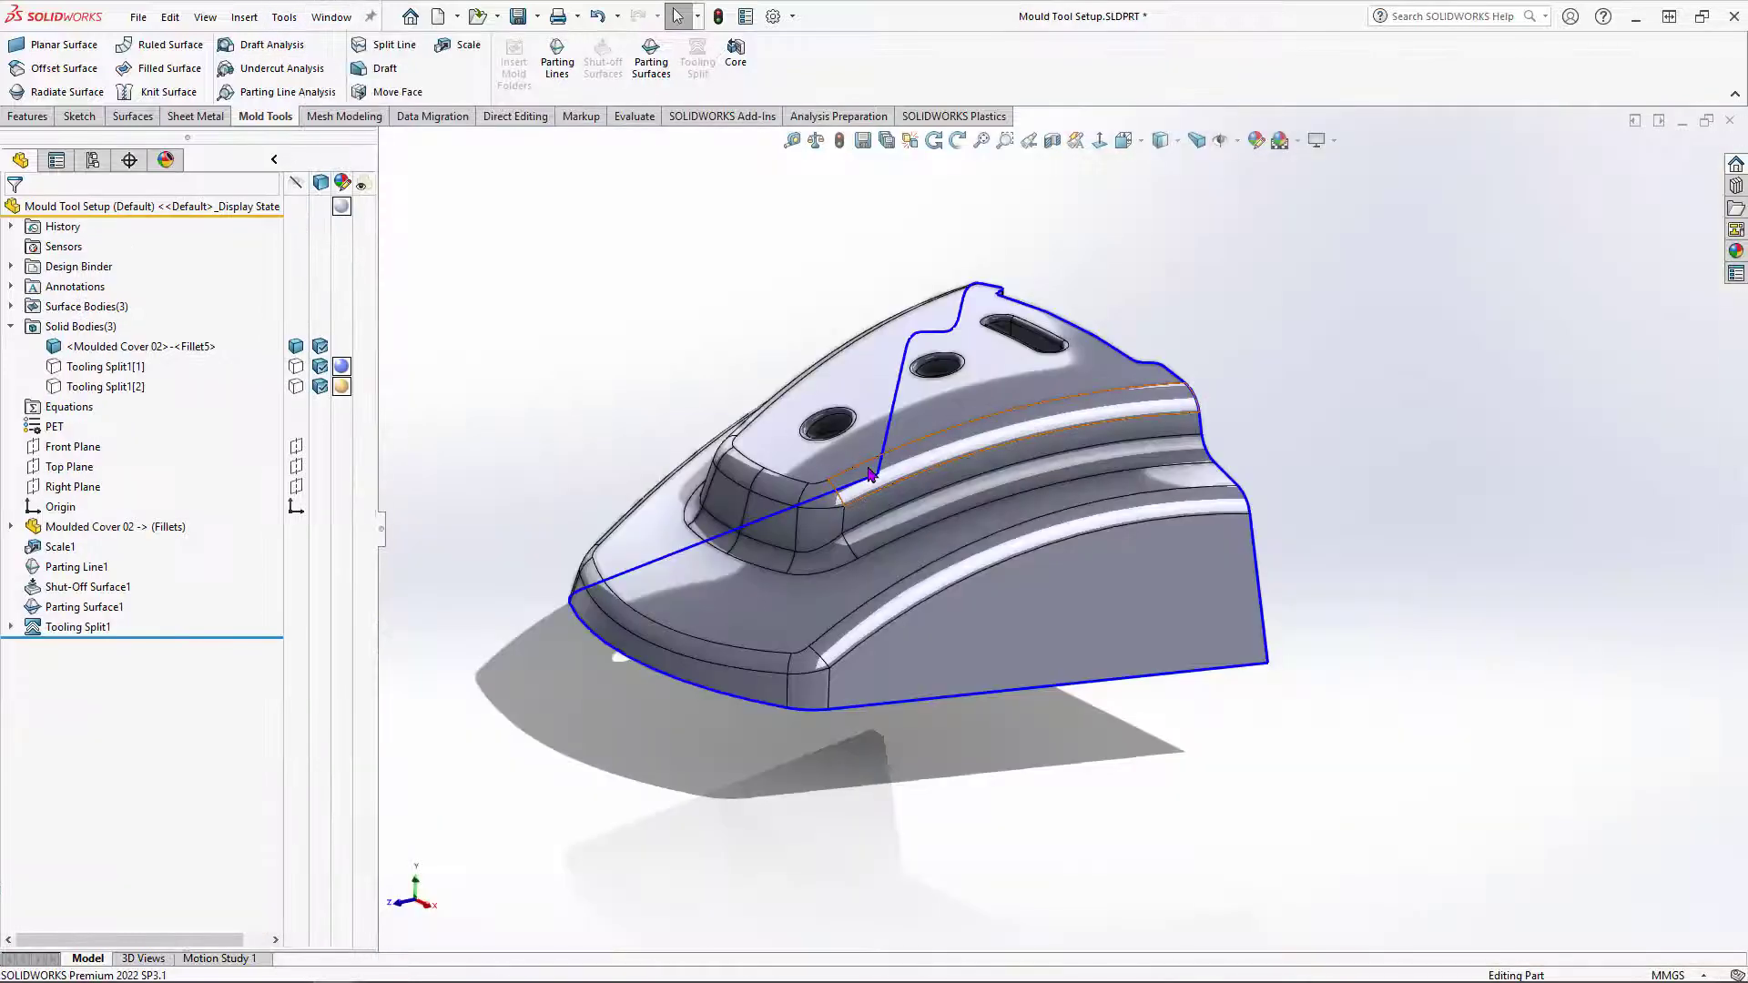
middle_drag(1056, 598, 865, 772)
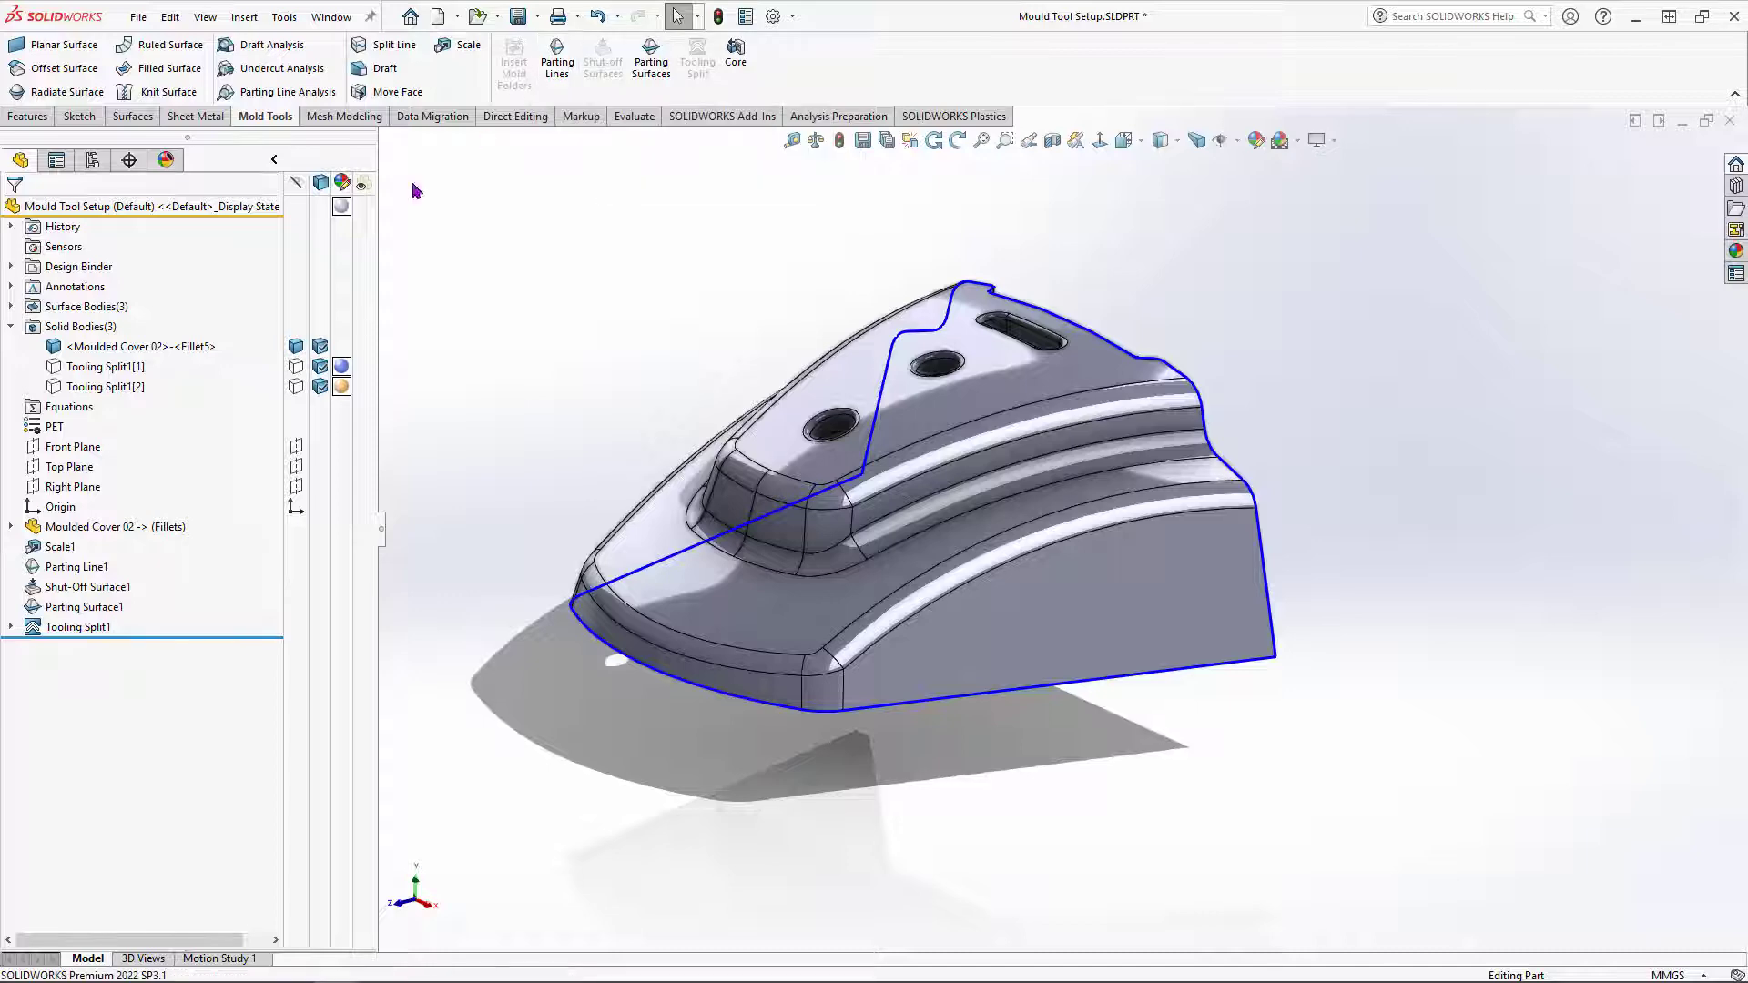
Step: Show Parting Surface1 from the parting surface bodies around the moulded cover
click(12, 307)
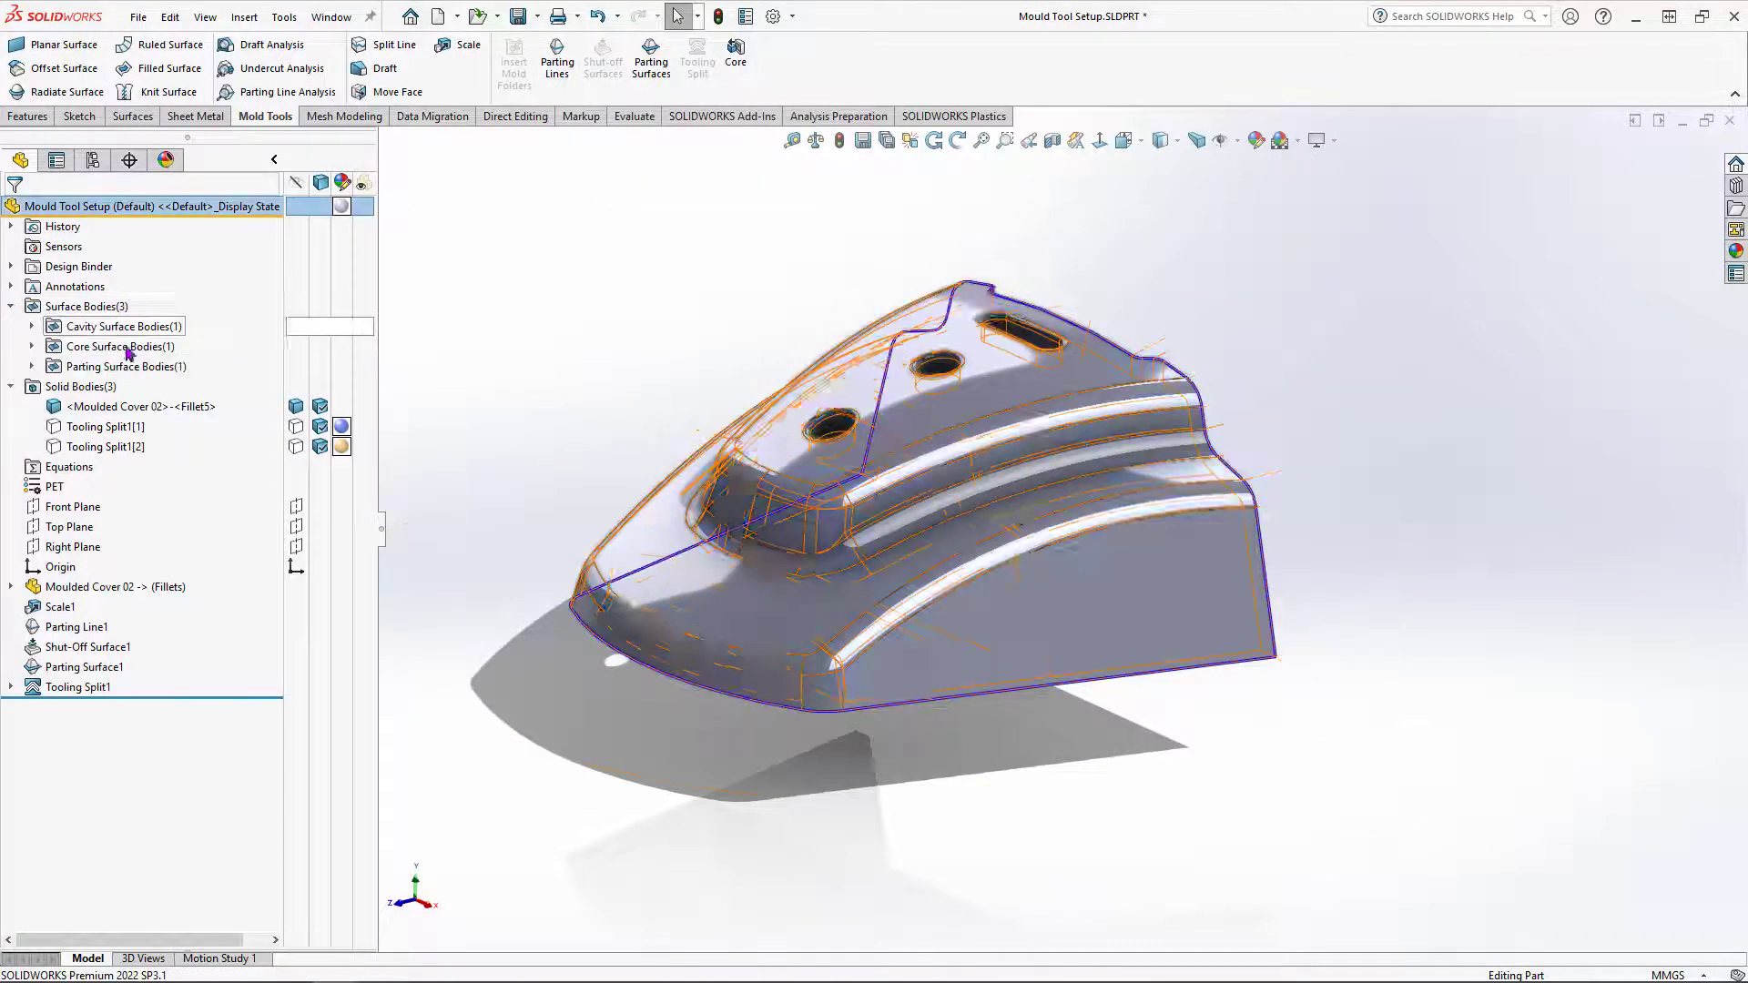
click(32, 366)
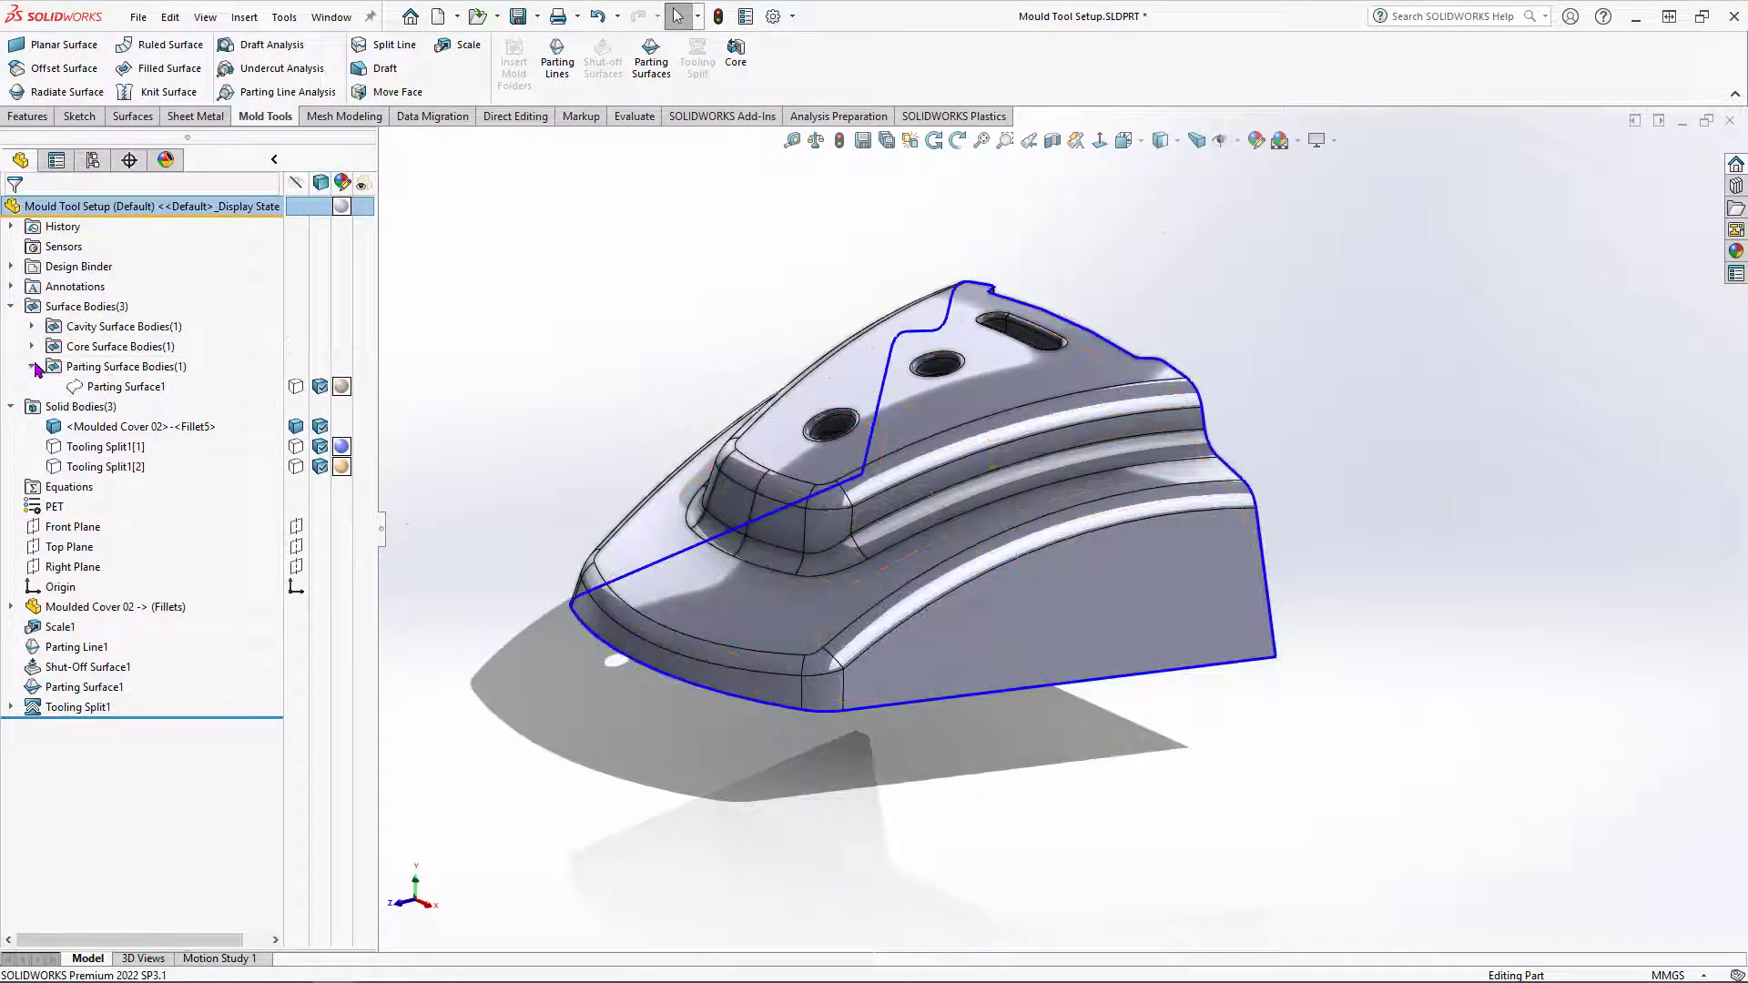
click(297, 388)
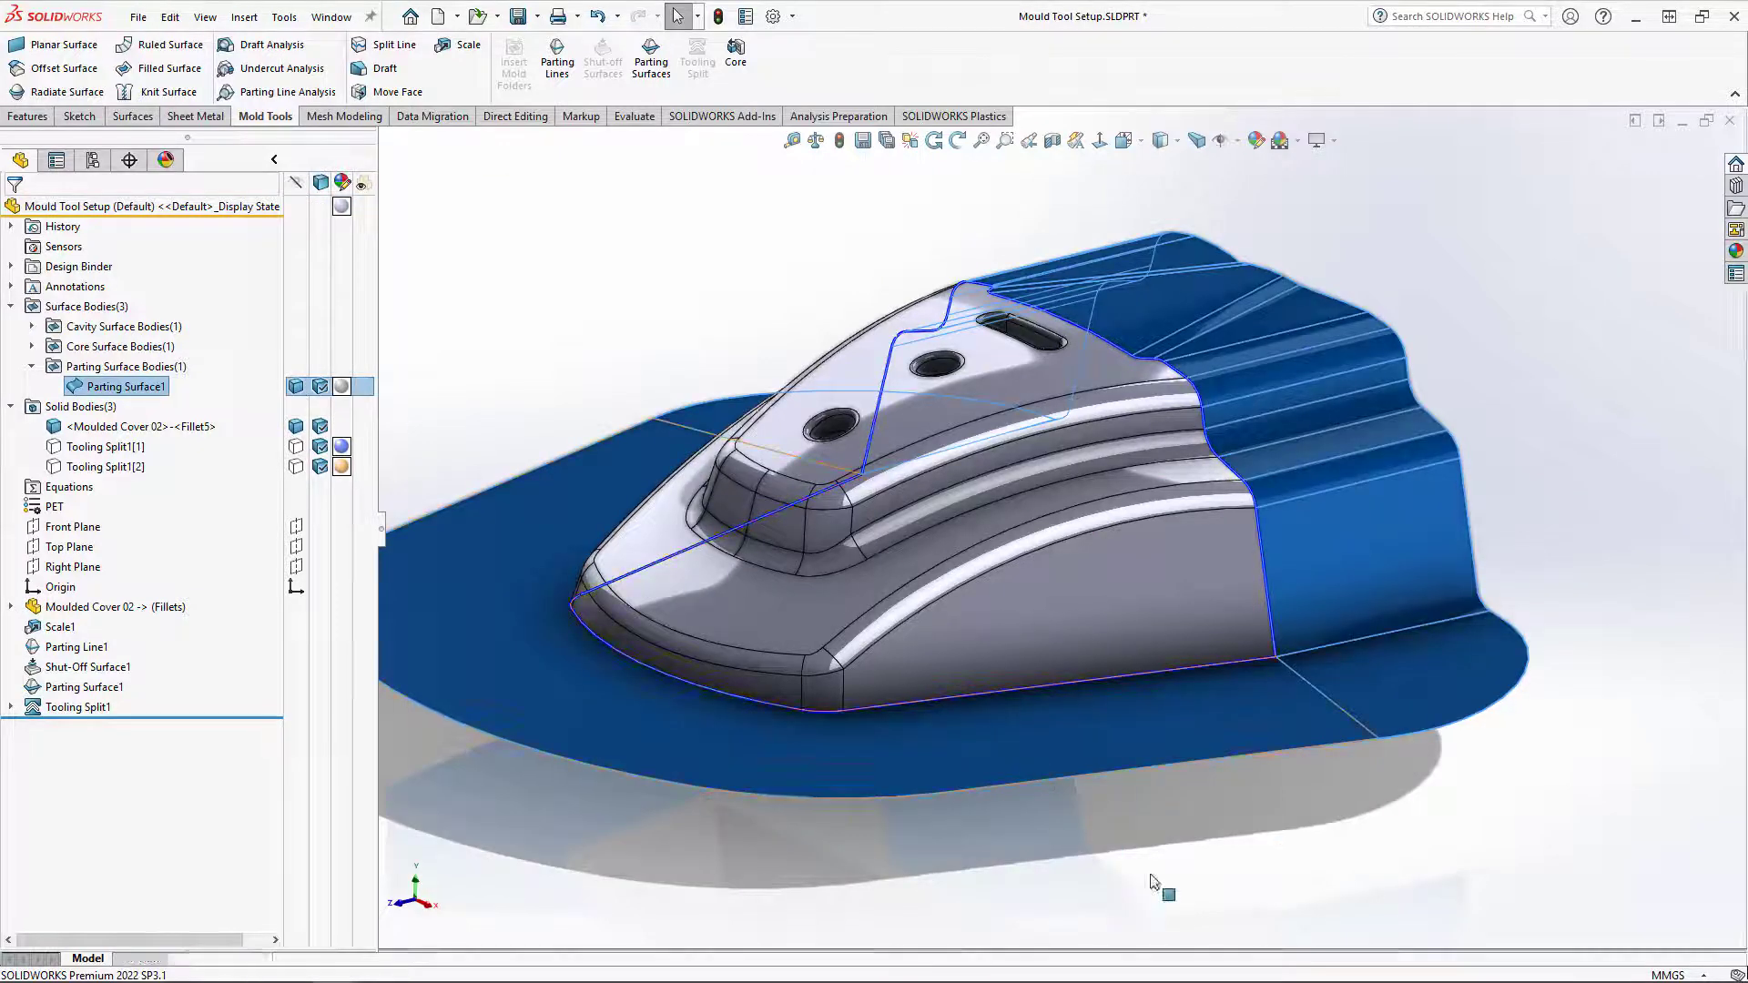
click(1218, 883)
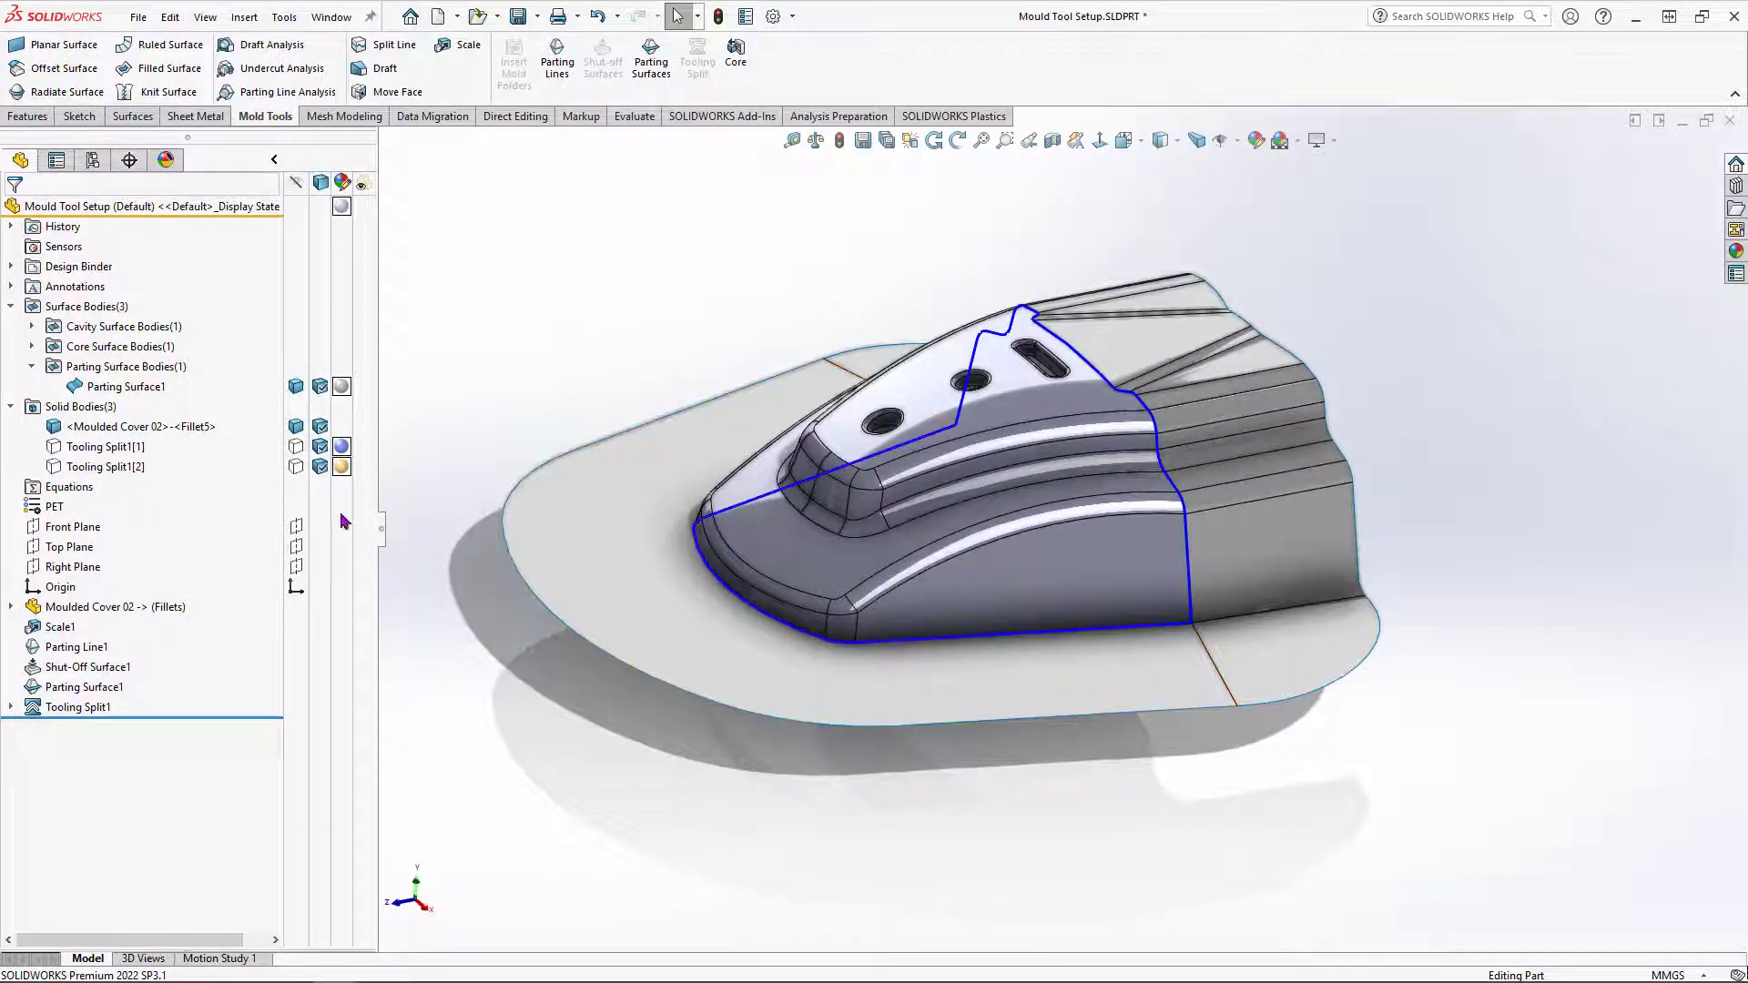
Step: Show both tooling blocks with the parting surface, hide the moulded cover body, and inspect where the surface divides the block
click(296, 466)
click(296, 446)
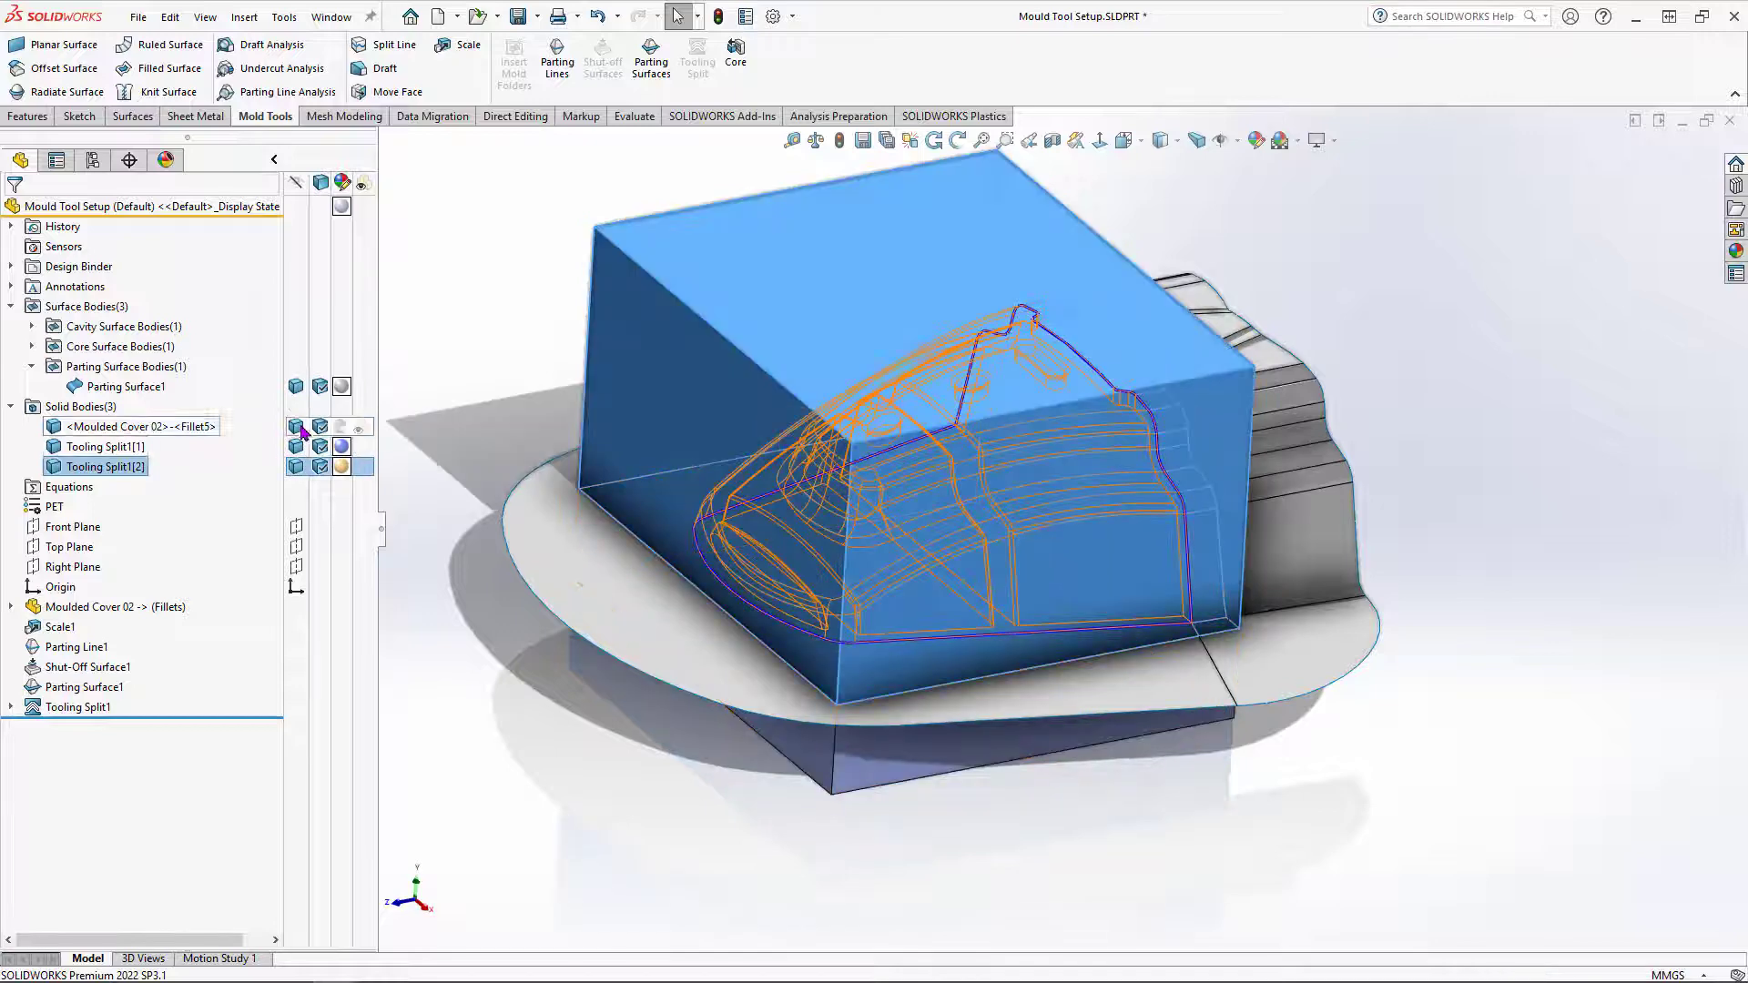
click(295, 426)
click(1336, 833)
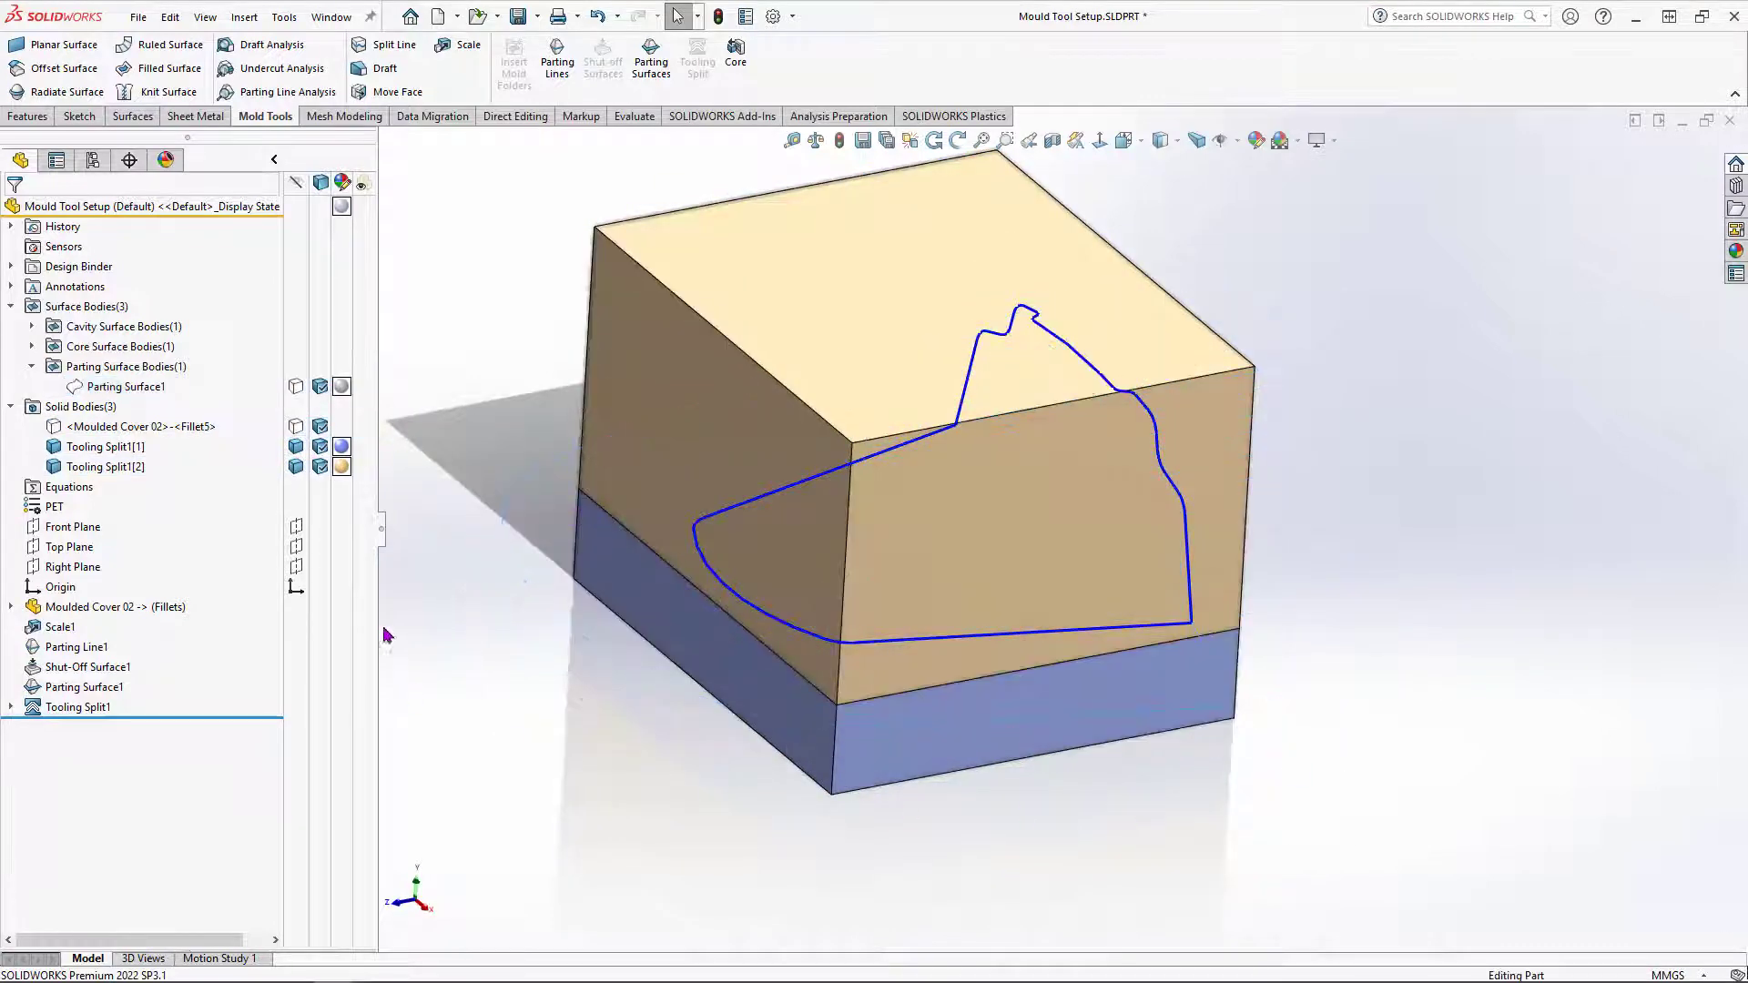
click(296, 387)
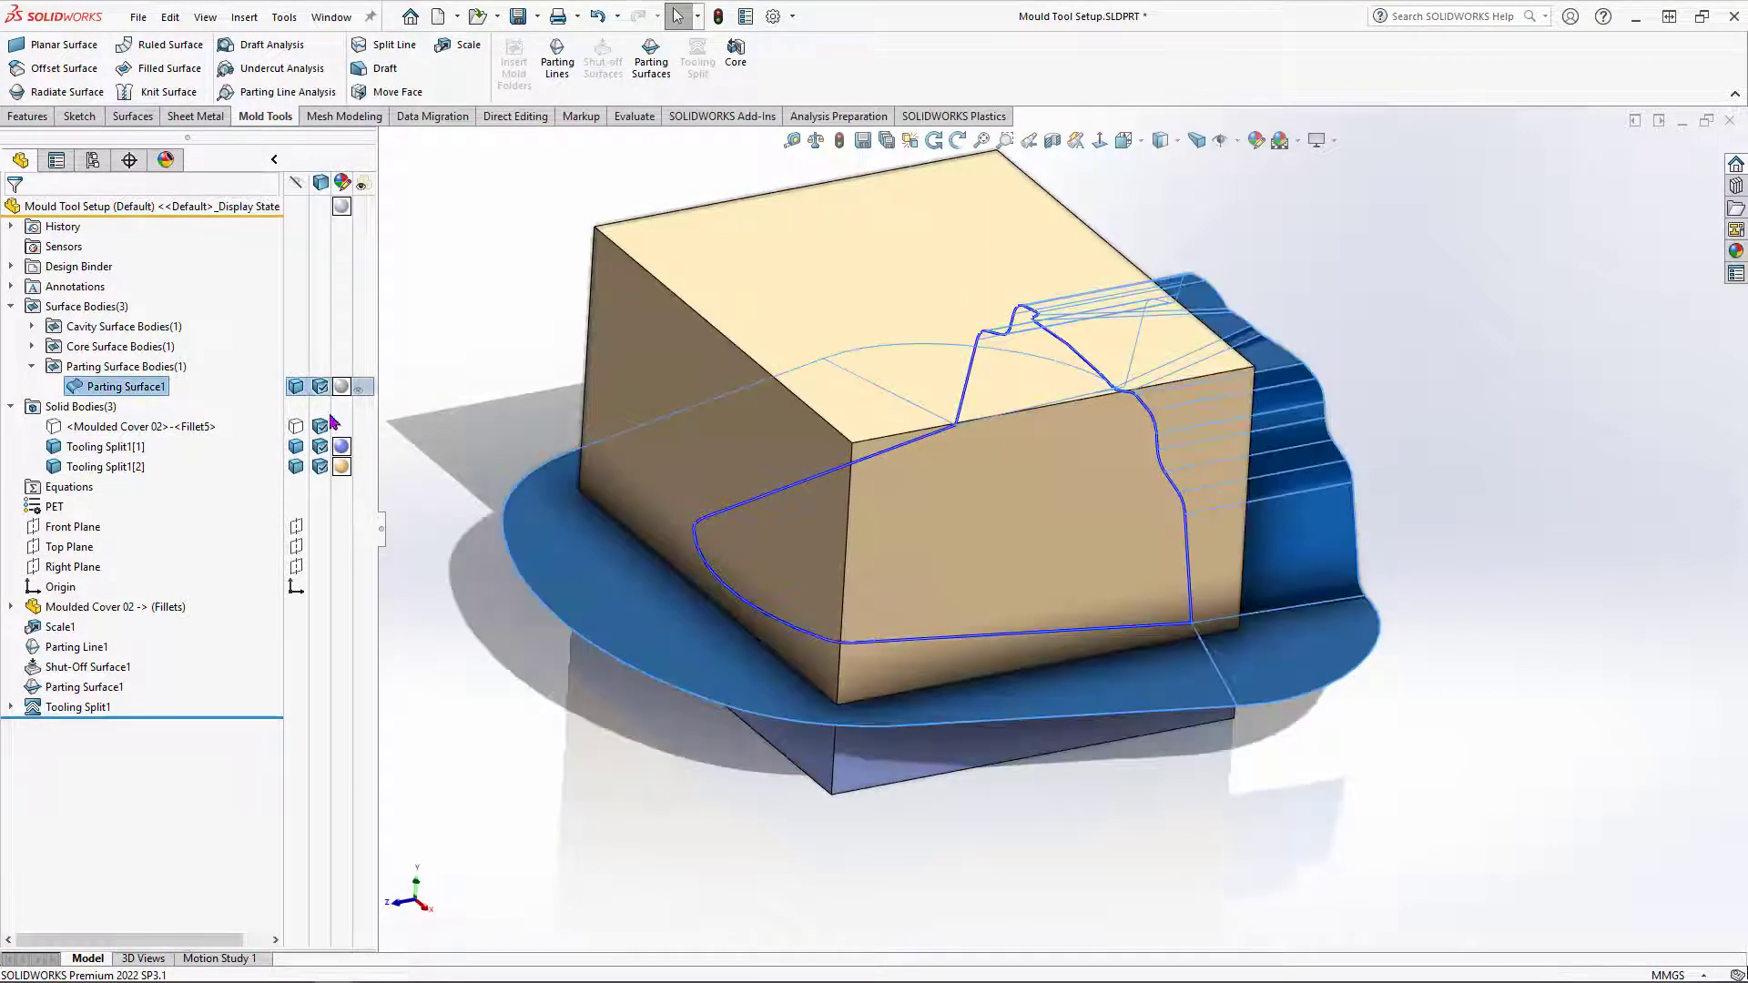
middle_drag(1202, 866, 856, 446)
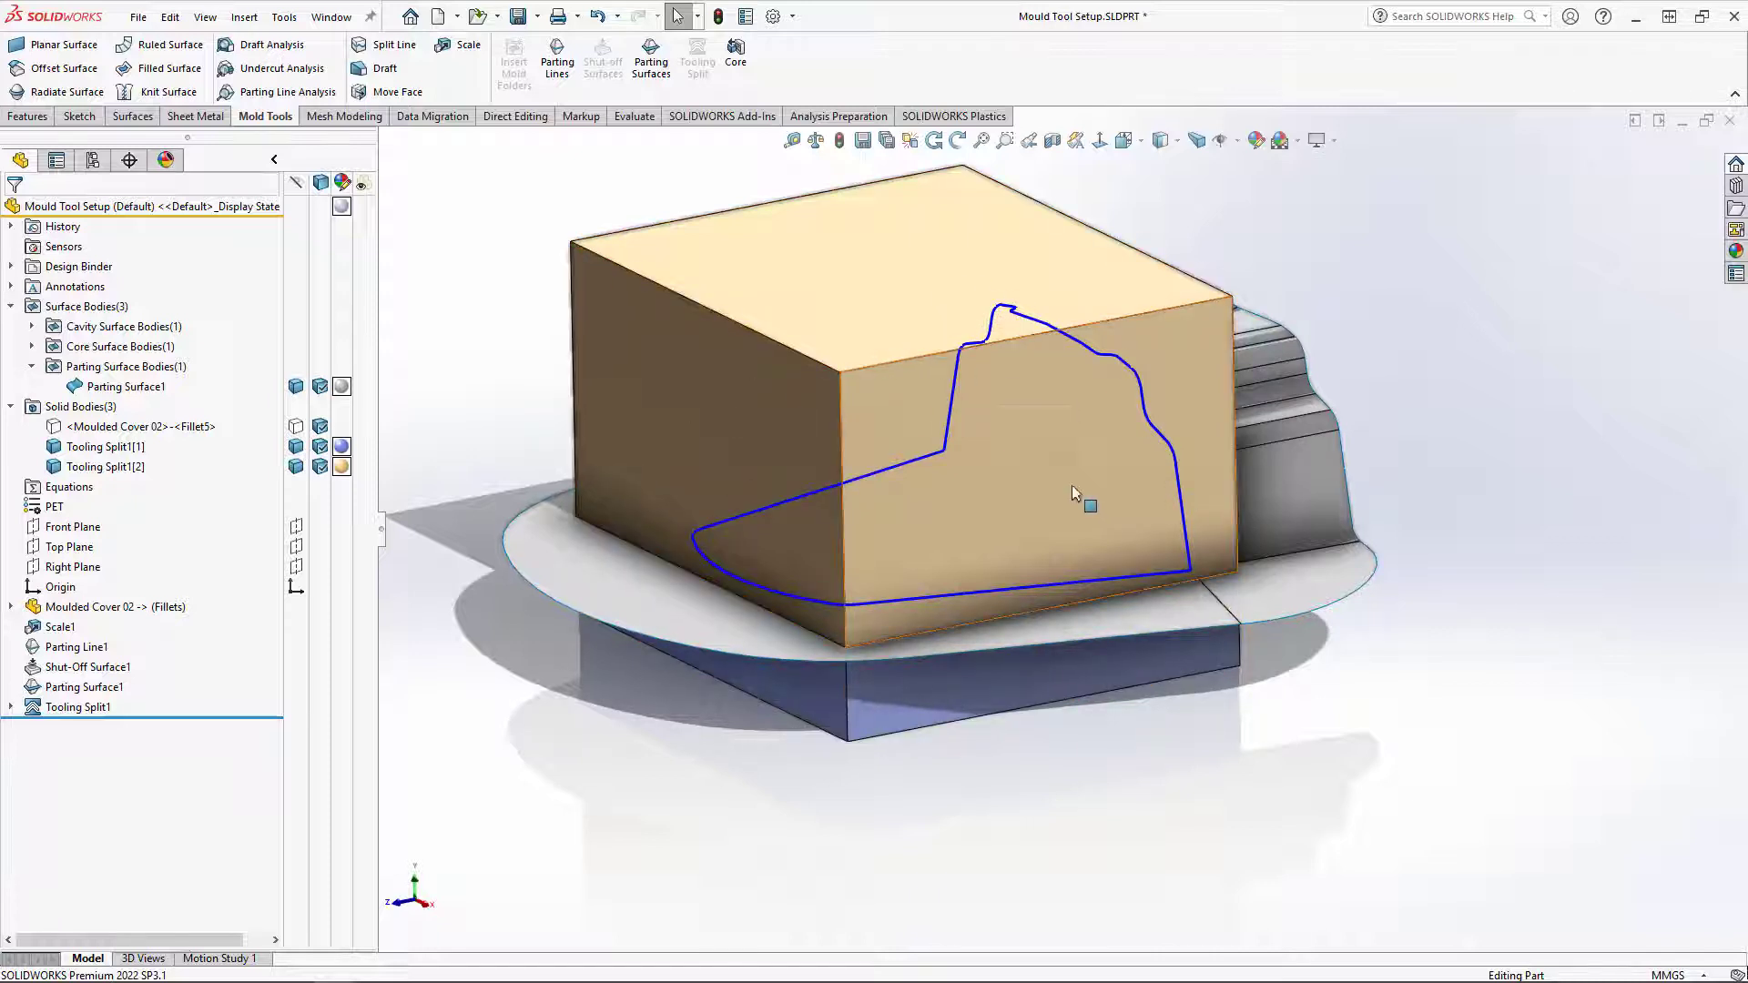
middle_drag(1262, 617, 1023, 562)
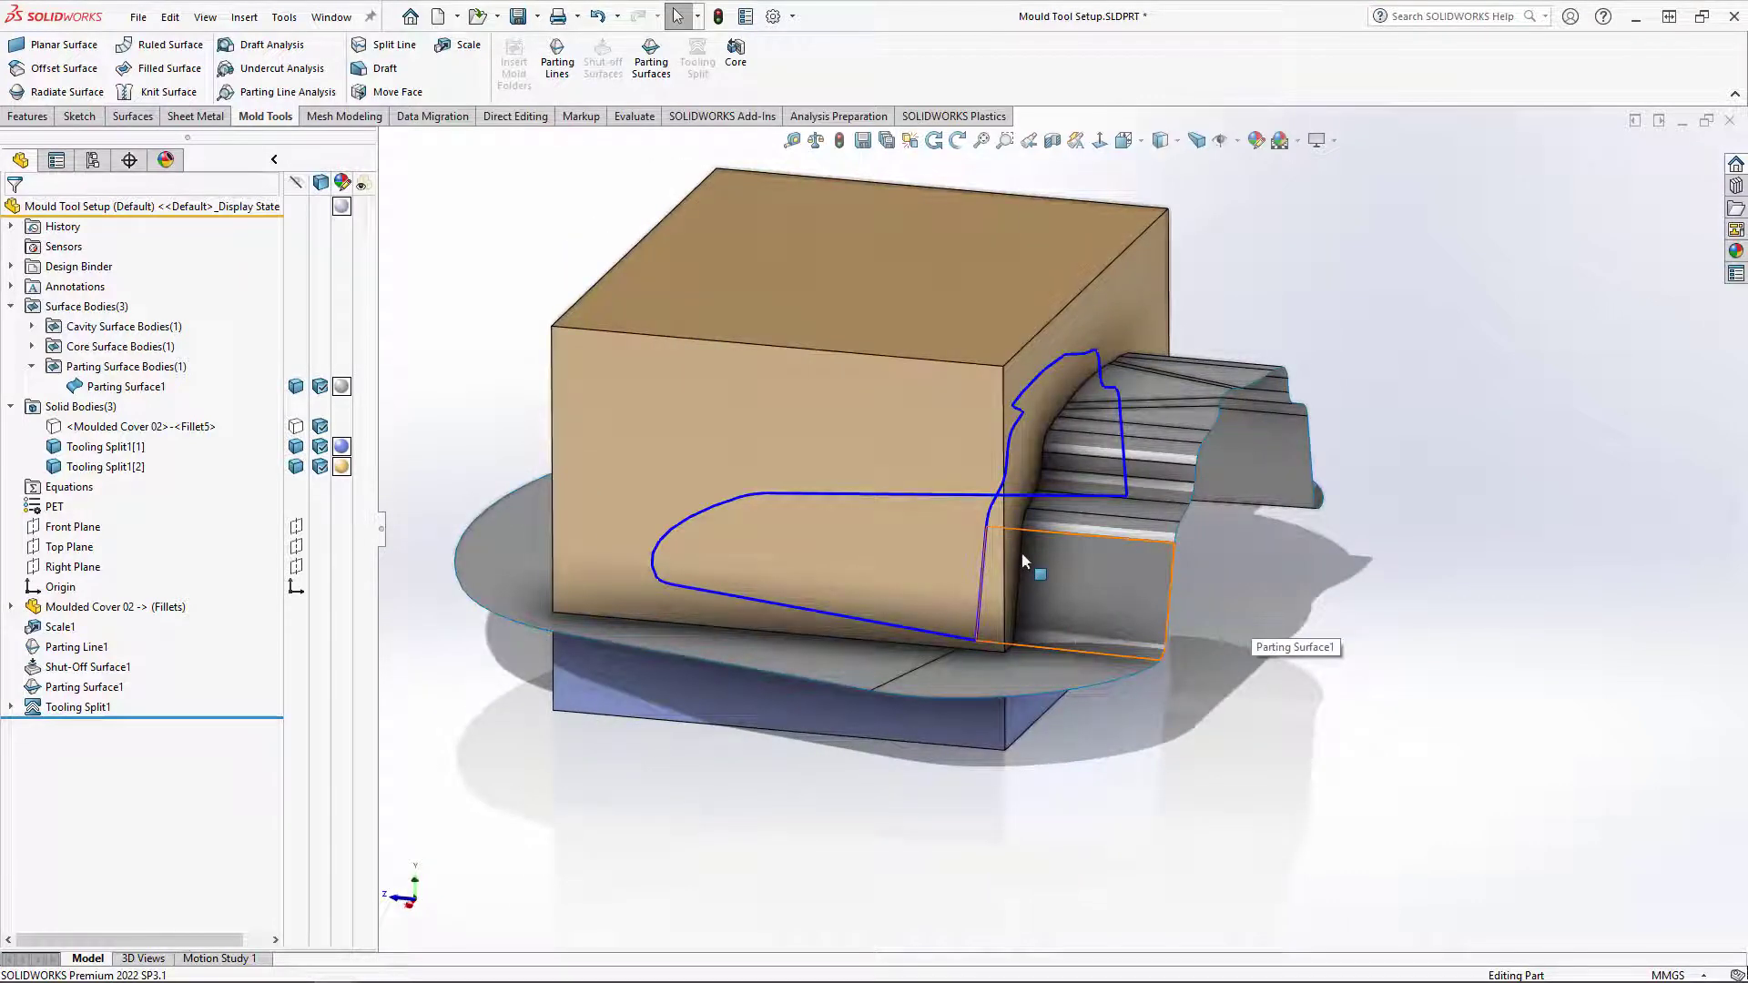
middle_drag(1033, 583, 1021, 582)
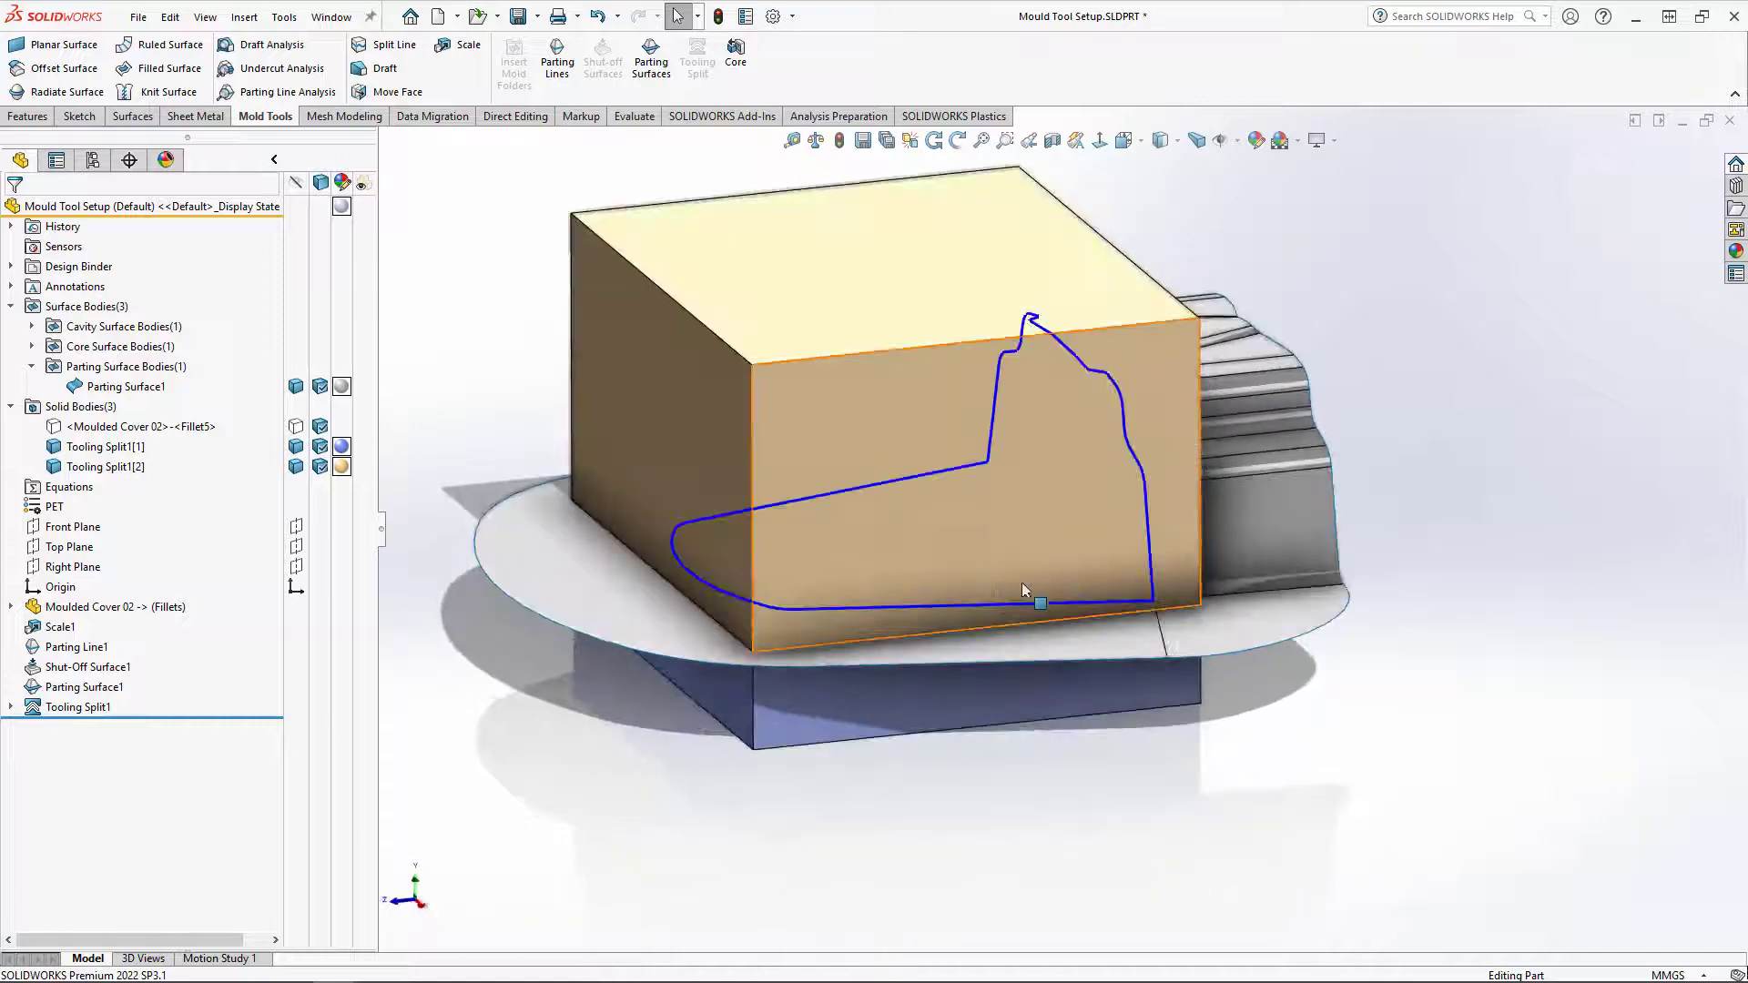
Step: Isolate the upper tooling block, examine its cavity face, and restore the other bodies to view
right_click(838, 395)
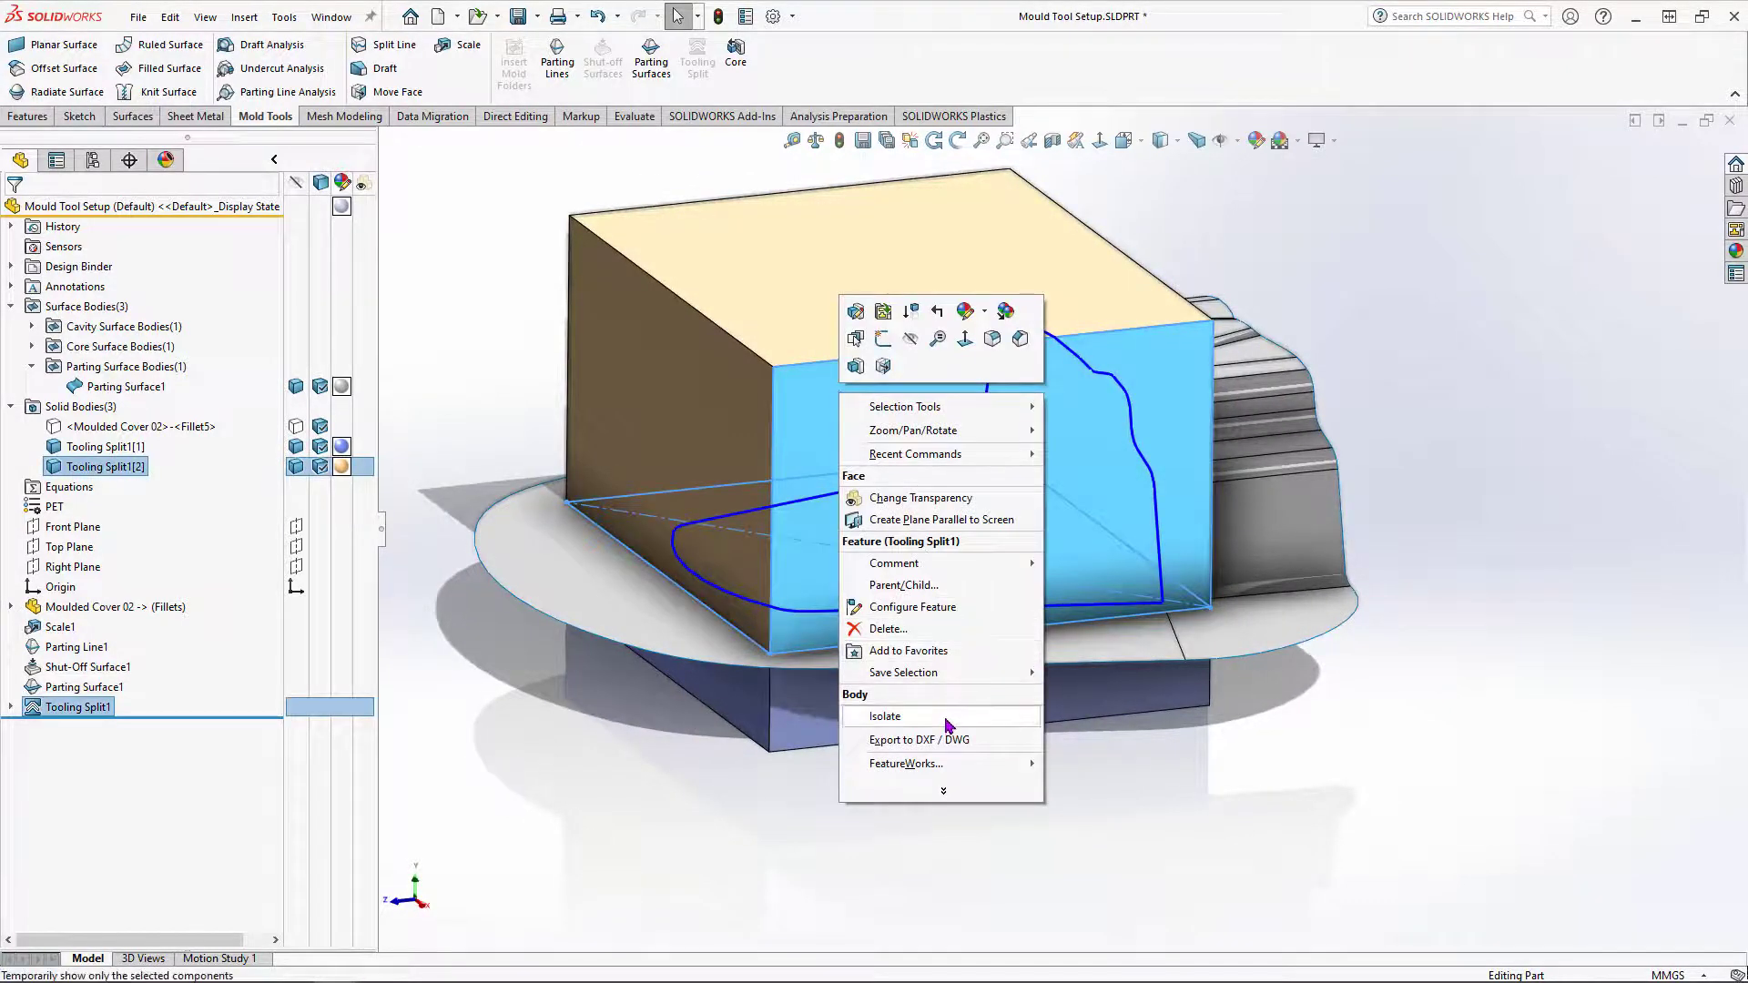
click(910, 717)
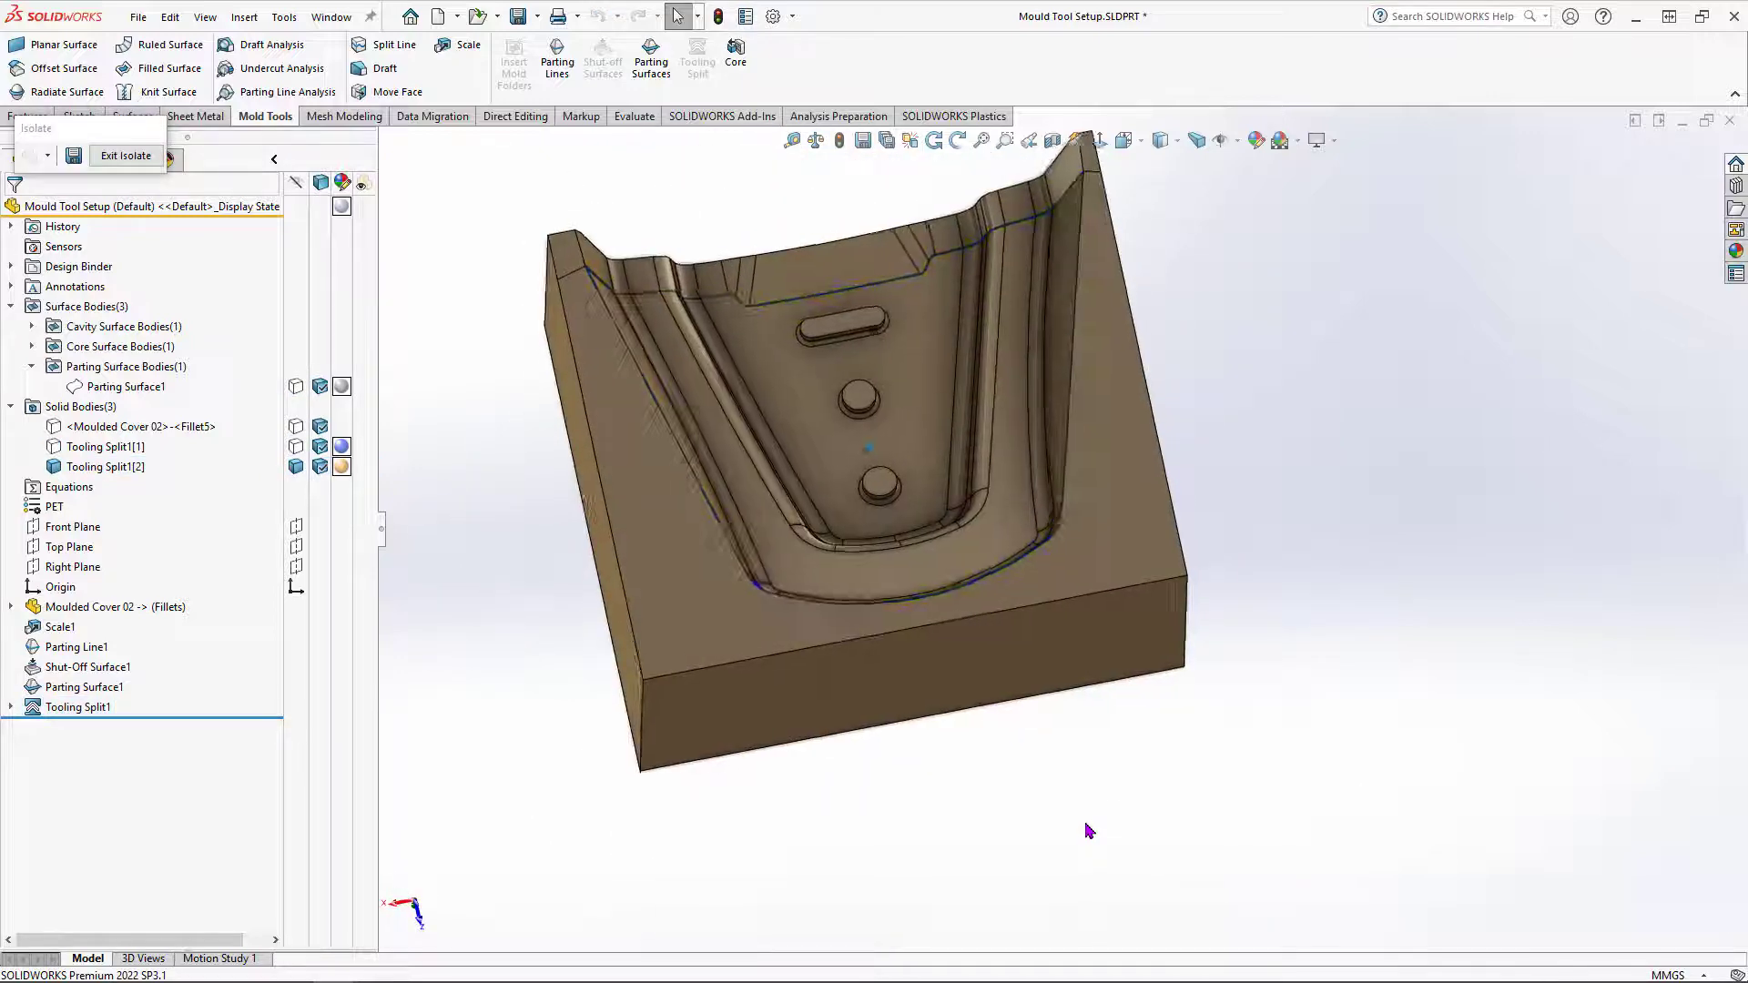
click(119, 160)
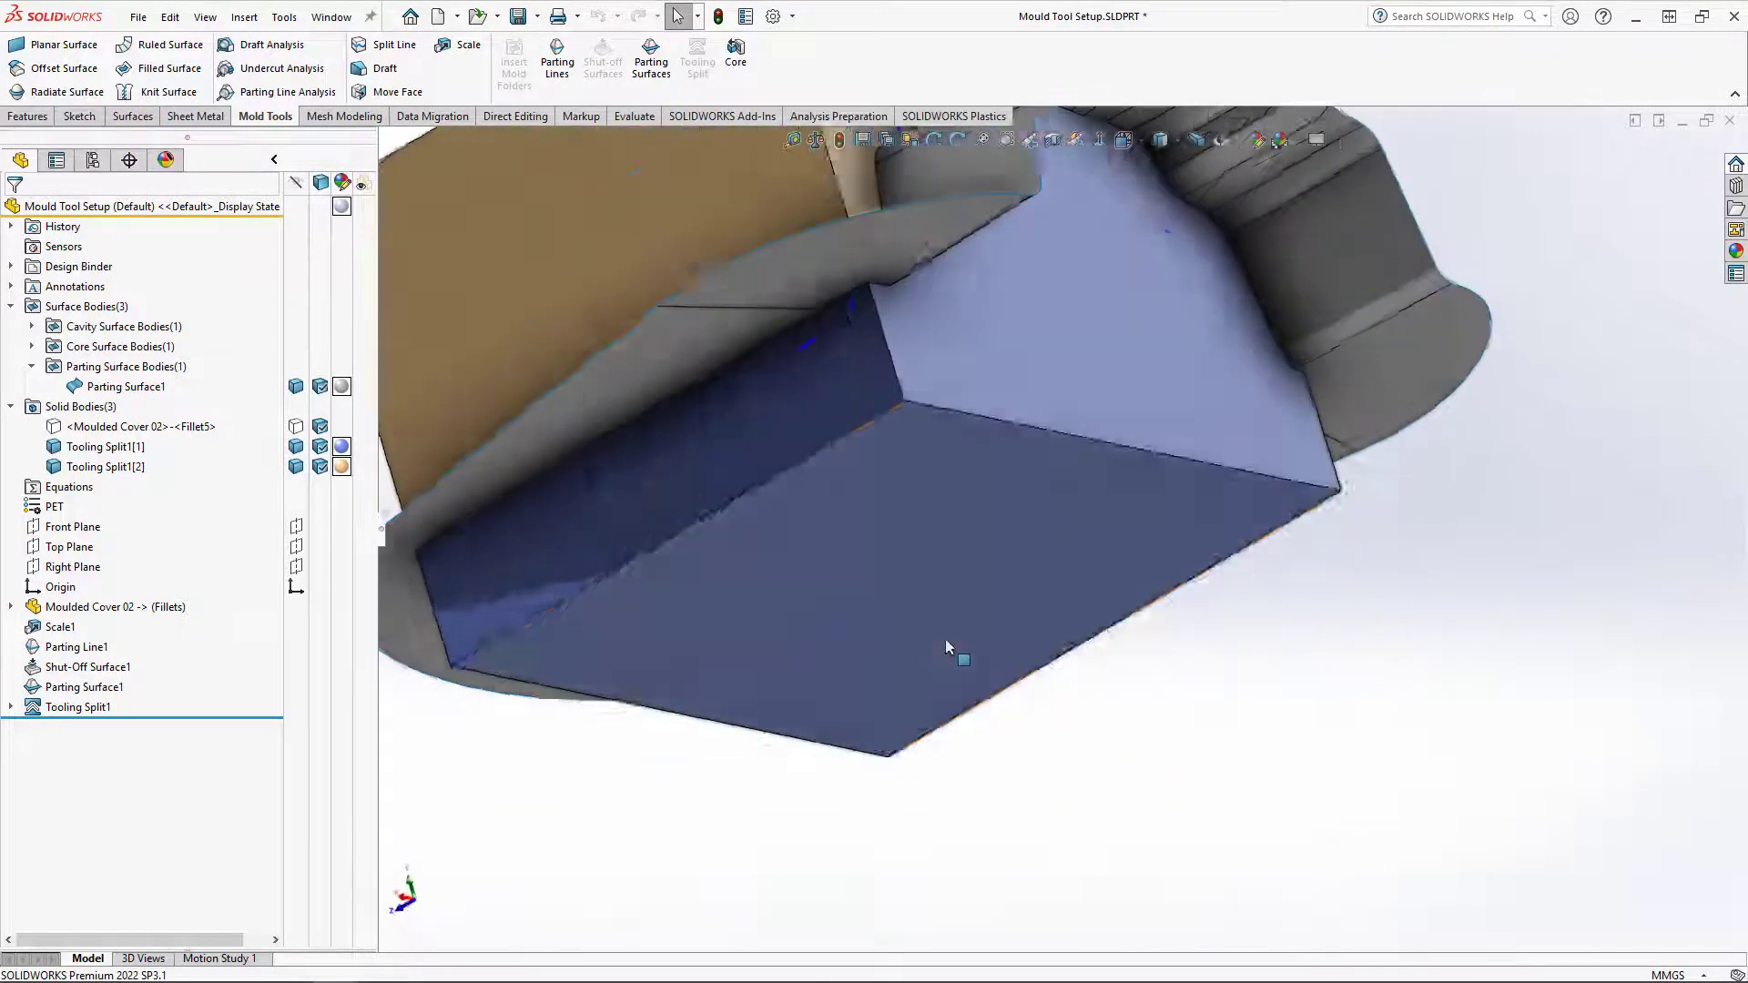
Step: Isolate the lower tooling block, examine its core form, and restore the other bodies to view
right_click(904, 577)
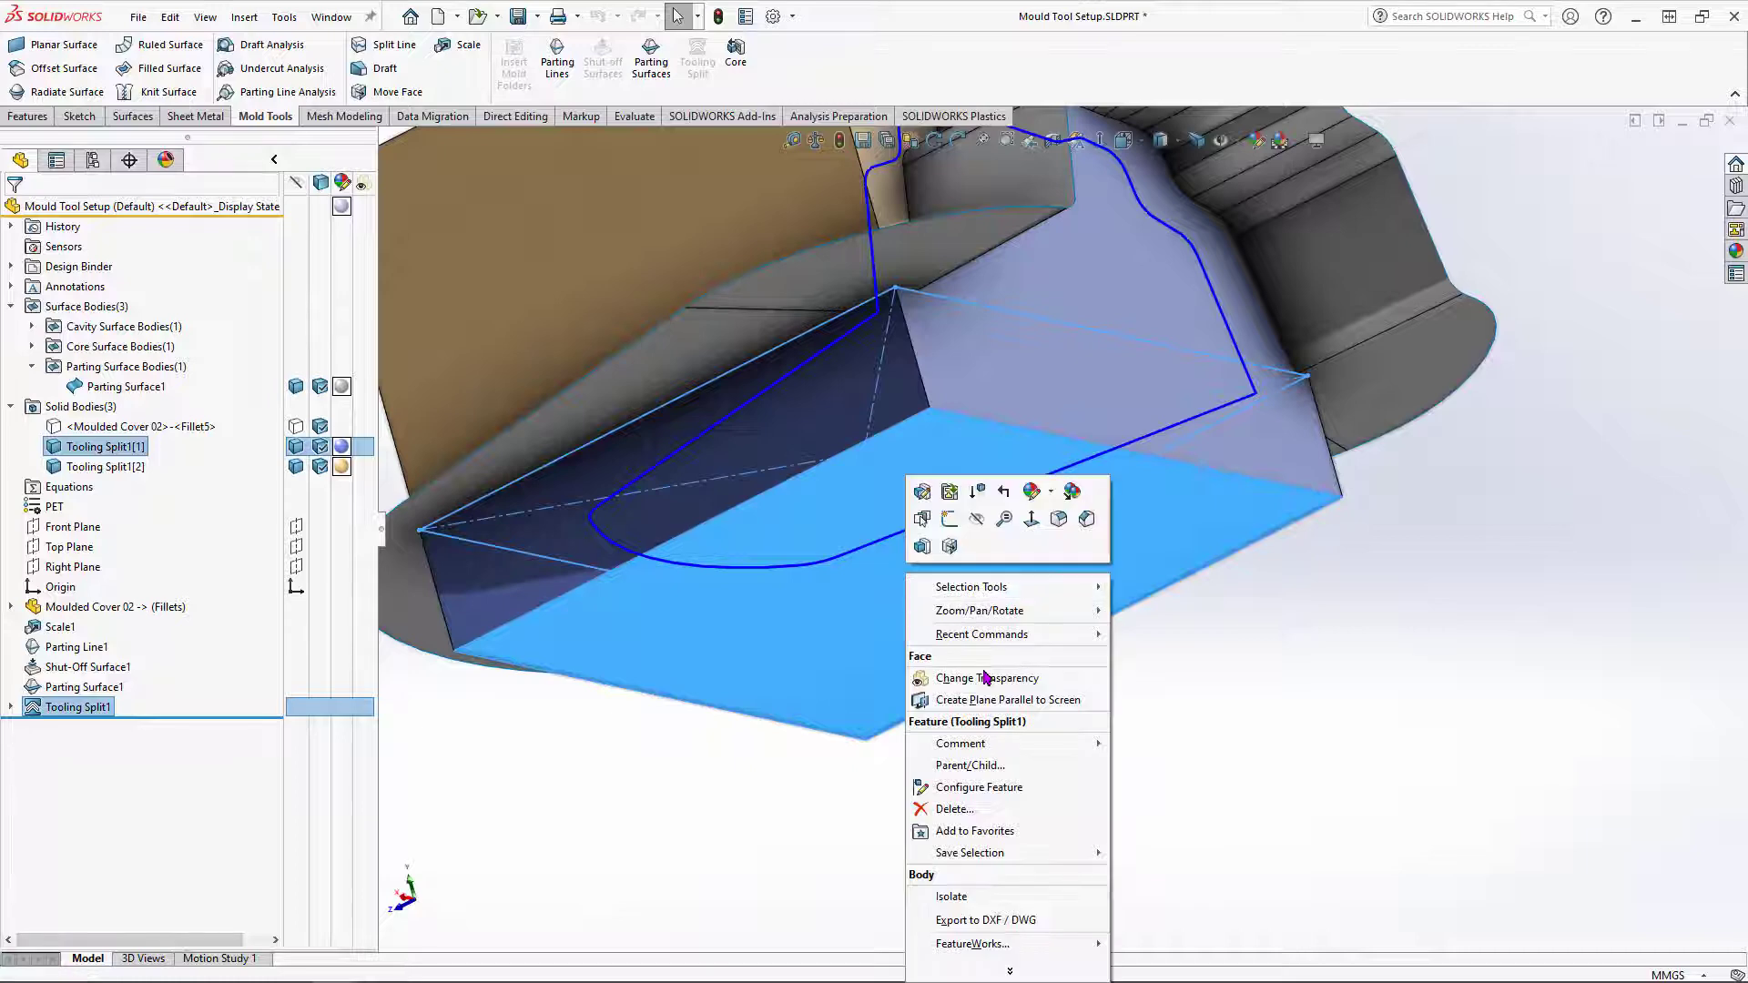
click(951, 896)
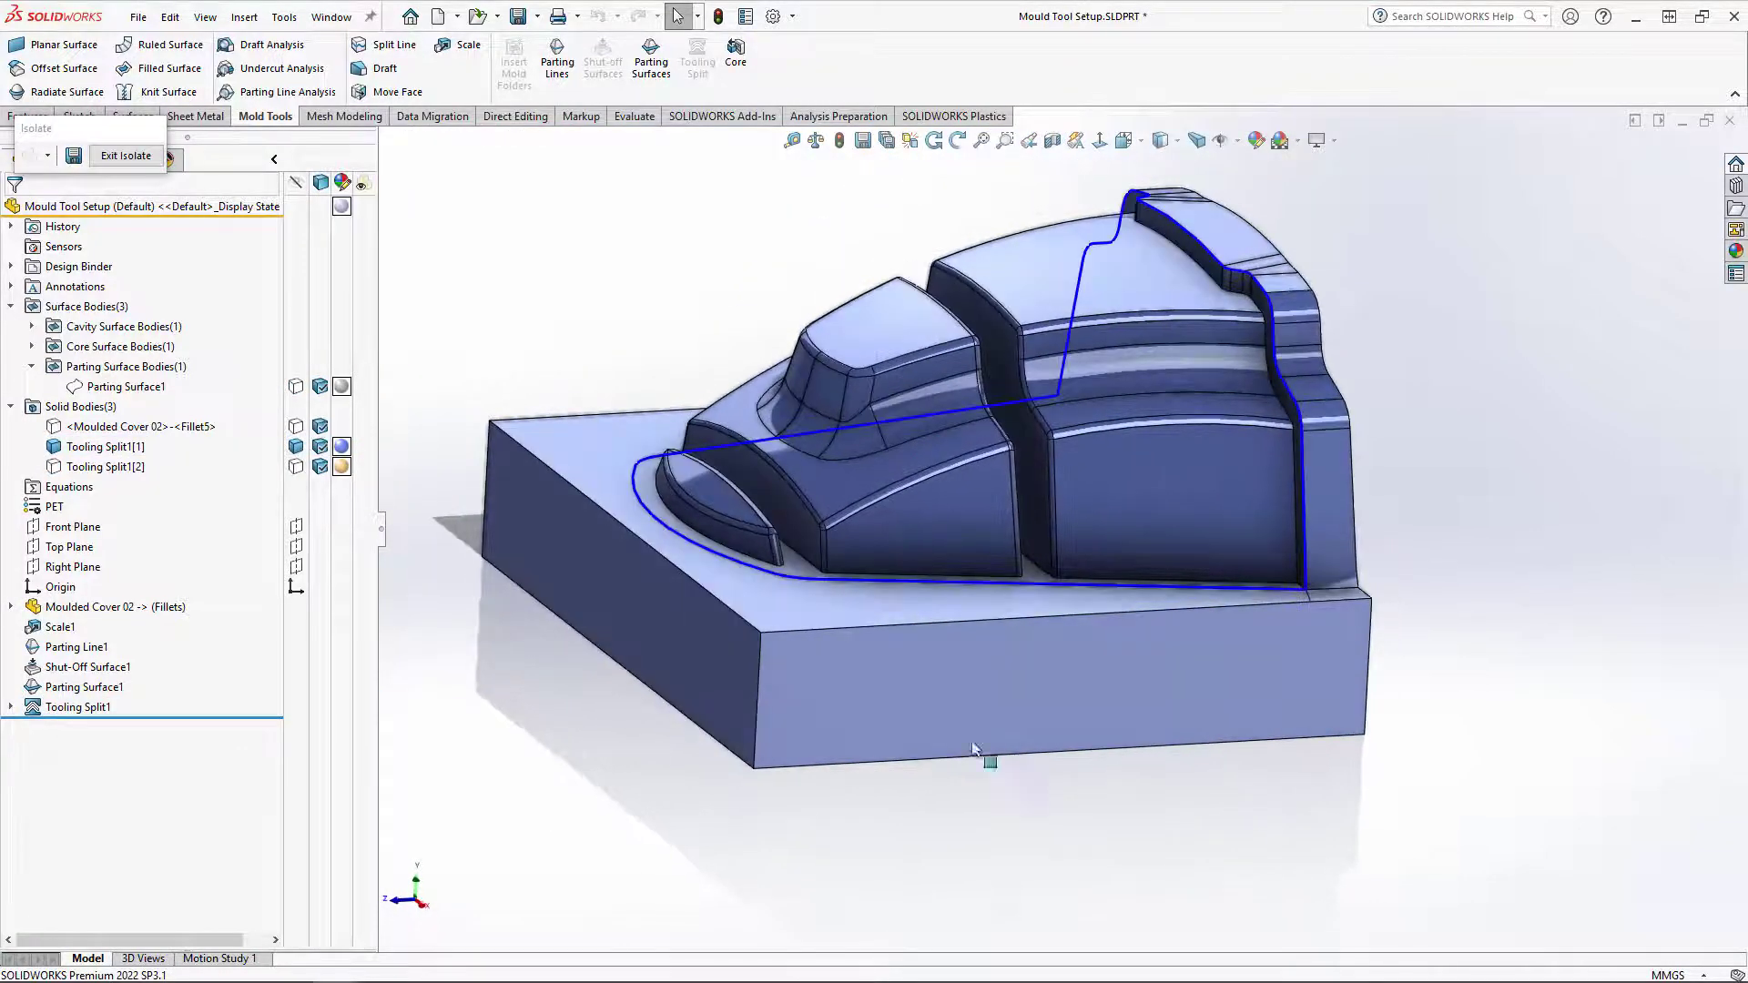
click(126, 155)
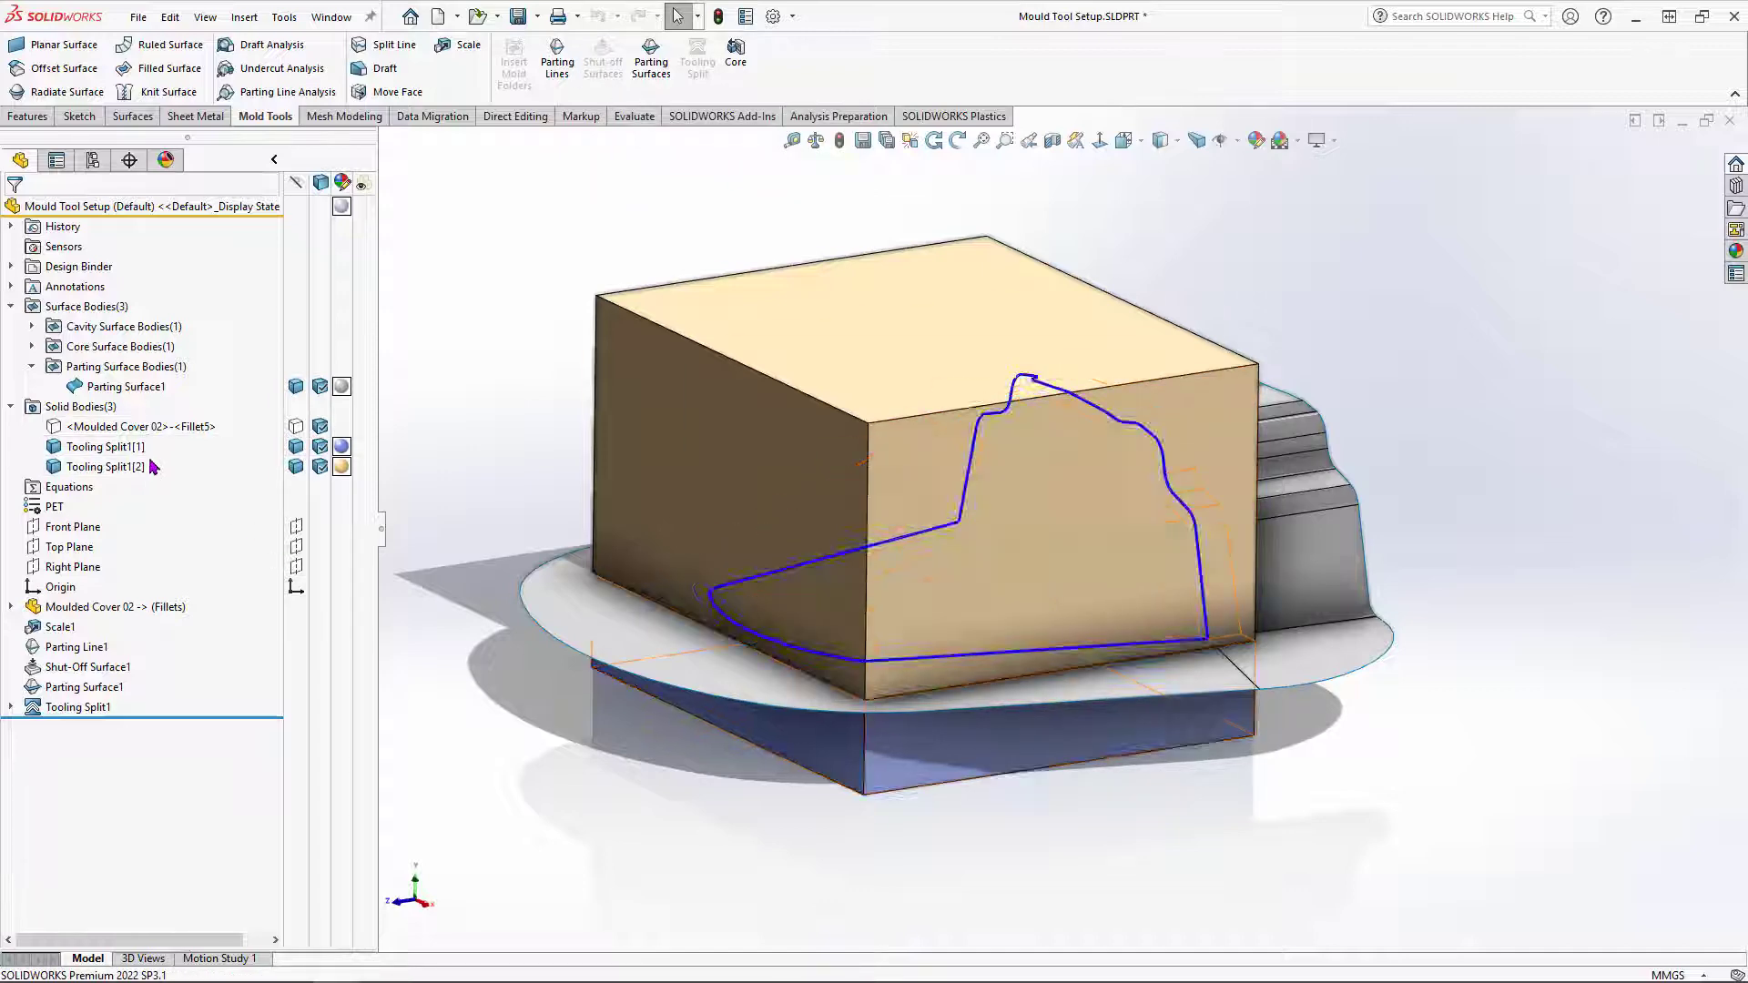
Step: Show the moulded cover body and hide both tooling blocks, leaving the parting surface displayed
click(296, 426)
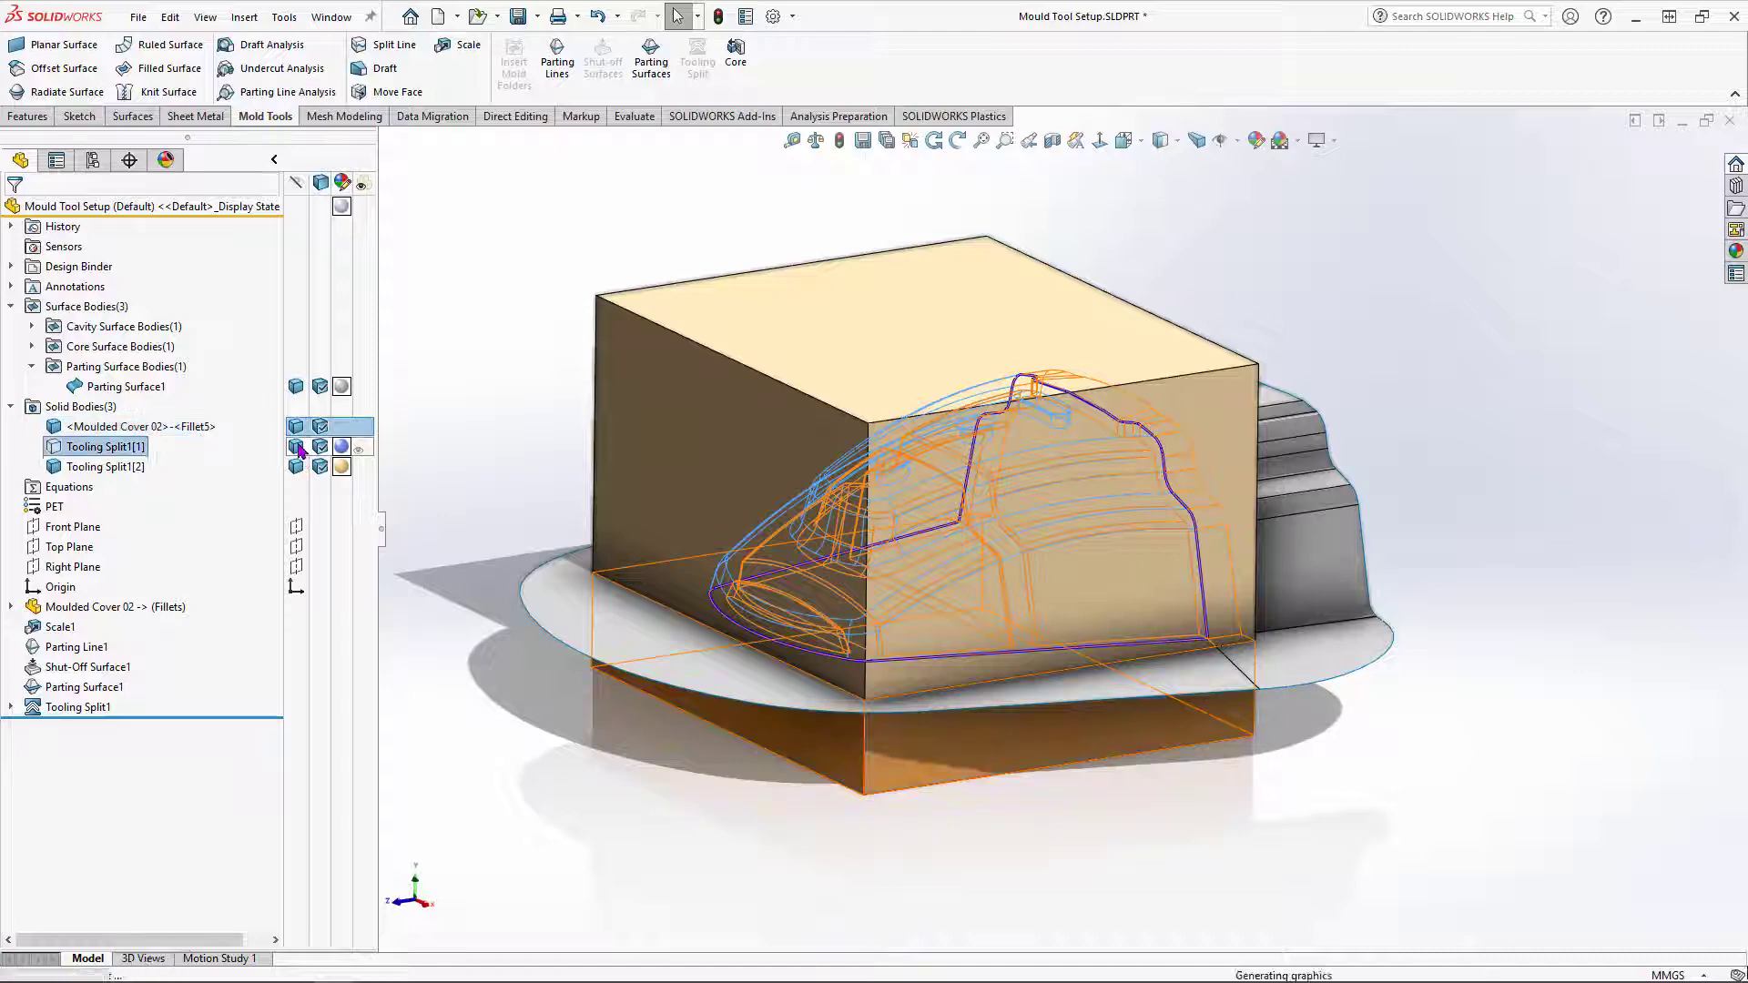
click(295, 446)
click(296, 466)
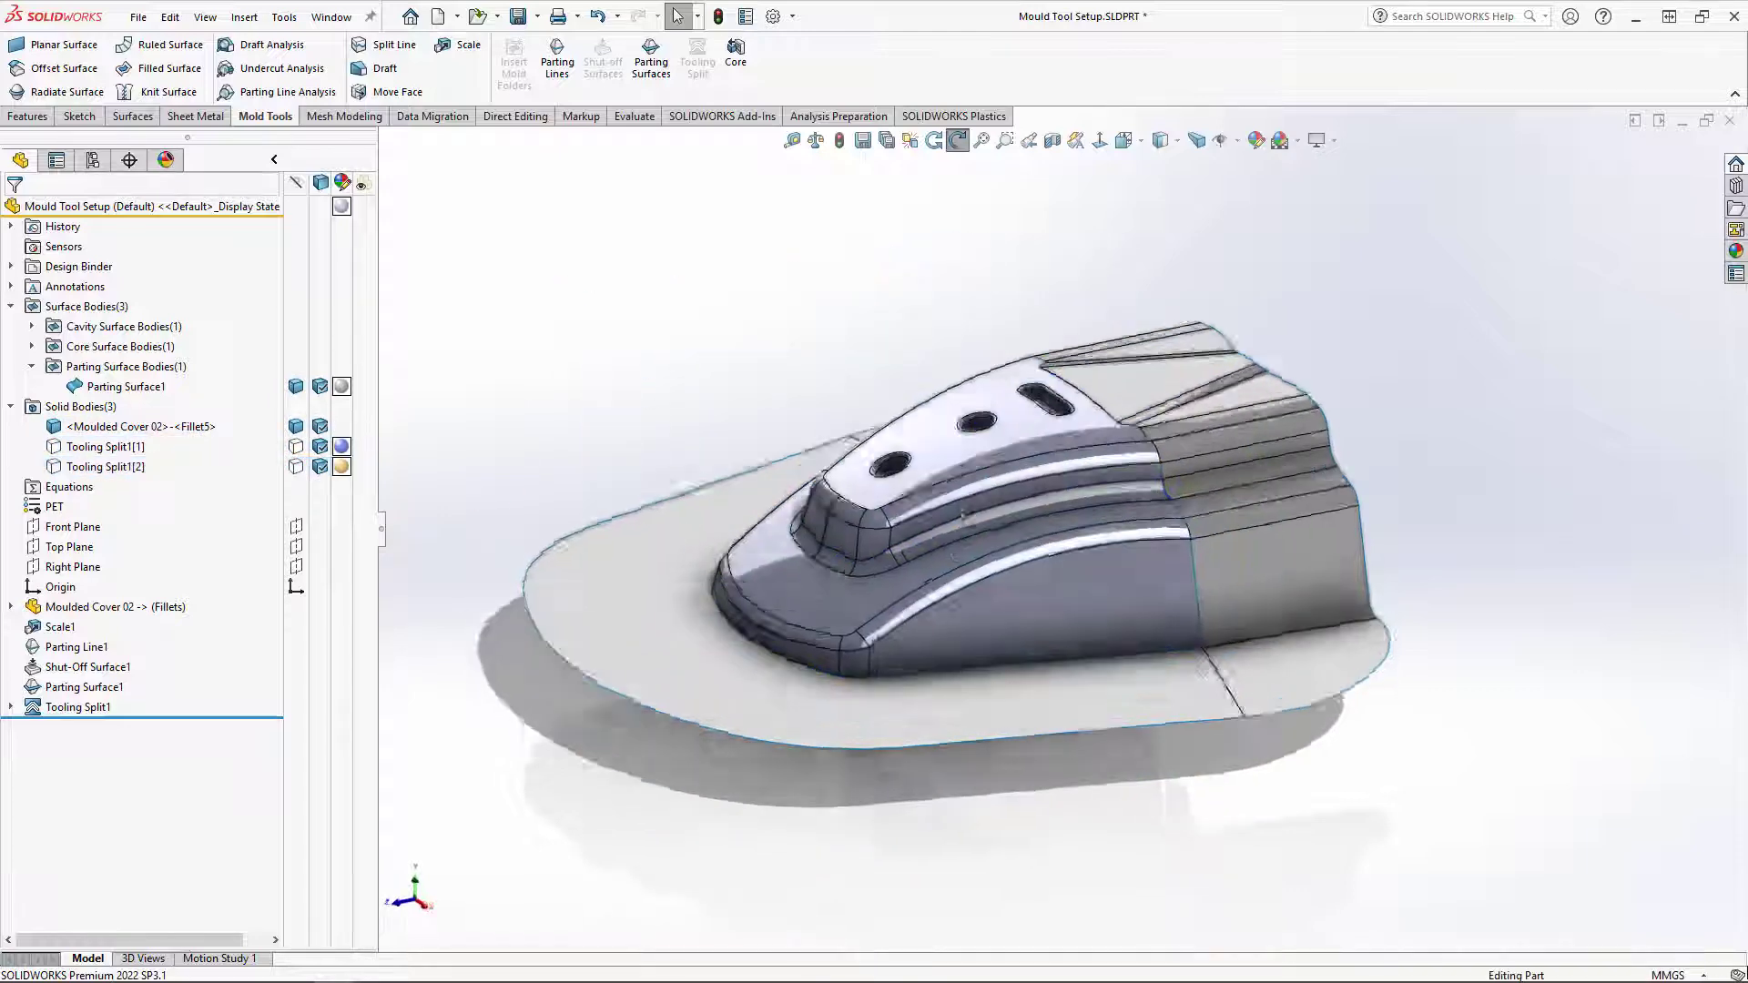
middle_drag(965, 517, 976, 582)
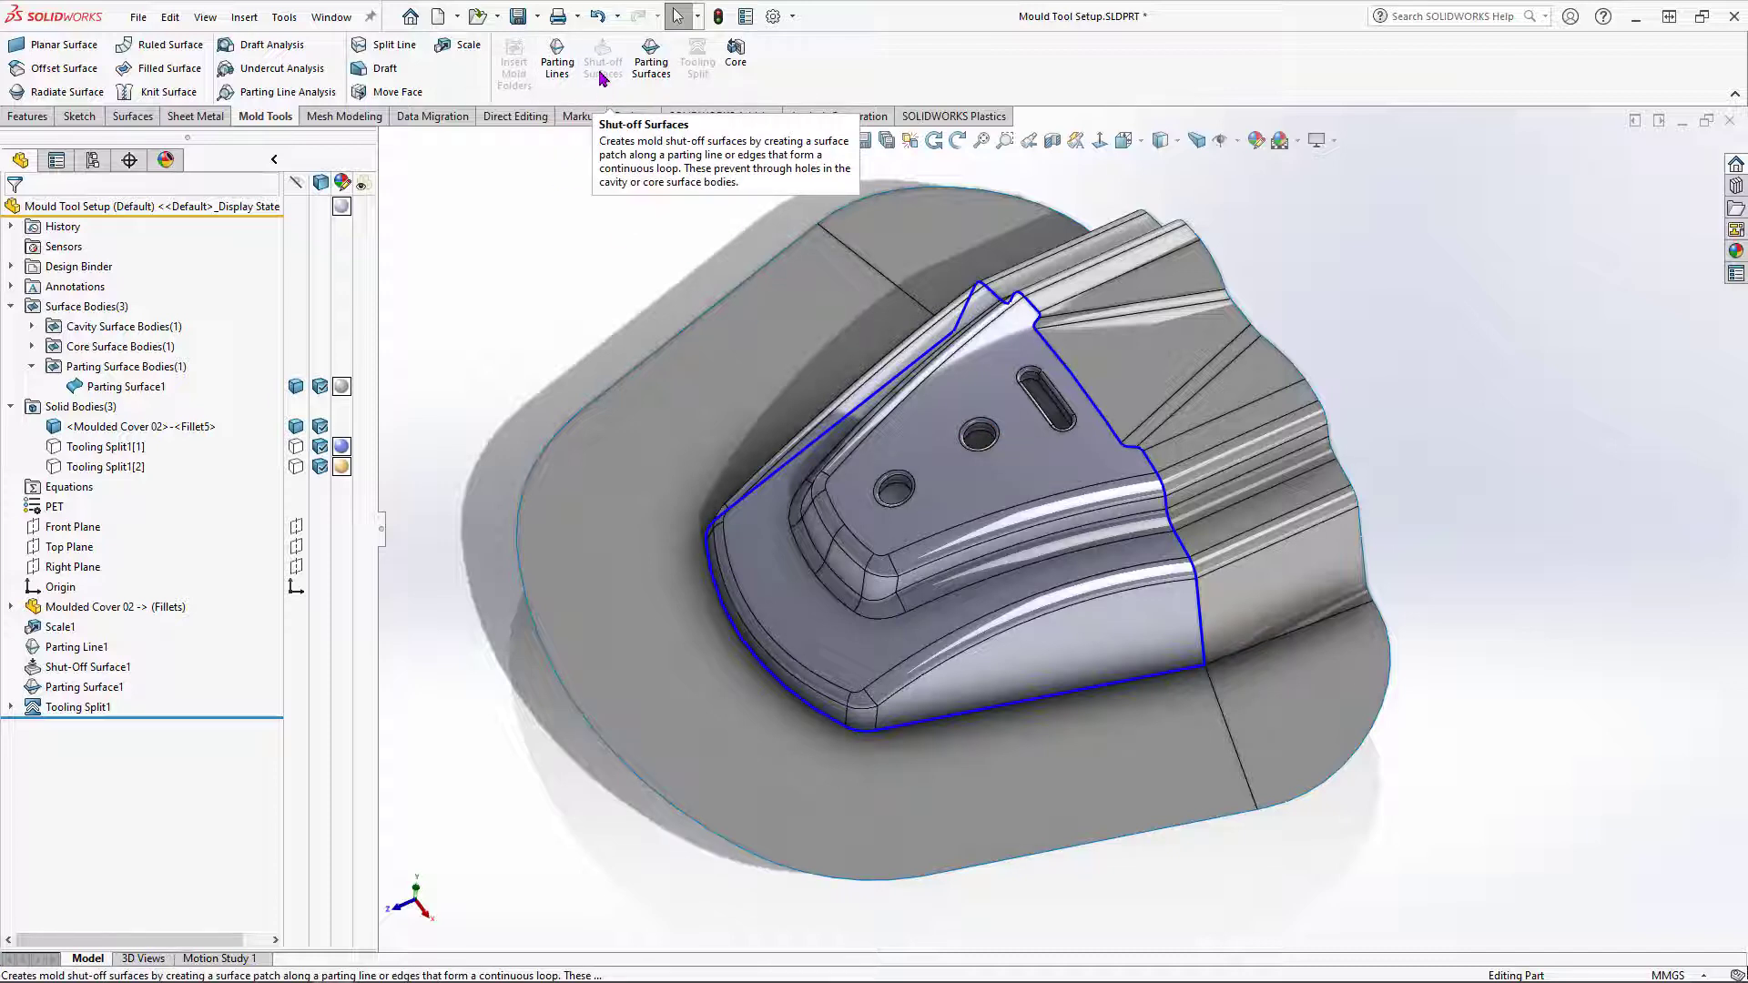
Step: Highlight the whole Parting Surface1 body and examine how it extends outward from the cover's edge
click(767, 372)
click(1346, 692)
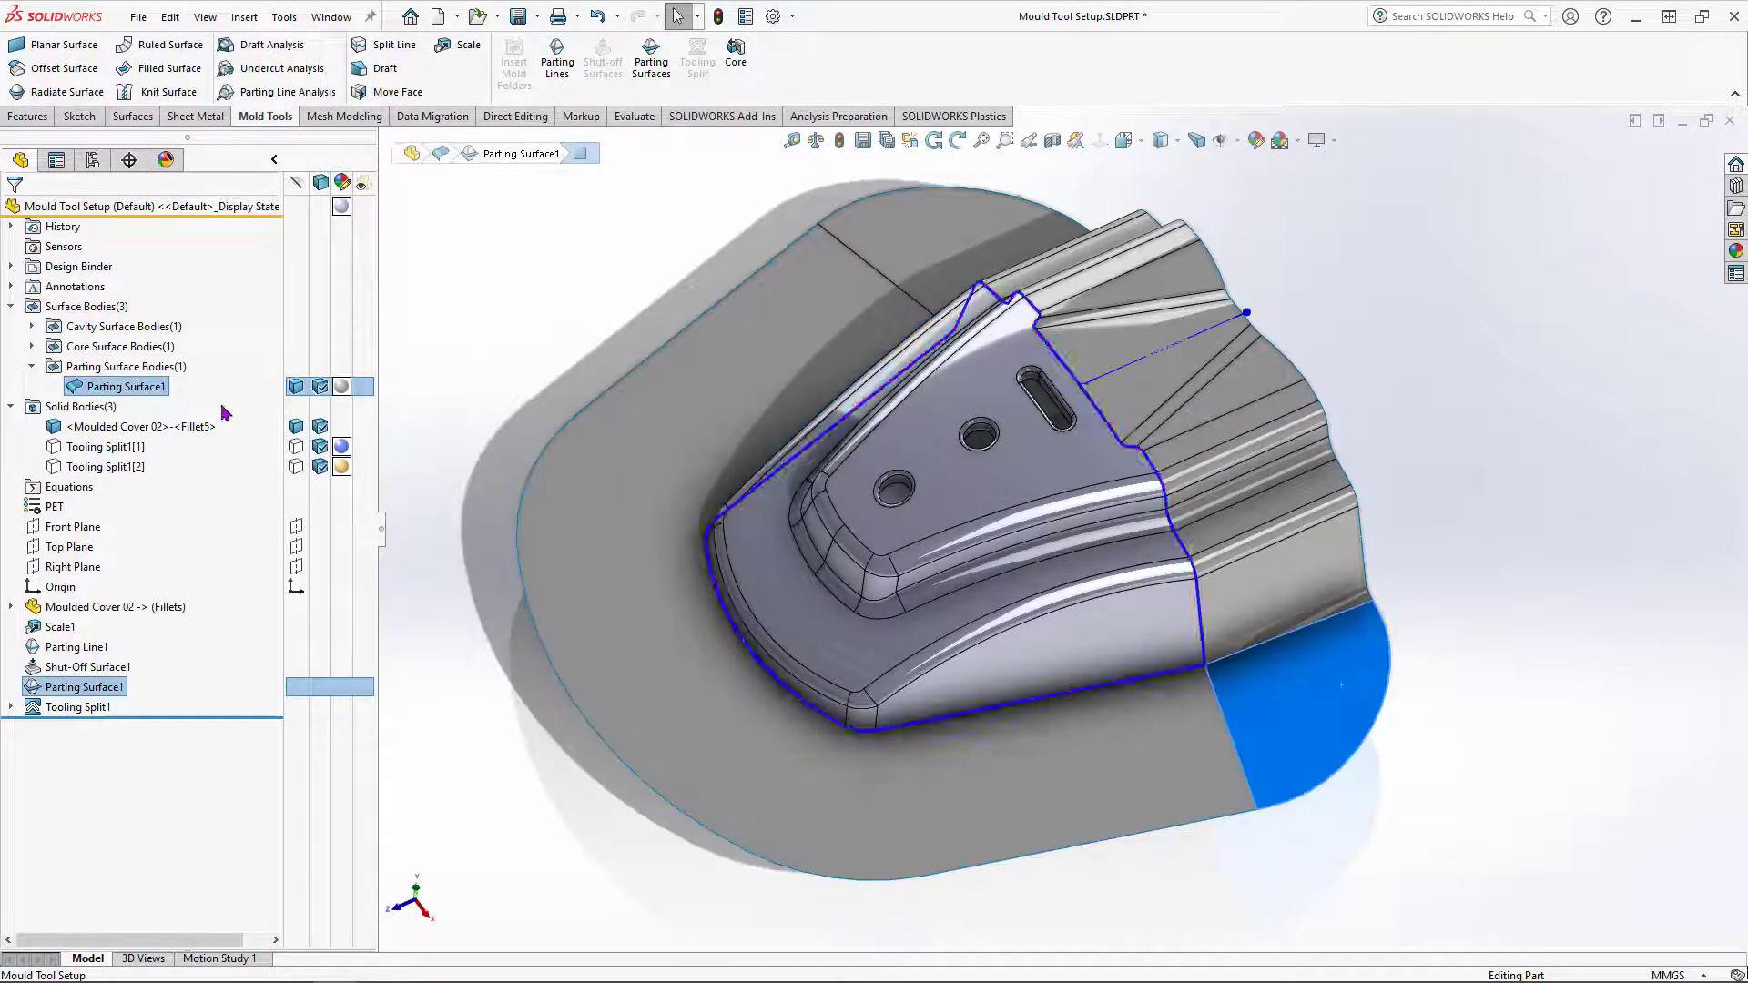
click(132, 387)
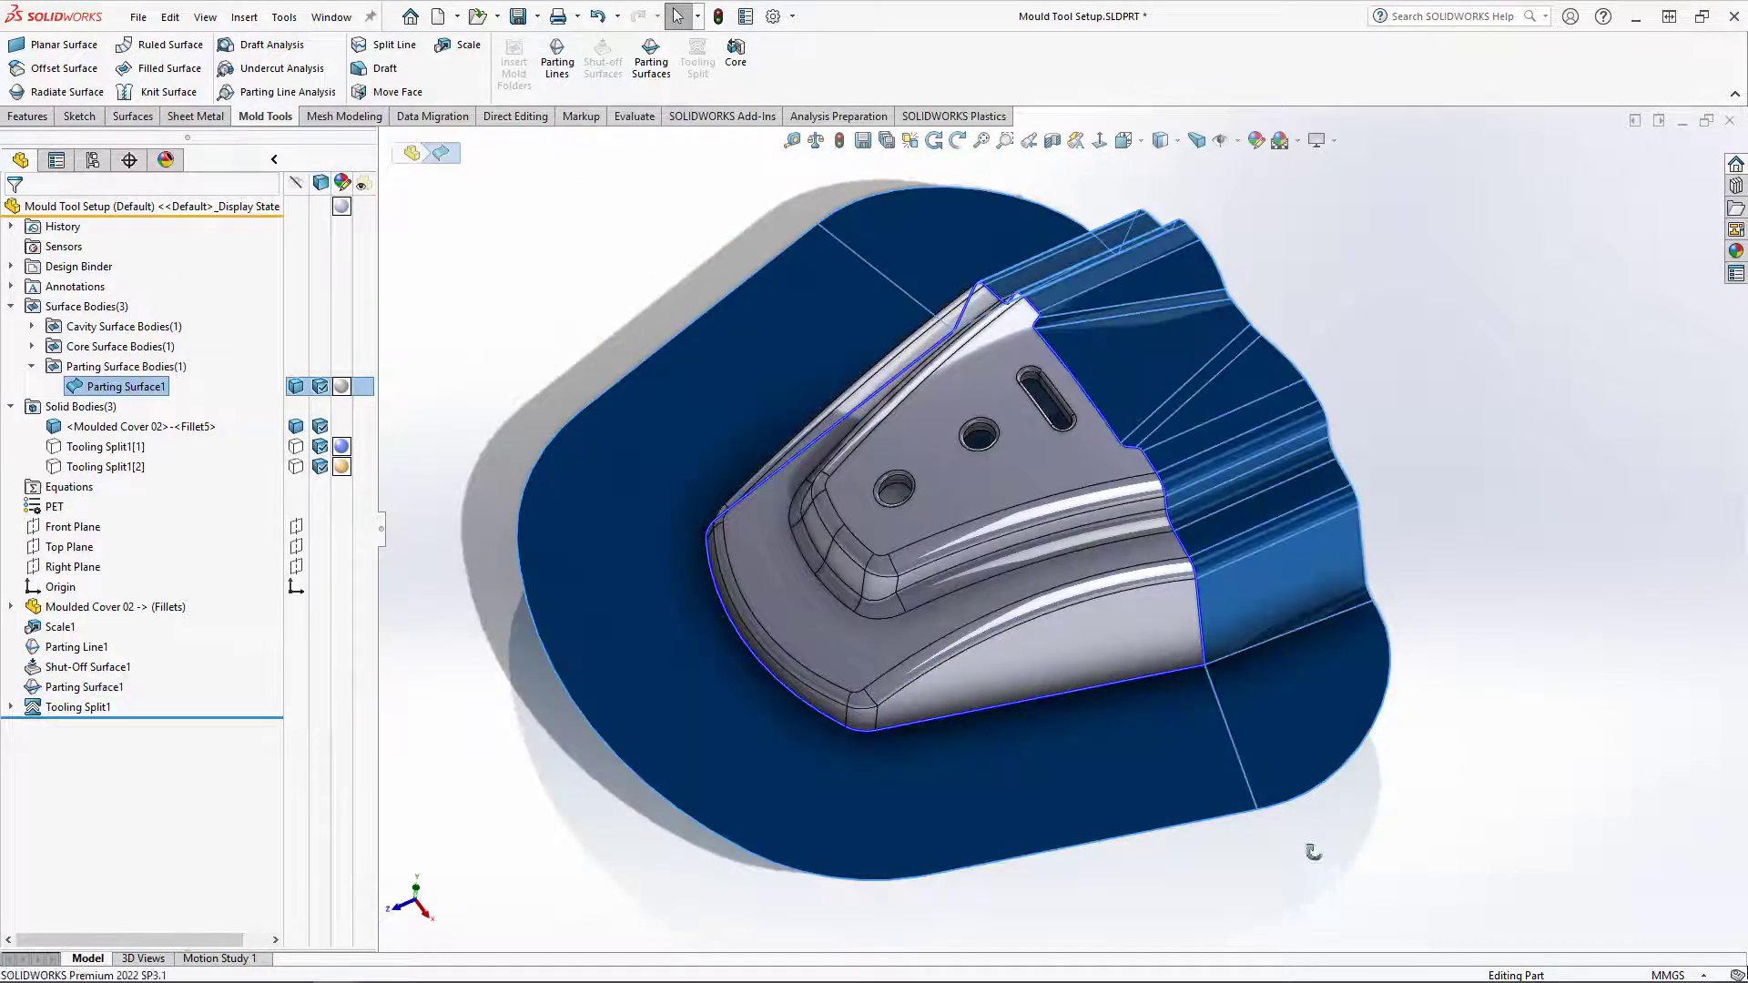
middle_drag(1311, 850, 1313, 781)
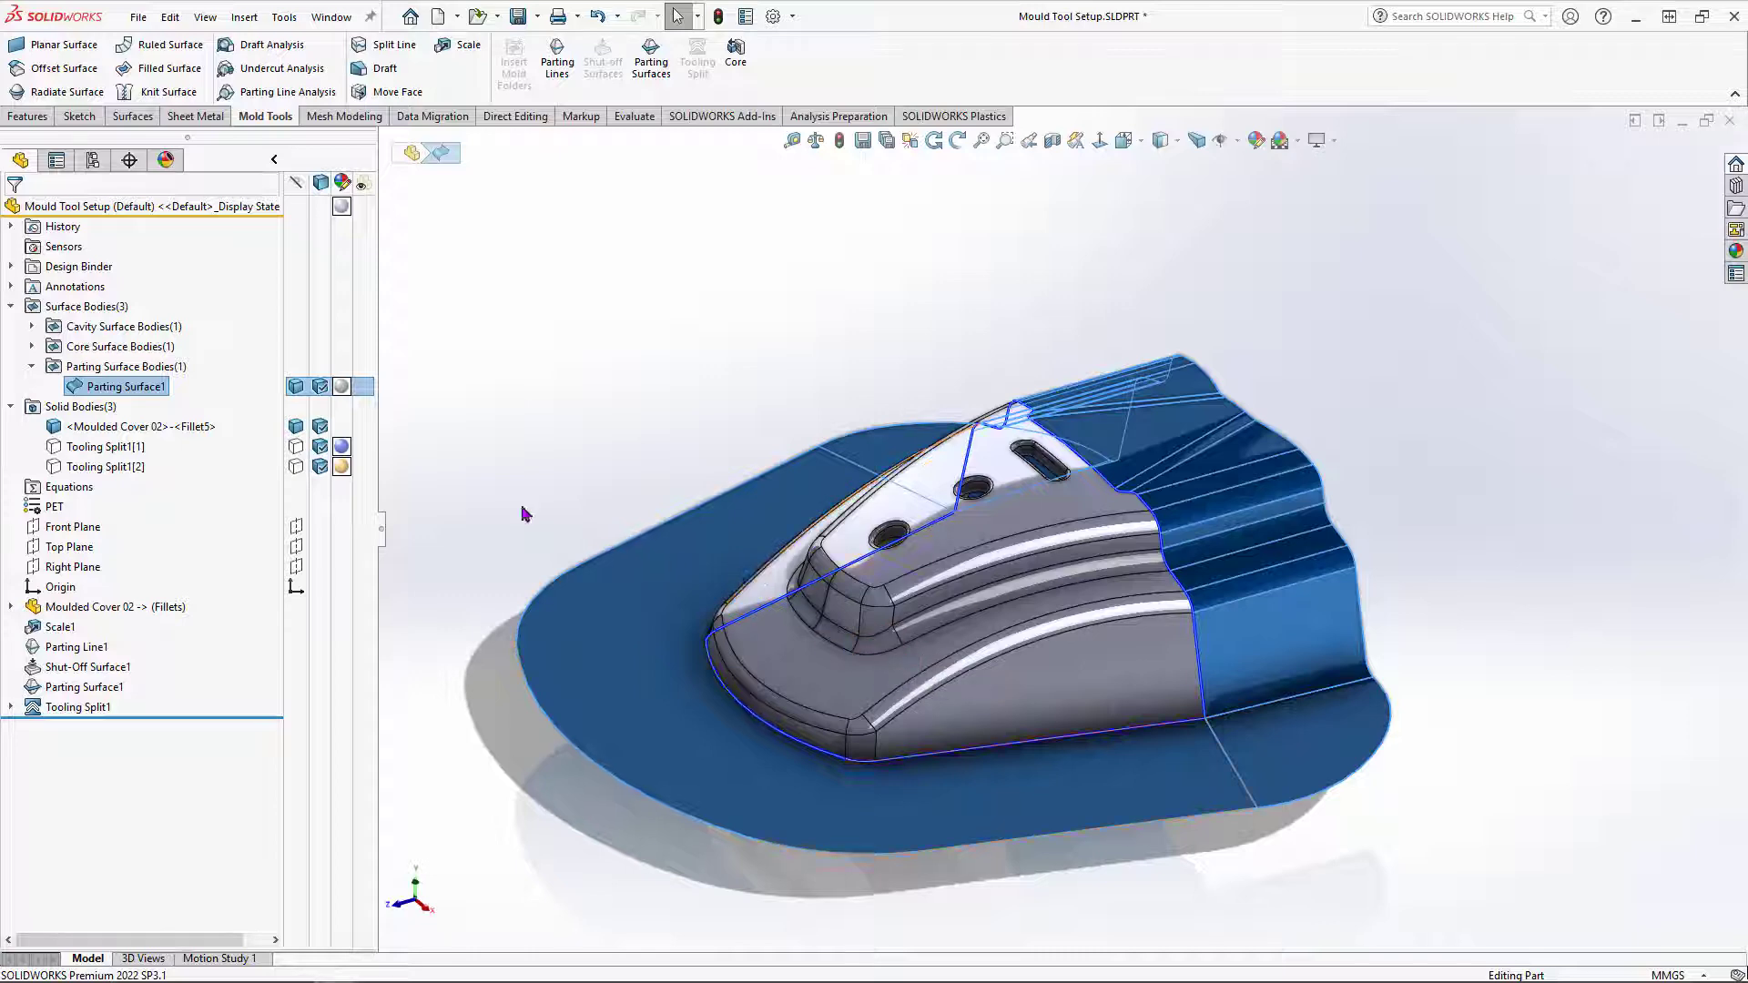
Step: Show the two tooling blocks, Tooling Split1[1] and Tooling Split1[2], around the moulded cover
click(102, 449)
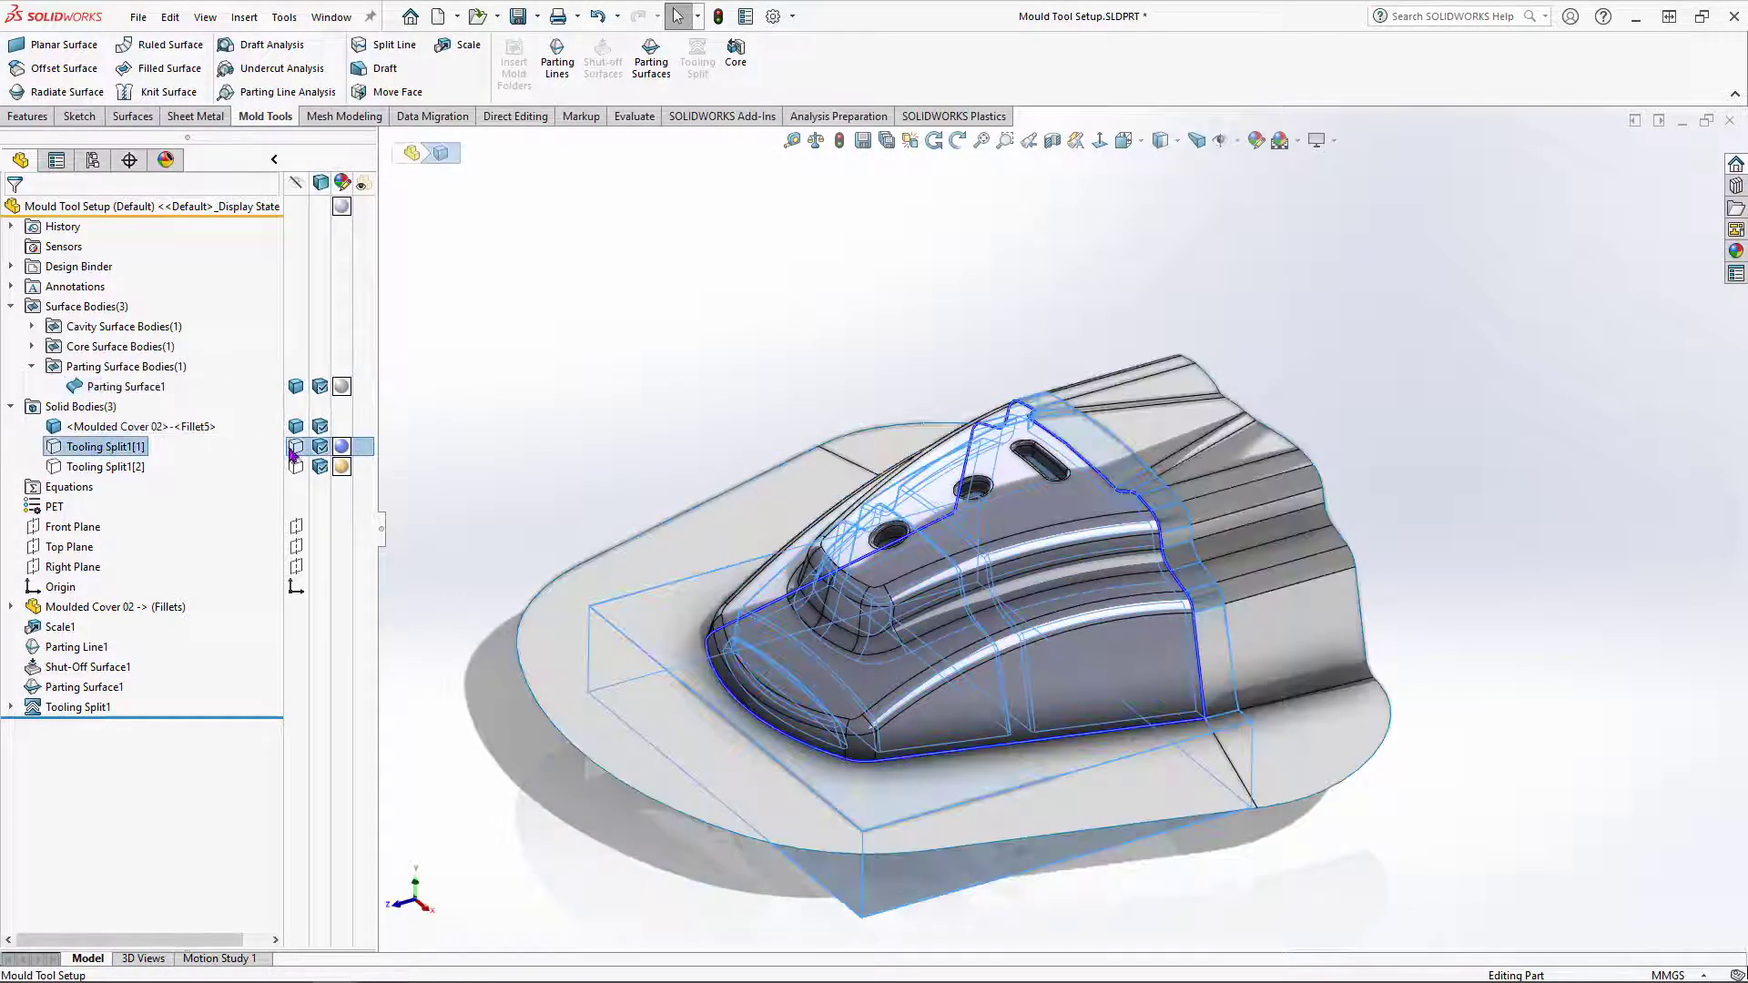
right_click(145, 442)
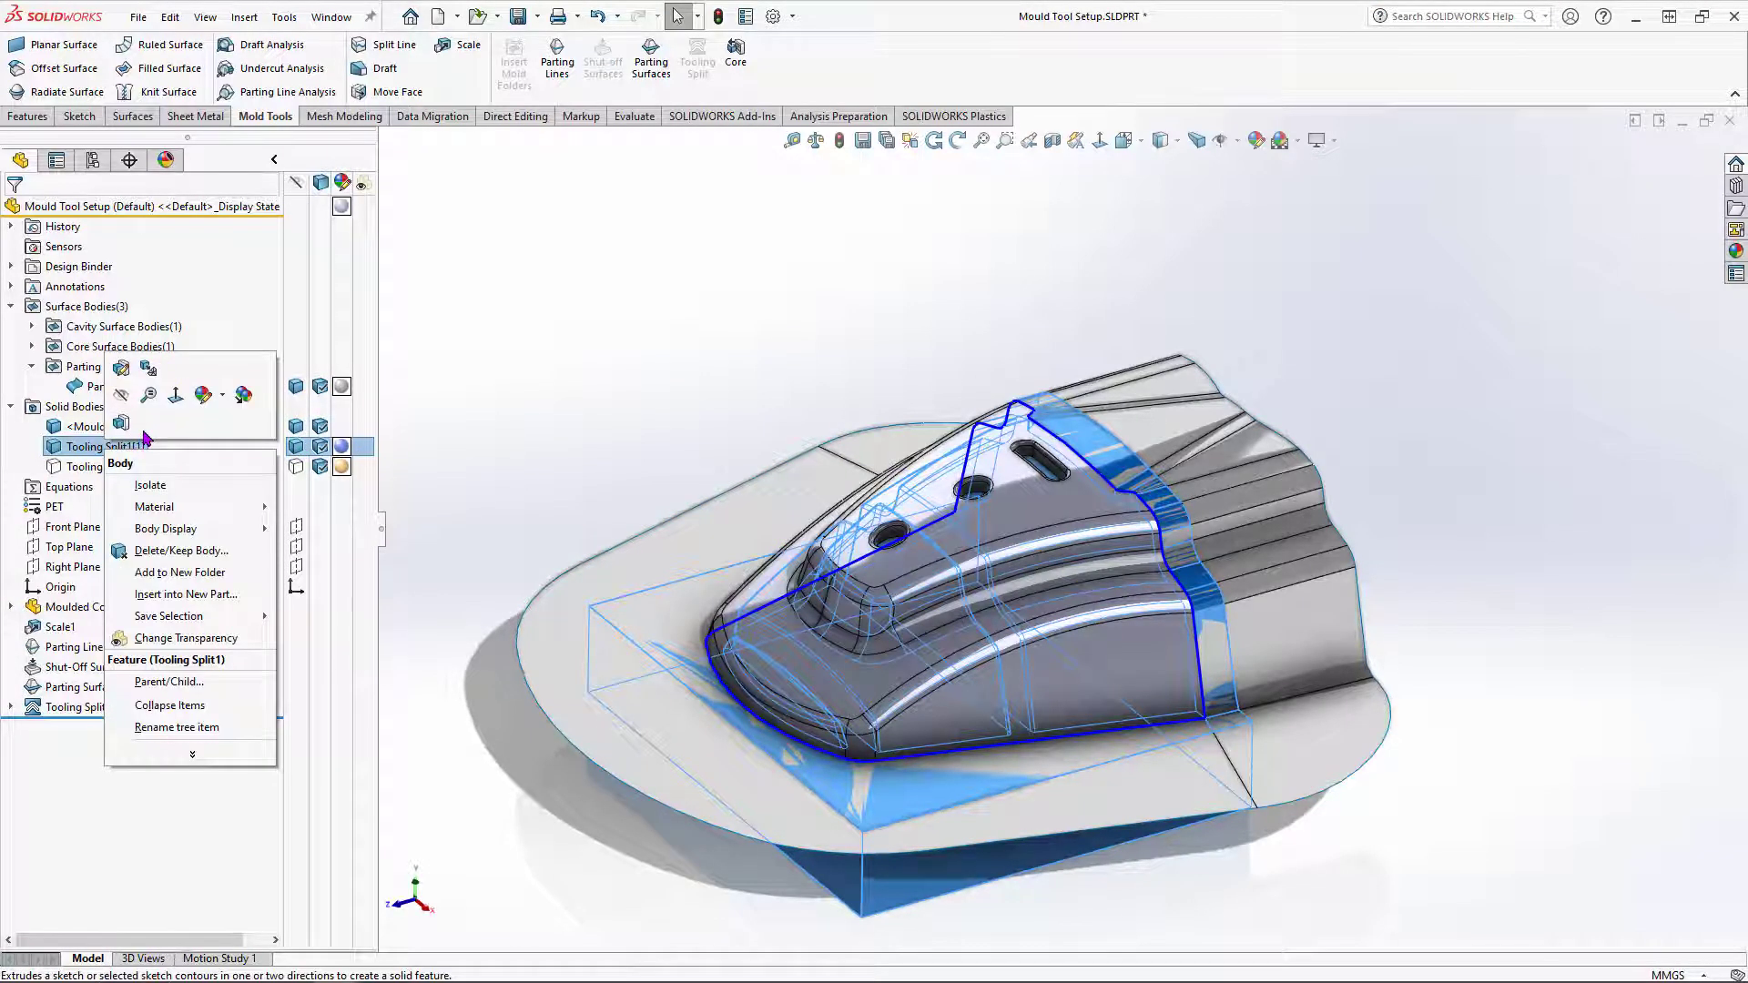
click(92, 467)
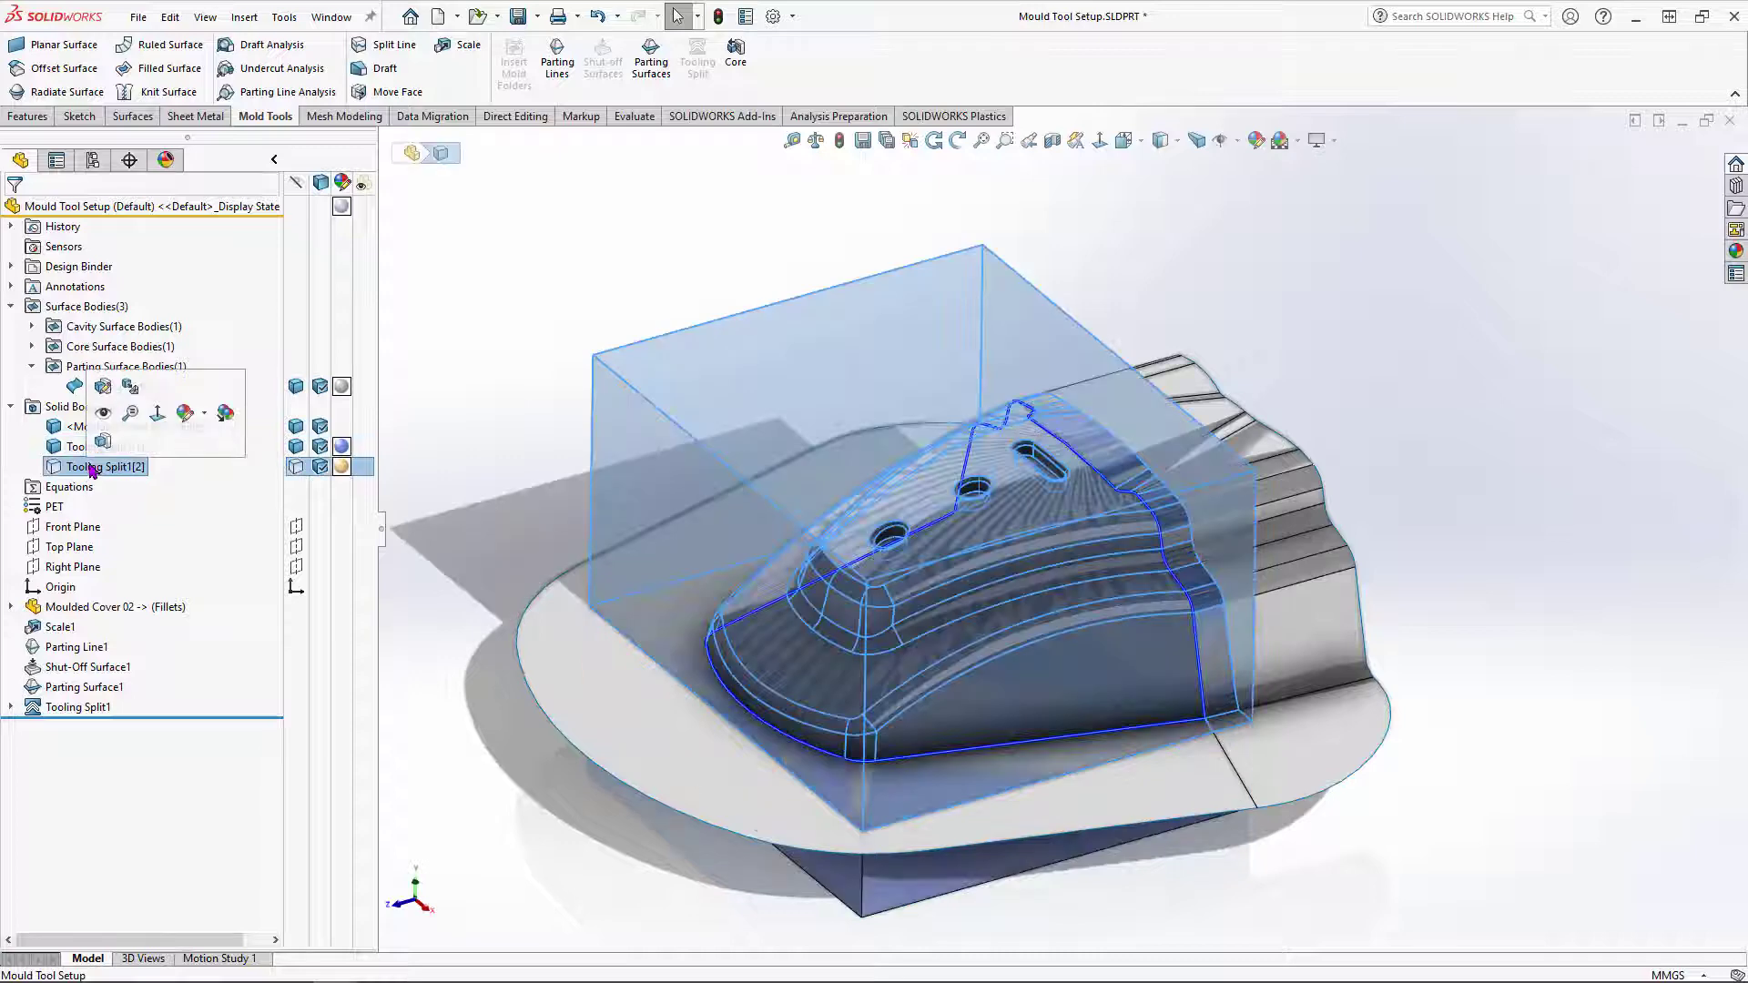
click(103, 441)
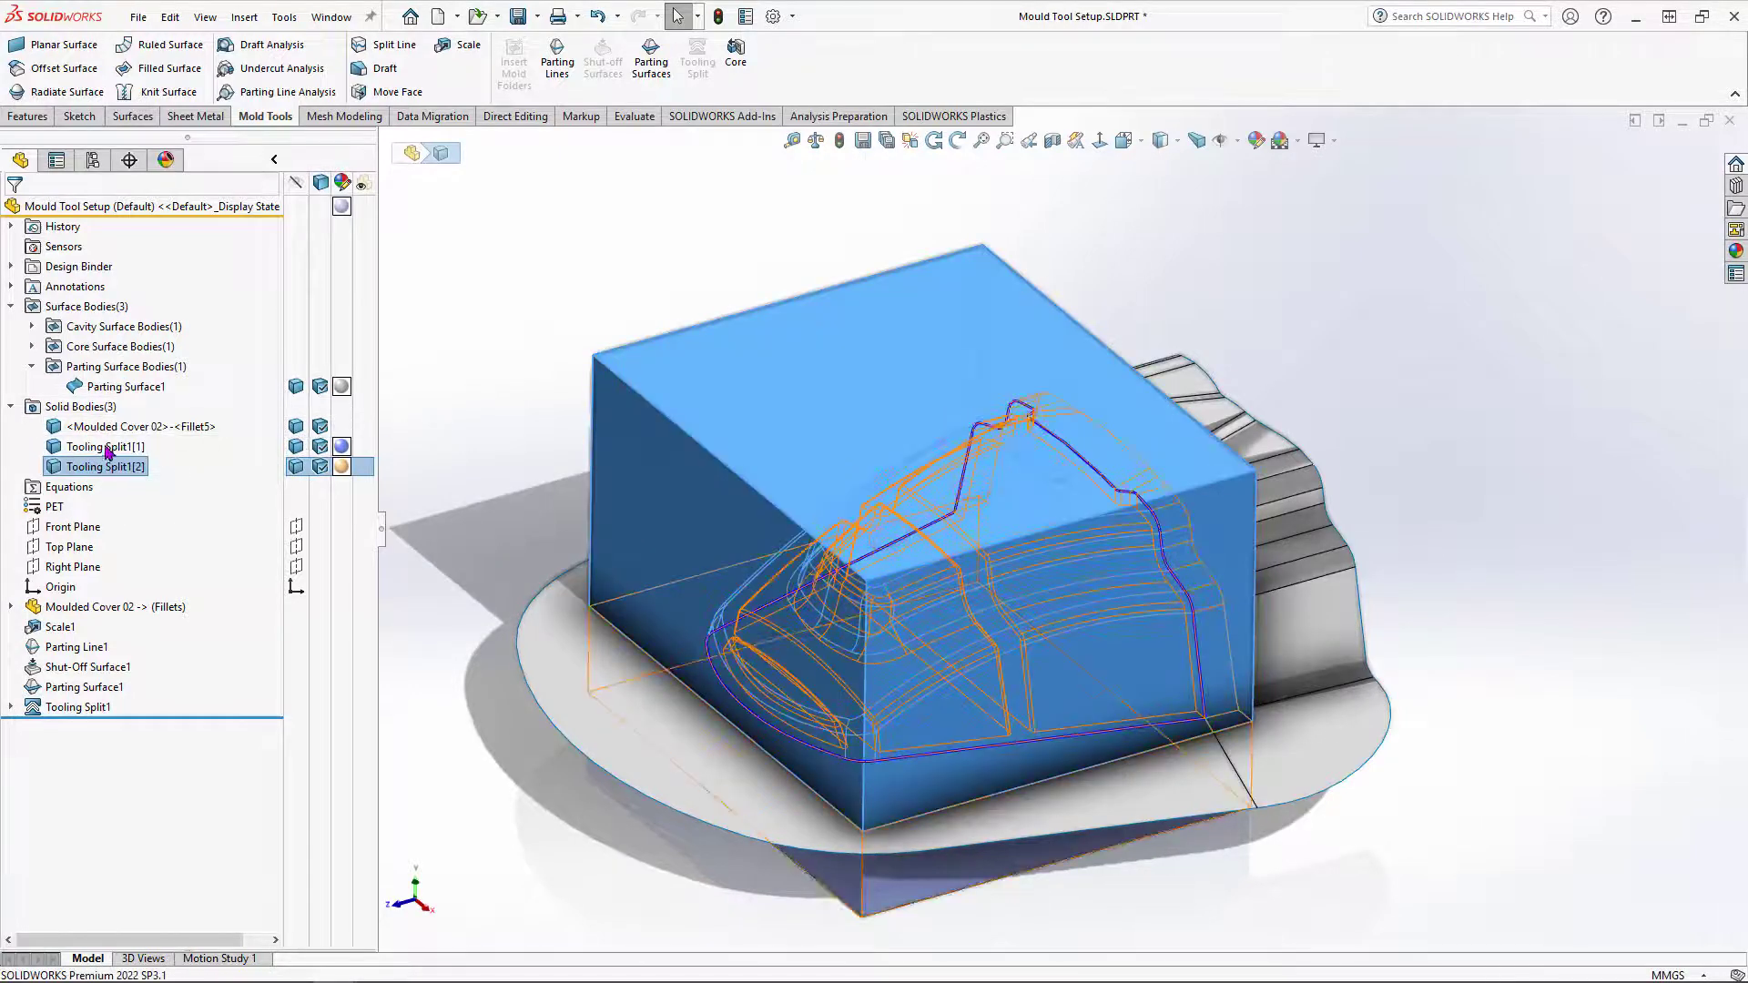
Step: Isolate the Tooling Split1[1] body, examine its core form, and restore the other bodies to view
click(107, 448)
right_click(106, 448)
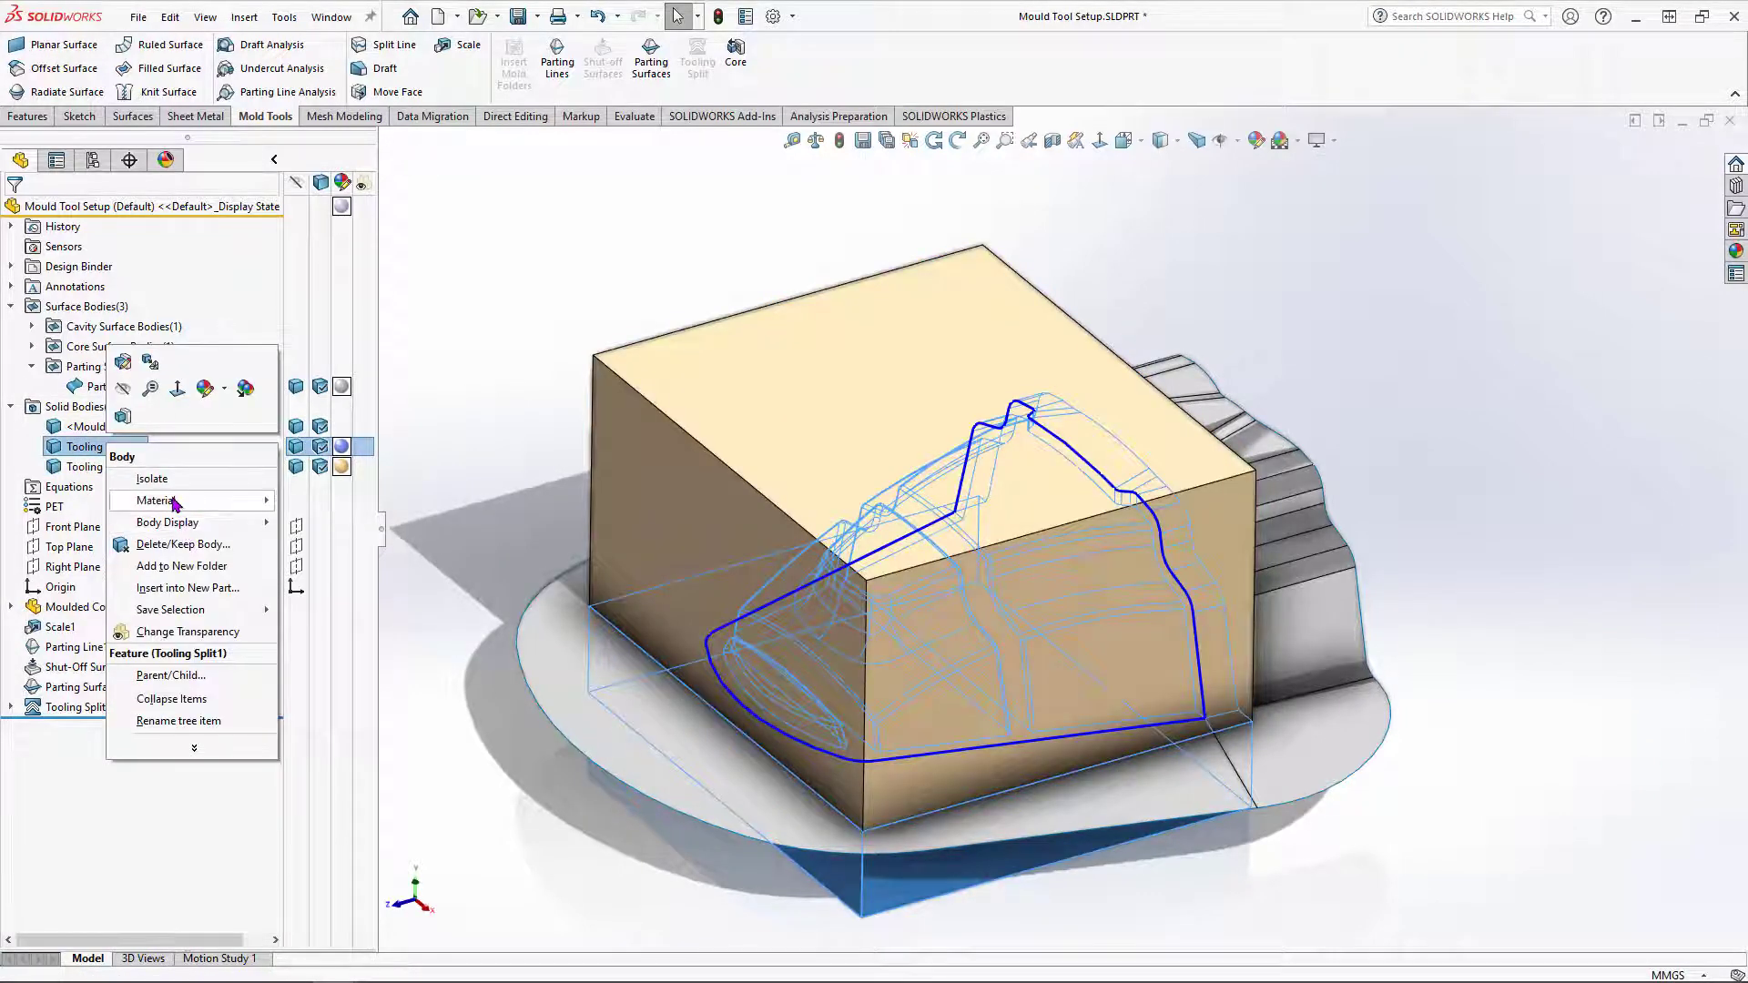
click(150, 478)
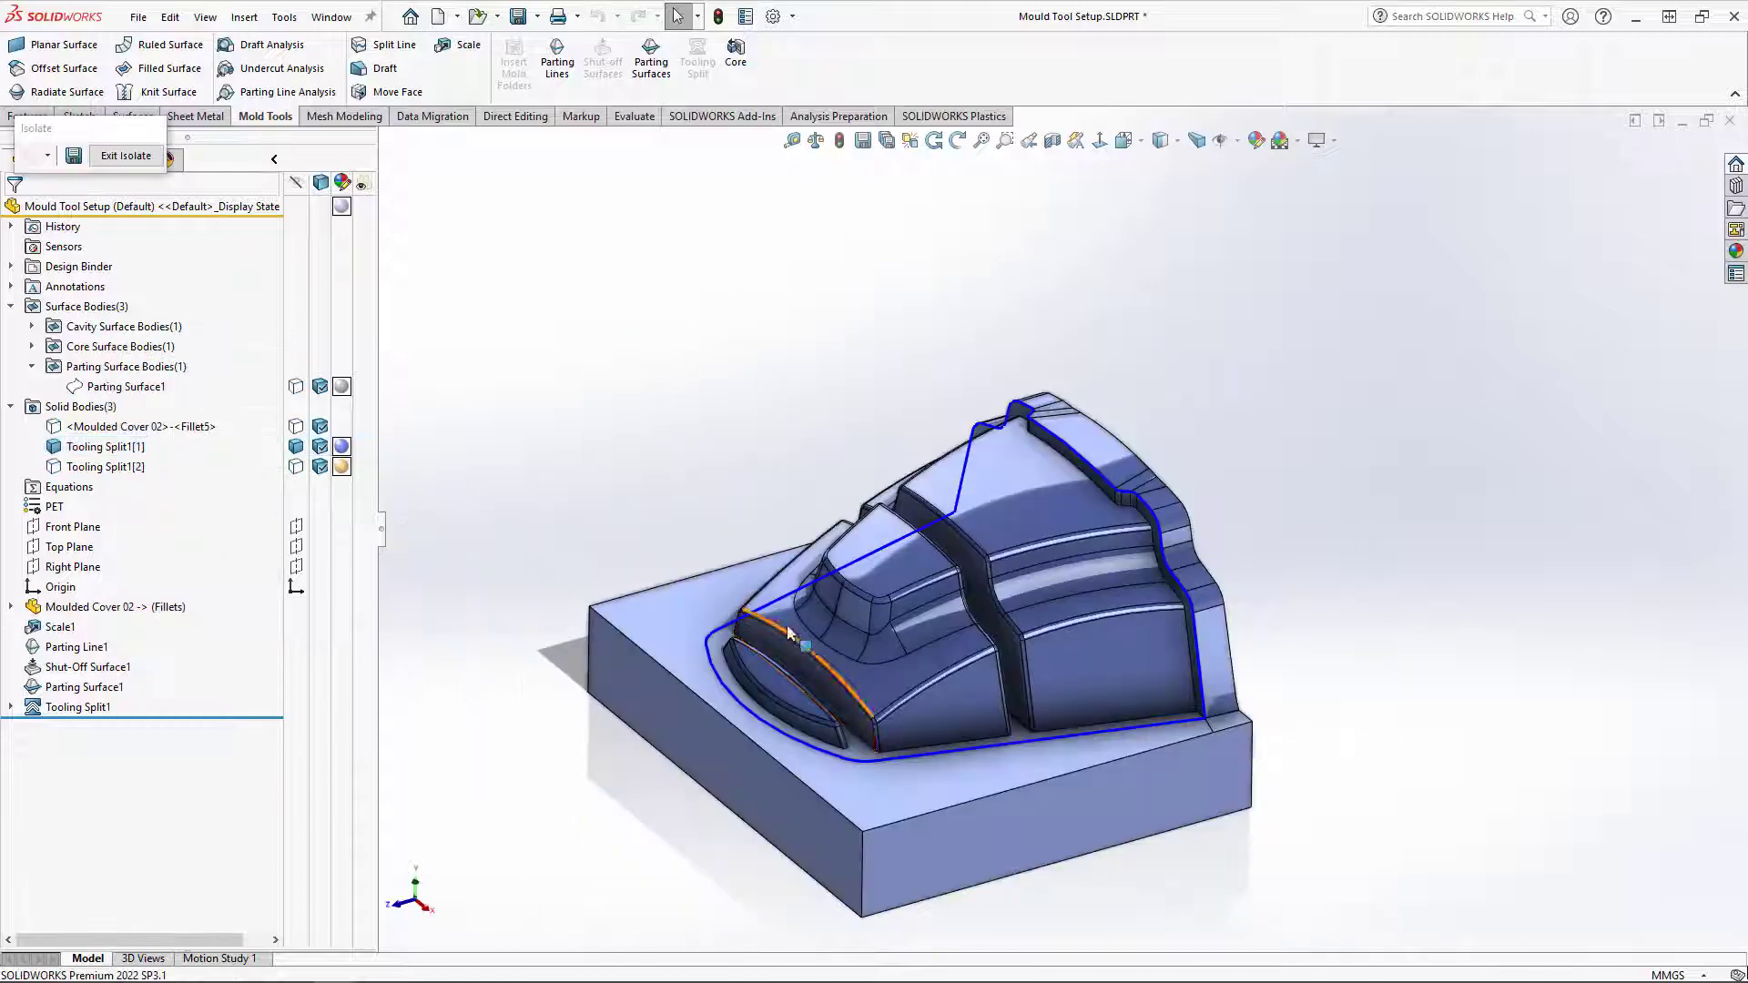
middle_drag(790, 635, 801, 654)
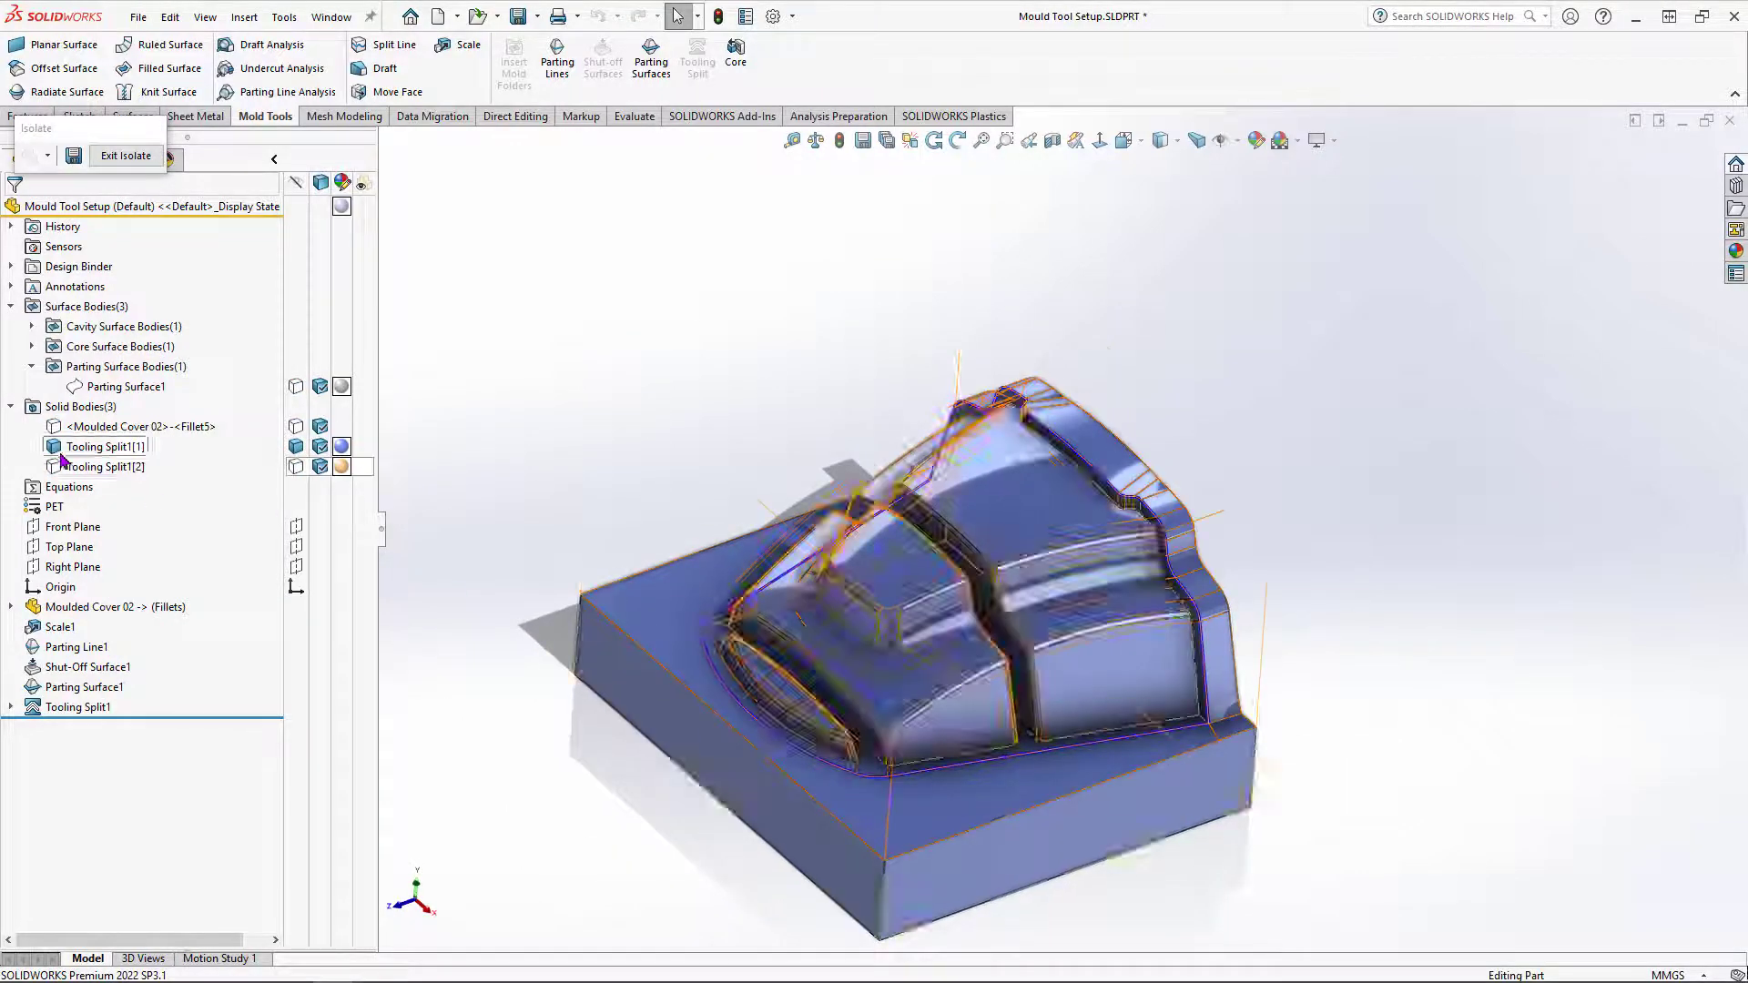
click(125, 155)
Step: Isolate the Tooling Split1[2] body, examine the cavity block, and bring all other bodies back into view
click(115, 468)
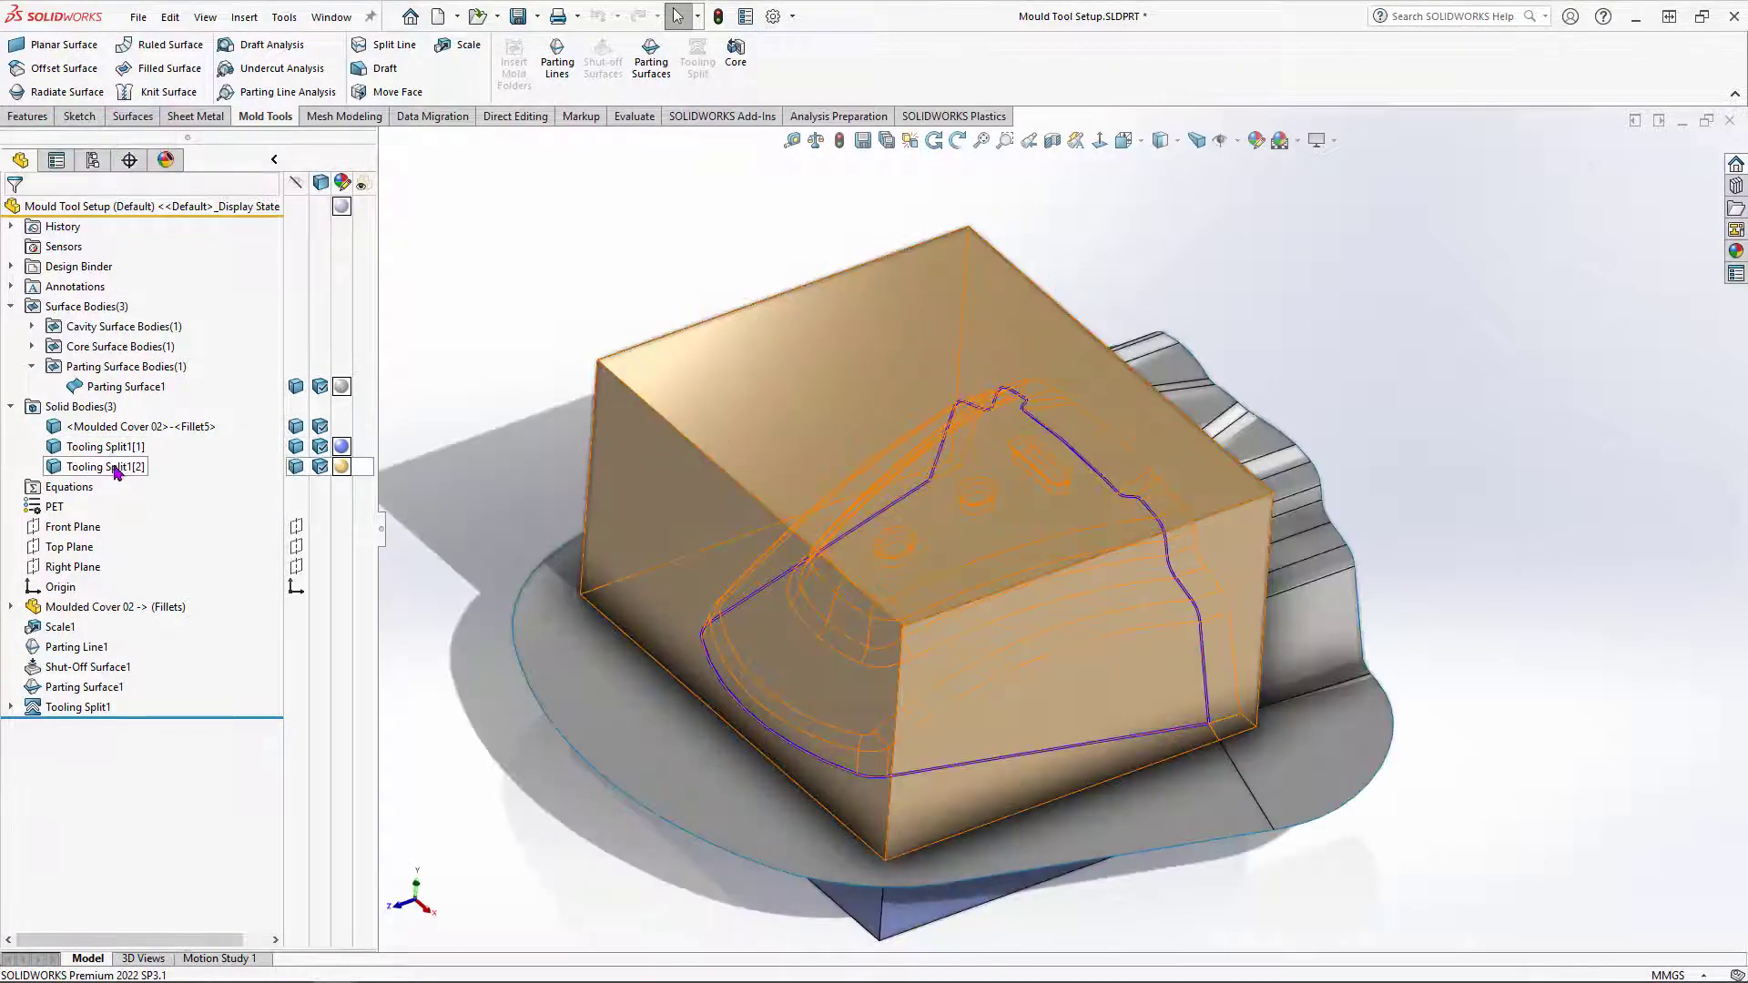
right_click(115, 467)
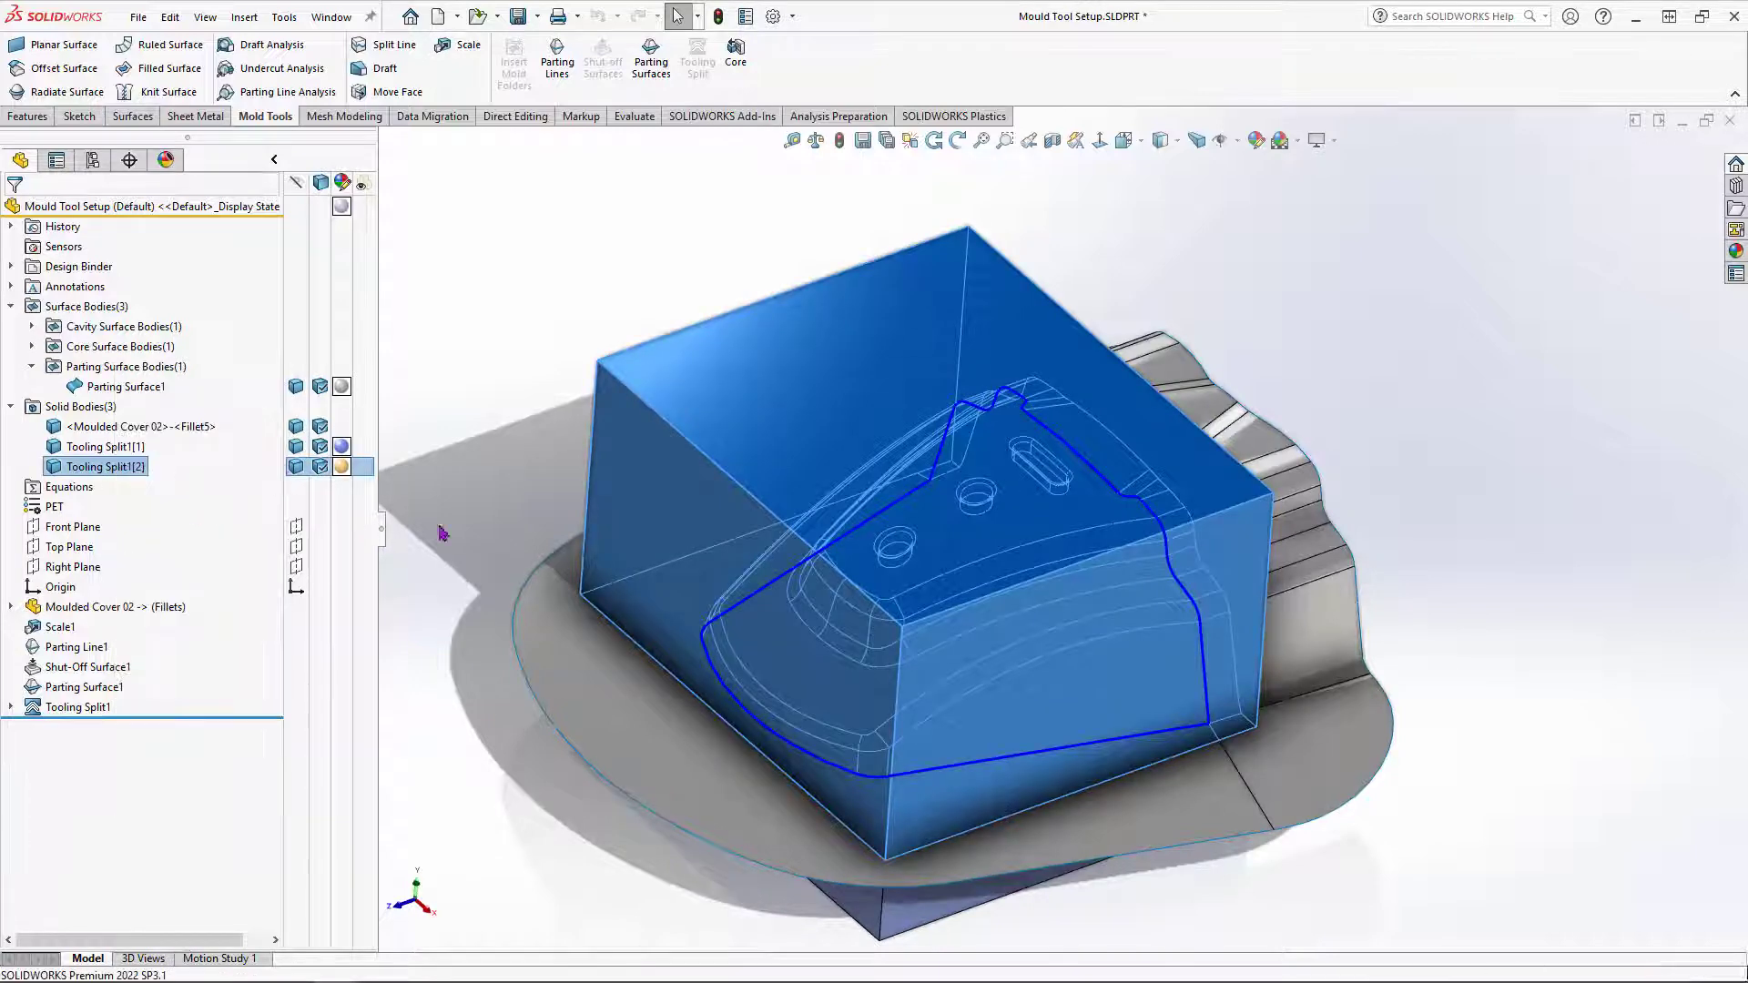
middle_drag(1053, 722, 847, 423)
key(Escape)
key(ctrl+7)
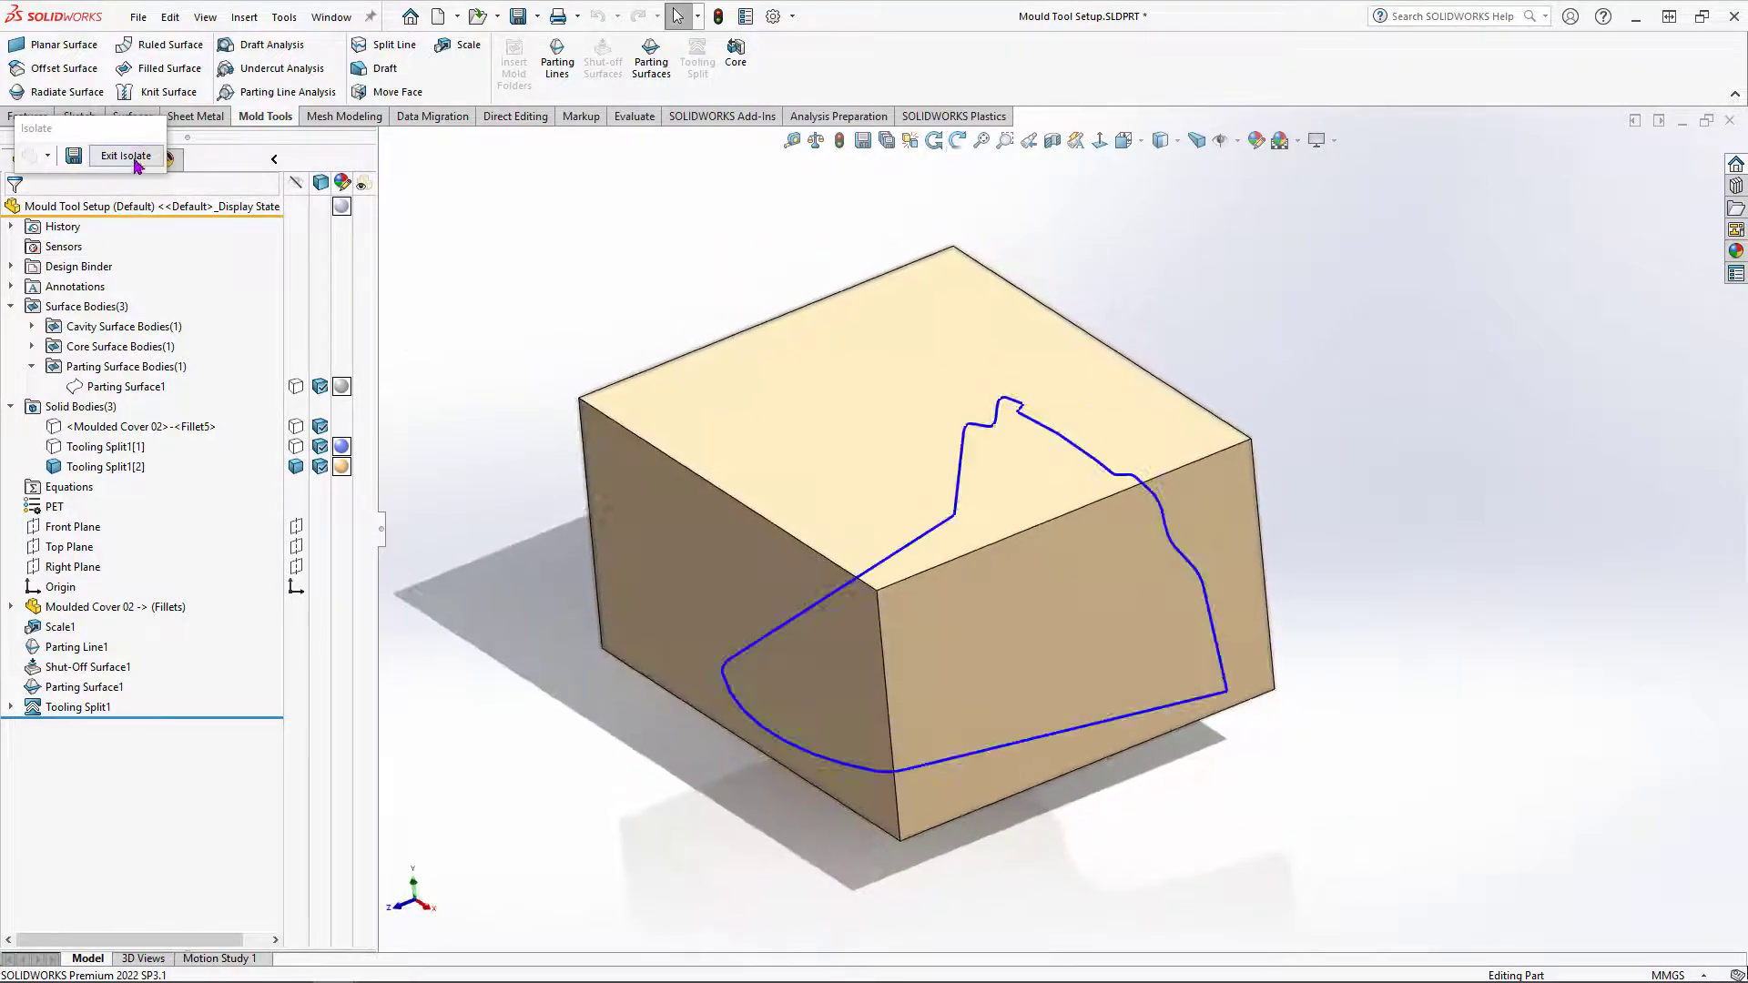
click(127, 156)
middle_drag(652, 351, 648, 333)
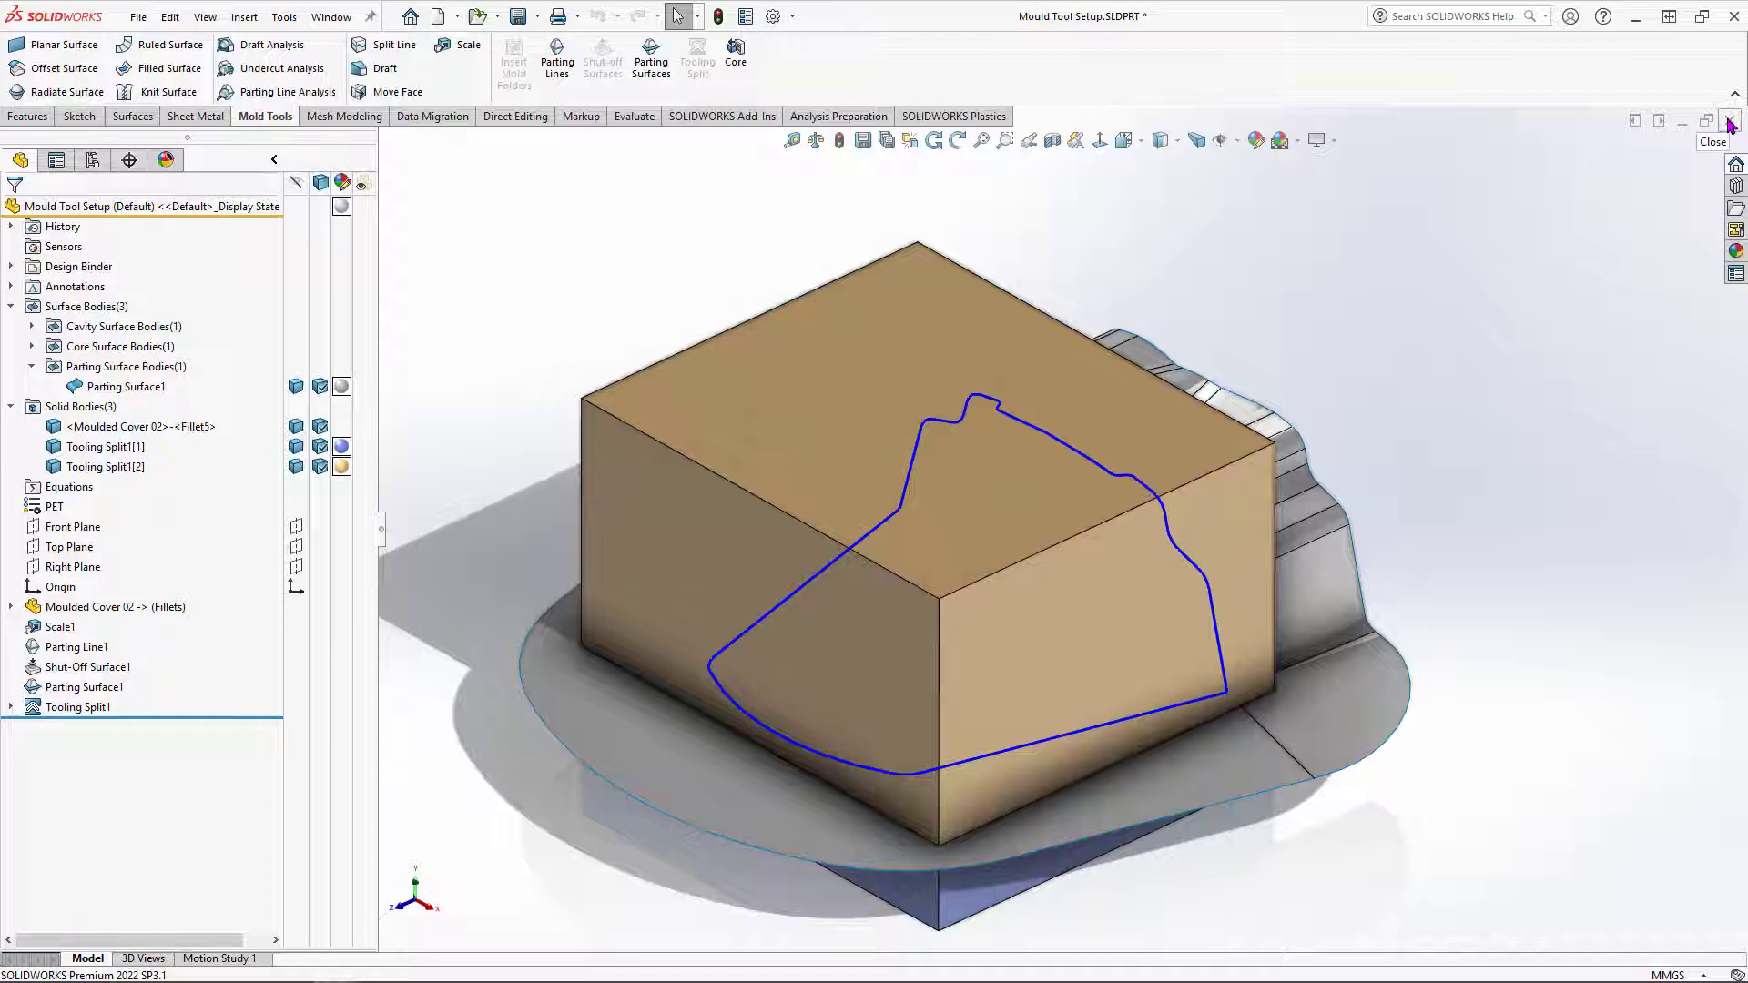
Step: Close the Mould Tool Setup part without saving its changes and return to the Moulded Cover 02 part
click(1730, 122)
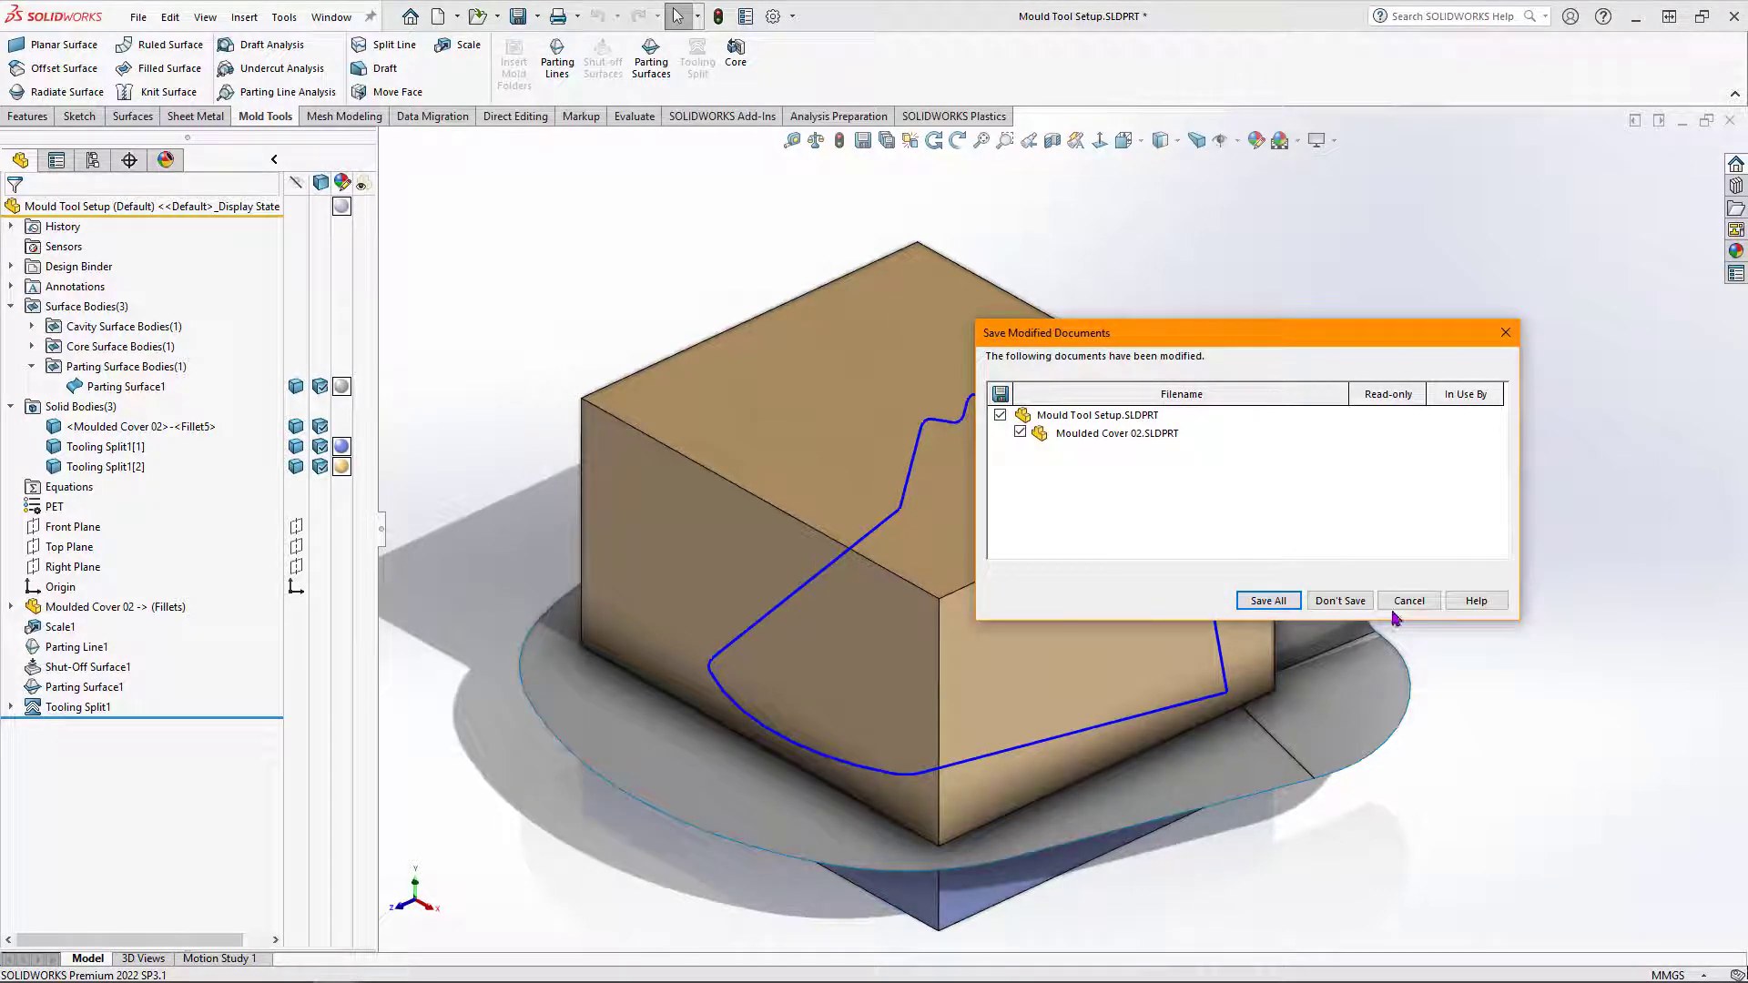
click(1338, 600)
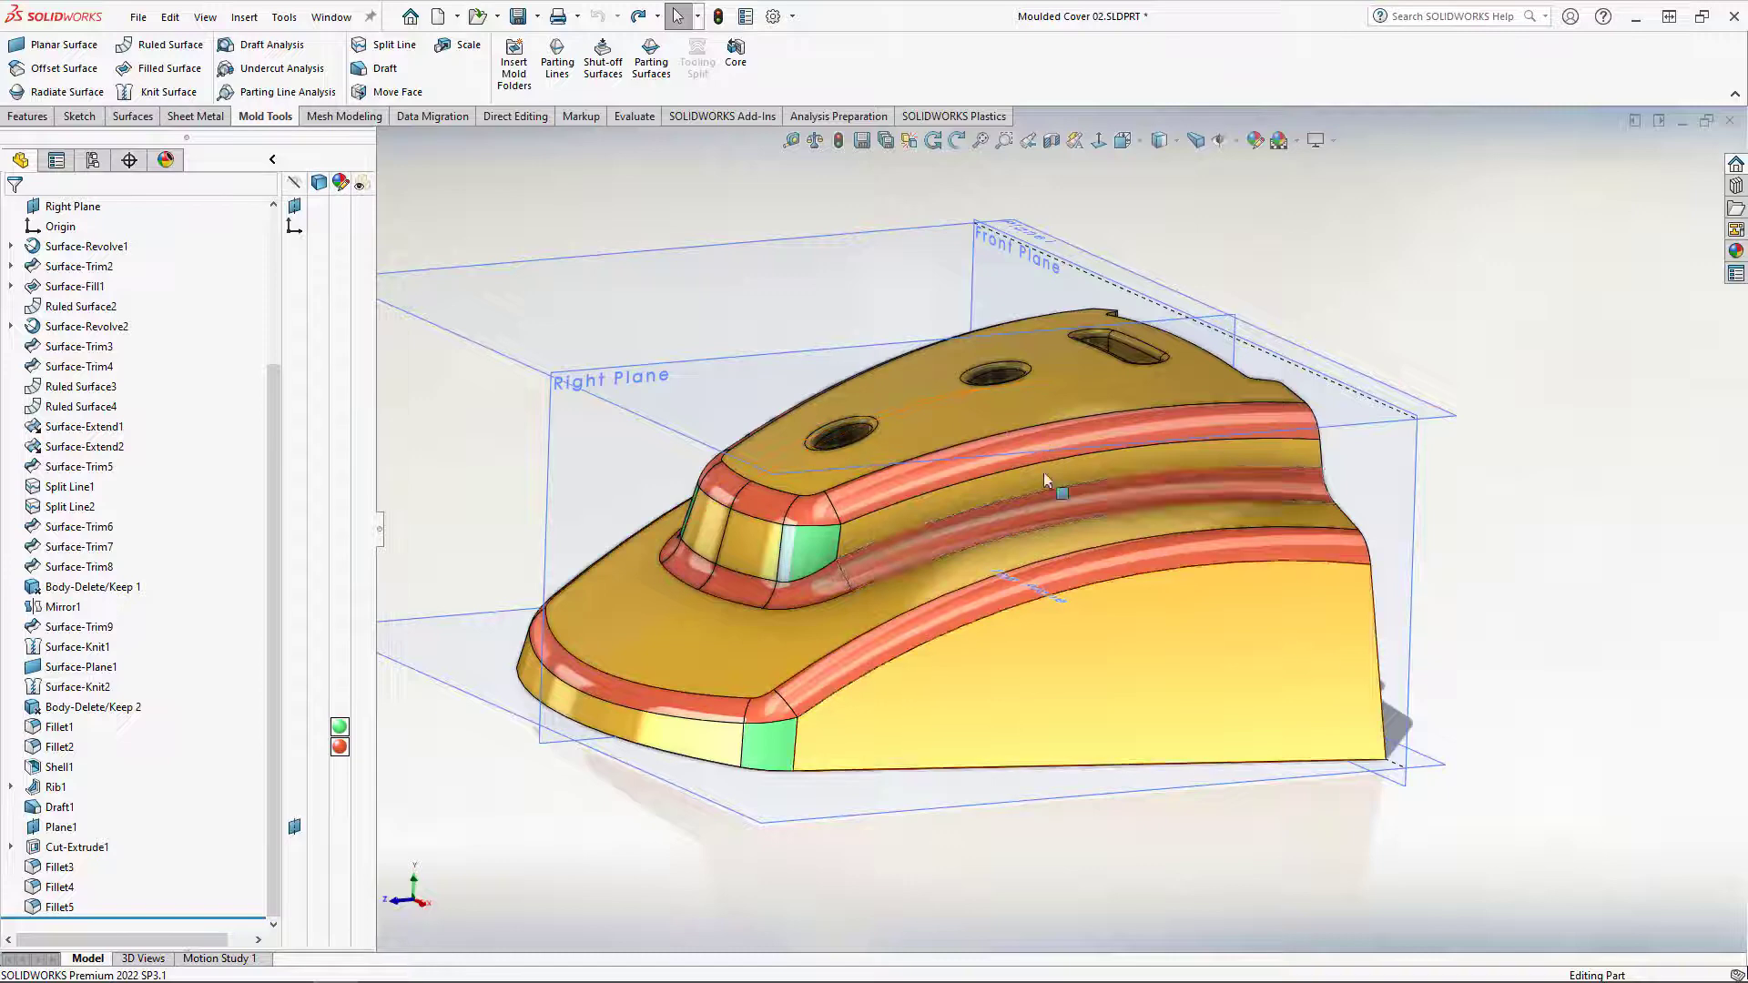
middle_drag(1022, 636, 1028, 692)
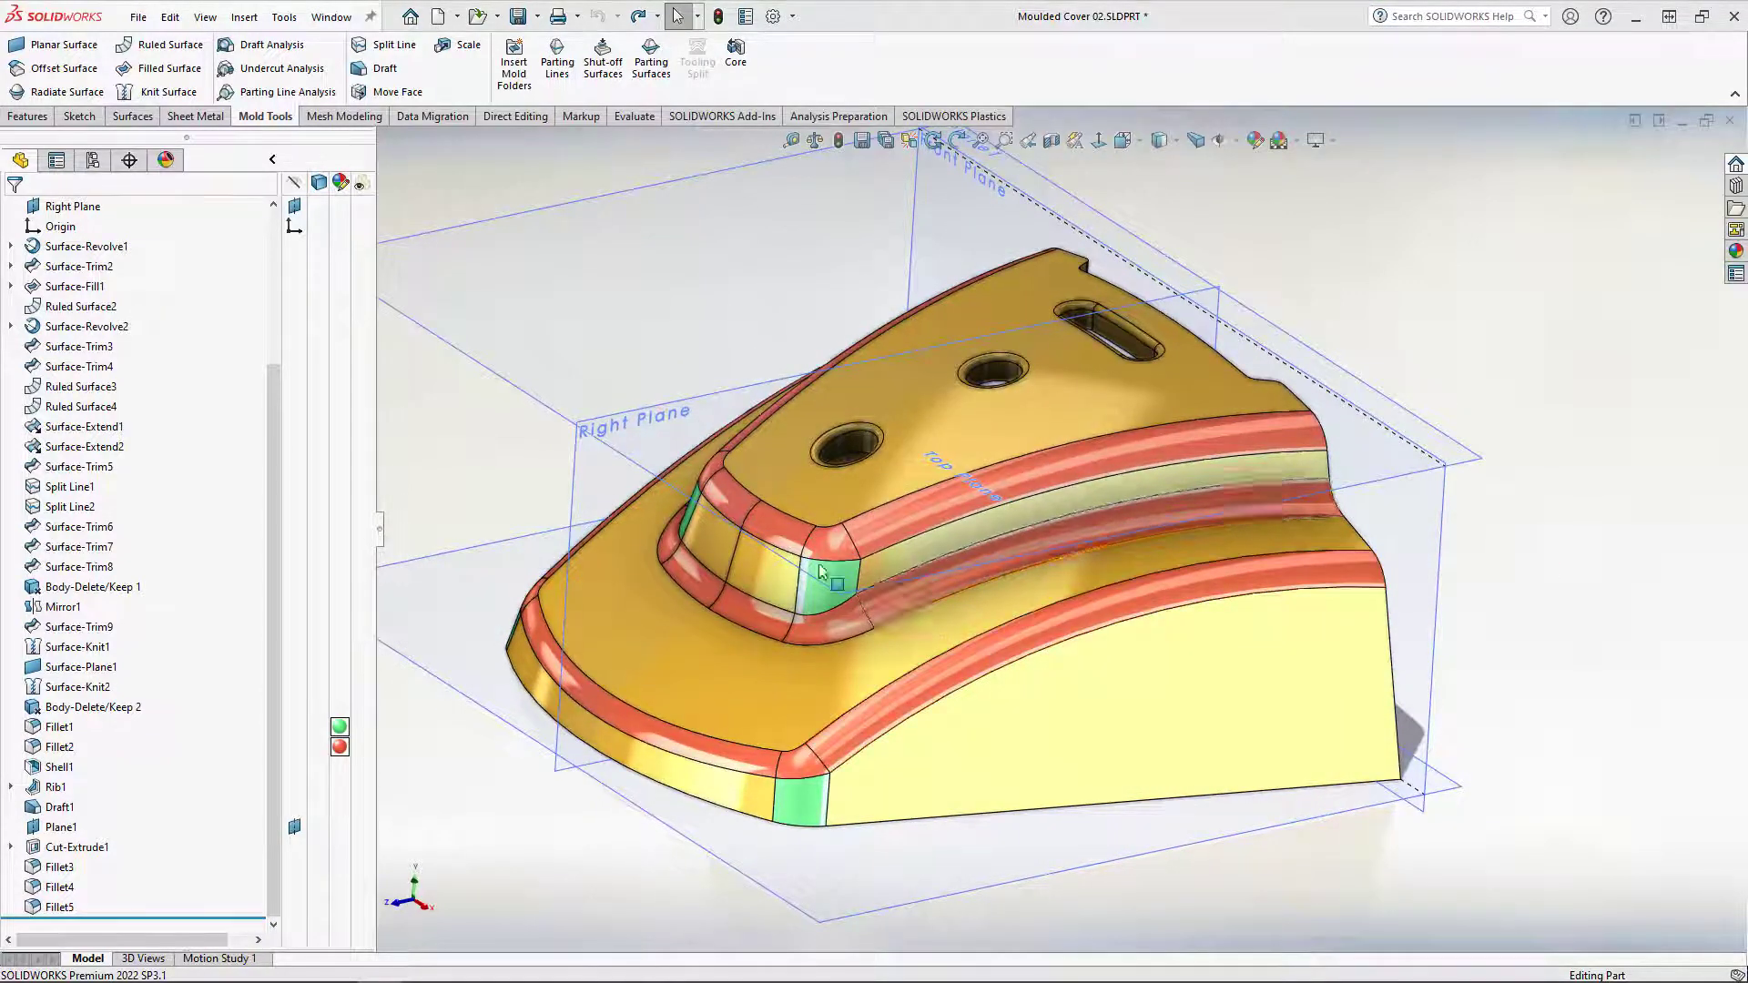
Step: Create a new part and insert Moulded Cover 02 at its origin in the Fillets configuration, transferring only solid bodies
click(139, 17)
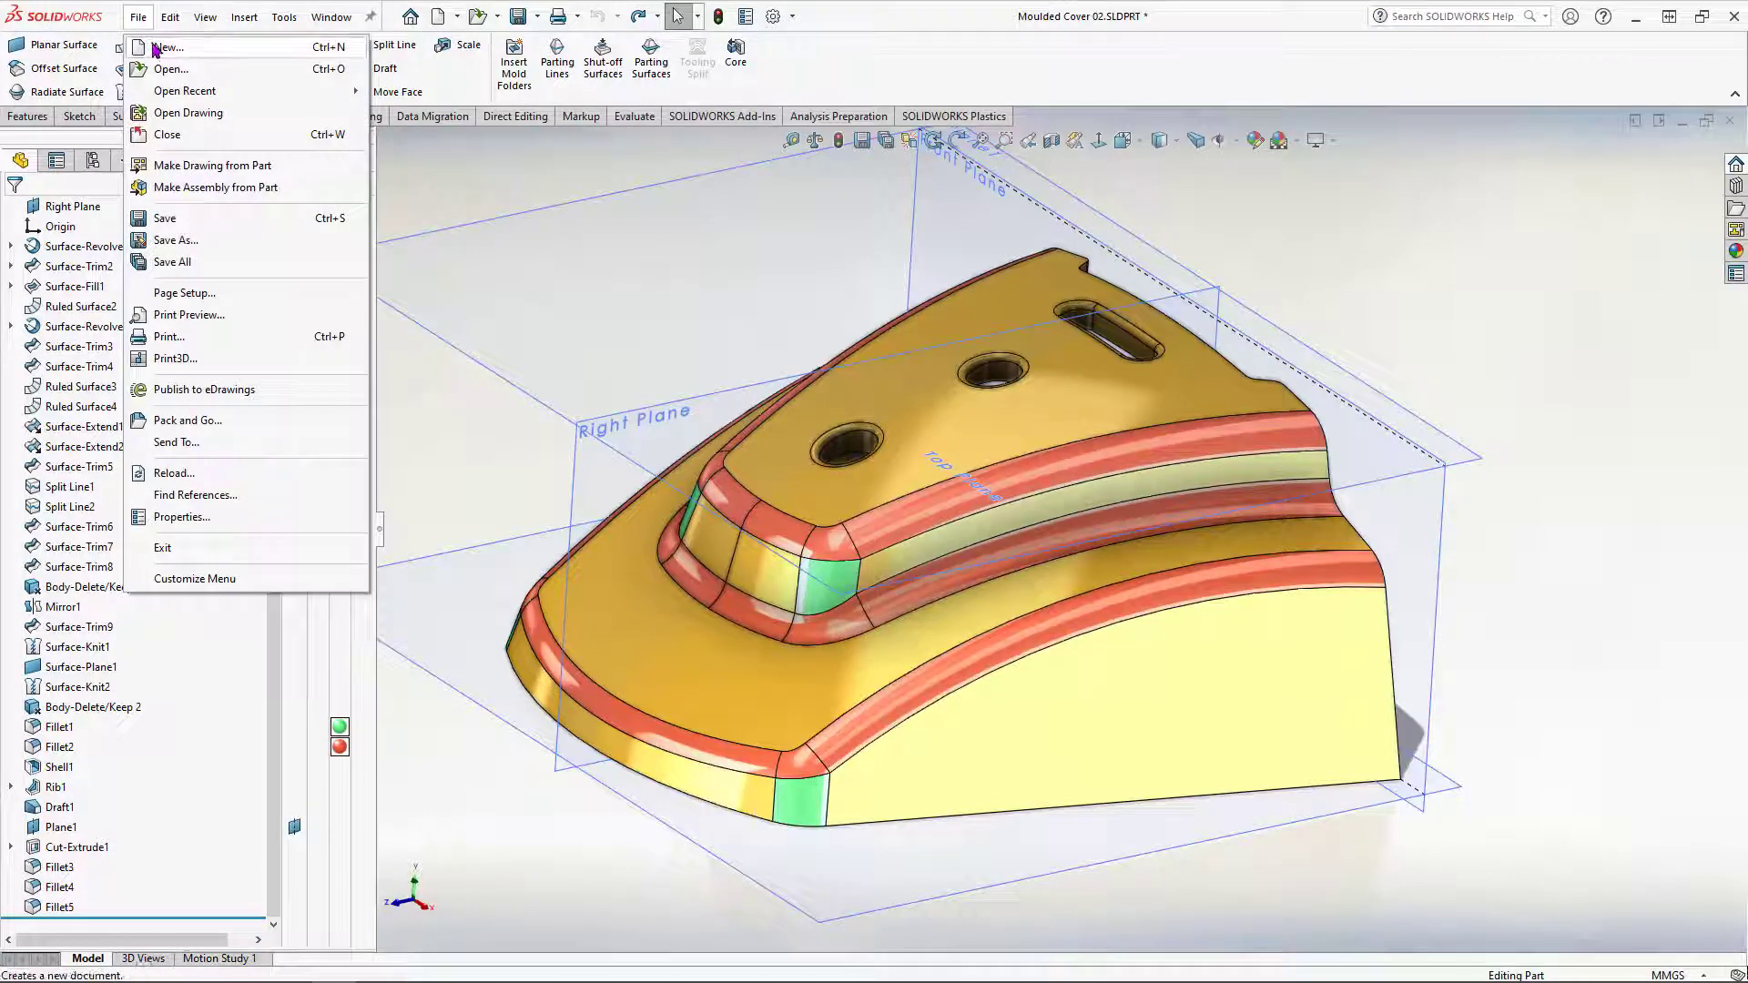
click(155, 49)
double_click(661, 511)
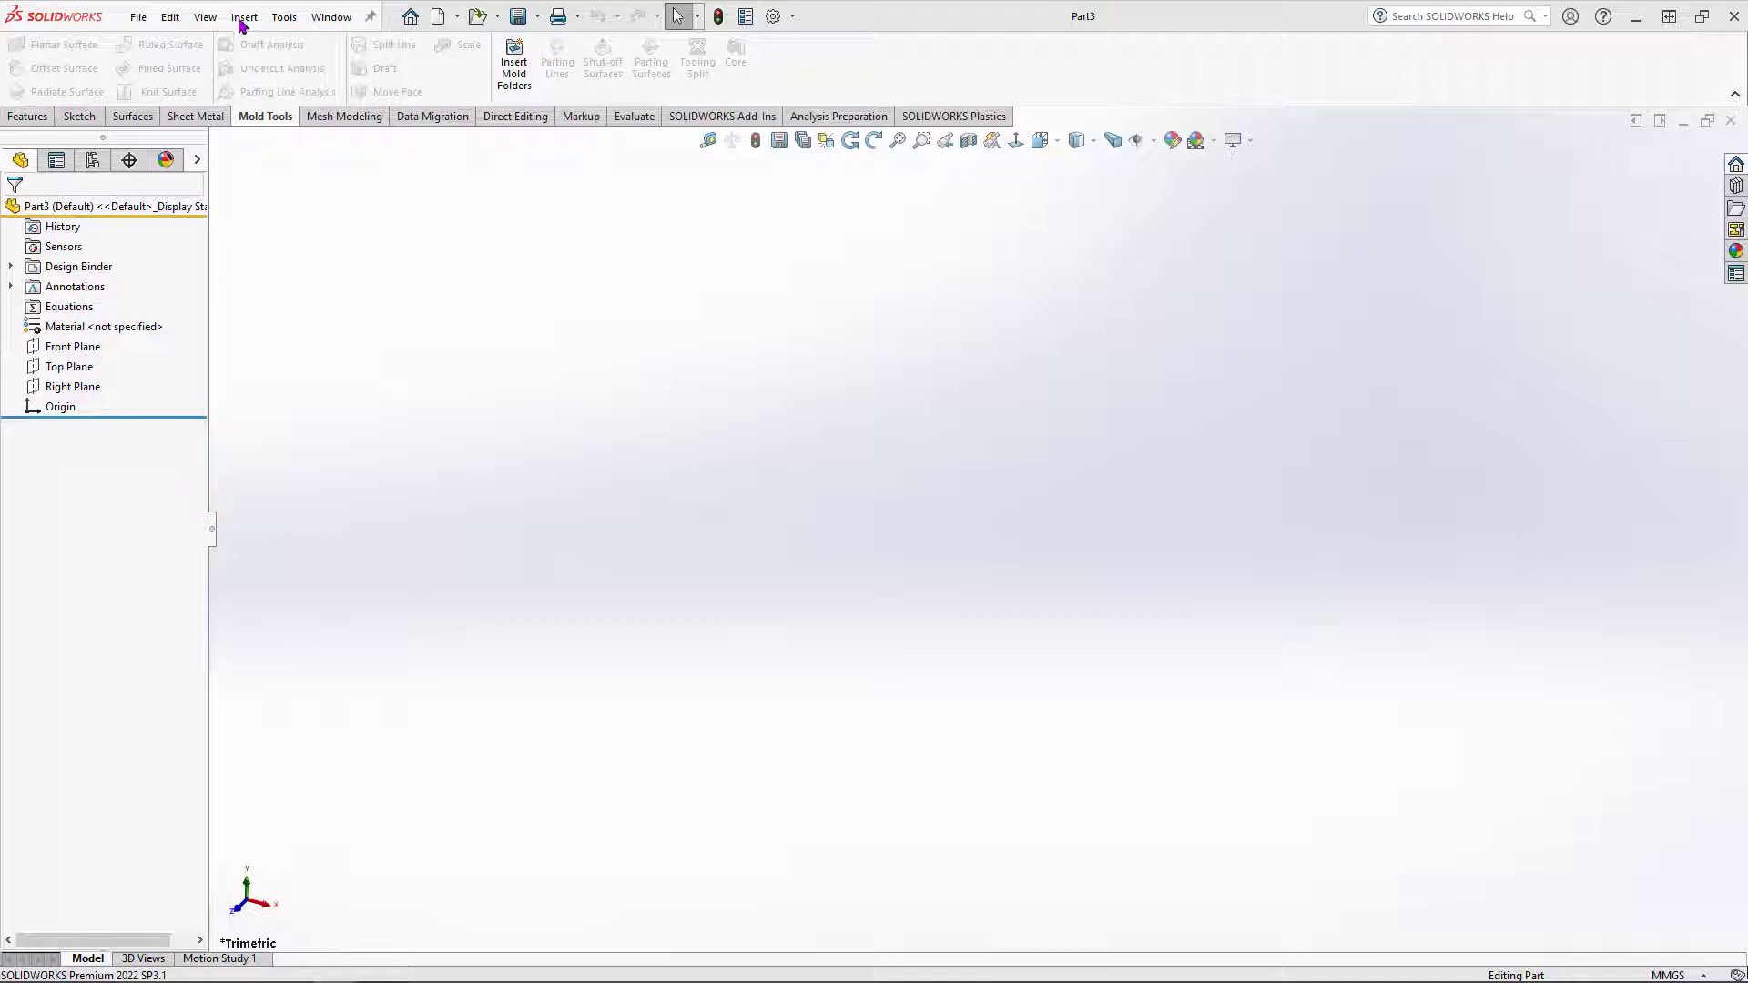
click(243, 20)
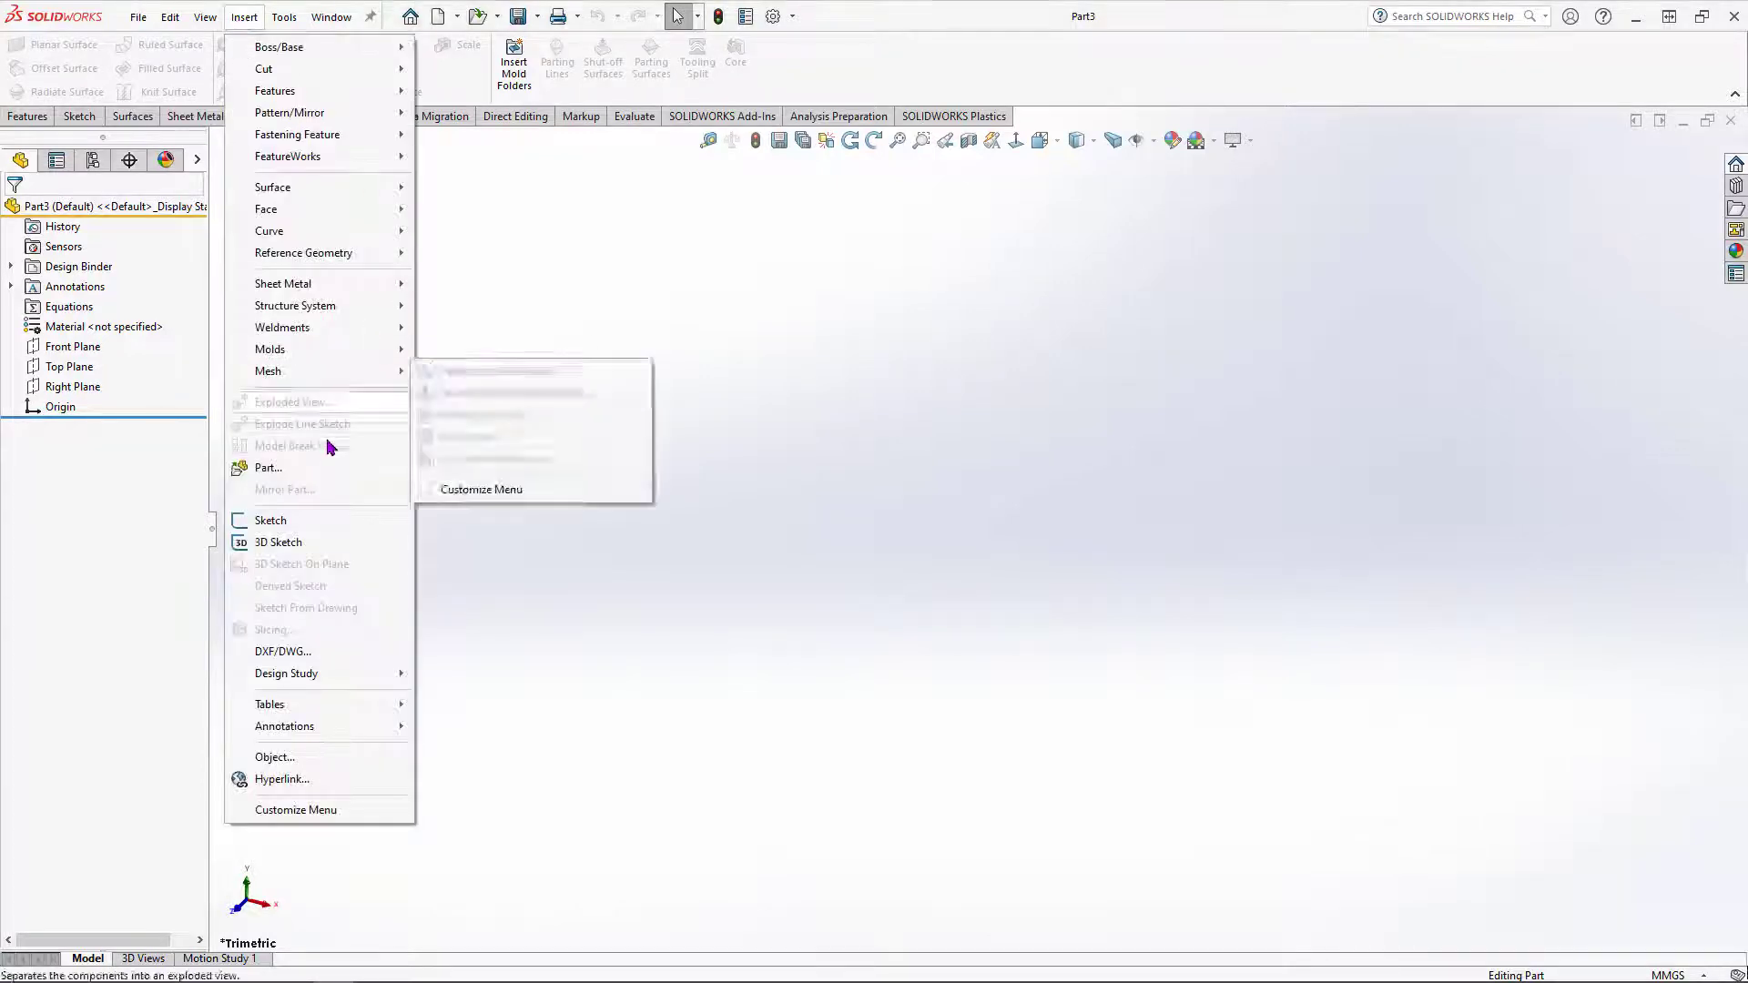
click(284, 469)
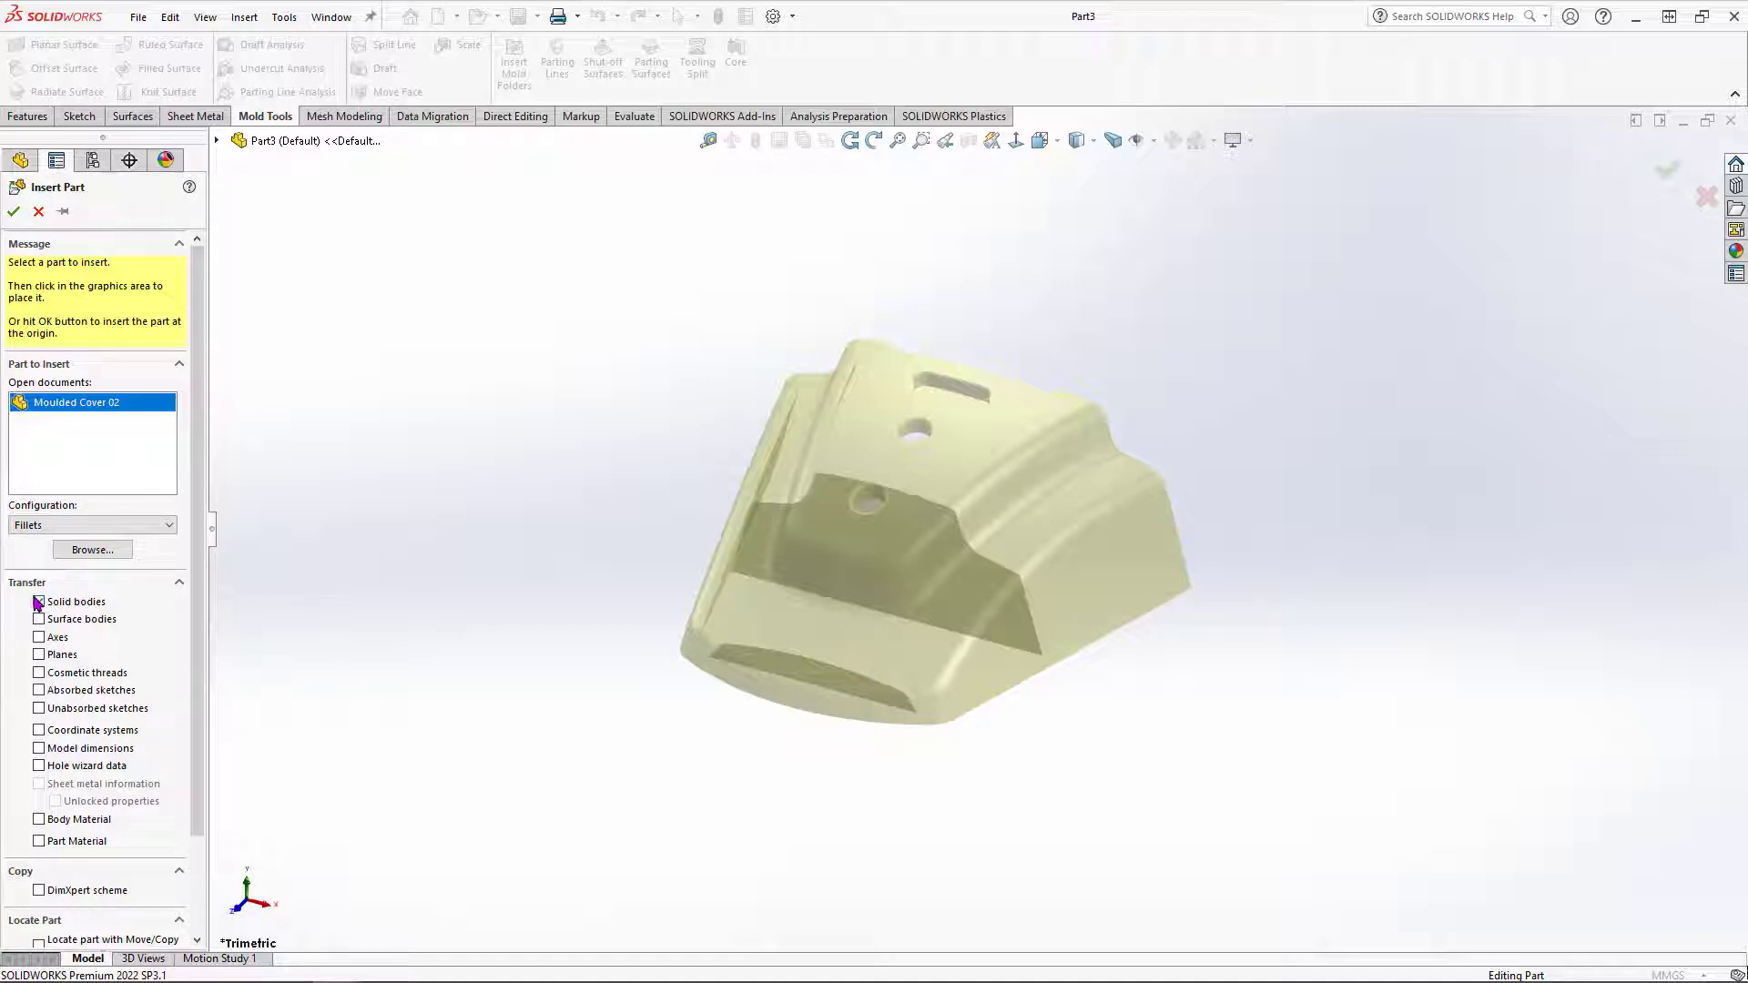
click(14, 211)
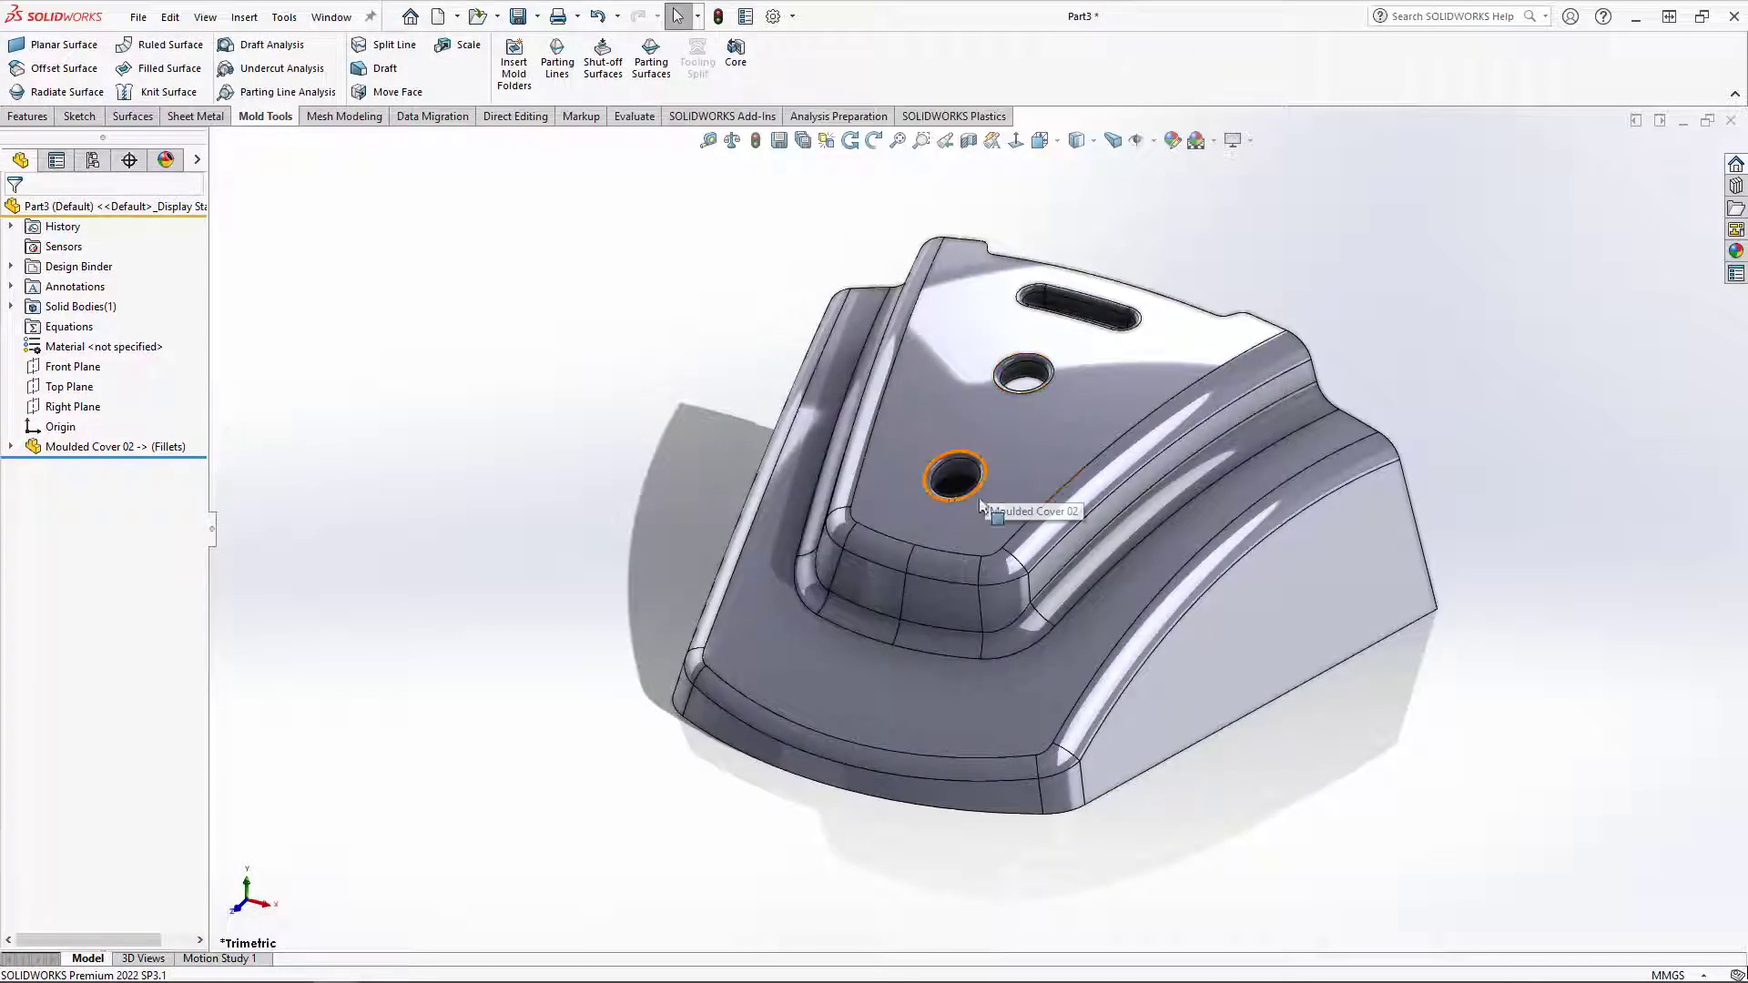
Step: Examine the inserted cover and expand its feature down to the solid body it contains
middle_drag(972, 496, 963, 456)
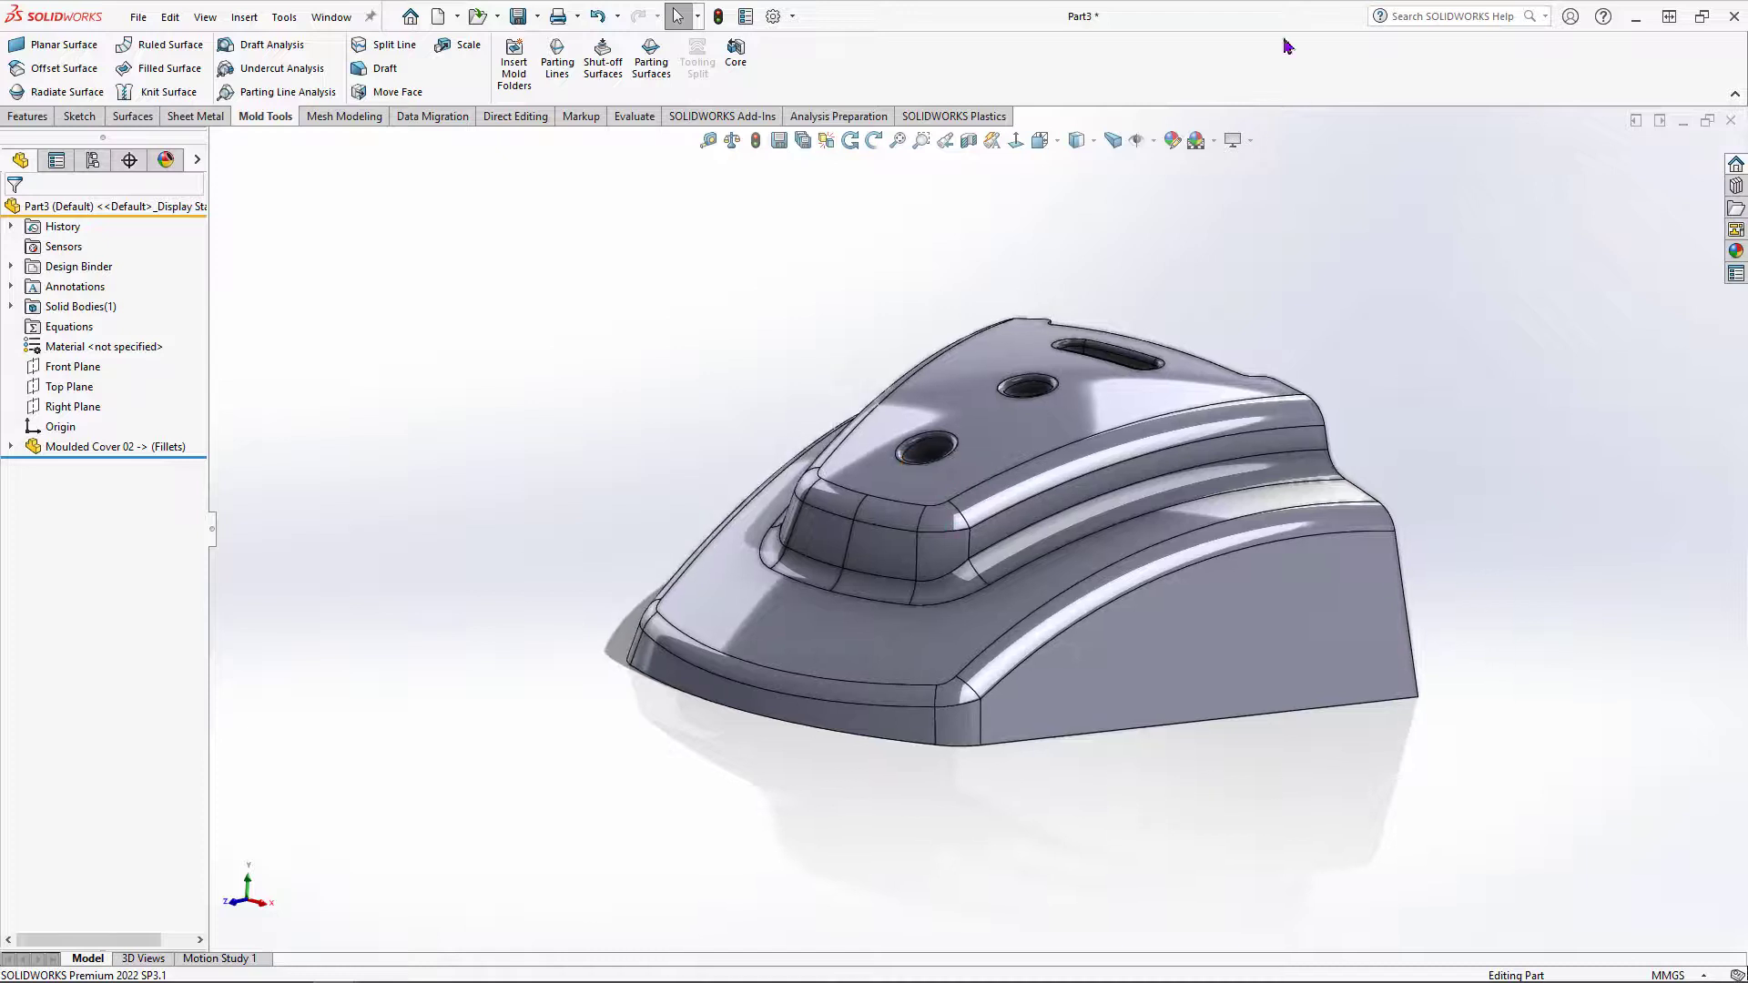
click(10, 446)
click(31, 466)
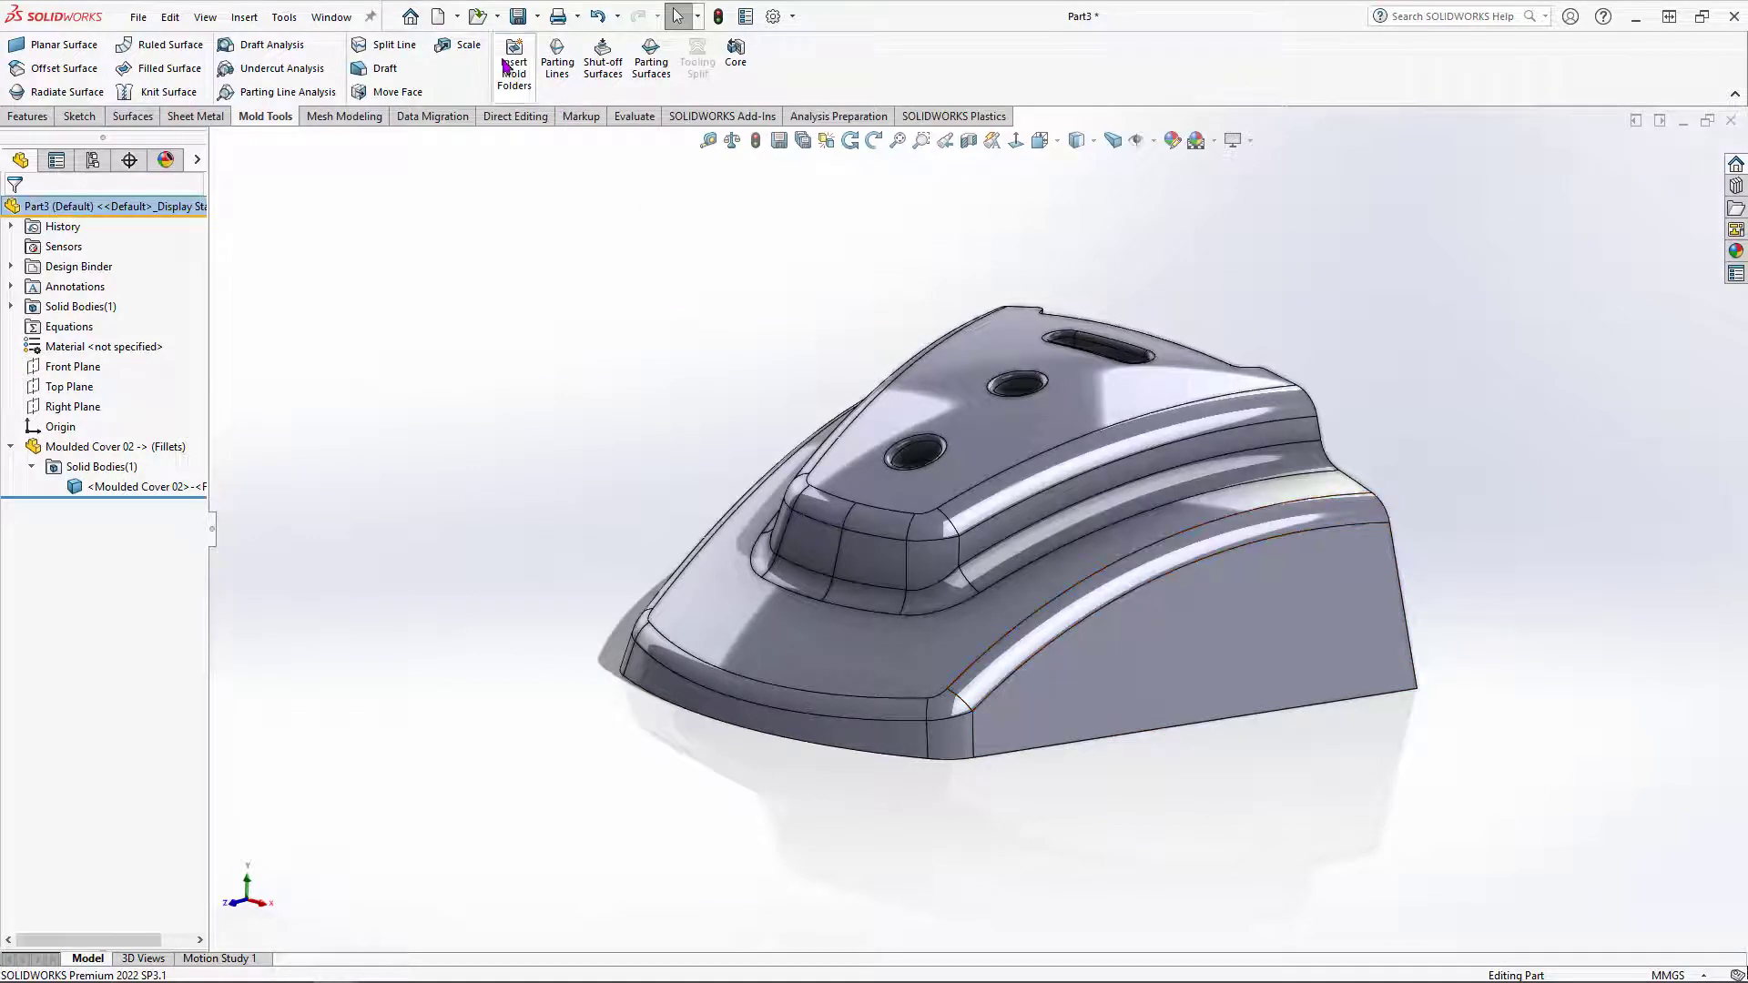
Step: In the source part Moulded Cover 02, set the Fillet2 radius to 2 mm and rebuild the model
click(327, 22)
click(446, 236)
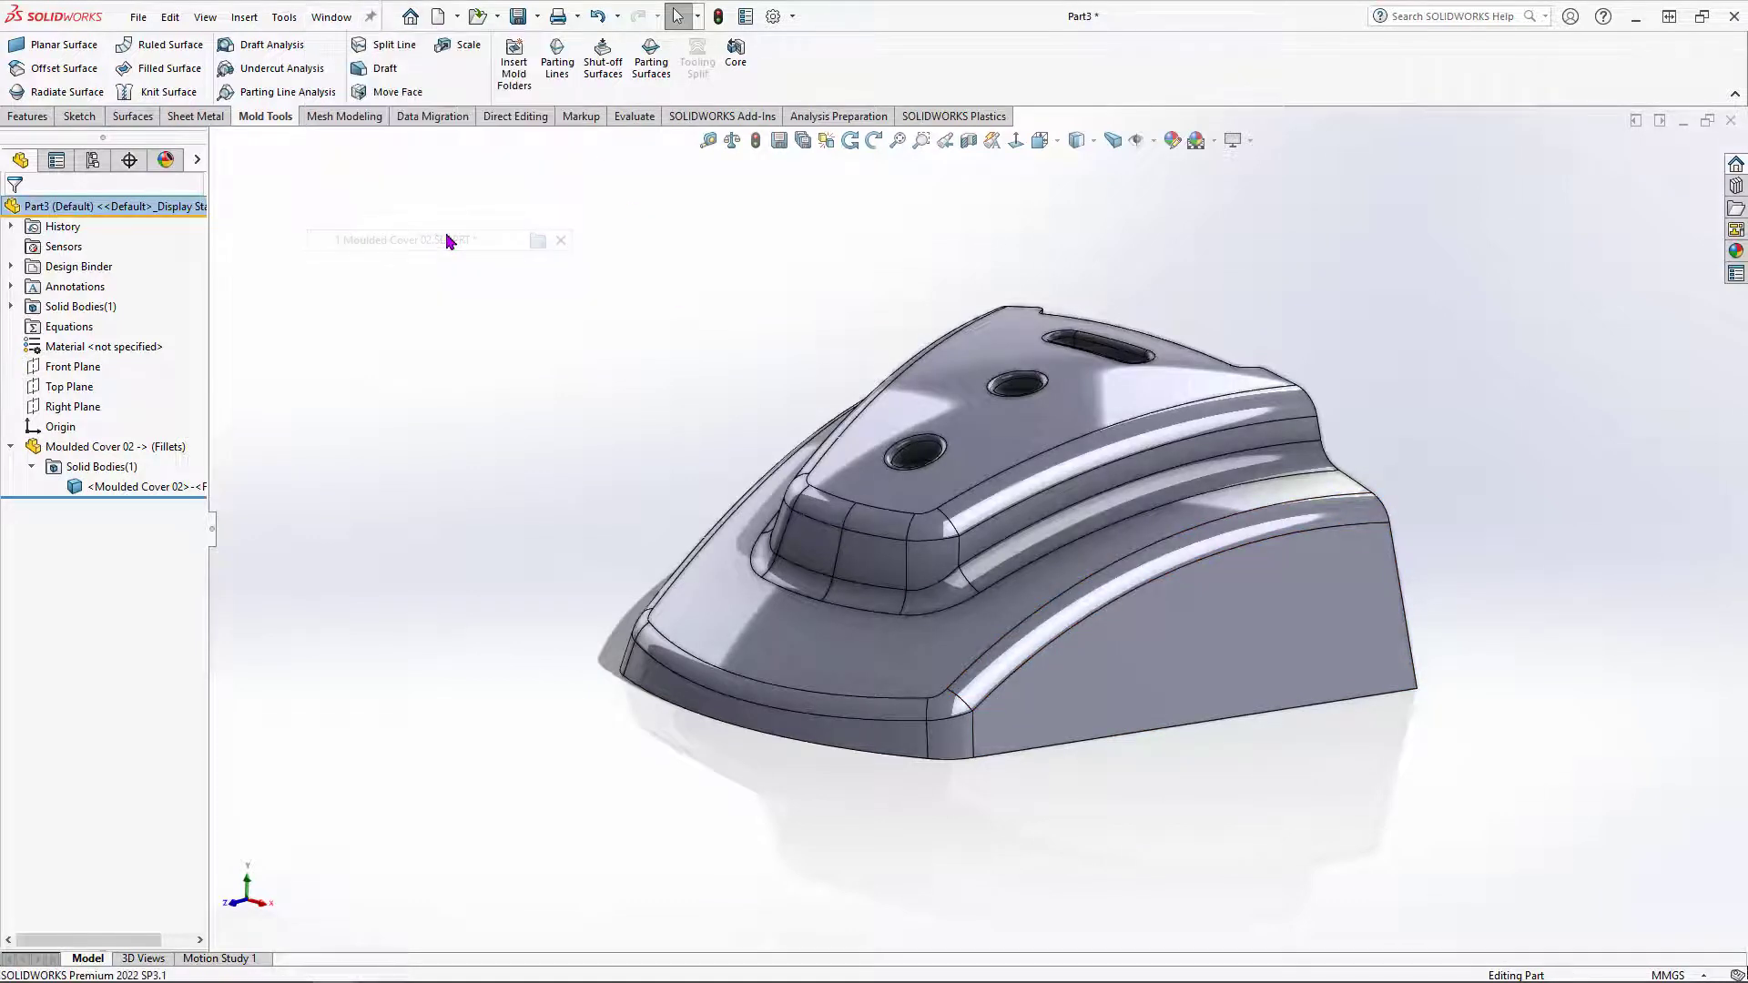
middle_drag(599, 397, 648, 402)
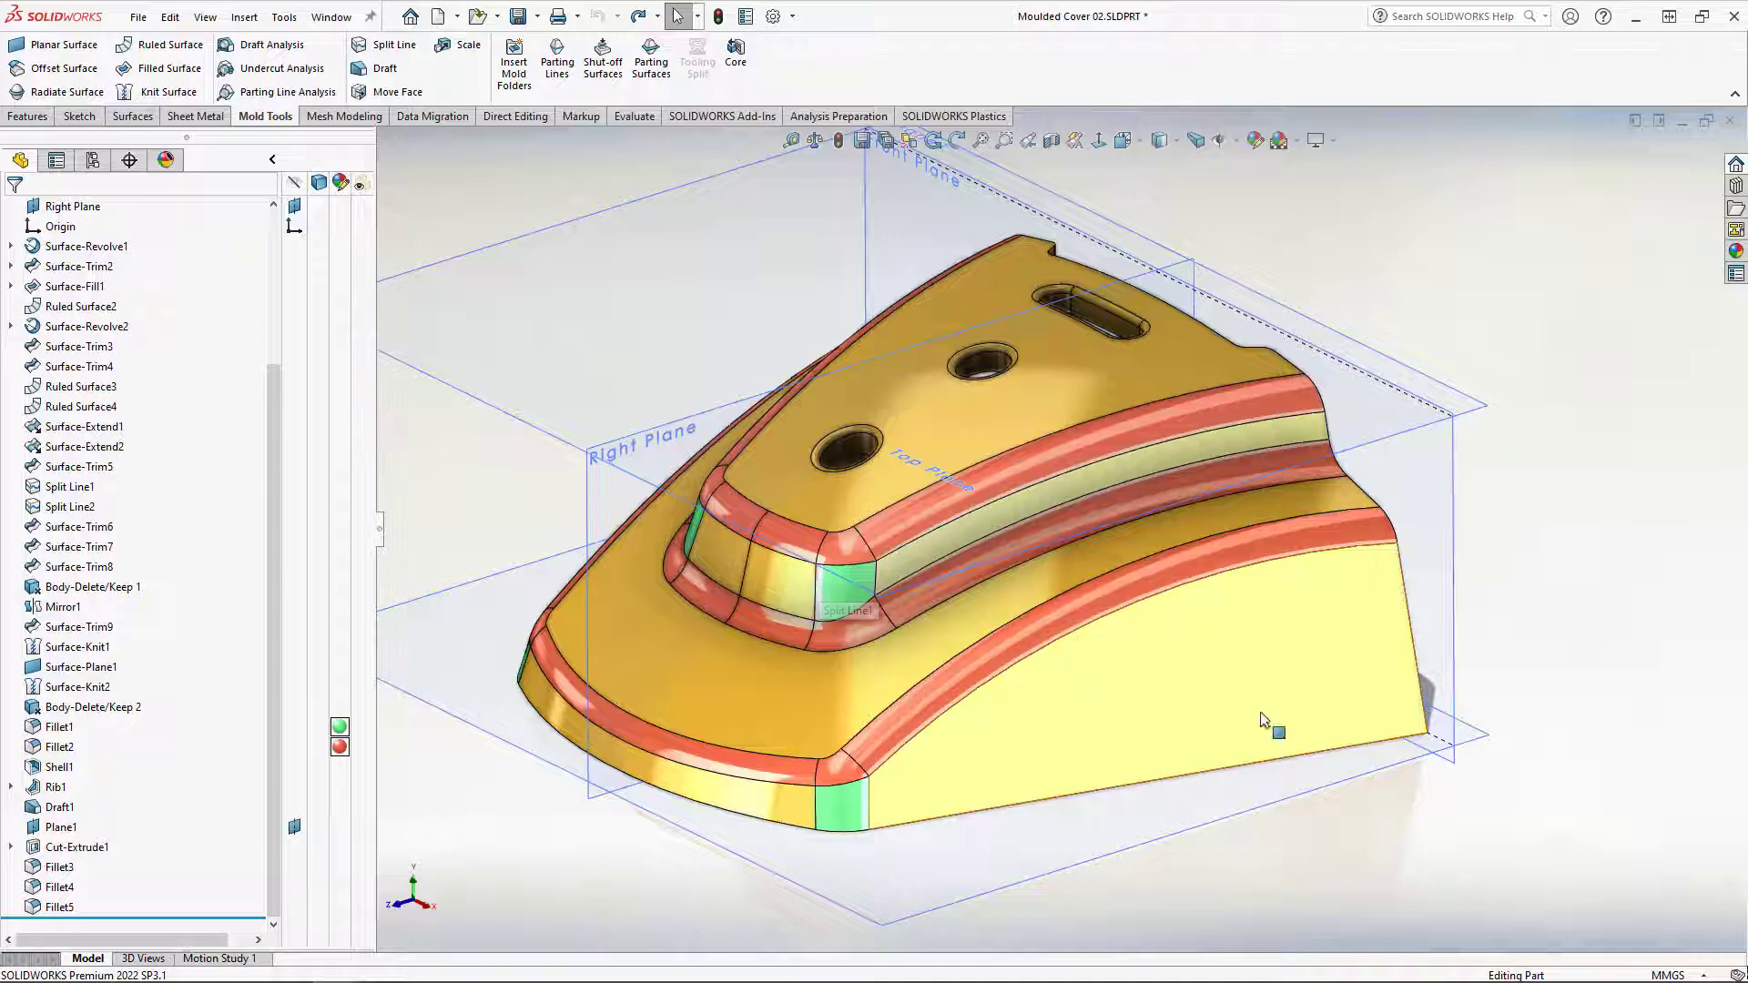
click(1329, 528)
middle_drag(1328, 527, 1238, 484)
double_click(1240, 483)
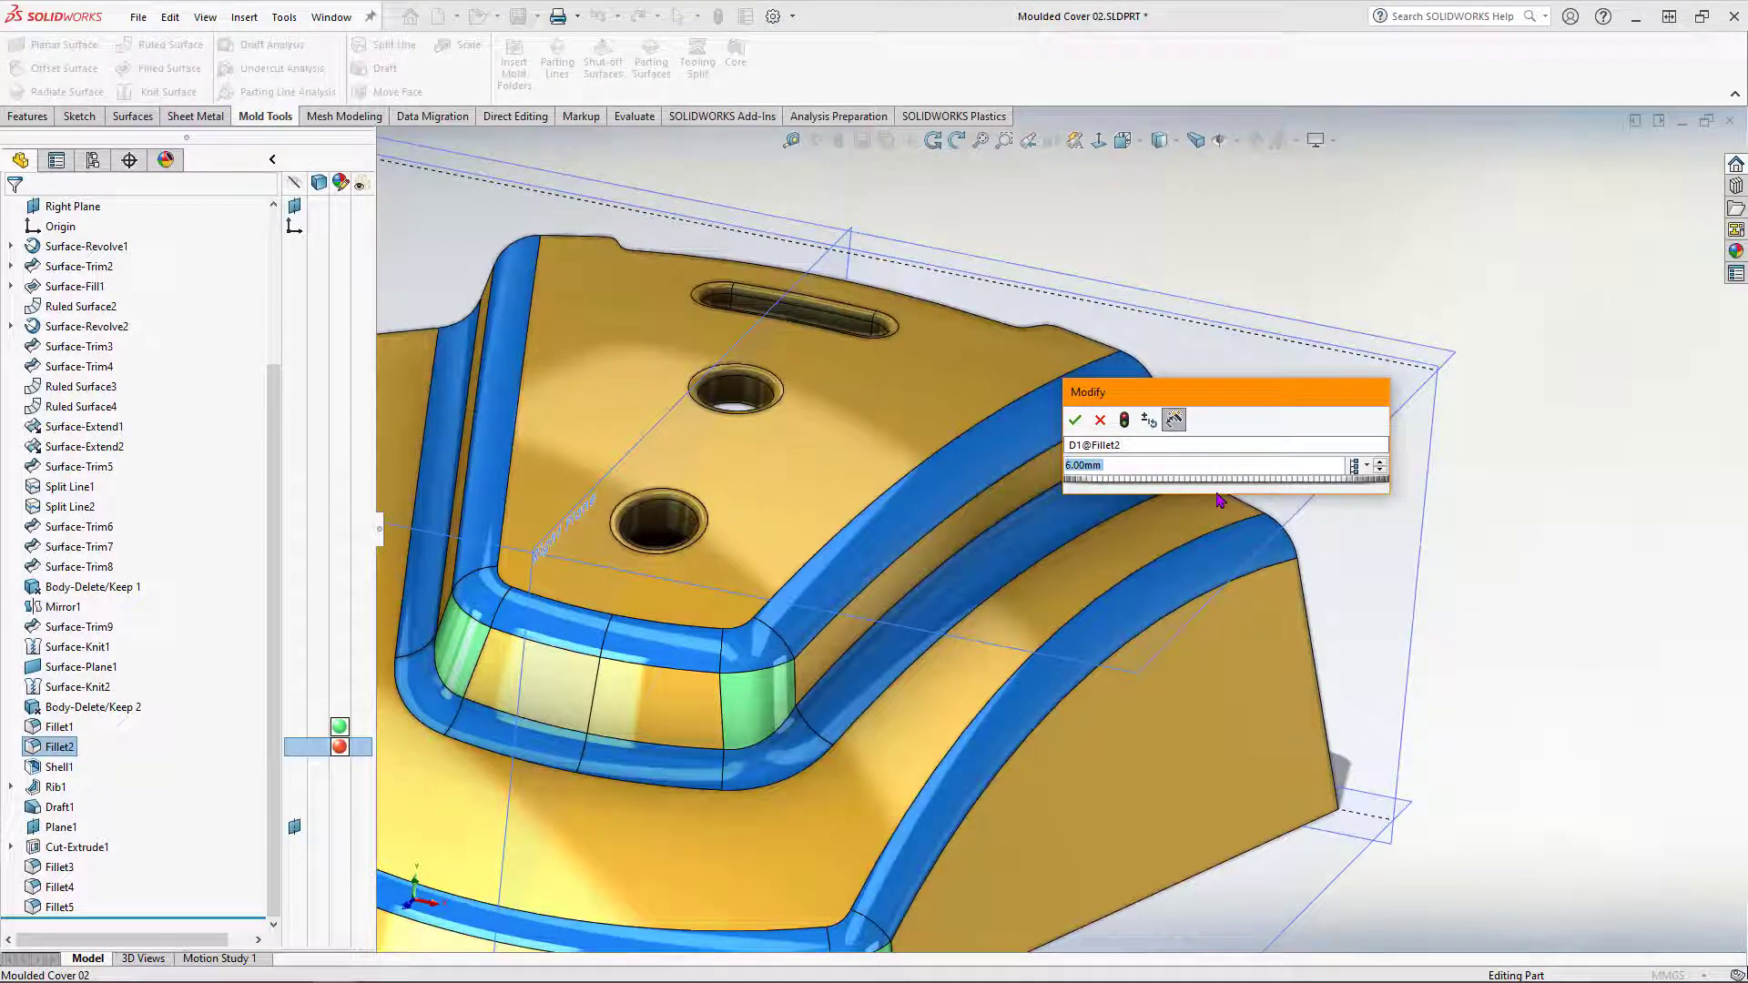
text(2)
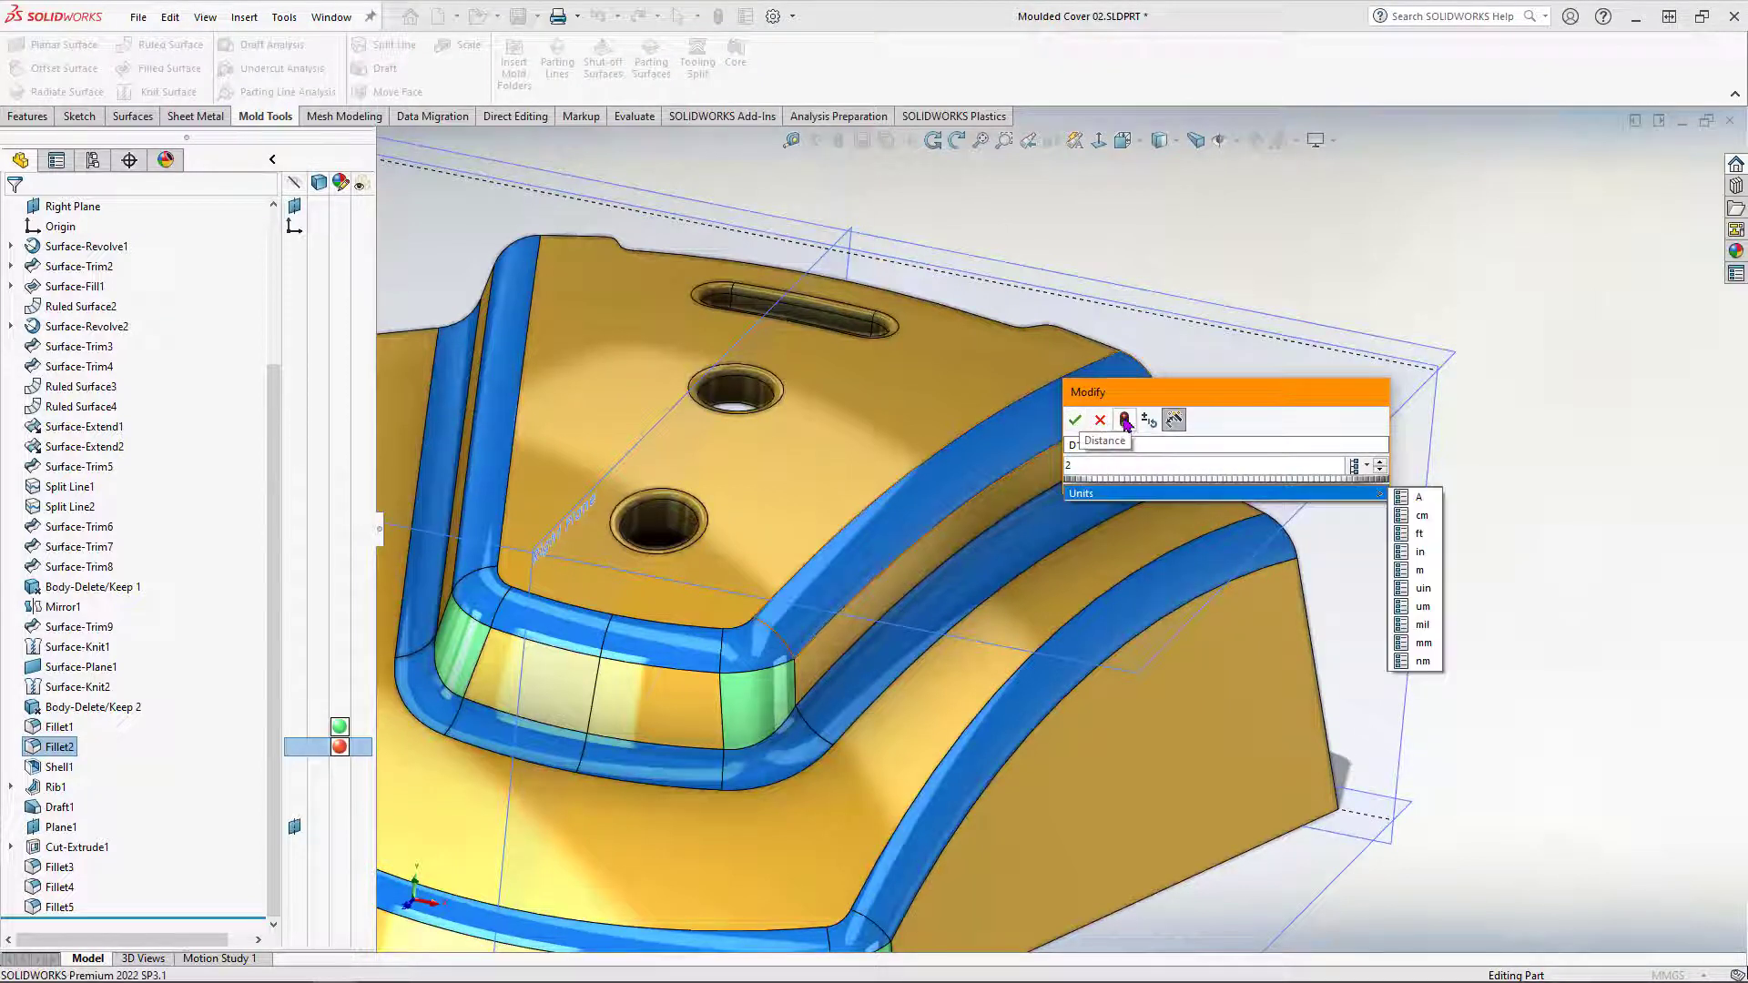
click(1125, 419)
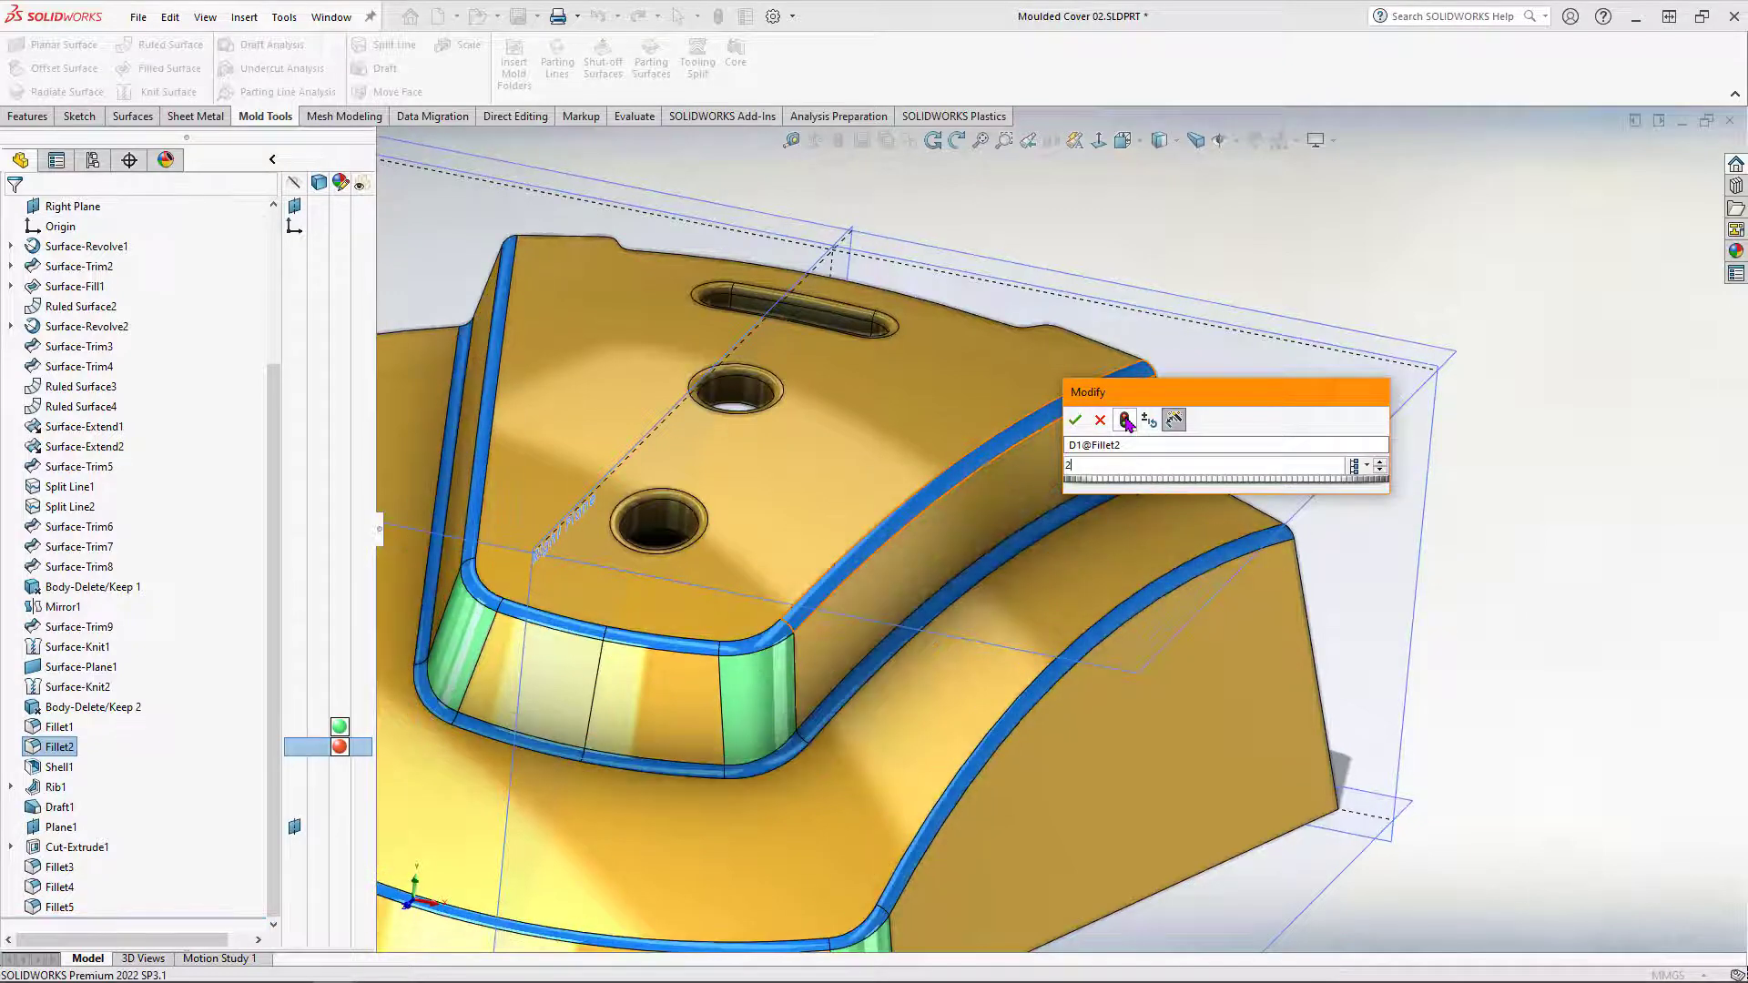
click(1075, 420)
click(1348, 258)
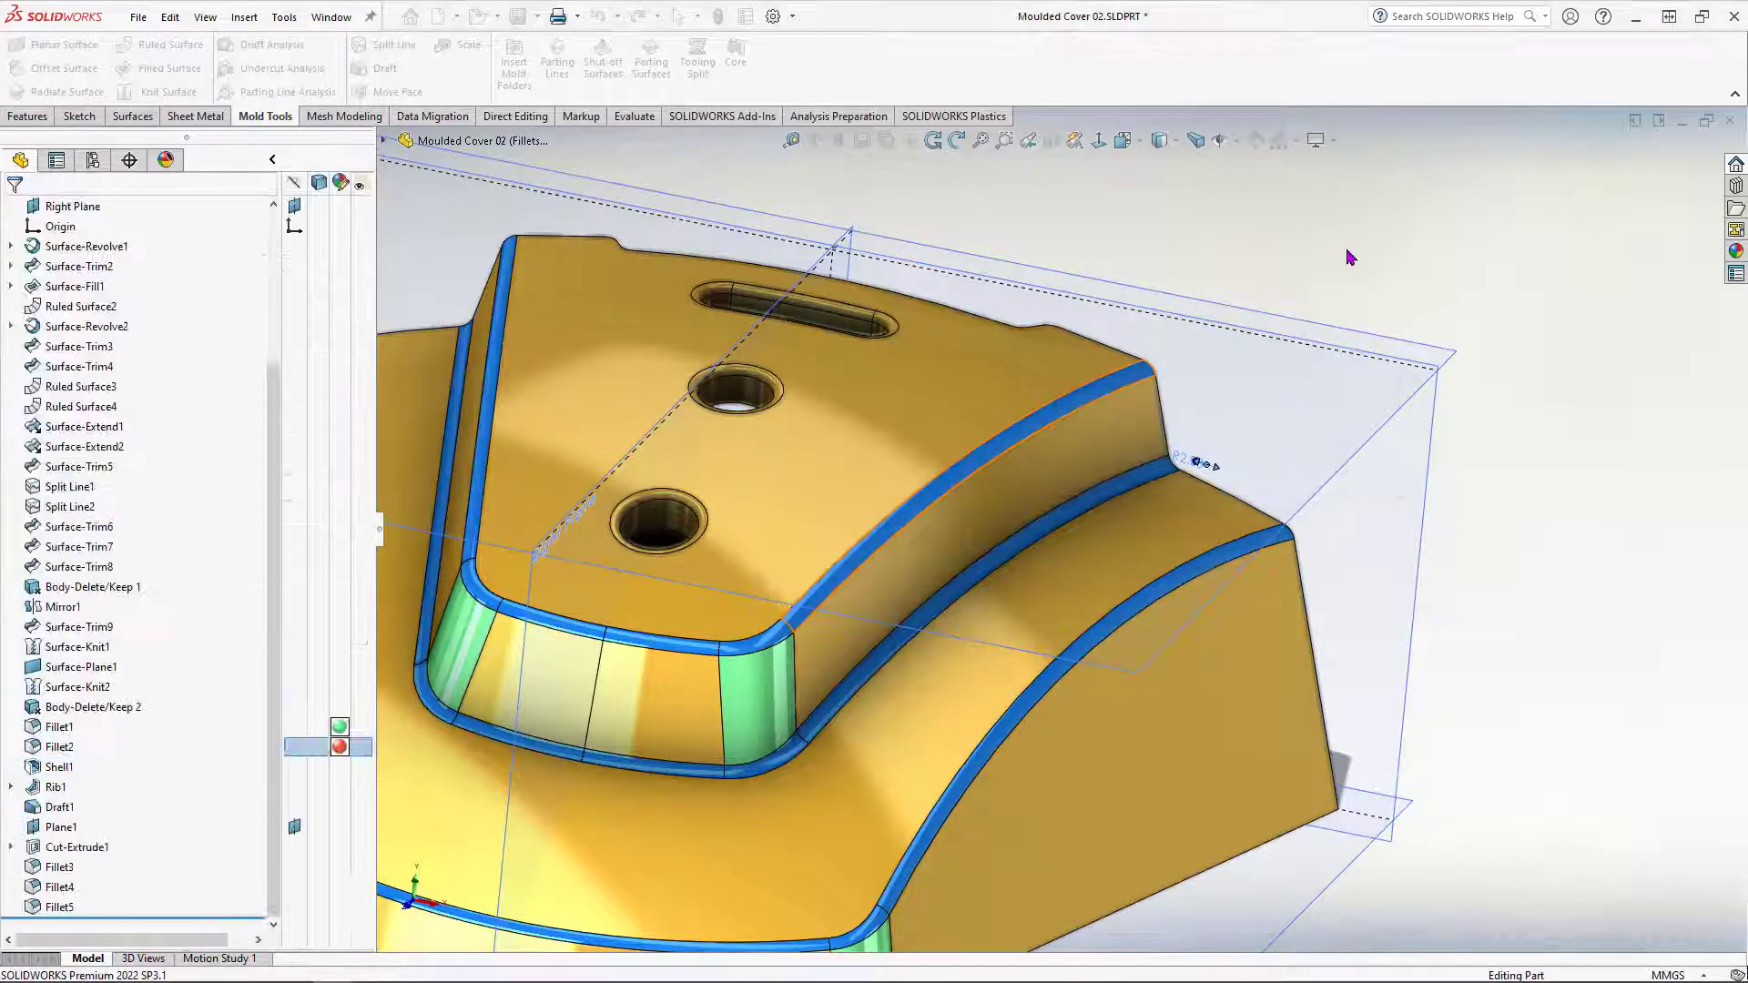
Step: Switch back to the new part and examine the linked cover's edge fillets for the radius change
middle_drag(1151, 596, 1046, 592)
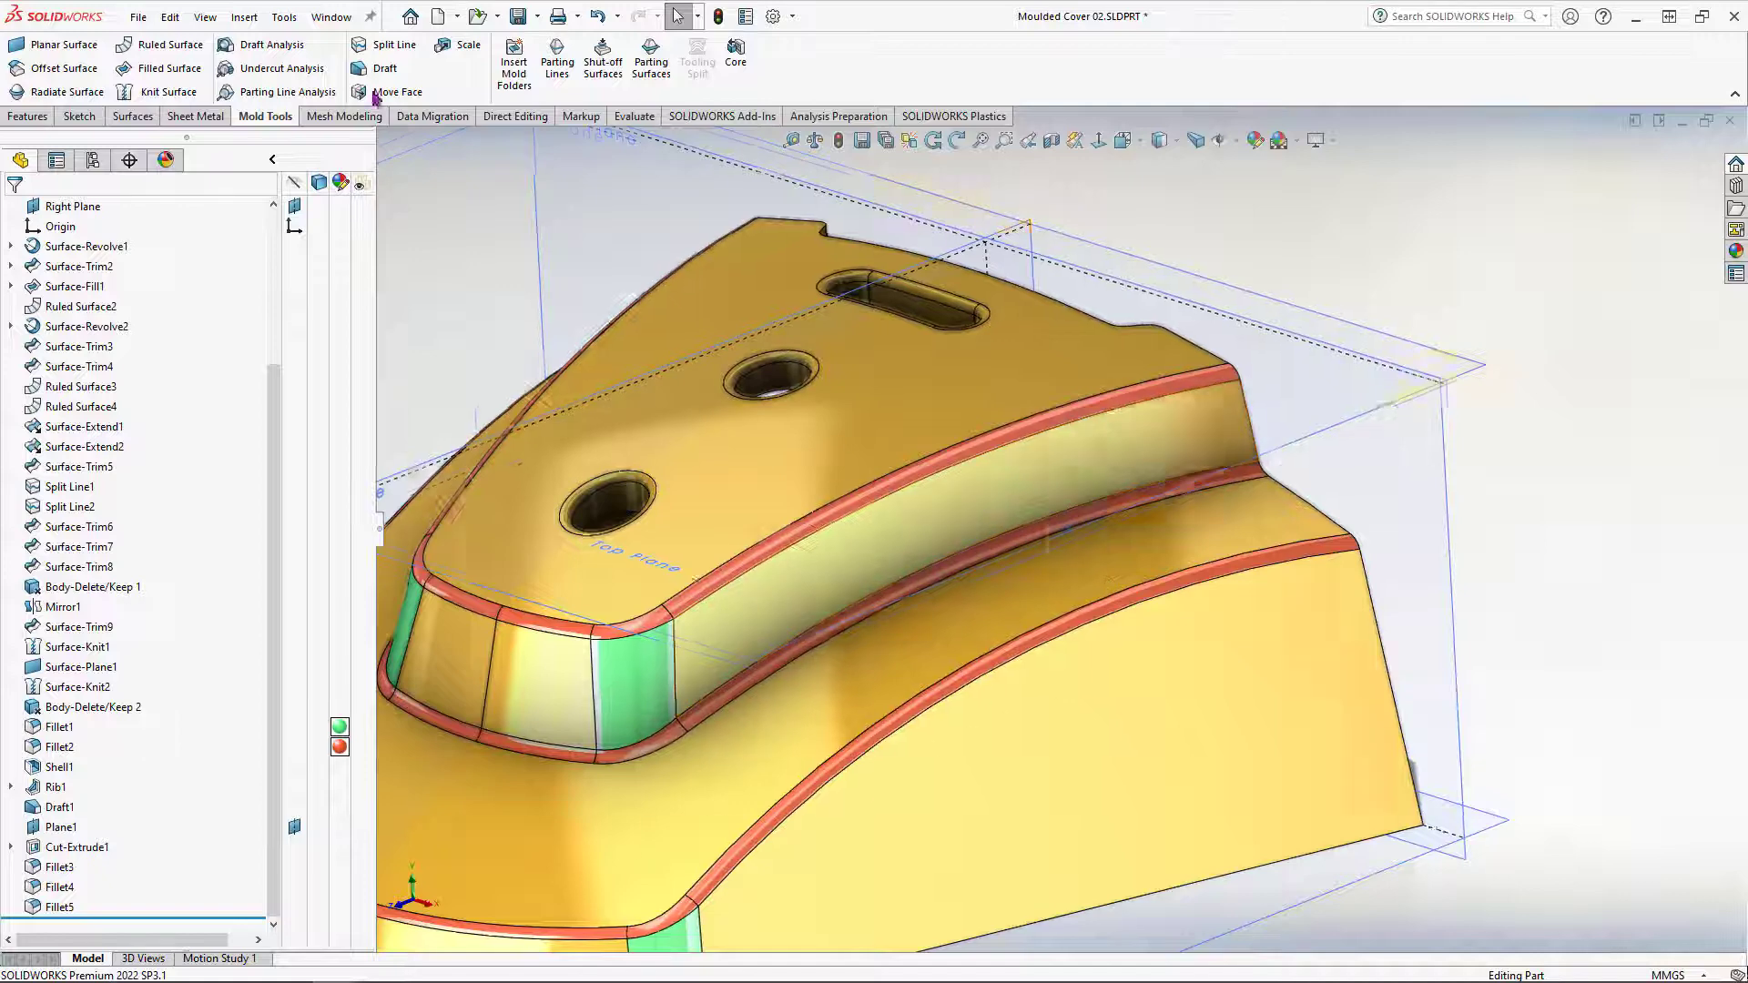
click(330, 16)
click(401, 262)
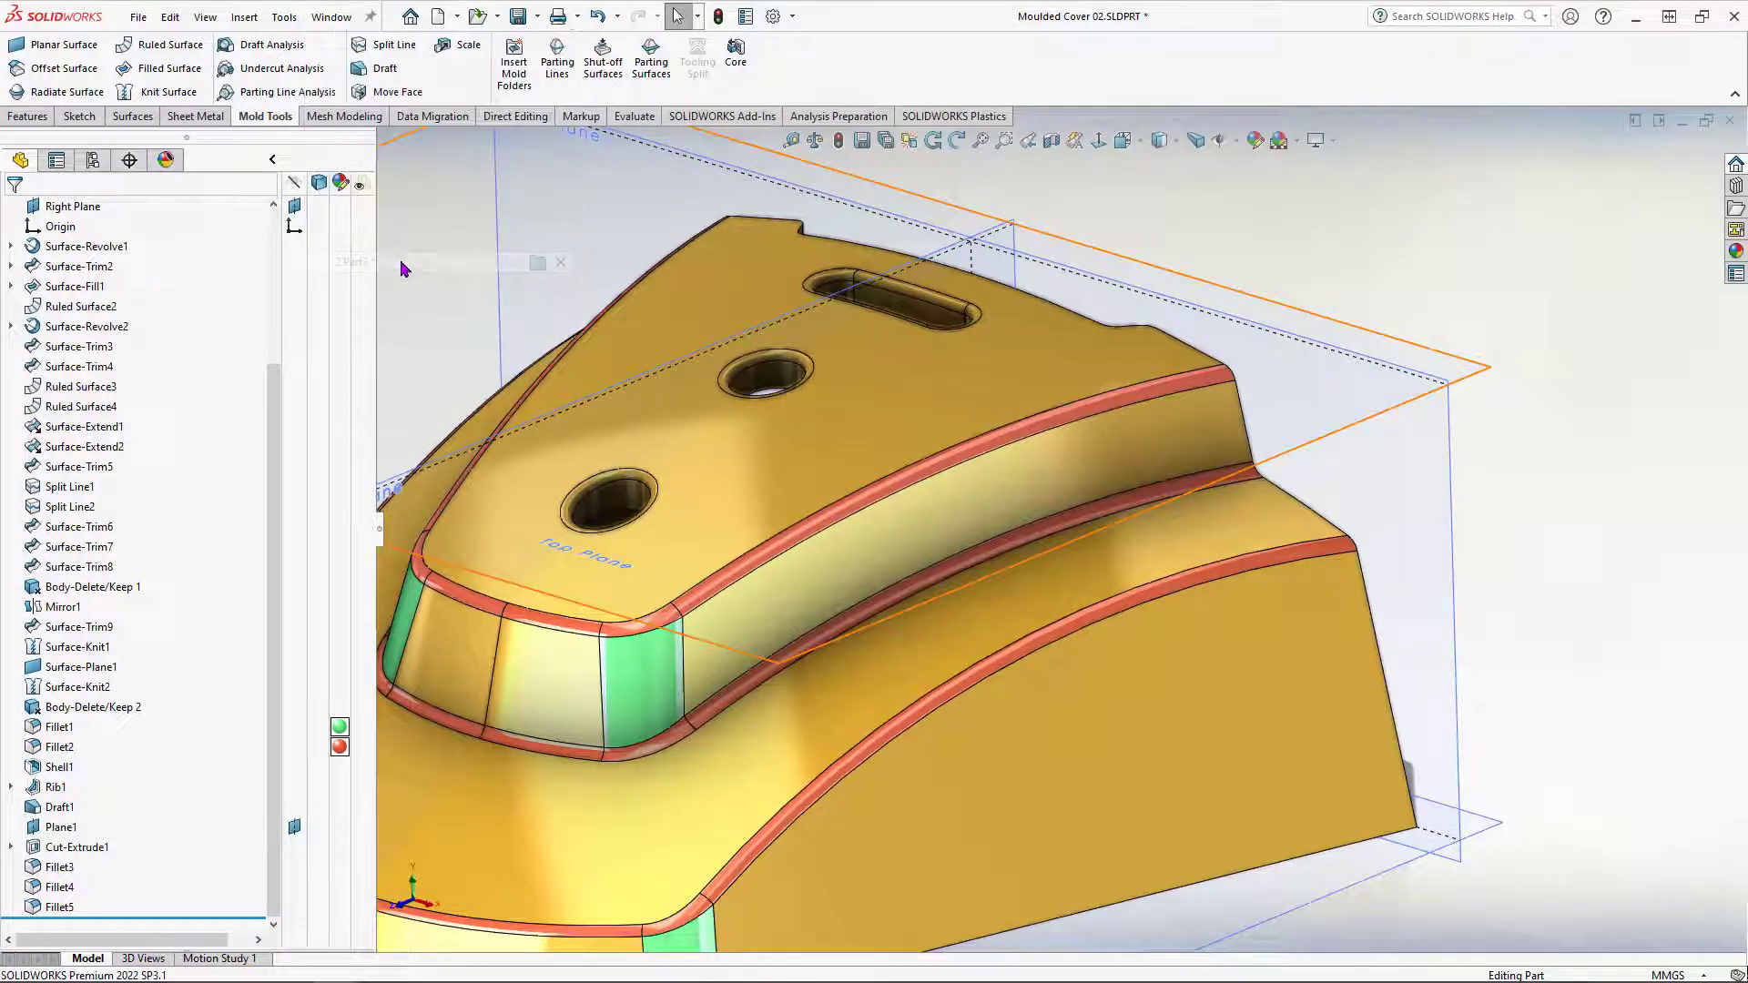
scroll(1183, 492, down, 5)
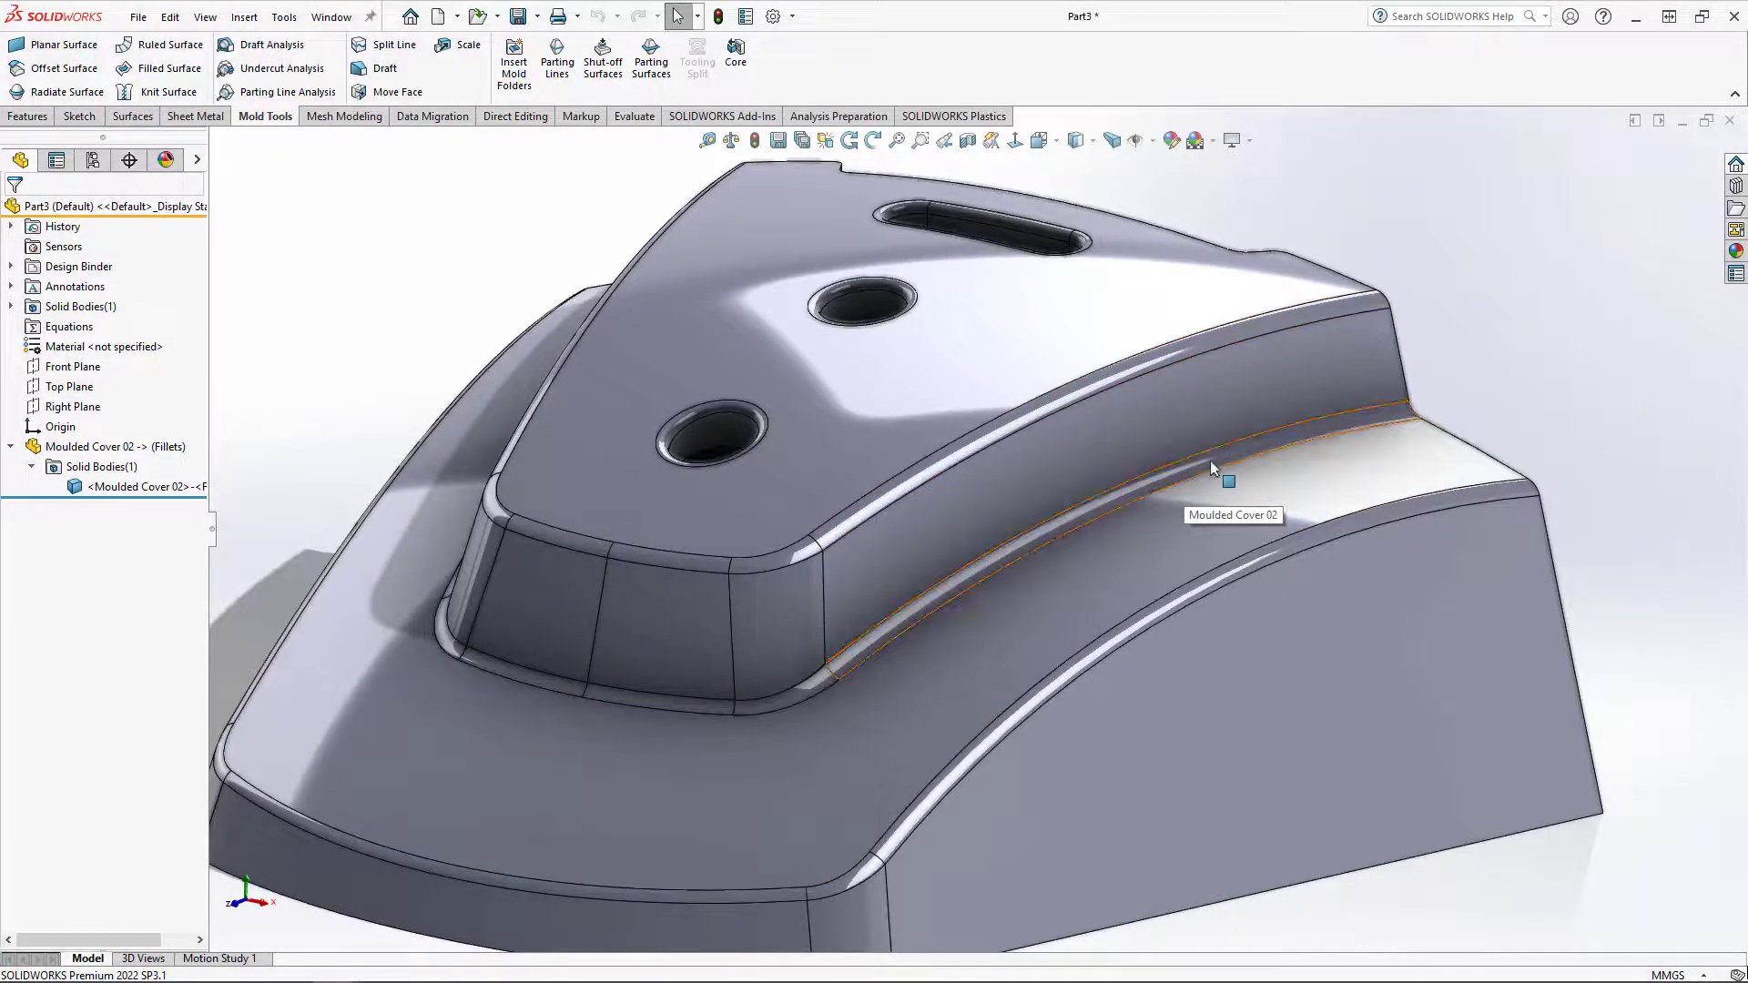
click(1329, 424)
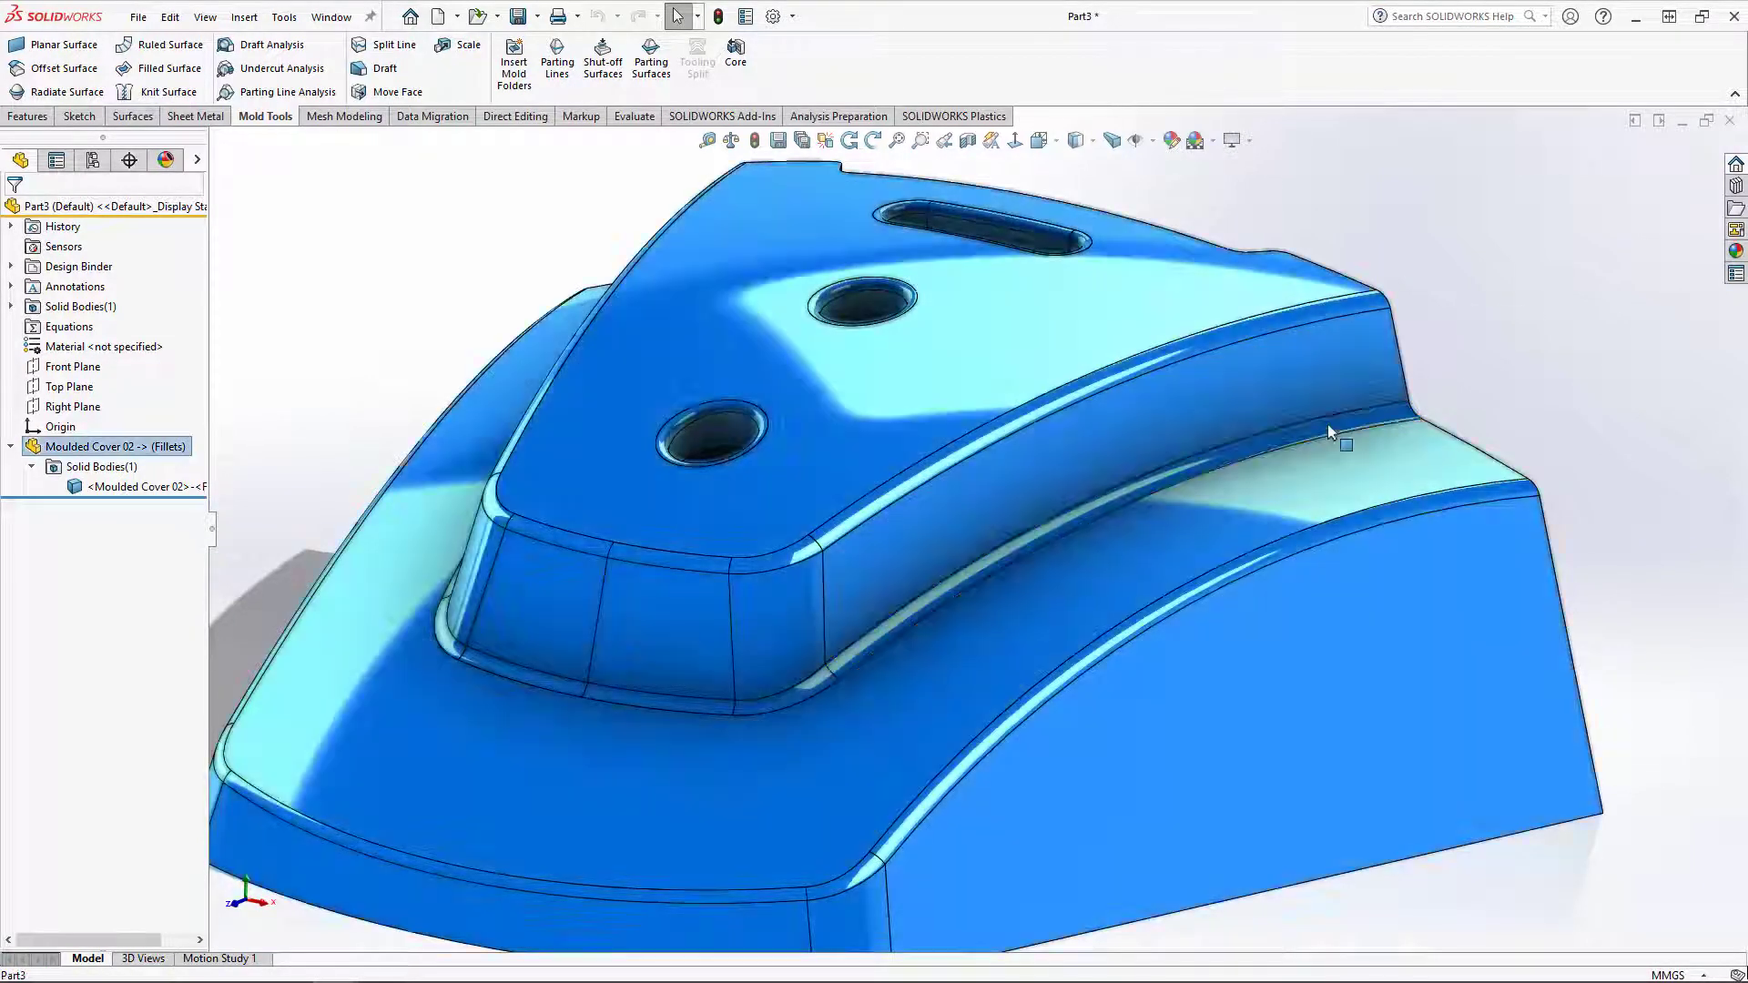
scroll(1279, 499, down, 5)
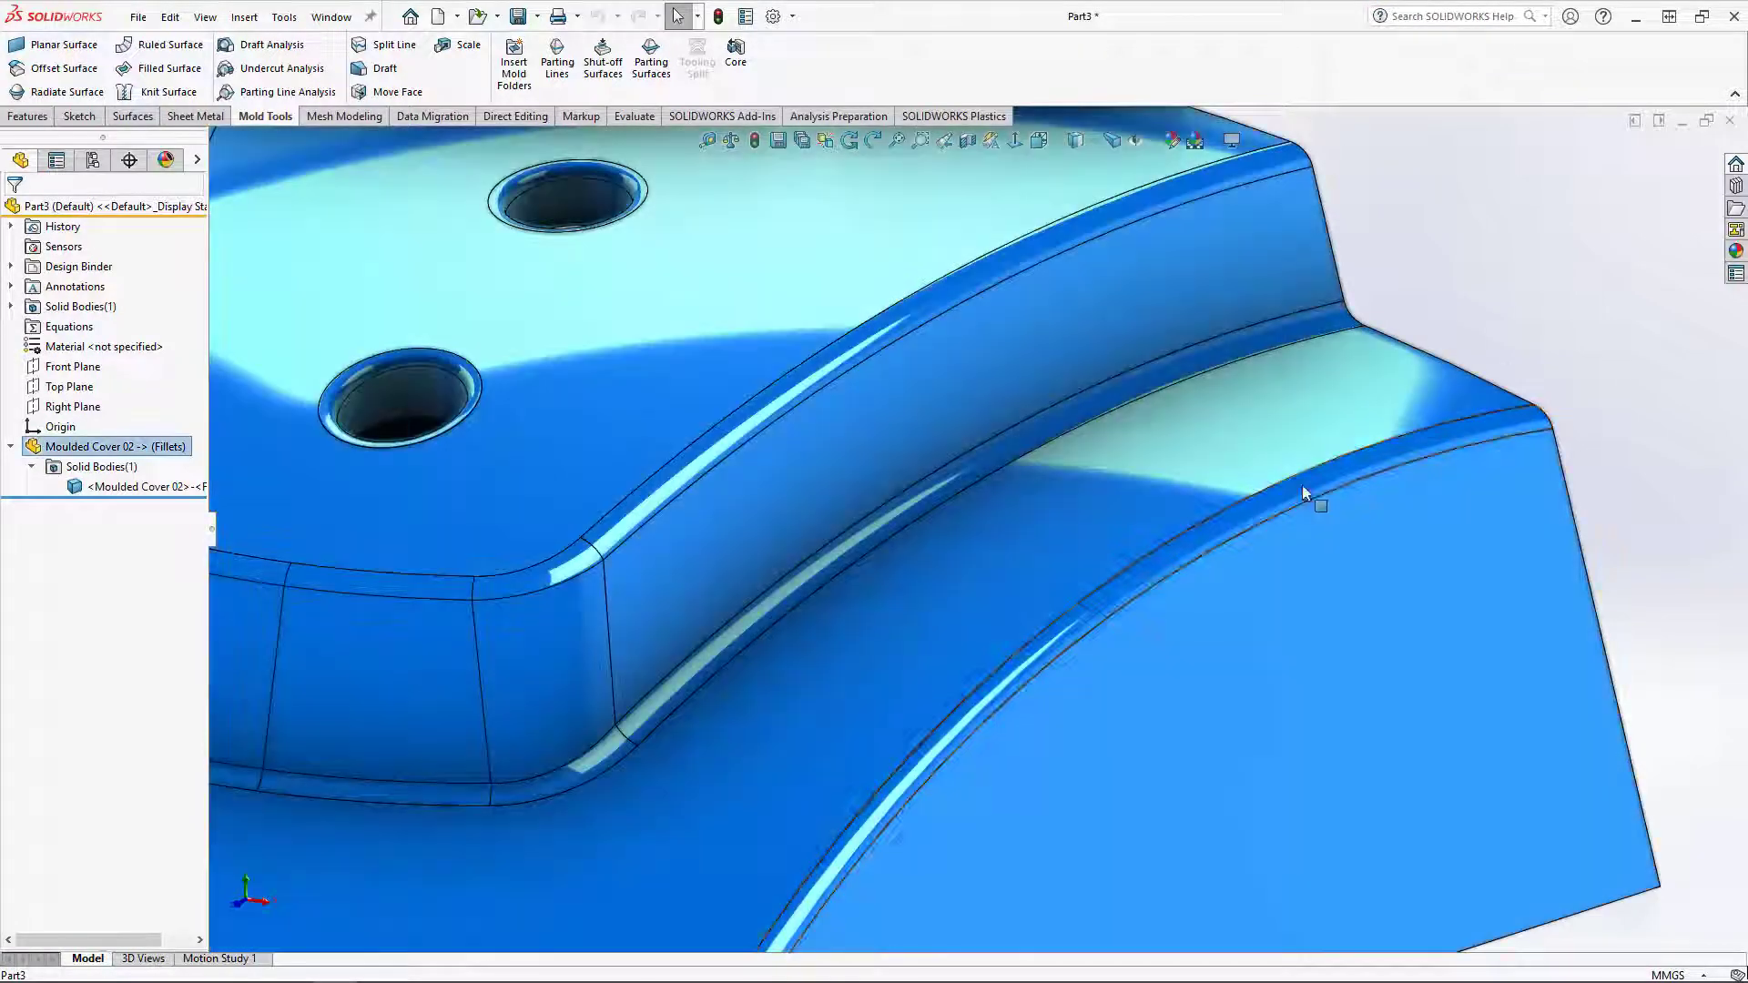
click(1474, 358)
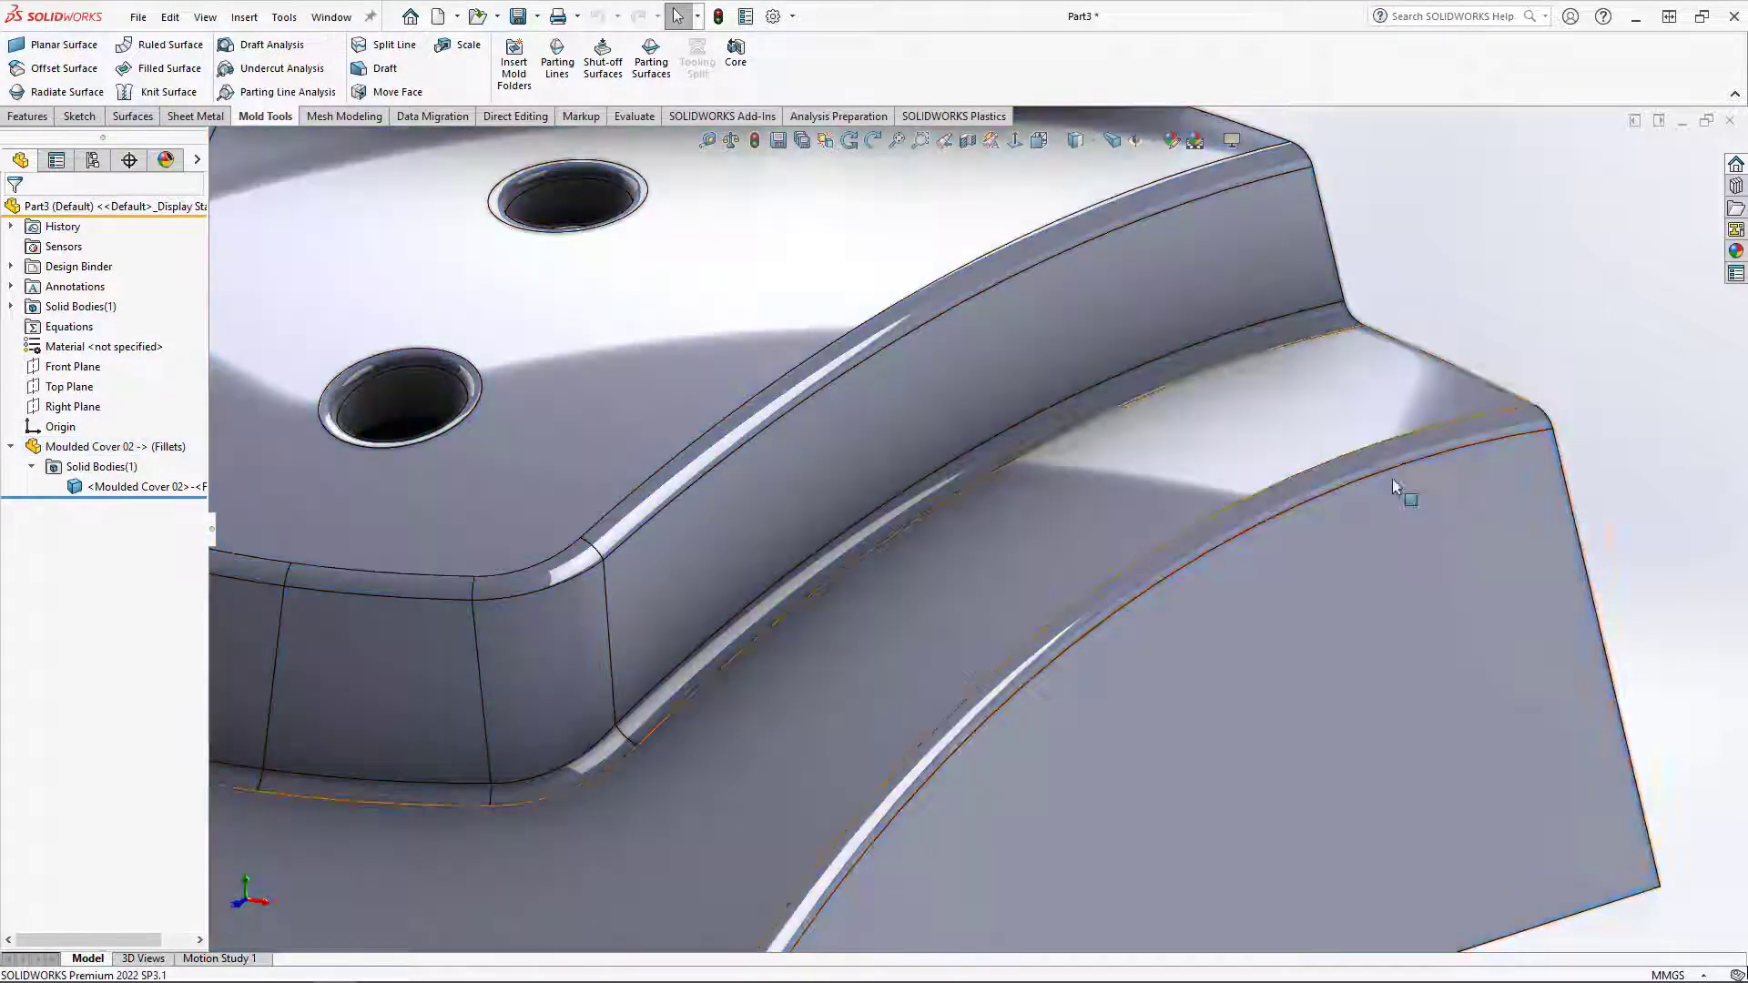
click(1326, 482)
scroll(1326, 481, up, 4)
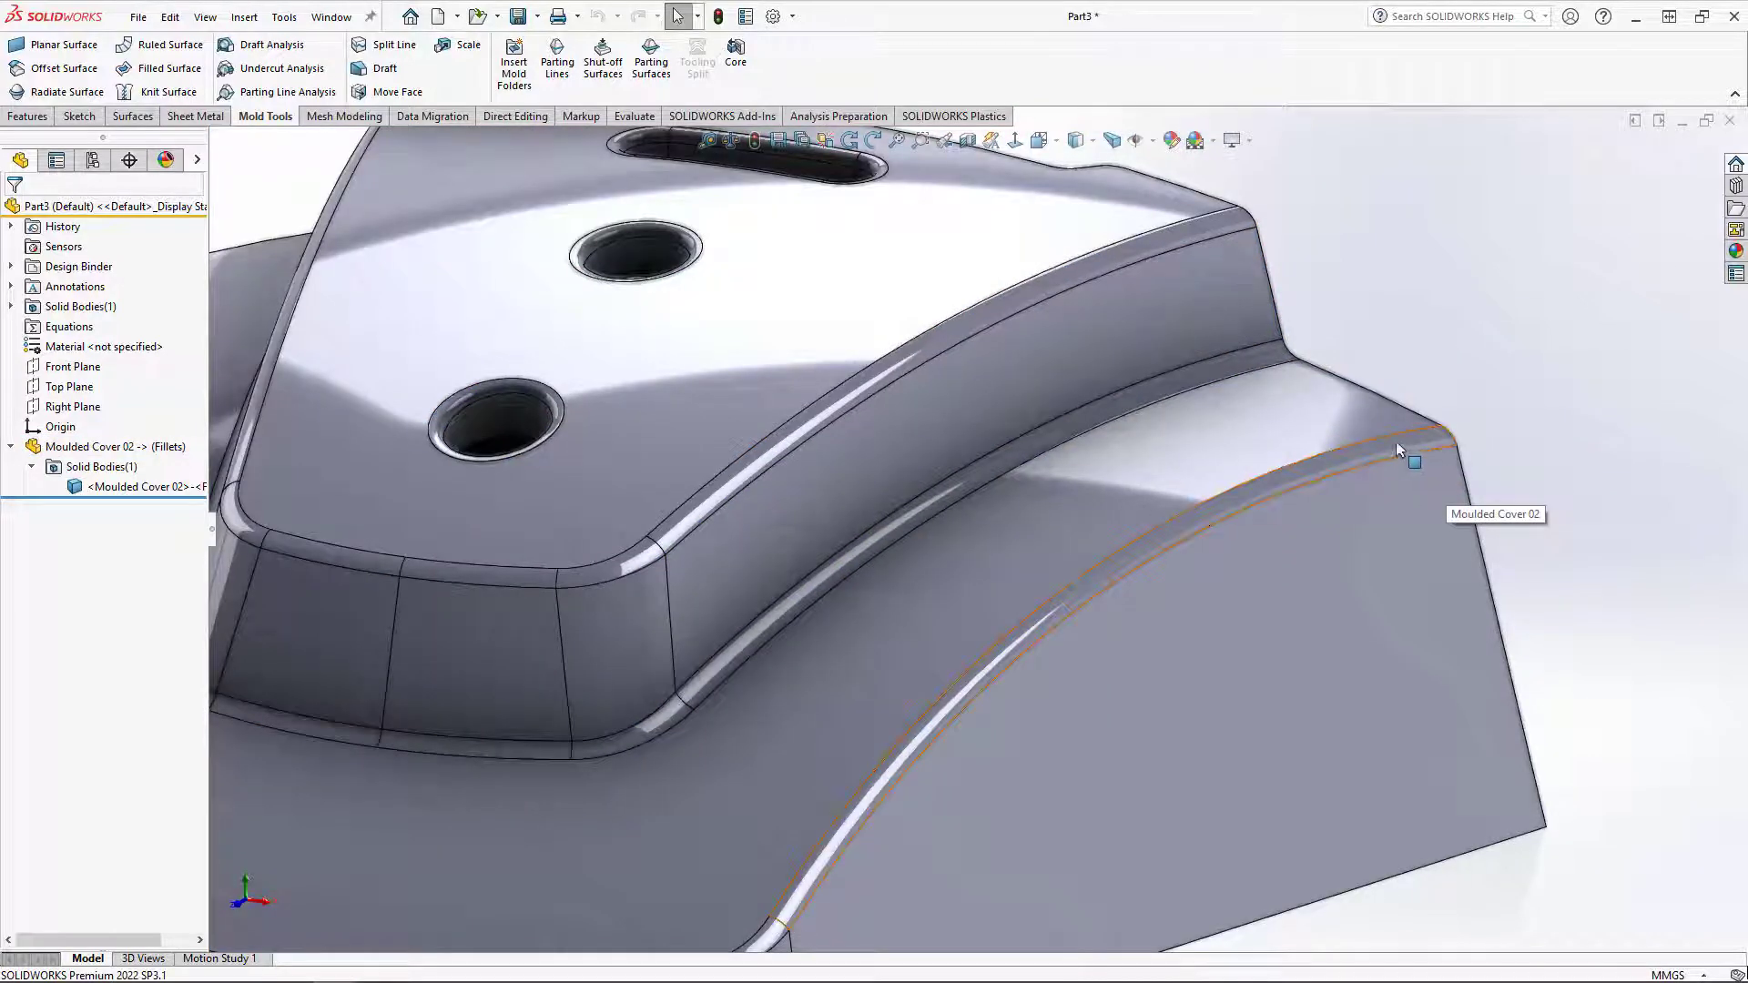
click(1399, 450)
click(1382, 347)
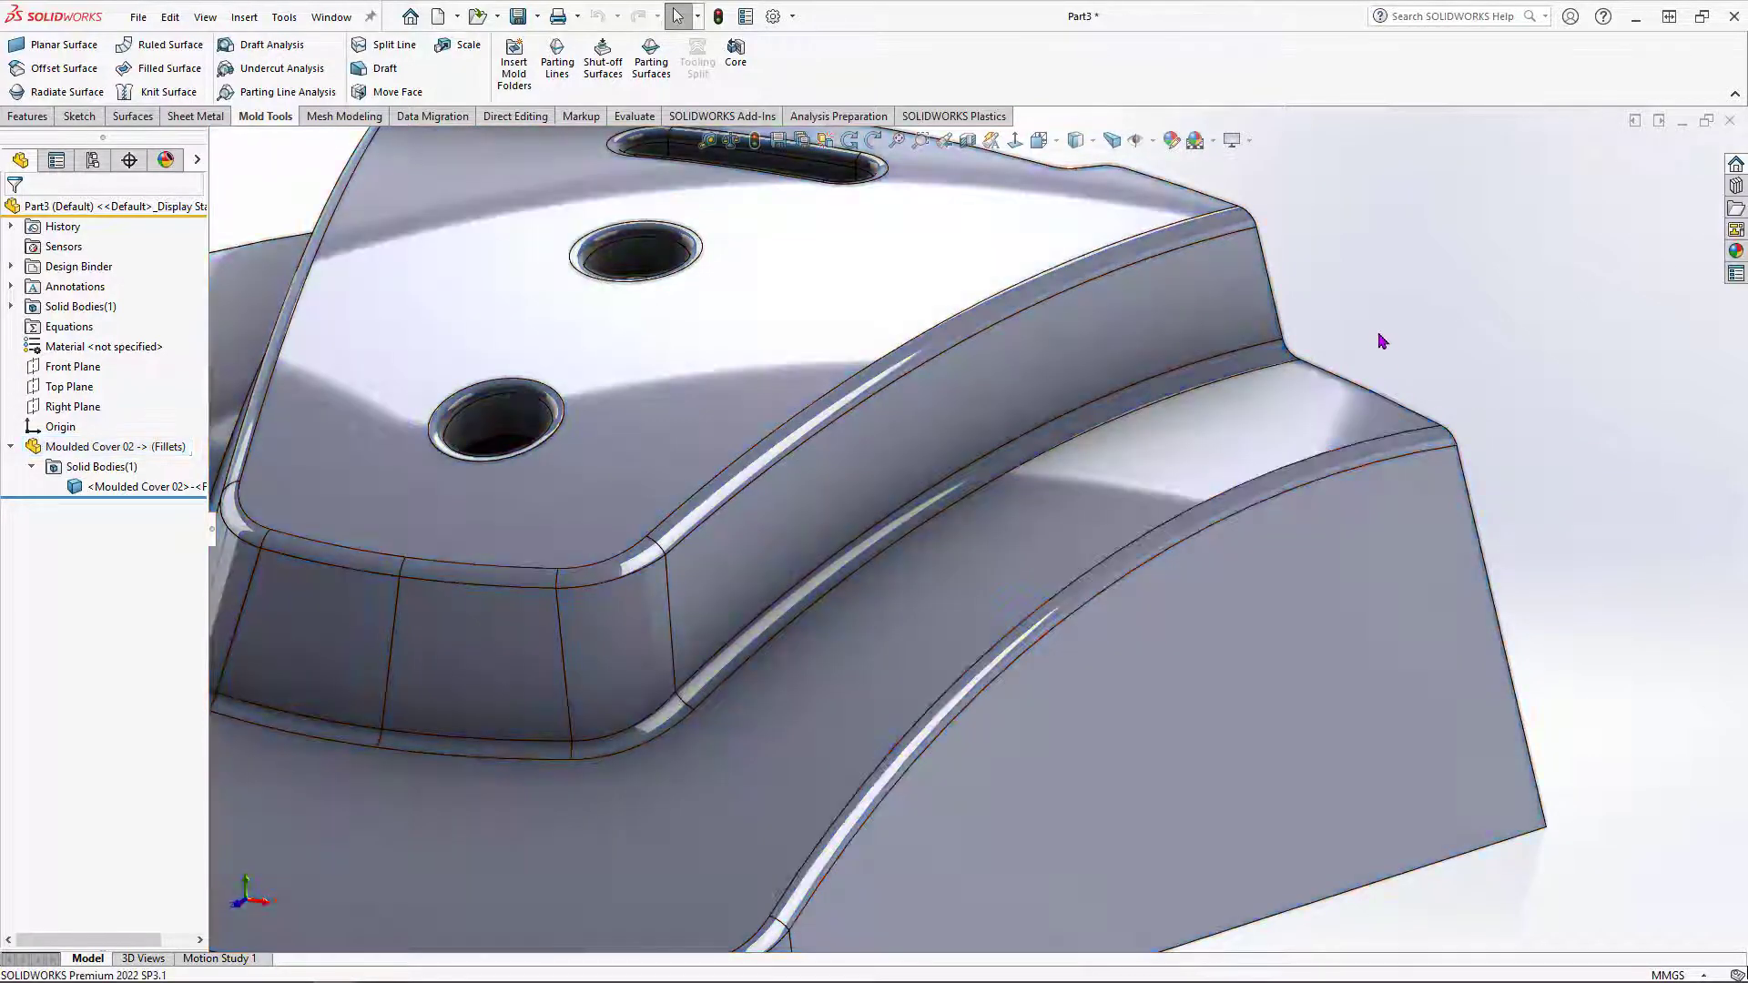
Step: In the source part Moulded Cover 02, set the Fillet2 radius to 6 mm and rebuild the model
click(337, 18)
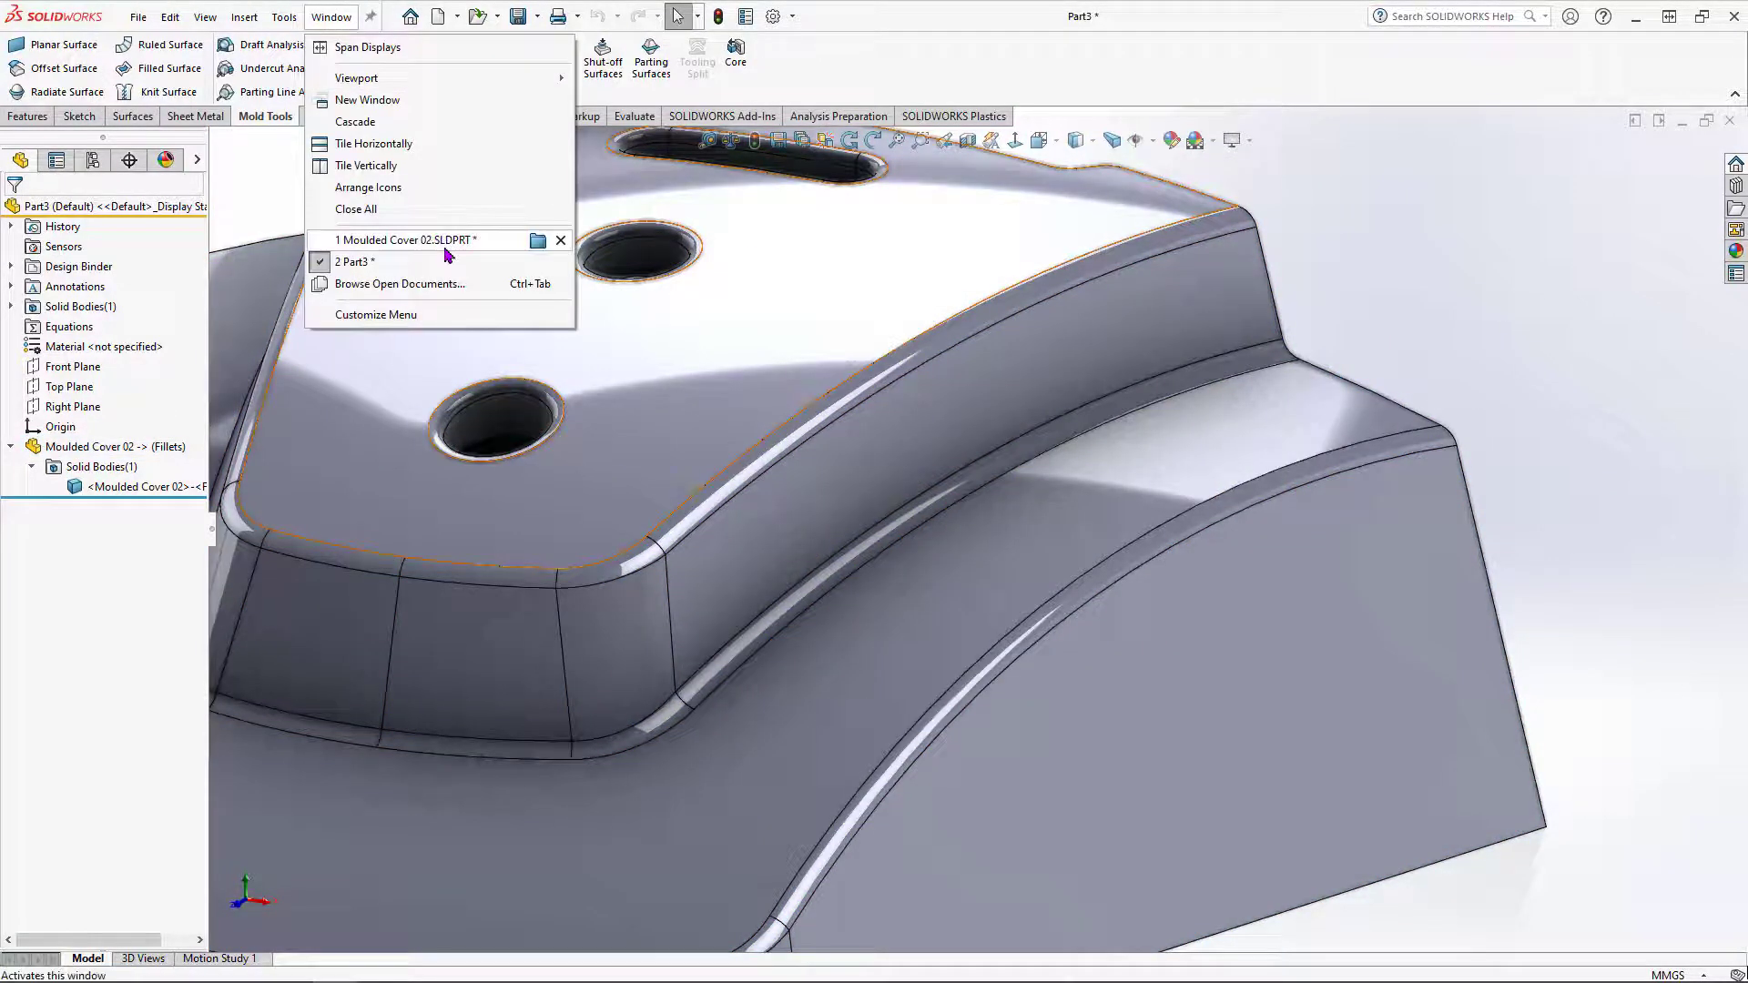
click(430, 235)
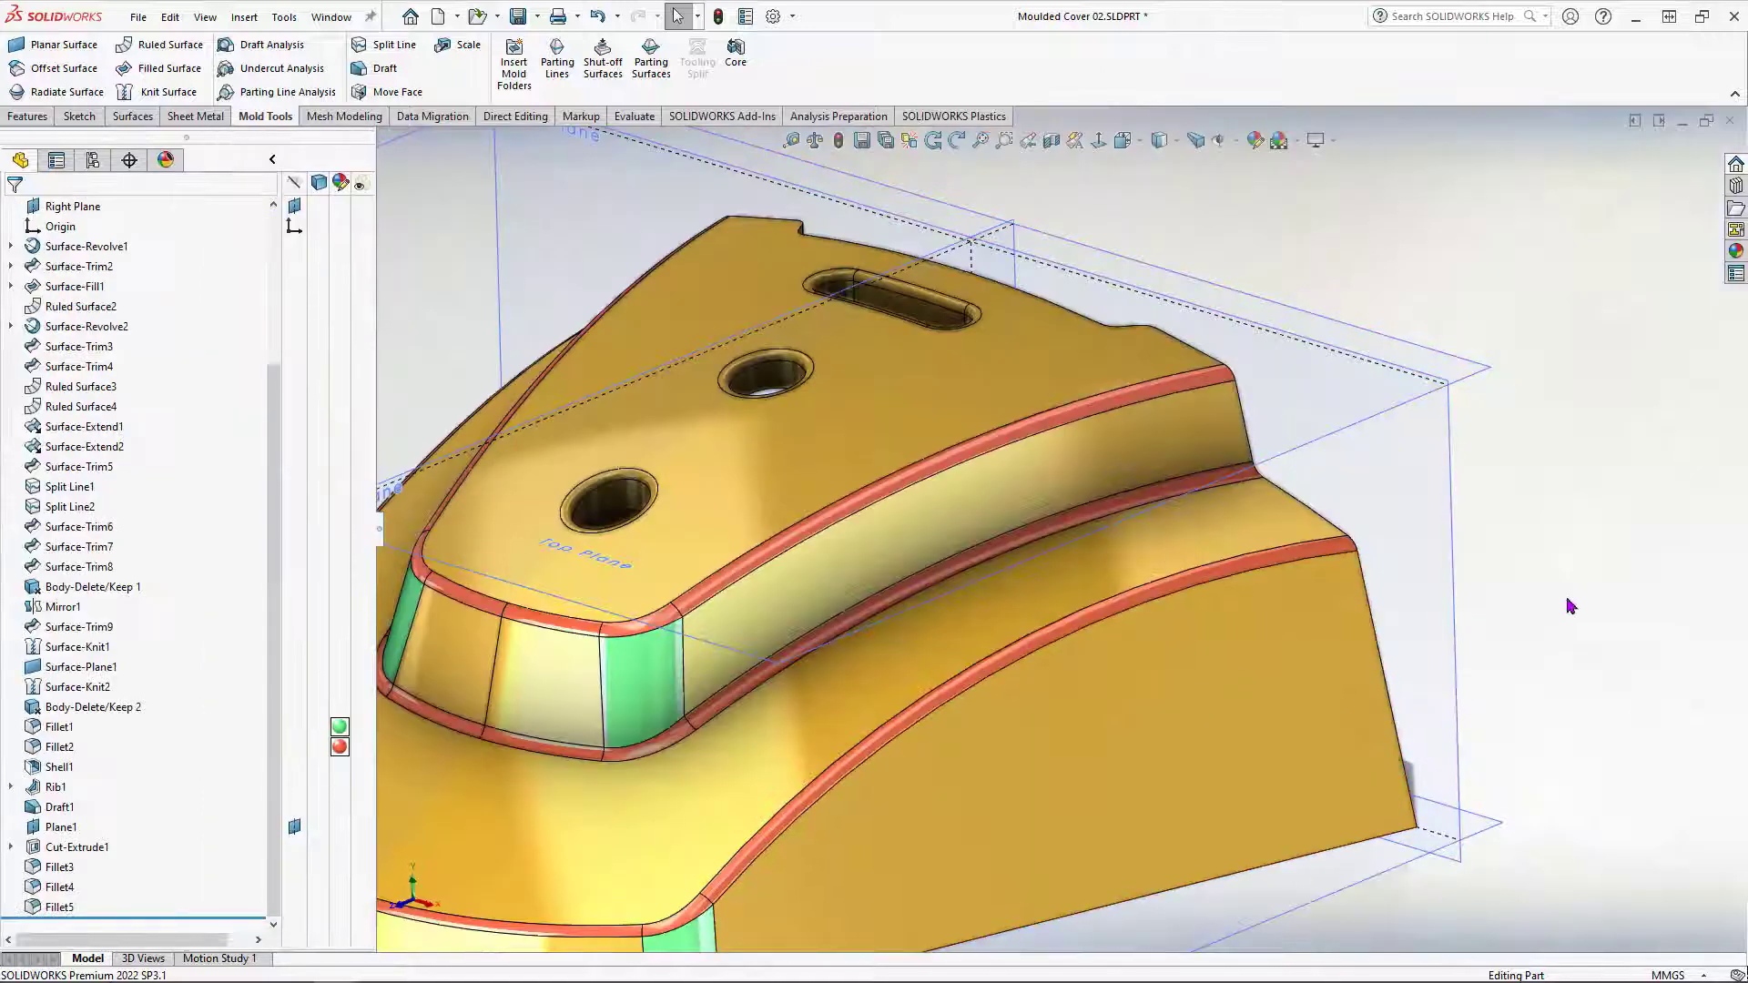
click(1253, 562)
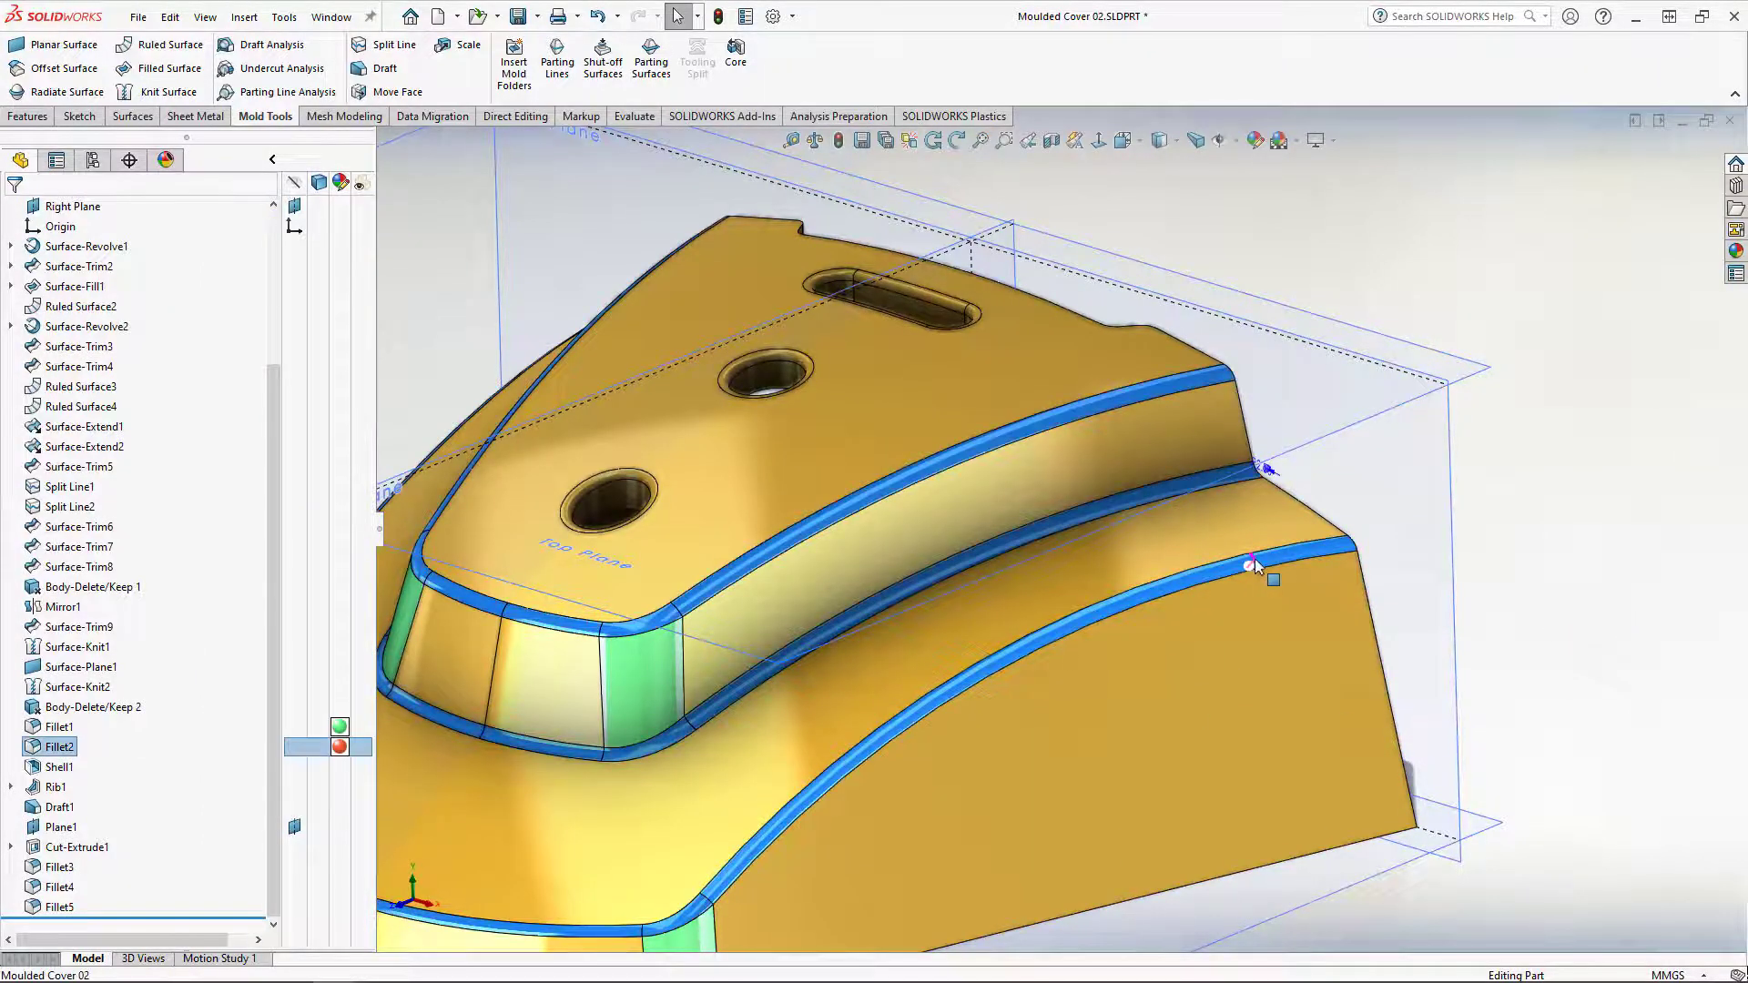
scroll(1254, 559, down, 3)
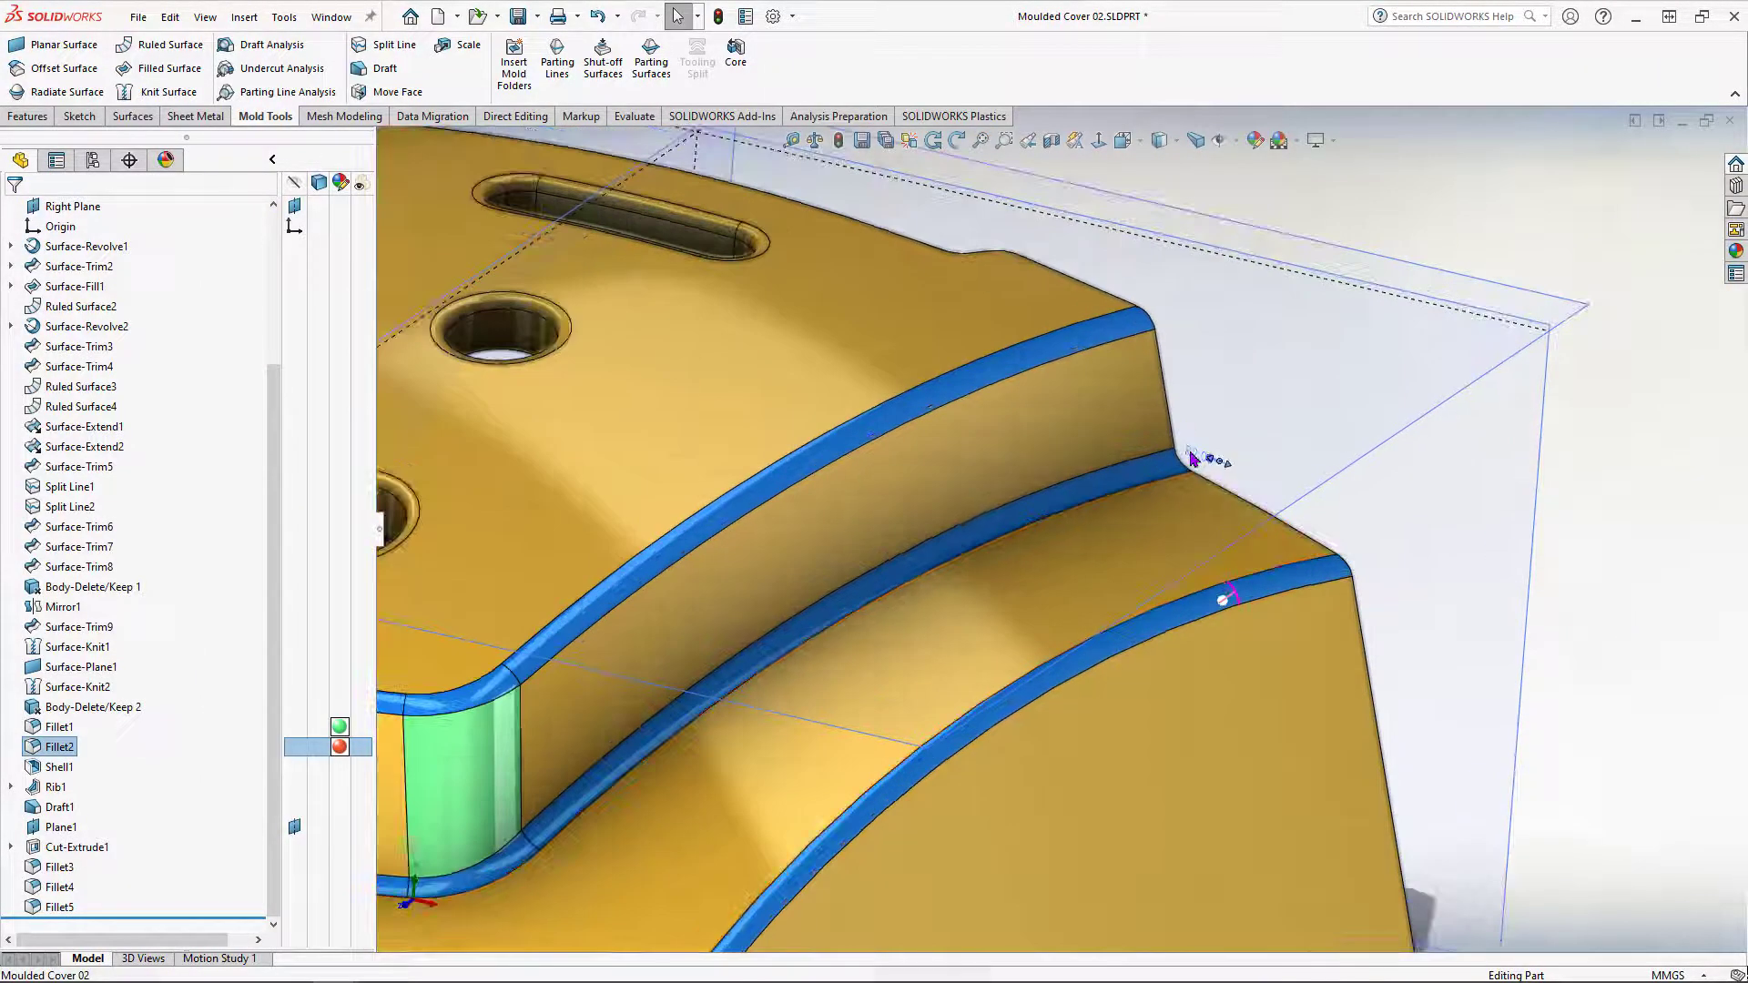
double_click(1203, 457)
text(6)
key(Return)
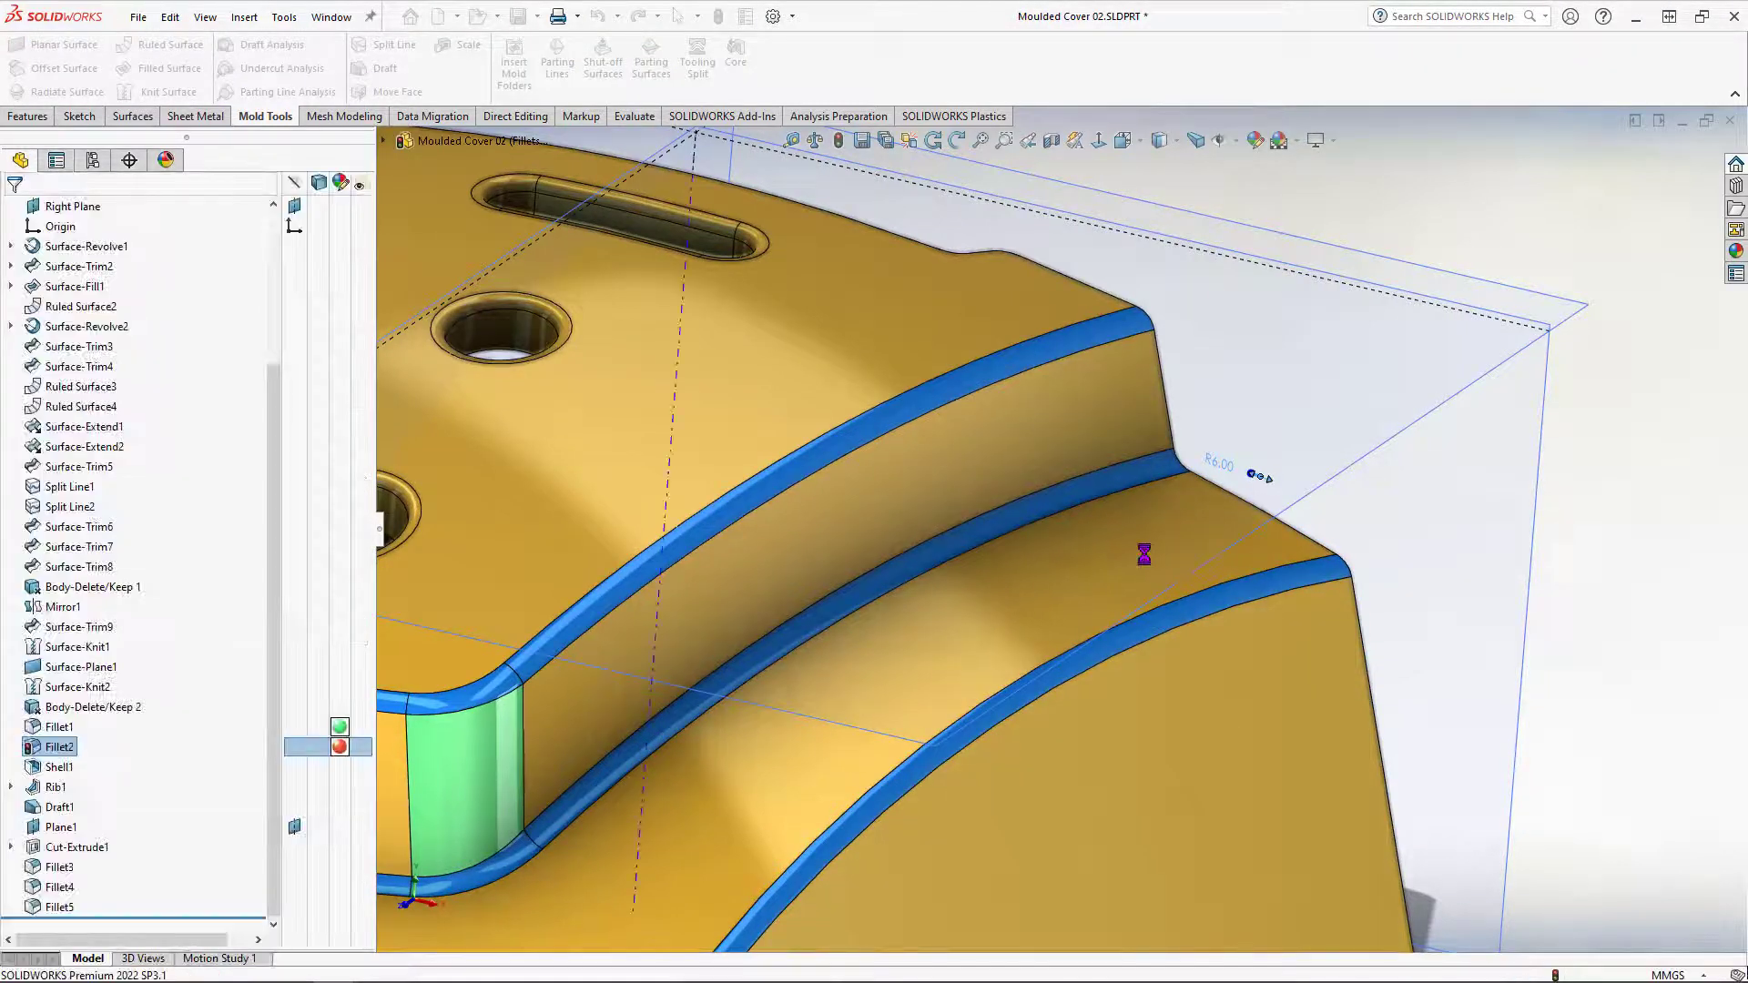
scroll(1149, 565, up, 4)
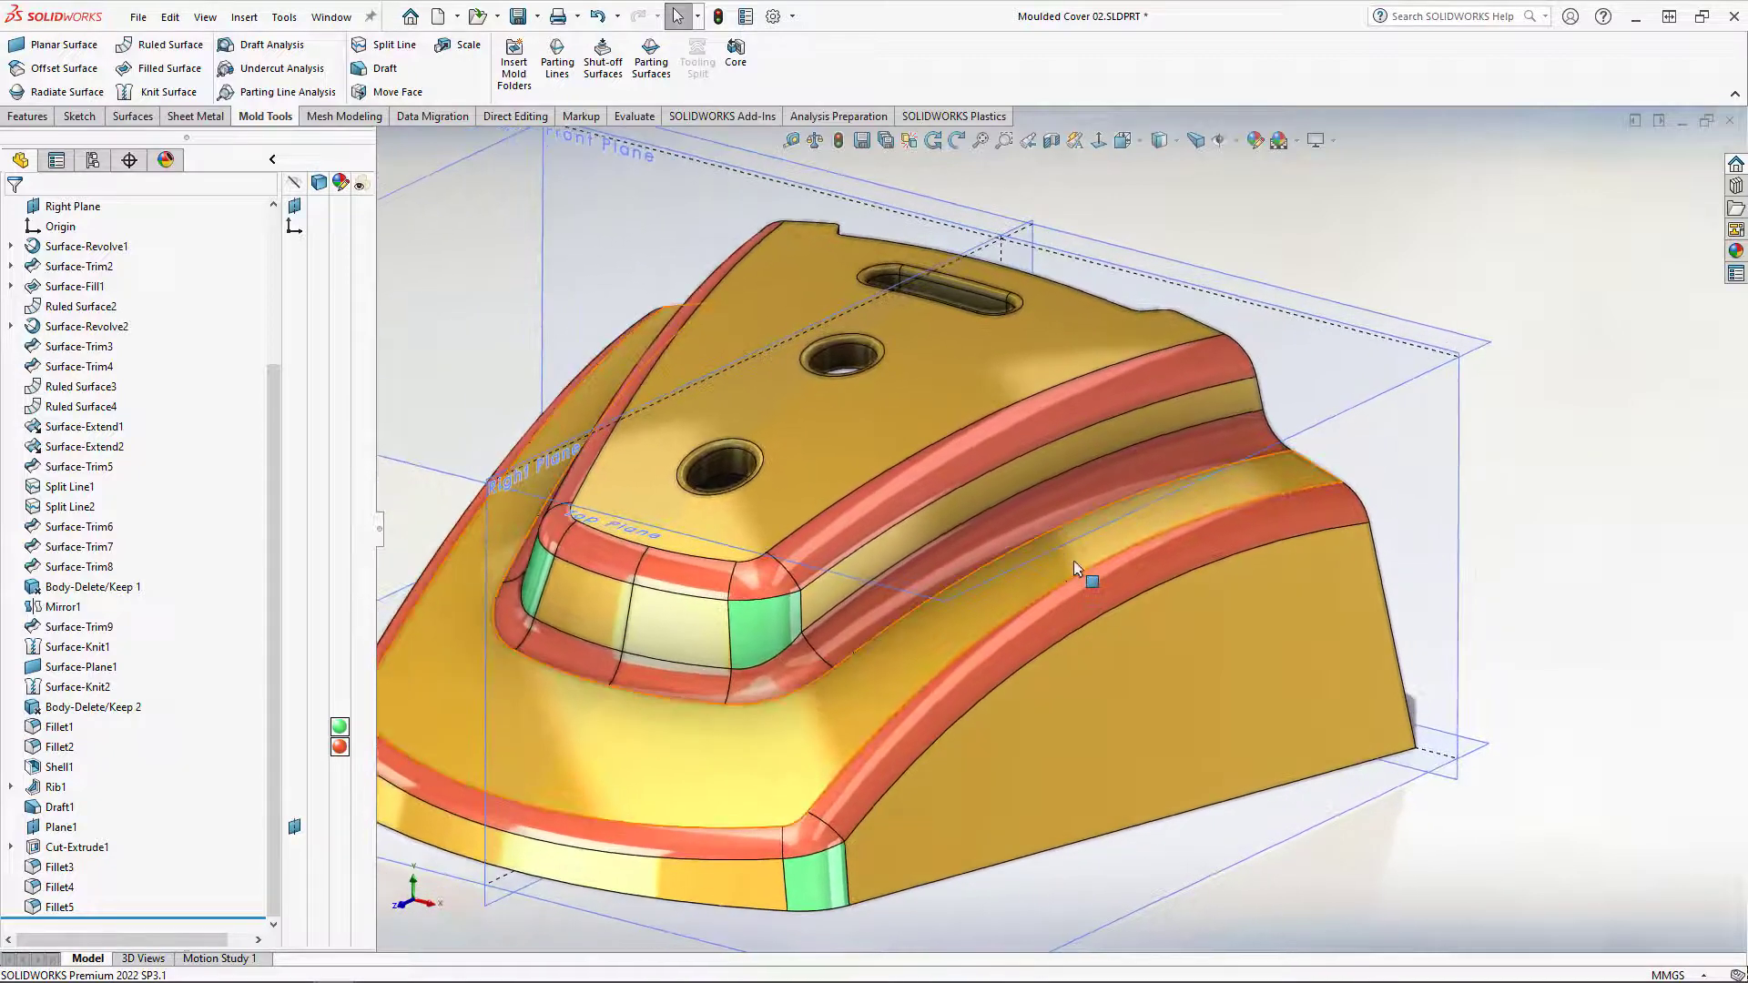
Step: Return to the new part and check the inserted cover's edge fillets against the revised source radius
click(331, 17)
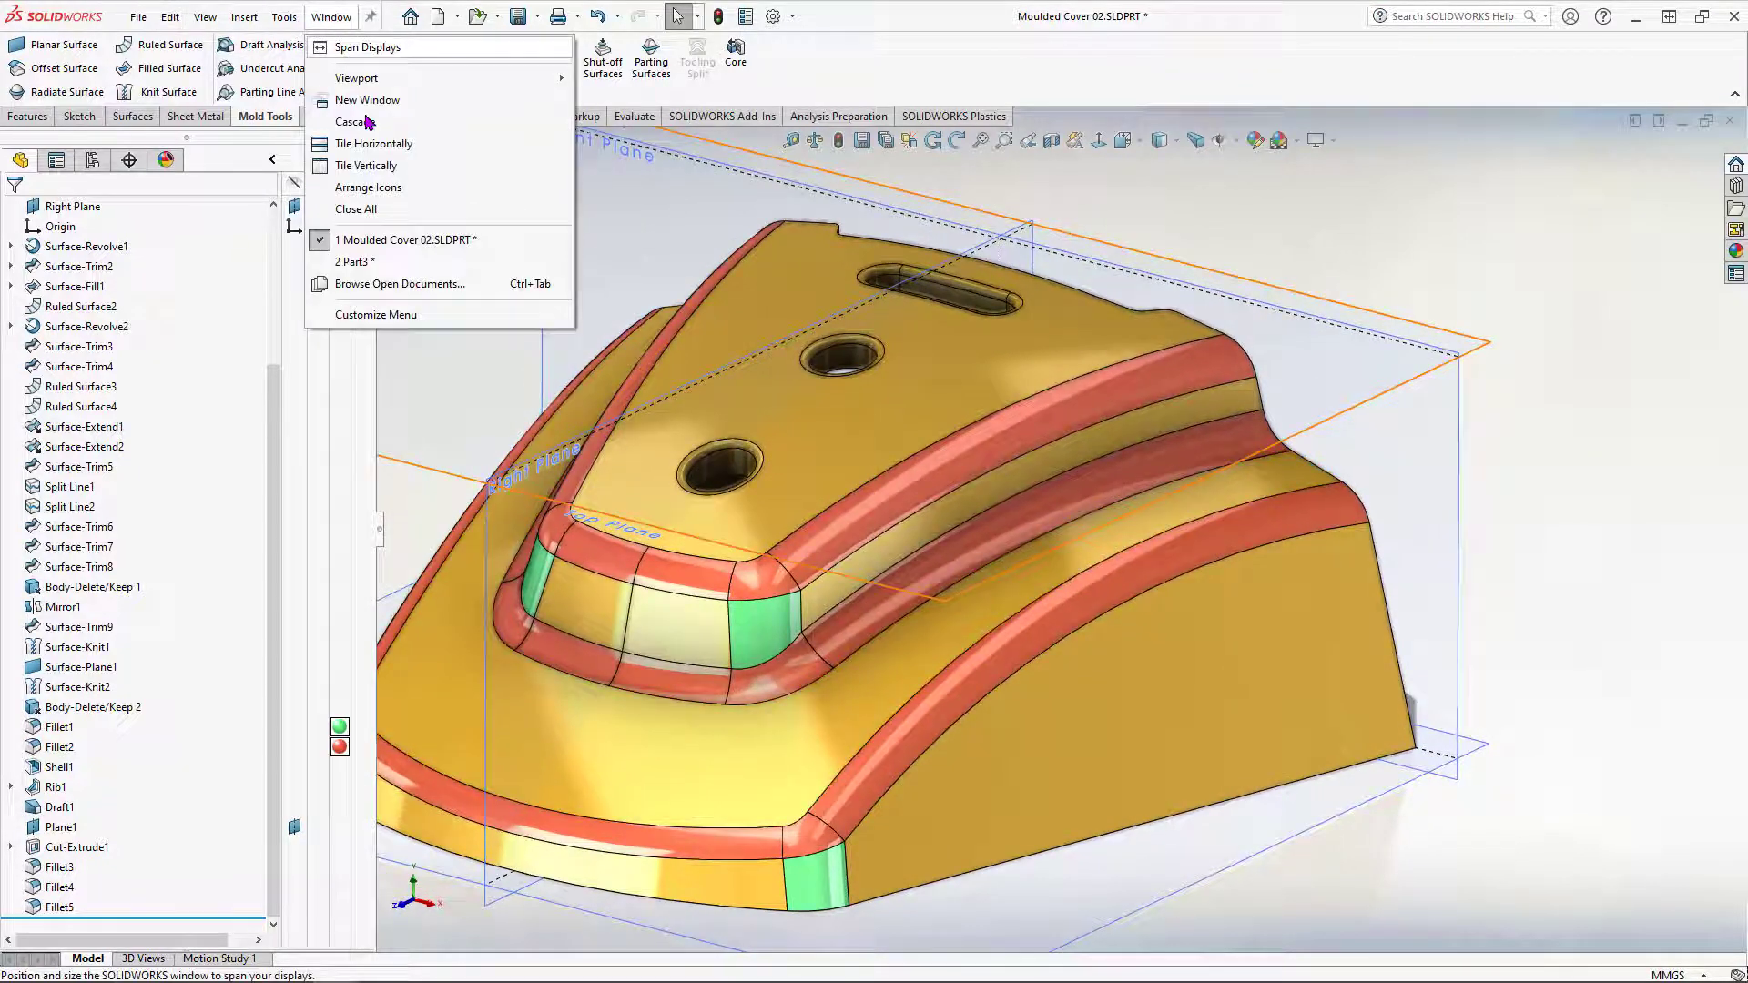
click(387, 264)
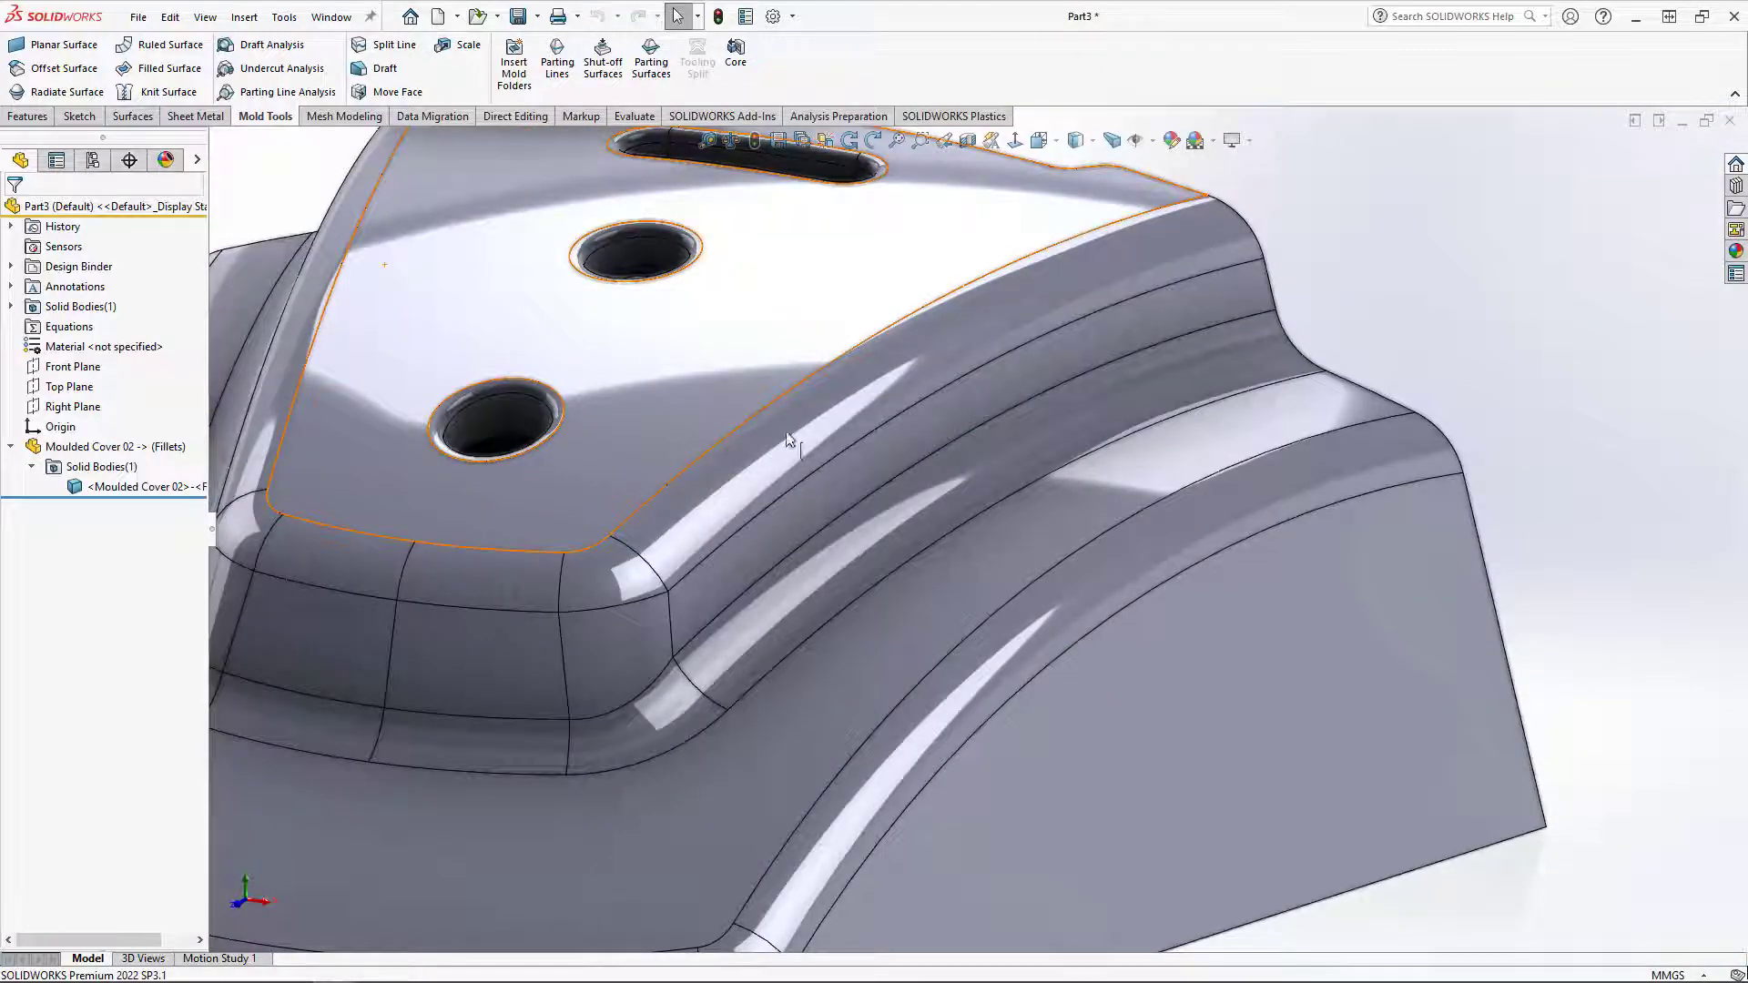
key(f)
middle_drag(930, 494, 854, 446)
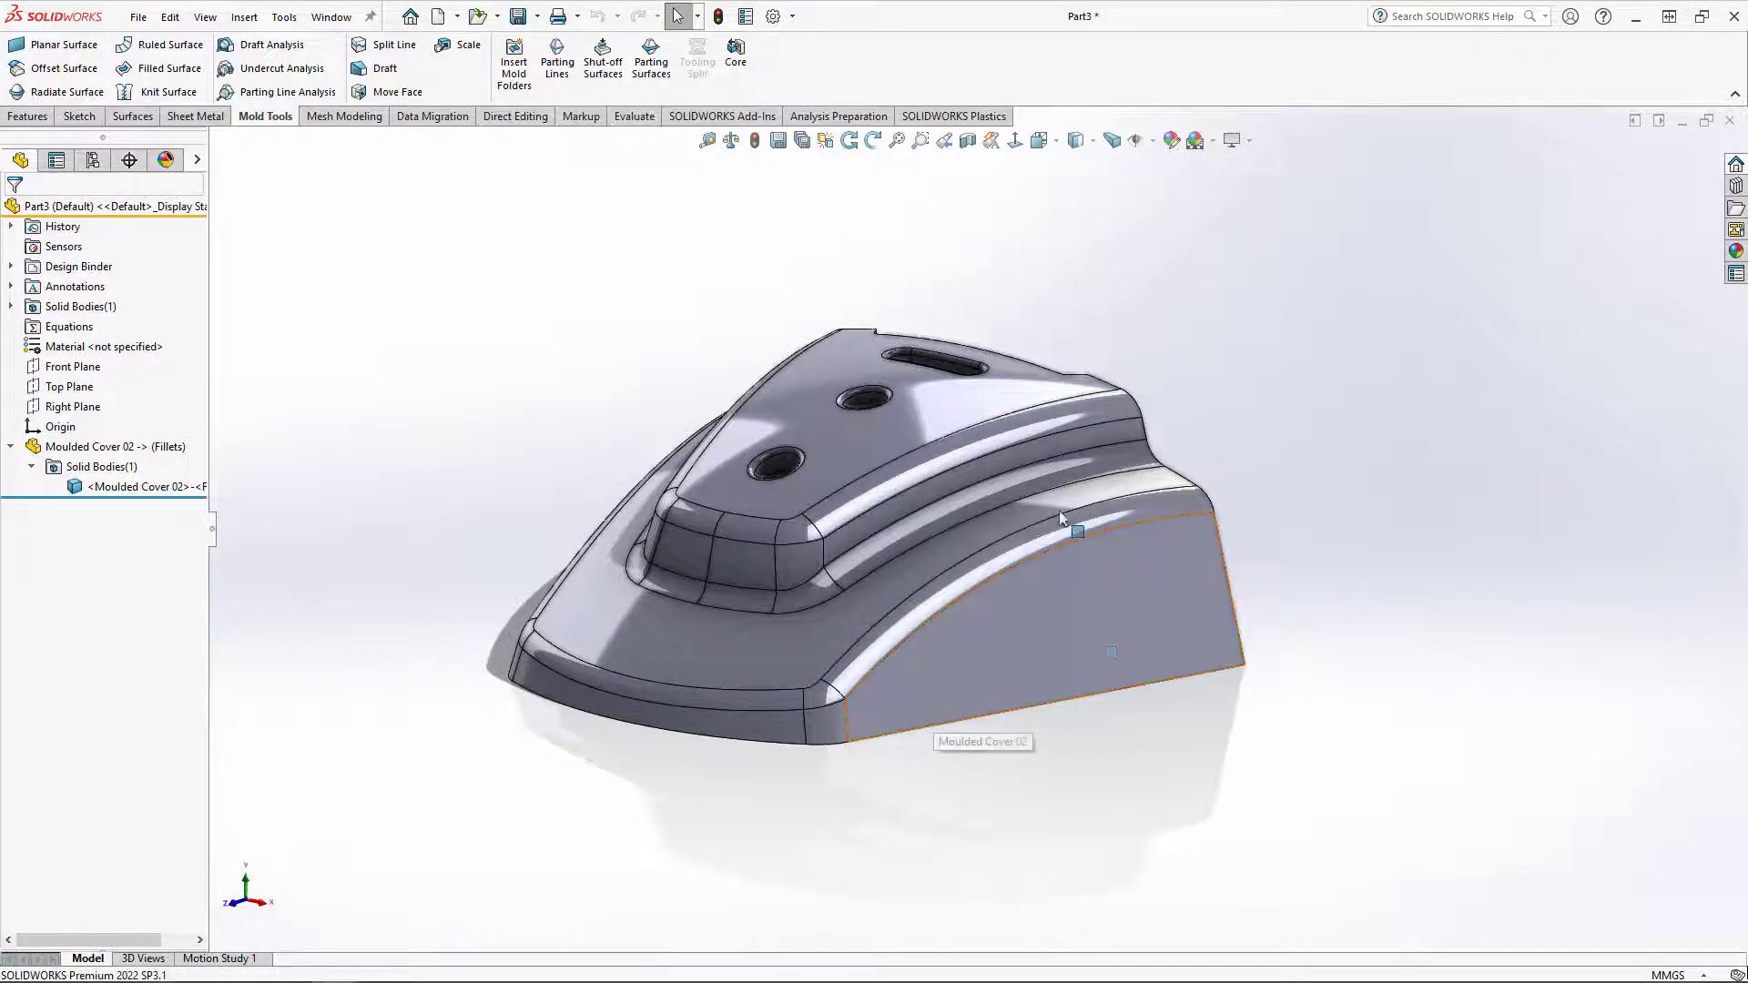
Step: Start the Scale command on the inserted cover and set a uniform scale factor of 1.02
click(455, 45)
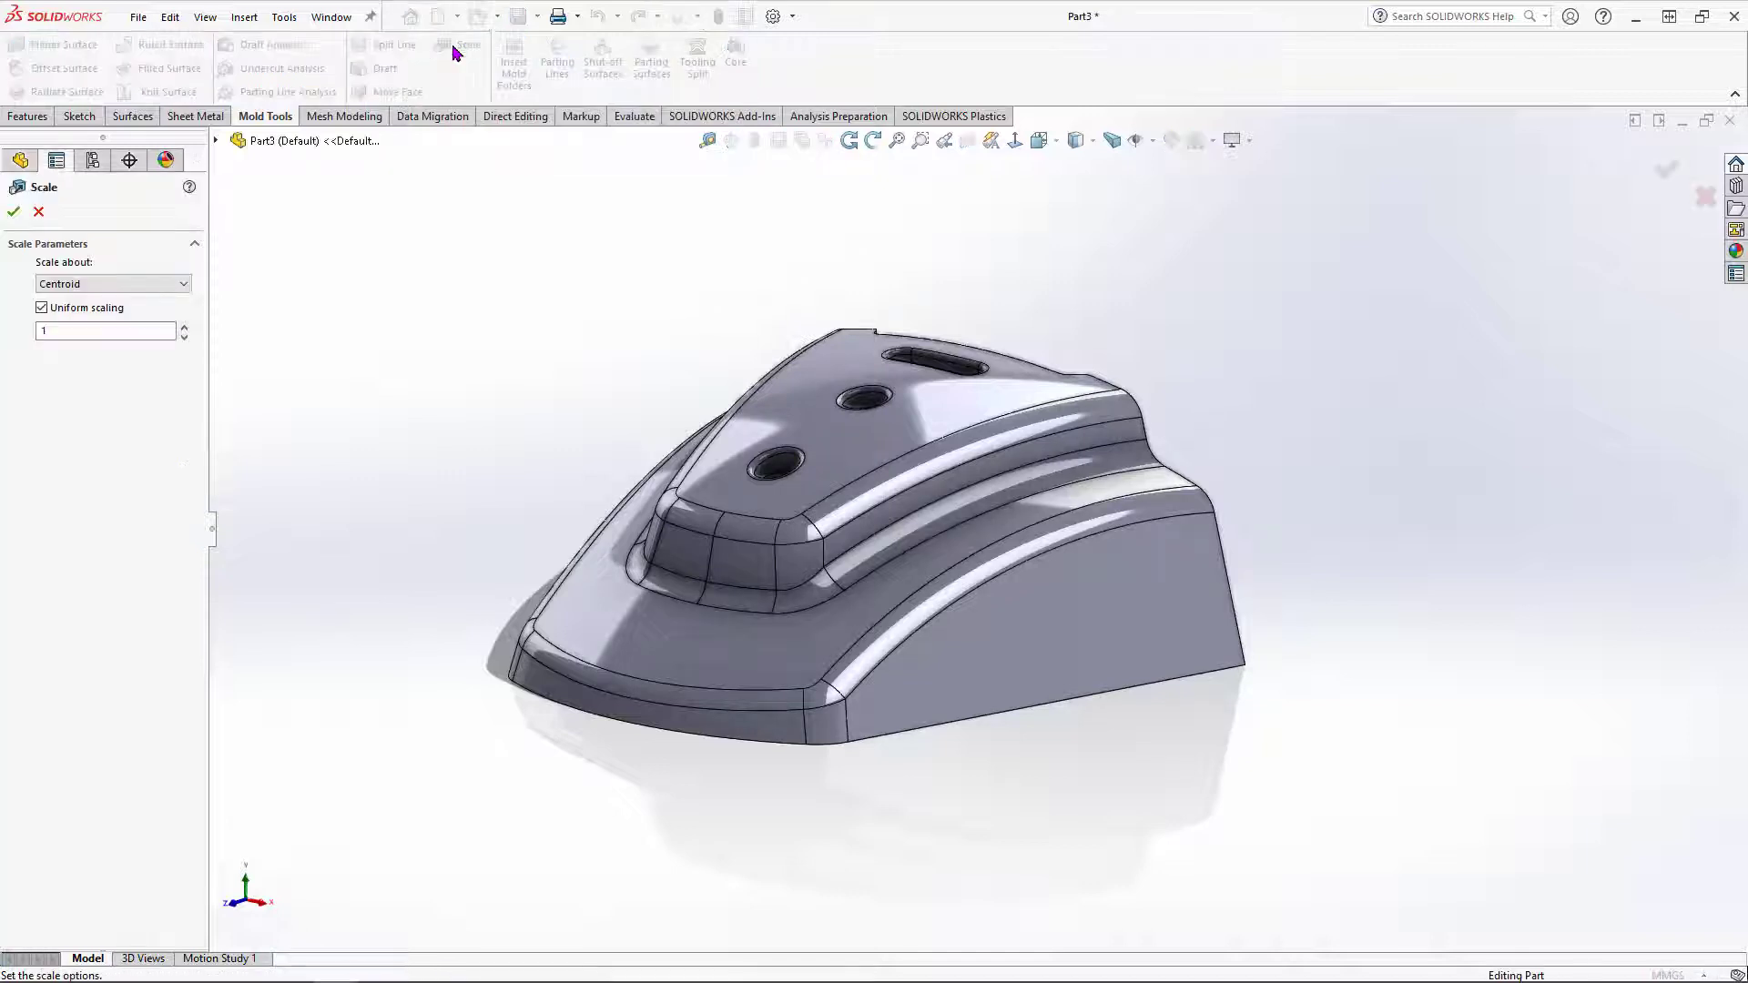
click(82, 329)
double_click(42, 330)
click(85, 330)
drag(108, 330, 8, 326)
click(102, 330)
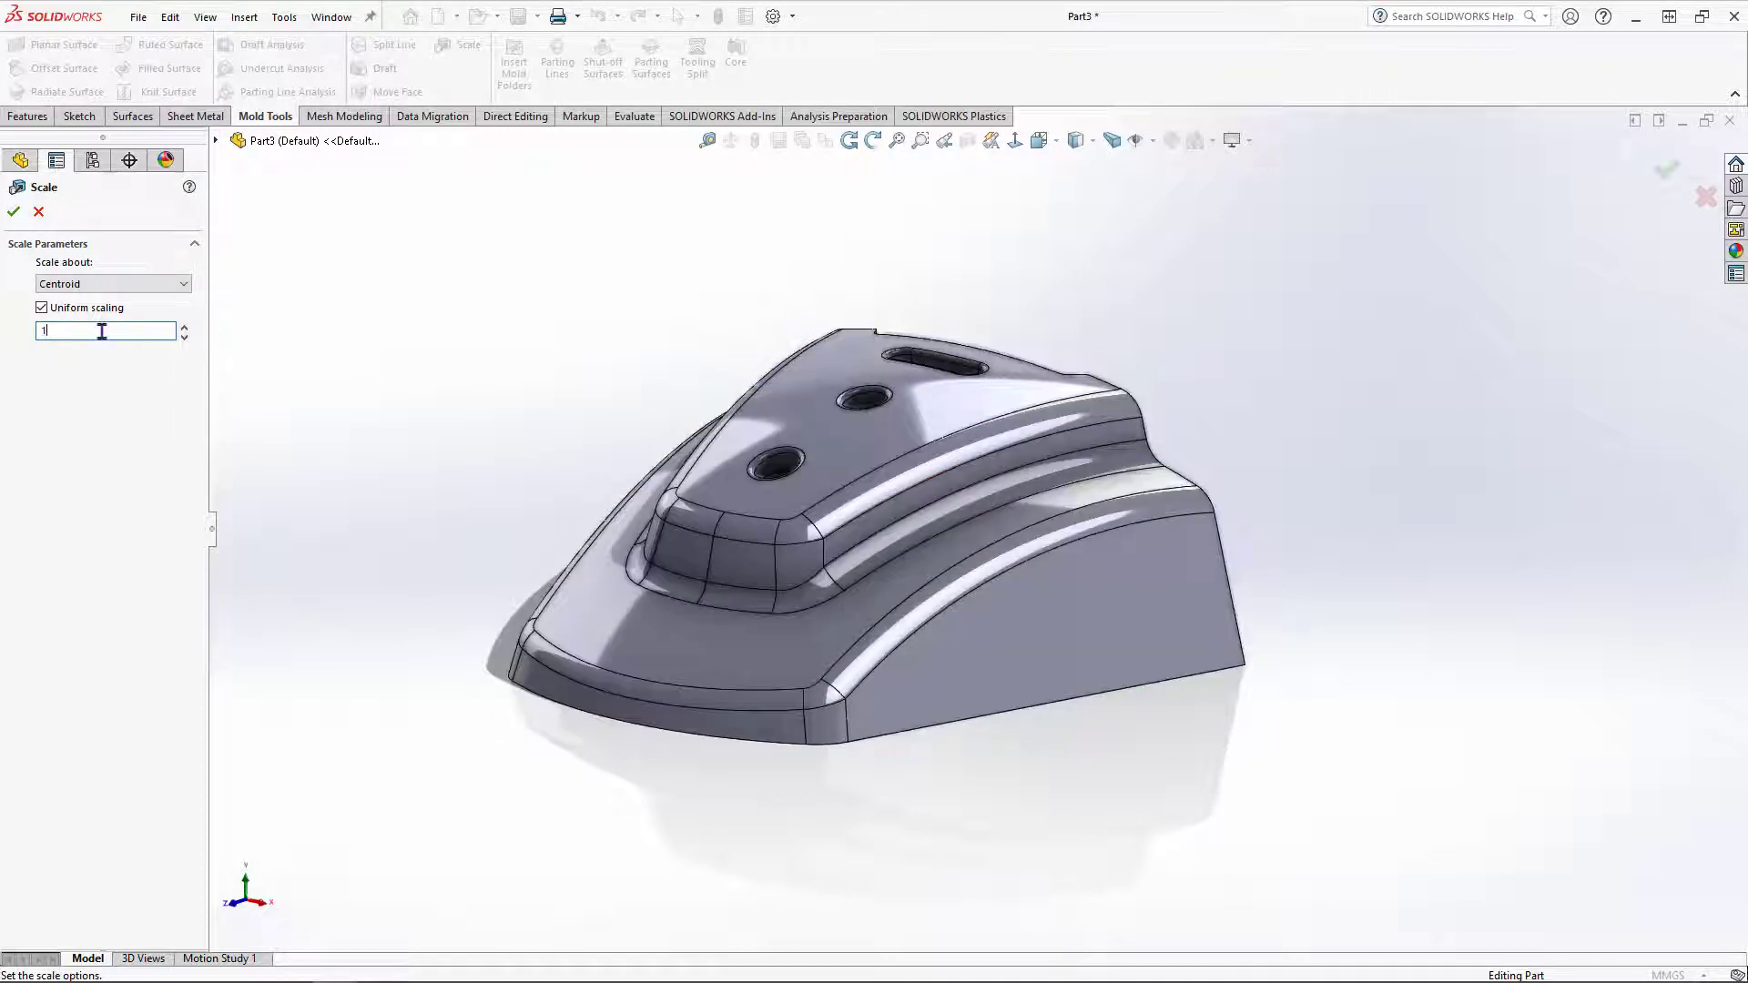
drag(121, 330, 30, 330)
drag(106, 329, 3, 346)
text(02)
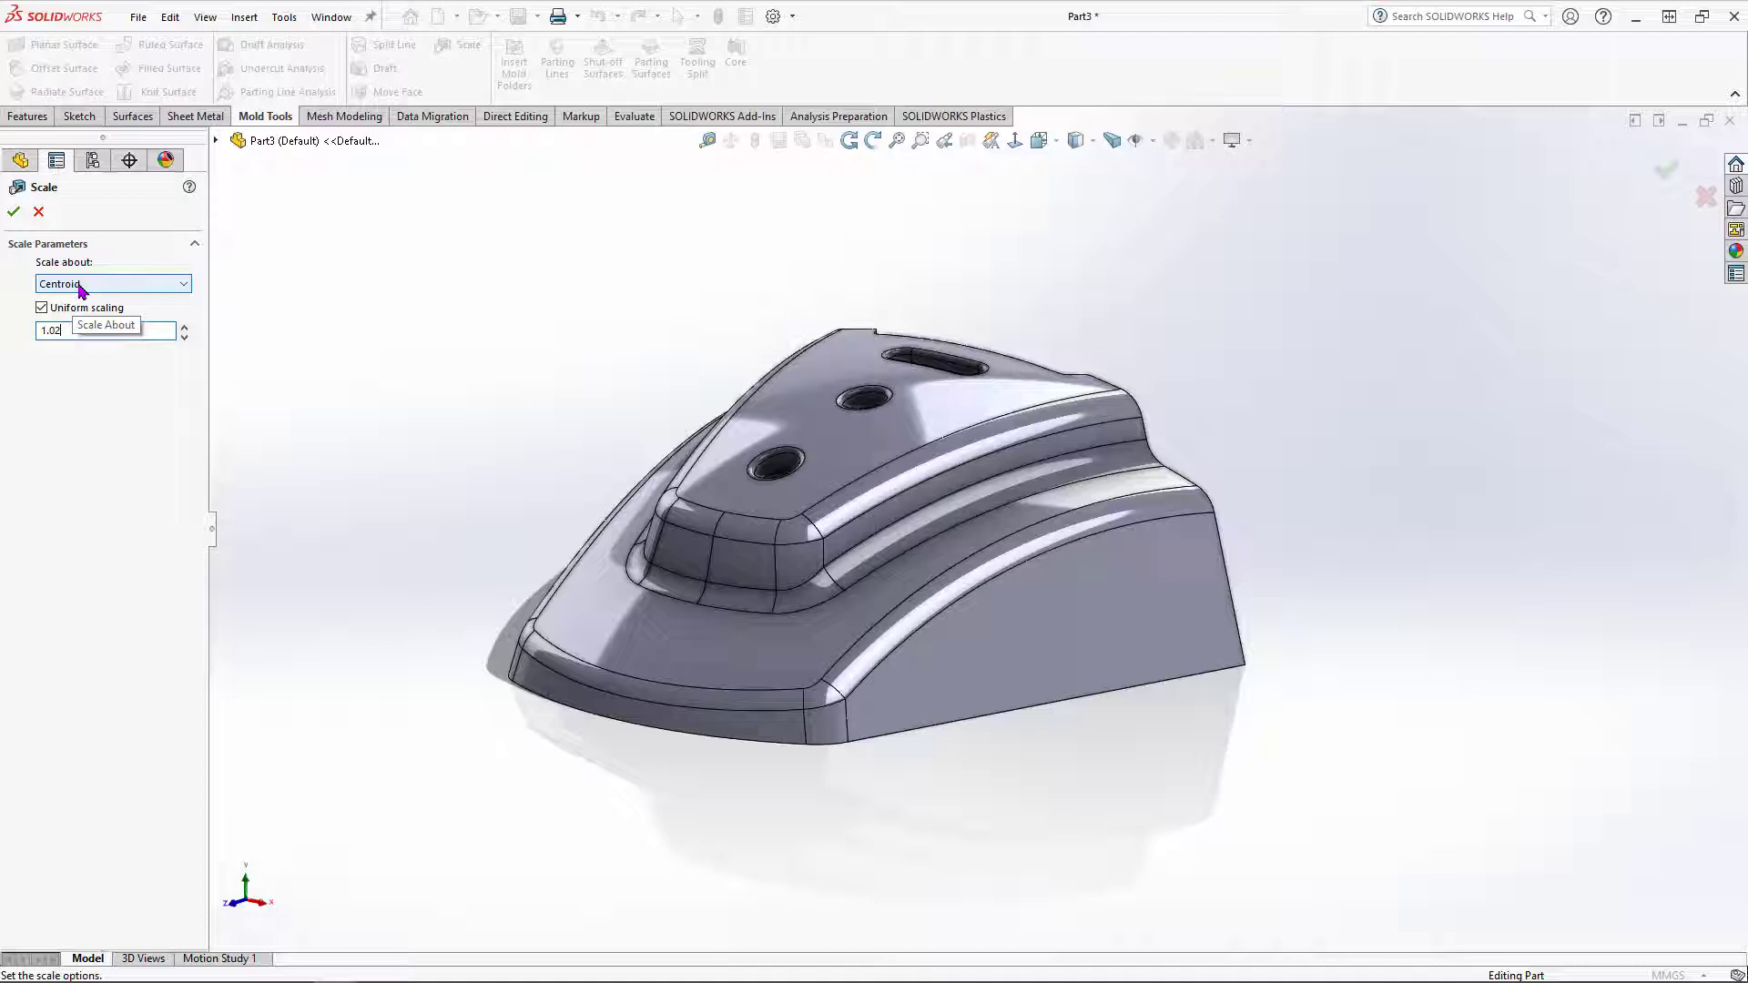
Step: Examine the available scale reference points and locate the part's origin relative to the cover
click(80, 287)
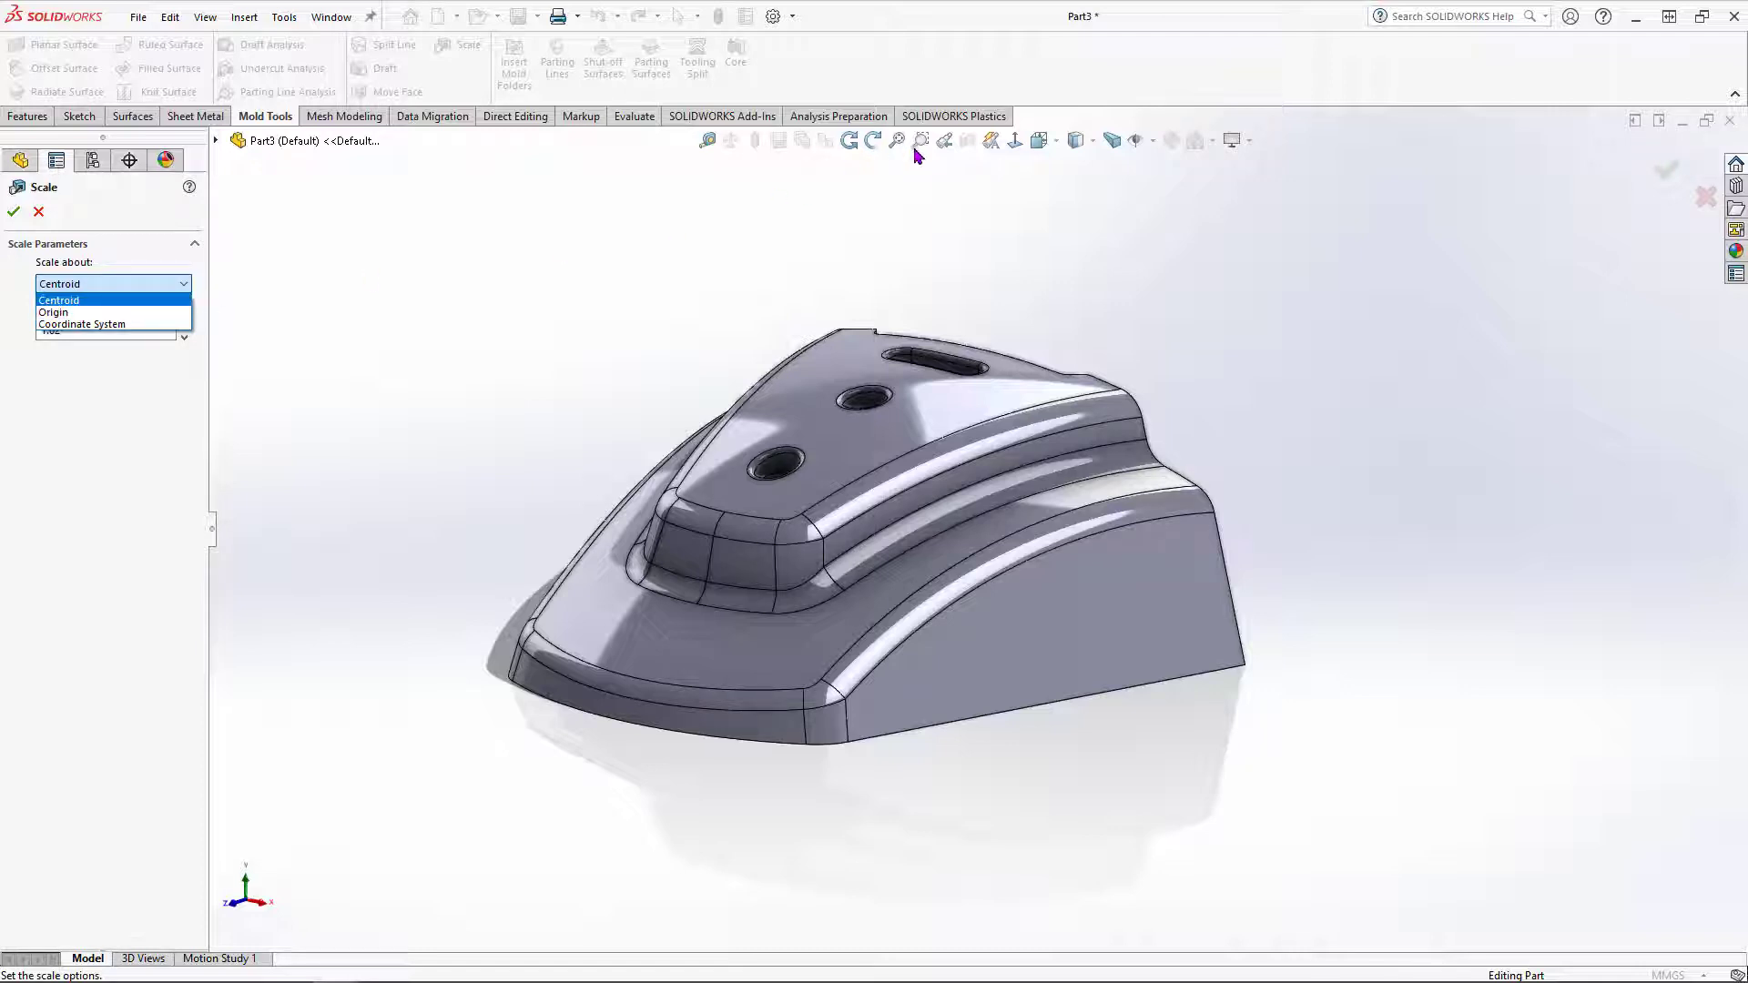
click(1152, 143)
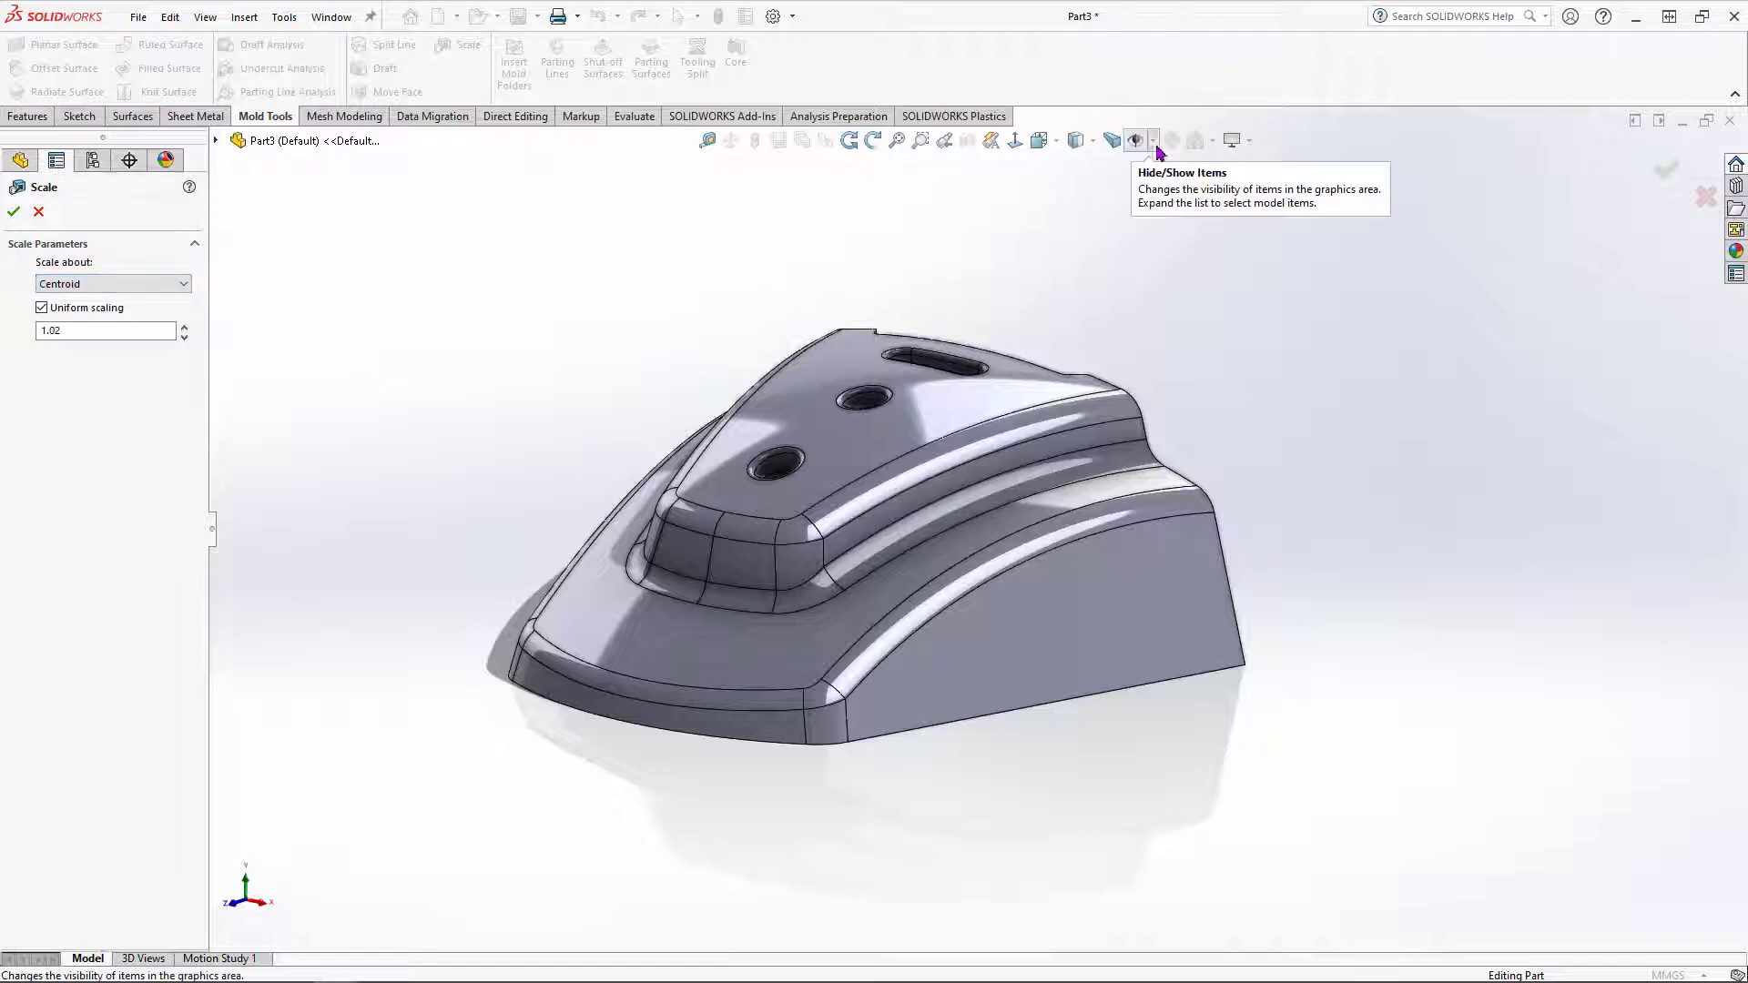
click(1154, 142)
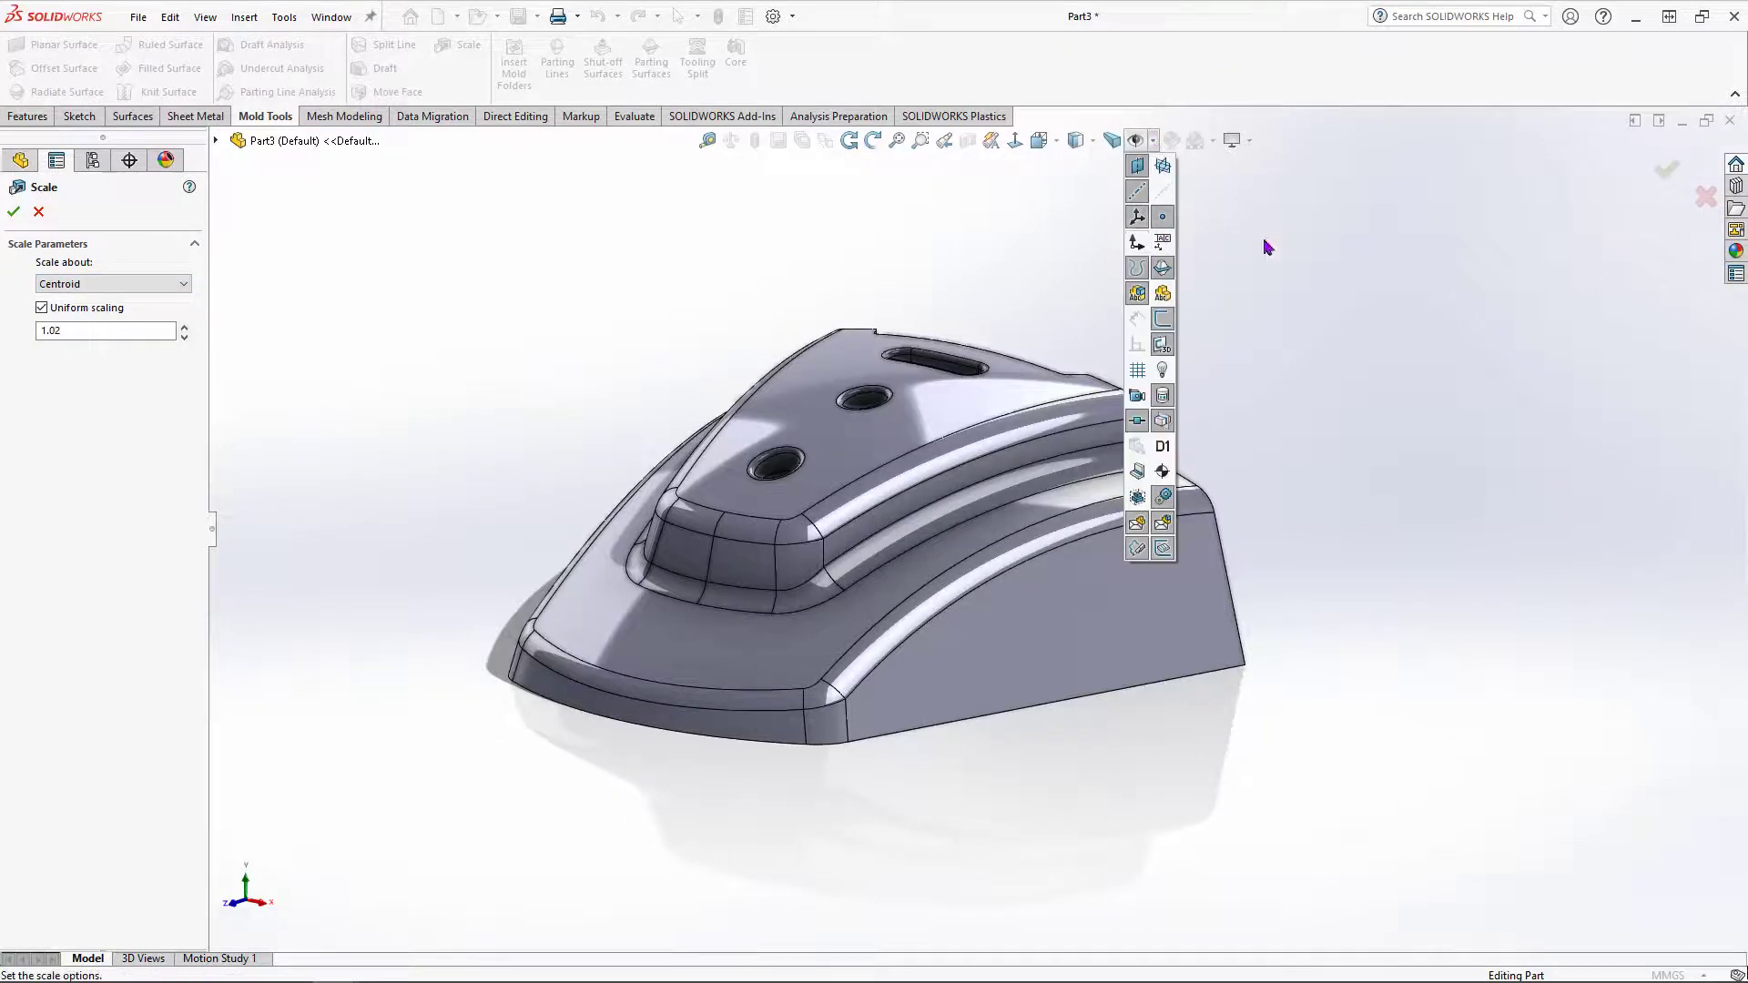
click(1153, 141)
click(216, 140)
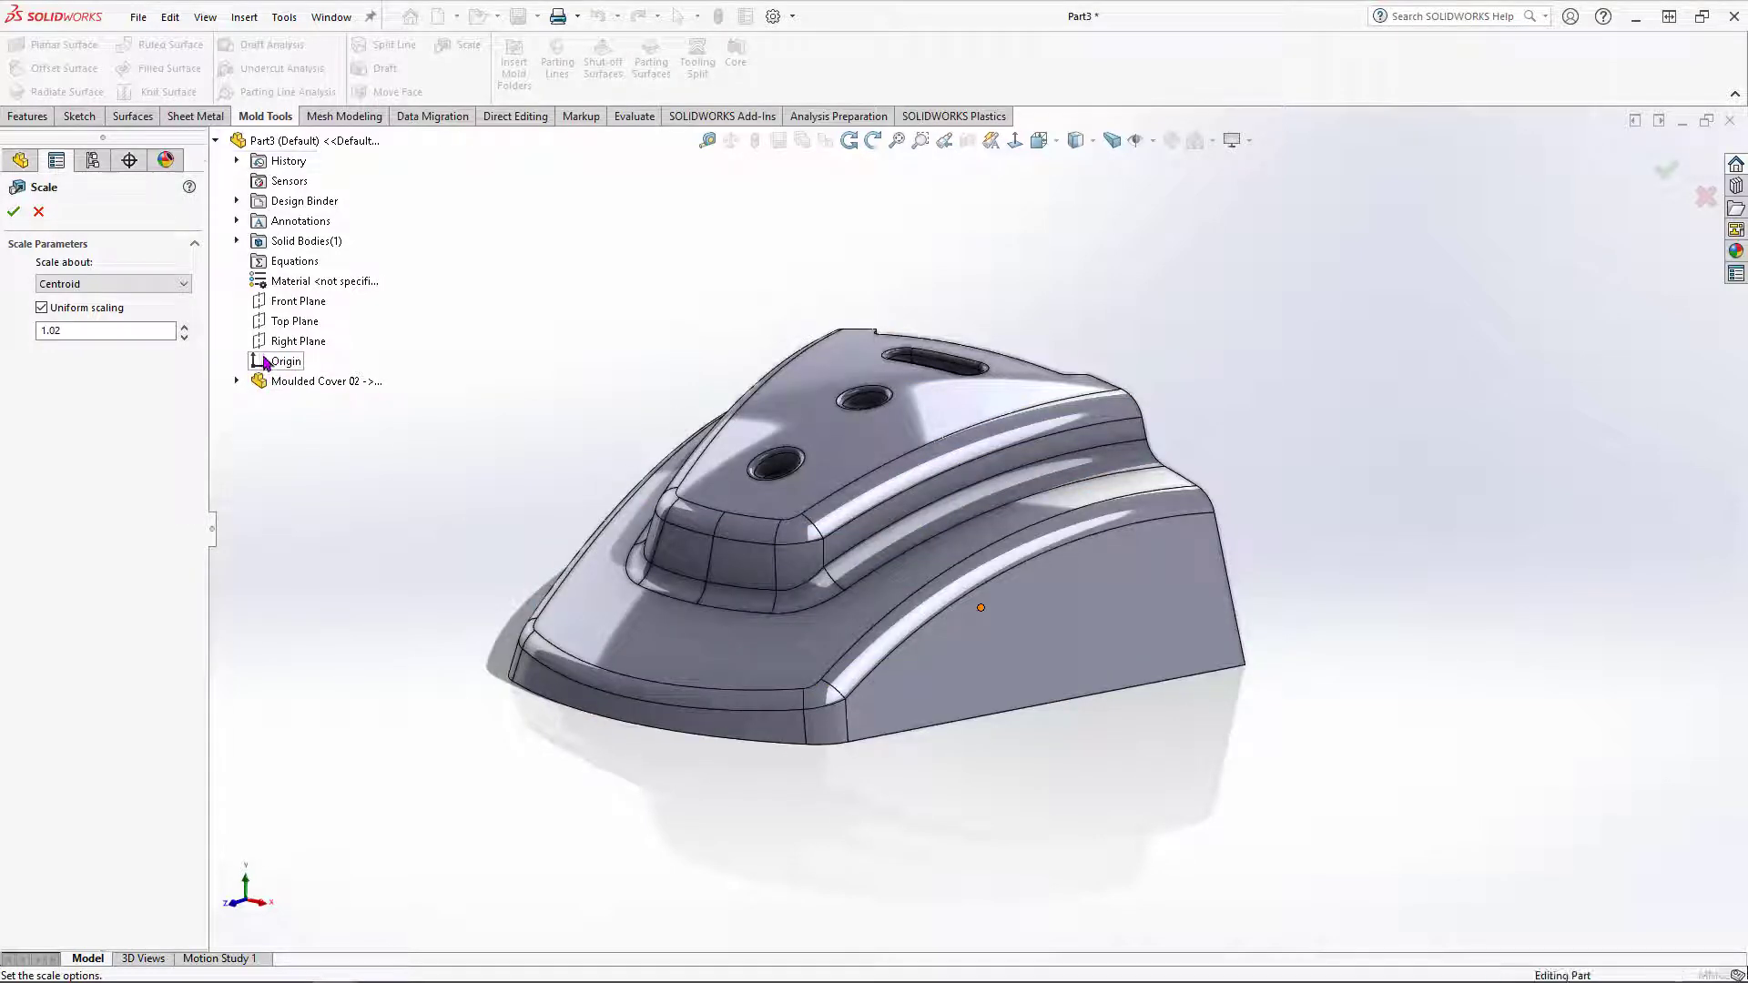
middle_drag(461, 527, 310, 495)
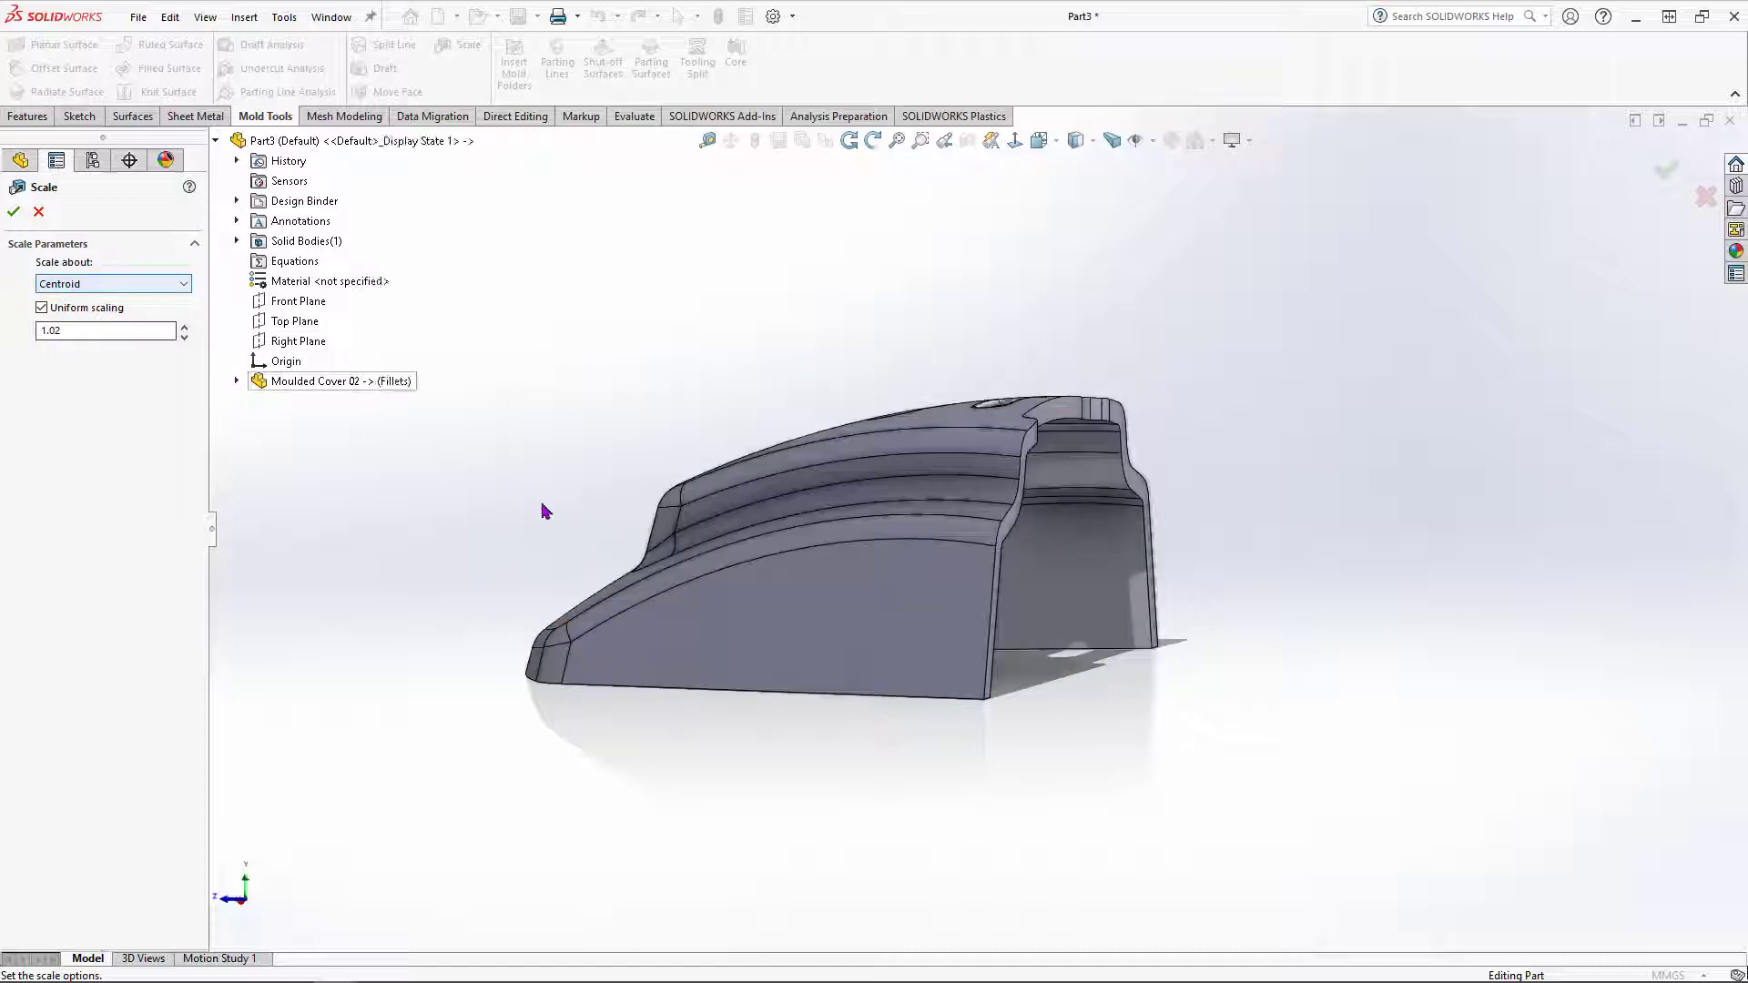
middle_drag(542, 510, 579, 525)
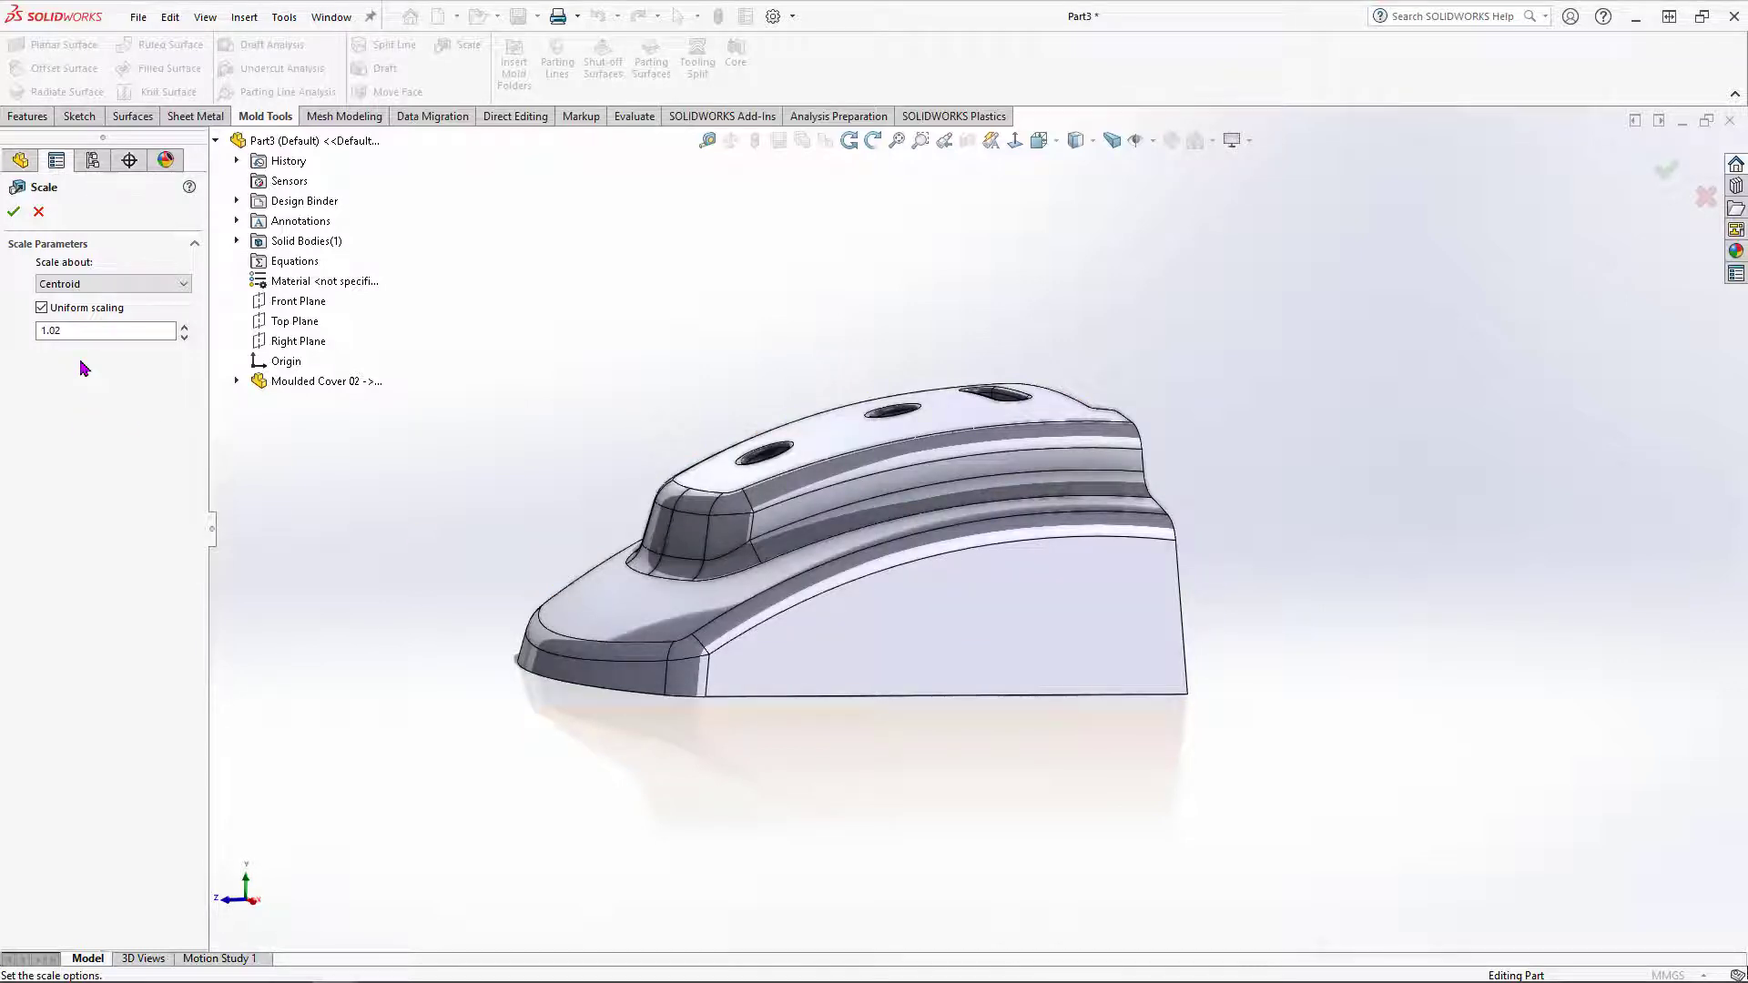
Step: Set the cover to scale about the Origin and apply the scaling
click(82, 286)
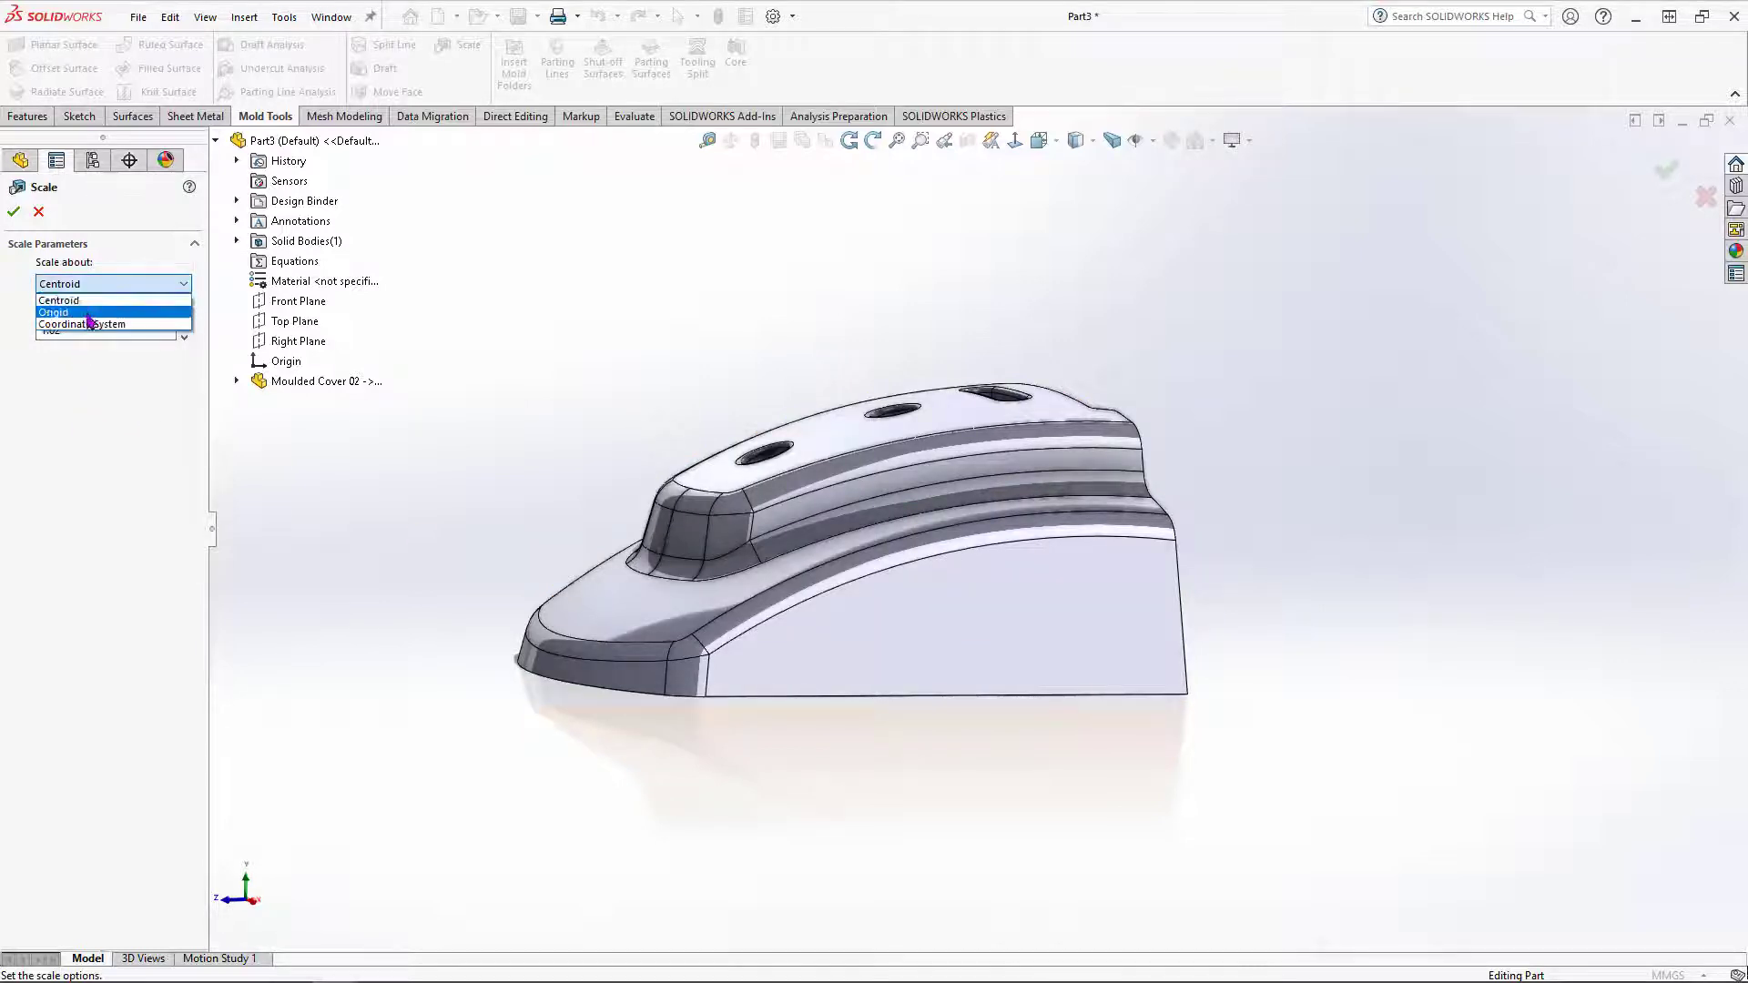
click(89, 313)
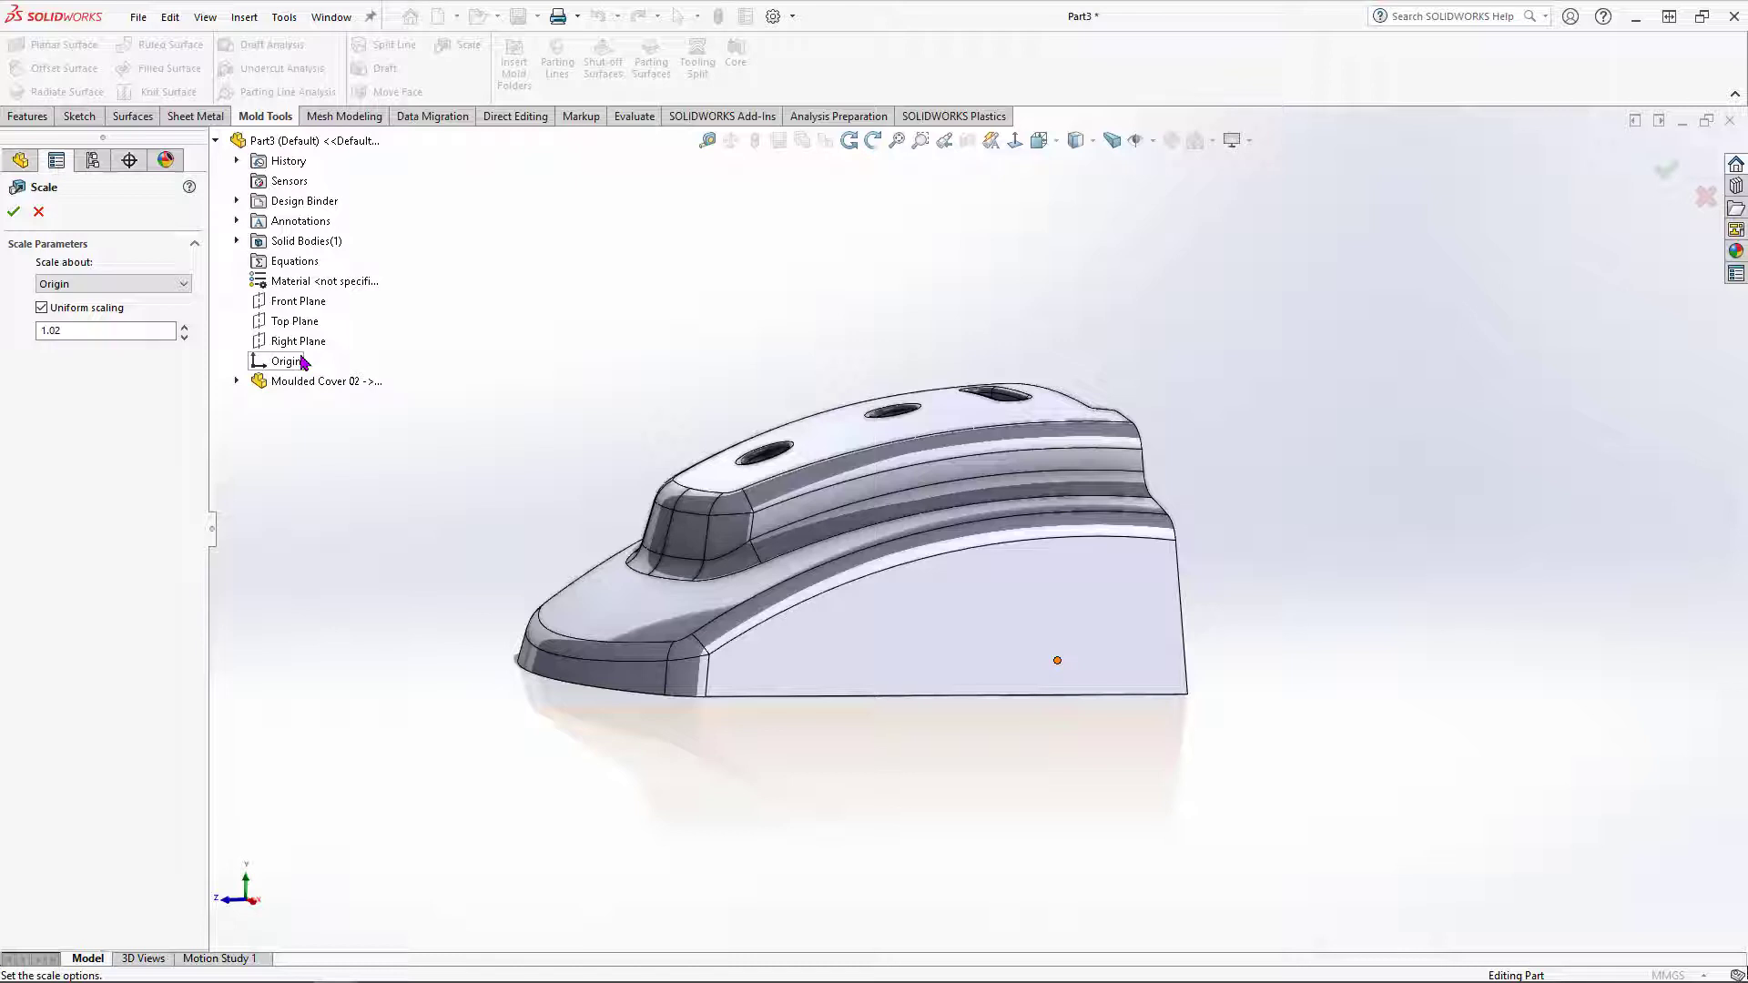
click(88, 284)
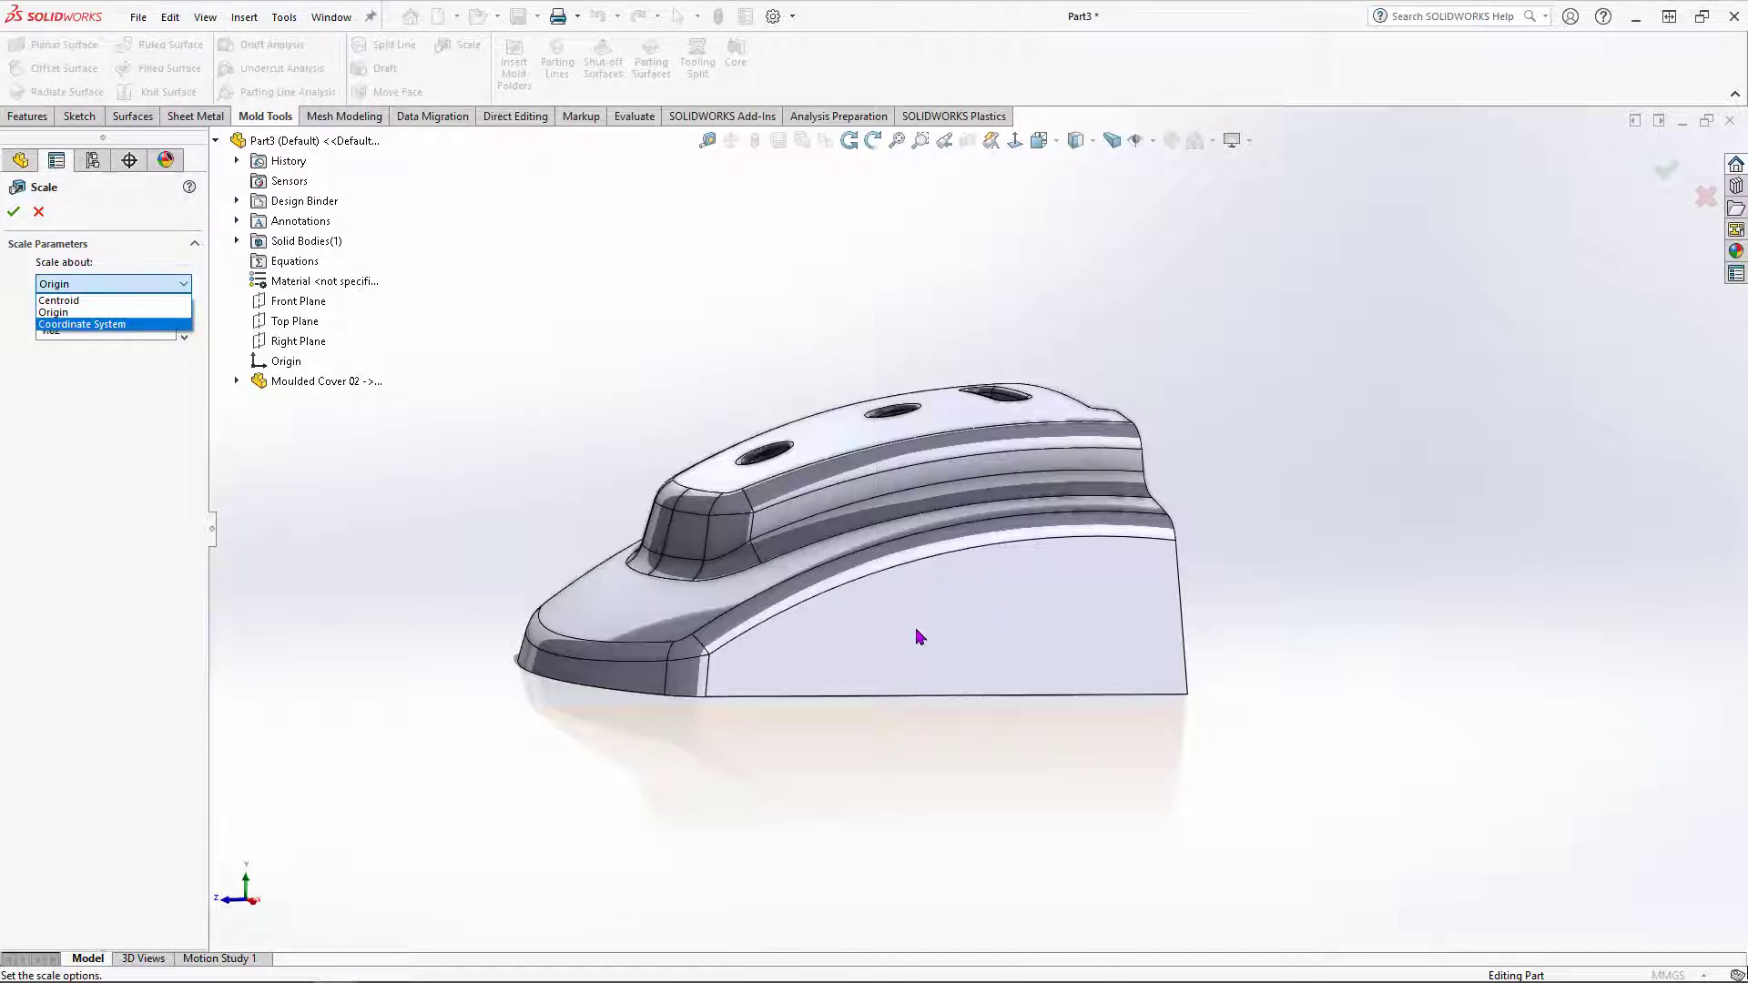
click(60, 317)
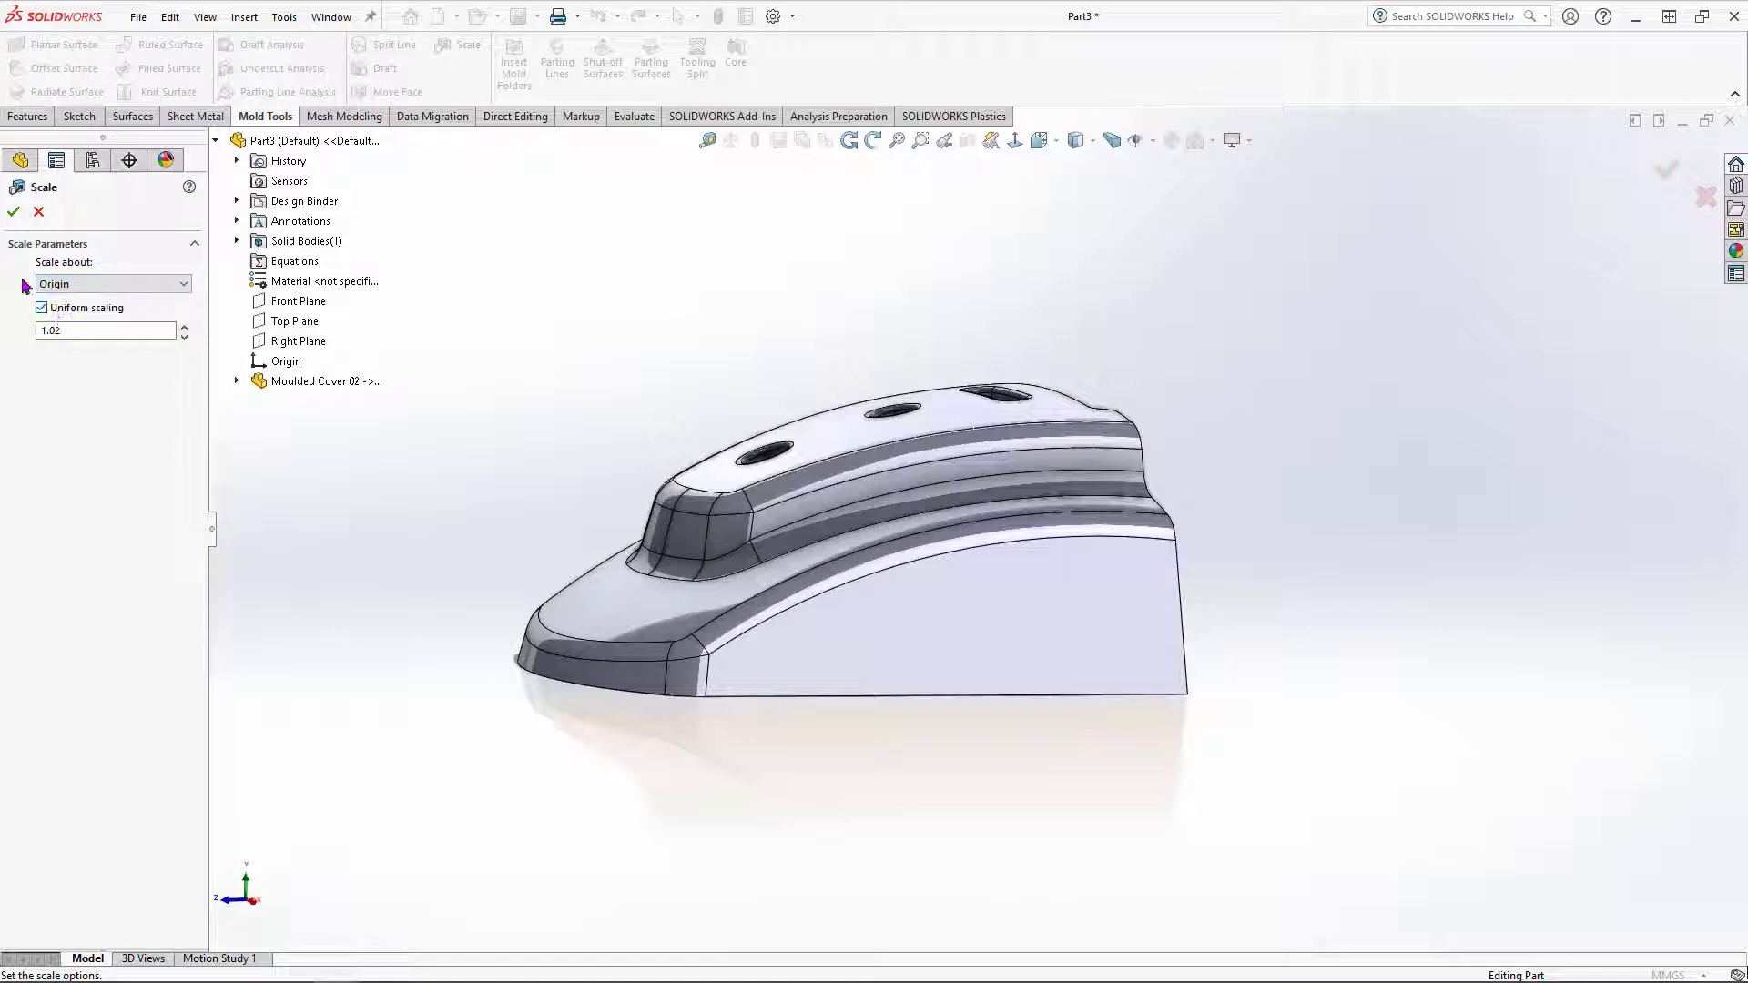
click(14, 216)
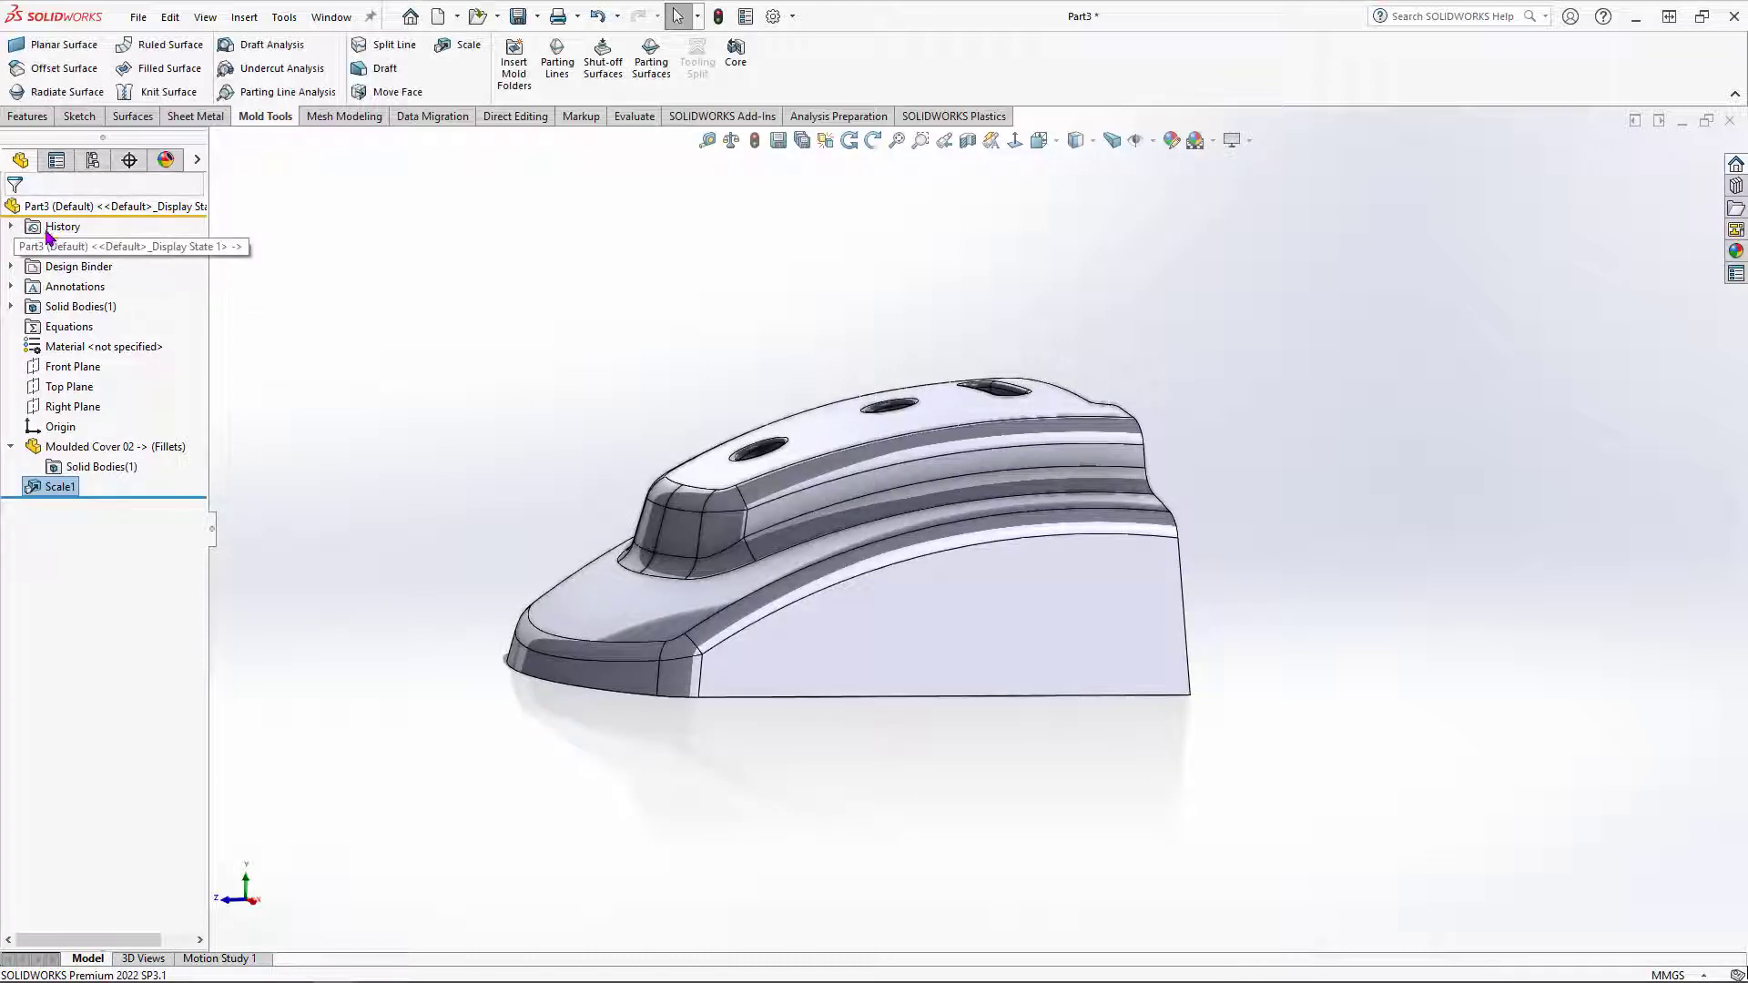
Step: Inspect the scaled cover and insert the mold folders for its surface bodies
middle_drag(836, 583, 824, 573)
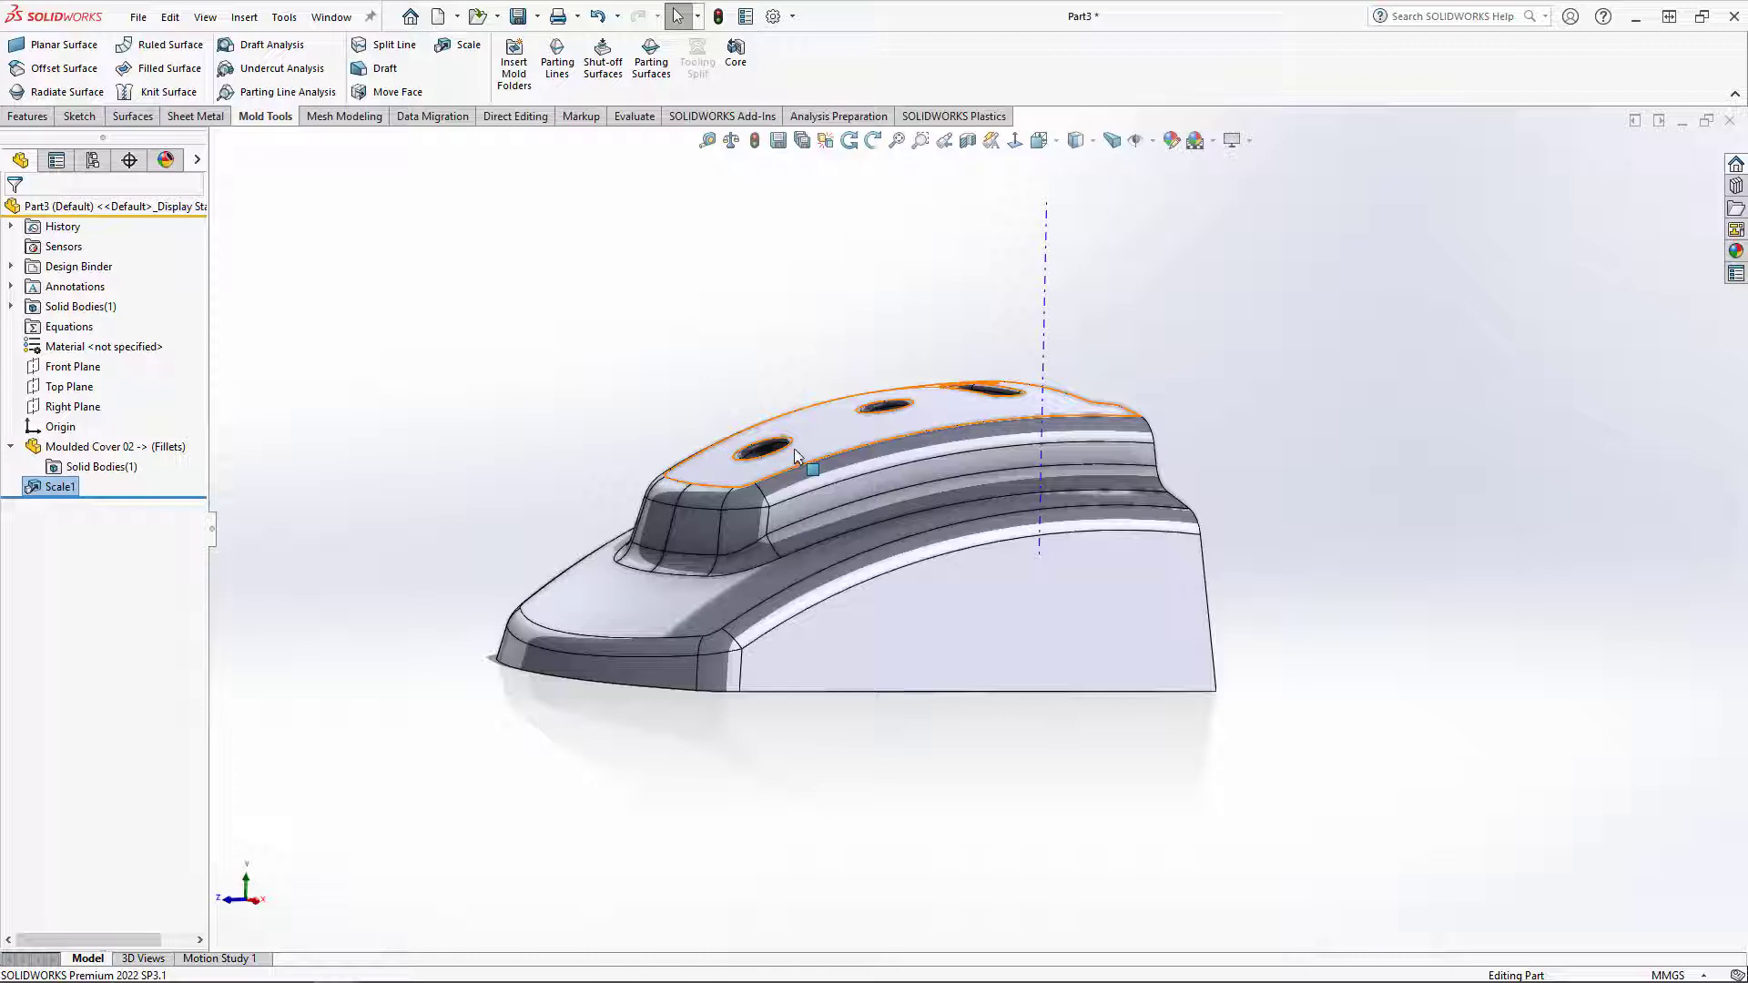
click(772, 326)
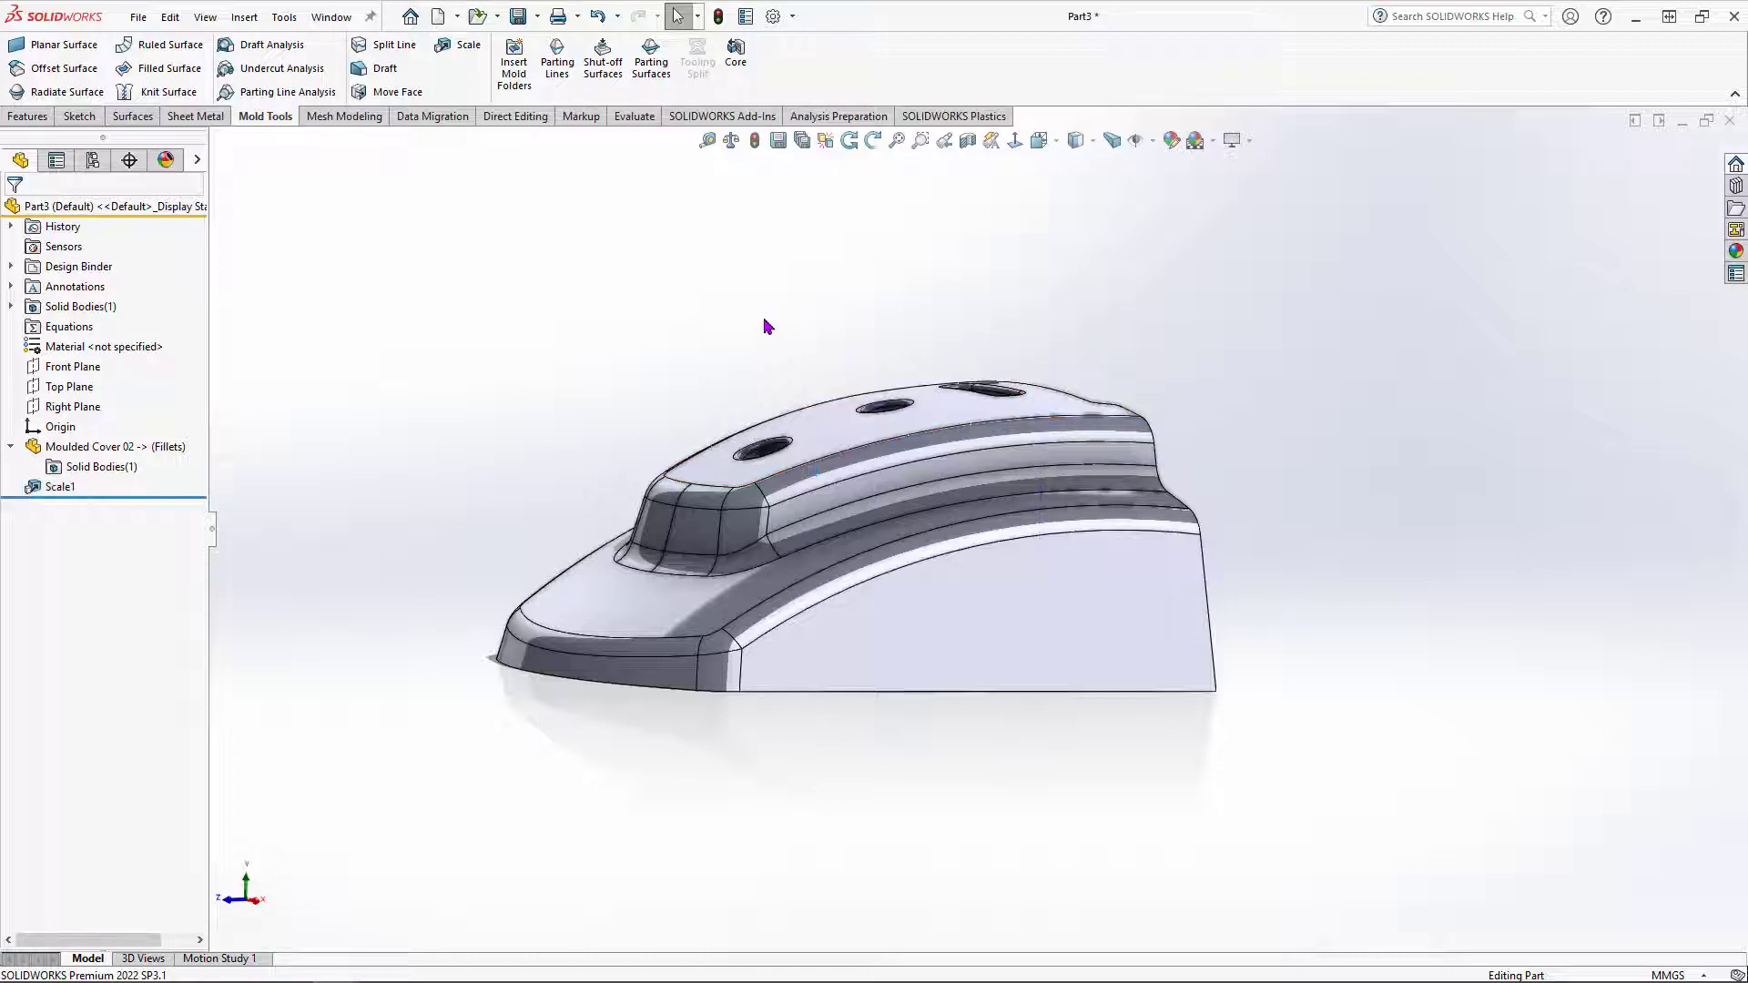
middle_drag(771, 326, 823, 392)
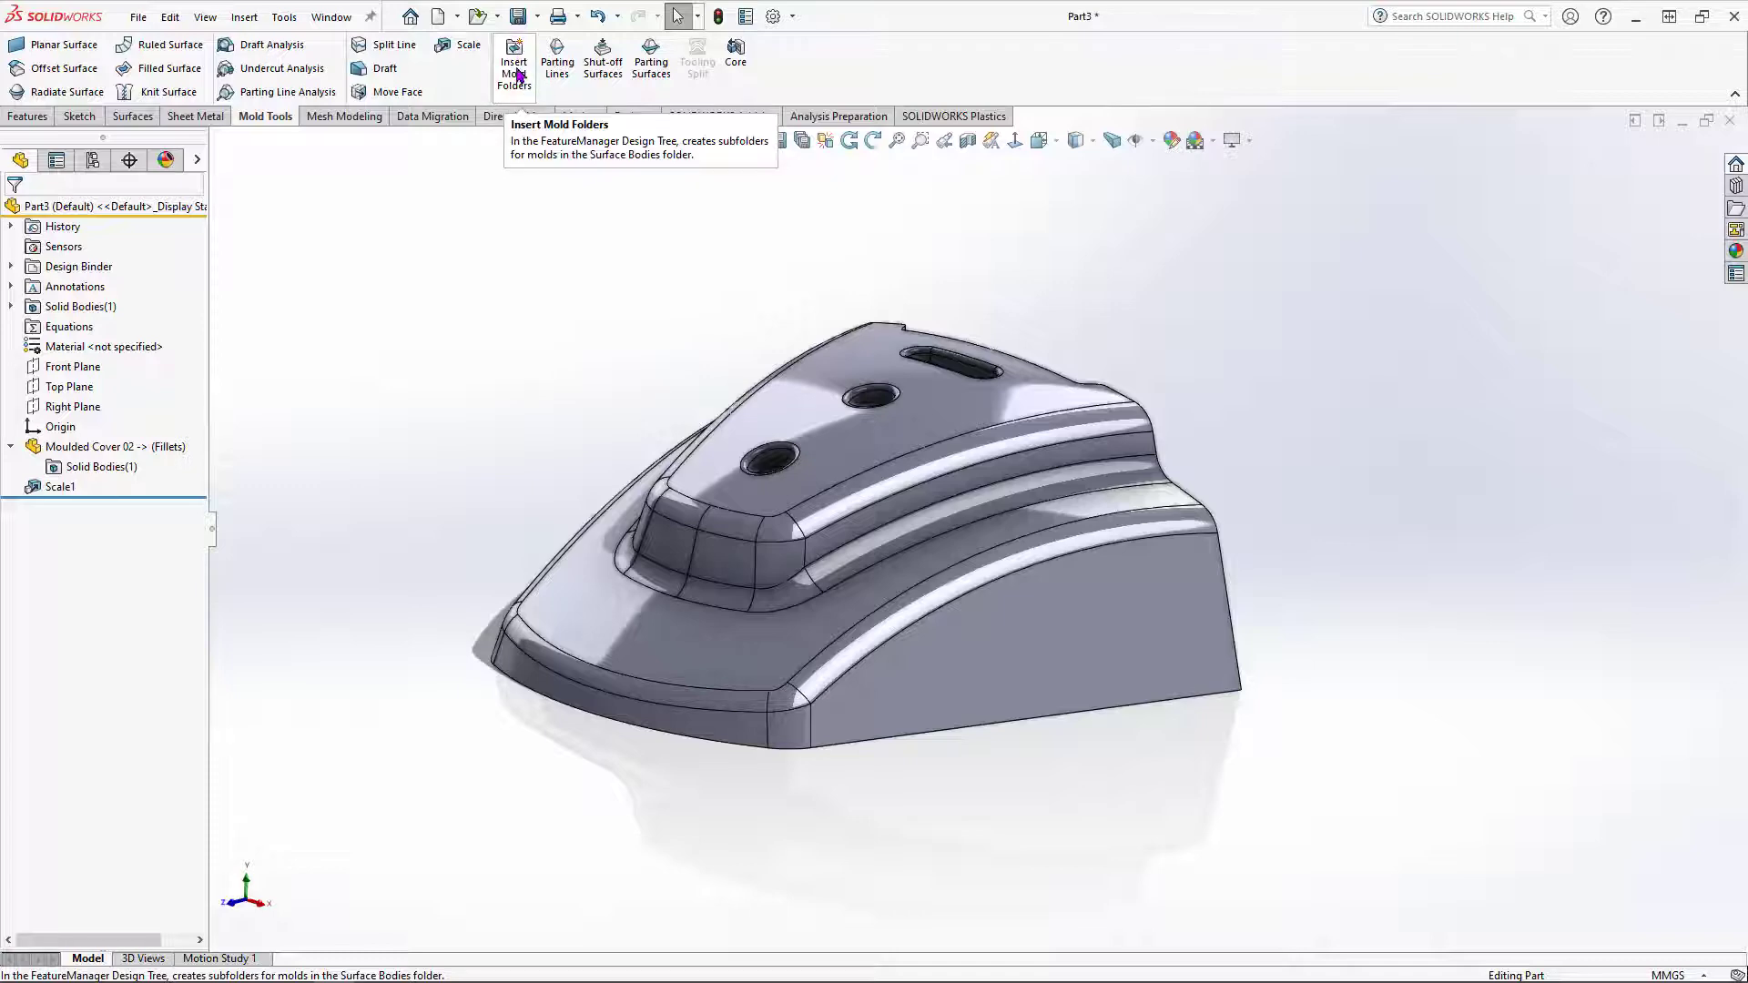
click(516, 73)
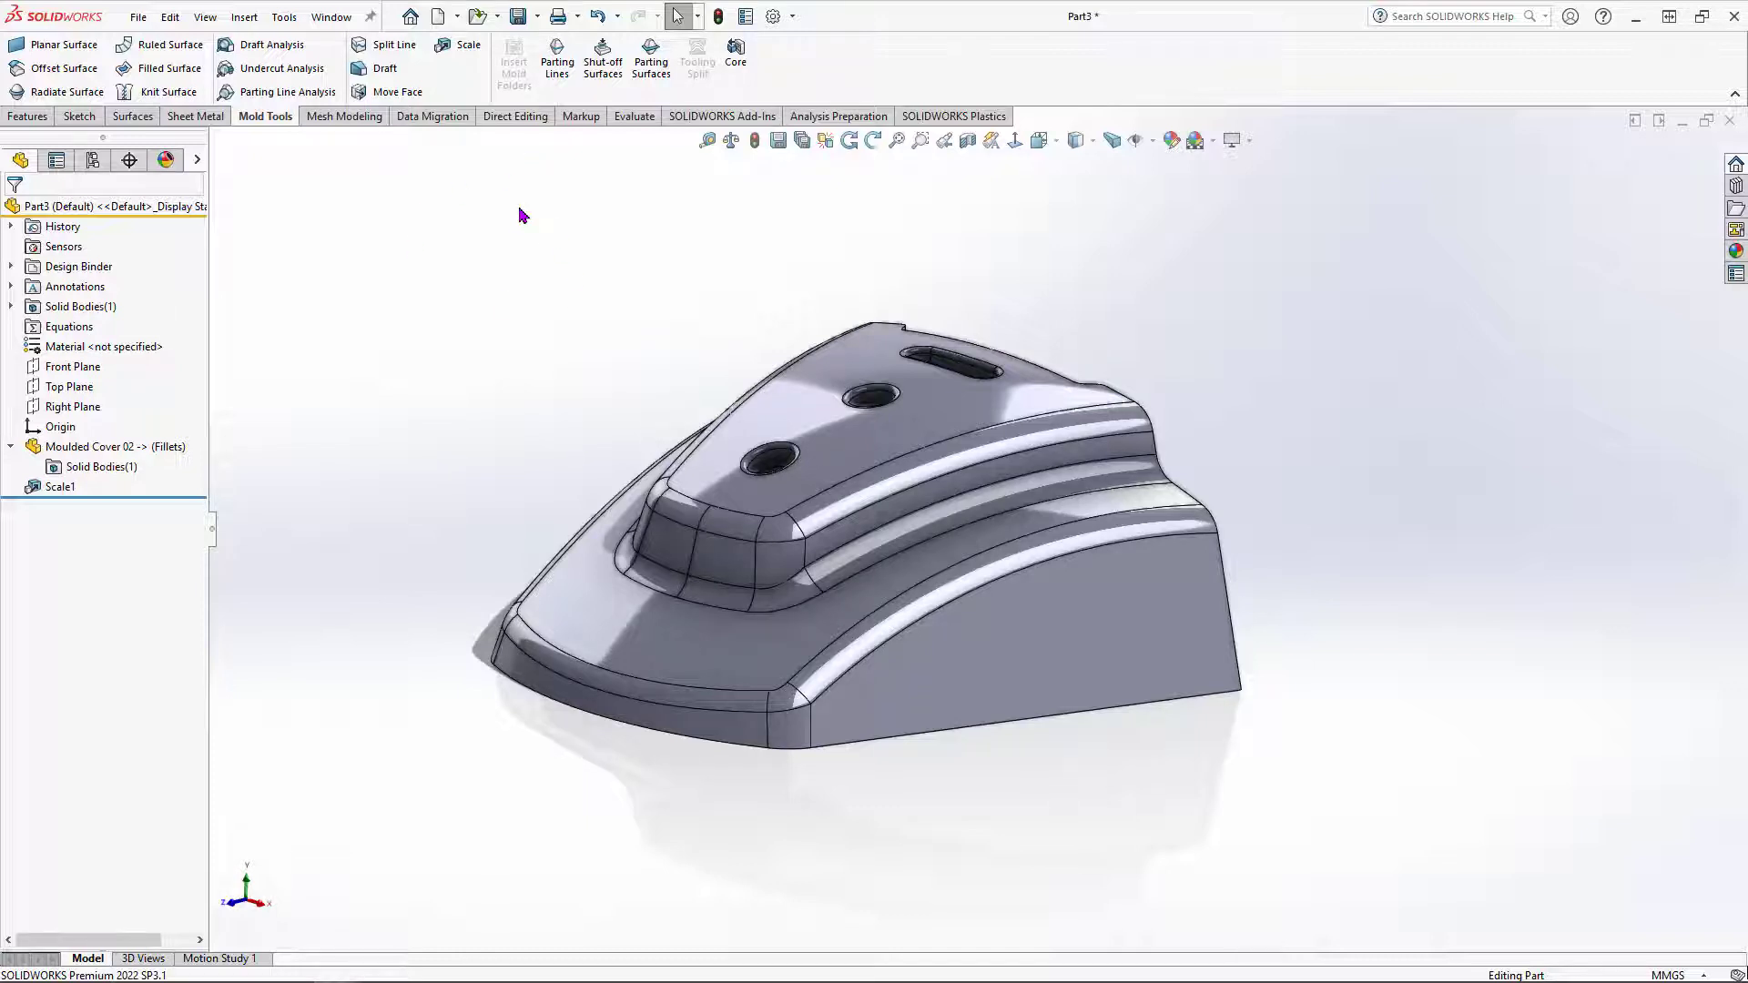
Step: Start a Parting Line with the Top Plane as the pull direction and run the draft analysis at 1.00 deg
click(557, 60)
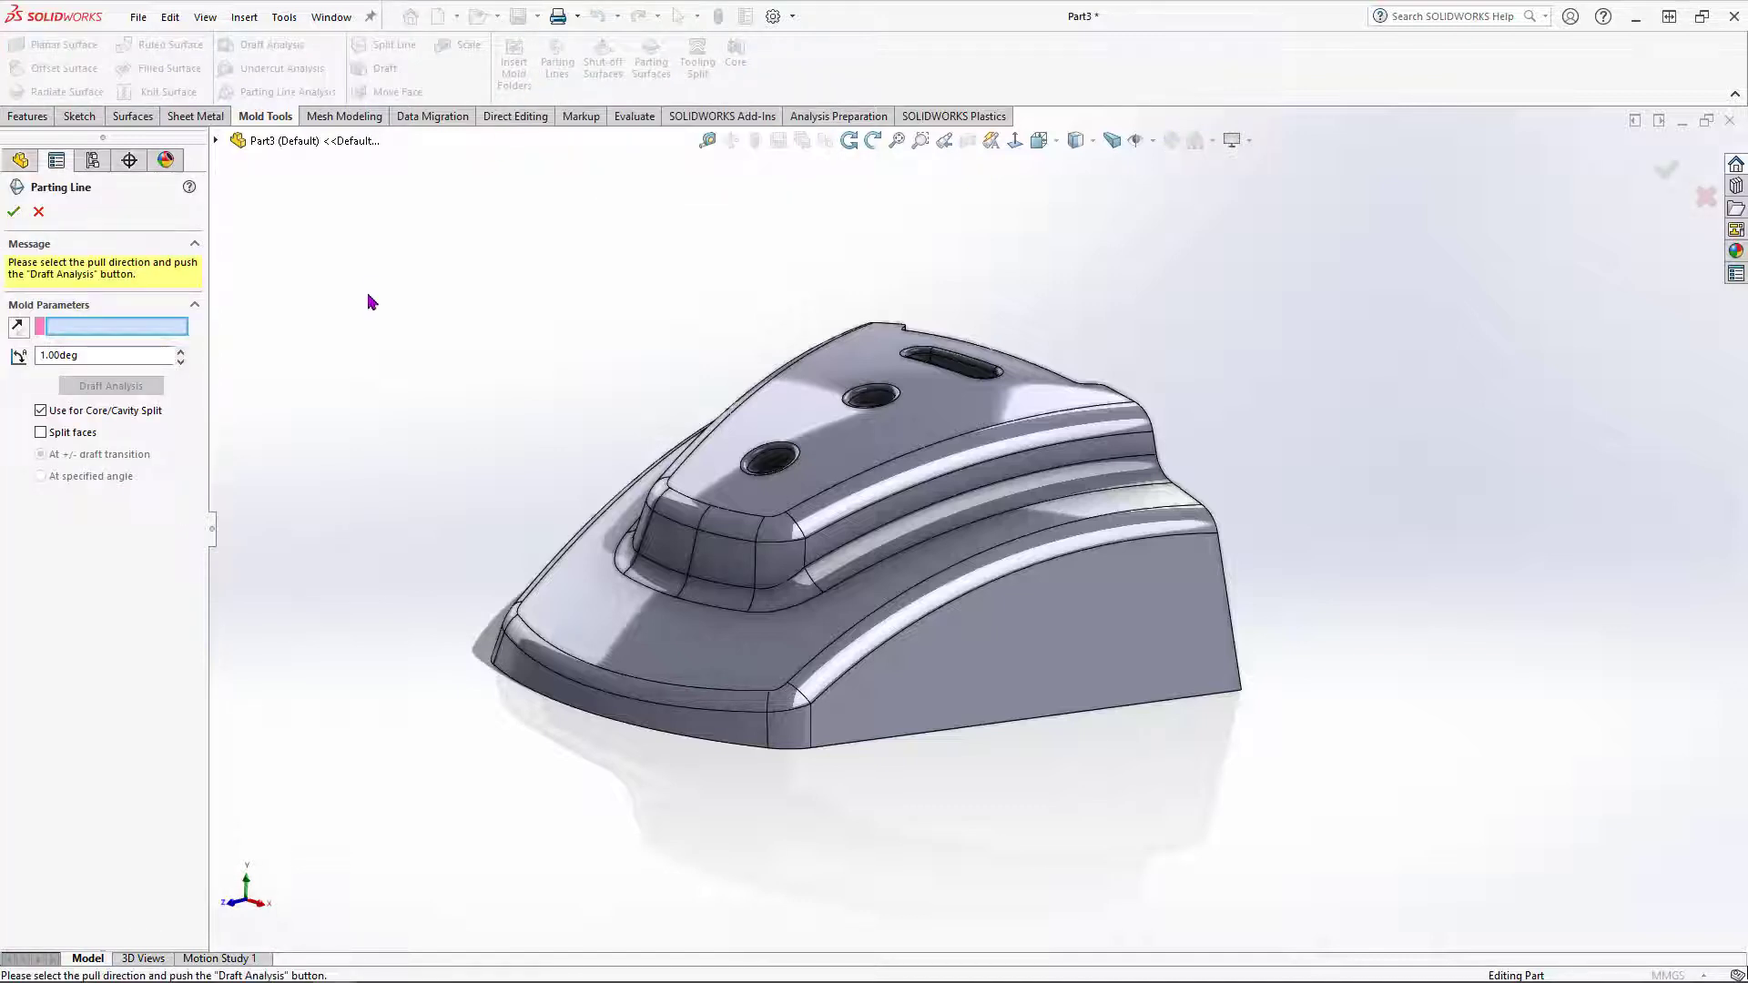
scroll(398, 391, up, 1)
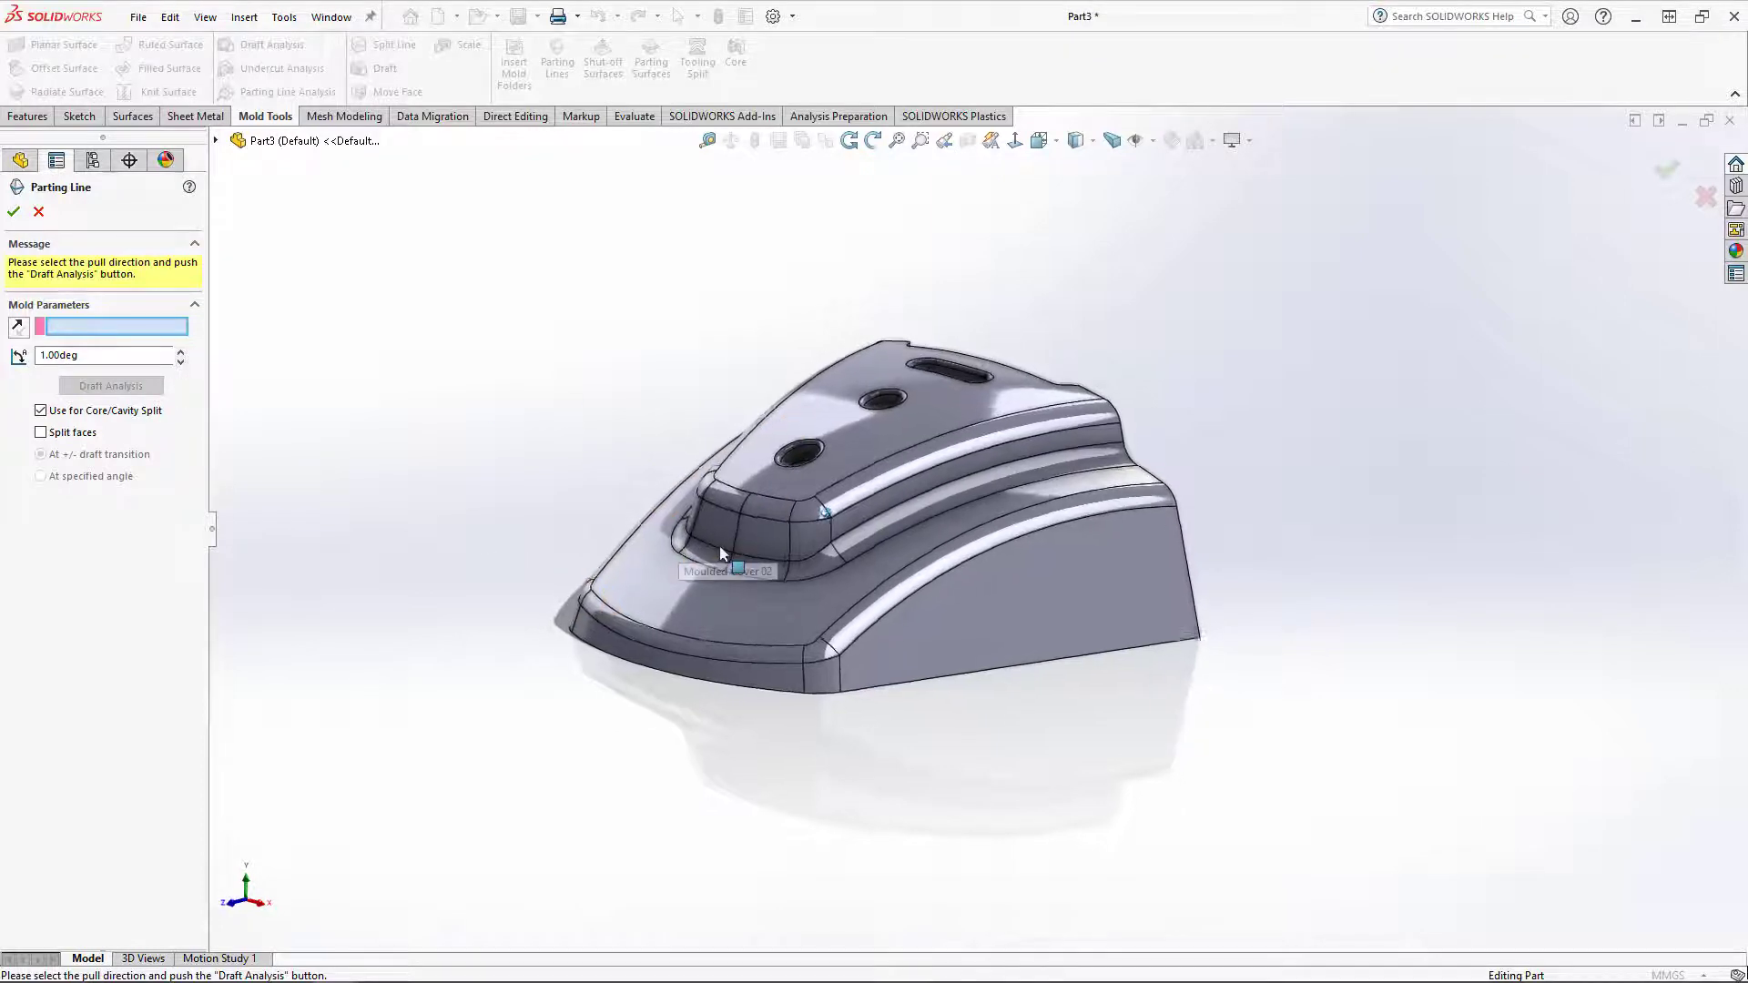
scroll(720, 548, down, 4)
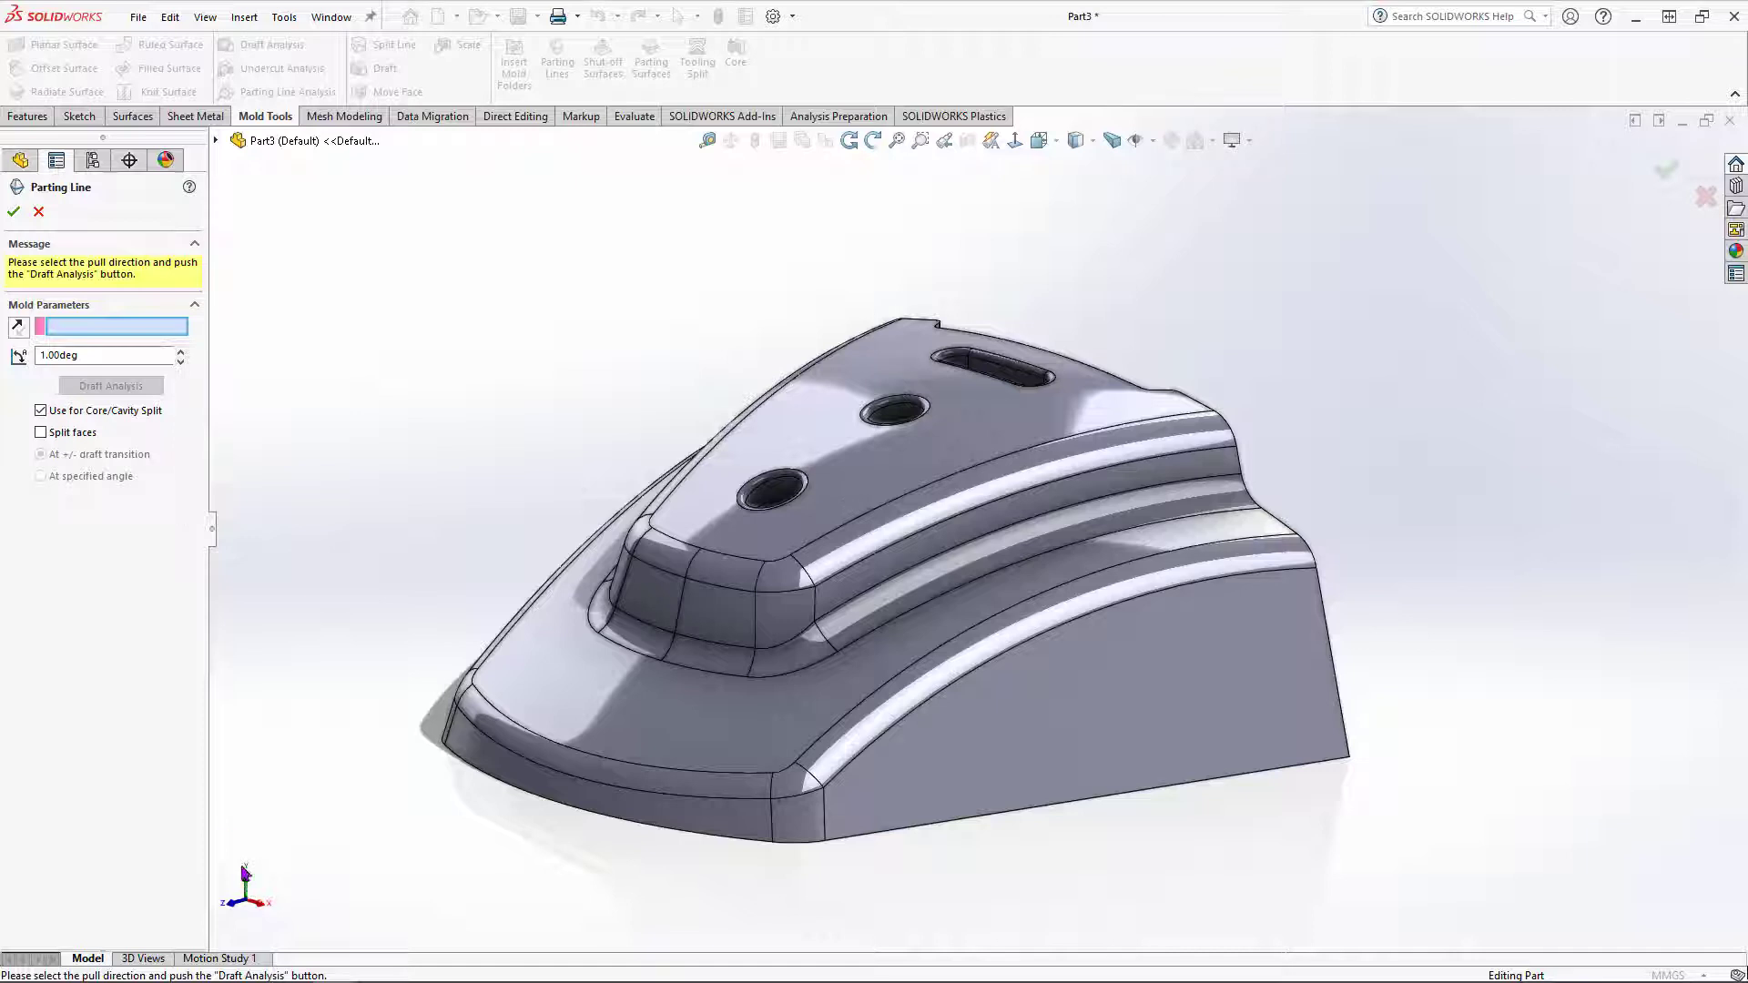
click(215, 141)
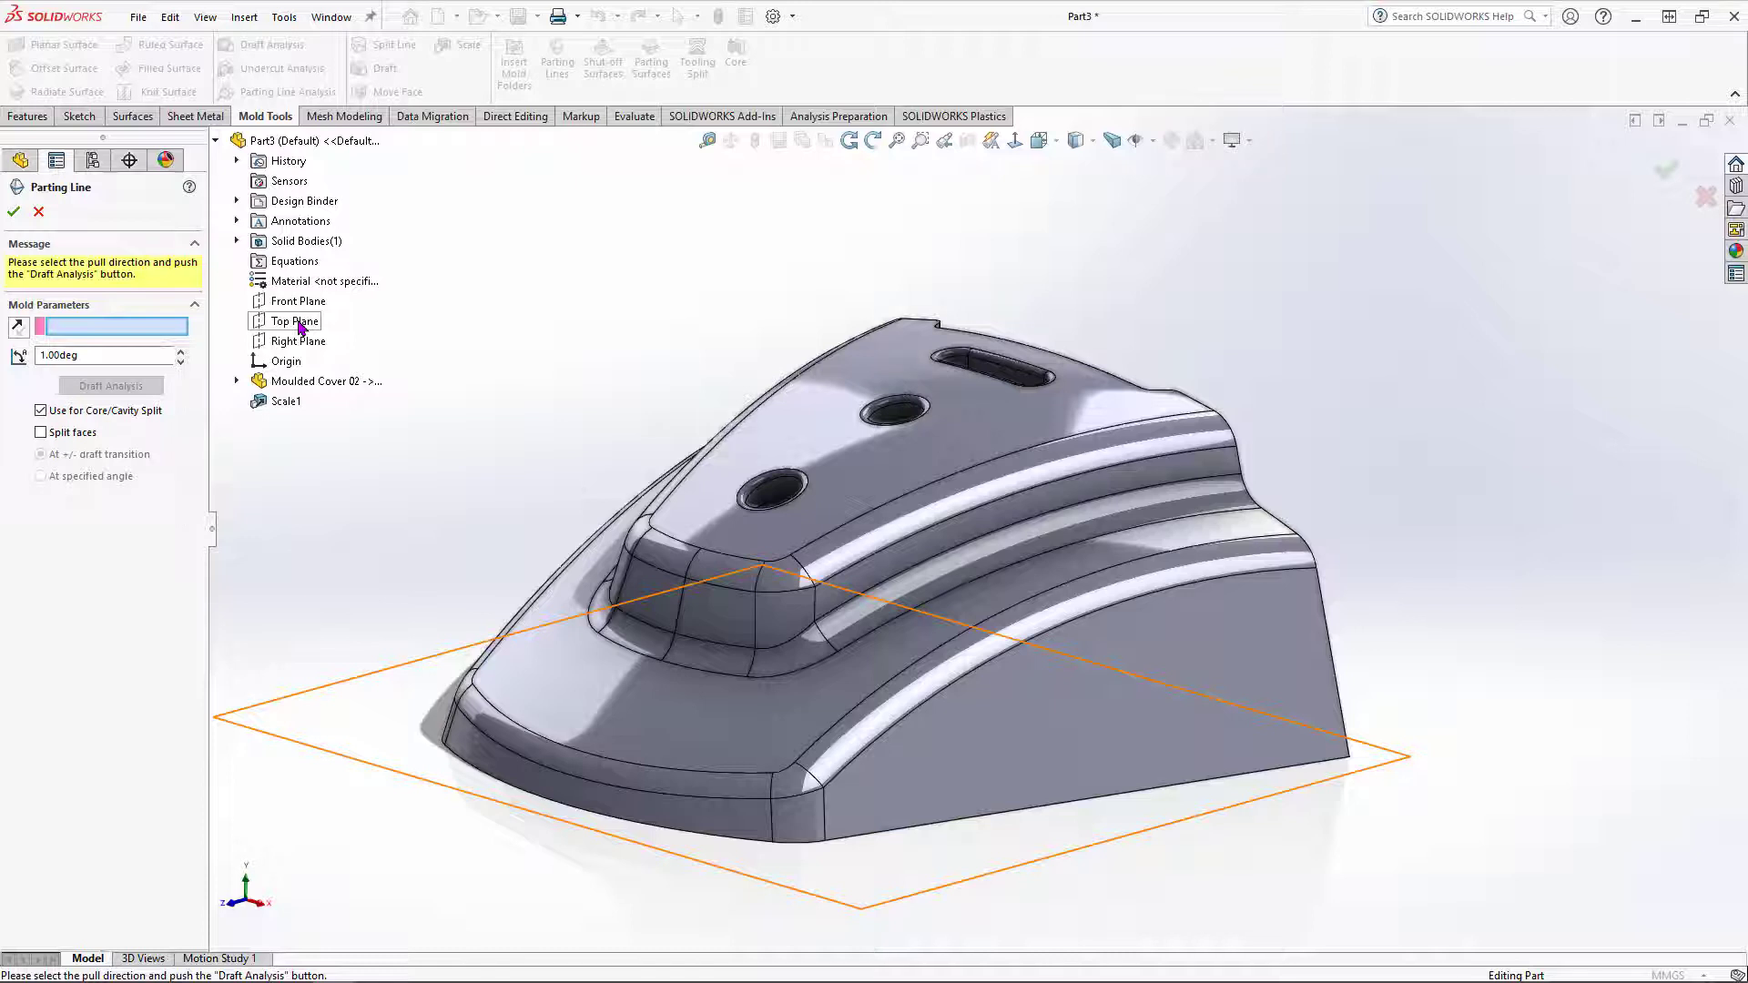
click(293, 322)
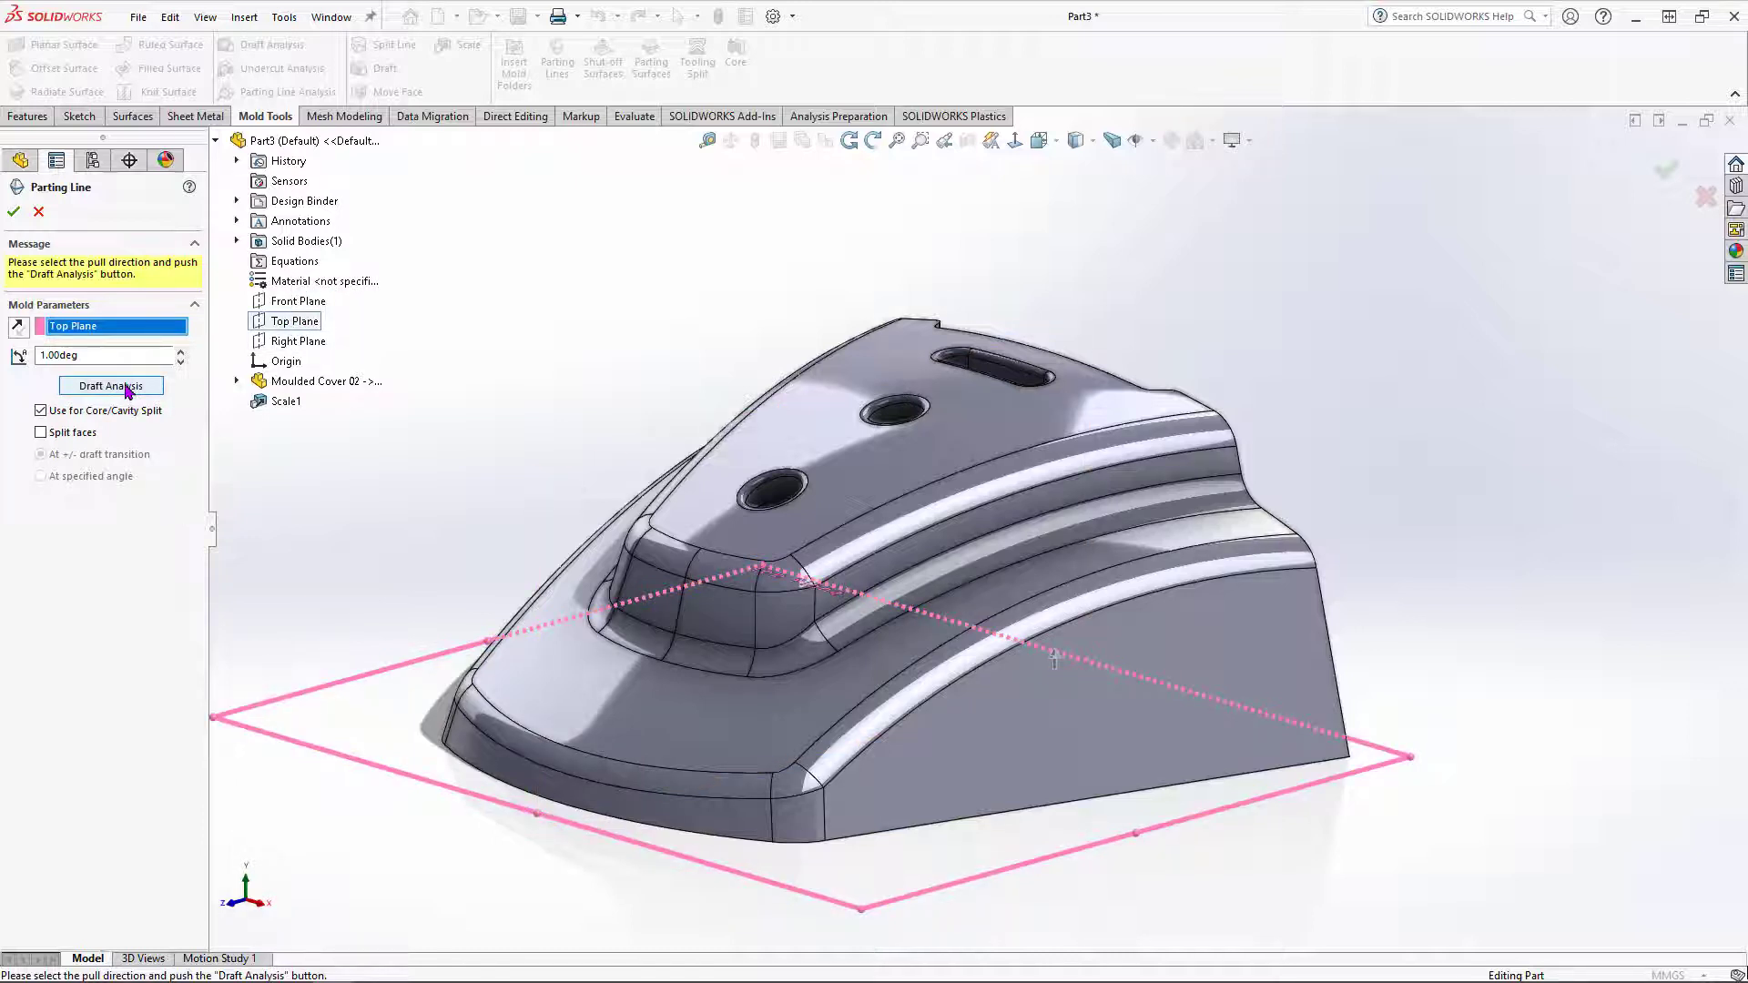
click(127, 387)
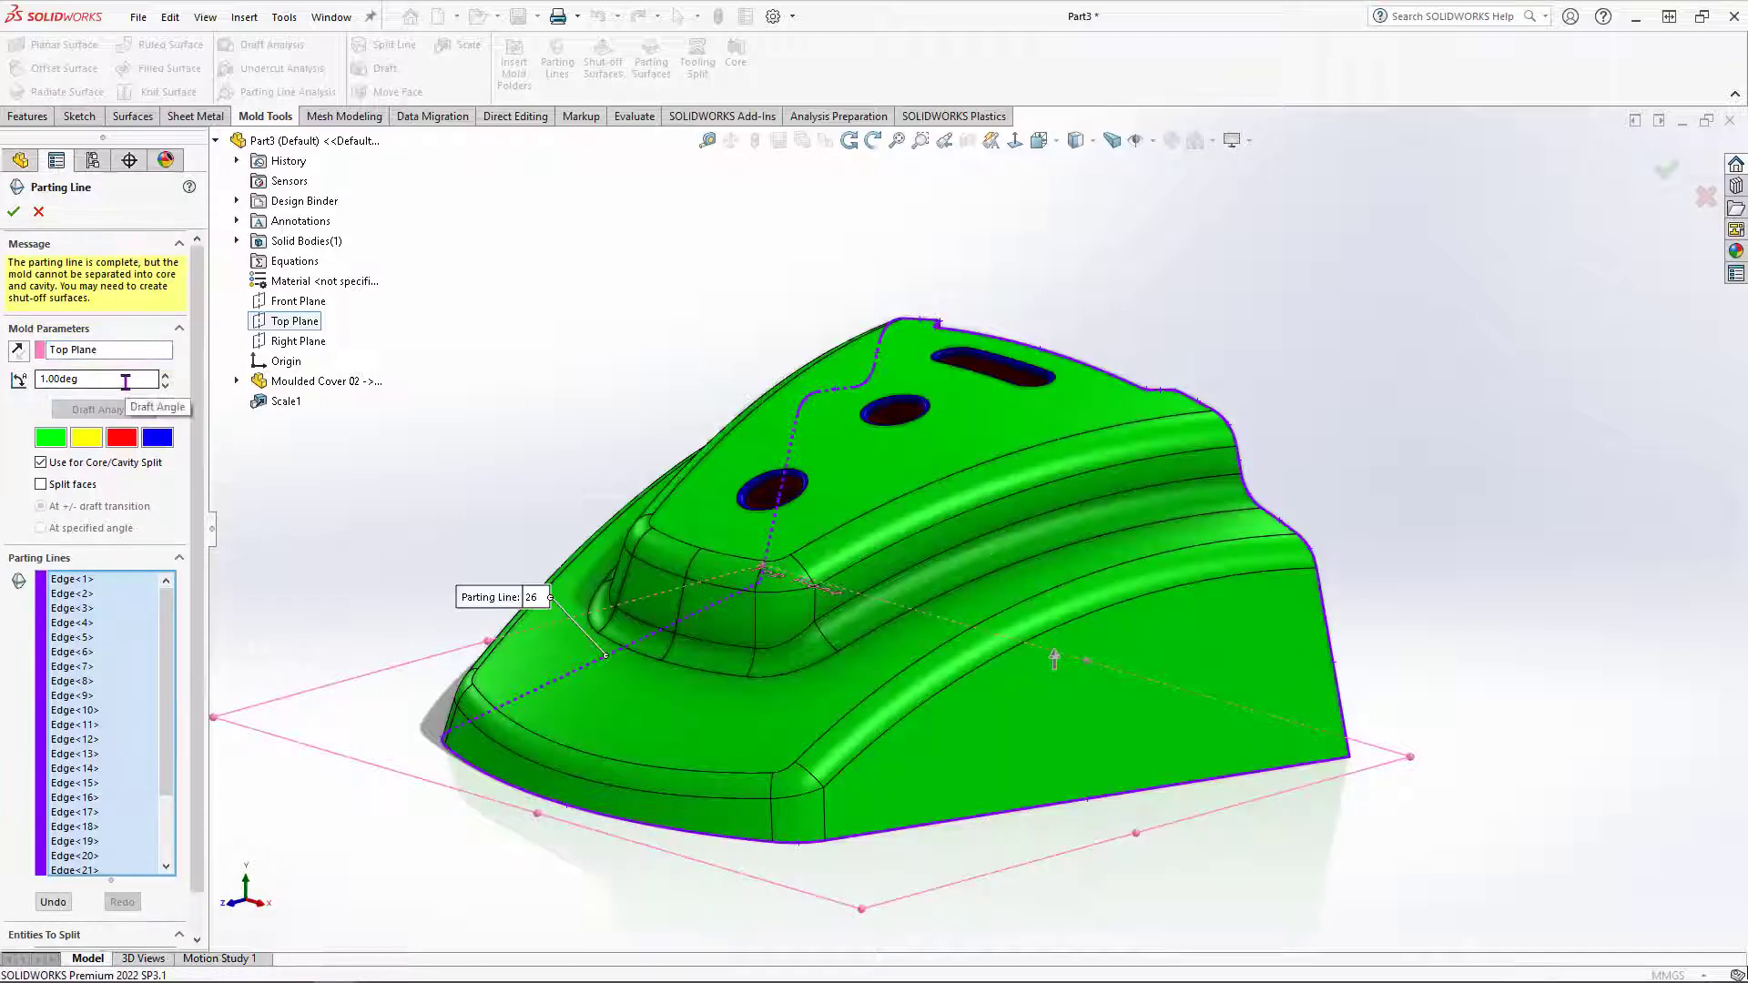
Step: Examine the draft colours and proposed parting line around the cover, including the top and bottom views and the open end's edge
scroll(572, 409, up, 2)
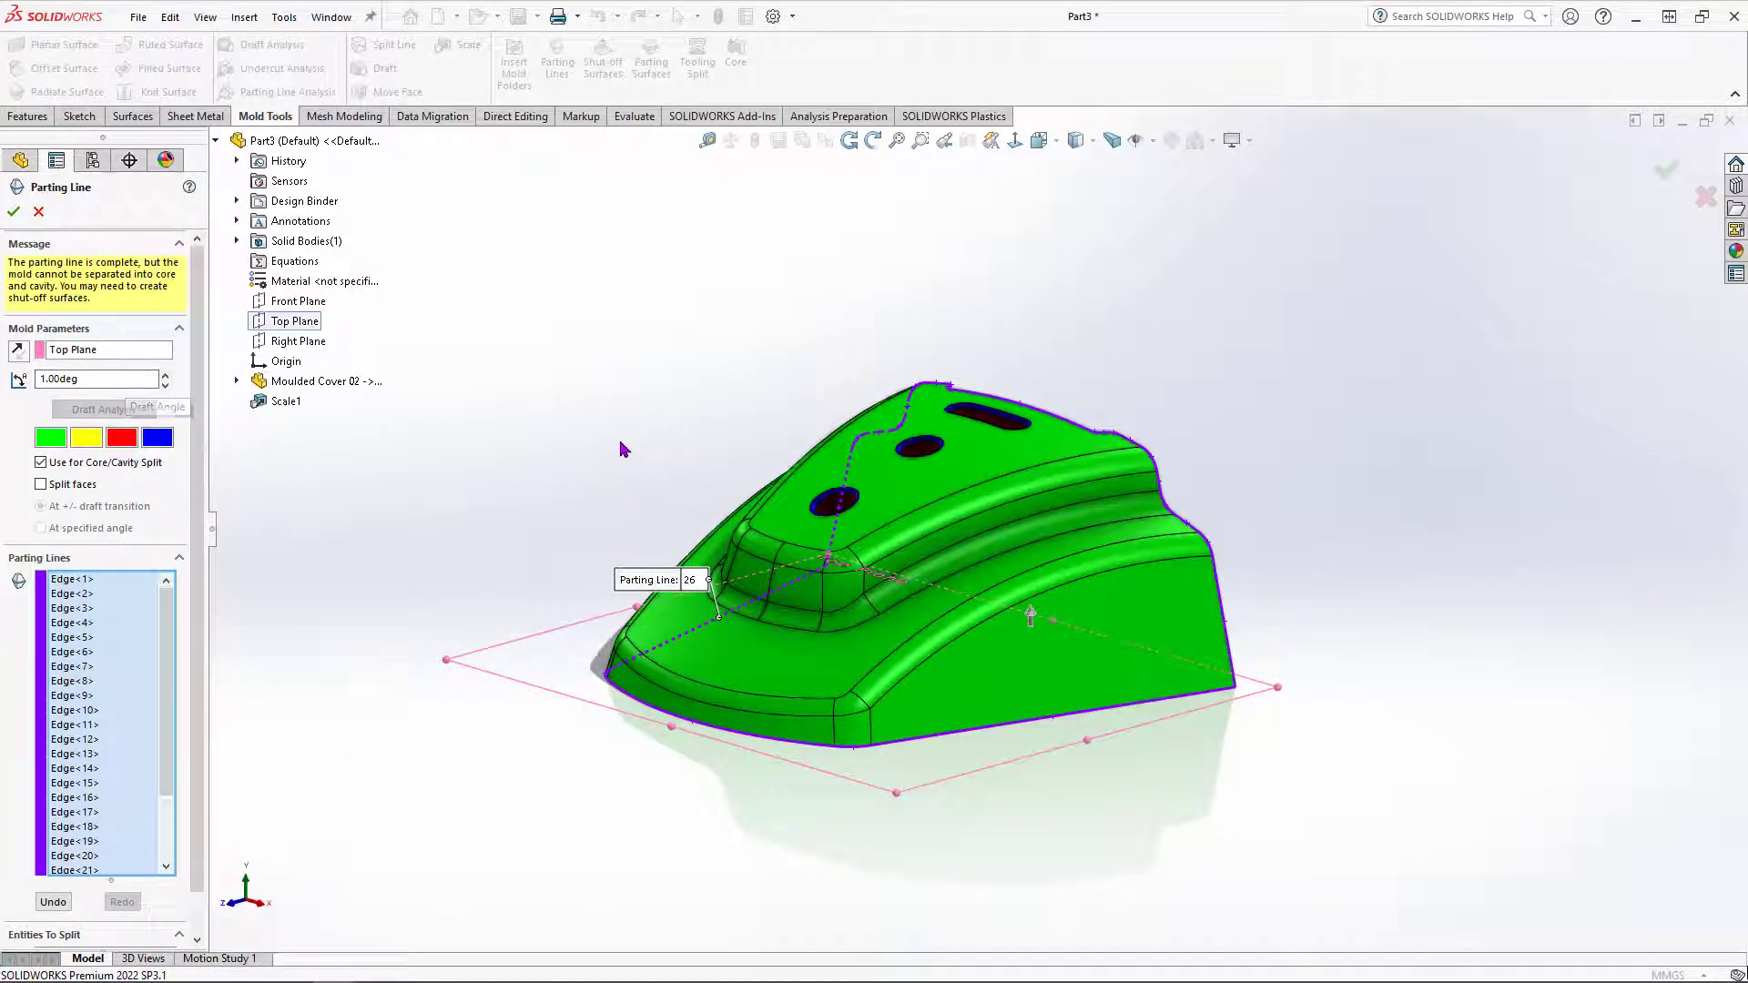
middle_drag(626, 428, 480, 443)
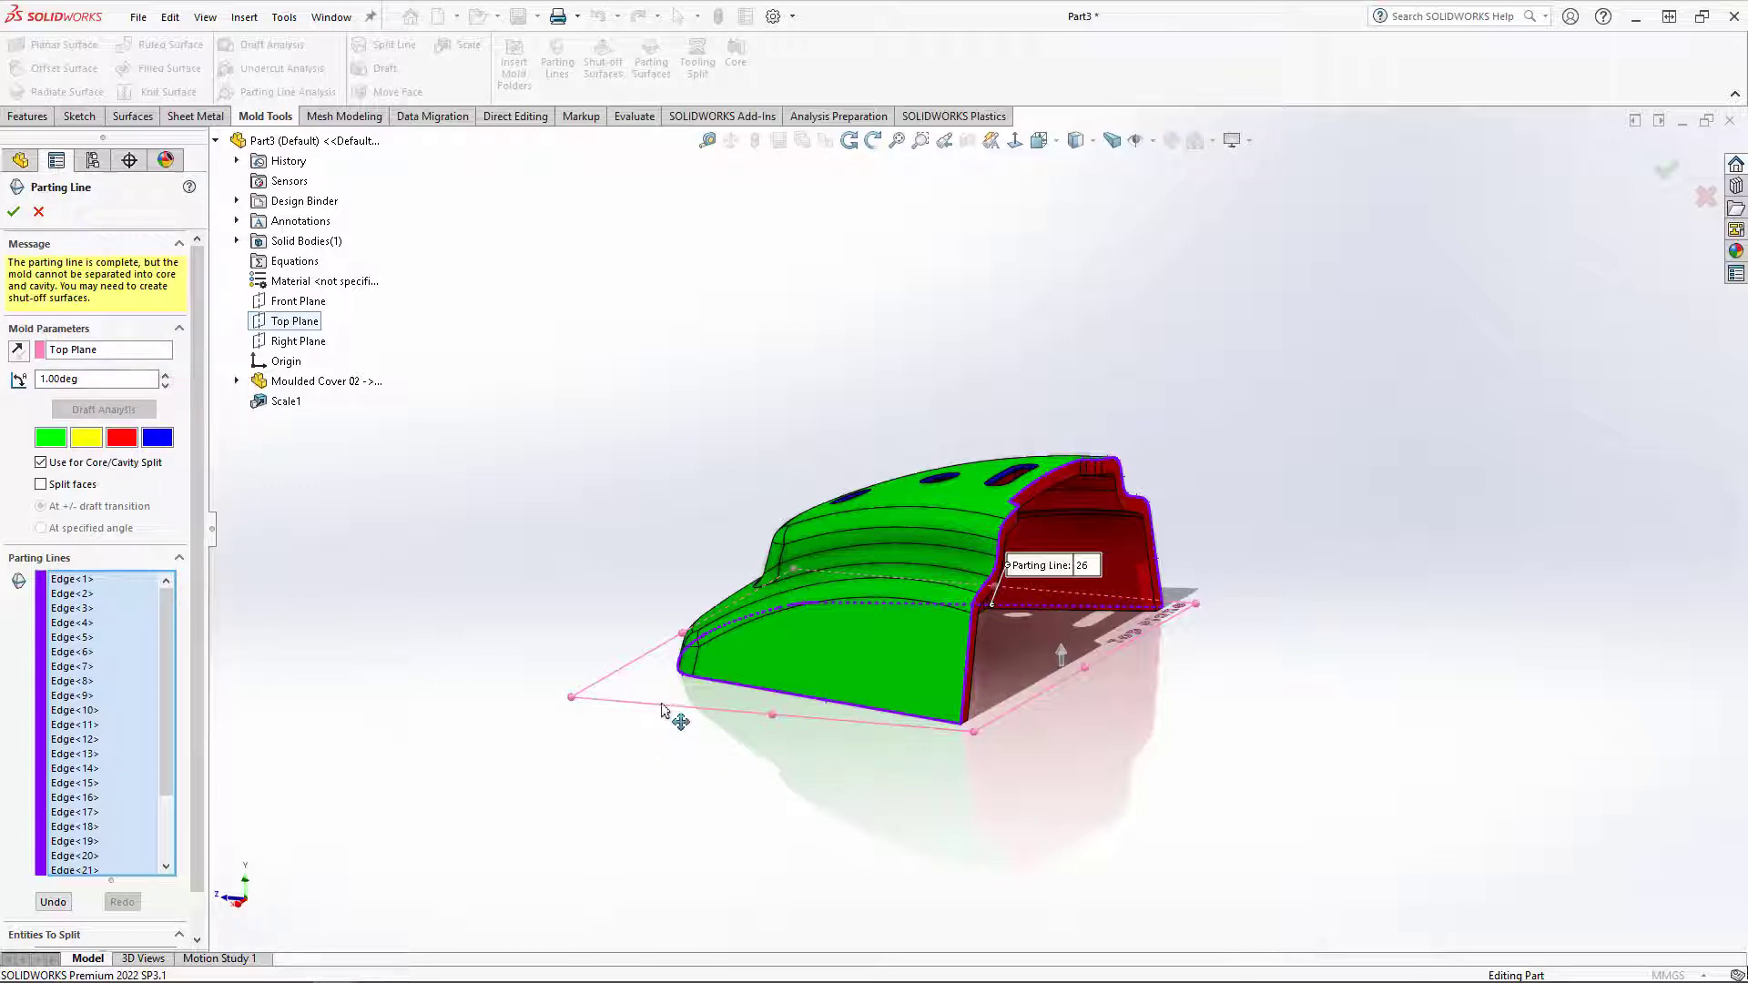
click(1039, 139)
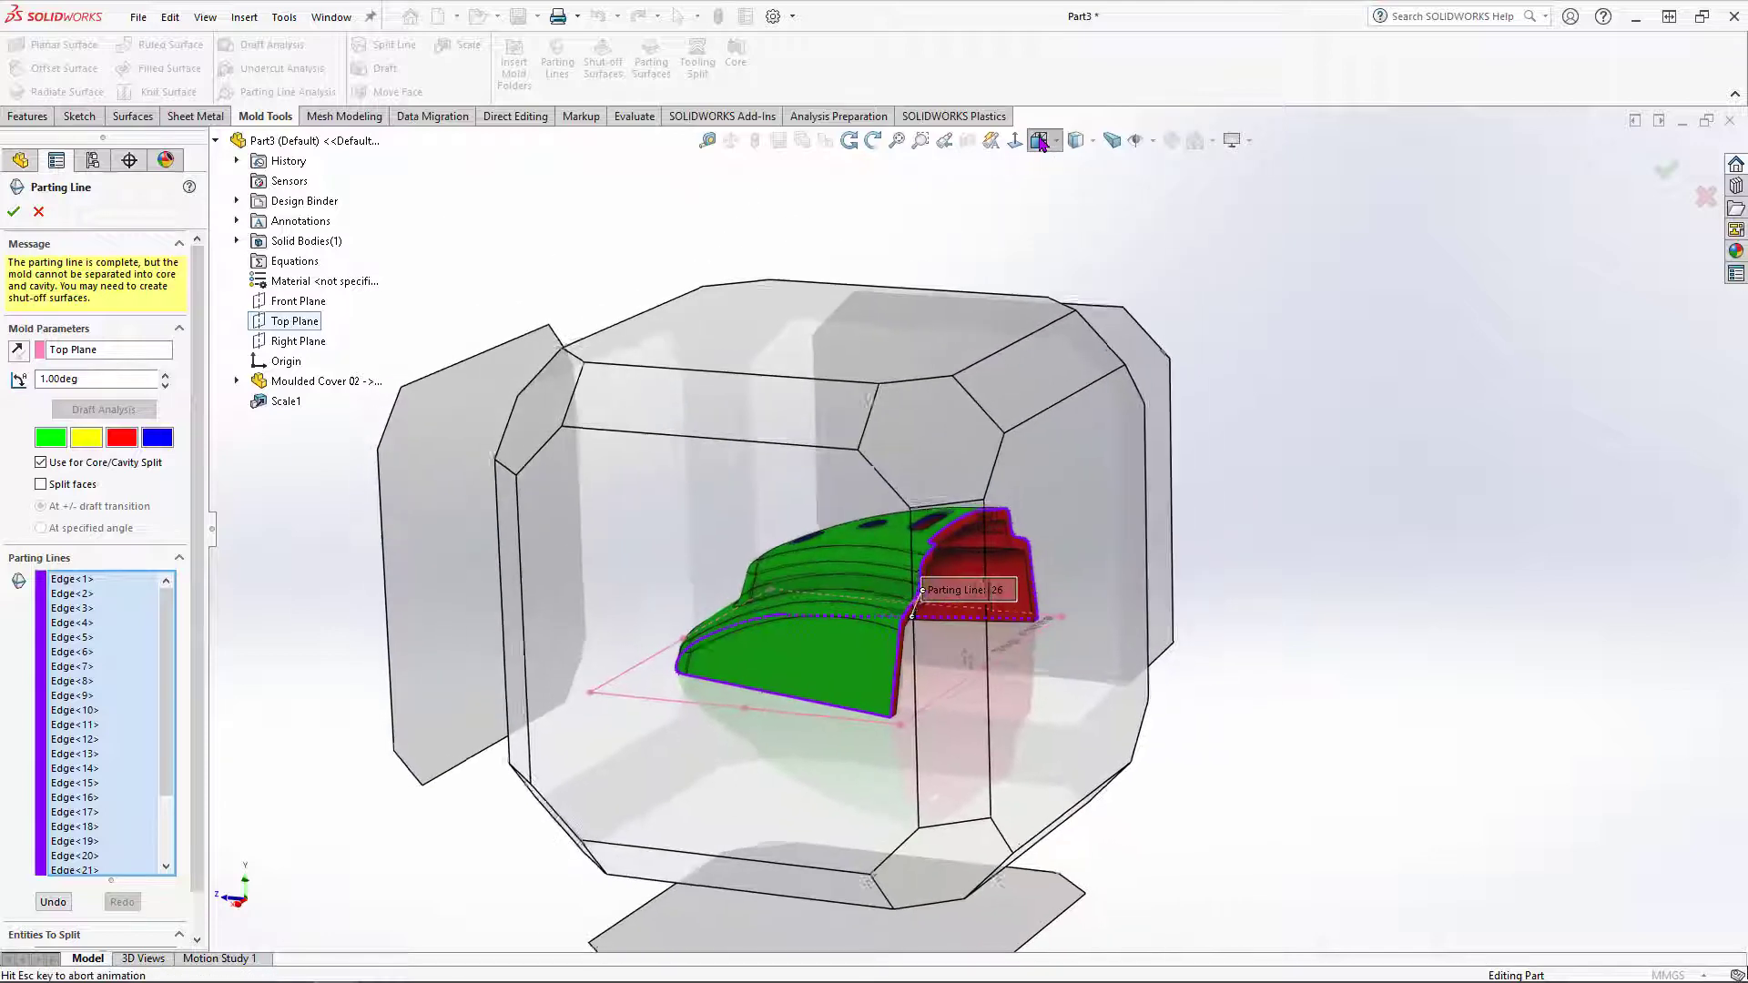
click(780, 454)
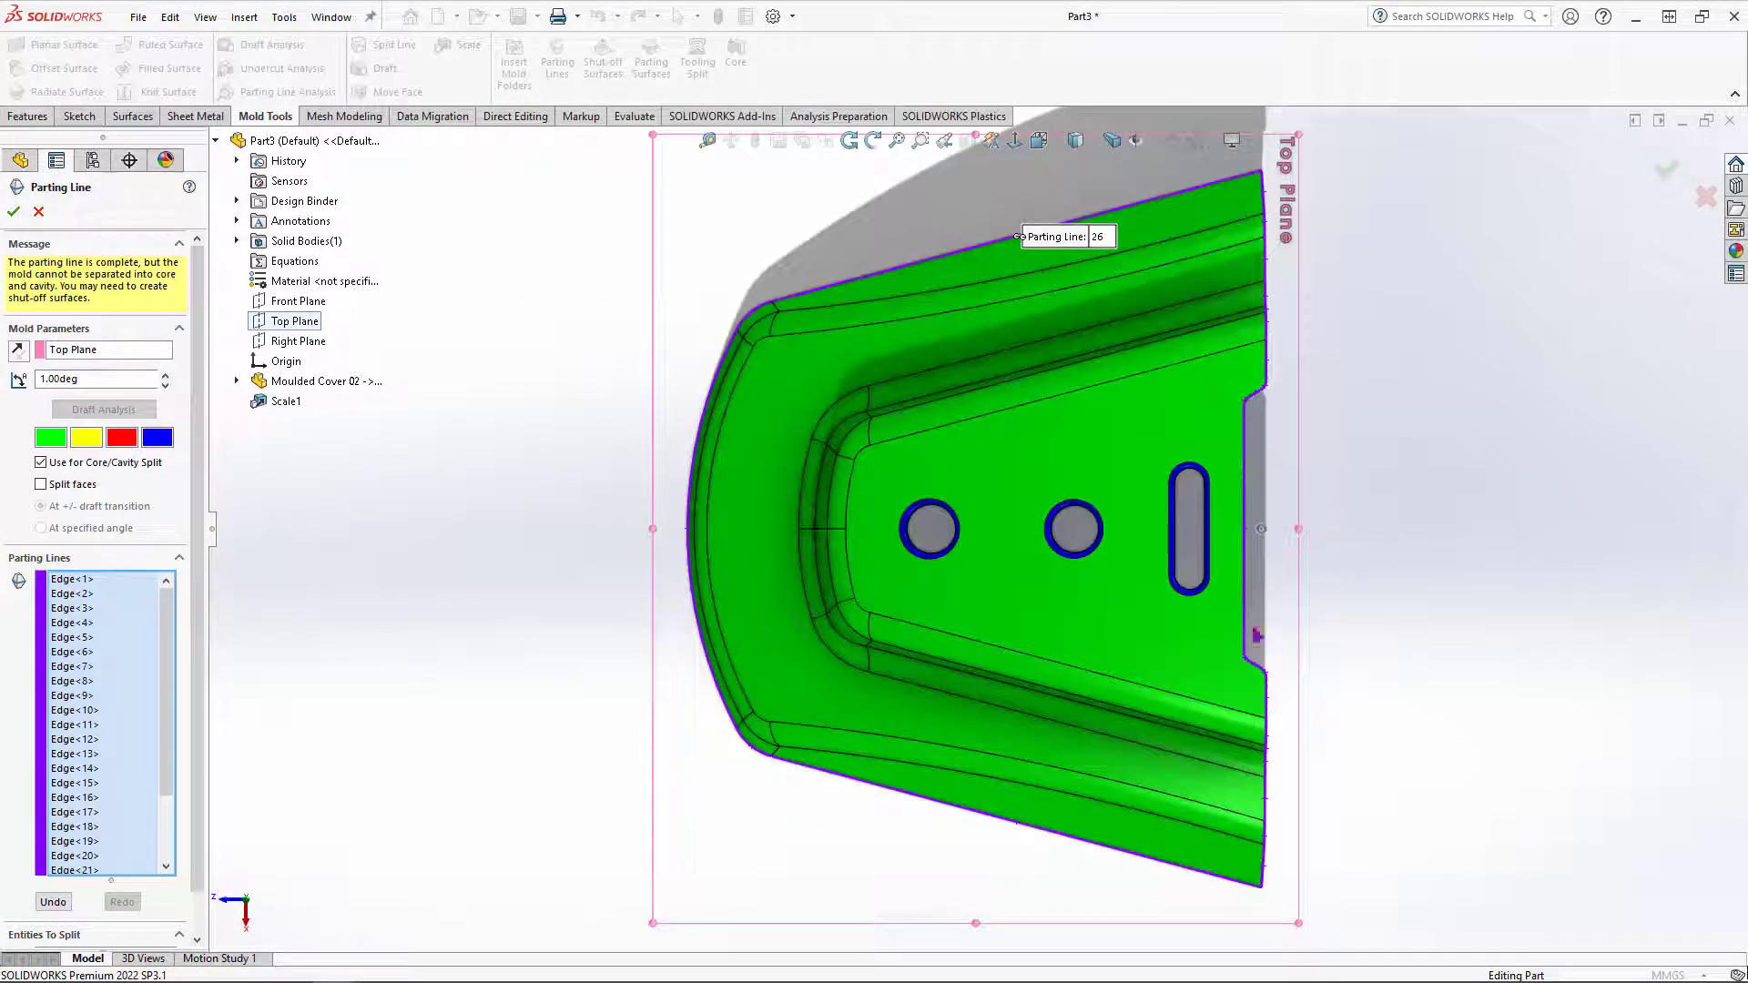
click(1038, 139)
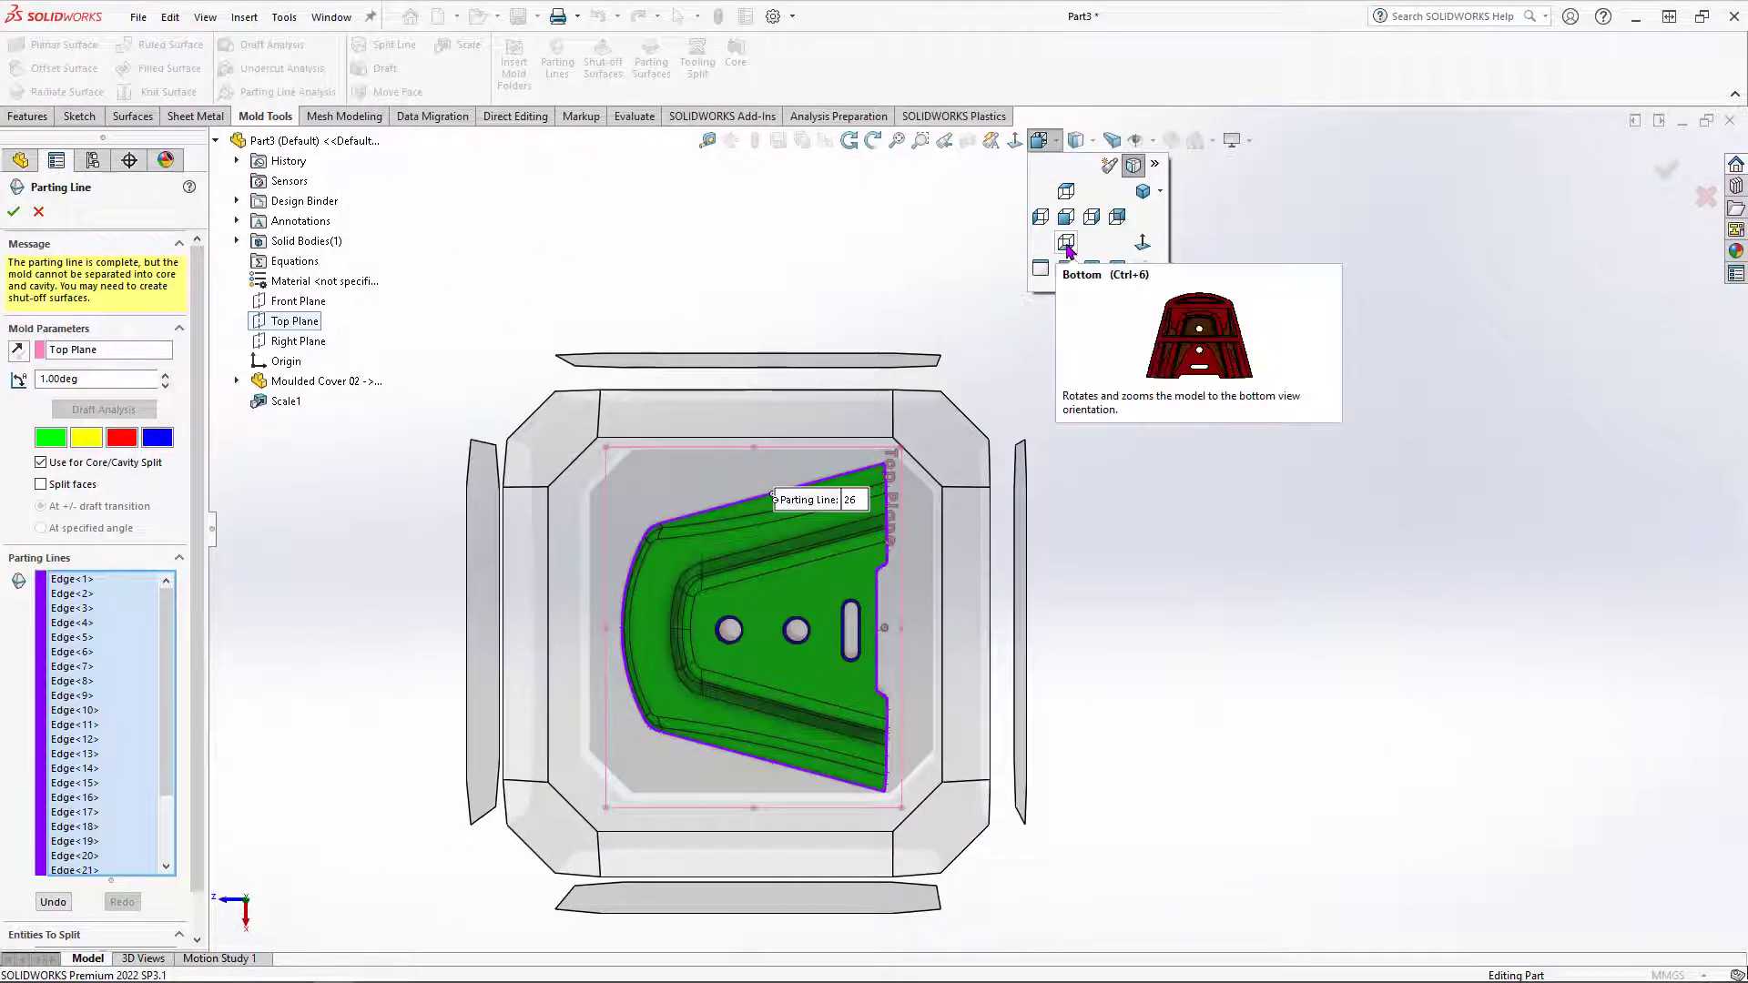
click(1074, 242)
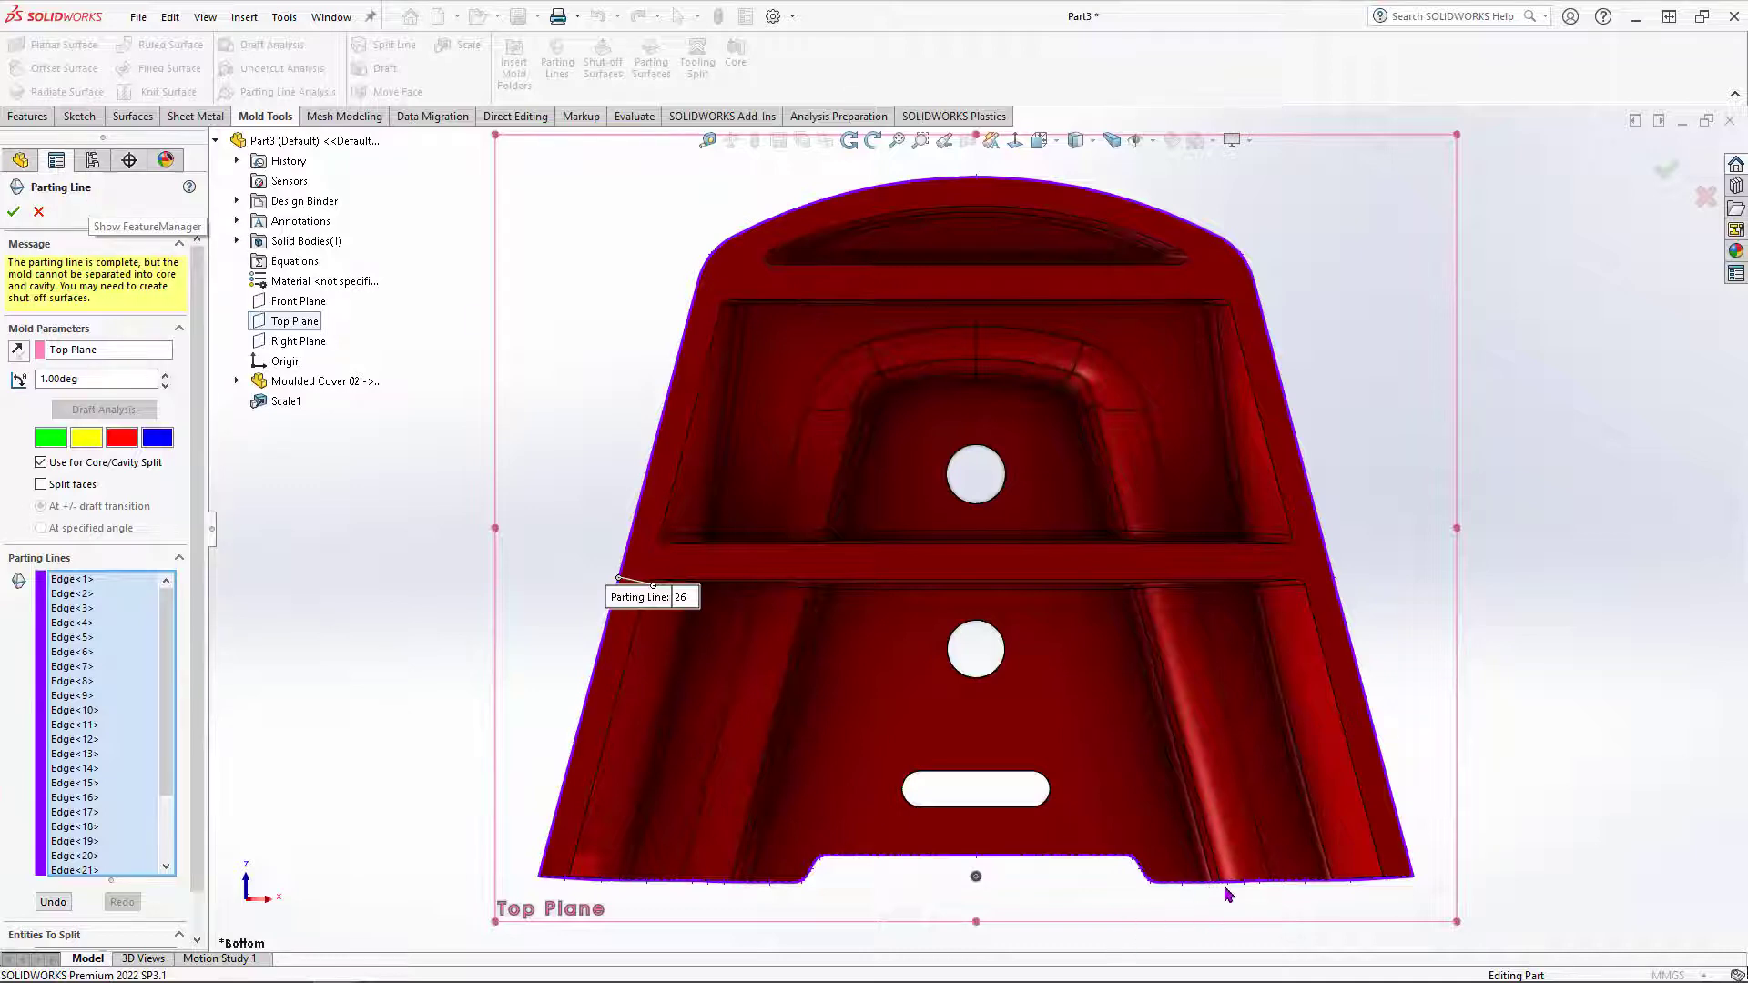
scroll(1227, 893, down, 6)
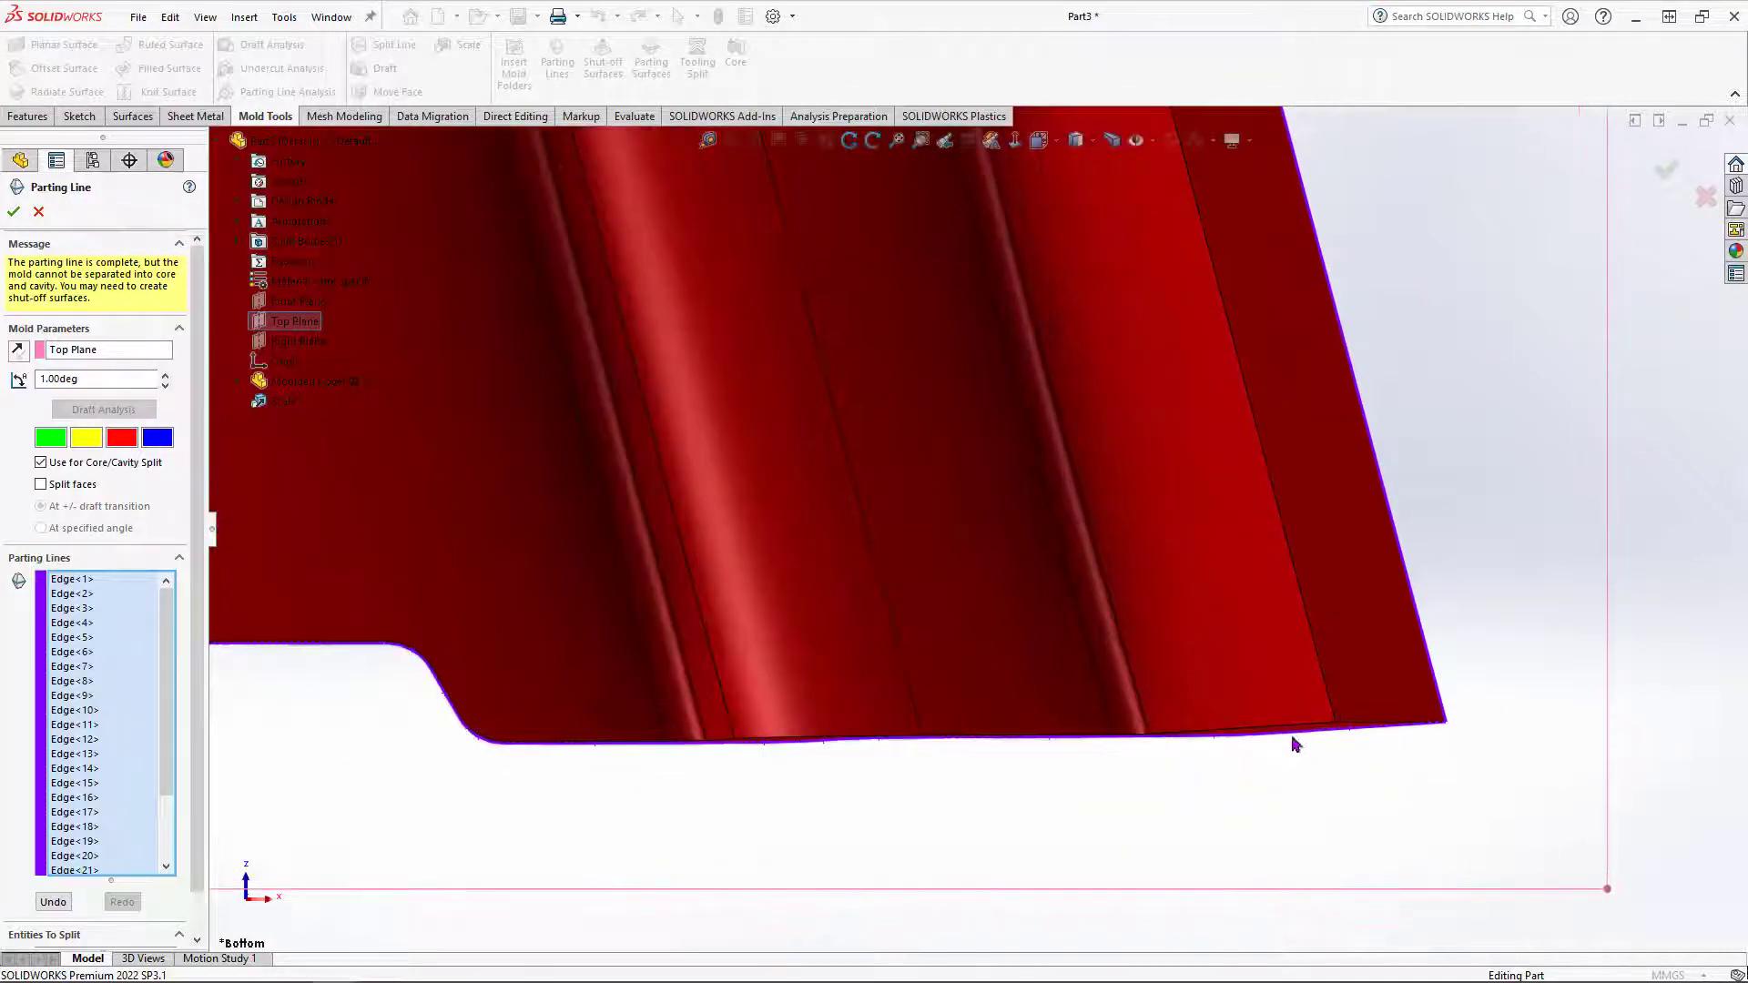
key(f)
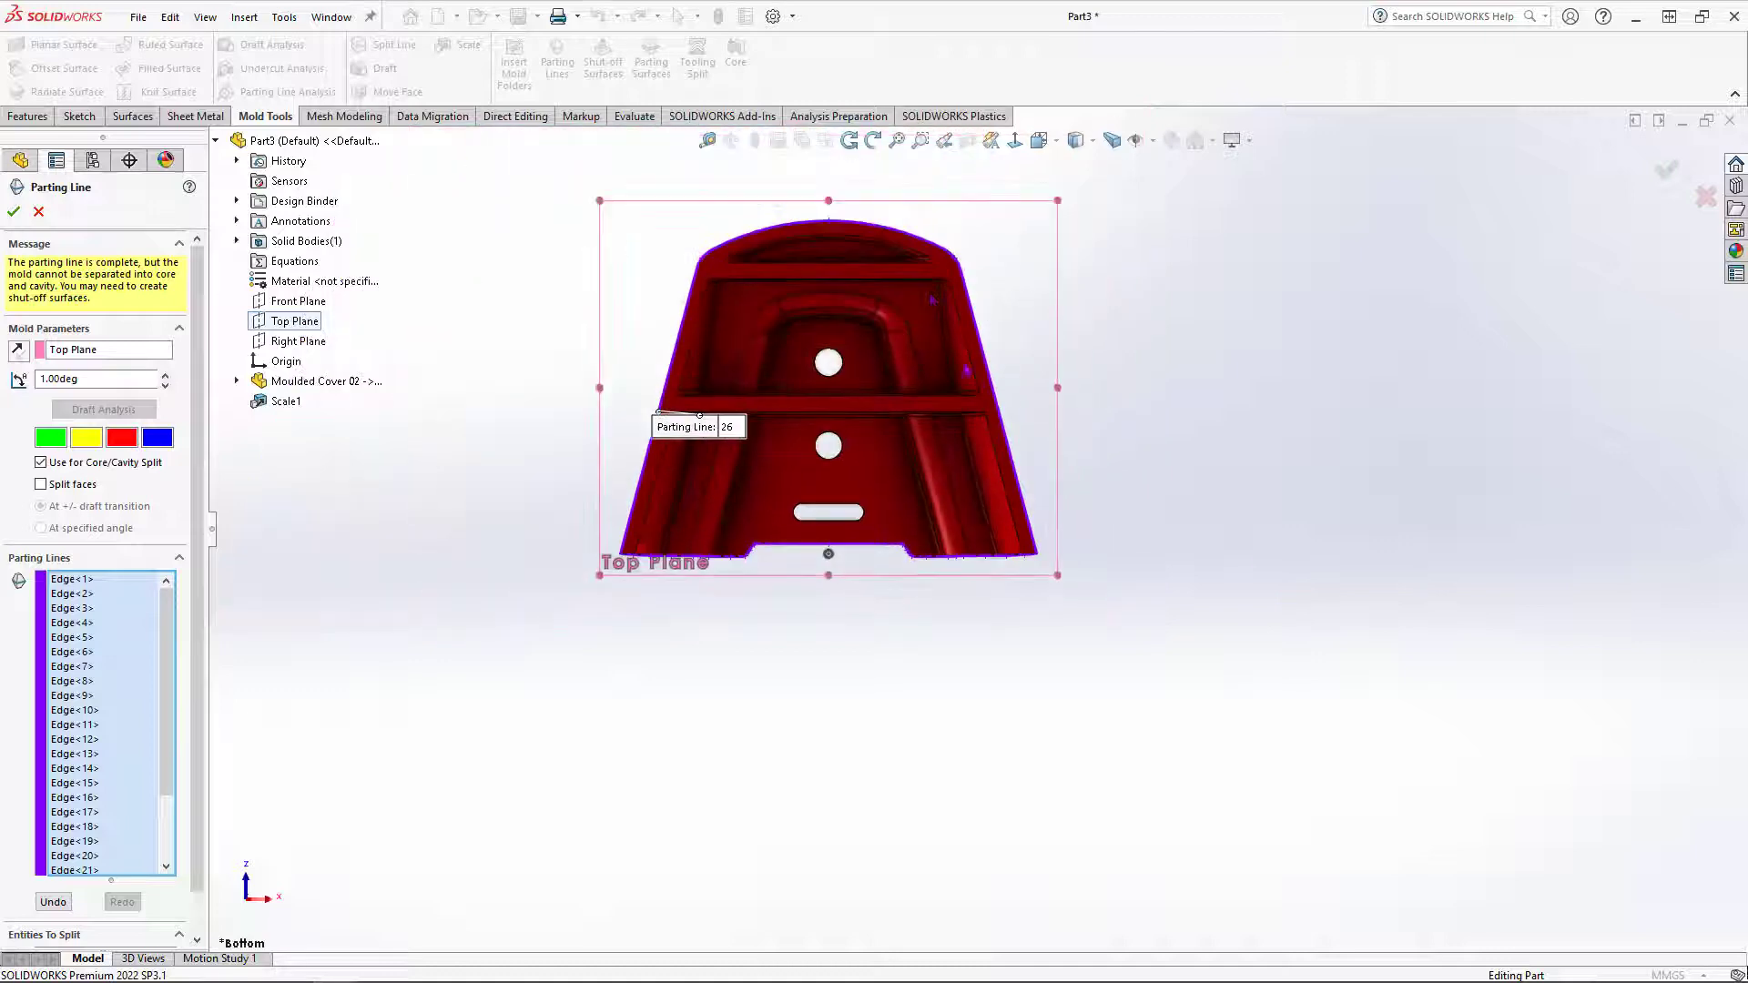
Step: Remove the outer edges running up the near side of the cover's open end from the parting line selection
middle_drag(953, 249, 1060, 409)
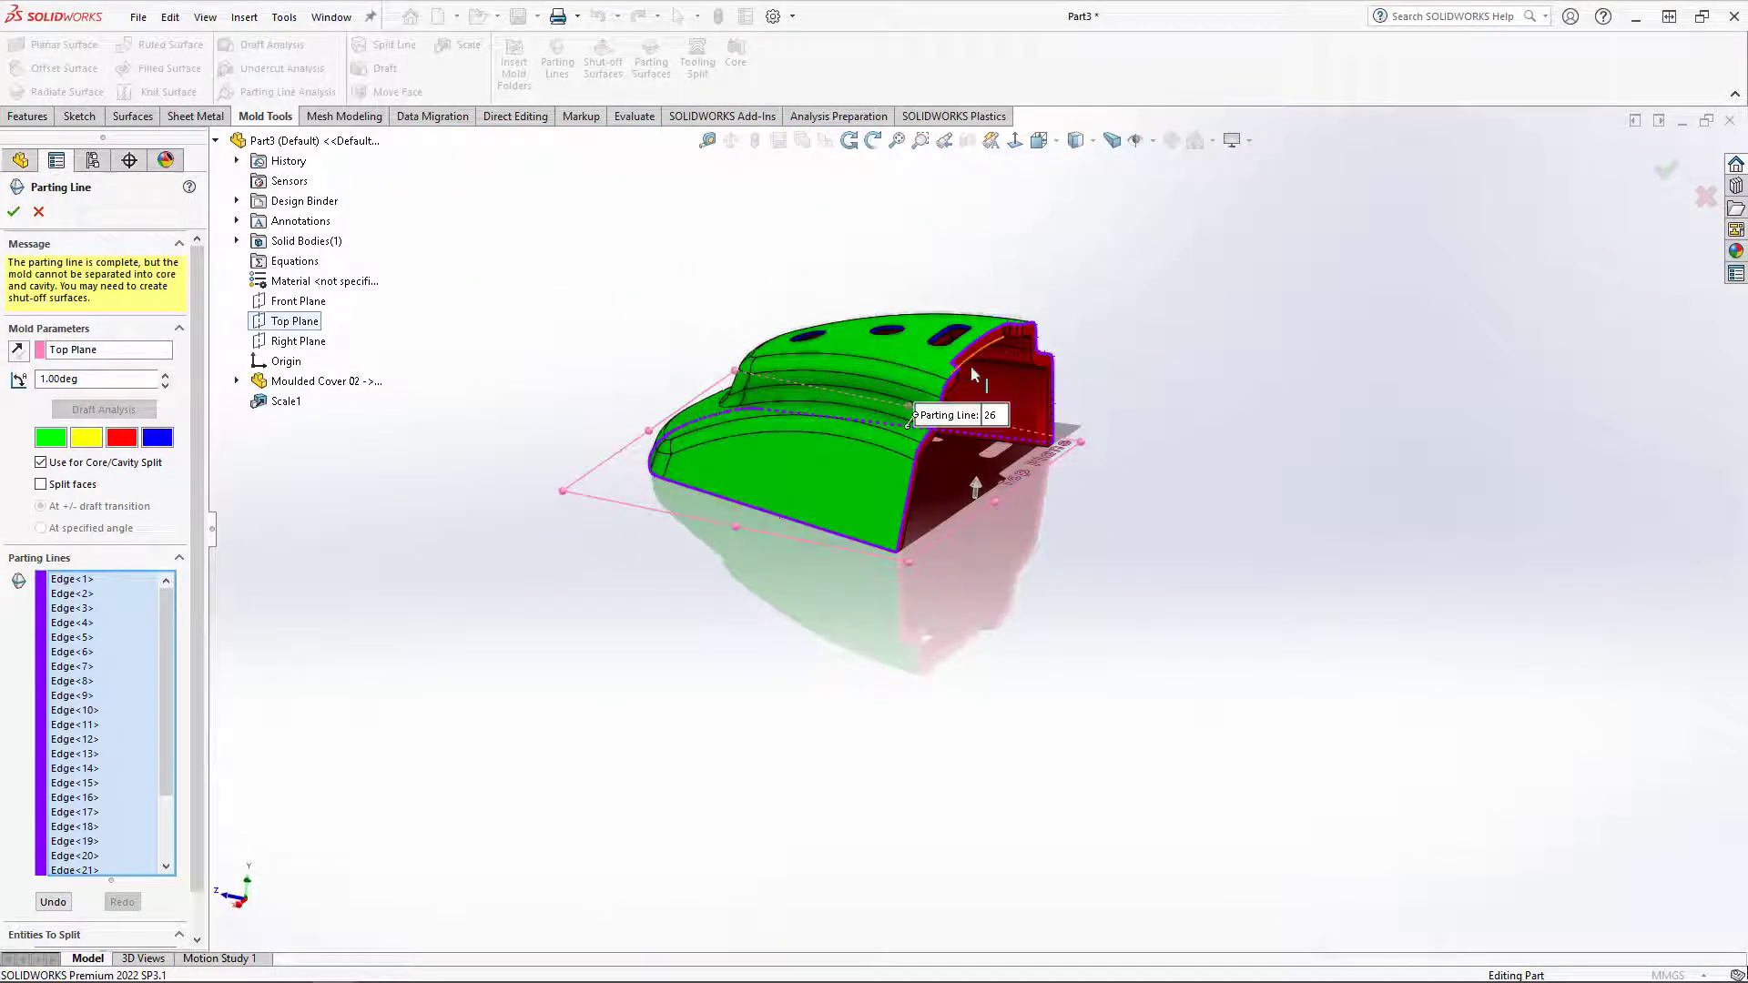
middle_drag(1103, 489, 1112, 580)
scroll(1021, 537, down, 2)
scroll(1021, 537, down, 1)
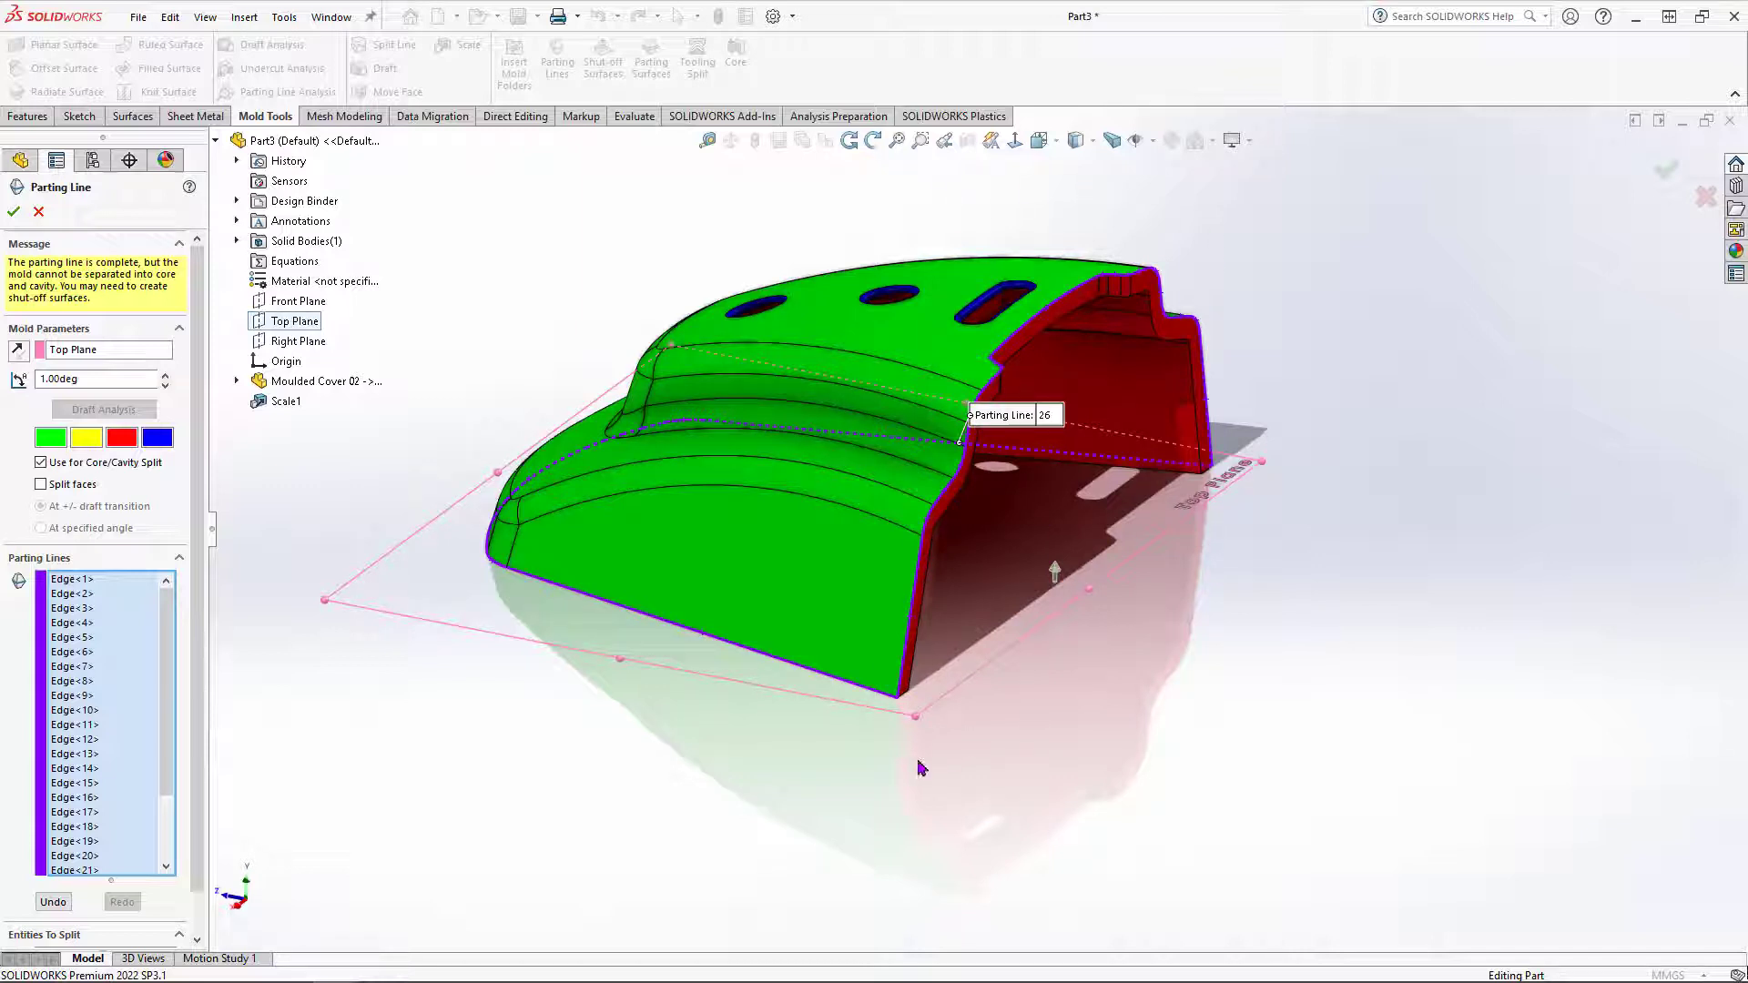
scroll(906, 660, down, 1)
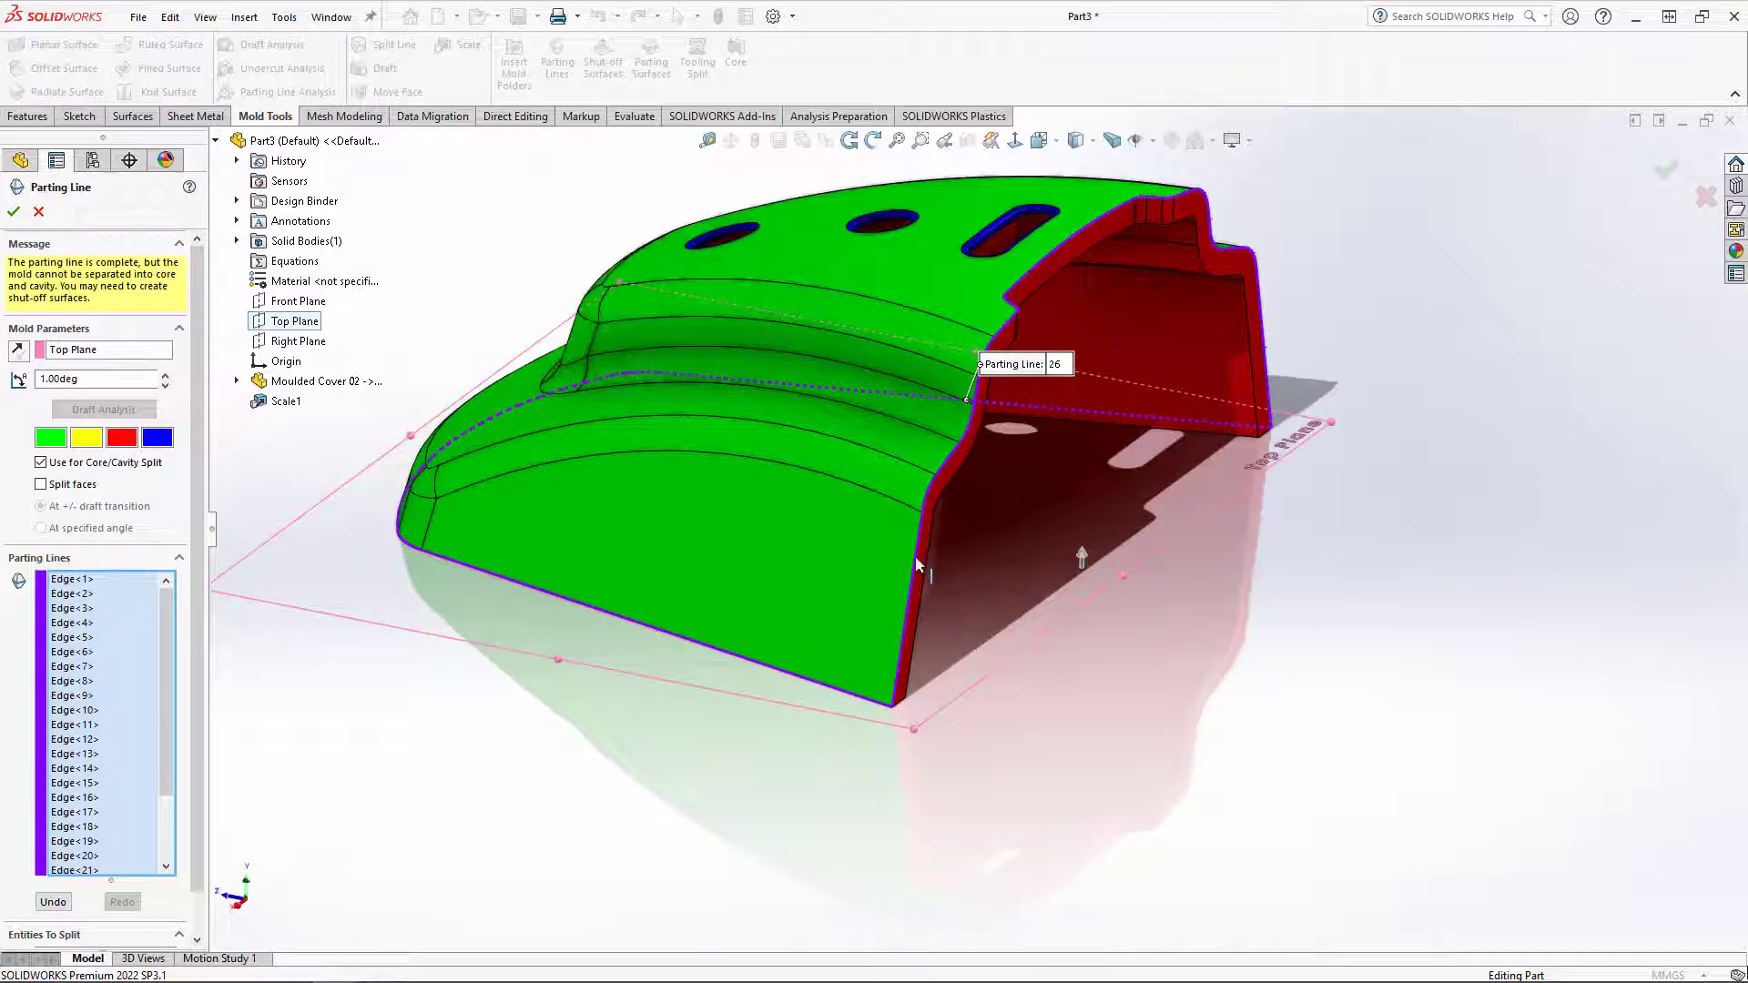
click(917, 564)
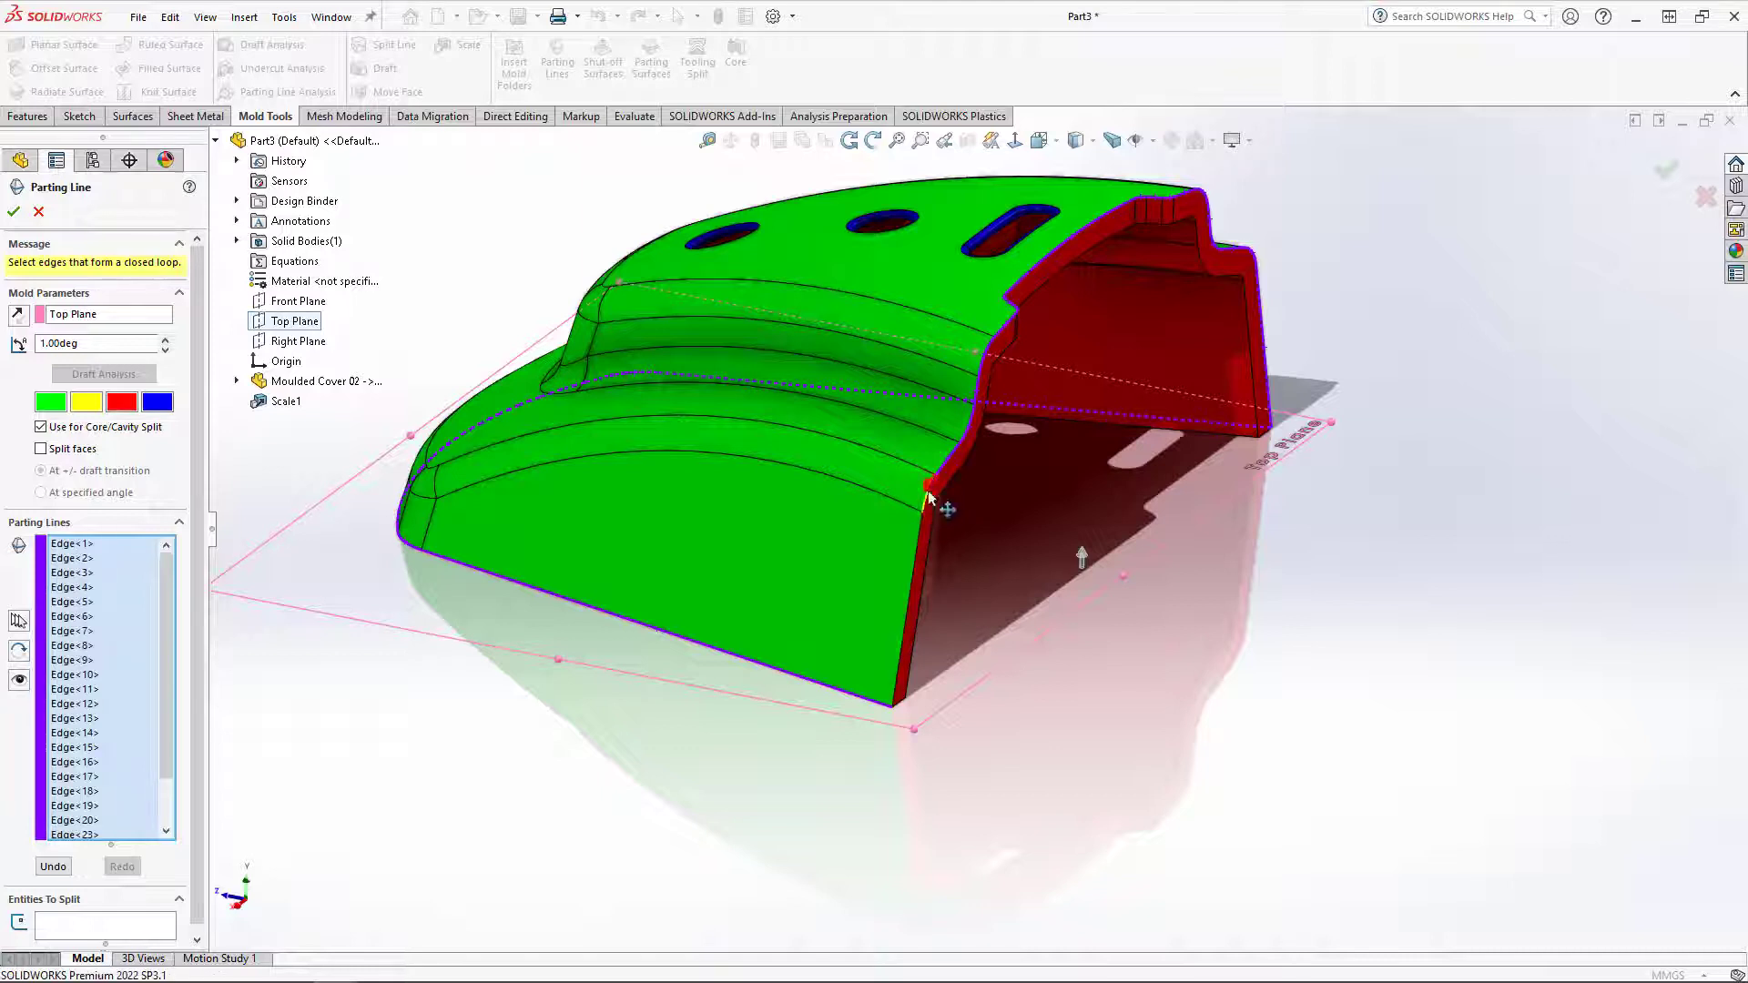
click(949, 456)
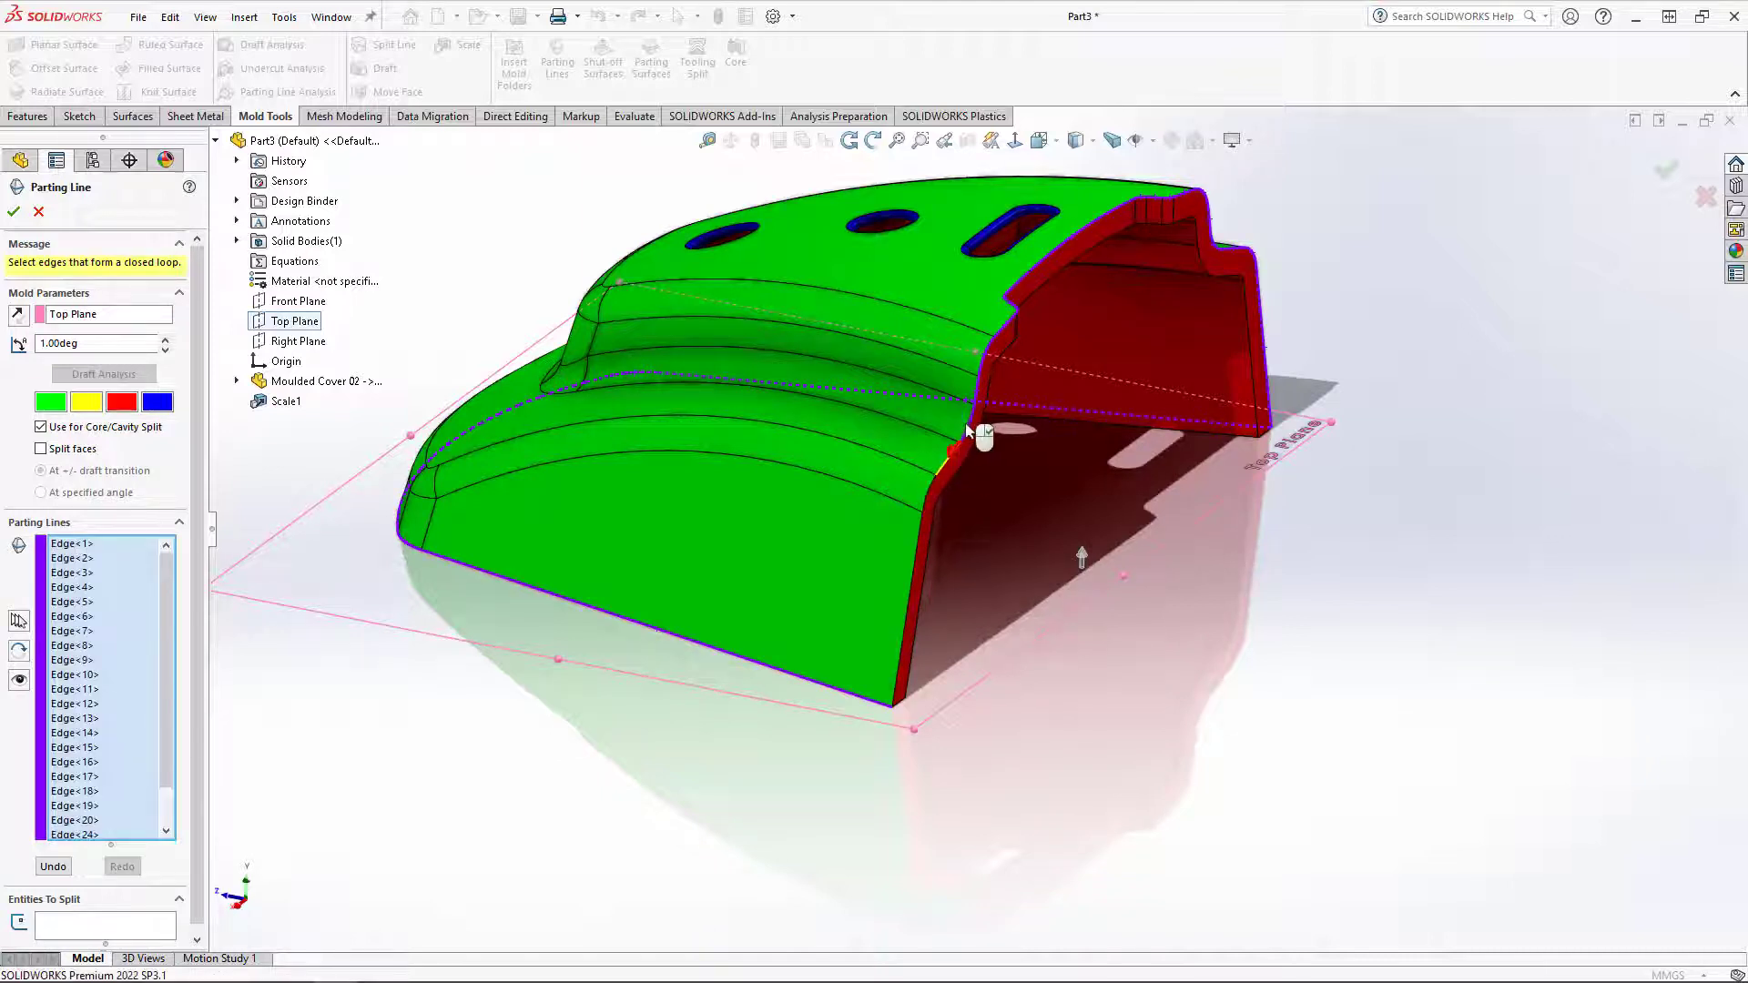
click(970, 433)
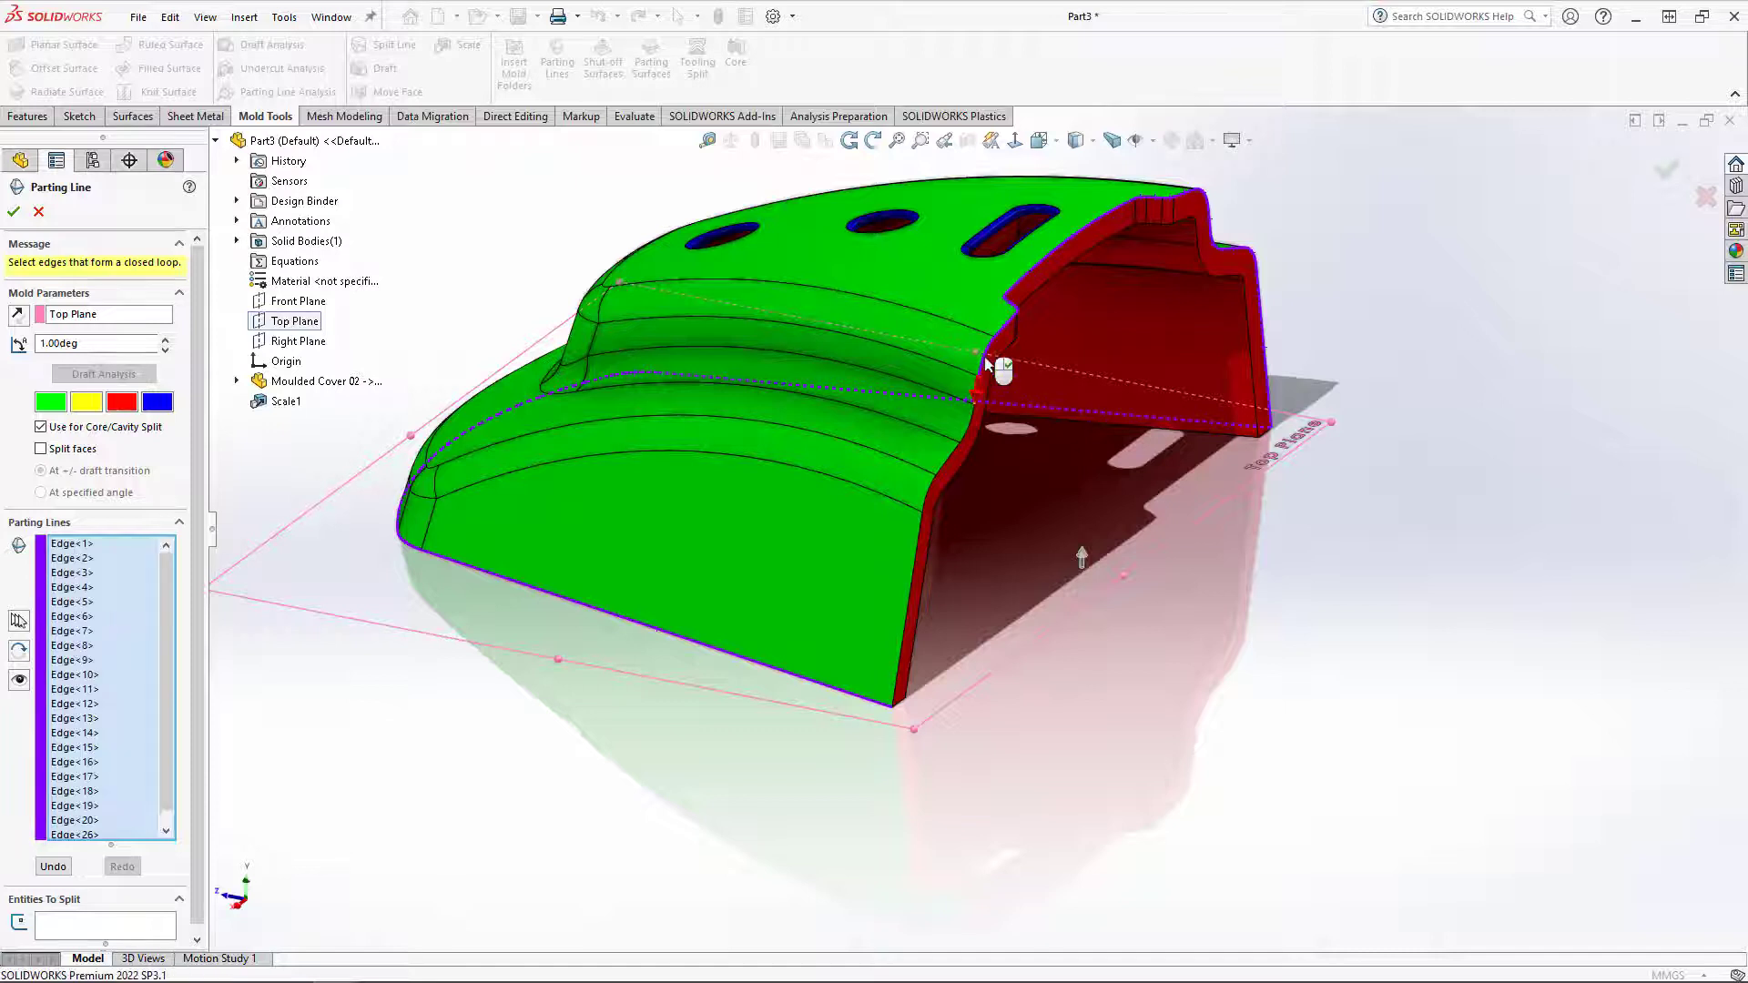
click(990, 382)
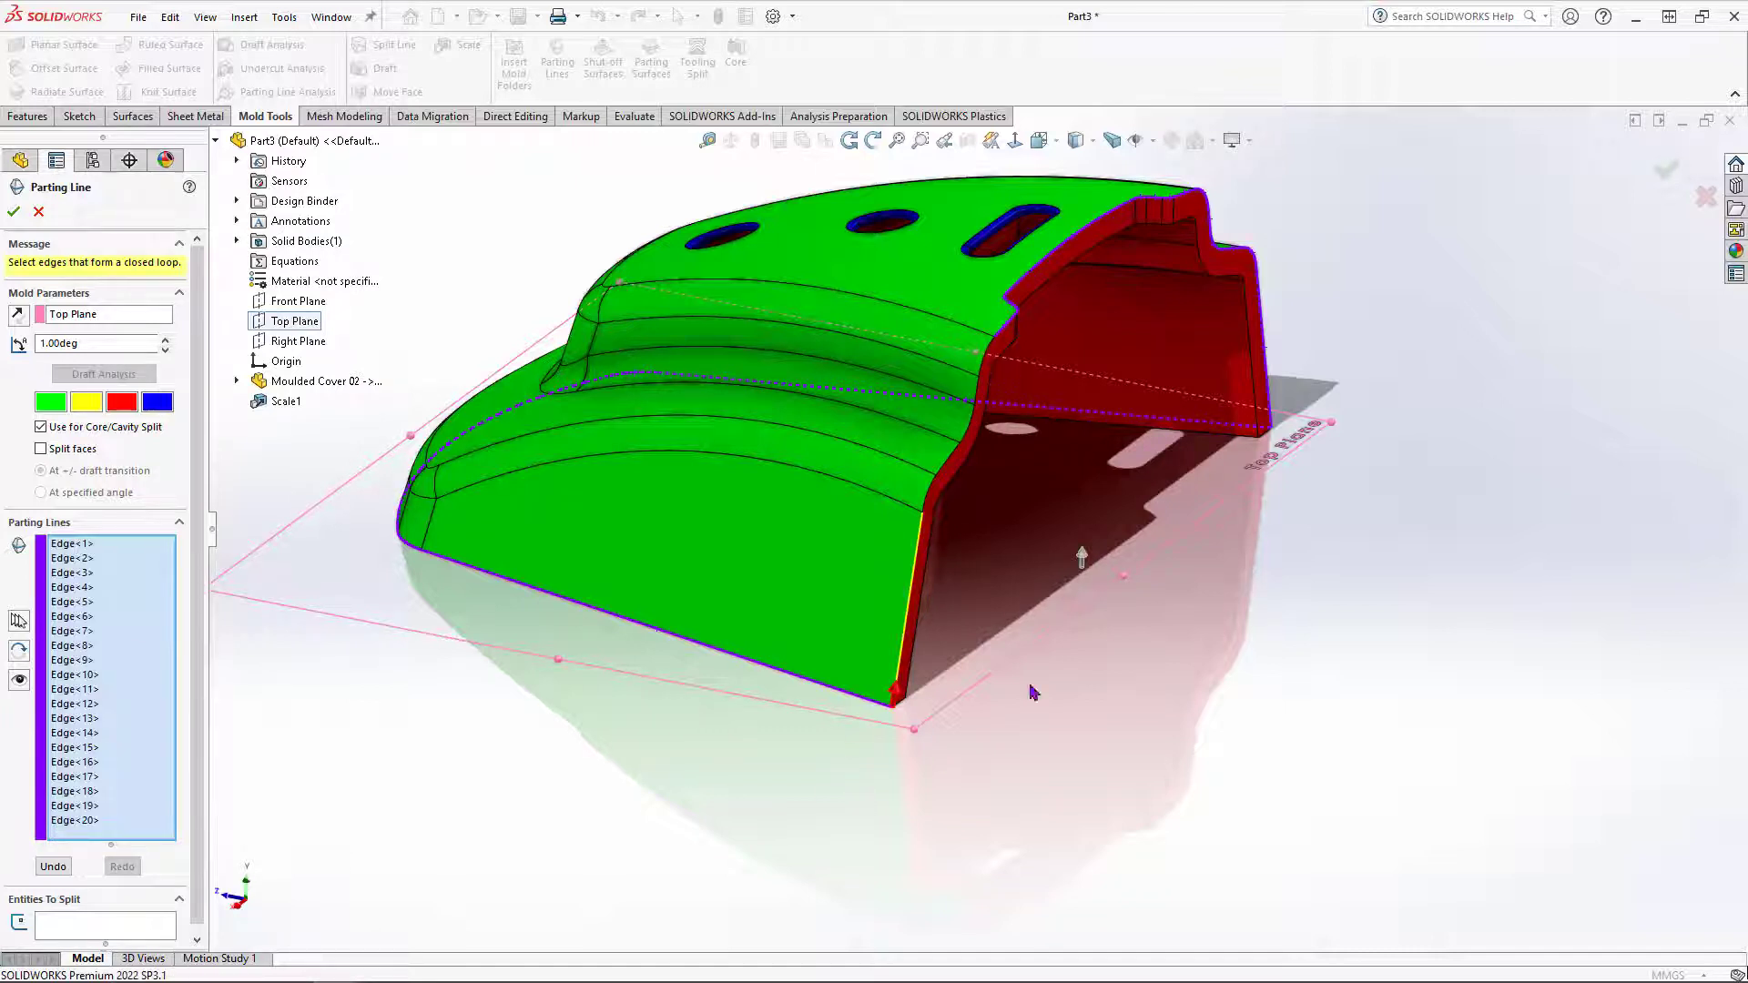
Step: Remove the long lower edge of the near side wall from the parting line selection
scroll(1040, 419, down, 2)
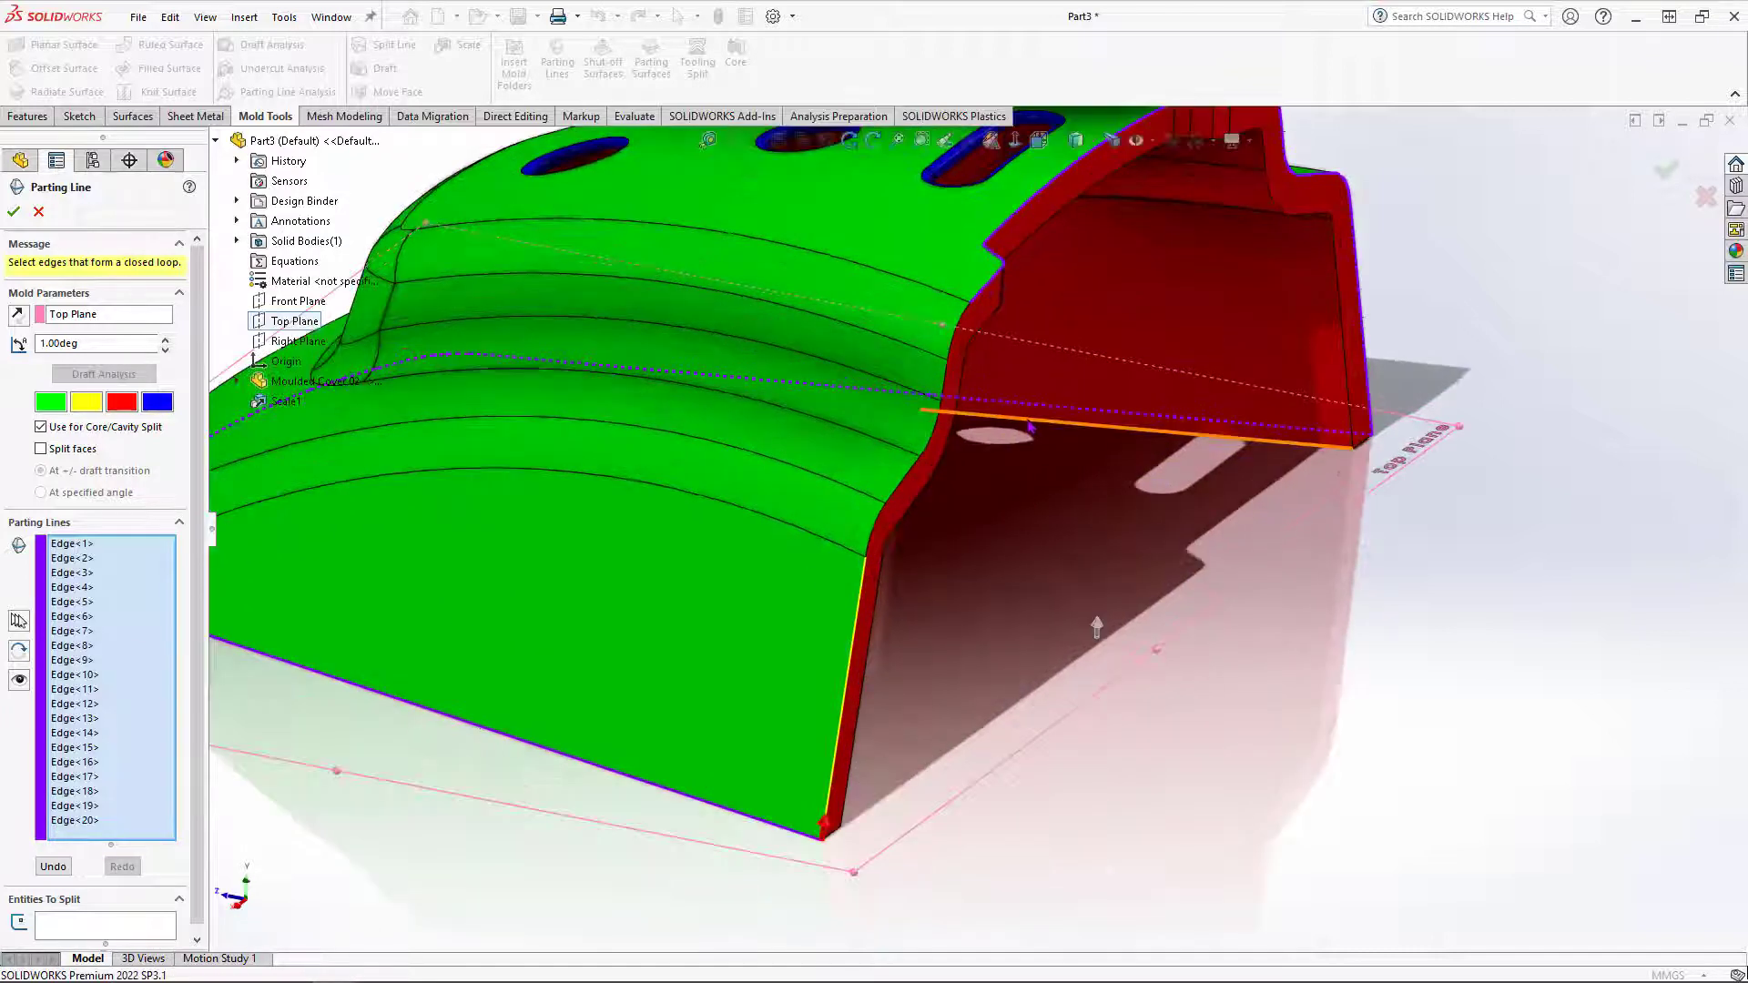
middle_drag(1040, 419, 1023, 483)
scroll(1038, 528, up, 4)
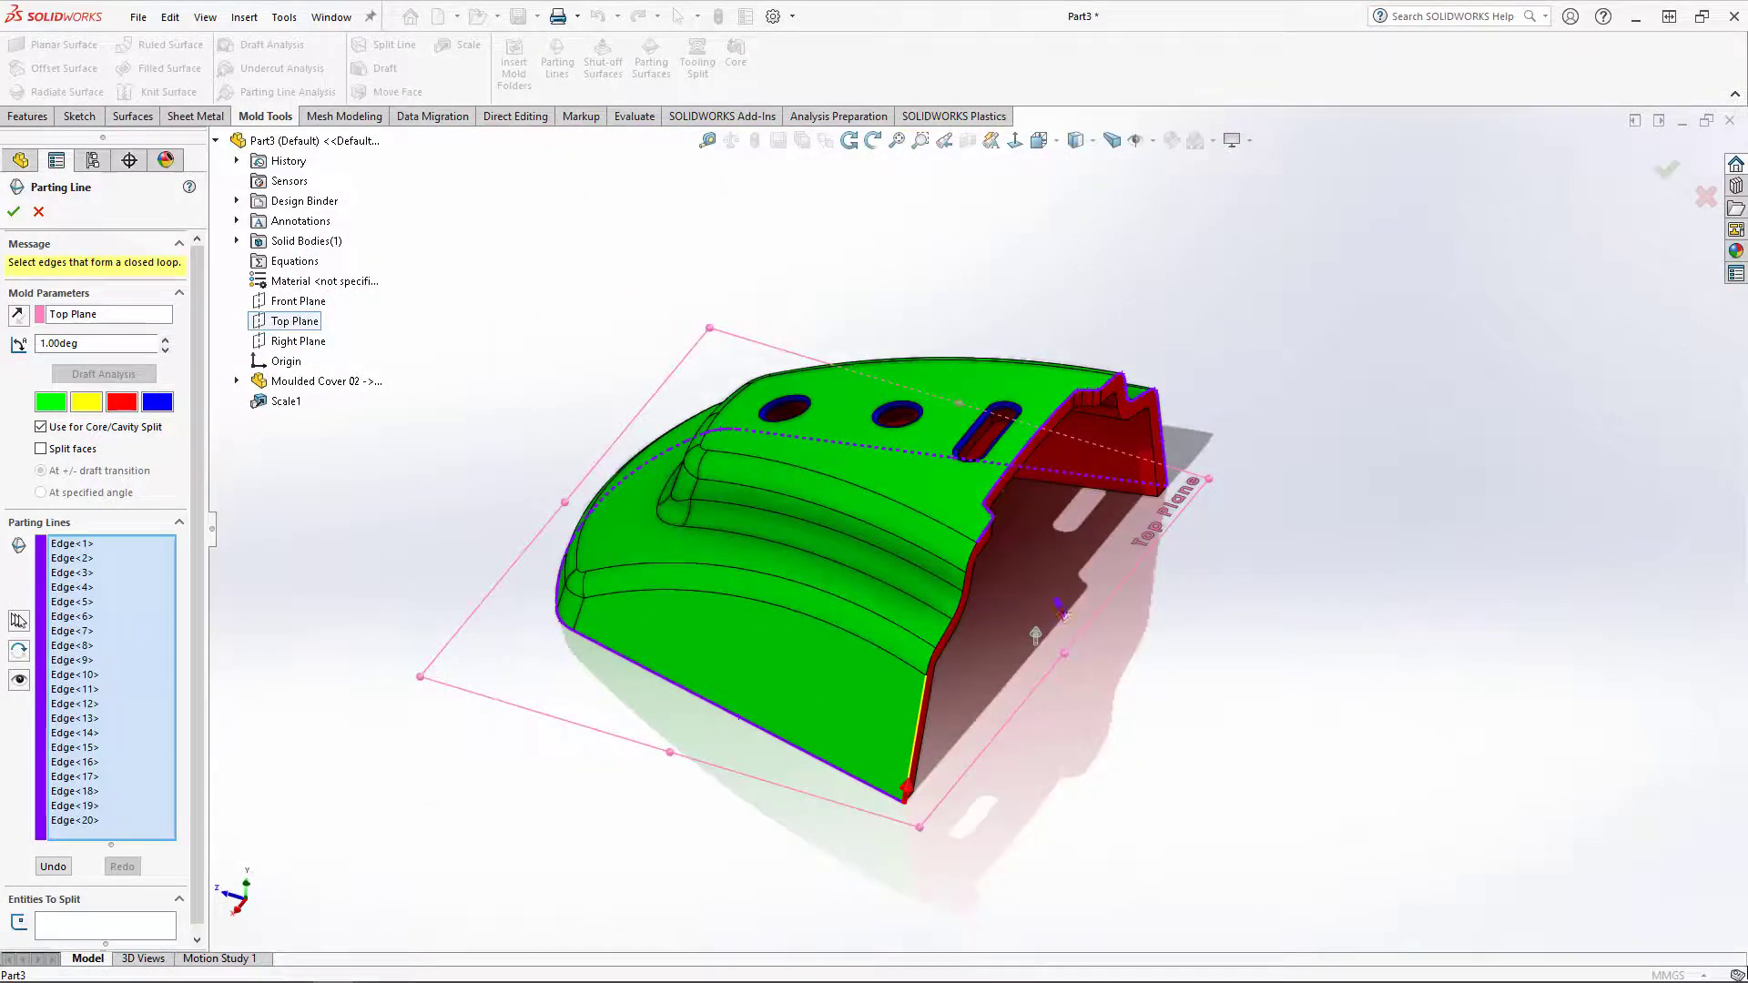
ctrl+middle_drag(1056, 600, 1114, 583)
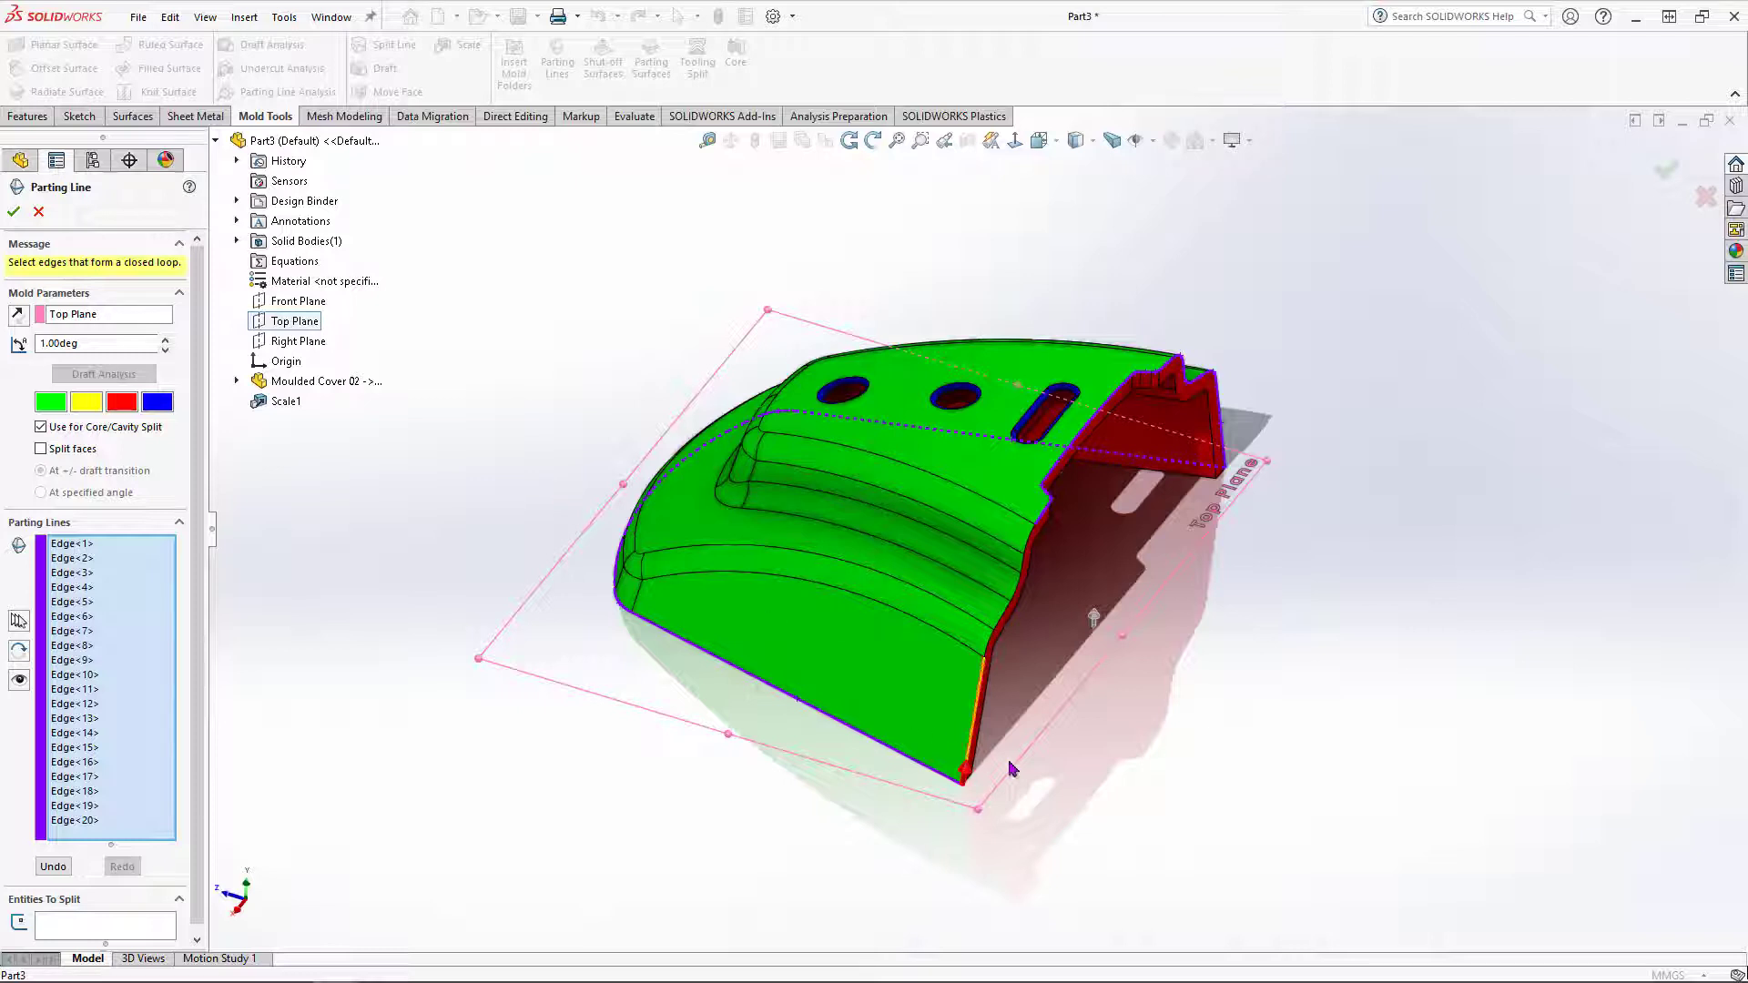
click(949, 780)
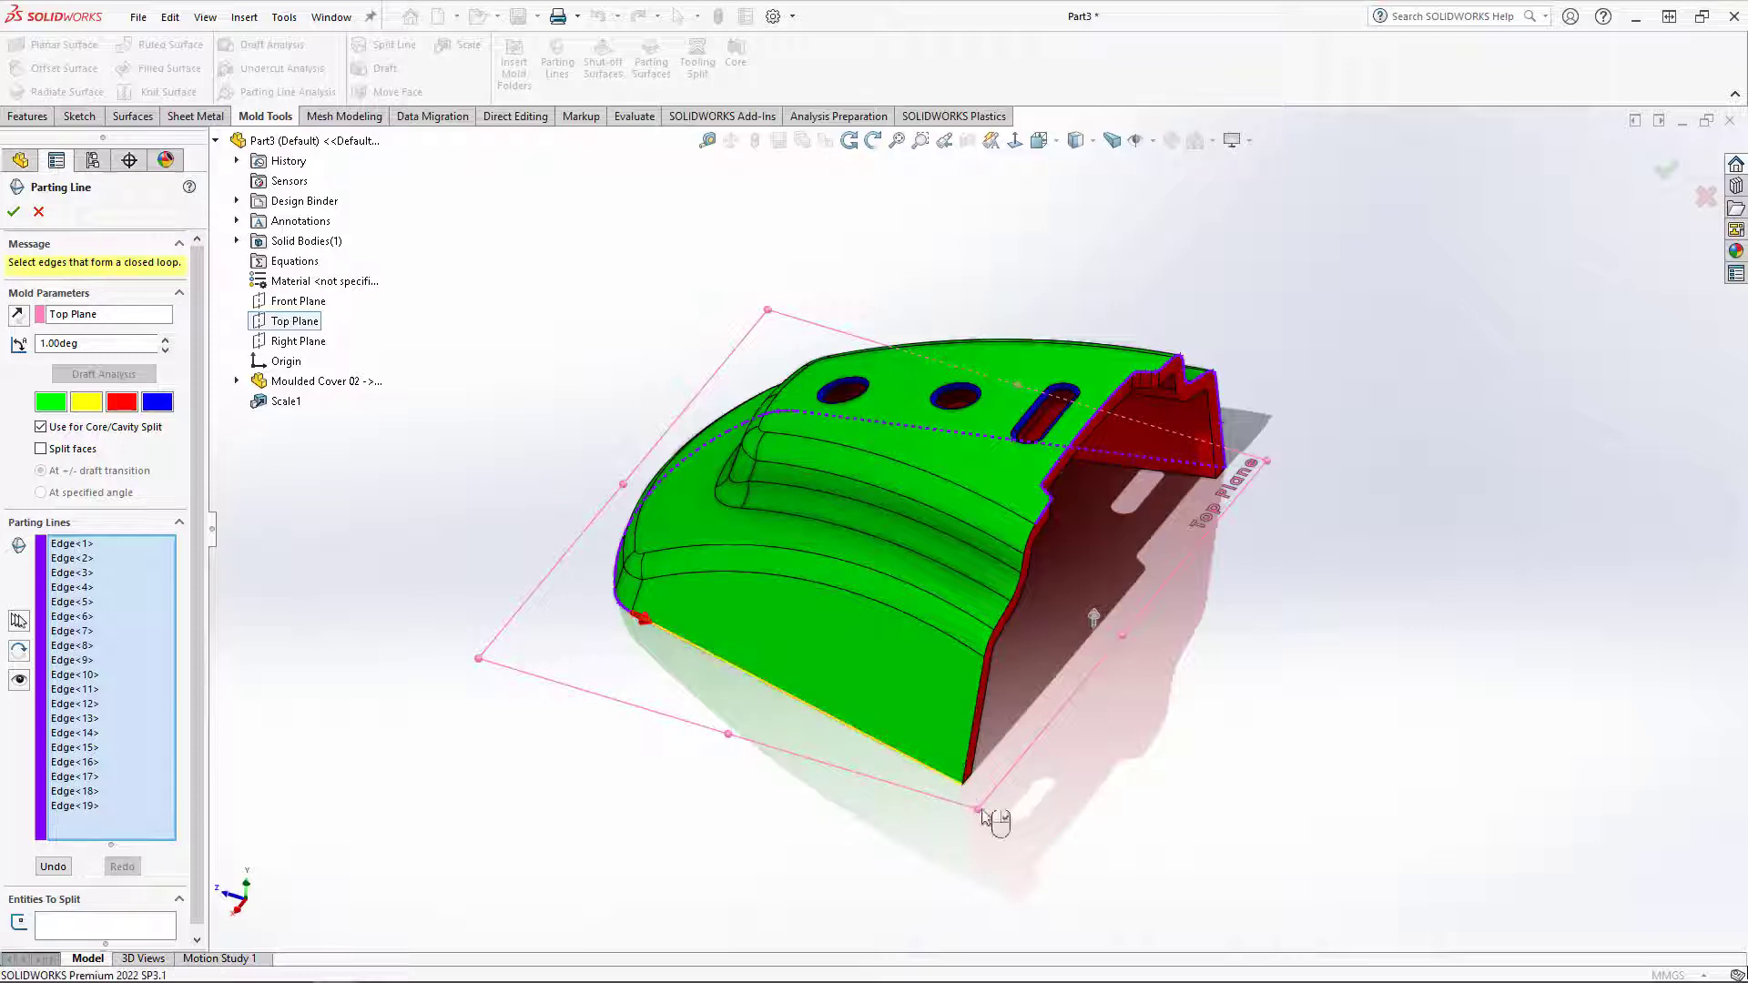
Step: Add the near side wall's long lower edge and its outer edge at the open end back to the parting line
middle_drag(1118, 855, 1112, 726)
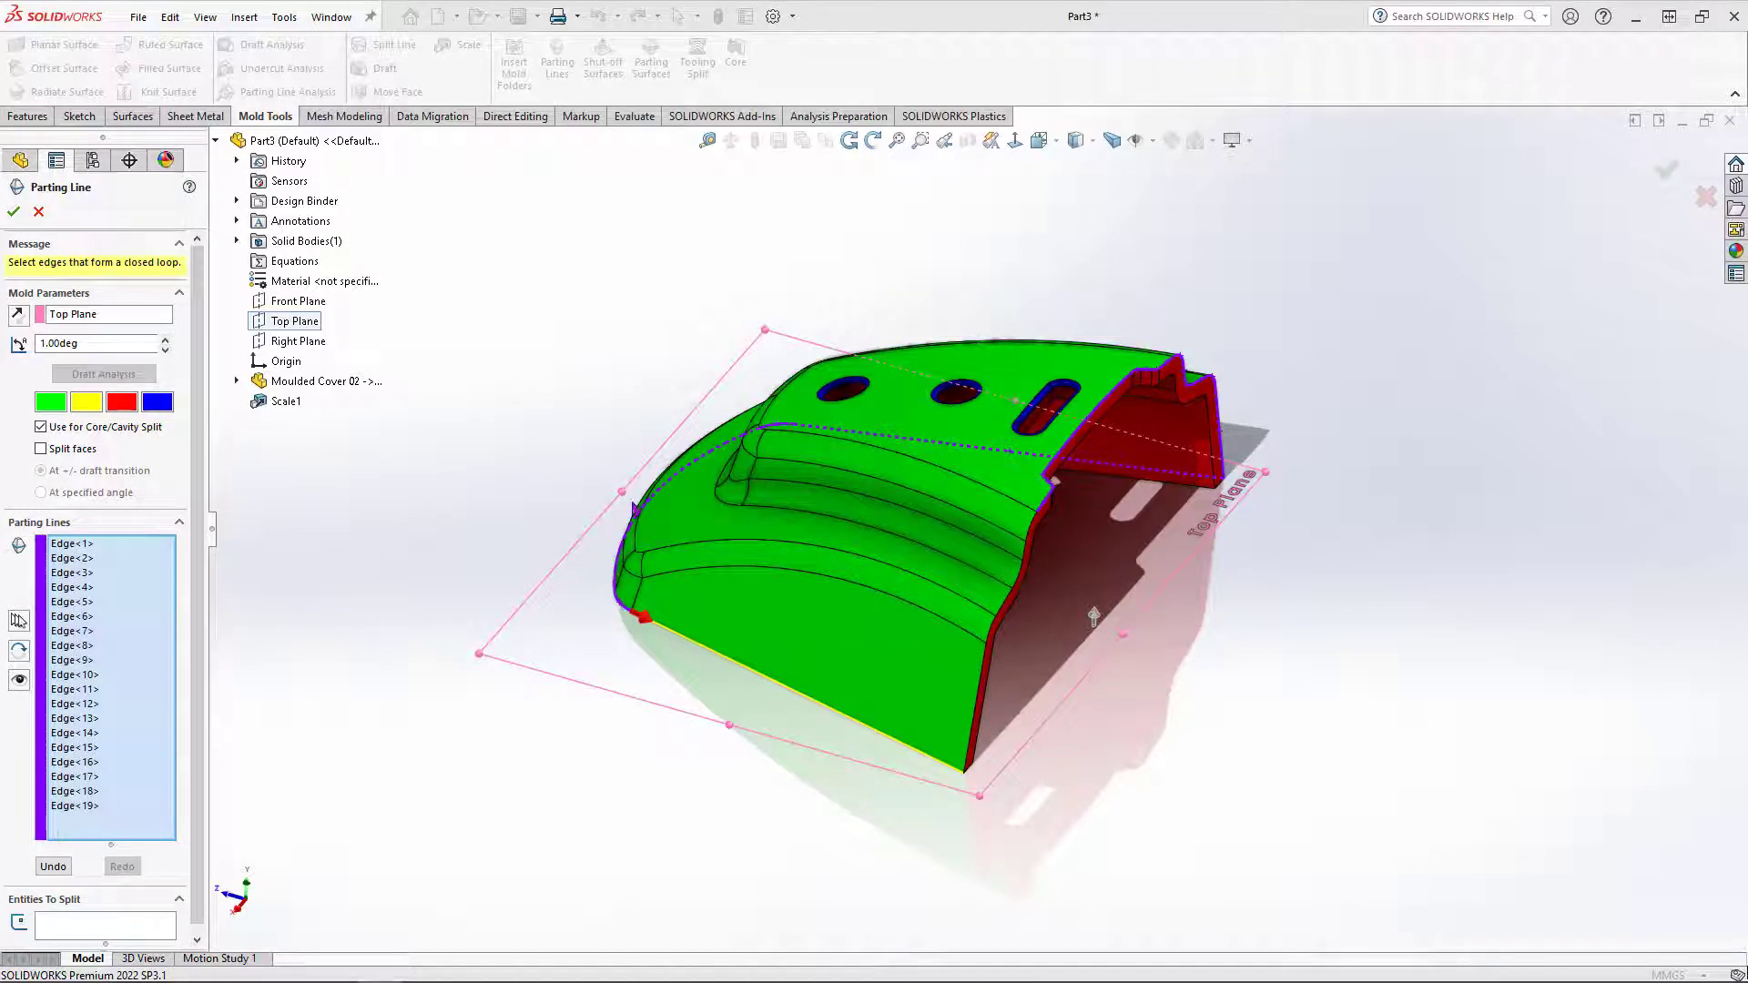
middle_drag(1167, 508, 1202, 586)
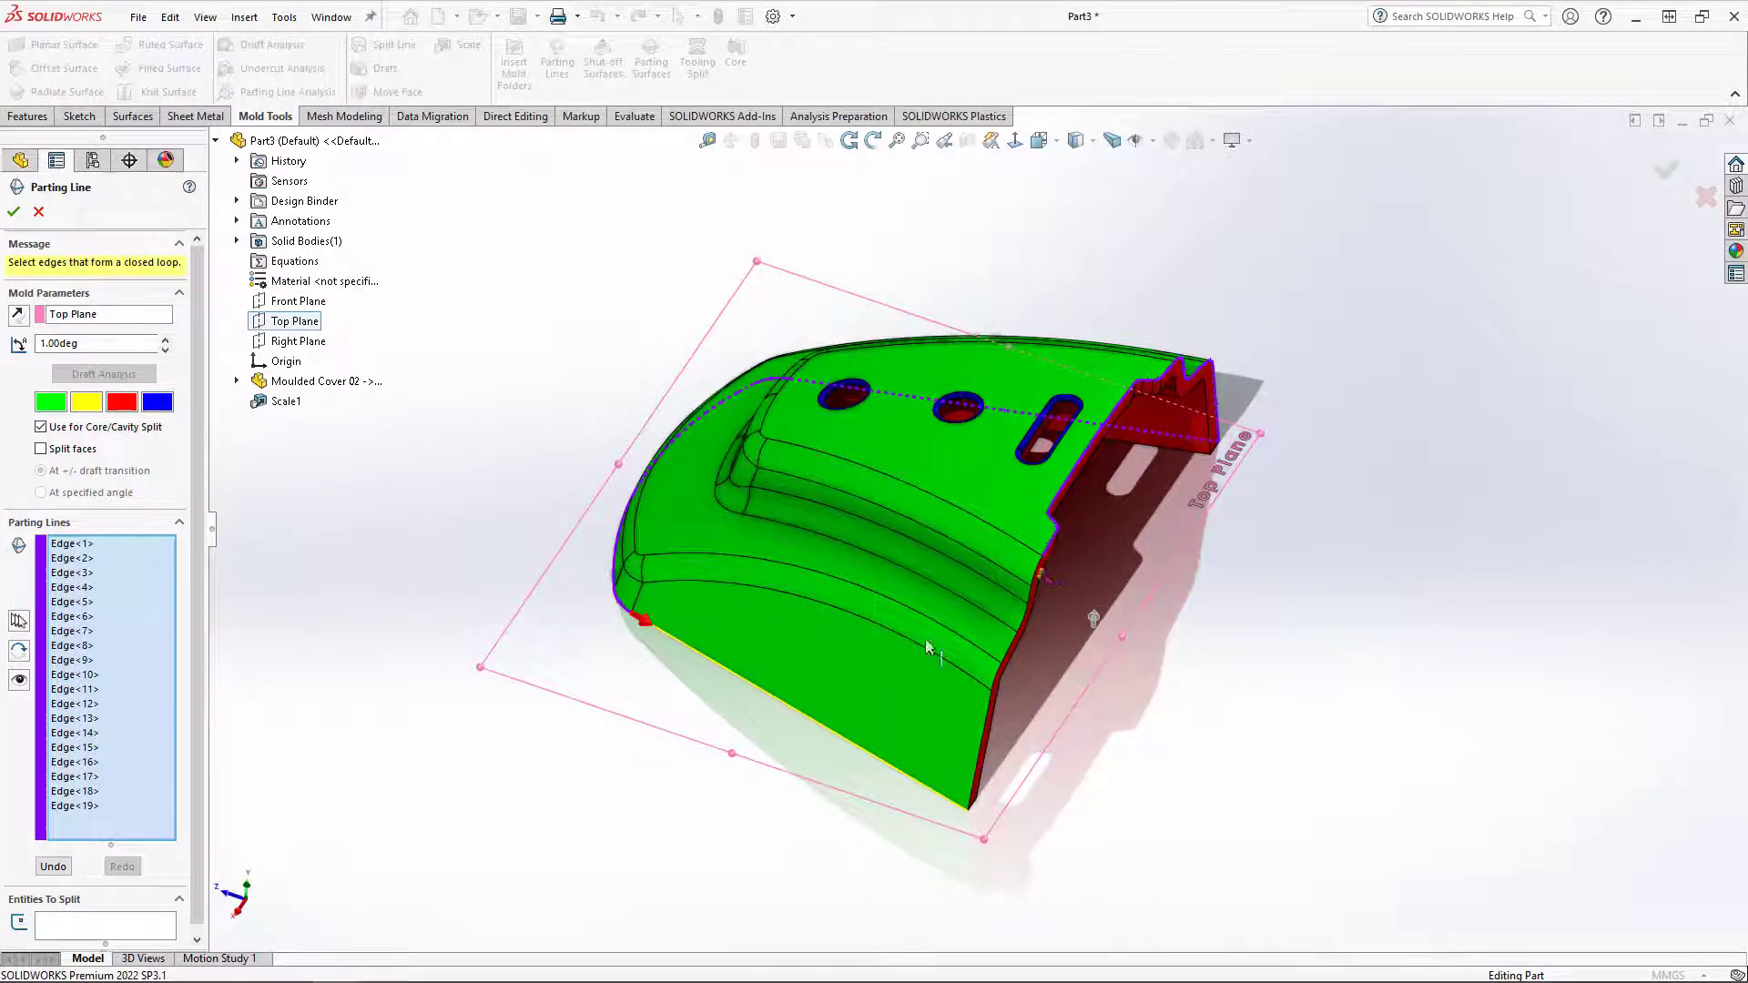
click(689, 648)
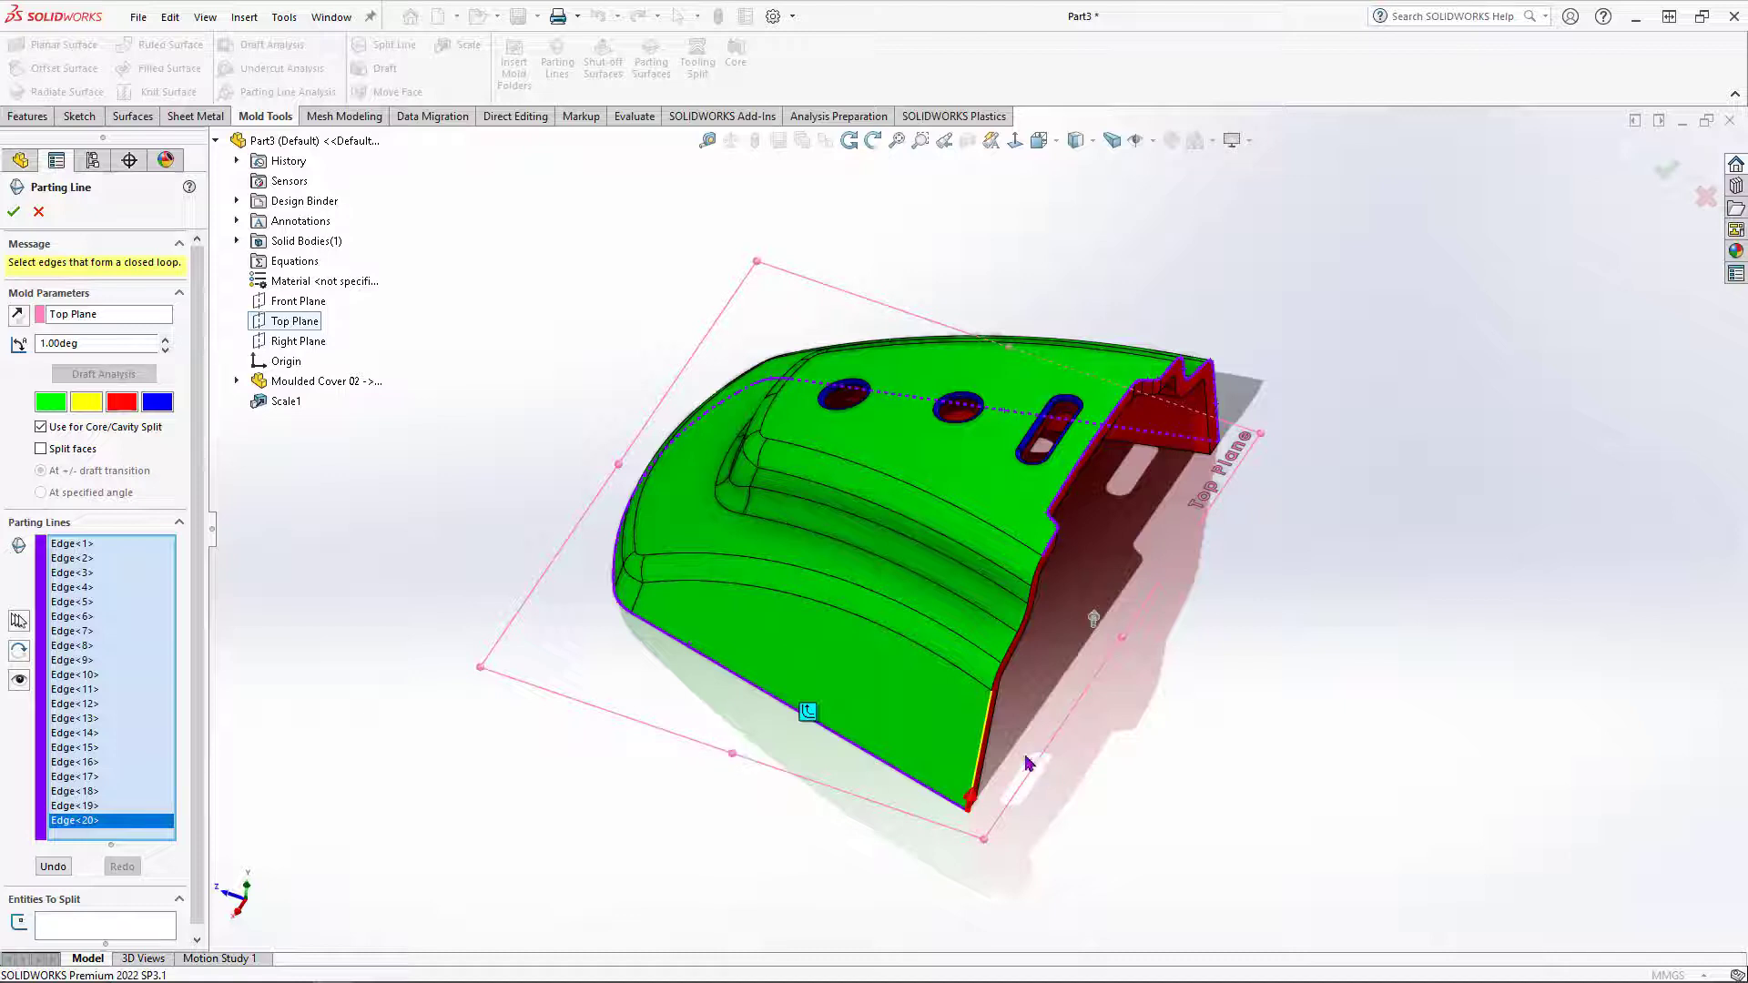
click(982, 746)
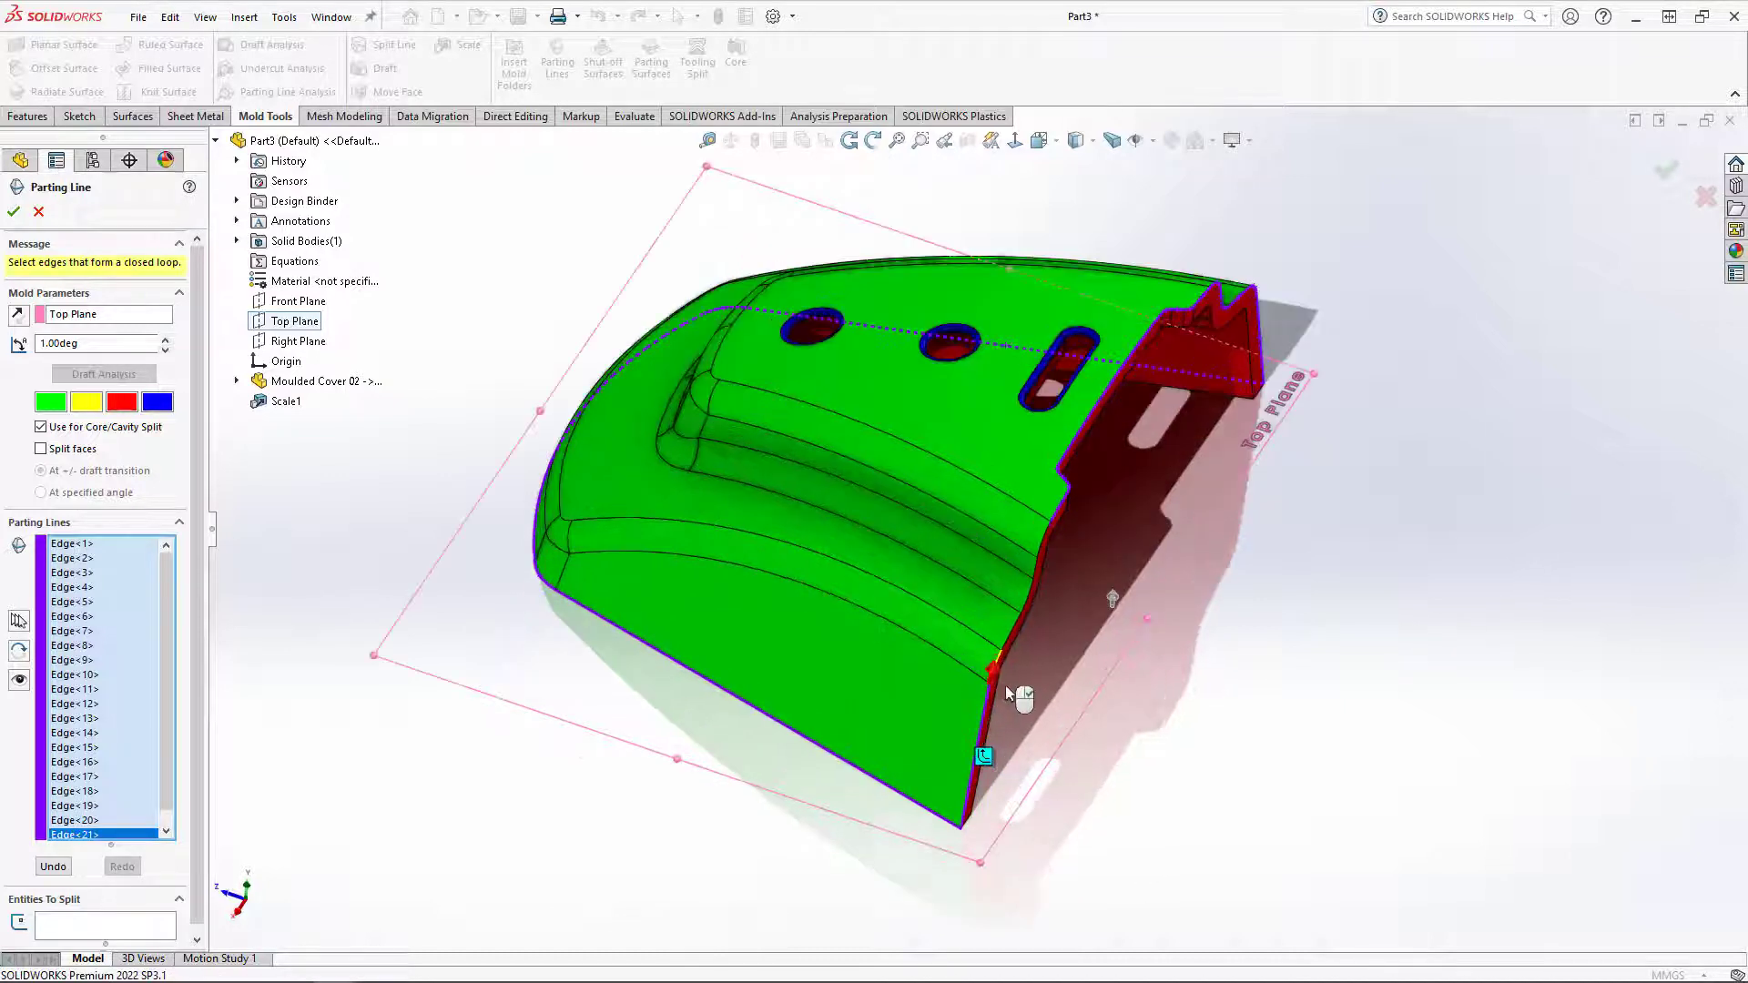
Step: Add the short curved outer edge directly above the near side wall at the cover's open end to the parting line
scroll(1001, 683, down, 5)
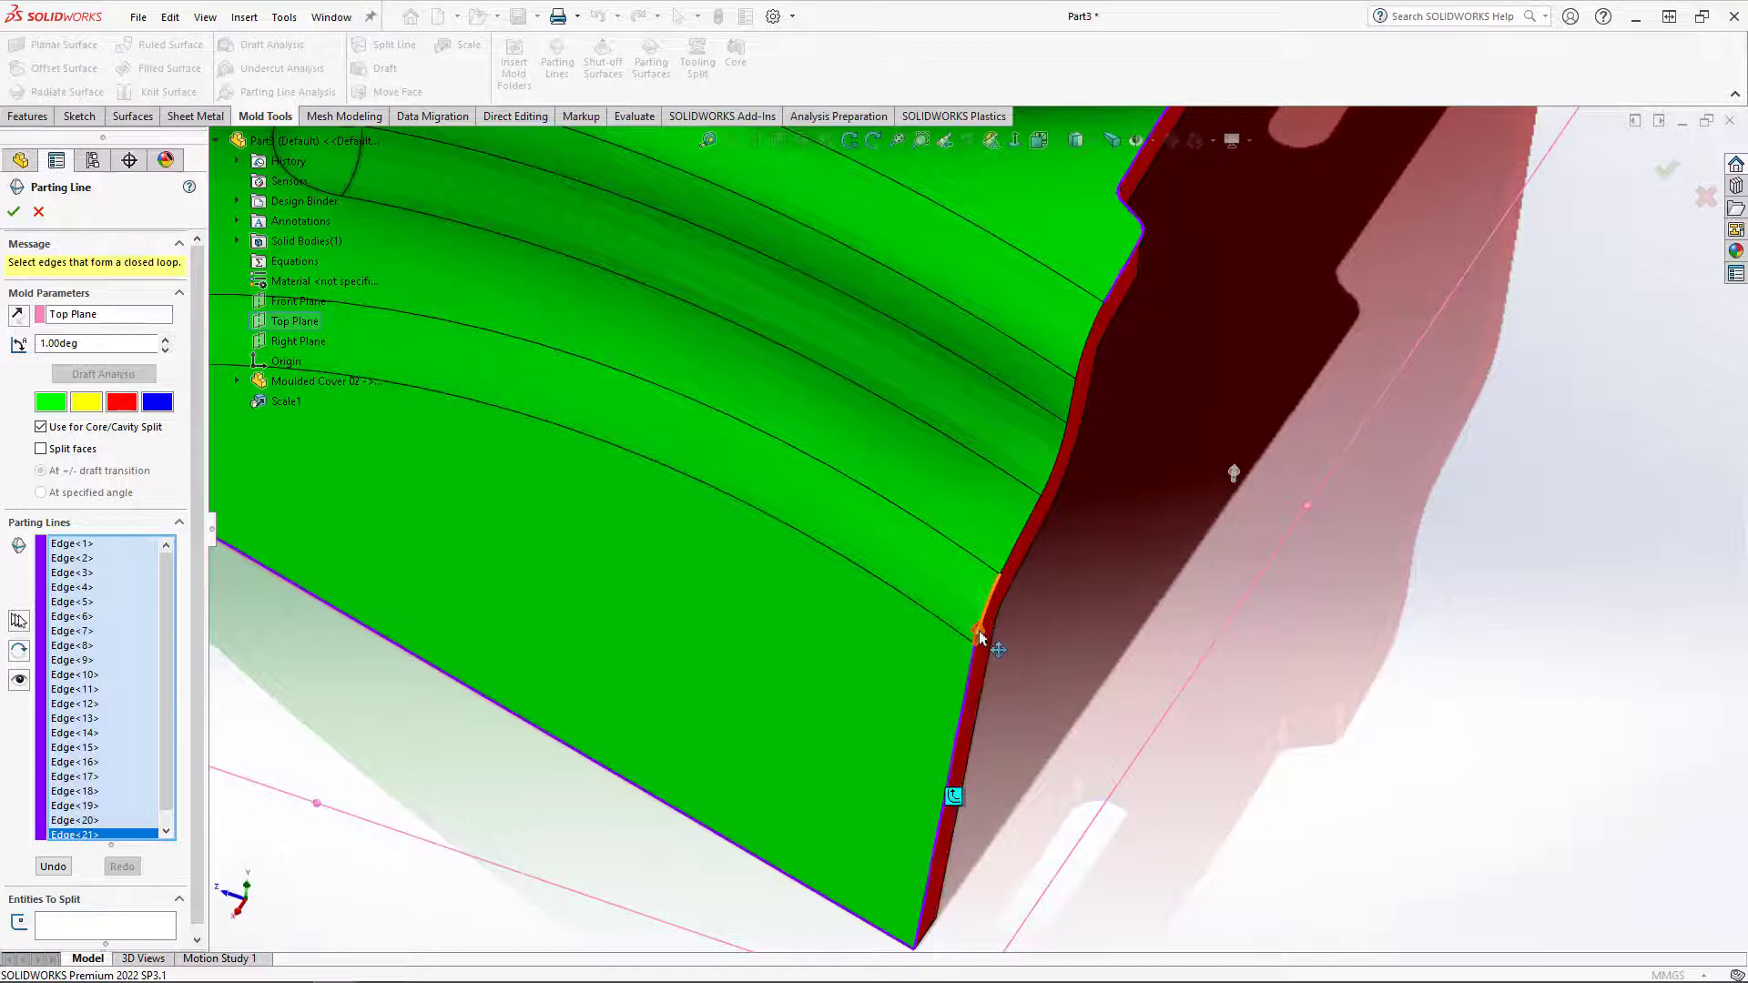
click(980, 633)
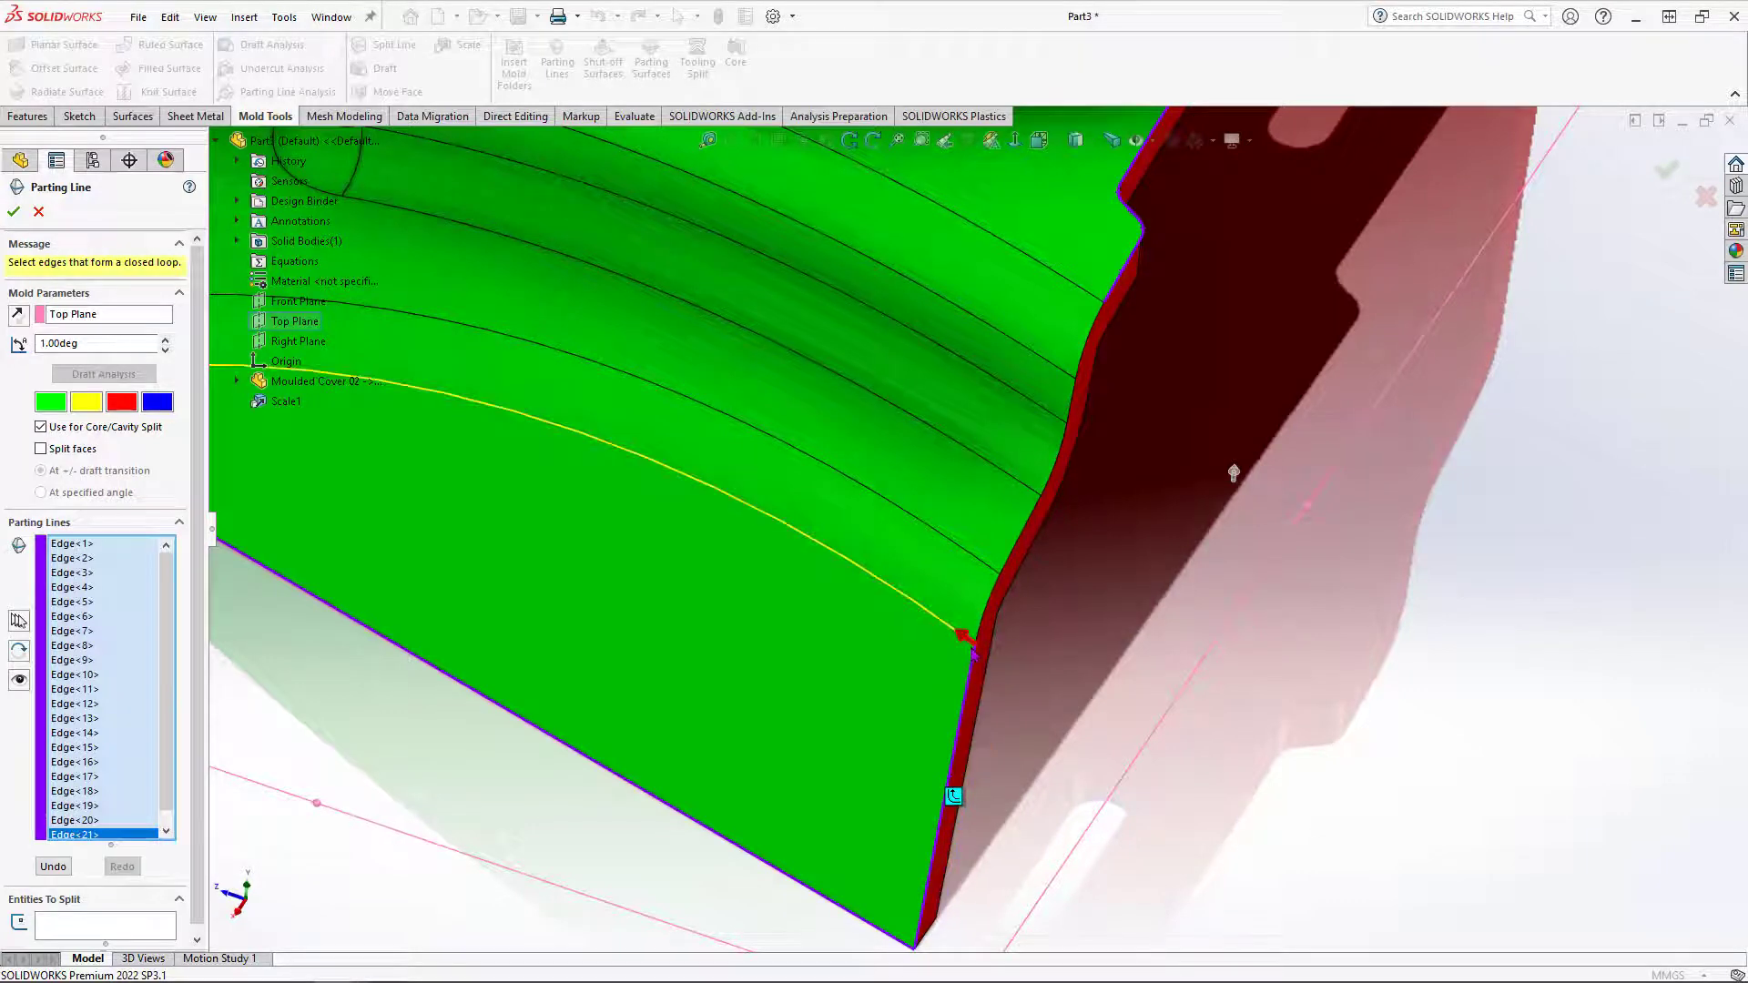
scroll(970, 655, up, 3)
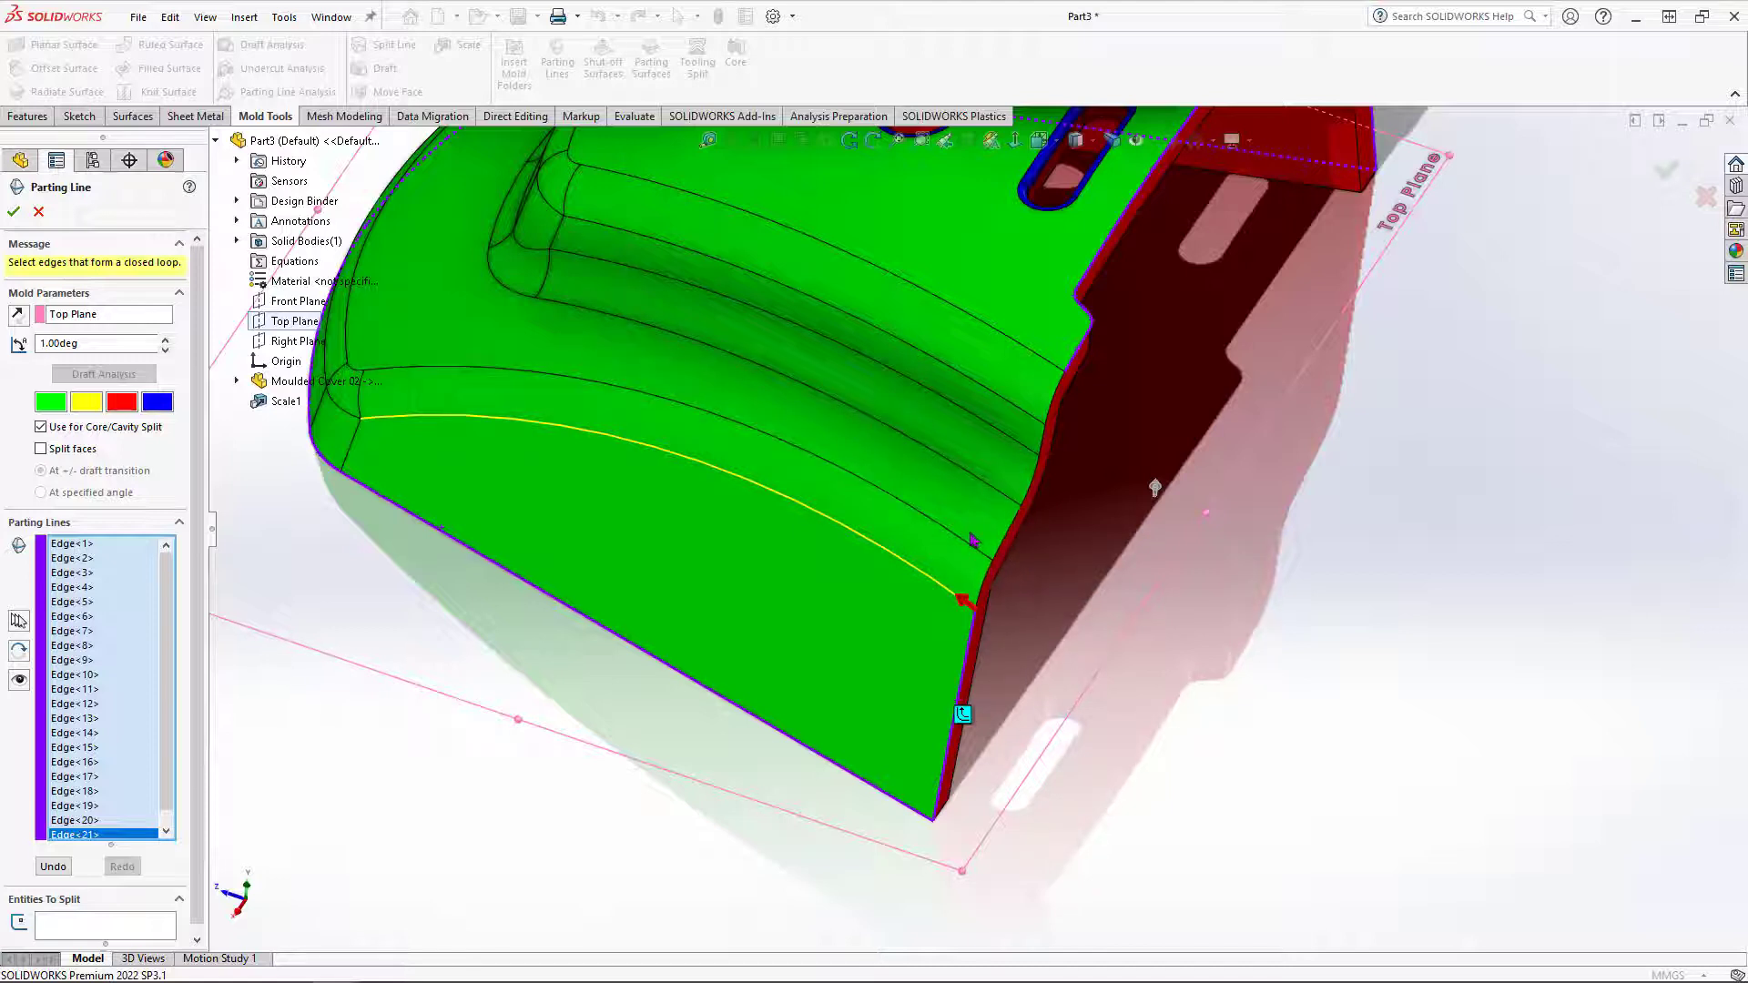
click(983, 590)
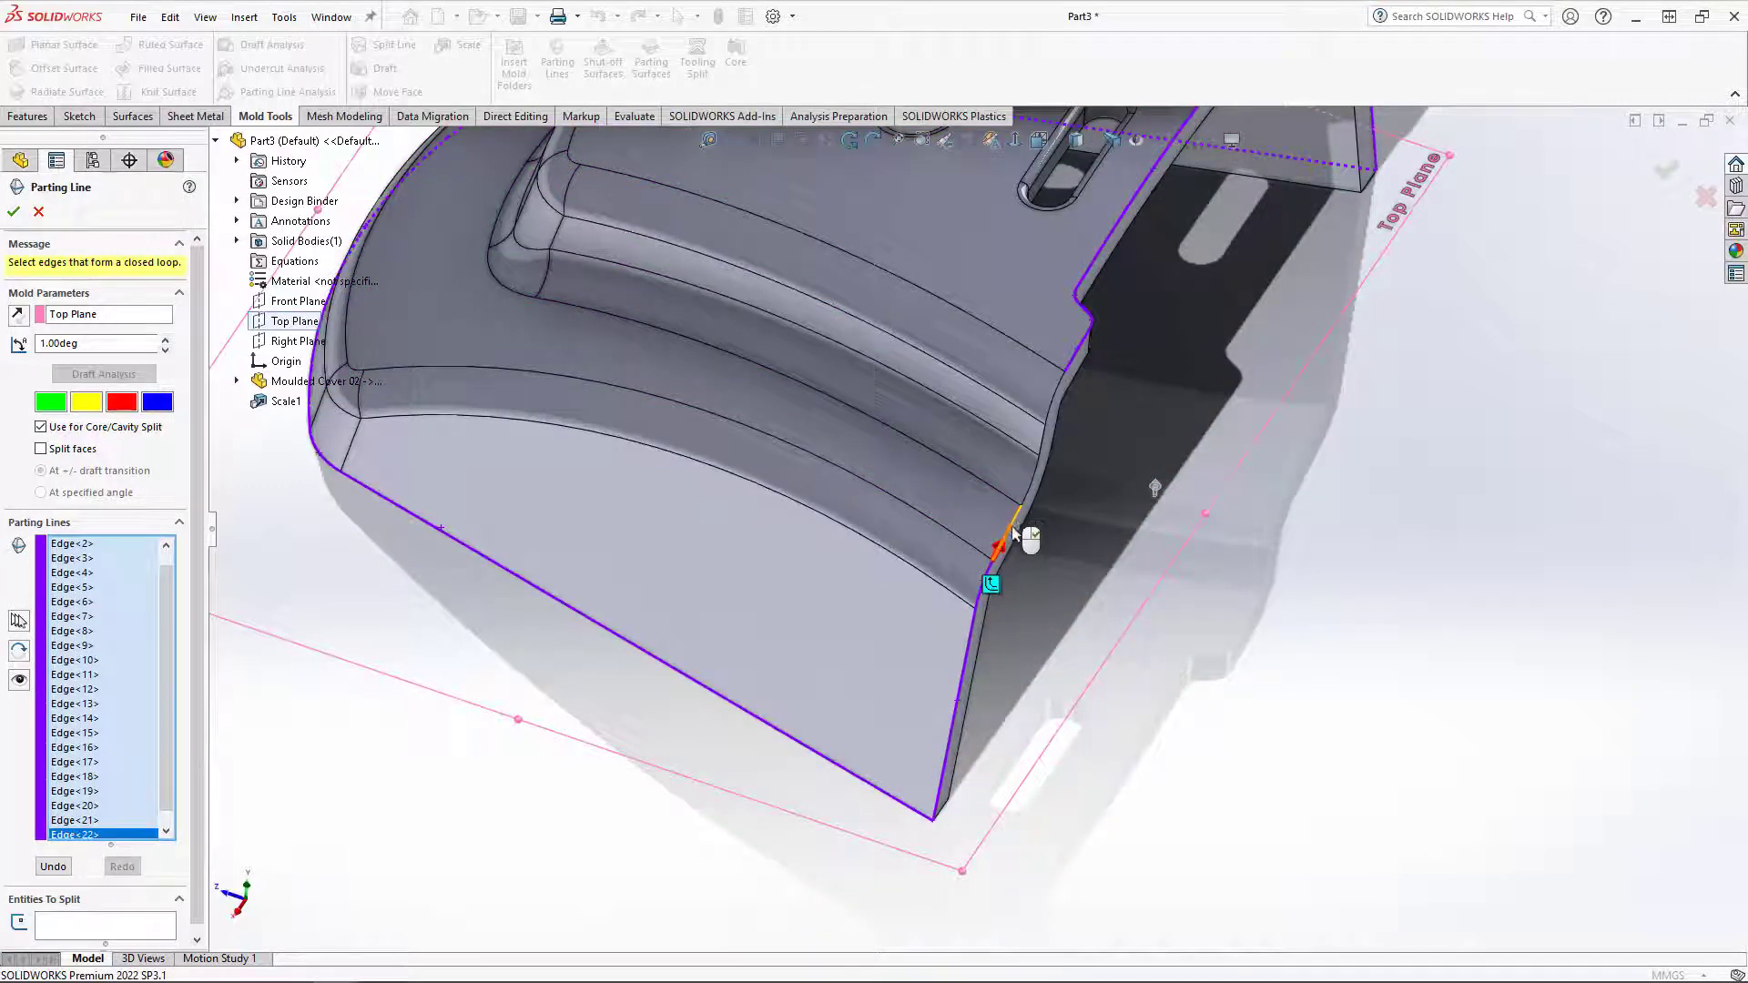
click(1001, 550)
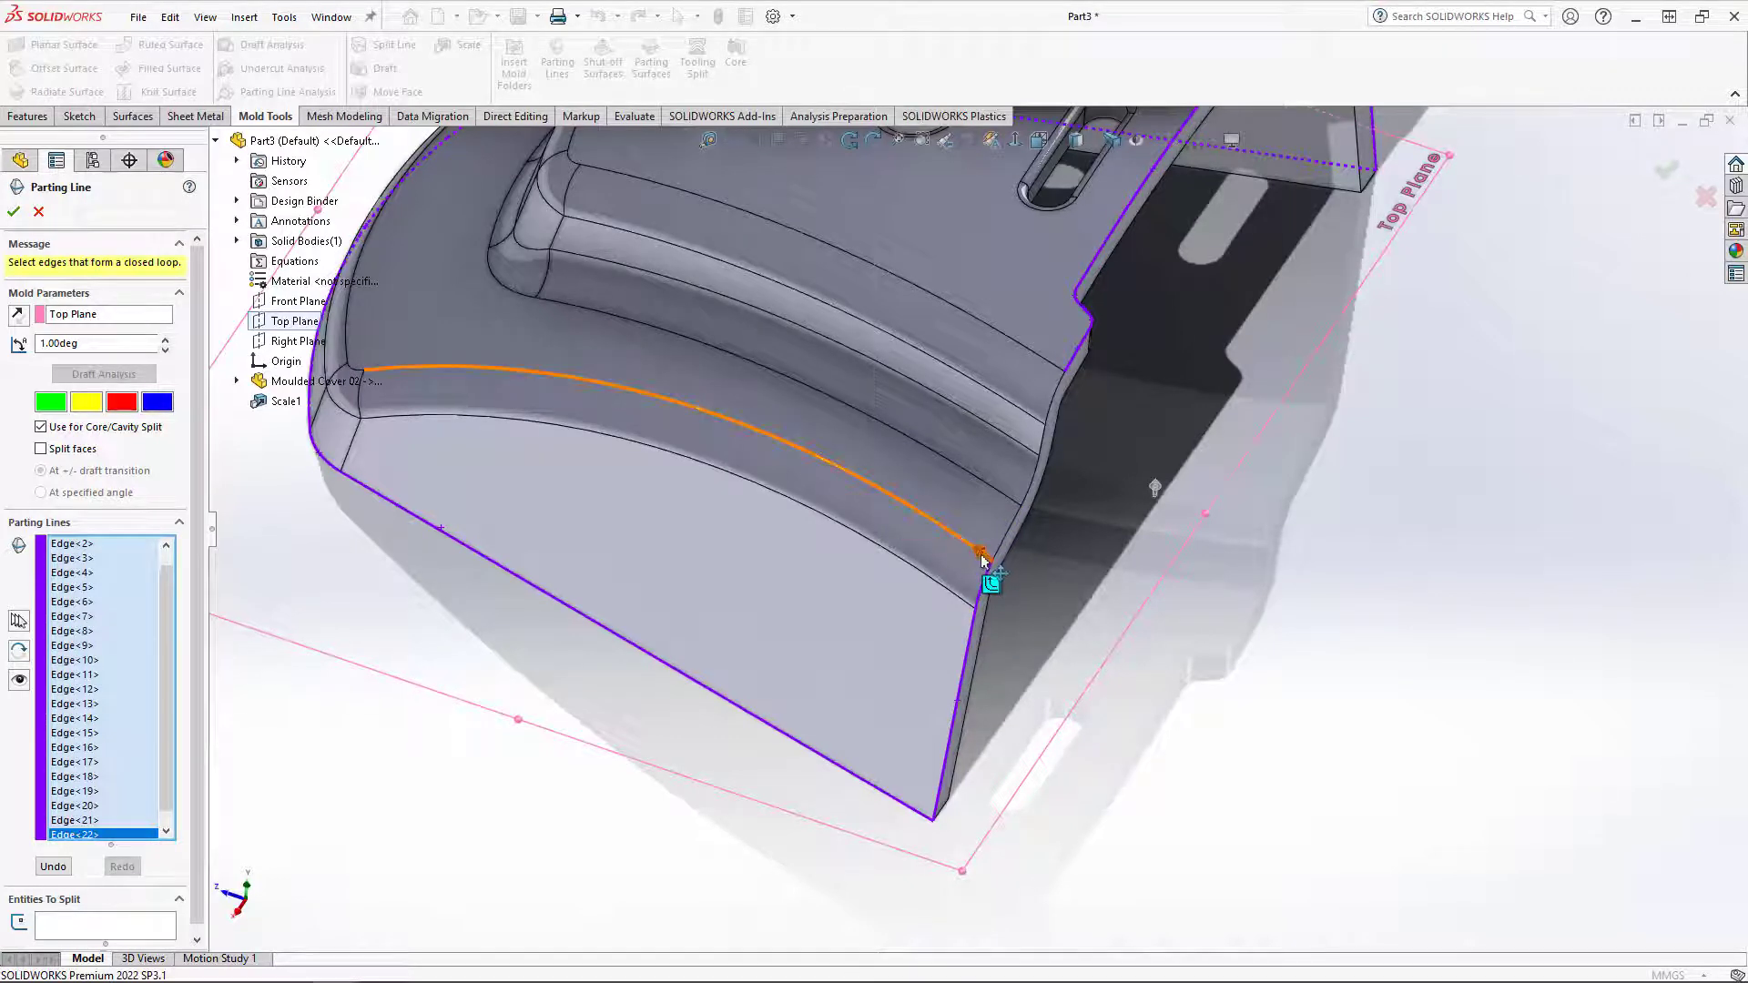
click(982, 555)
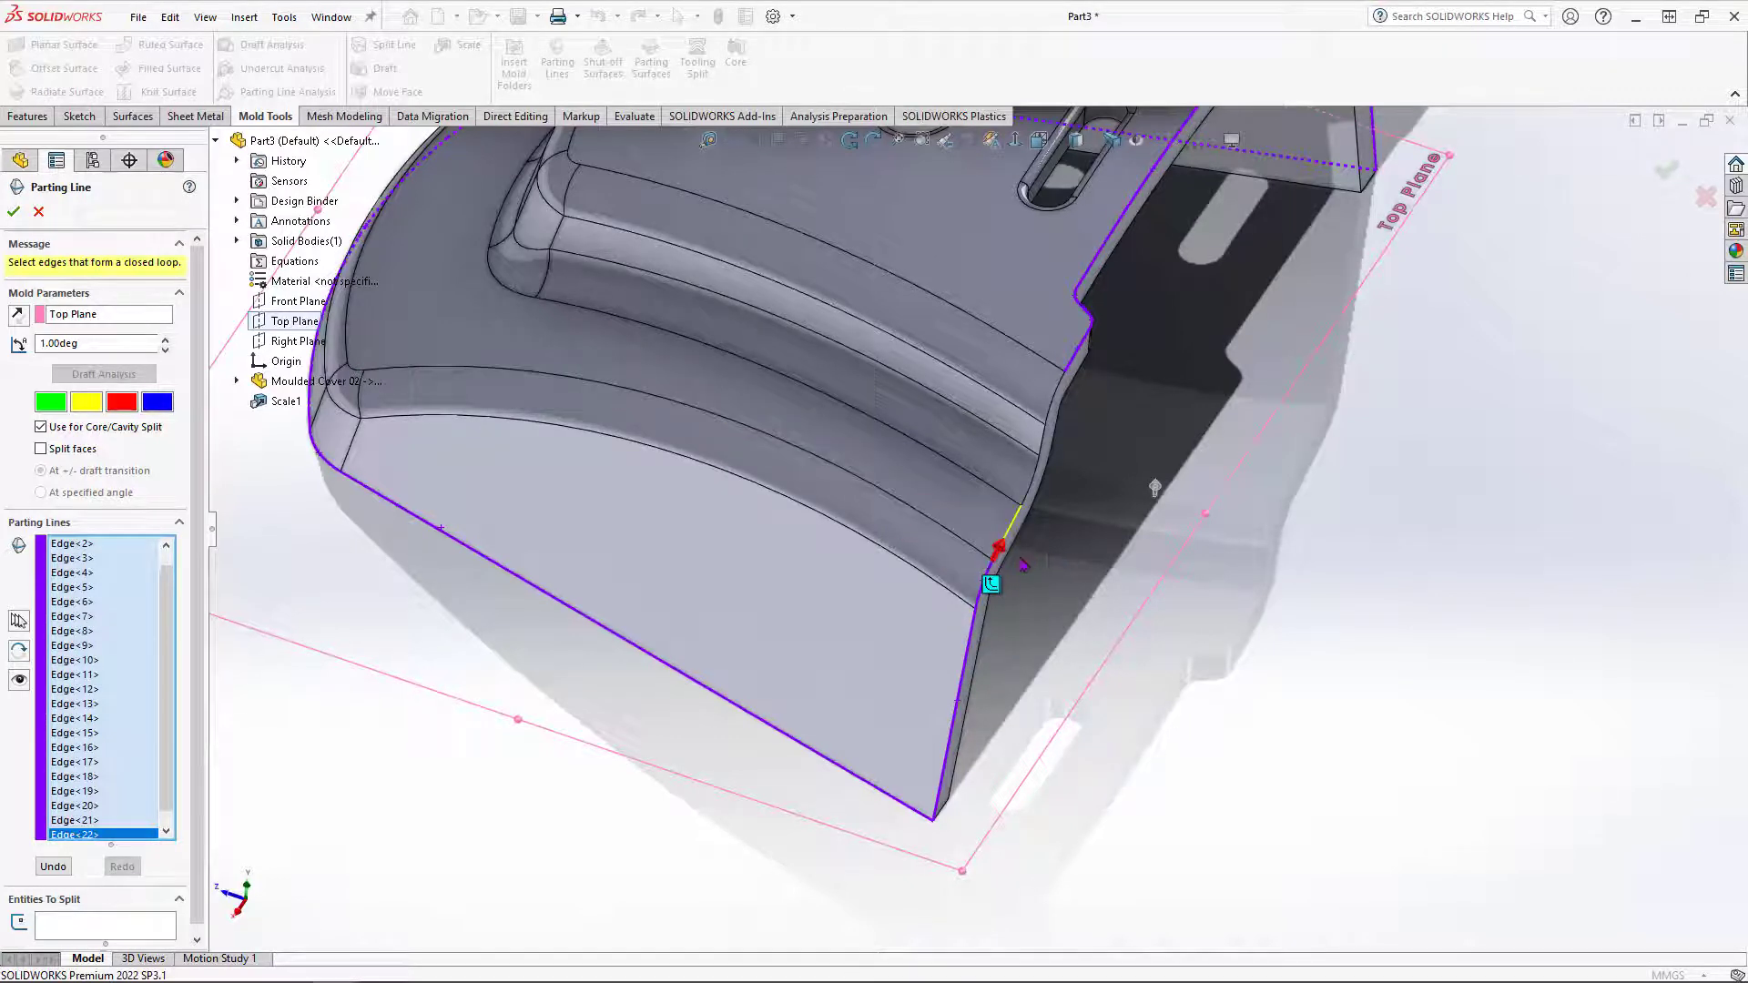
Step: Add the remaining outer edges along the open end's stepped profile to the parting line until the loop closes
middle_drag(1023, 565, 1048, 468)
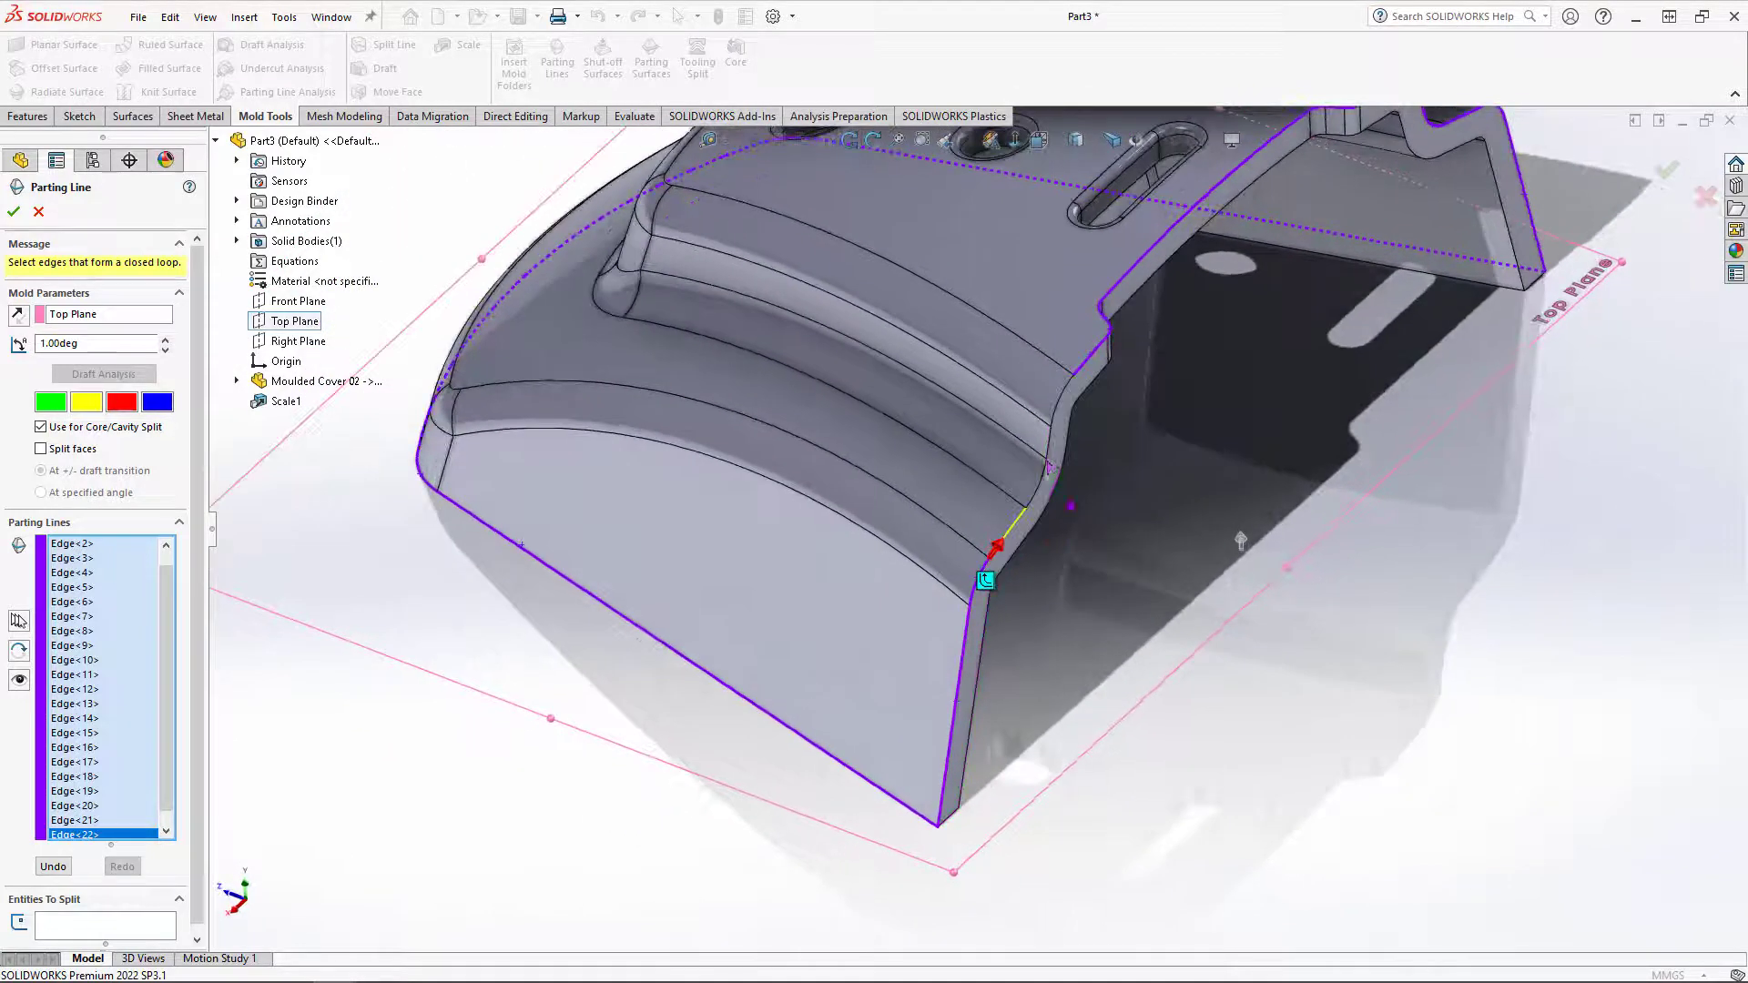
click(1013, 531)
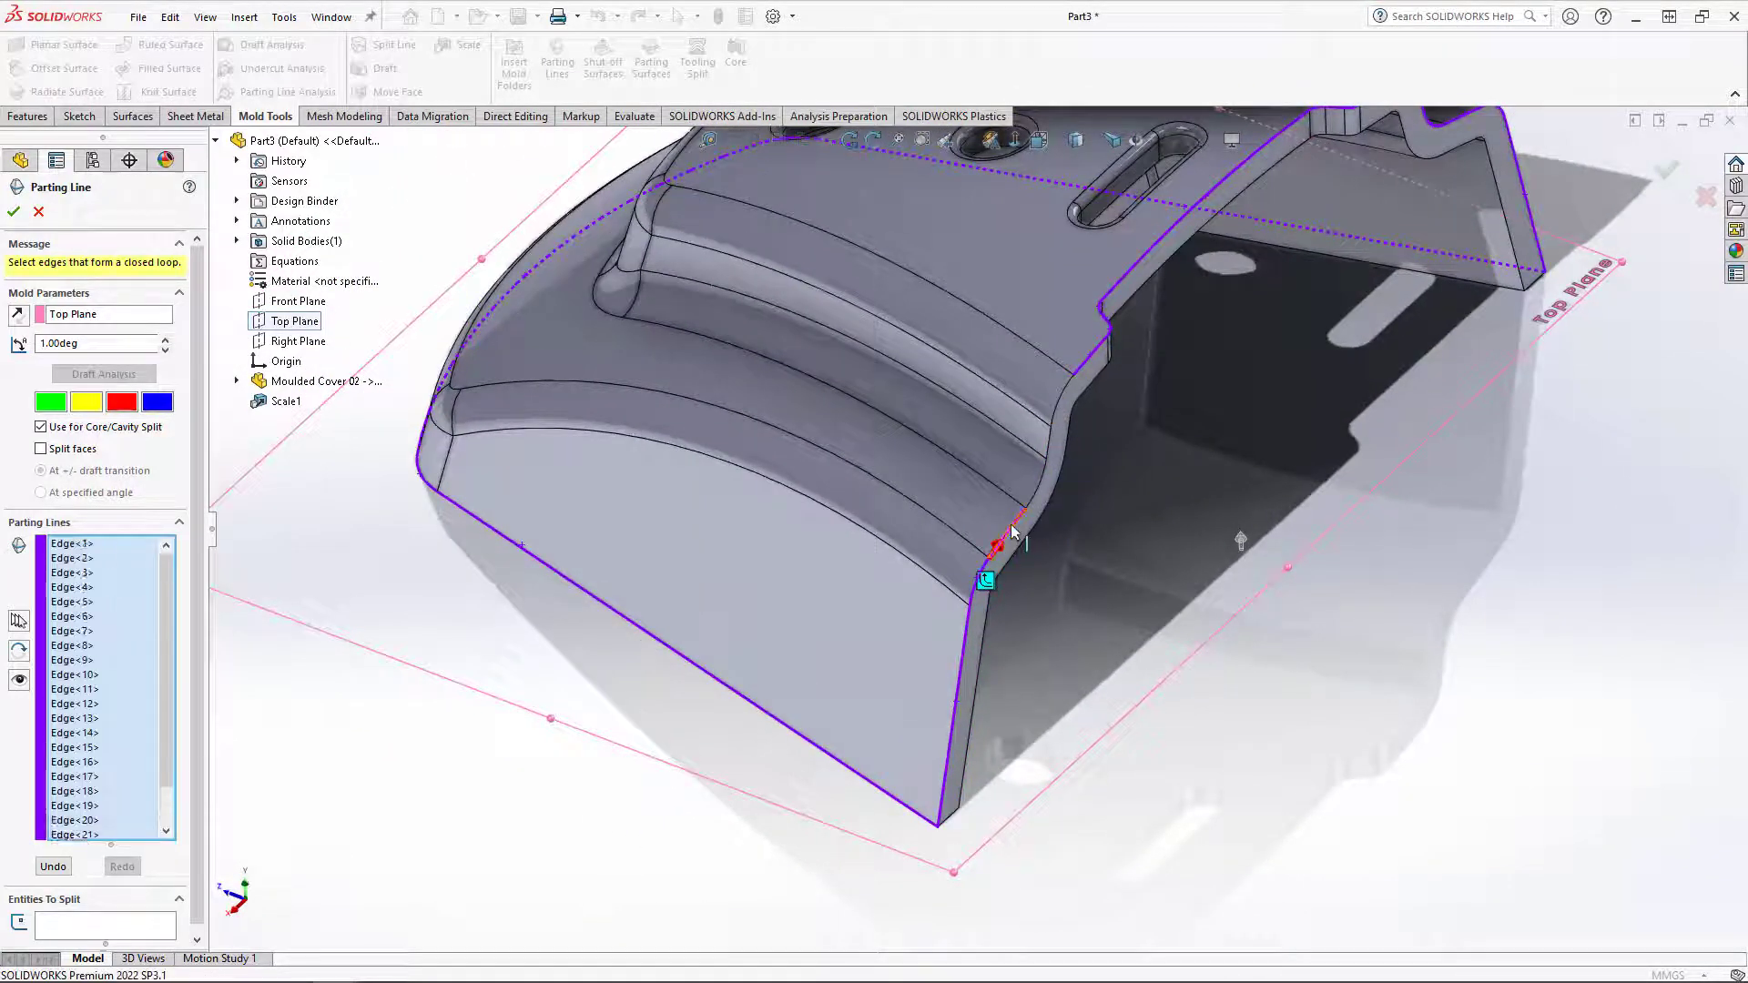
click(1050, 455)
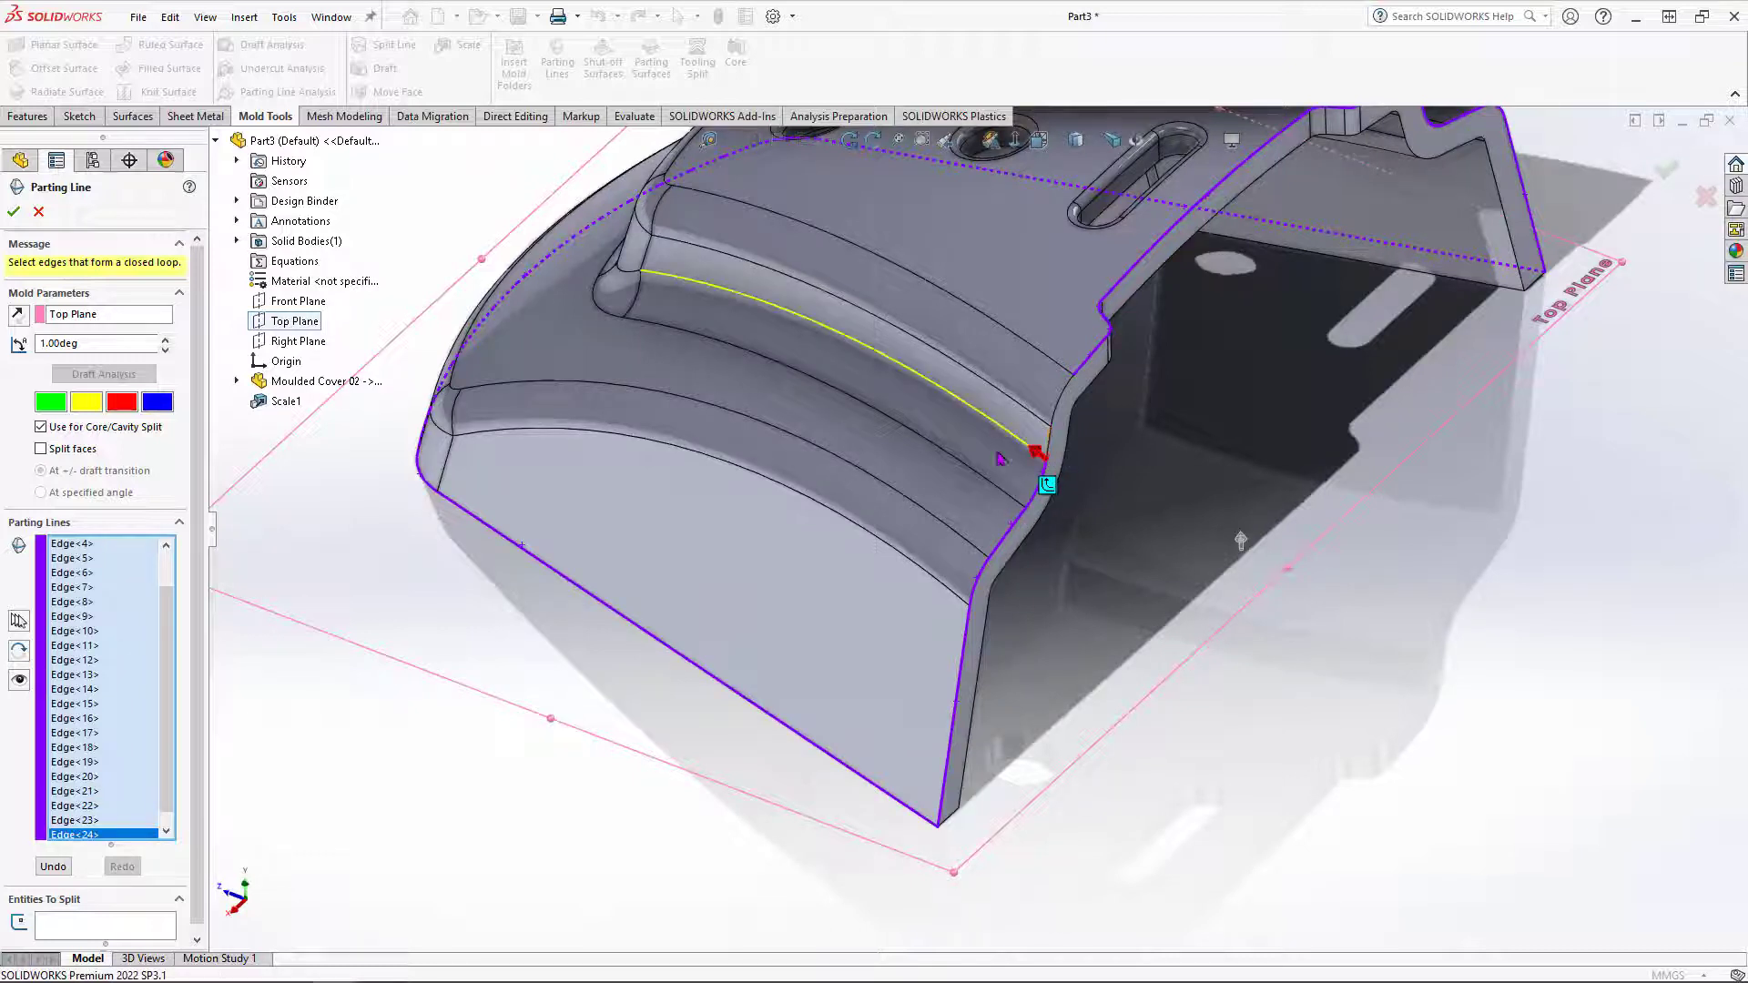
click(1040, 451)
scroll(1054, 461, down, 5)
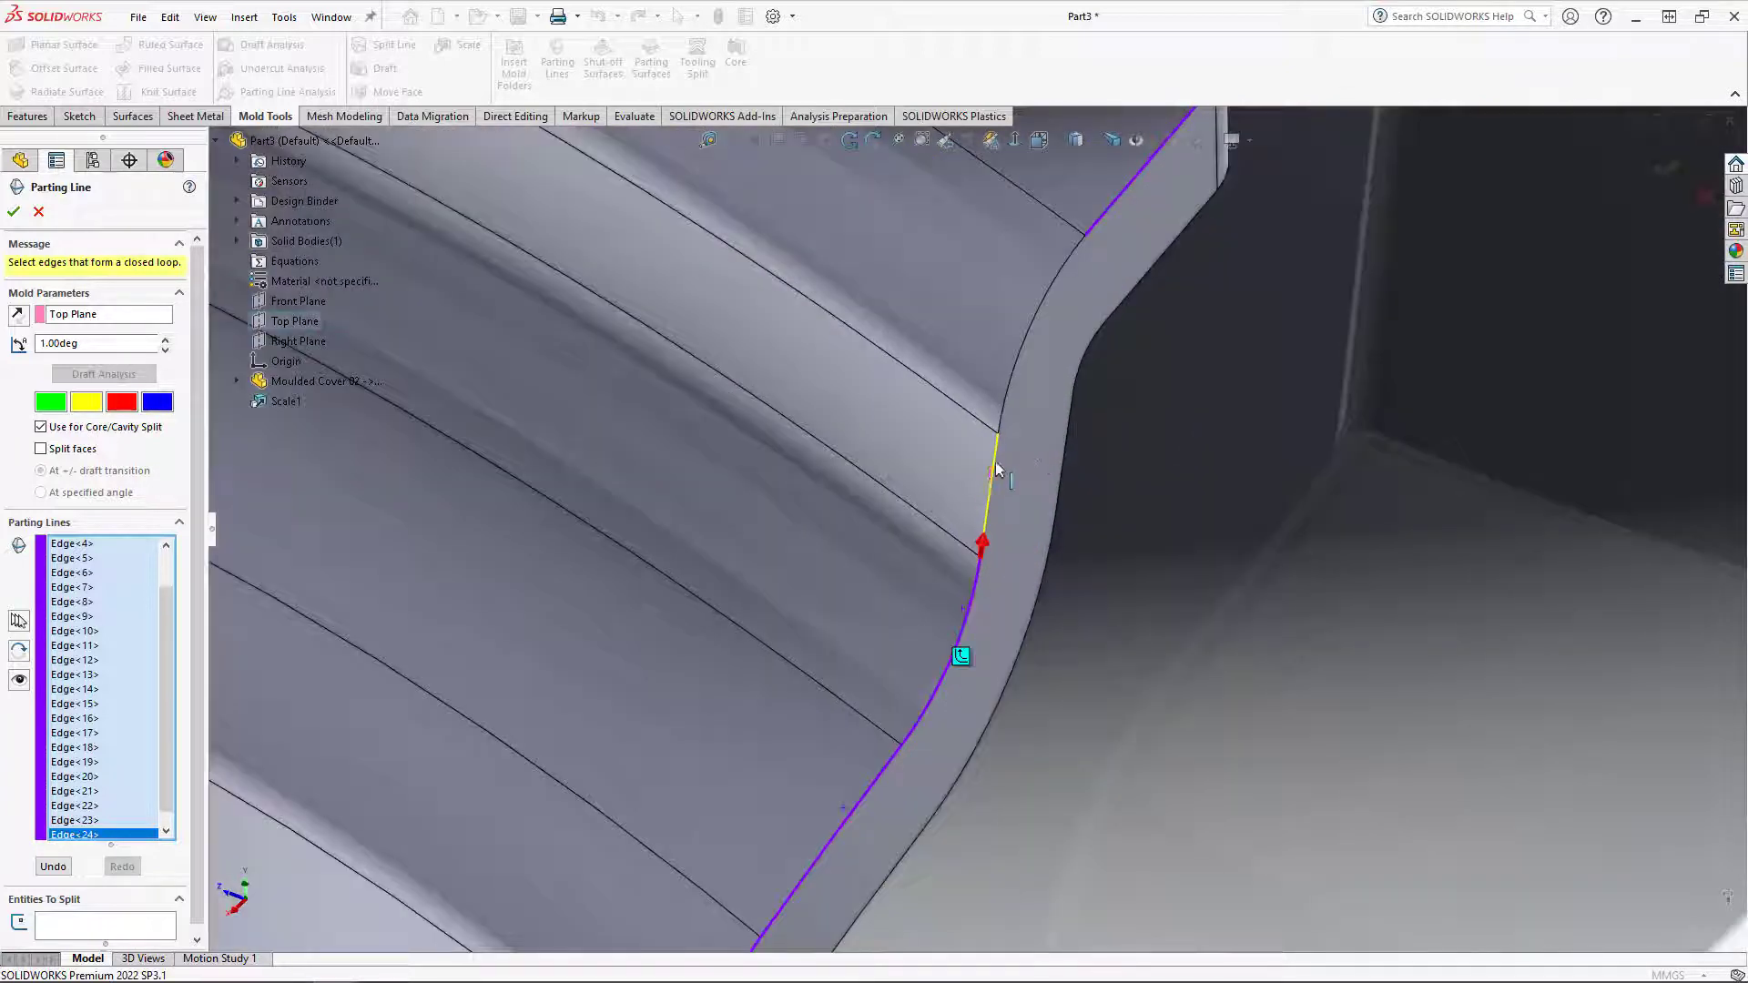
click(996, 462)
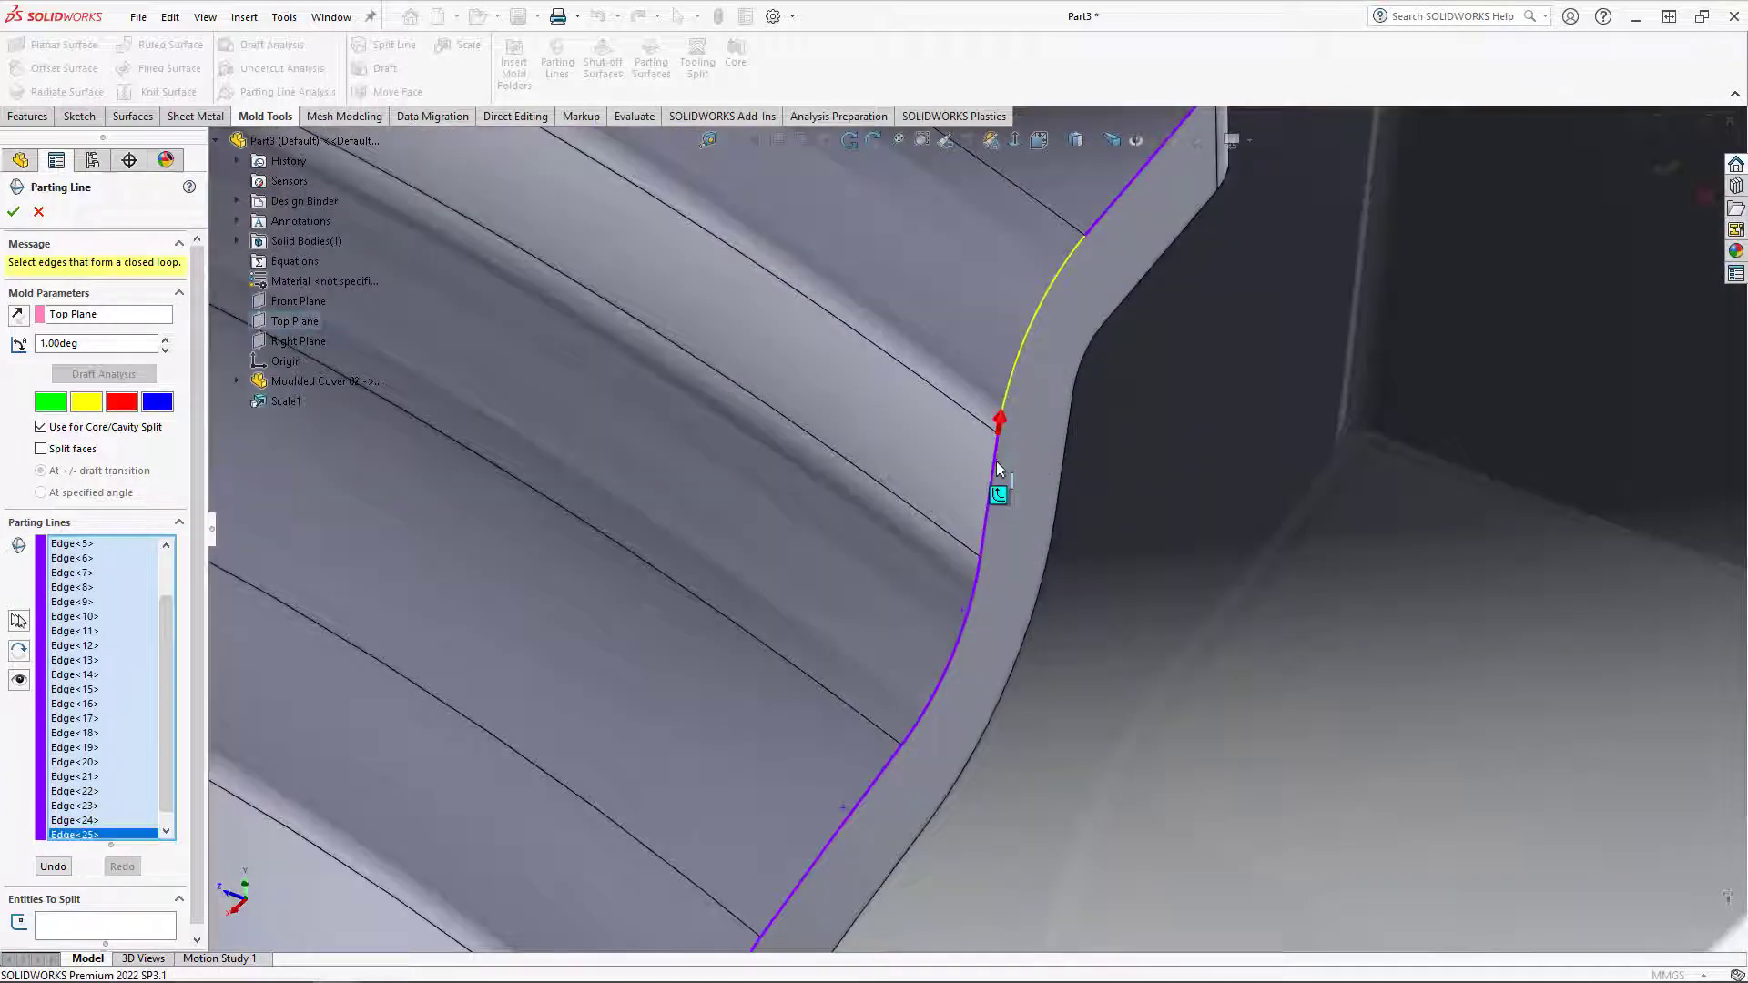
click(1030, 325)
Step: Review the closed loop around the whole cover and create the parting line
key(f)
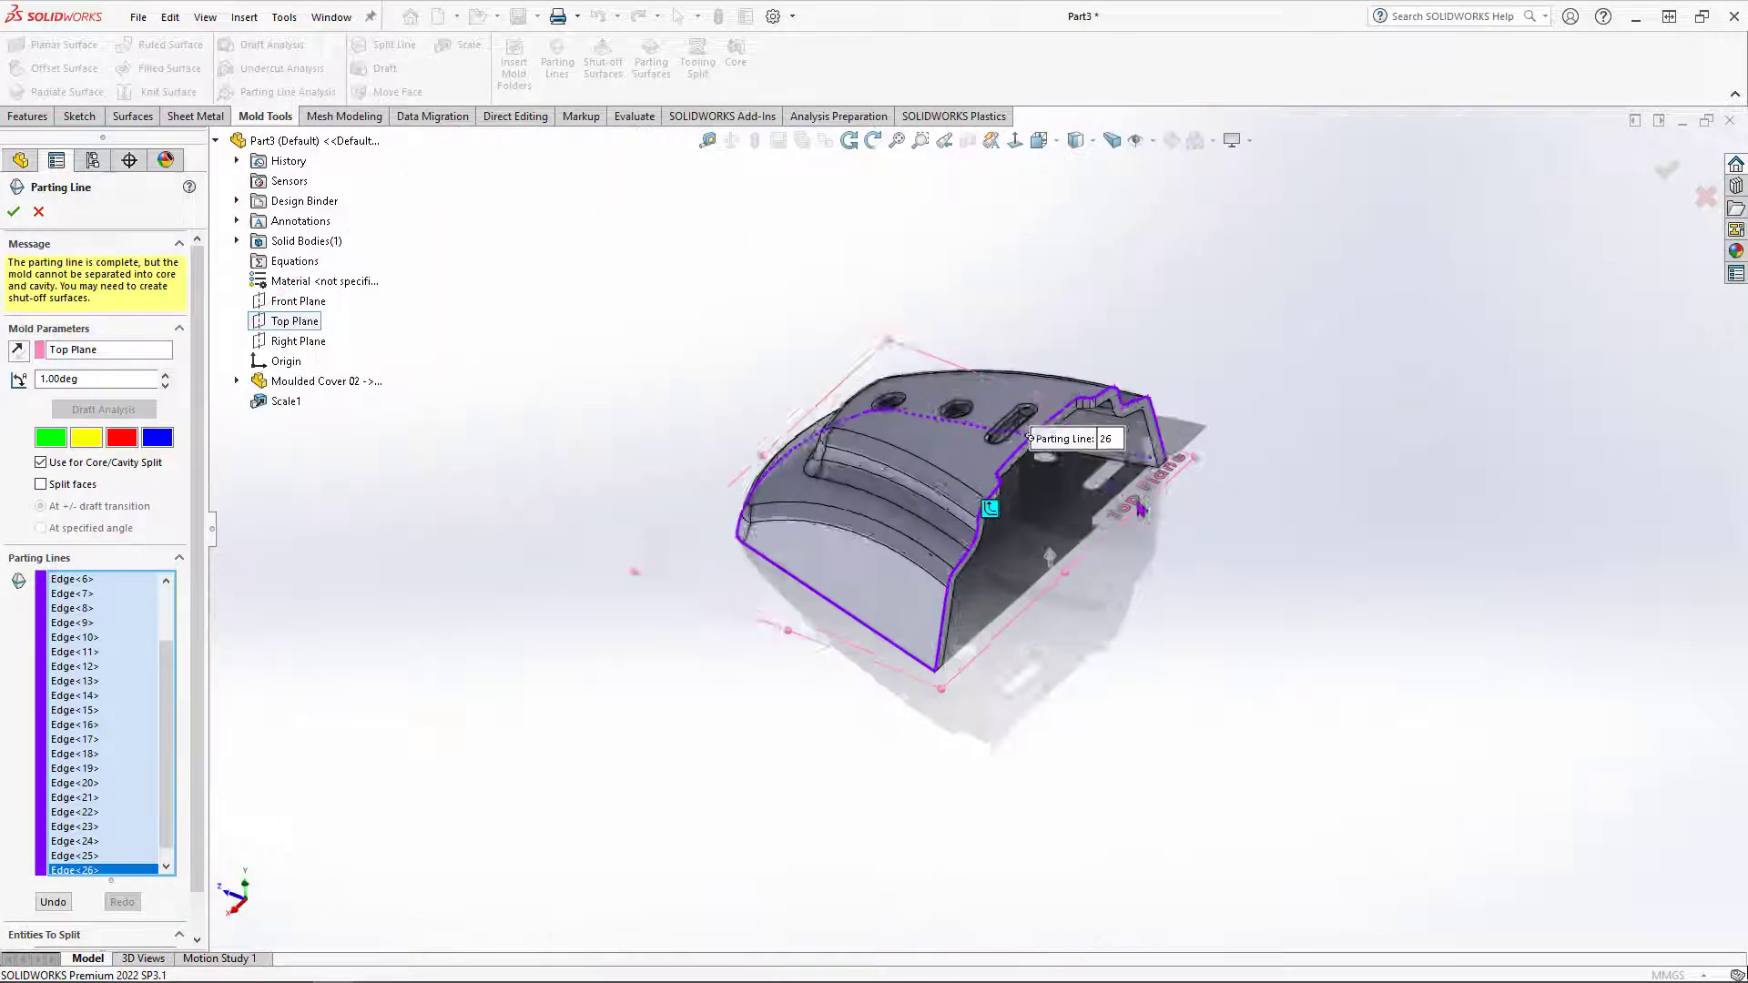
middle_drag(1141, 510, 1080, 579)
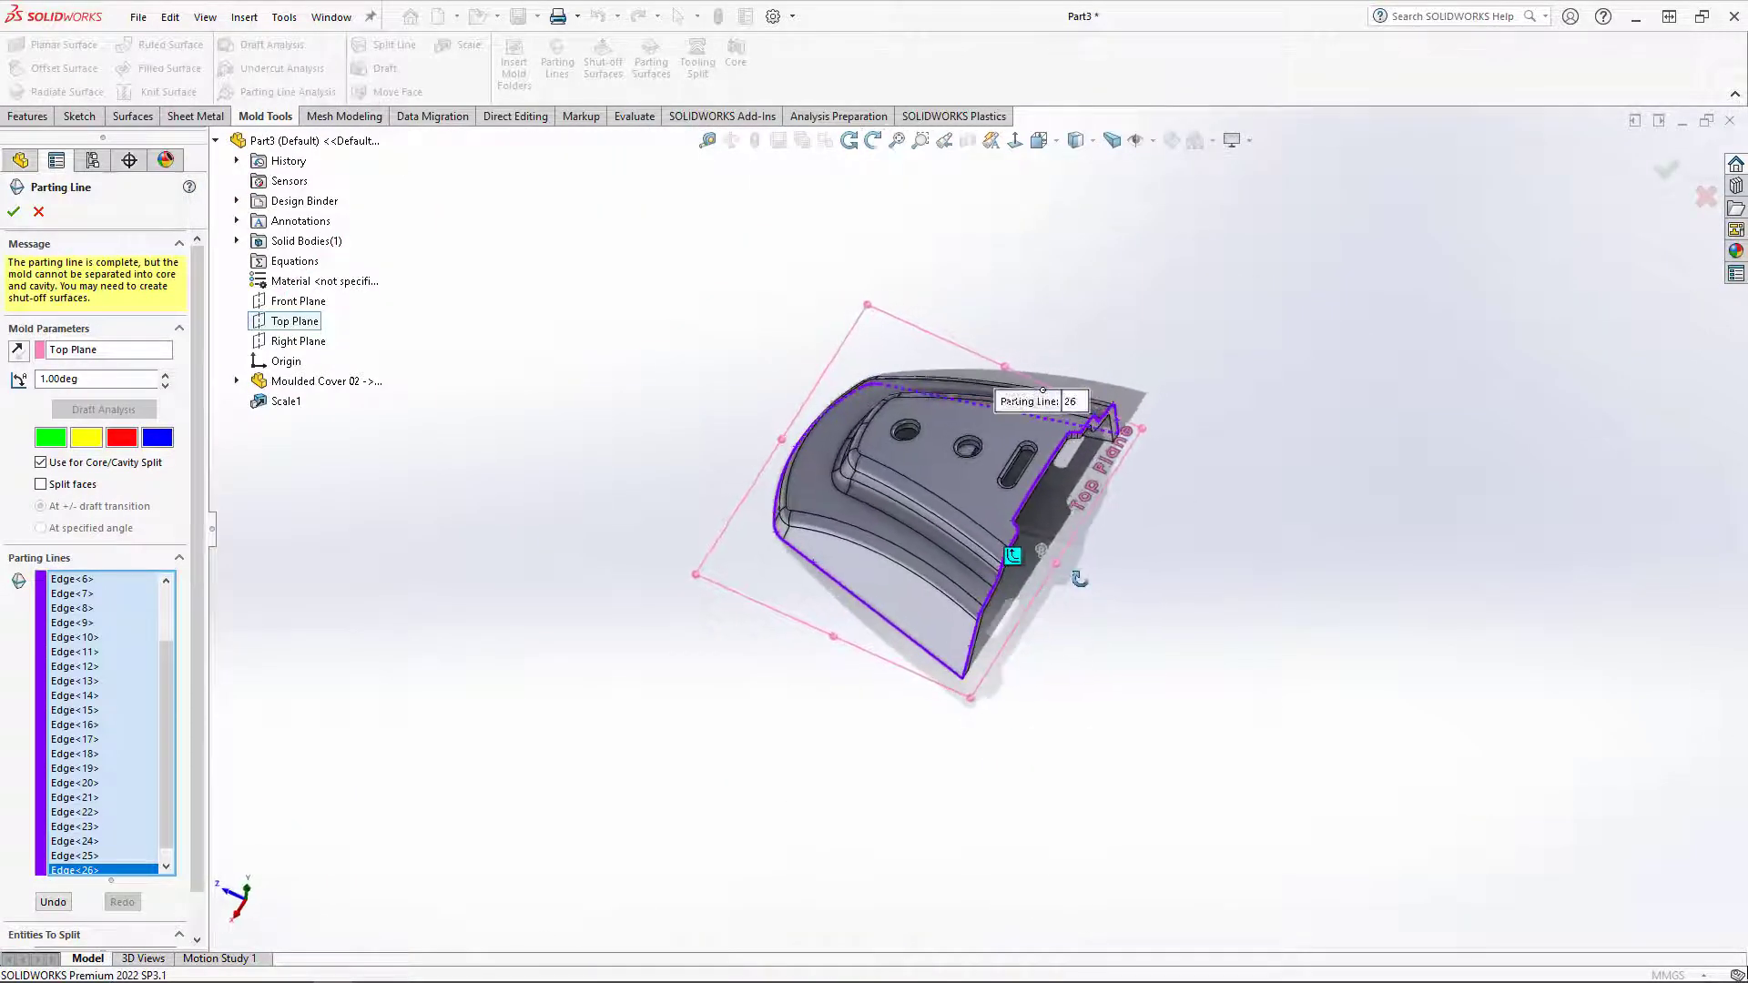
scroll(1035, 473, down, 3)
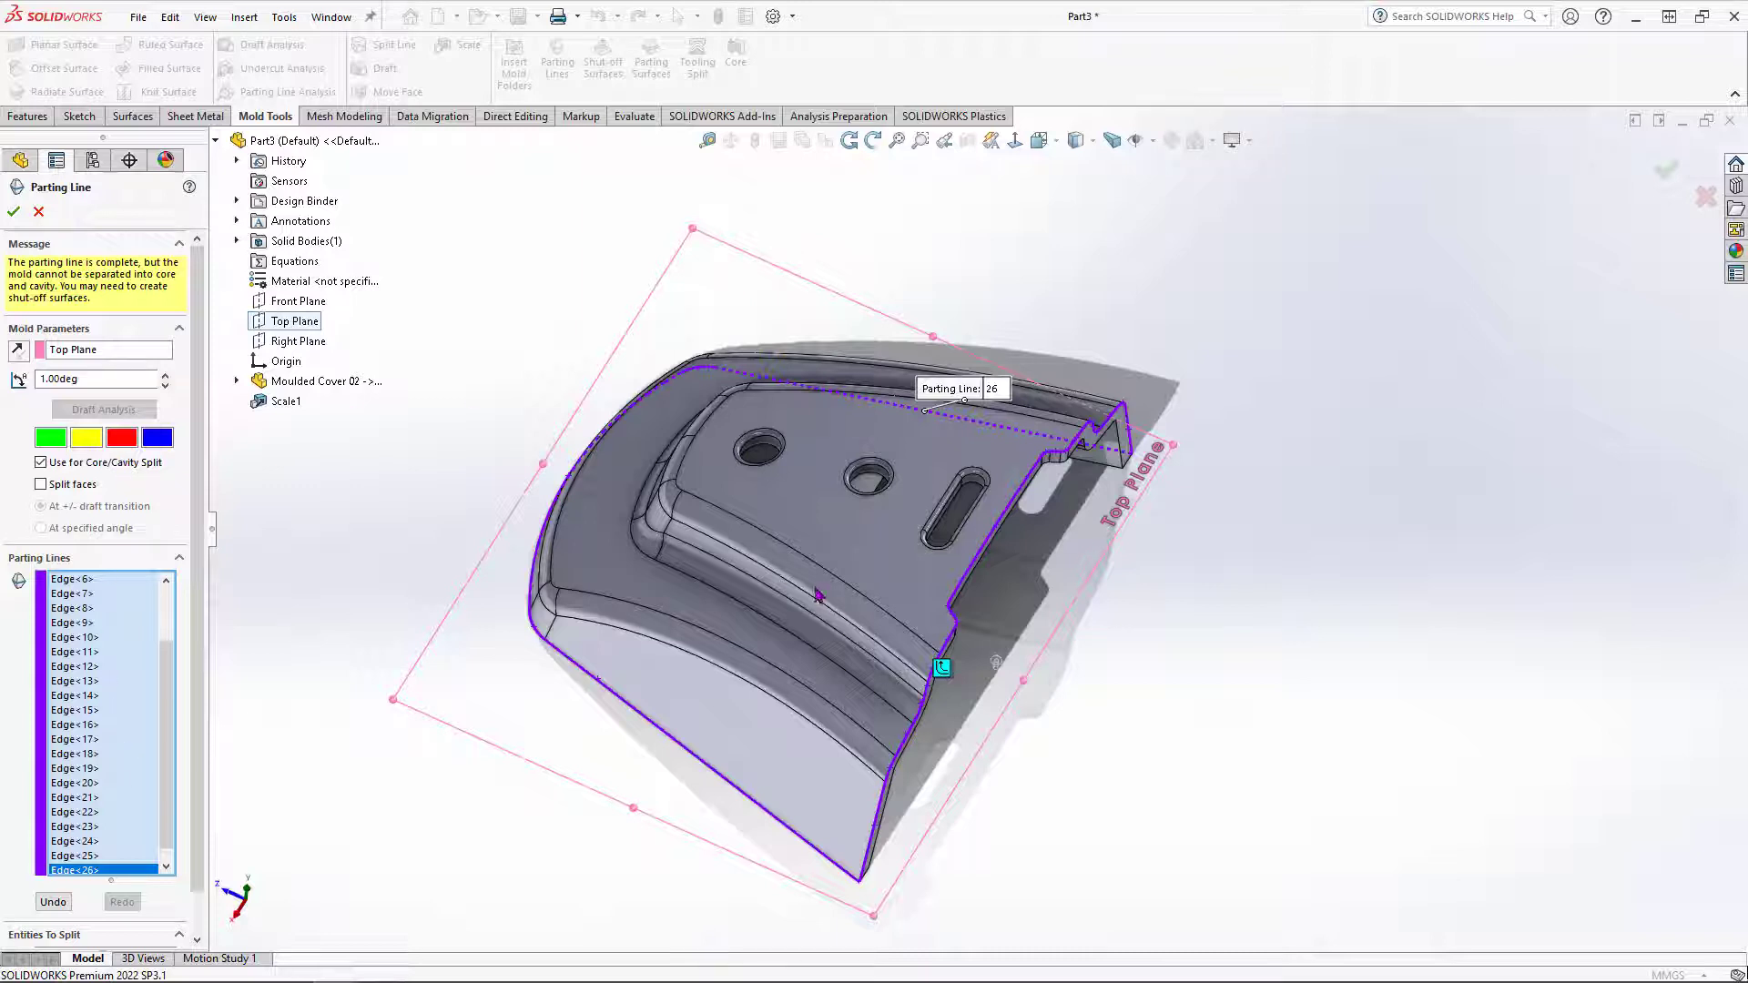
click(15, 212)
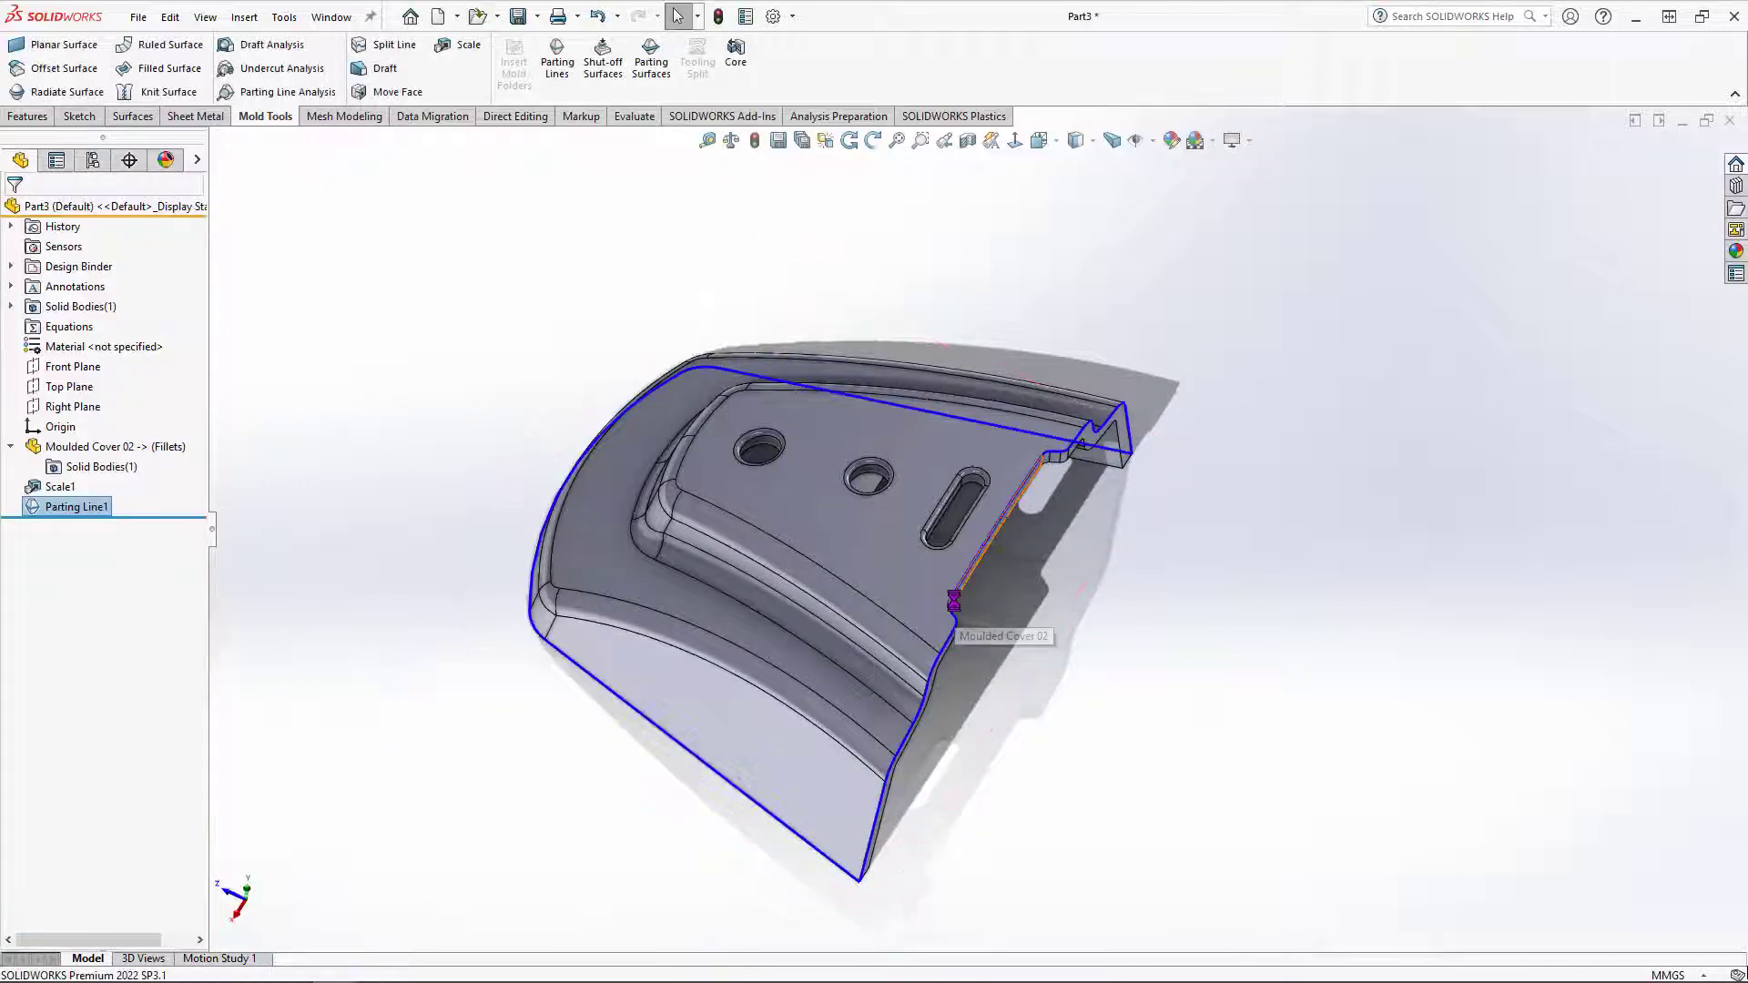
Step: Examine the two round holes and the slot in the cover's top face that need shut-off surfaces
scroll(985, 616, up, 3)
middle_drag(821, 601, 860, 596)
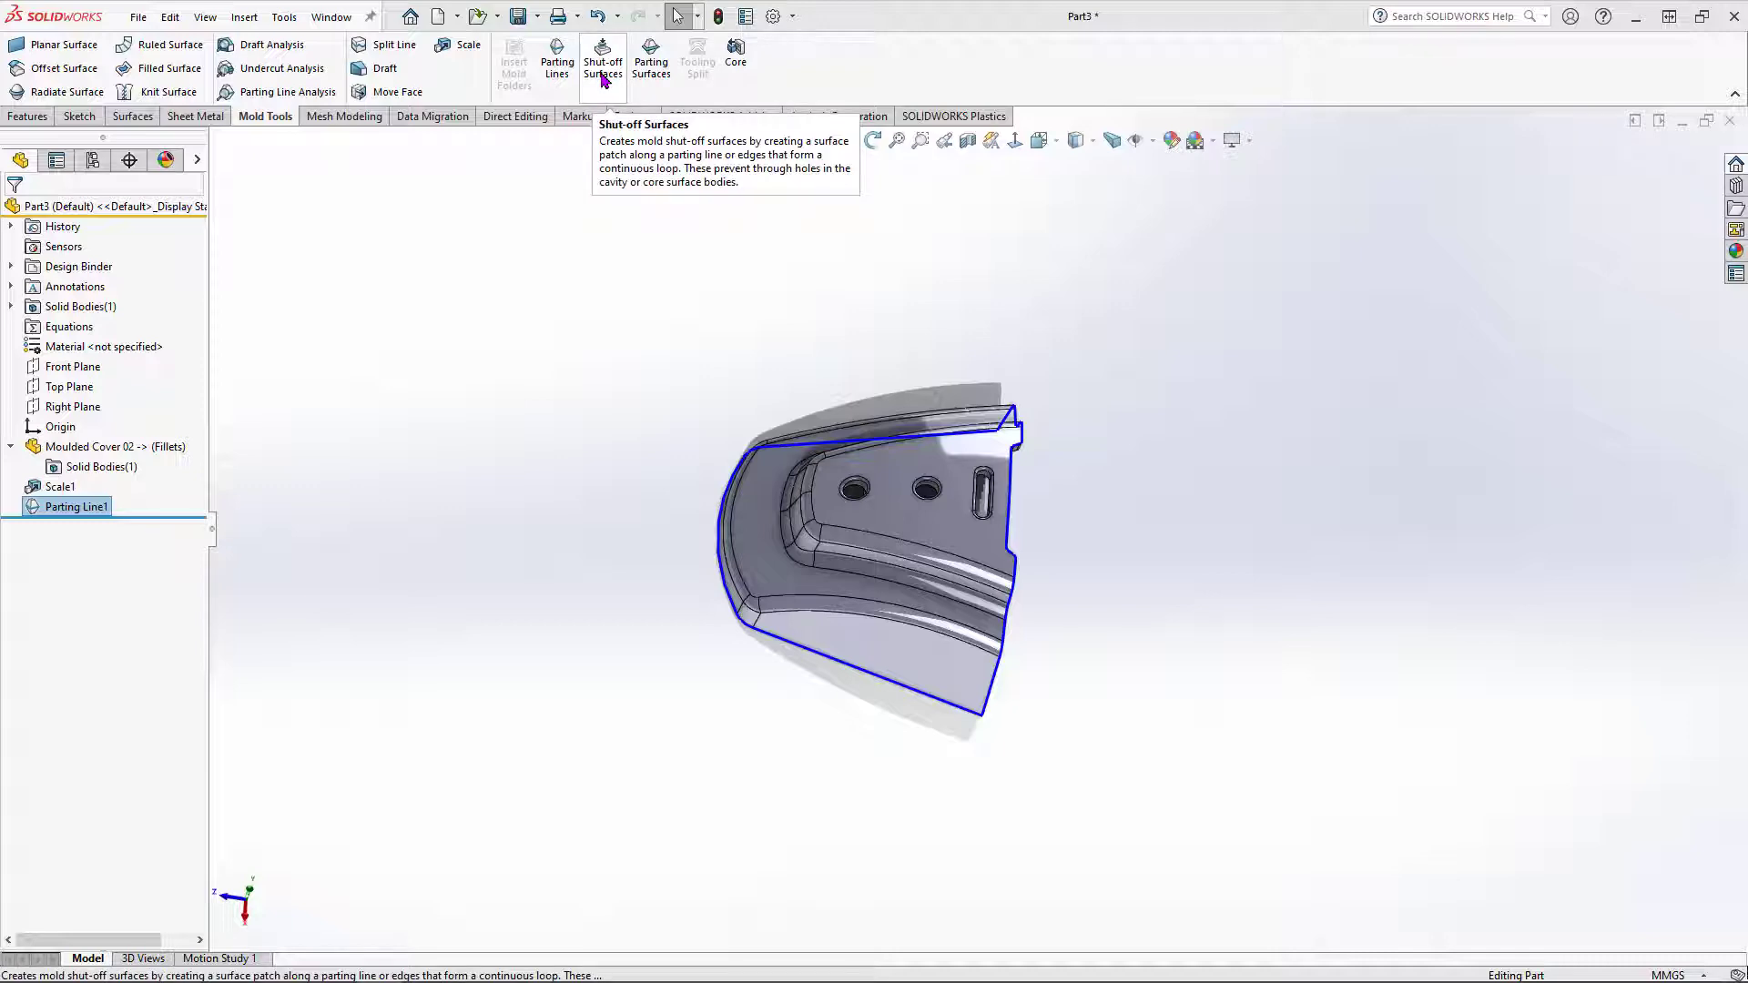
scroll(865, 471, down, 5)
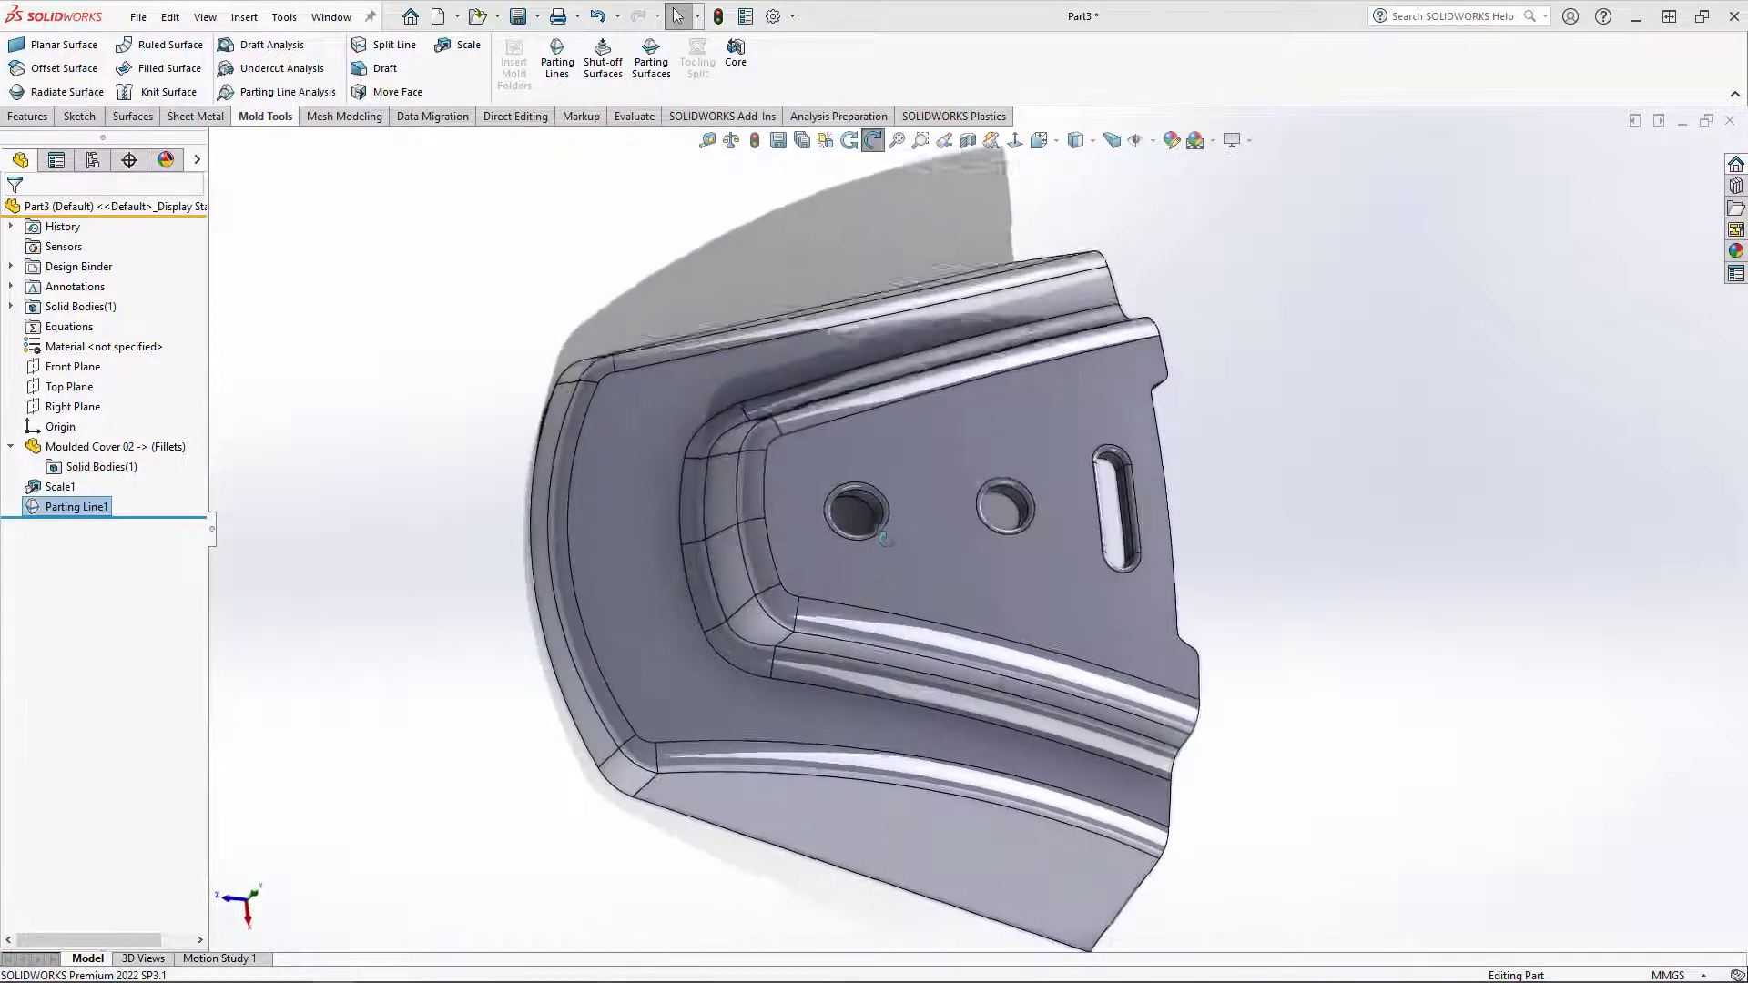
middle_drag(883, 539, 981, 442)
scroll(1094, 460, down, 2)
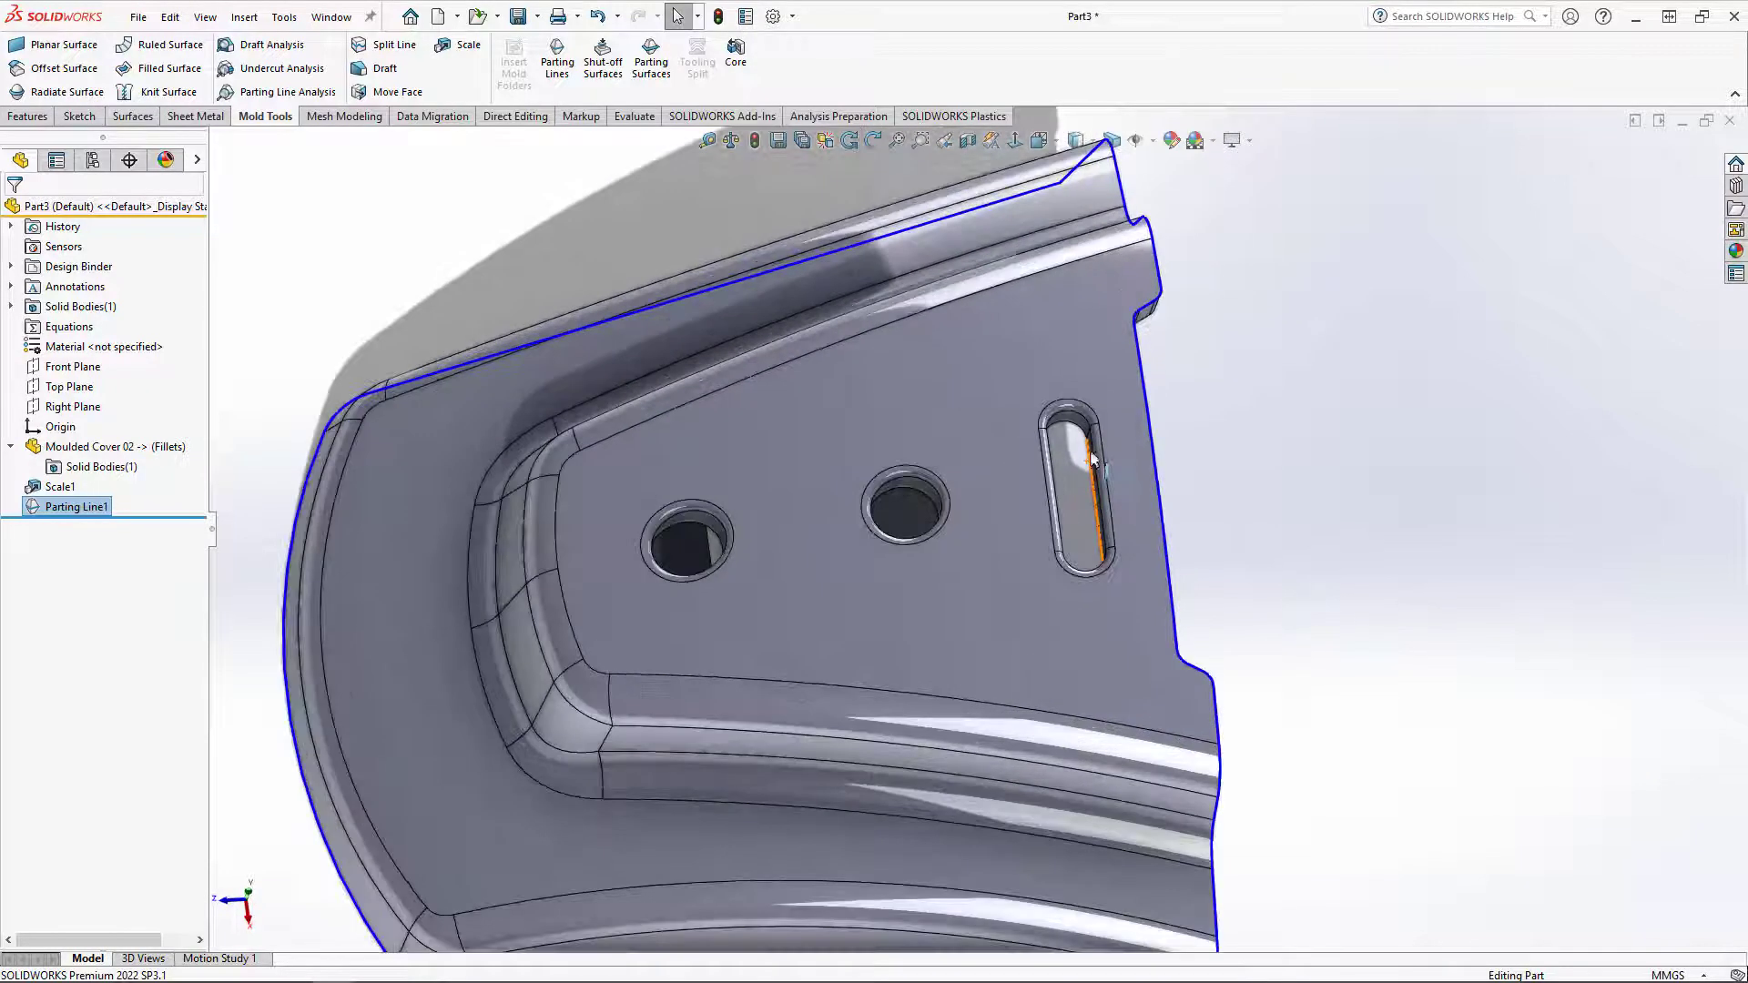
scroll(1094, 459, down, 2)
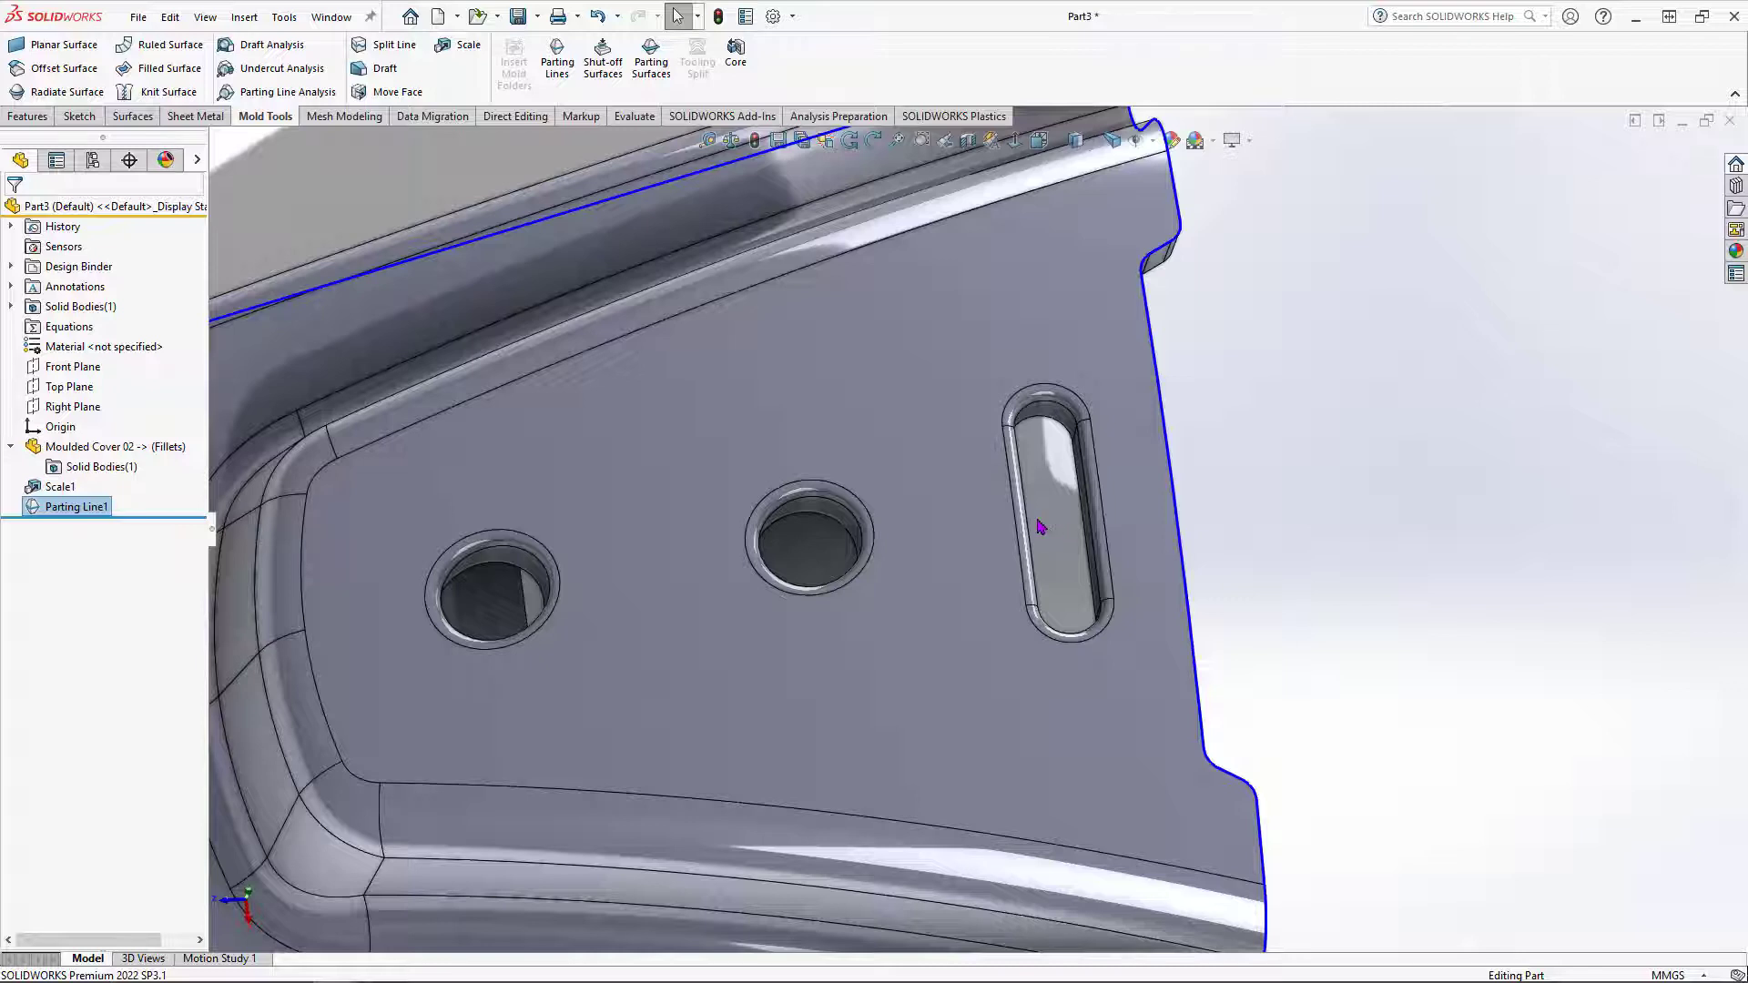
scroll(1041, 526, up, 4)
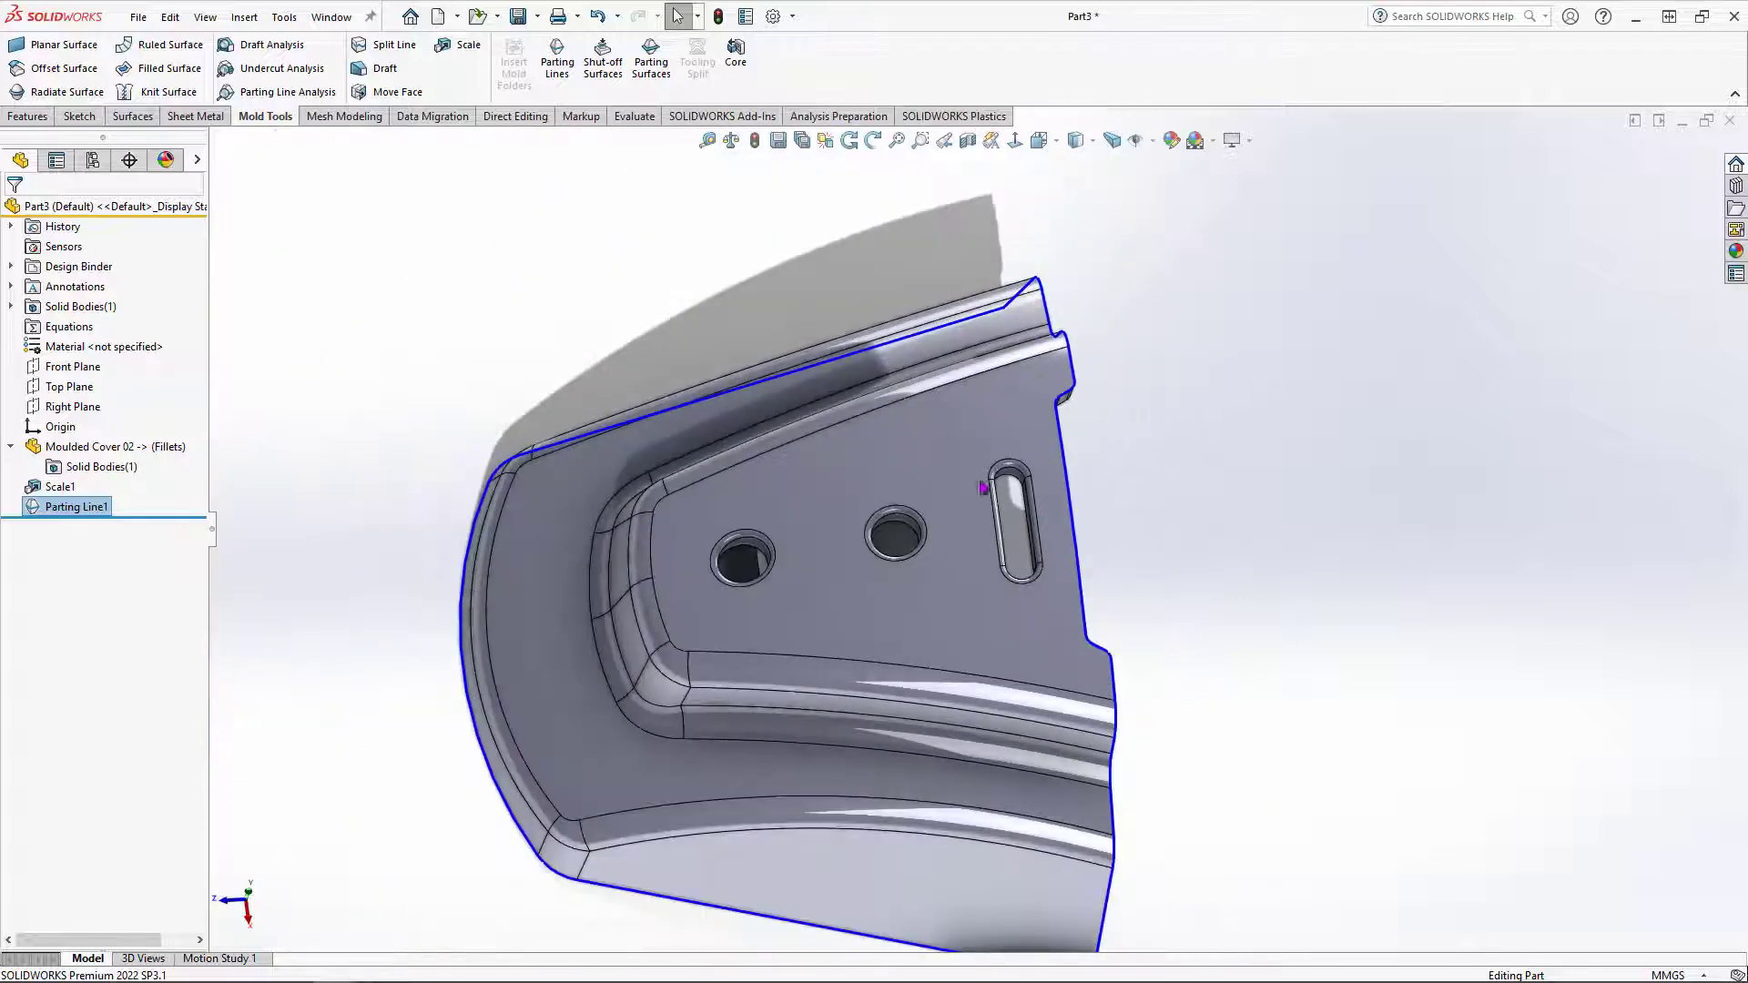
click(602, 64)
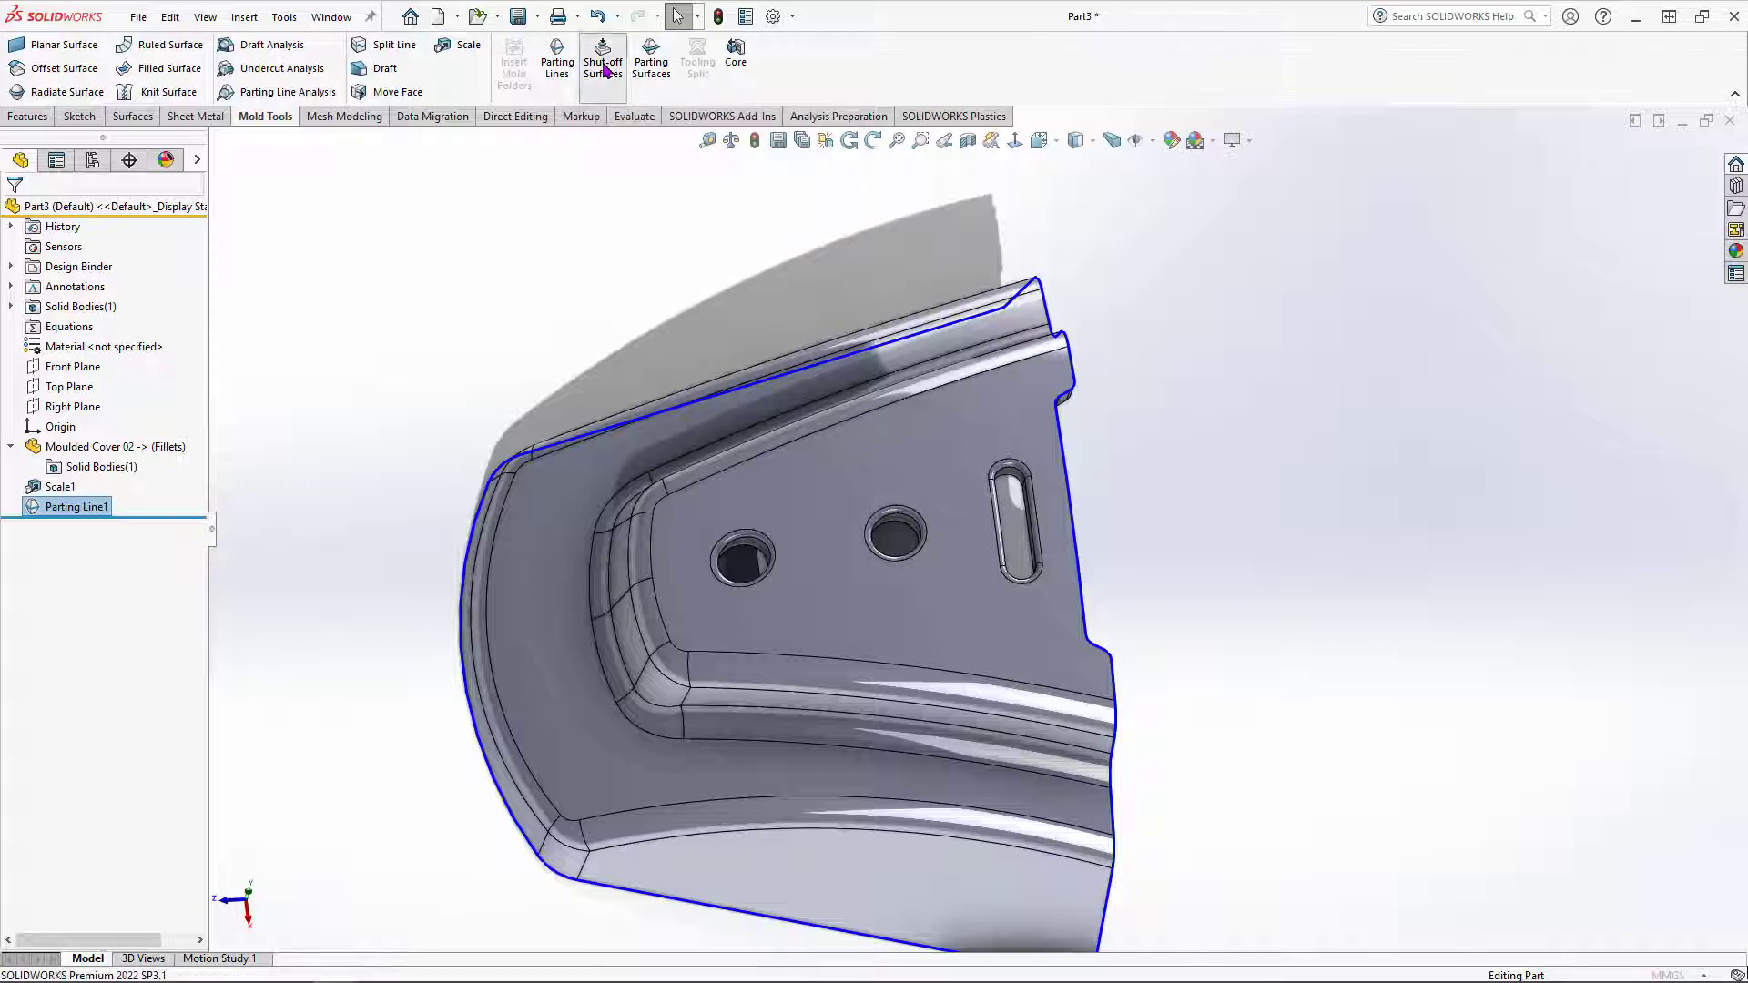
middle_drag(863, 446, 935, 395)
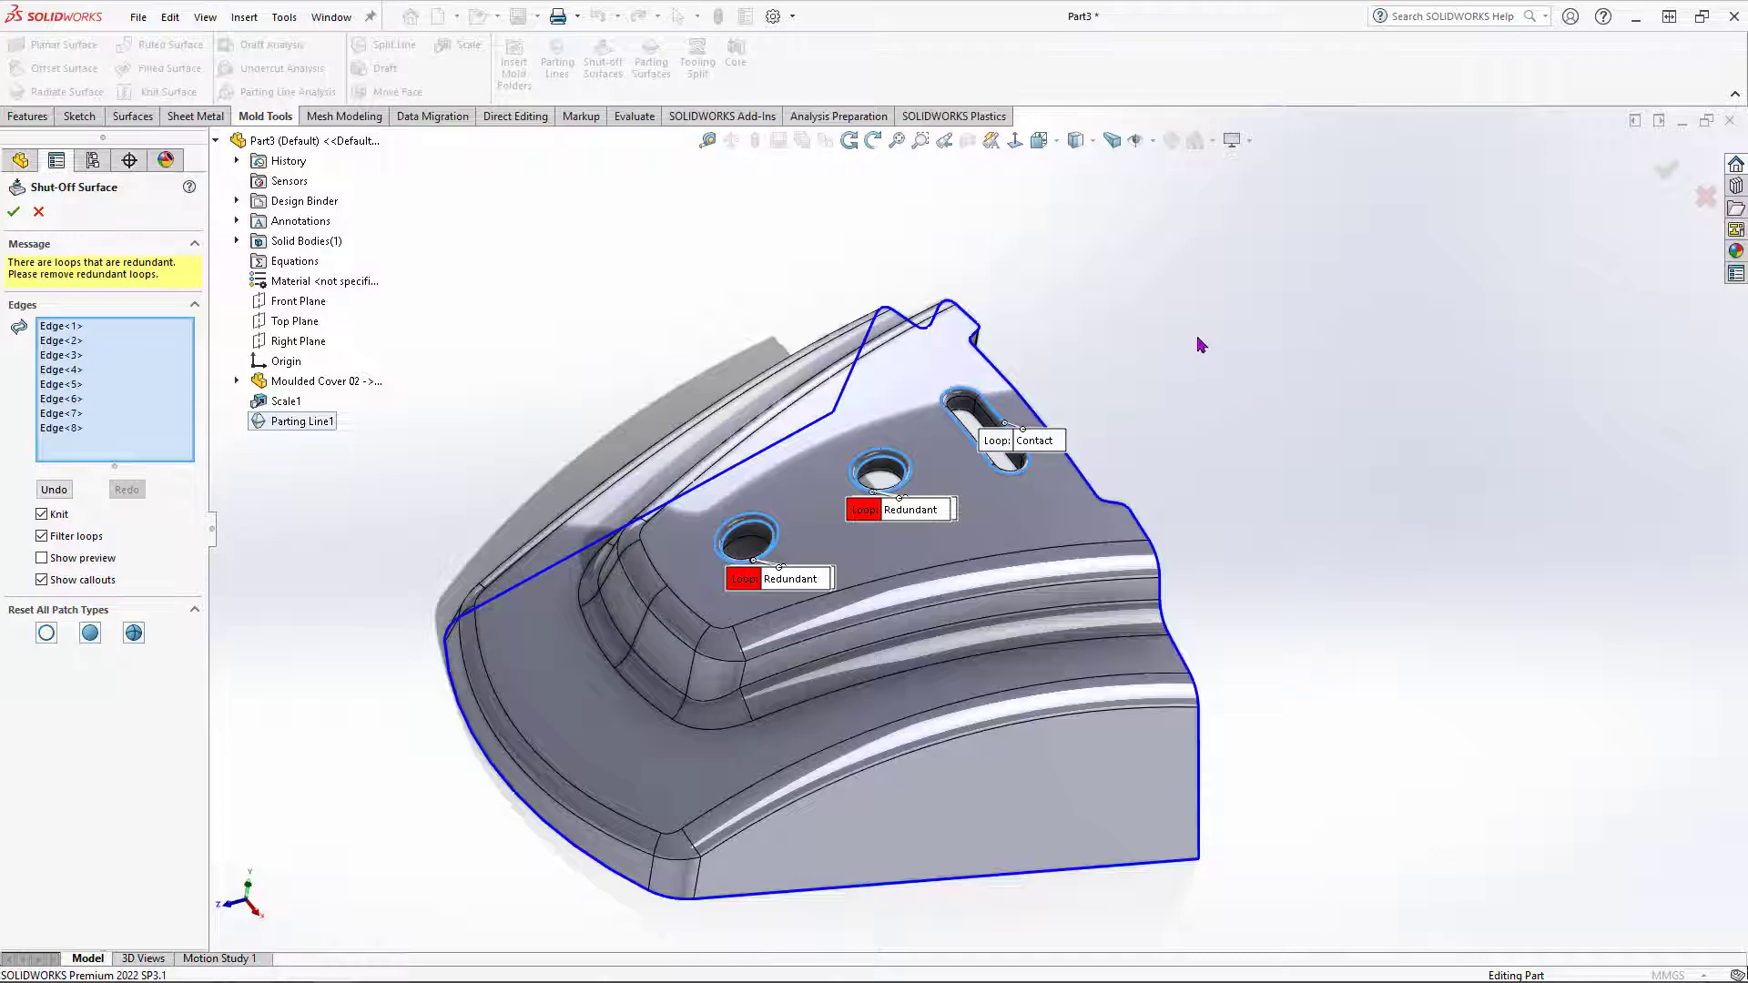
scroll(992, 492, down, 2)
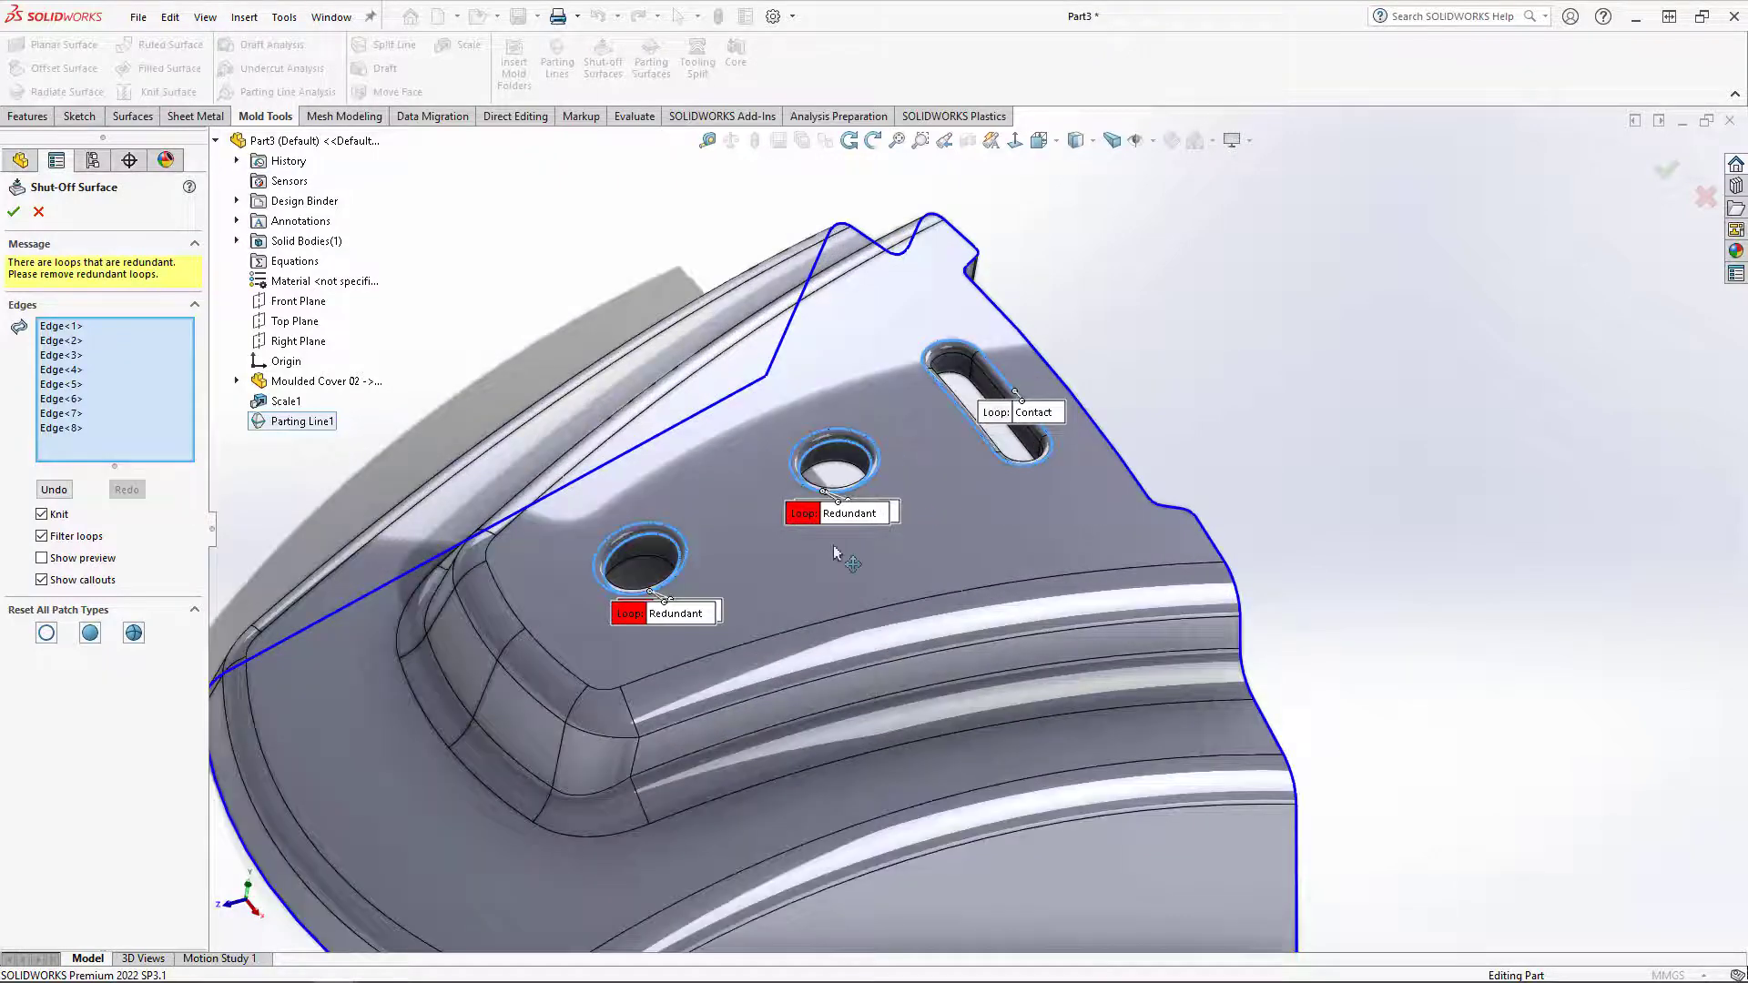
scroll(824, 556, up, 3)
scroll(817, 583, down, 3)
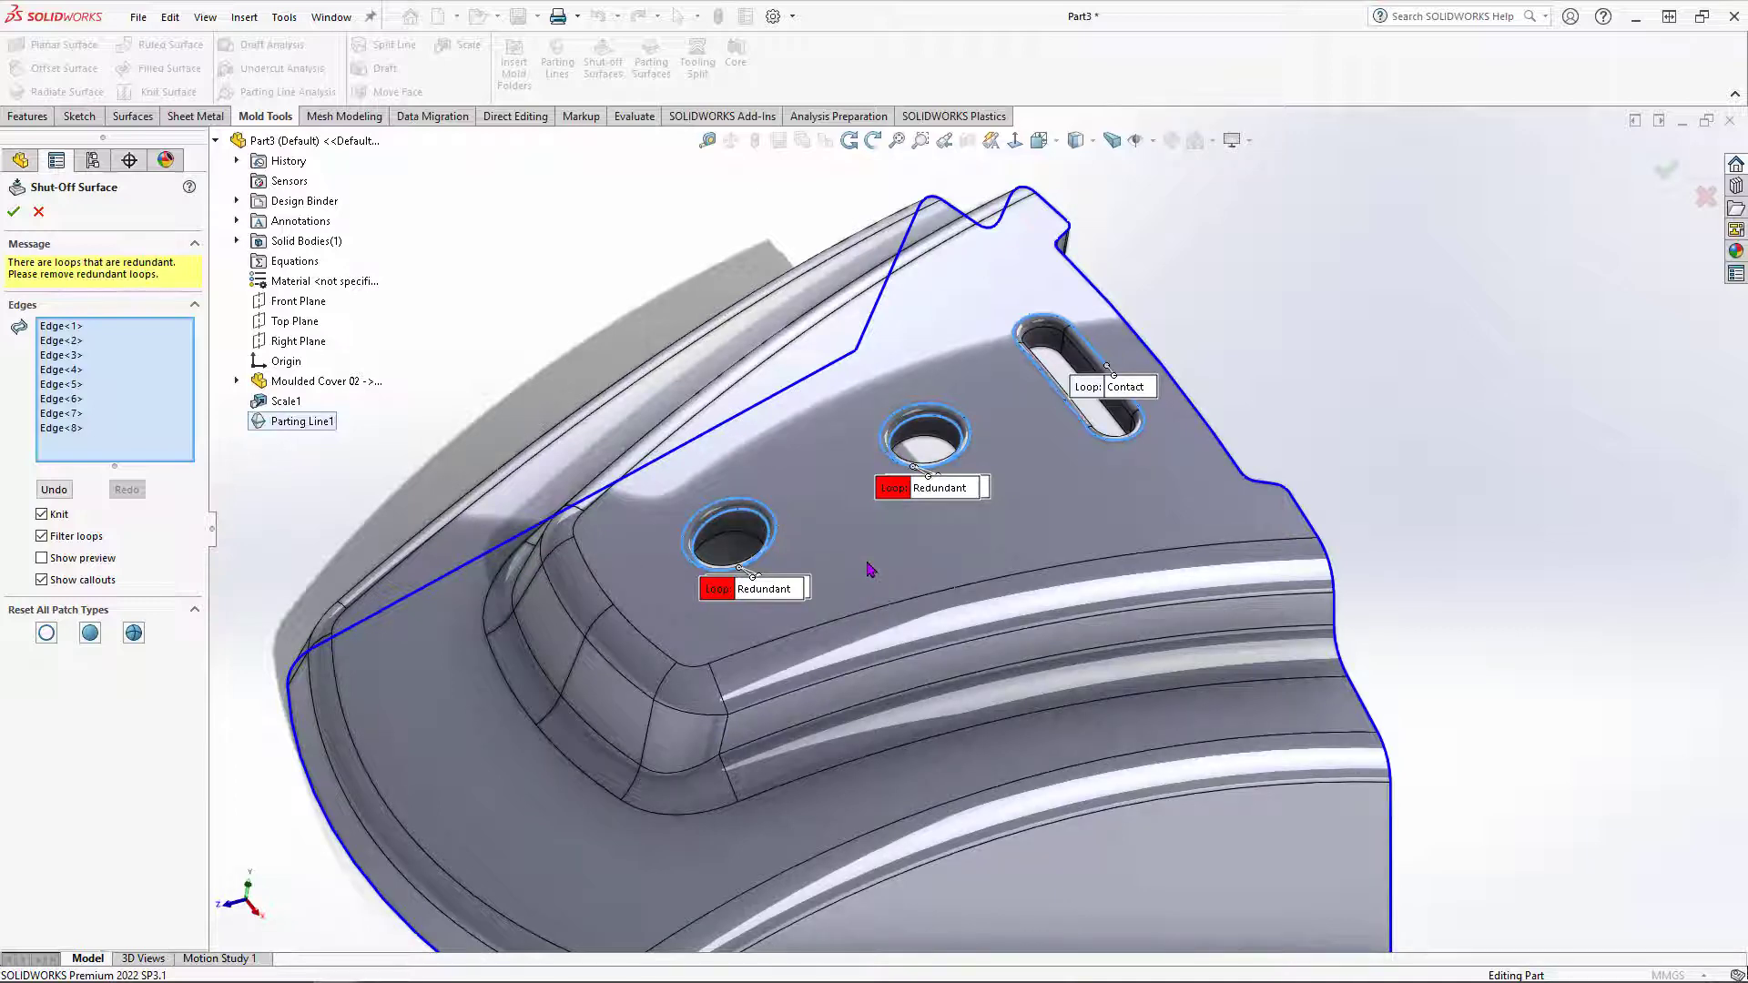
scroll(870, 566, up, 3)
scroll(841, 559, down, 3)
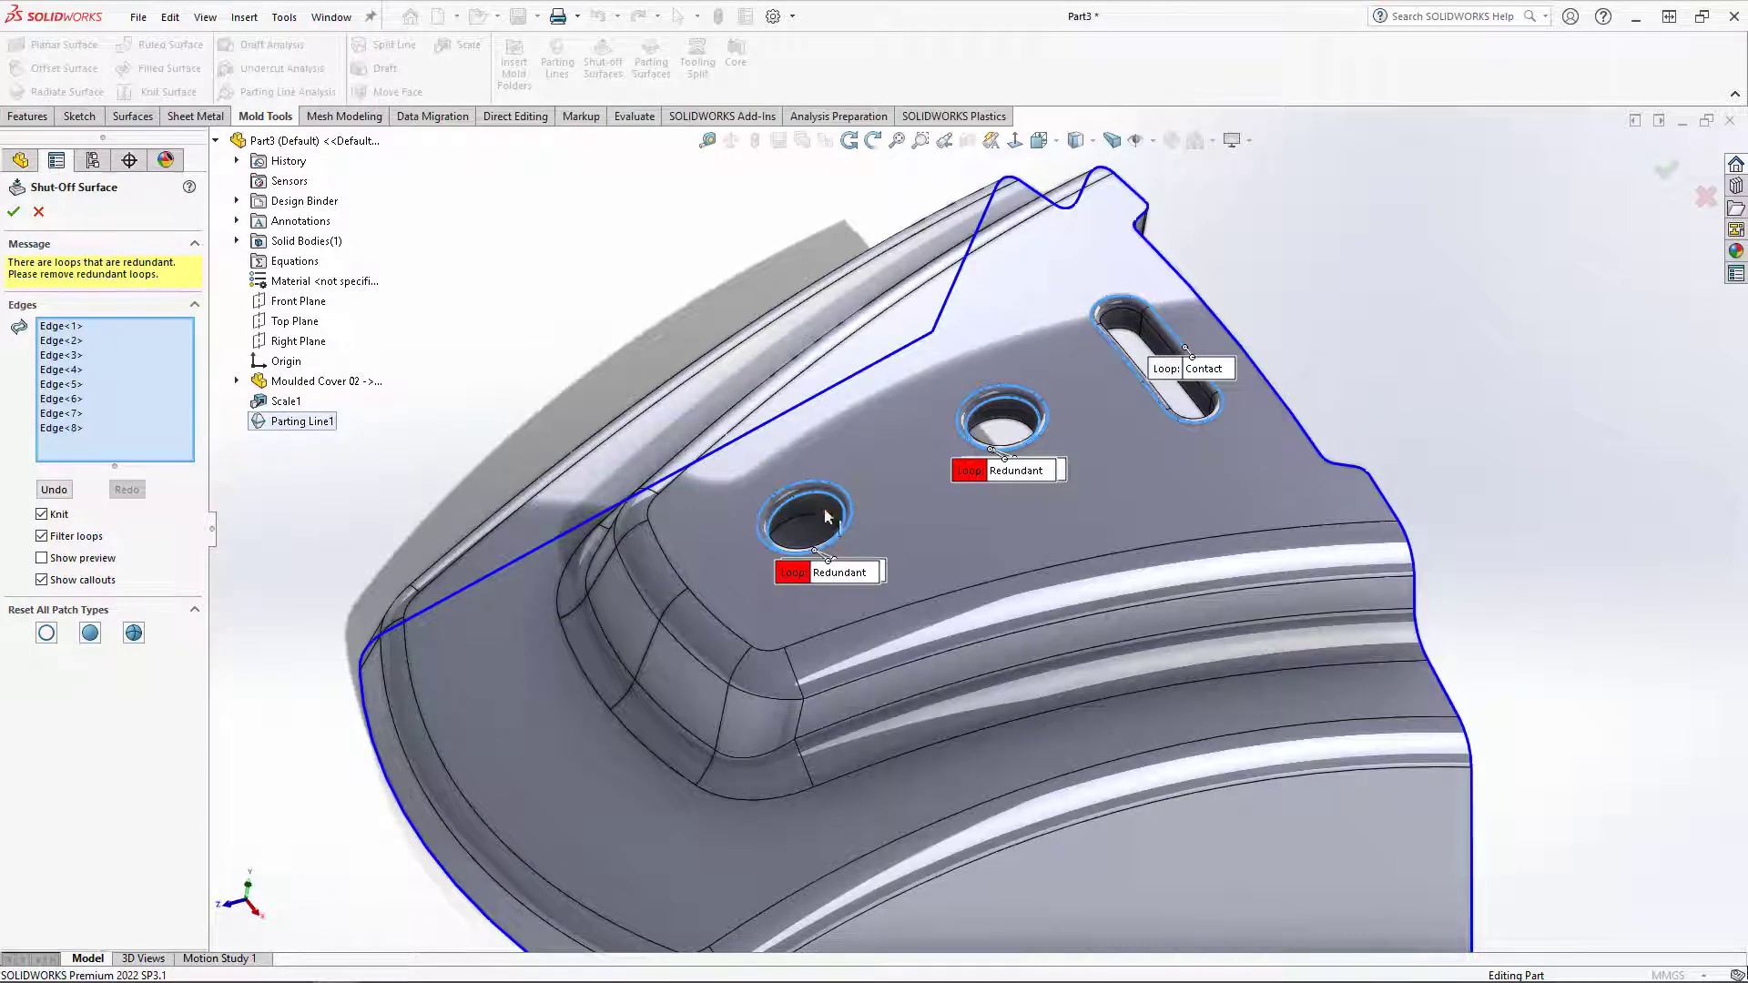
click(138, 16)
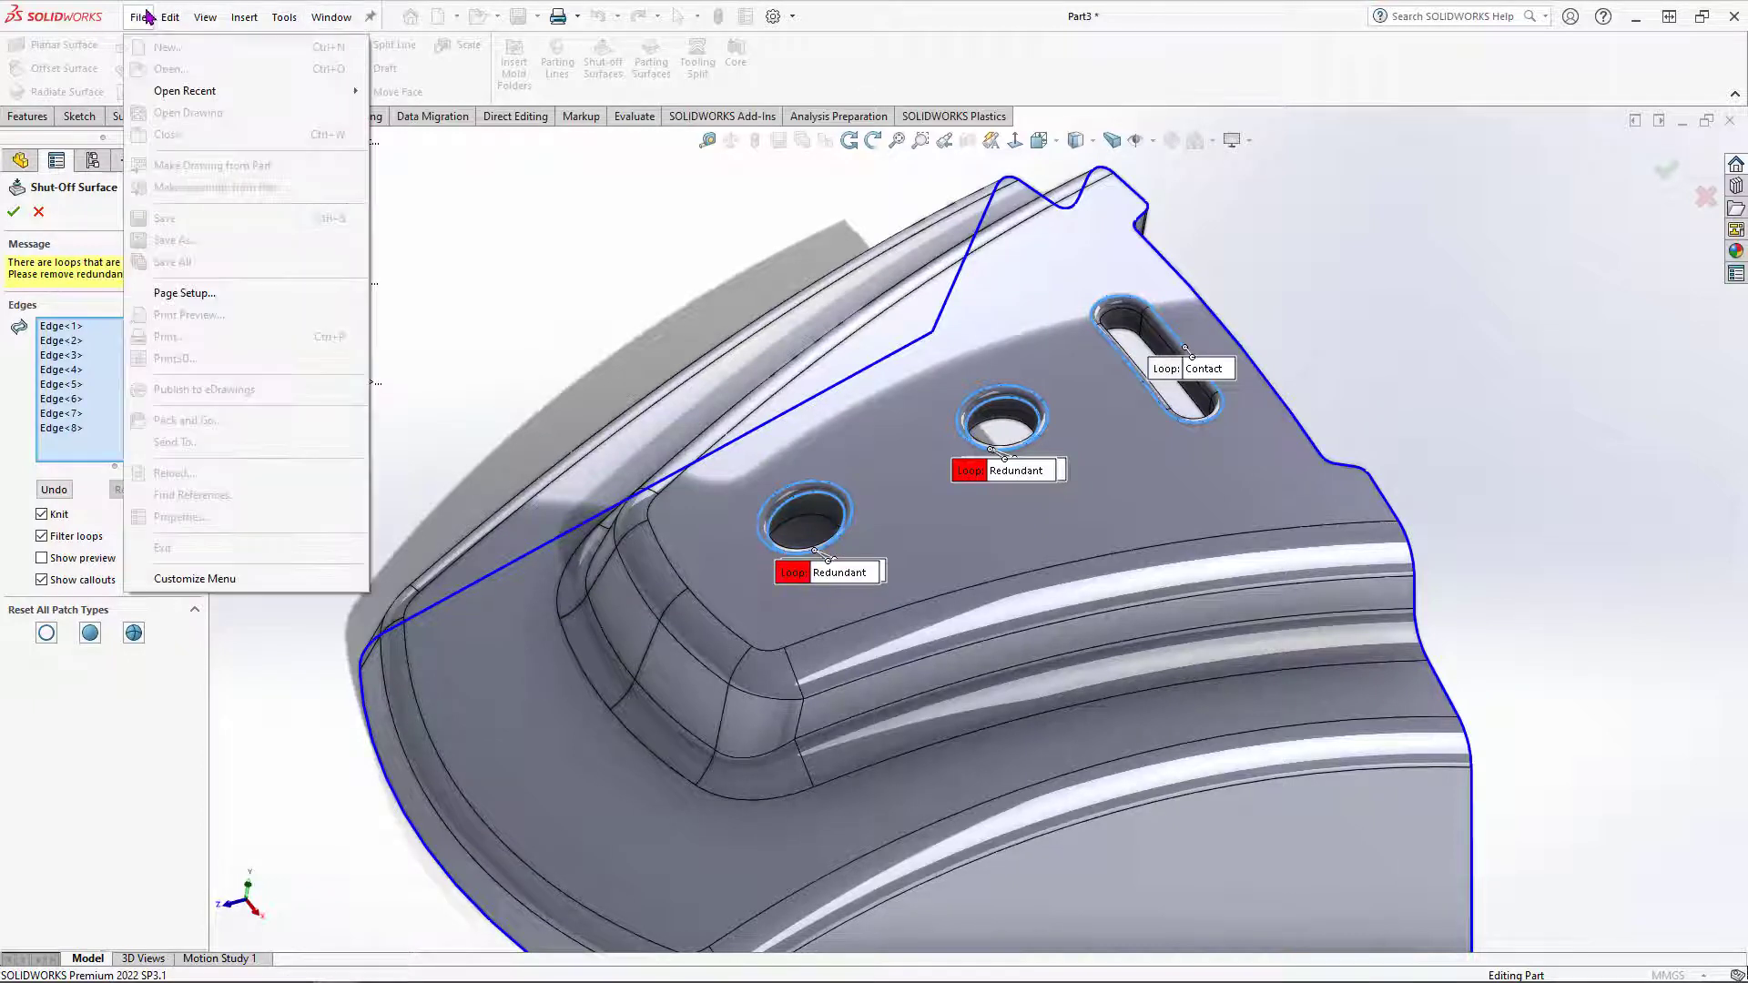
mouse_move(208, 95)
key(Escape)
key(Escape)
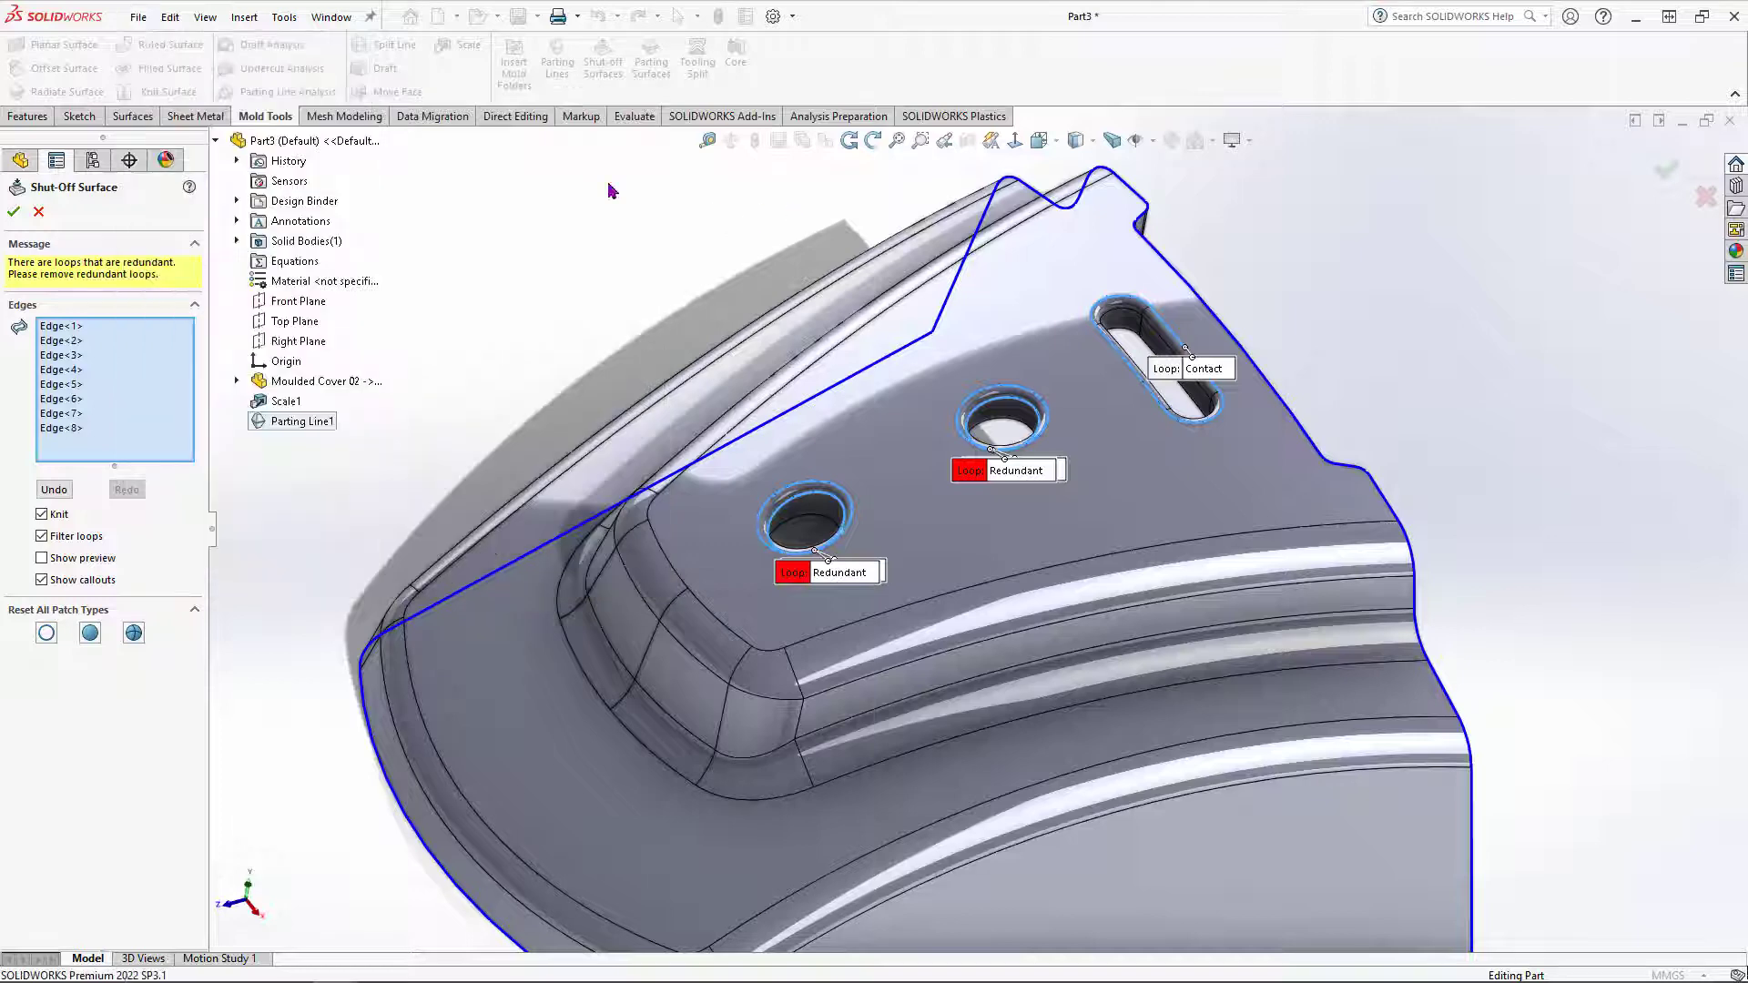
click(39, 212)
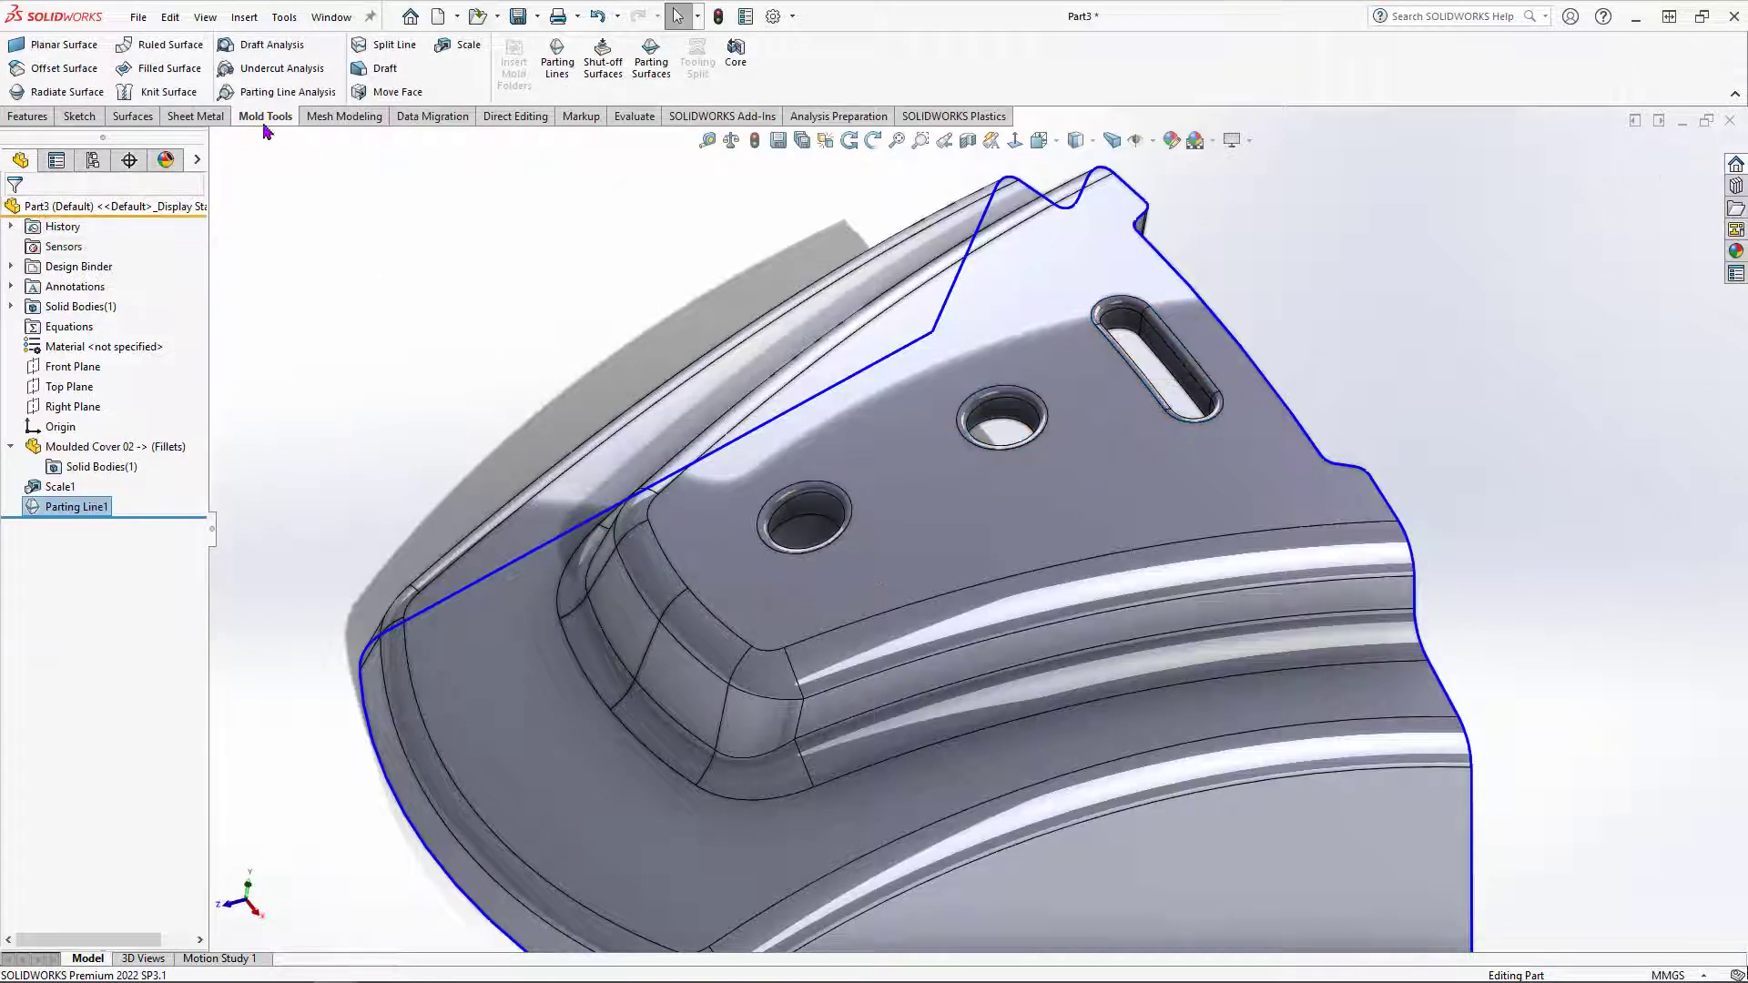
Step: Open the reference part Mould Tool Setup.SLDPRT from the Tutorial Files folder
click(138, 16)
click(171, 70)
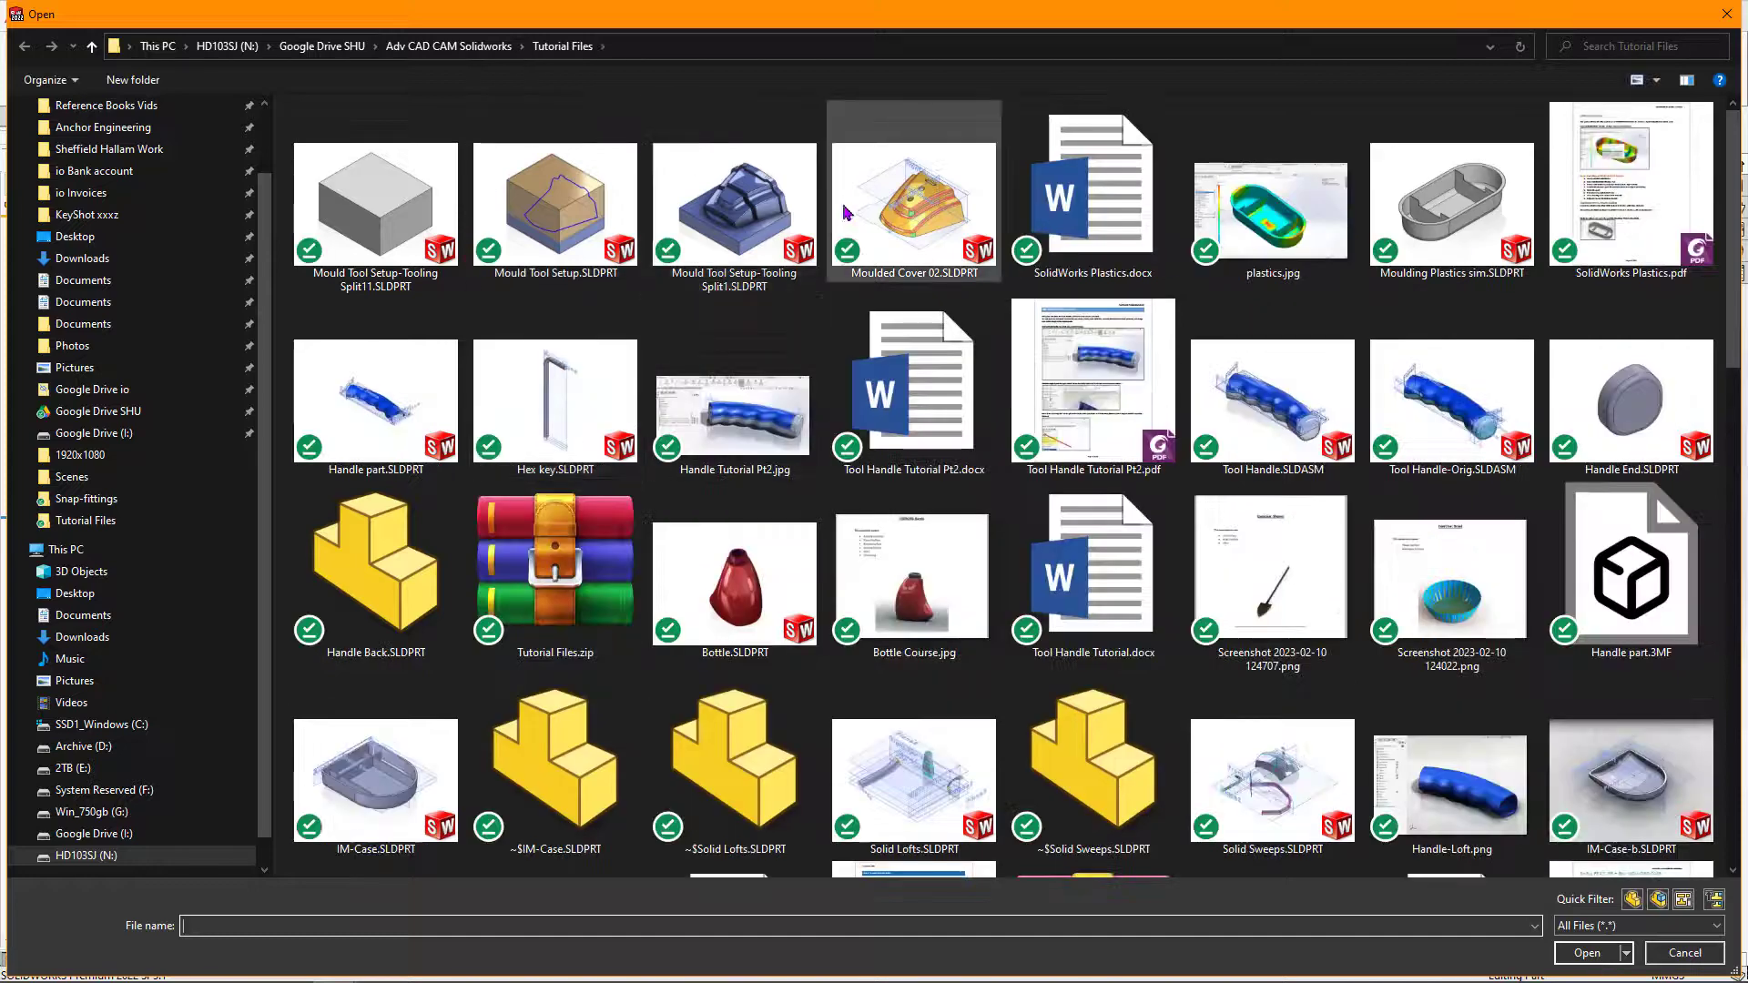
double_click(555, 193)
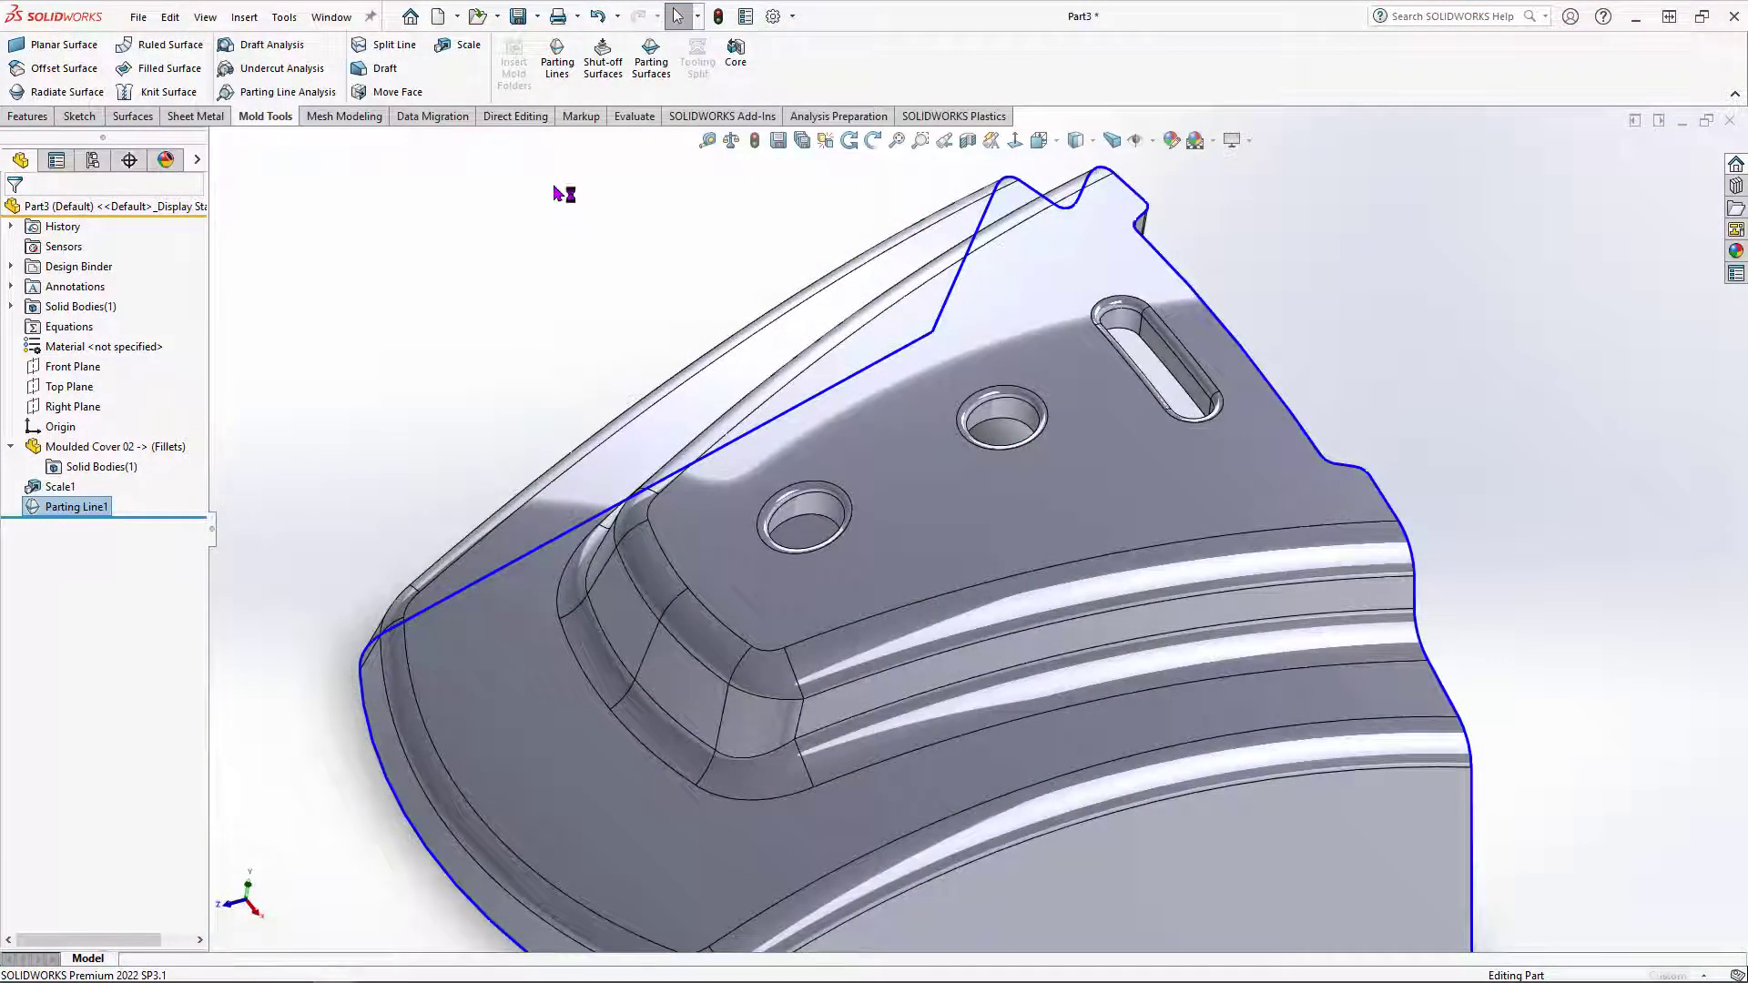
click(879, 515)
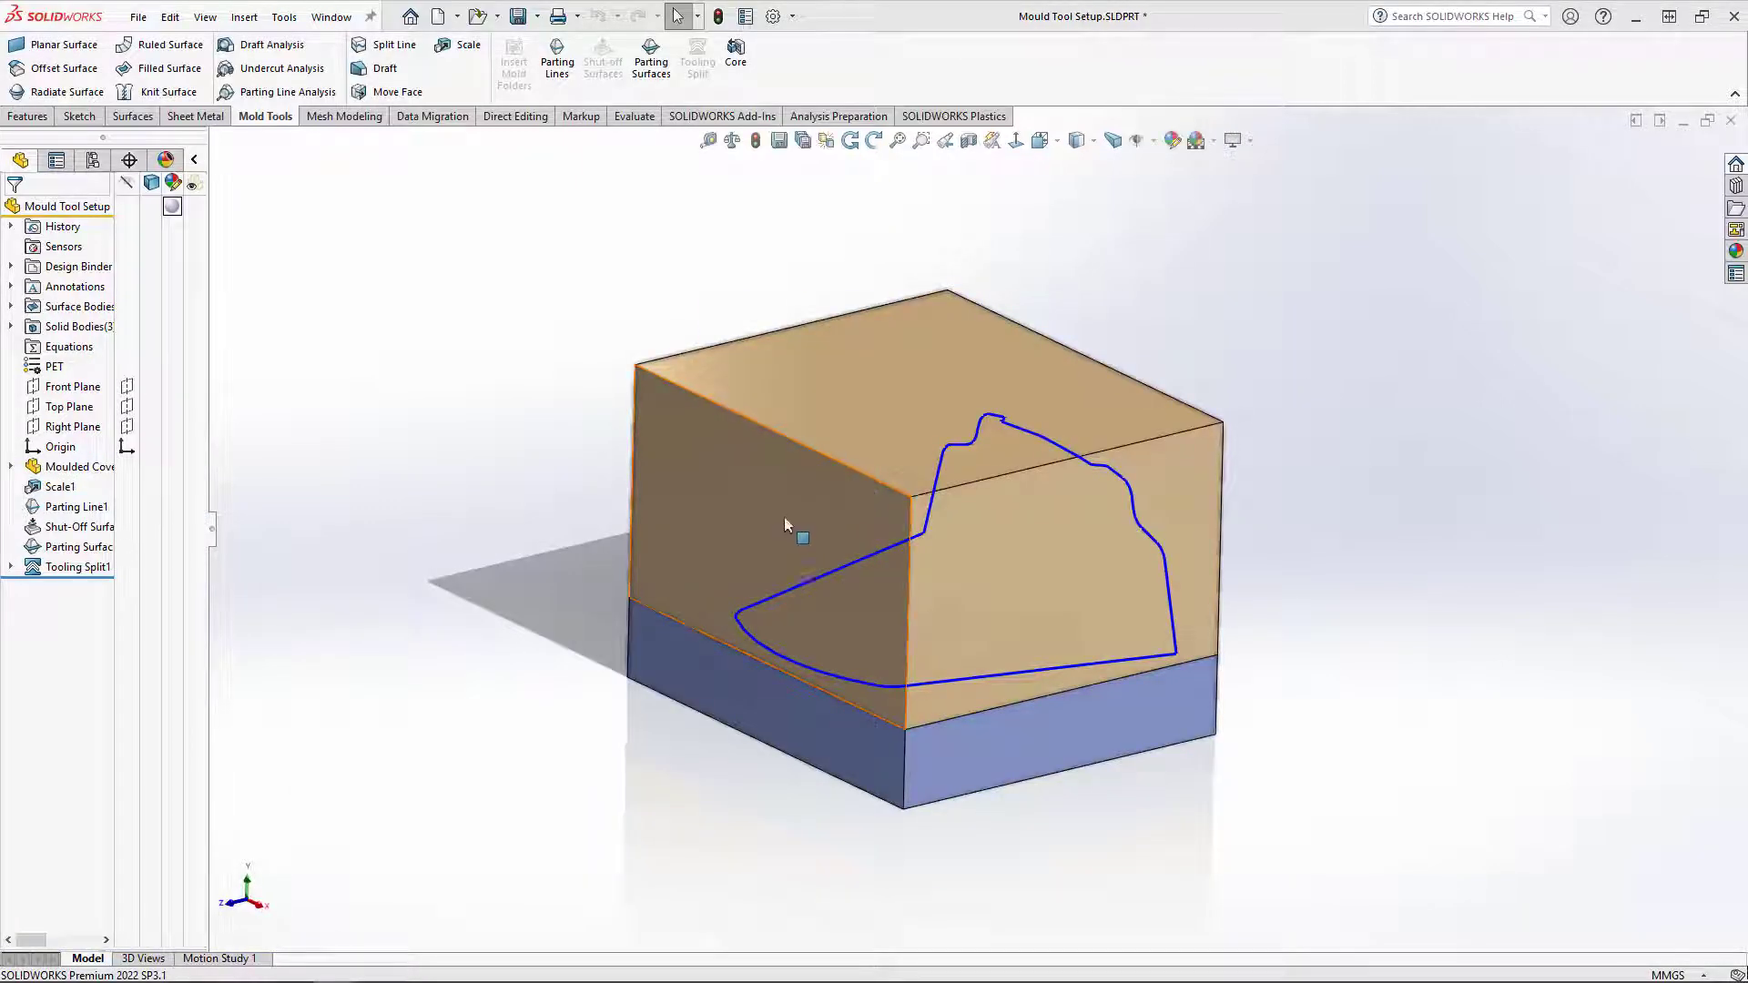
Step: Isolate the brown upper mould block and examine the shut-off faces at the holes inside its cavity
right_click(733, 674)
click(792, 386)
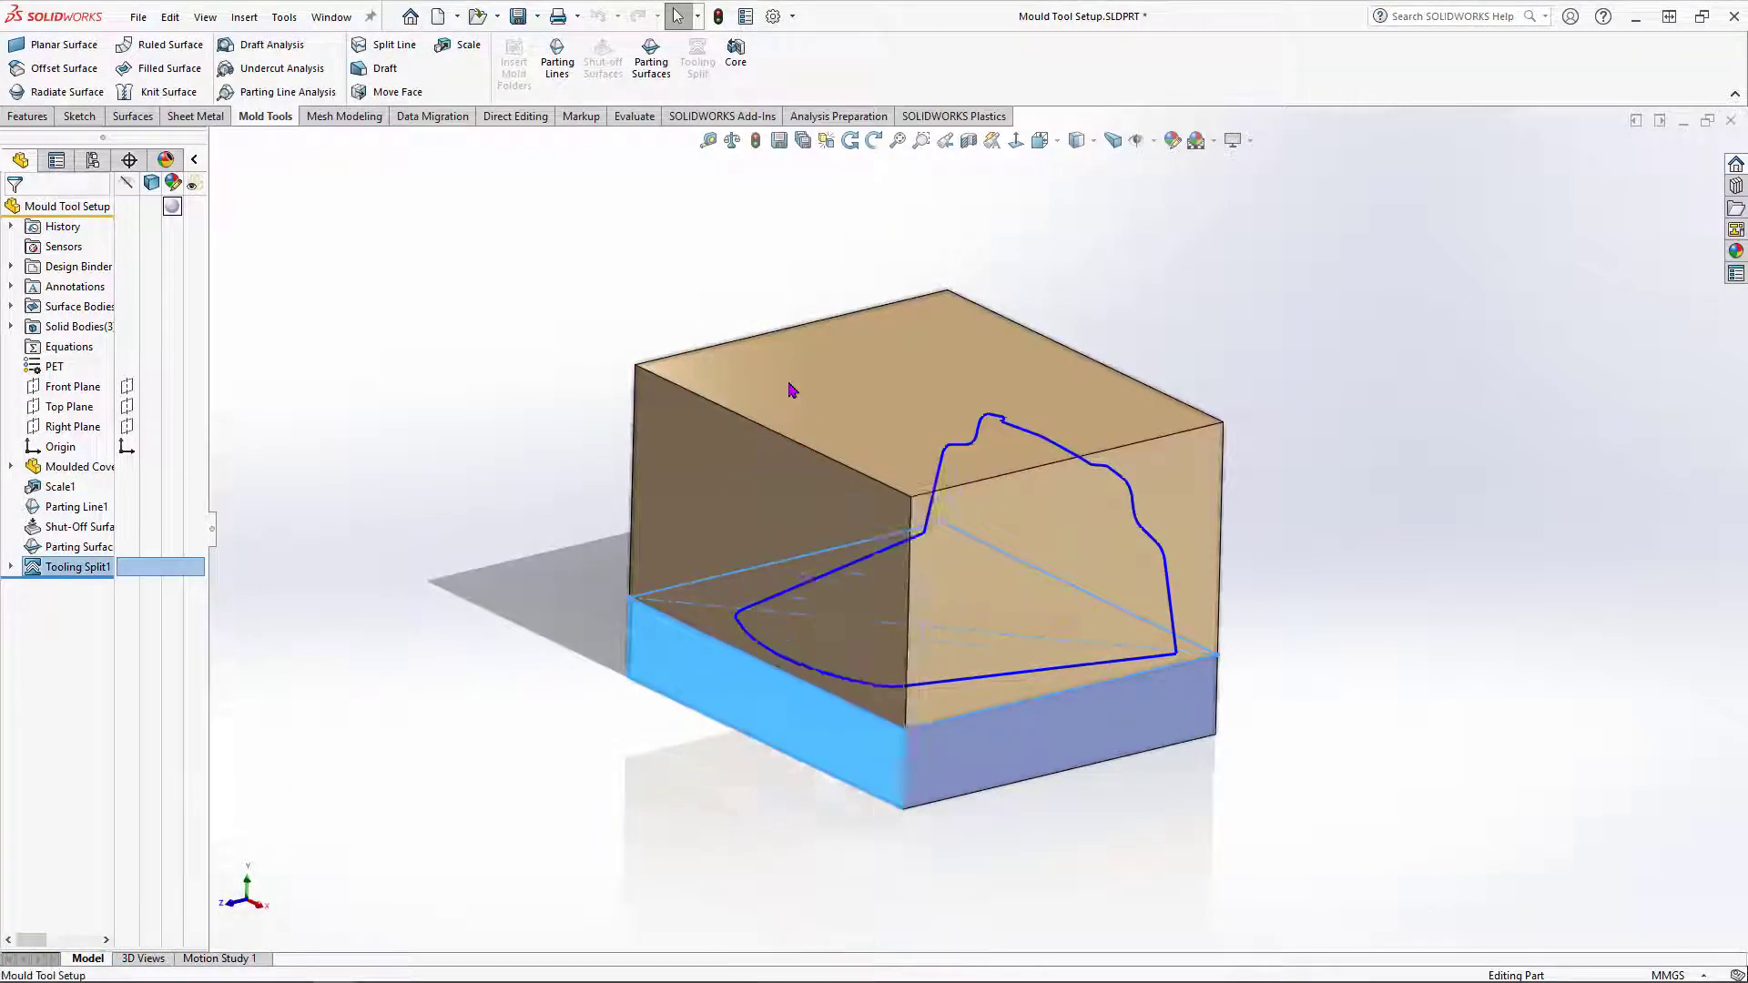
right_click(792, 386)
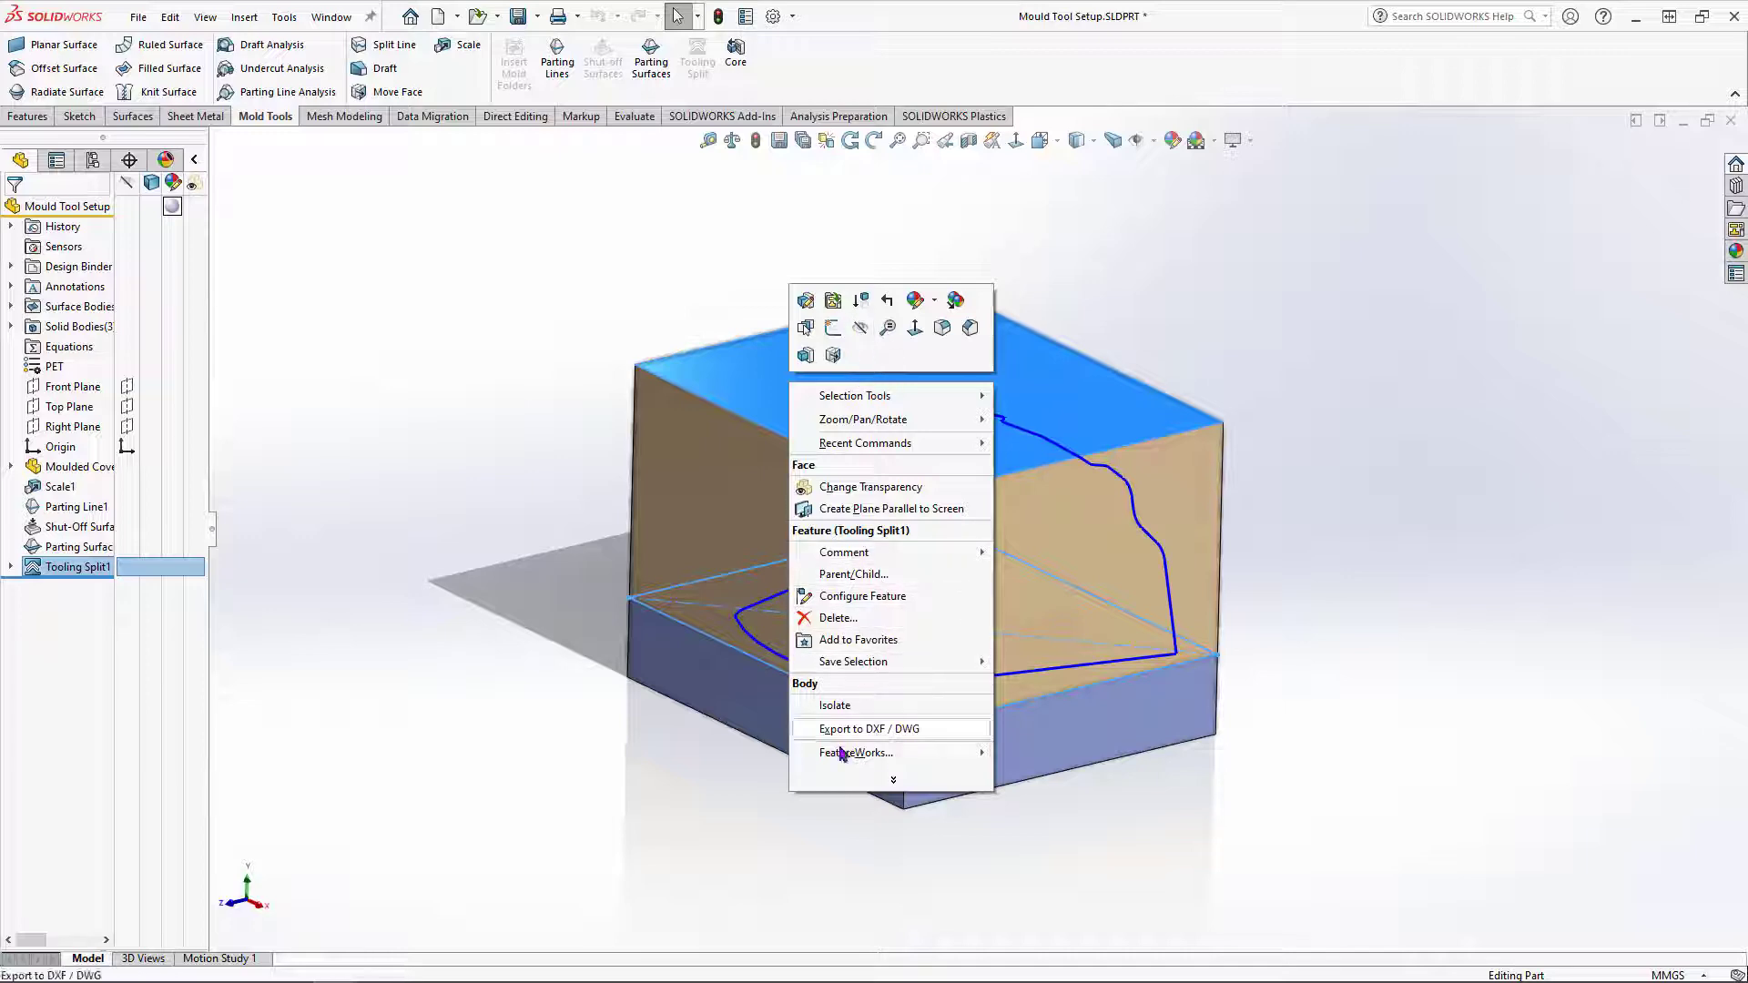
click(849, 708)
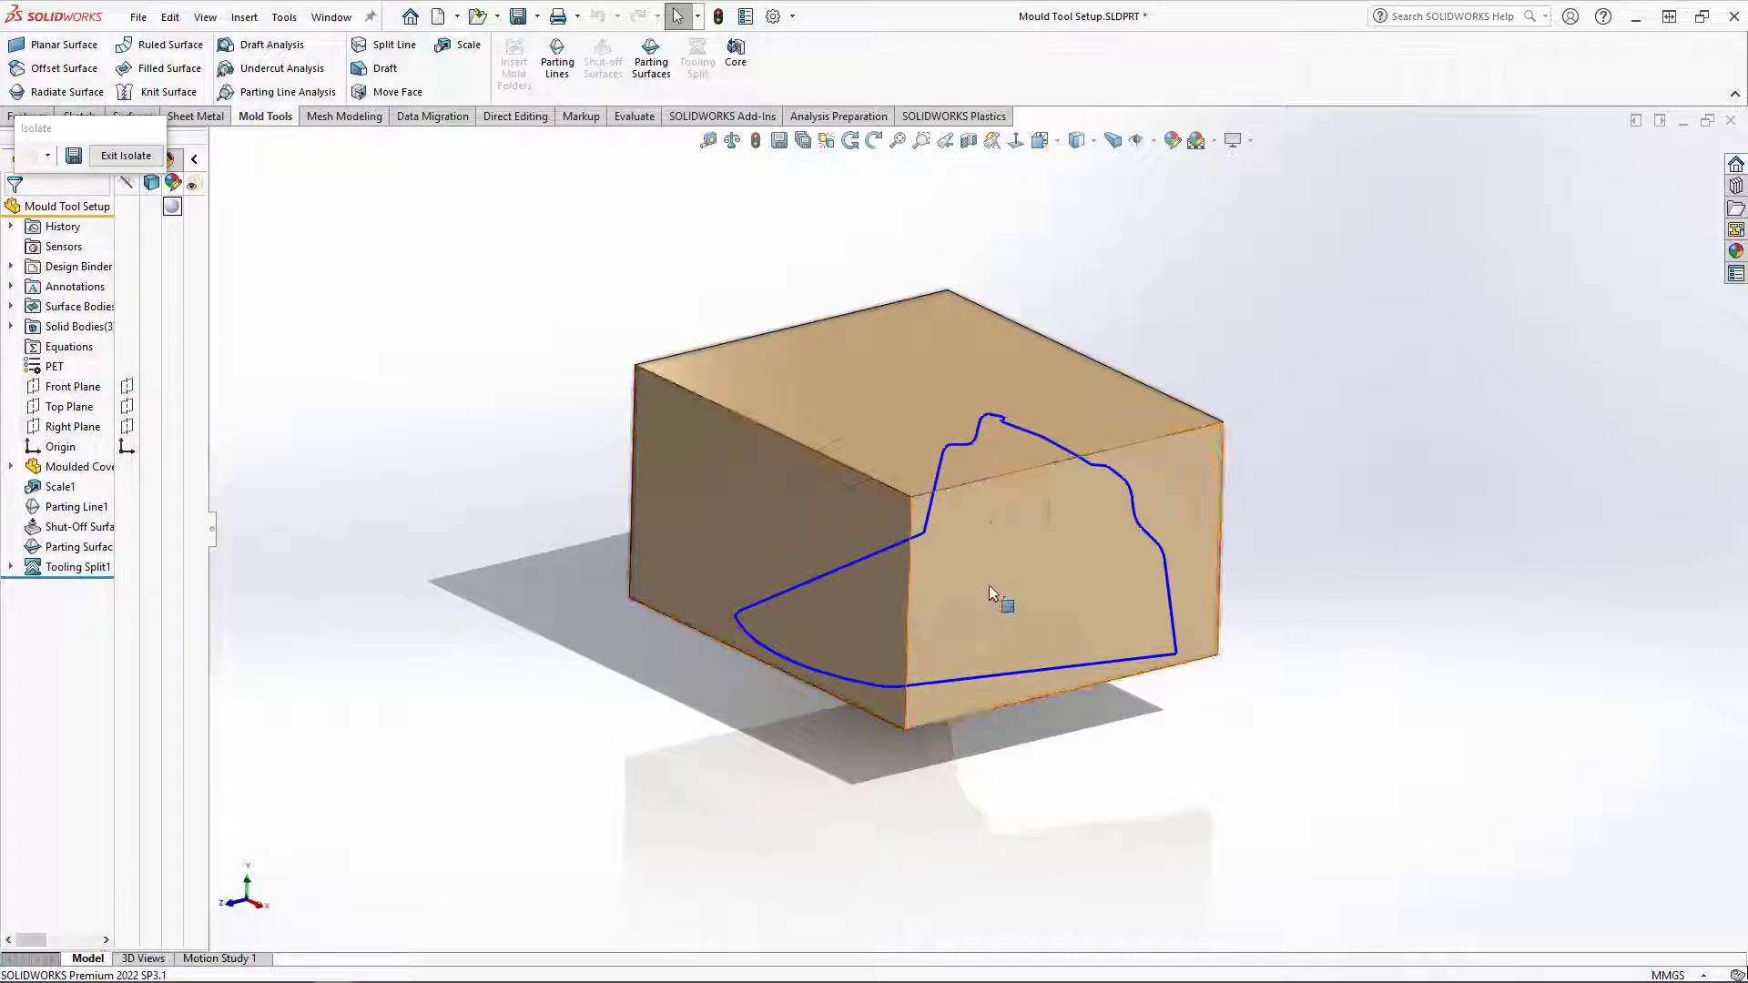
middle_drag(989, 584, 1008, 482)
scroll(800, 624, up, 8)
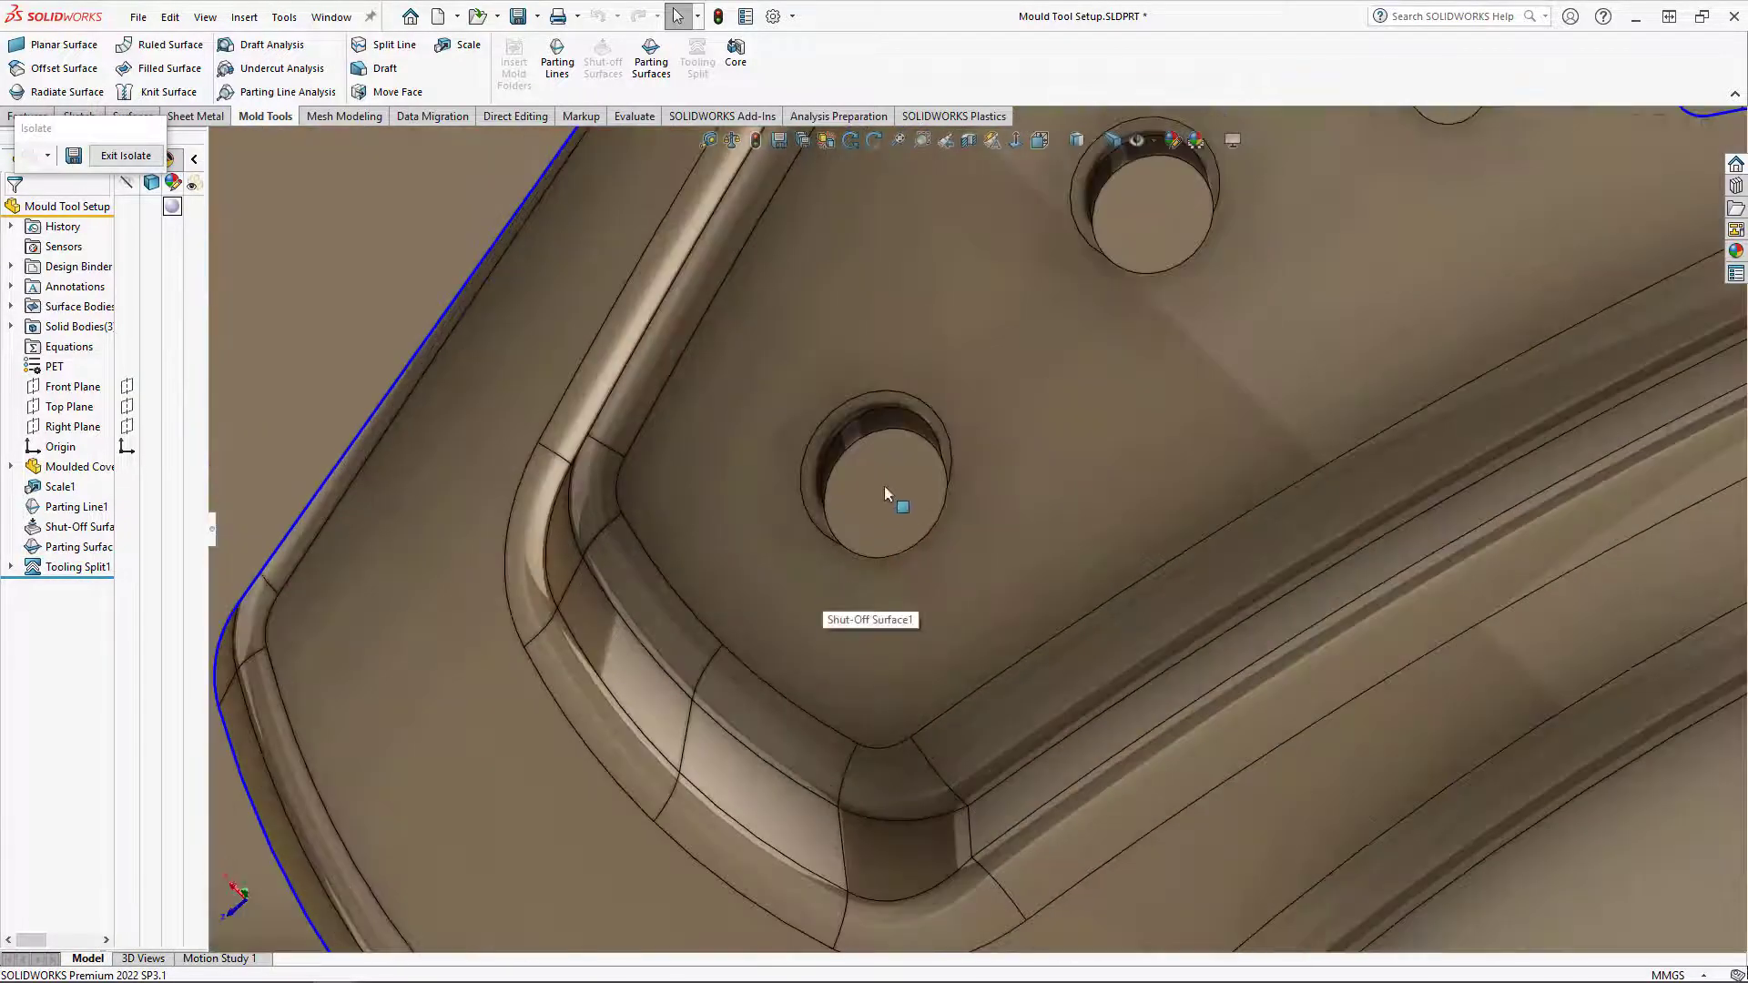
Step: Select the shut-off faces of the two round holes and the slot in the isolated block and inspect where they sit in the openings
click(883, 484)
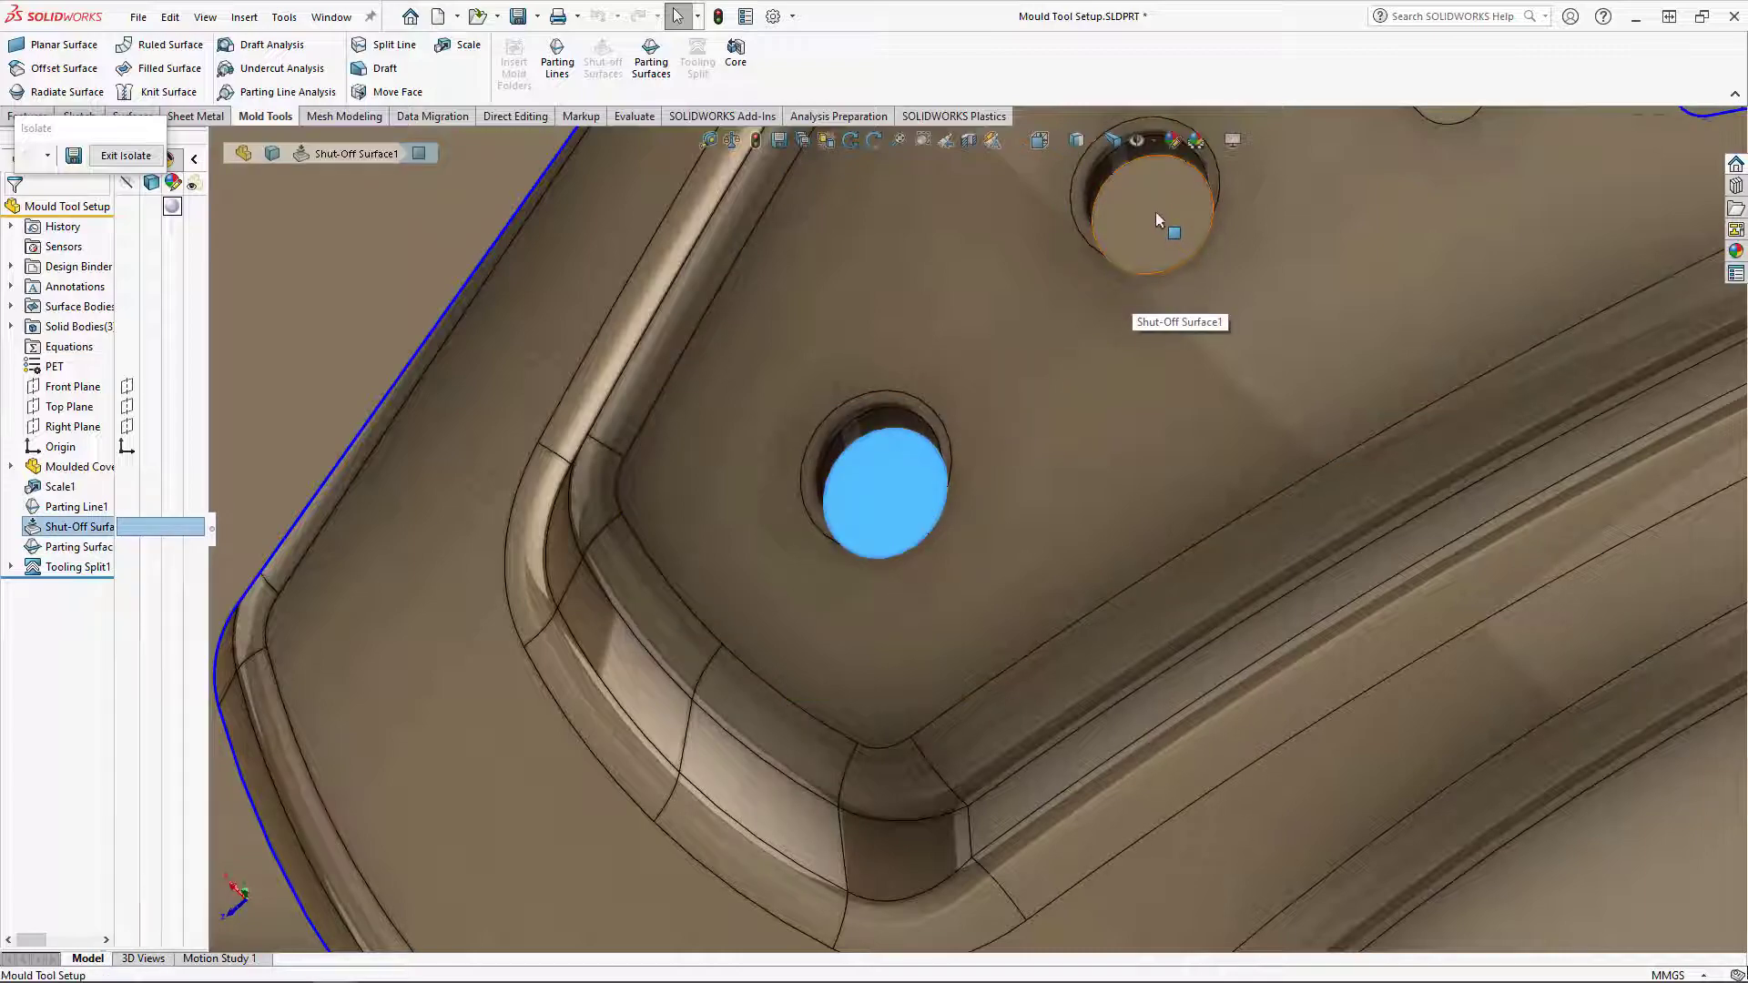
ctrl+click(1155, 211)
scroll(1174, 228, down, 4)
scroll(1262, 304, up, 4)
ctrl+click(1096, 312)
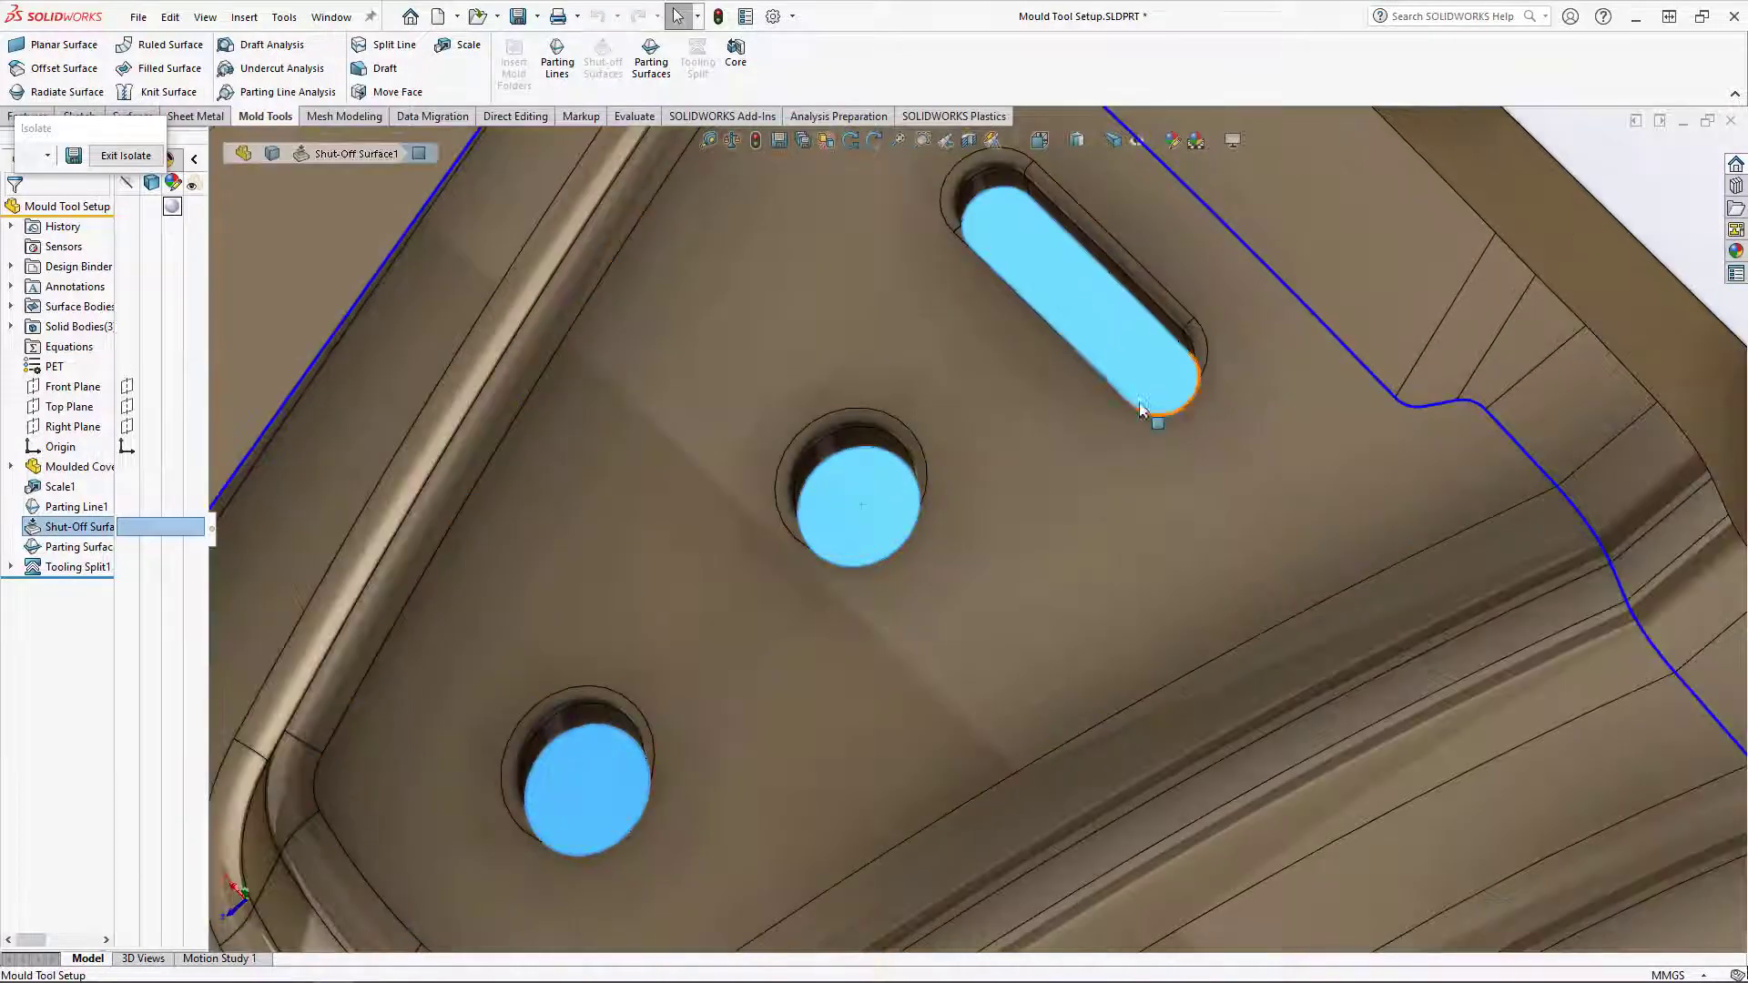
middle_drag(1096, 313, 1056, 469)
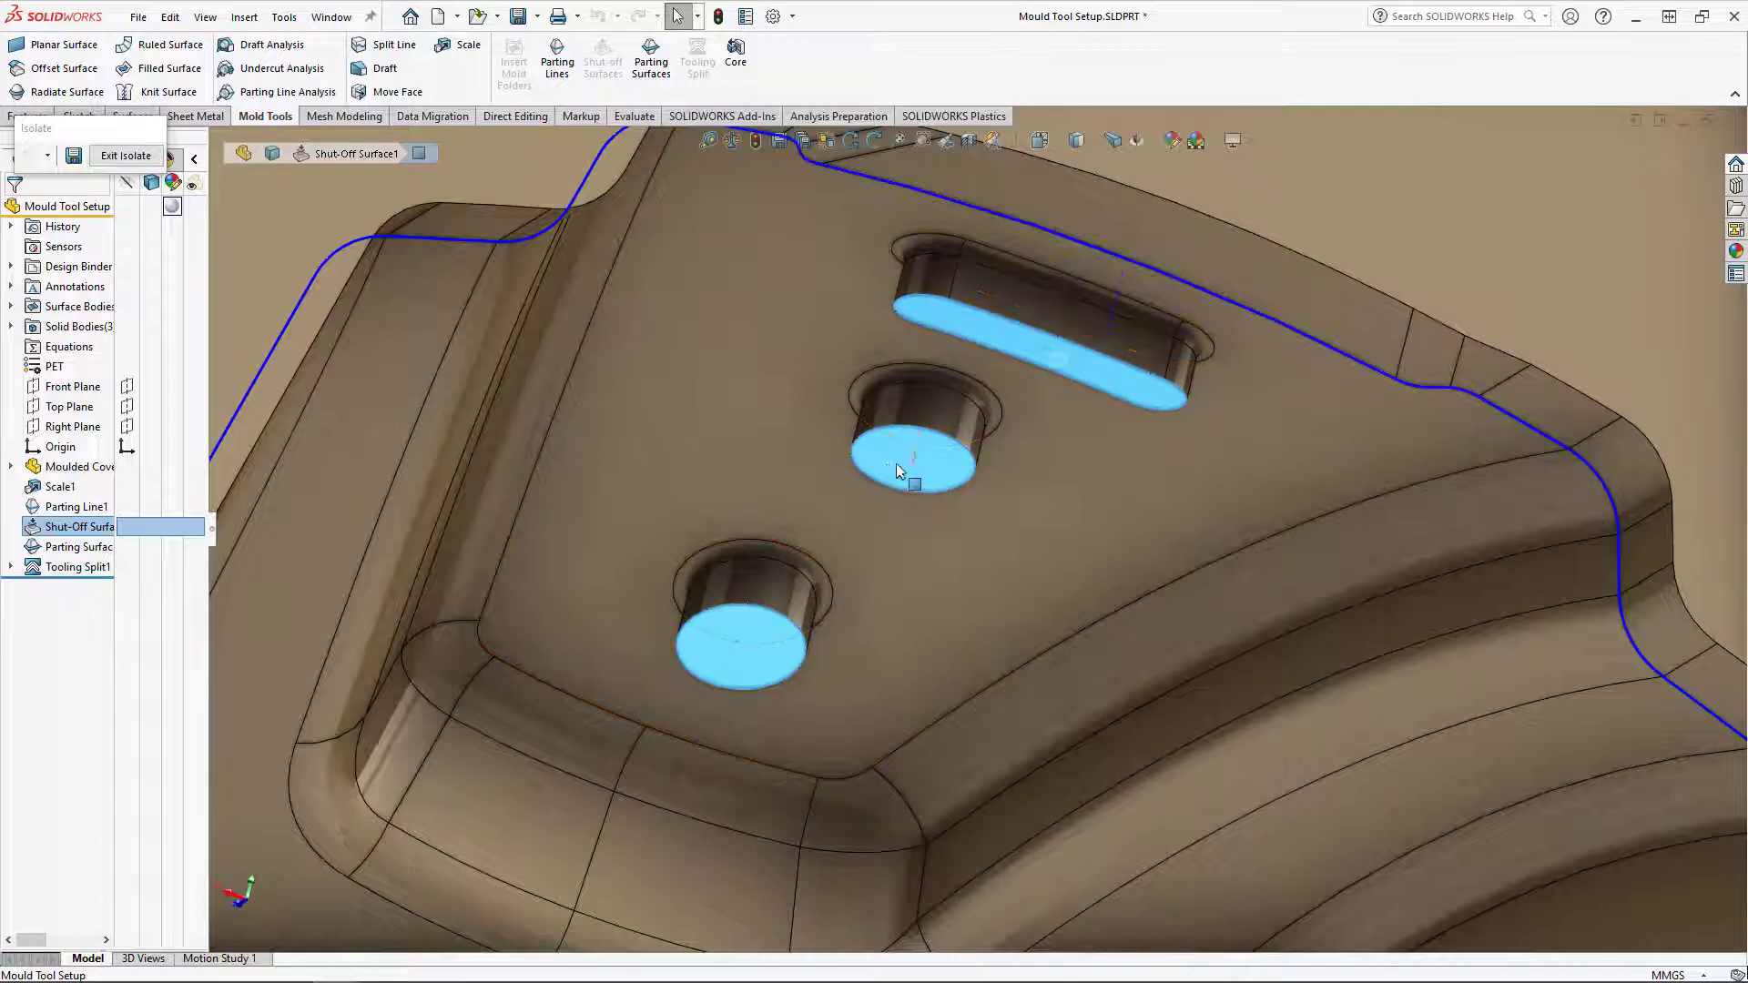
Step: Switch back to the Part3 document and bring the cover's two round holes and slot into view
click(332, 17)
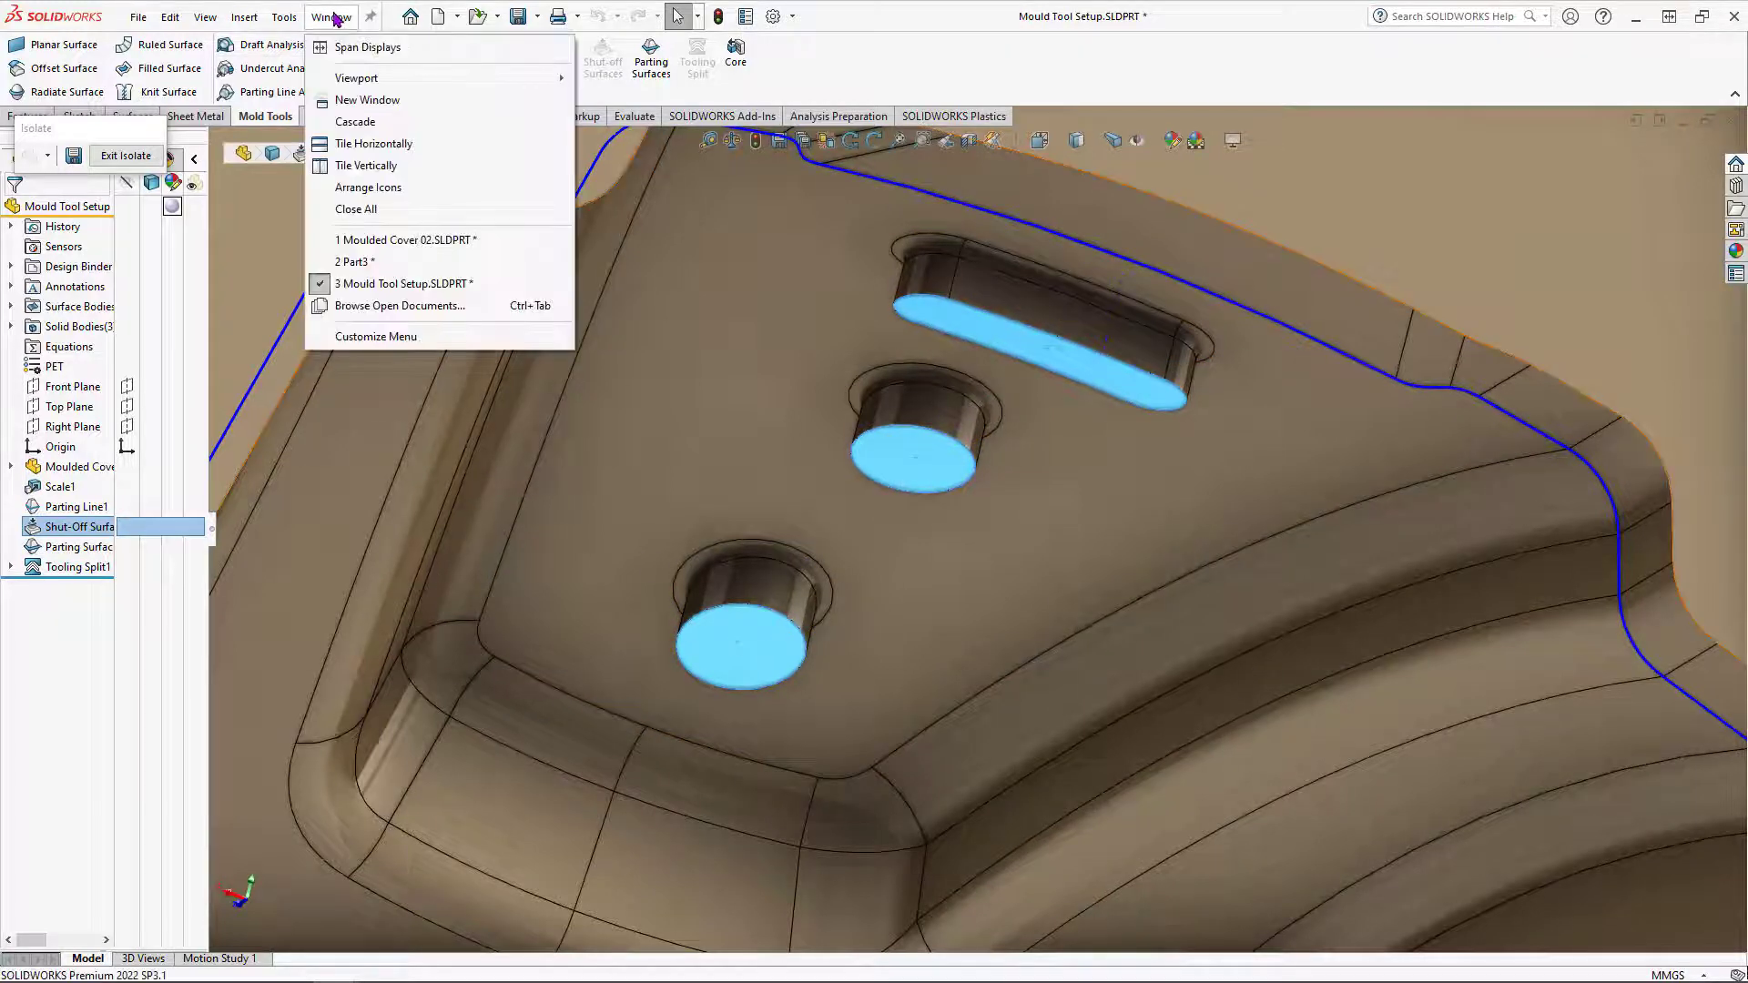
click(415, 263)
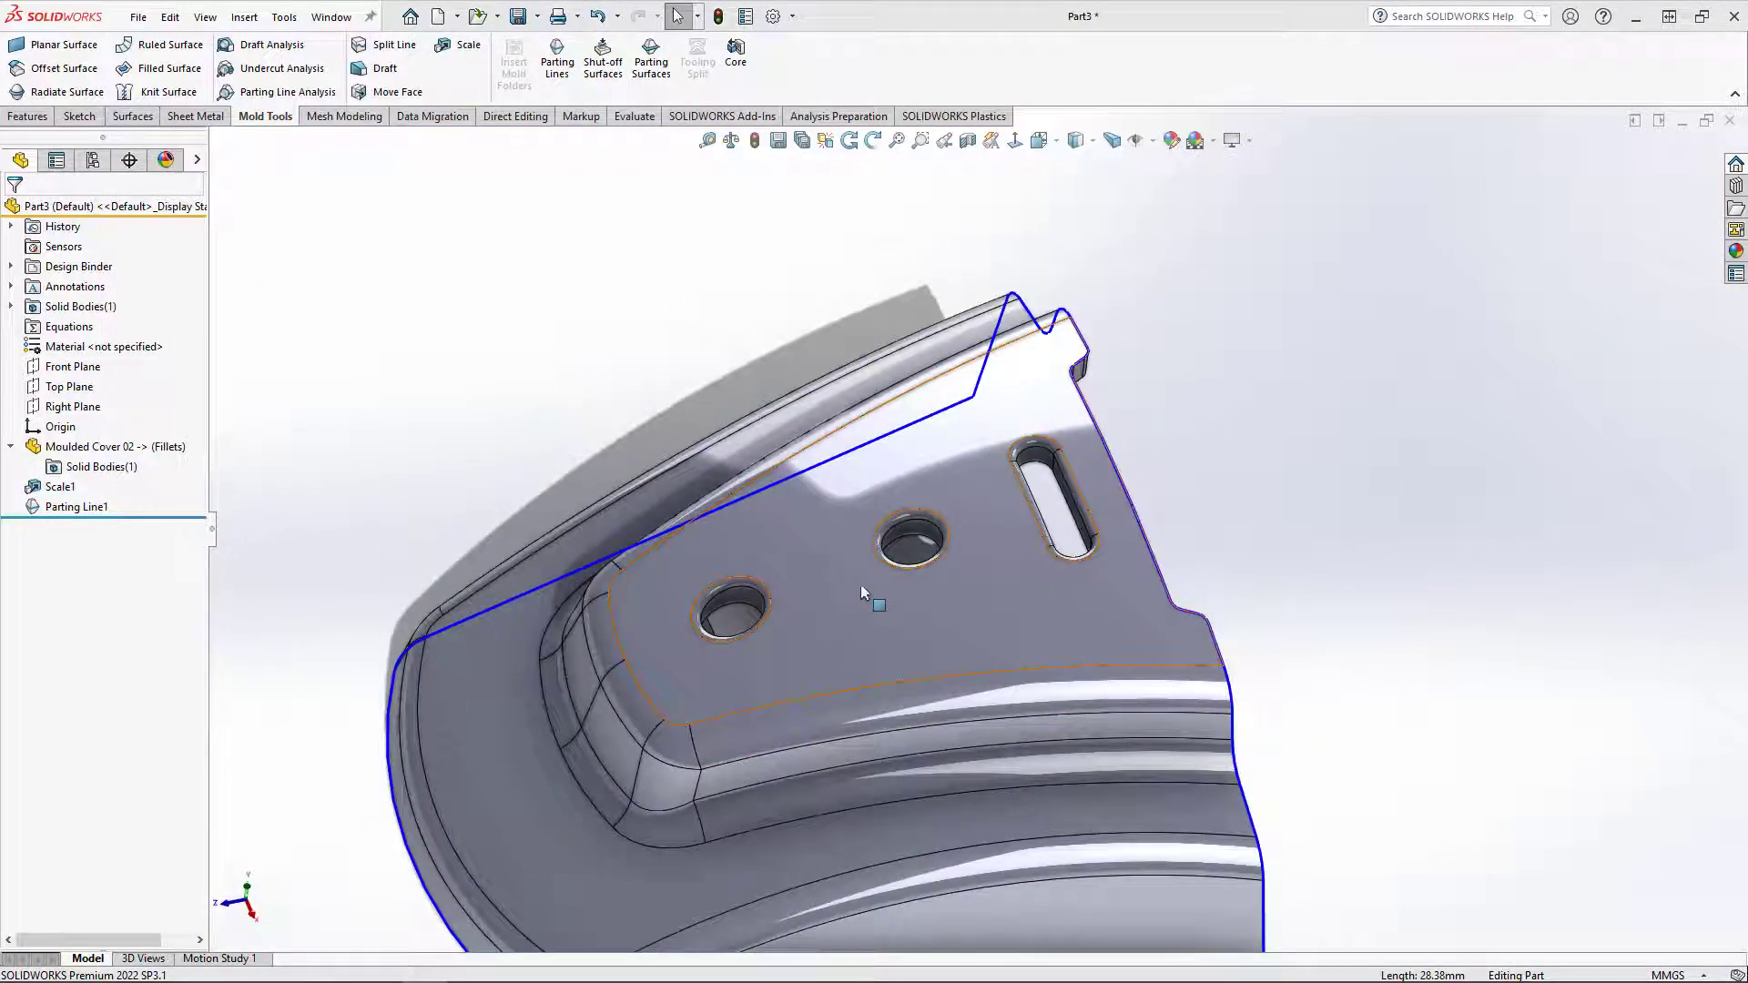
scroll(865, 586, down, 3)
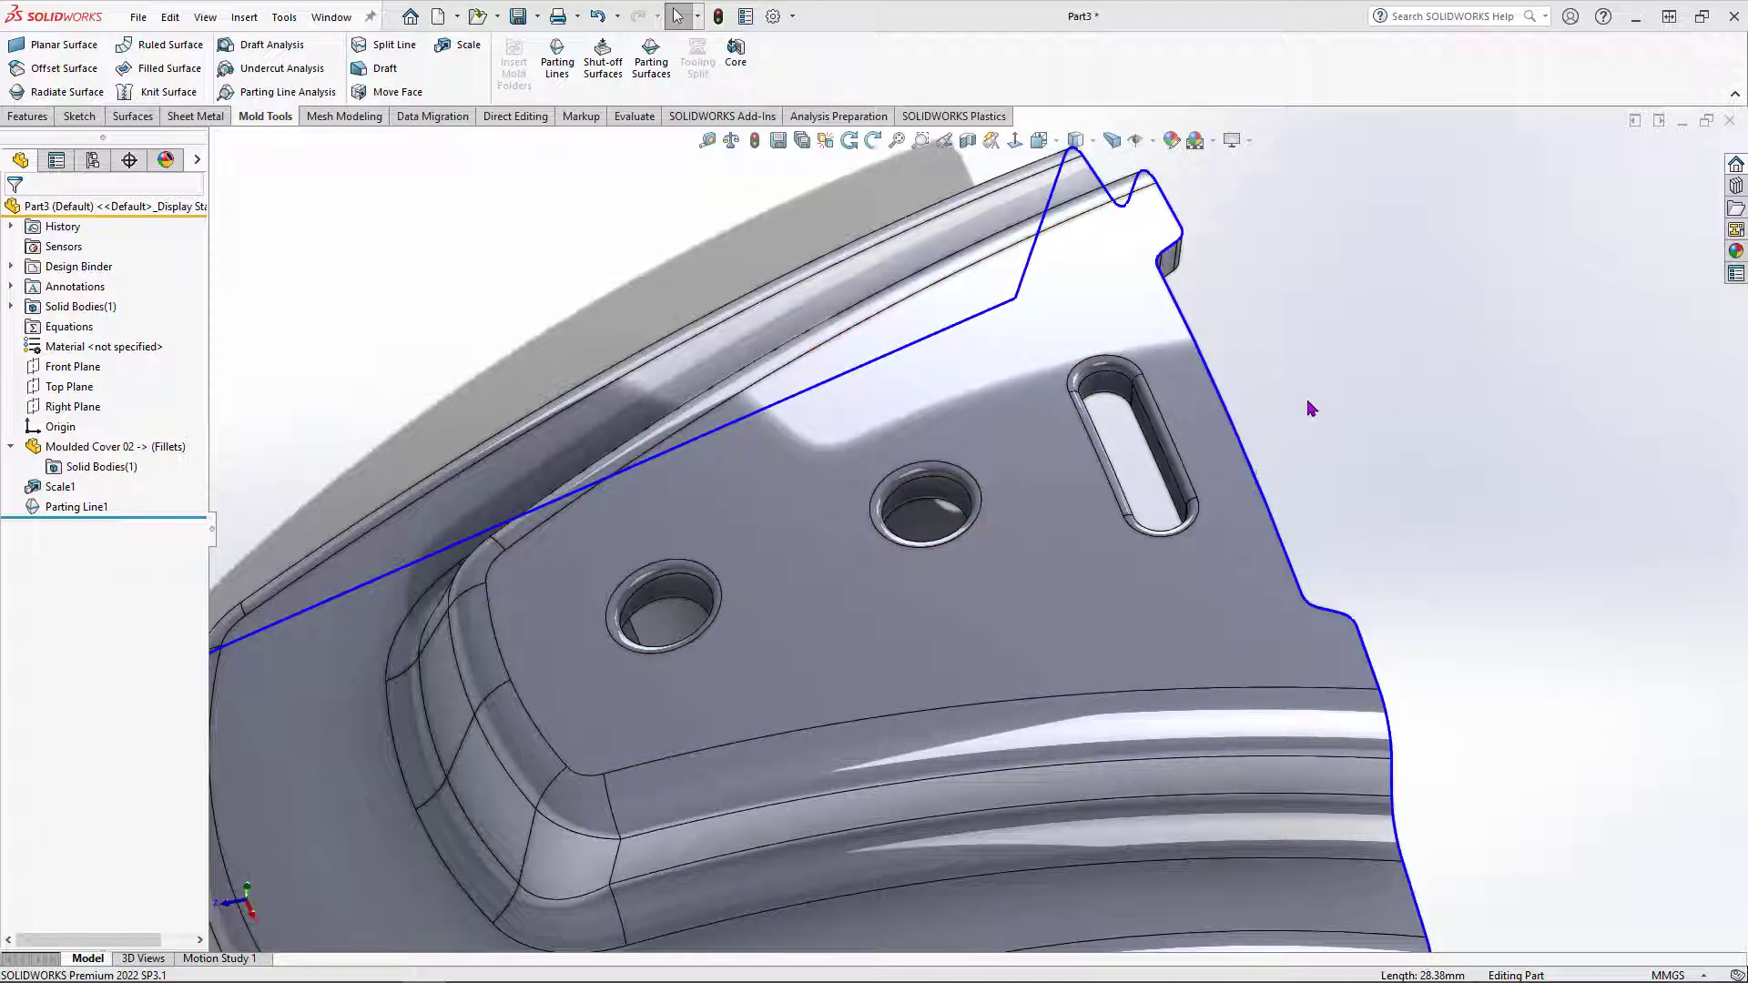
scroll(1311, 409, up, 2)
middle_drag(1157, 566, 1181, 307)
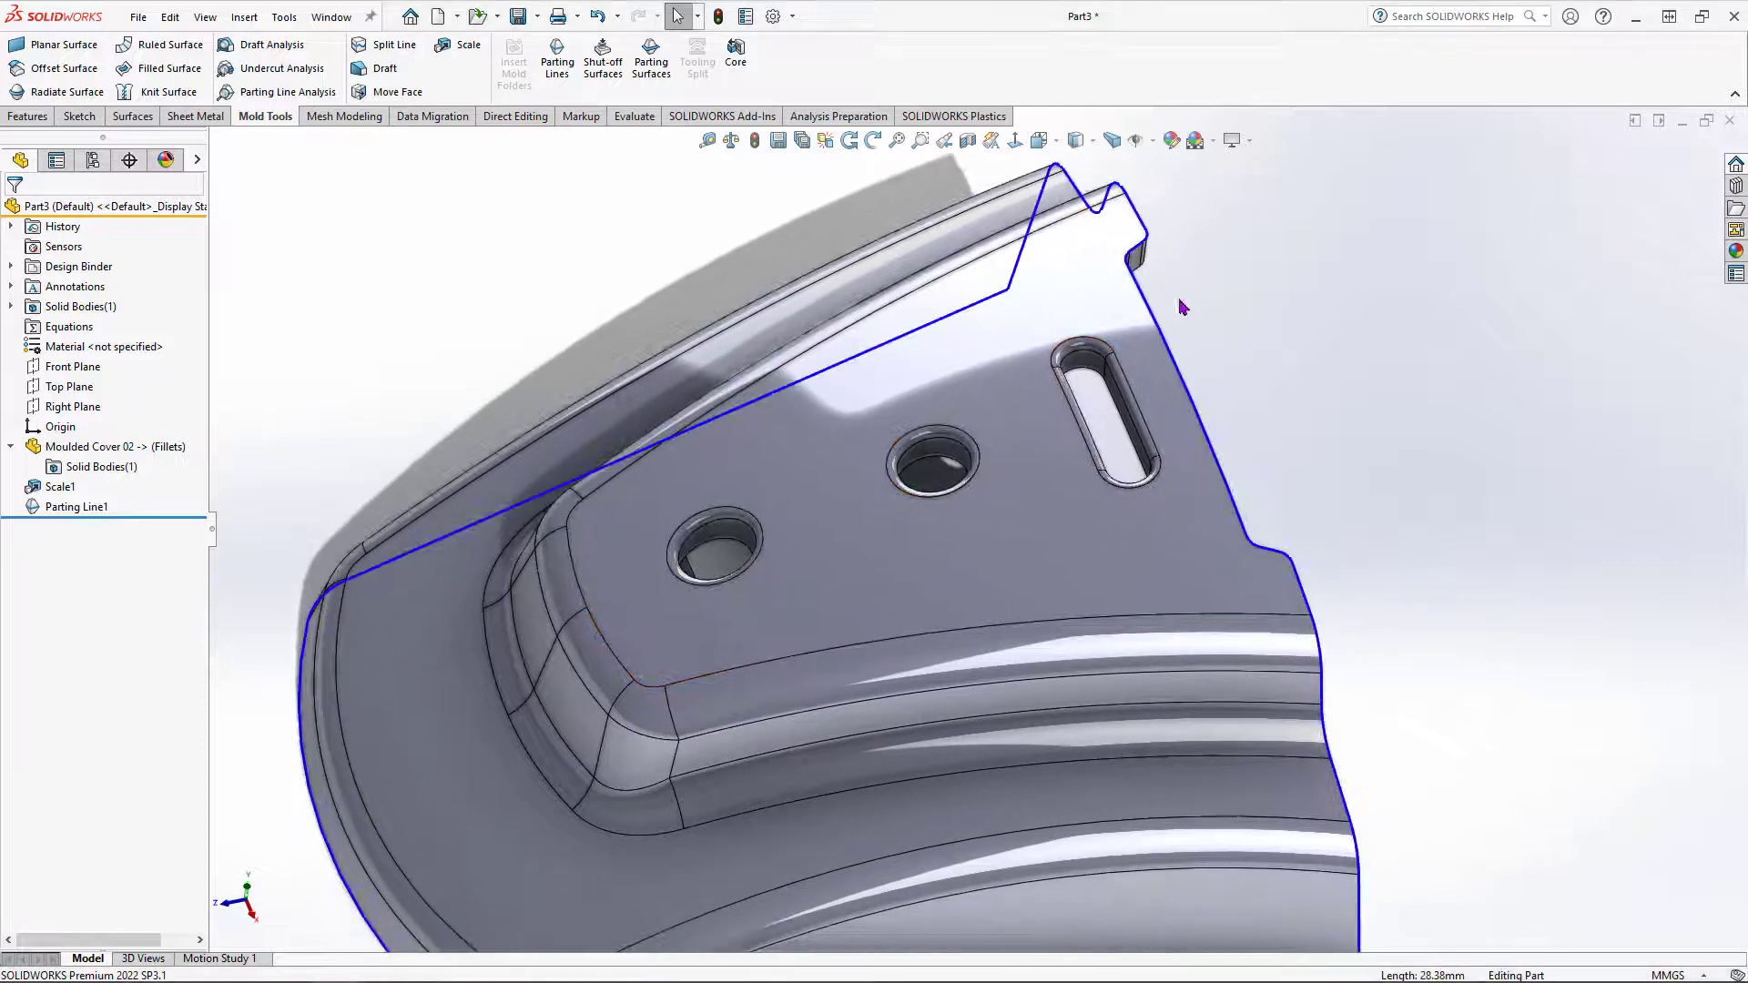
Step: Start Shut-Off Surfaces and clear all the automatically selected edges
click(603, 57)
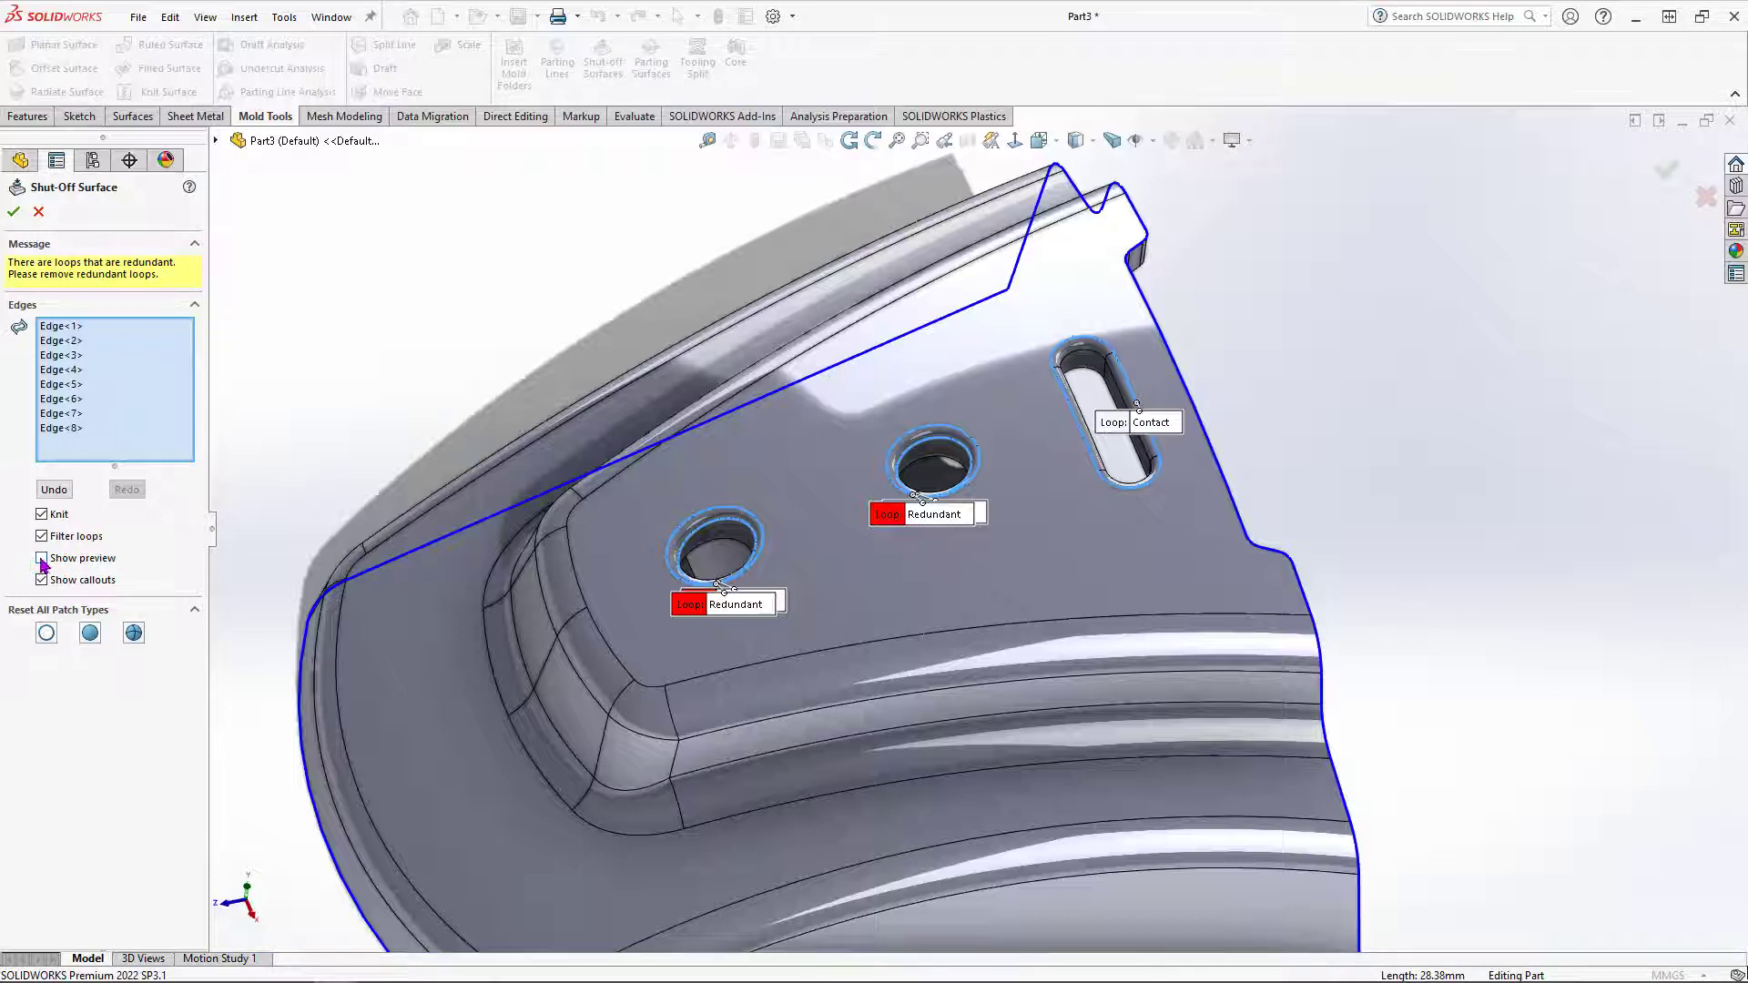
right_click(97, 345)
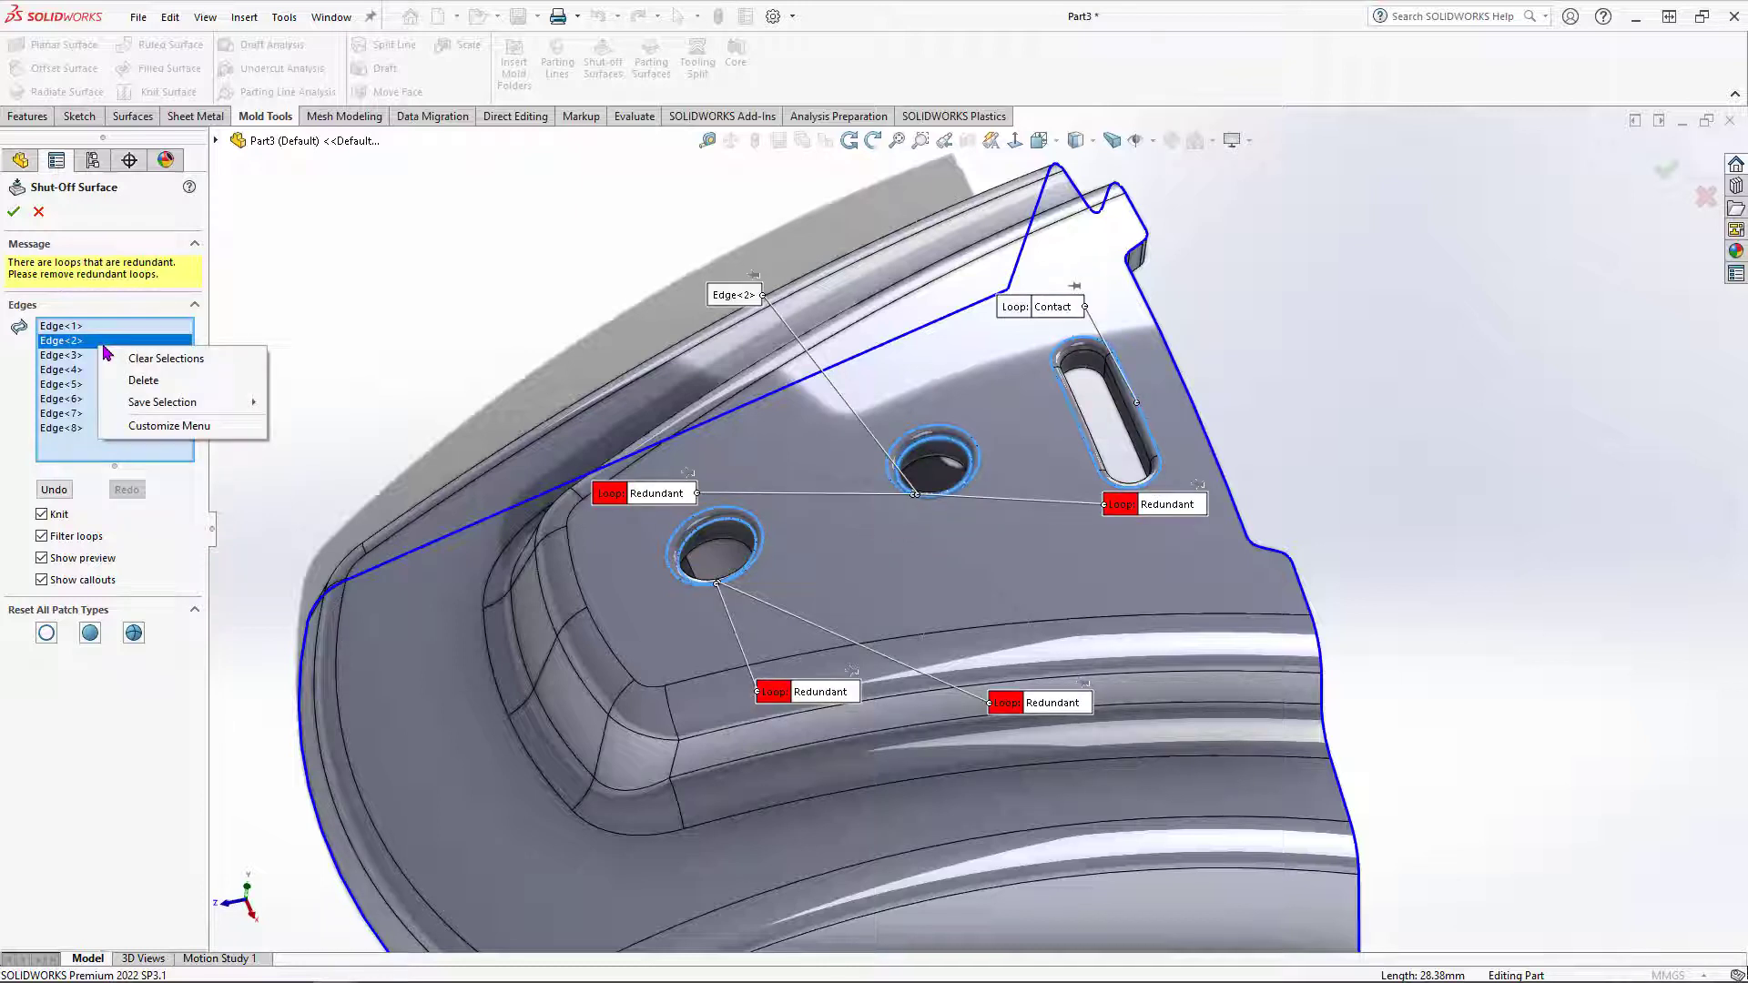
click(160, 358)
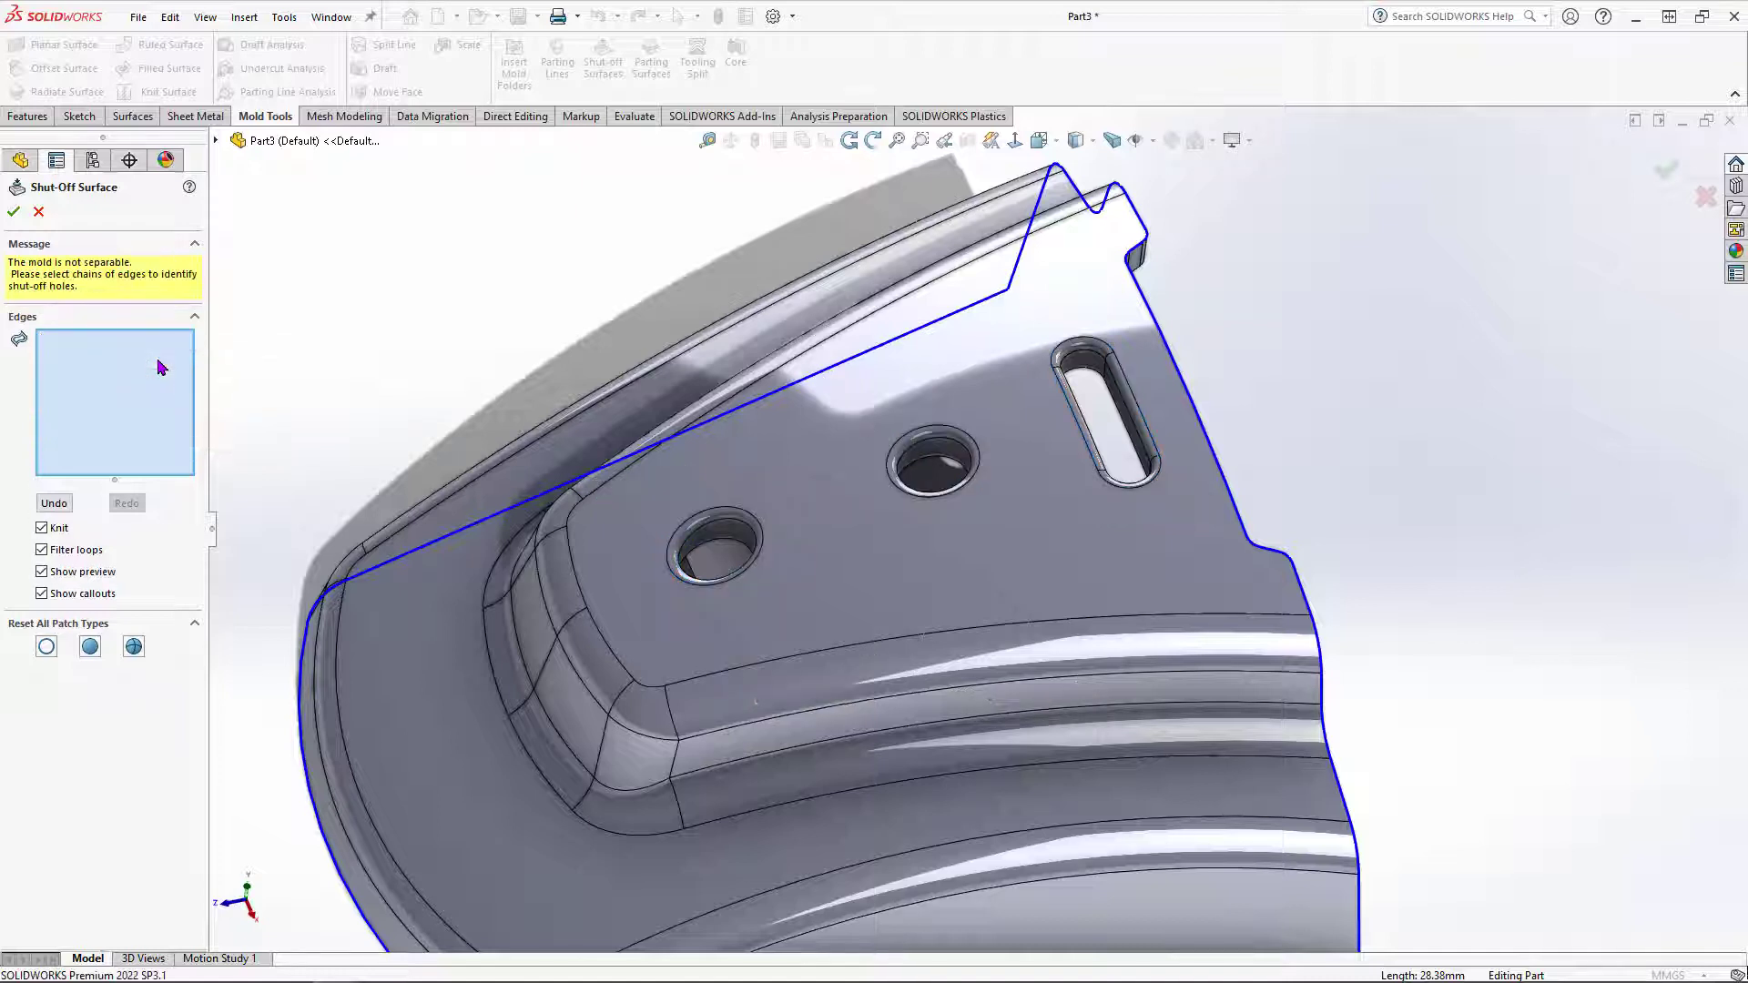
Step: Select the lower circular edges of the two round holes as shut-off loops
scroll(459, 315, down, 2)
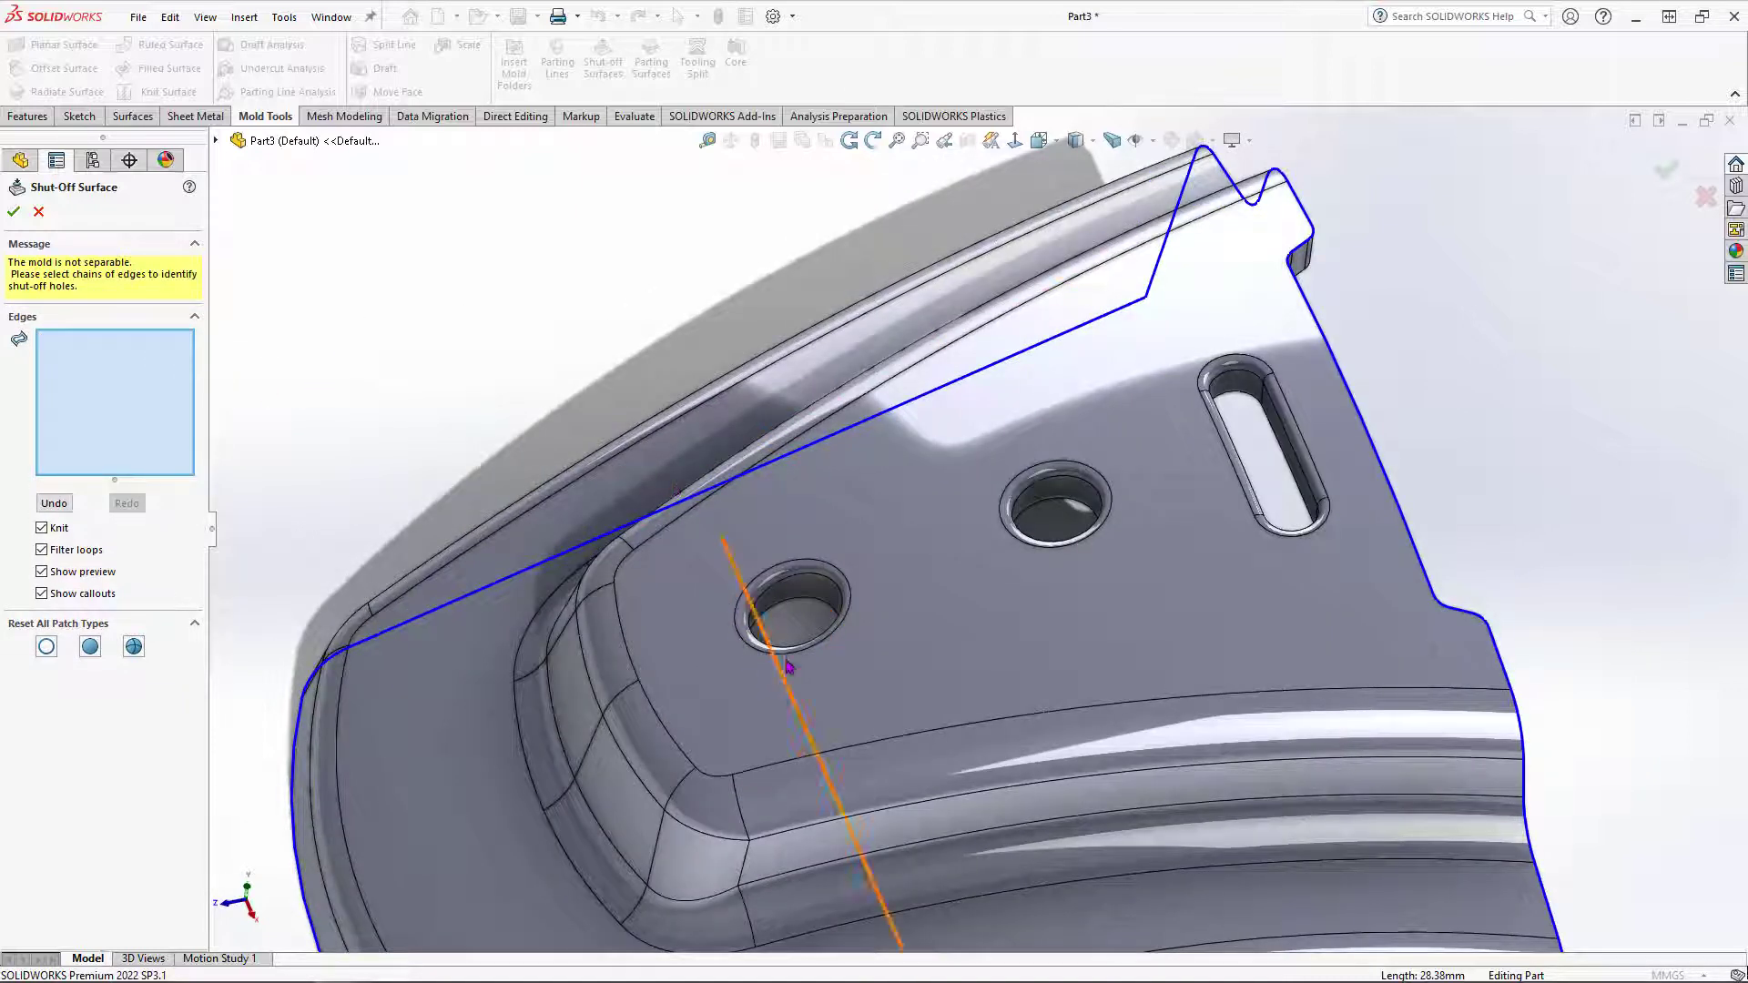
click(789, 599)
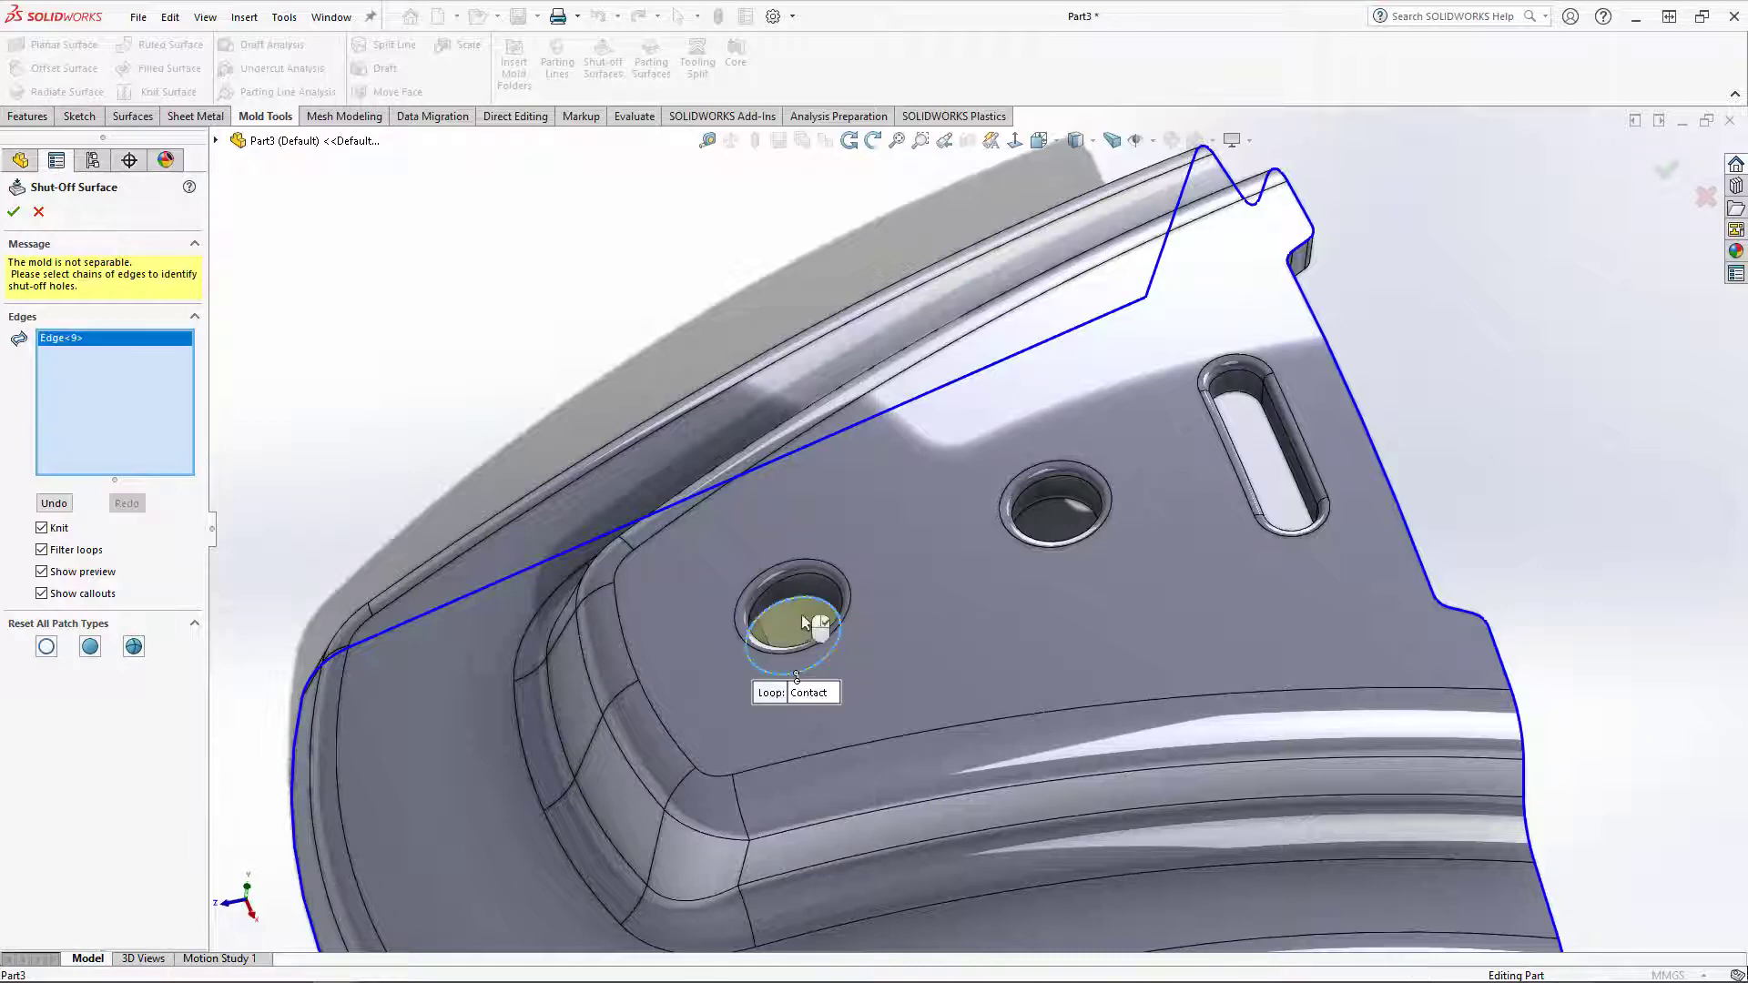
middle_drag(805, 623, 936, 647)
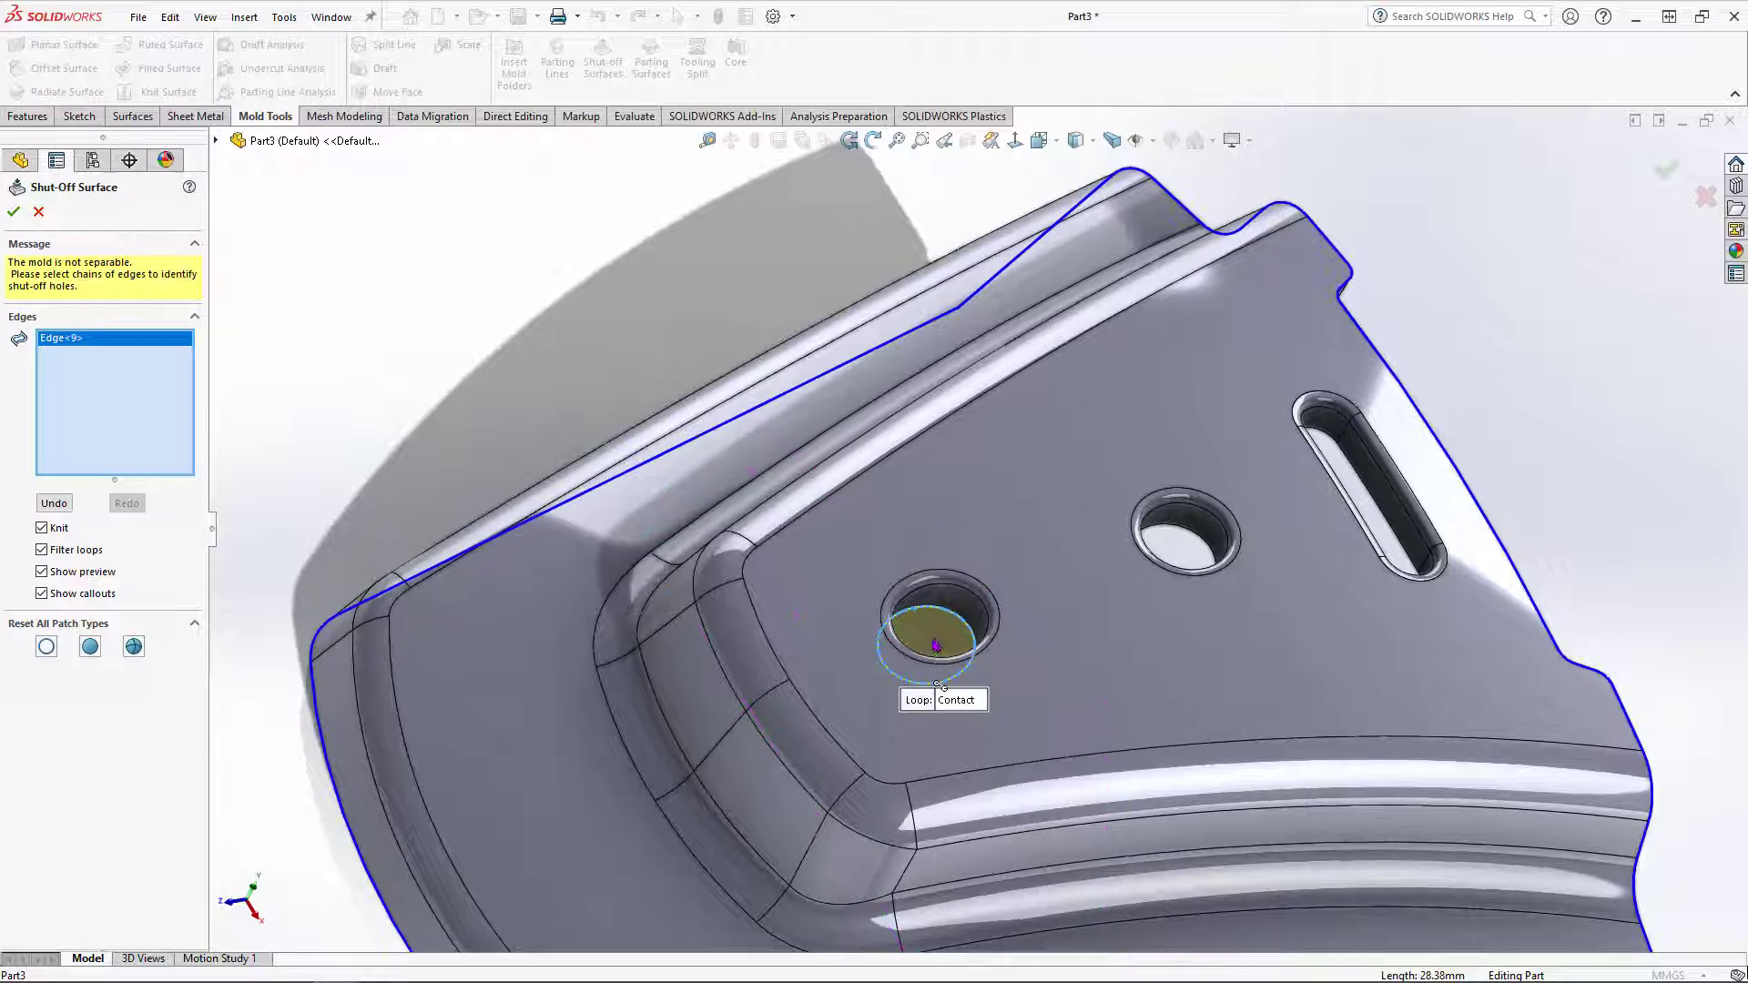
click(1173, 536)
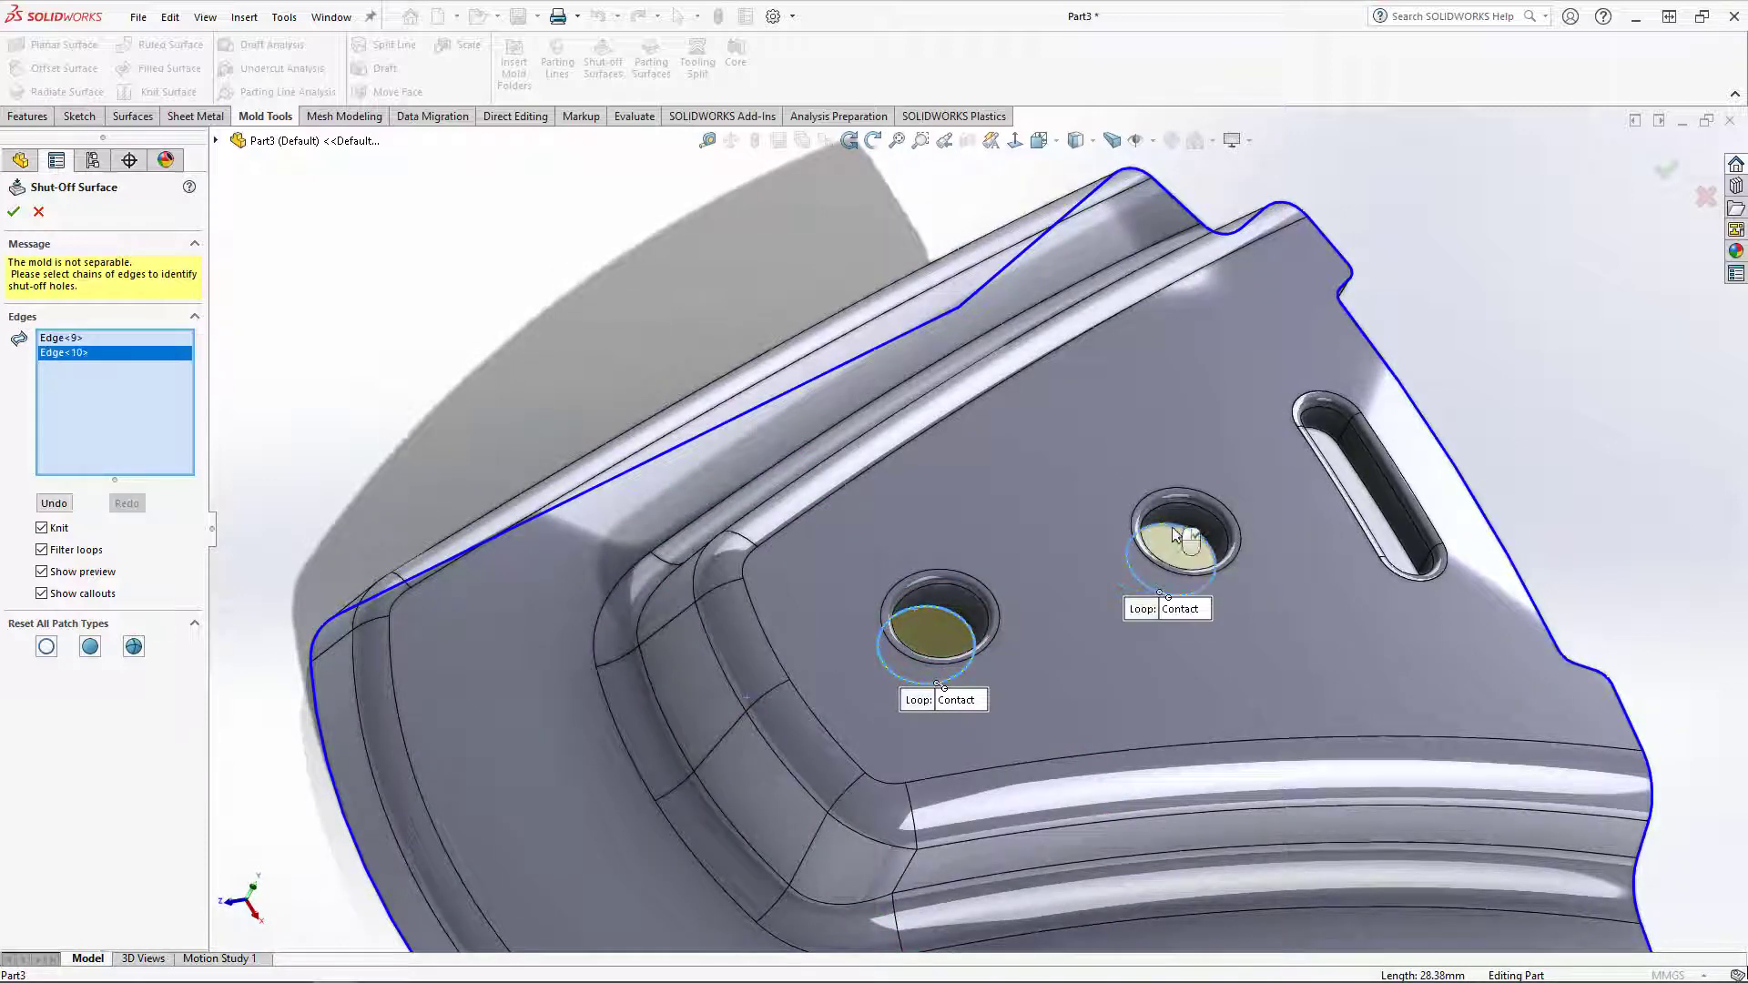
Step: Select the slot's lower edge and extend the selection along the connected edges into a closed shut-off loop
middle_drag(1174, 535, 1373, 466)
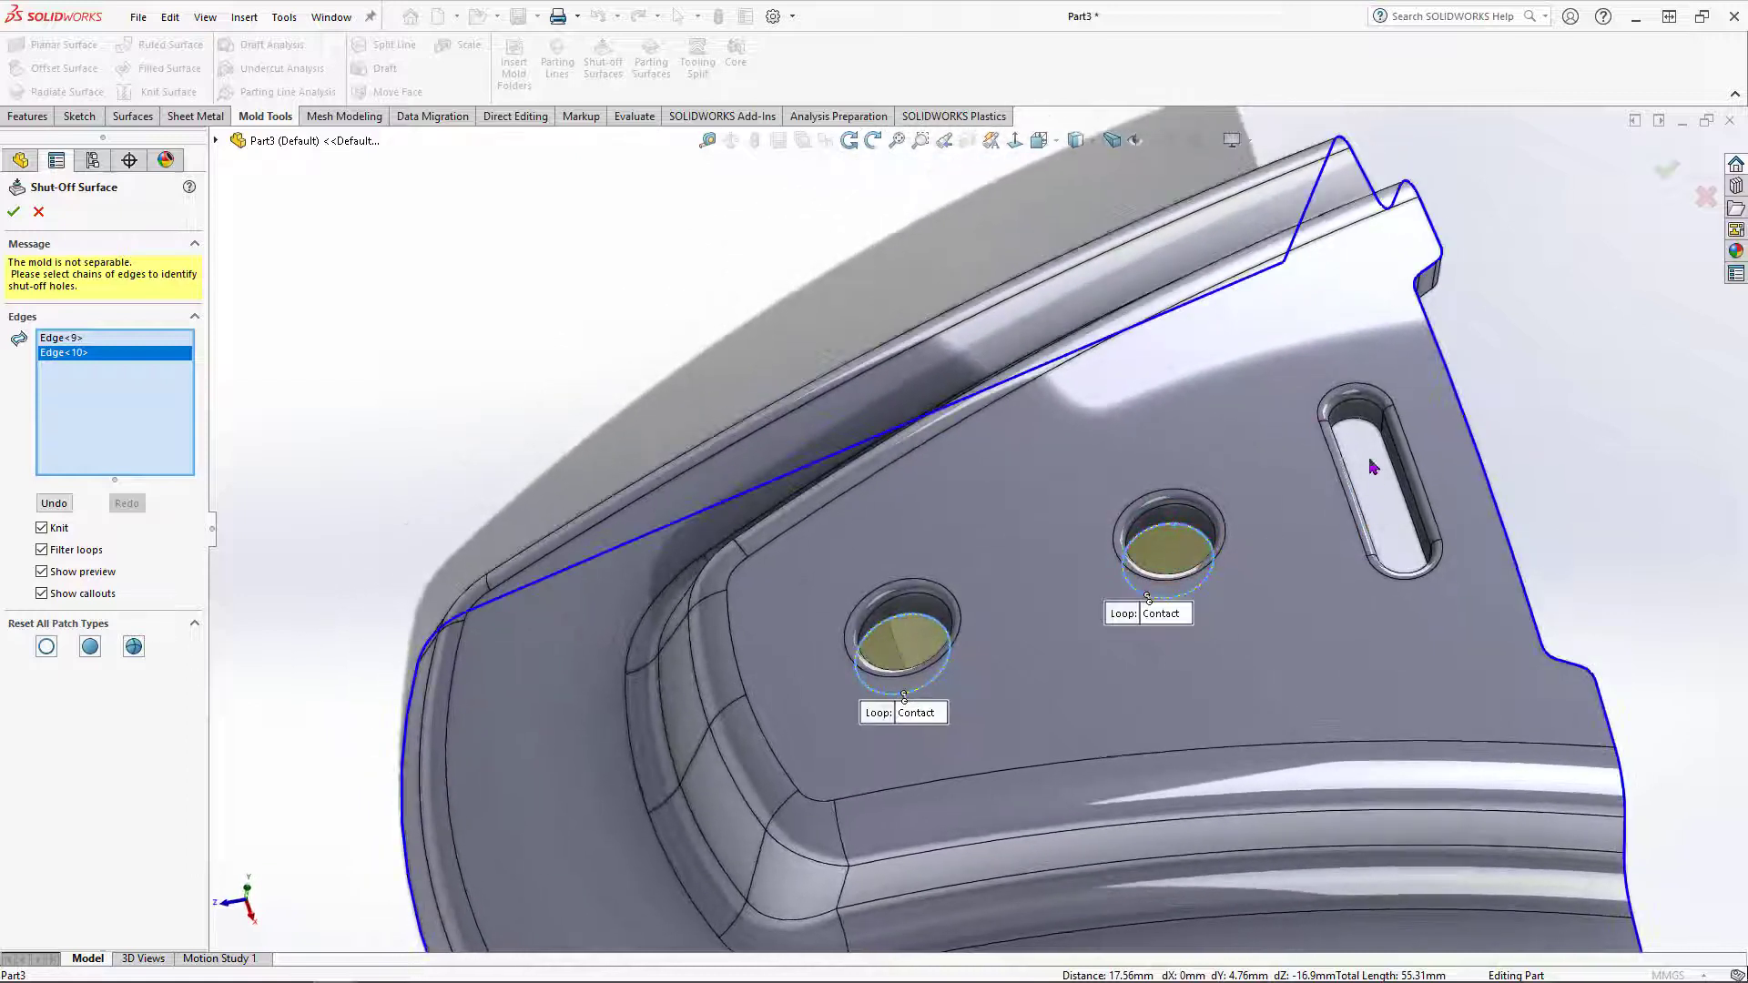
click(1357, 427)
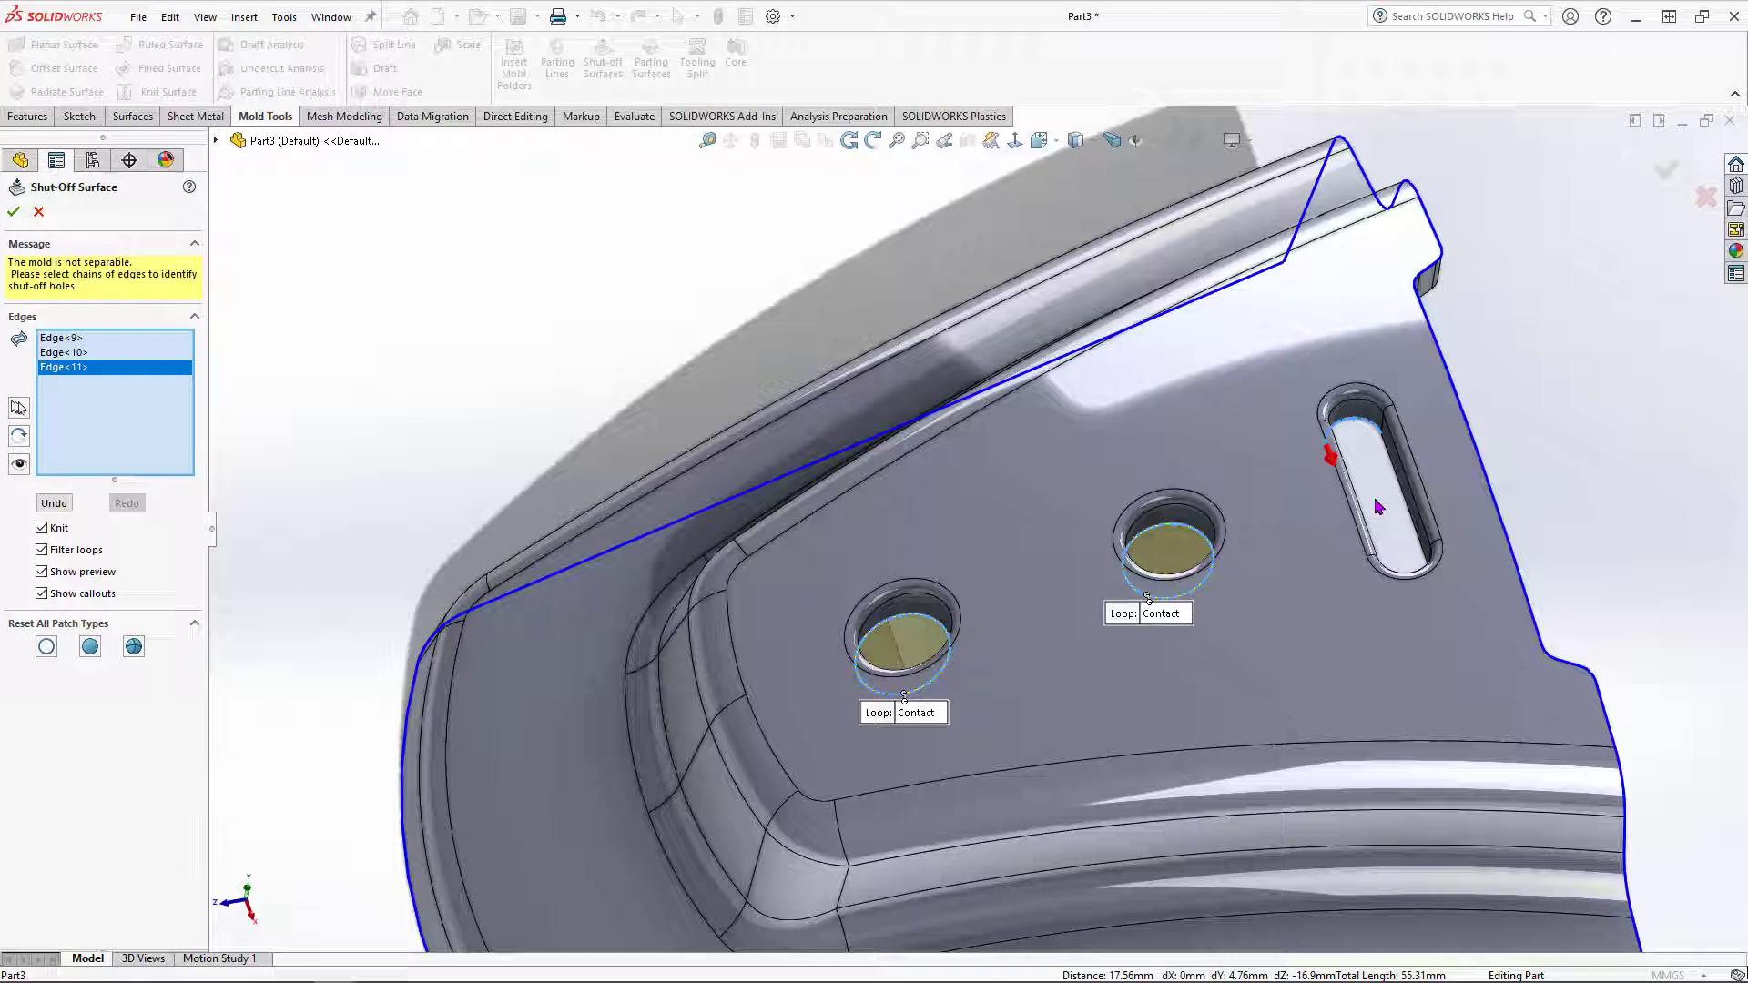
key(y)
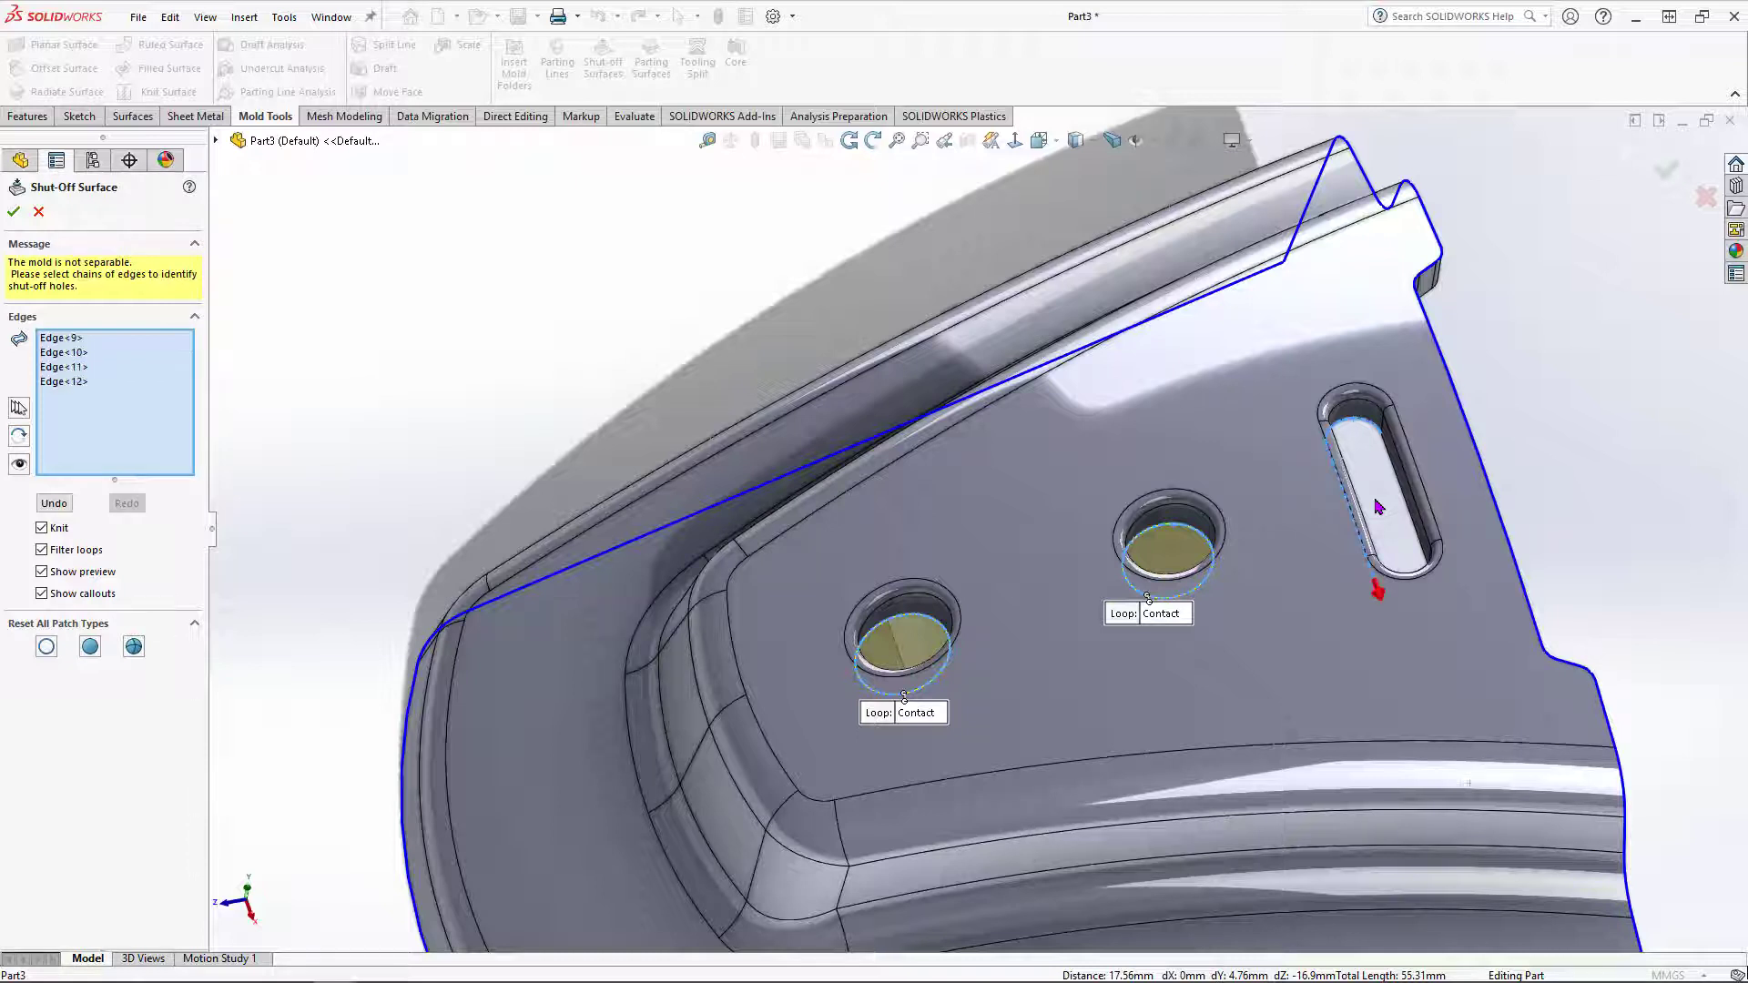
key(y)
key(y)
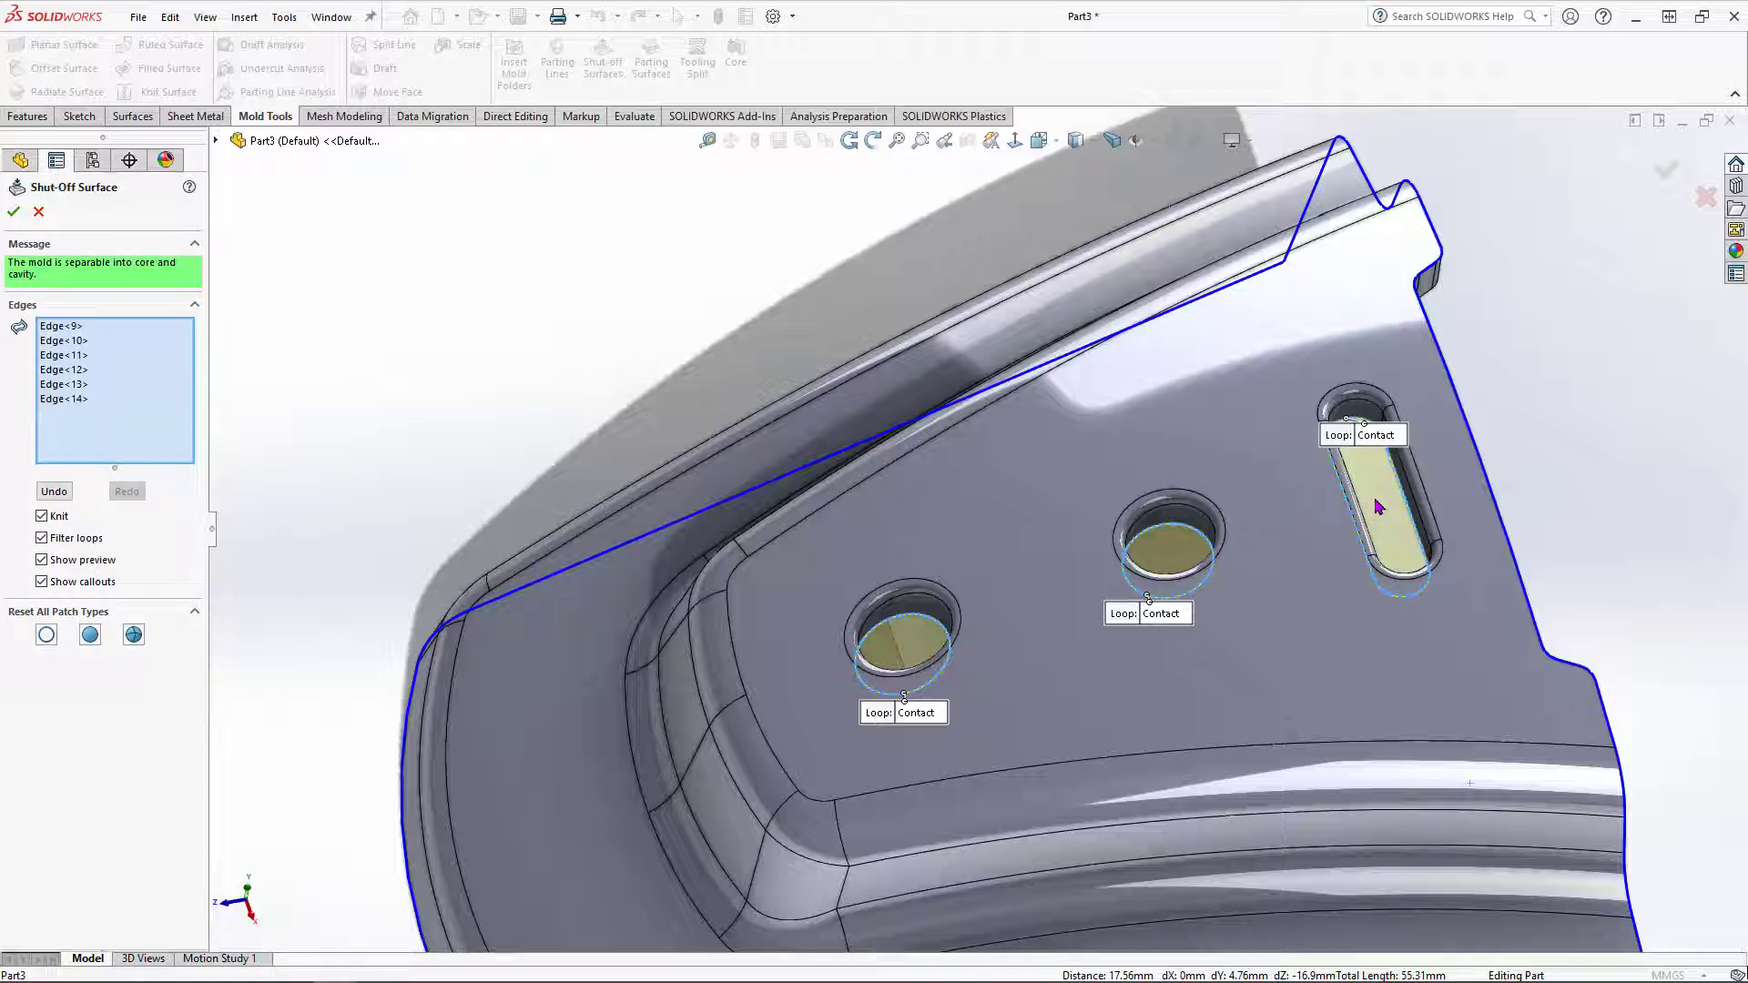
Step: Set the patch type of all three shut-off loops to Tangent and create the shut-off surfaces
drag(1328, 437, 1282, 388)
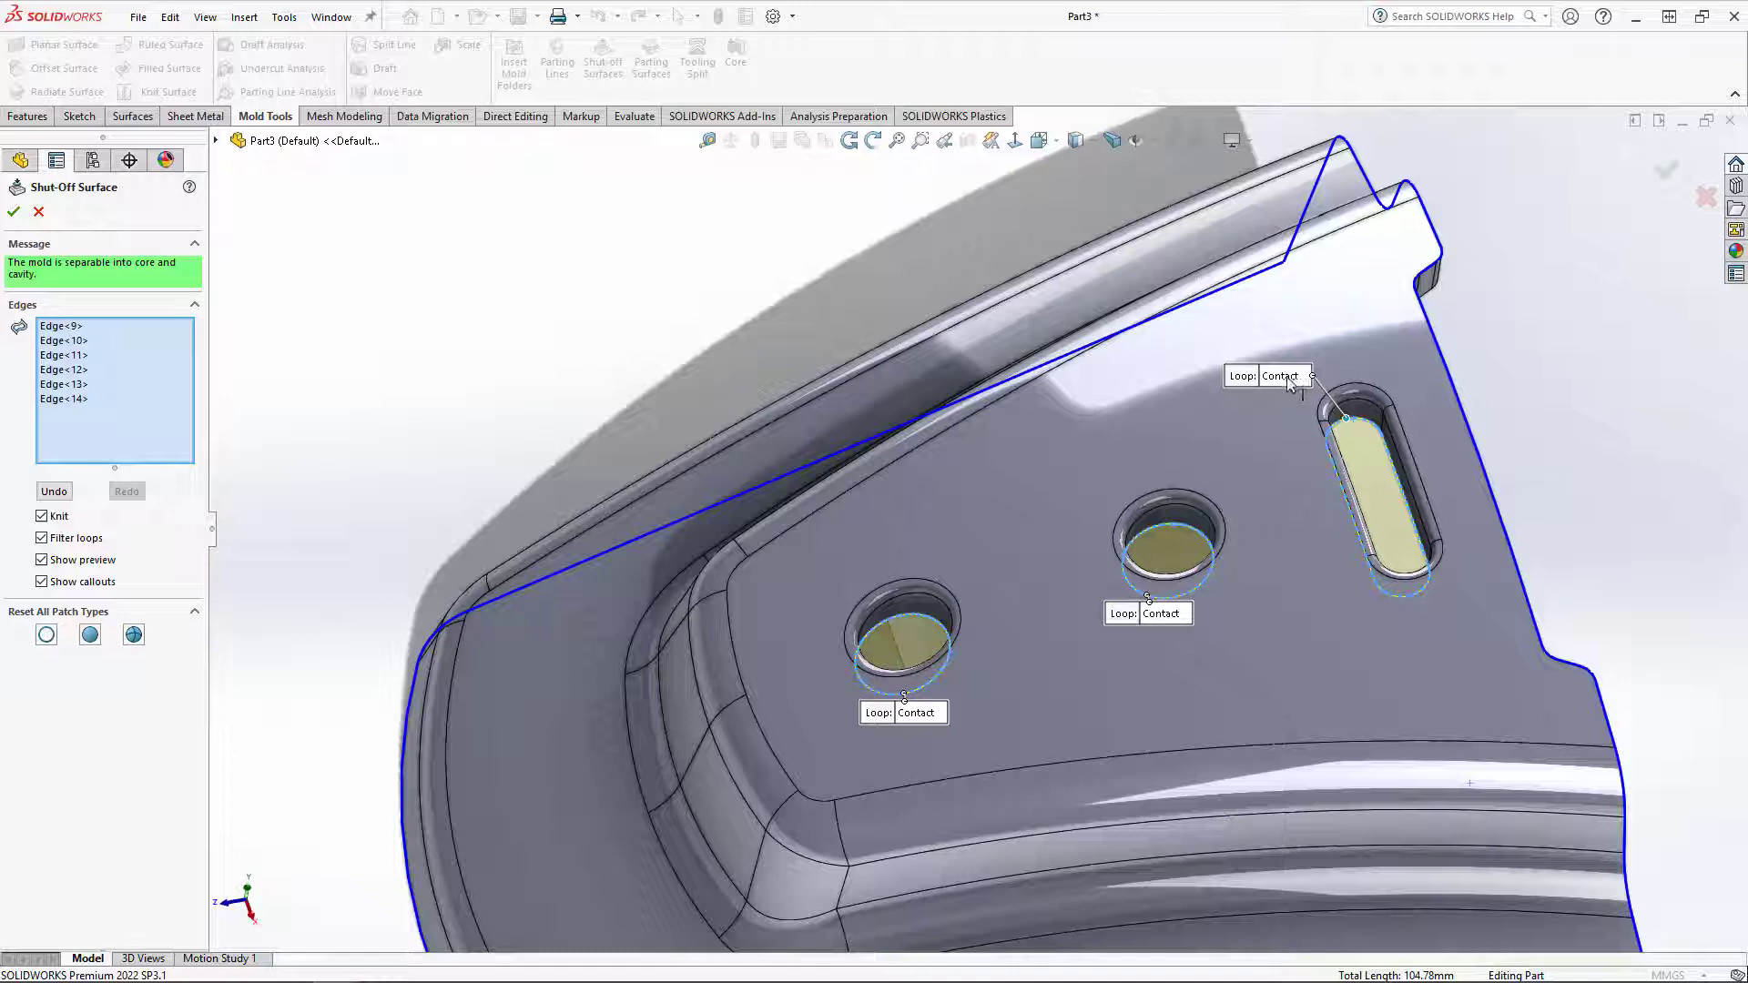
click(1289, 380)
click(1172, 614)
click(927, 714)
middle_drag(1049, 515, 1028, 446)
click(16, 213)
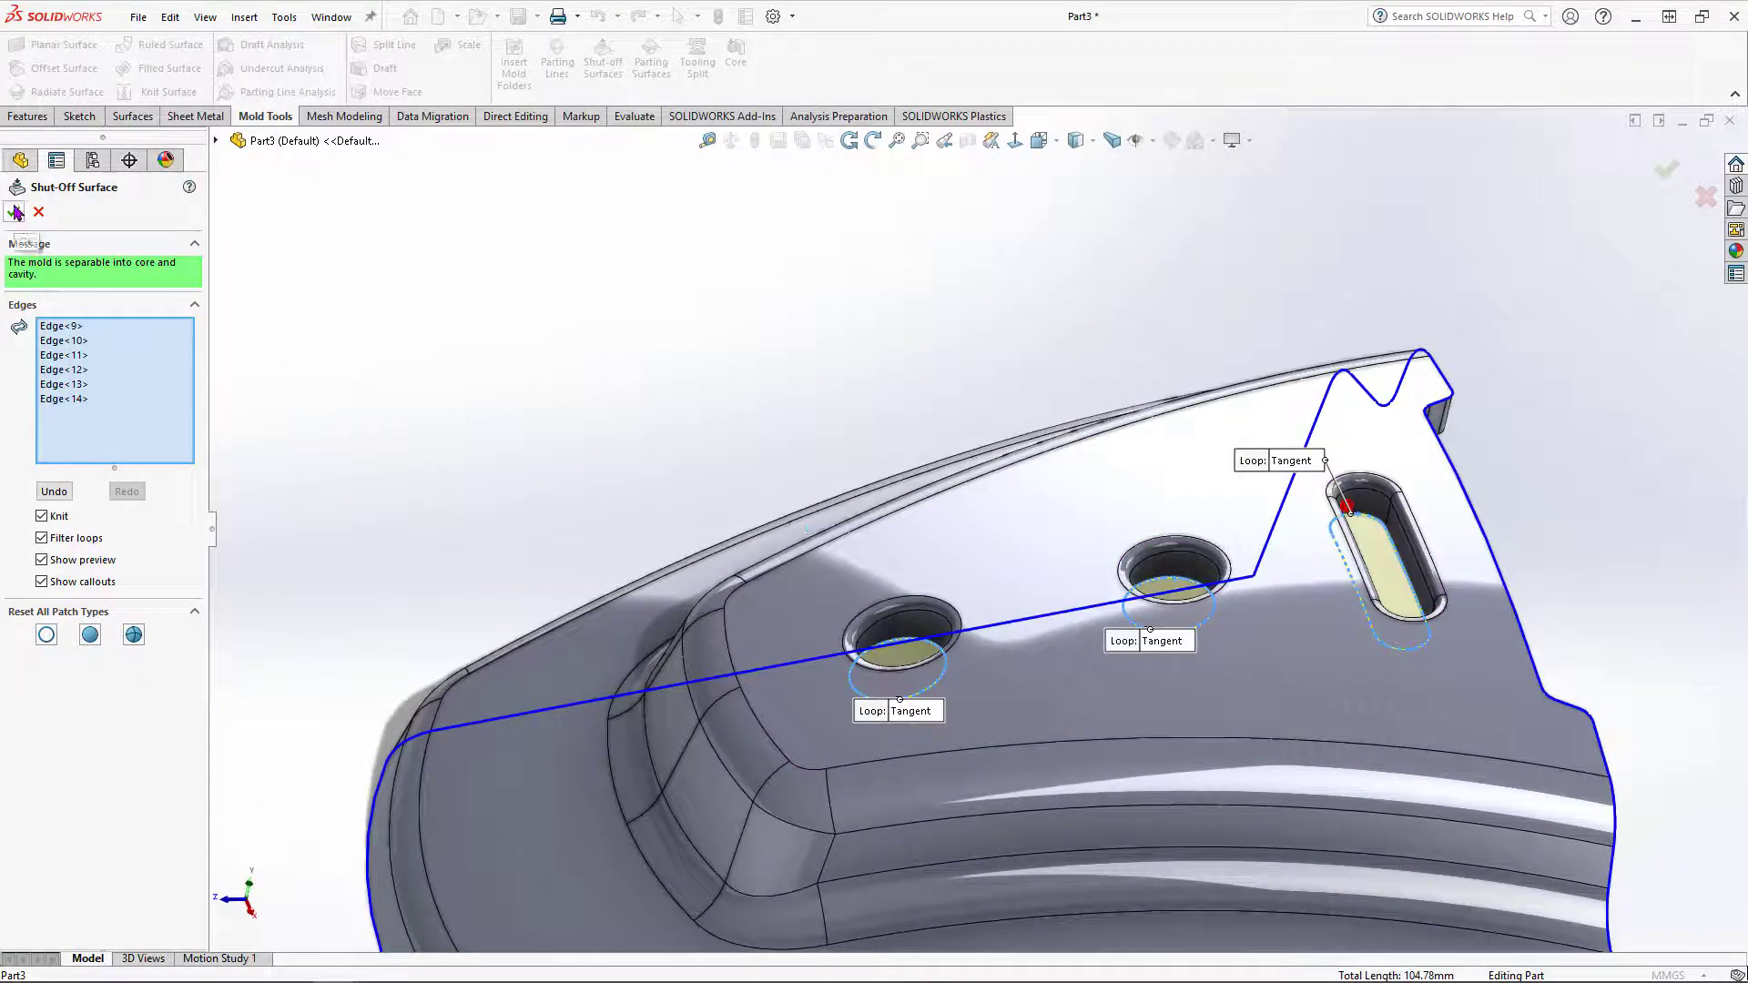
click(942, 340)
scroll(1027, 364, up, 1)
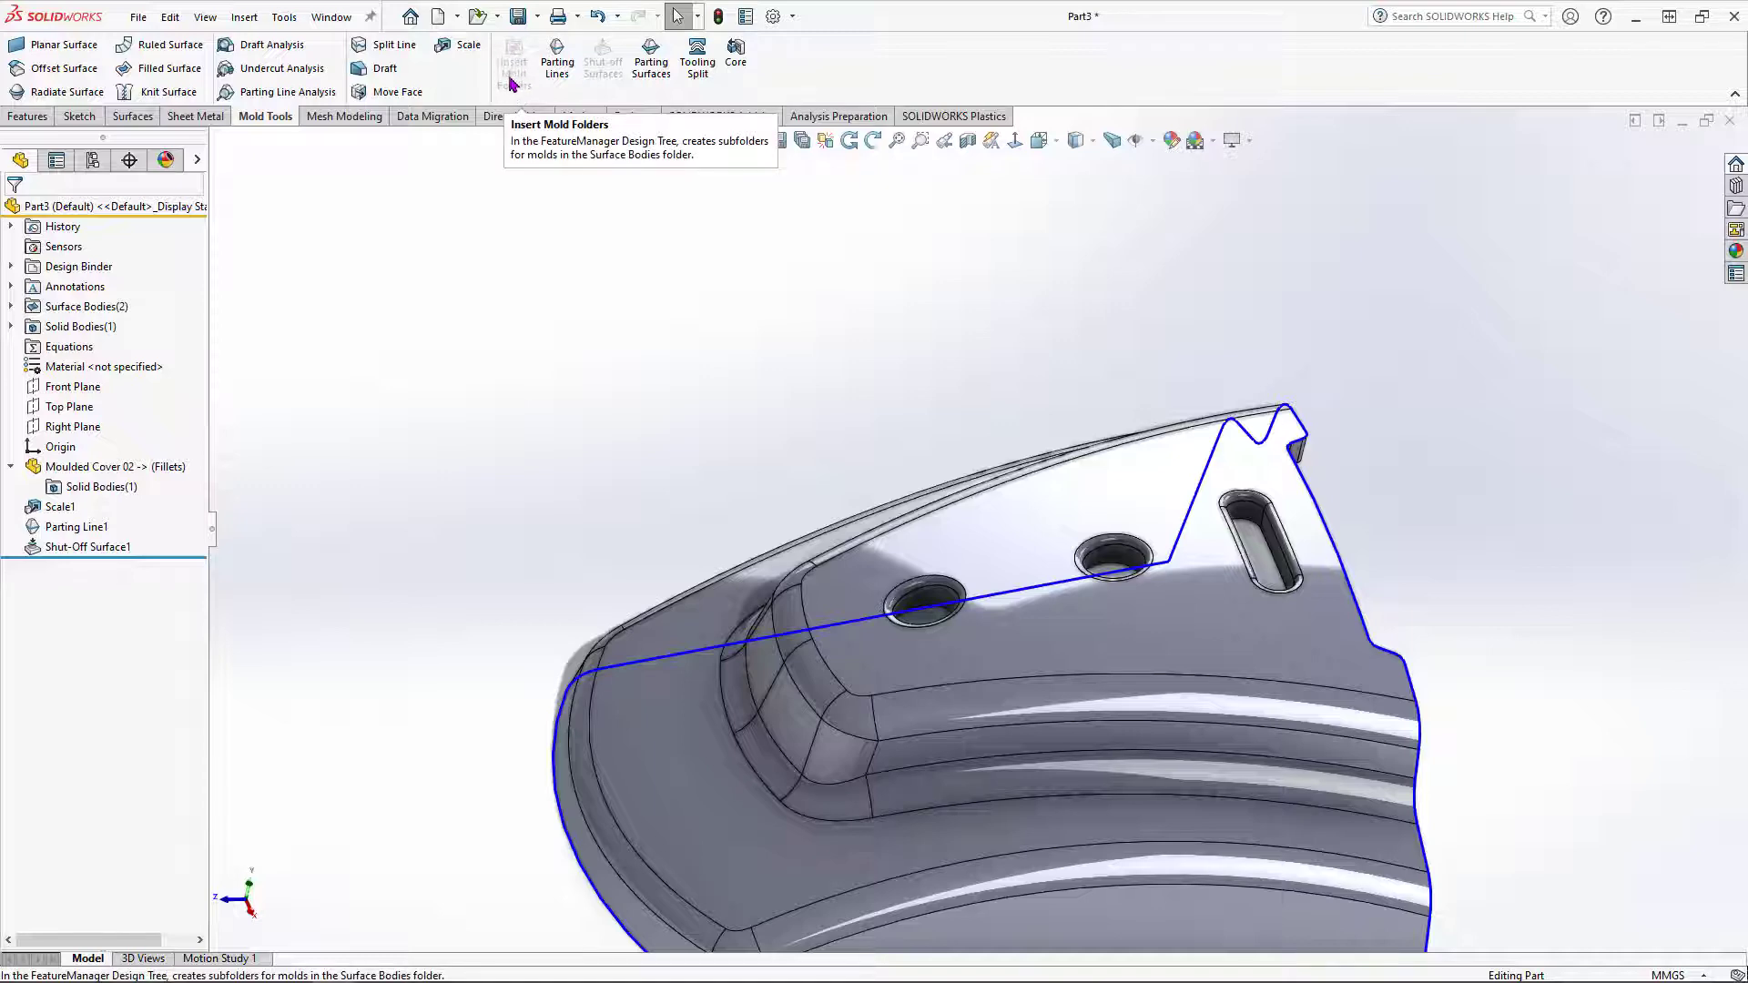
Step: Isolate the surface body in the Cavity Surface Bodies folder, examine it, and restore the display of all bodies
click(11, 307)
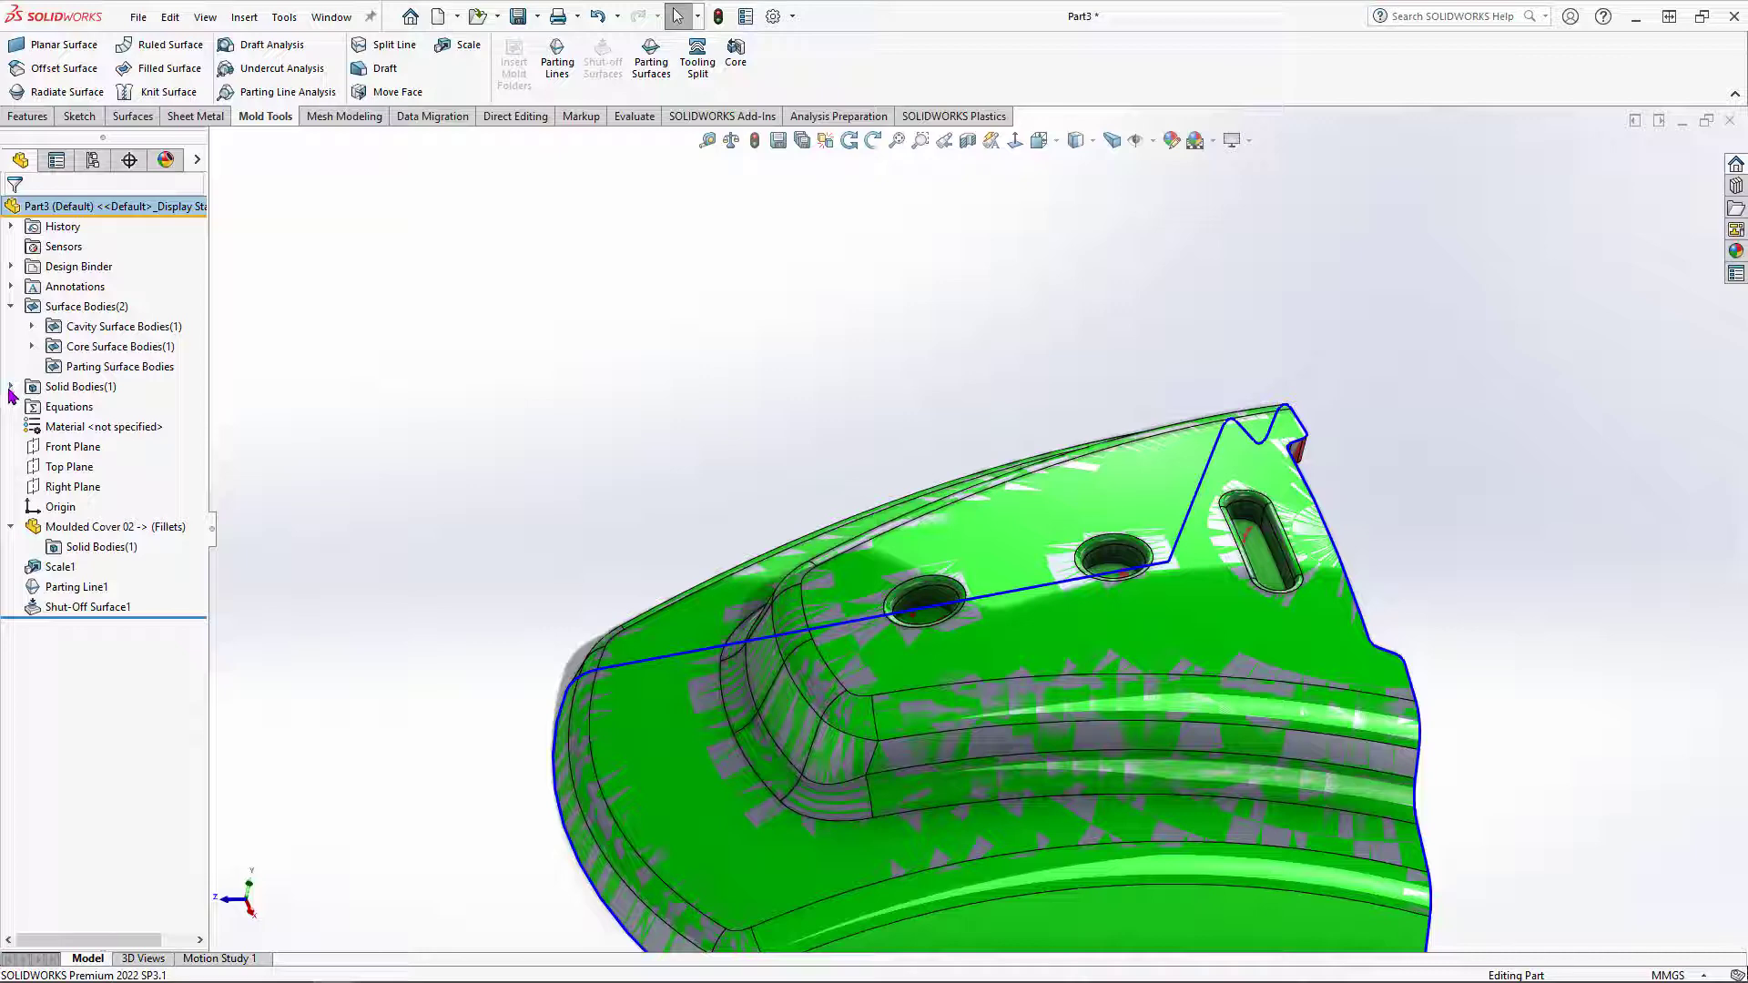
click(11, 387)
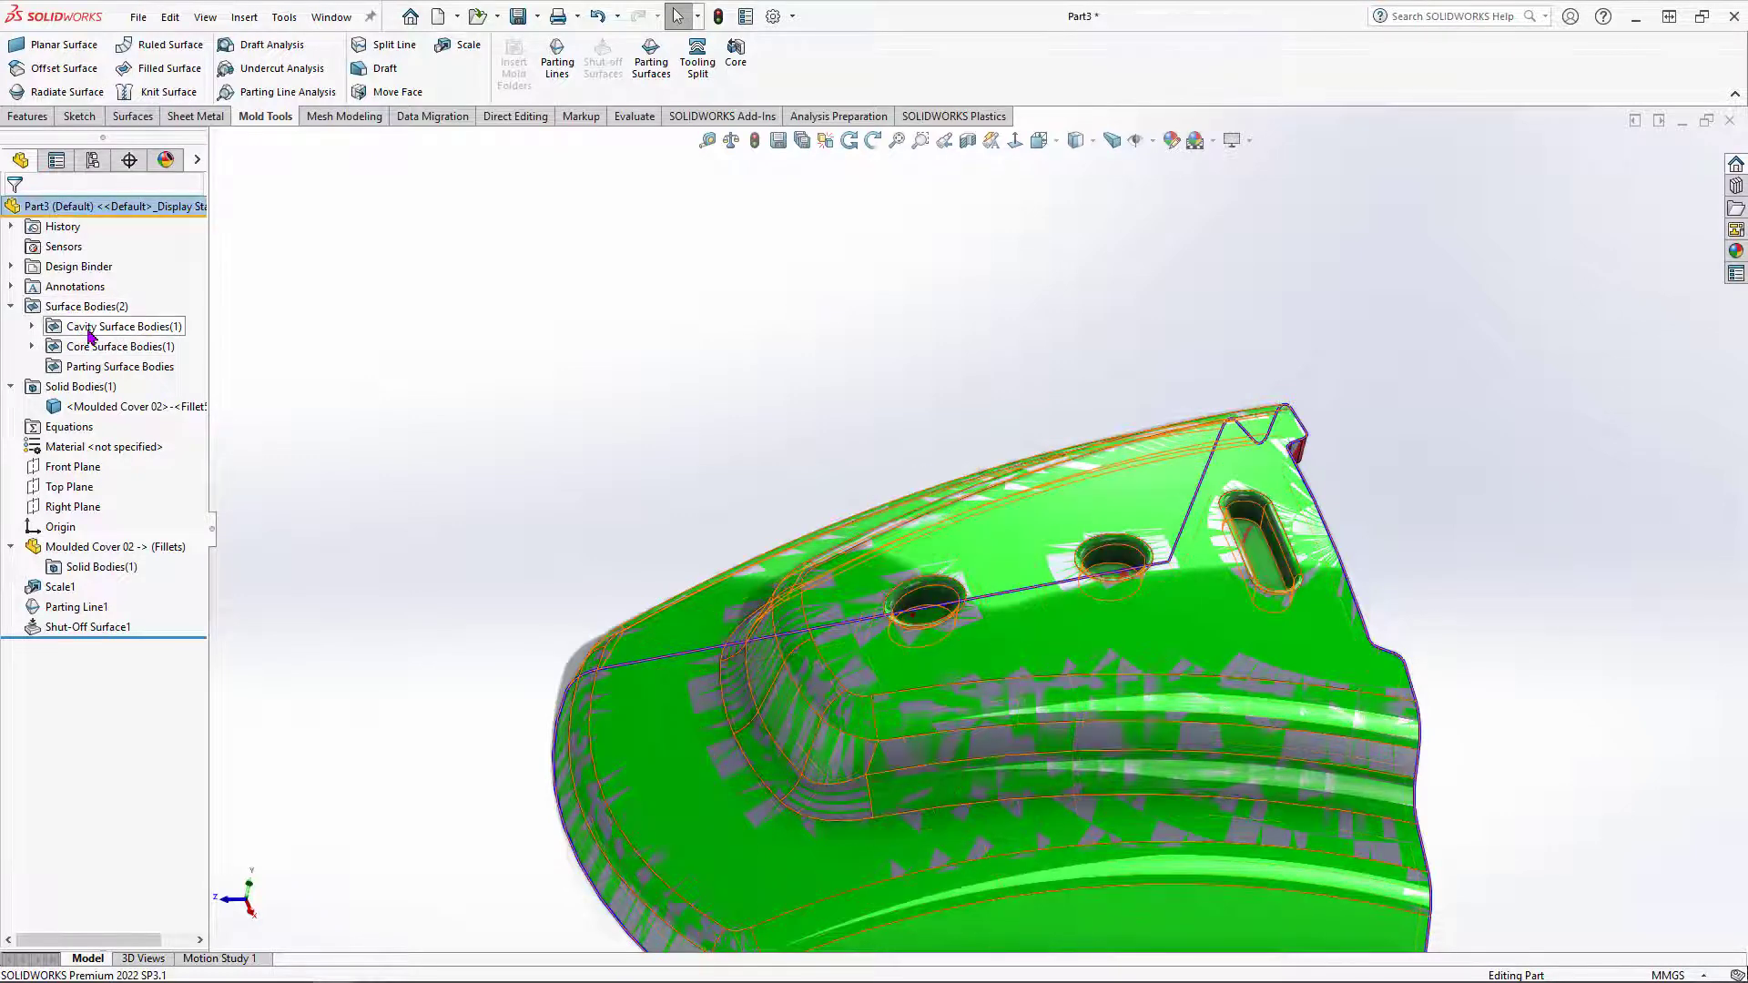
click(32, 325)
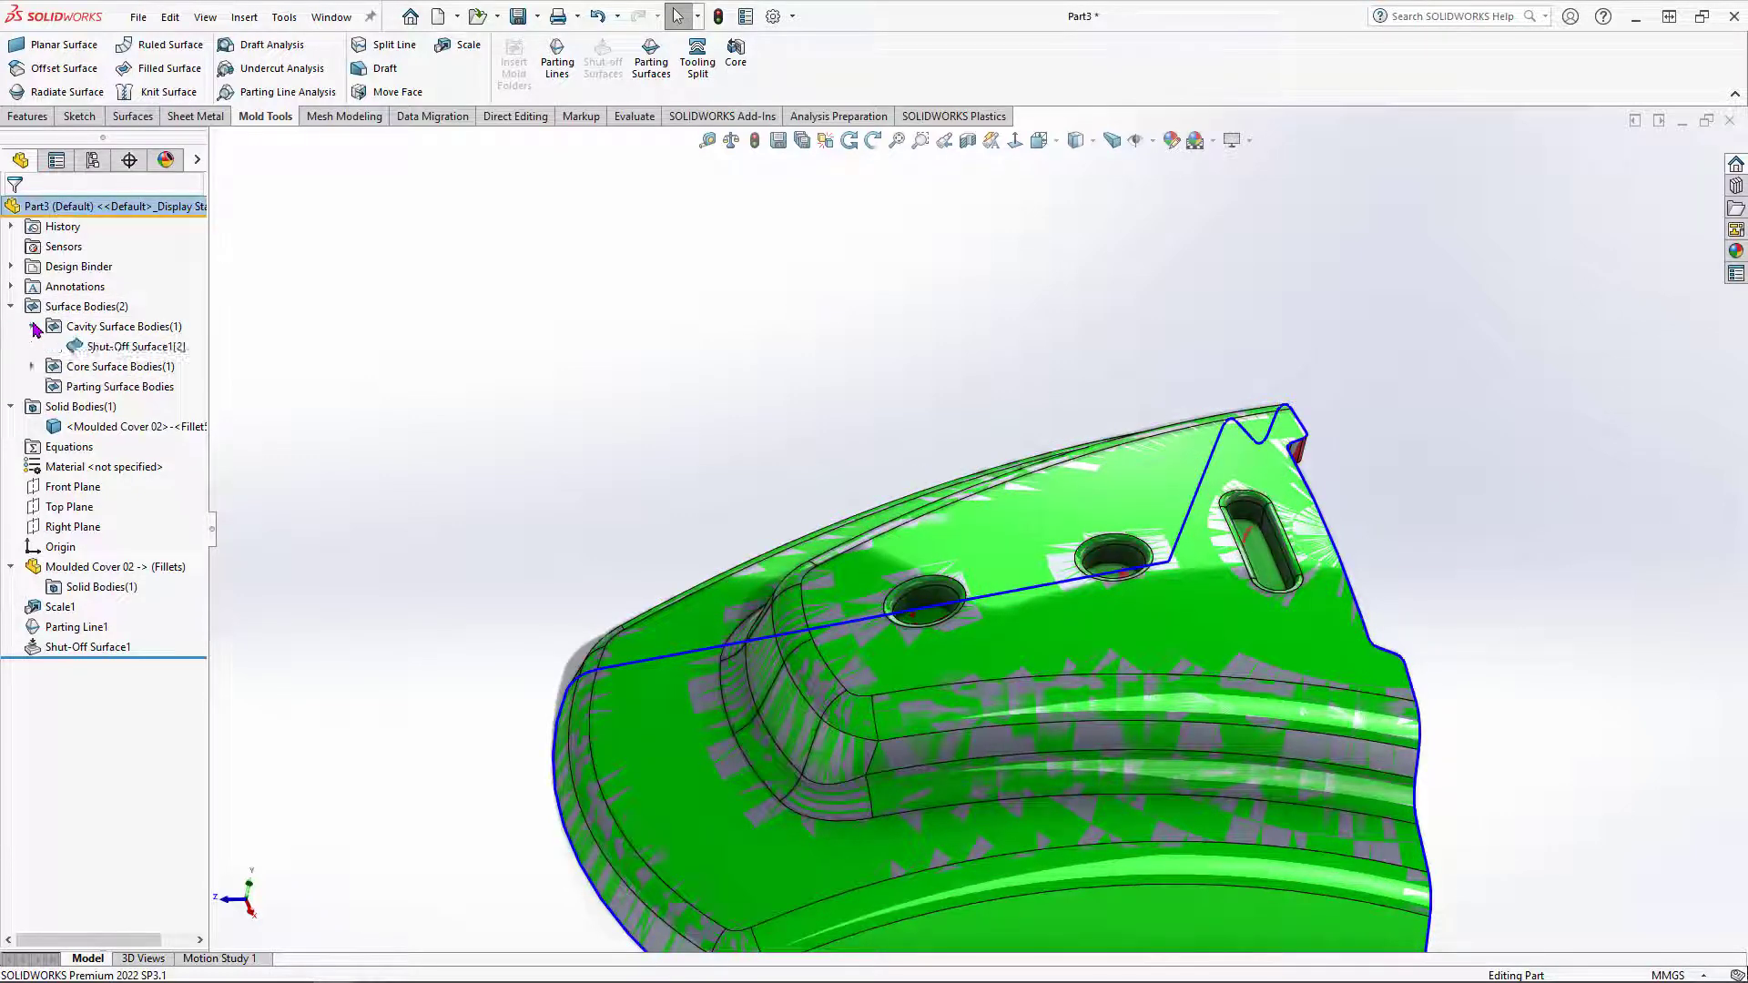
click(128, 349)
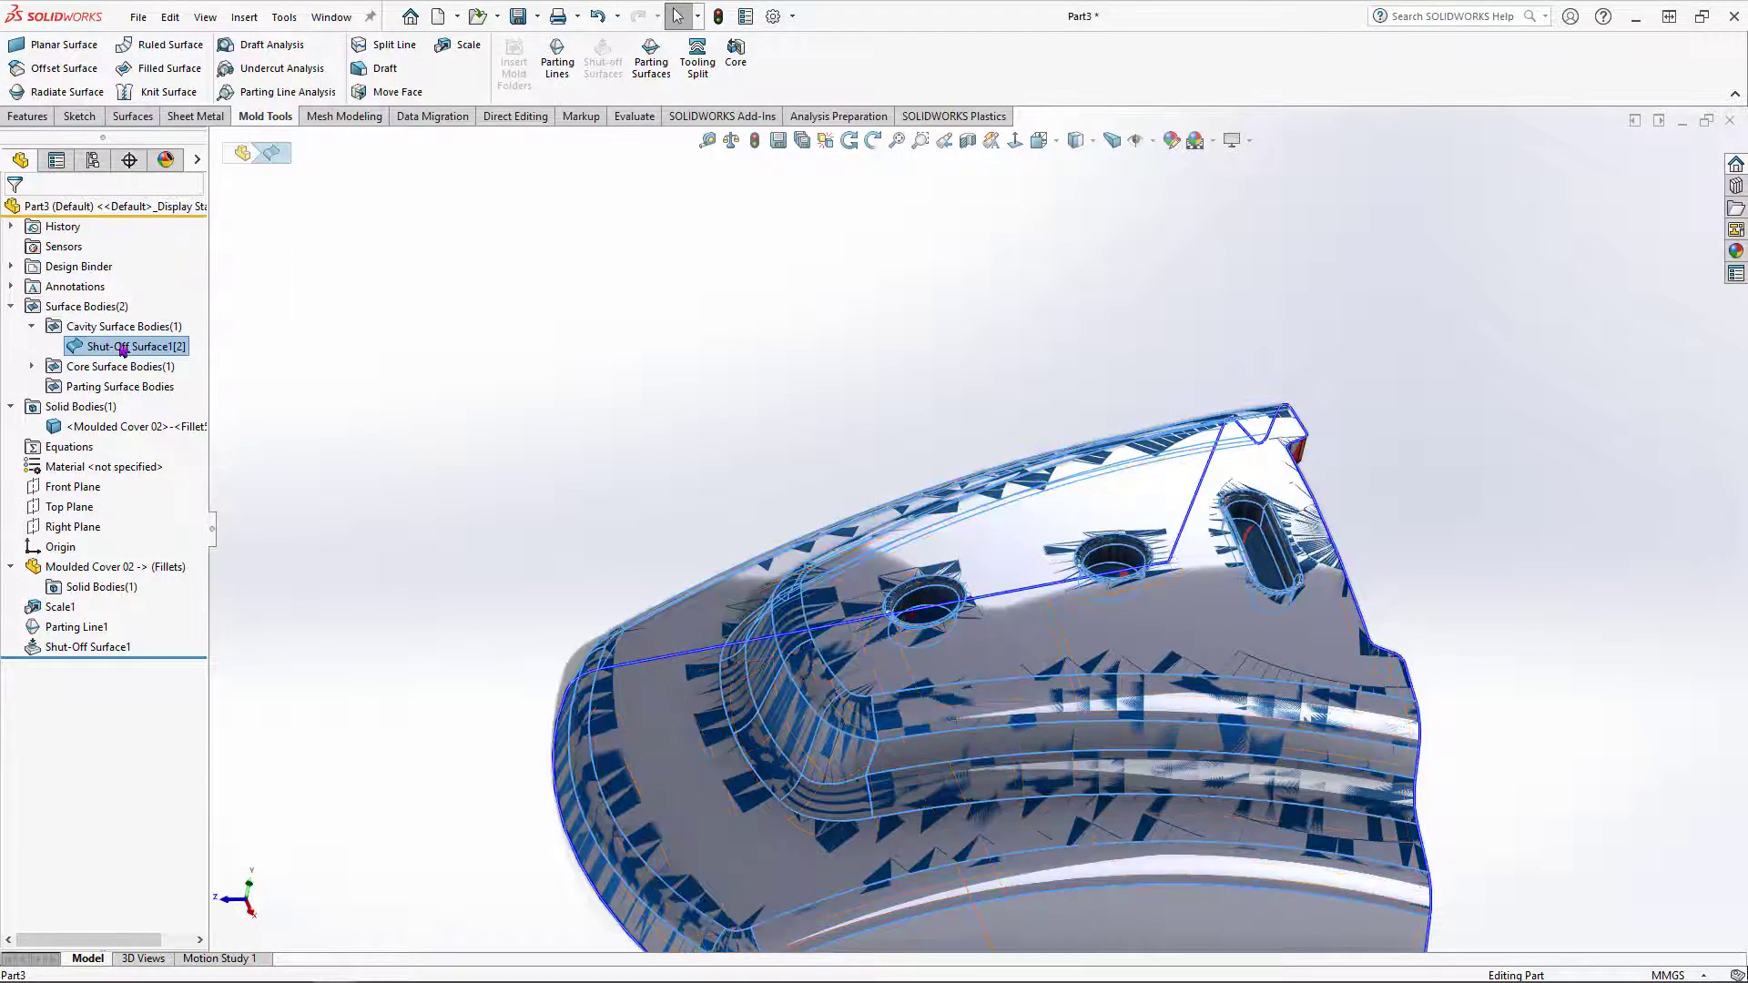
right_click(125, 352)
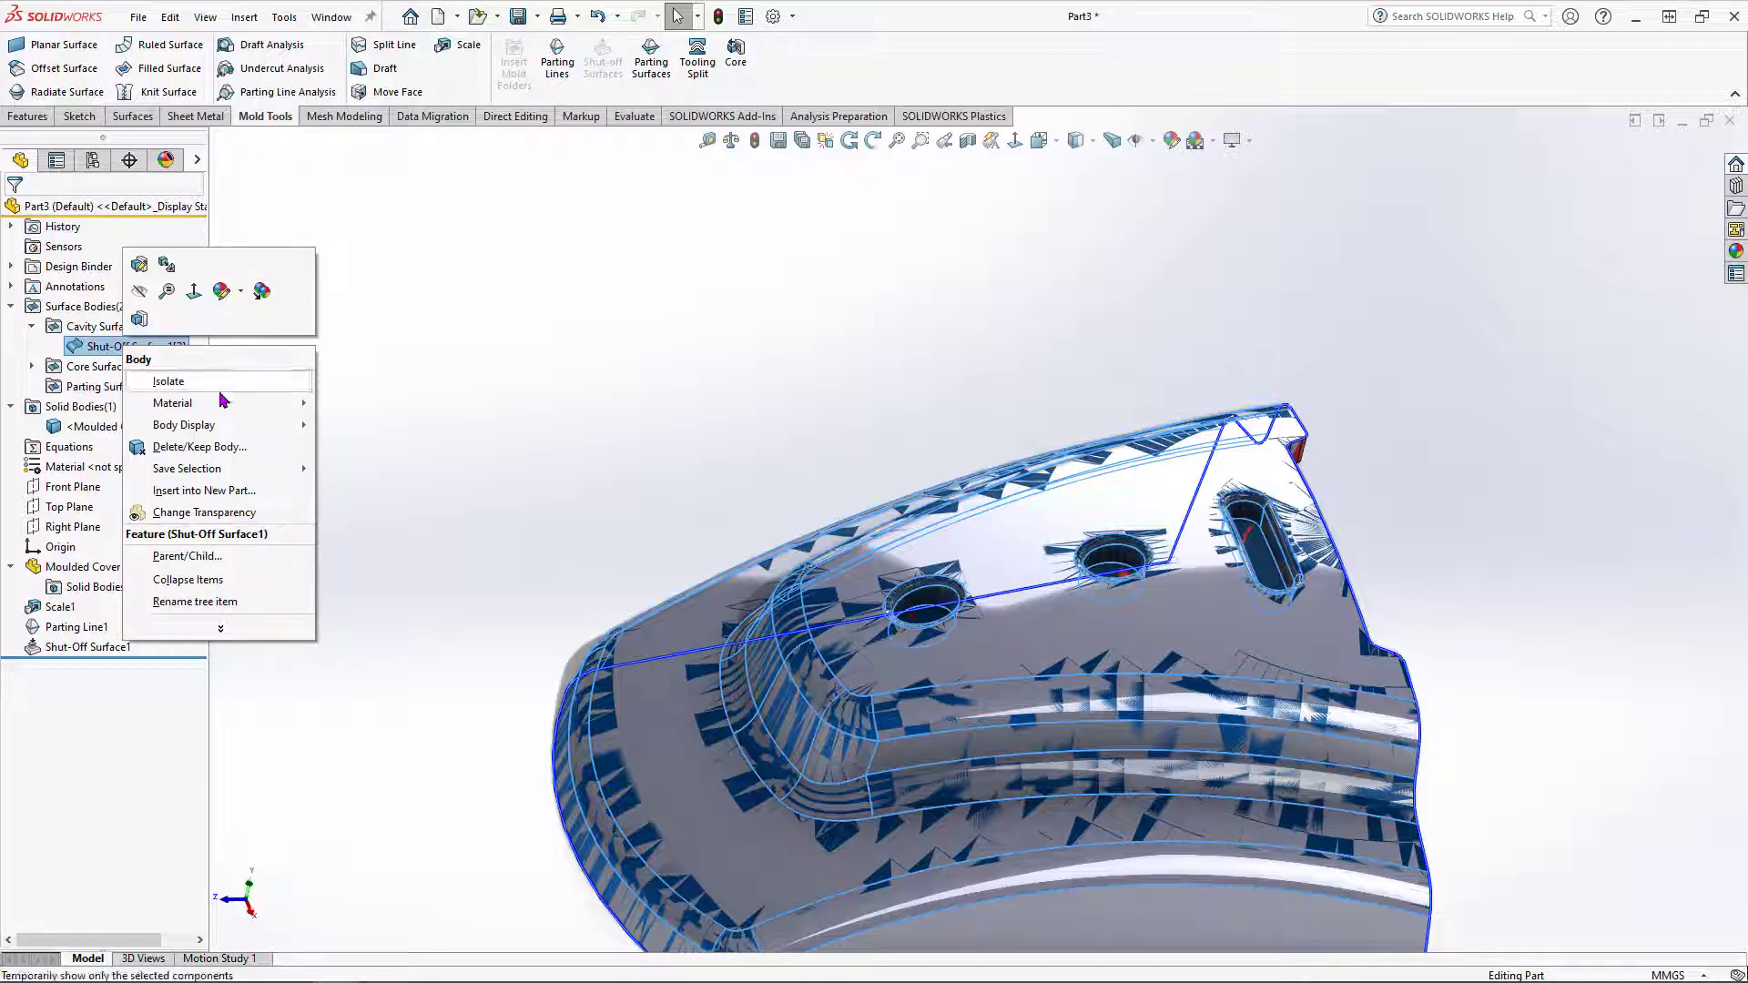
key(Escape)
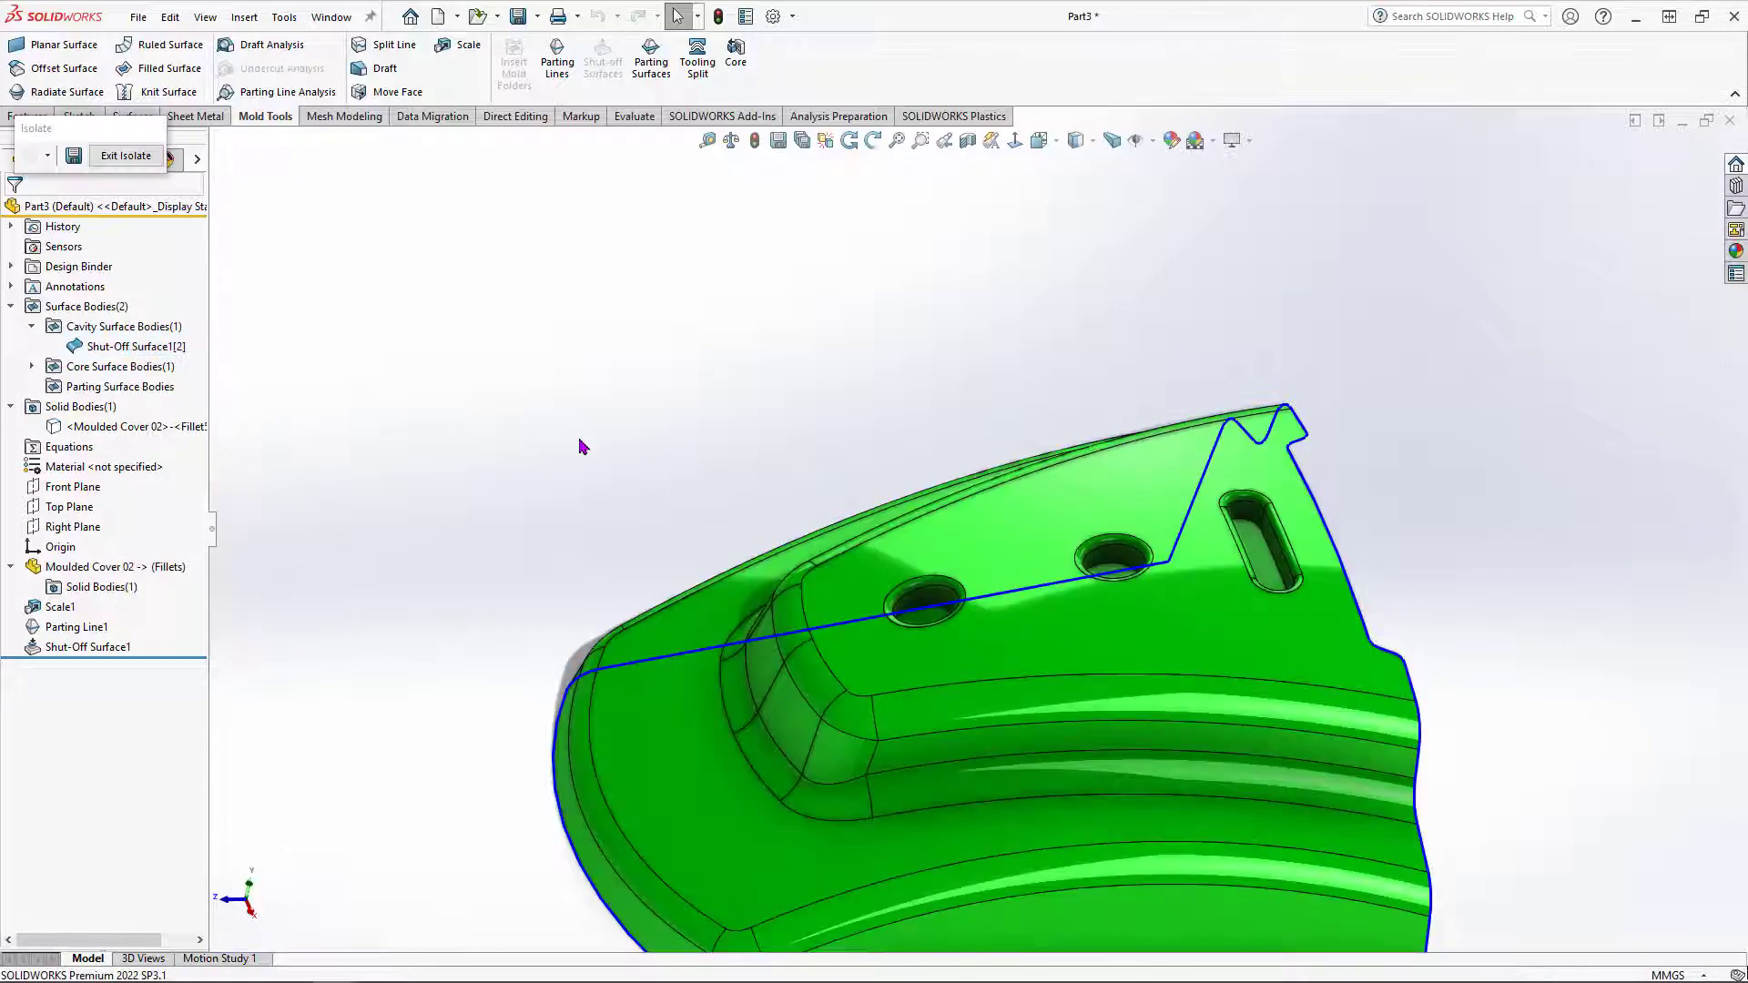
middle_drag(577, 440, 493, 365)
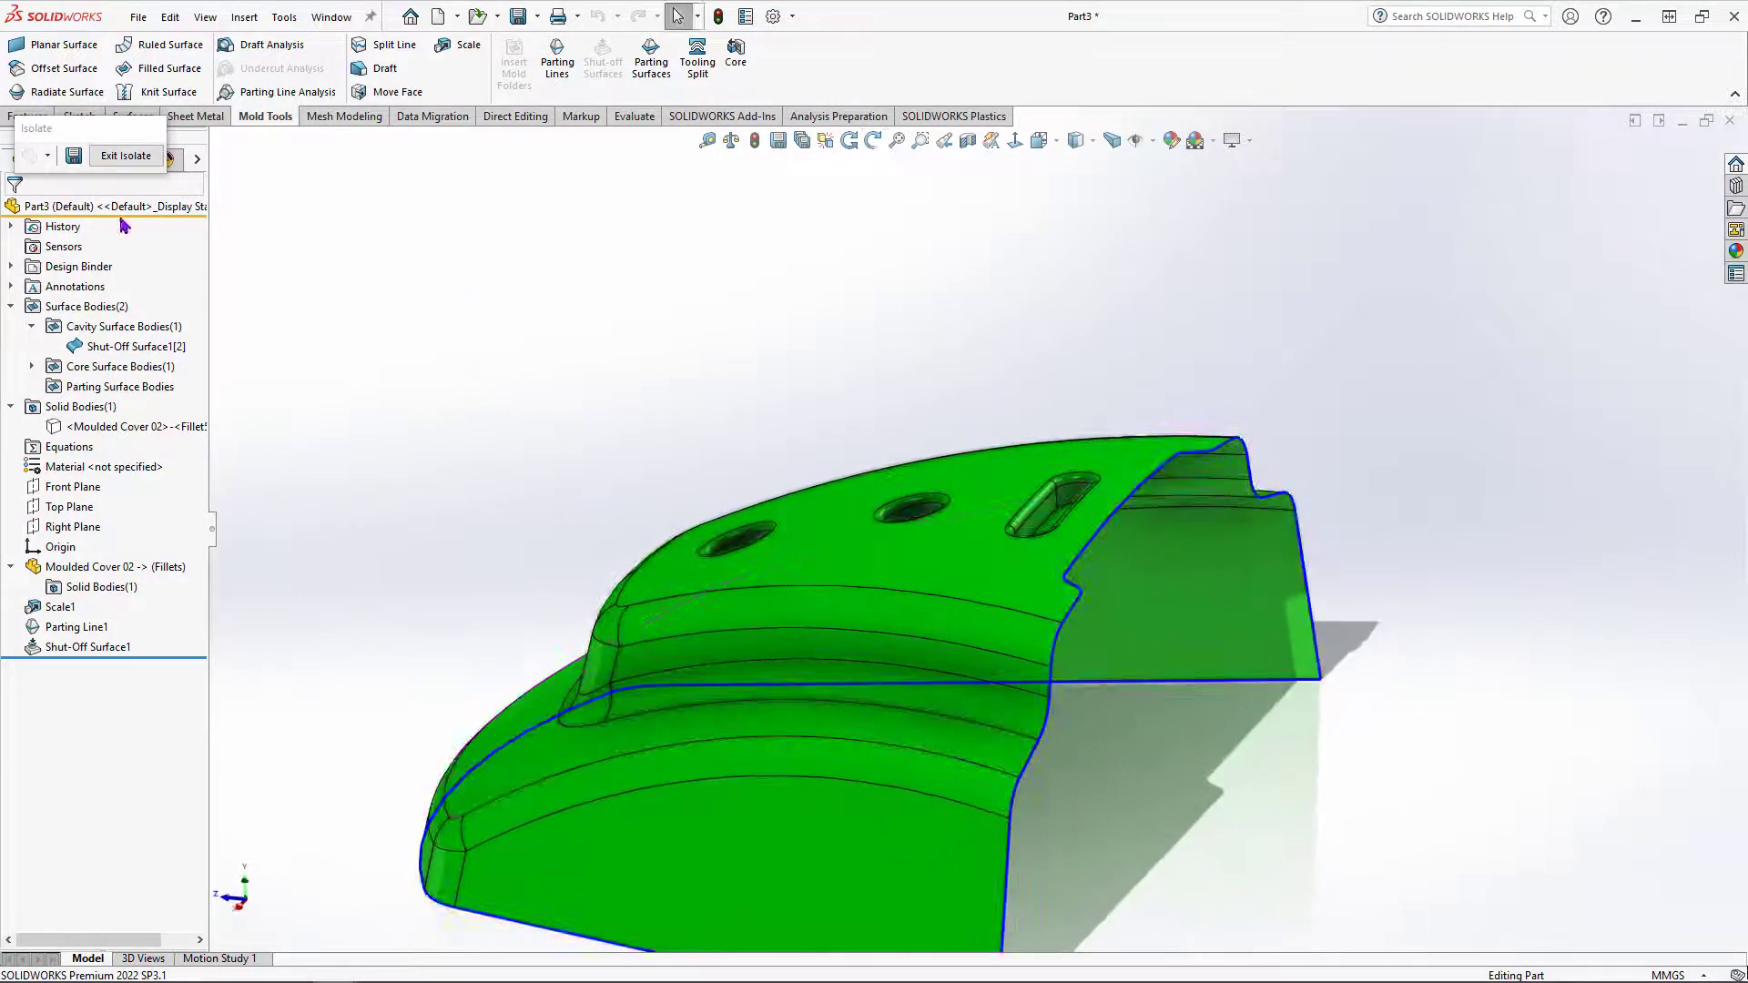
click(127, 161)
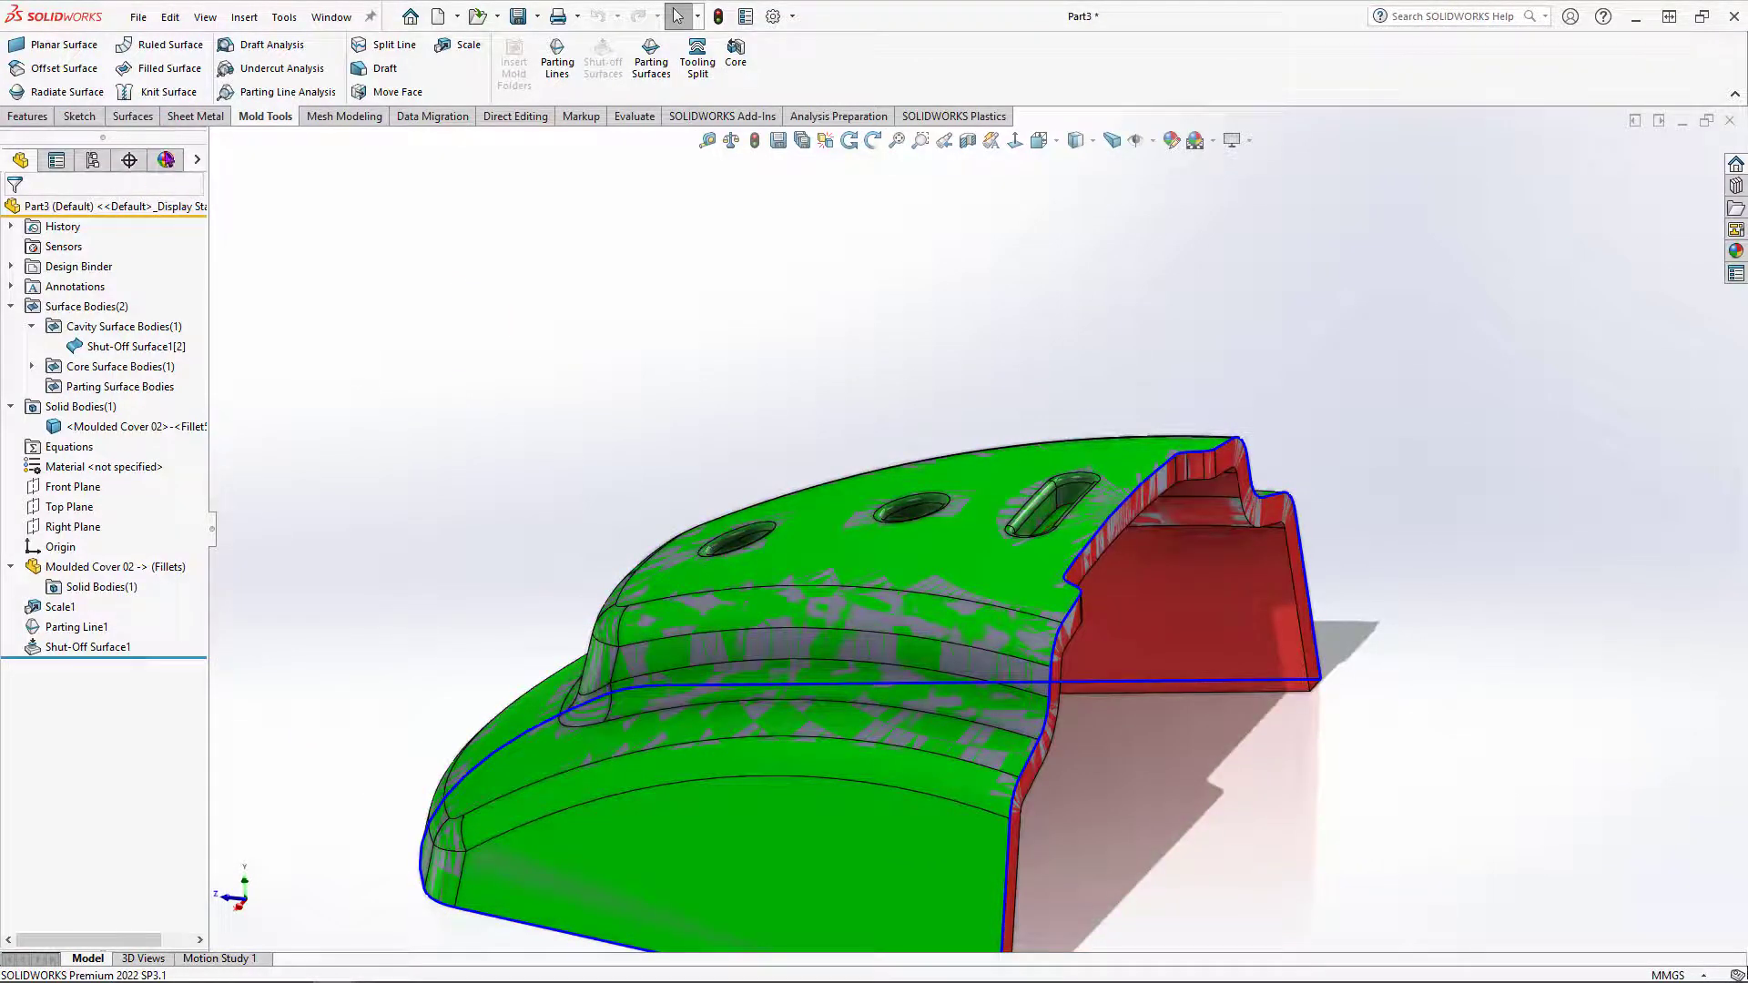
Step: Isolate the surface body in the Core Surface Bodies folder, examine it, and exit the isolated view
click(33, 367)
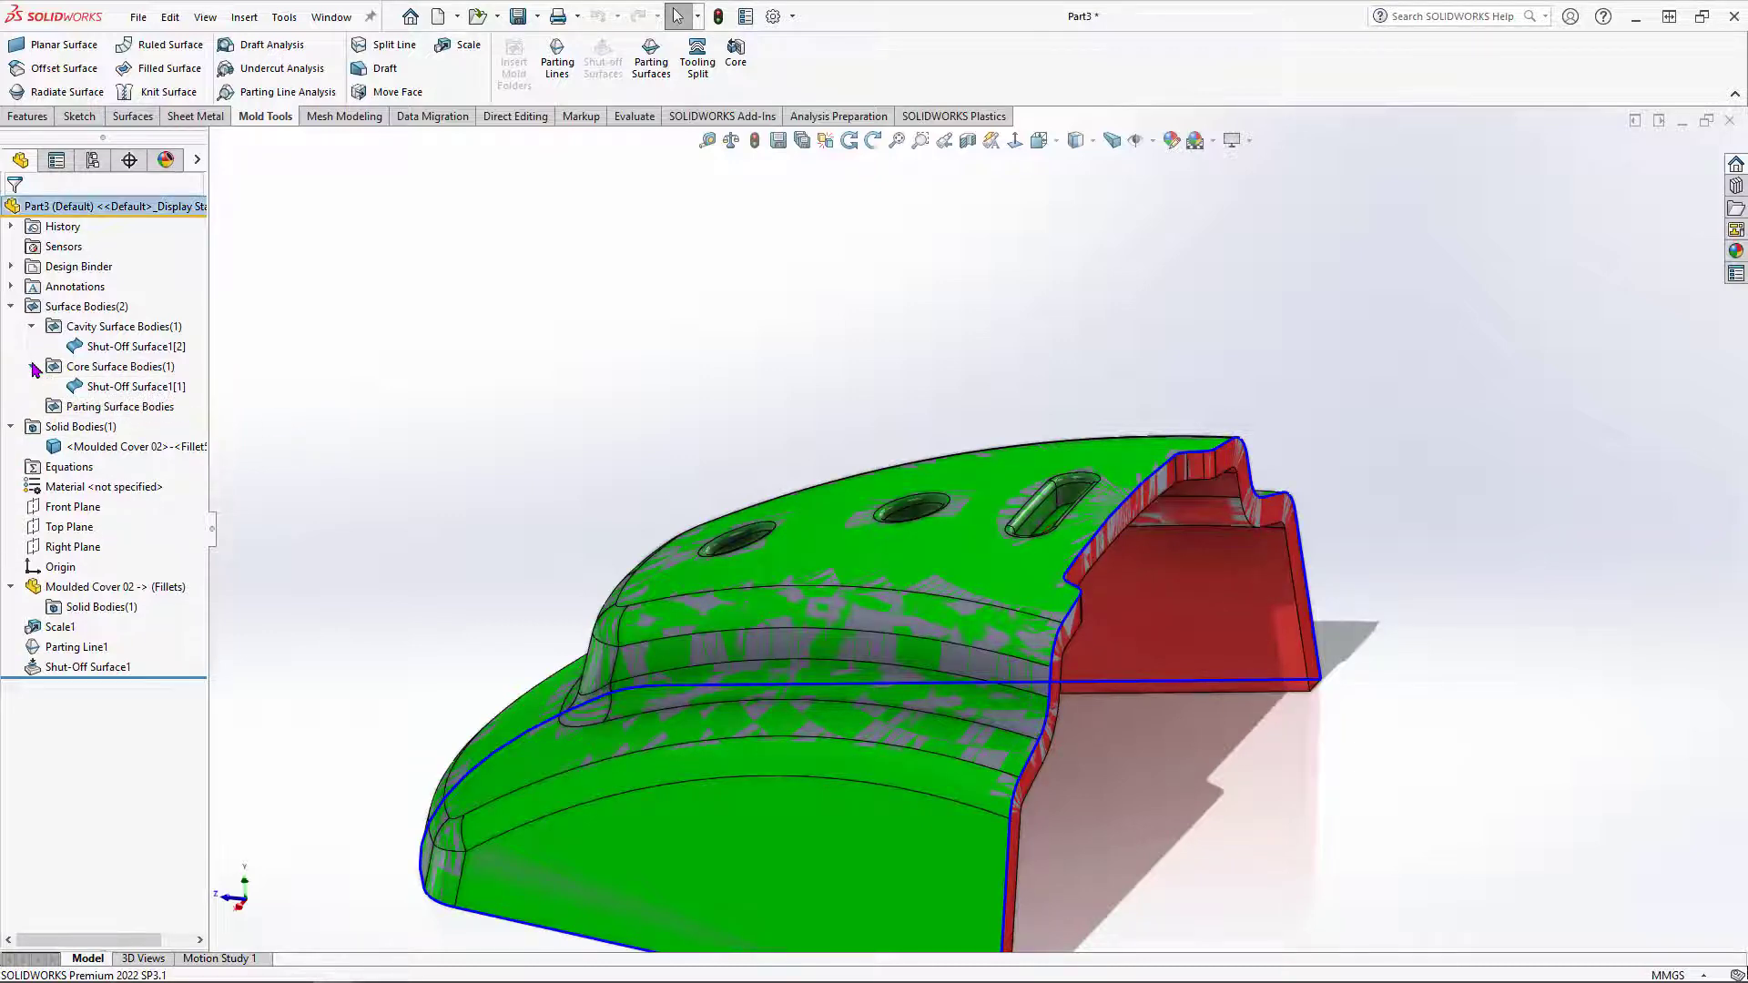
right_click(141, 393)
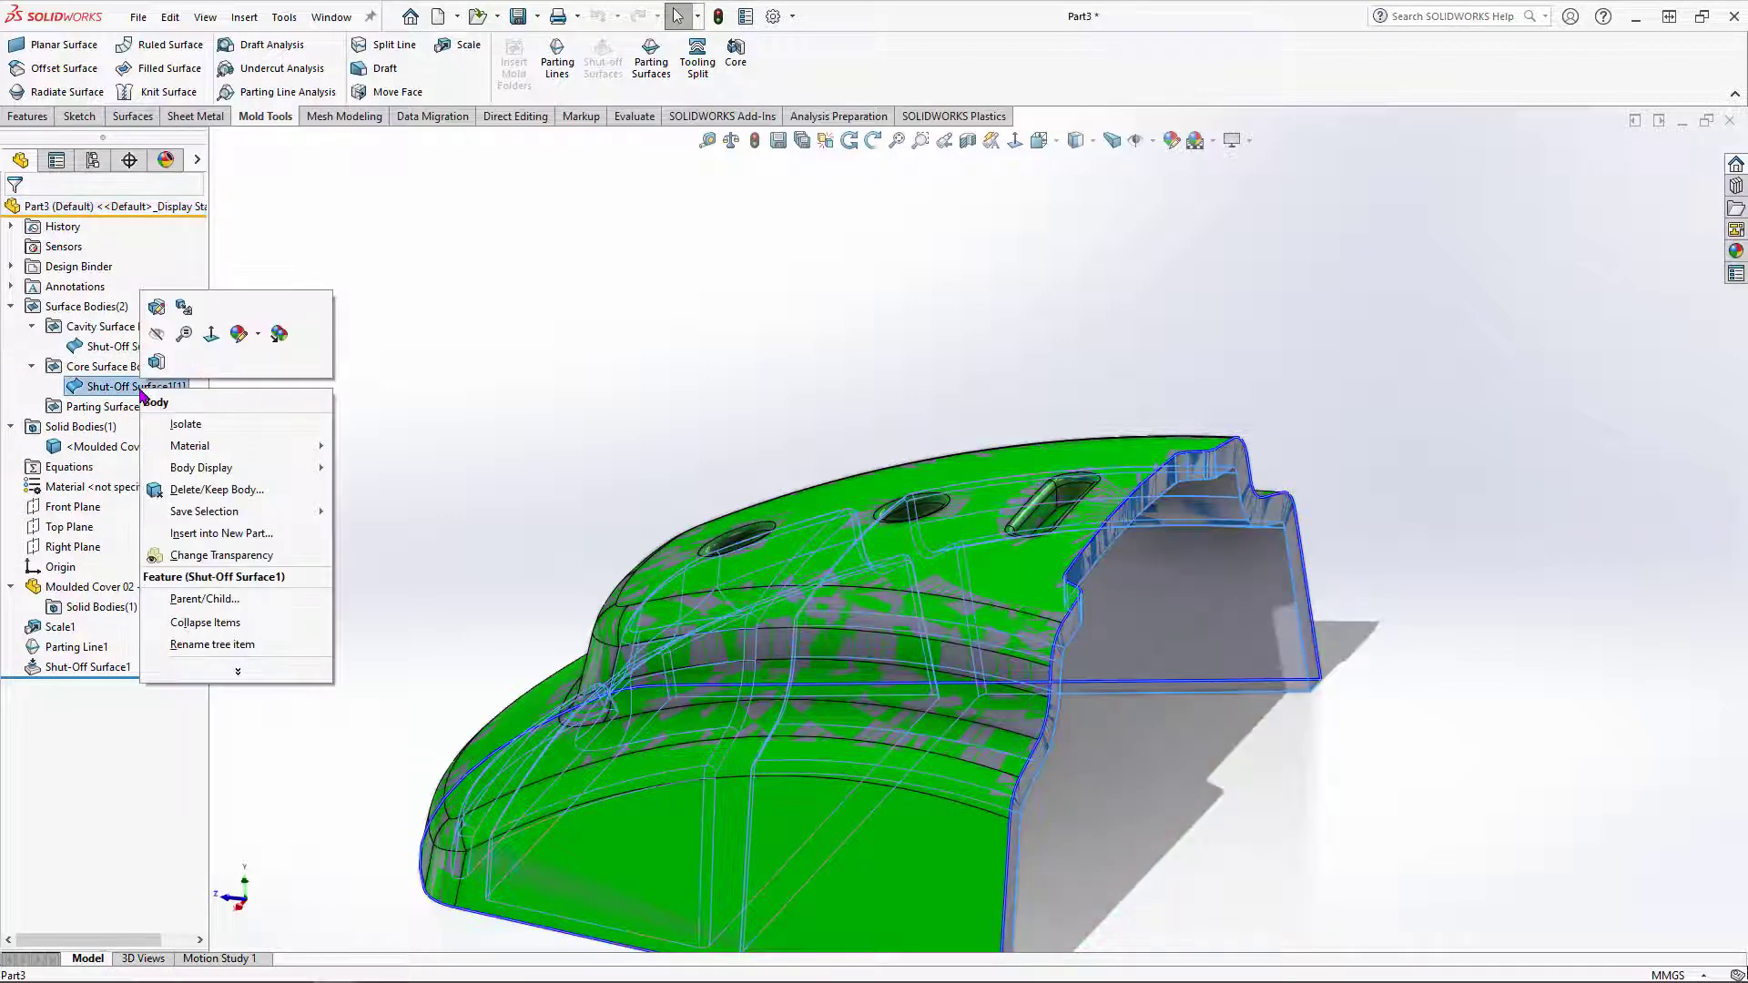
click(196, 423)
middle_drag(507, 478, 587, 491)
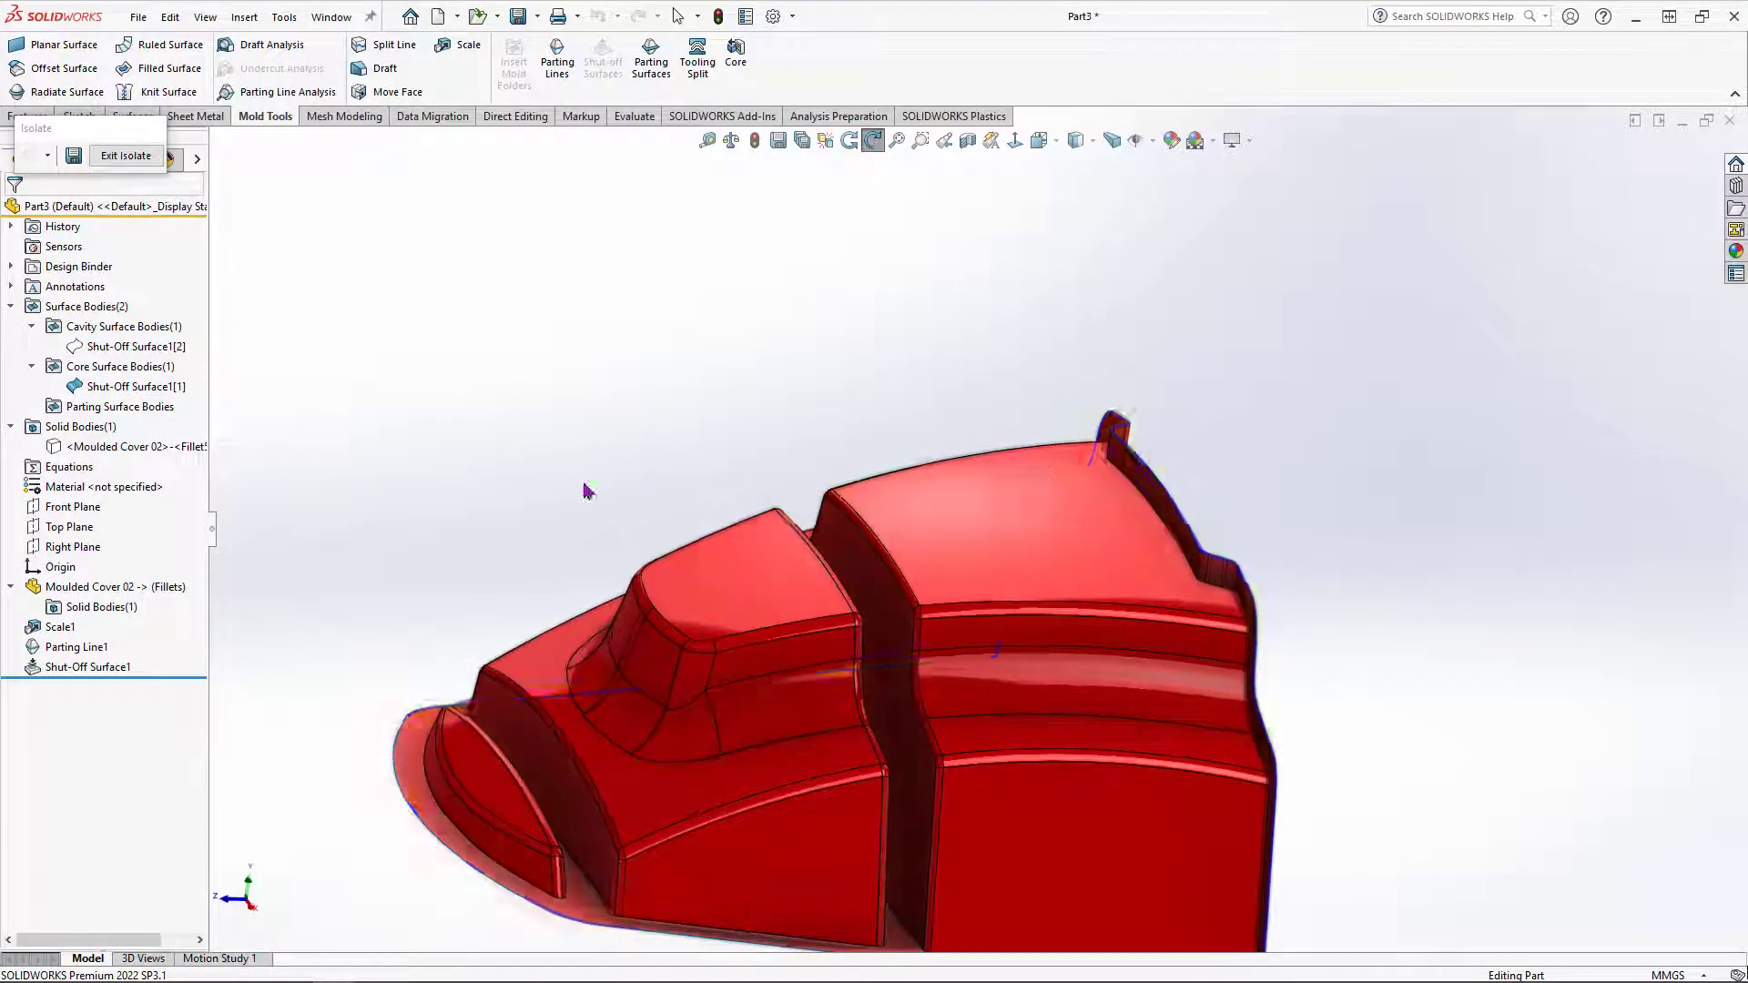
click(124, 156)
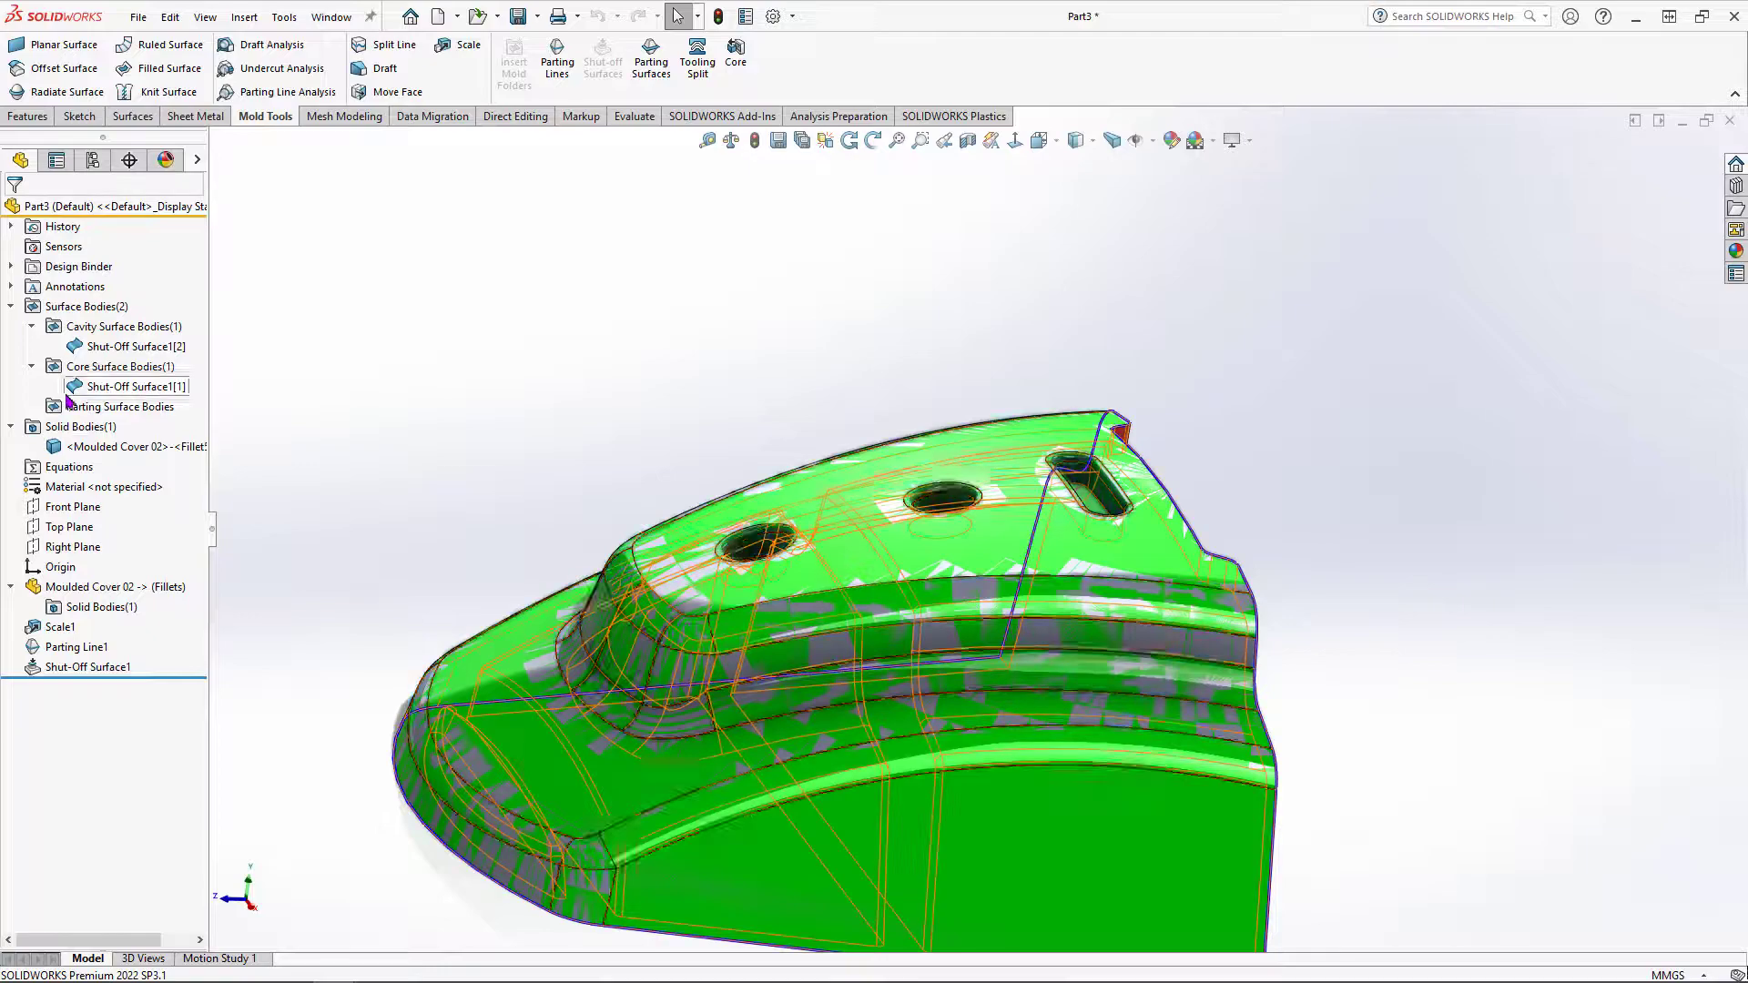
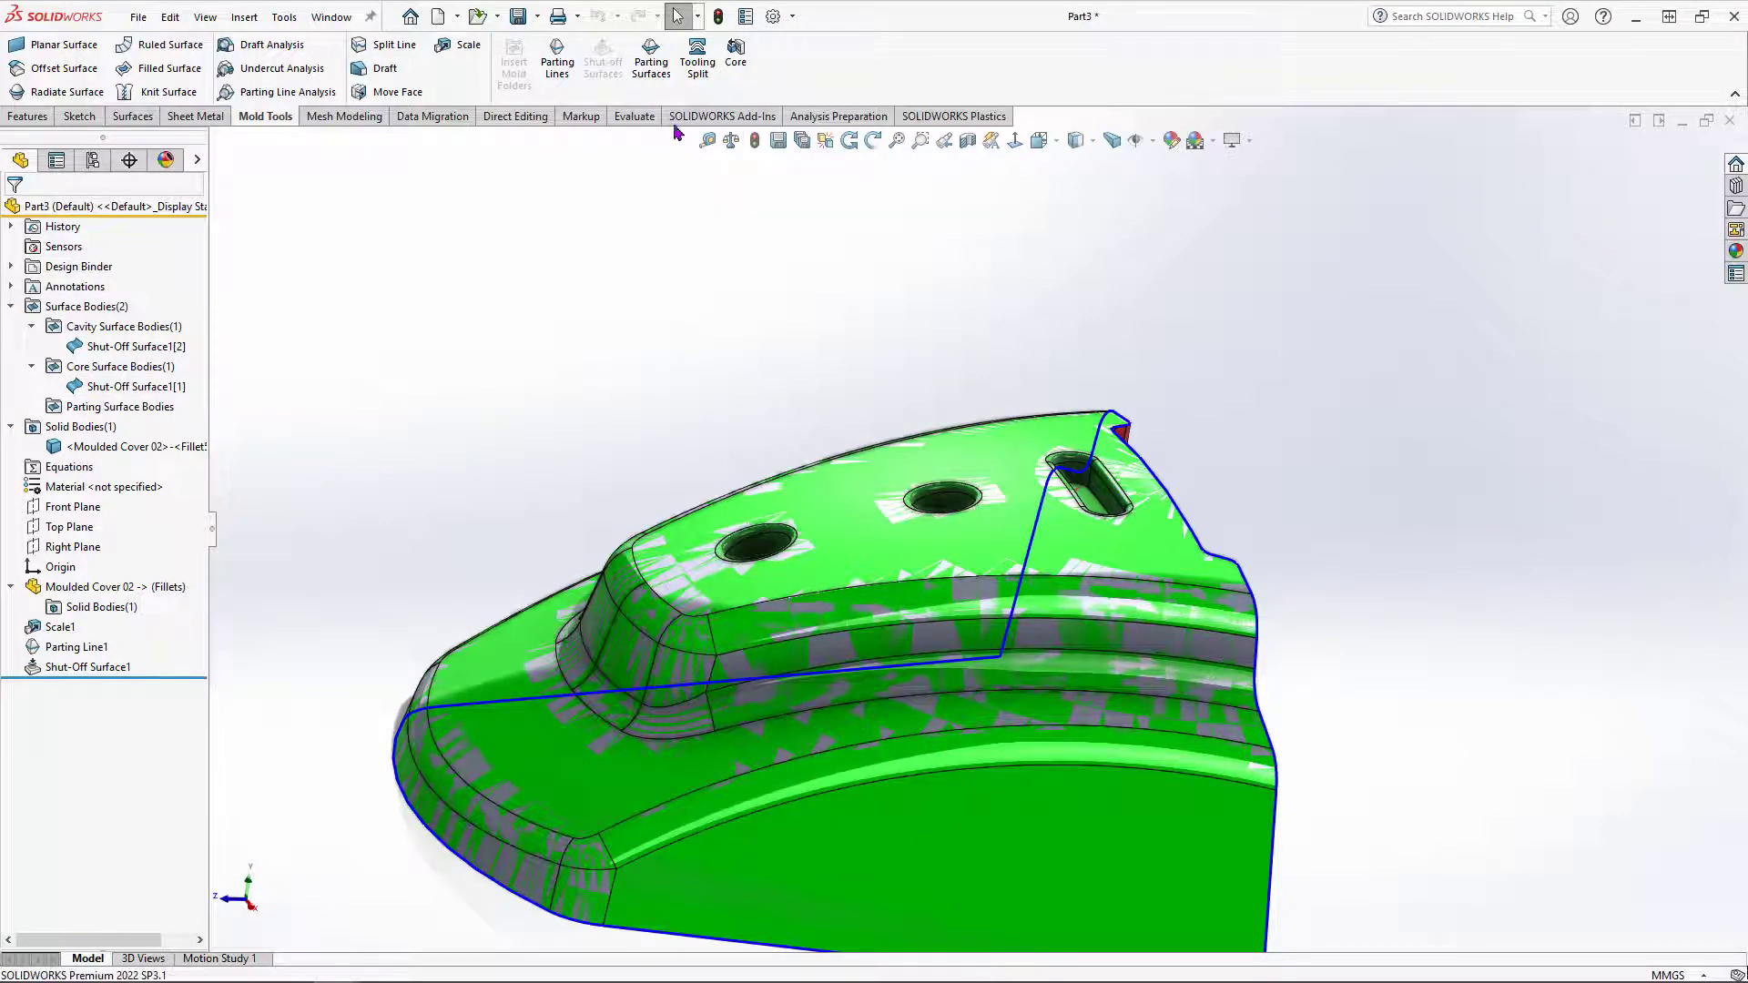
Step: Start a parting surface from the parting line, perpendicular to pull, and set its distance to 45 mm
click(651, 66)
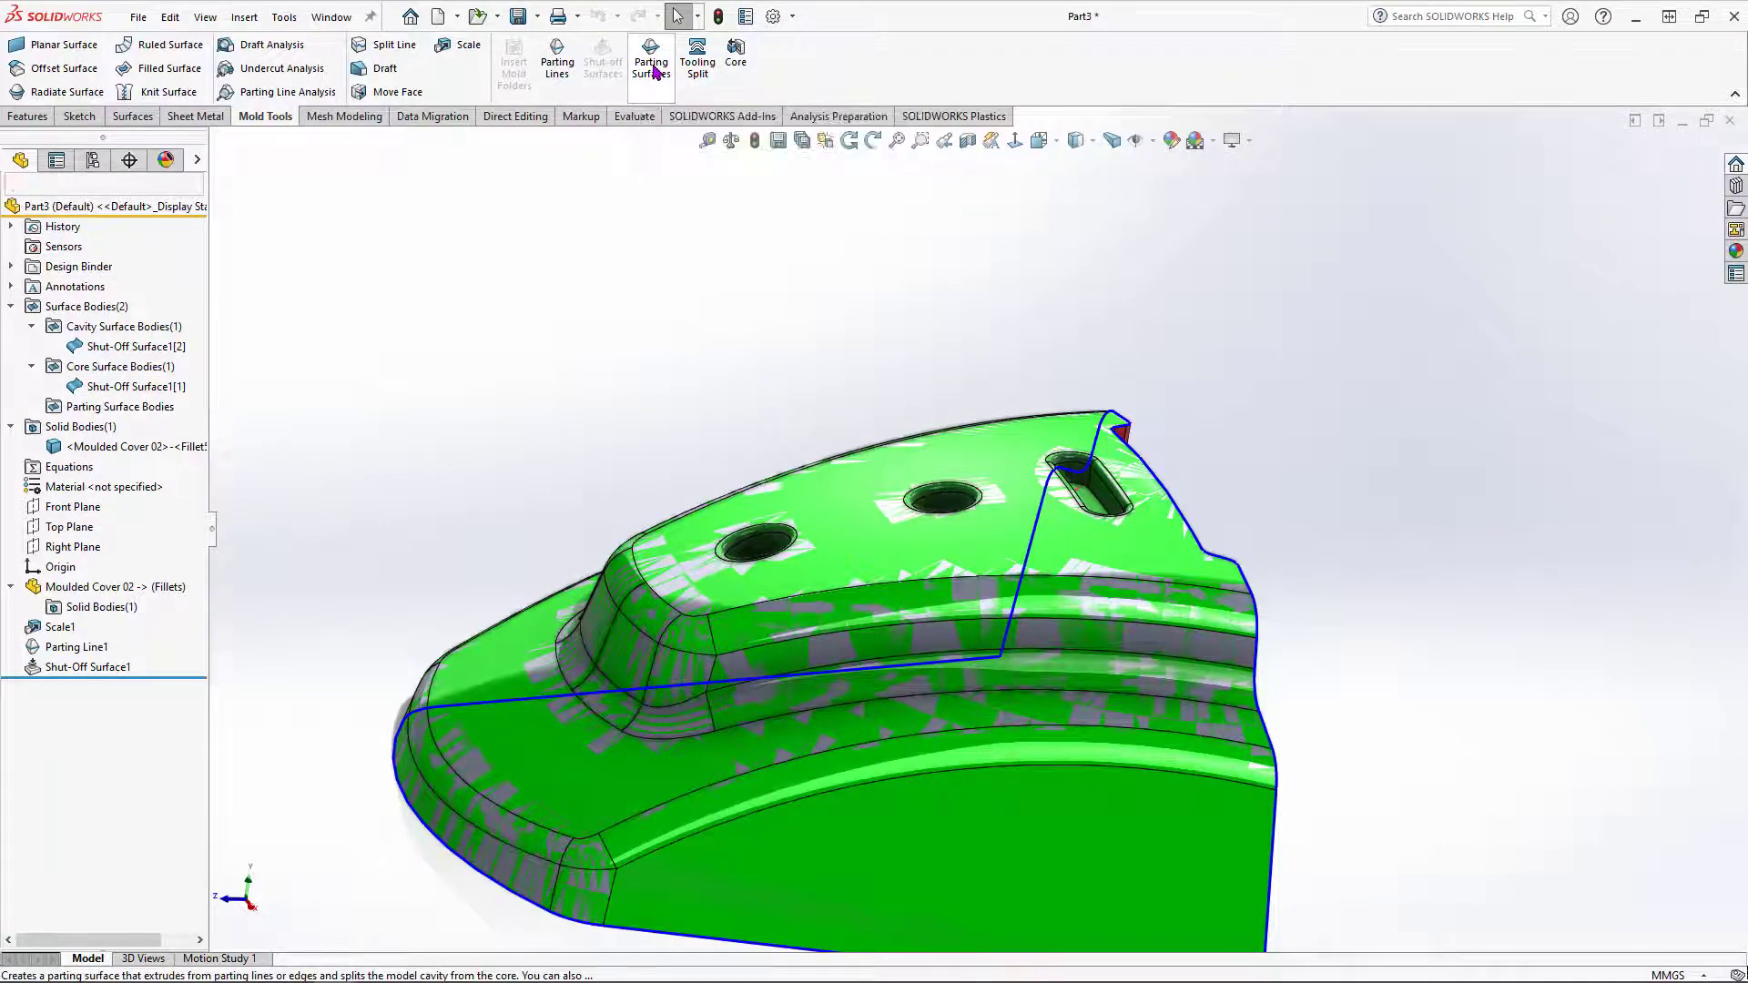
scroll(635, 378, up, 3)
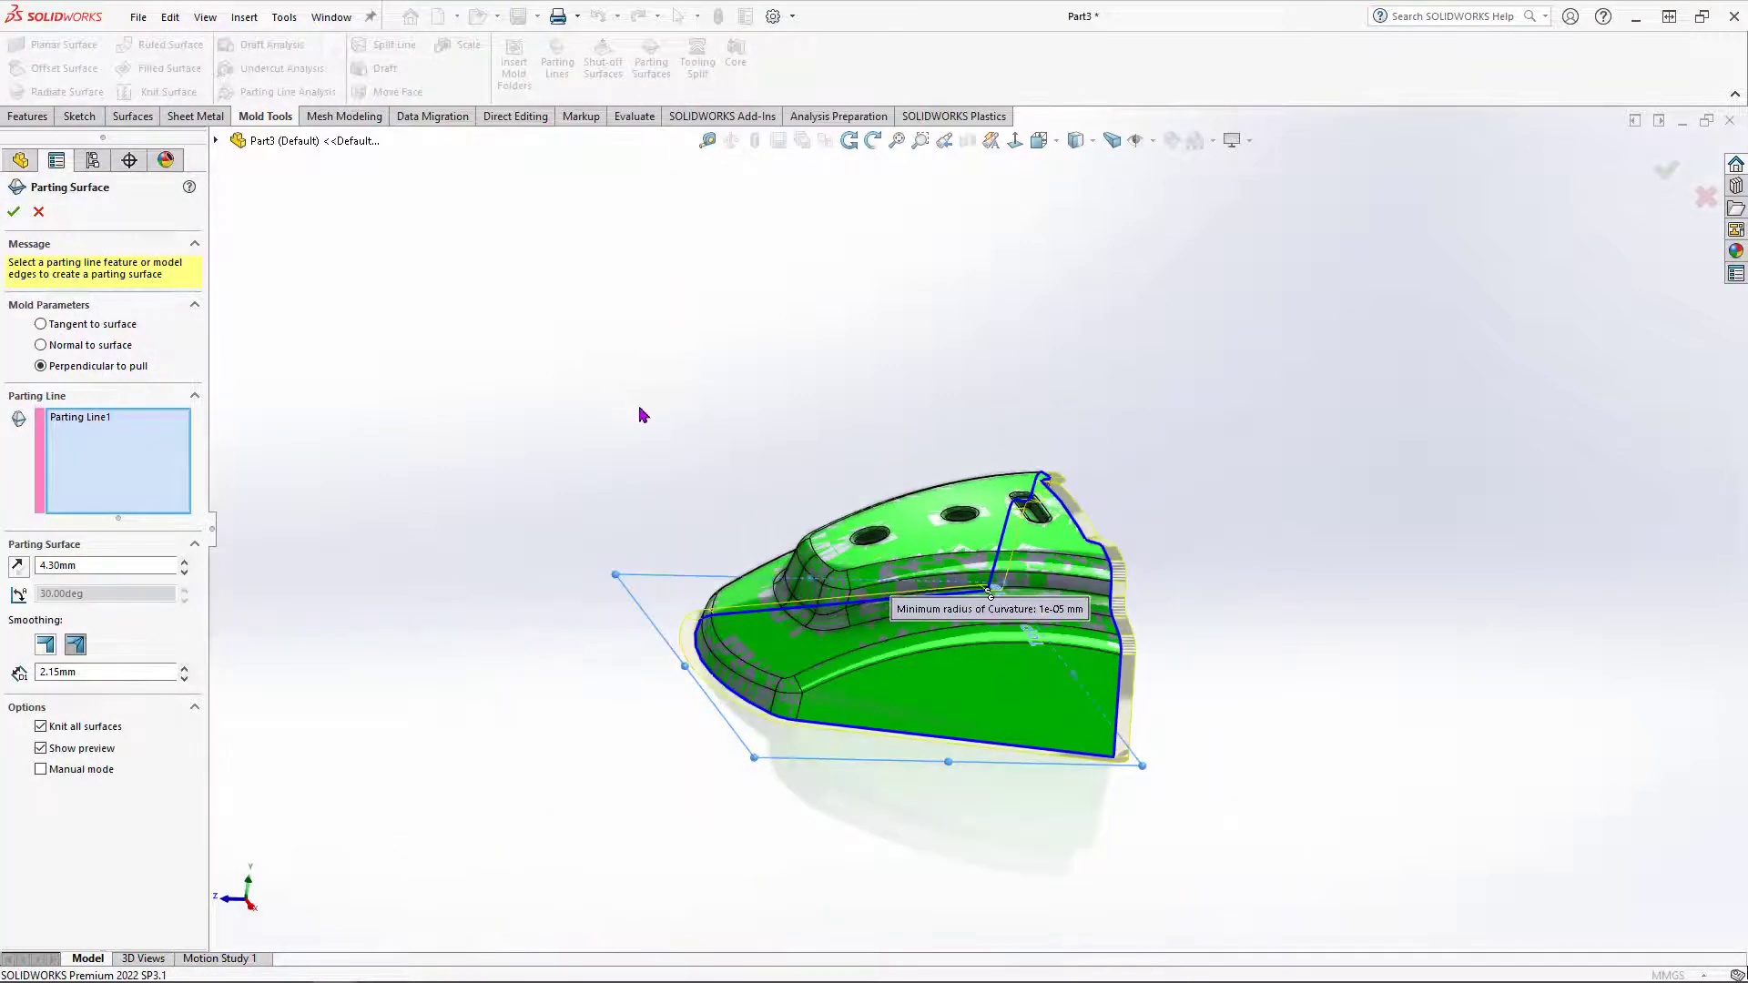
middle_drag(632, 403, 731, 616)
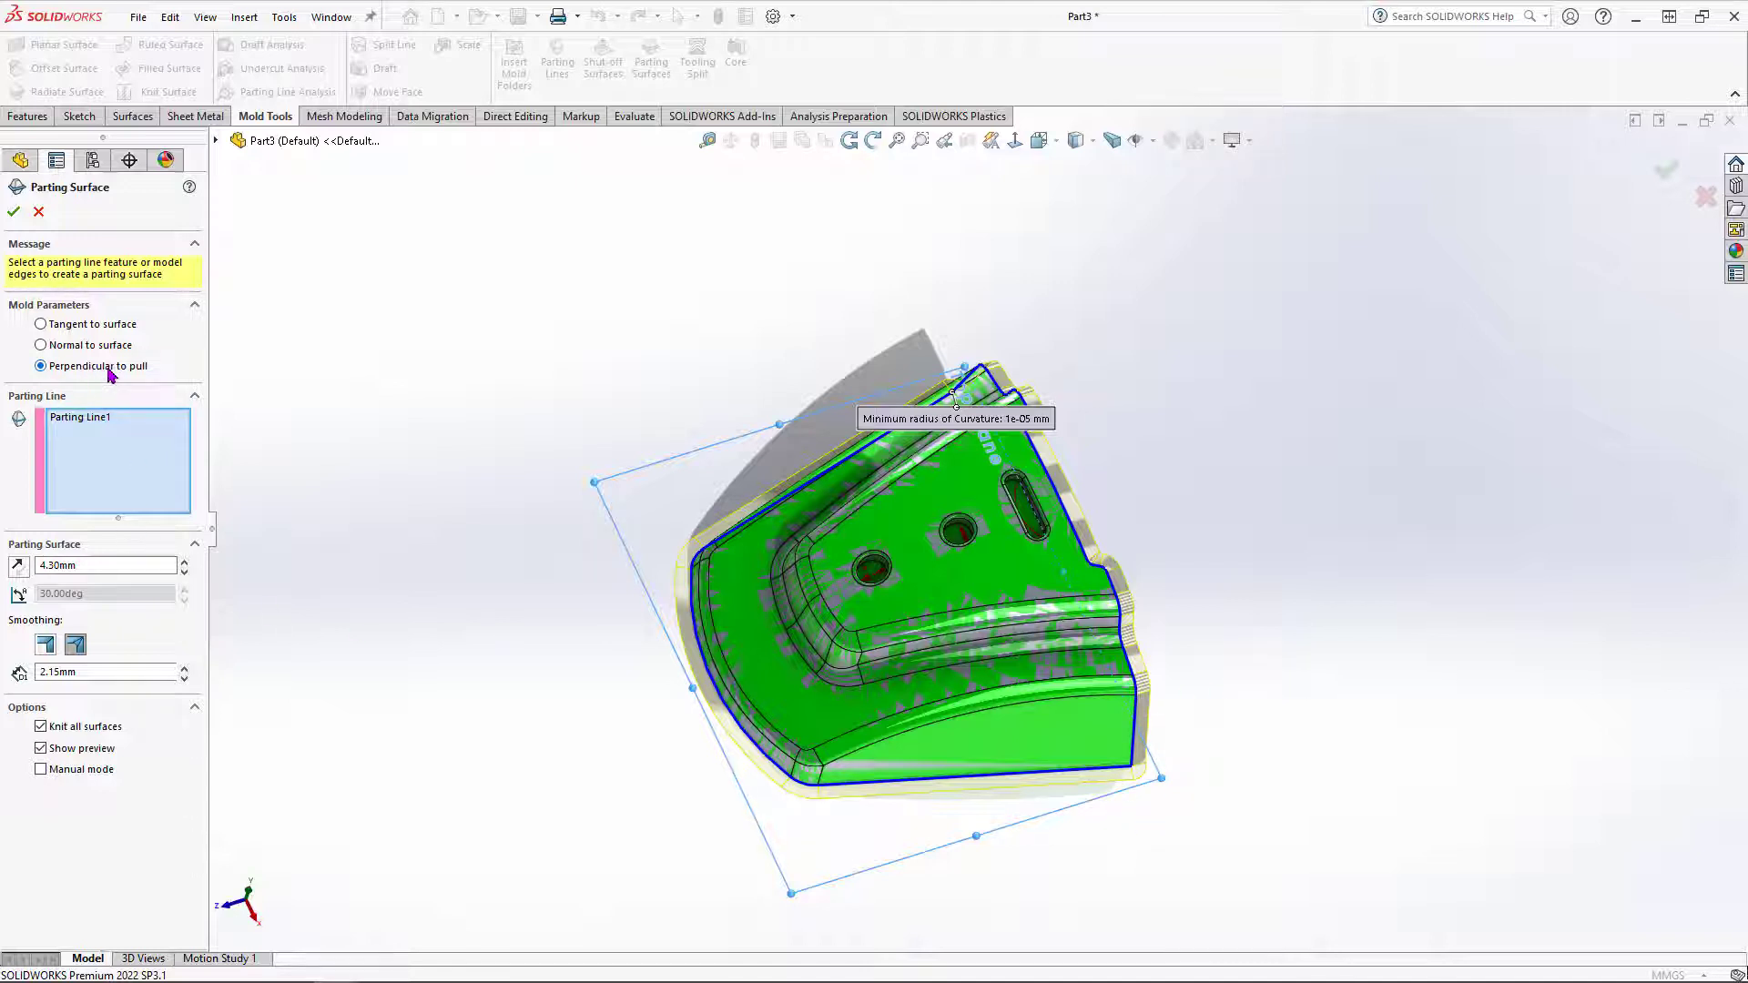
middle_drag(628, 716, 592, 442)
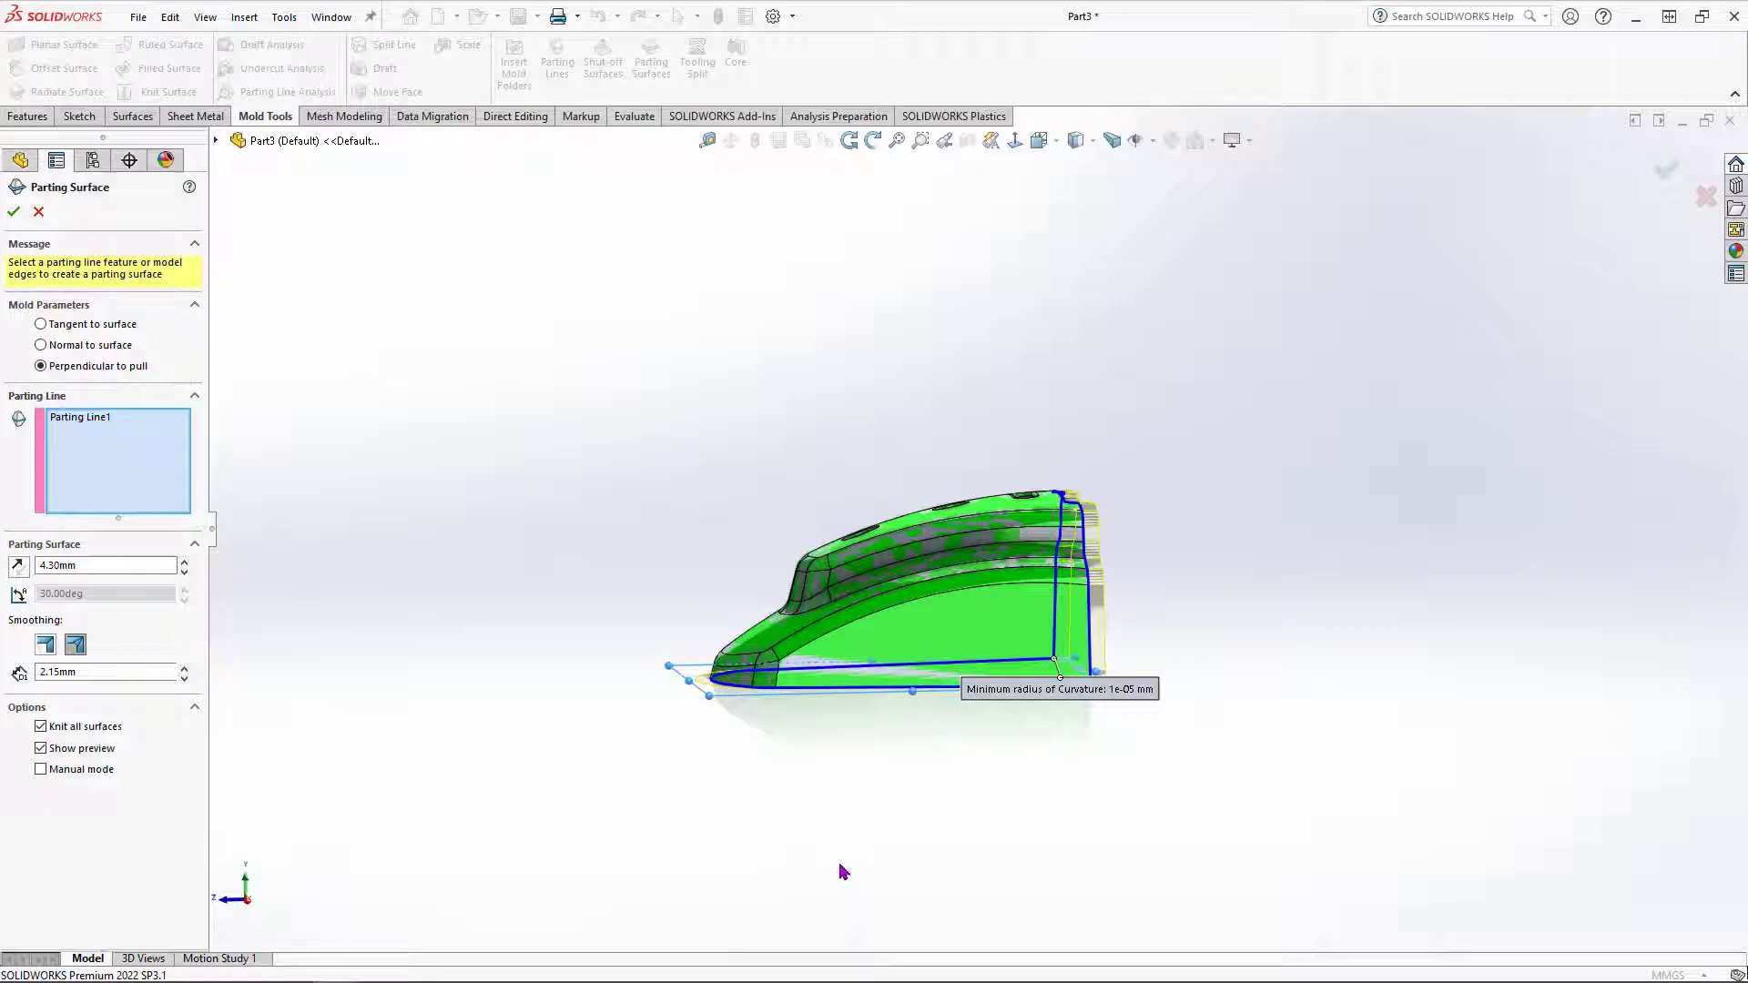
middle_drag(975, 674, 1026, 765)
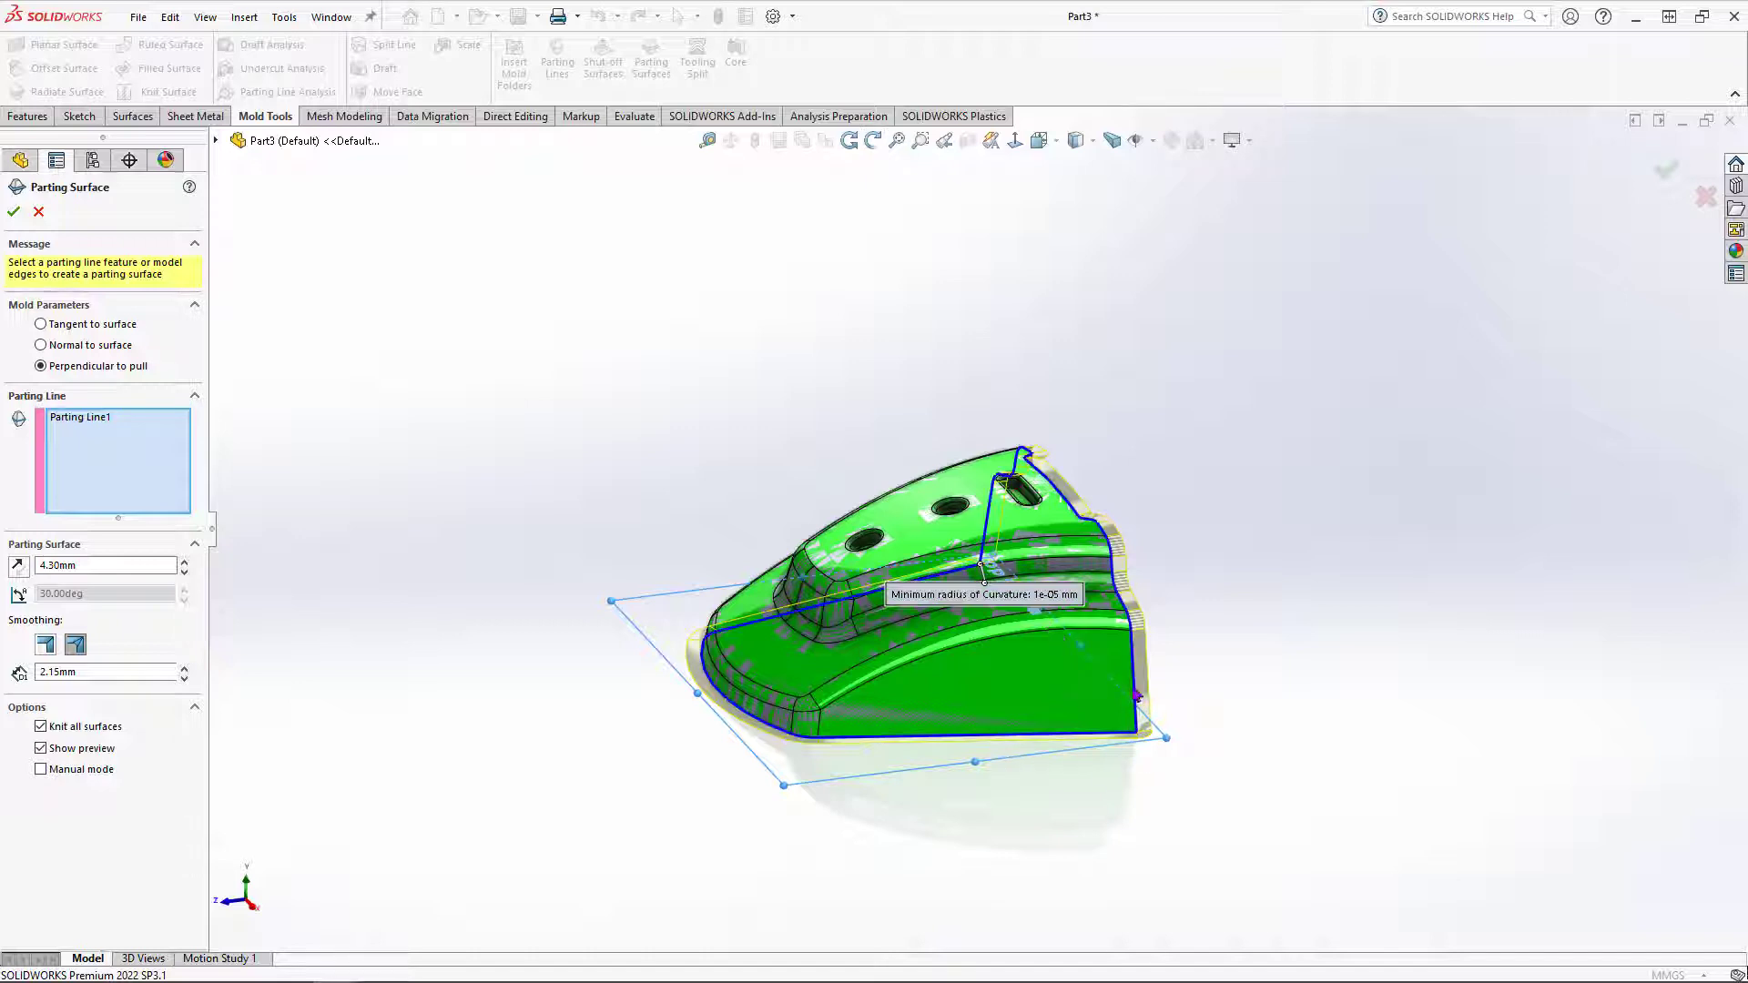
click(141, 565)
drag(141, 565, 18, 572)
text(45)
key(Return)
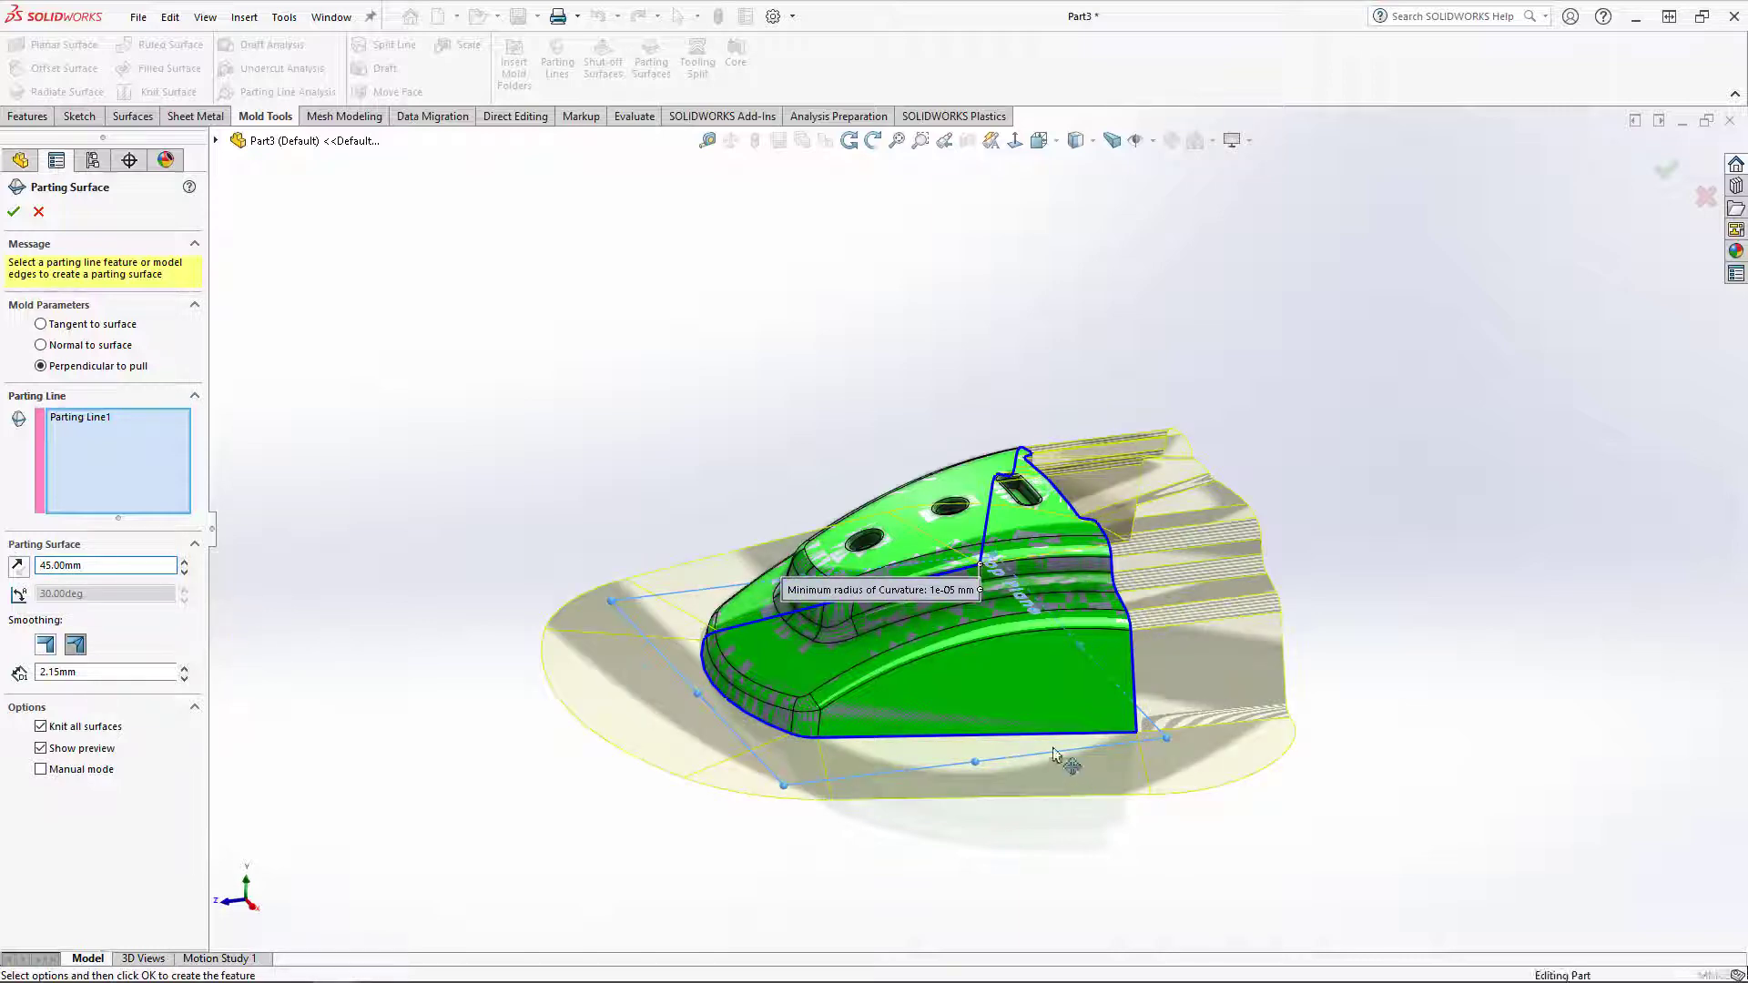
mouse_move(1068, 767)
middle_down()
mouse_move(1142, 883)
mouse_move(1123, 726)
mouse_move(1124, 763)
mouse_move(1097, 769)
middle_up()
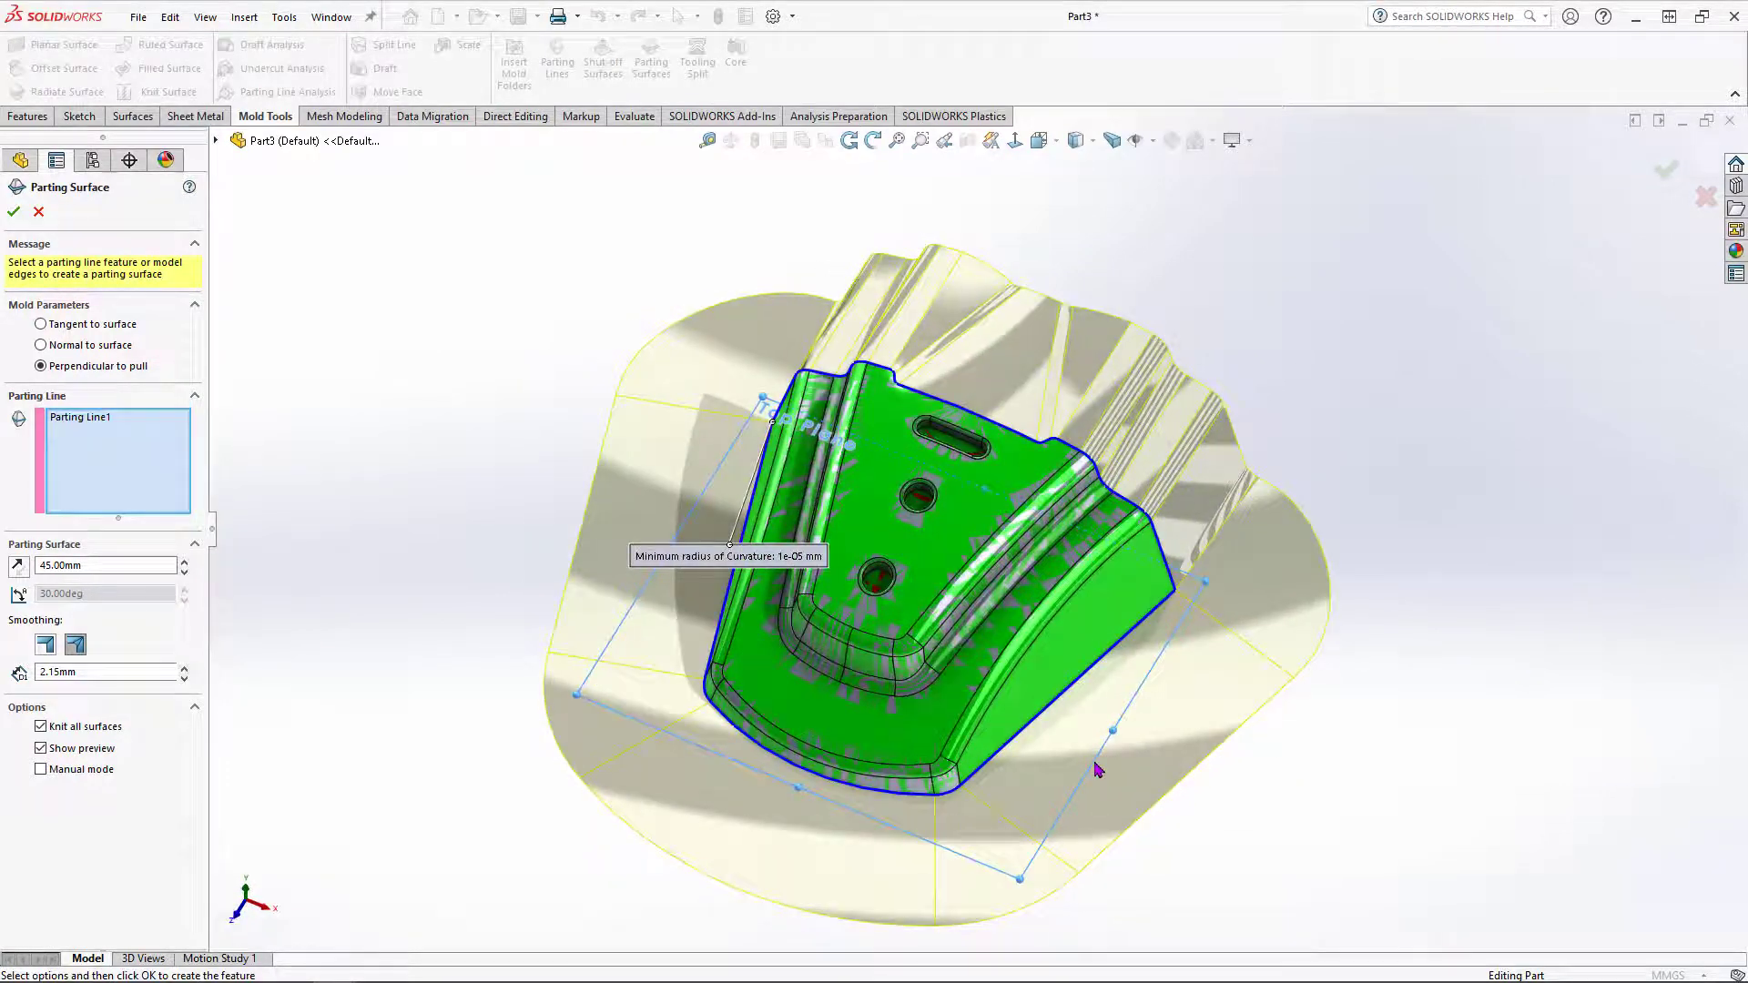
Step: Try a parting surface distance of 50 mm and set it back to 45 mm
click(89, 566)
drag(110, 568, 15, 566)
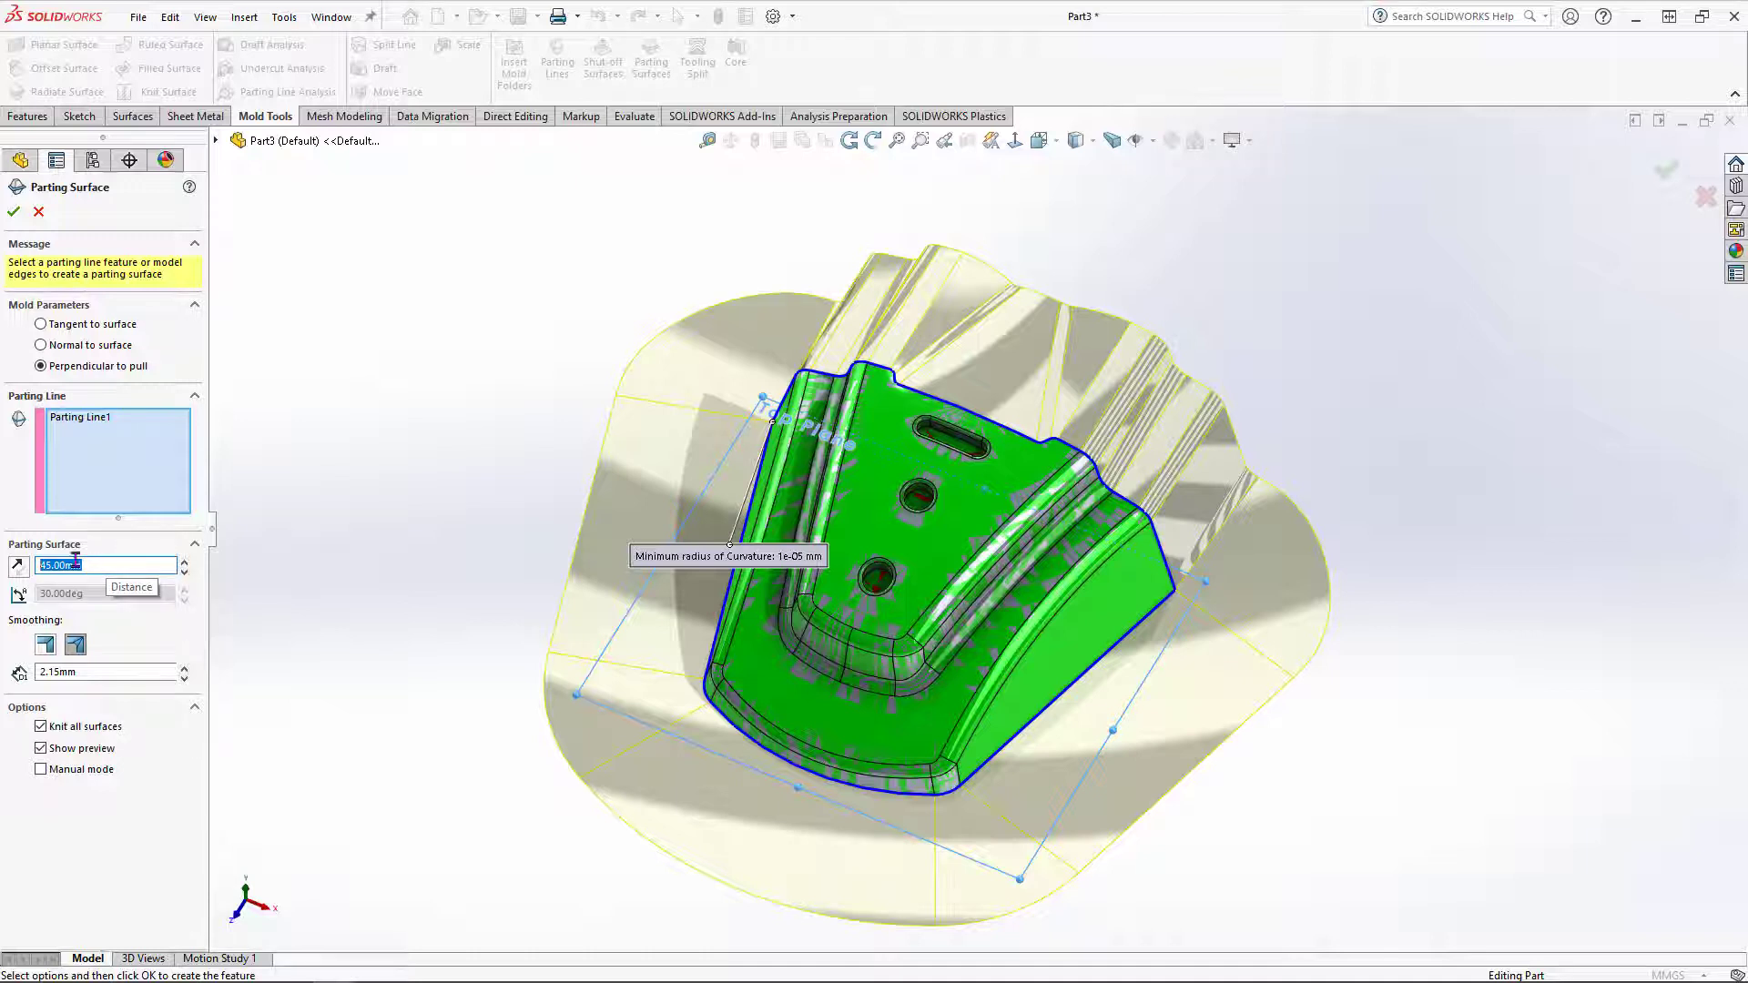
drag(91, 566, 21, 568)
text(50)
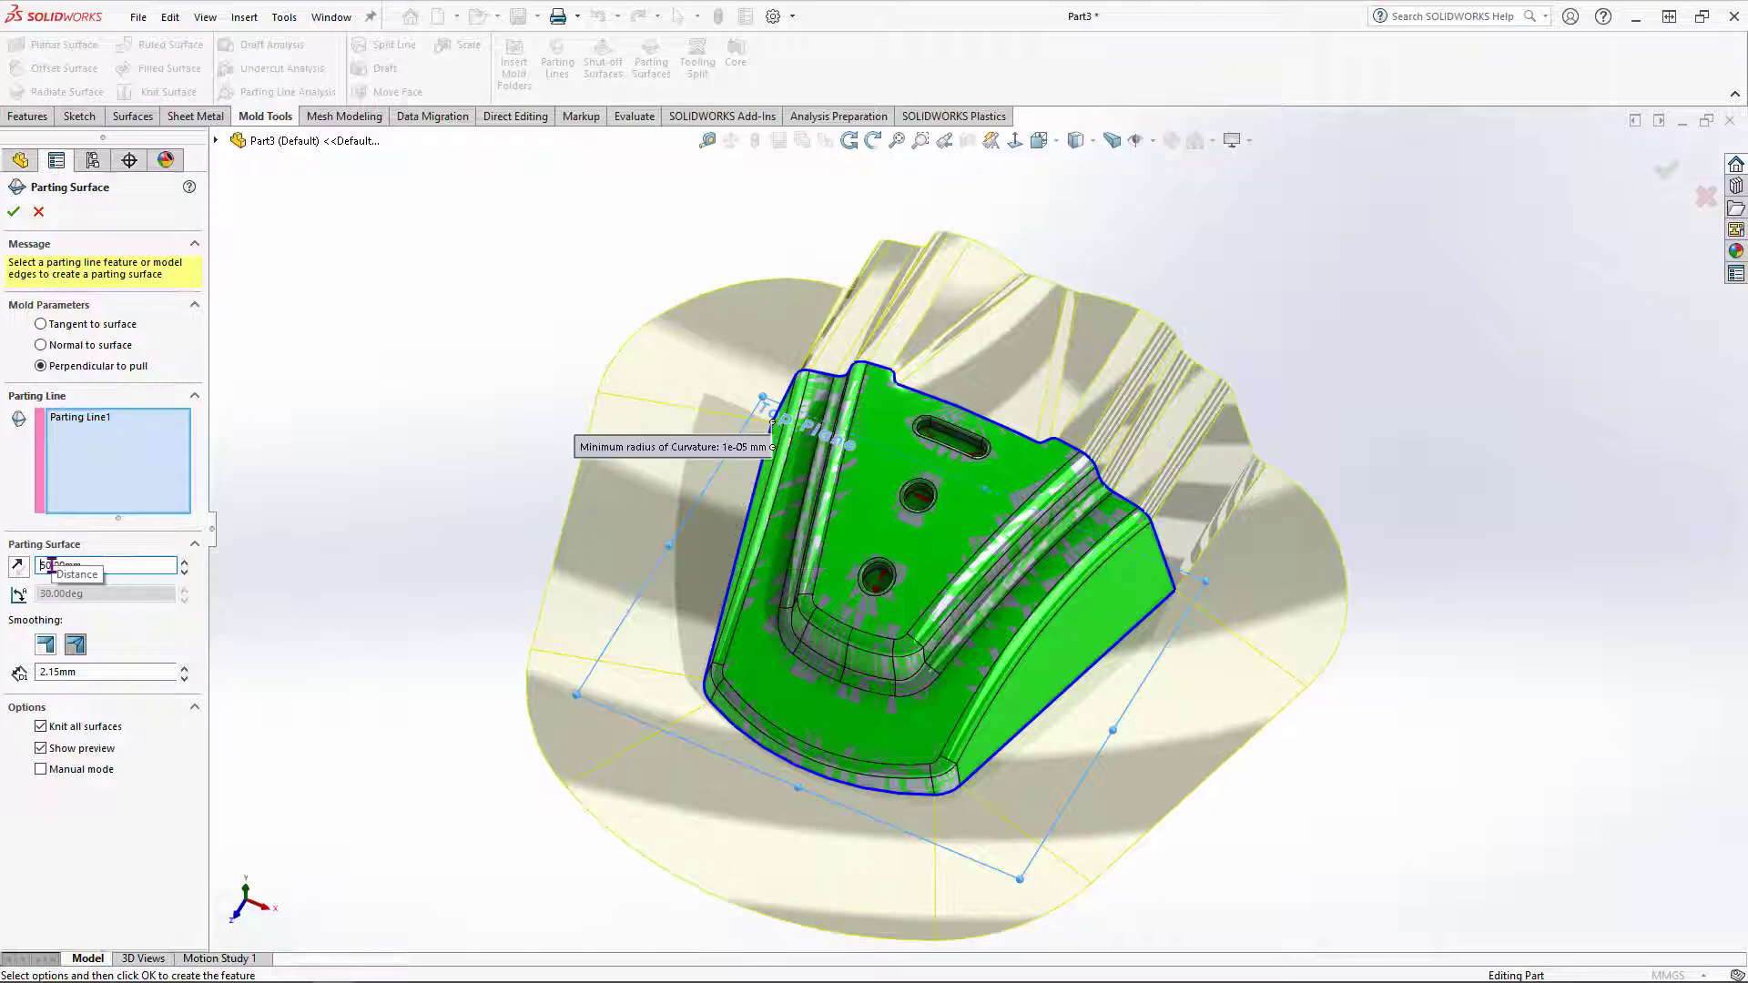
key(Return)
drag(109, 566, 3, 572)
text(45)
key(Return)
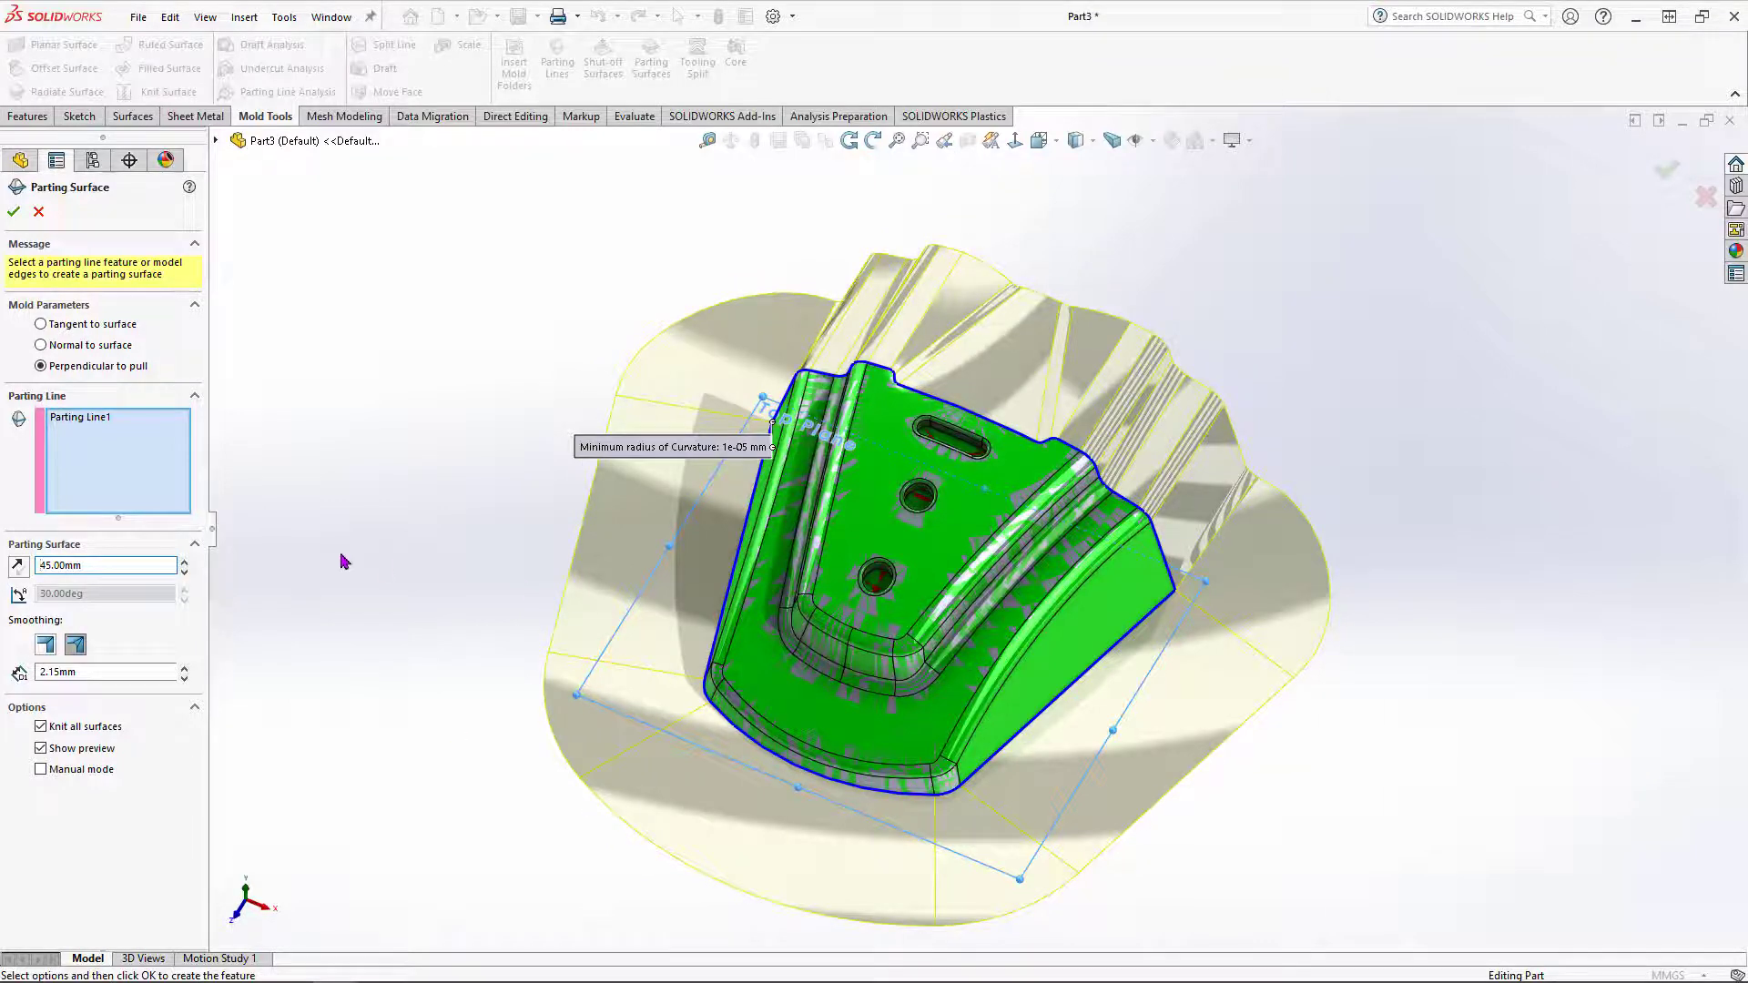
Step: Check the parting surface preview around the cover and create the knitted parting surface
middle_drag(452, 605, 488, 772)
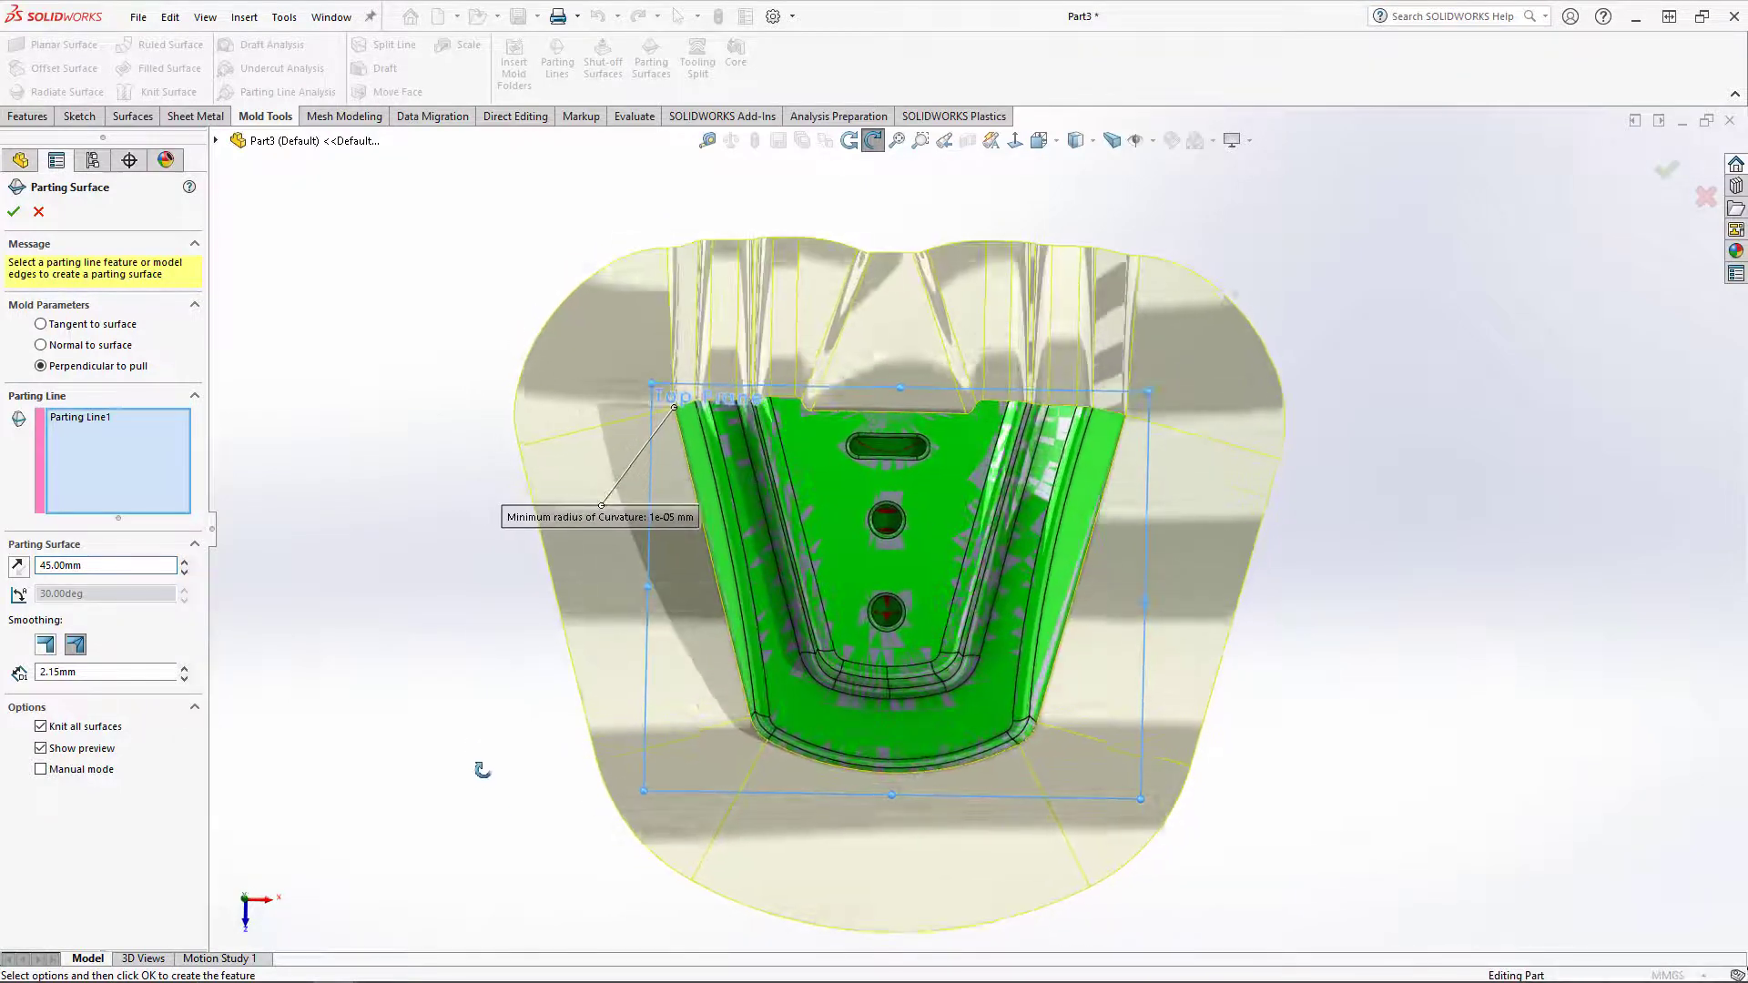
mouse_move(901, 389)
mouse_down()
mouse_move(902, 325)
mouse_move(902, 378)
mouse_up()
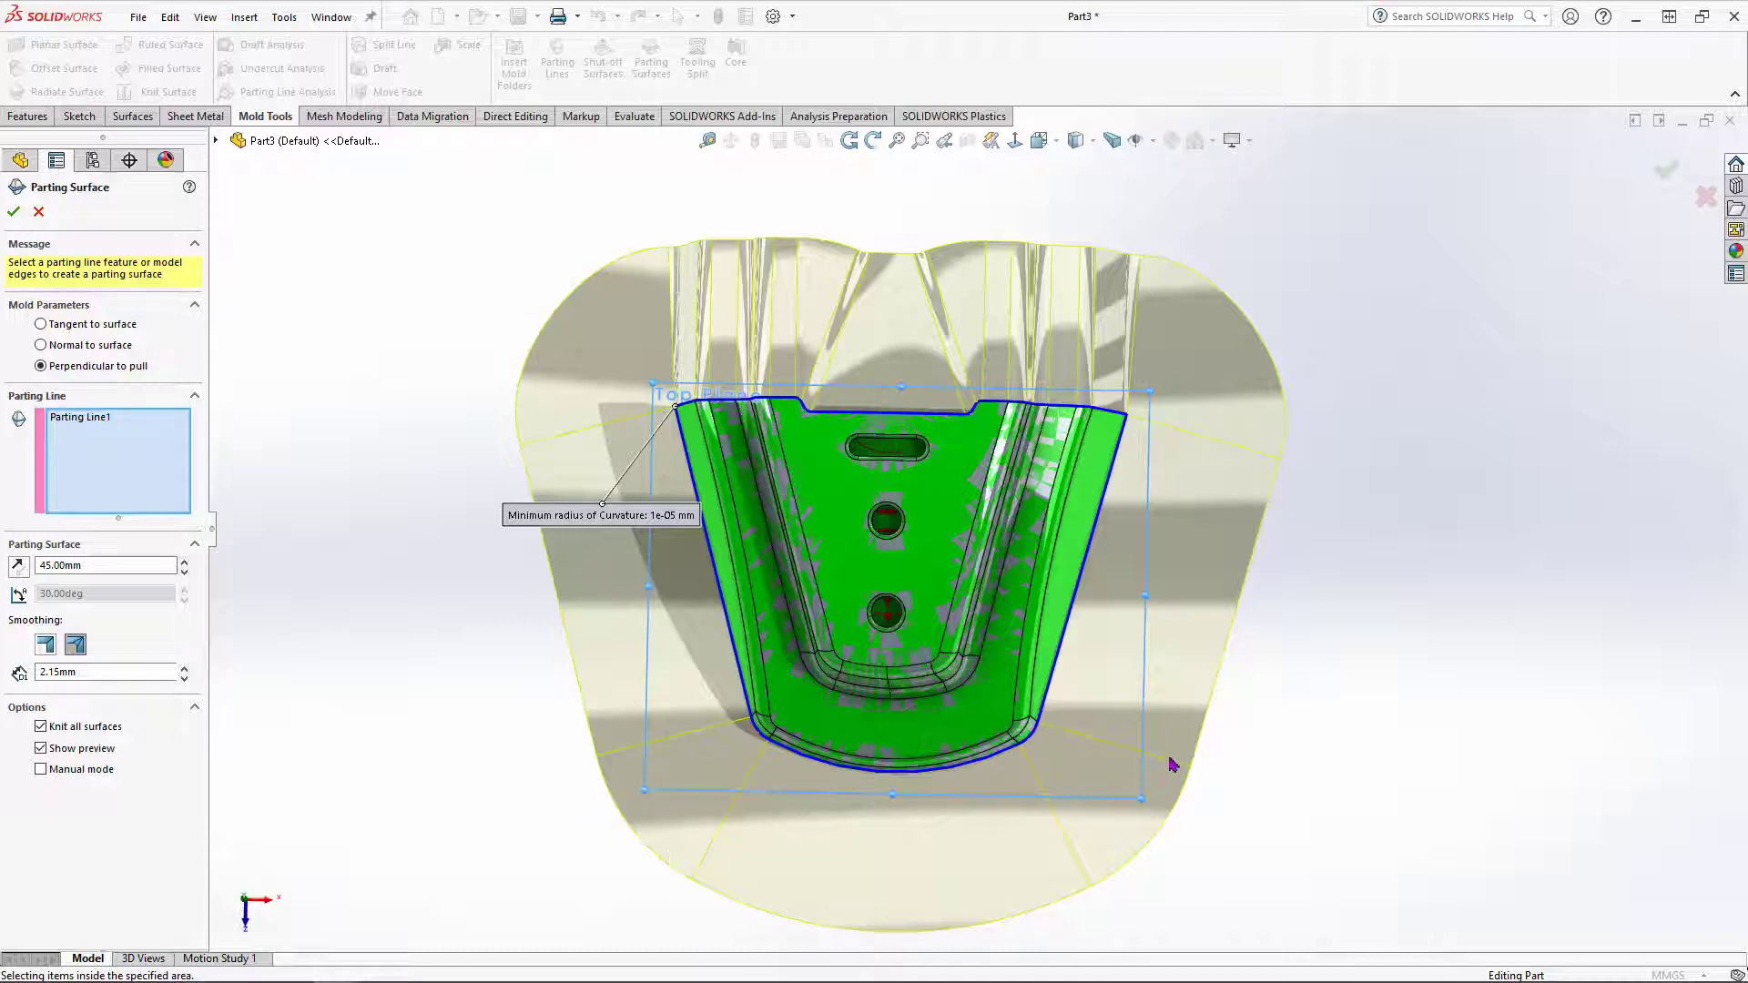
middle_drag(871, 845, 815, 400)
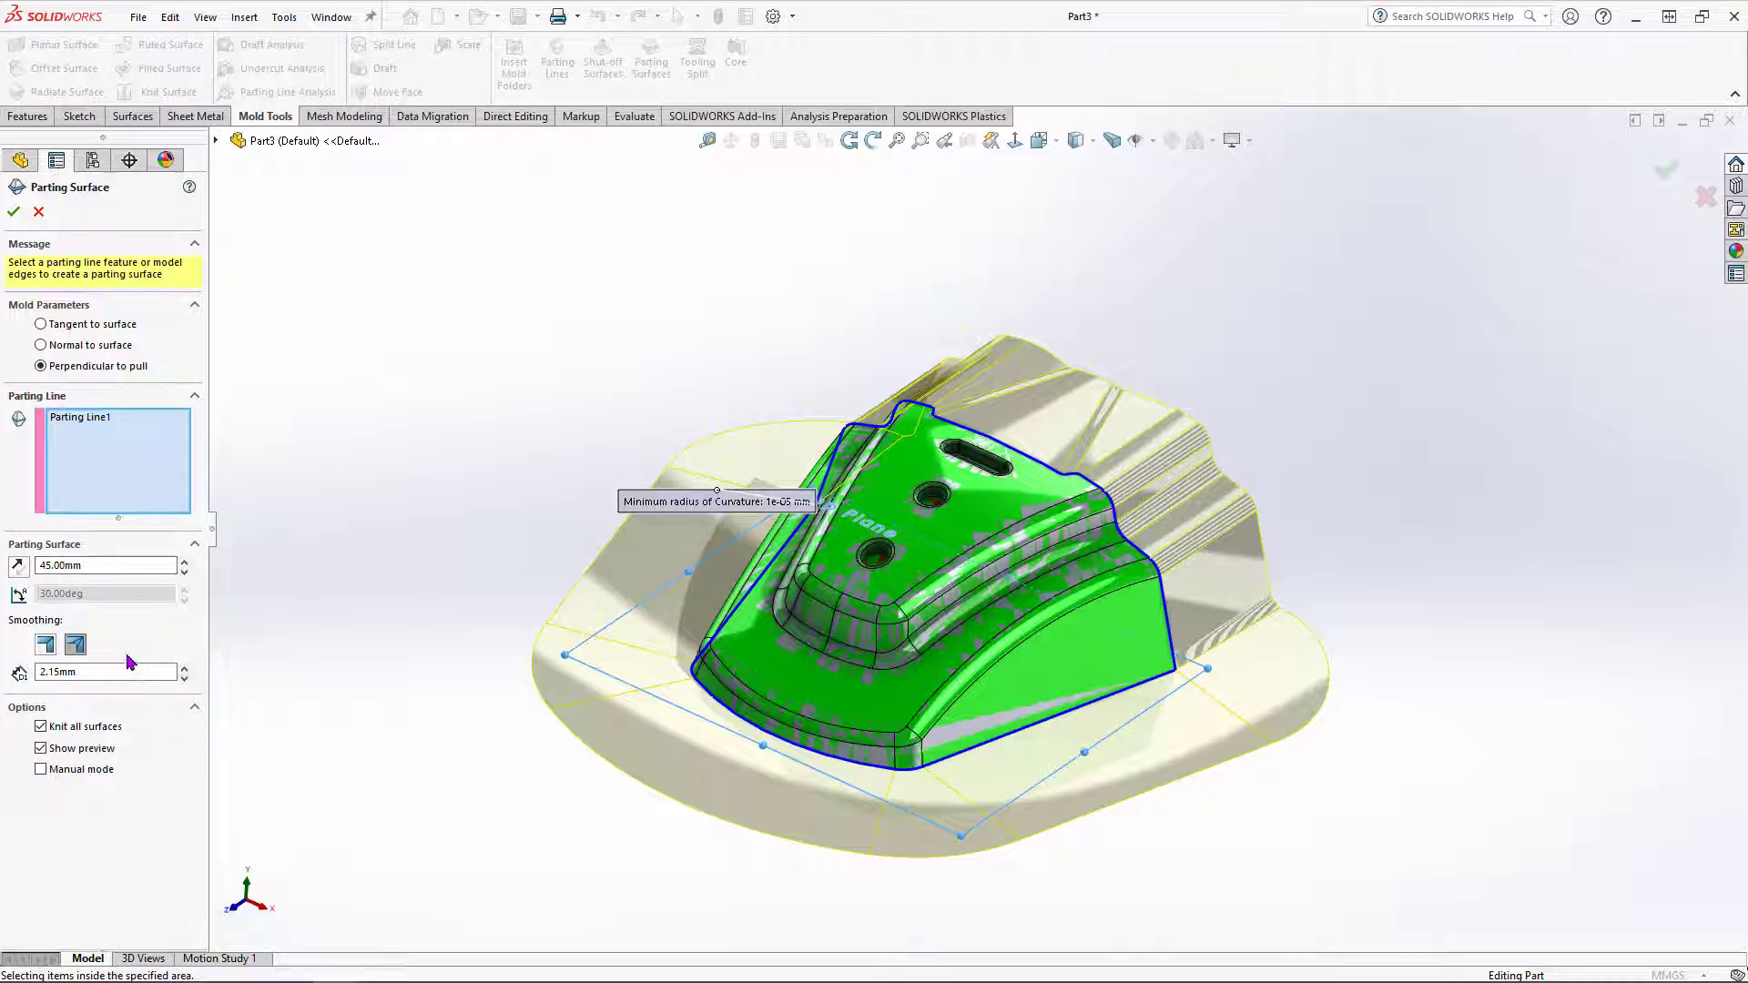
click(13, 212)
click(380, 494)
middle_drag(492, 577, 598, 283)
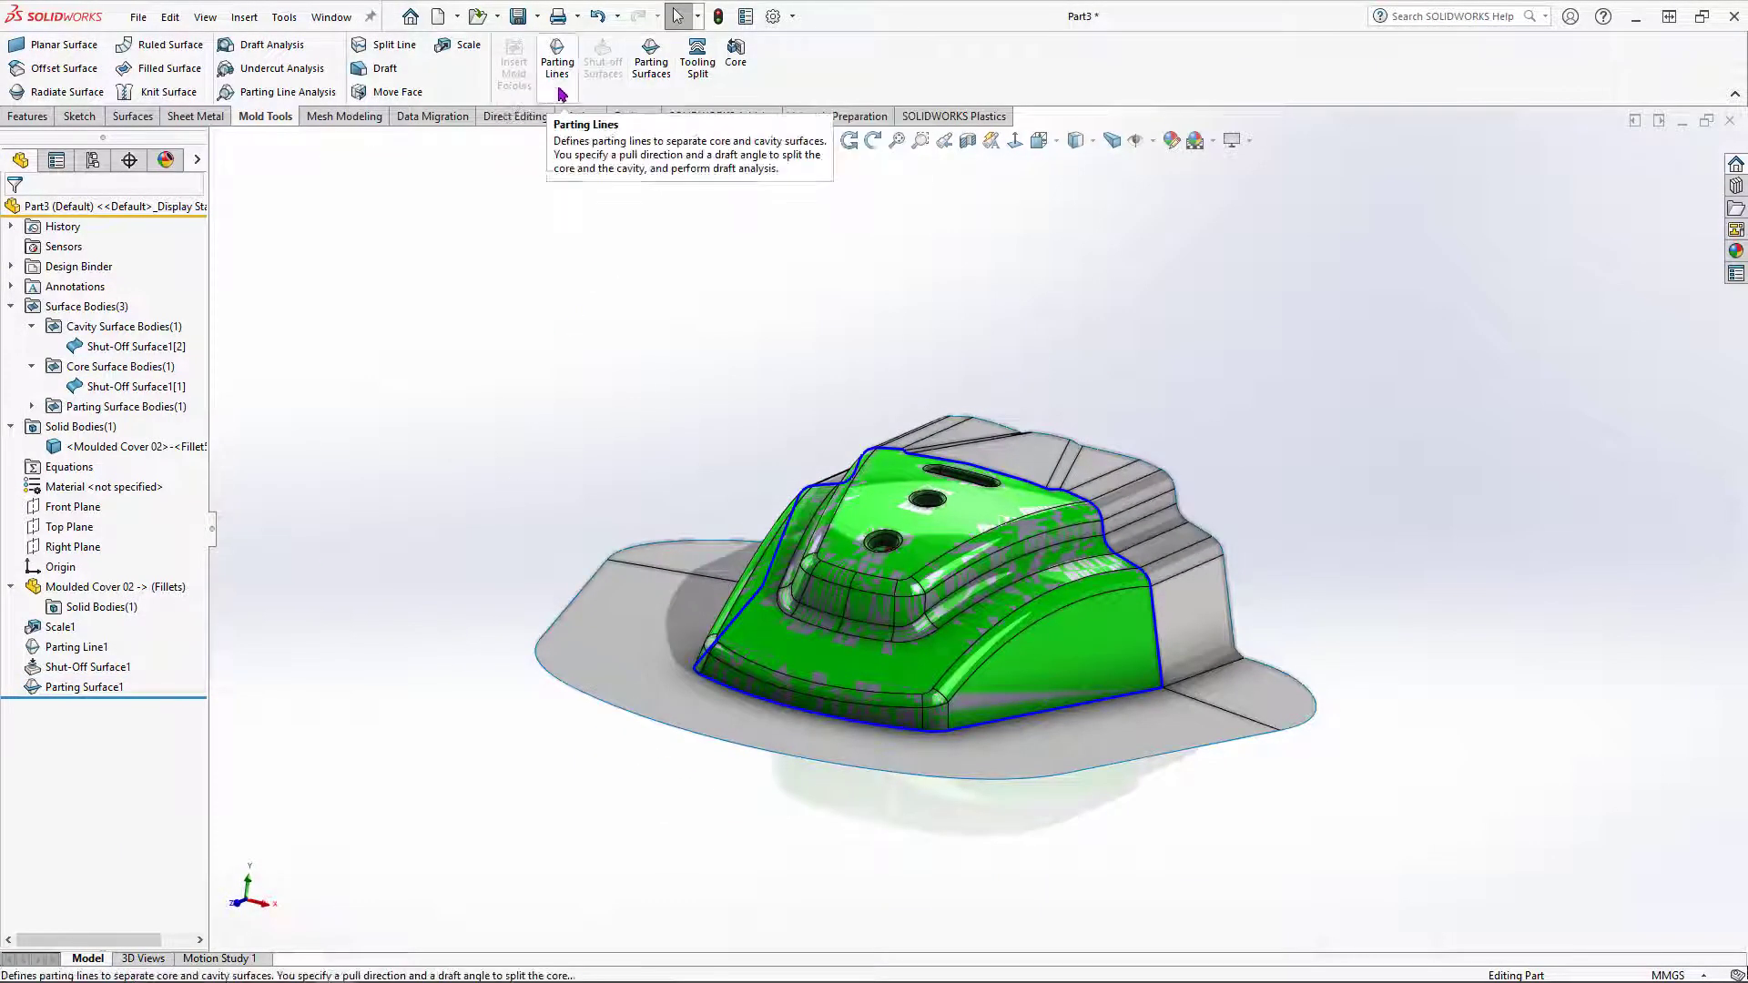
Step: Start a Tooling Split and open its cross-section sketch on the Top Plane
click(694, 70)
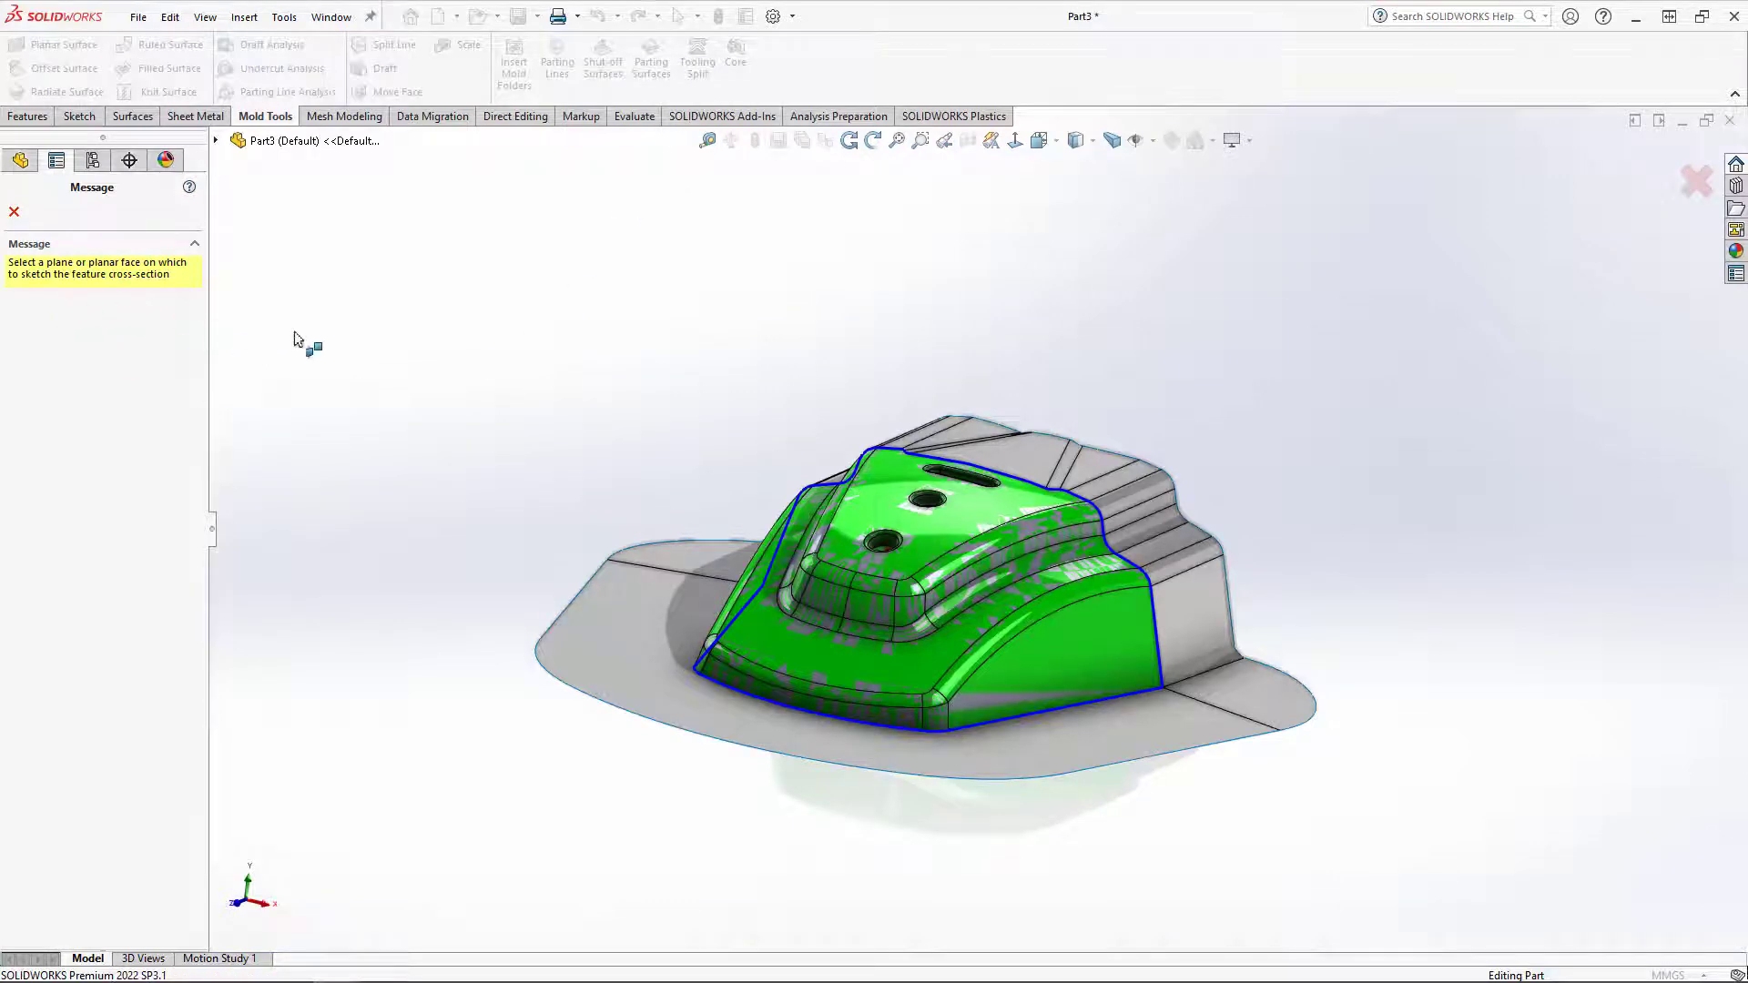
middle_drag(528, 344, 497, 368)
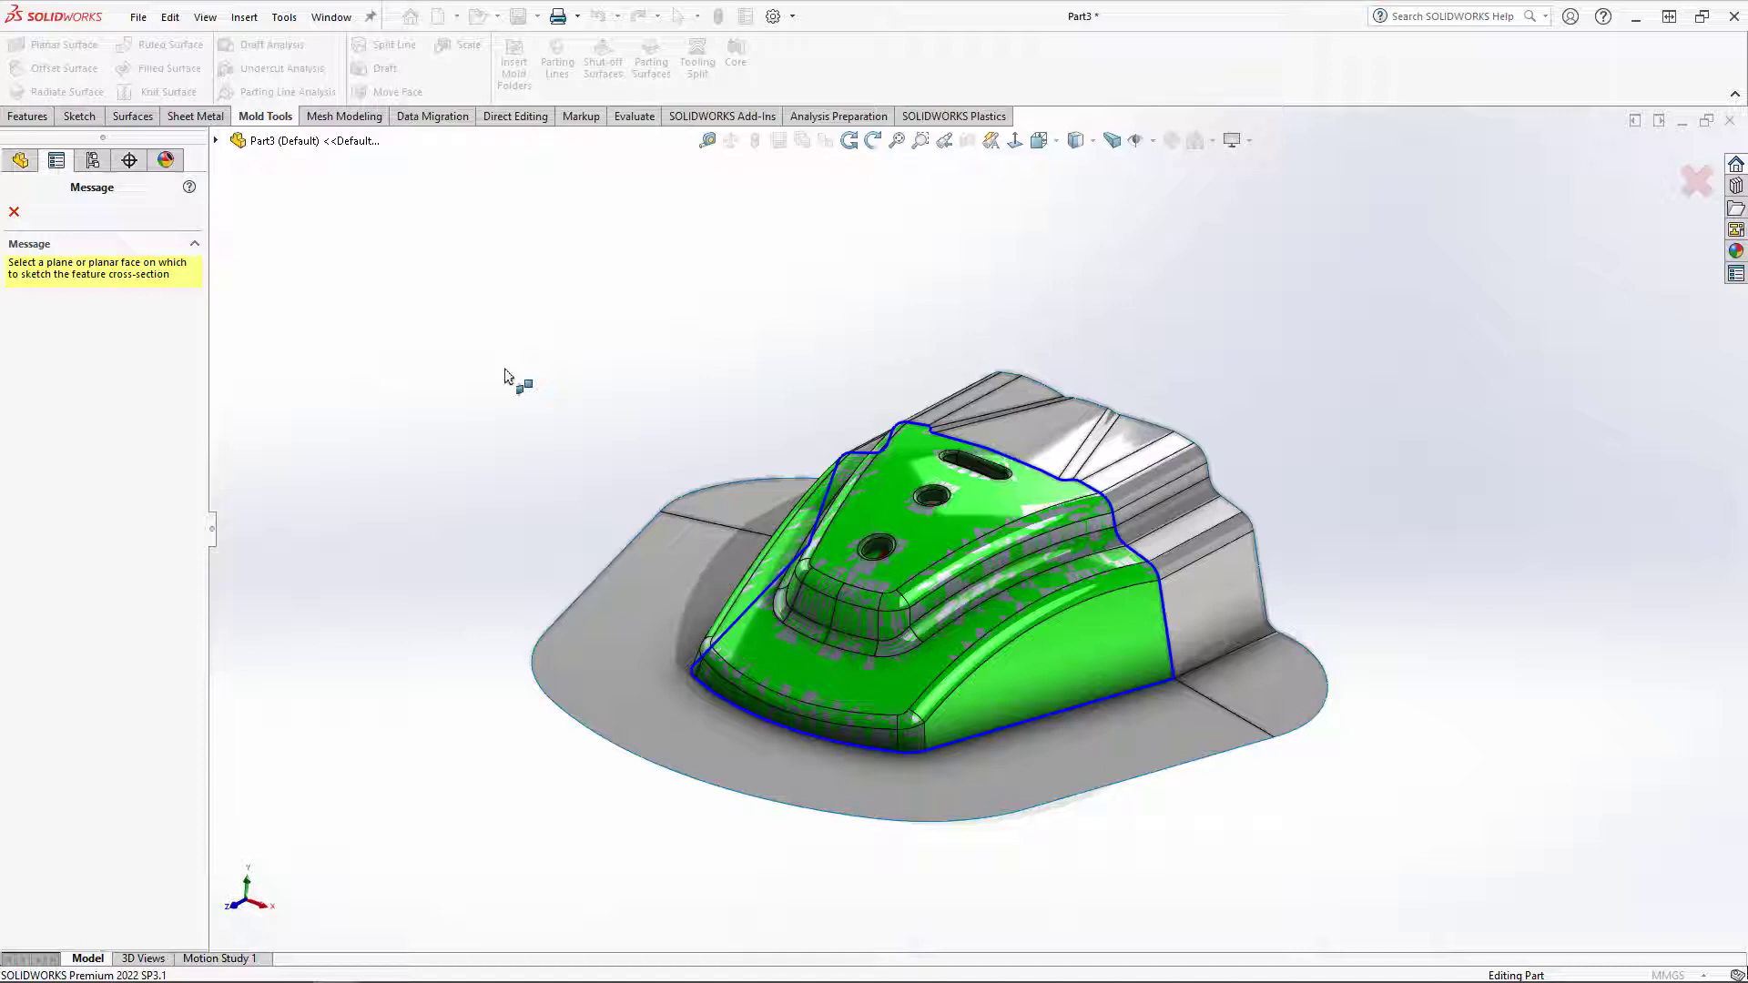
click(217, 142)
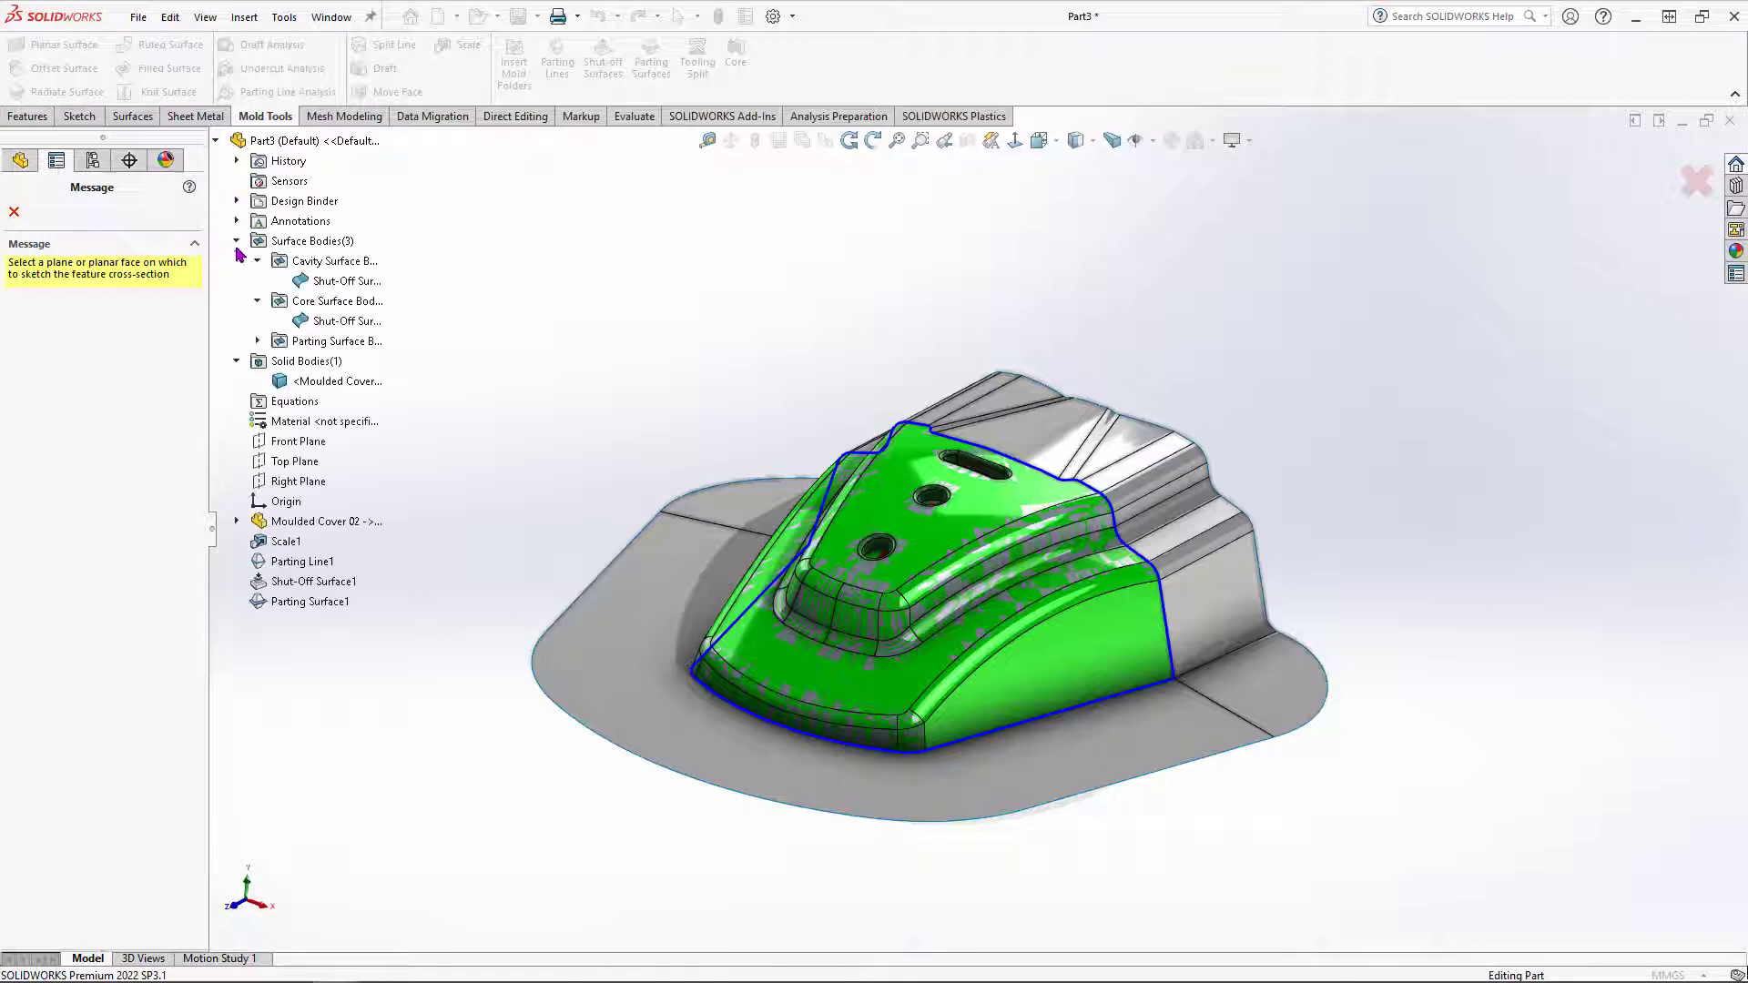
click(306, 463)
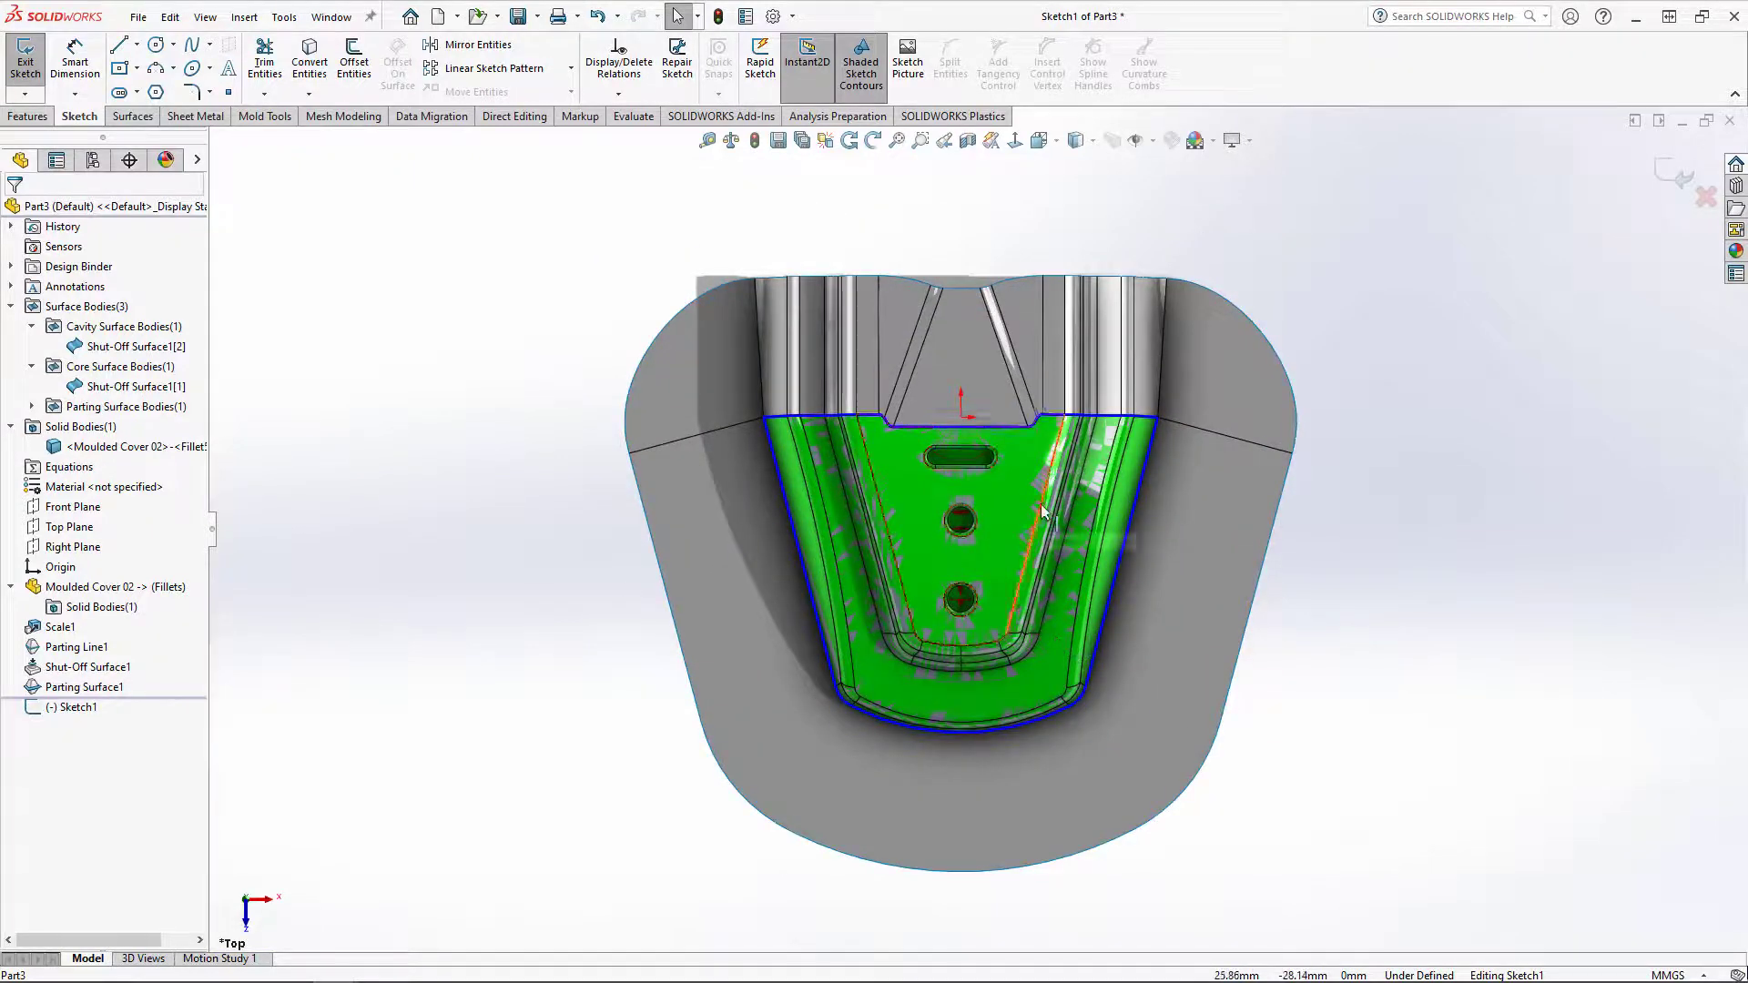
scroll(1043, 512, down, 1)
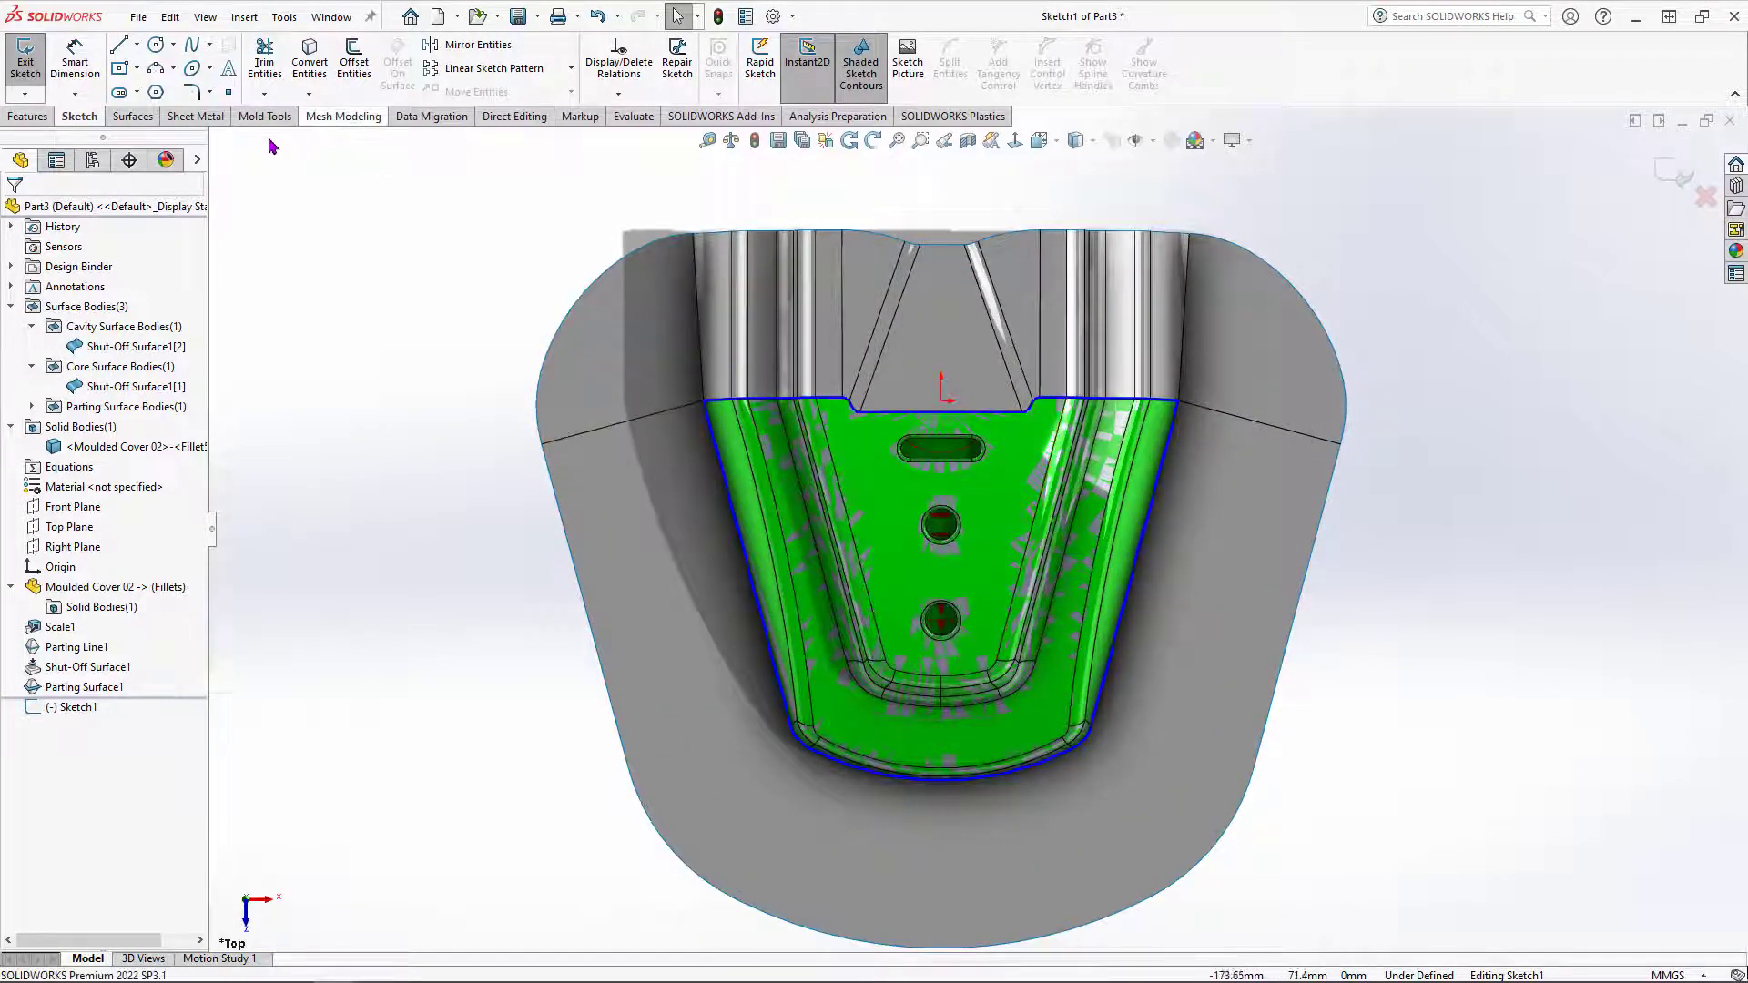
Step: Sketch a center rectangle about 143 mm wide and 130 mm high around the cover, centred directly below the origin
click(121, 69)
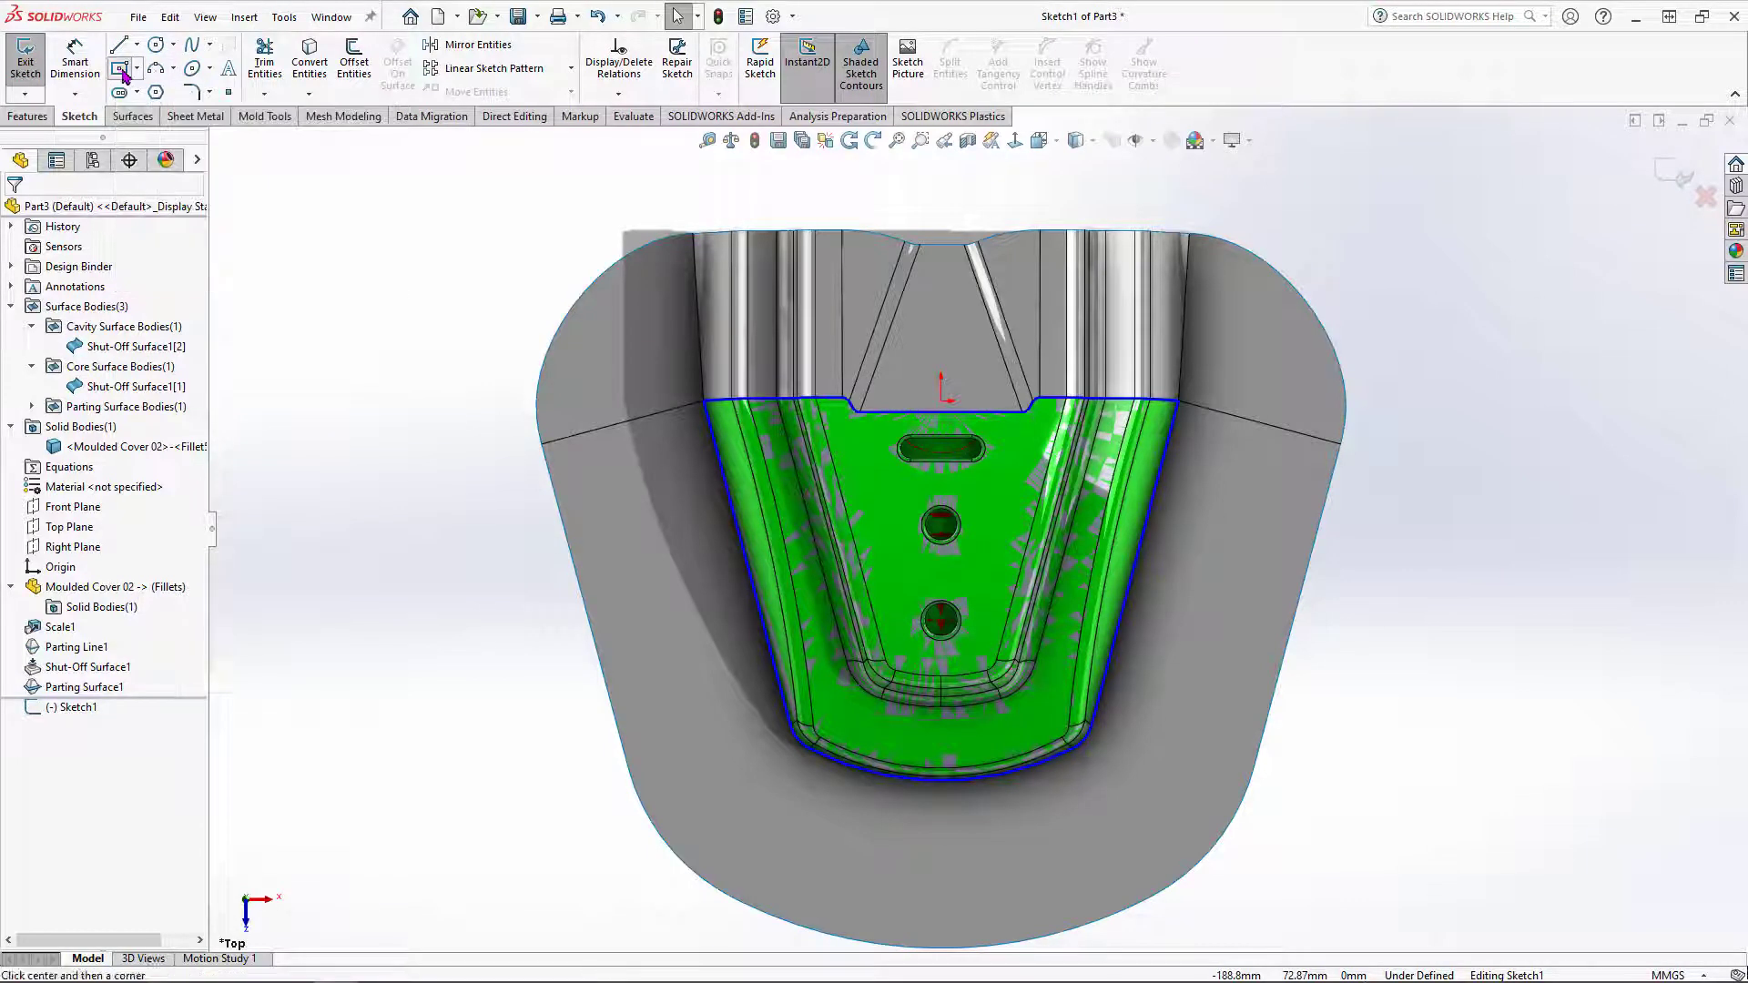
click(940, 569)
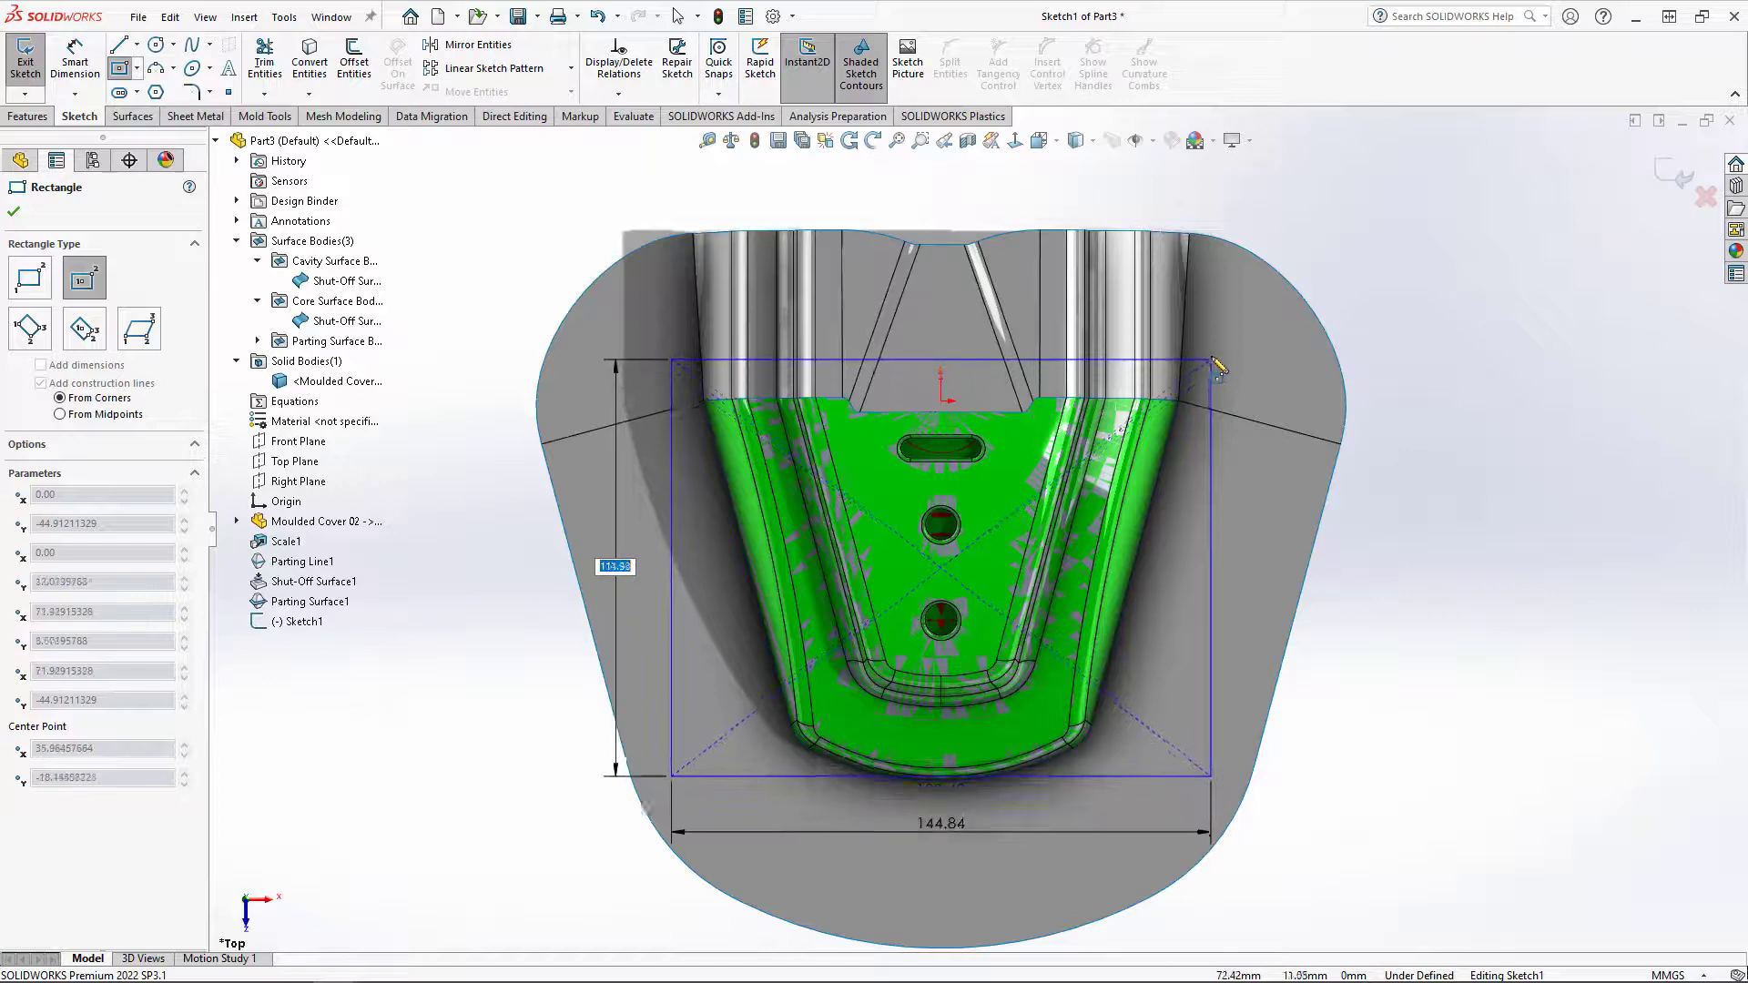
click(1209, 325)
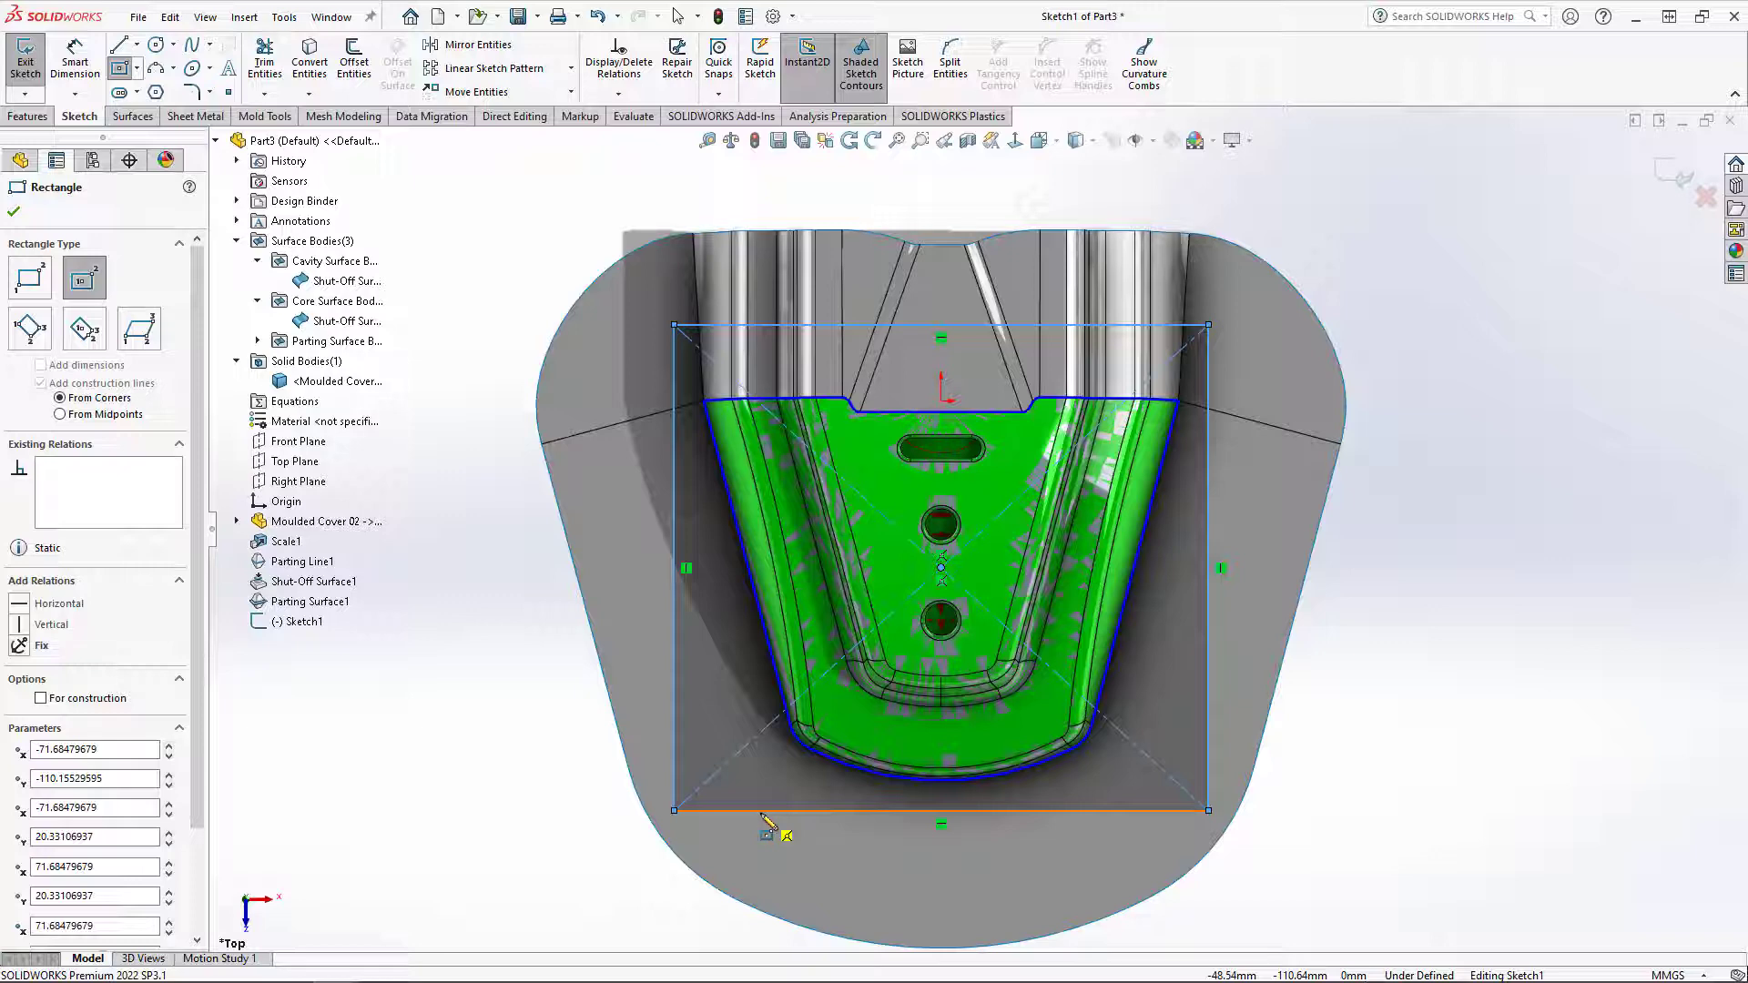
Step: Dimension the rectangle's right side 20 mm from the cover's upper right corner point
click(74, 60)
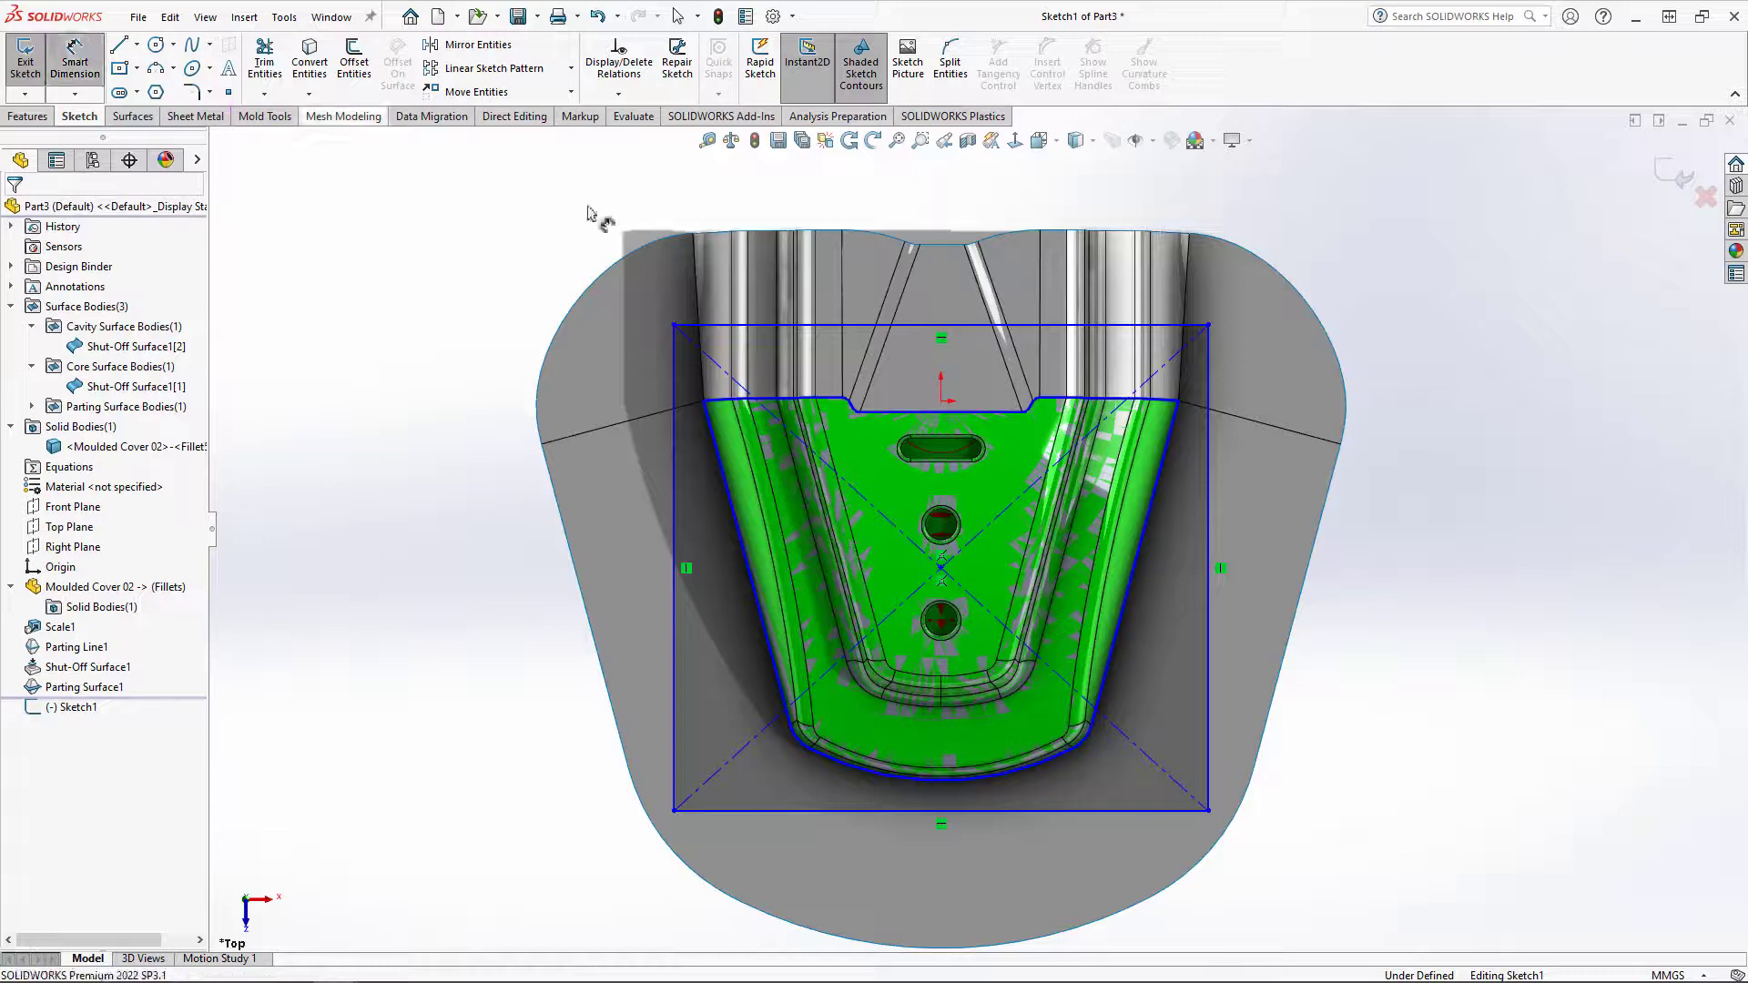
click(1178, 403)
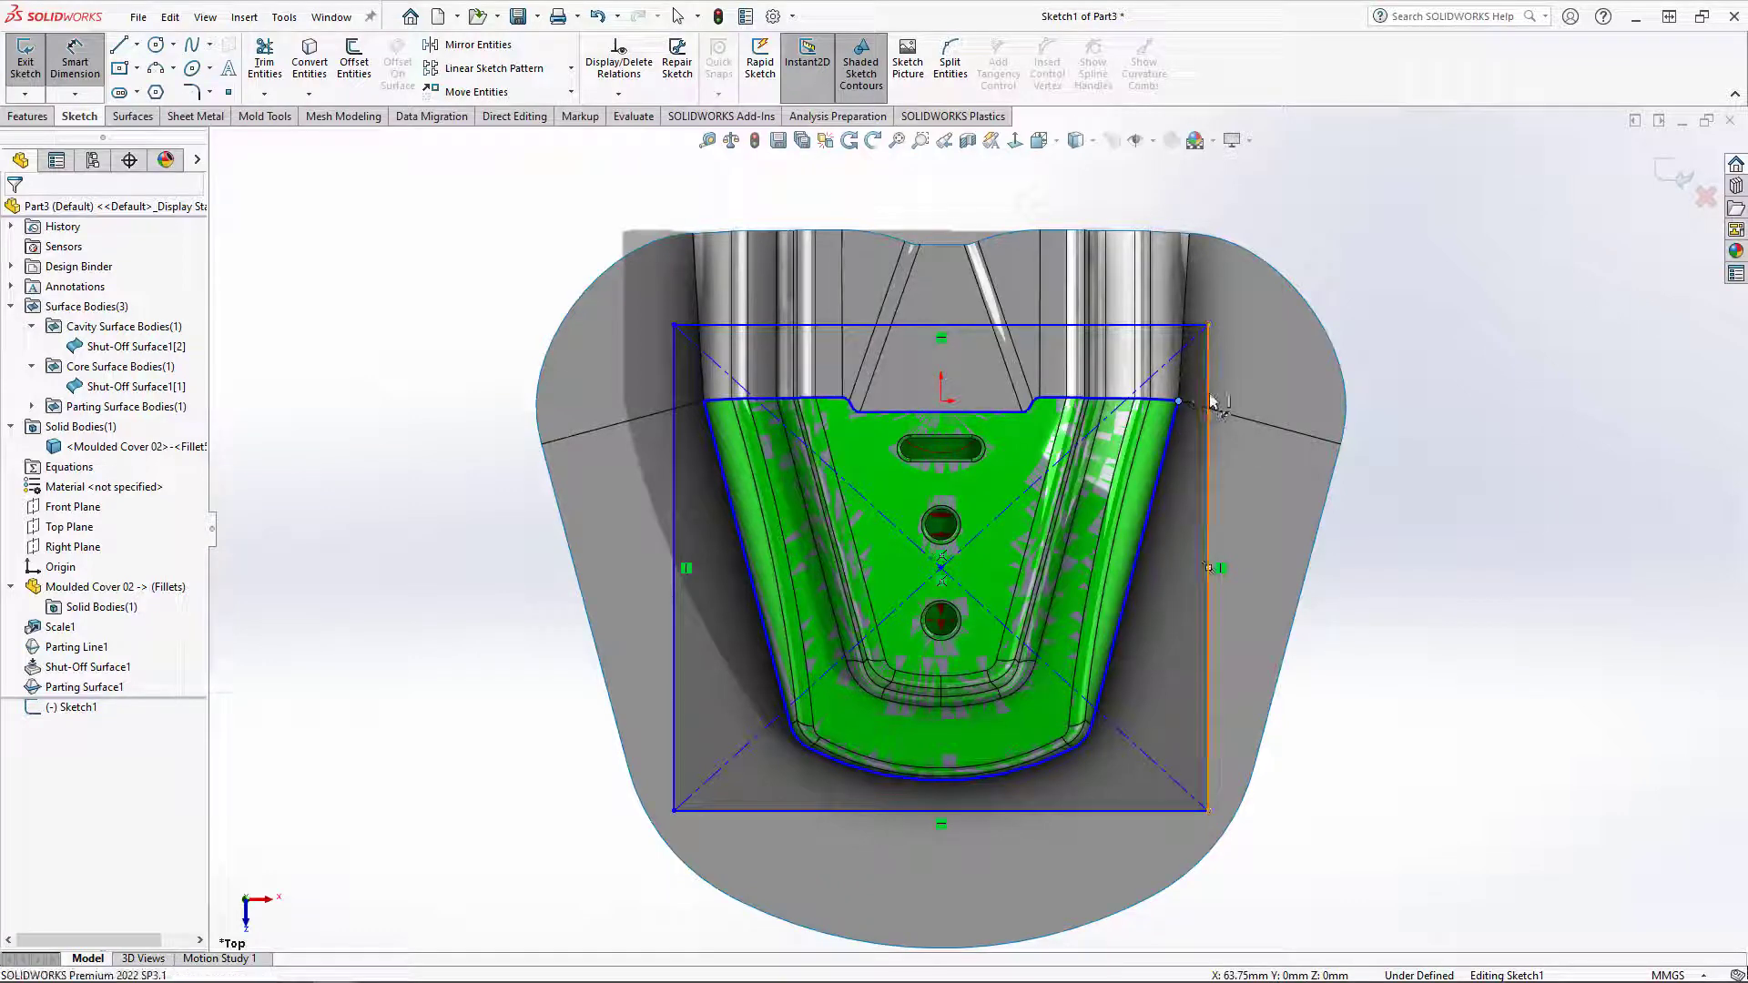
click(1207, 401)
click(1289, 400)
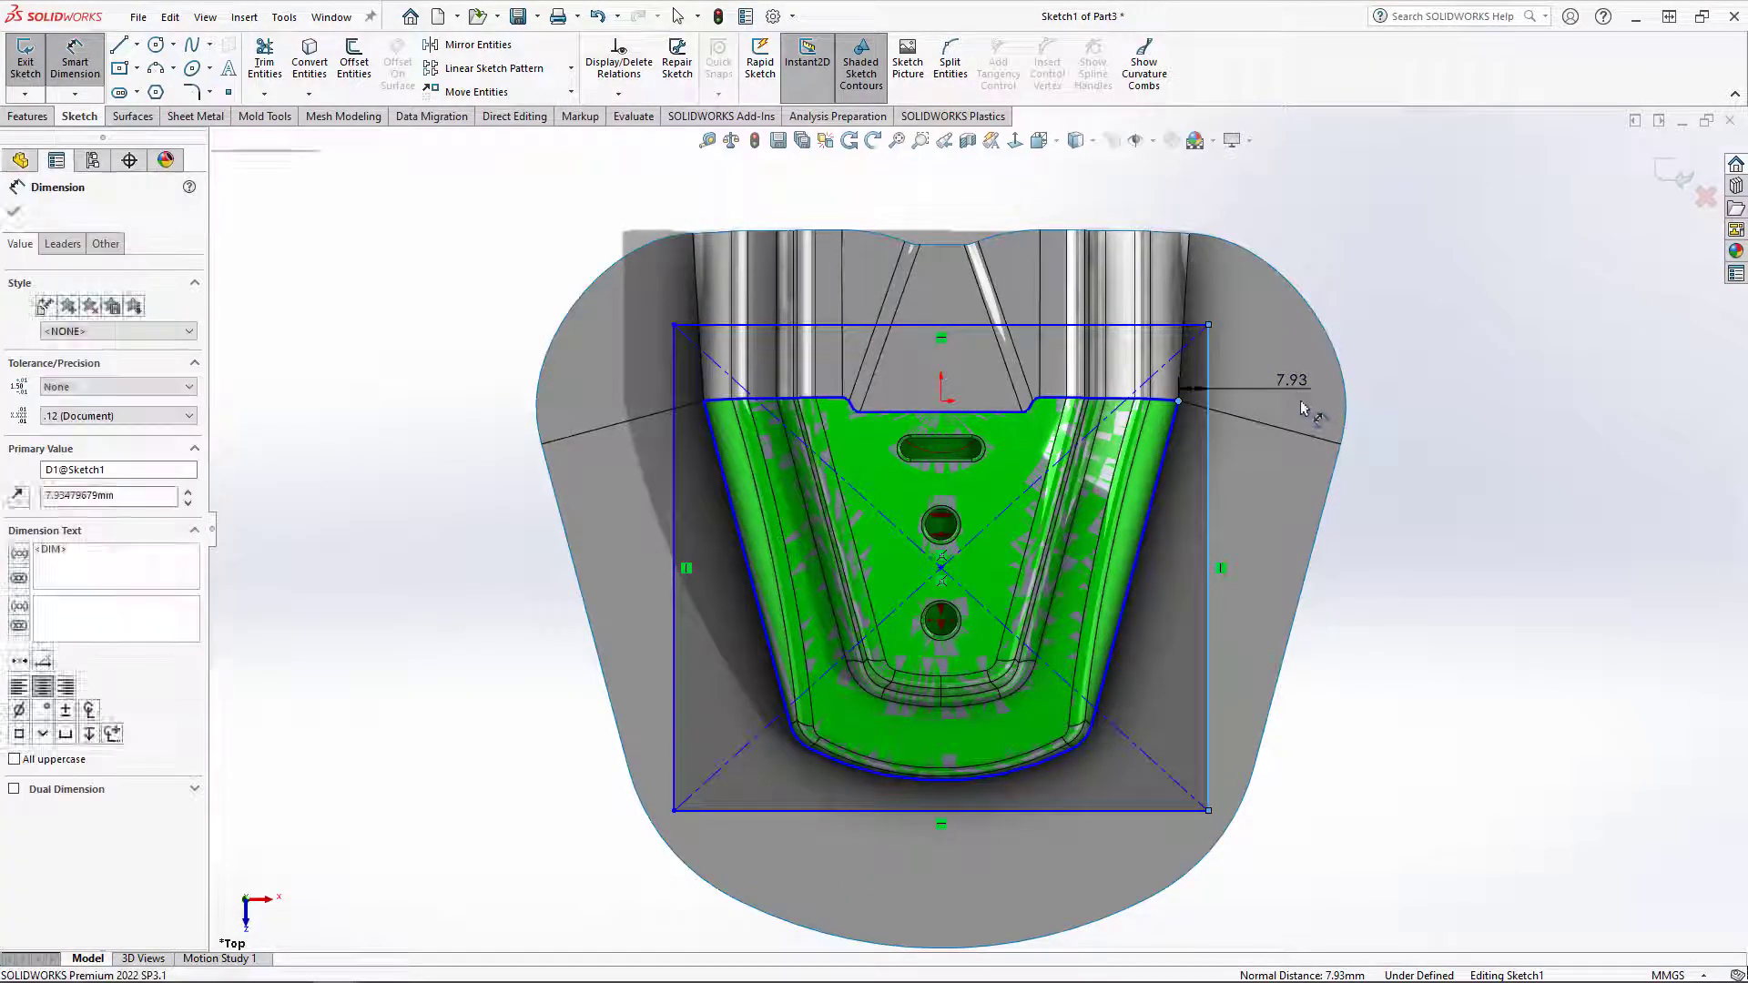
drag(1239, 355, 1415, 568)
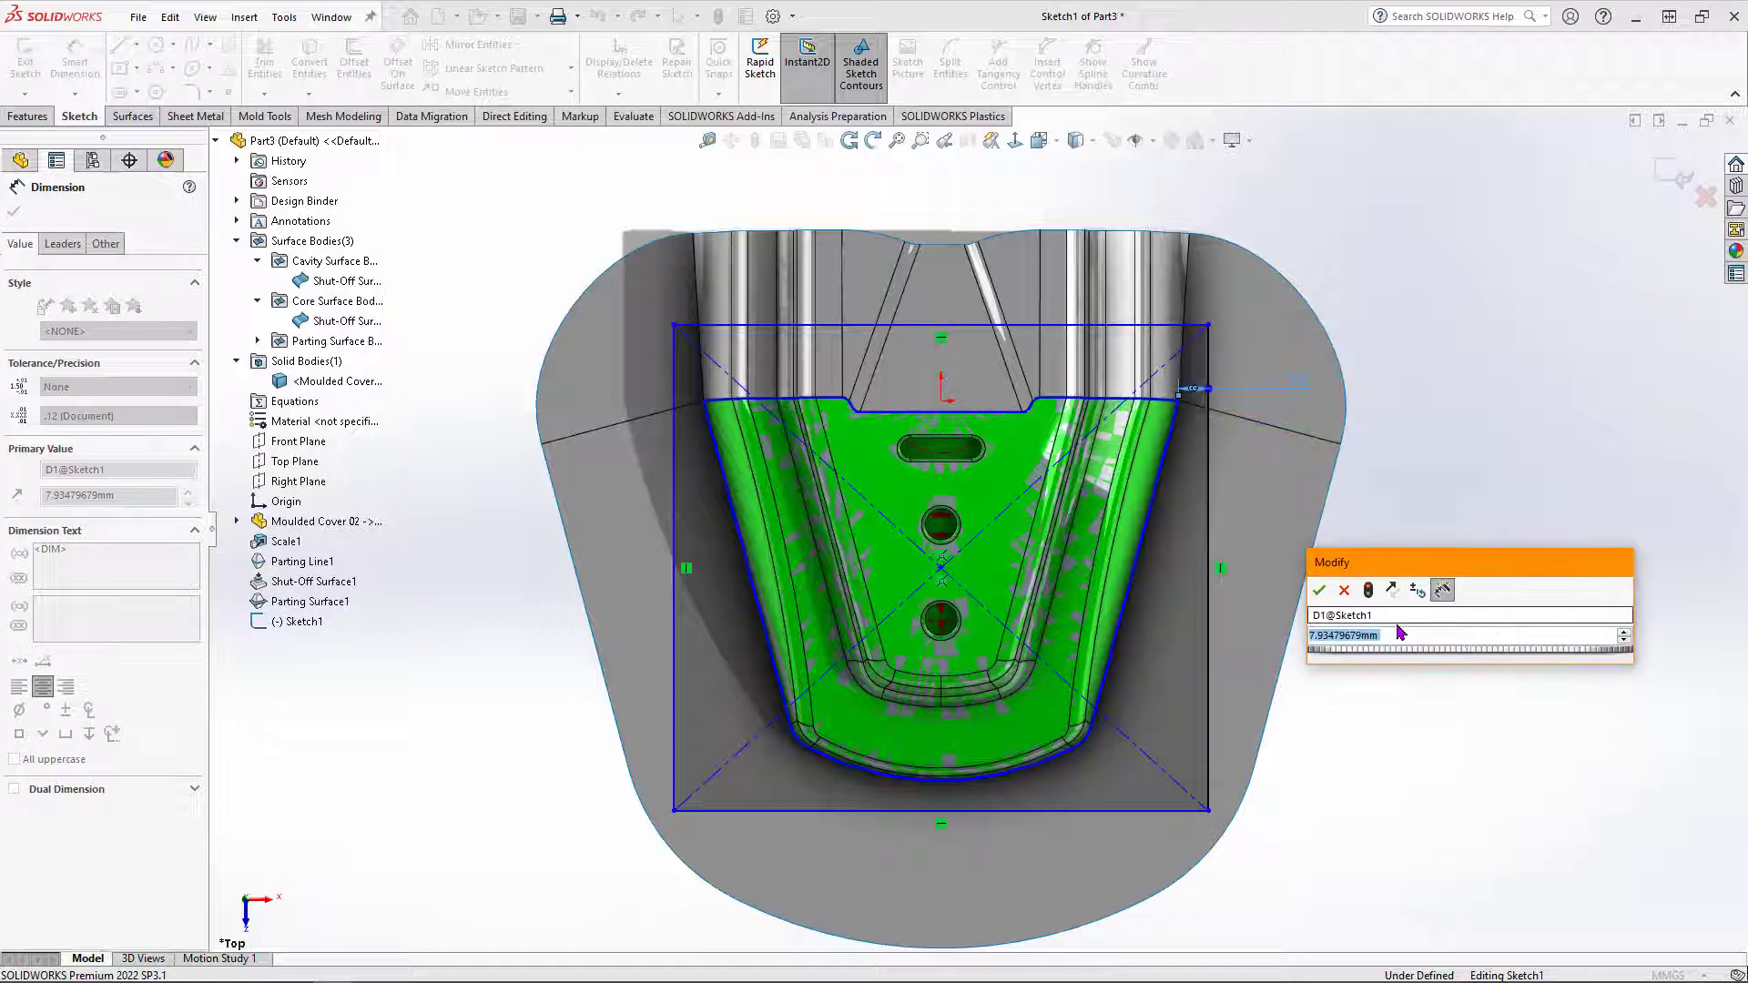
text(20)
key(Return)
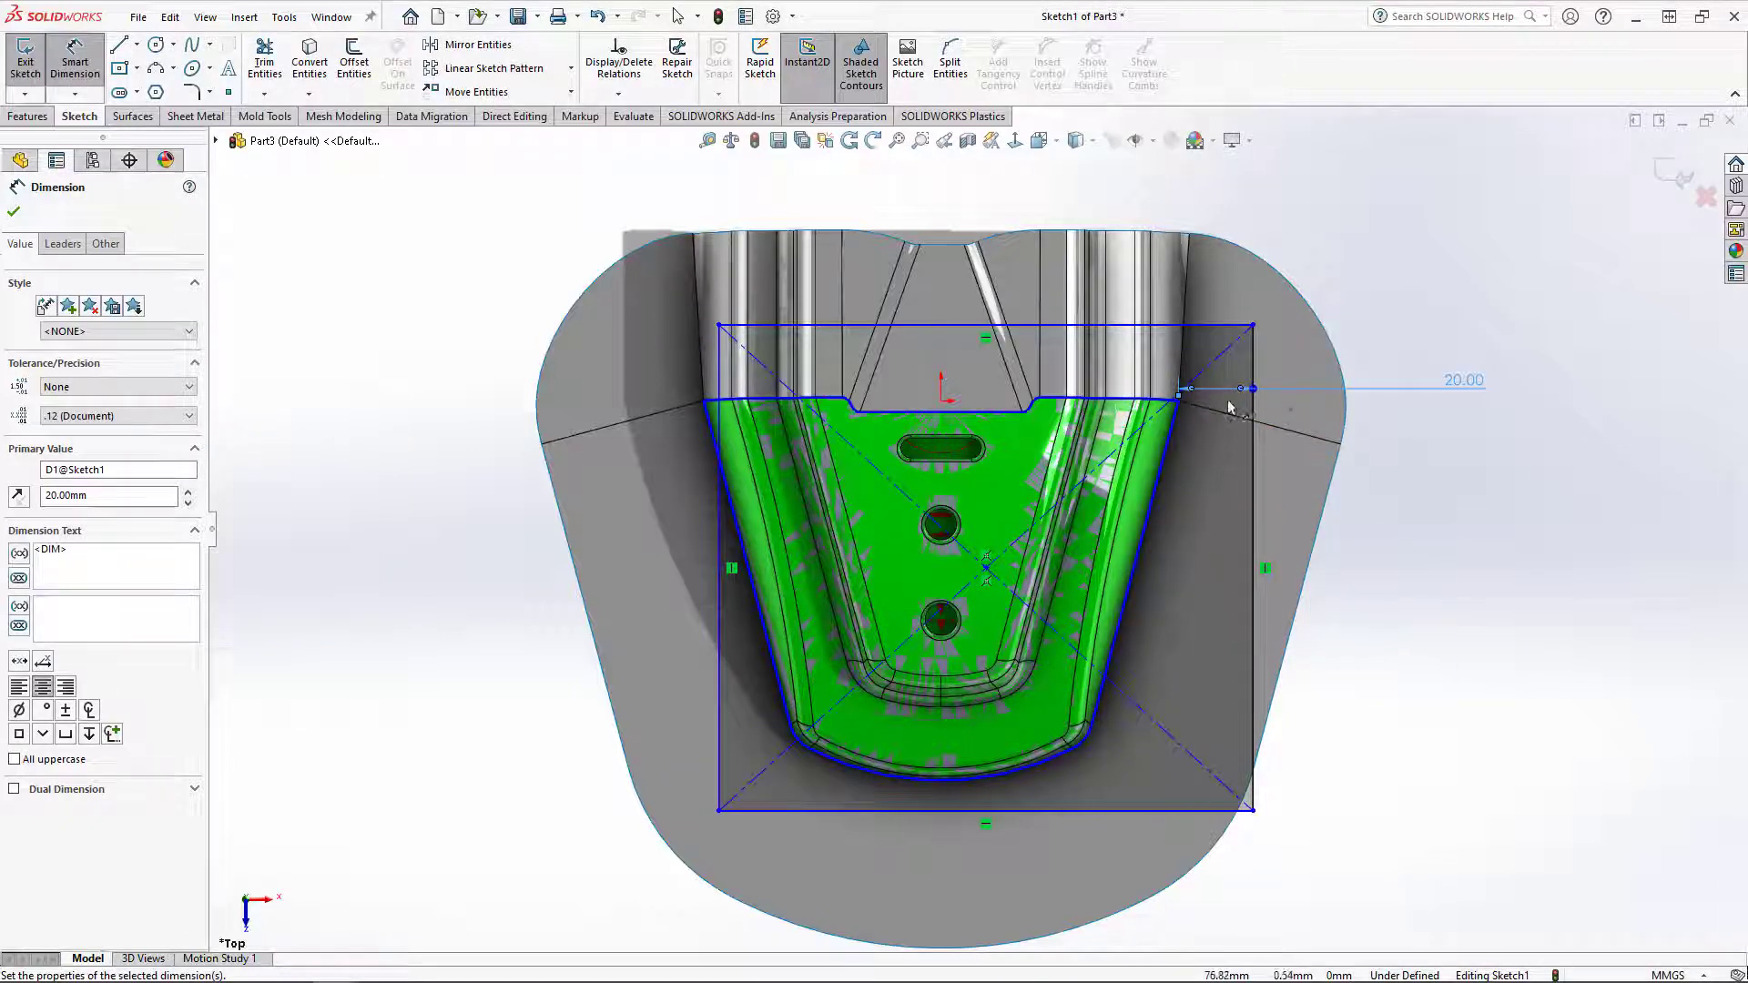
Step: Set the distance between the cover's corner point and the rectangle's right side to 15 mm
double_click(1474, 384)
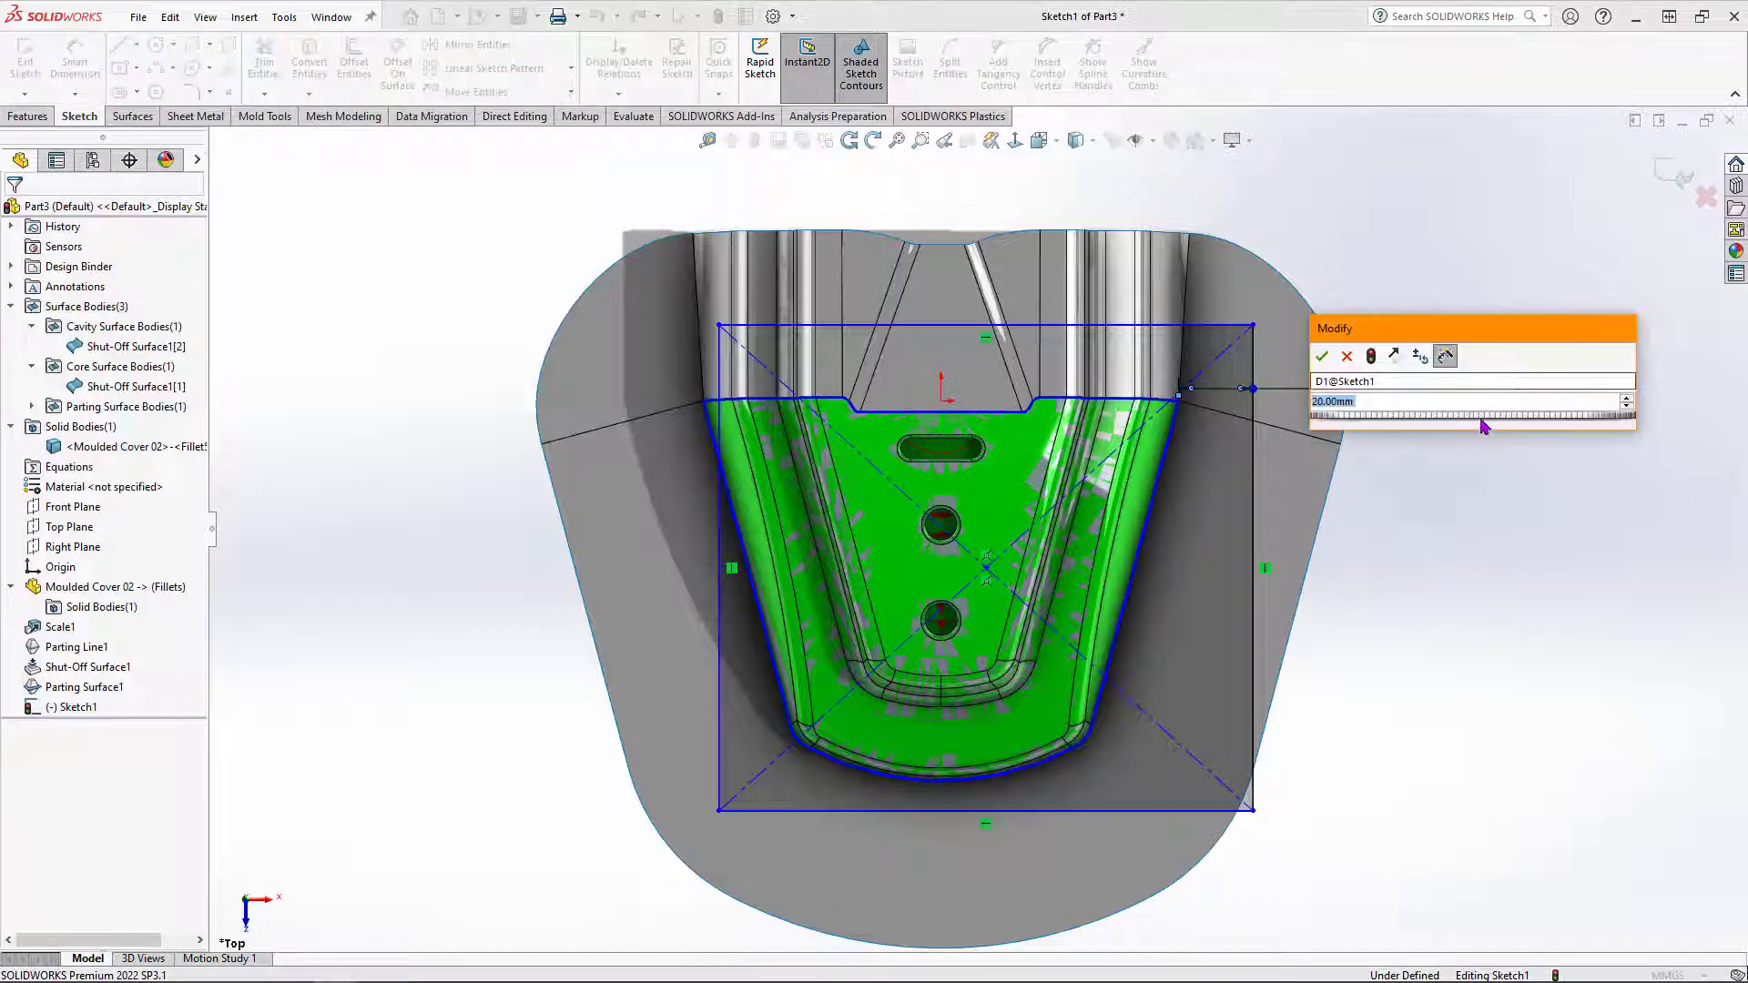
text(15)
key(Return)
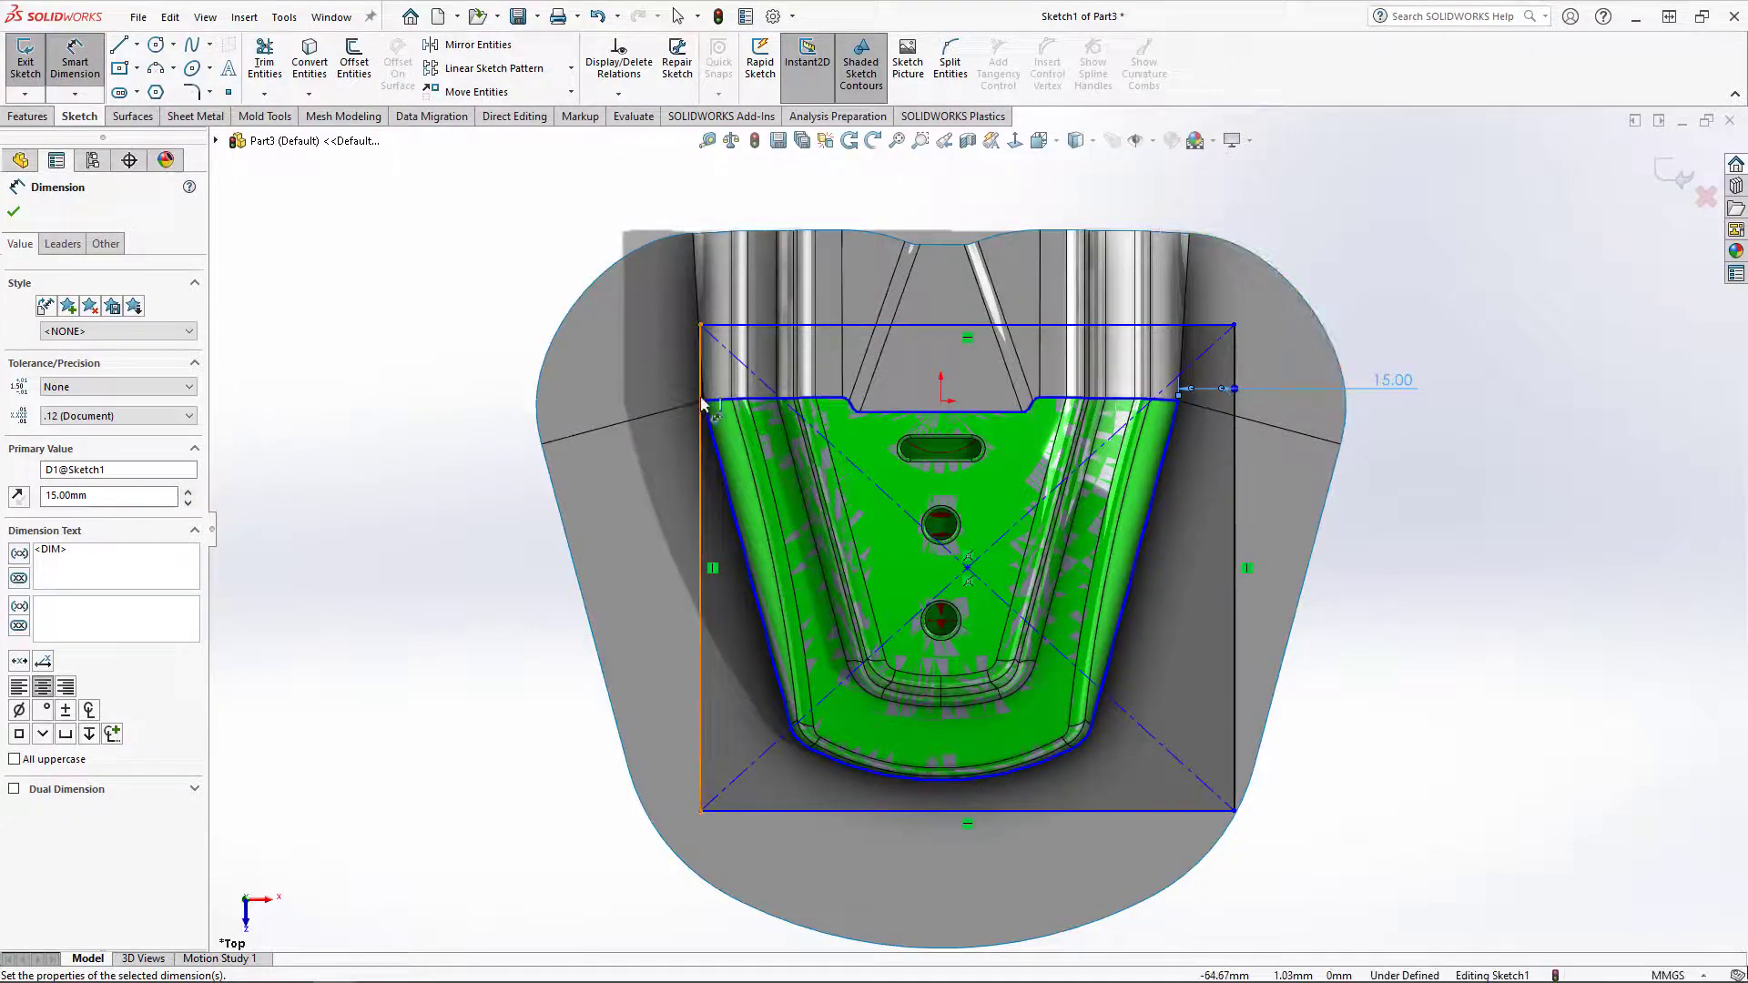
key(Escape)
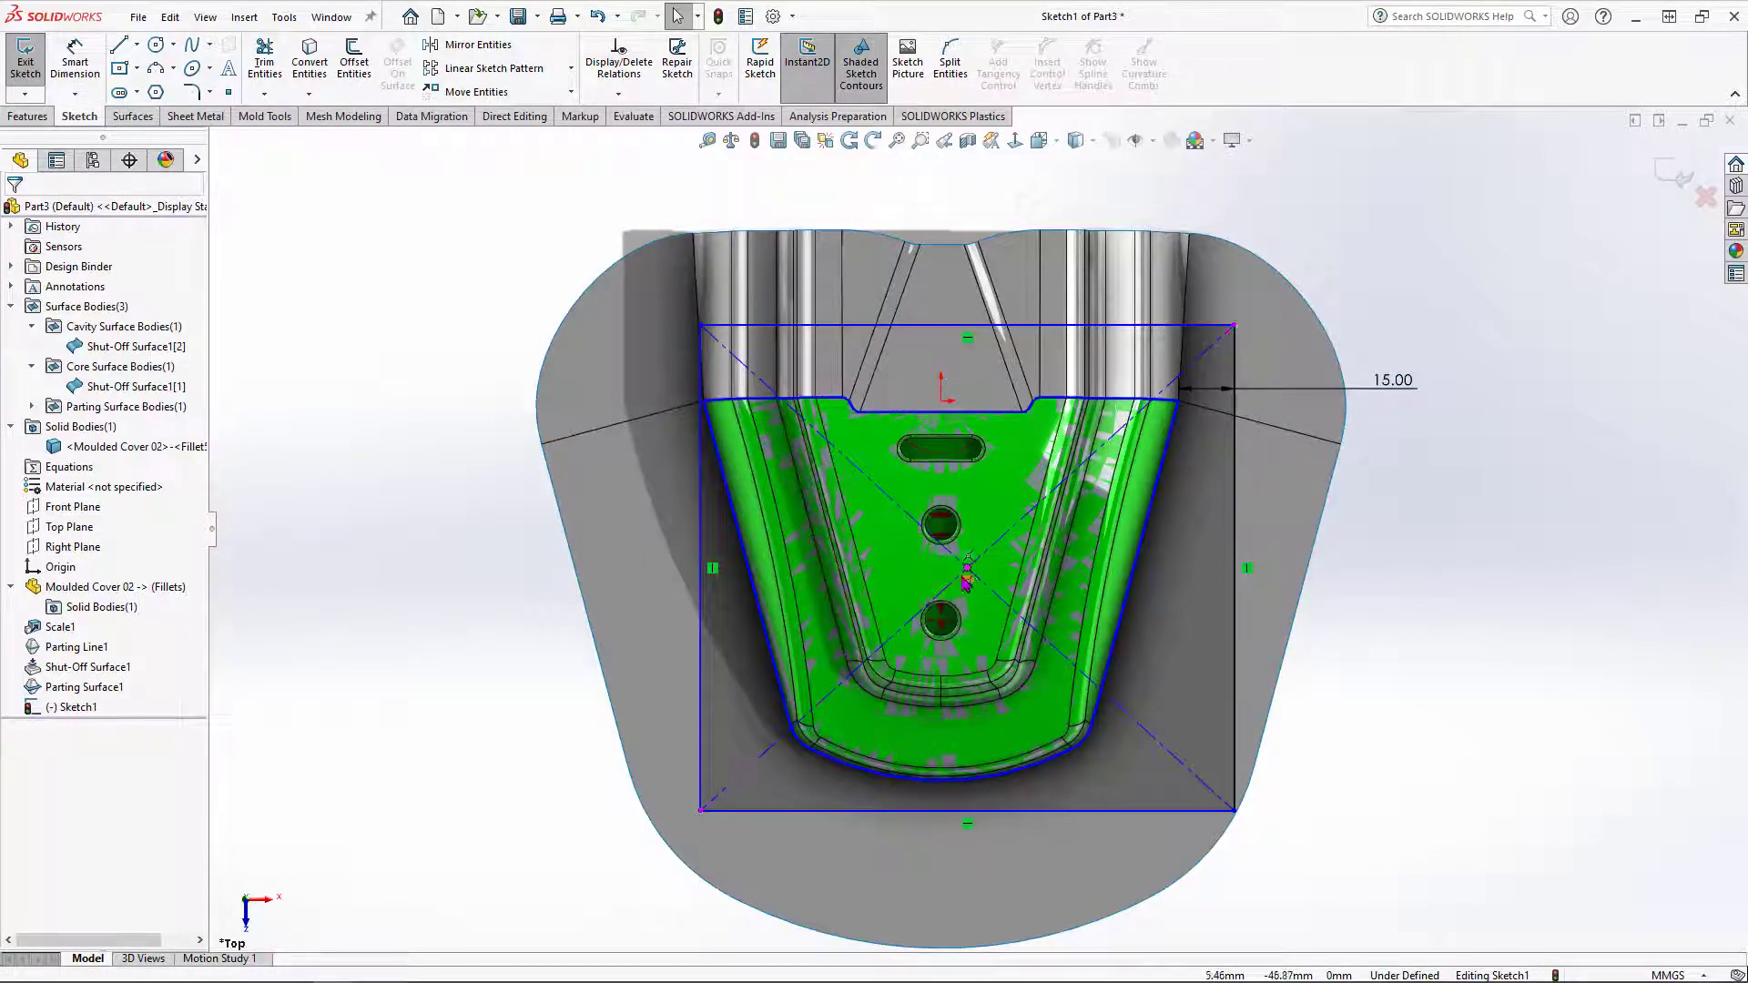
Step: Add a Vertical relation between the rectangle's center point and the origin
click(967, 569)
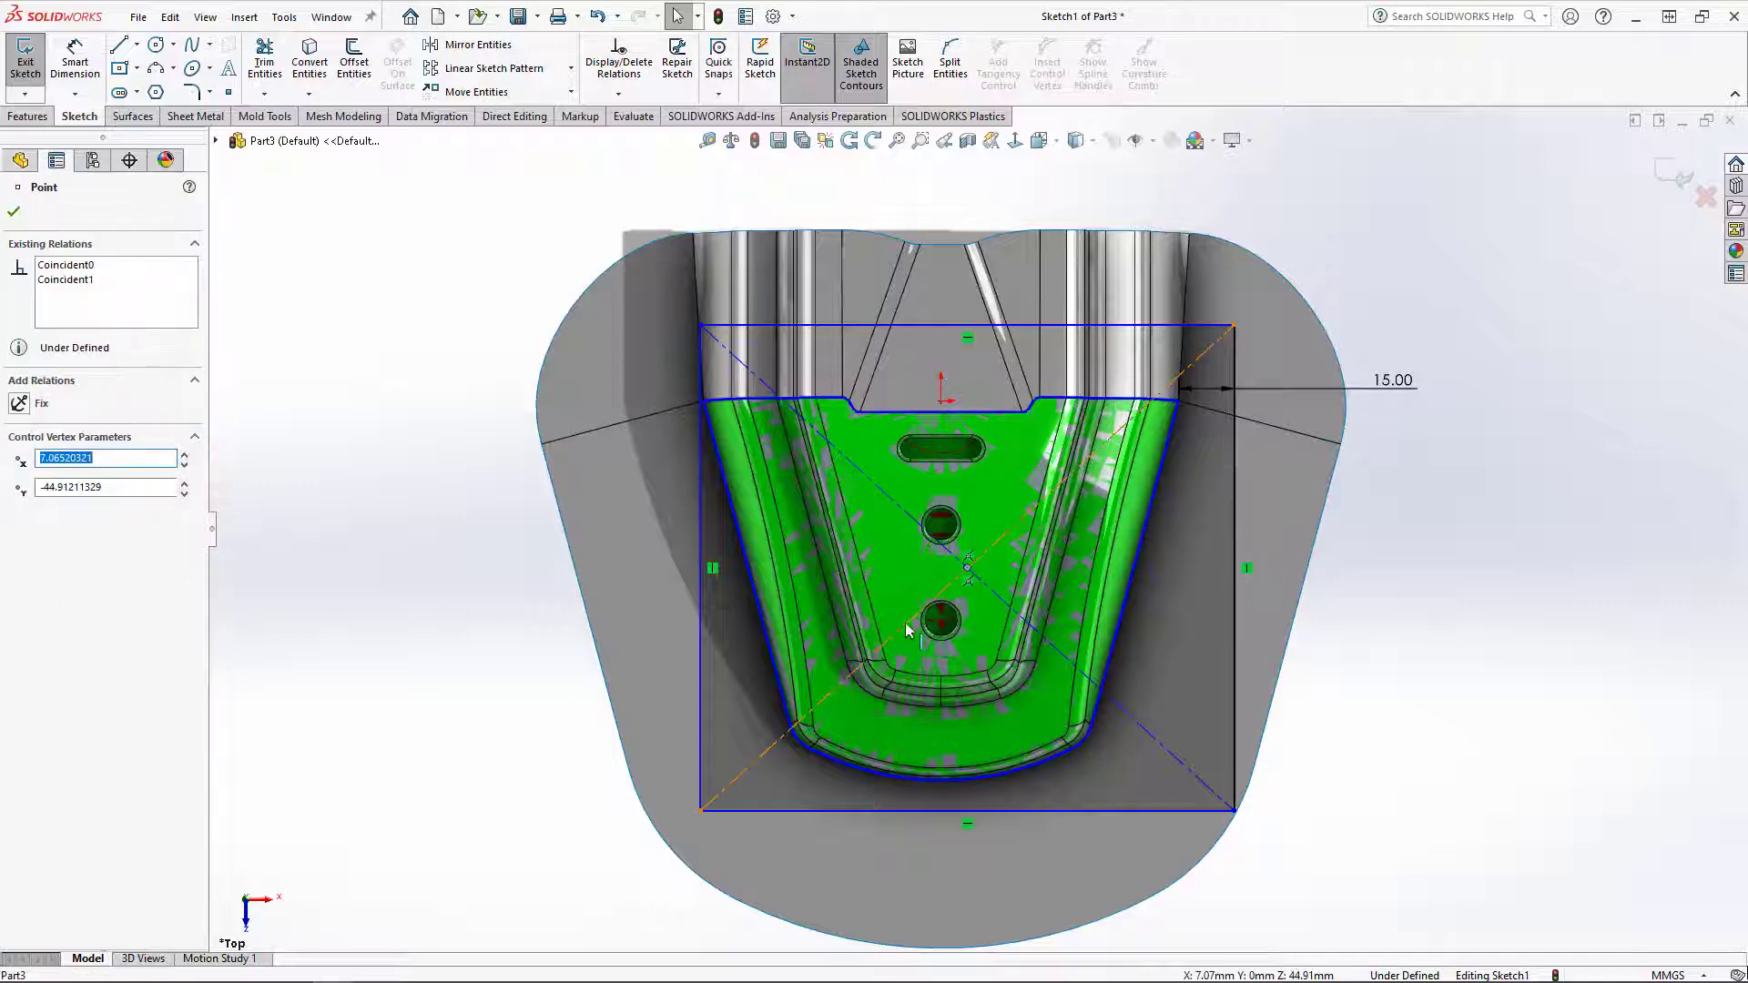
ctrl+click(941, 398)
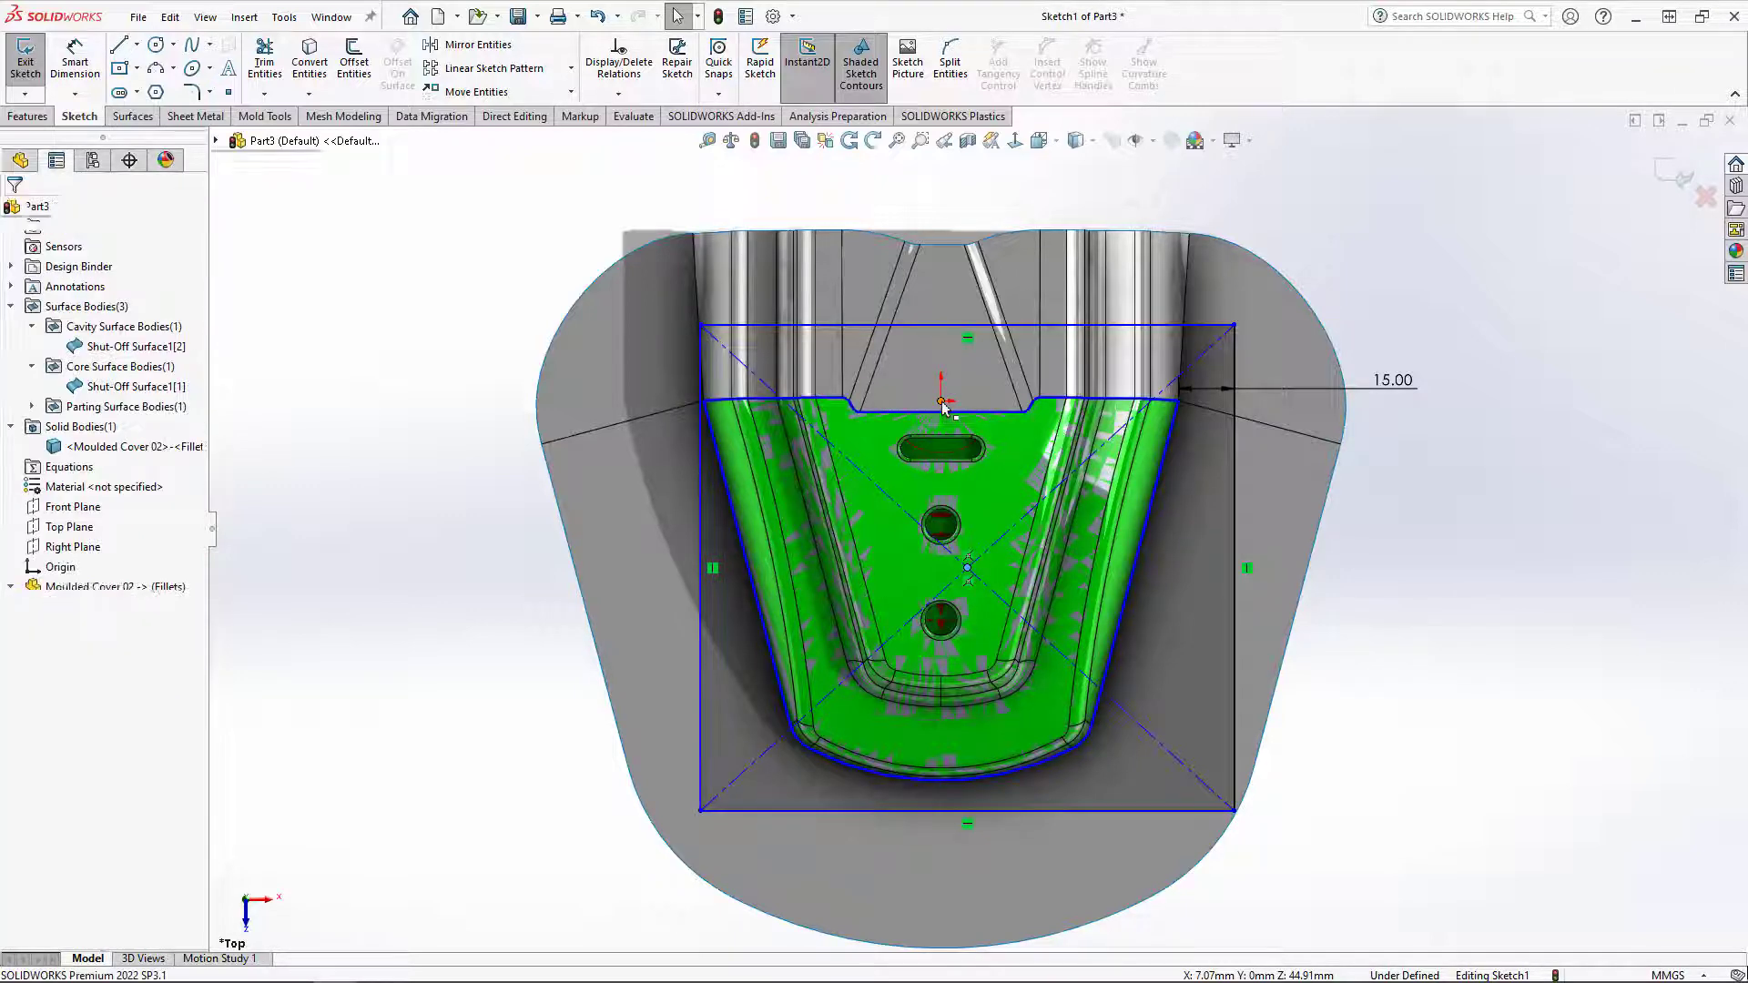
click(1029, 351)
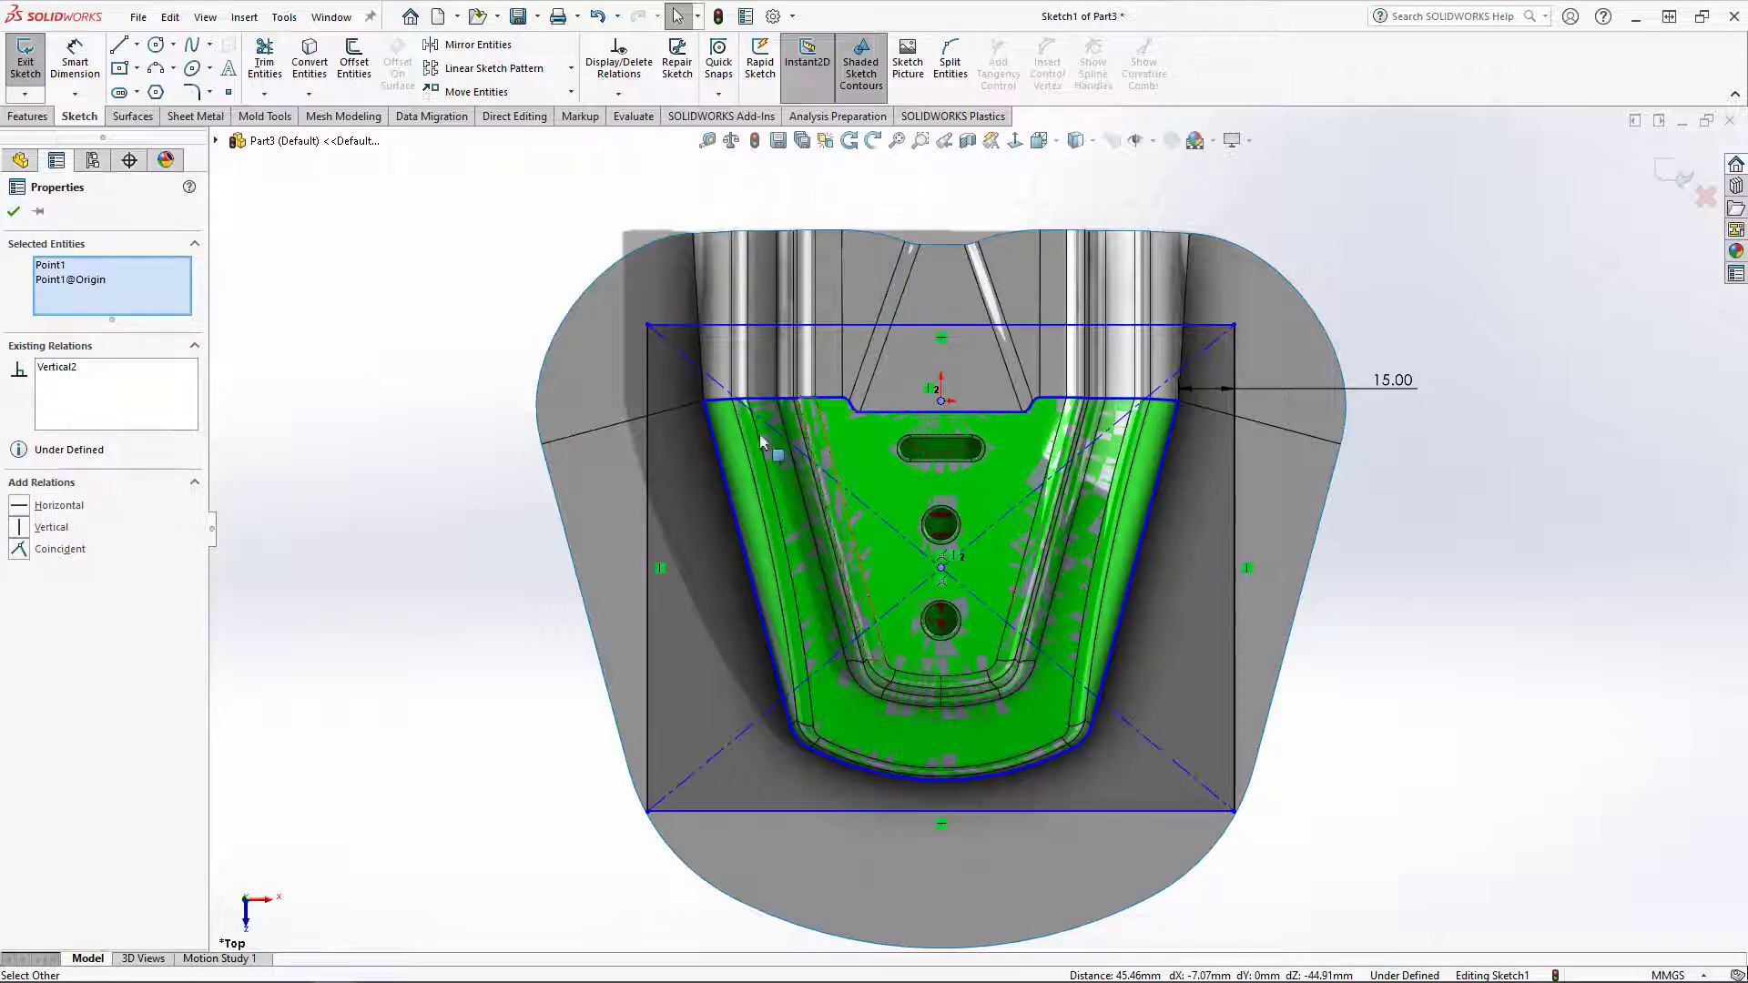
double_click(1394, 380)
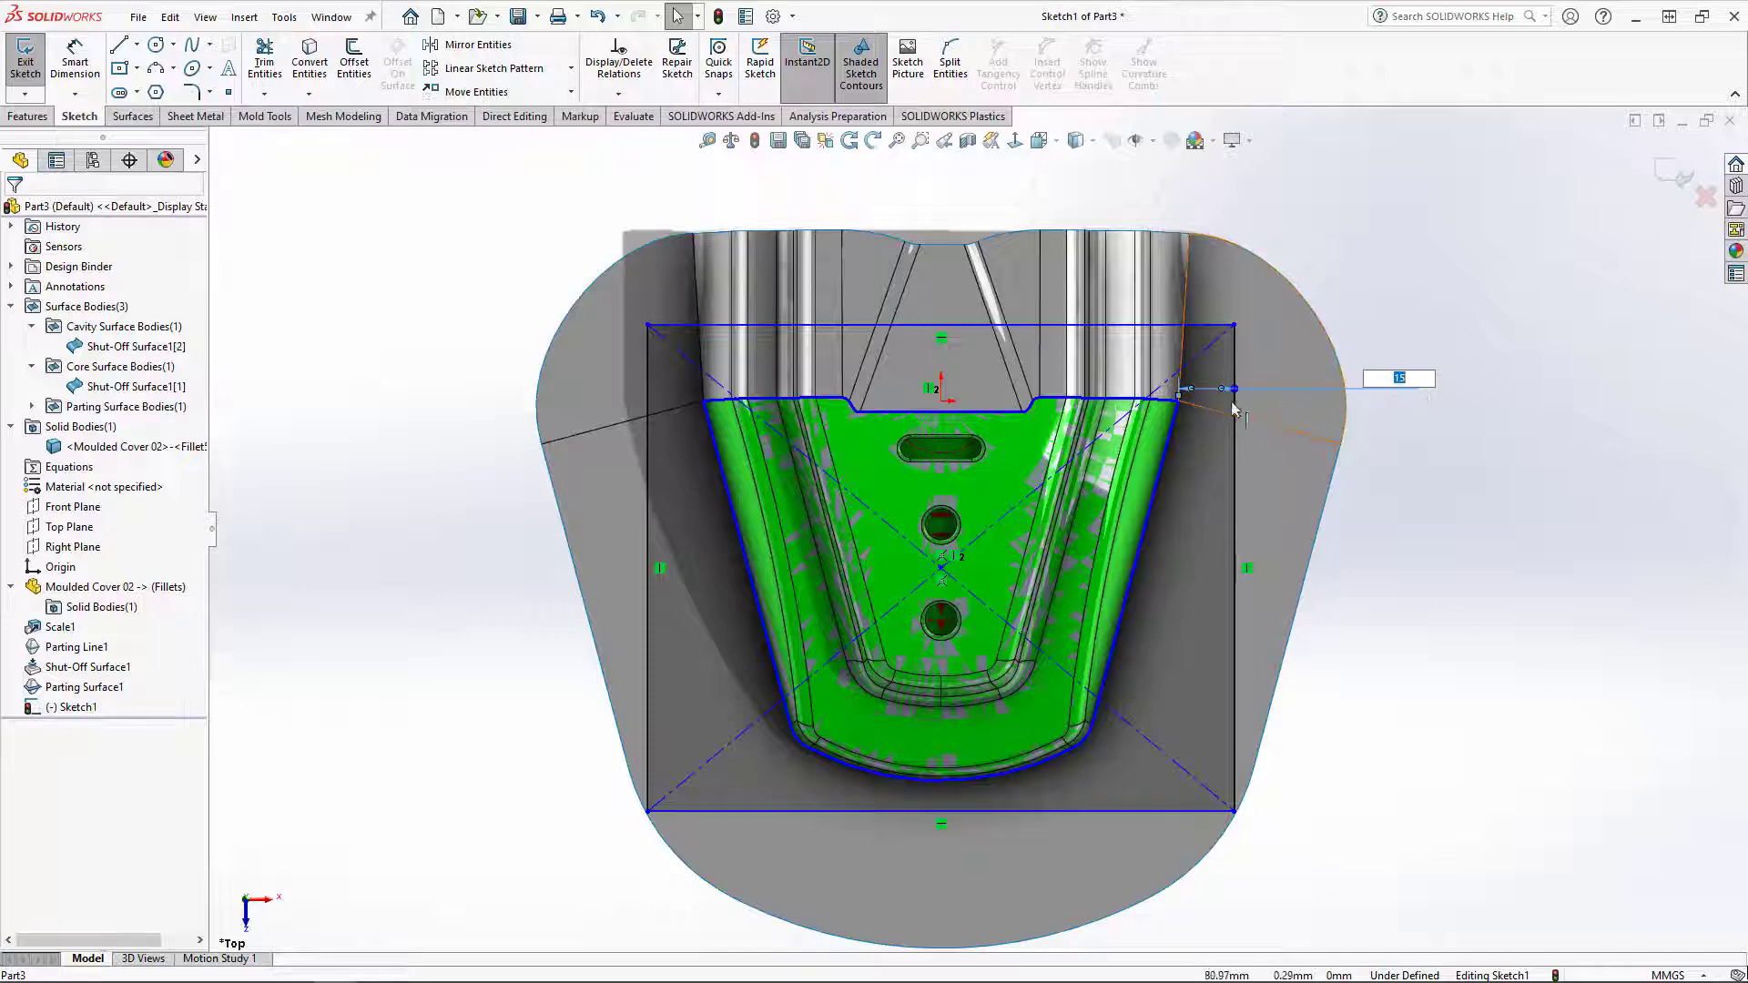
mouse_move(1233, 389)
mouse_down()
mouse_move(1259, 393)
mouse_move(1210, 405)
mouse_move(1251, 409)
mouse_move(1238, 420)
mouse_up()
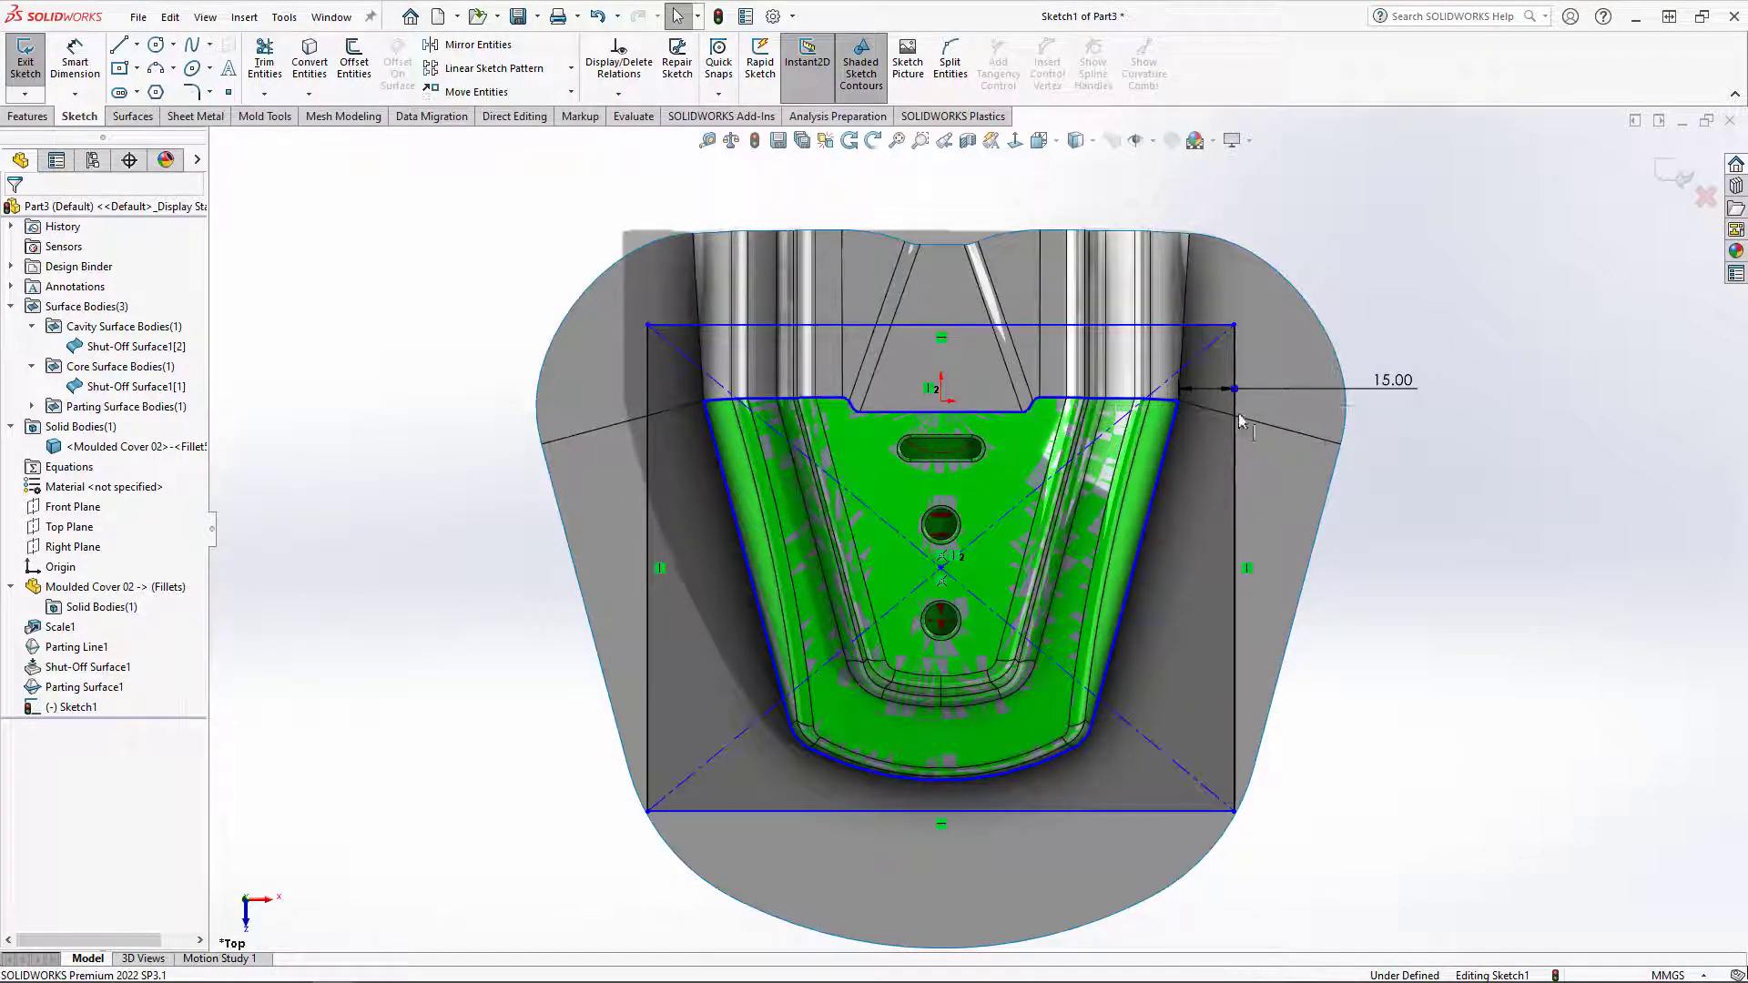
Step: Dimension the rectangle's upper side 15 mm from the cover's upper edge
click(75, 60)
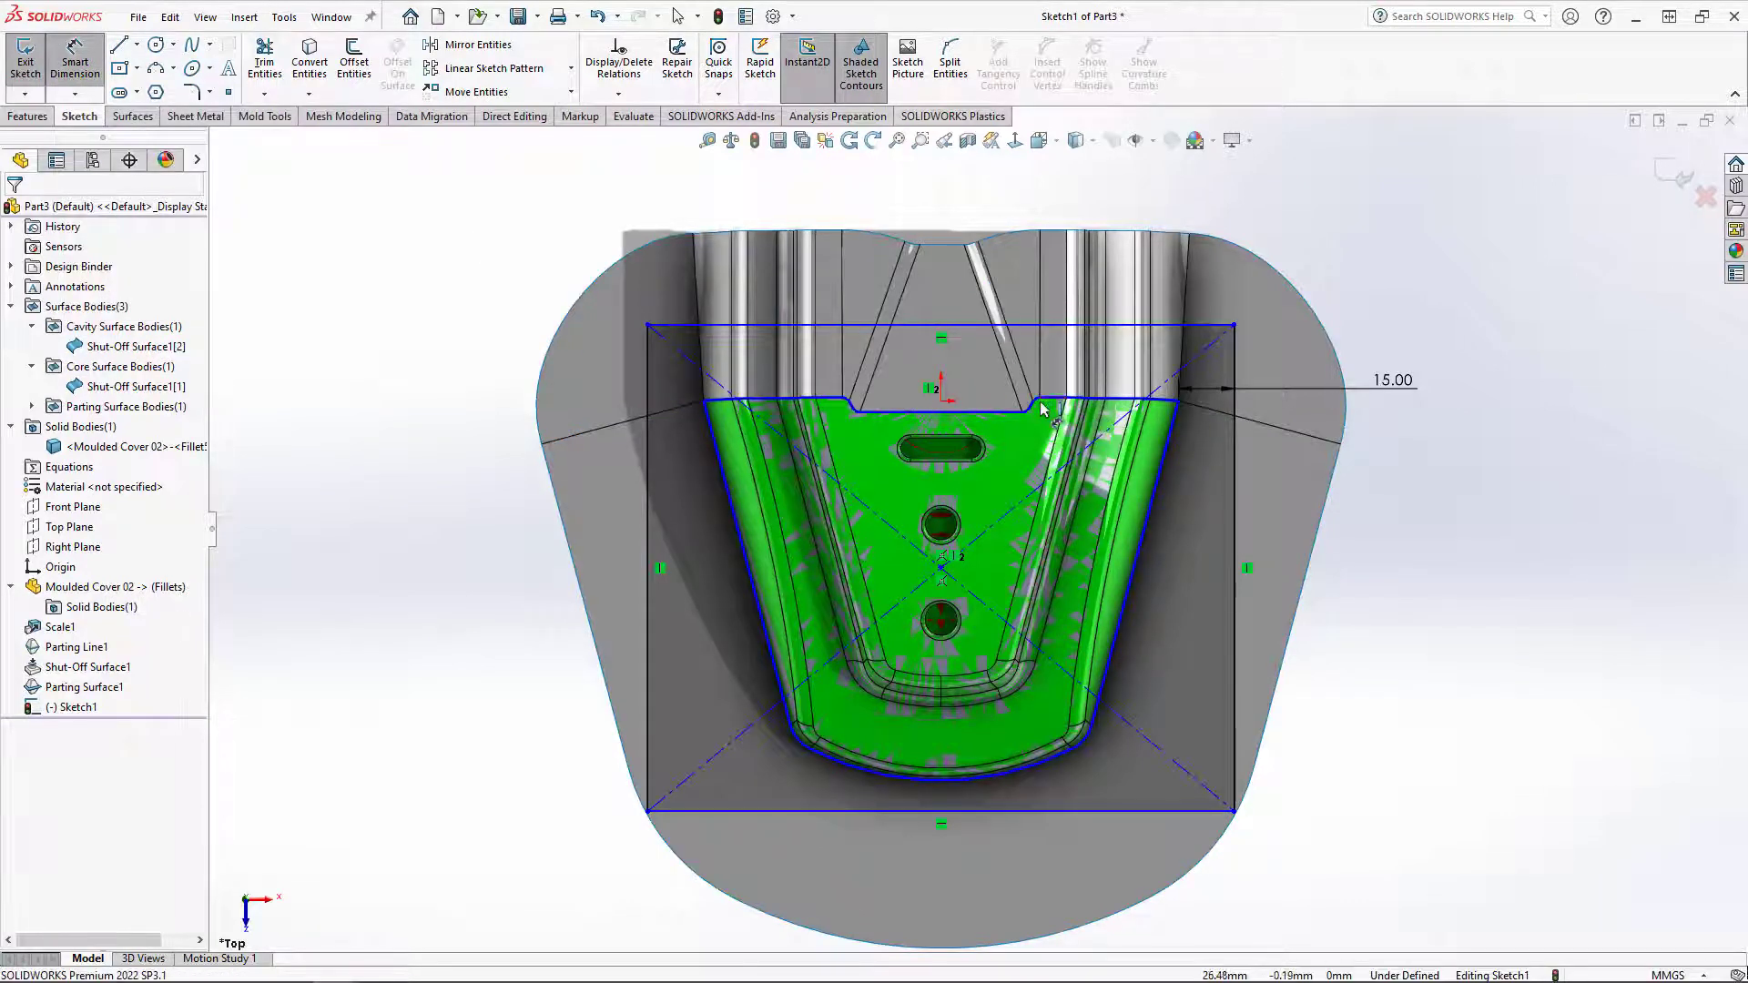
click(1040, 325)
click(1052, 185)
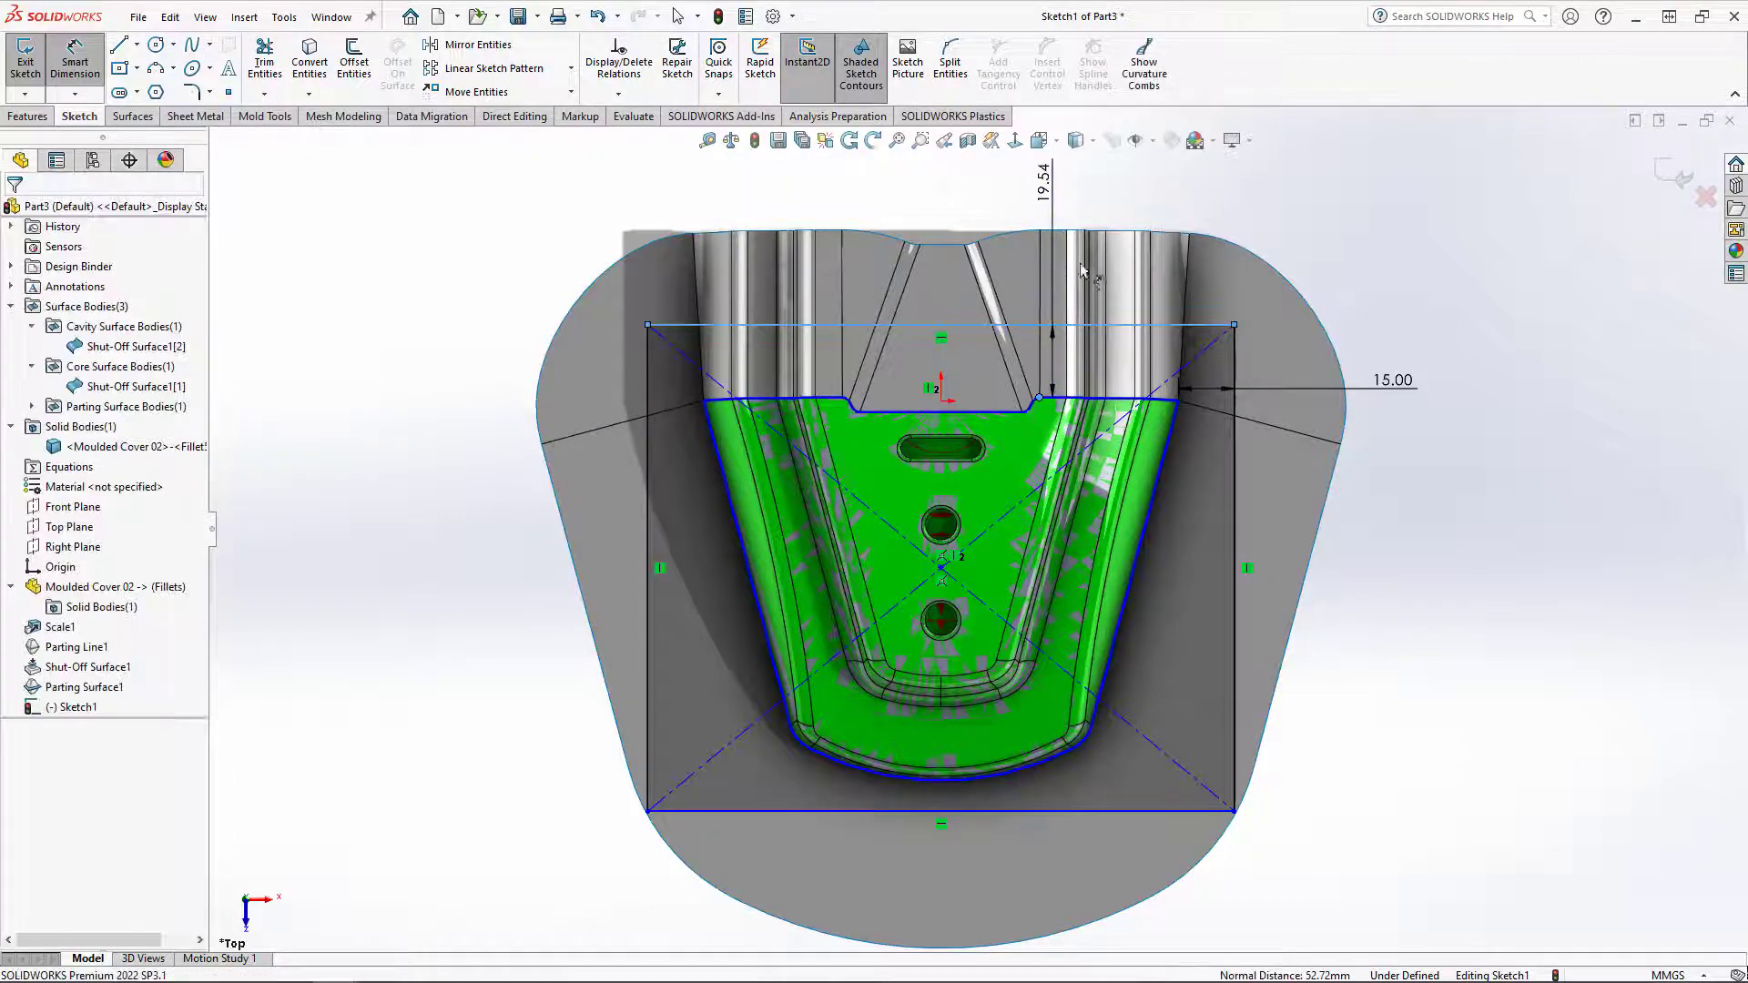
text(15)
key(Return)
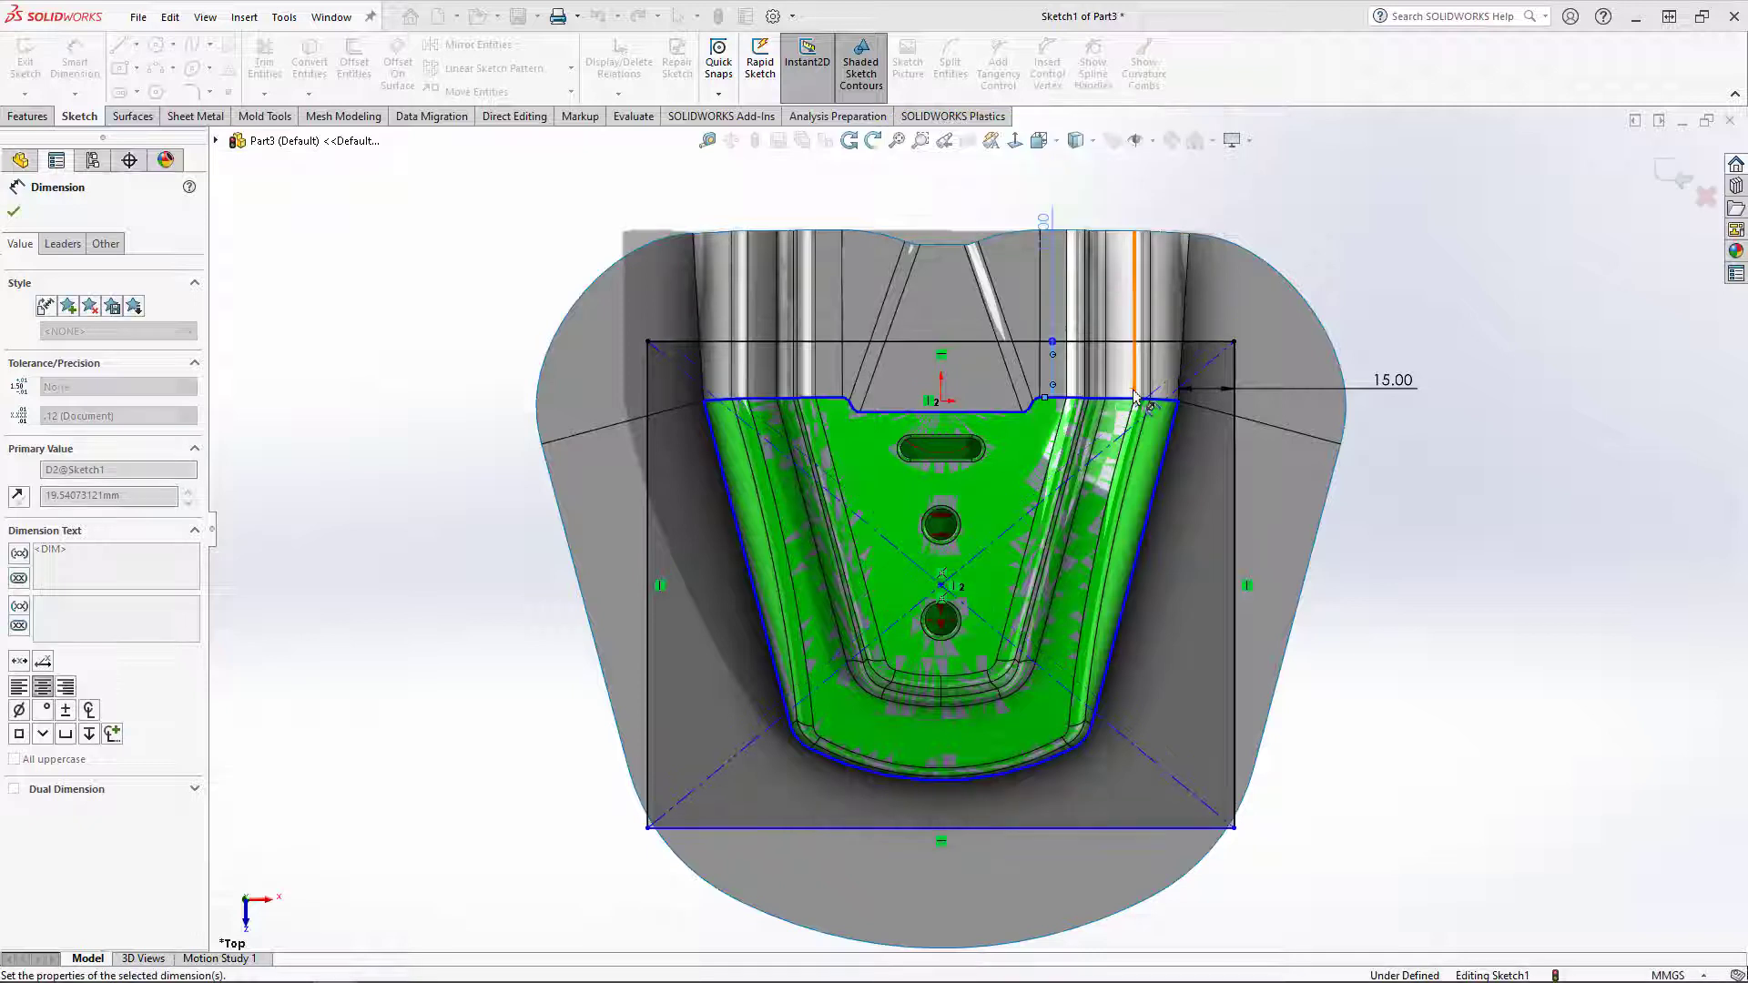
click(1006, 827)
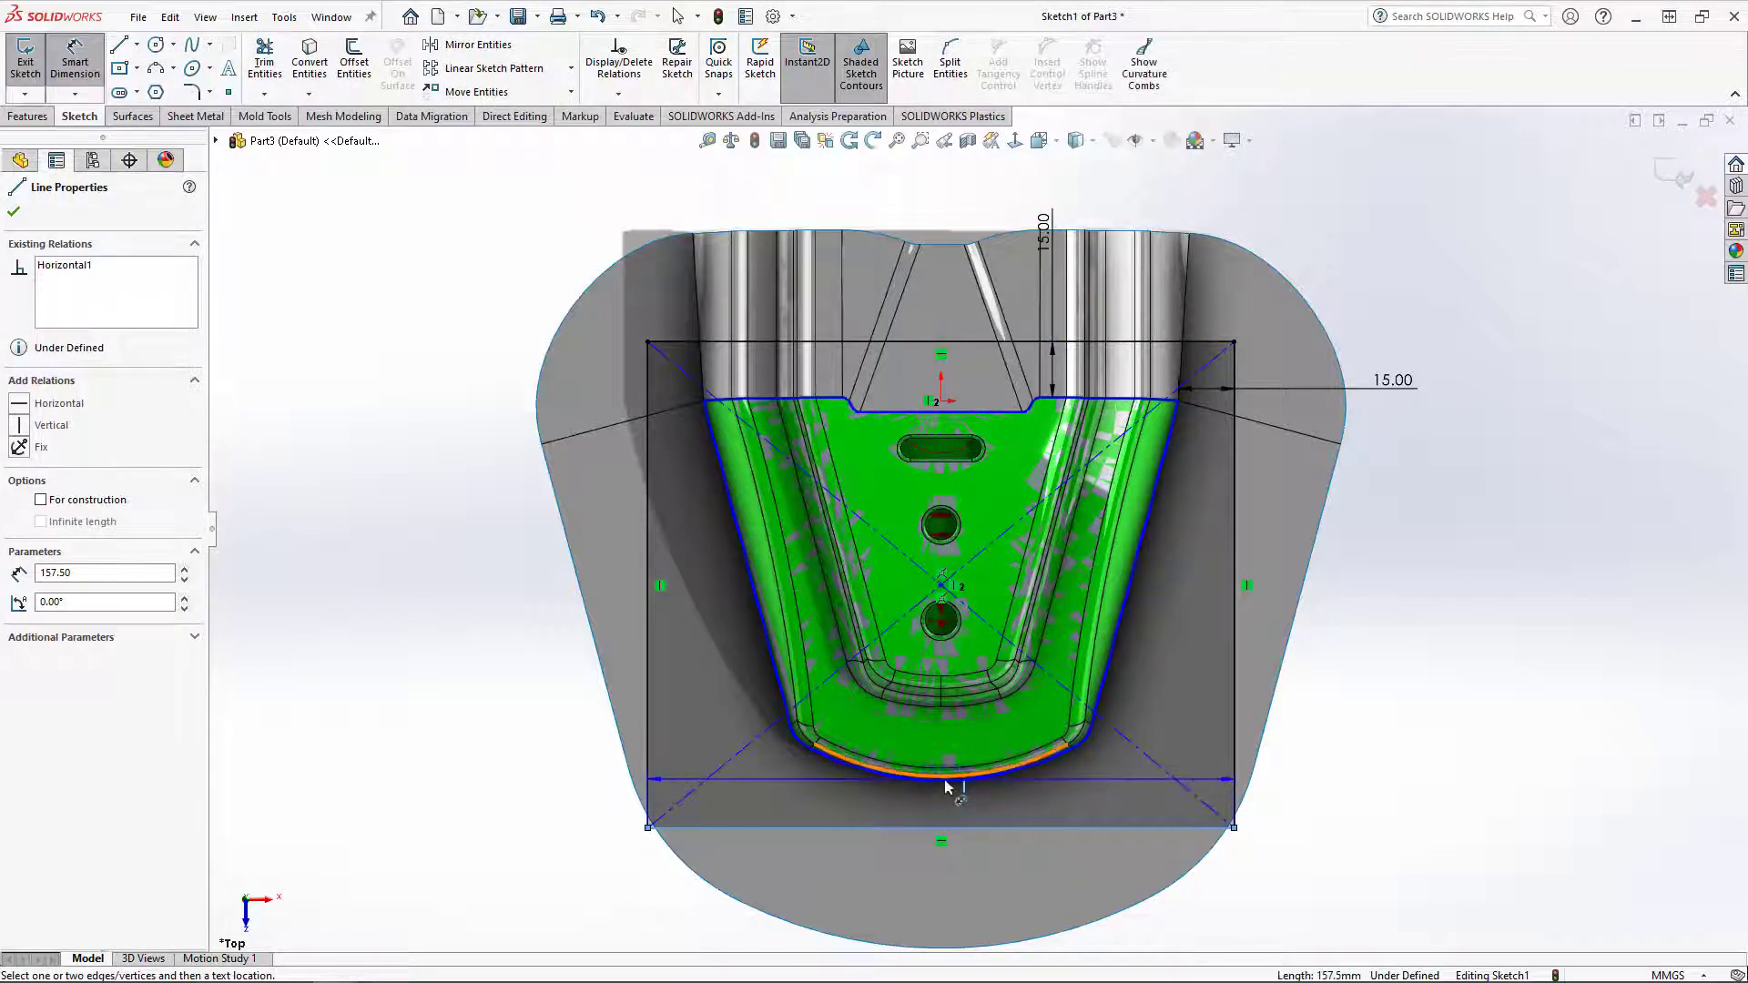
key(Escape)
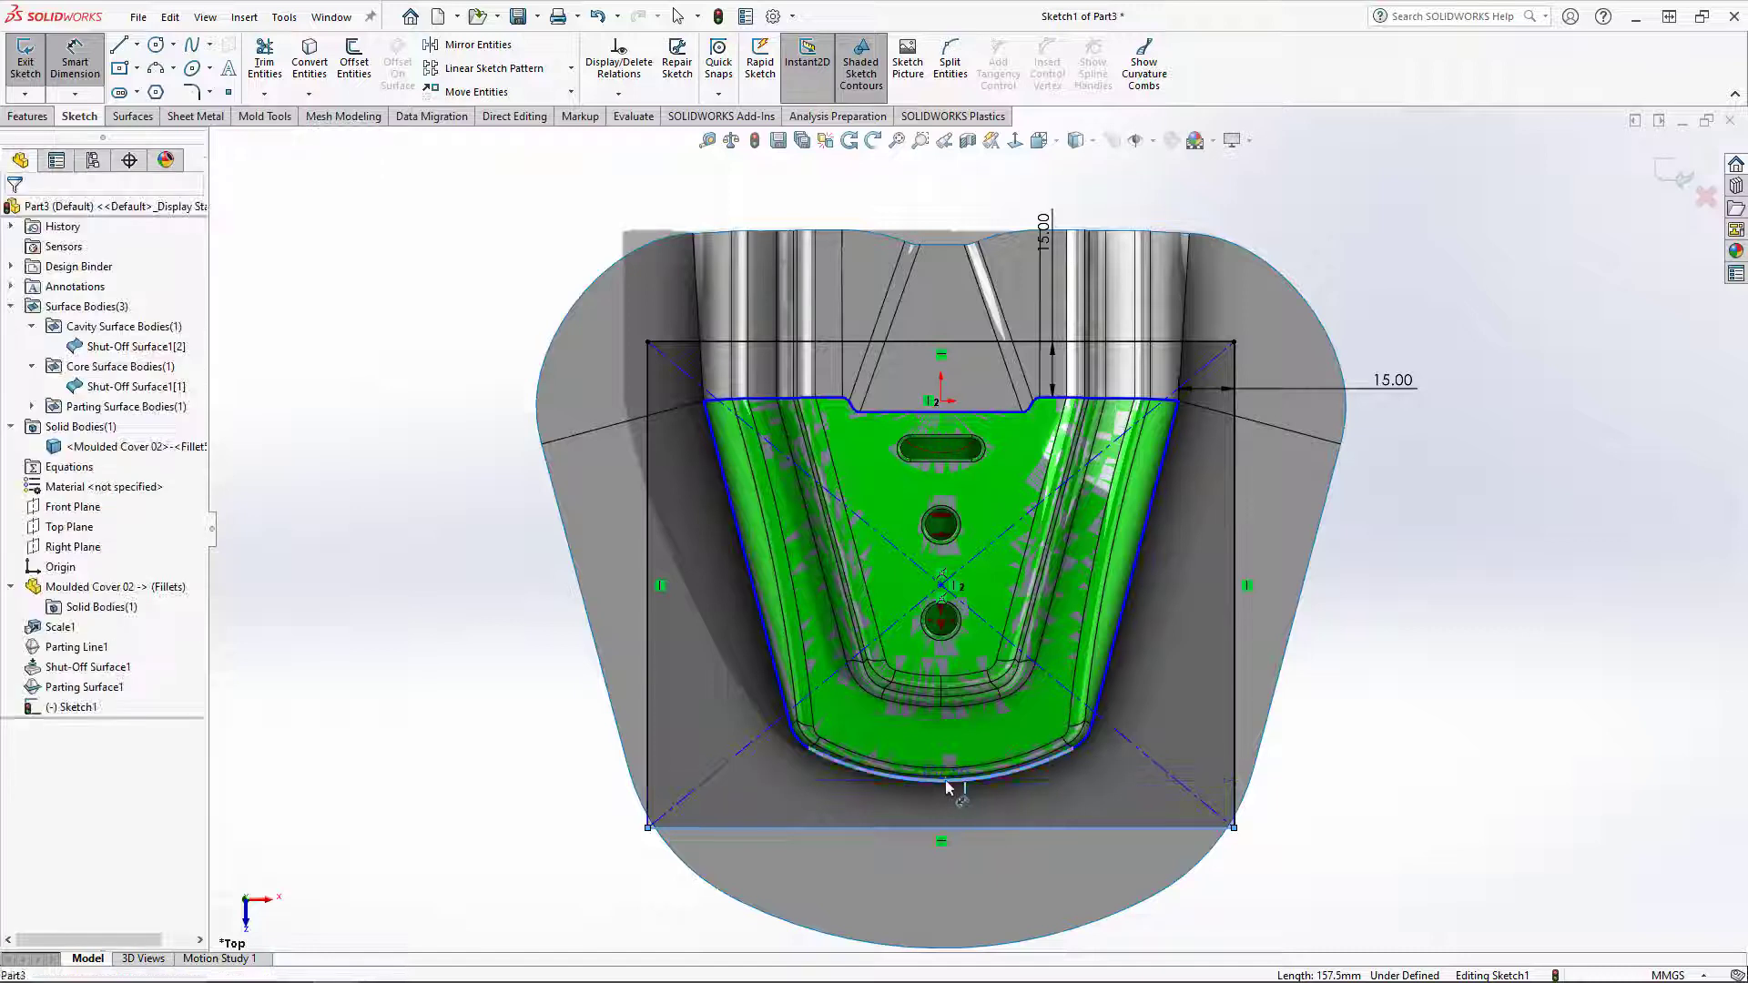
click(947, 785)
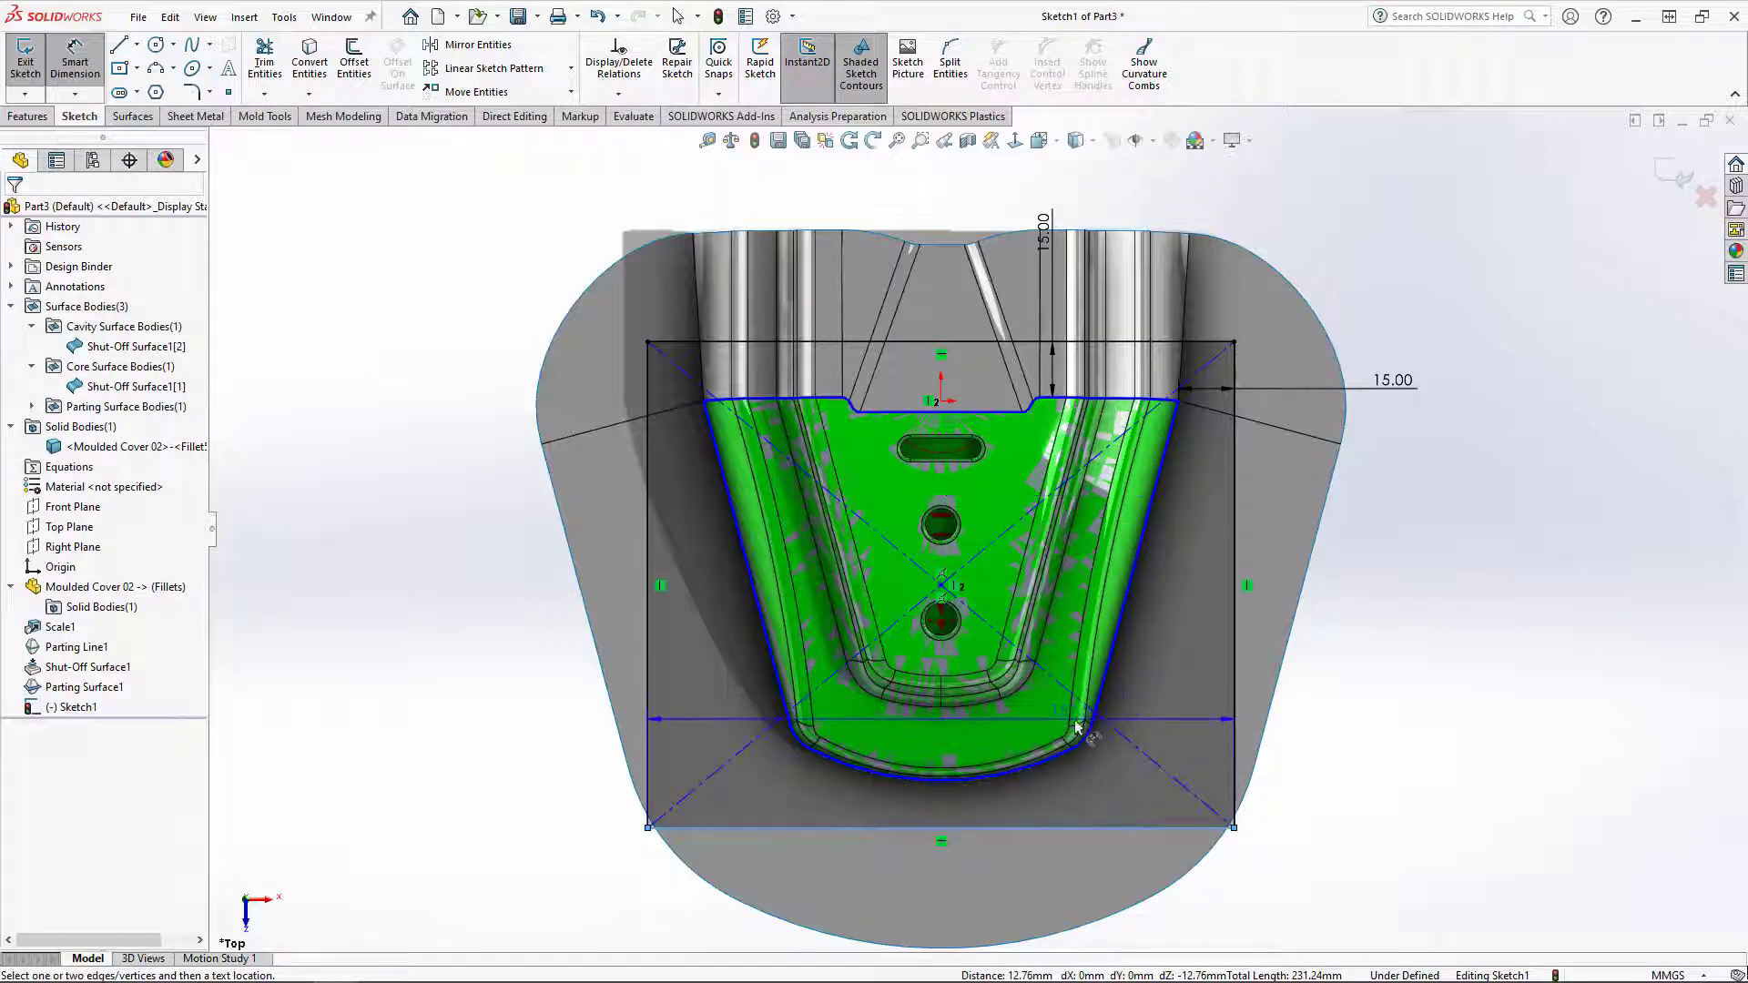
key(Escape)
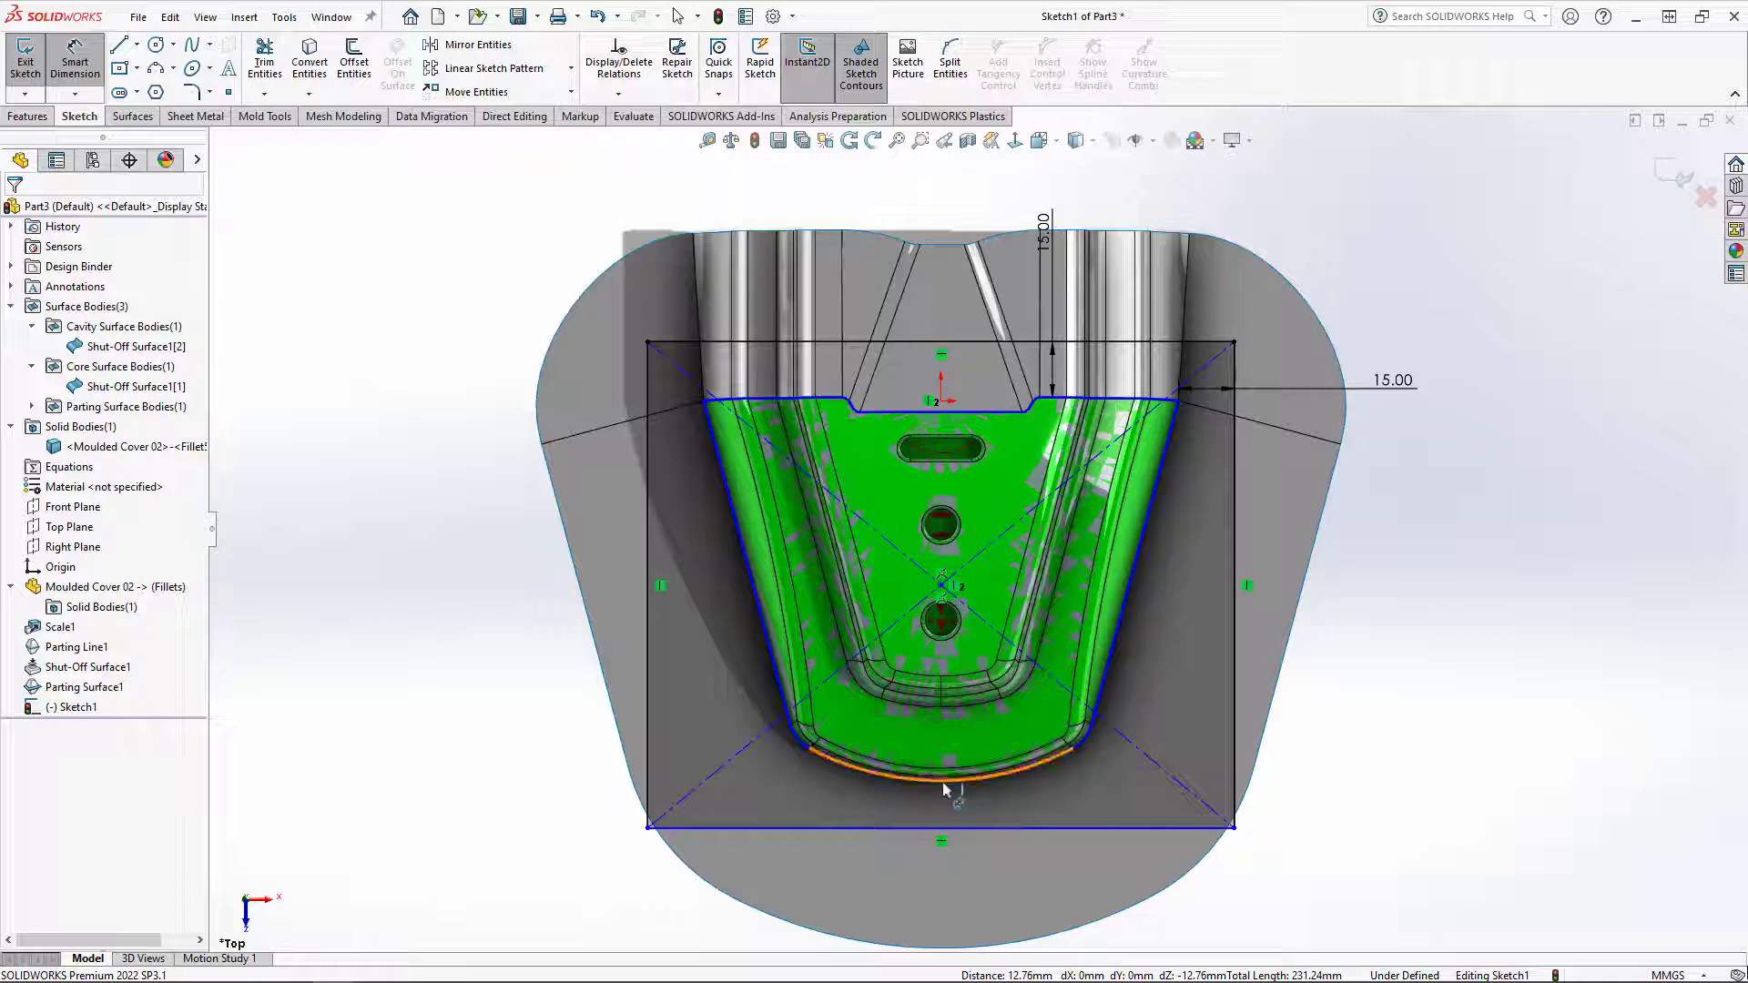
Step: Dimension the rectangle's lower side 15 mm from the lowest point of the cover's curved bottom edge
click(1001, 830)
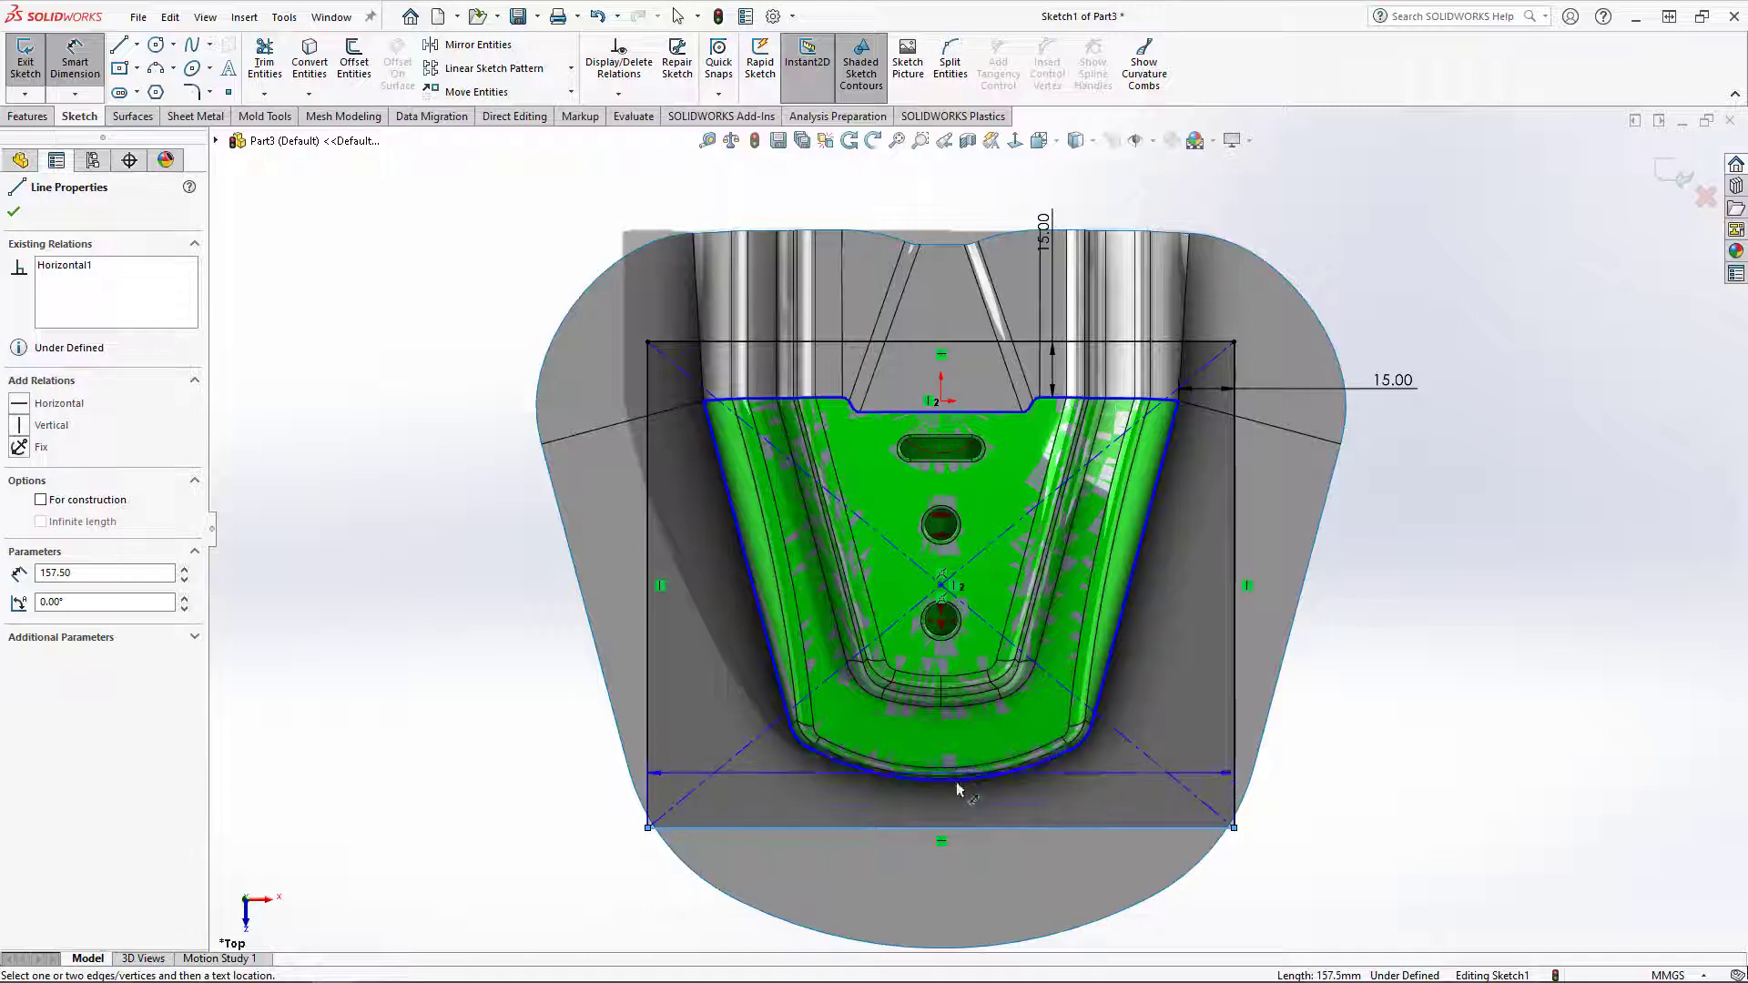
key(Escape)
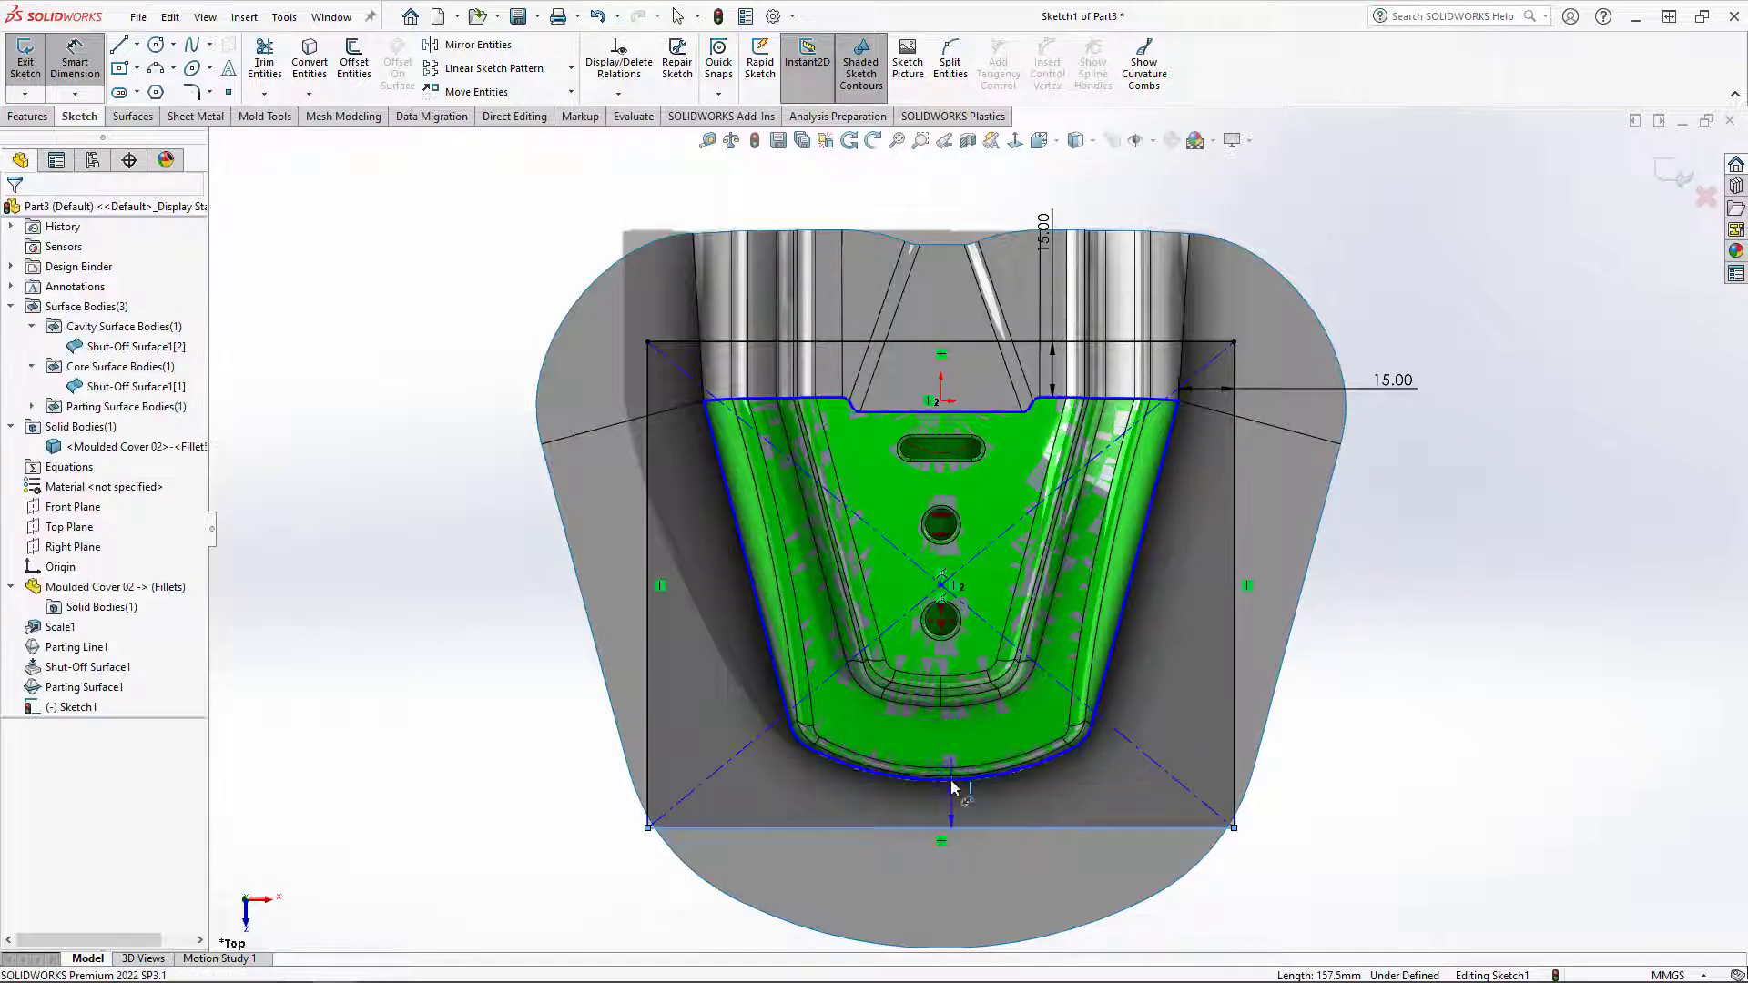
click(953, 781)
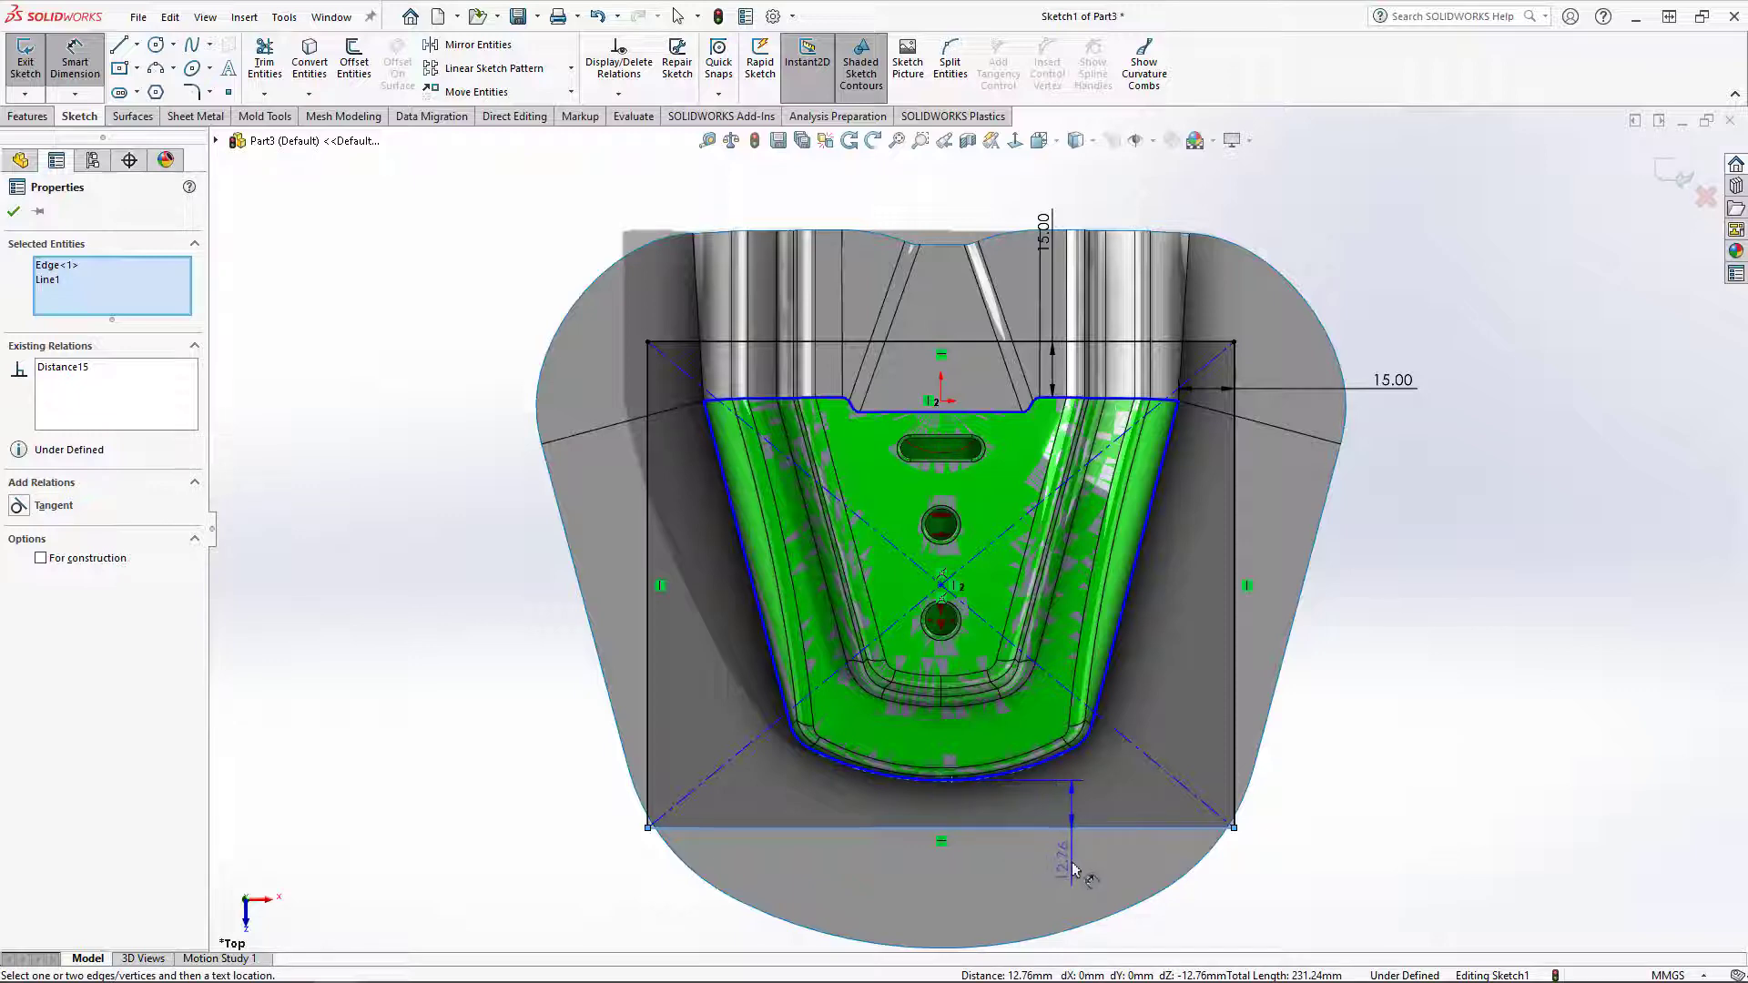
click(1094, 880)
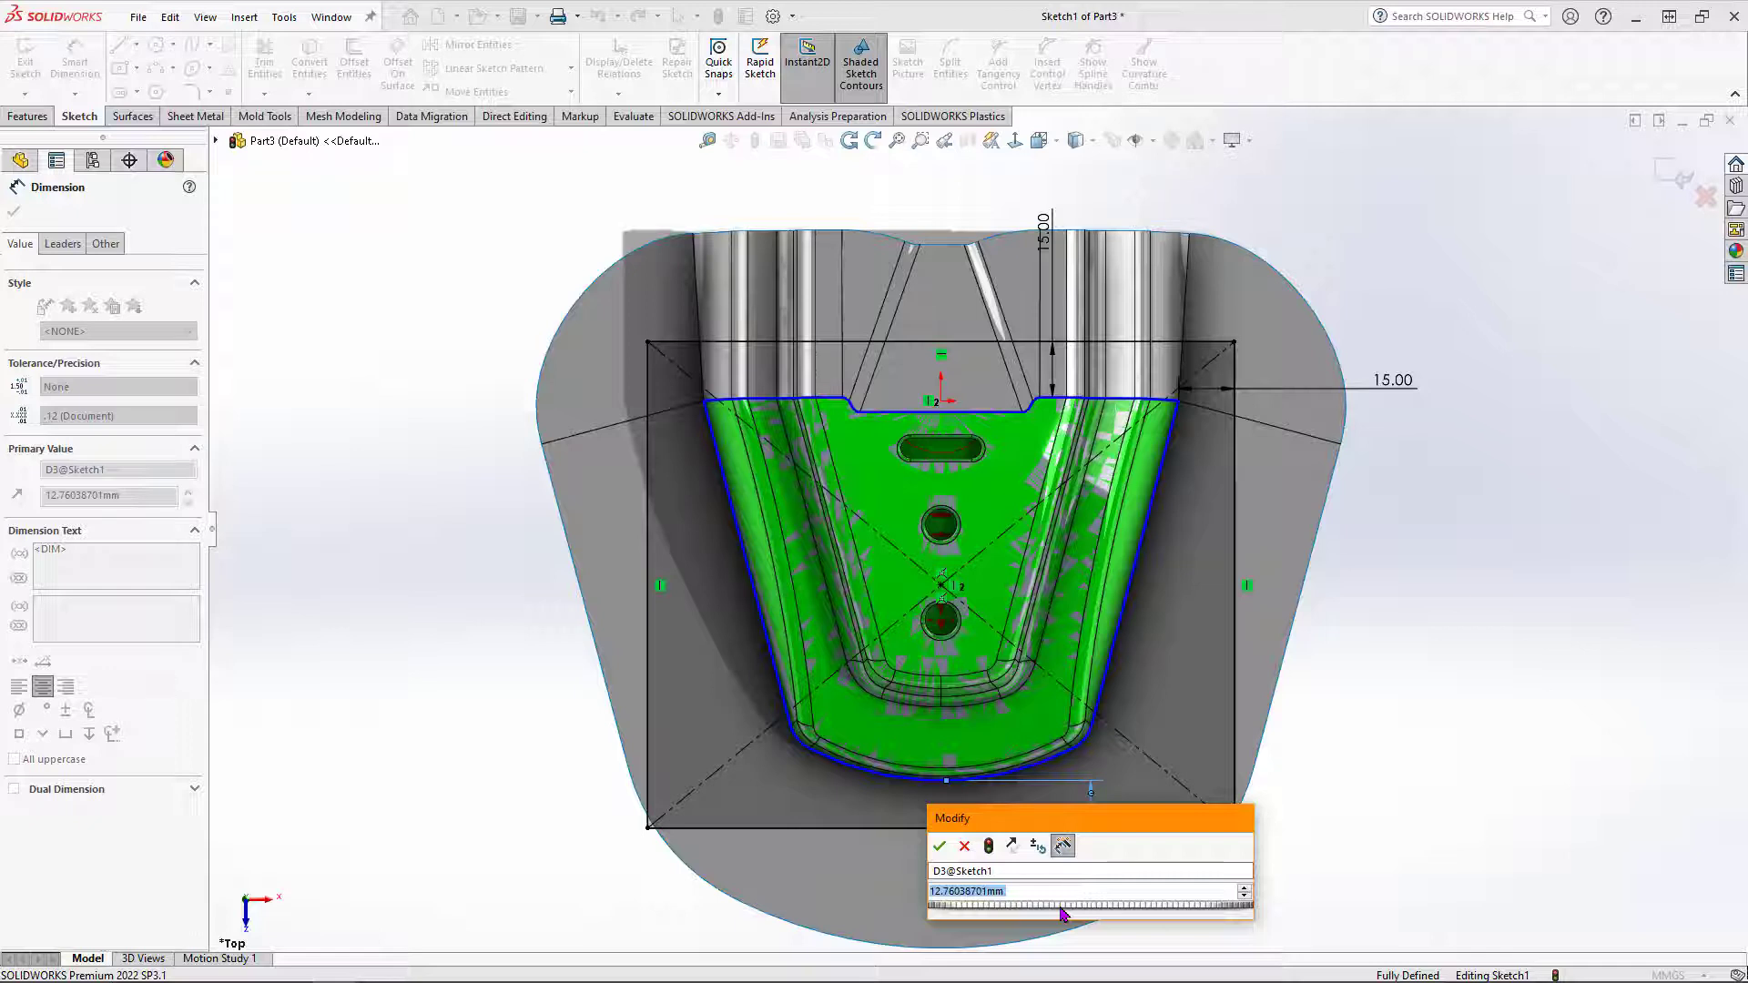
text(15)
key(Return)
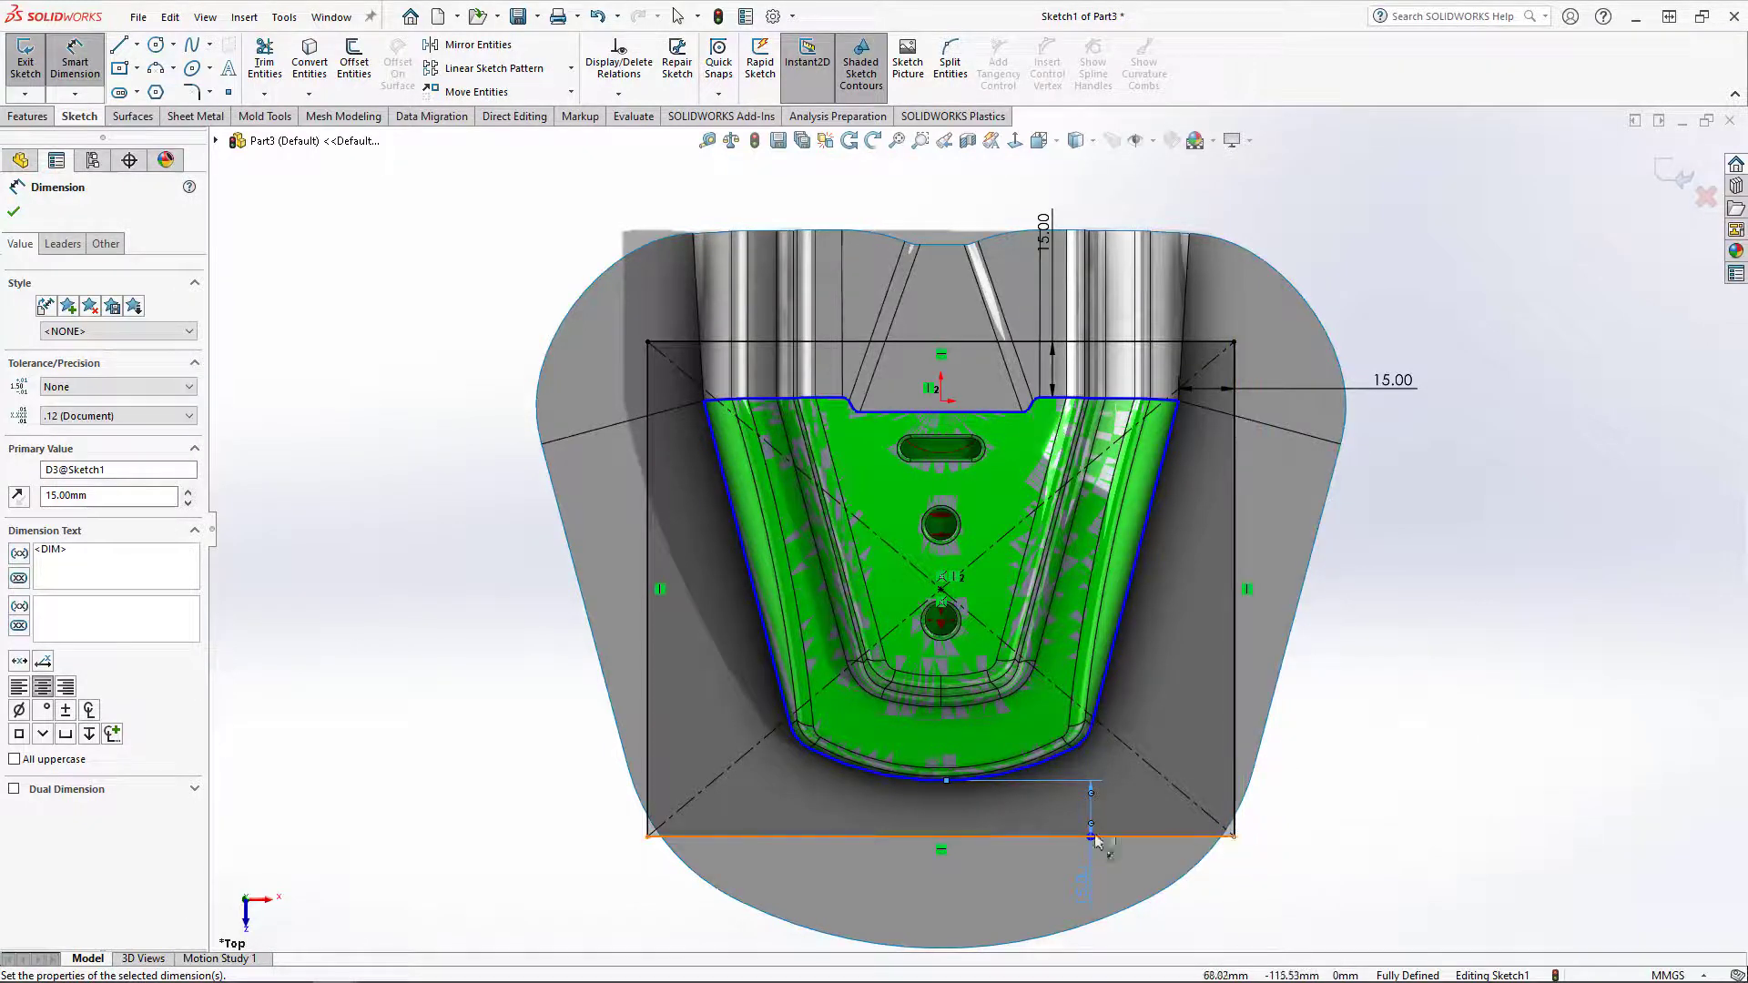
Step: Set the distance between the part's curved nose edge and the rectangle's nearest side to 8 mm, and exit the sketch
drag(1093, 844, 1117, 812)
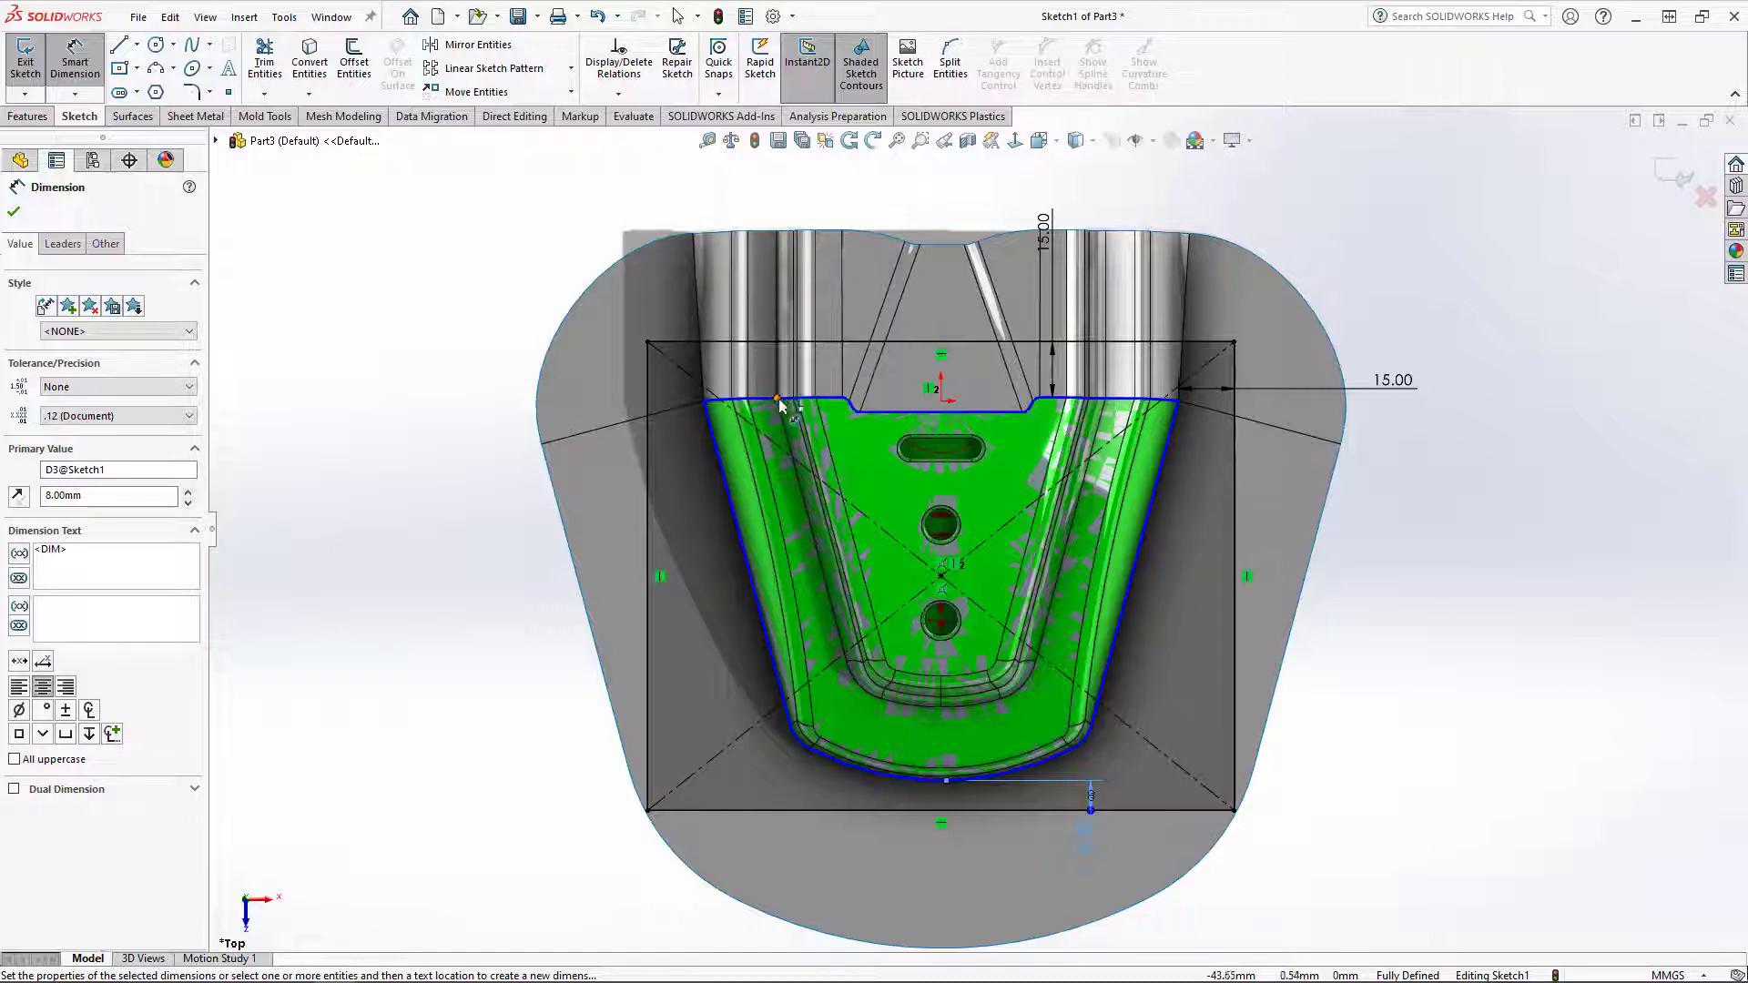
click(1665, 175)
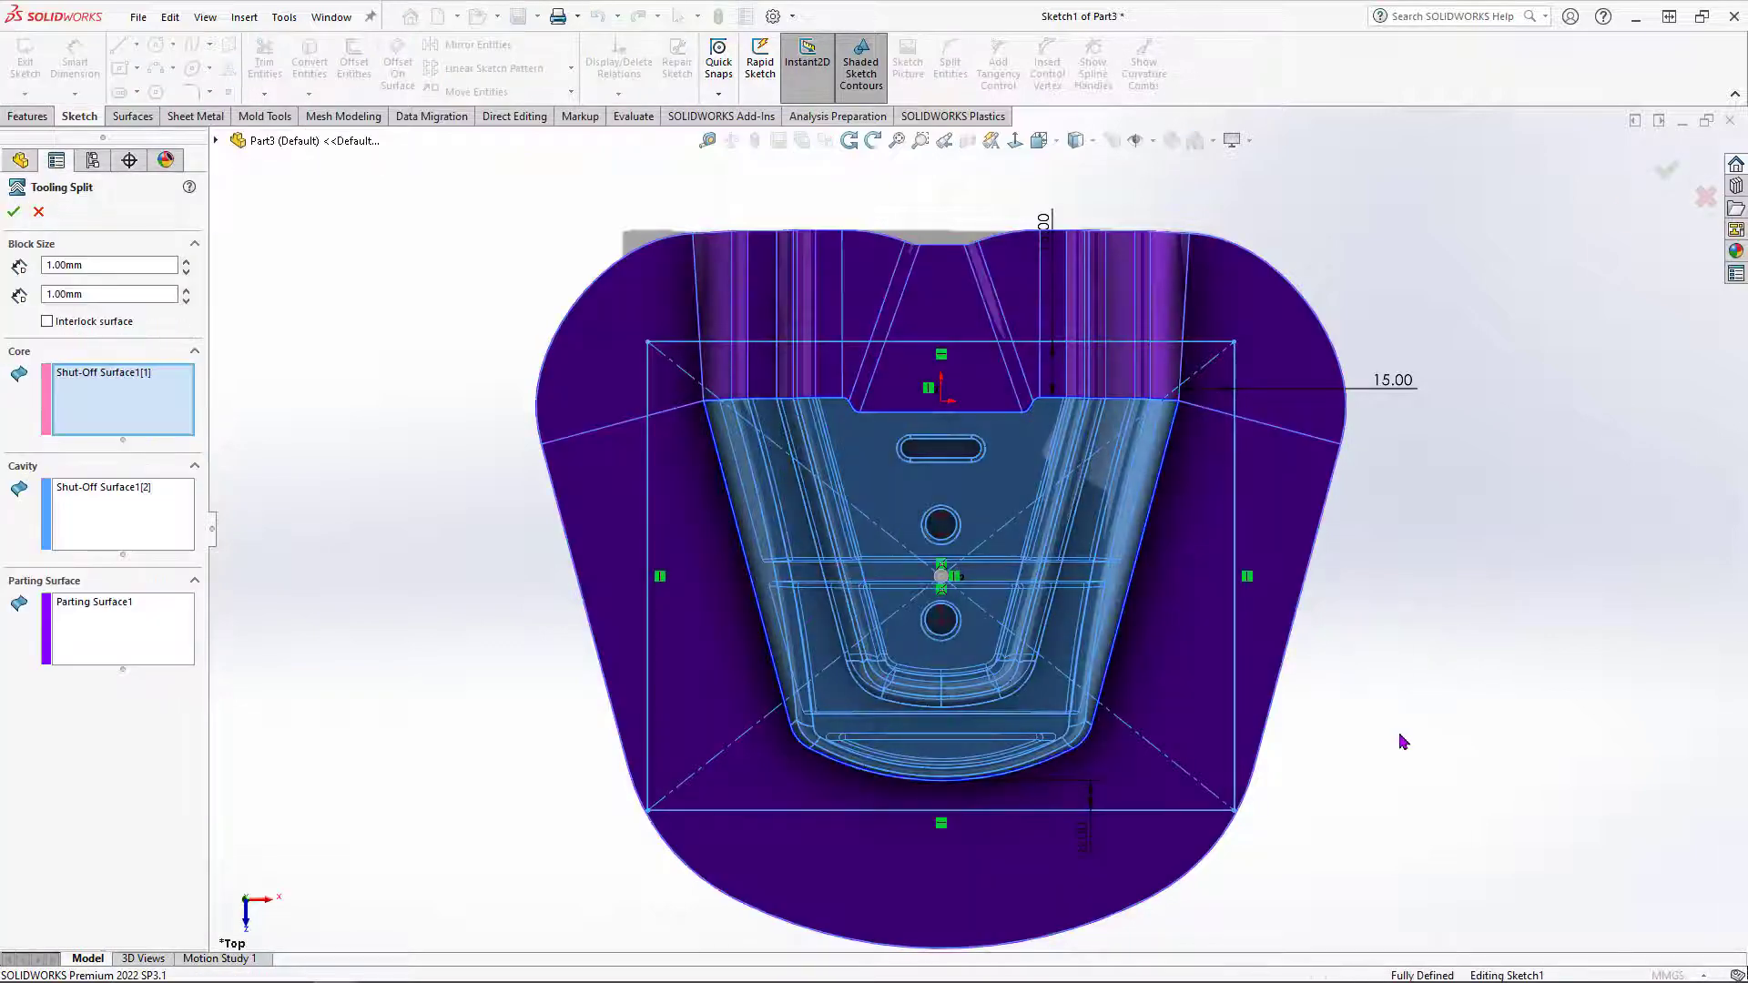
Step: Set the Tooling Split block size to 17 mm in direction 1 and 12 mm in direction 2
middle_drag(1402, 742, 1329, 669)
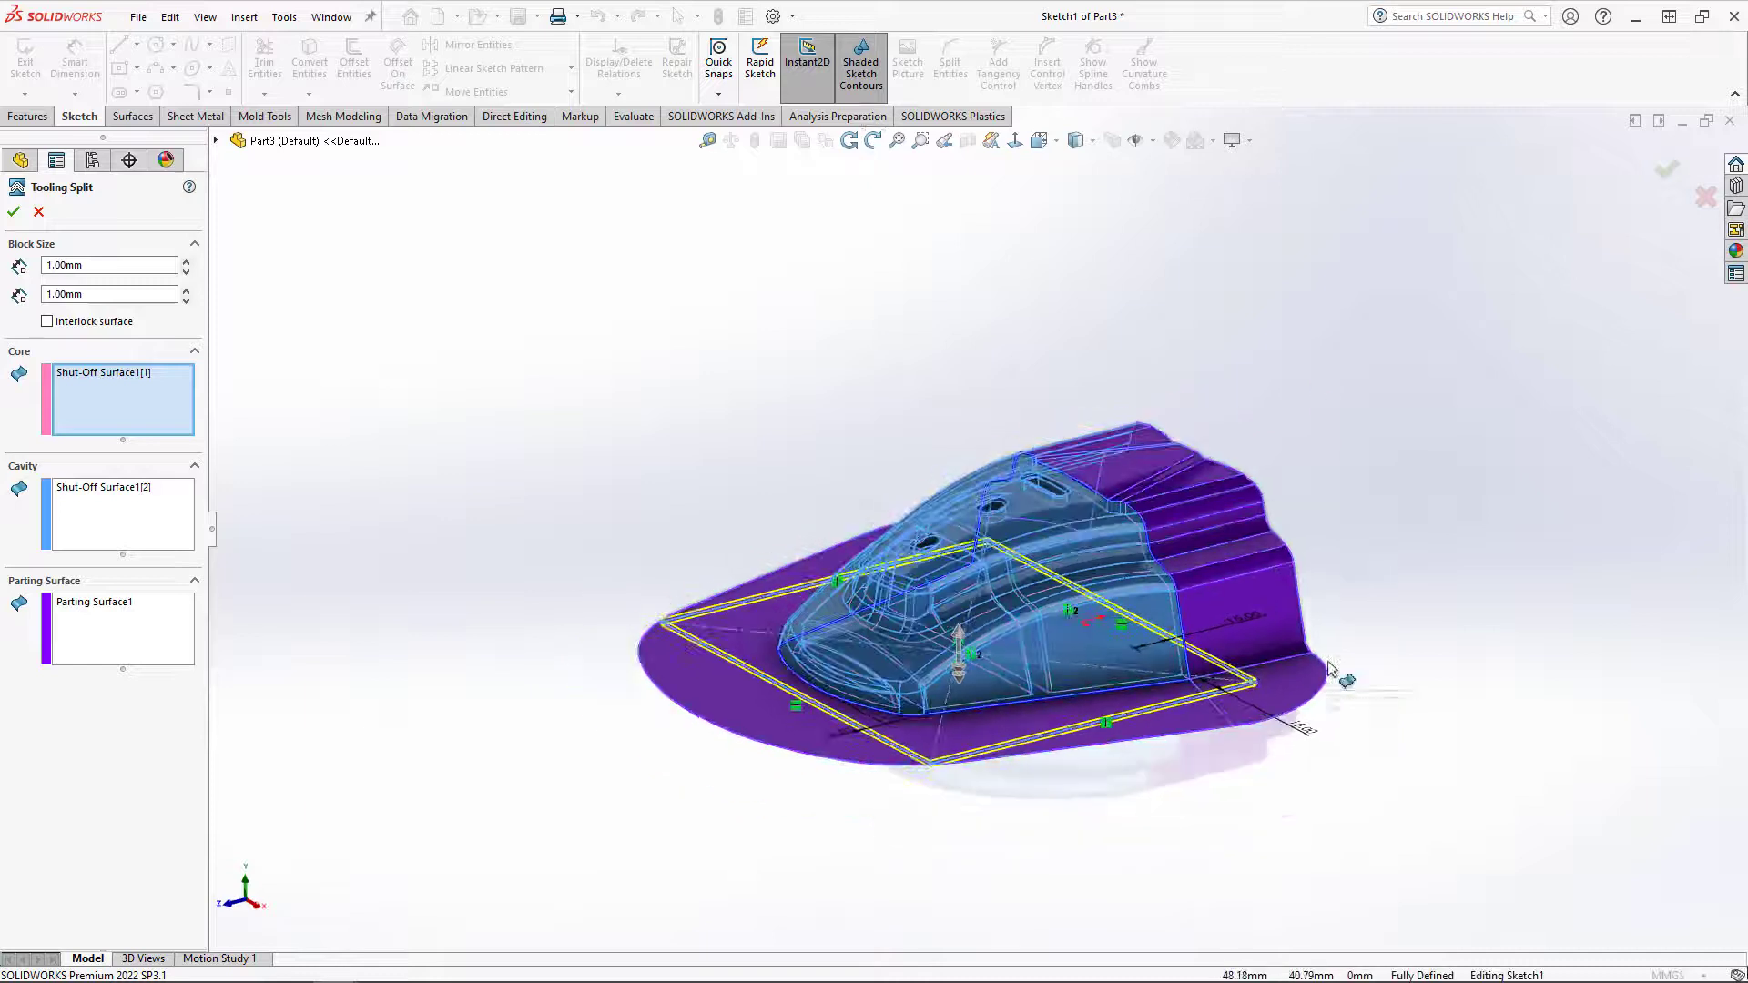
scroll(1329, 669, down, 2)
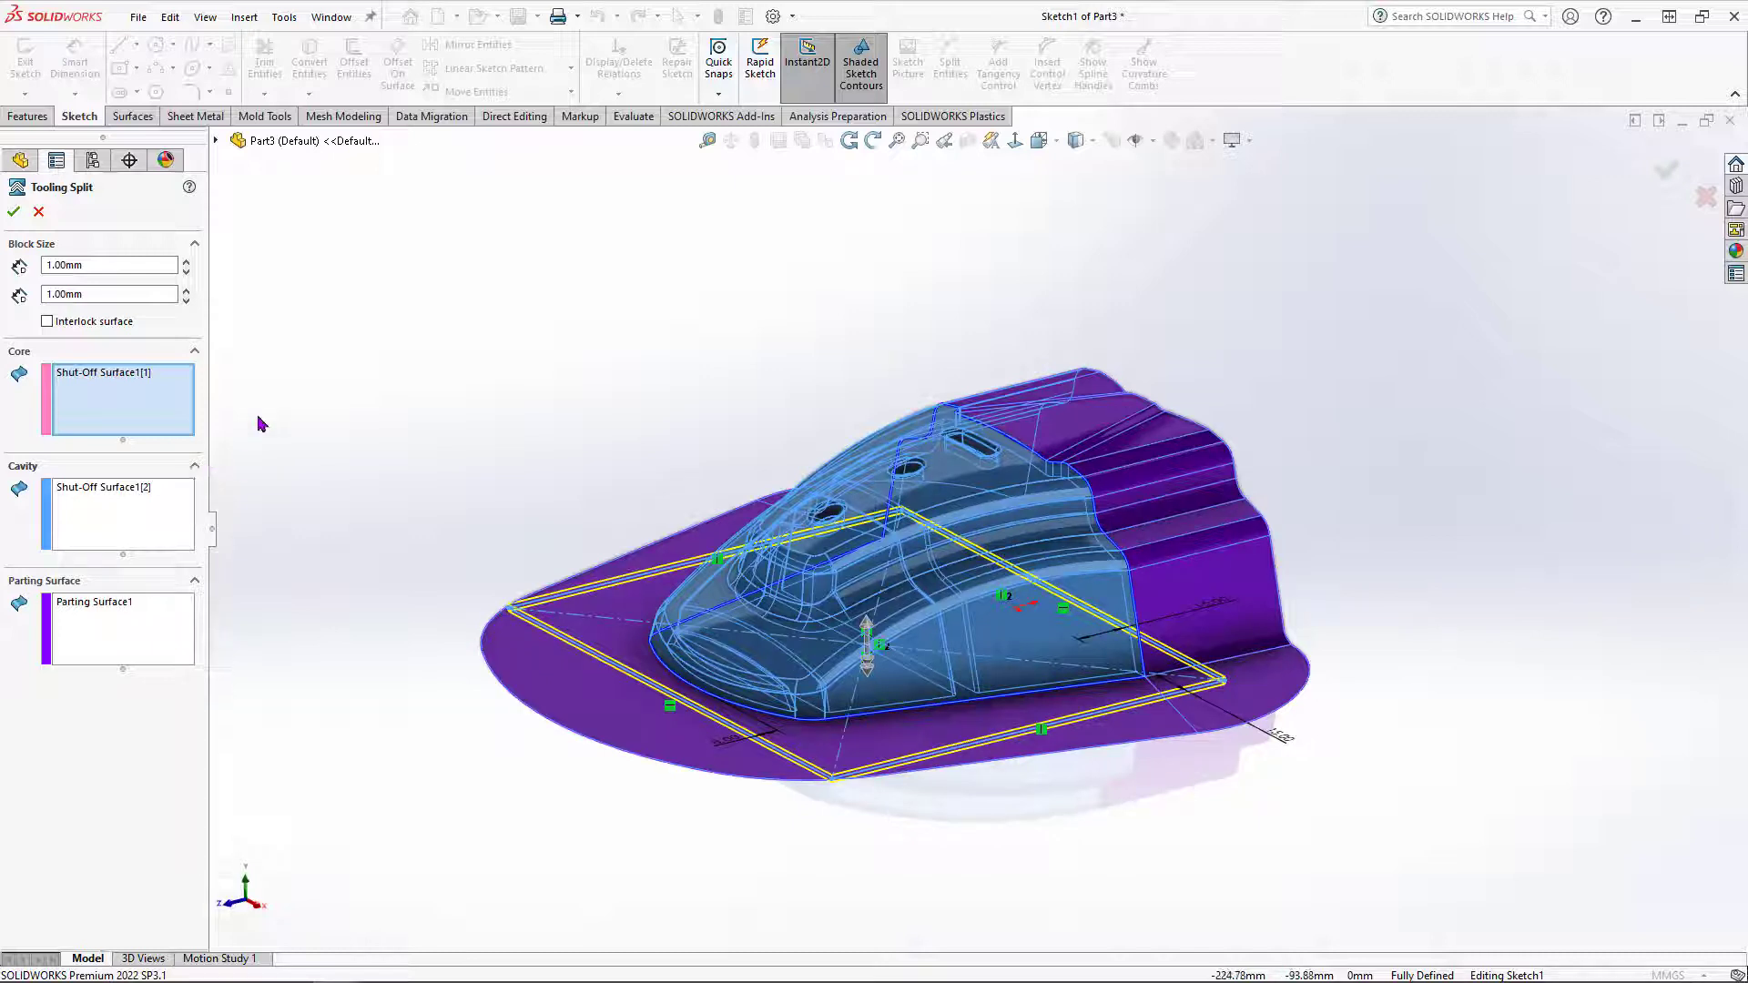
click(187, 266)
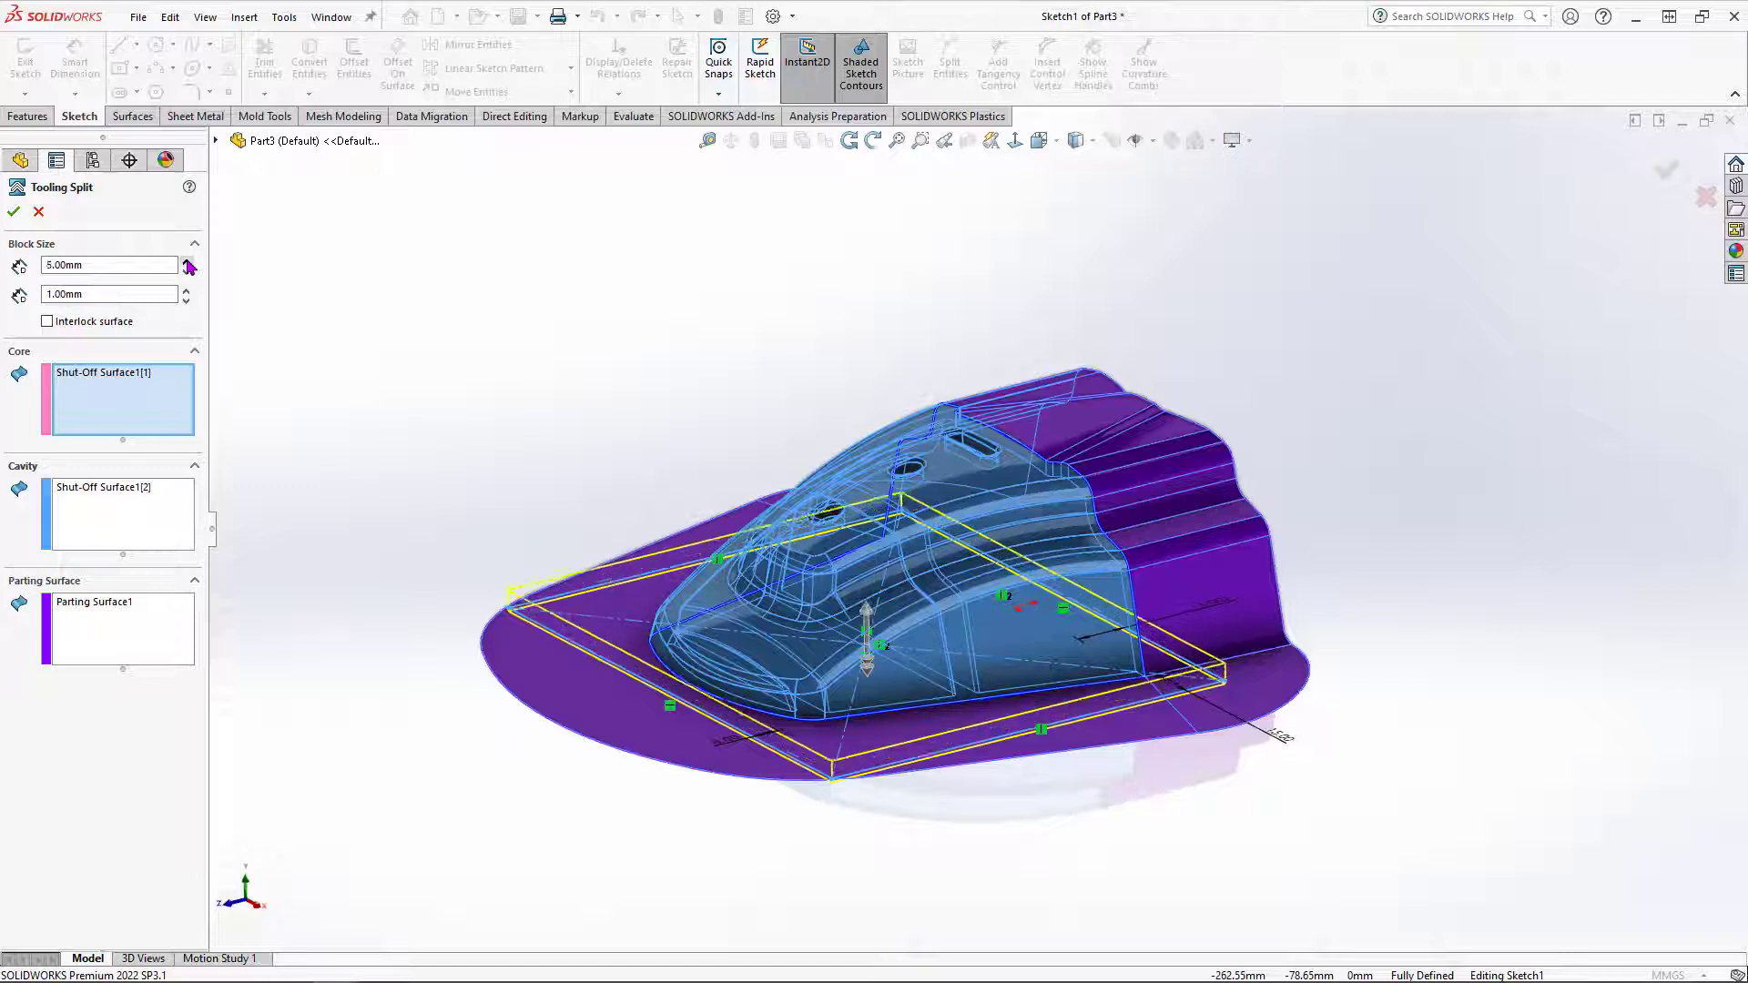
click(187, 266)
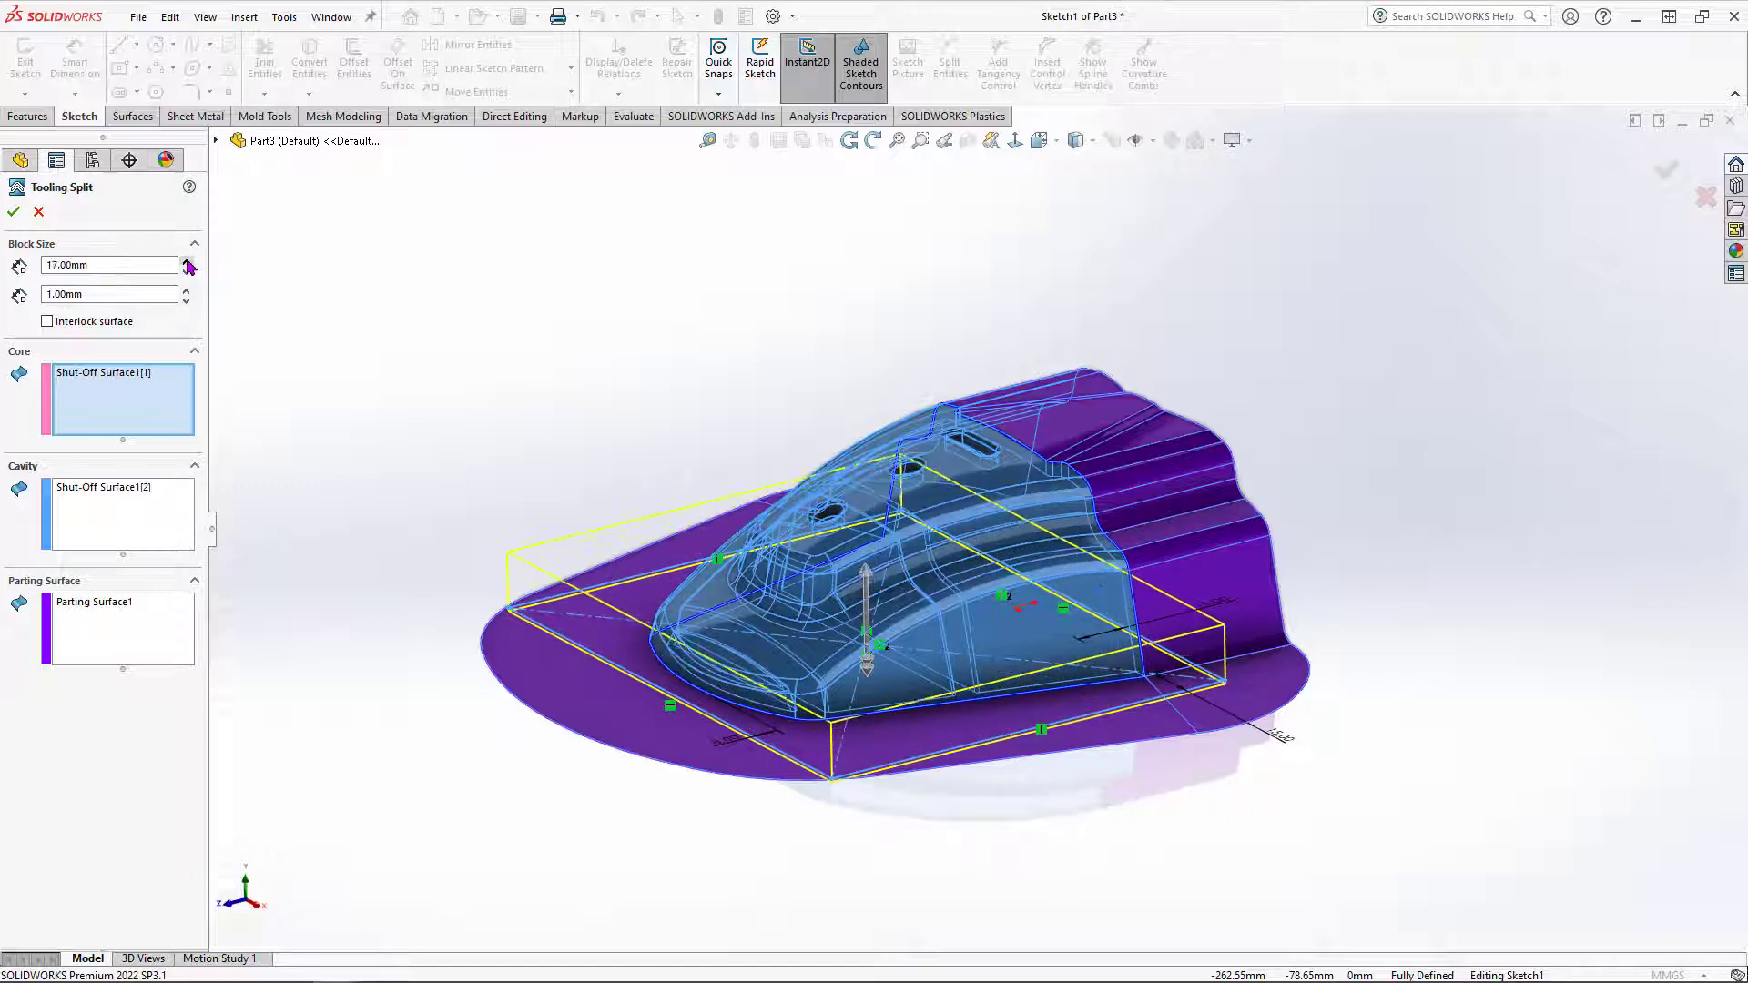
click(185, 289)
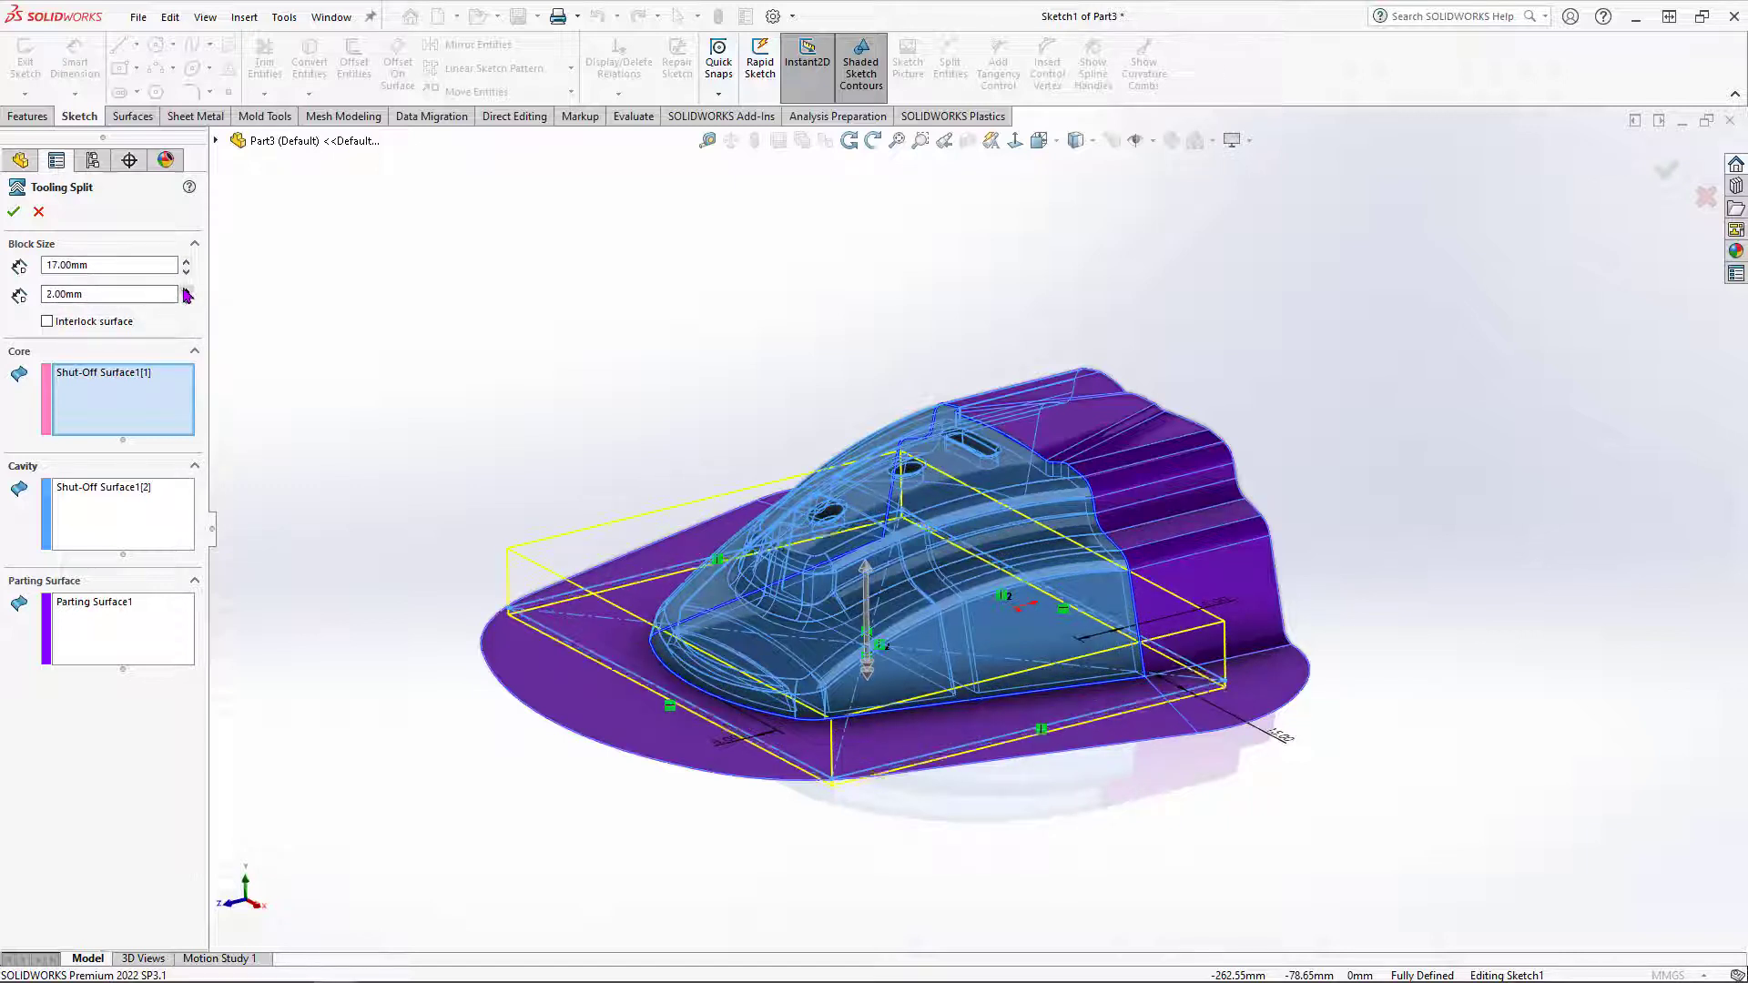
click(186, 289)
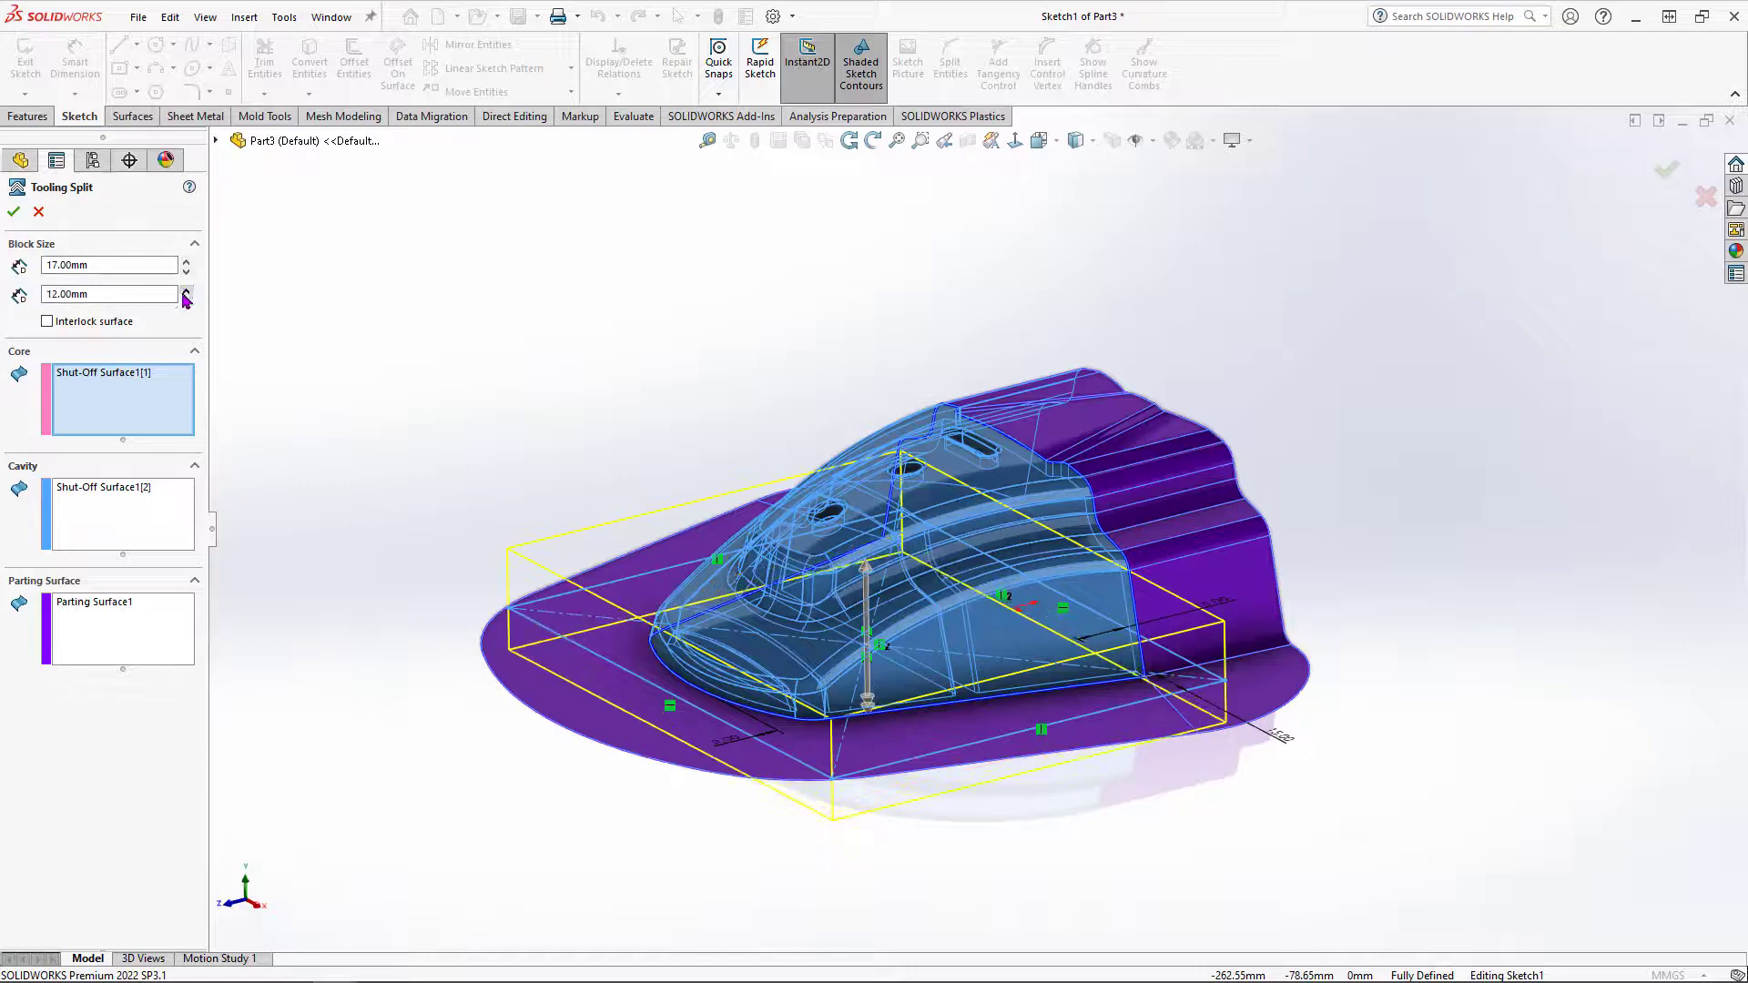
Step: Extend the tooling block above the part to about 64.7 mm in direction 1, and set direction 2 to 15 mm
middle_drag(1006, 831, 911, 728)
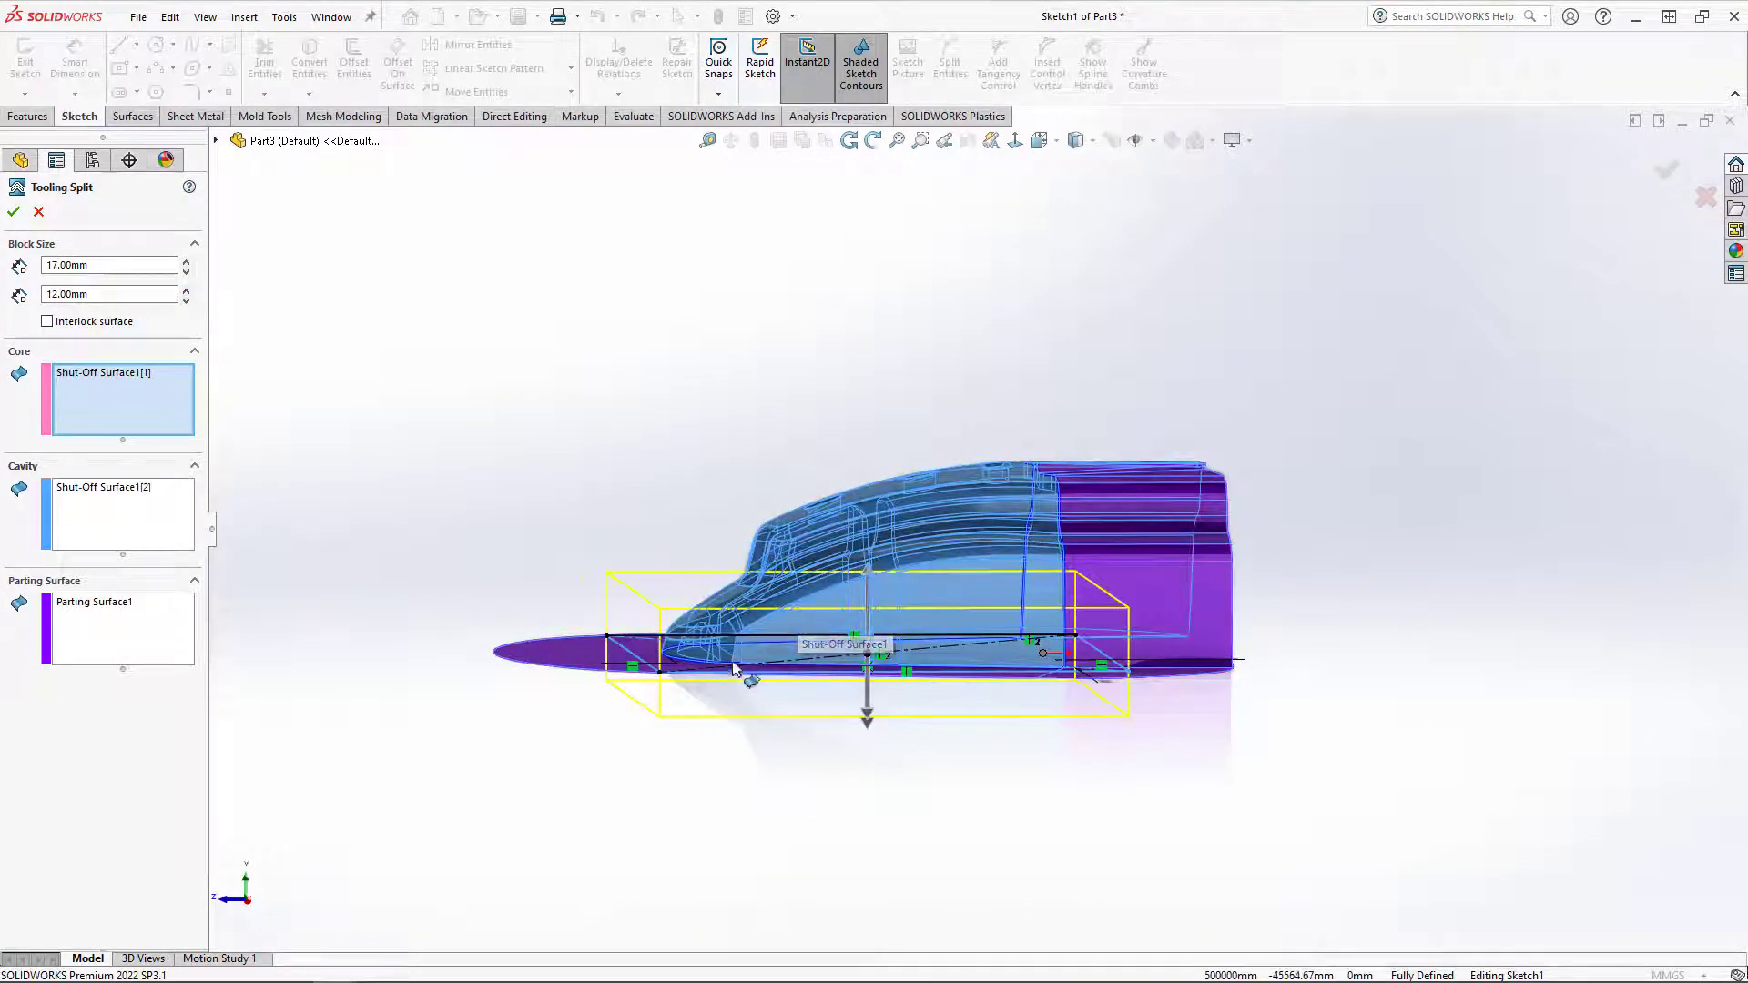
middle_drag(744, 673, 715, 617)
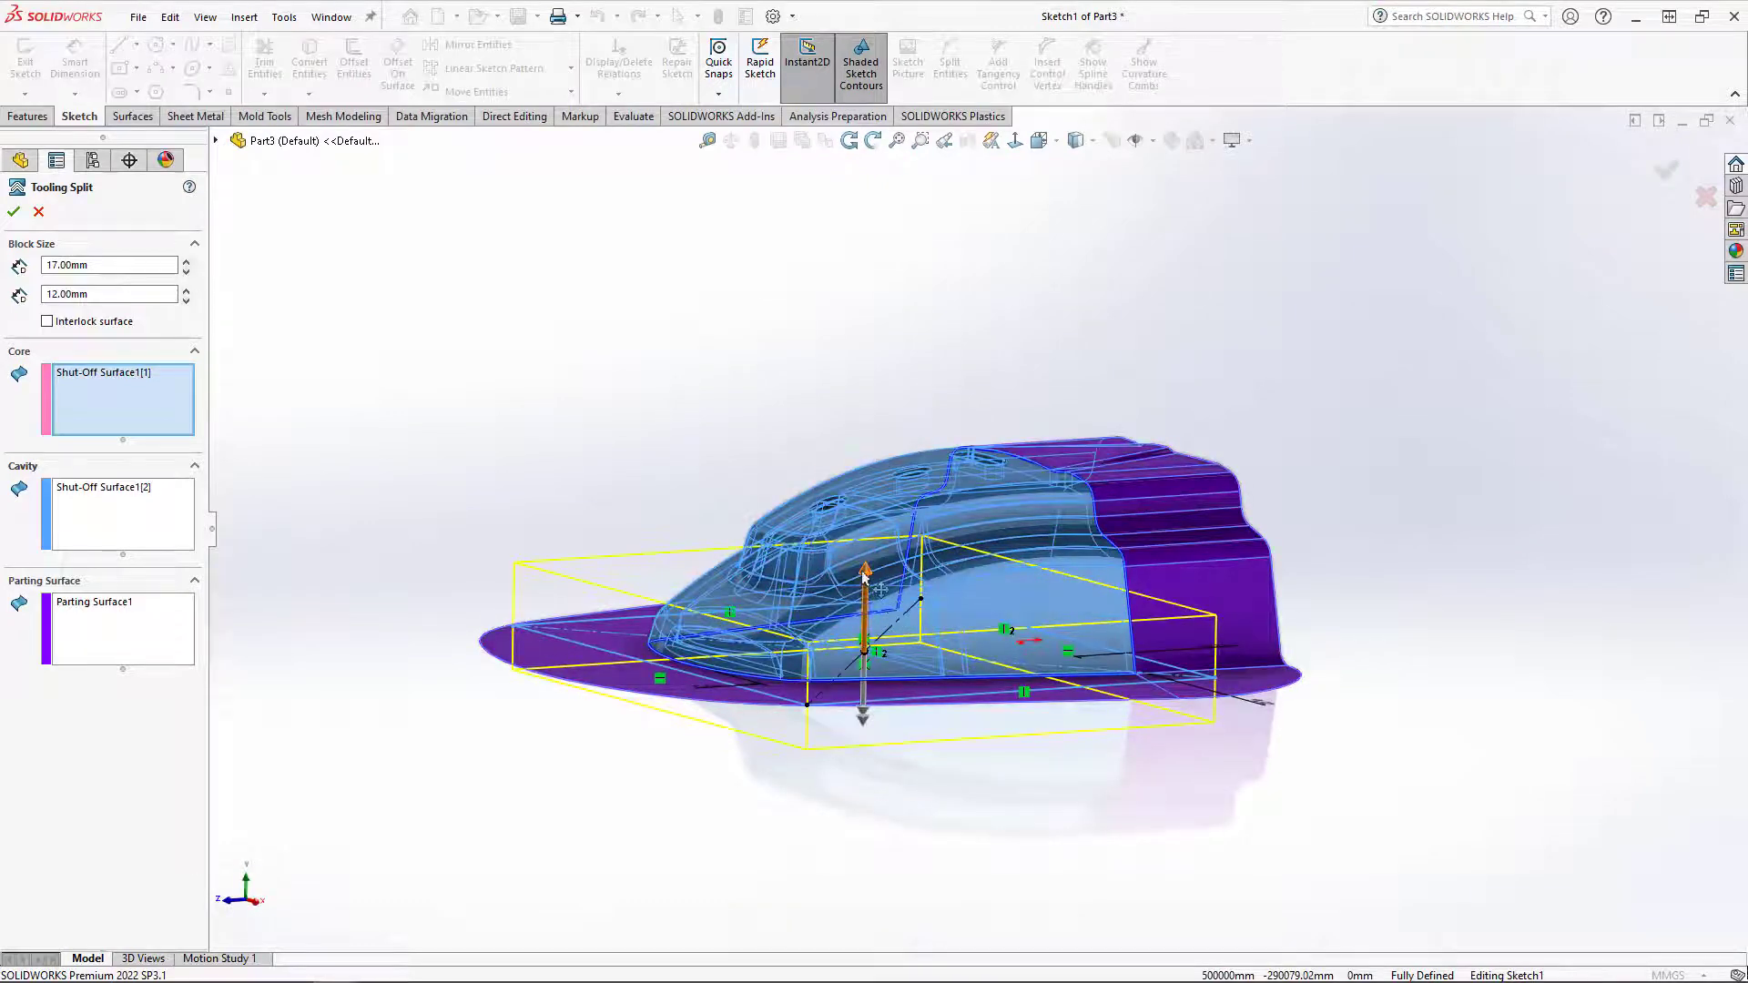
drag(863, 576, 877, 415)
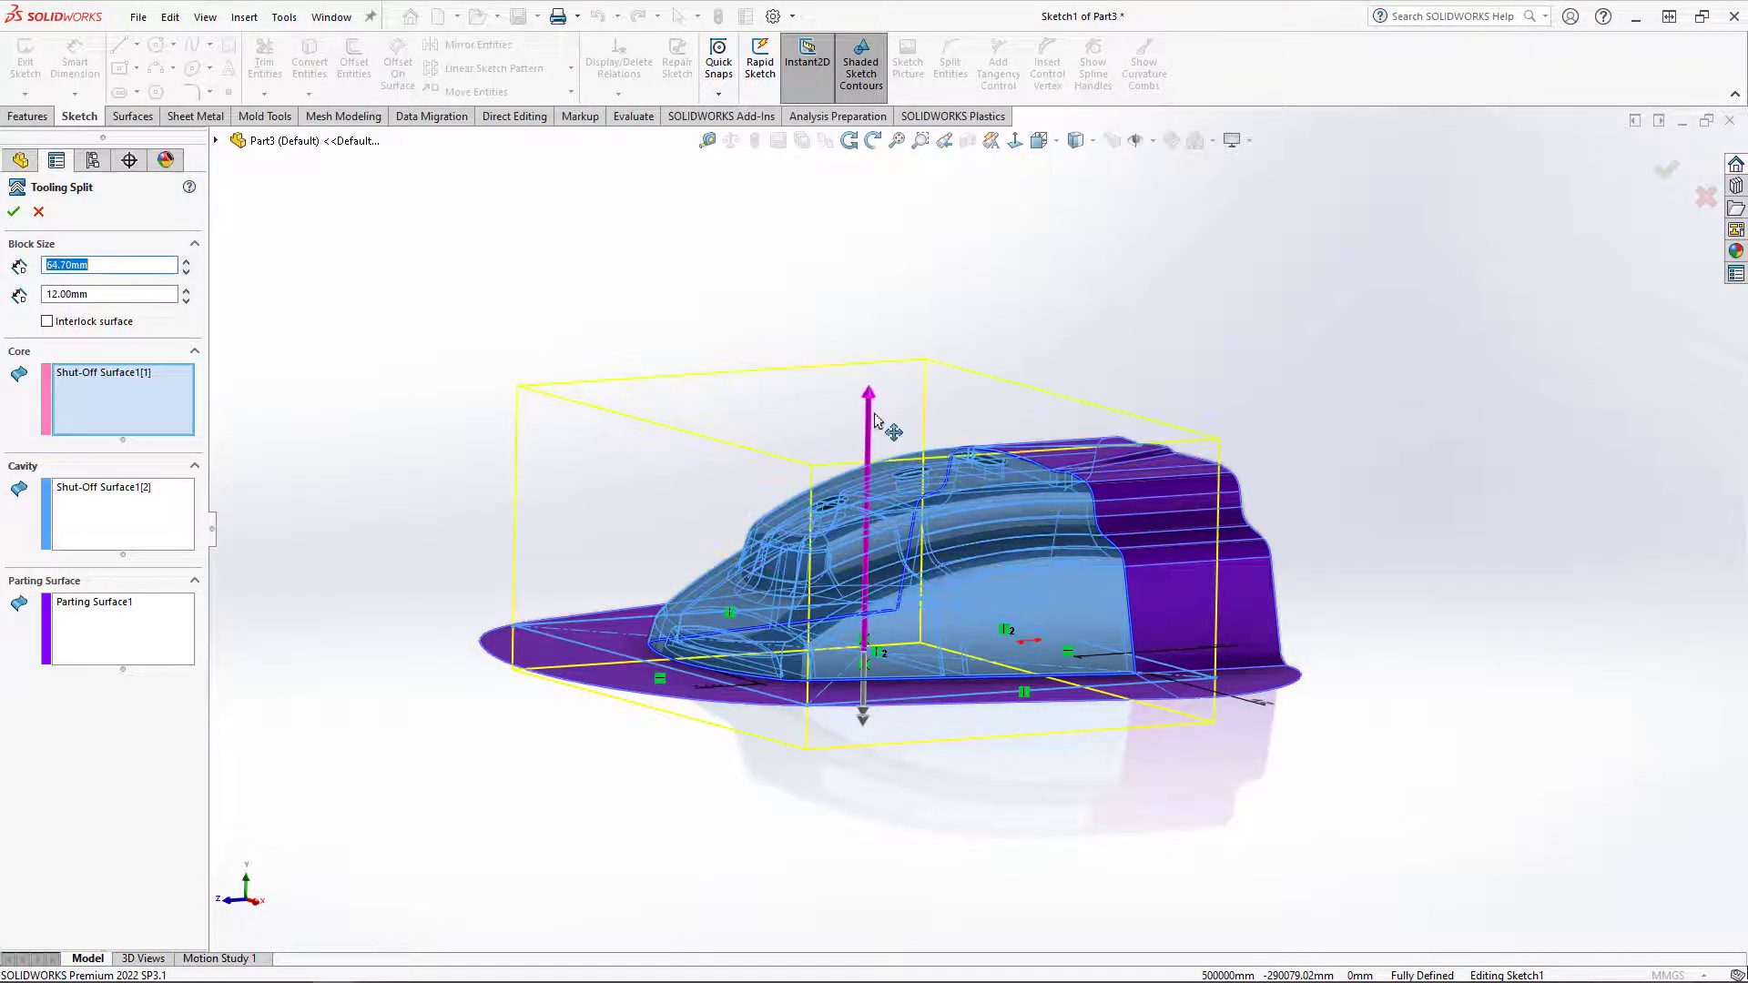
middle_drag(1030, 578, 984, 539)
middle_drag(965, 542, 962, 545)
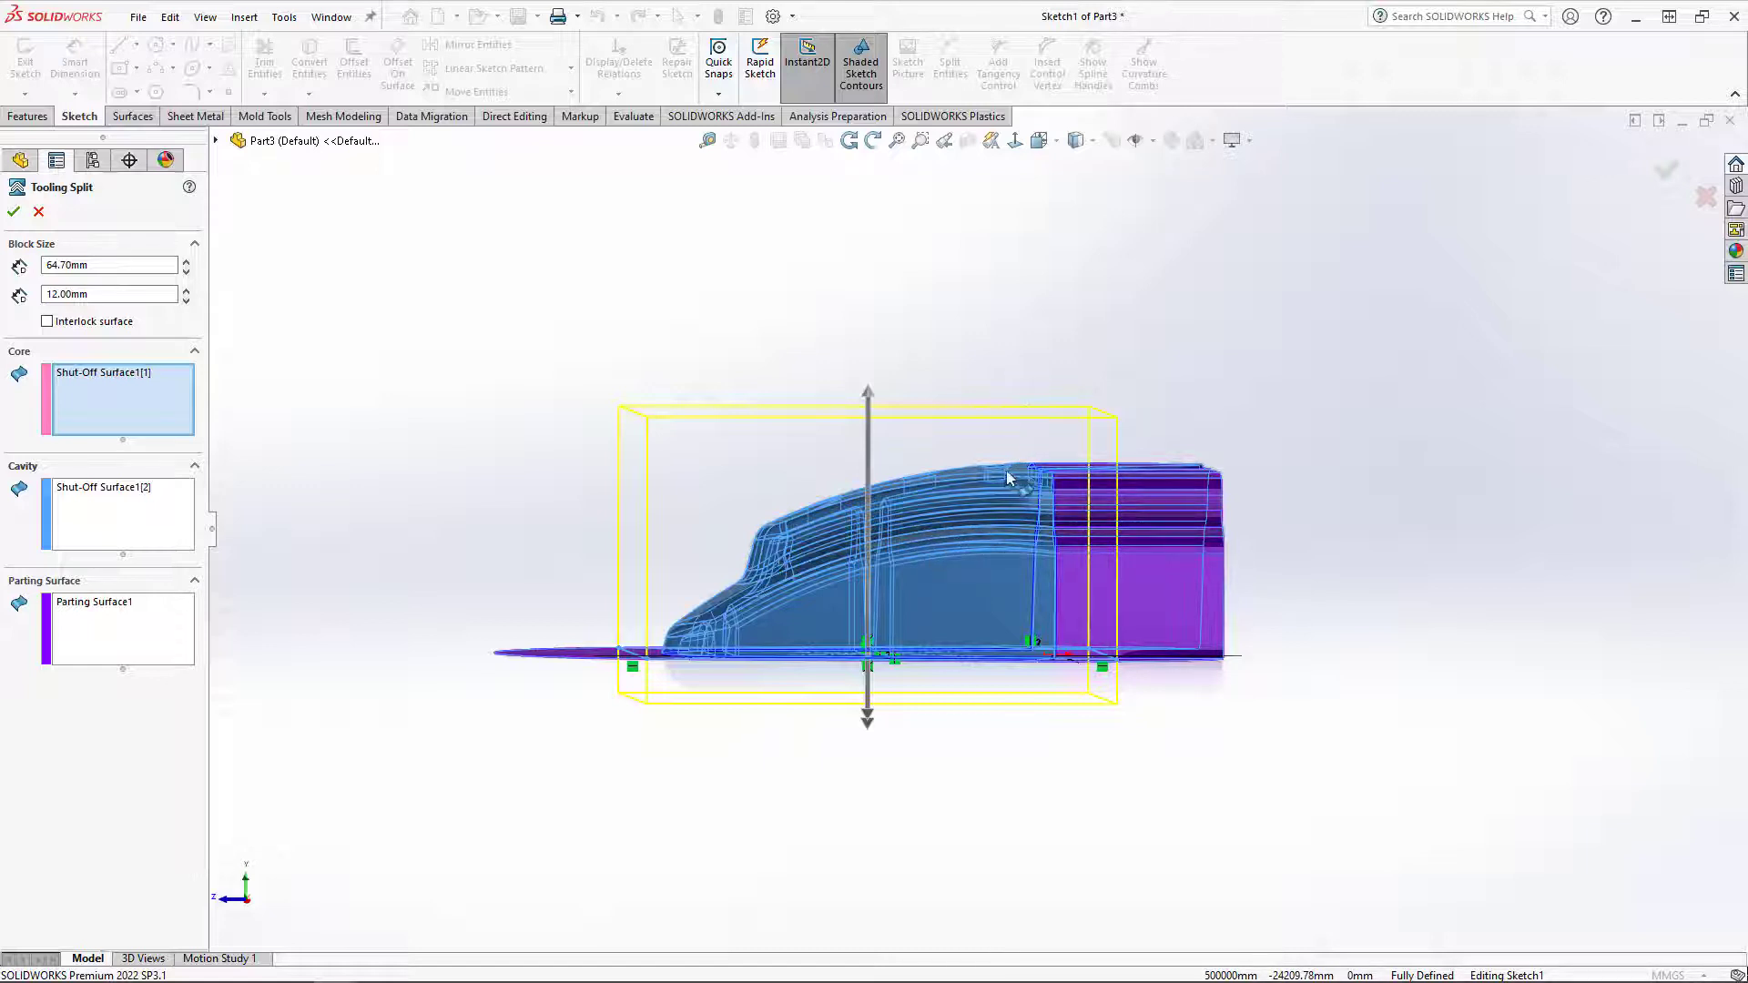
mouse_move(1005, 444)
middle_down()
mouse_move(928, 452)
mouse_move(1015, 446)
middle_up()
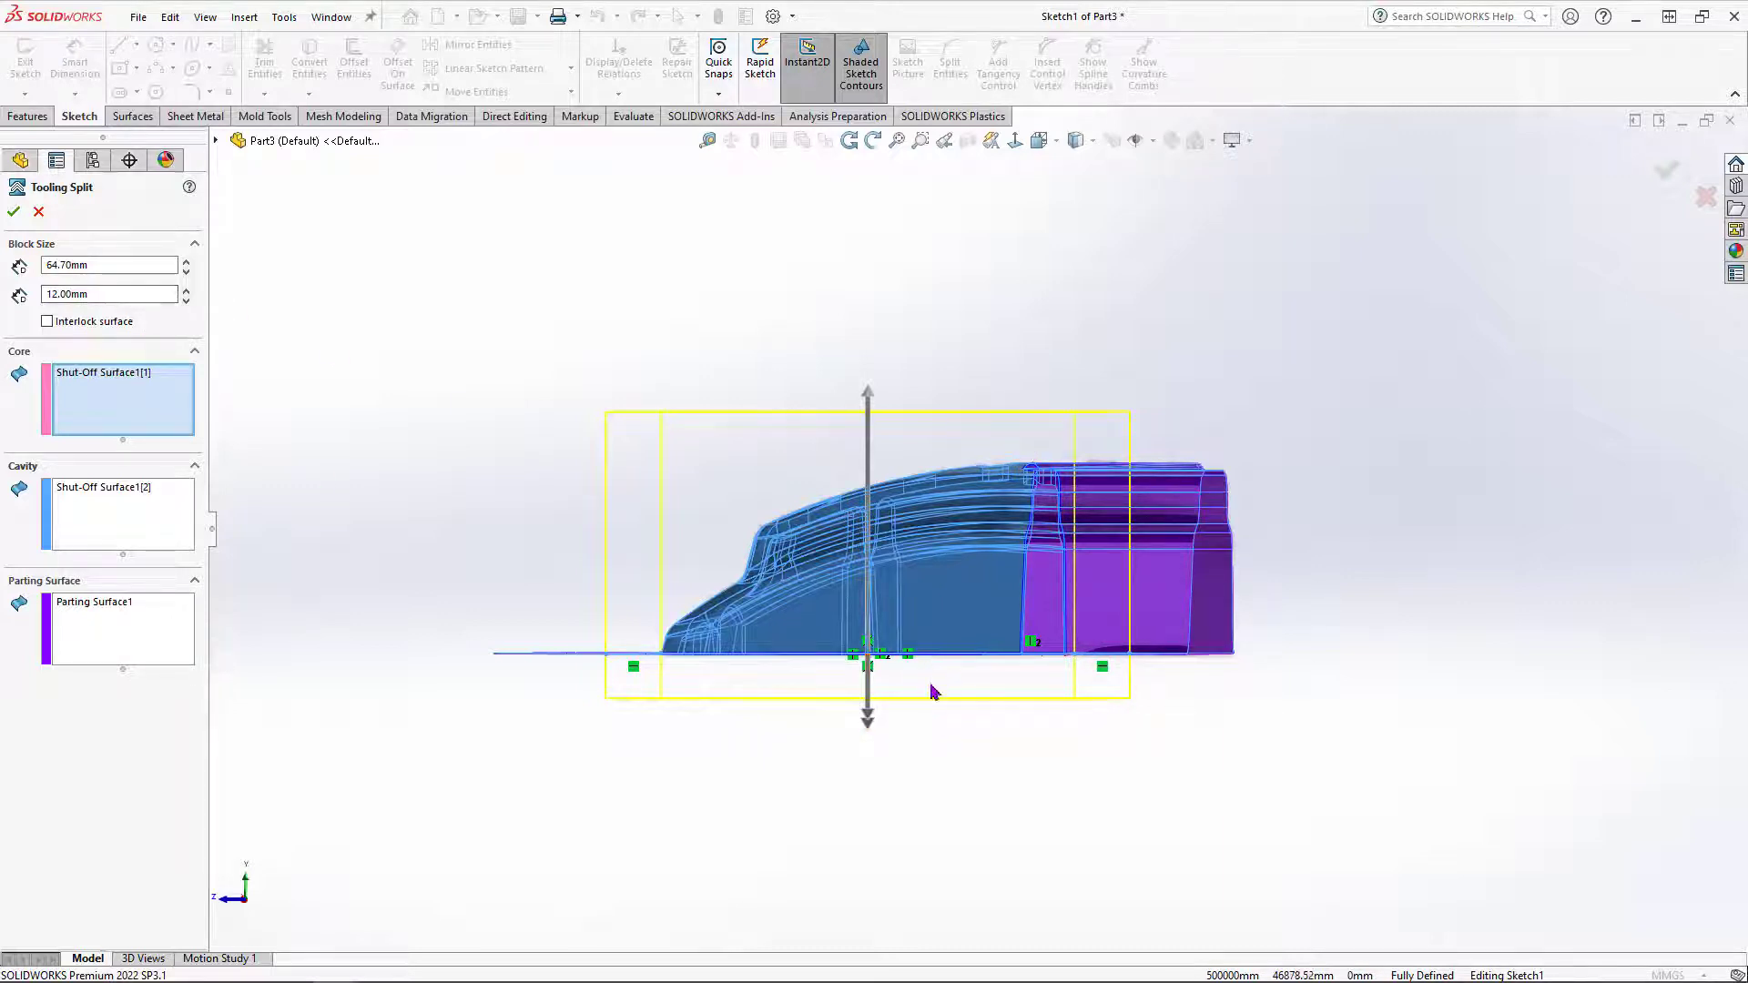
click(185, 290)
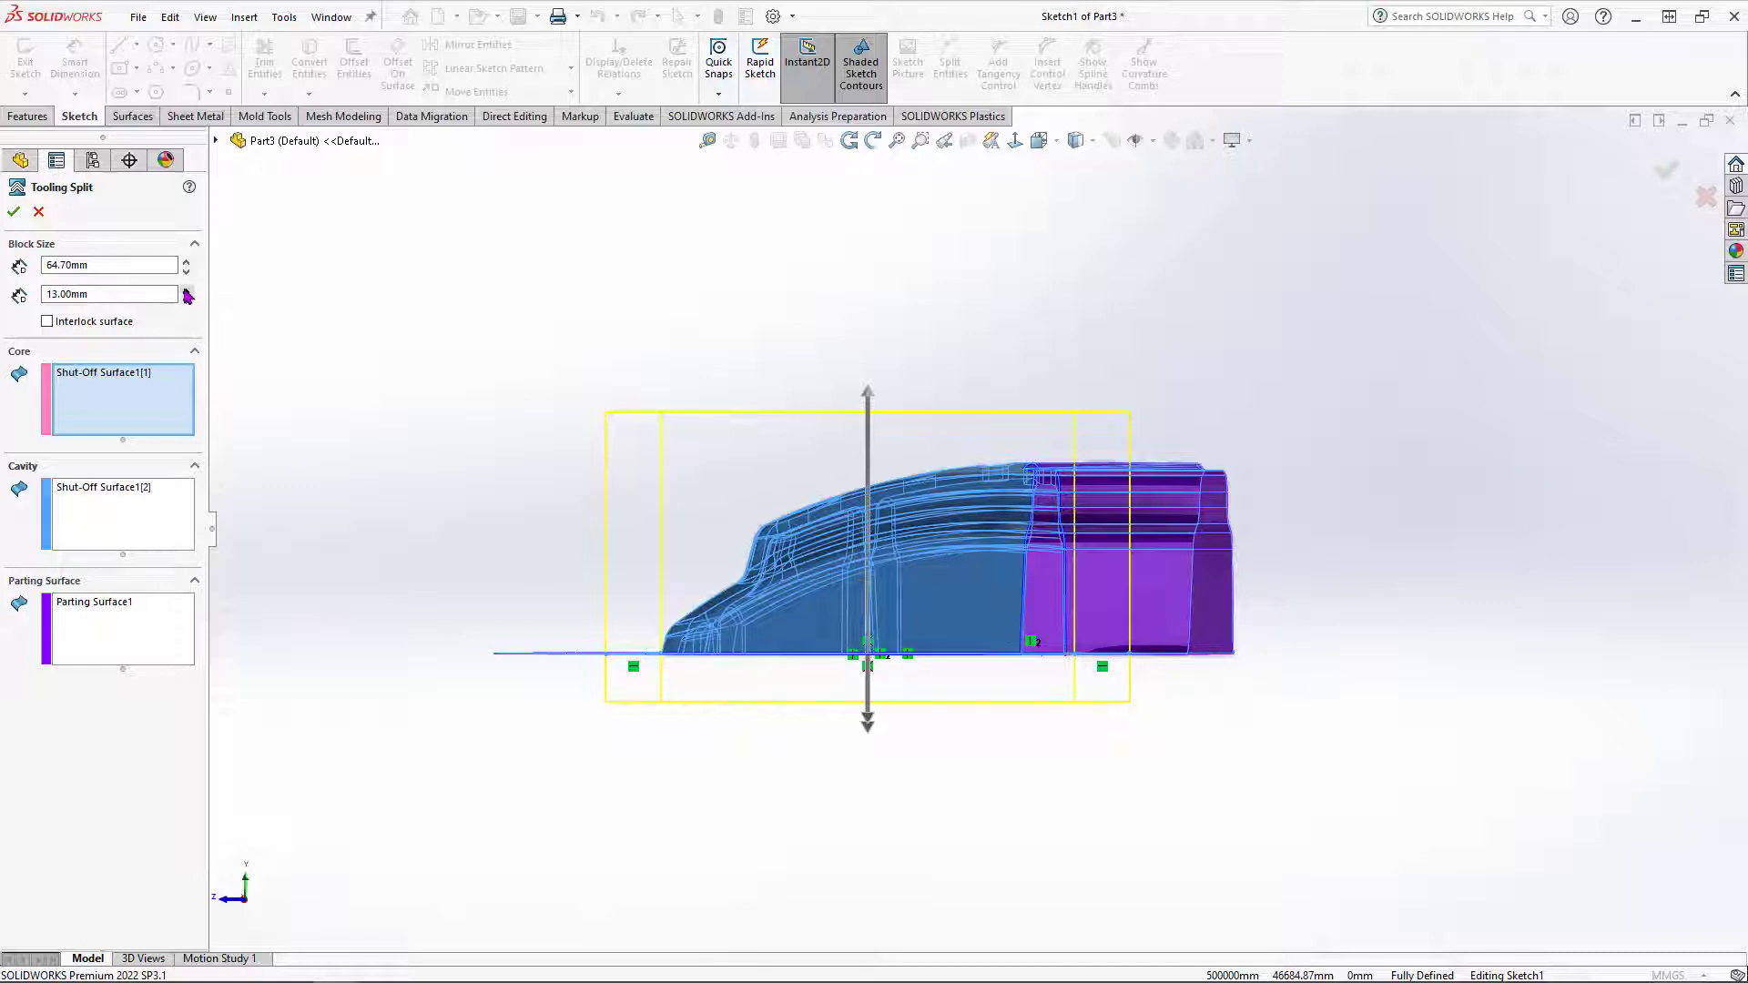
click(185, 290)
click(185, 290)
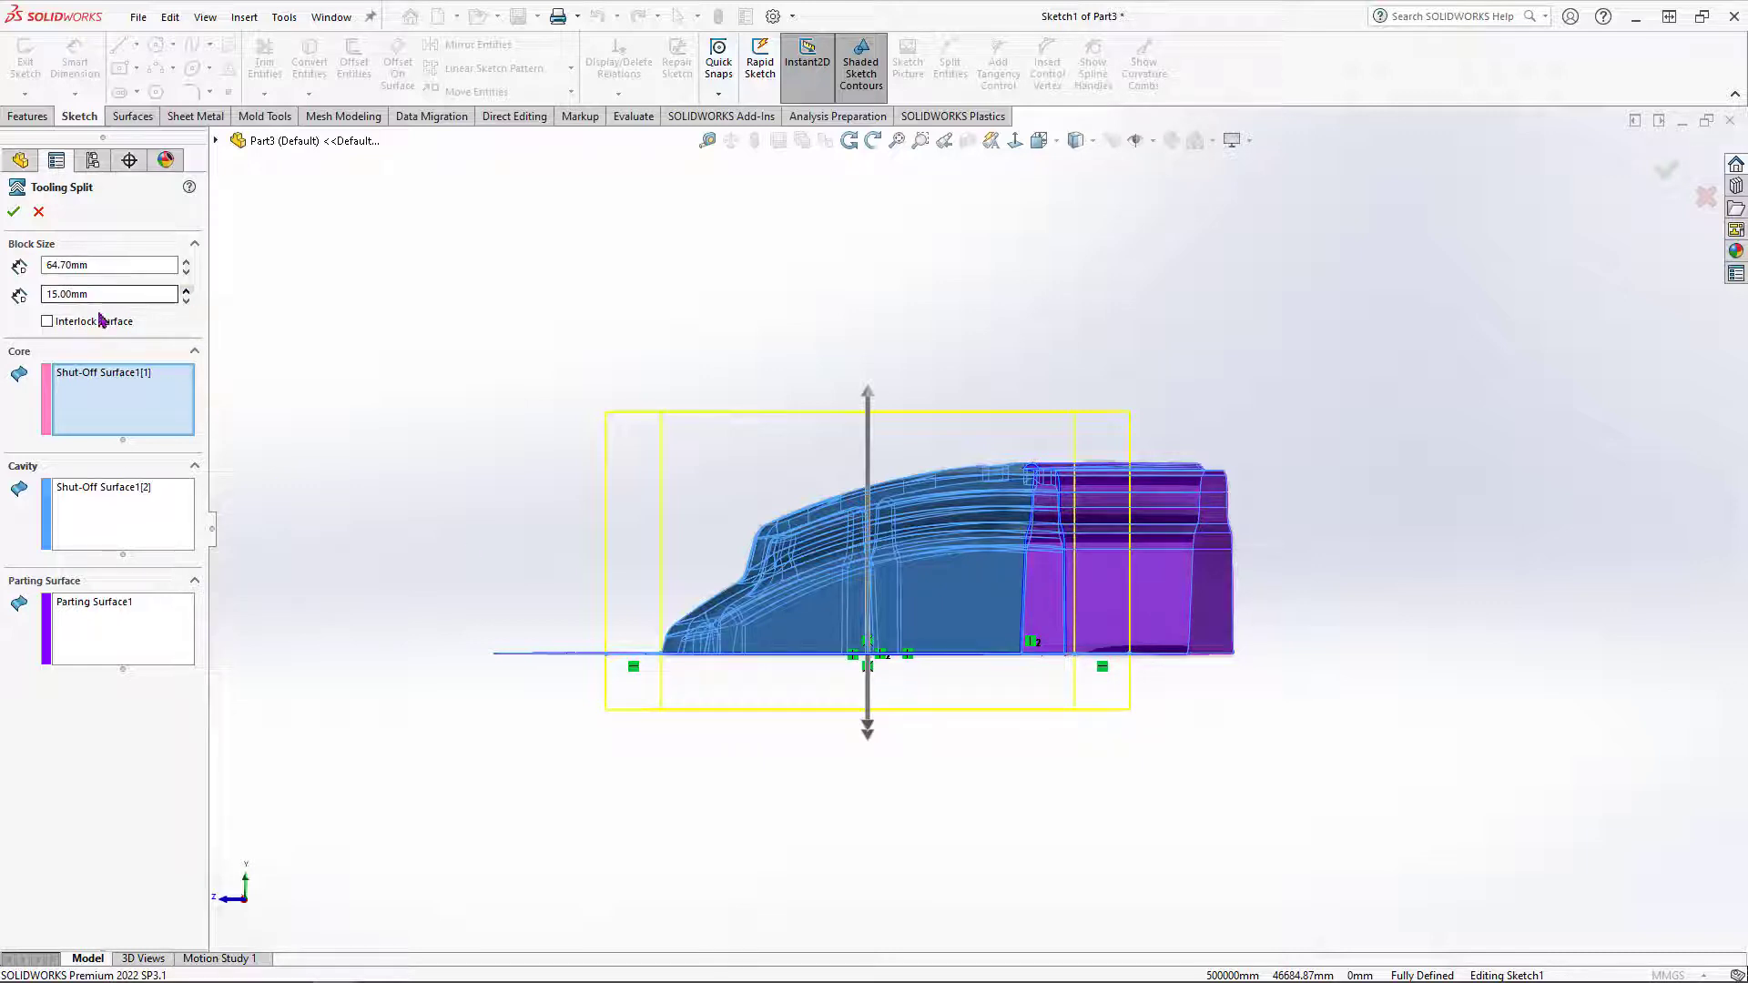
Step: Try block depths of 95 mm and 64 mm in direction 1
click(92, 265)
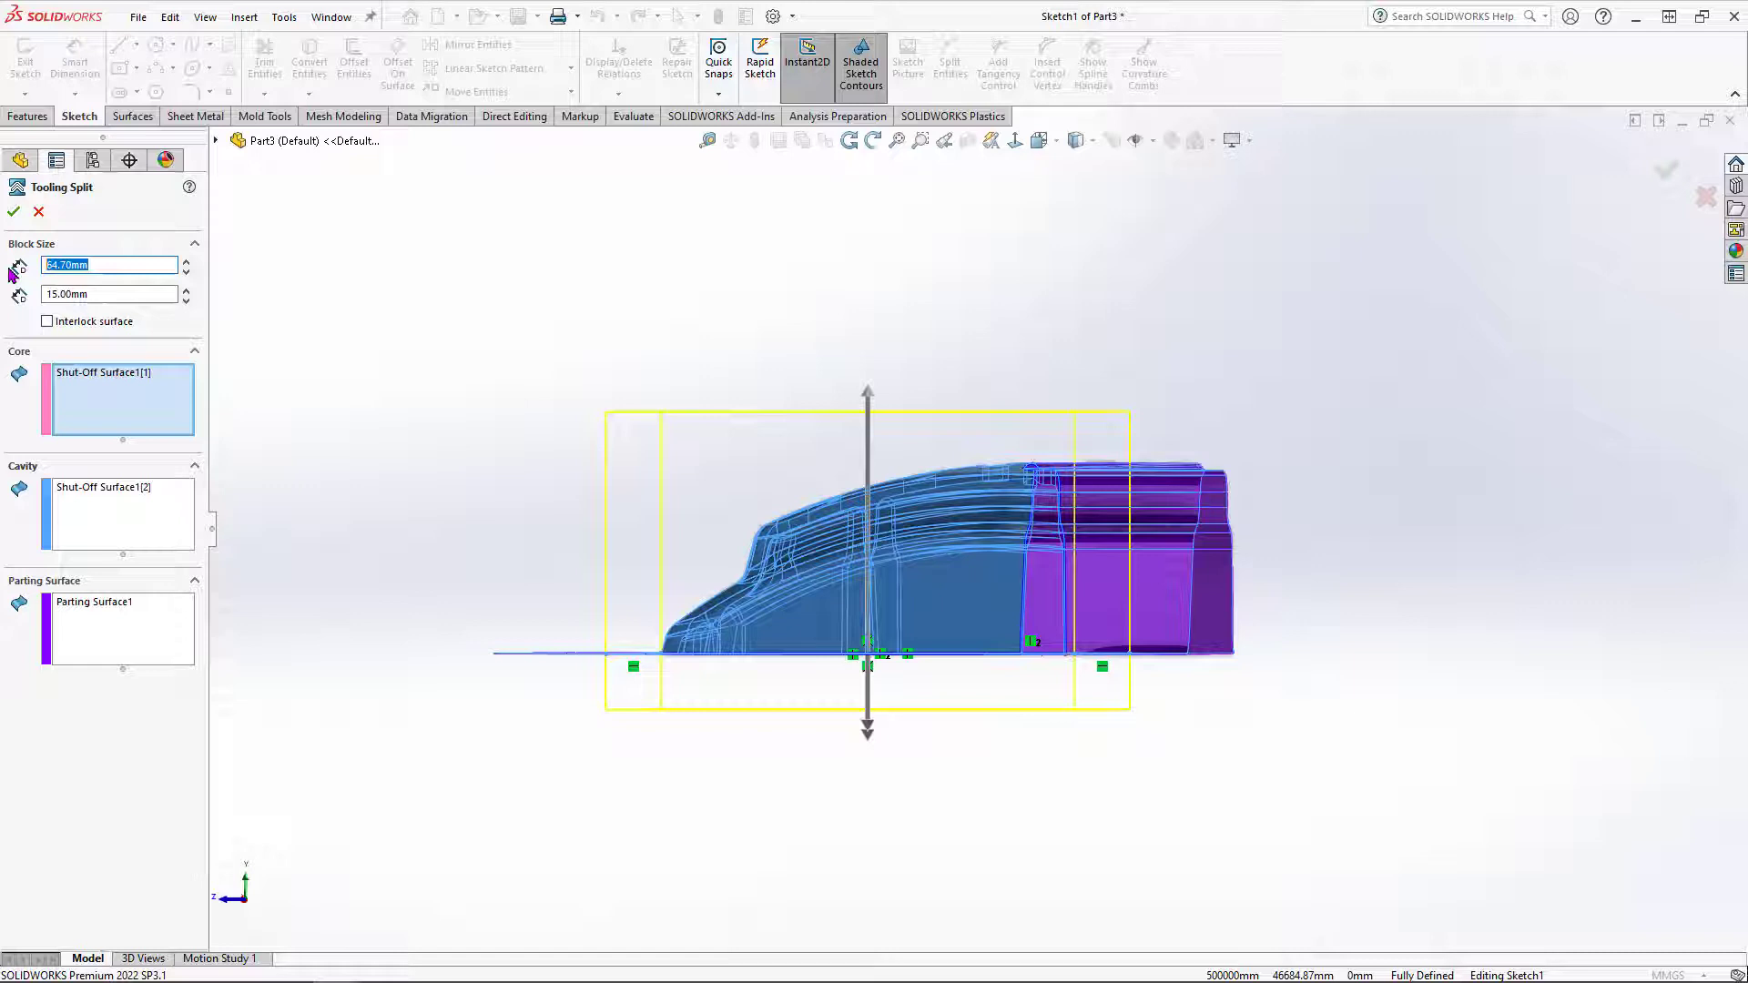
text(35)
key(Return)
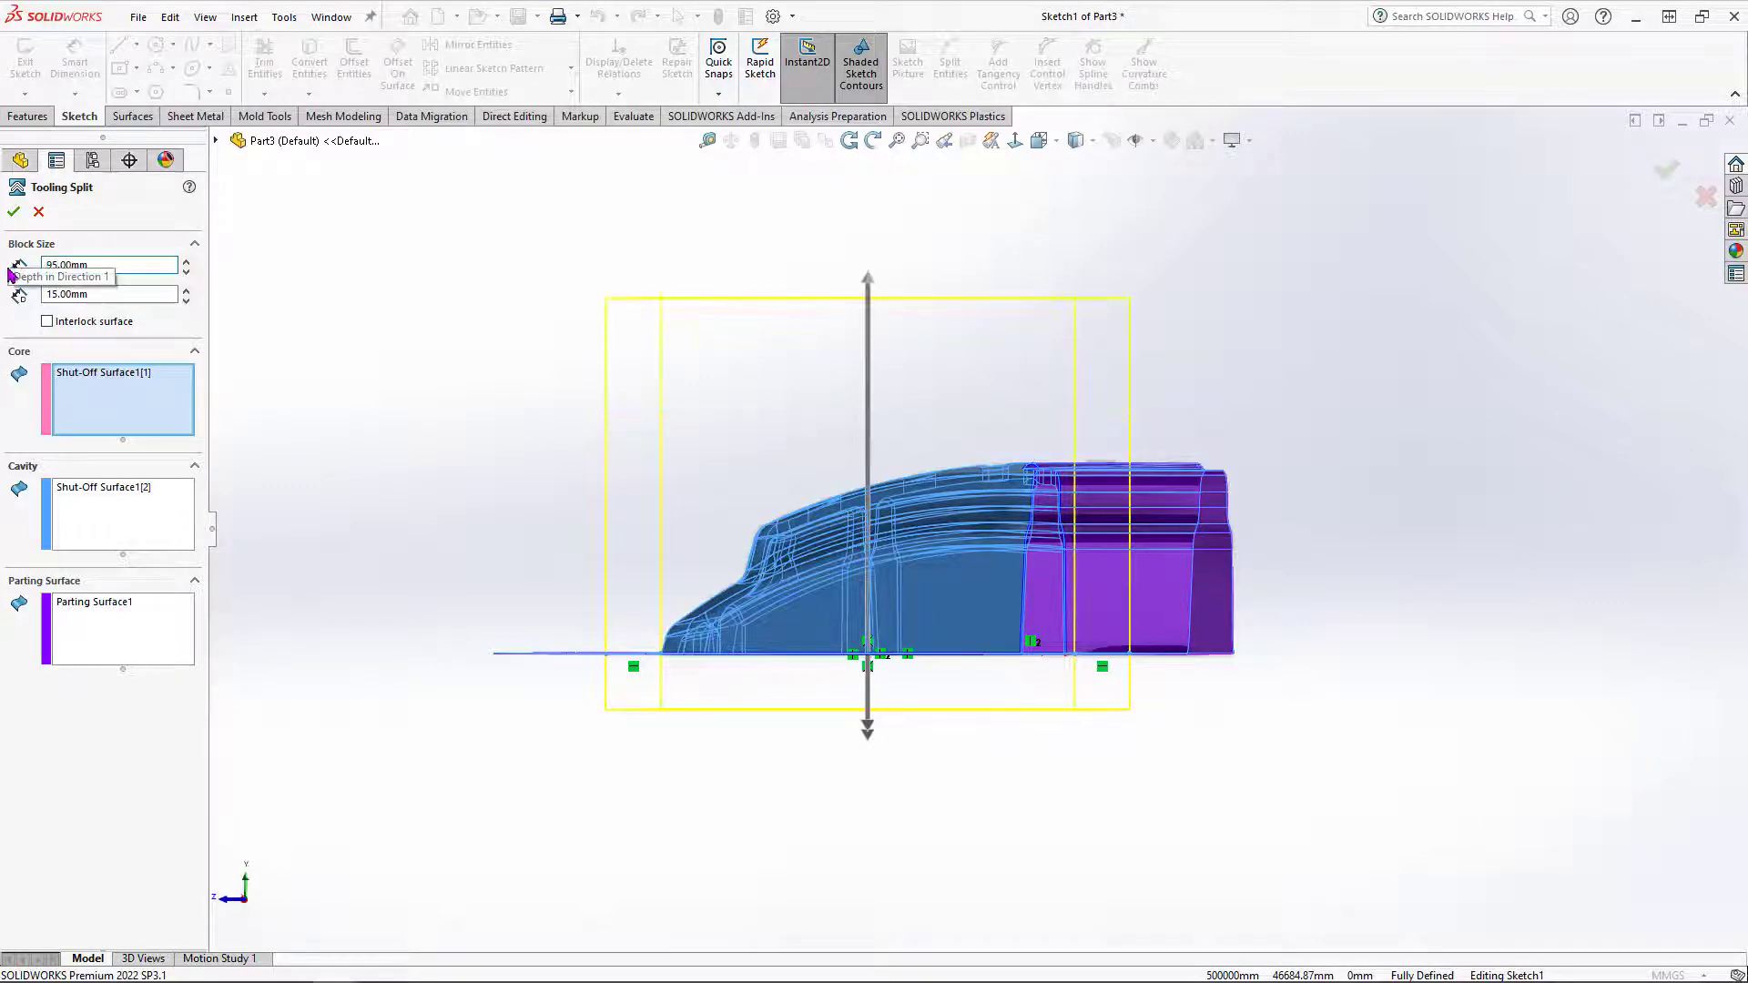
click(87, 264)
text(6)
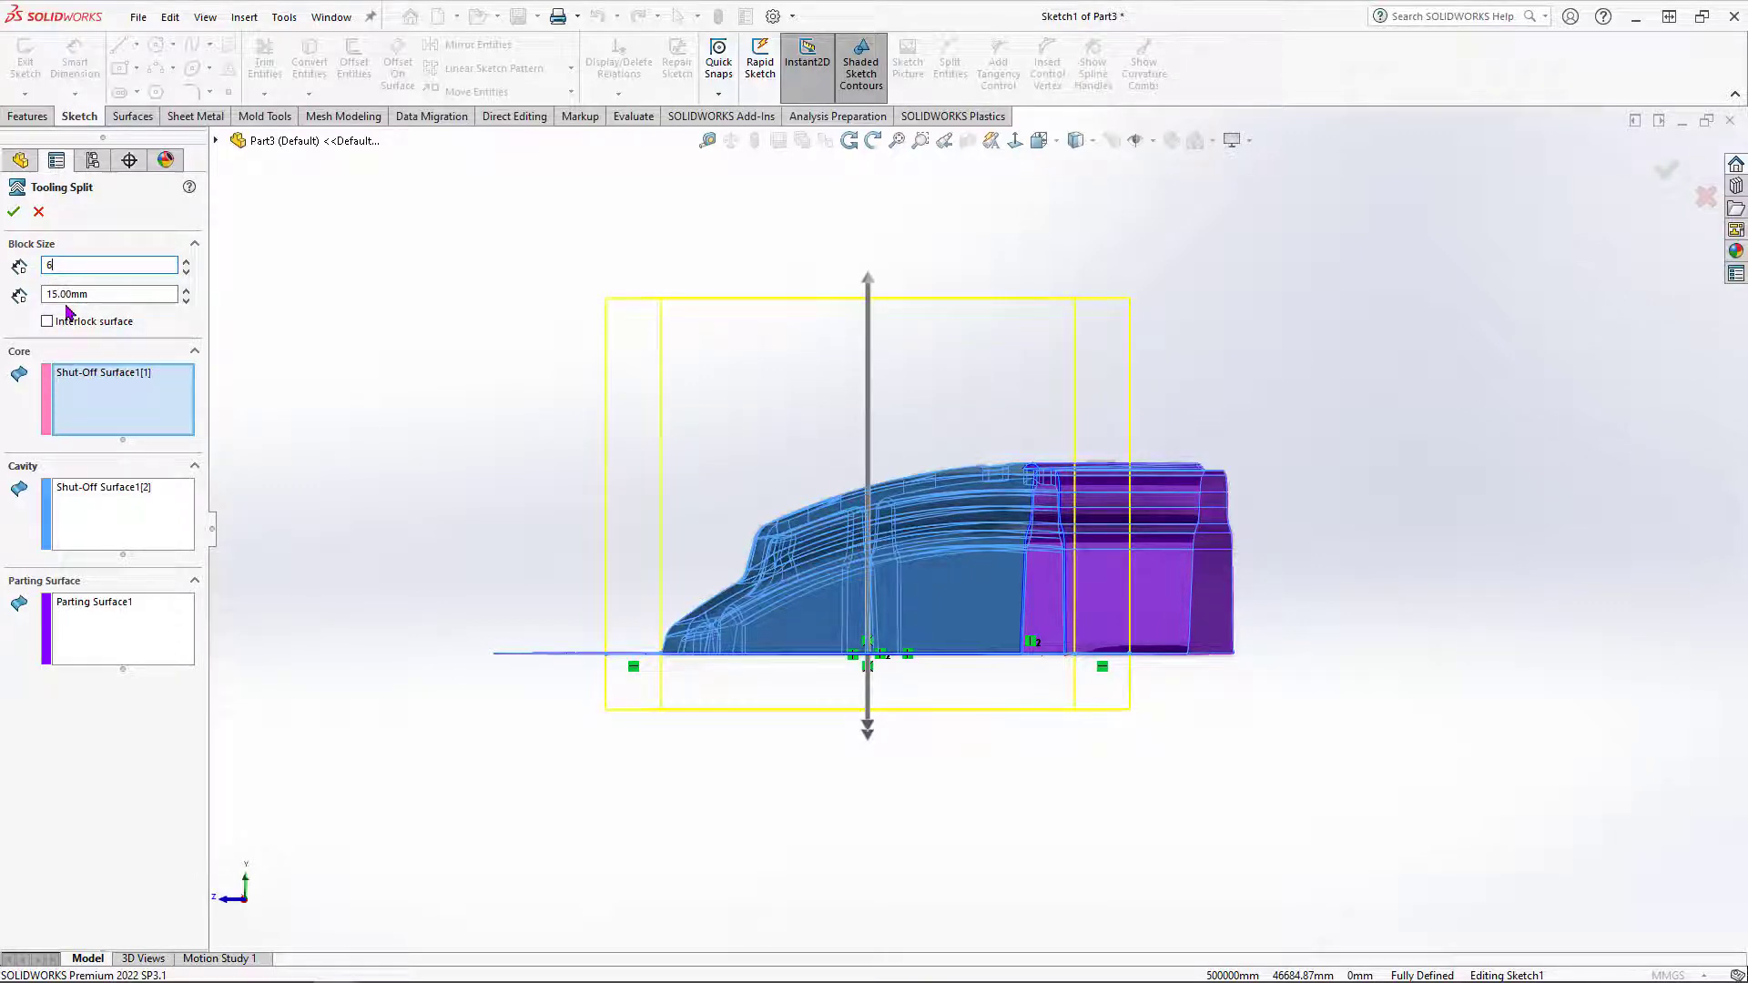
text(4)
key(Return)
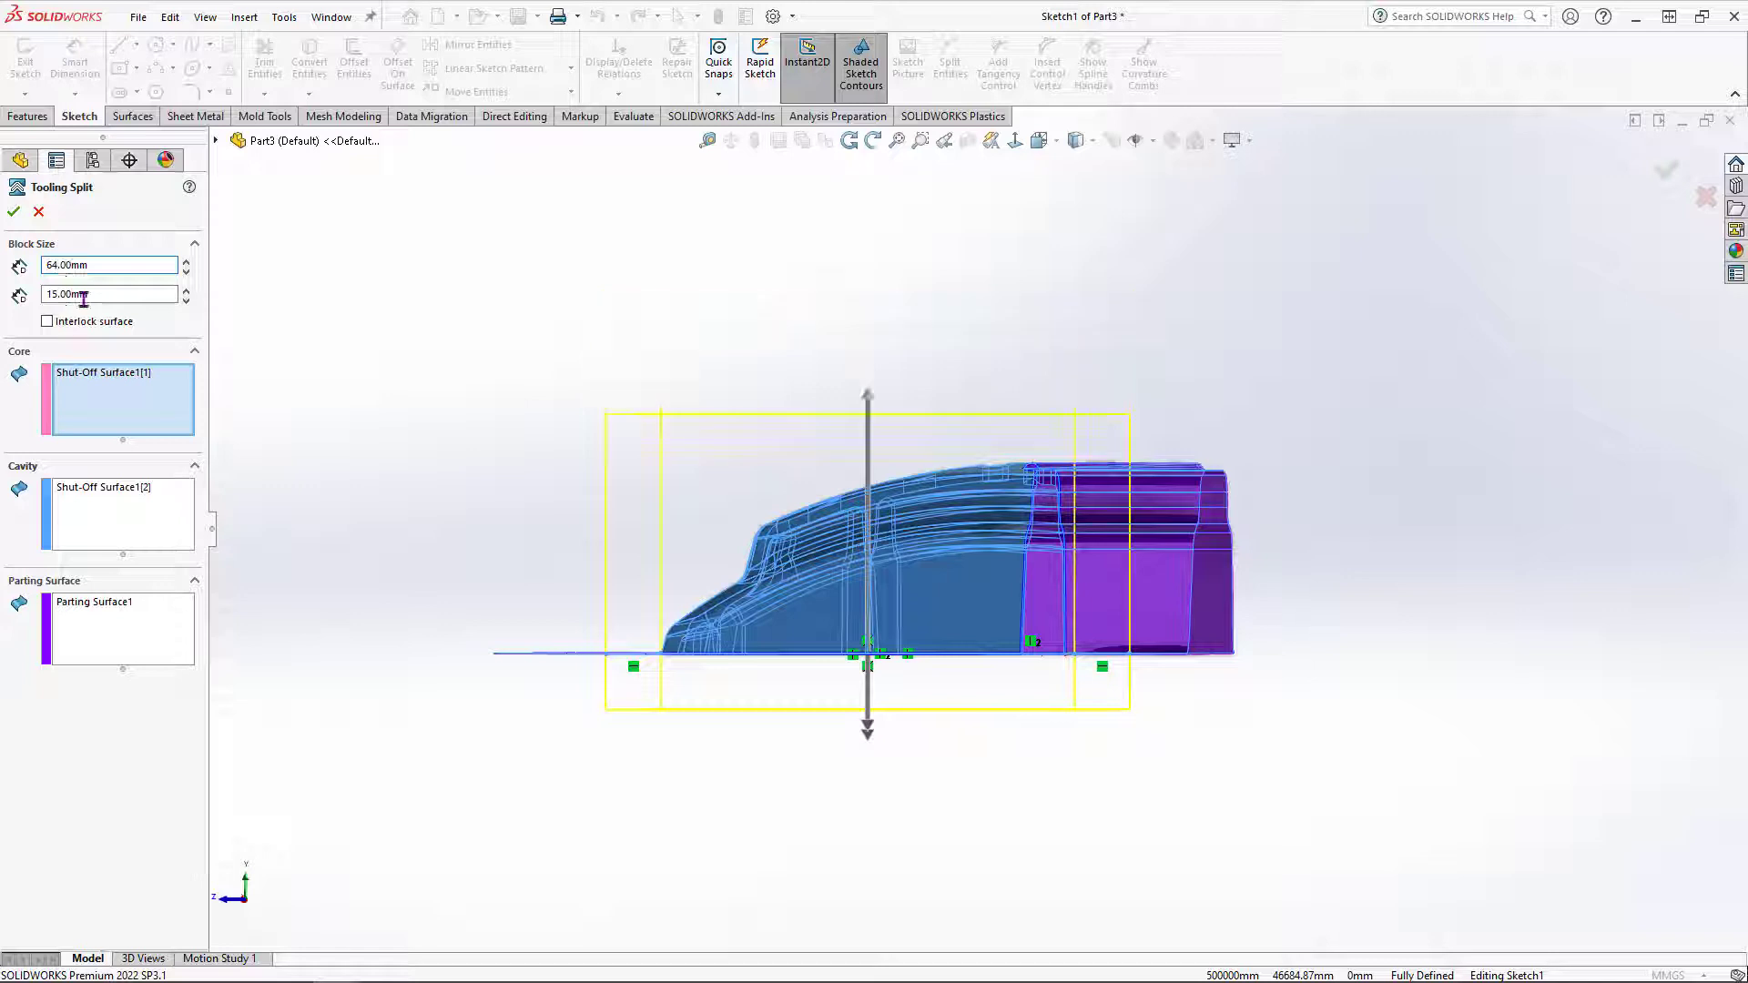
Step: Set the block's depth in direction 1 to 65 mm and accept the tooling split
double_click(118, 262)
text(65)
click(129, 290)
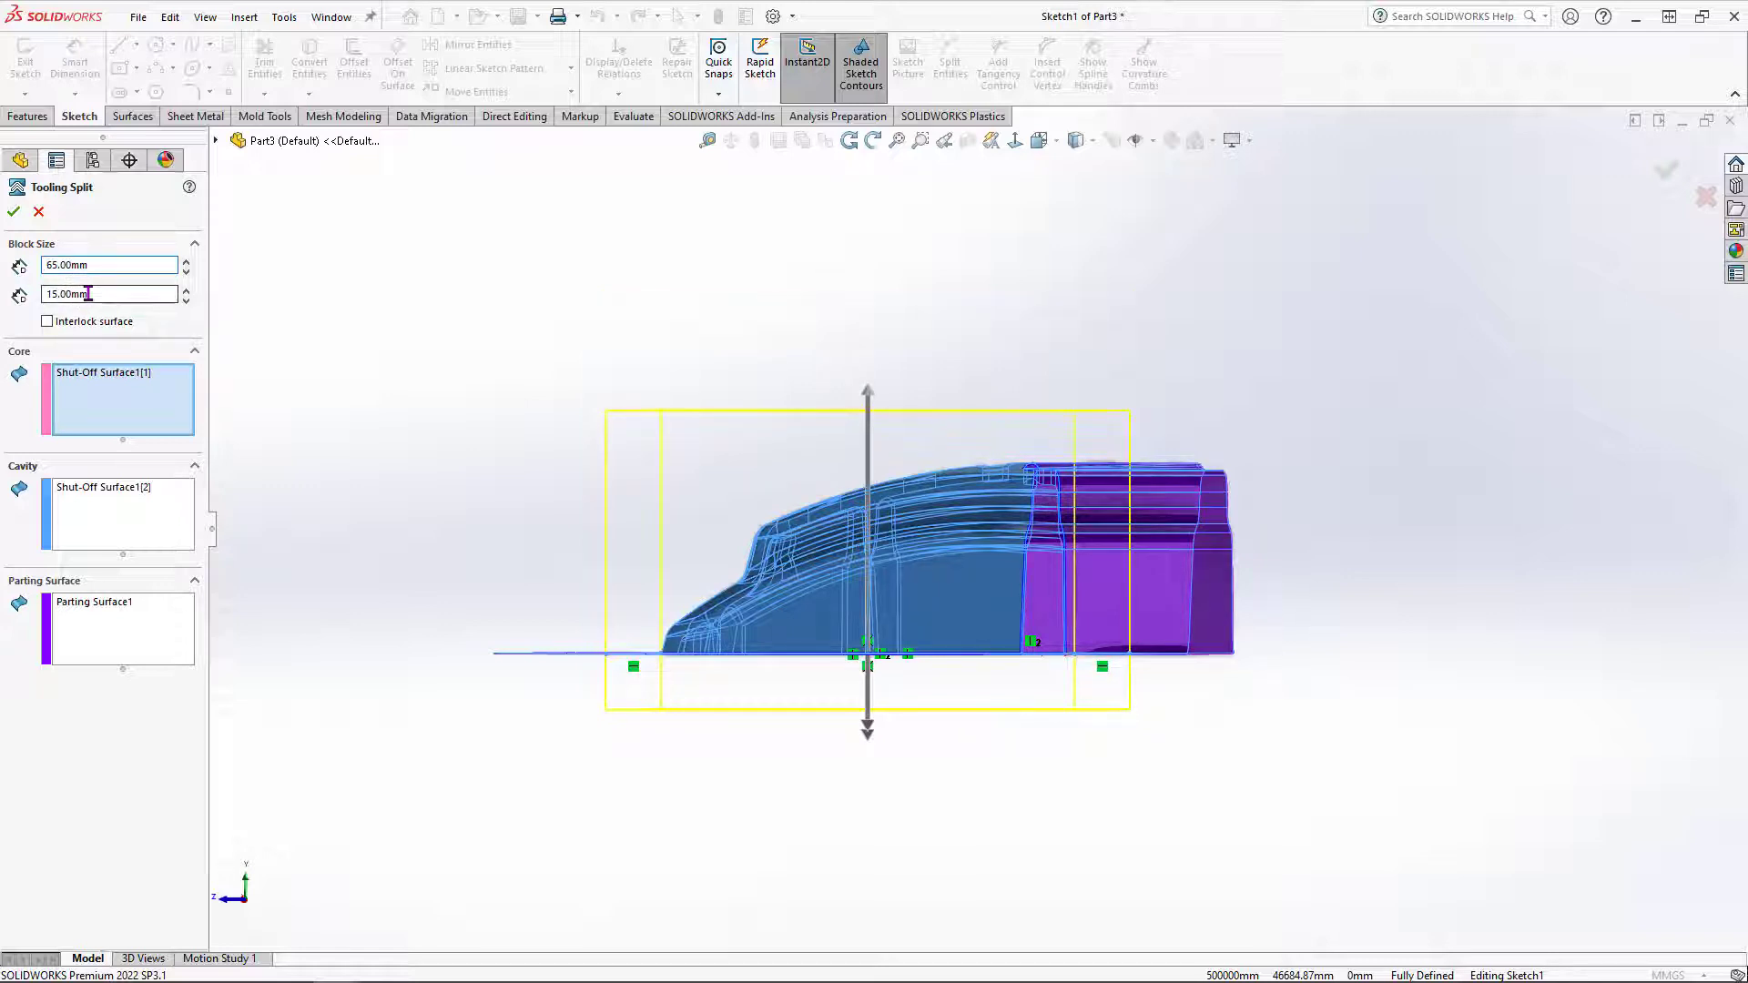
drag(129, 289, 2, 314)
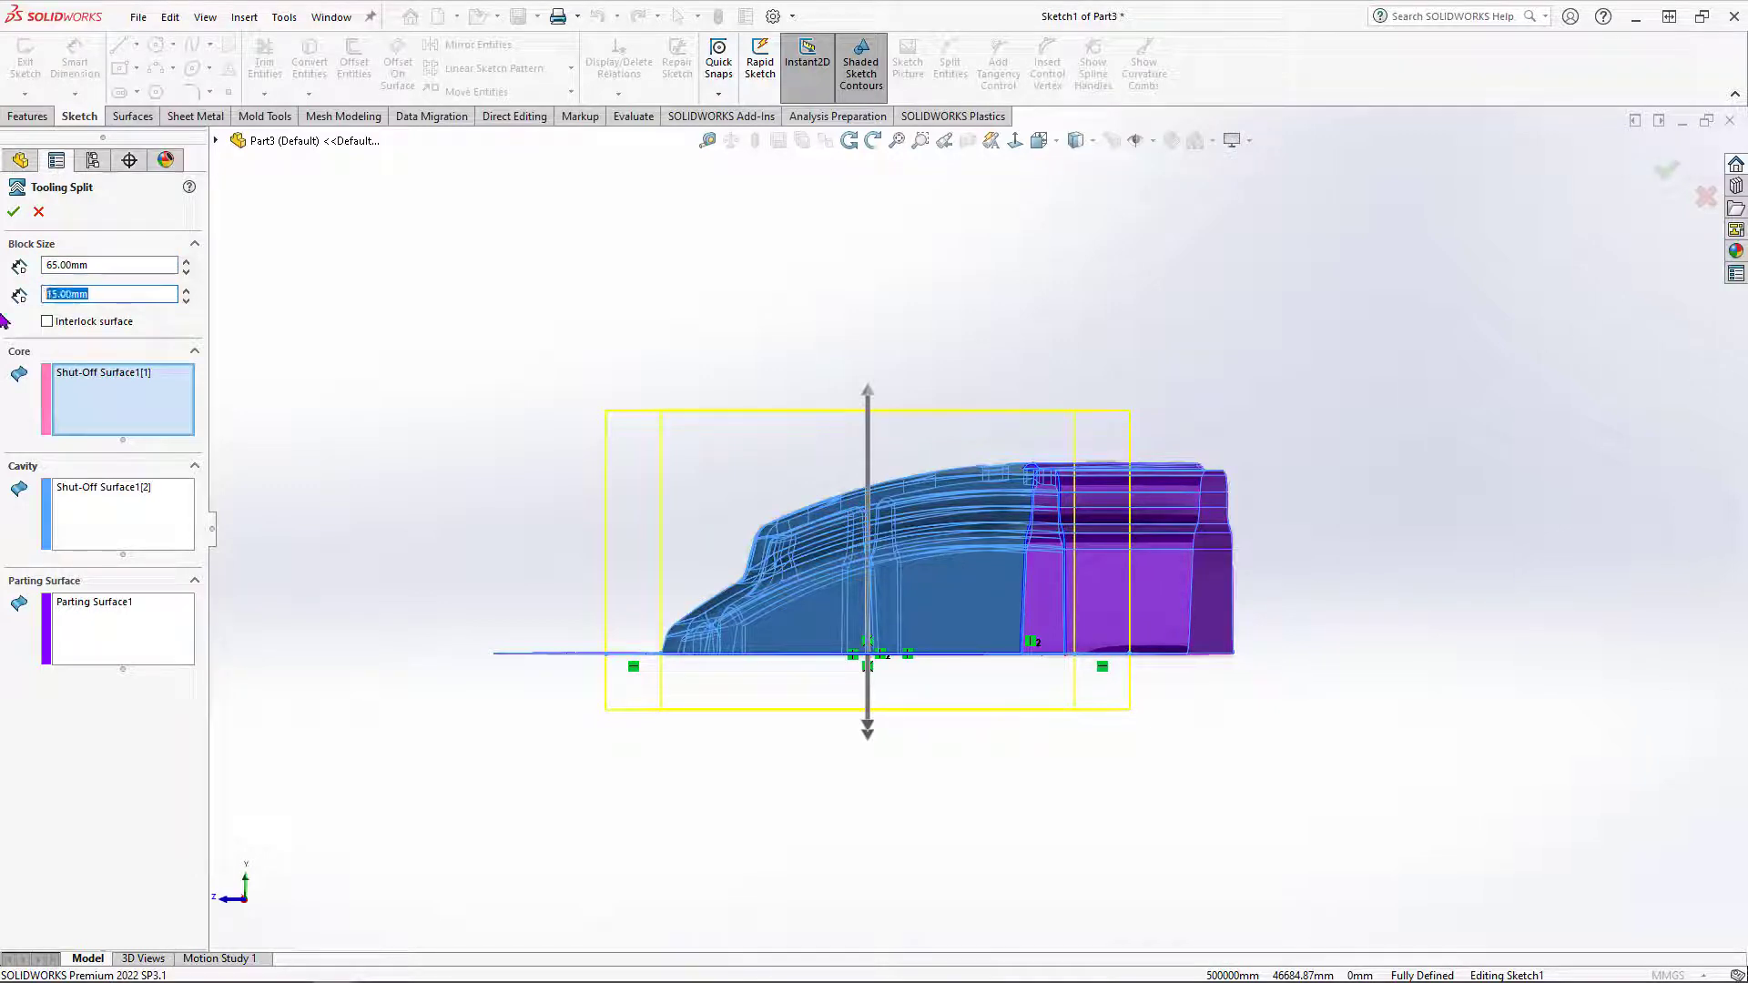
click(13, 215)
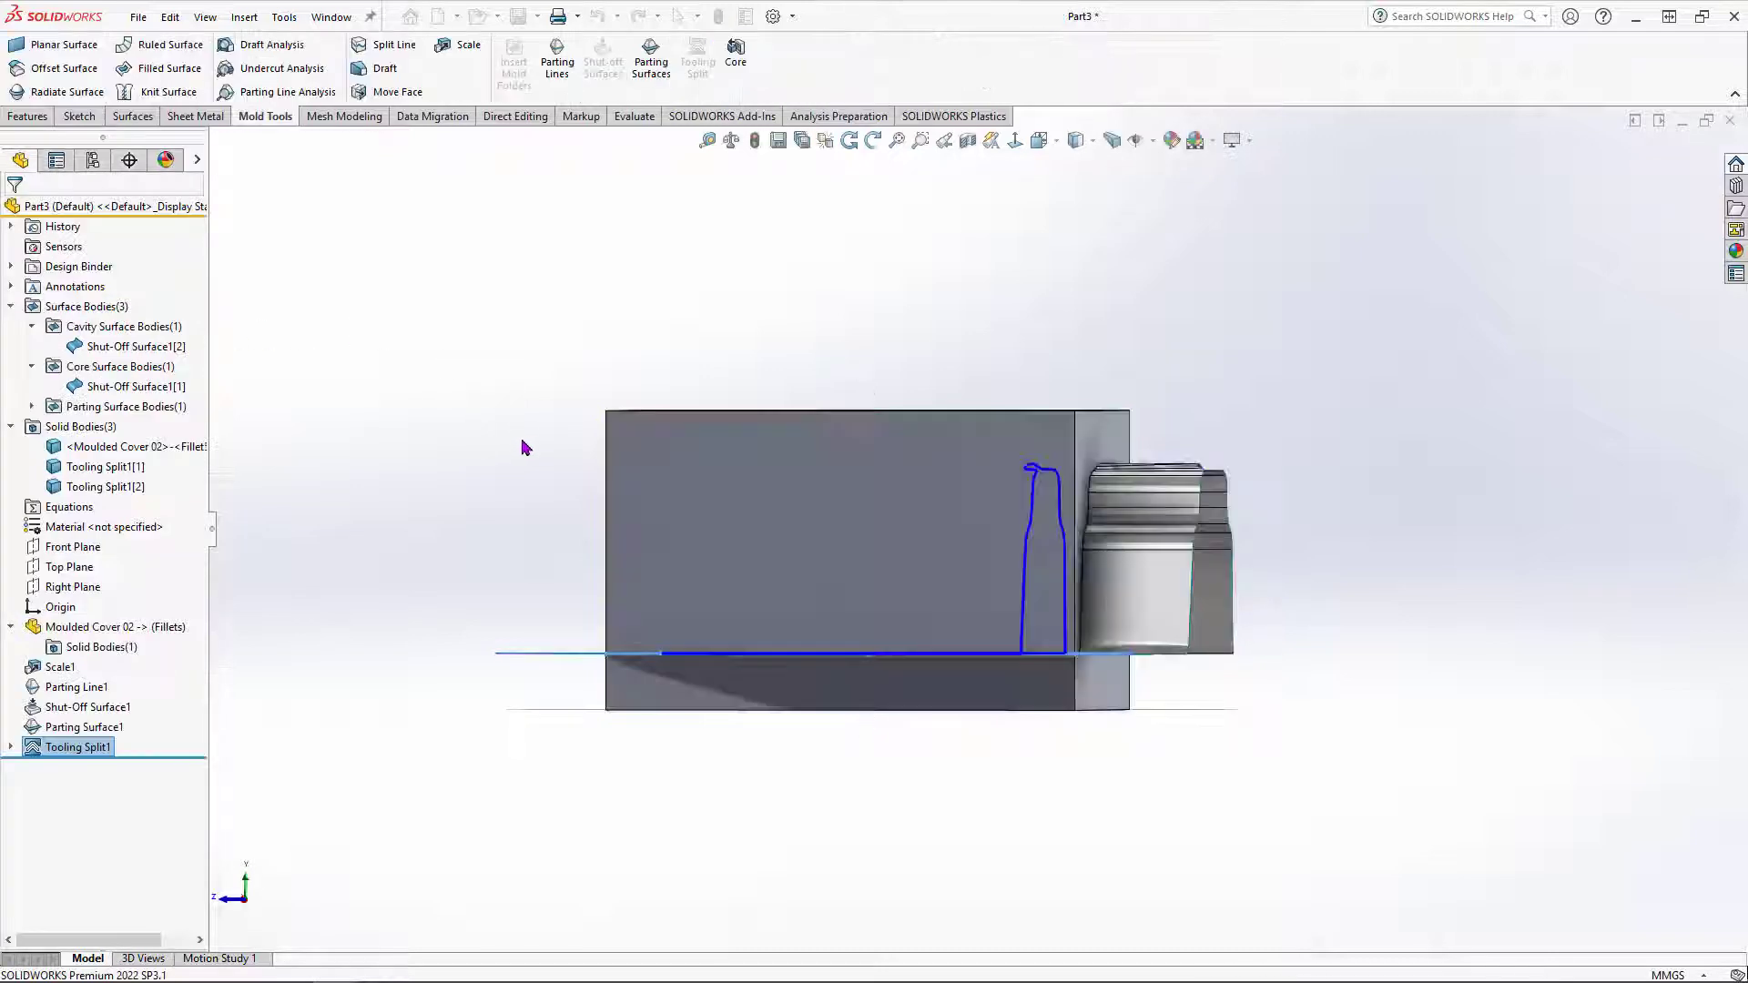
Step: Hide the cavity and core shut-off surface bodies and the parting surface body
mouse_move(512, 464)
middle_down()
mouse_move(582, 472)
mouse_move(621, 546)
mouse_move(557, 571)
middle_up()
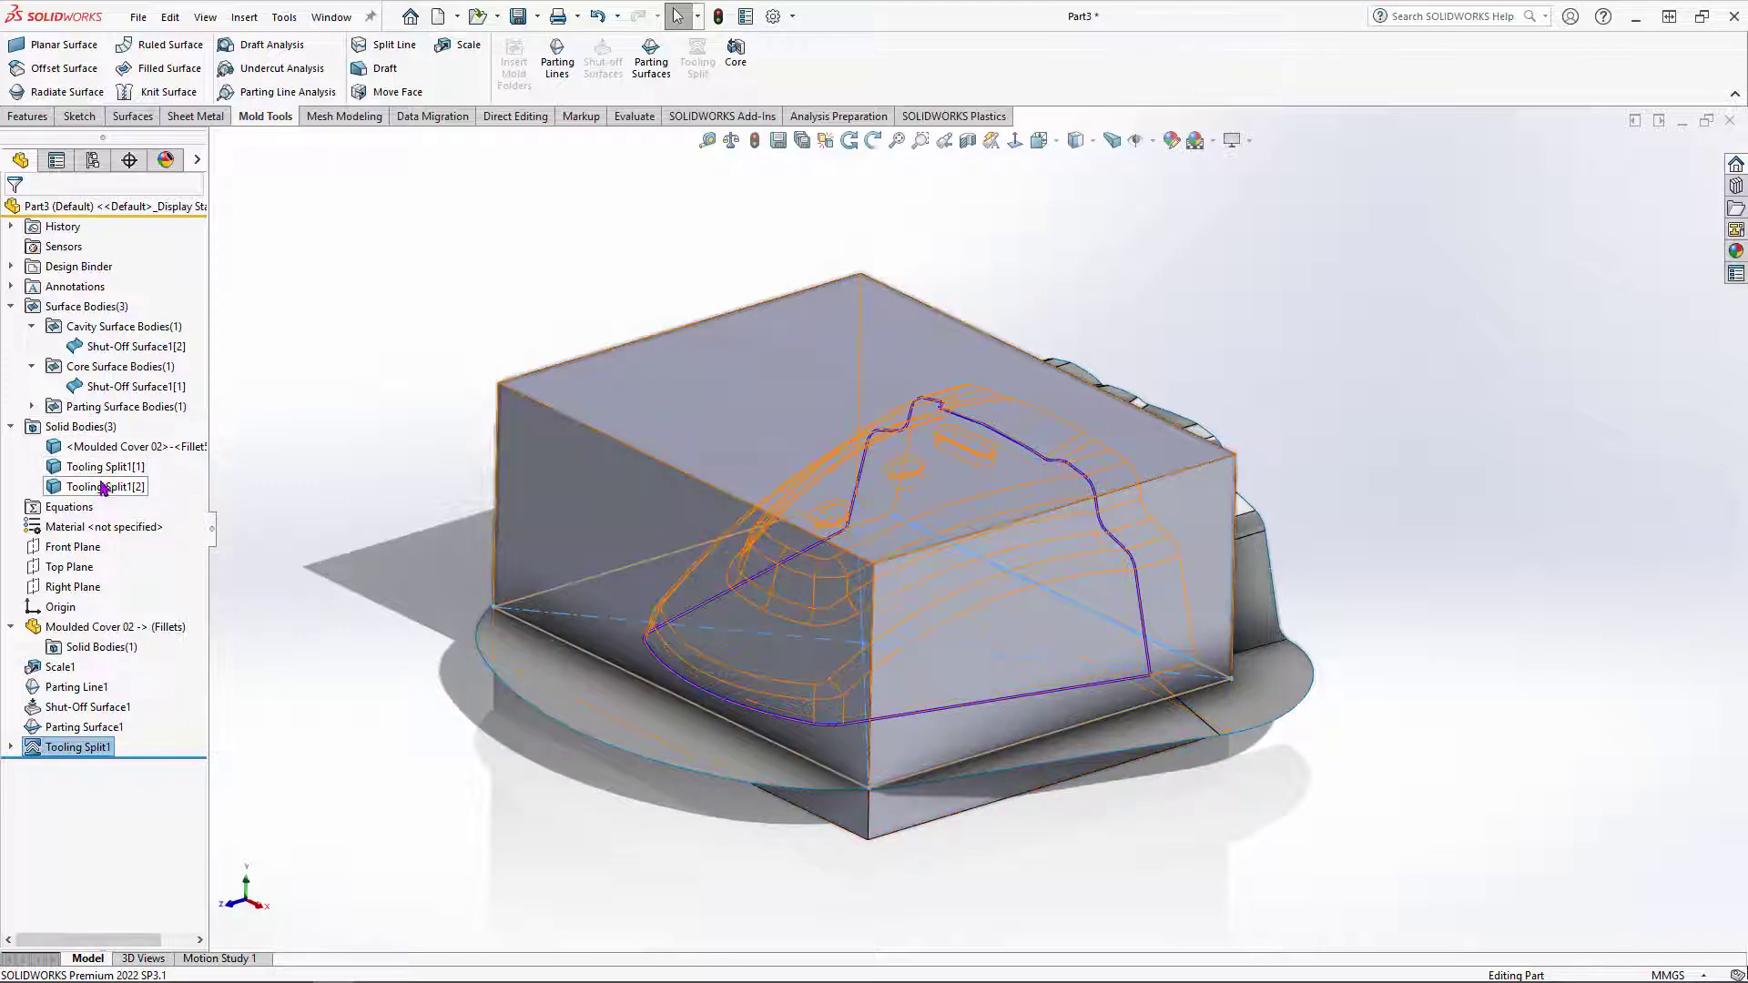
click(32, 407)
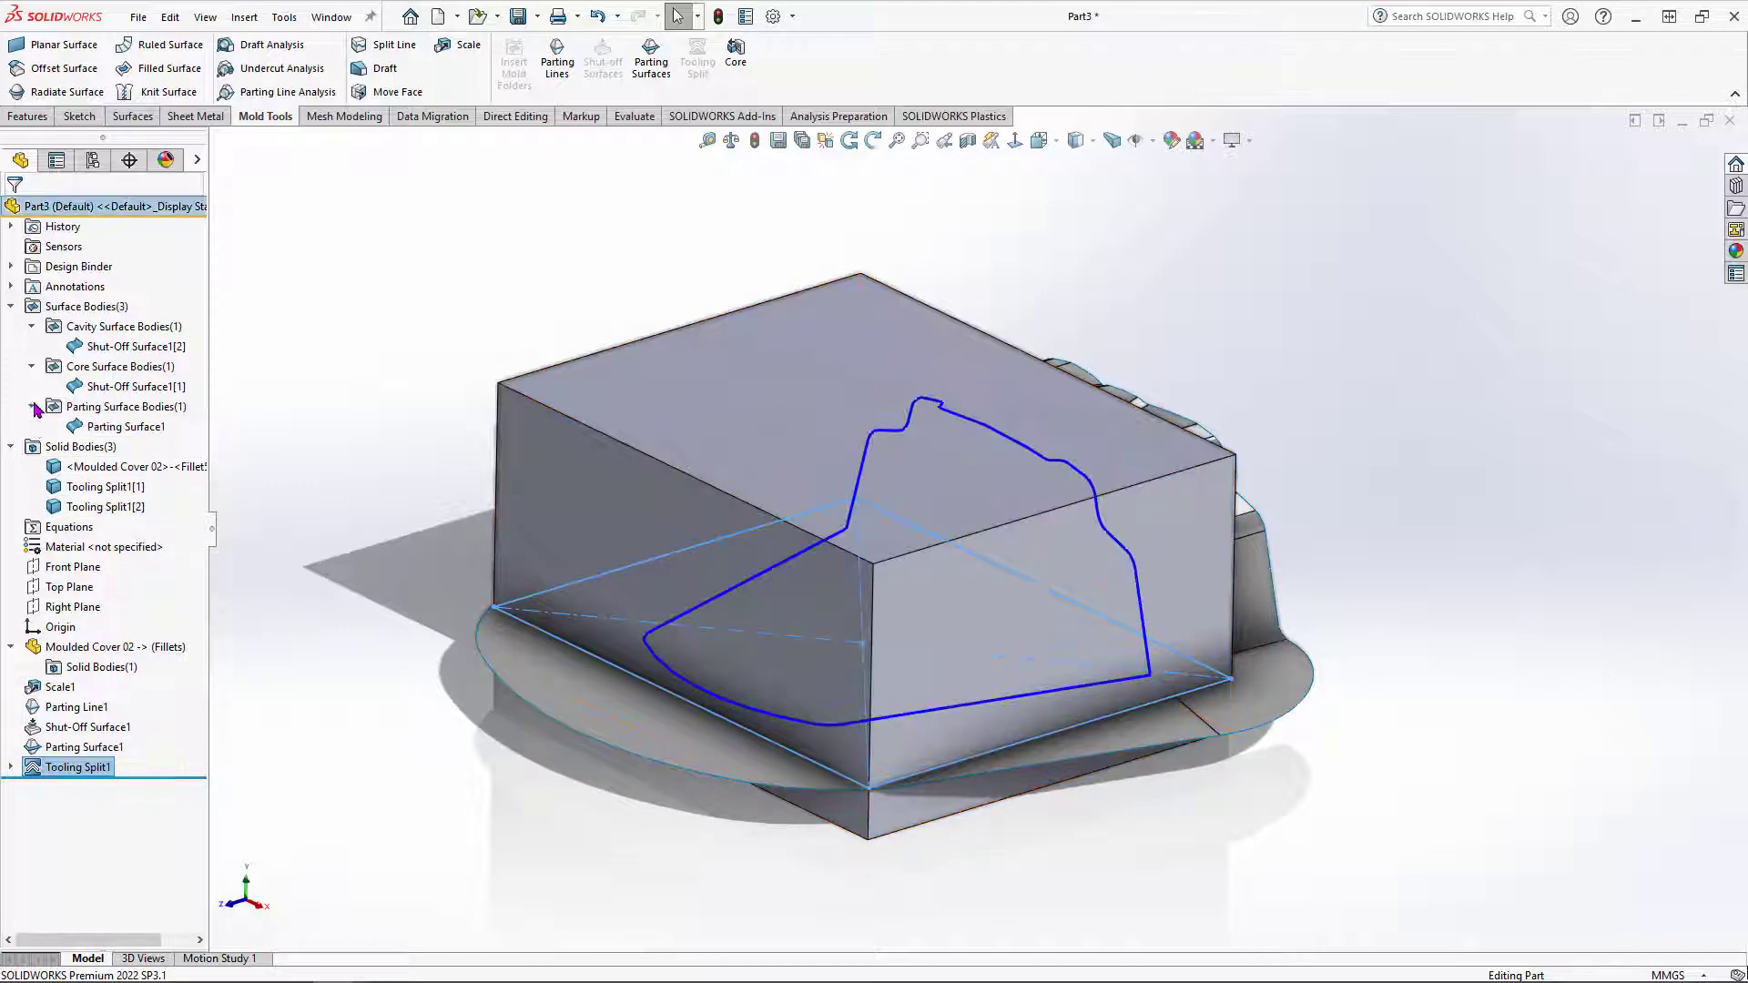
click(133, 430)
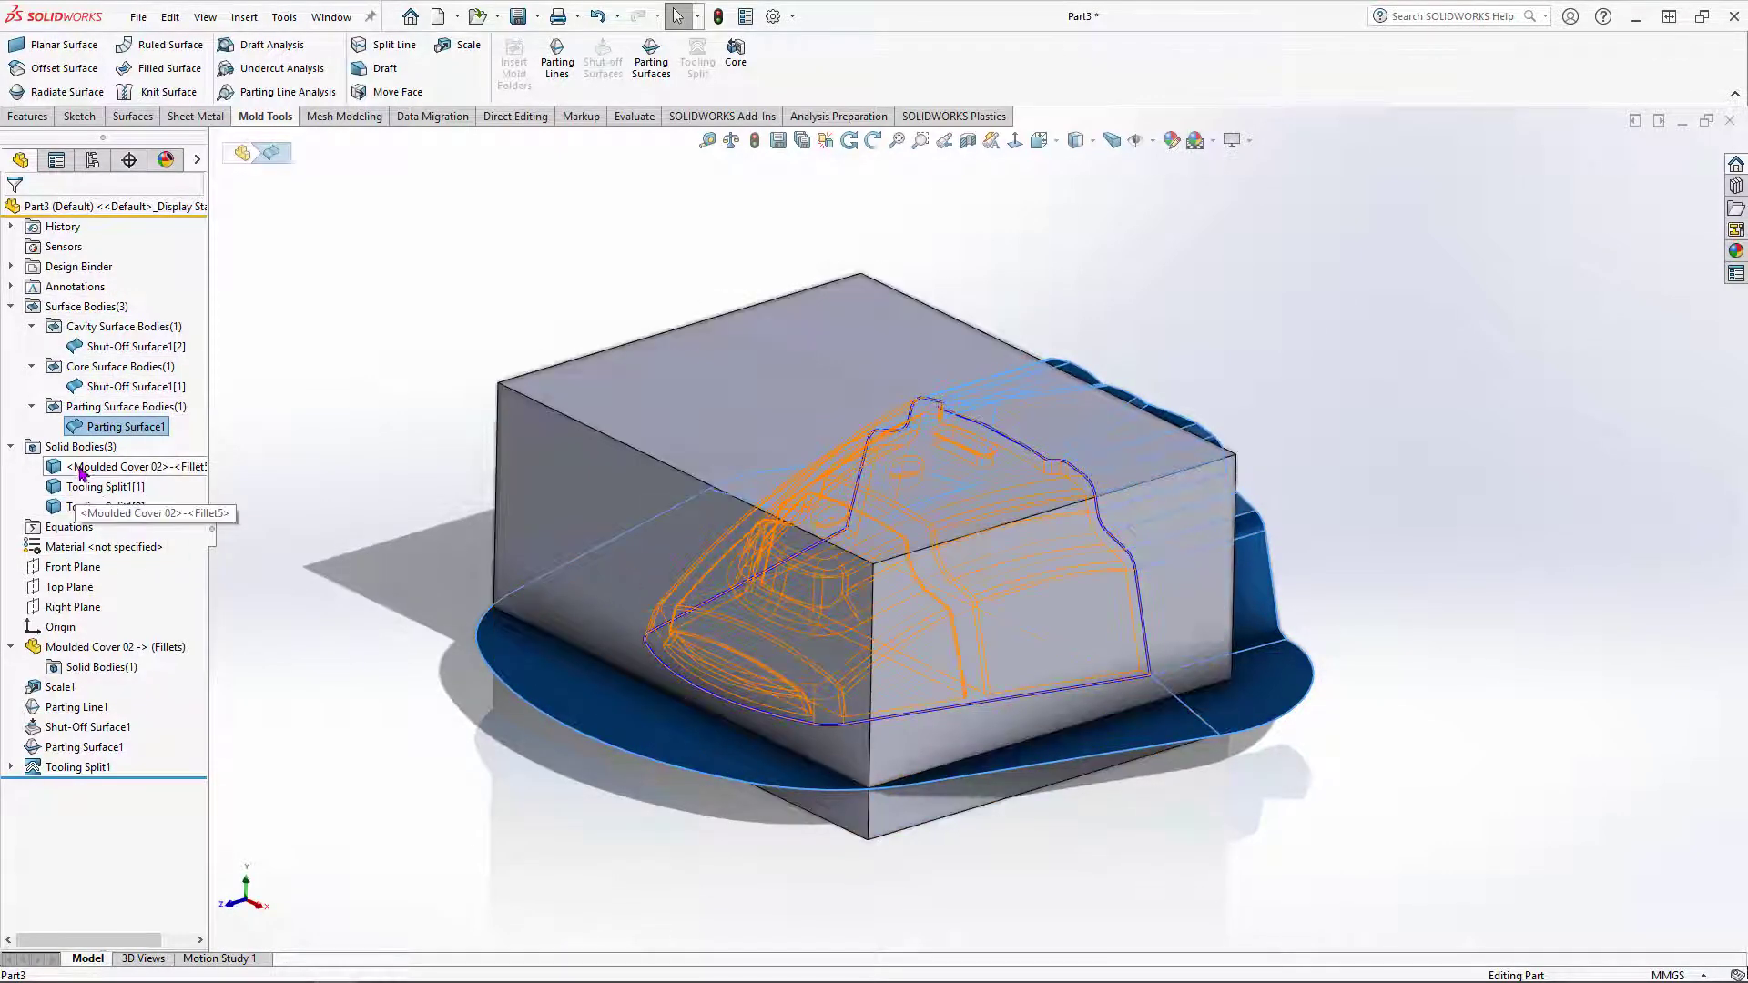
click(115, 490)
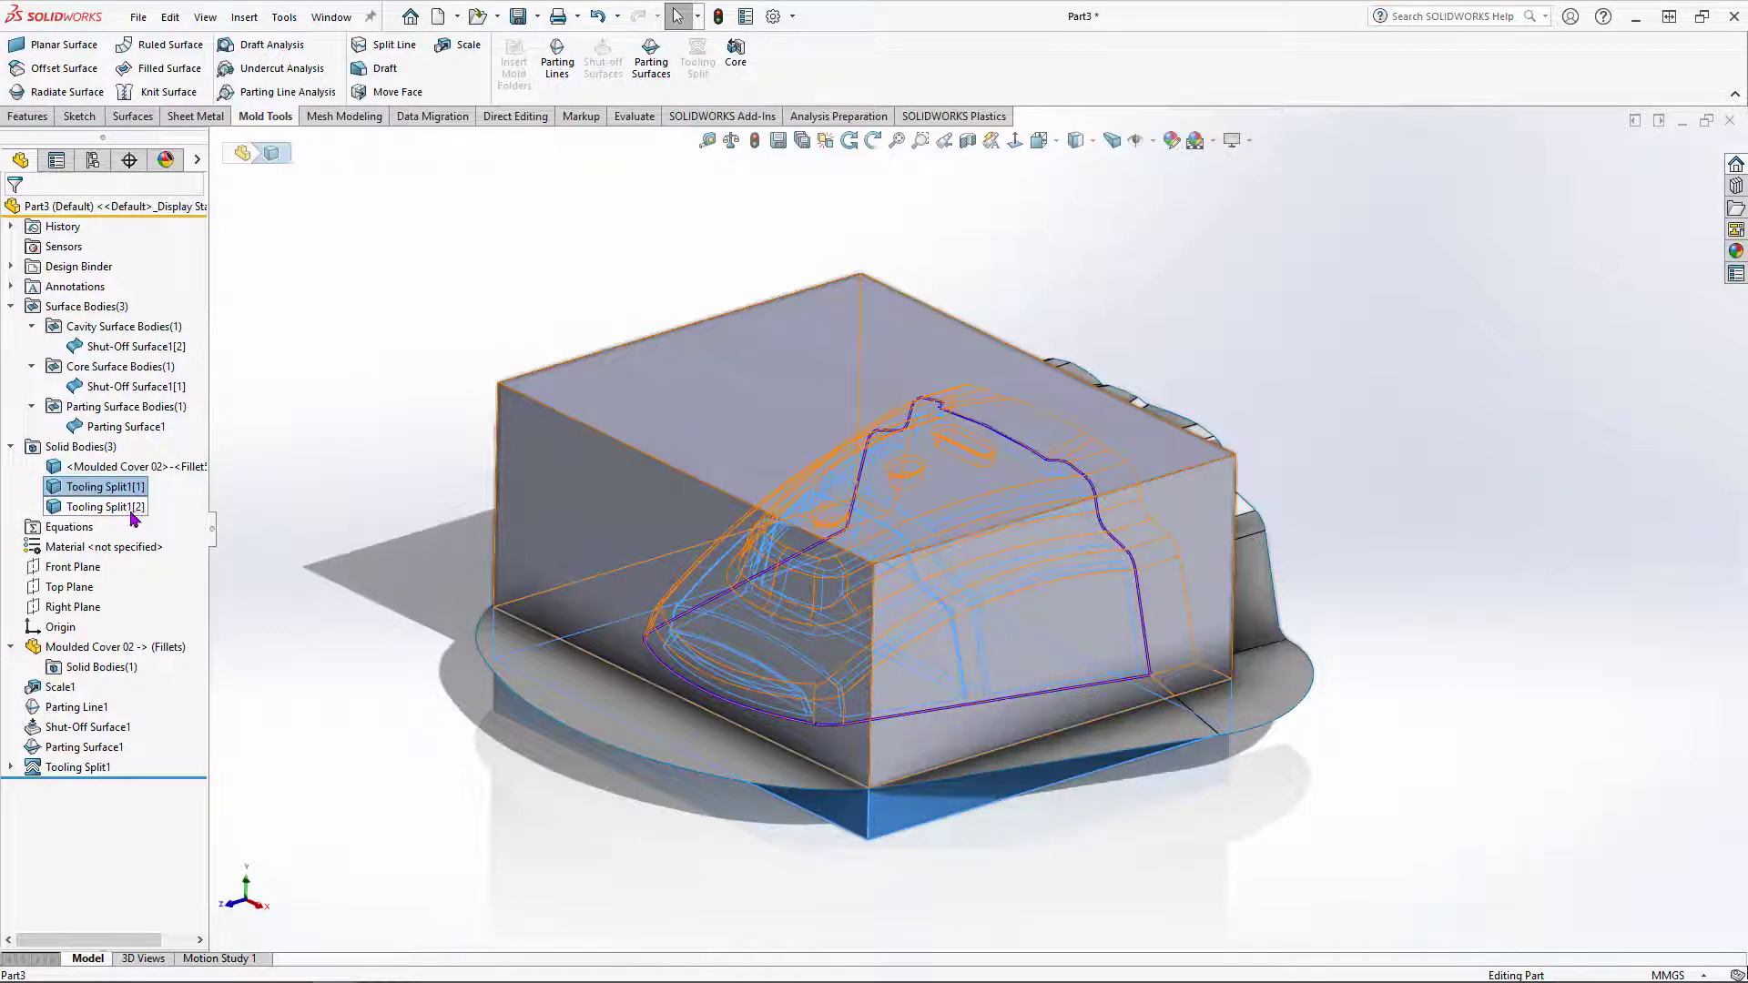
click(320, 508)
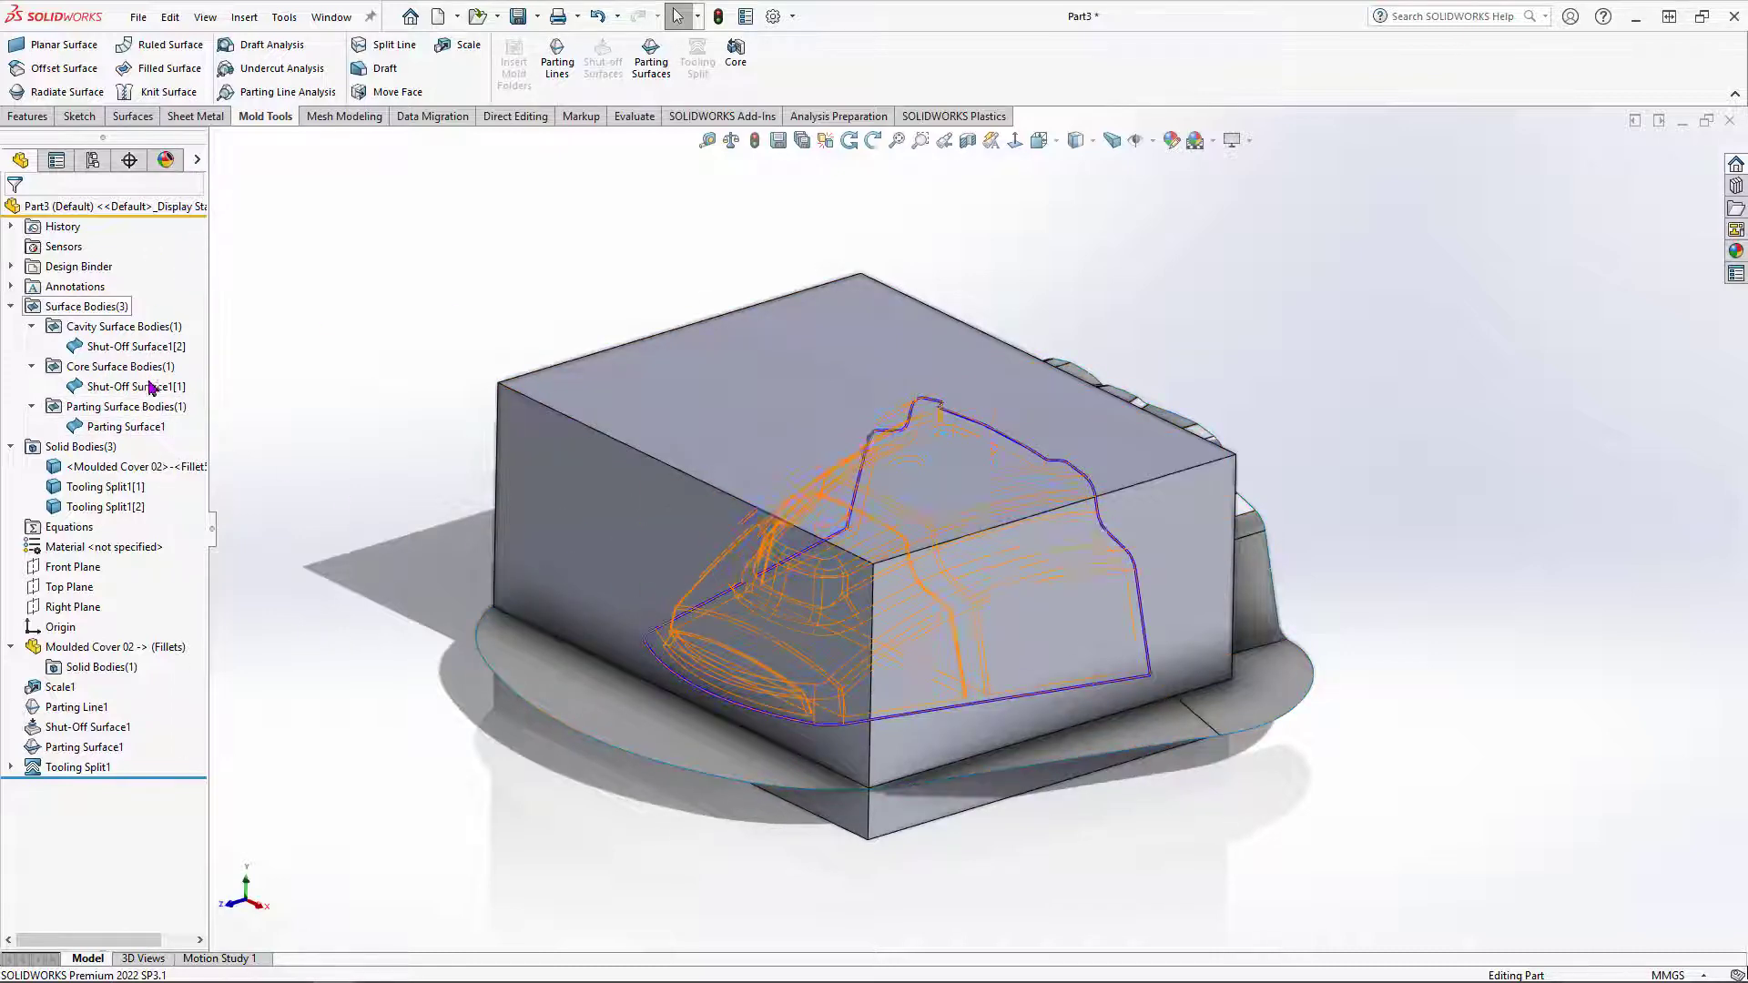
click(198, 161)
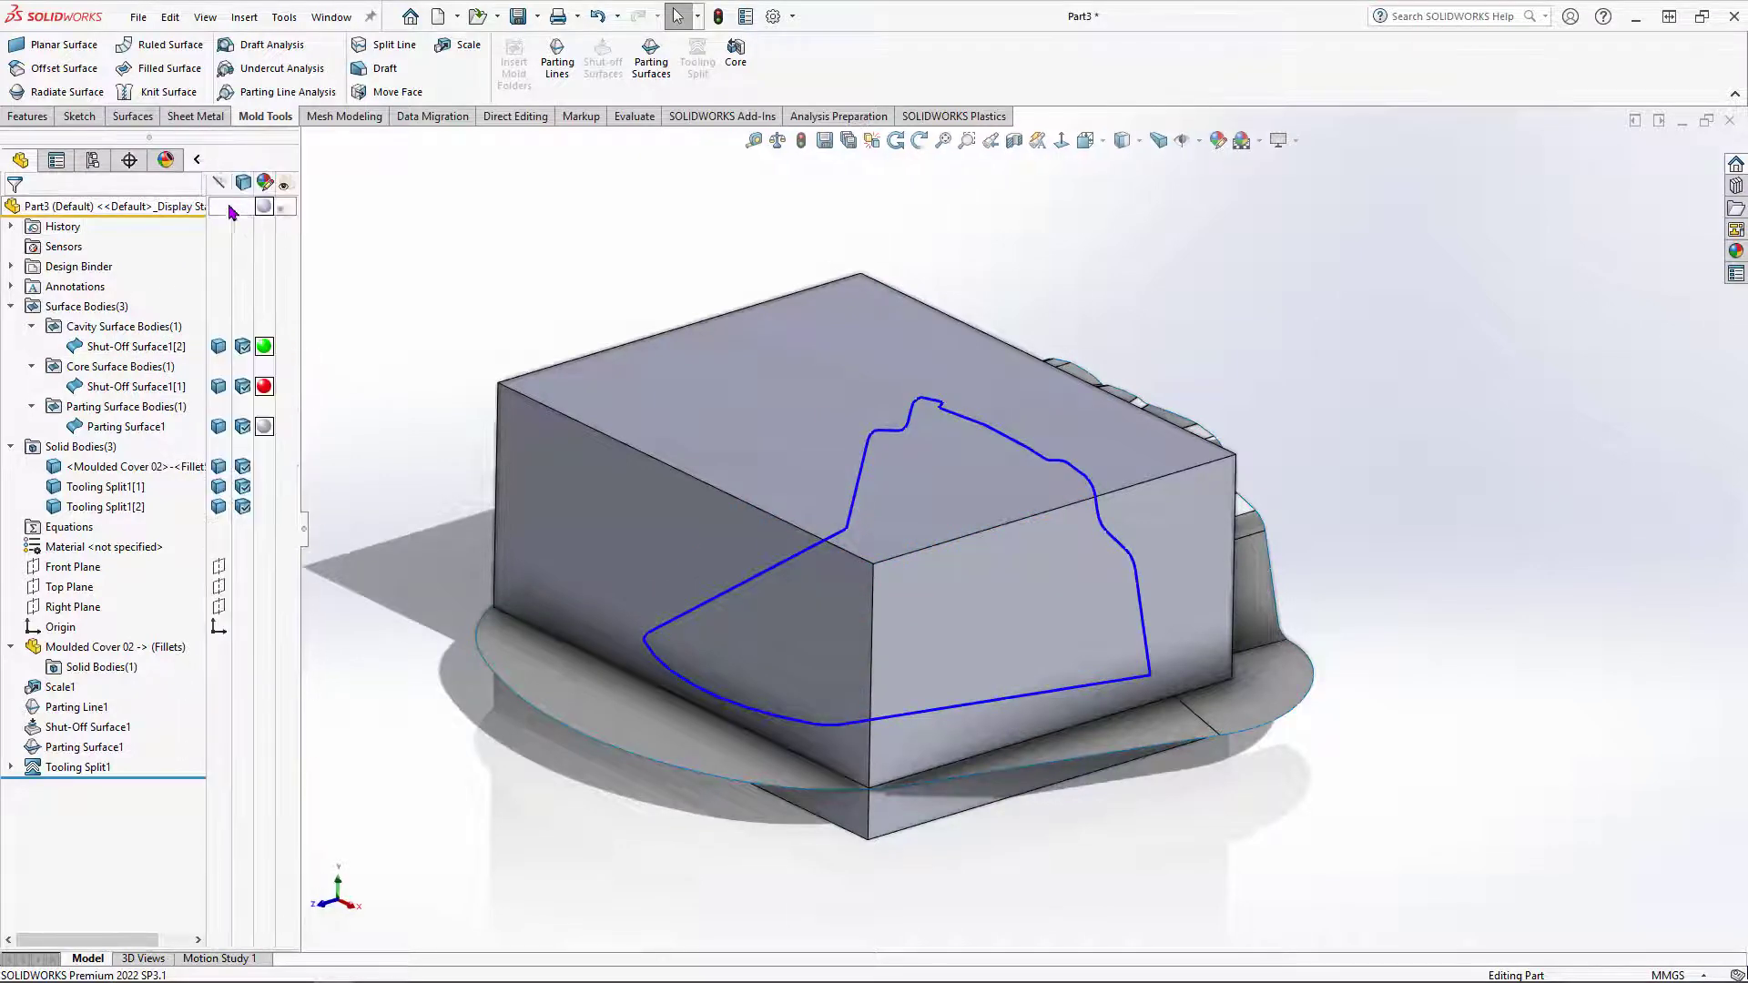
click(198, 161)
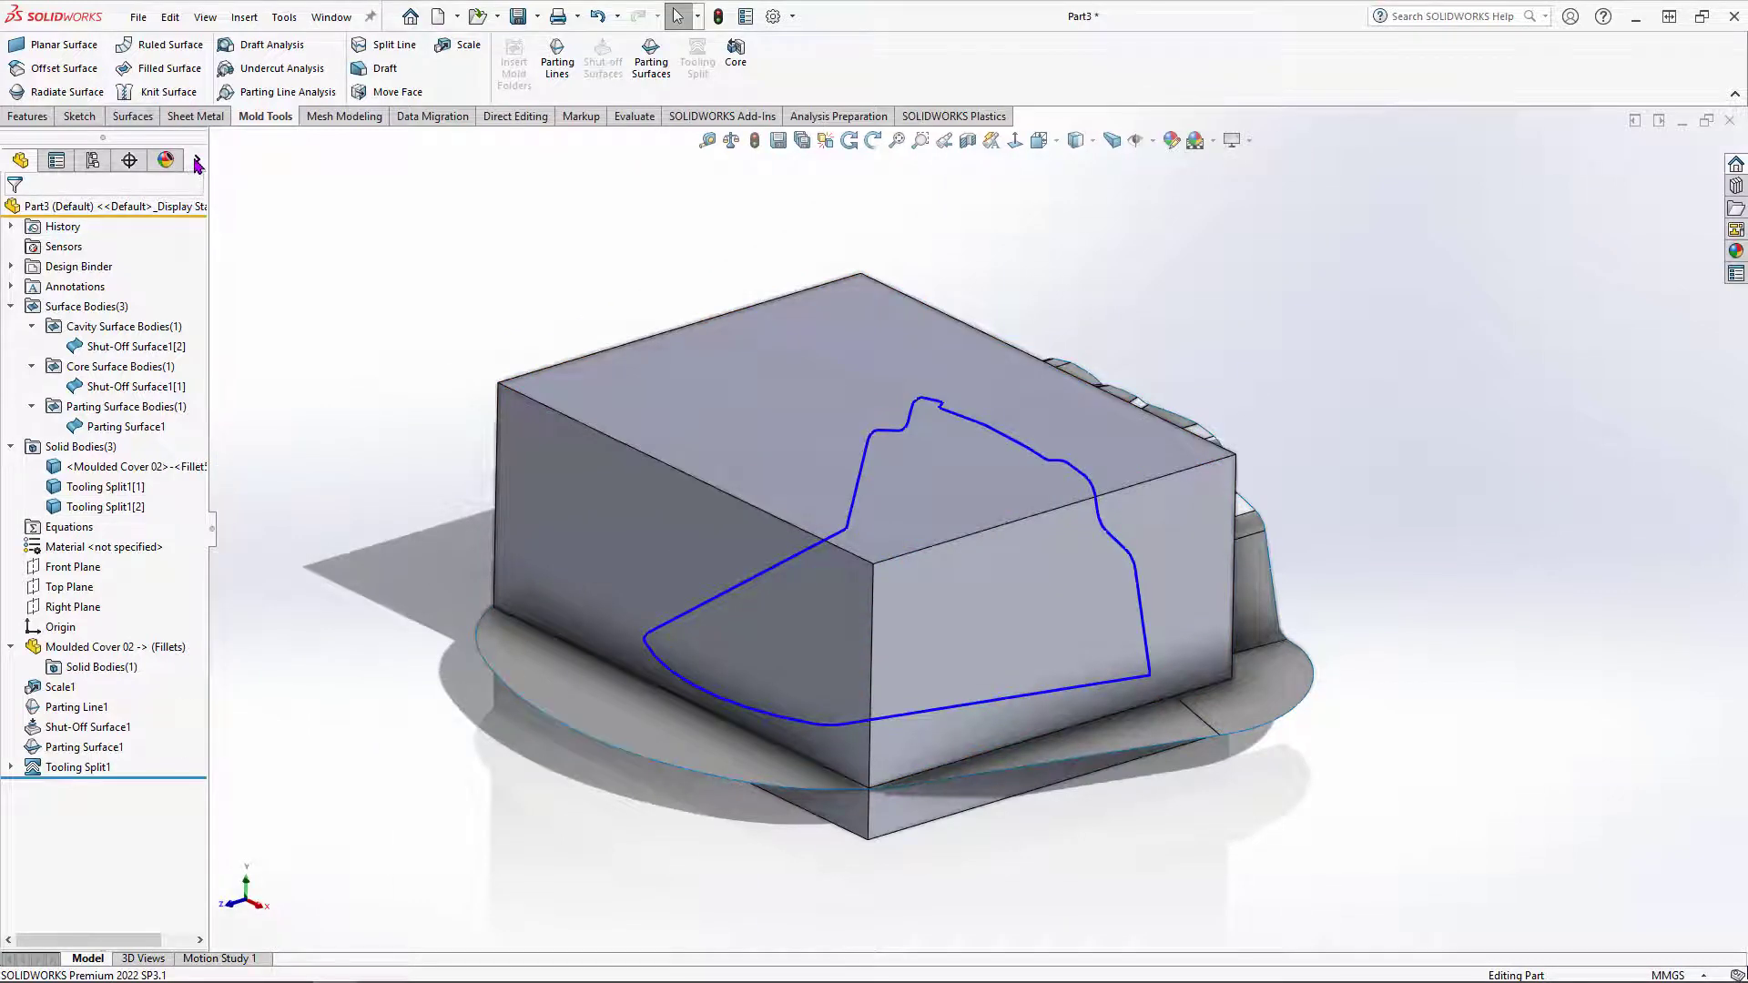
click(197, 161)
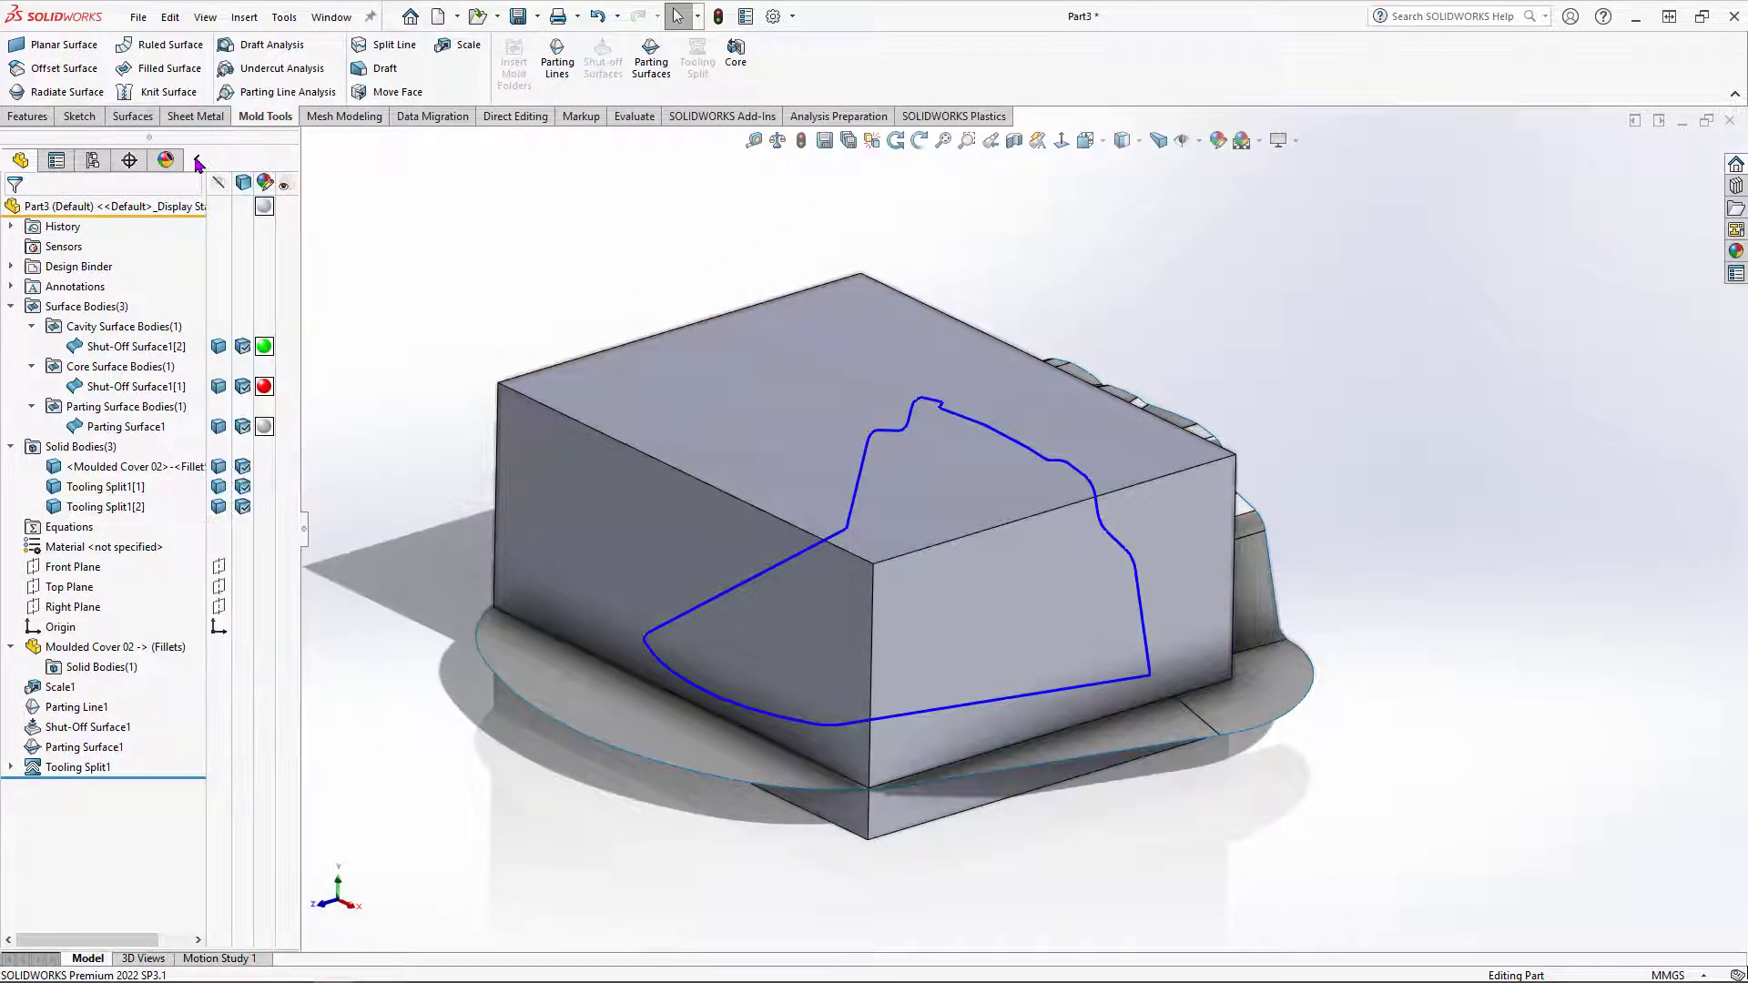
click(219, 347)
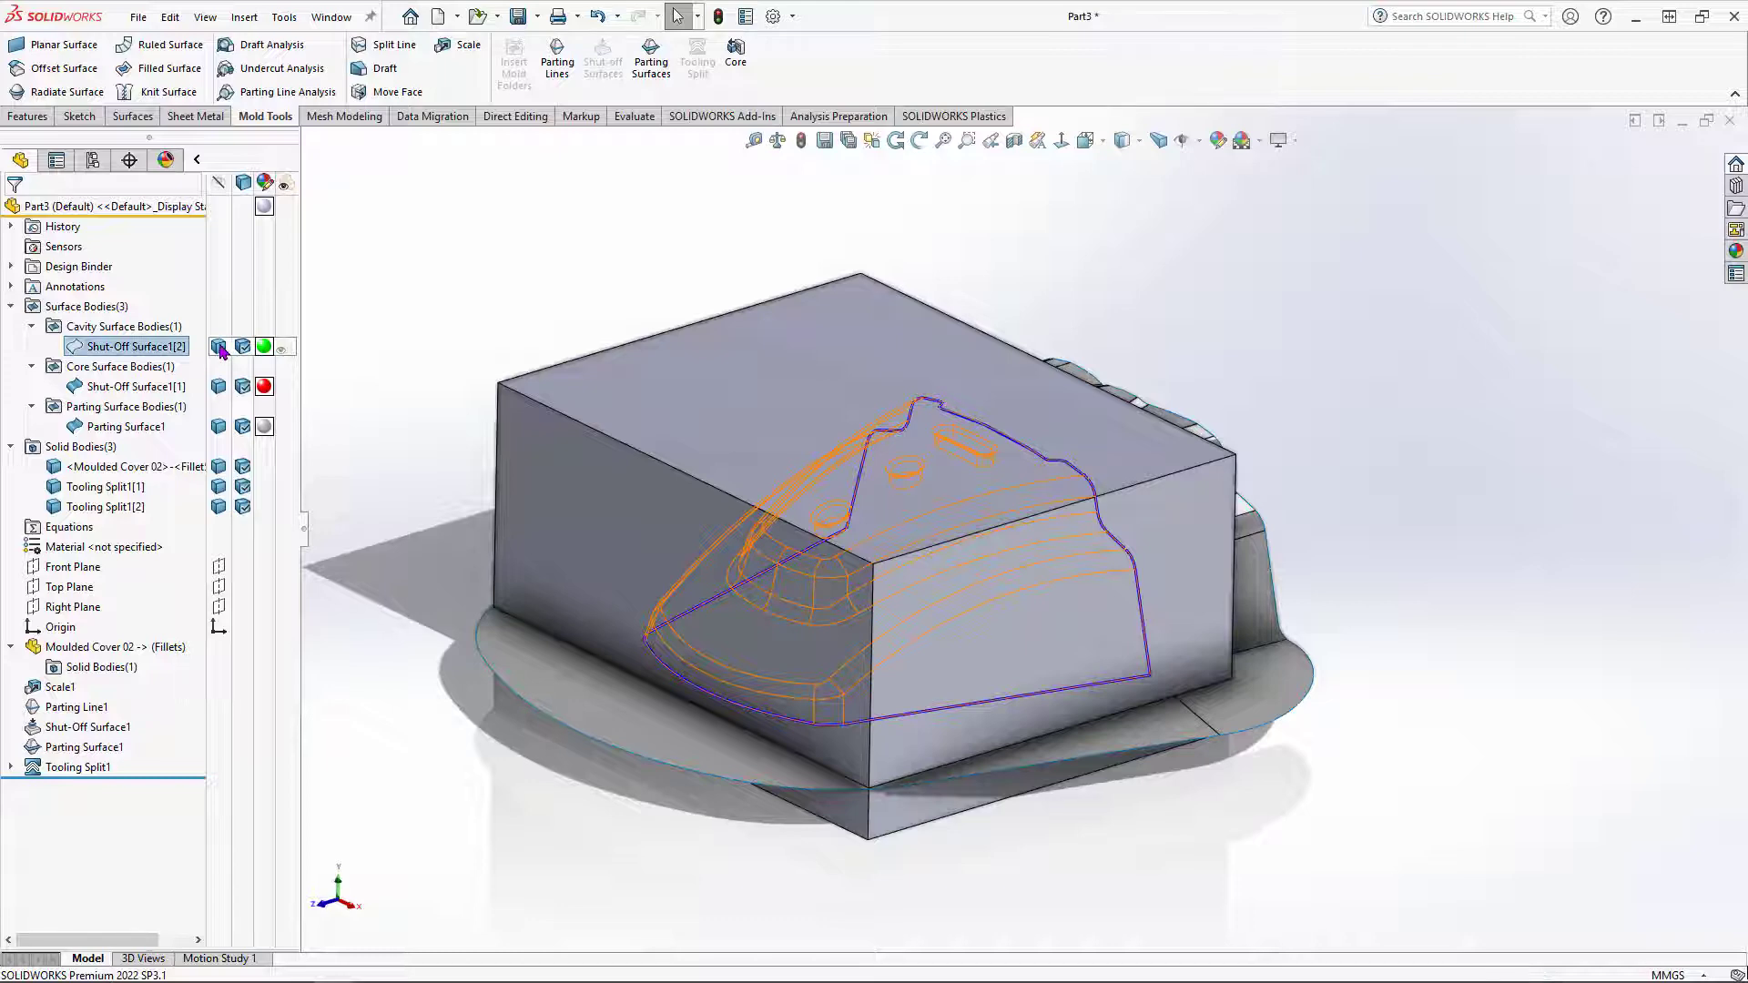
click(219, 387)
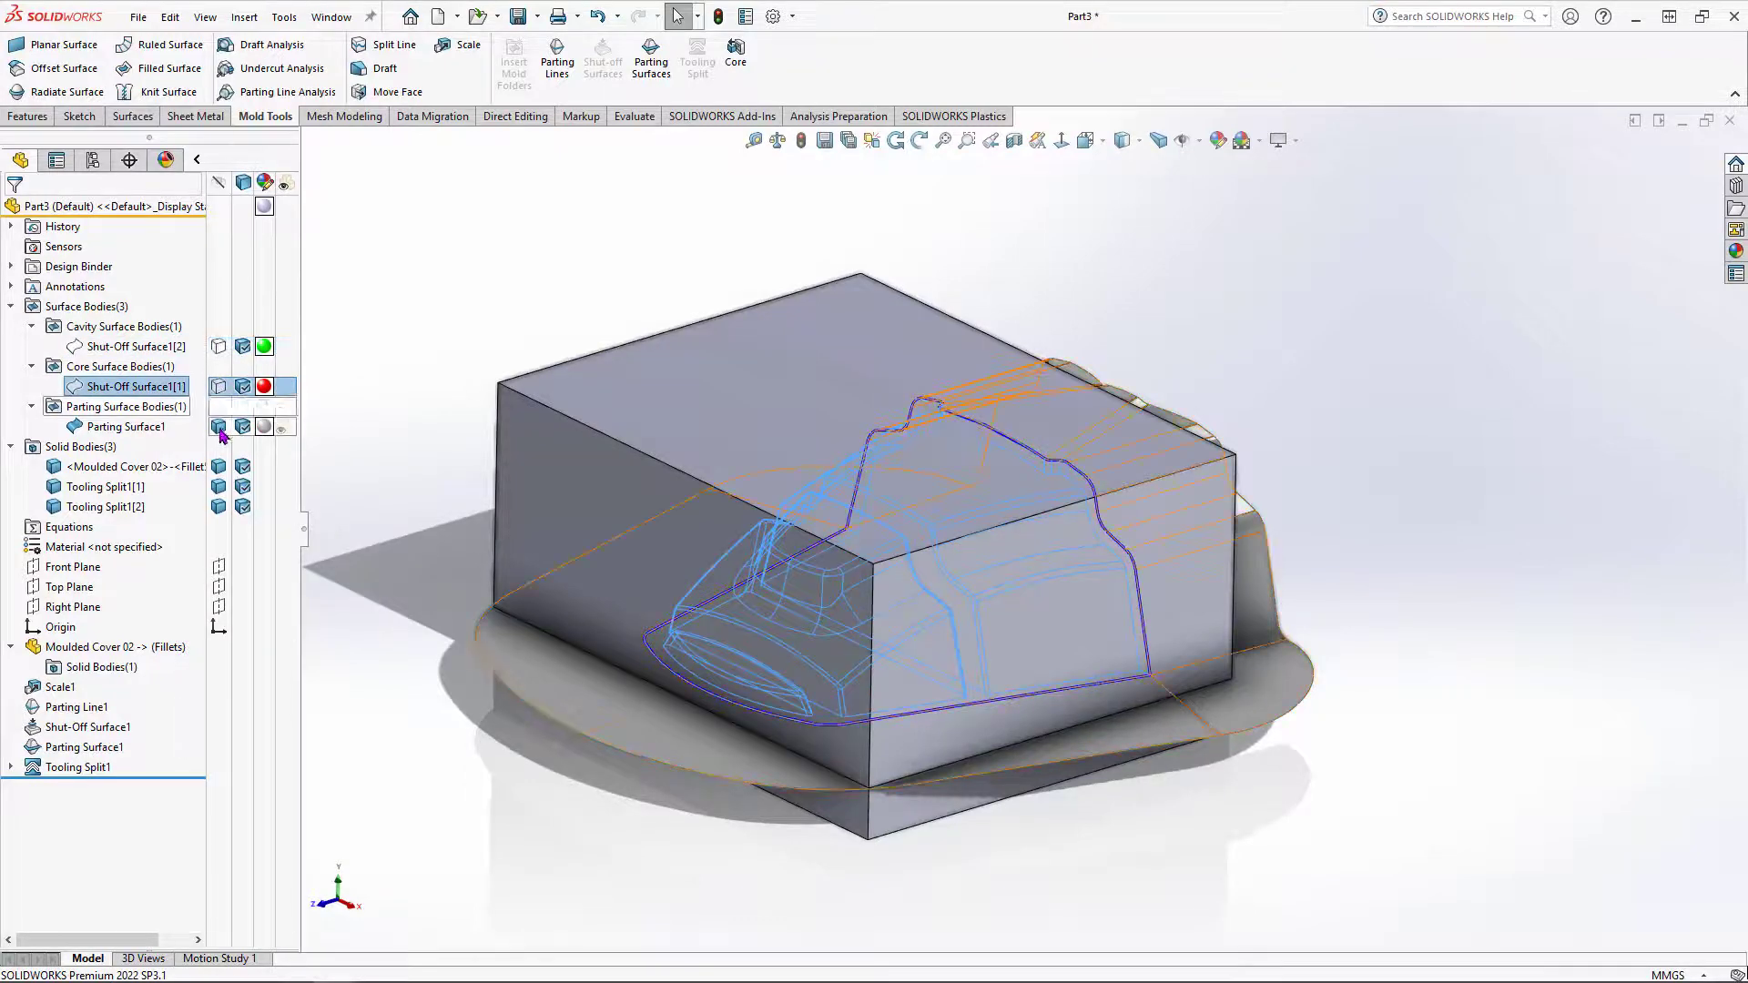
click(219, 426)
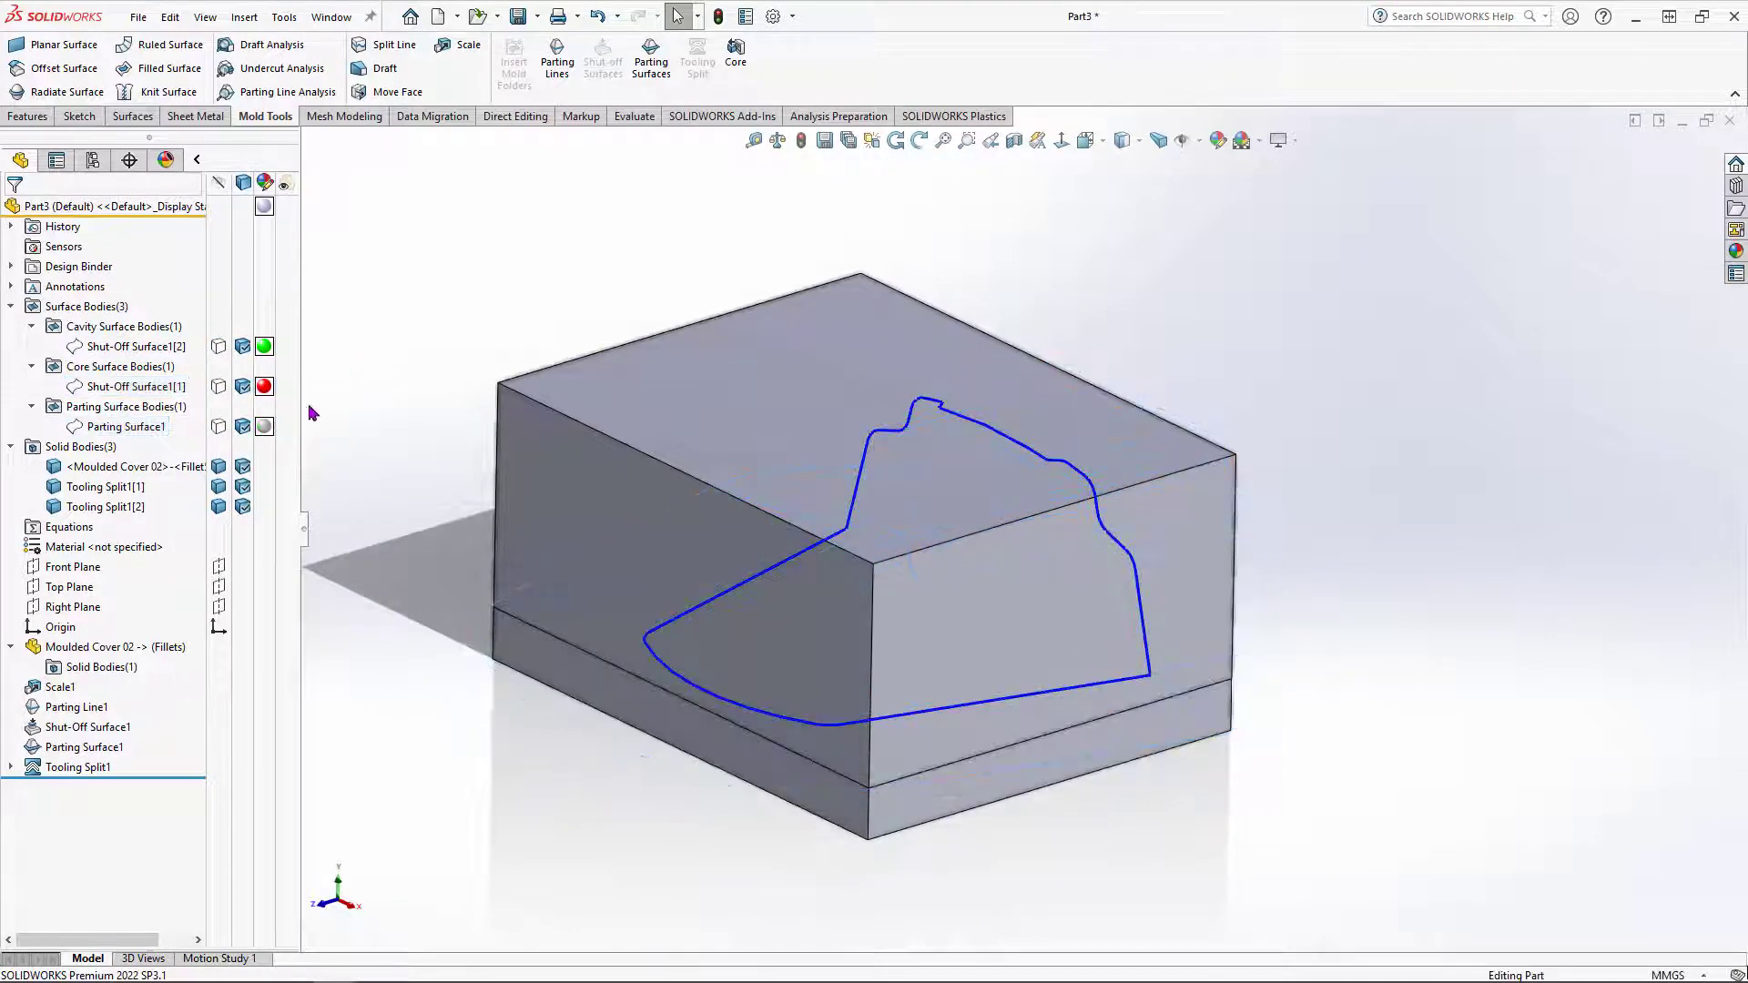
Step: Hide the moulded cover solid body and the Tooling Split1[1] block, leaving only the cavity block shown
click(218, 467)
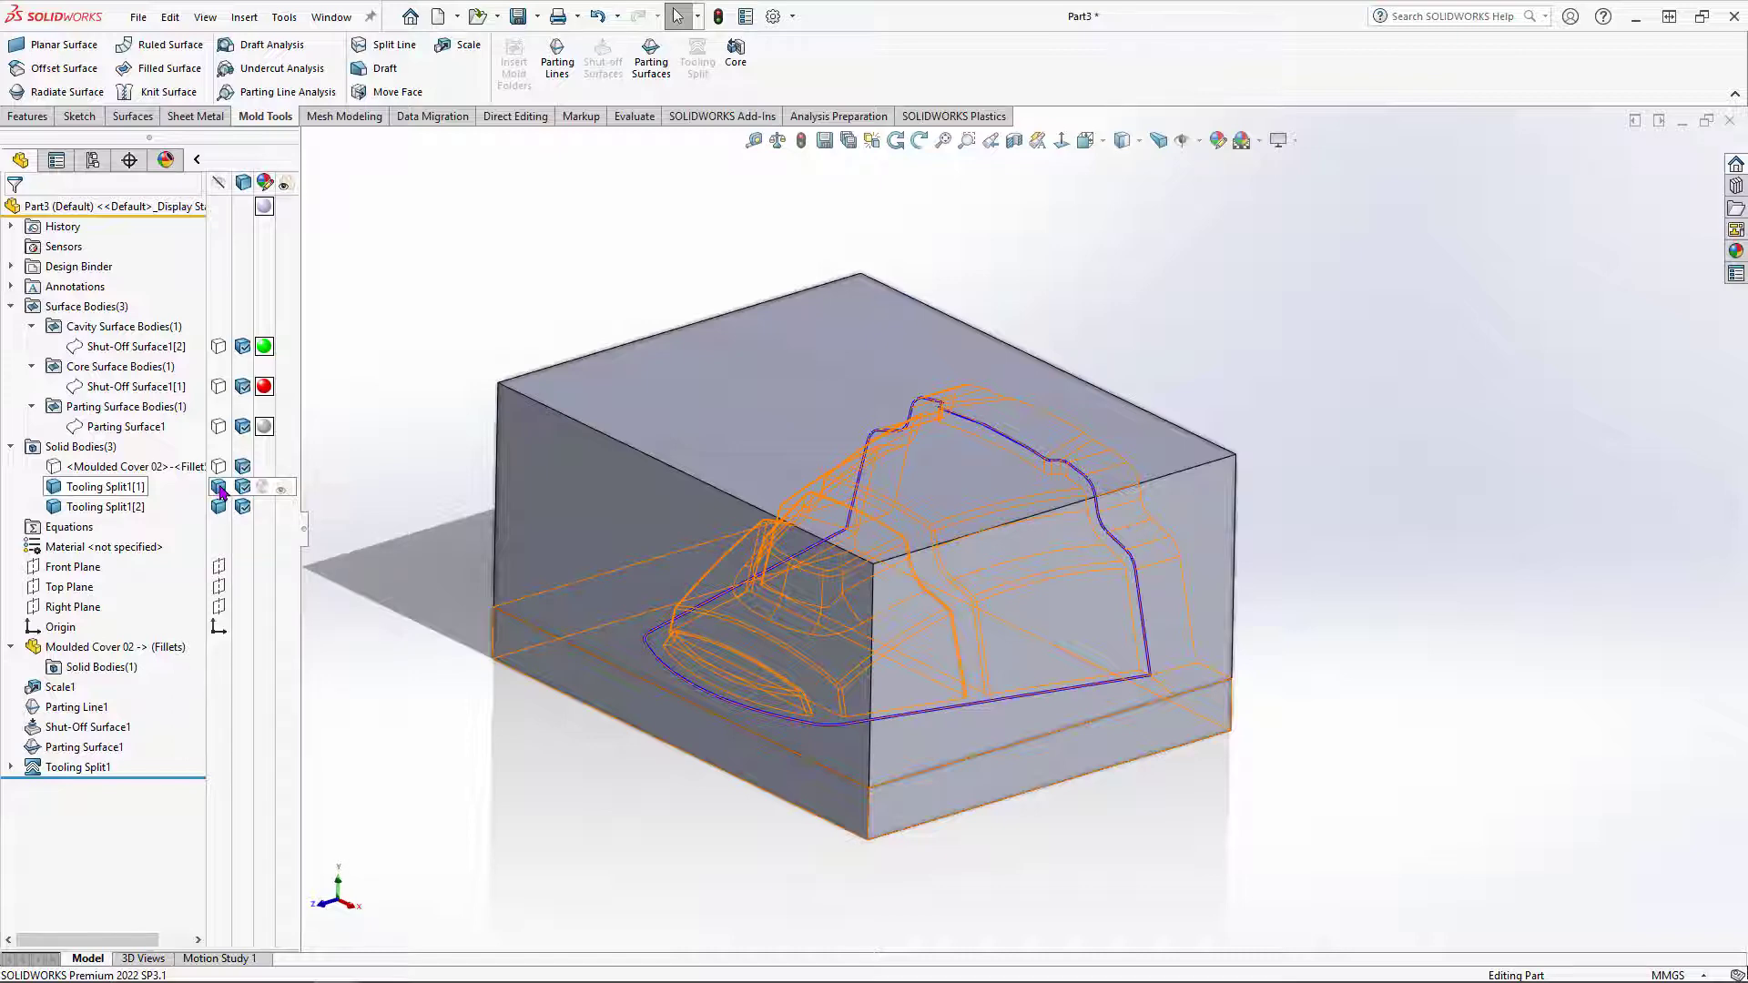
click(220, 492)
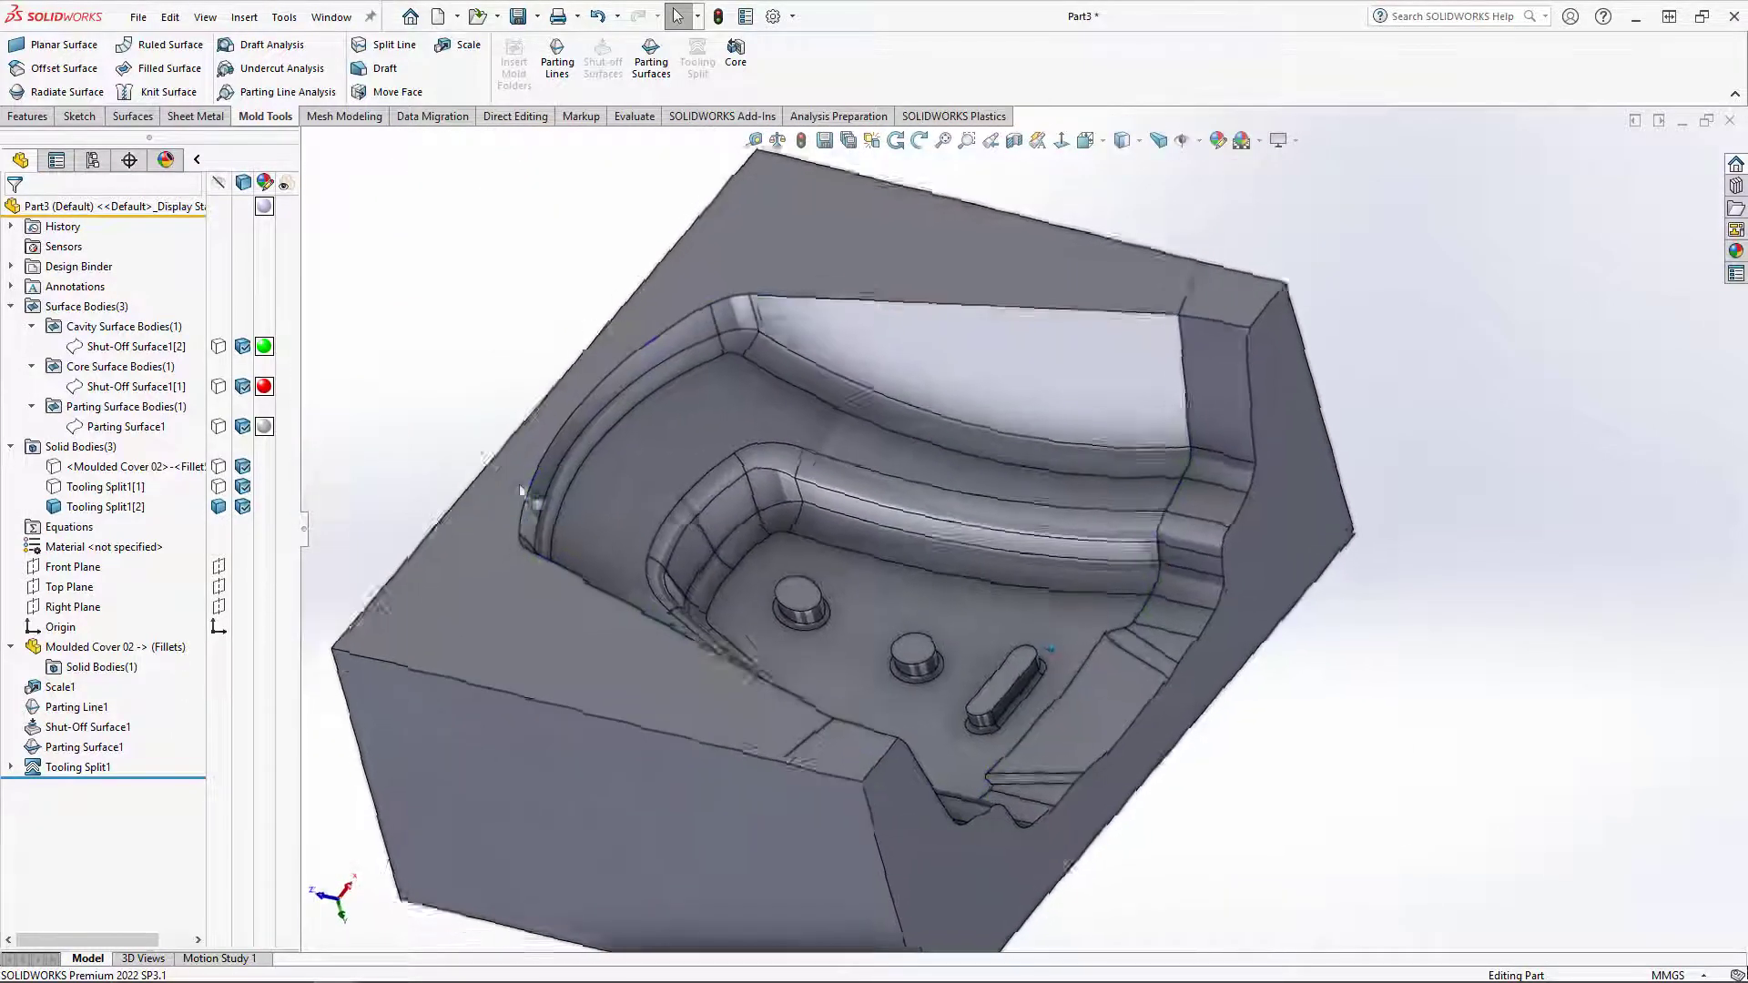
Step: Hide the Tooling Split1[2] block and show the Tooling Split1[1] block to inspect the core from several sides
click(218, 507)
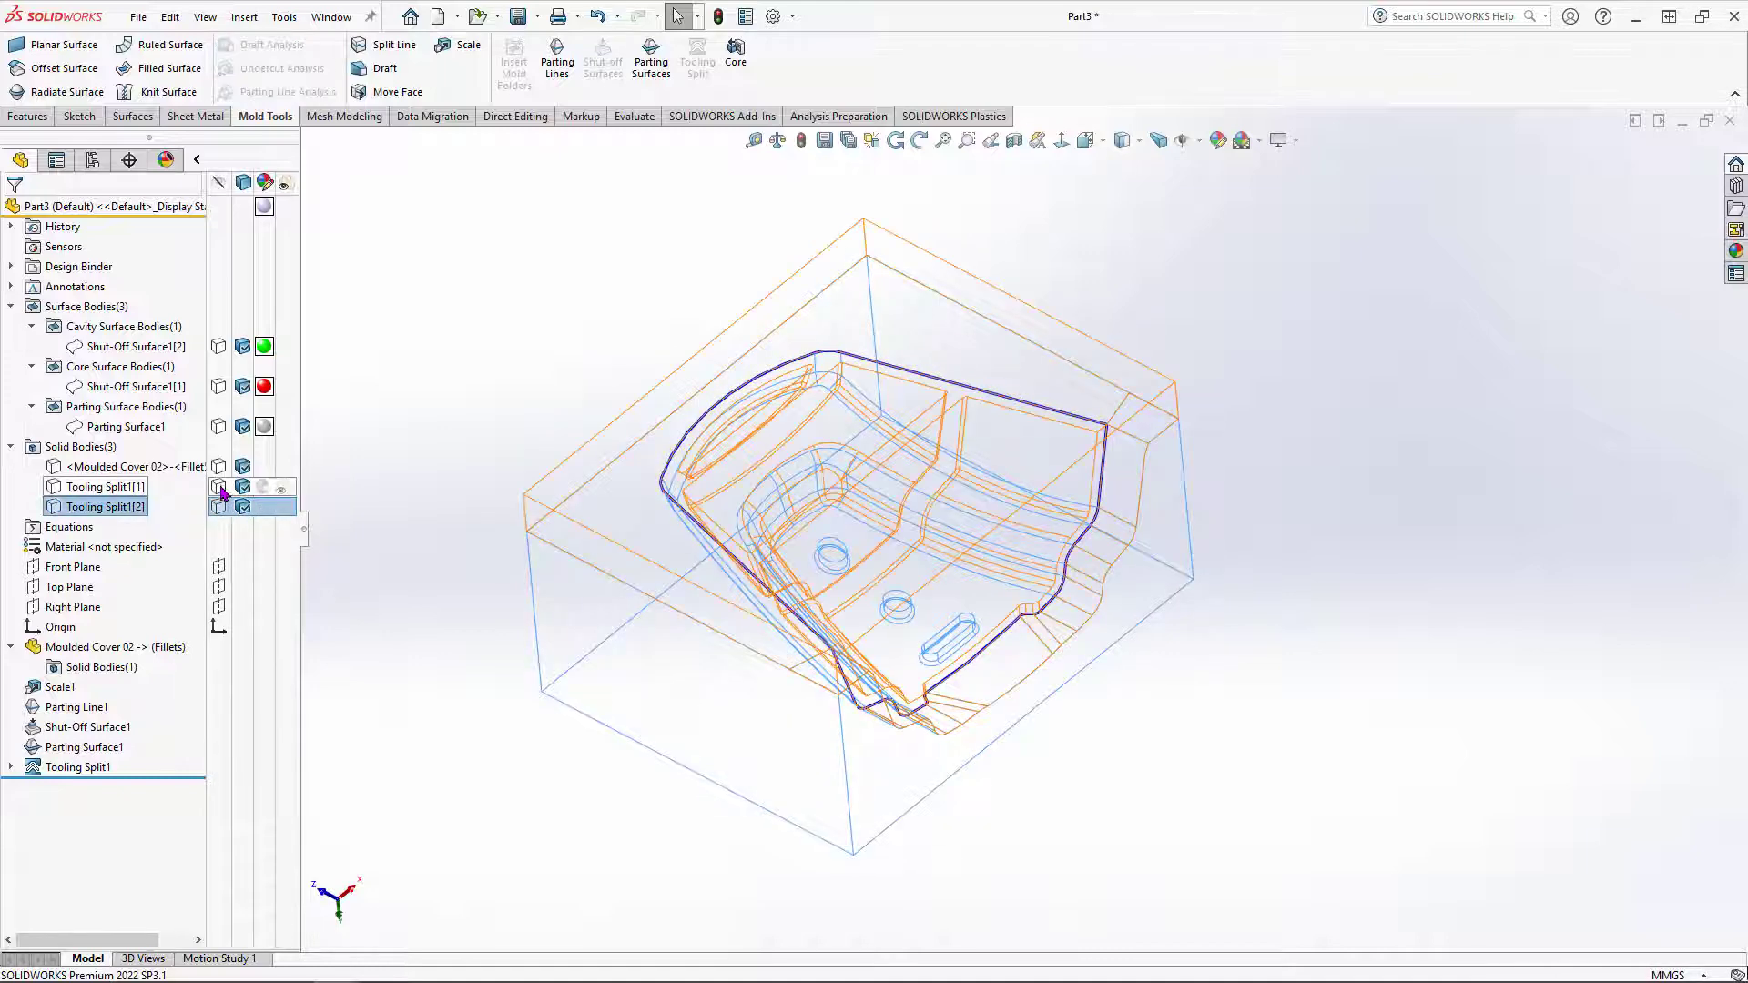
click(220, 487)
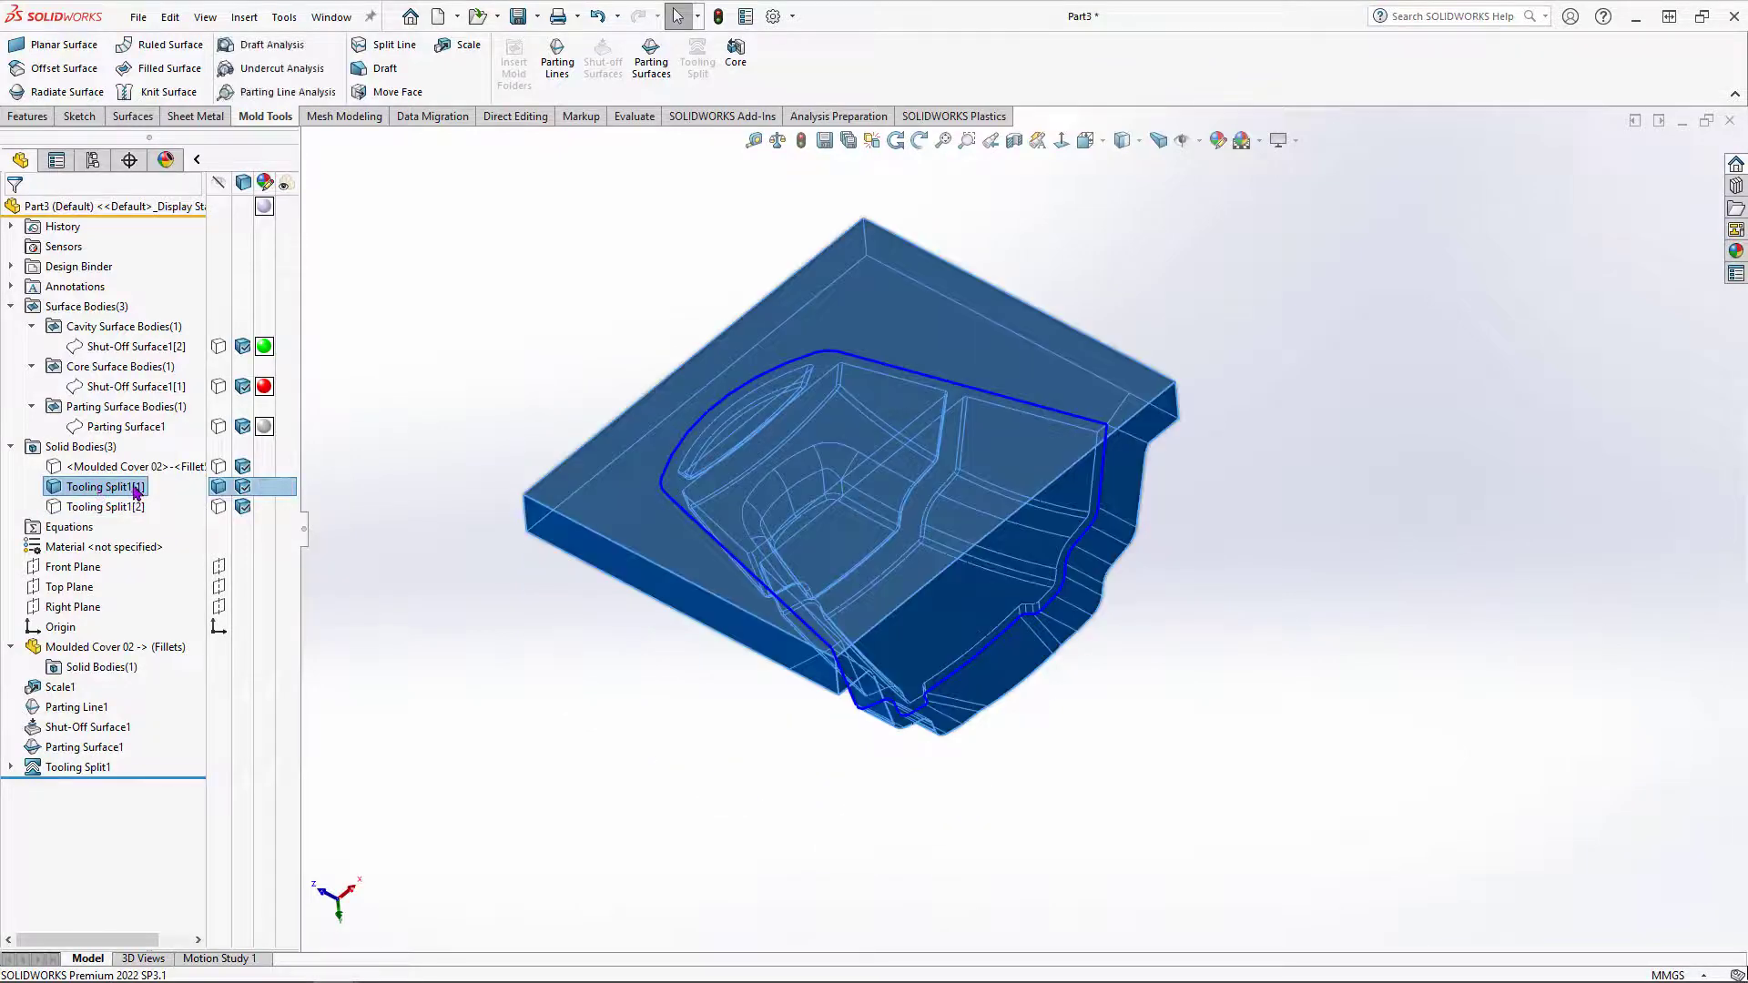
click(641, 719)
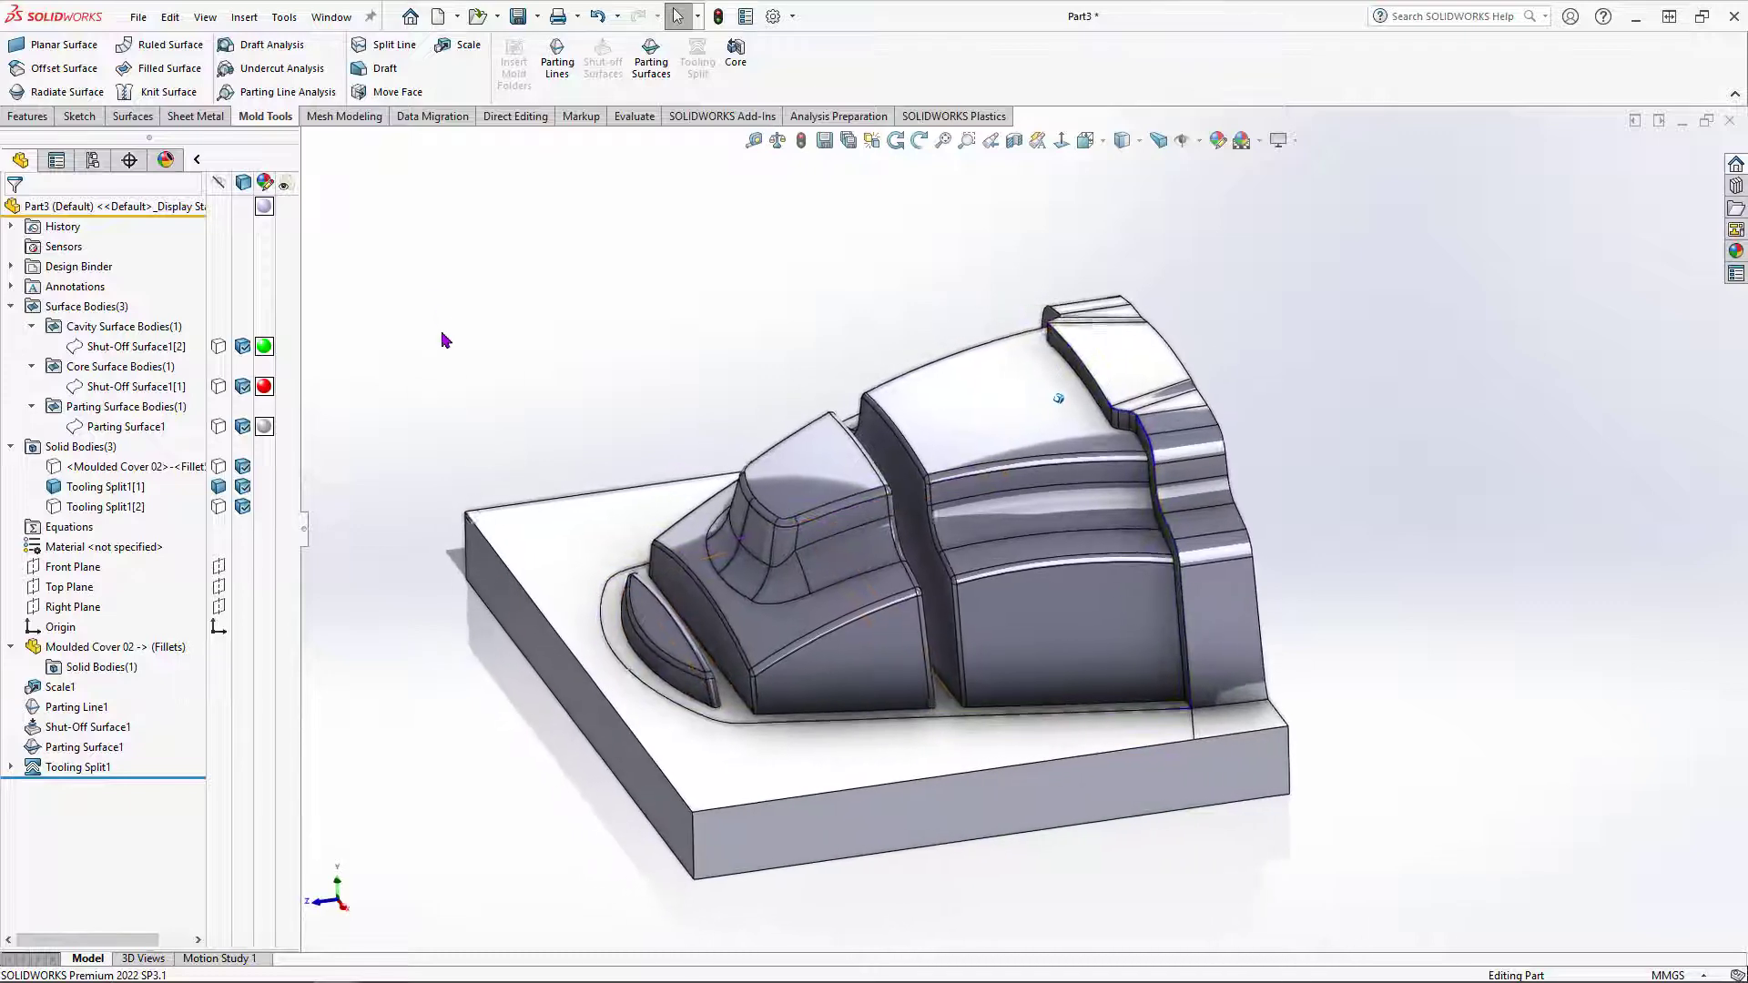
Step: Show the Tooling Split1[2] block again and colour the whole body light blue, RGB 103, 218, 255
click(218, 508)
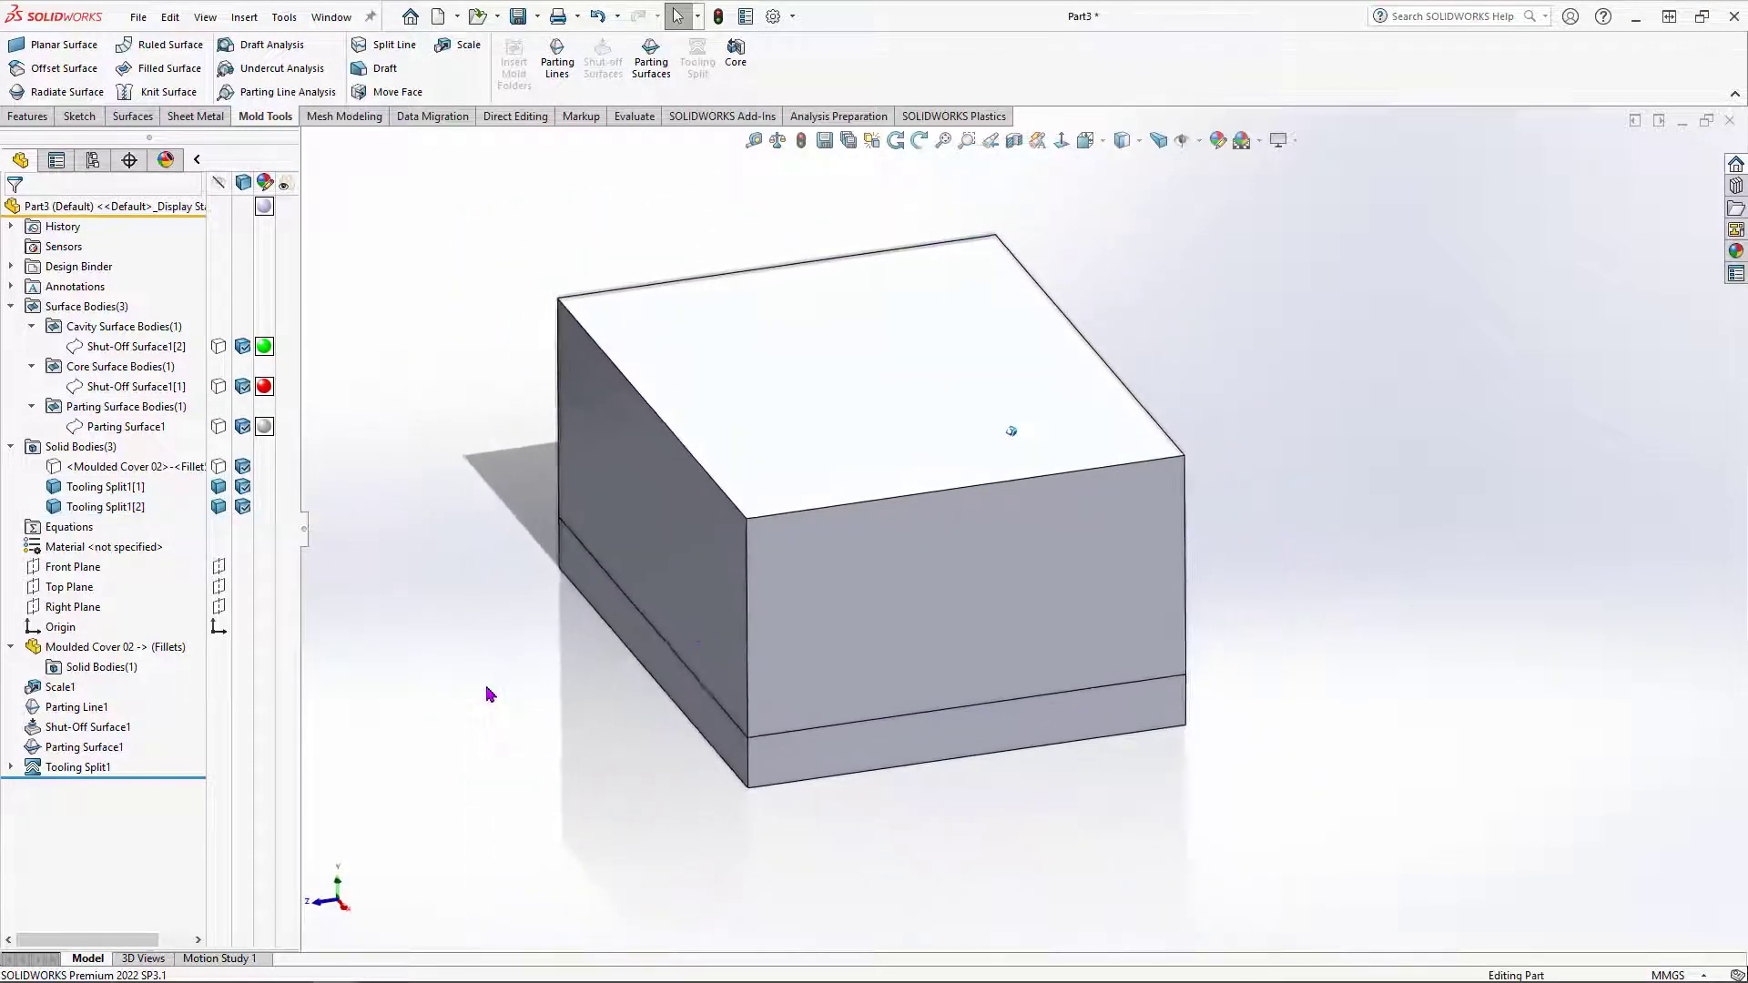
right_click(784, 402)
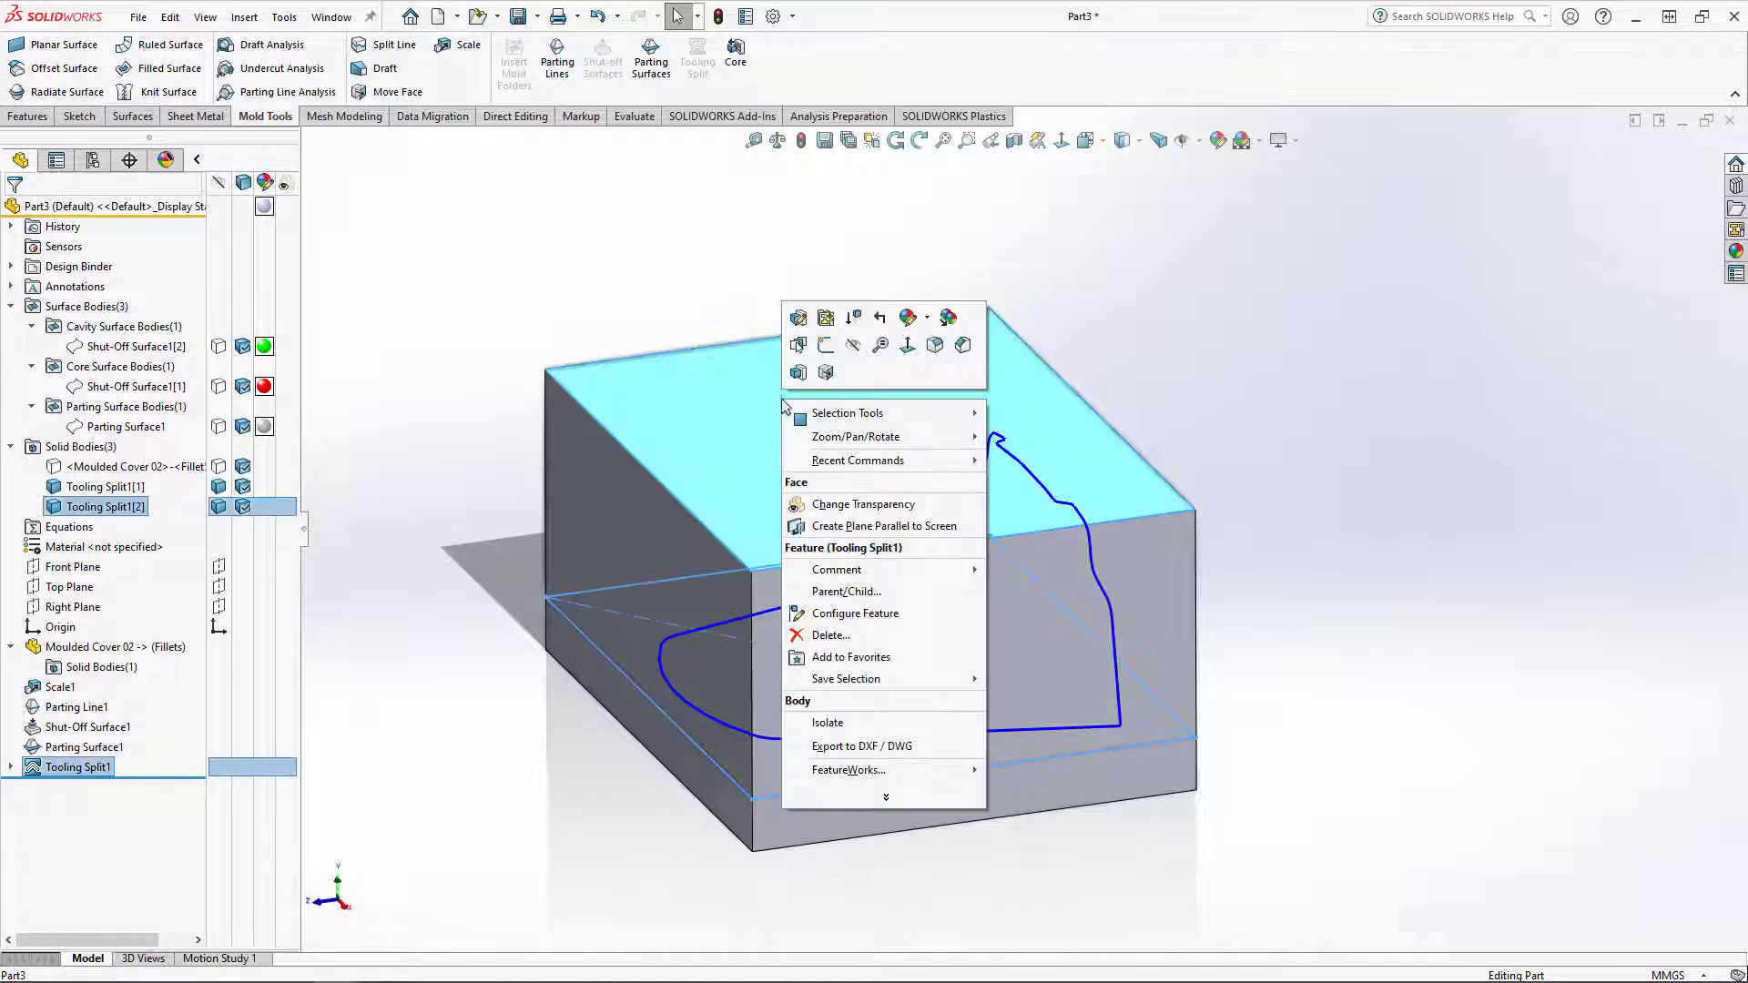
click(929, 321)
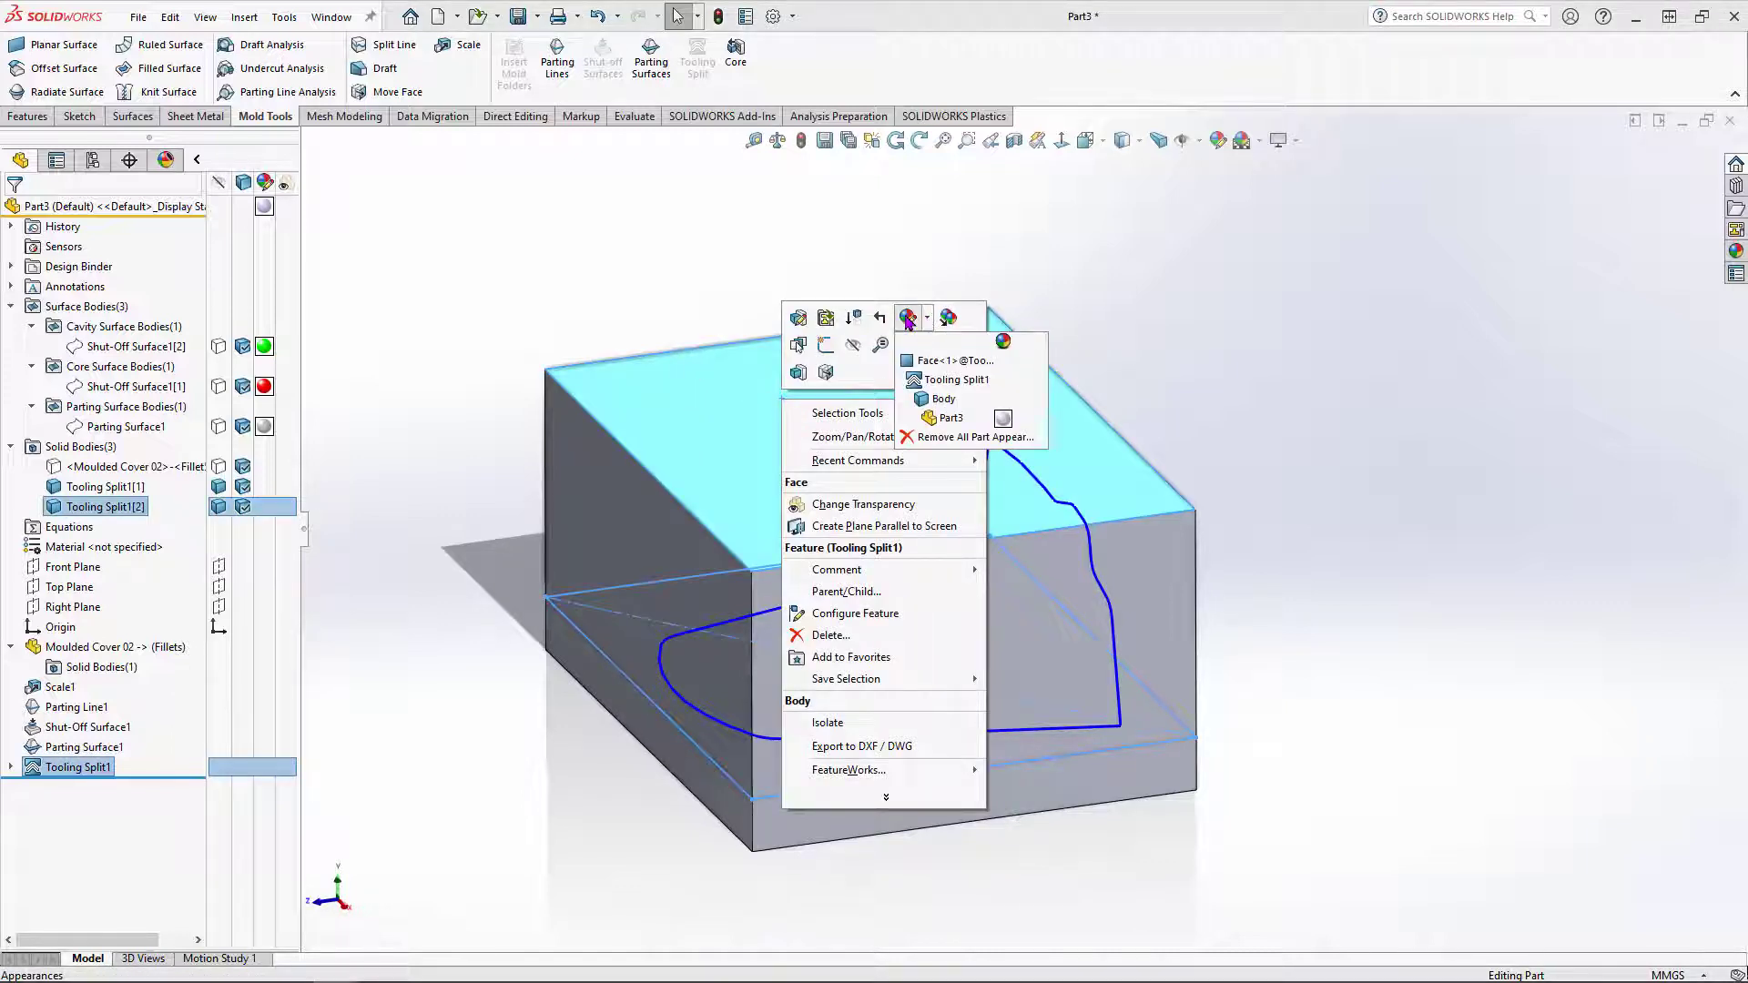
click(915, 323)
click(927, 320)
click(937, 399)
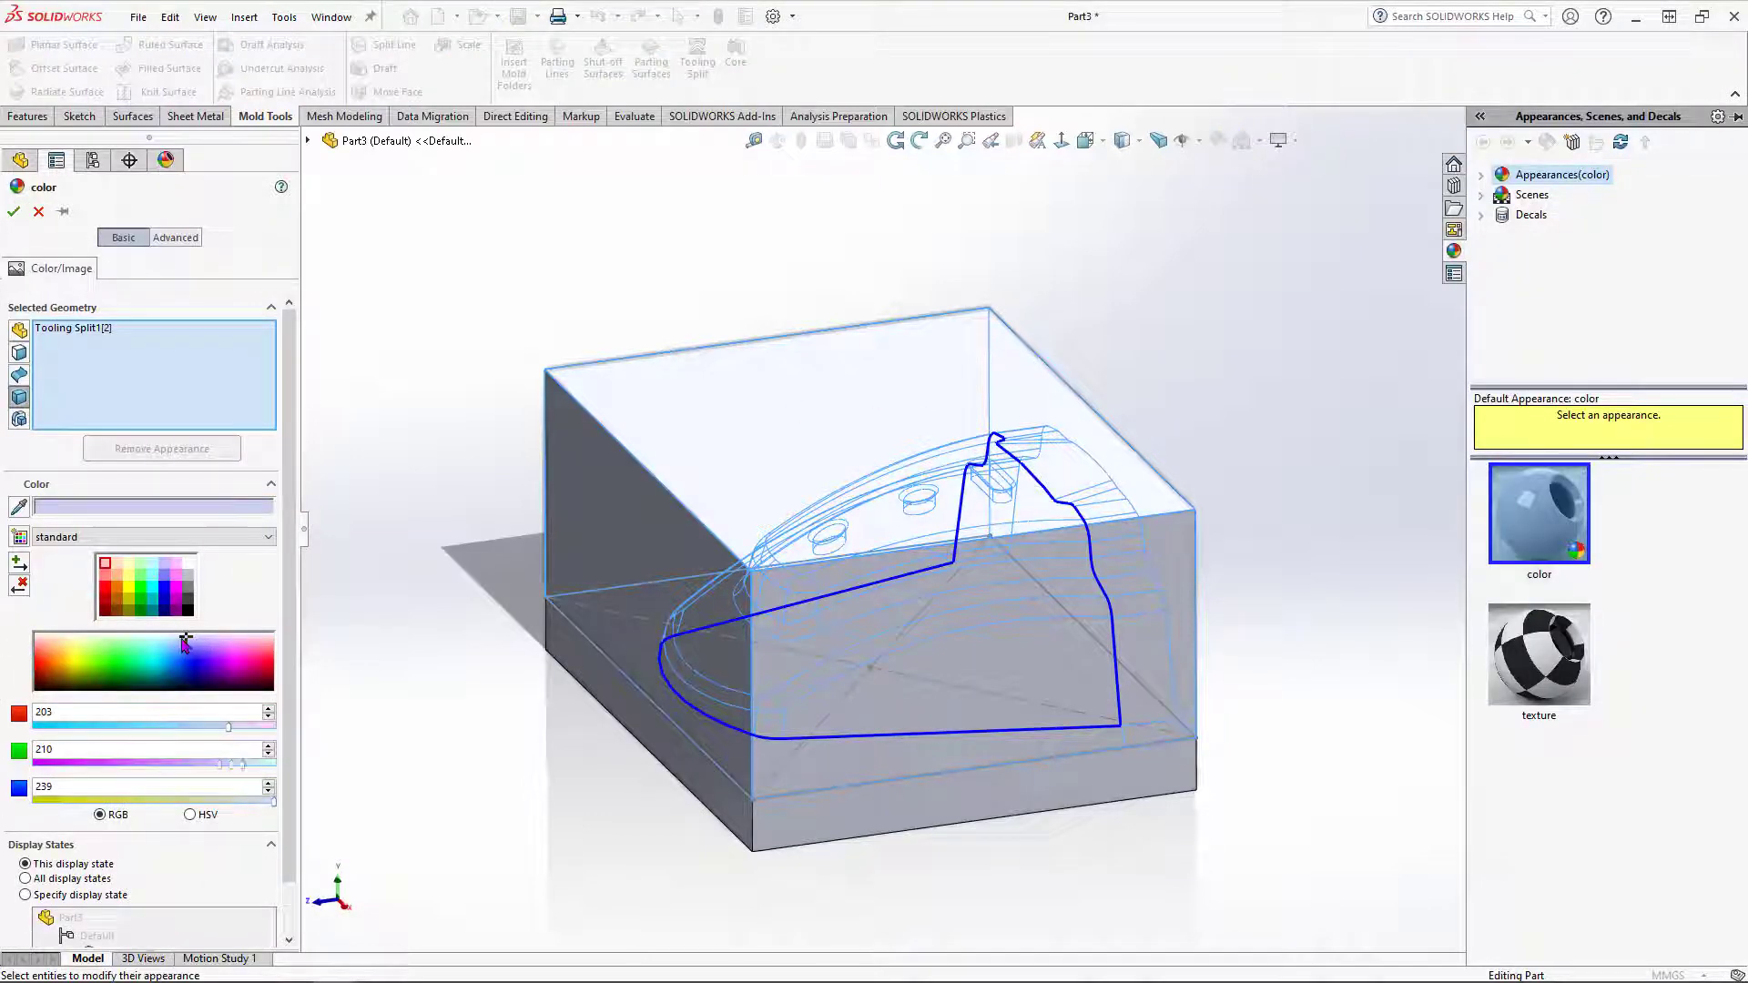
drag(181, 637, 164, 650)
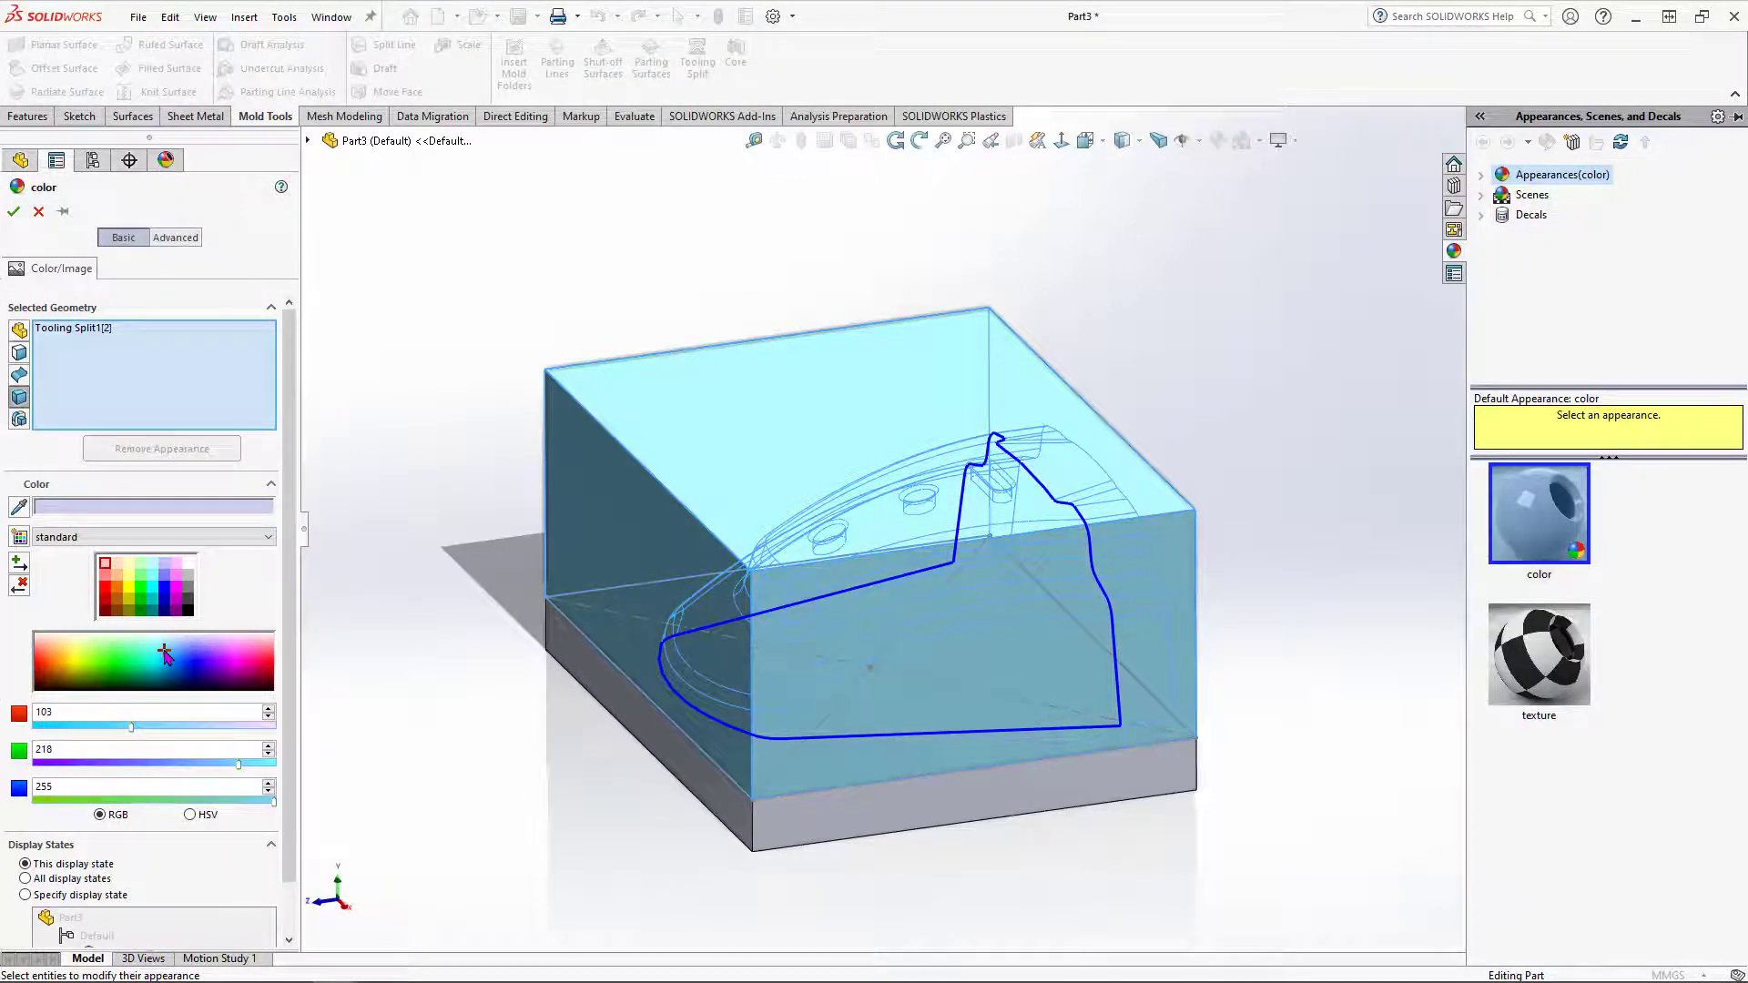
click(15, 213)
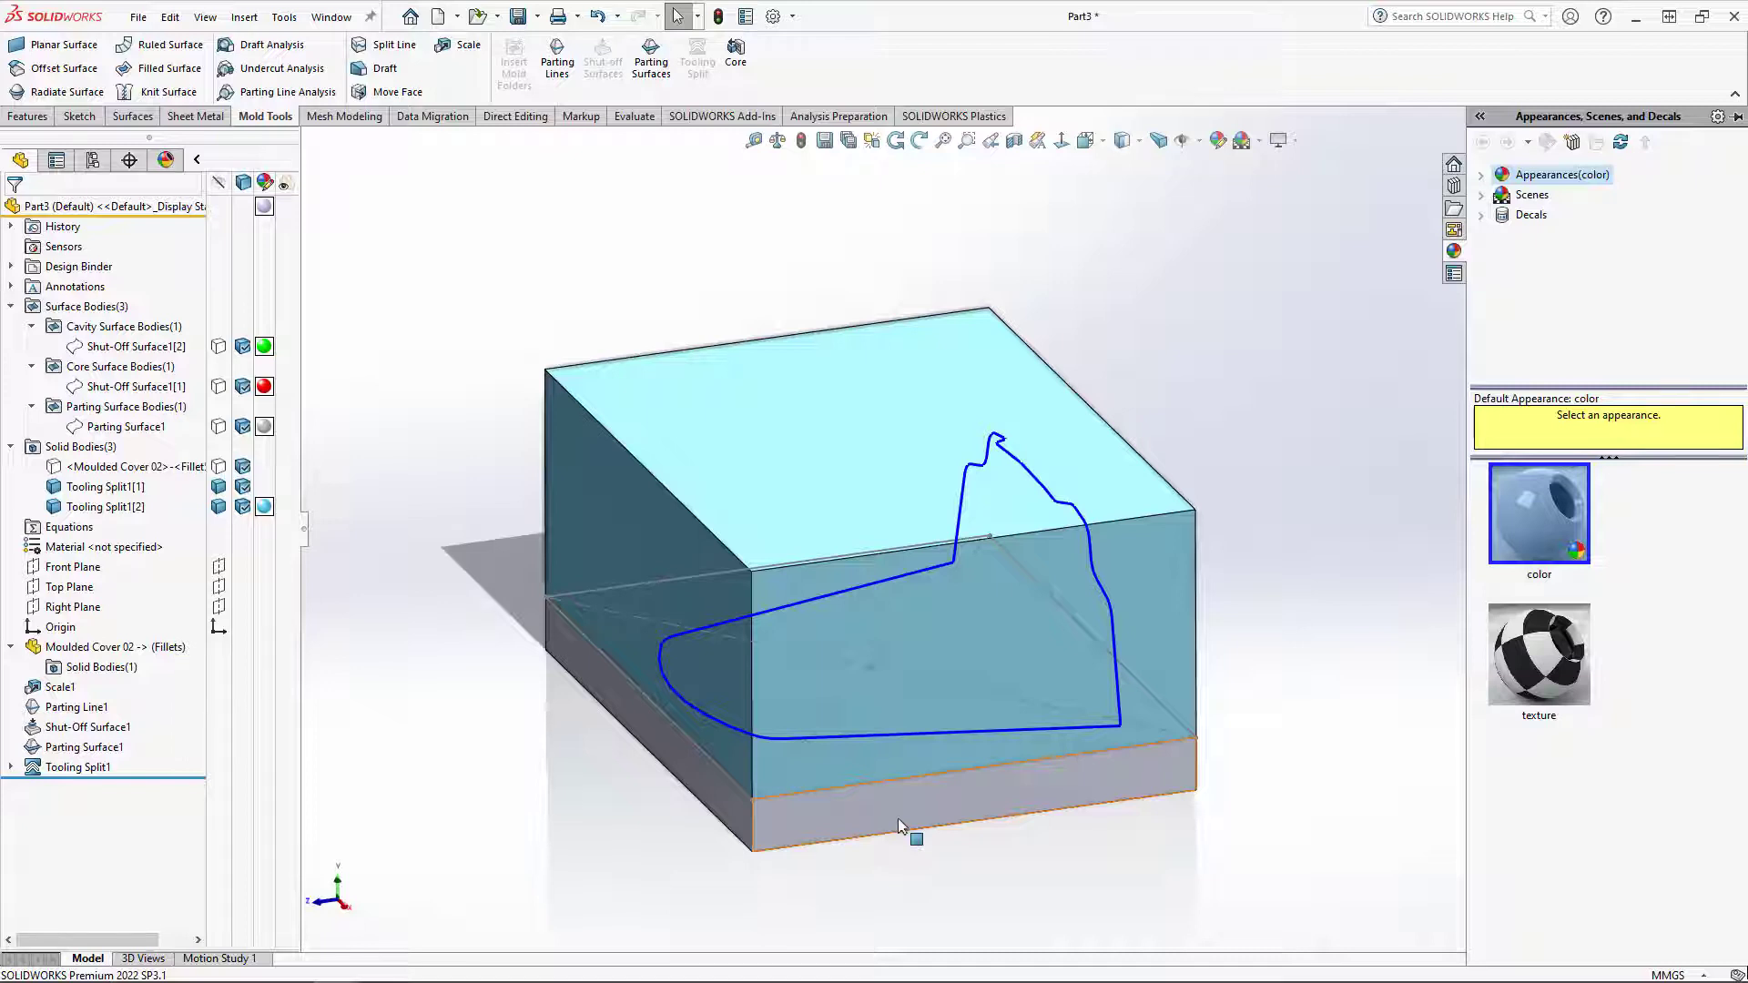
click(1210, 332)
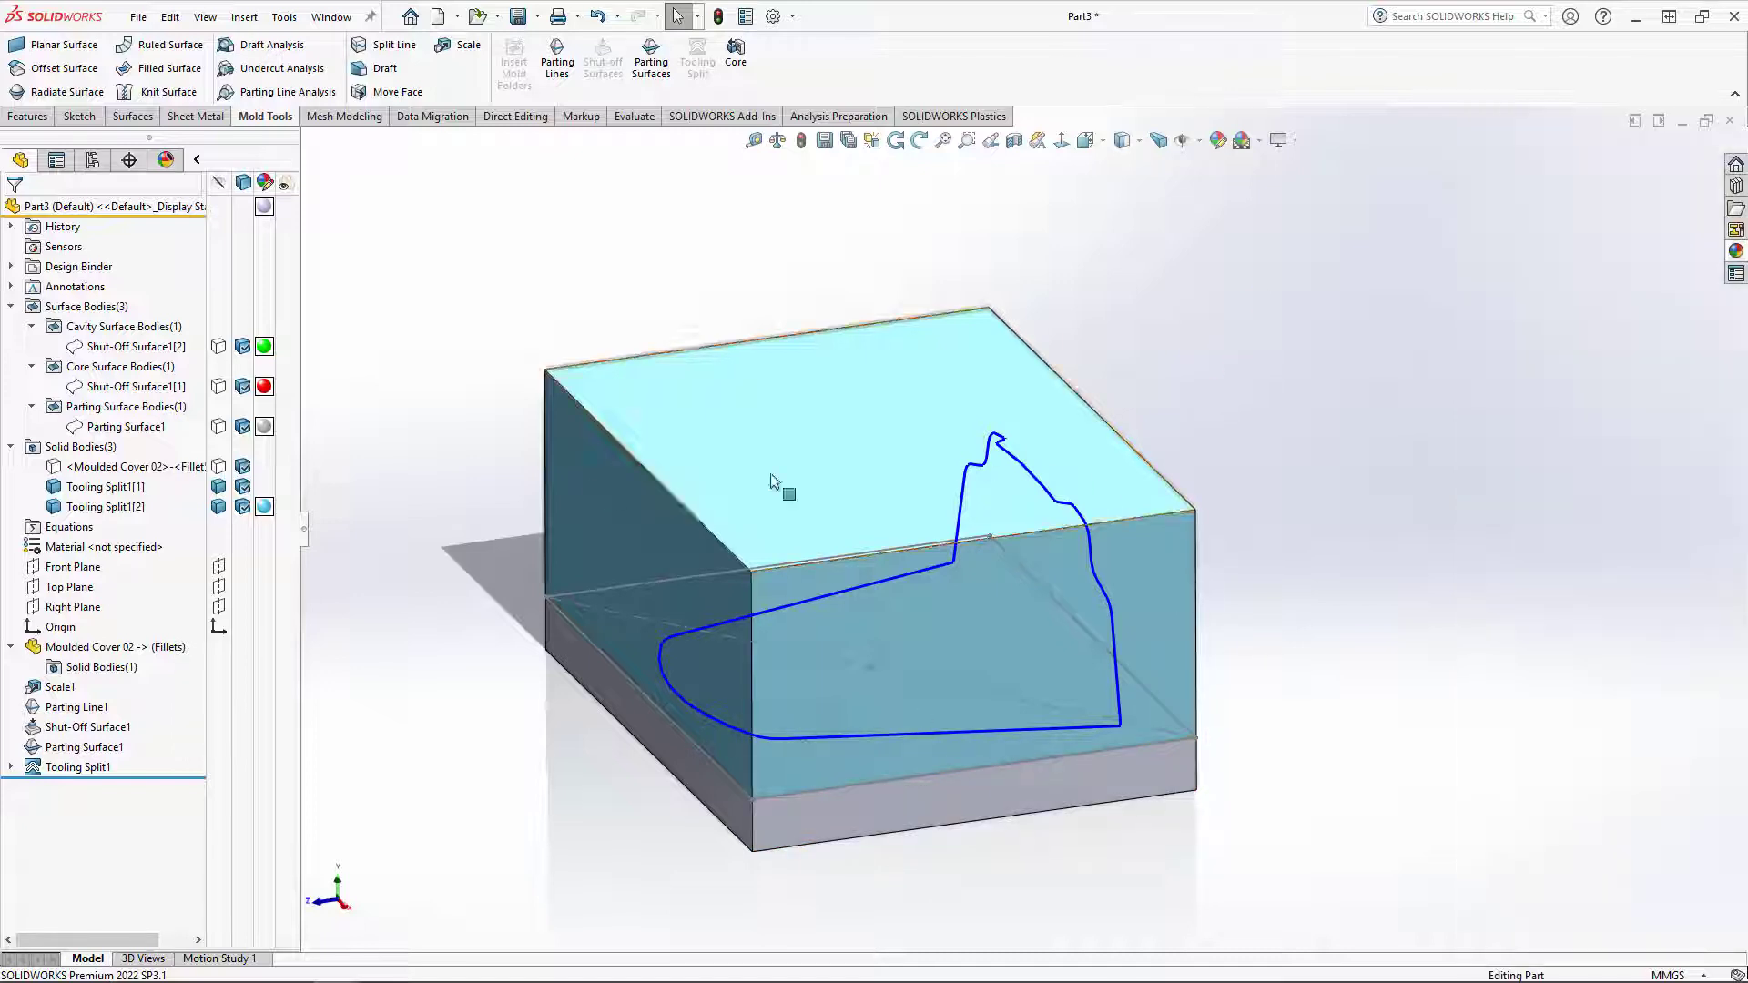
Step: Save the part as Mould Tool Setup-B.SLDPRT in Tutorial Files, including the modified Moulded Cover 02 part
click(518, 17)
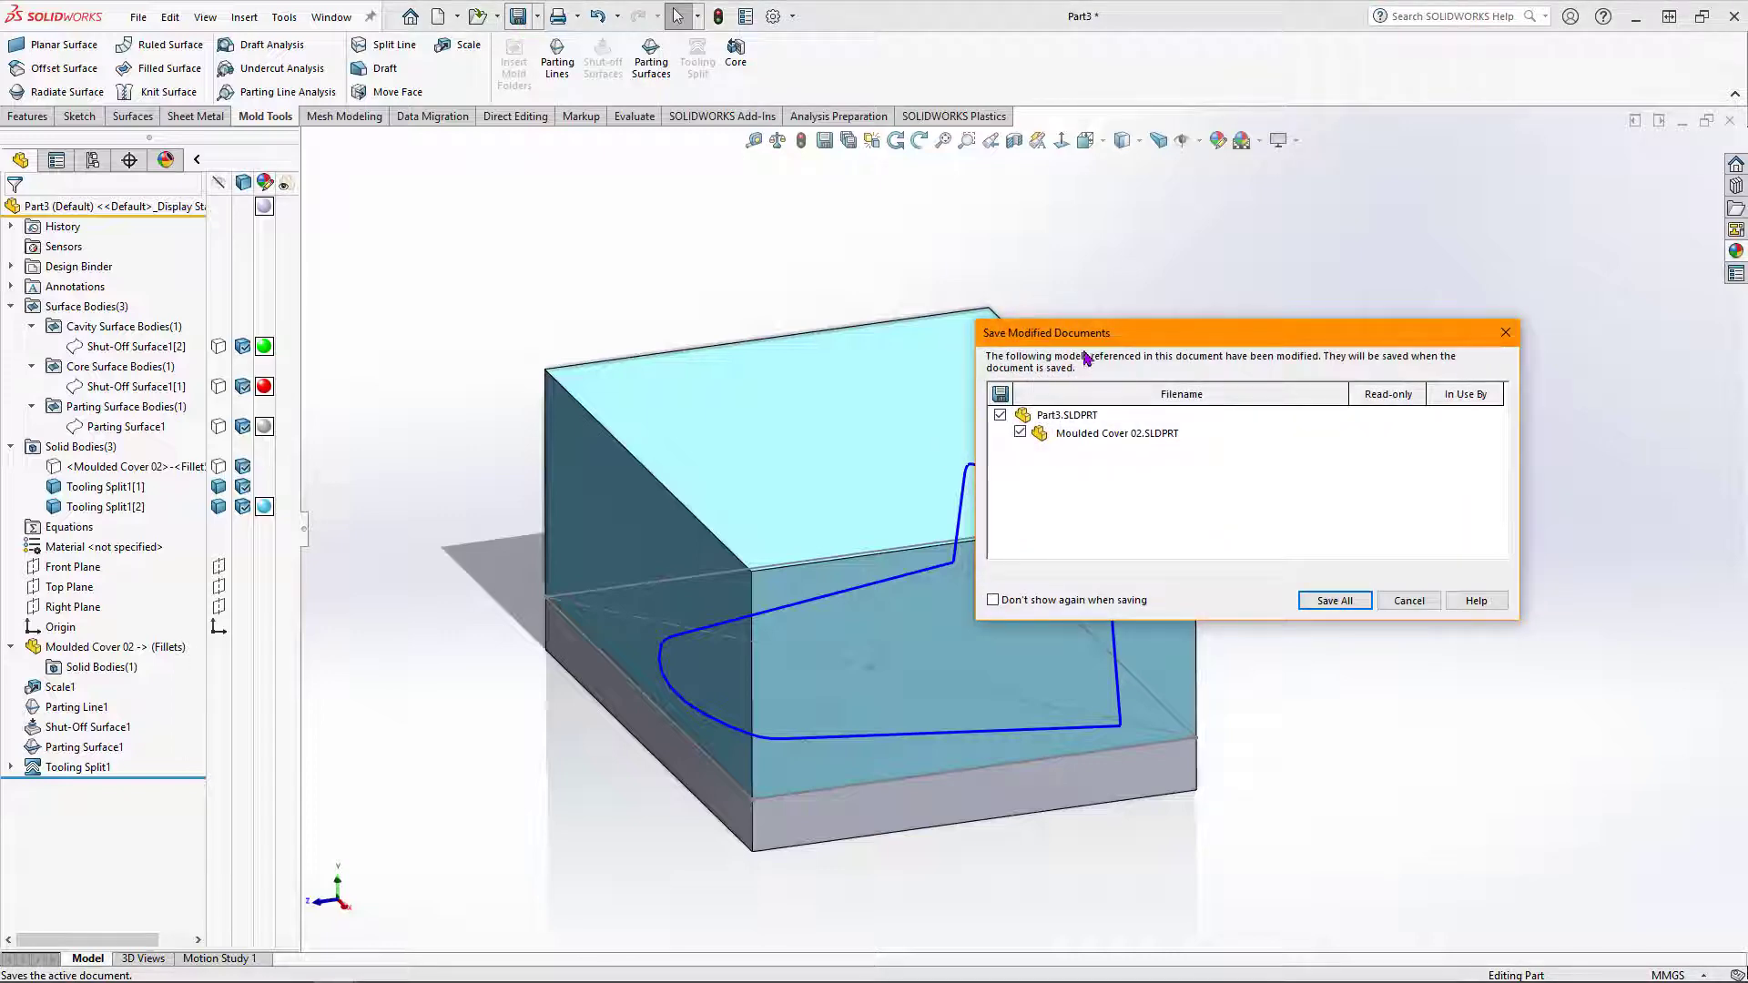
drag(1071, 333, 1042, 297)
click(1296, 566)
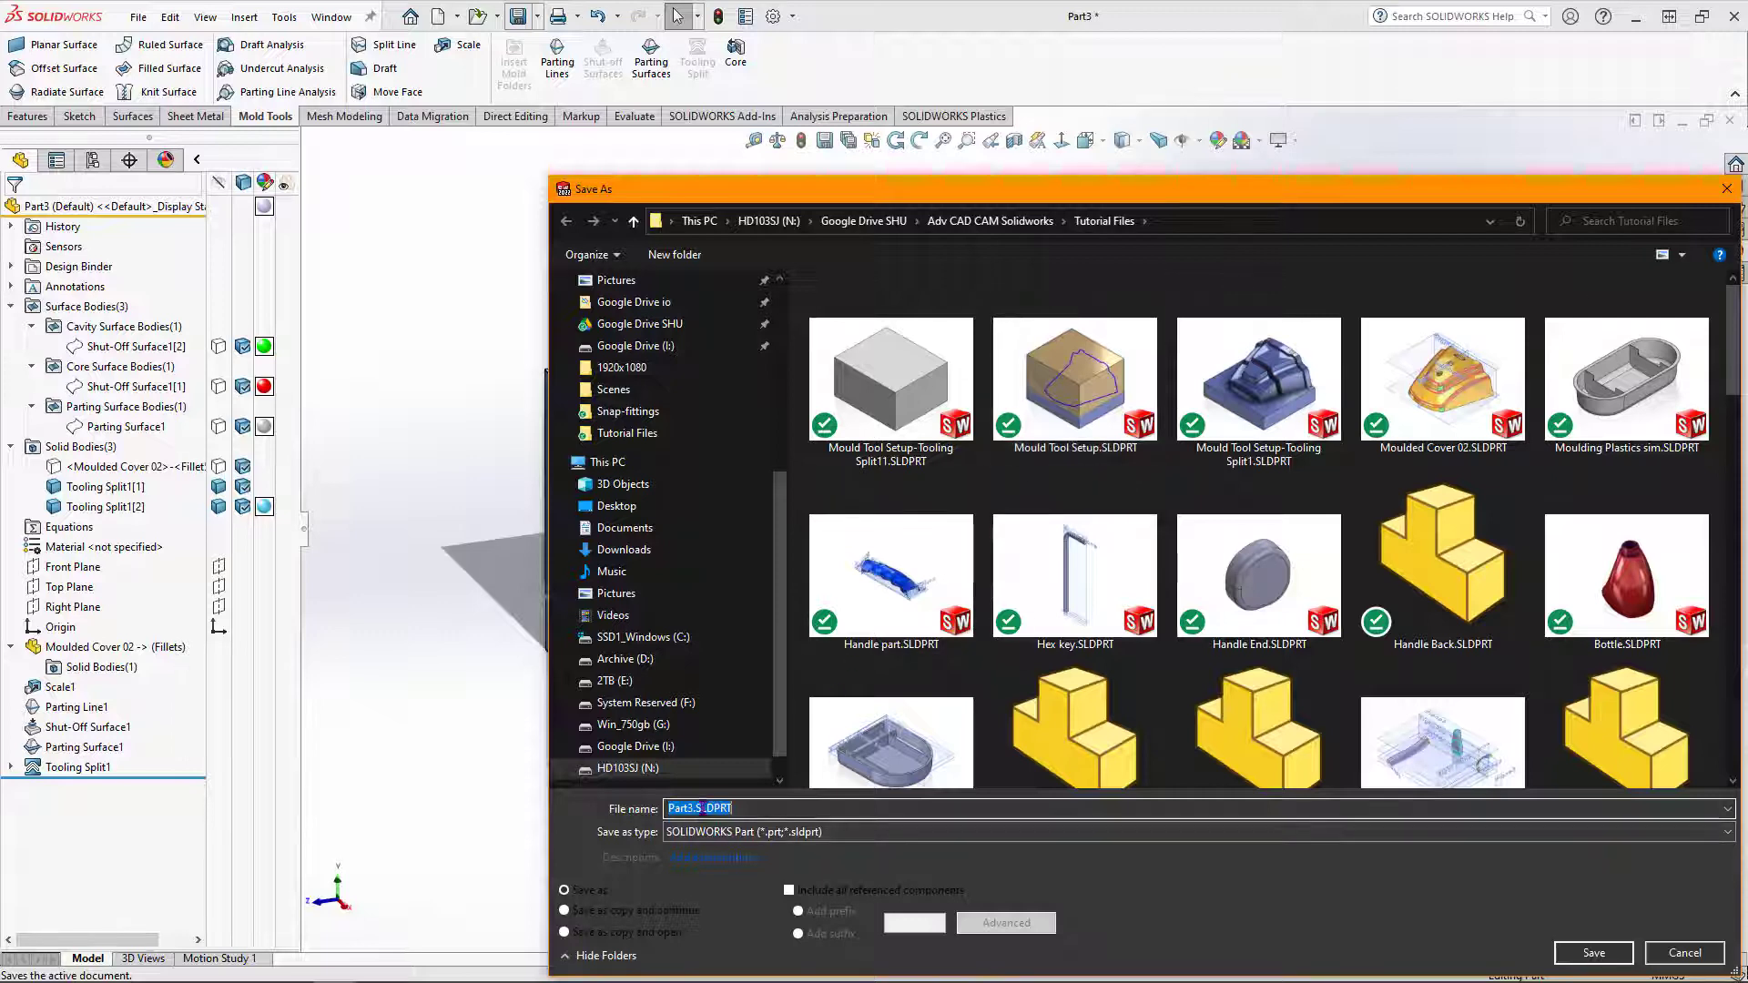
click(1046, 429)
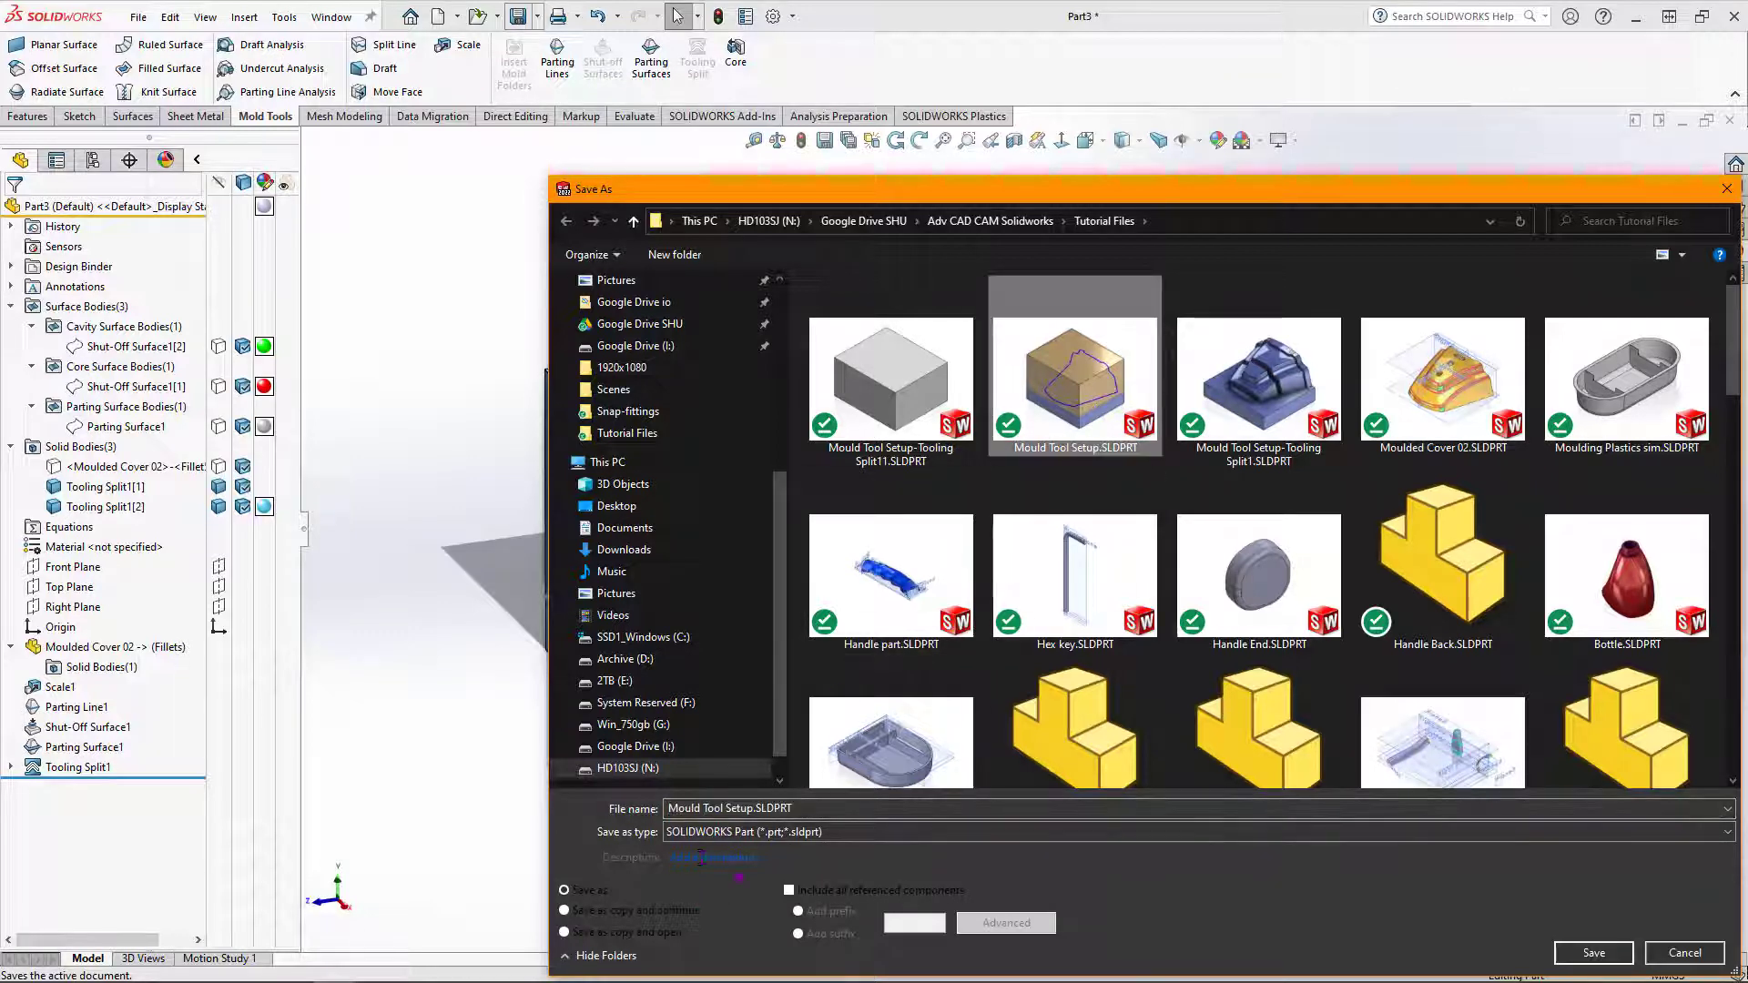
click(754, 807)
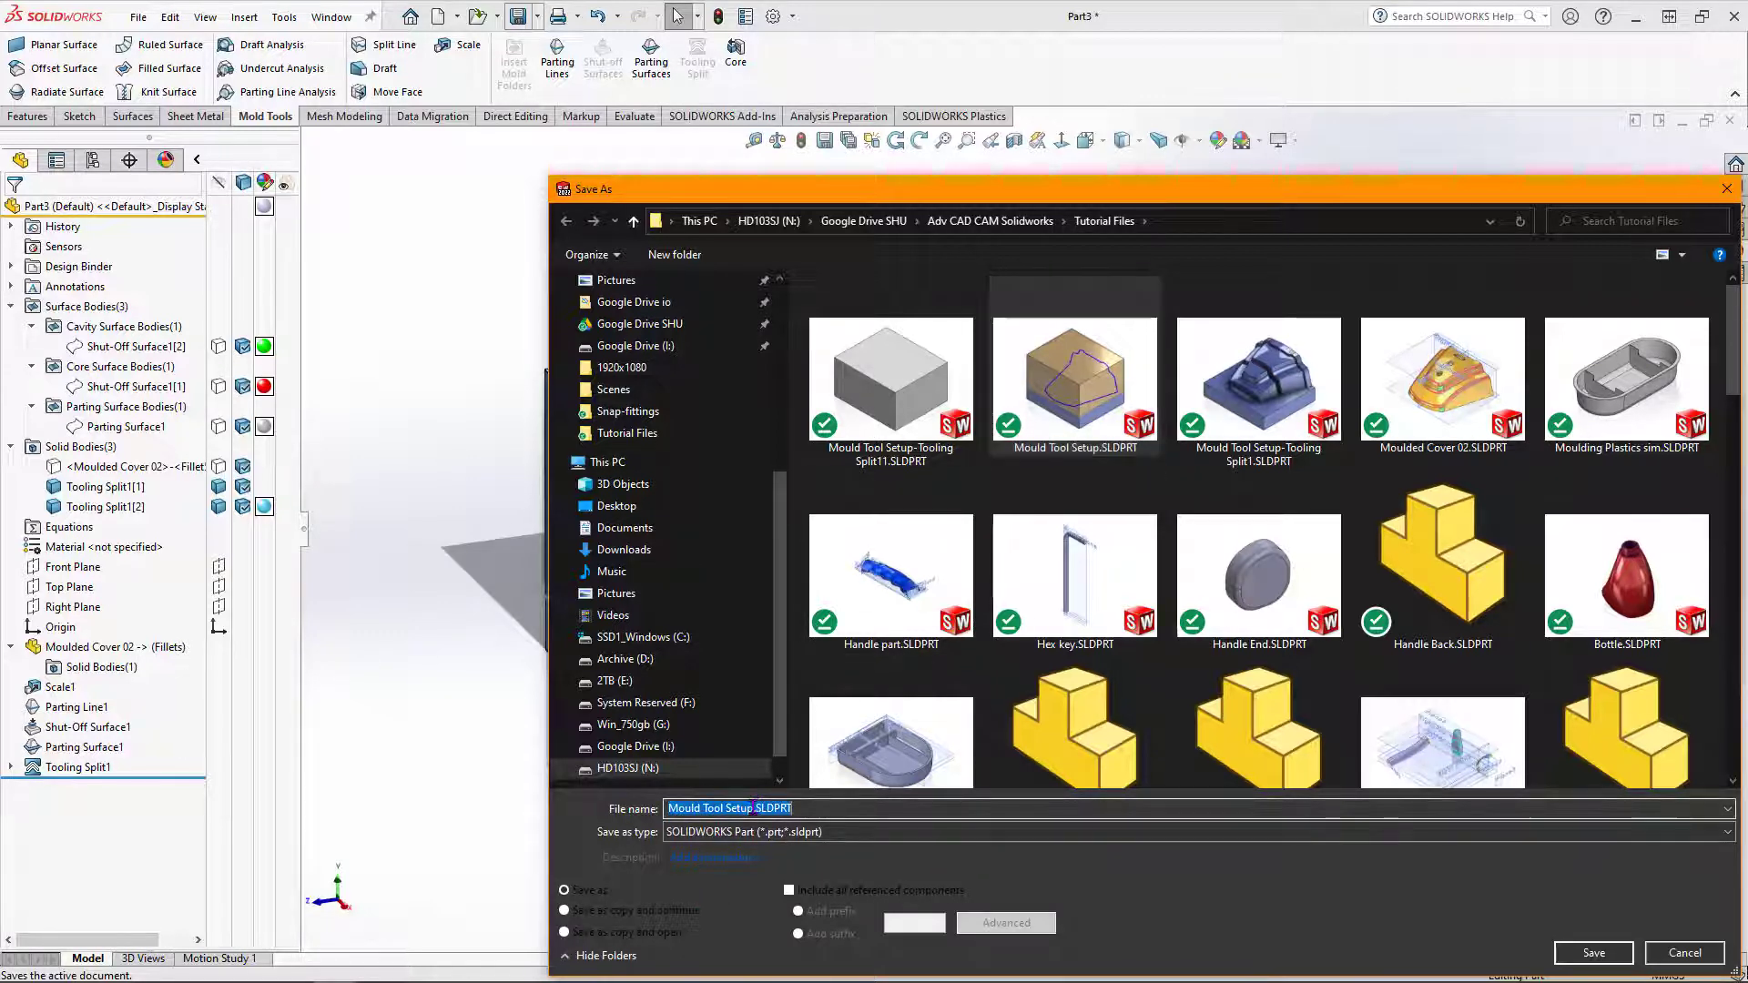
click(754, 807)
text(-B)
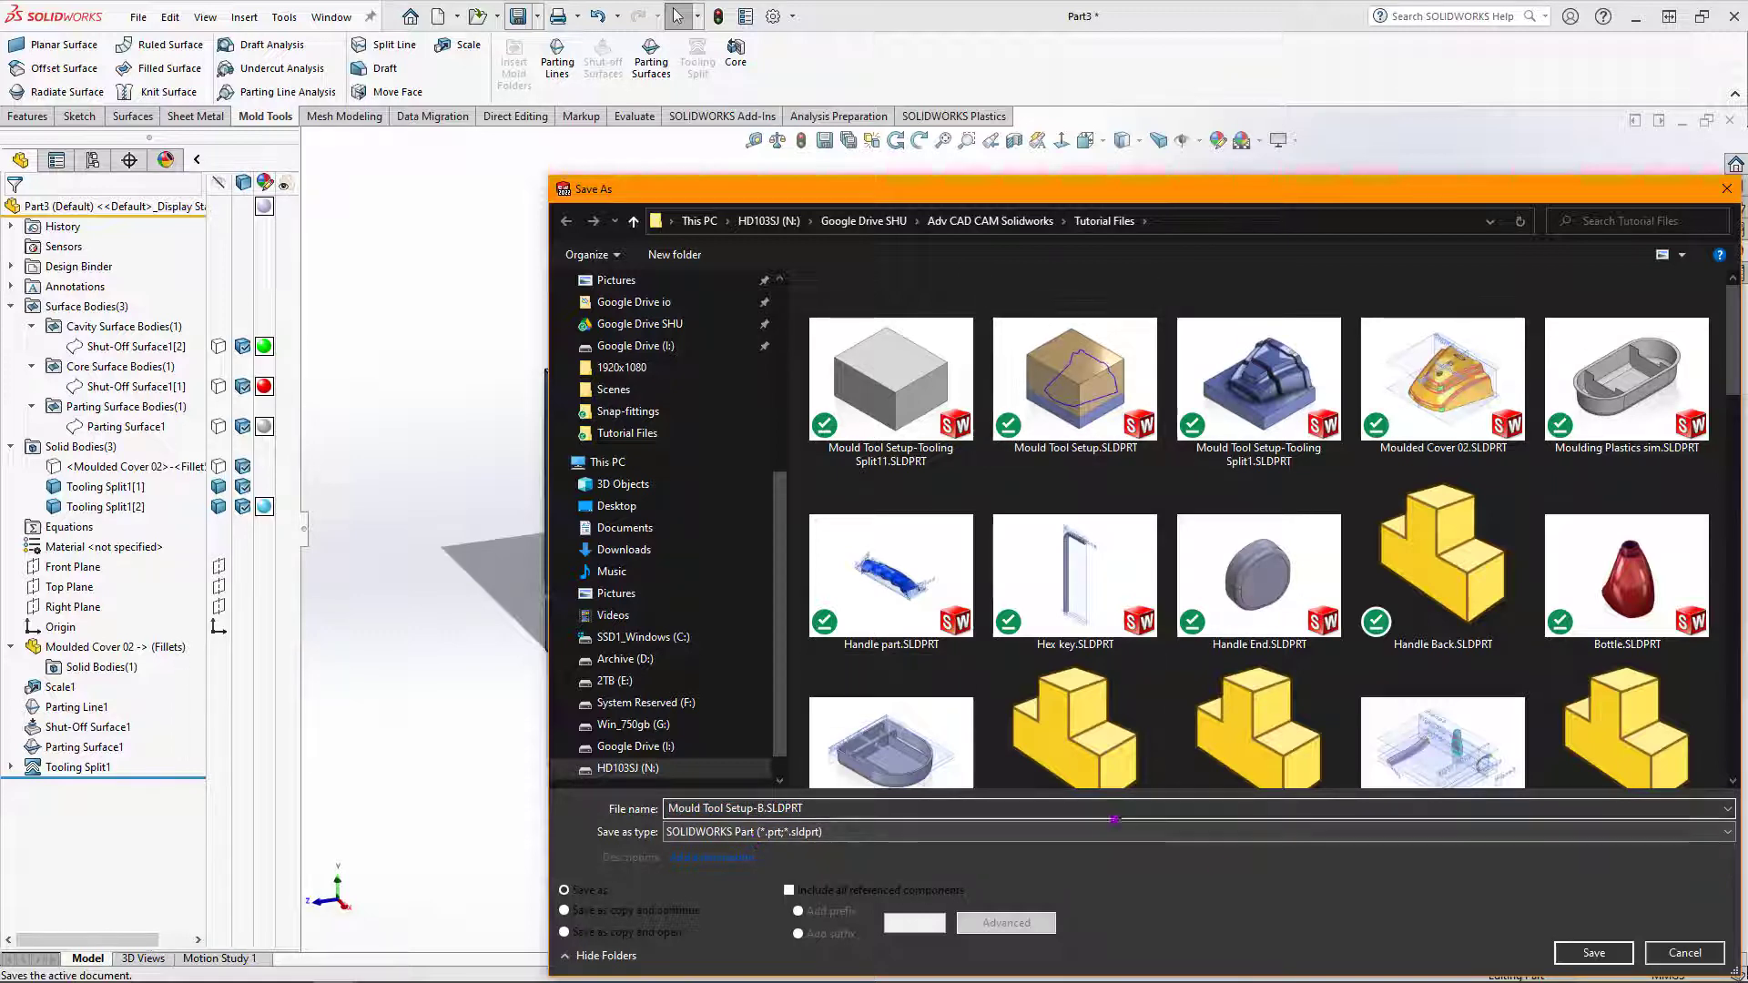
click(1593, 952)
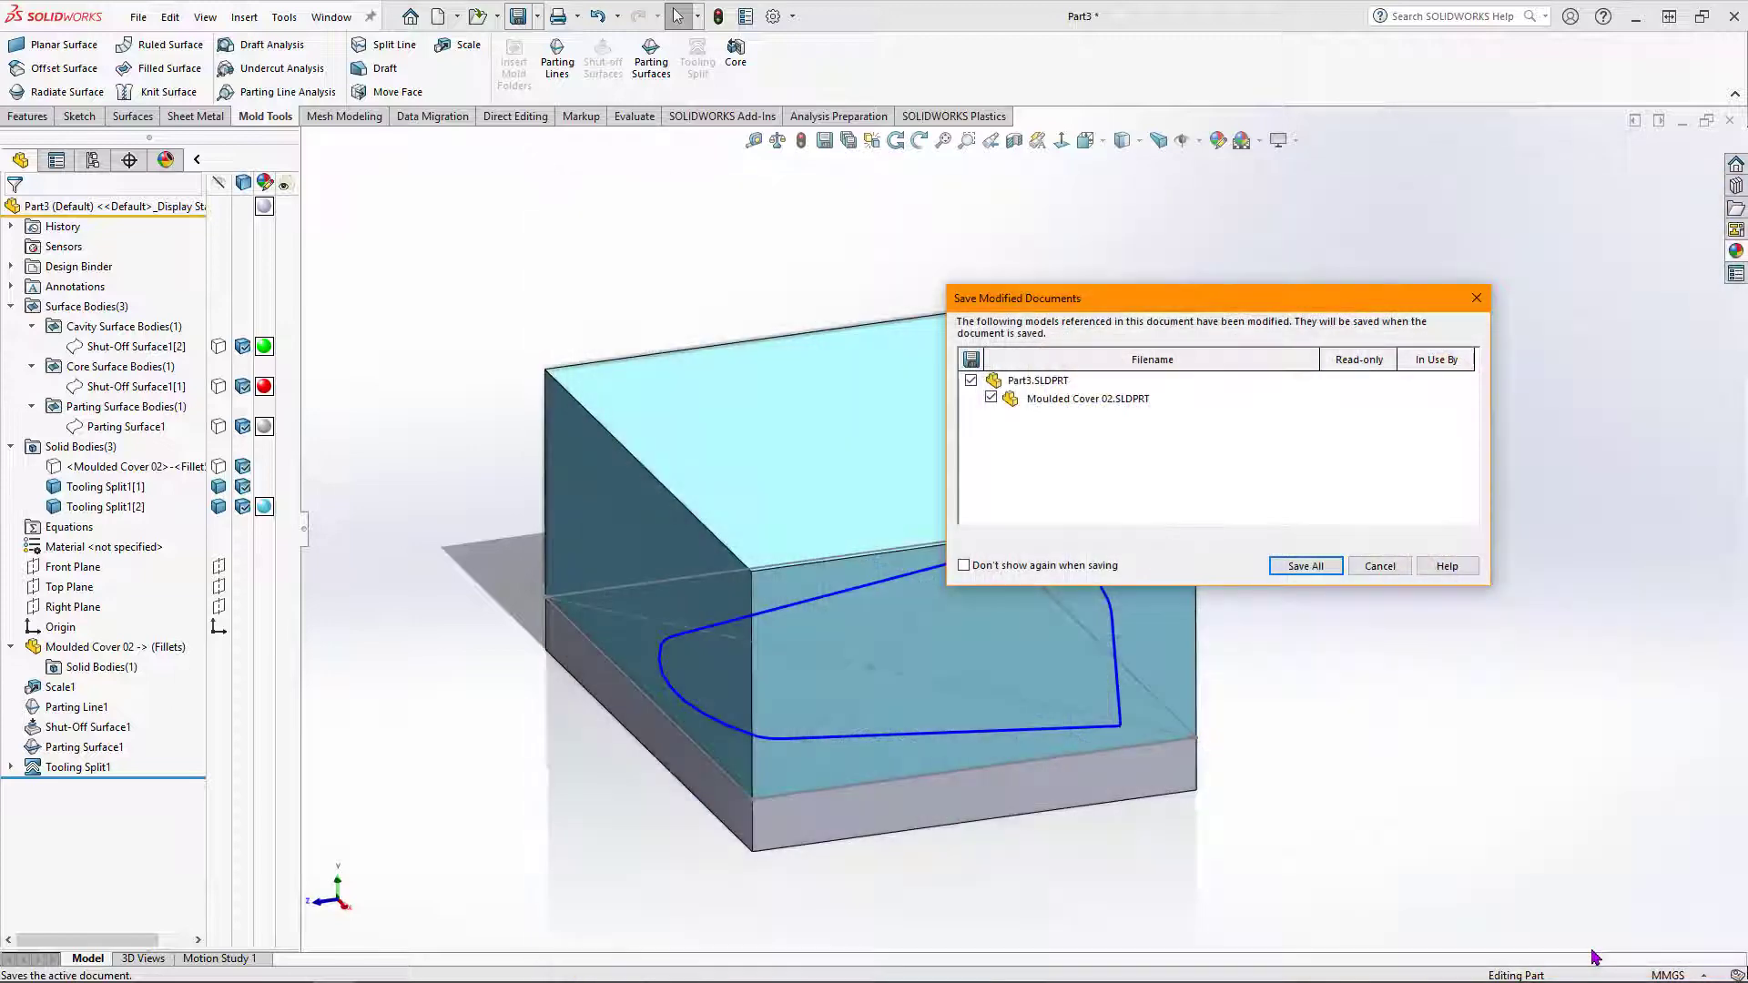
key(Return)
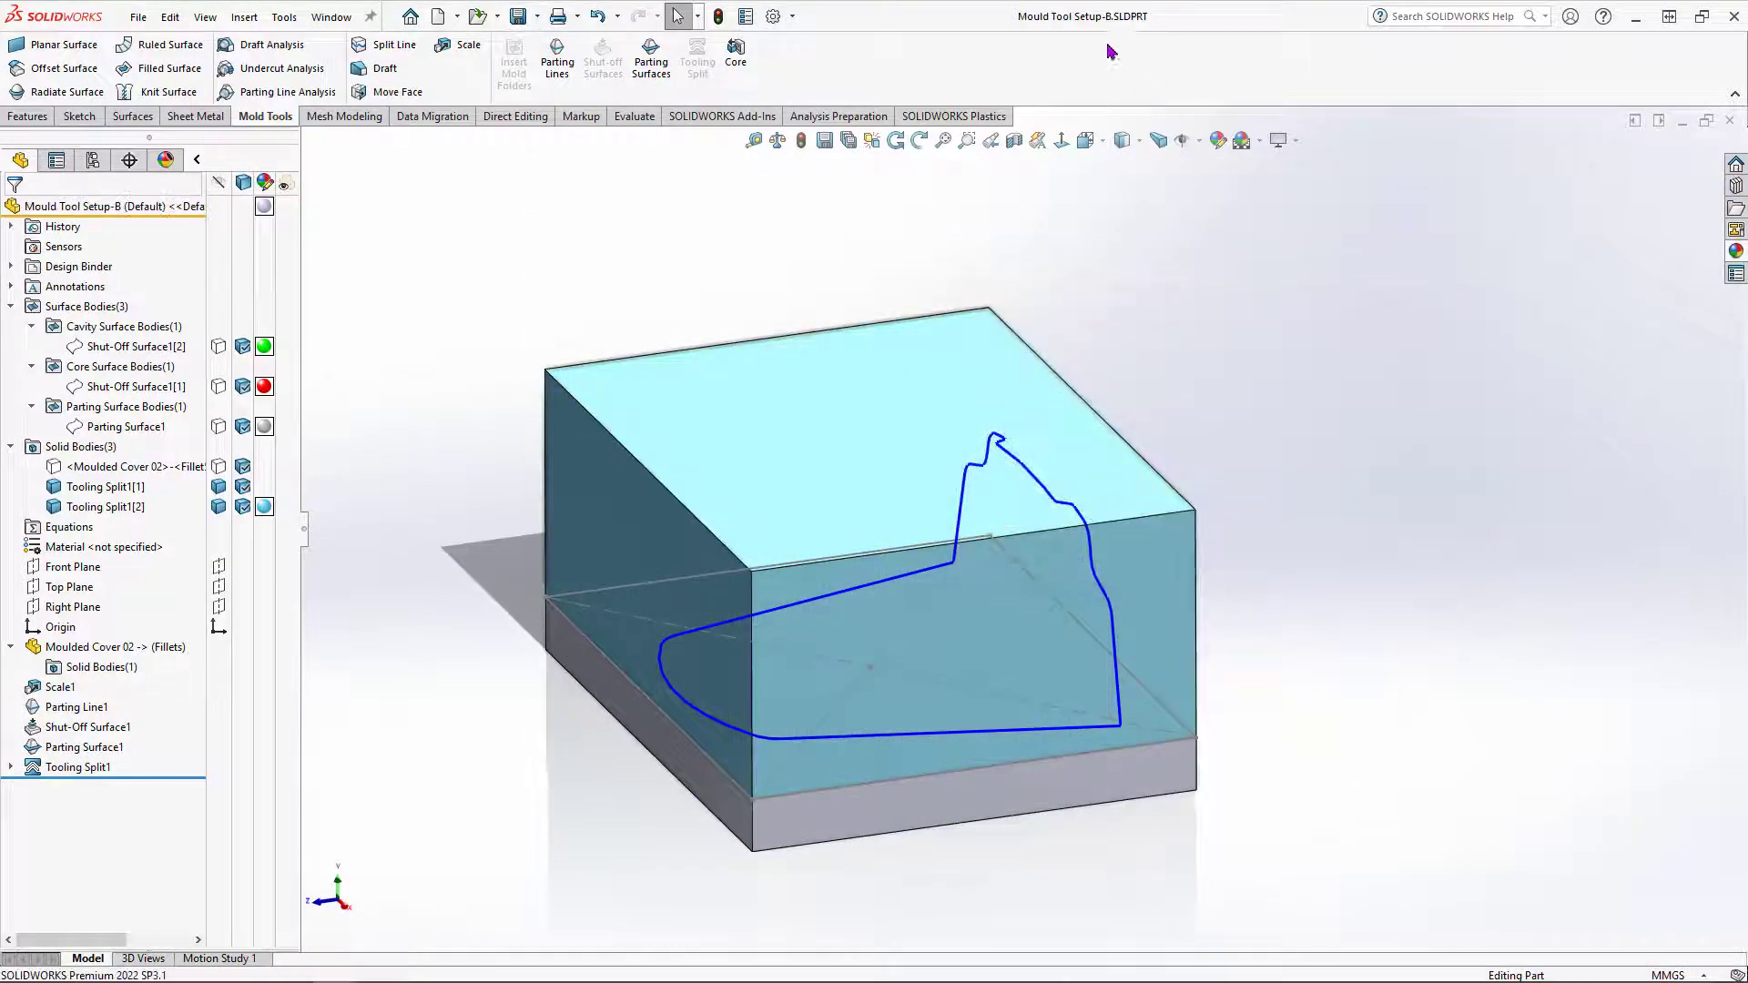
mouse_move(1044, 726)
middle_down()
mouse_move(1054, 699)
mouse_move(1064, 715)
middle_up()
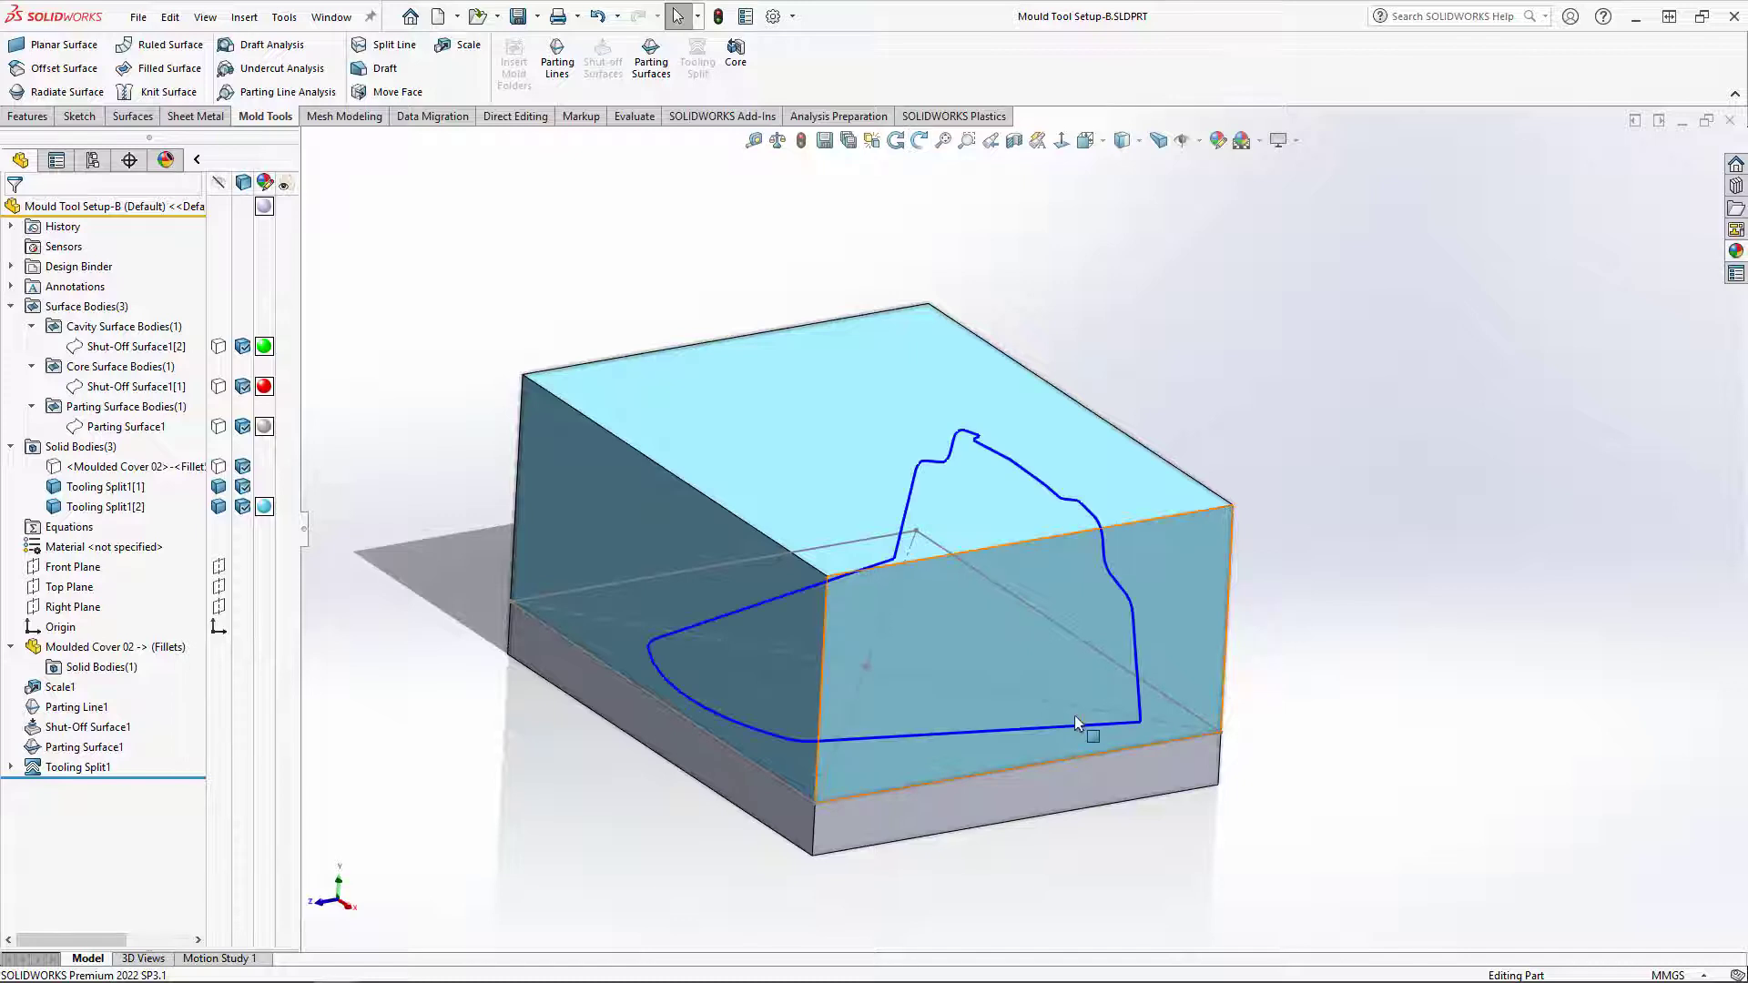
right_click(685, 572)
click(724, 518)
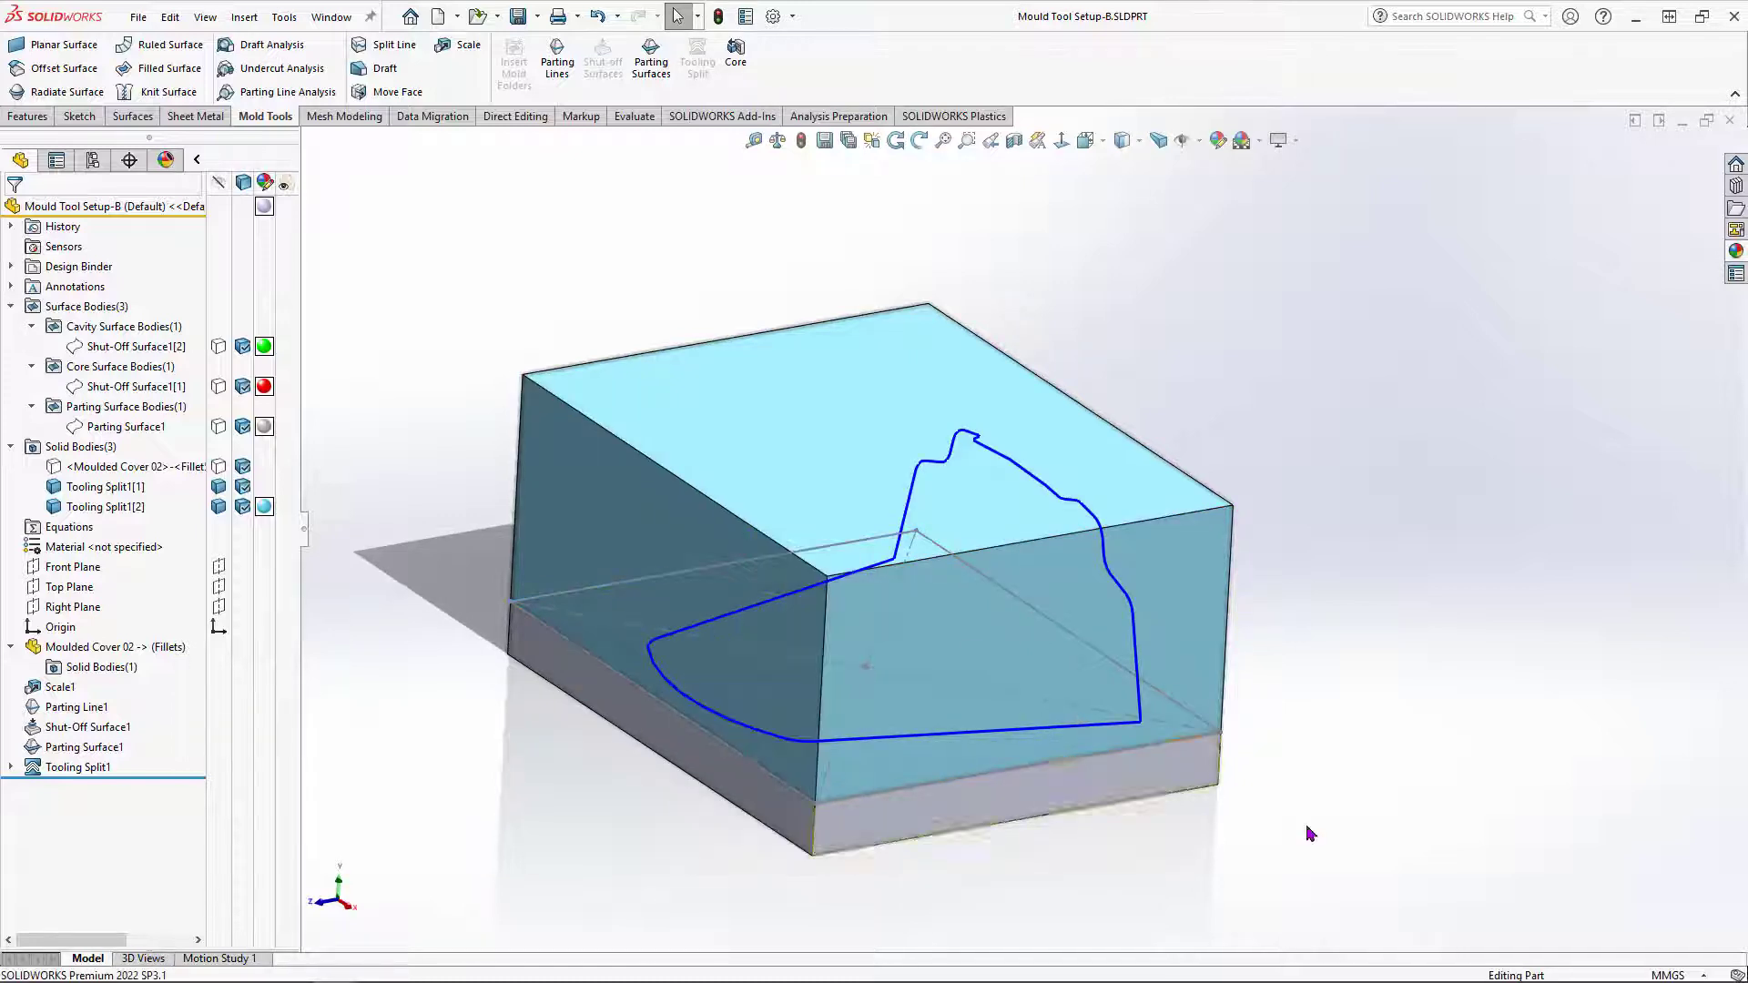
mouse_move(1302, 802)
middle_down()
mouse_move(1276, 807)
mouse_move(1293, 800)
middle_up()
key(Escape)
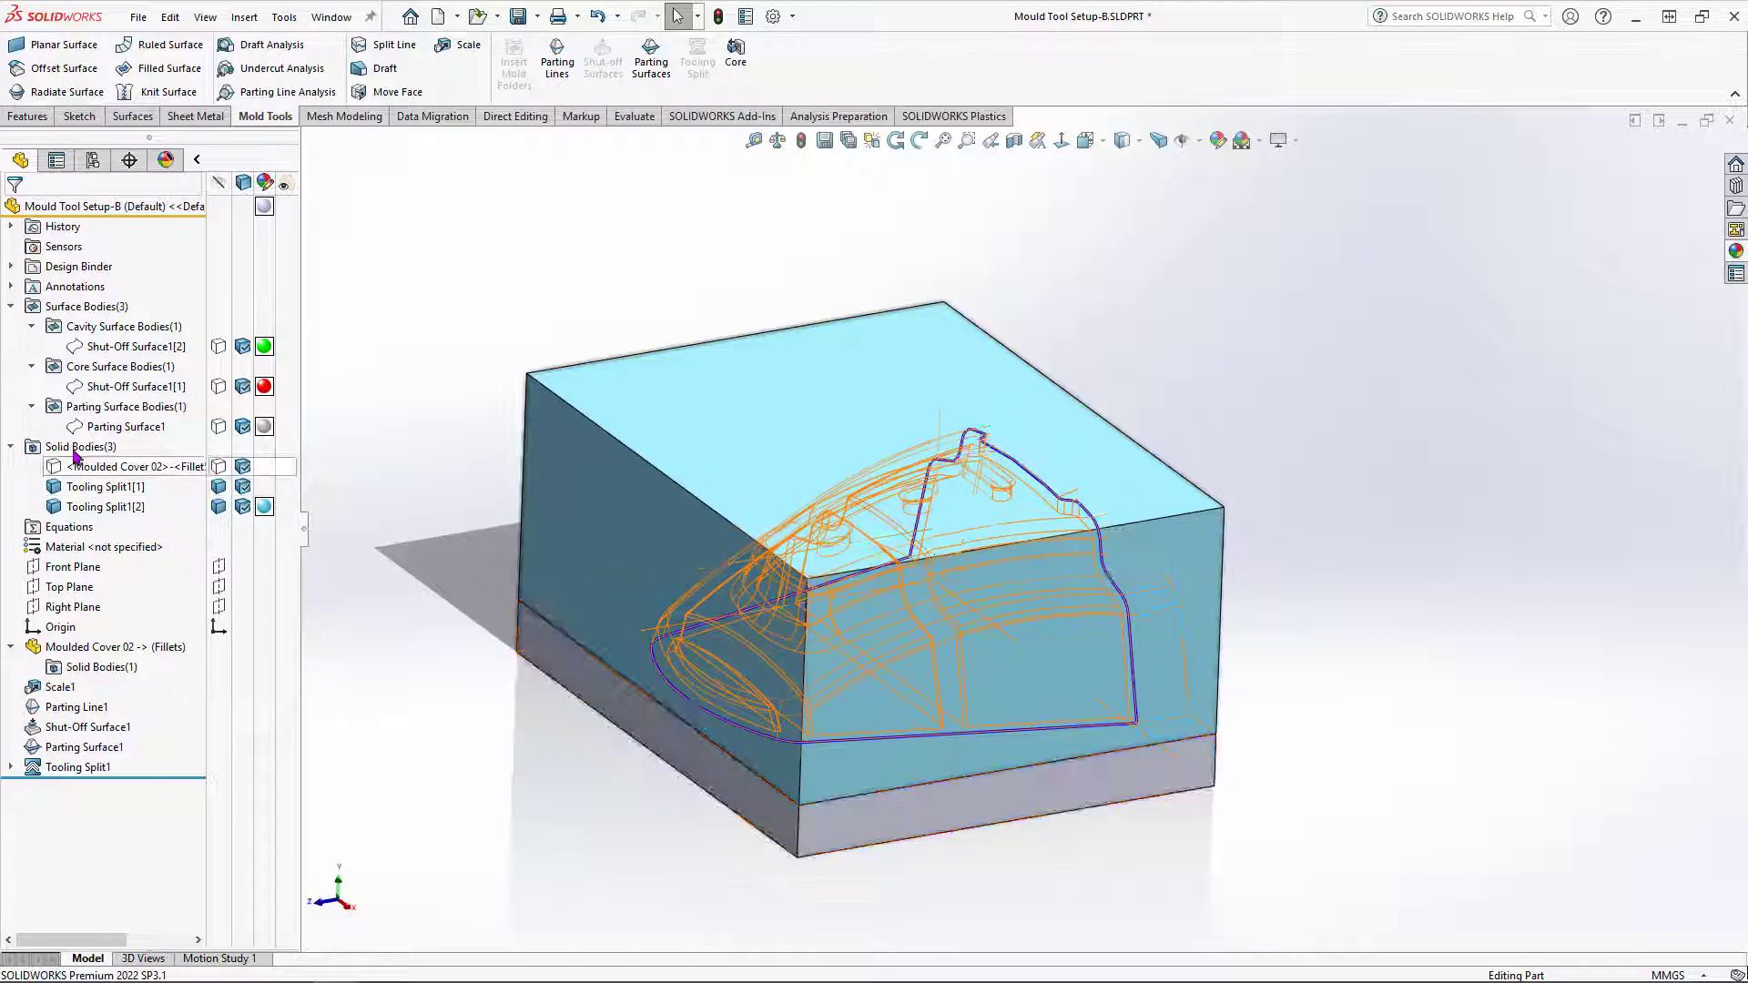
Step: Insert the Tooling Split1[1] body into a new part, keeping the units set in the derived part's template
right_click(98, 491)
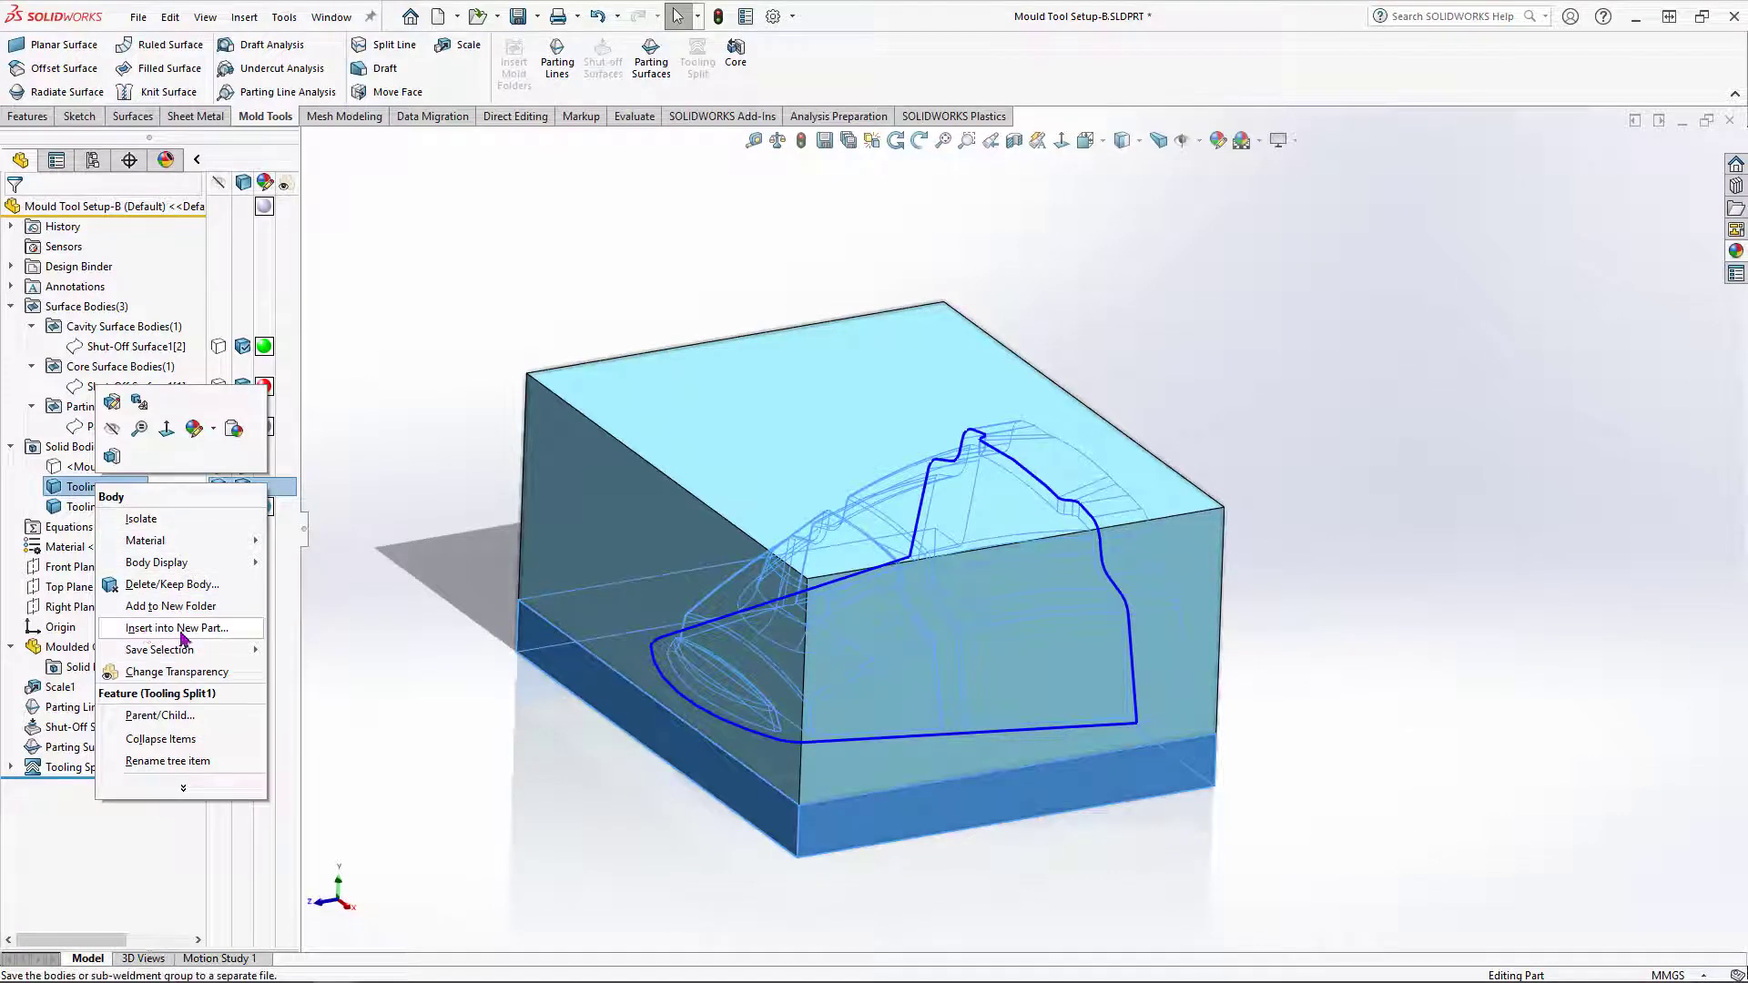
click(218, 632)
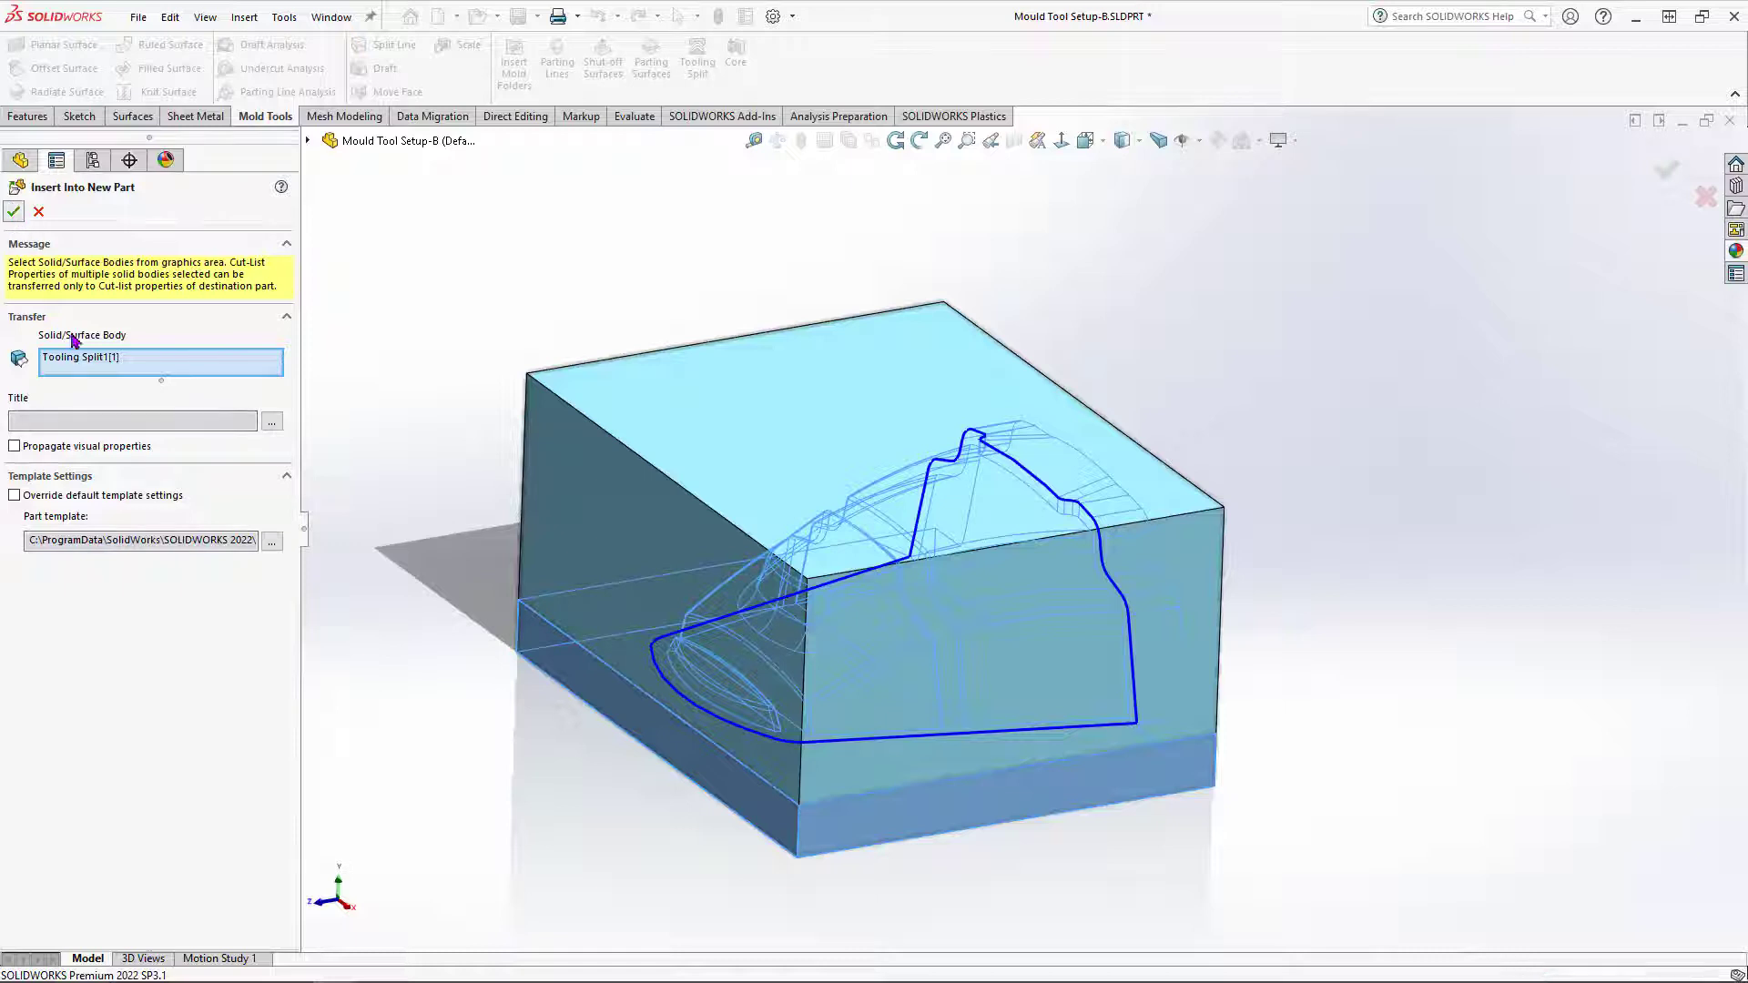
key(Return)
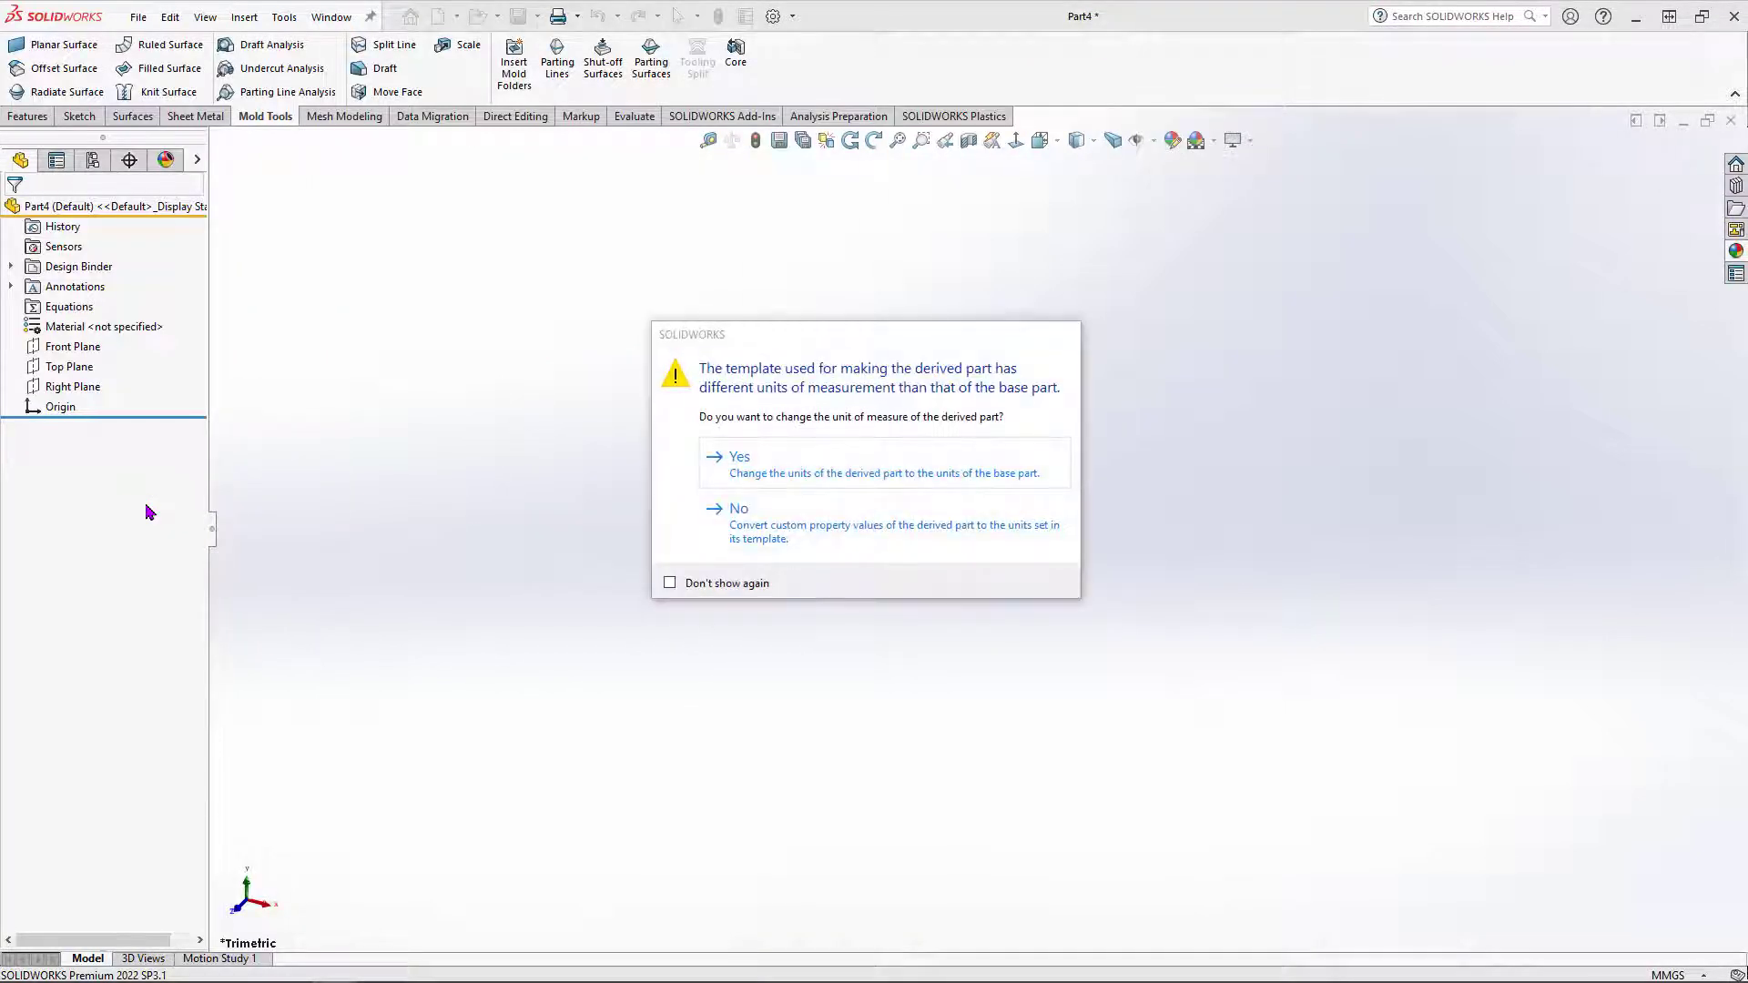
mouse_move(714, 340)
mouse_down()
mouse_move(654, 351)
mouse_move(697, 358)
mouse_up()
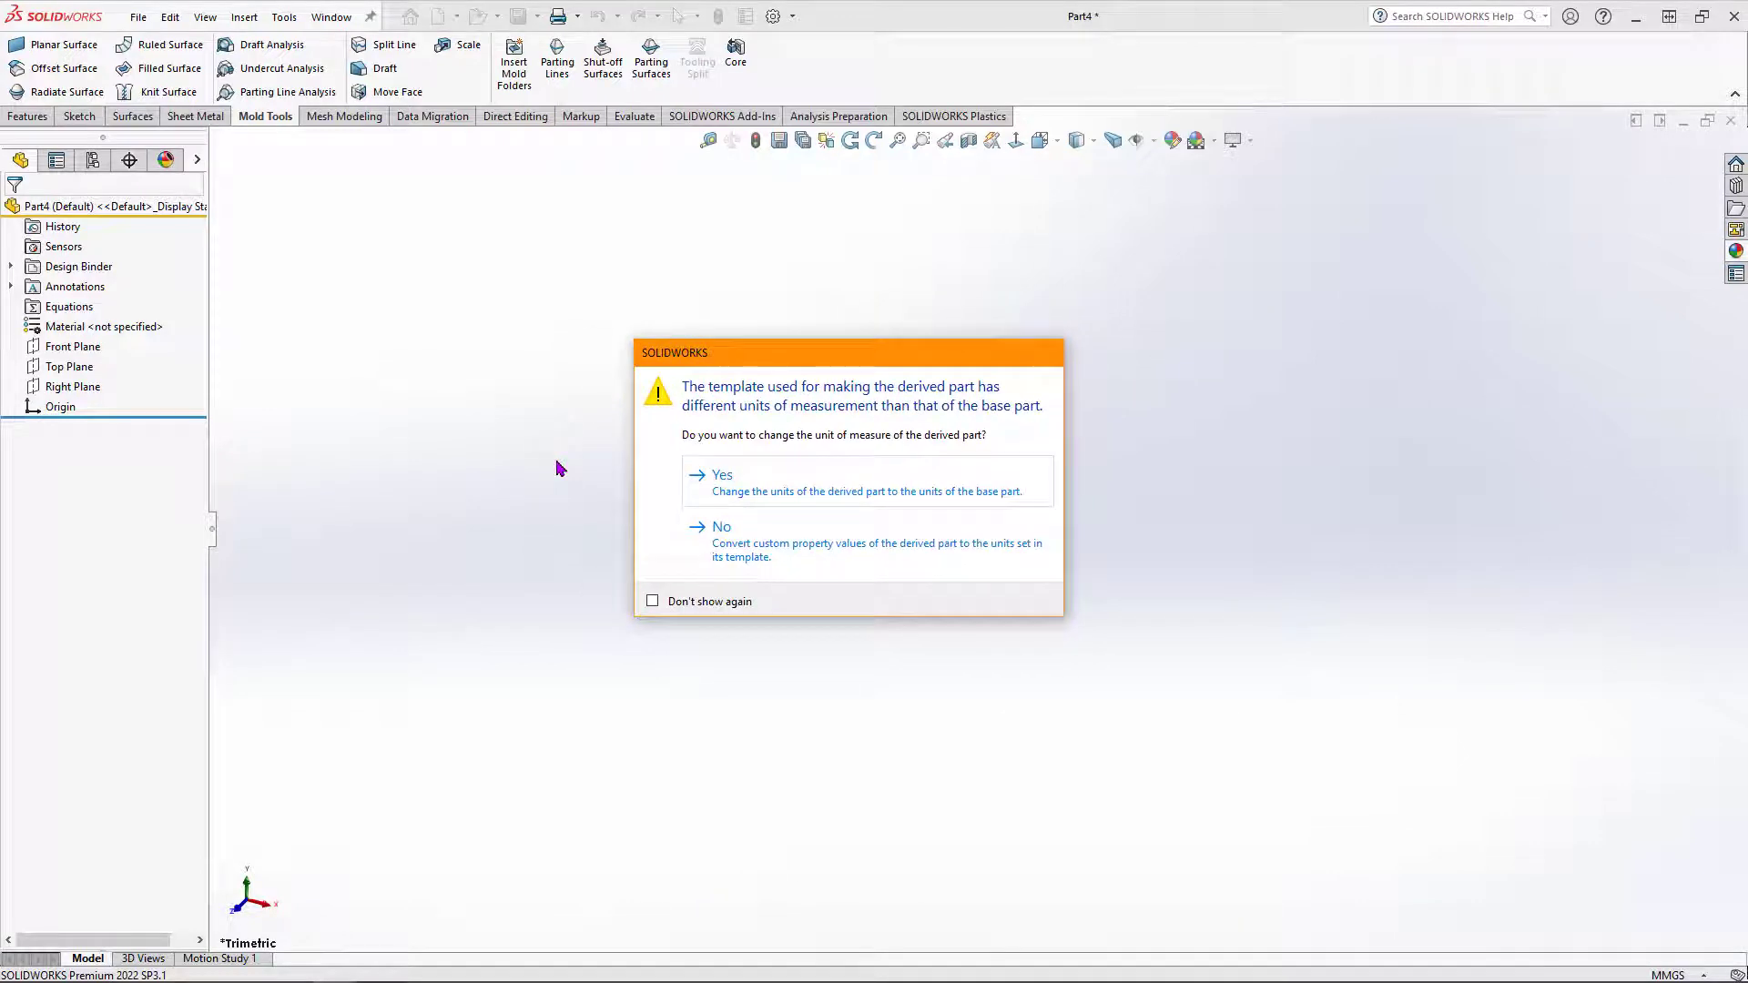
click(745, 558)
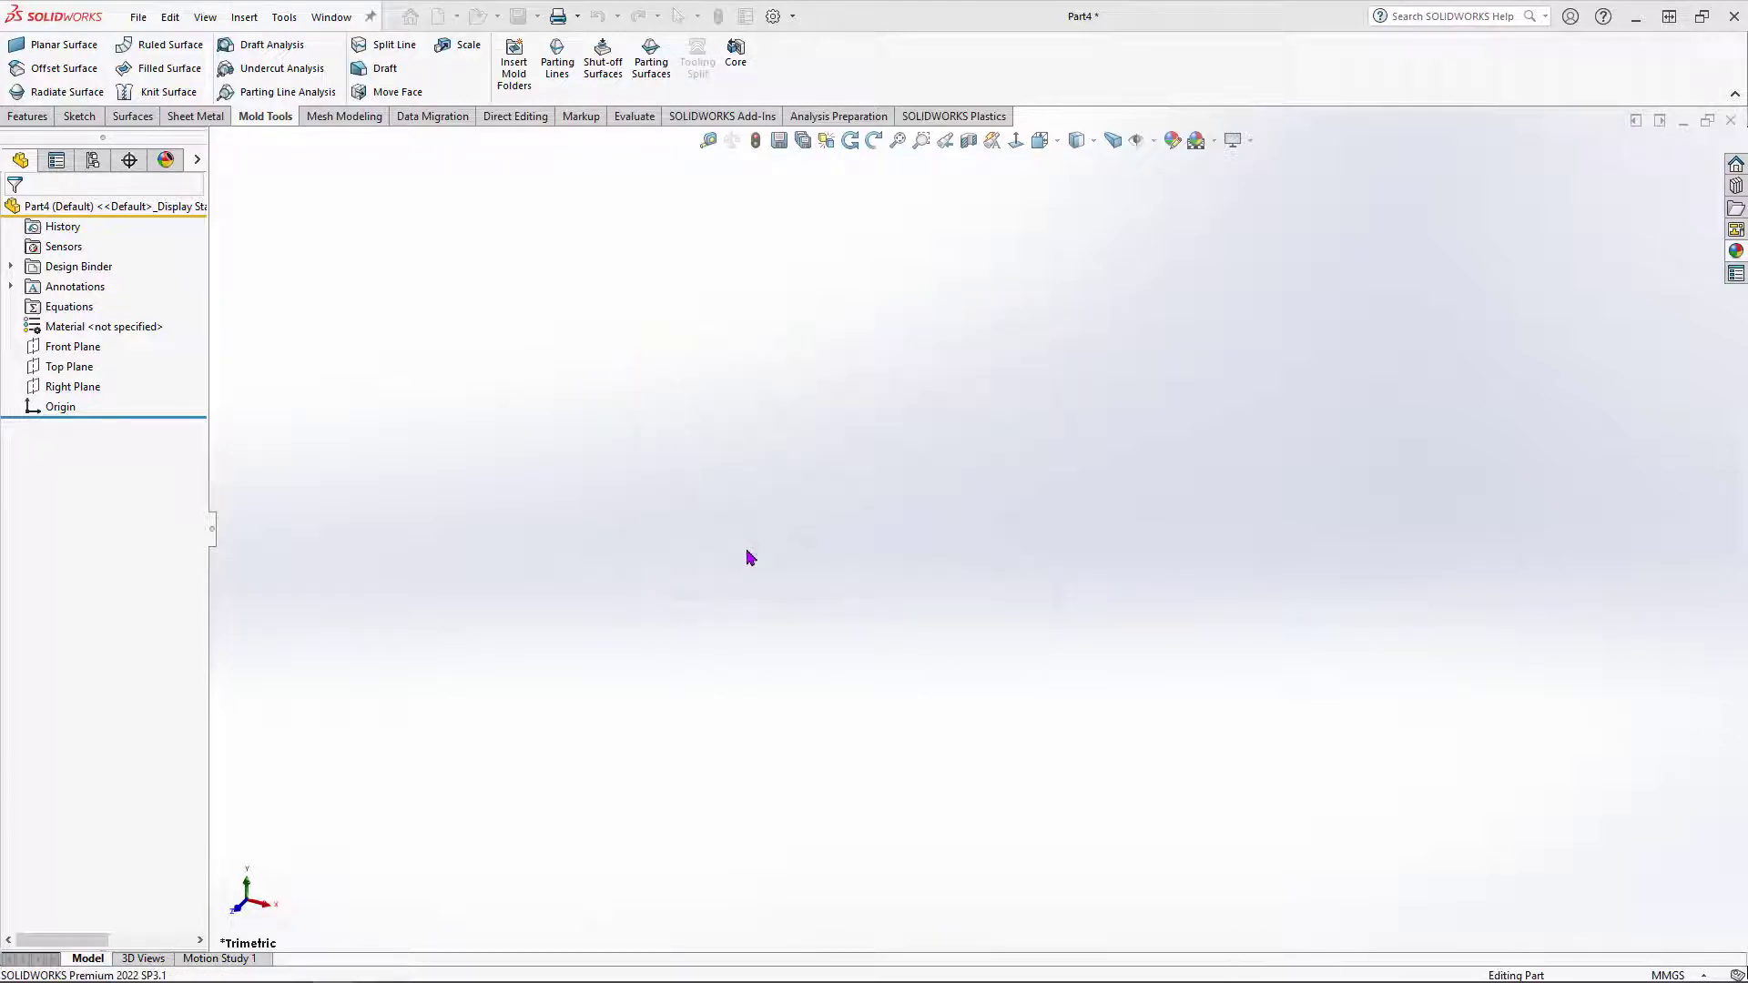
Step: Save the derived core part as Mould Tool Setup-B-Core.SLDPRT in the Tutorial Files folder
key(ctrl+s)
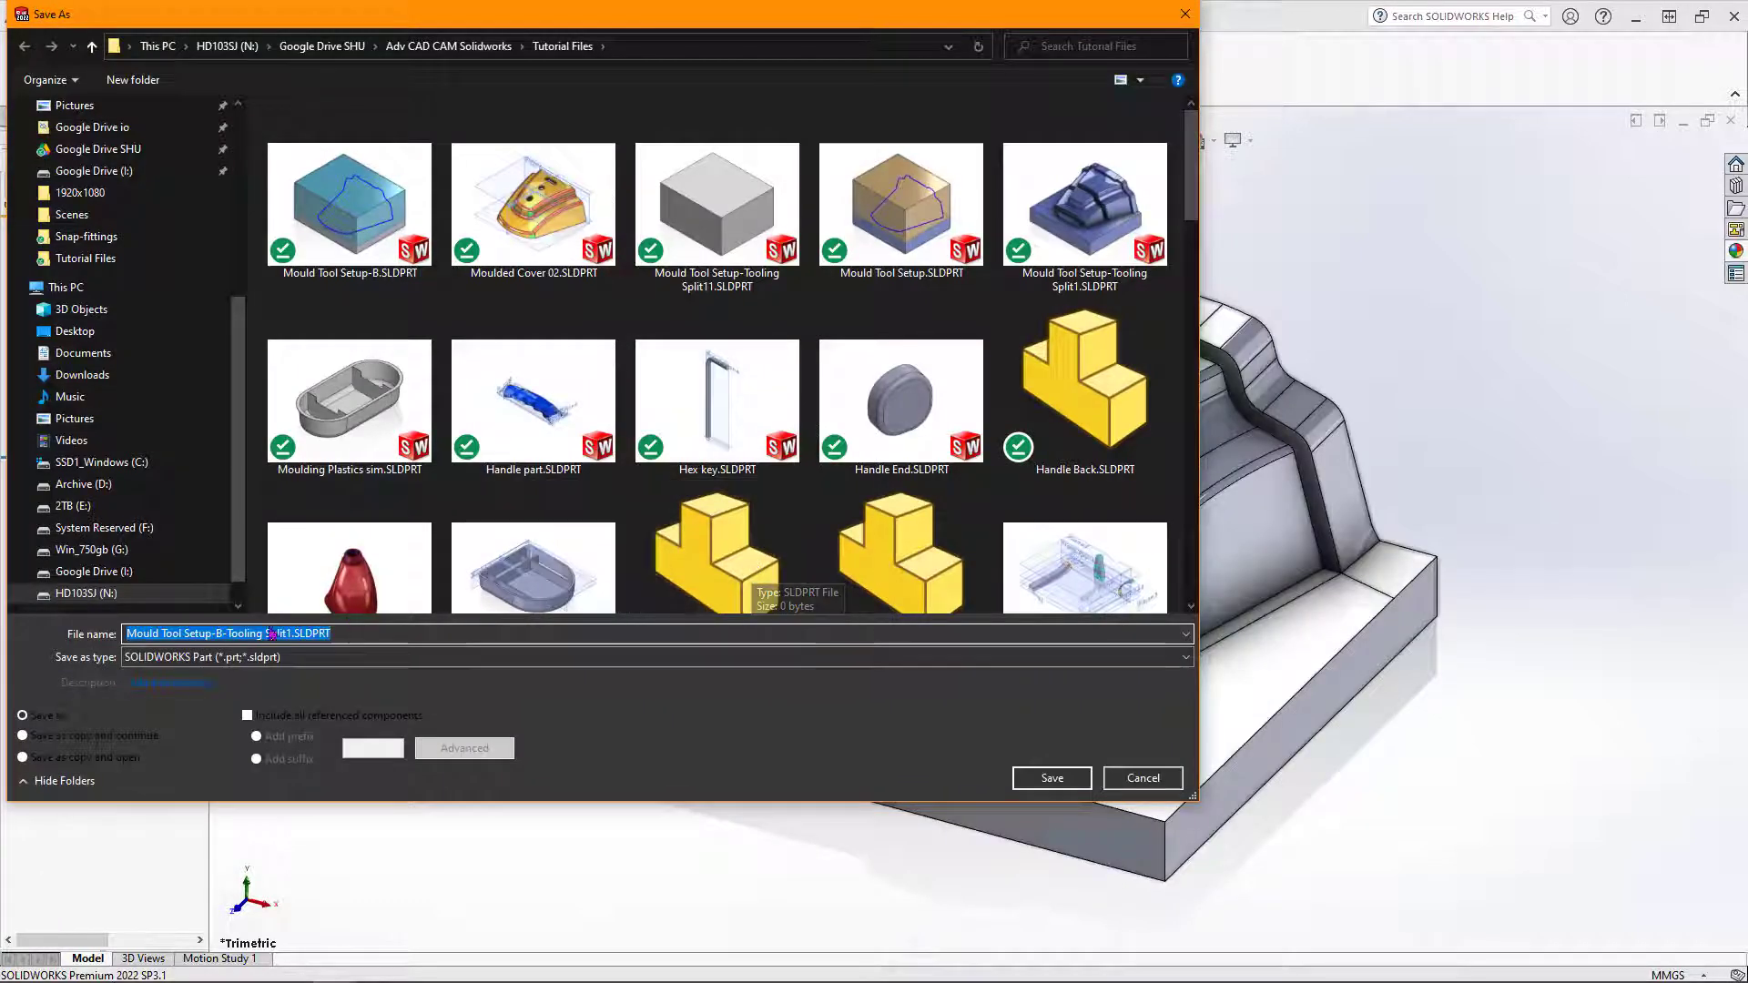
drag(127, 633, 293, 633)
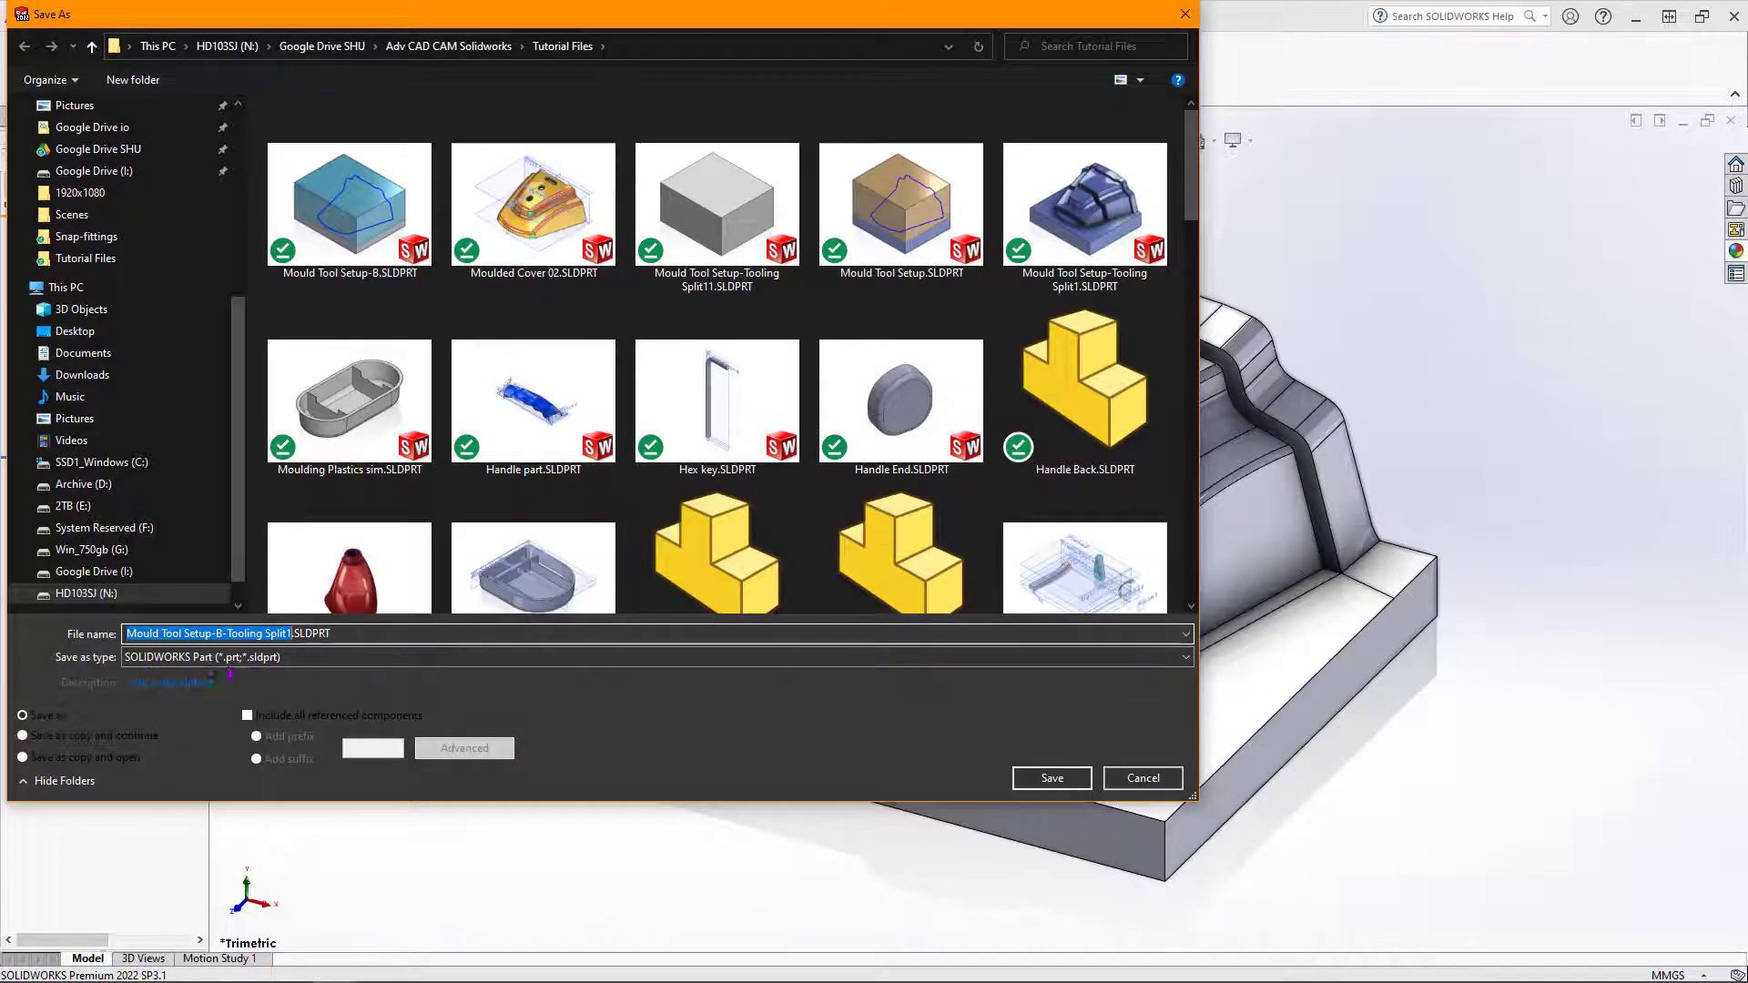
click(129, 633)
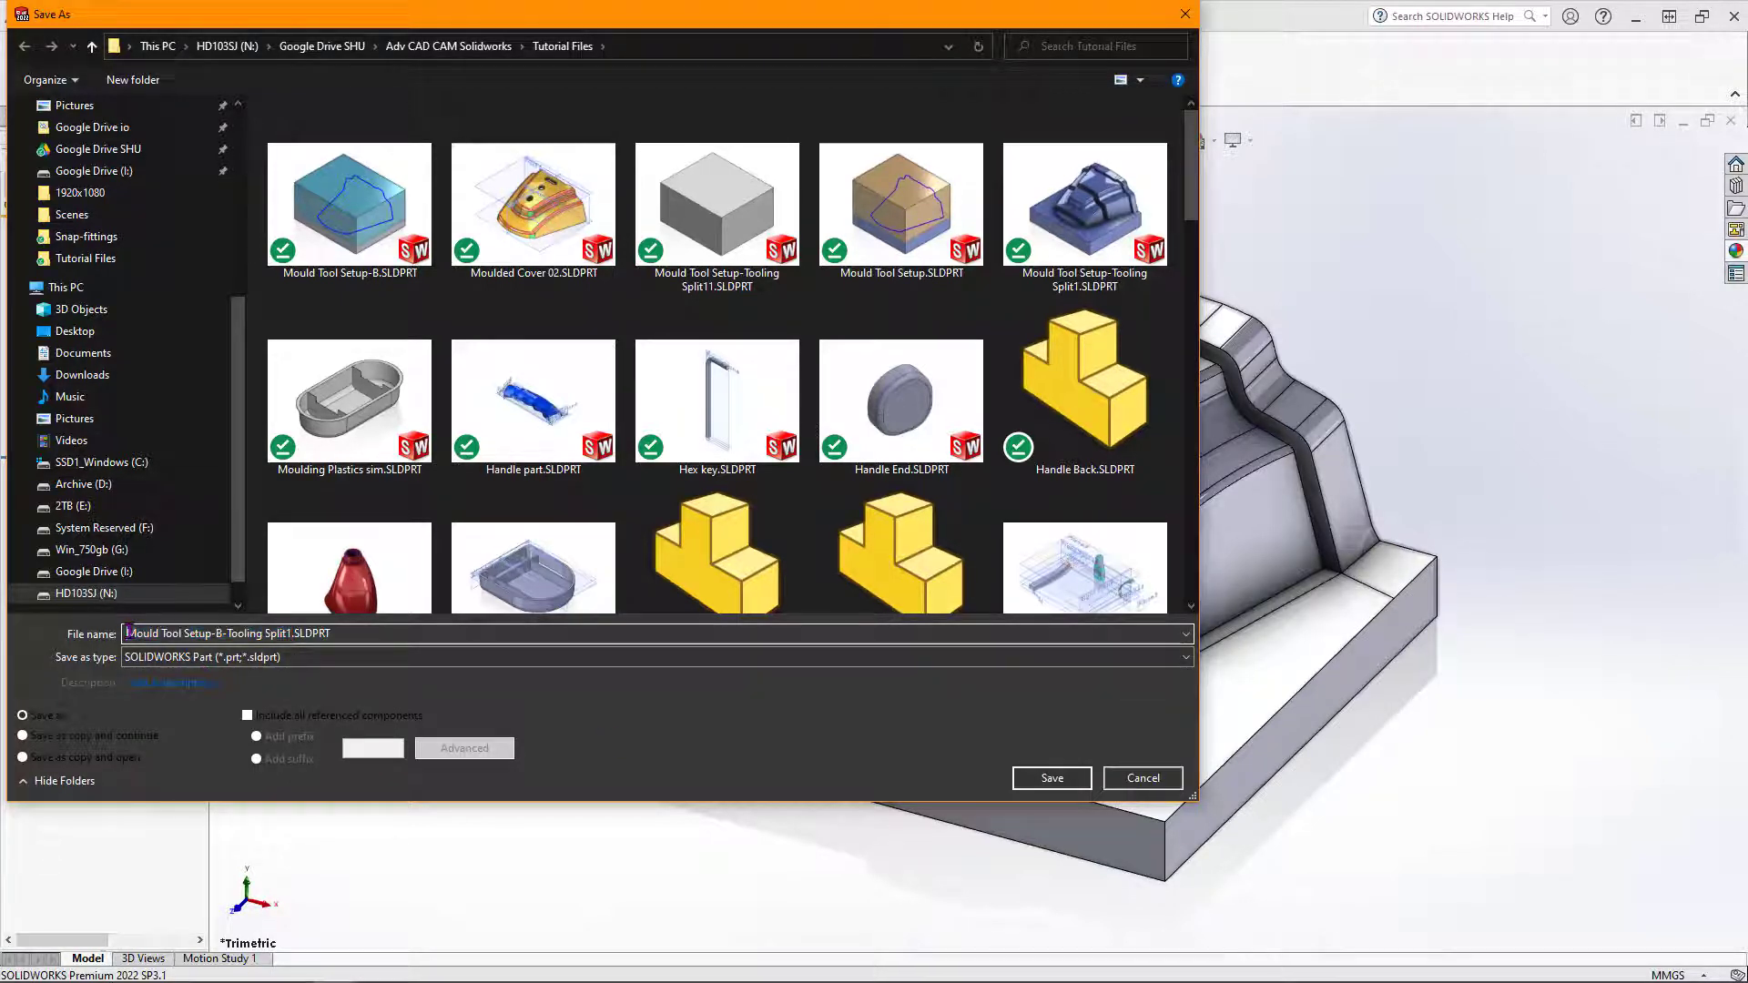
drag(143, 633, 212, 633)
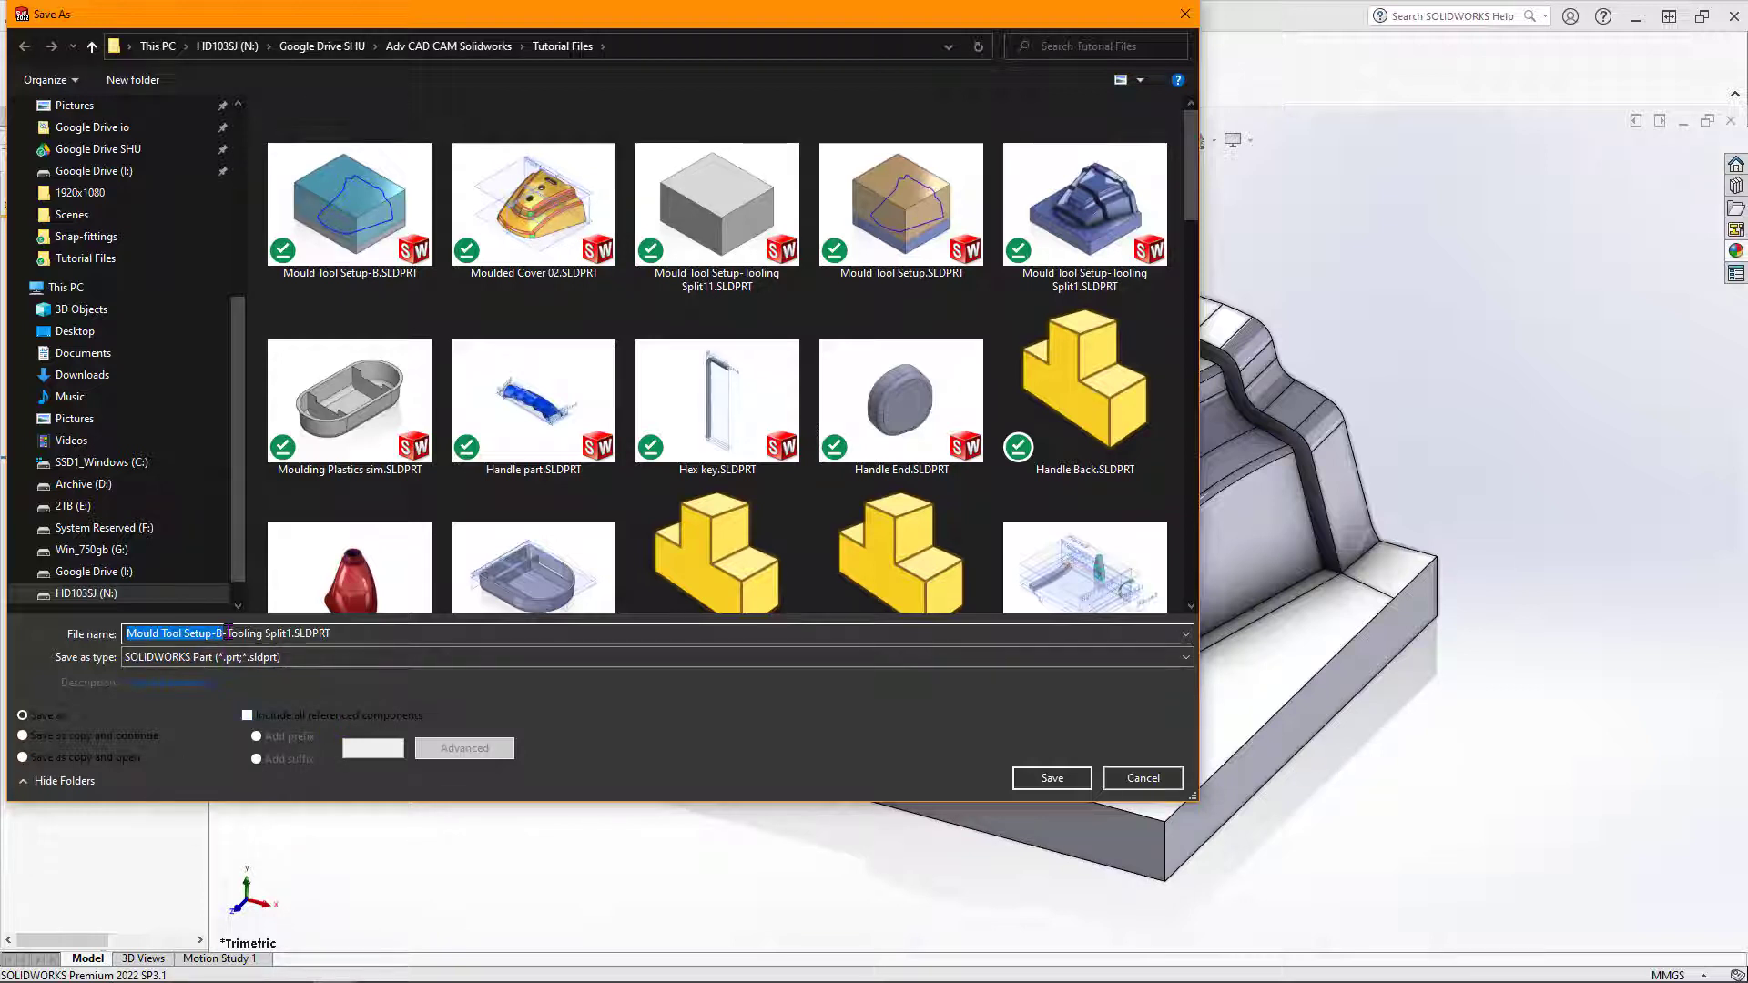
drag(227, 633, 263, 632)
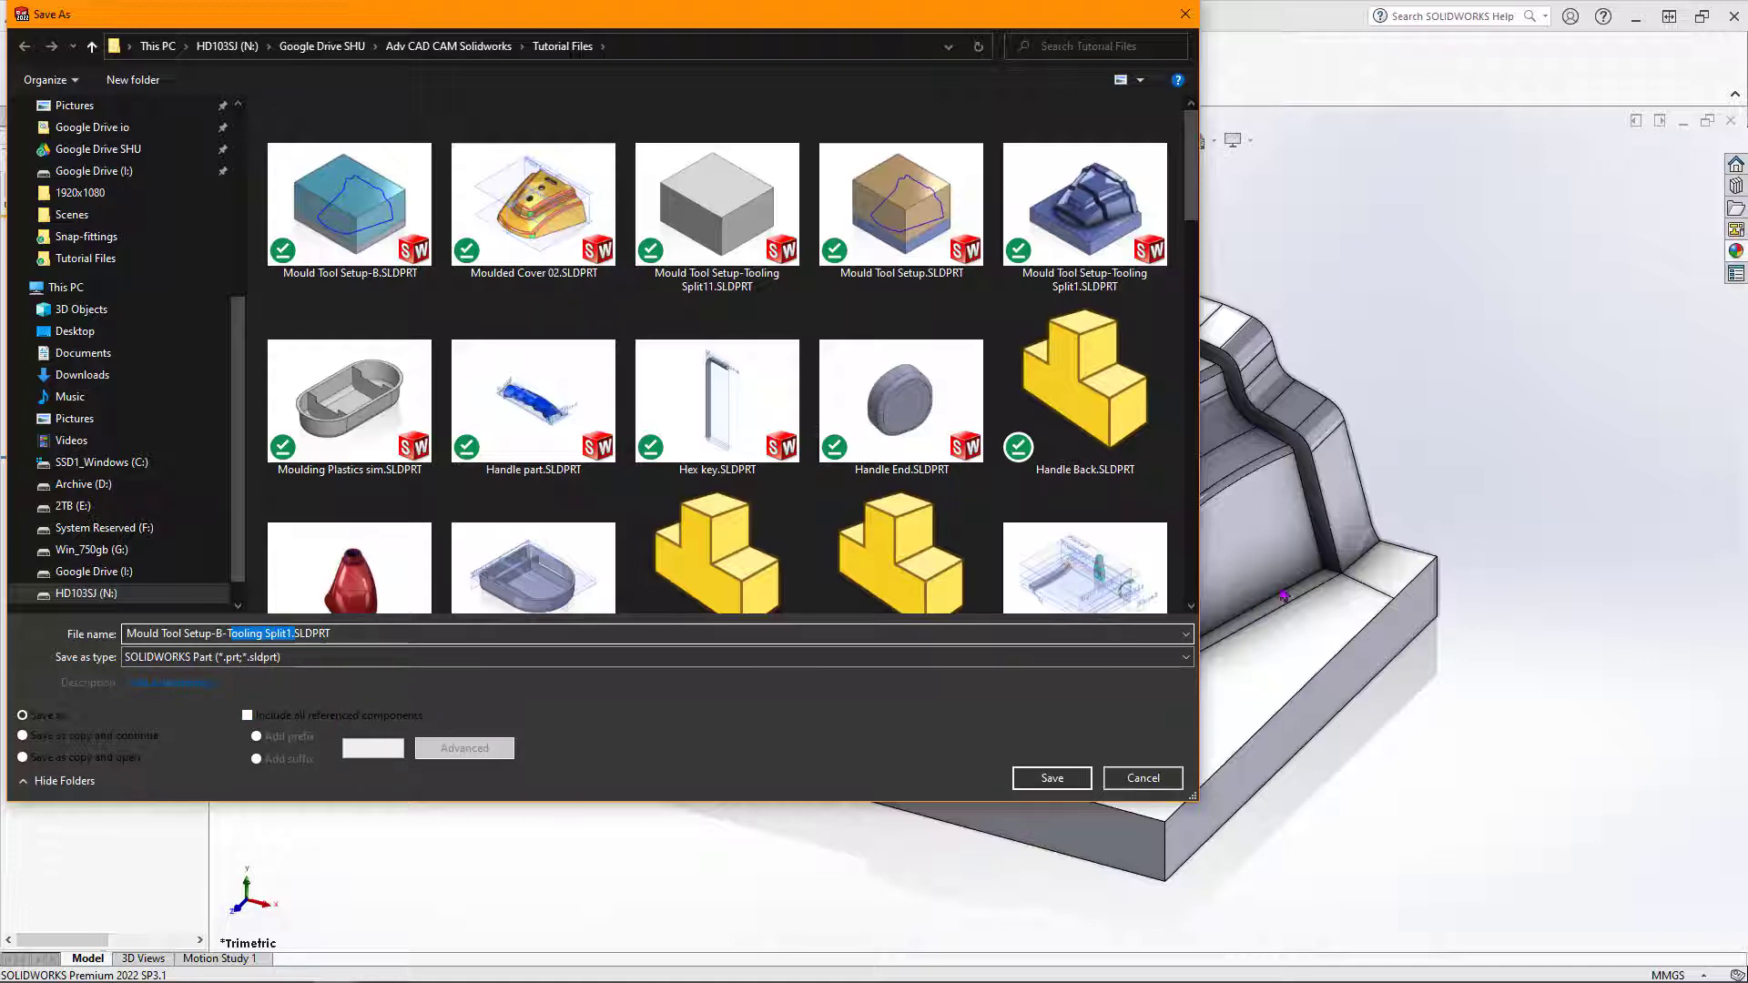
drag(1001, 16, 754, 672)
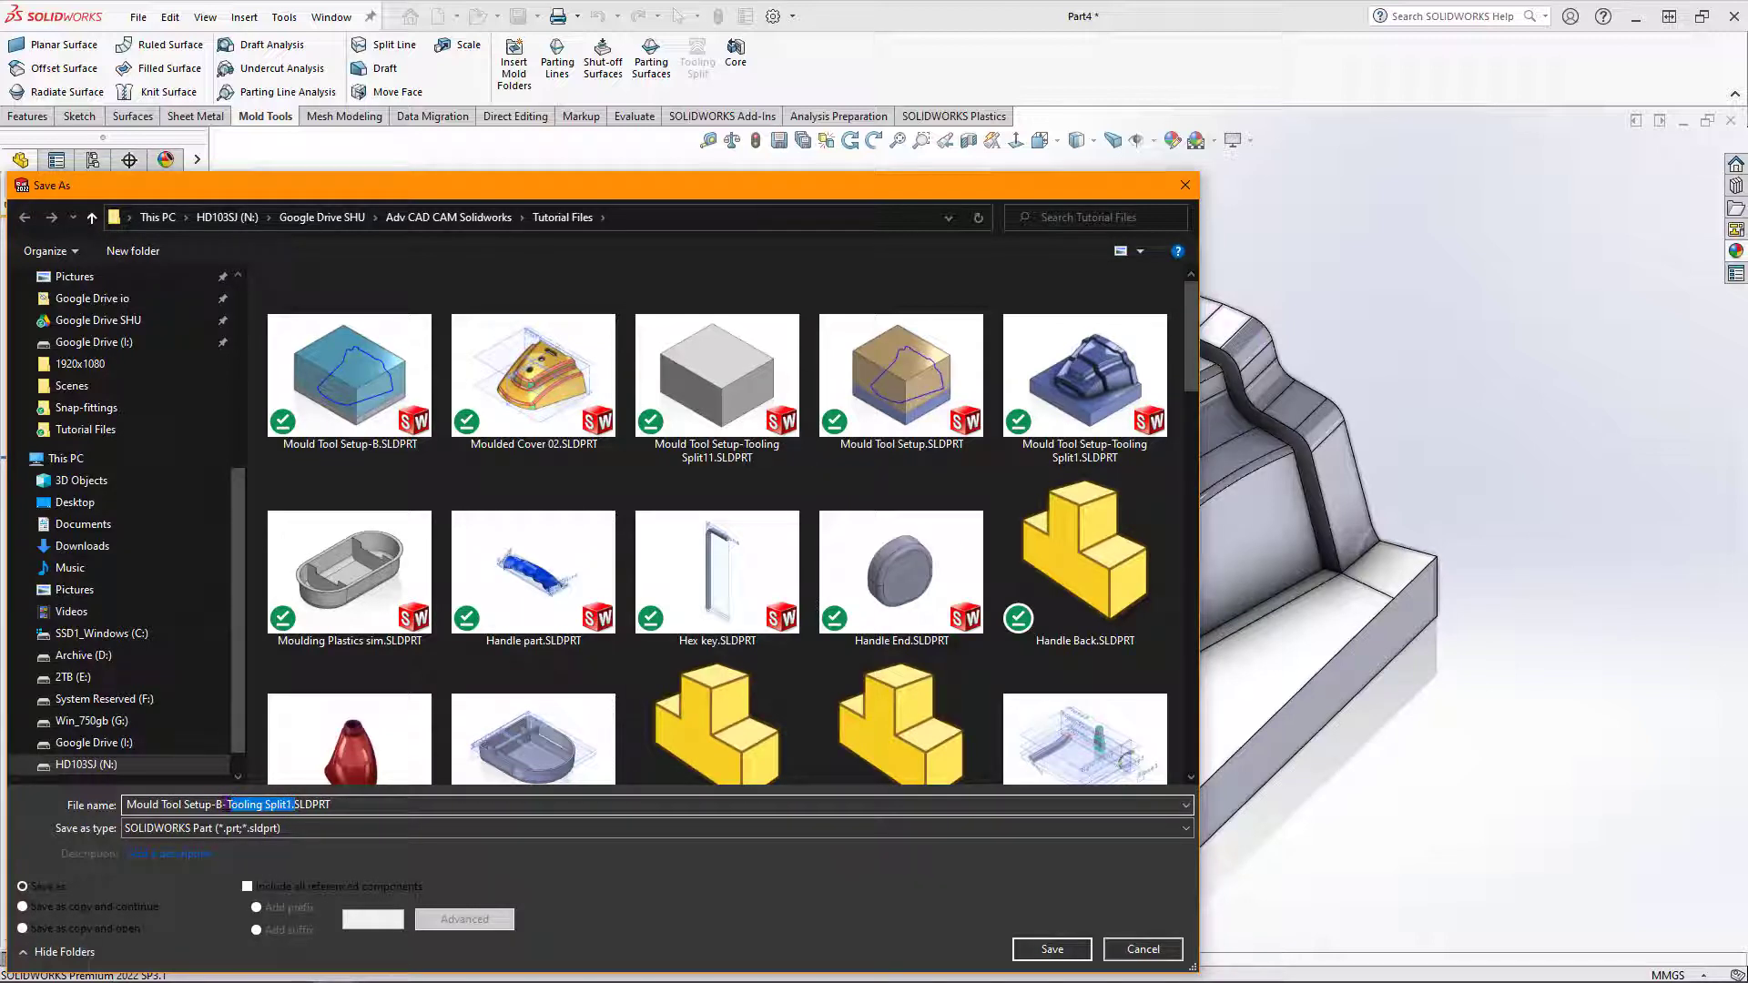
click(228, 804)
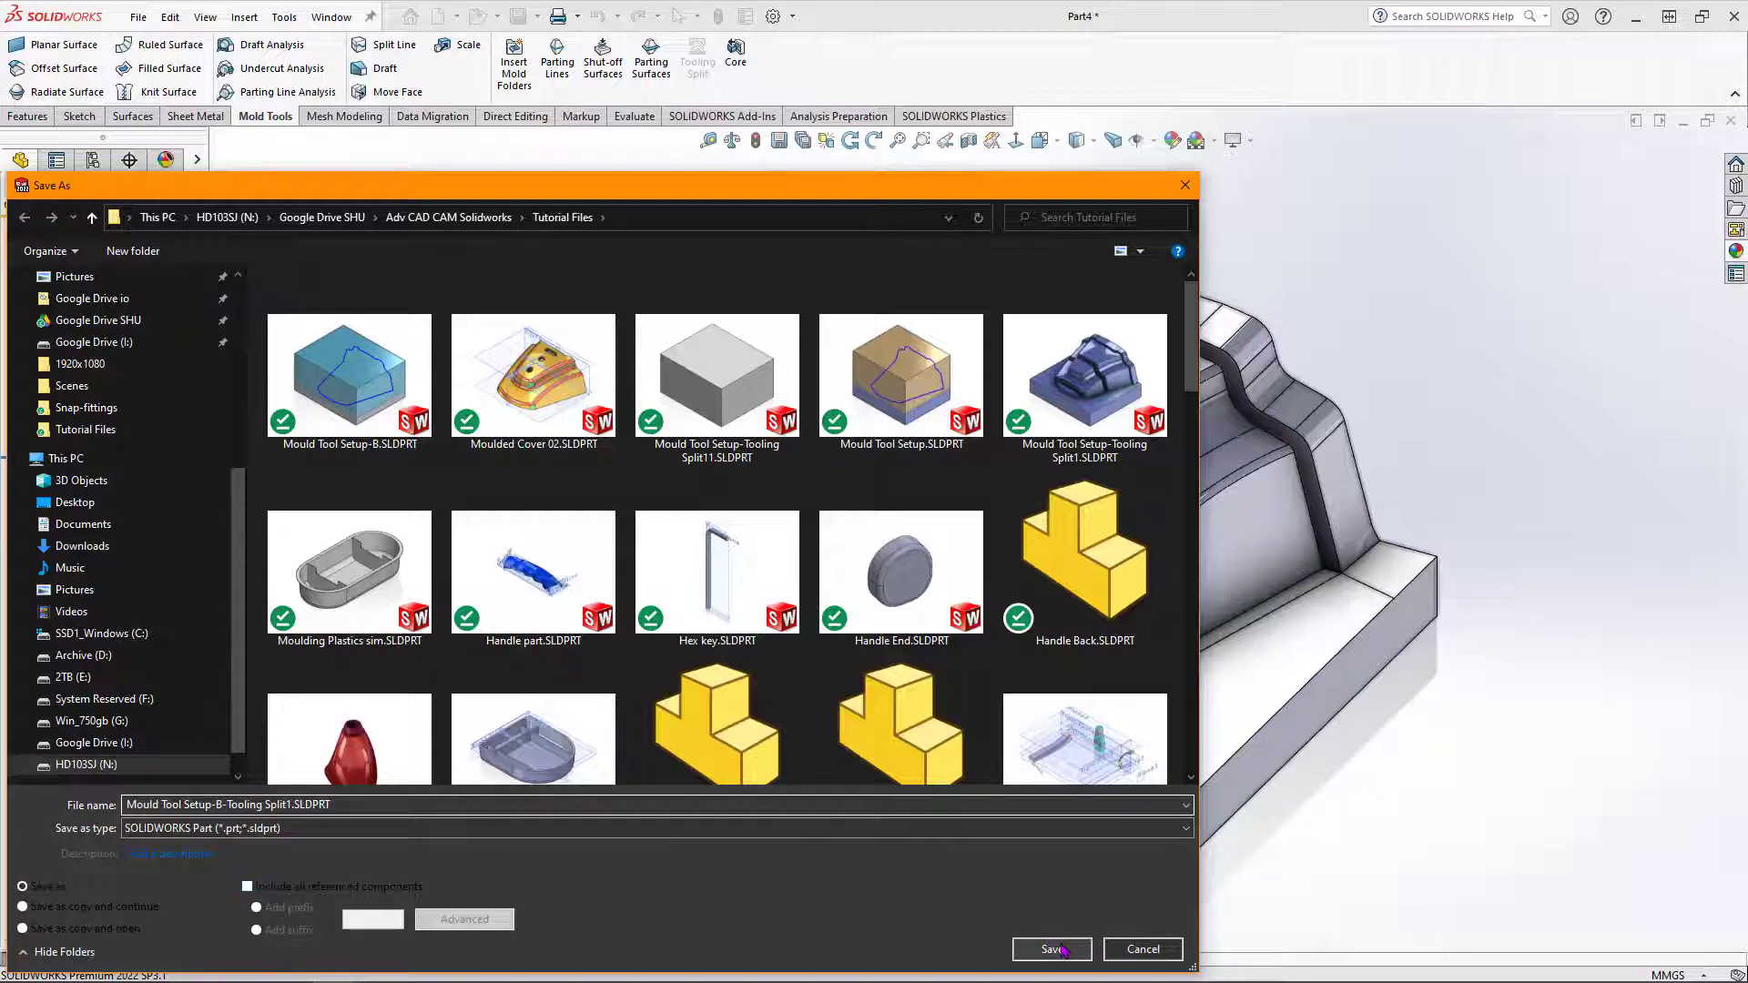
key(Delete)
key(Delete)
key(Delete)
key(Delete)
key(Delete)
key(Delete)
key(Delete)
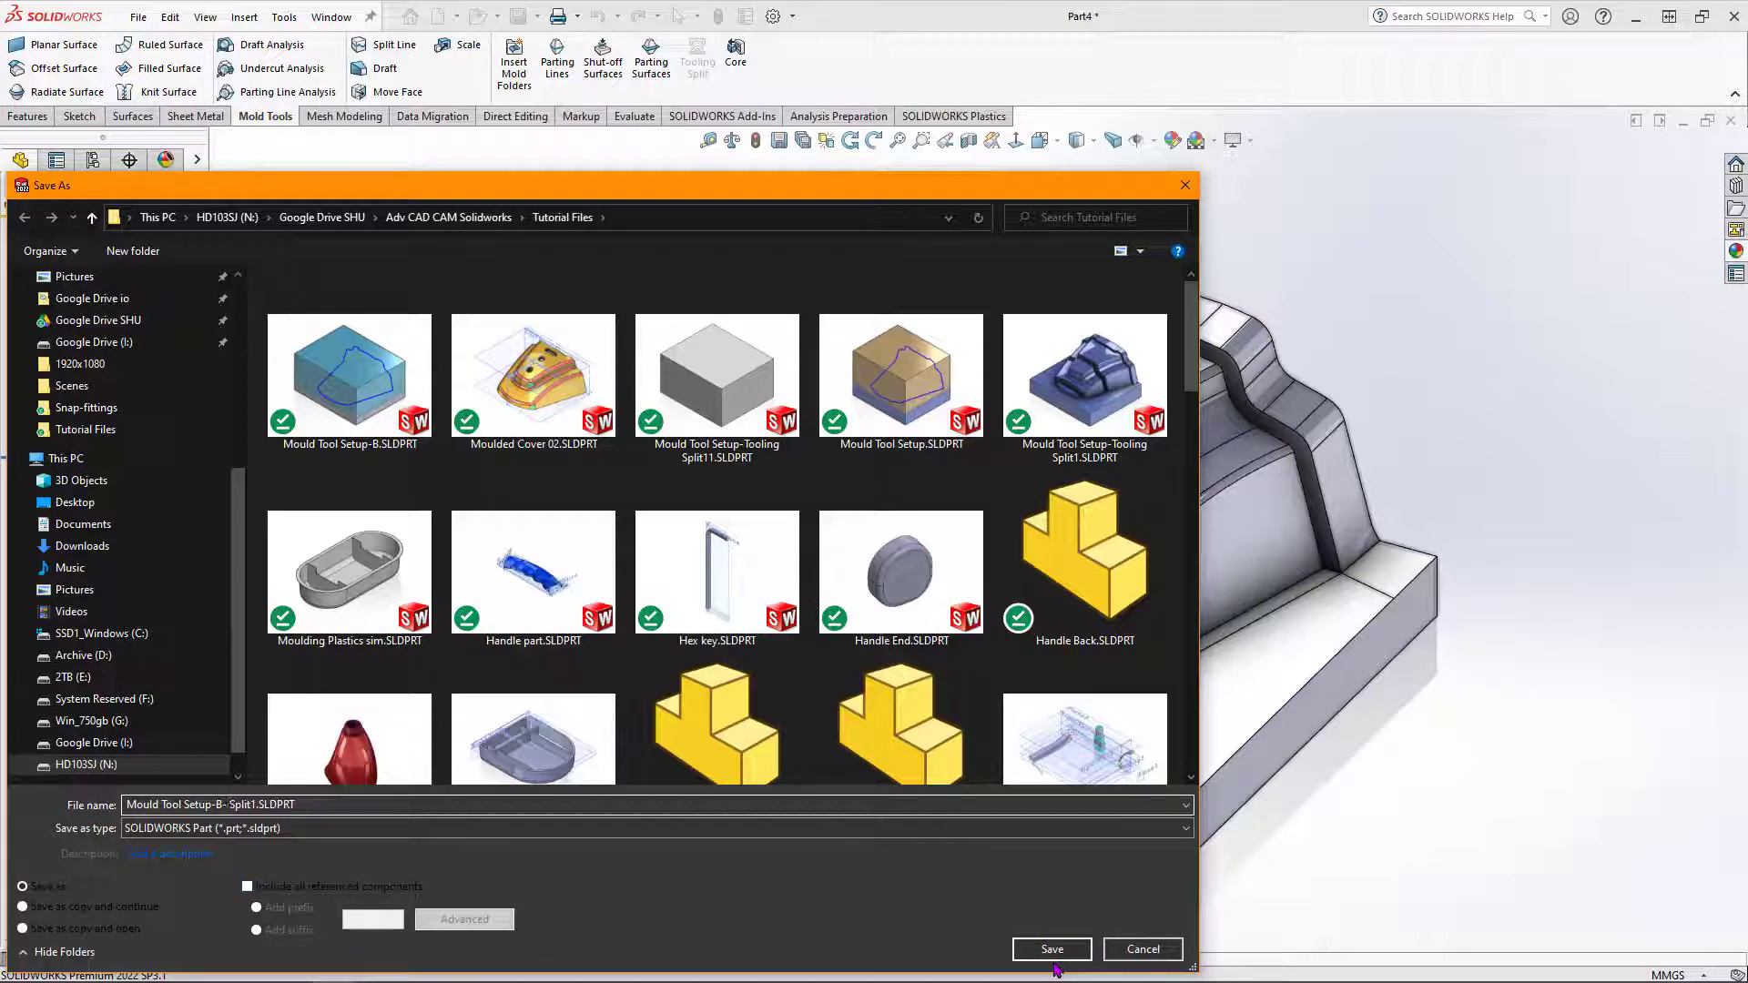
key(Delete)
key(Delete)
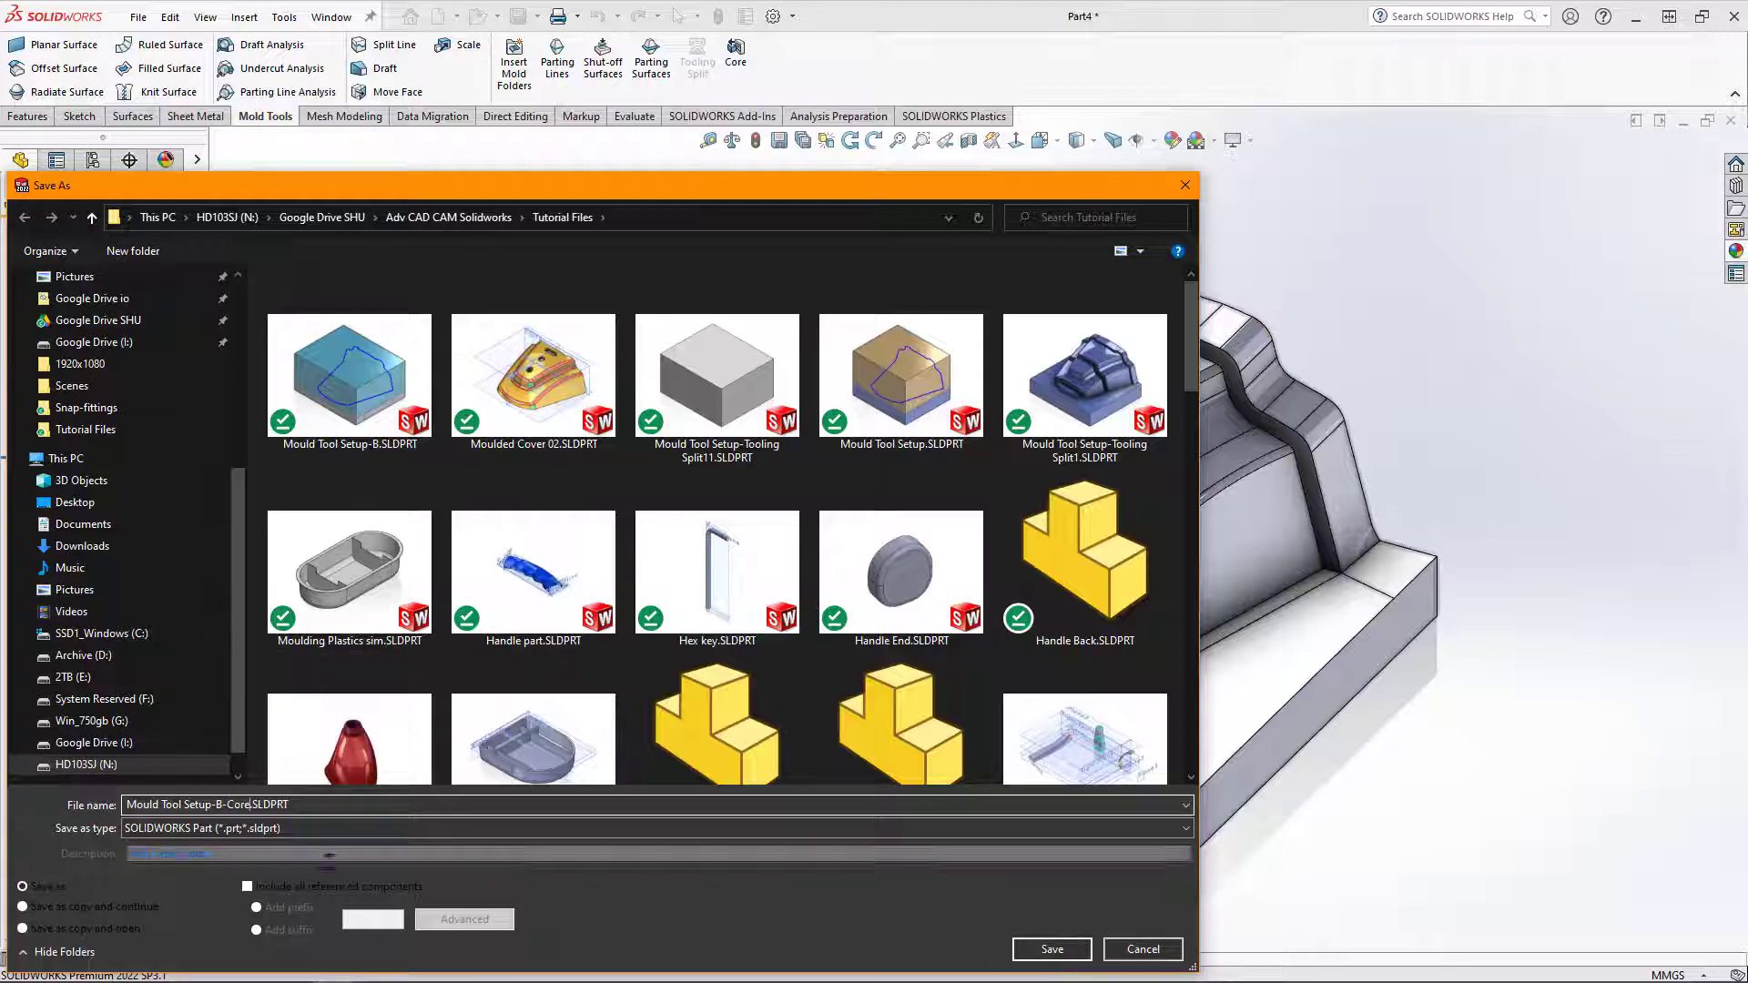
click(1056, 950)
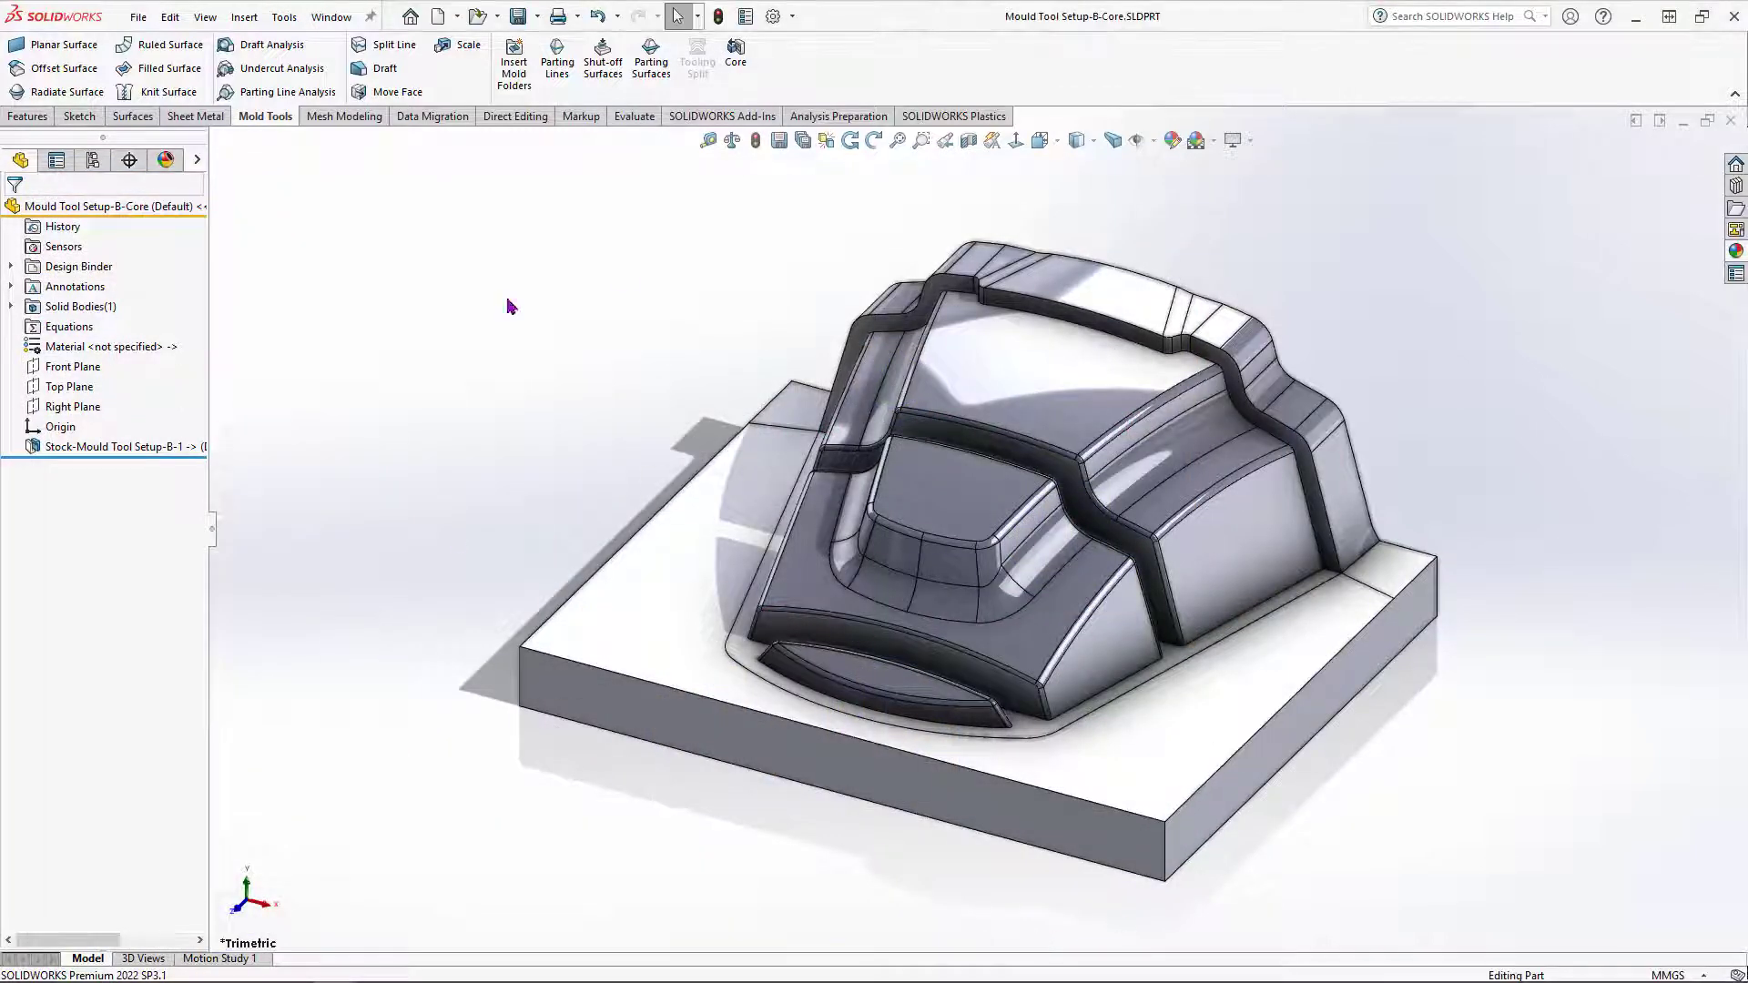
Step: Close the derived core part and return to the Mould Tool Setup-B part
middle_drag(1203, 662, 1150, 696)
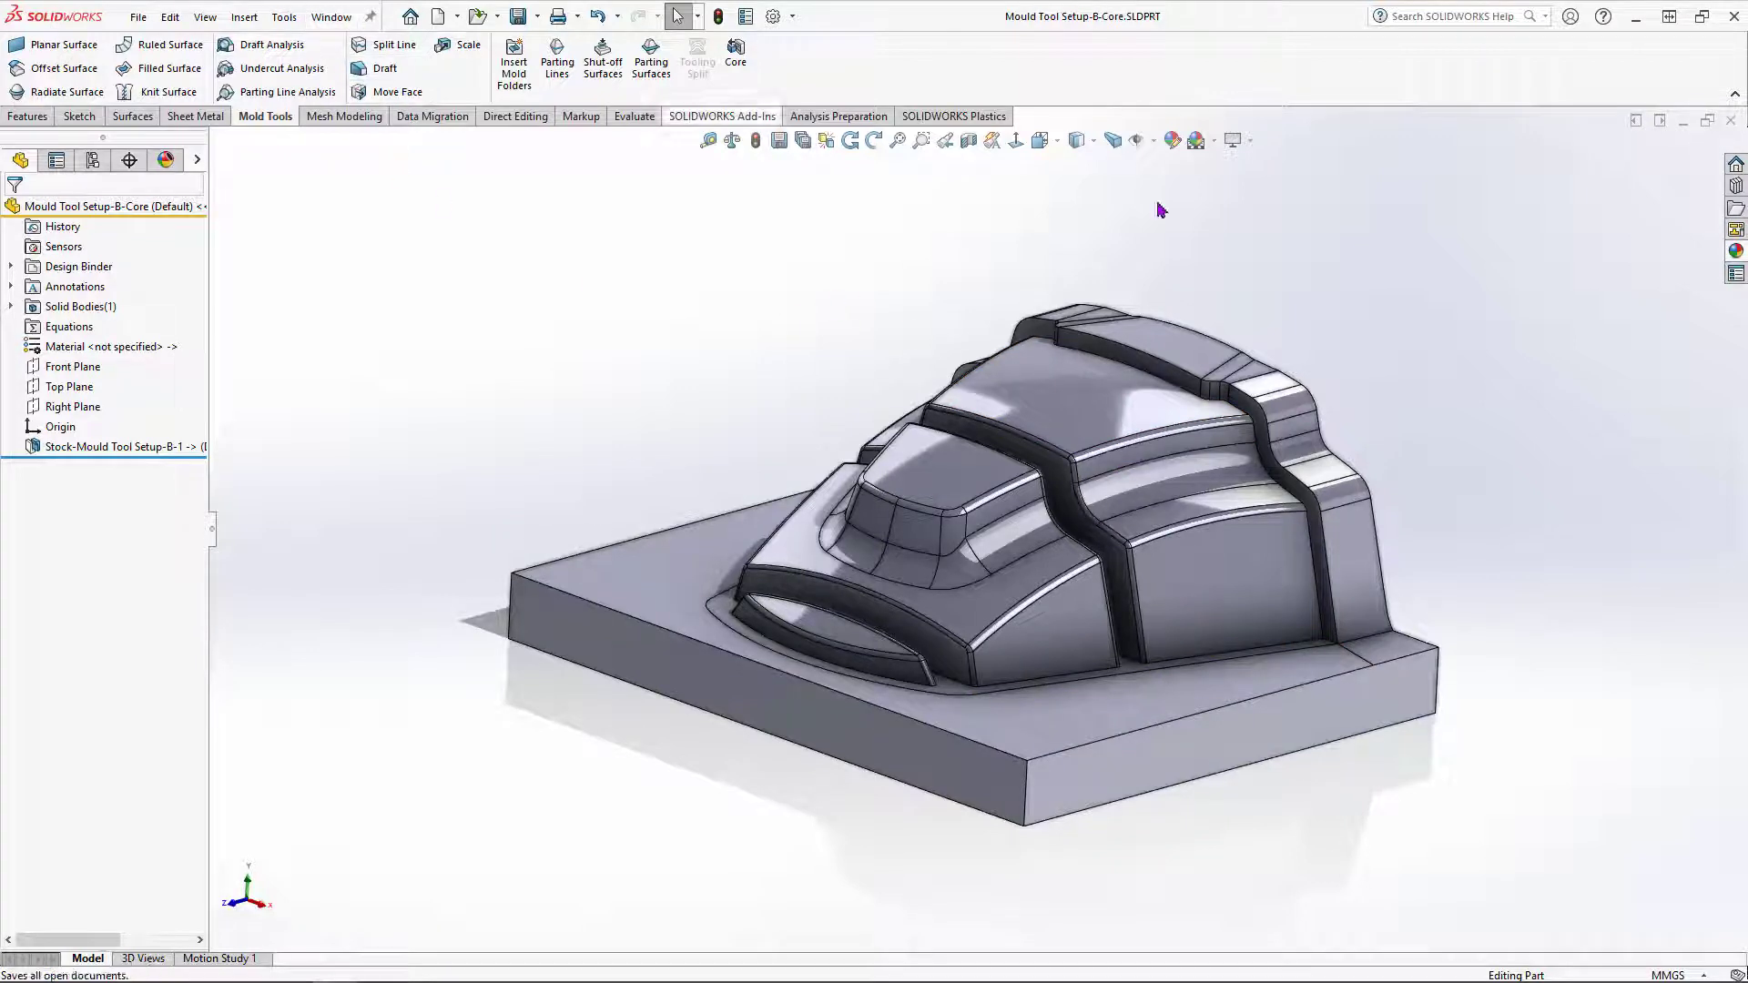
click(1730, 120)
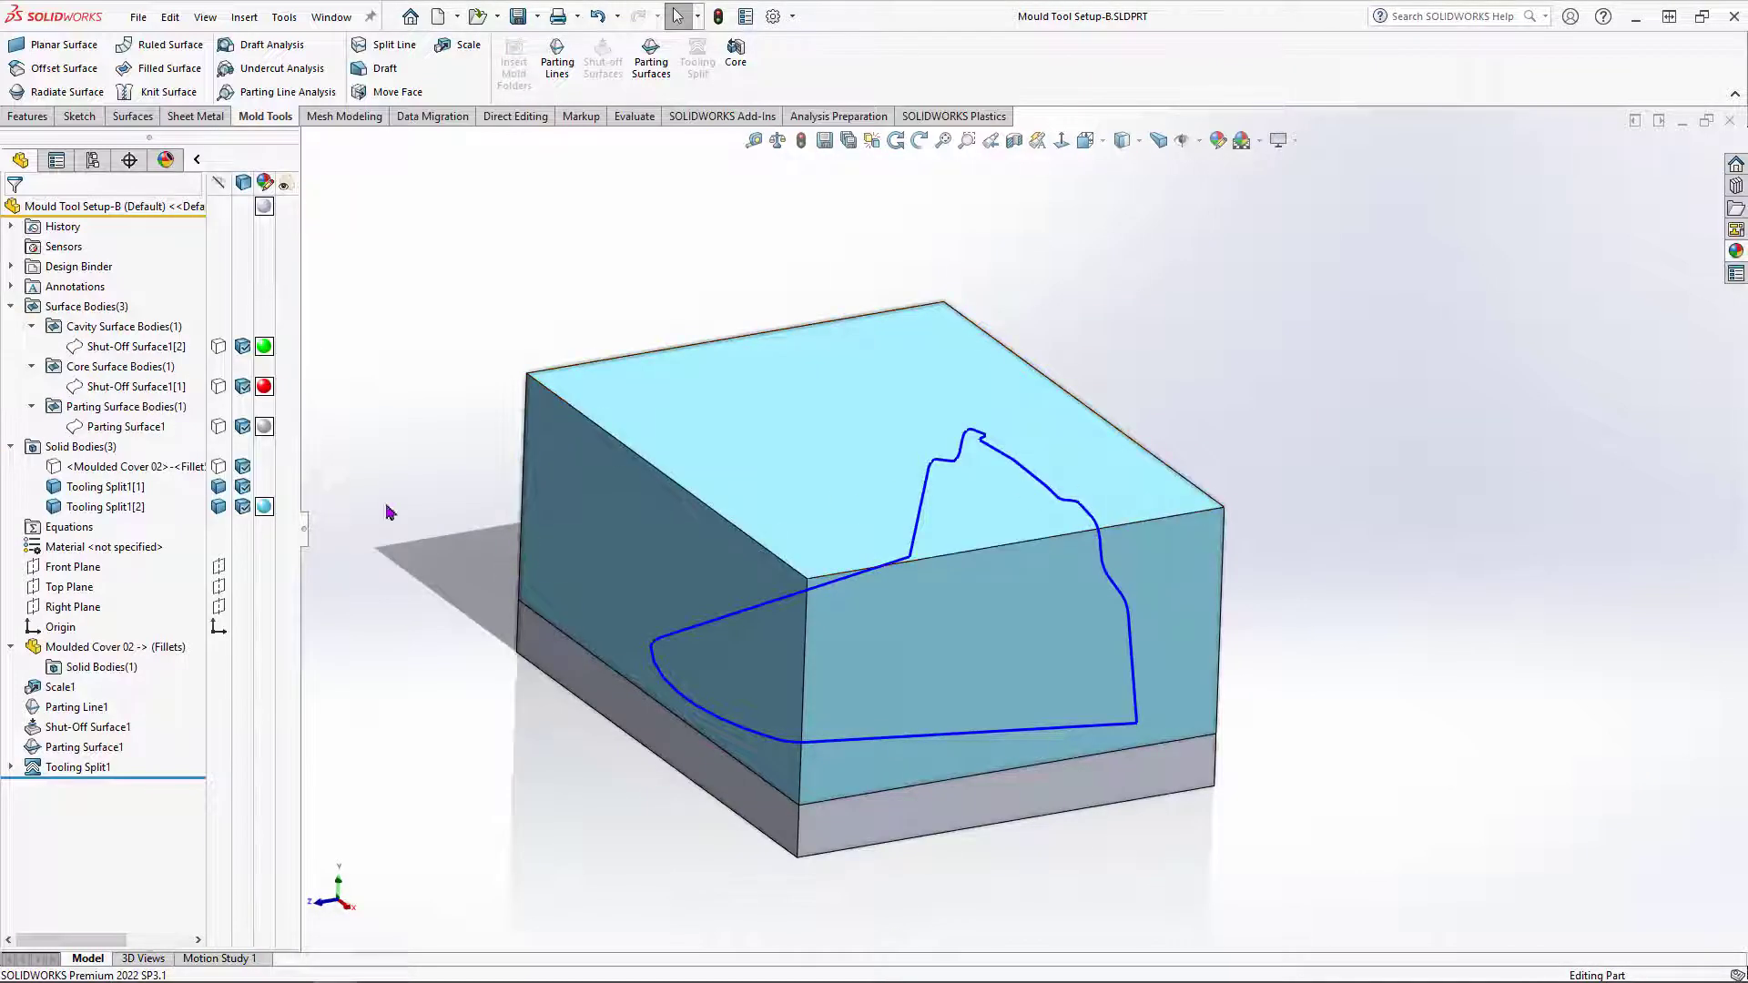
click(796, 444)
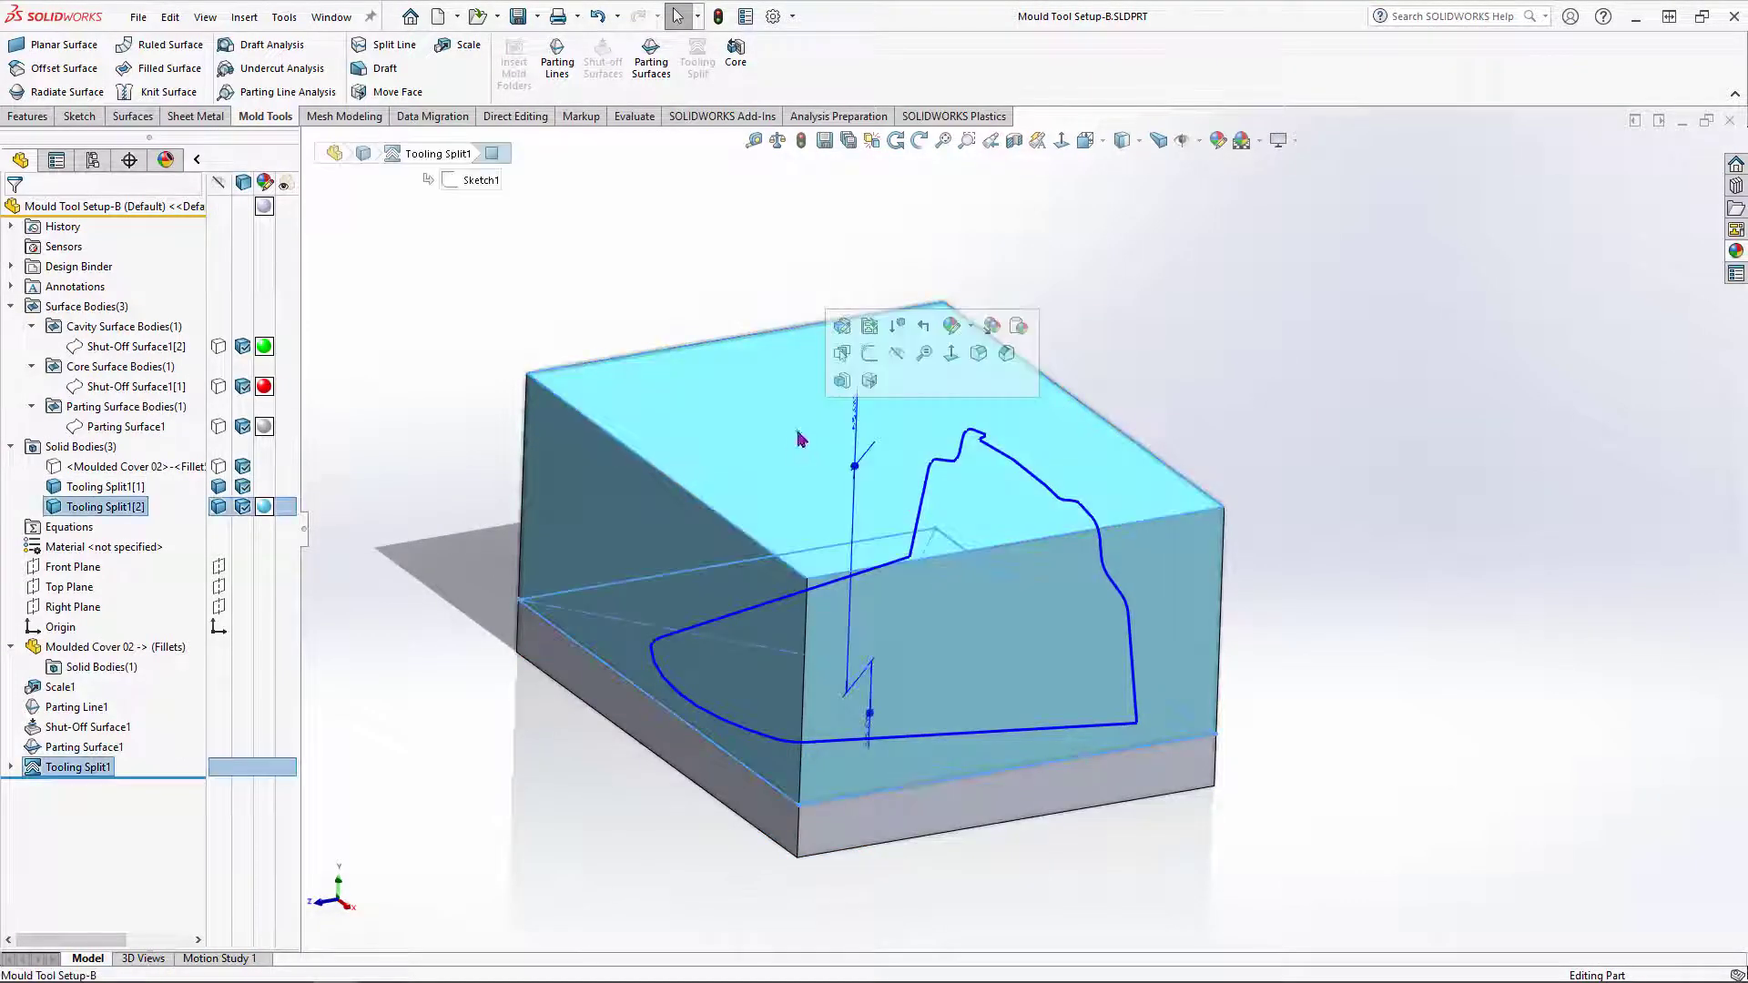
click(404, 801)
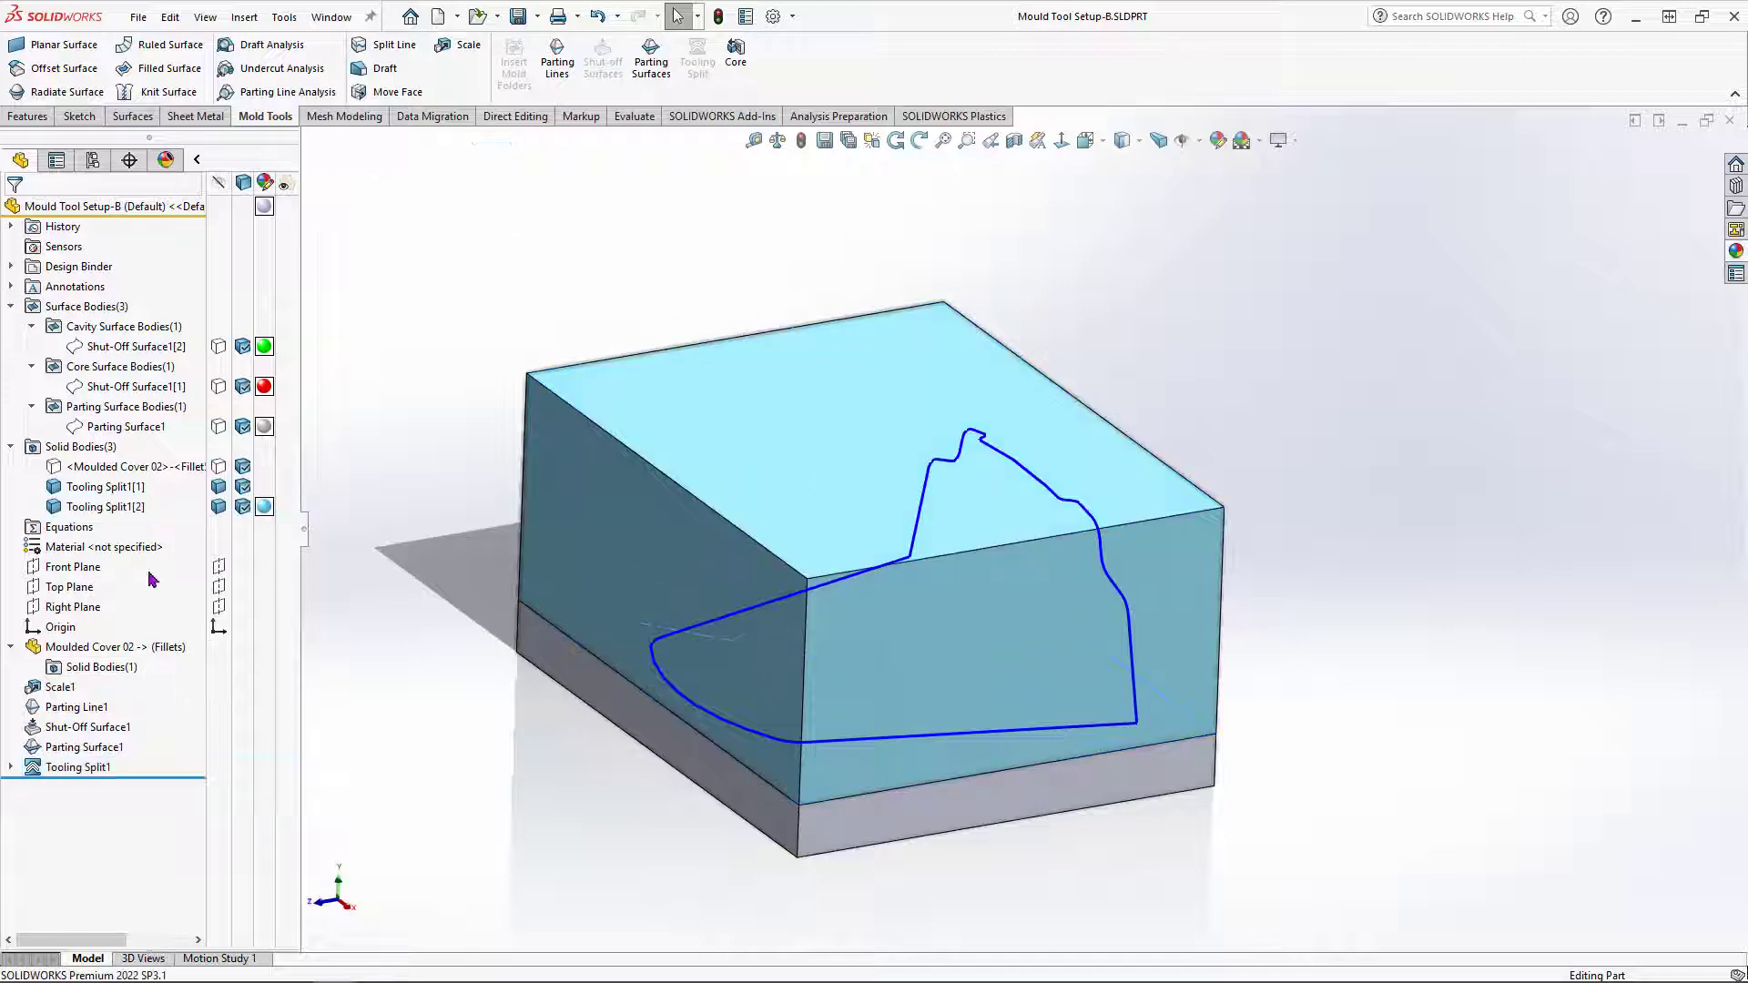
Step: Insert the Tooling Split1[2] body into a new part, keeping the units set in the derived part's template
right_click(107, 513)
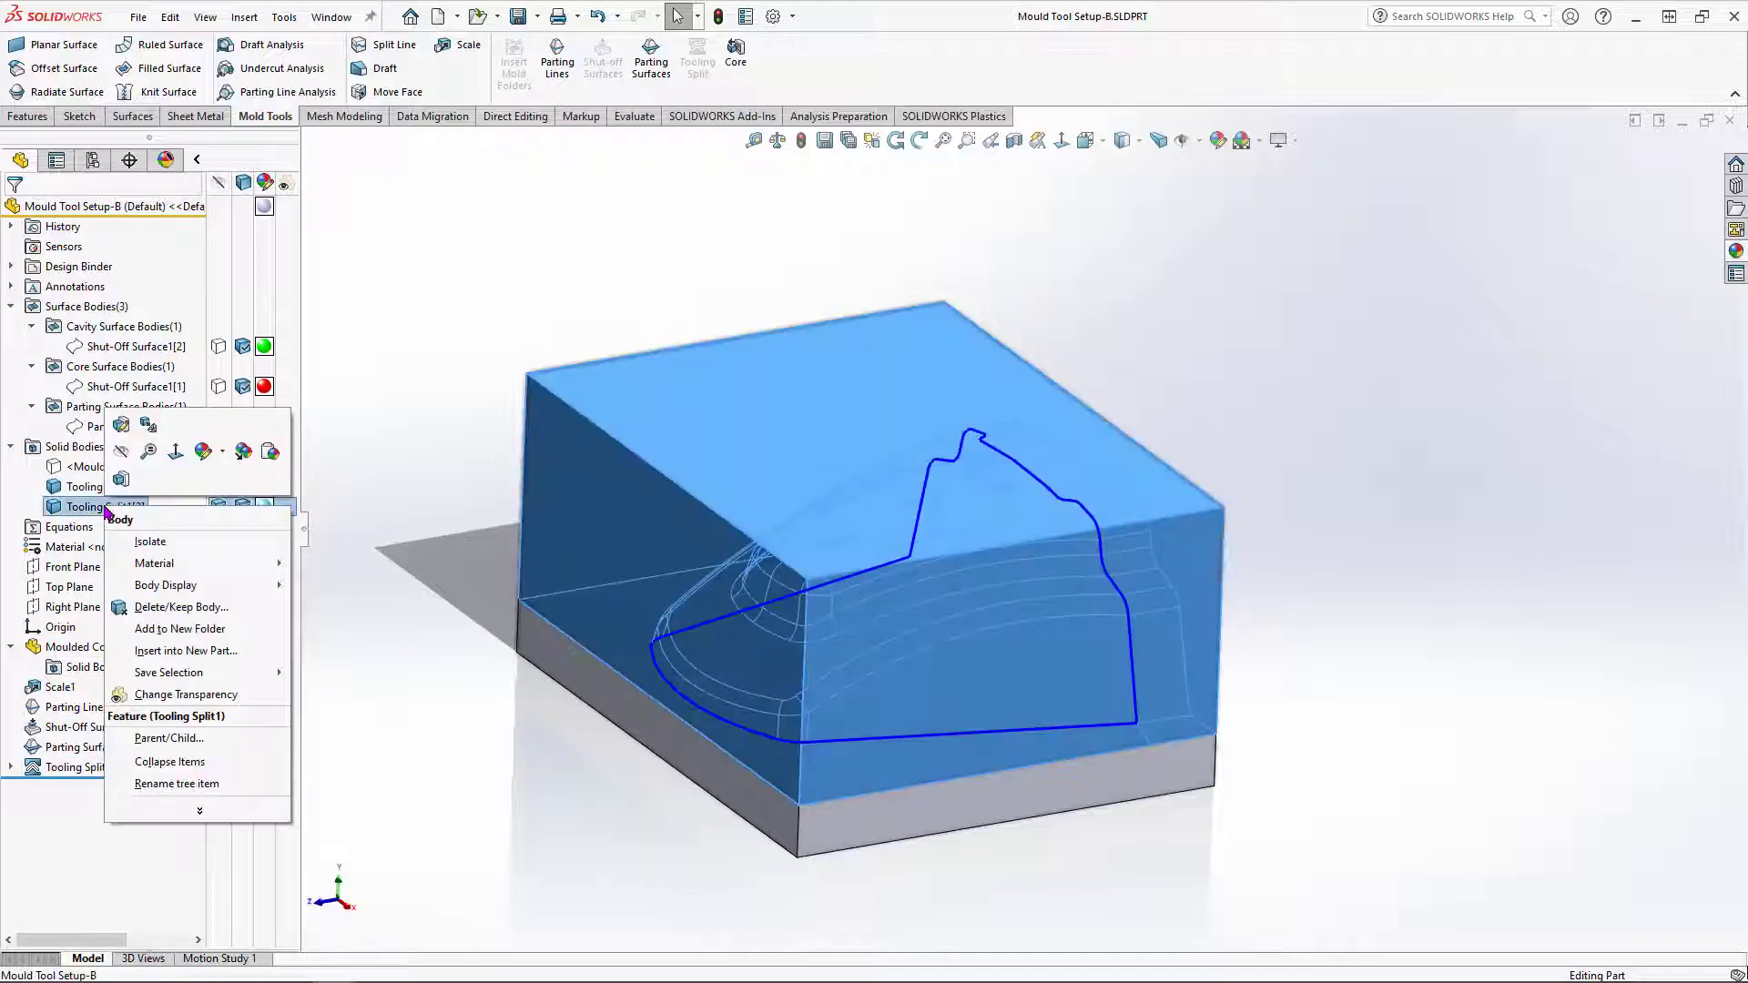
click(201, 651)
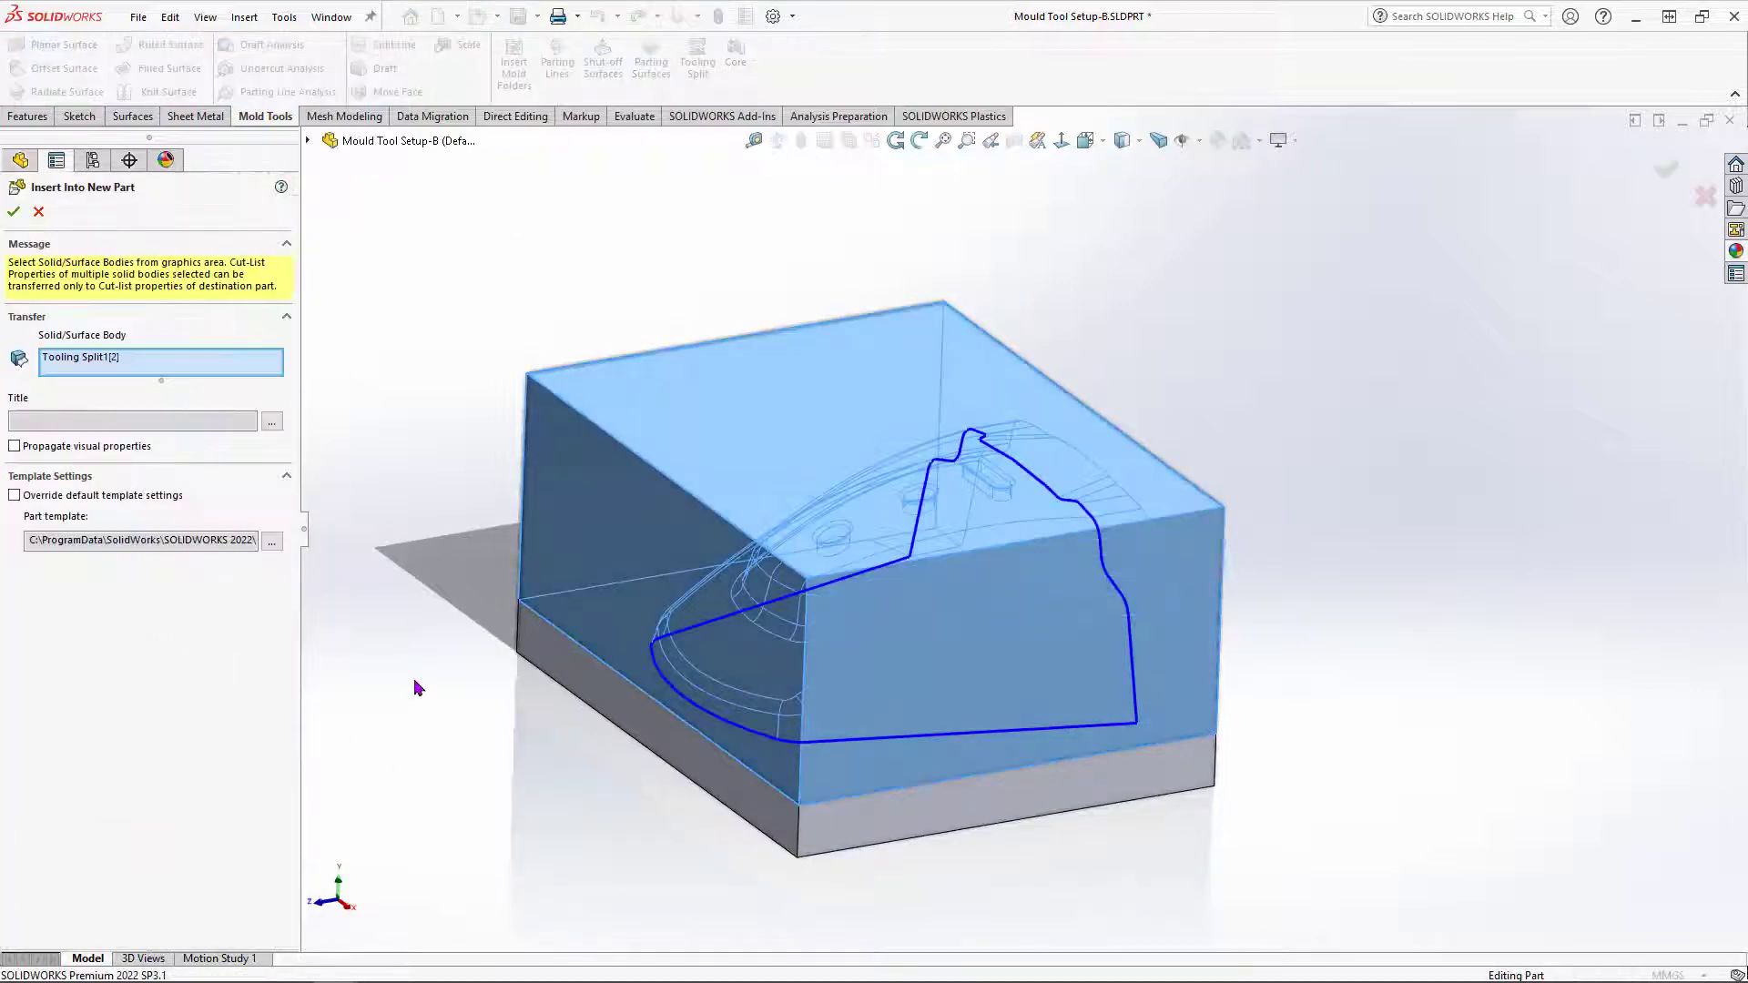
click(14, 214)
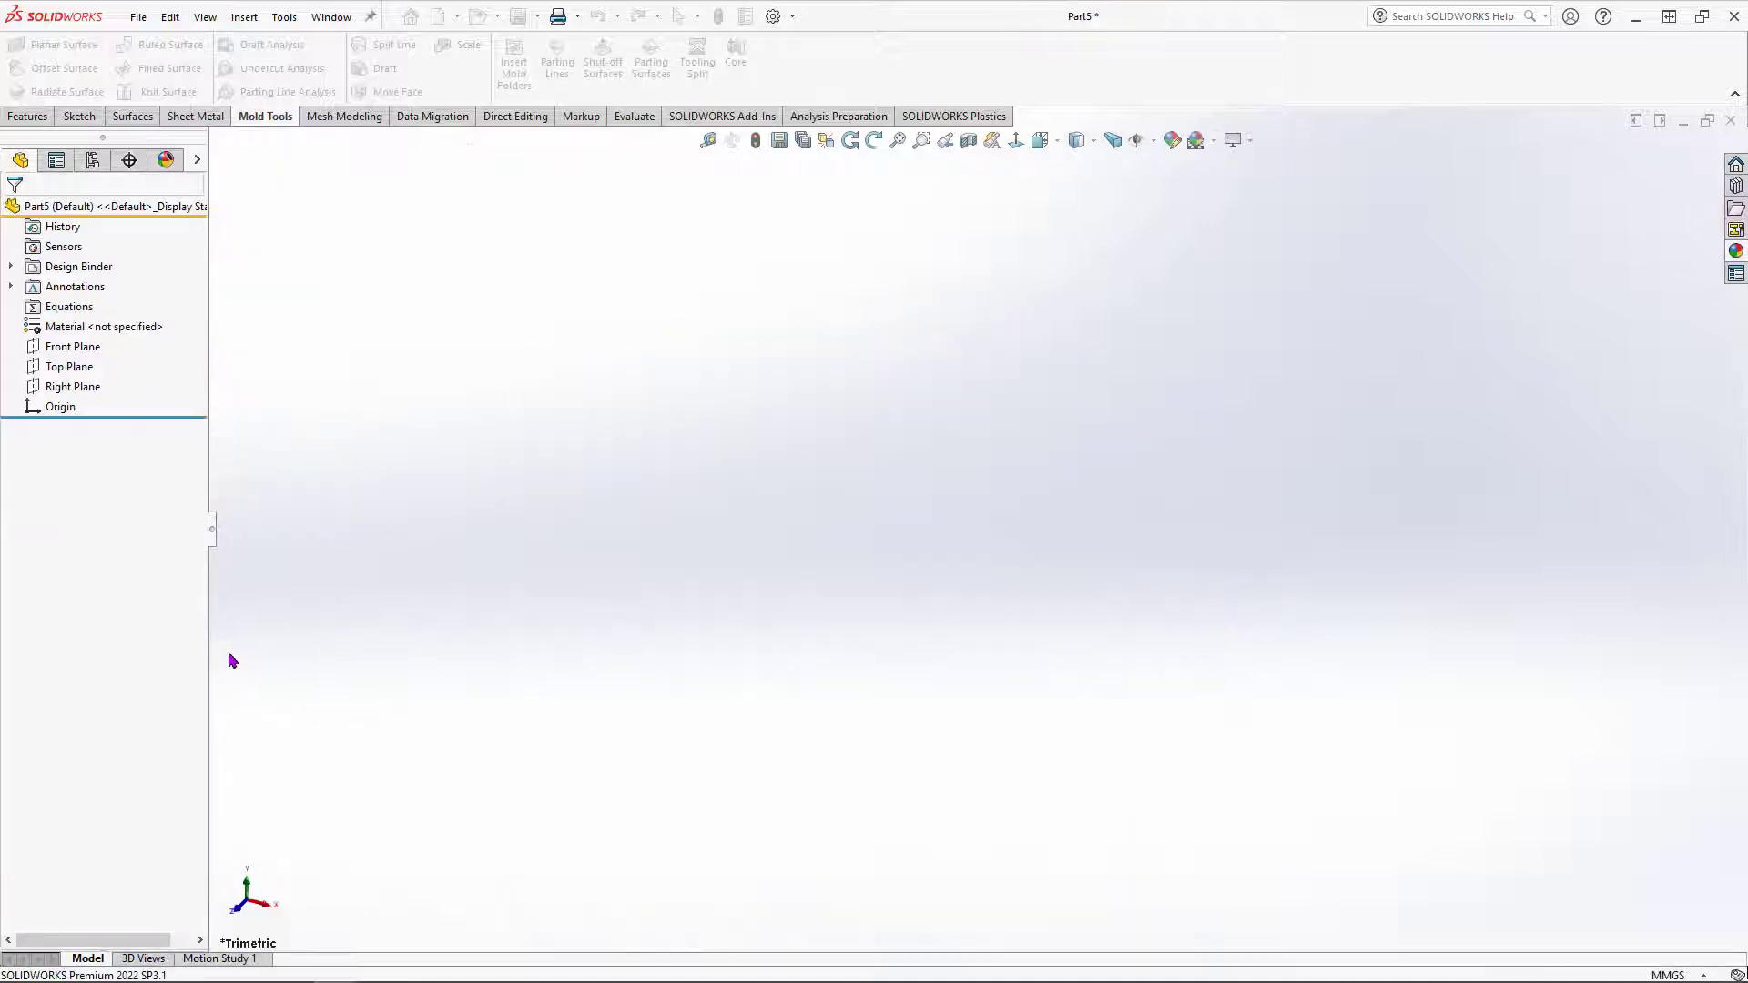
drag(751, 333, 725, 343)
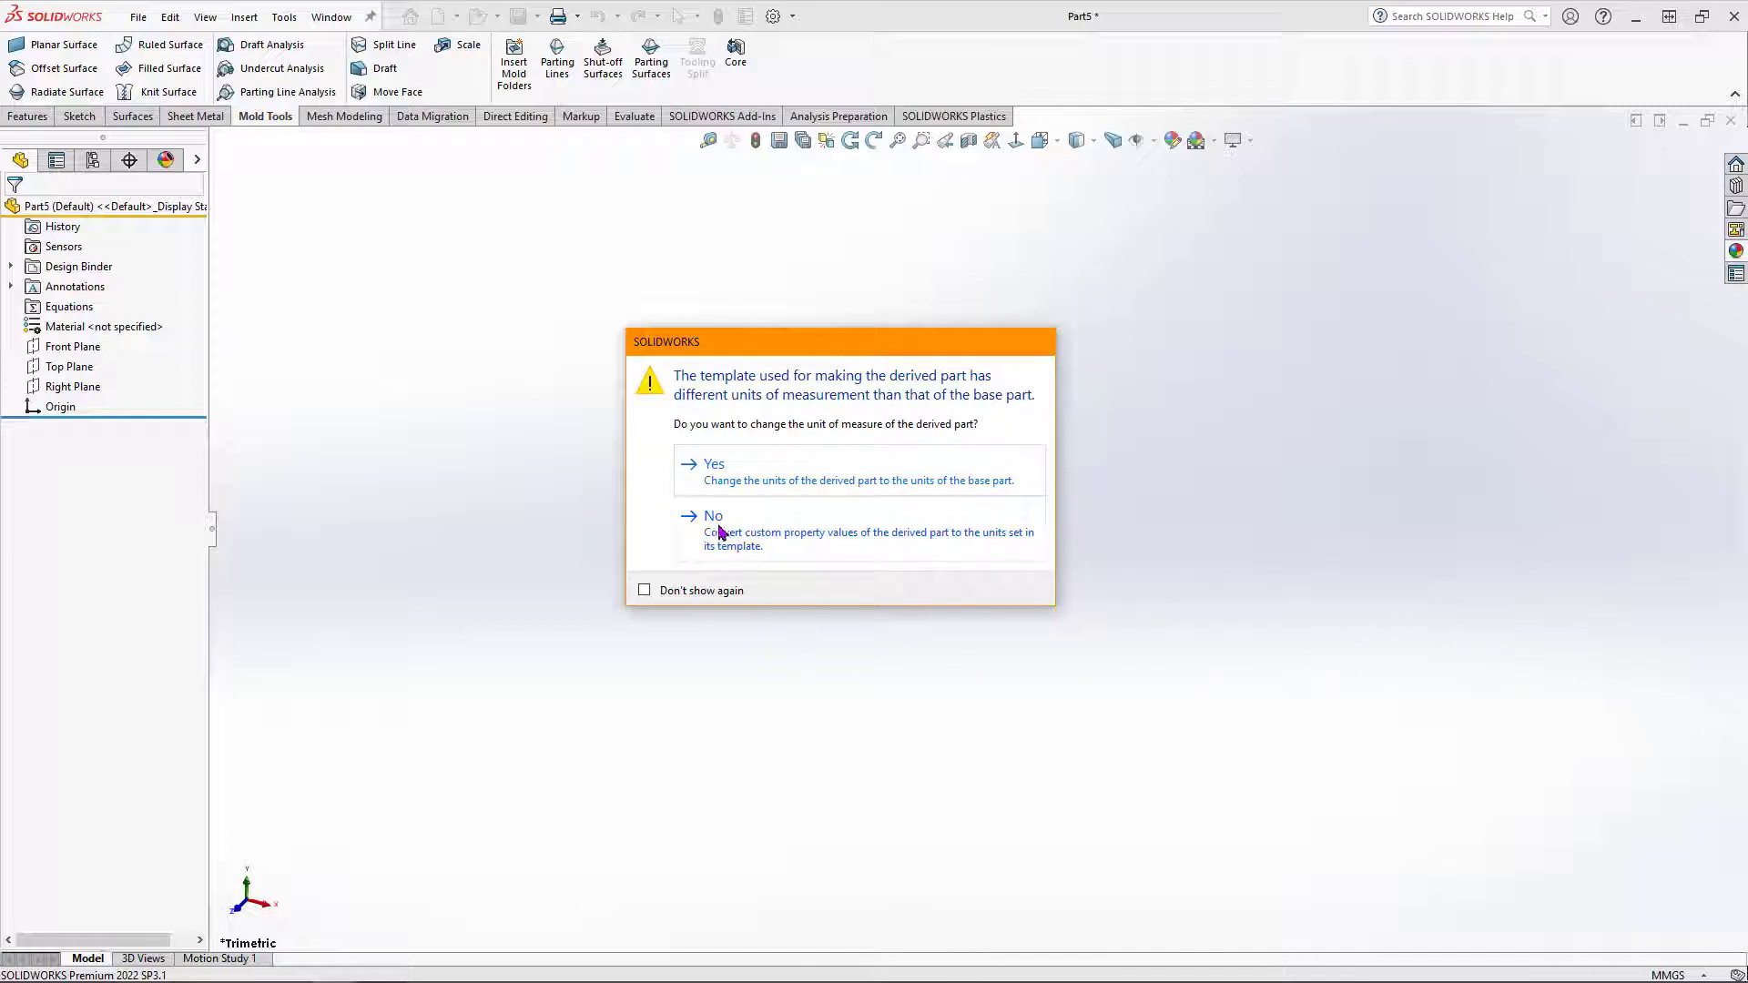
click(752, 545)
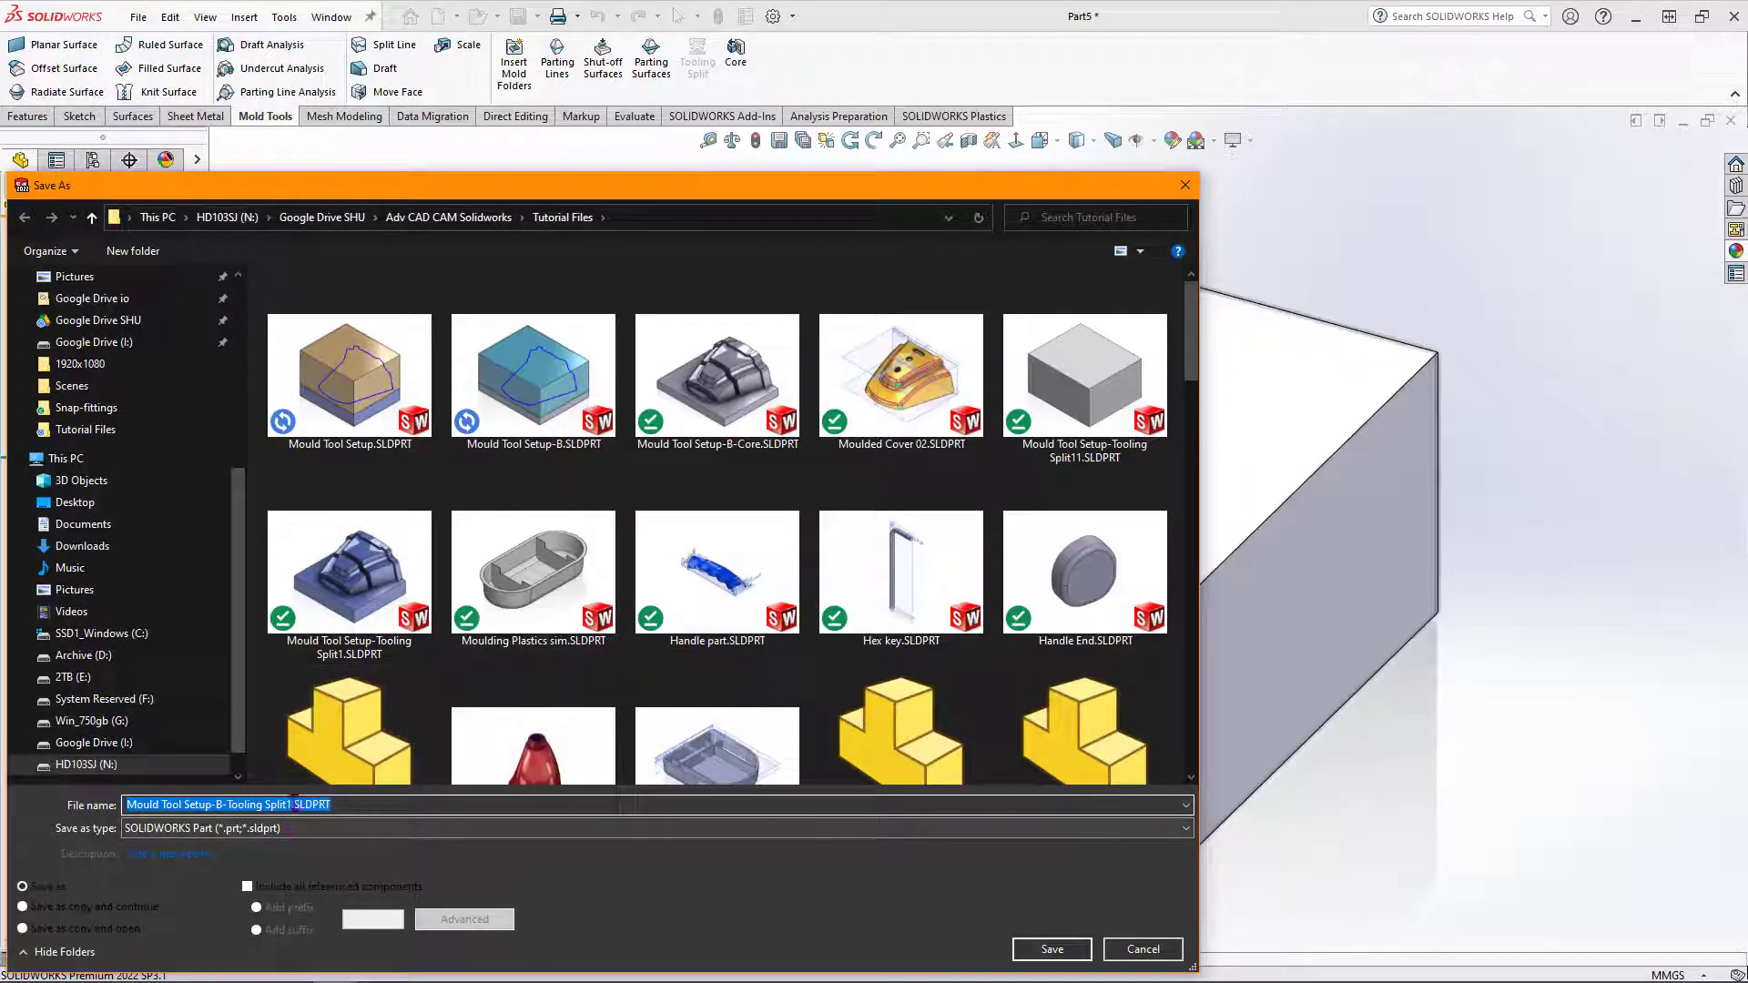
Step: Save the derived cavity part as Mould Tool Setup-B-Cavity.SLDPRT in the Tutorial Files folder
click(290, 804)
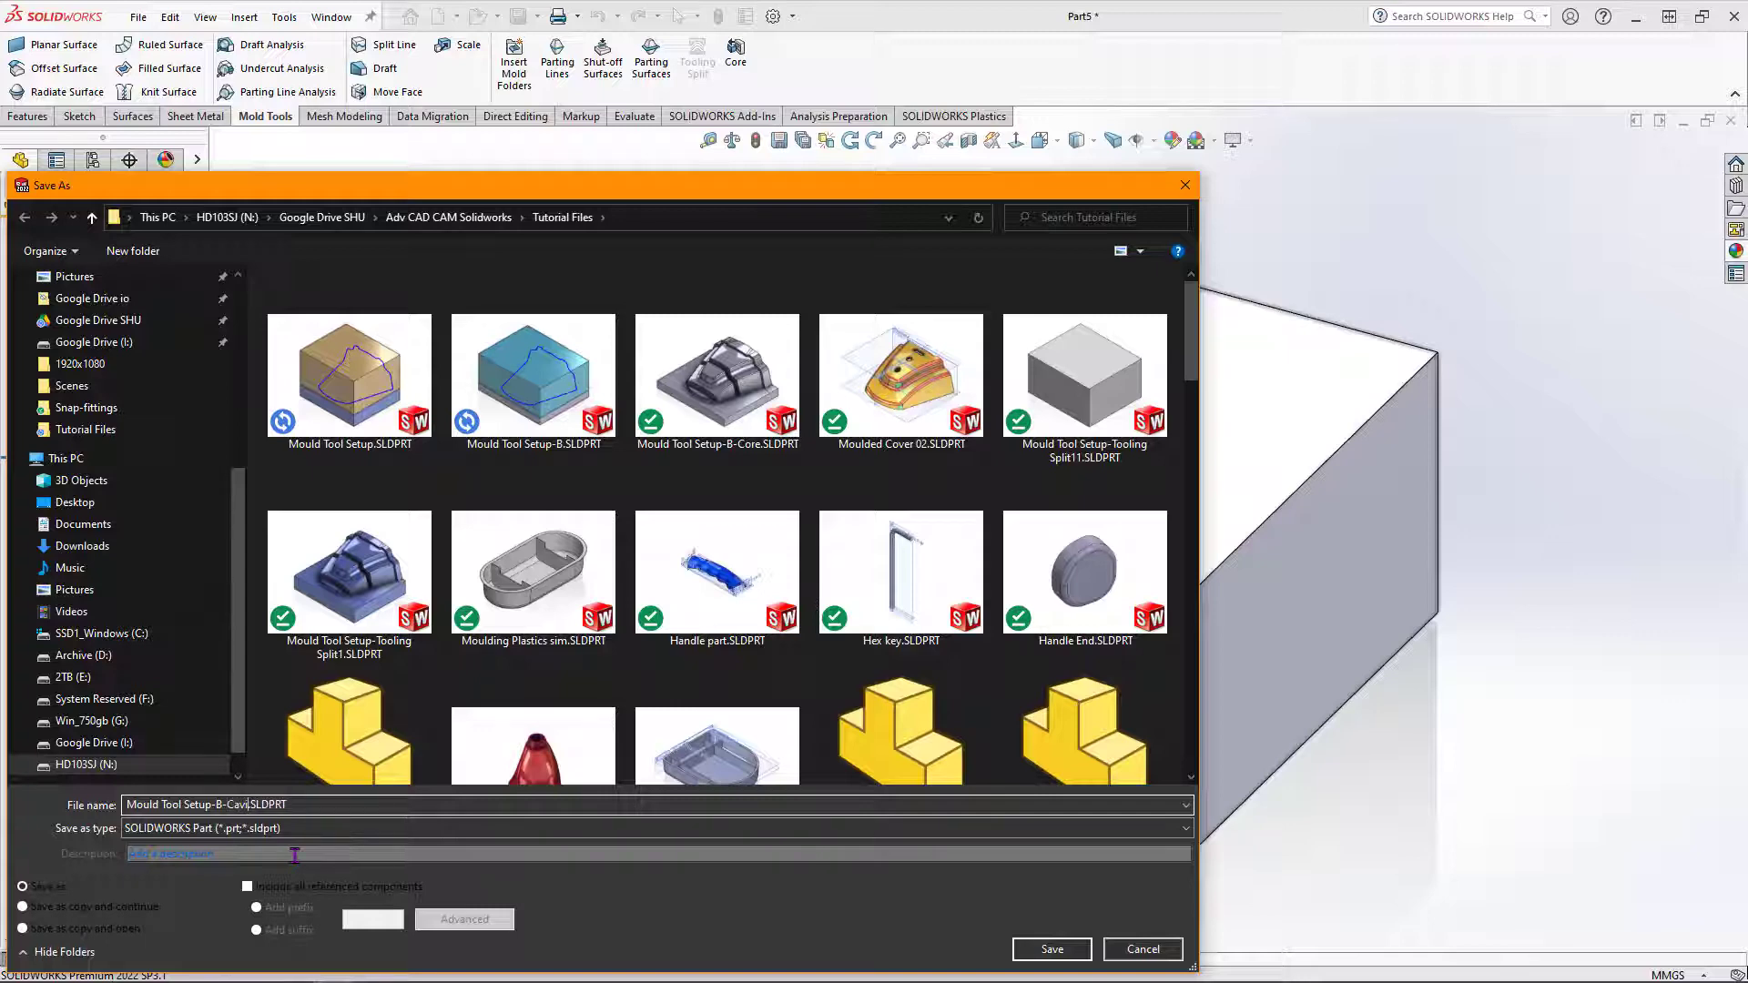
key(Return)
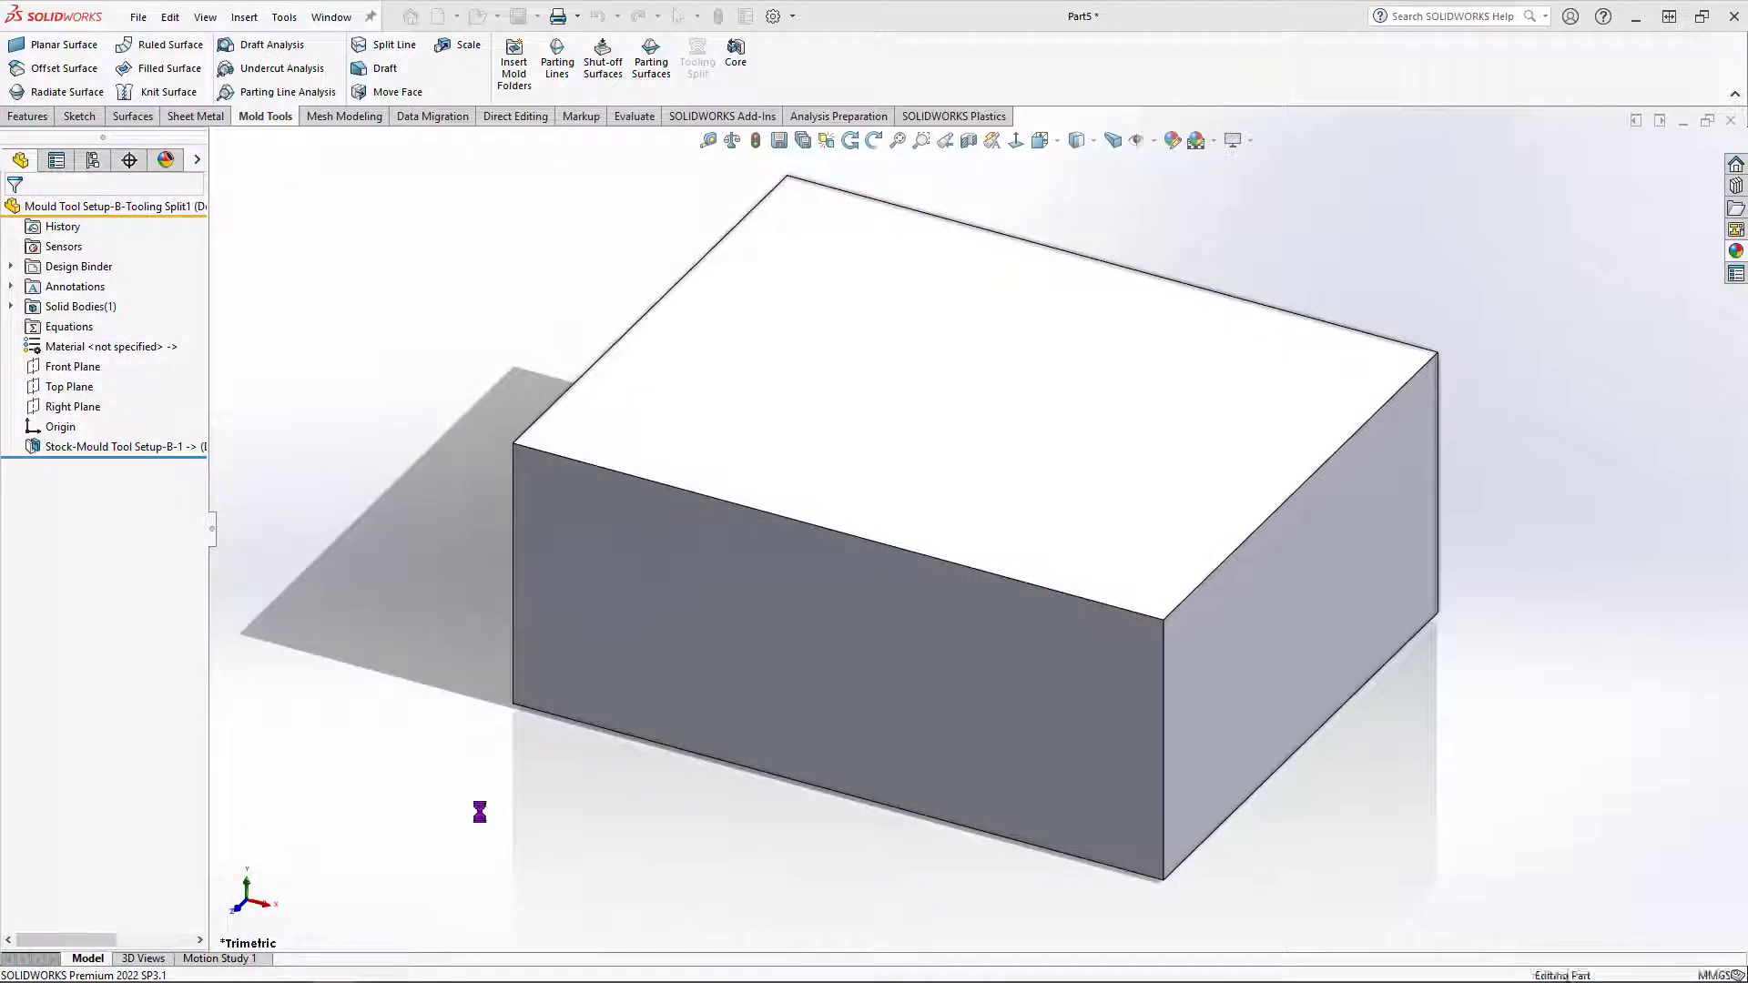
Step: Examine the cavity recess from several angles and compare it with the Moulded Cover 02 and Mould Tool Setup-B parts
middle_drag(1083, 619, 1001, 146)
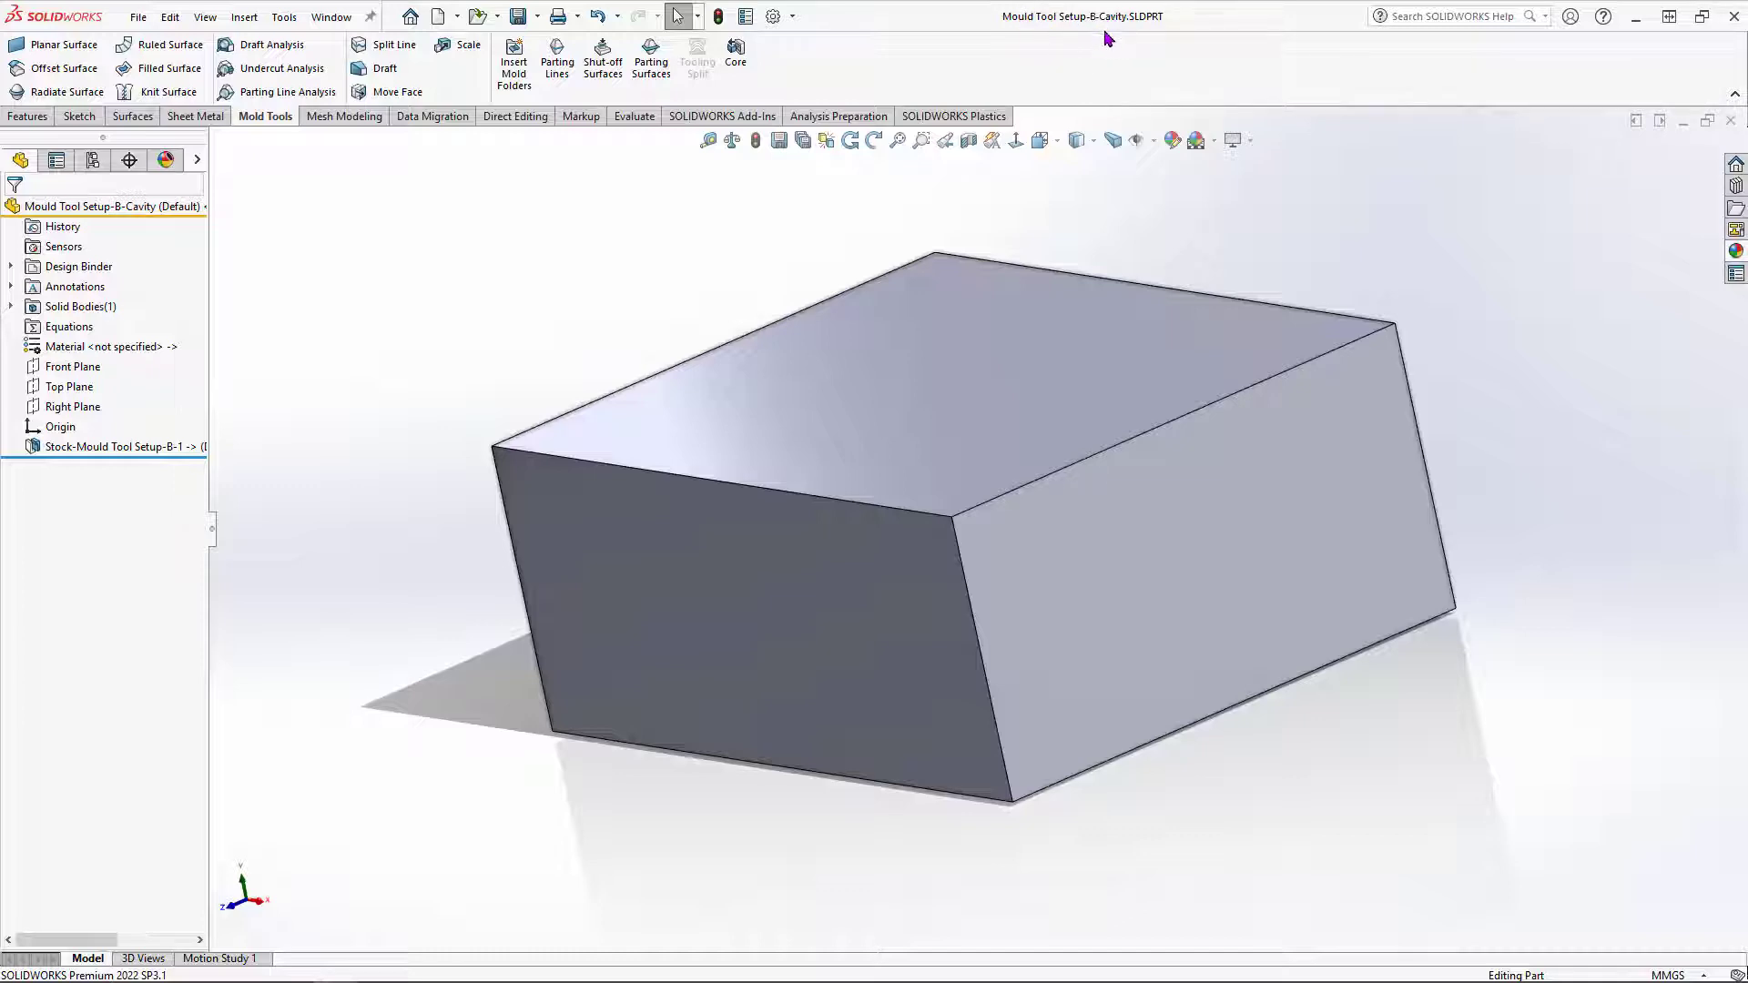
middle_drag(1403, 639, 1104, 644)
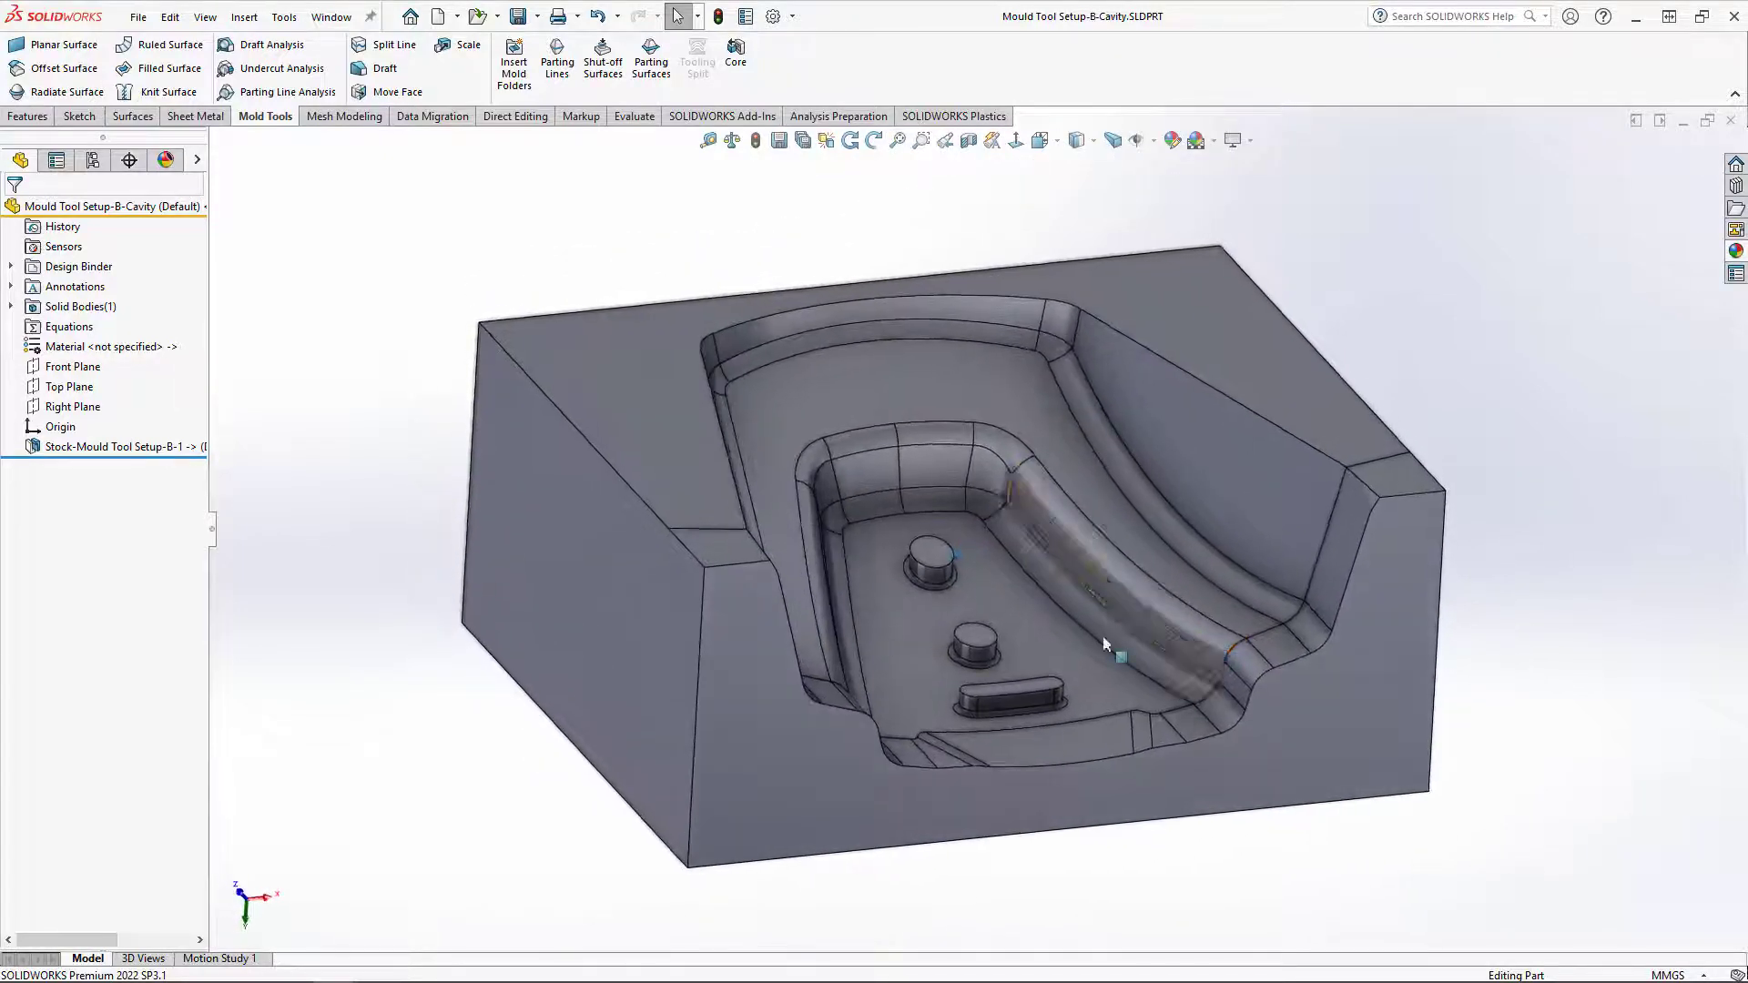
click(331, 16)
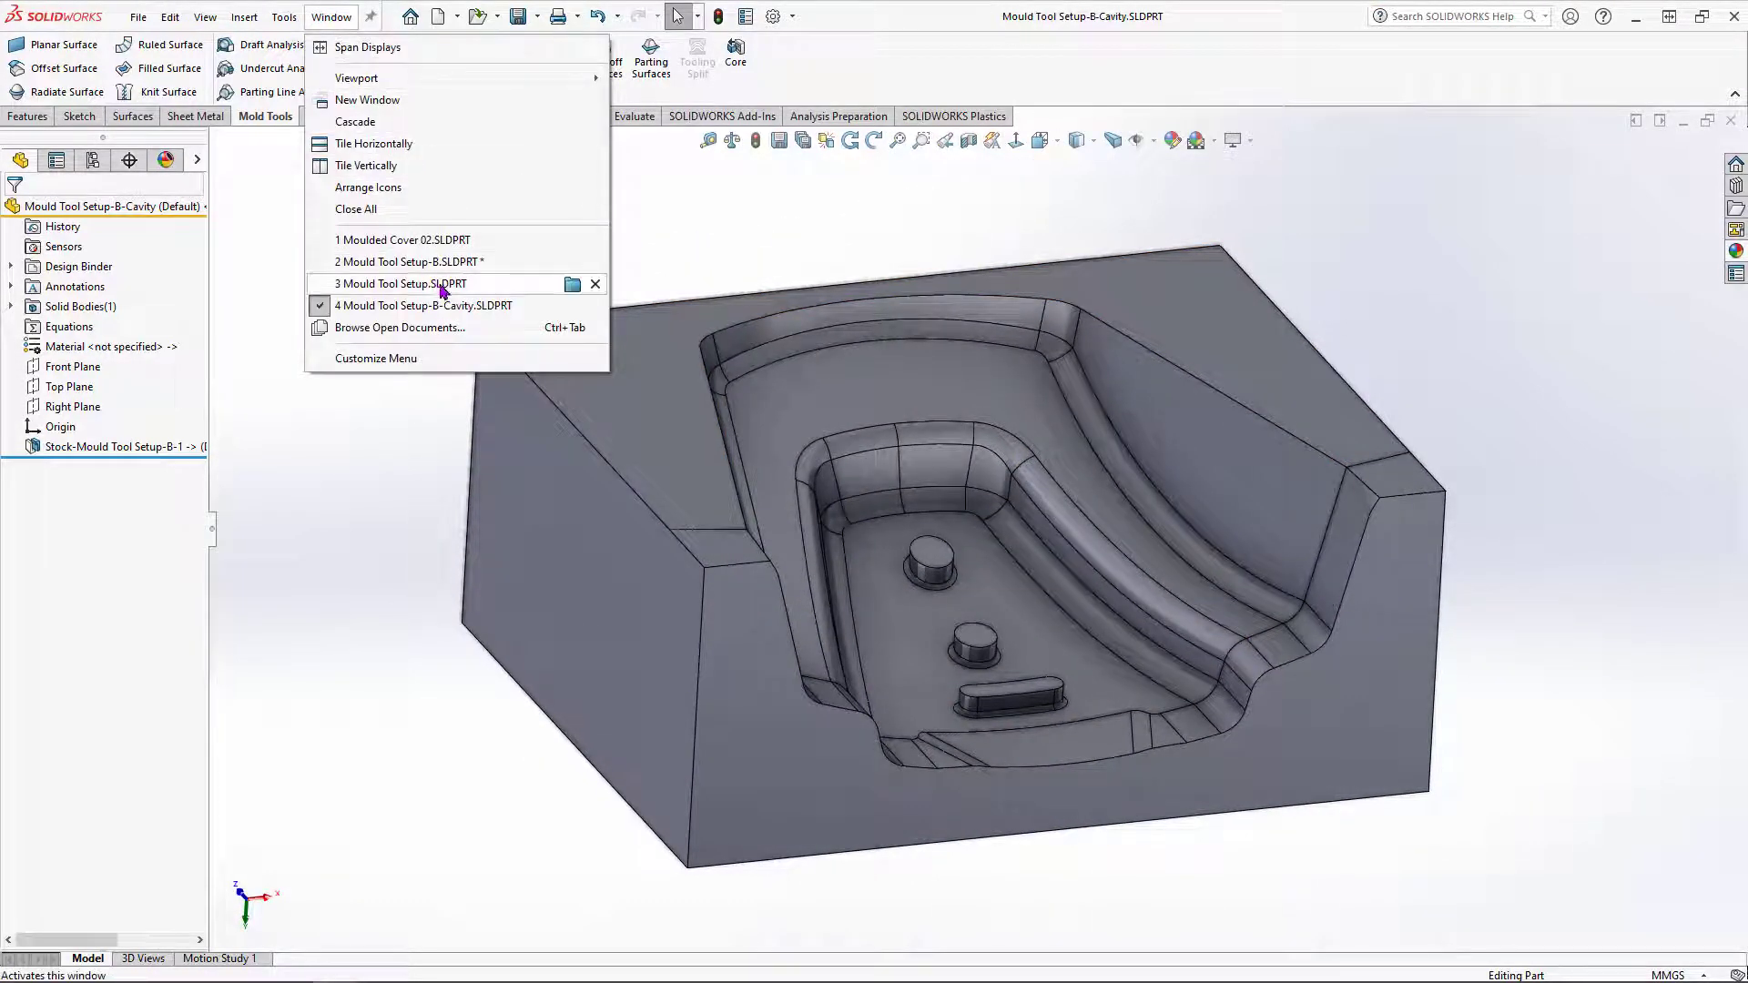
click(431, 242)
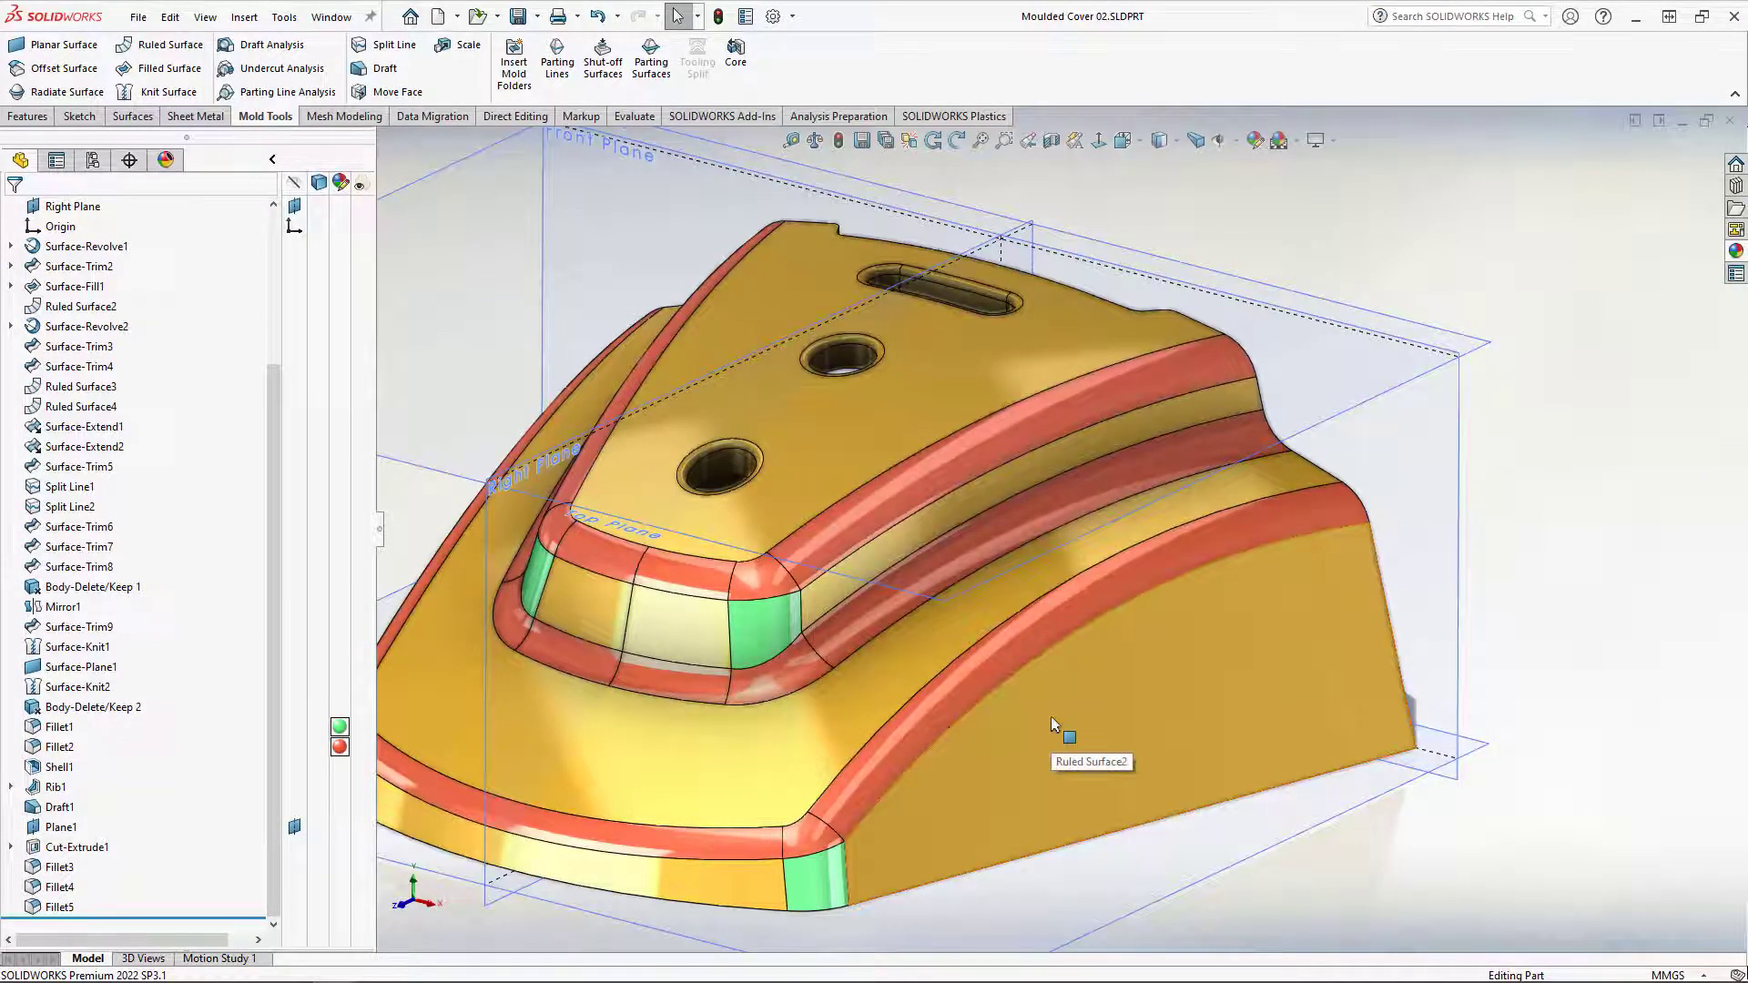
click(331, 16)
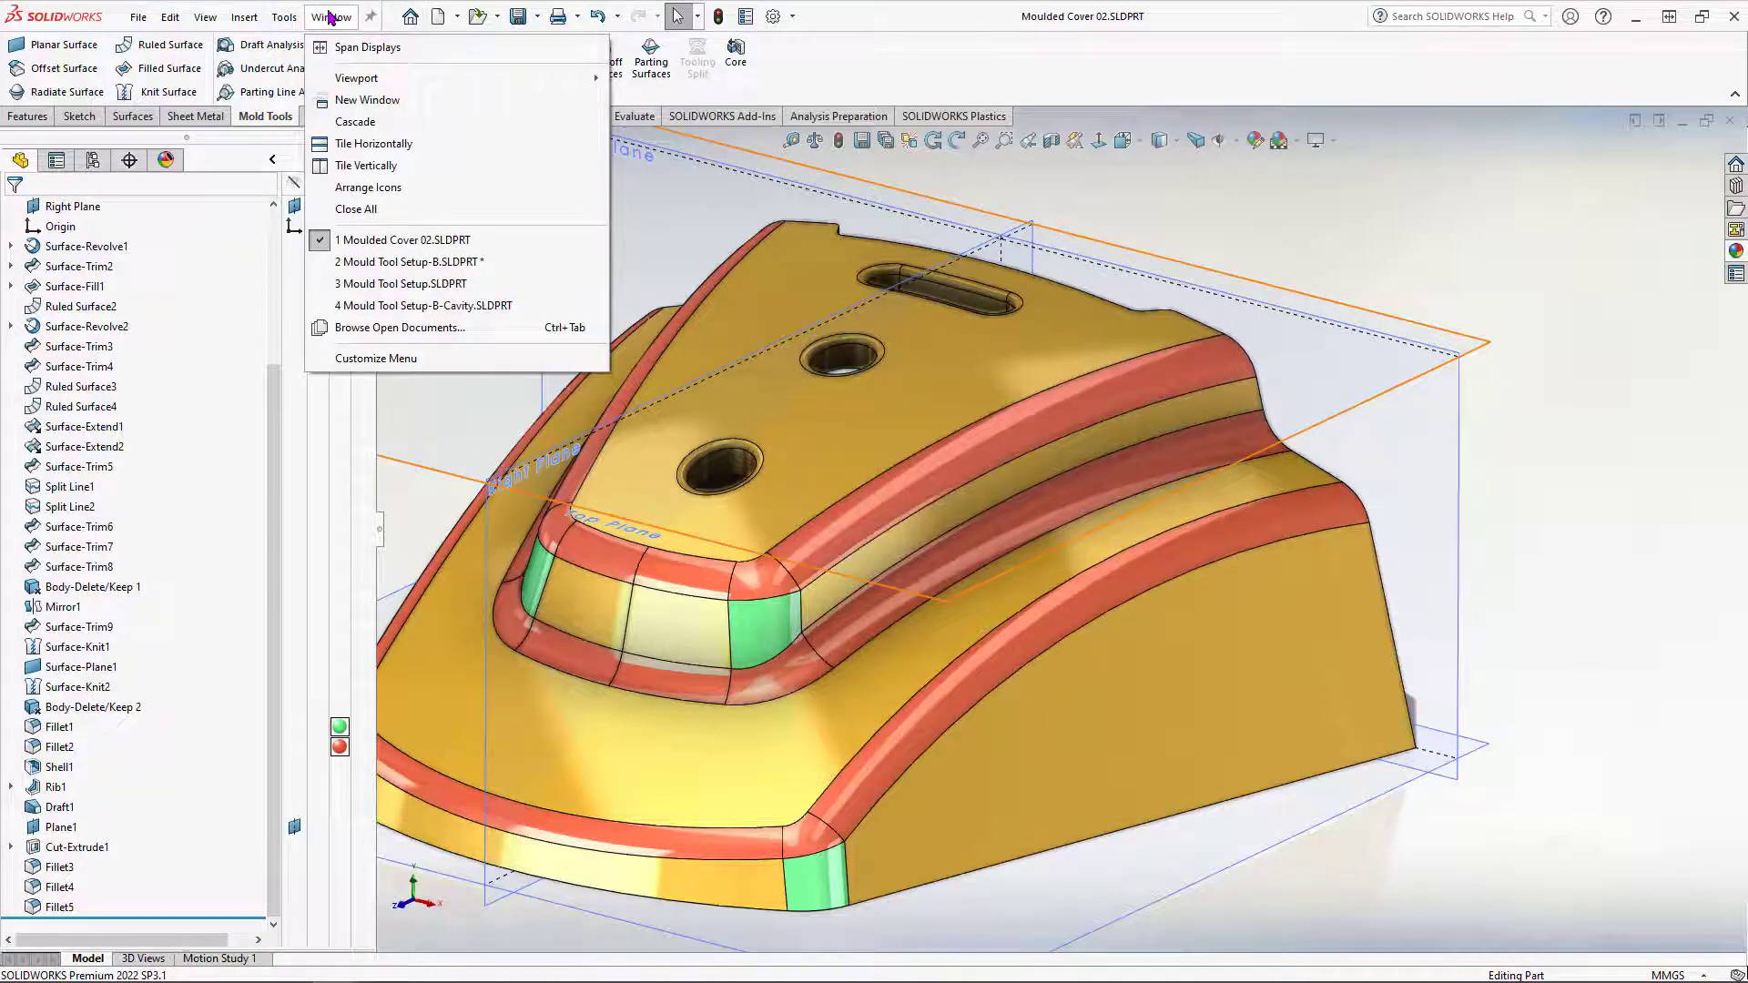
click(493, 262)
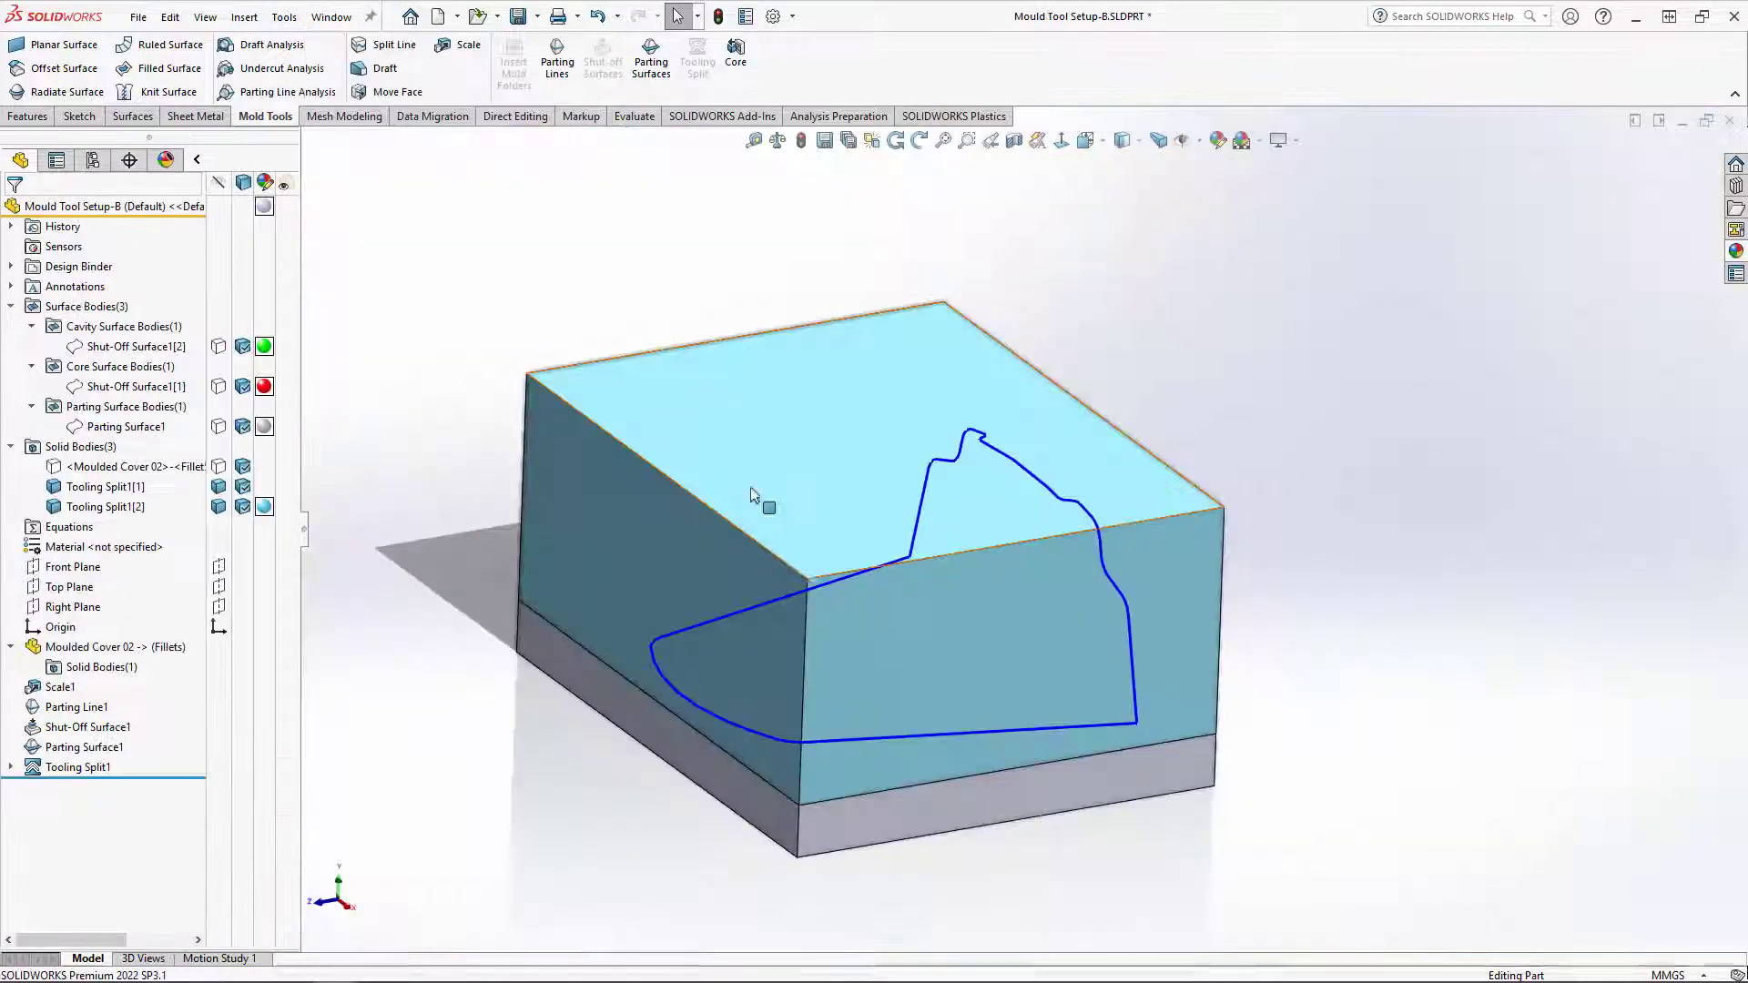
middle_drag(726, 459, 1096, 505)
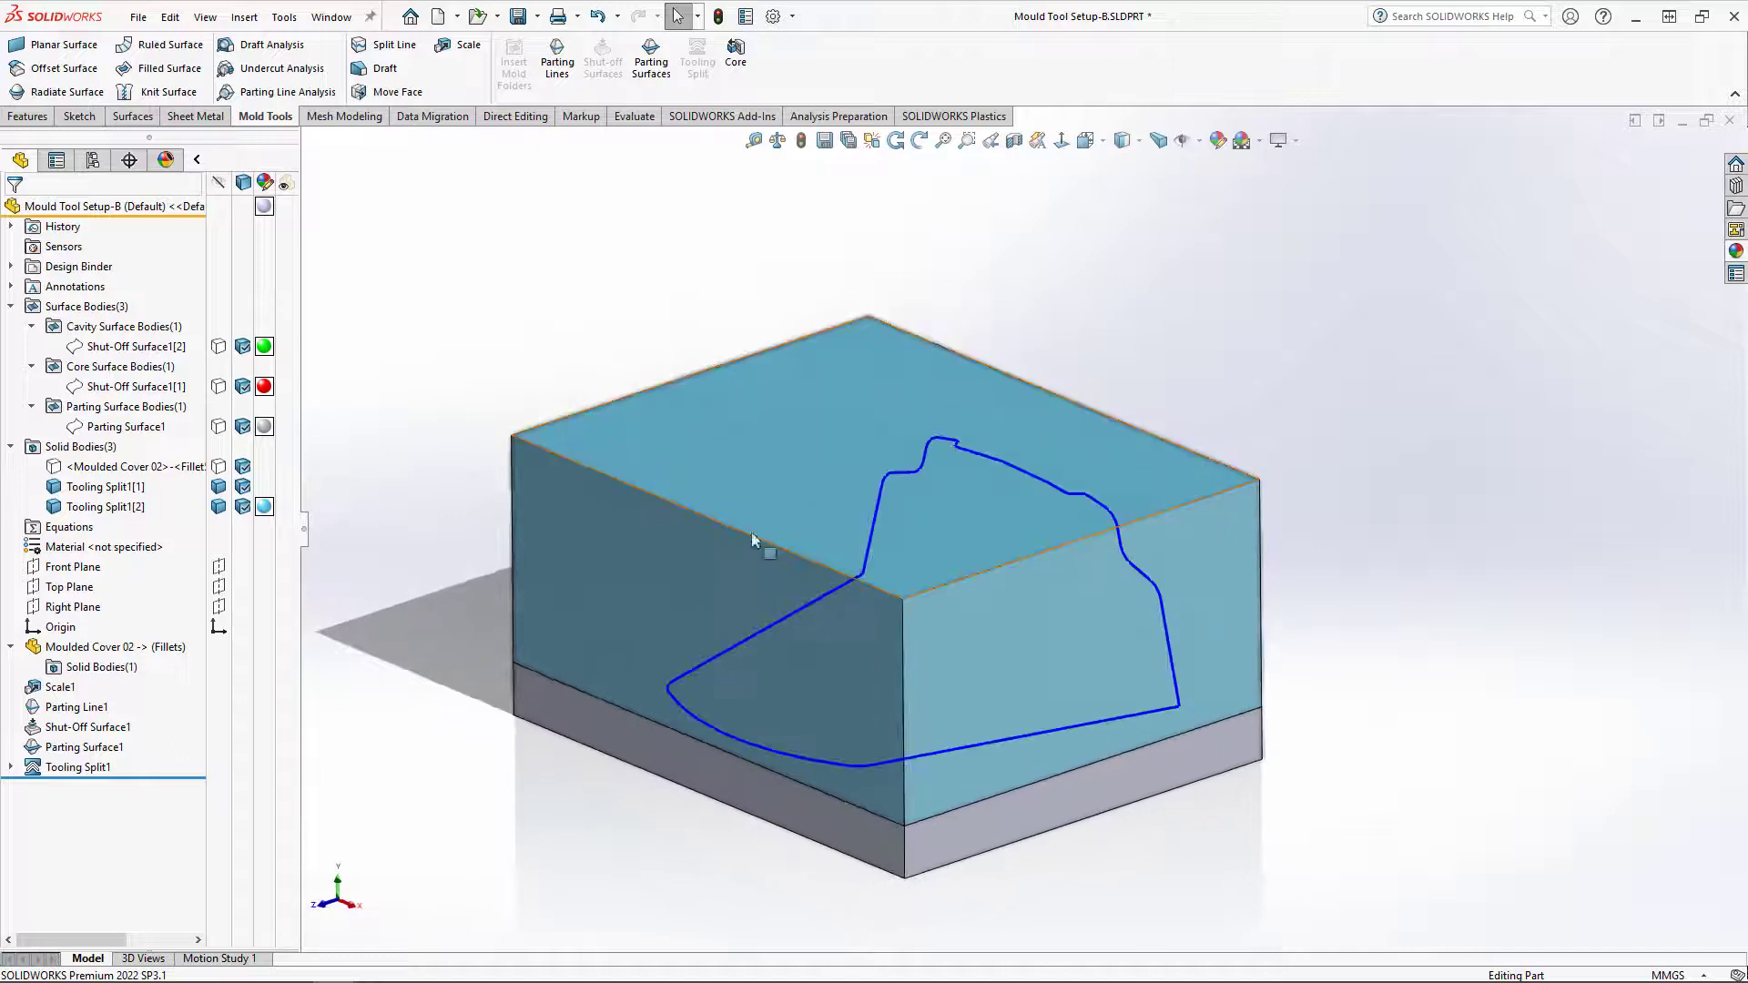
click(331, 16)
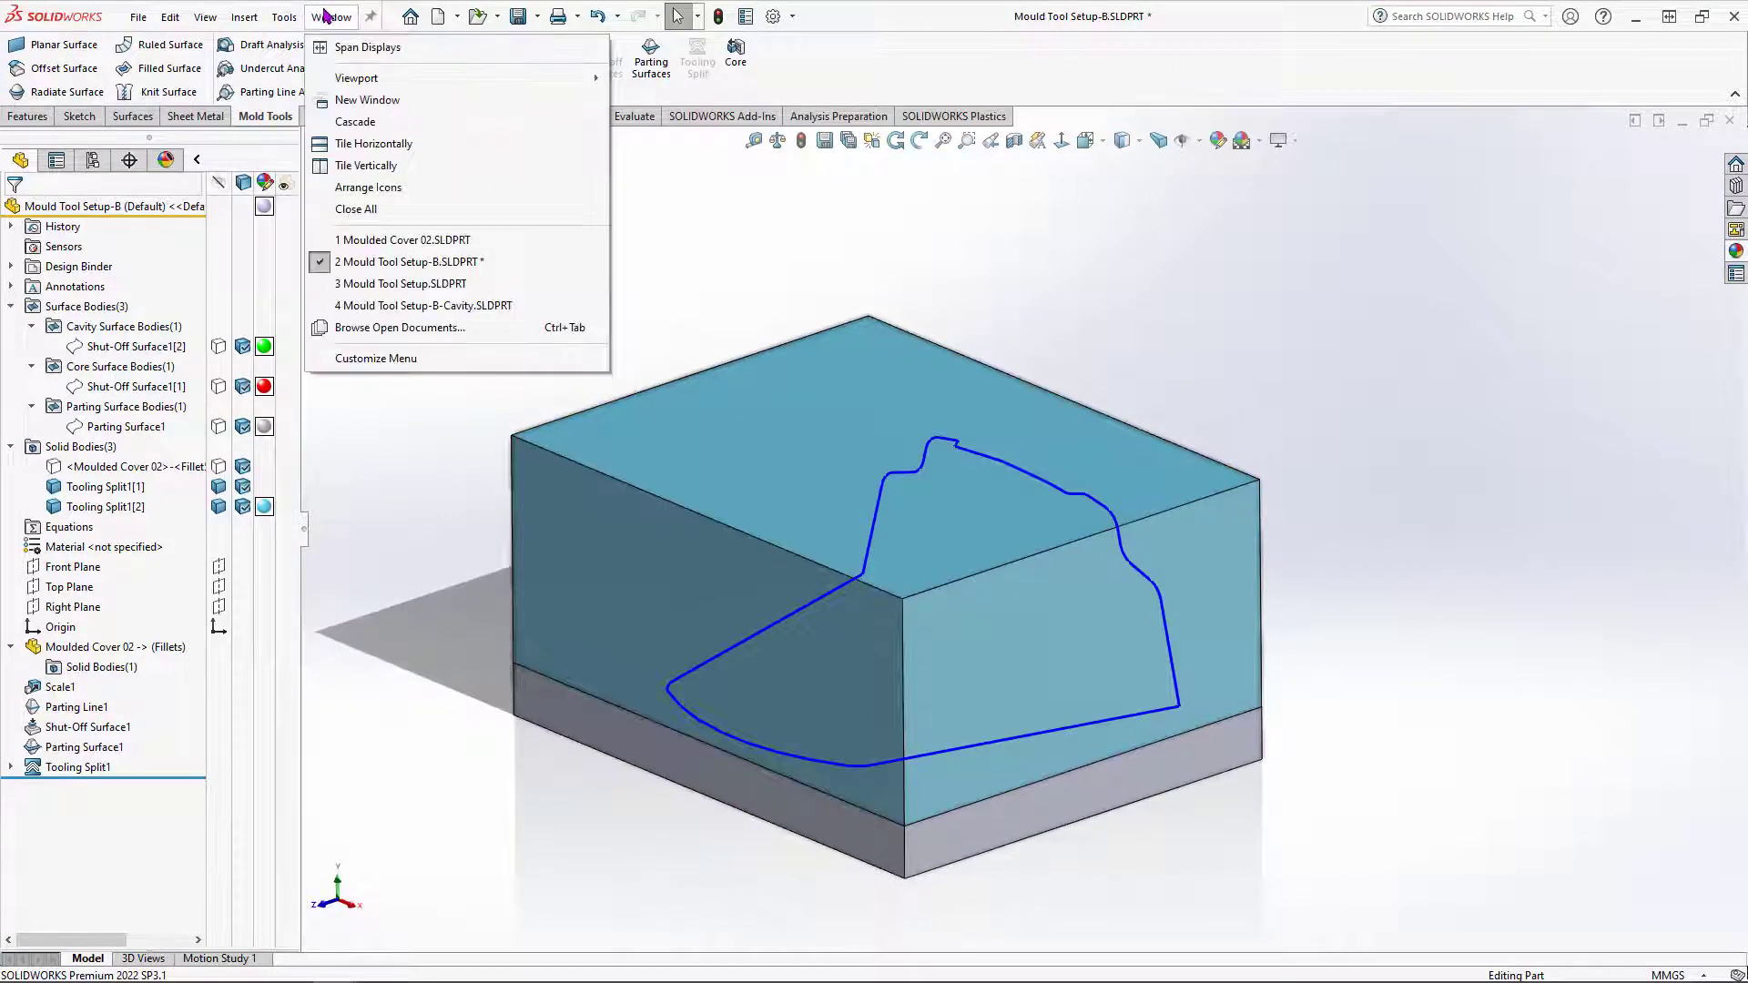
click(459, 306)
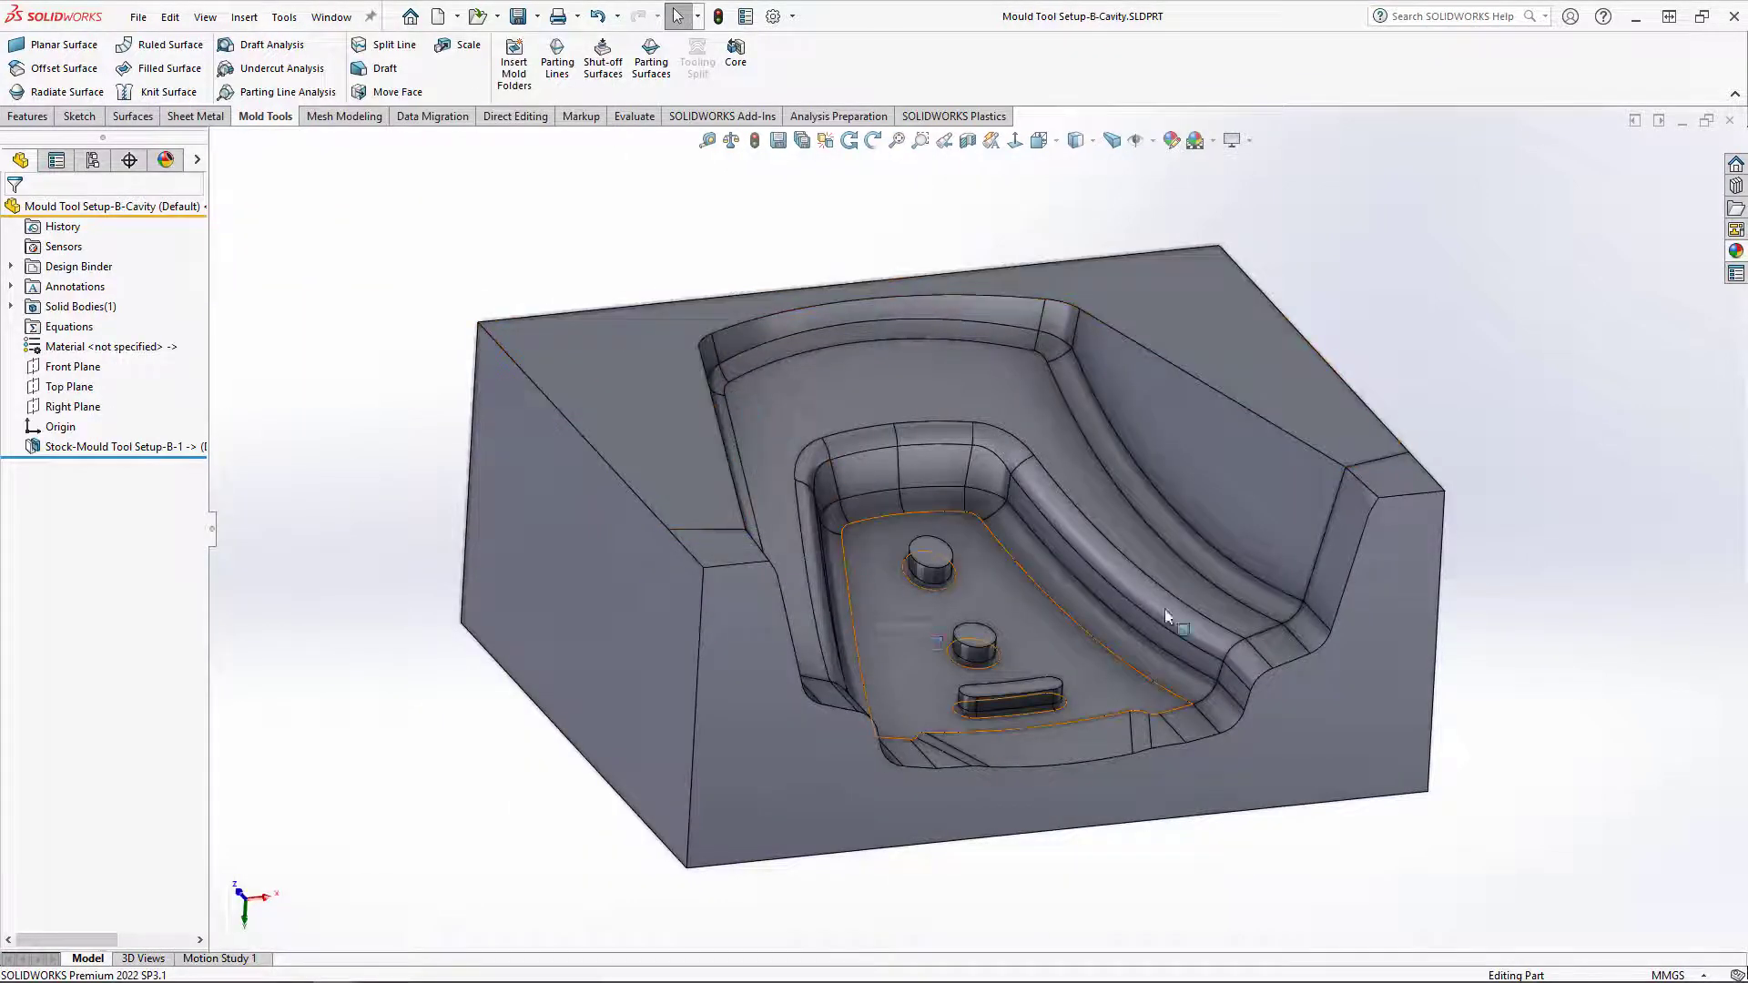
middle_drag(824, 542, 863, 599)
middle_drag(647, 523, 966, 635)
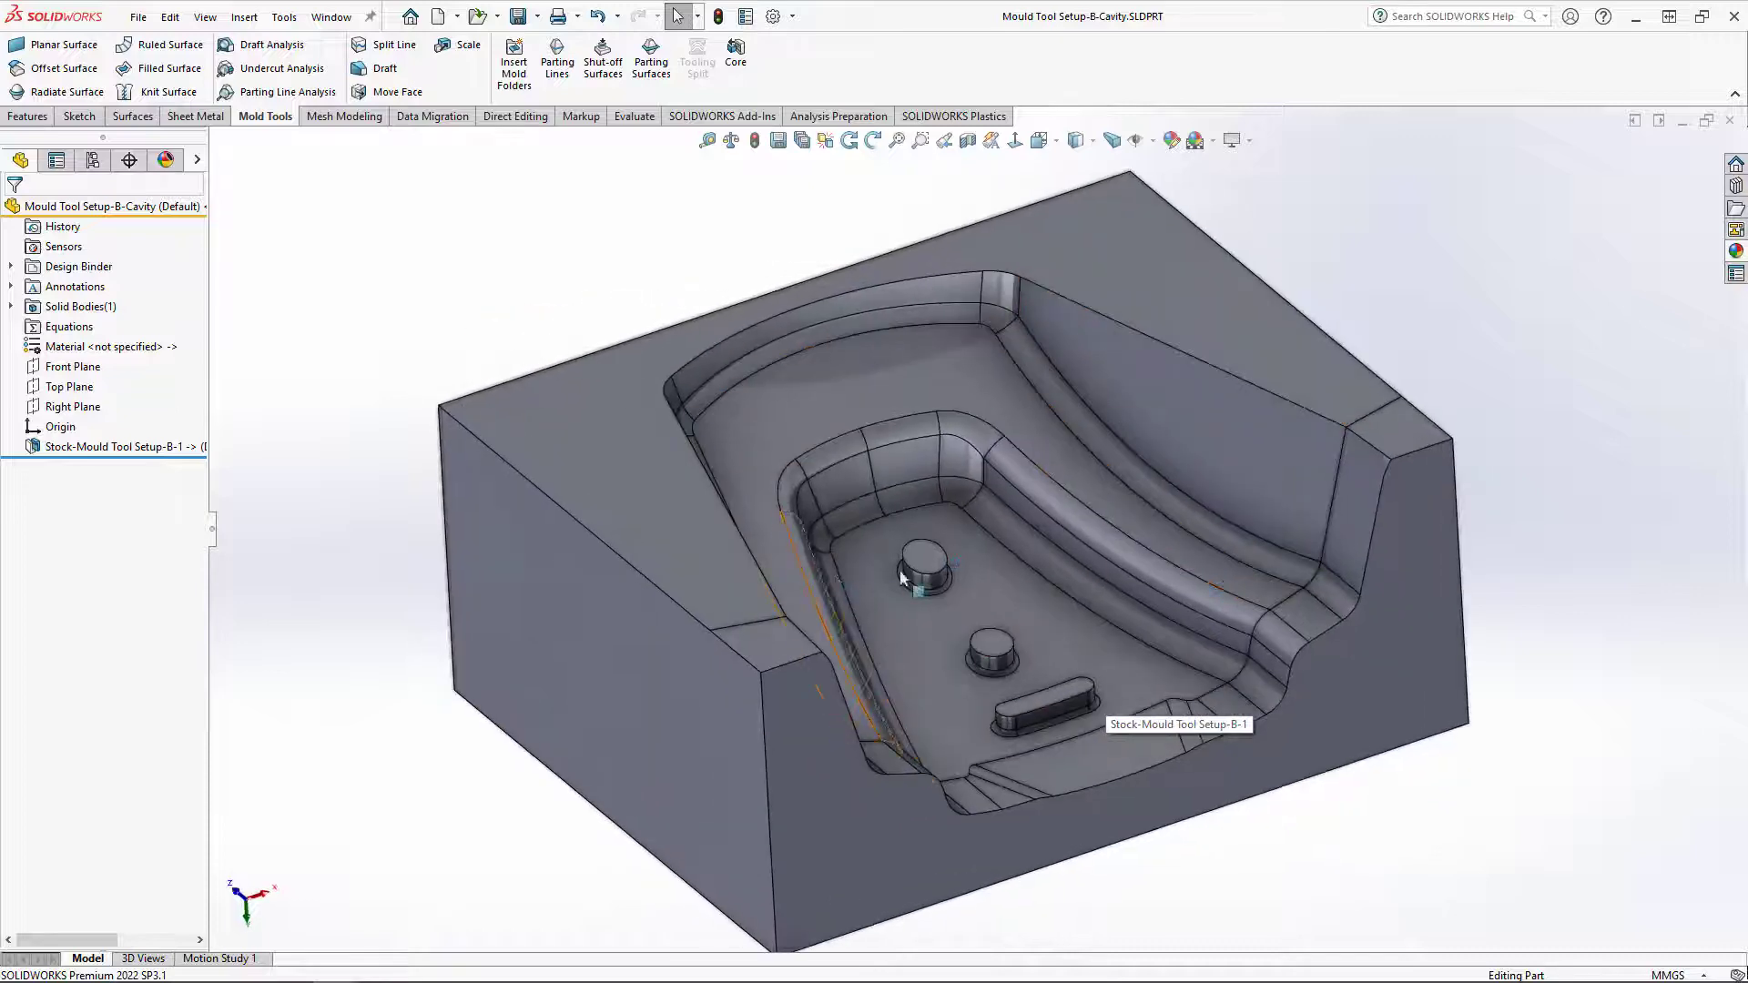
middle_drag(915, 566, 938, 557)
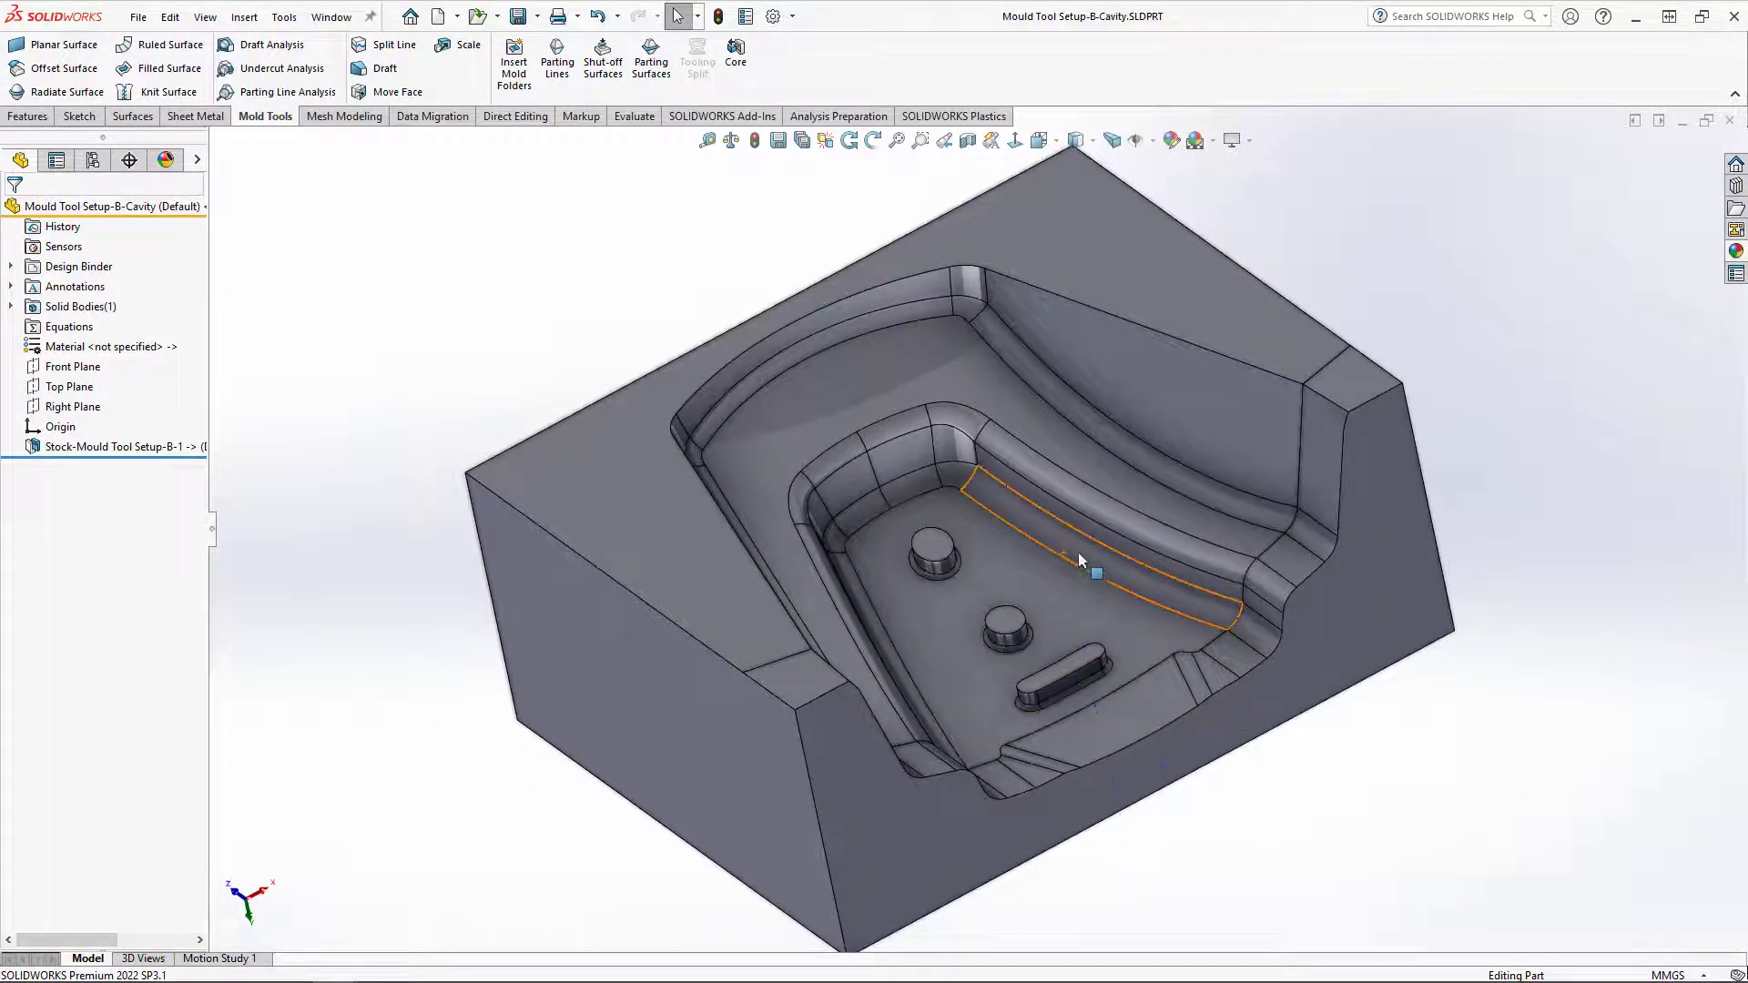
Step: Switch to Moulded Cover 02 and display the dimensions of the cut that forms the round holes
click(331, 17)
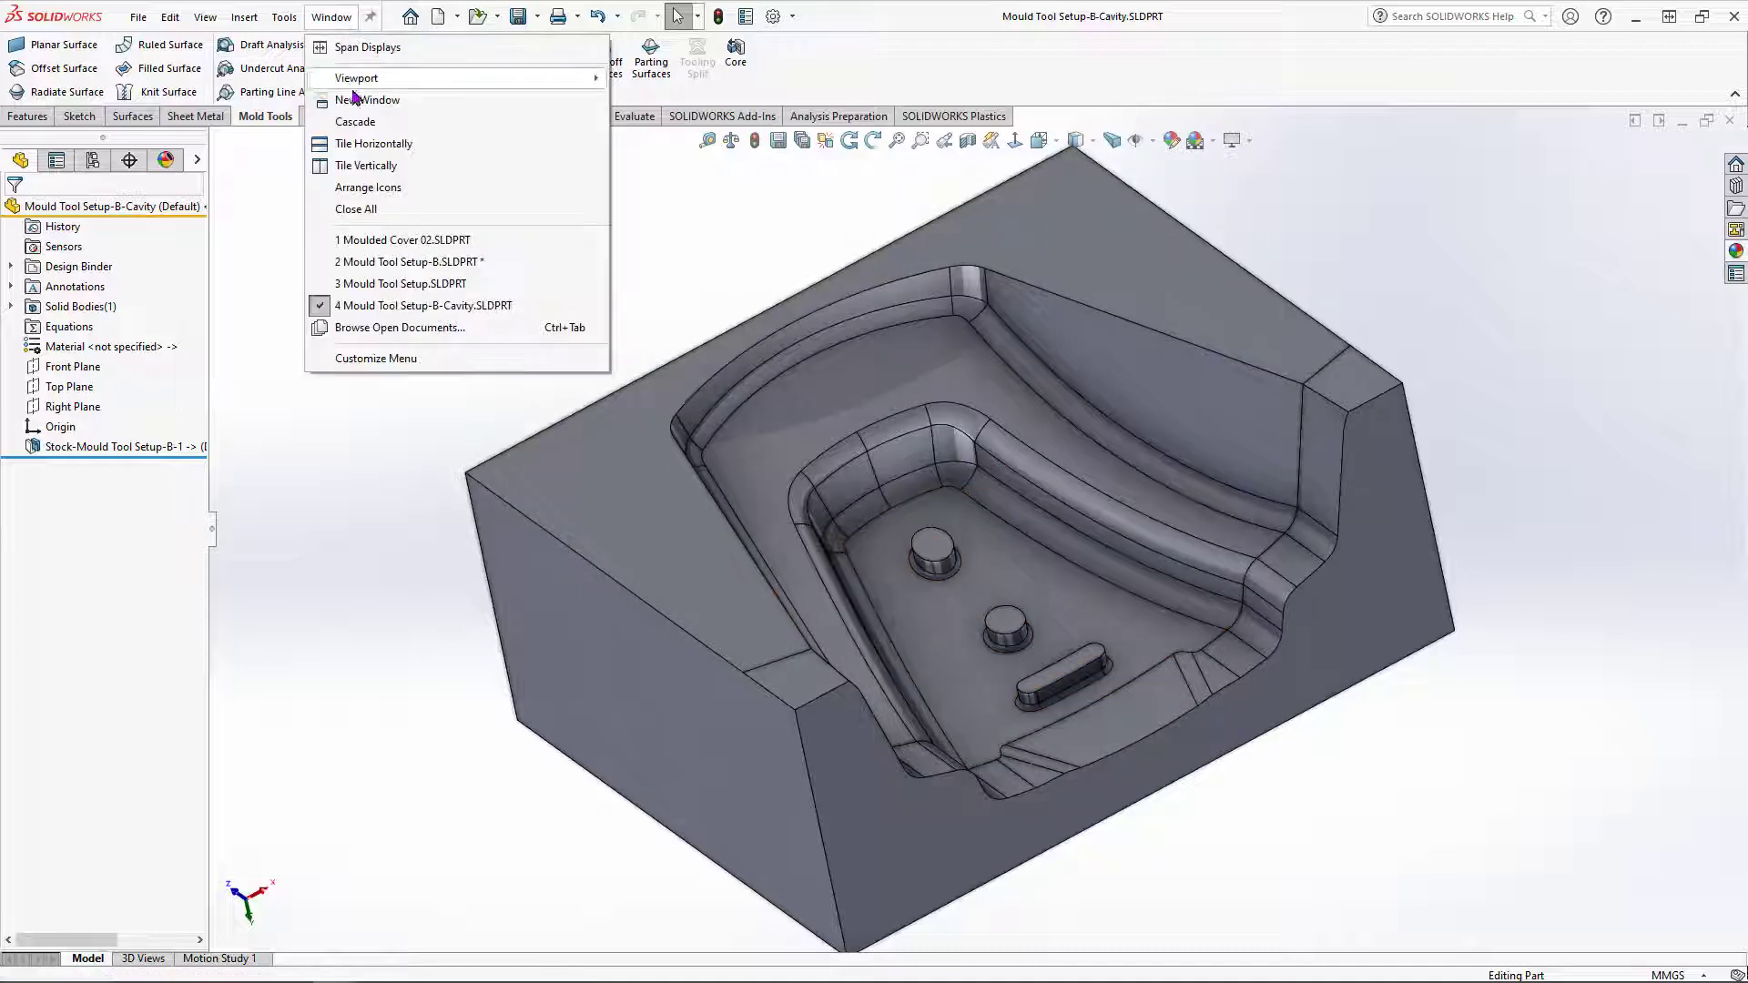
click(437, 240)
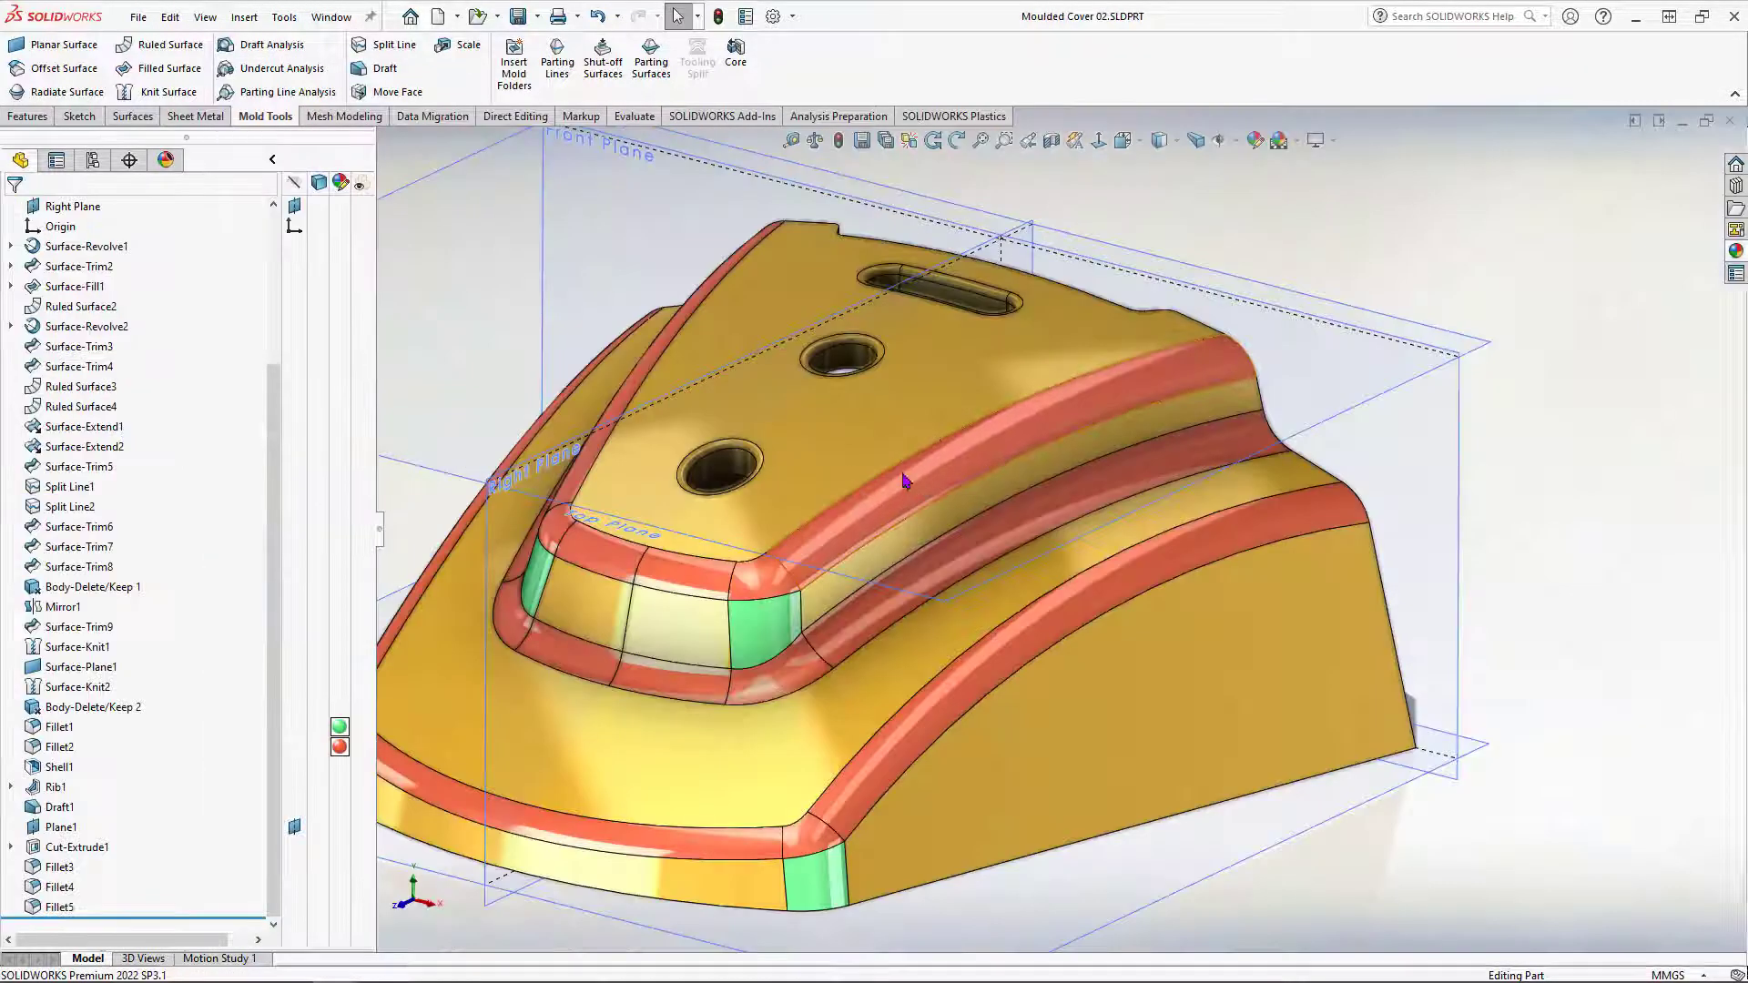
scroll(818, 488, up, 1)
middle_drag(872, 487, 1058, 301)
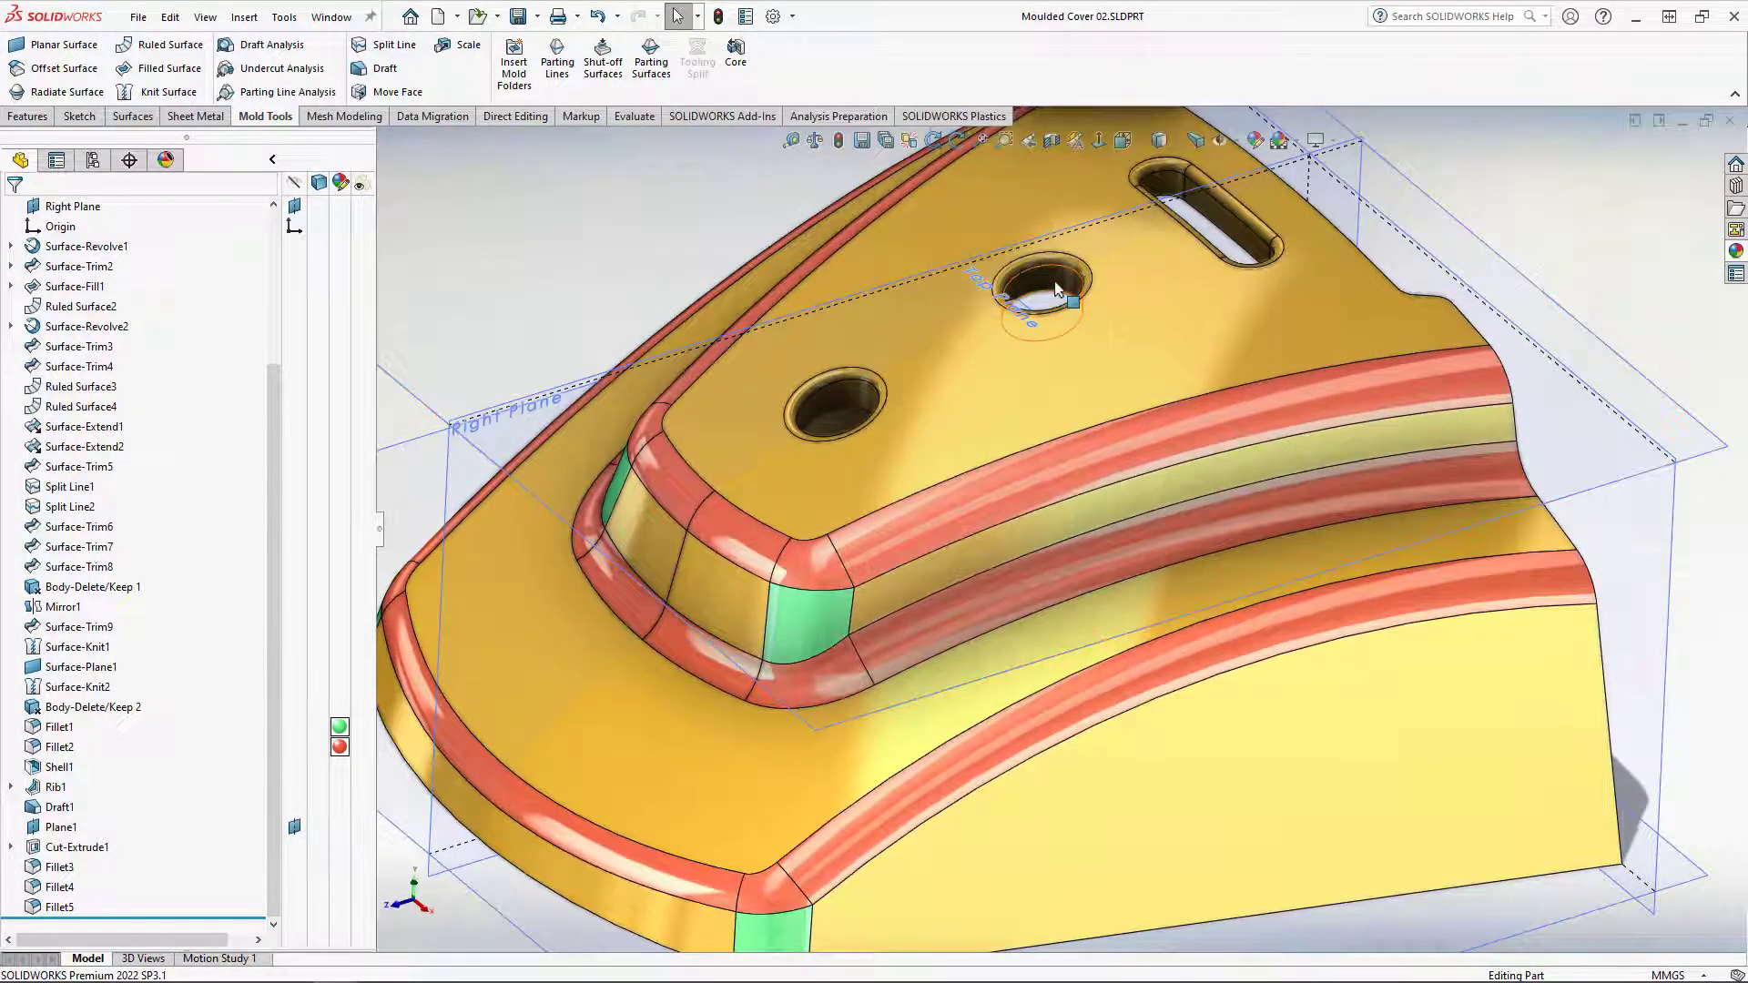
click(1056, 289)
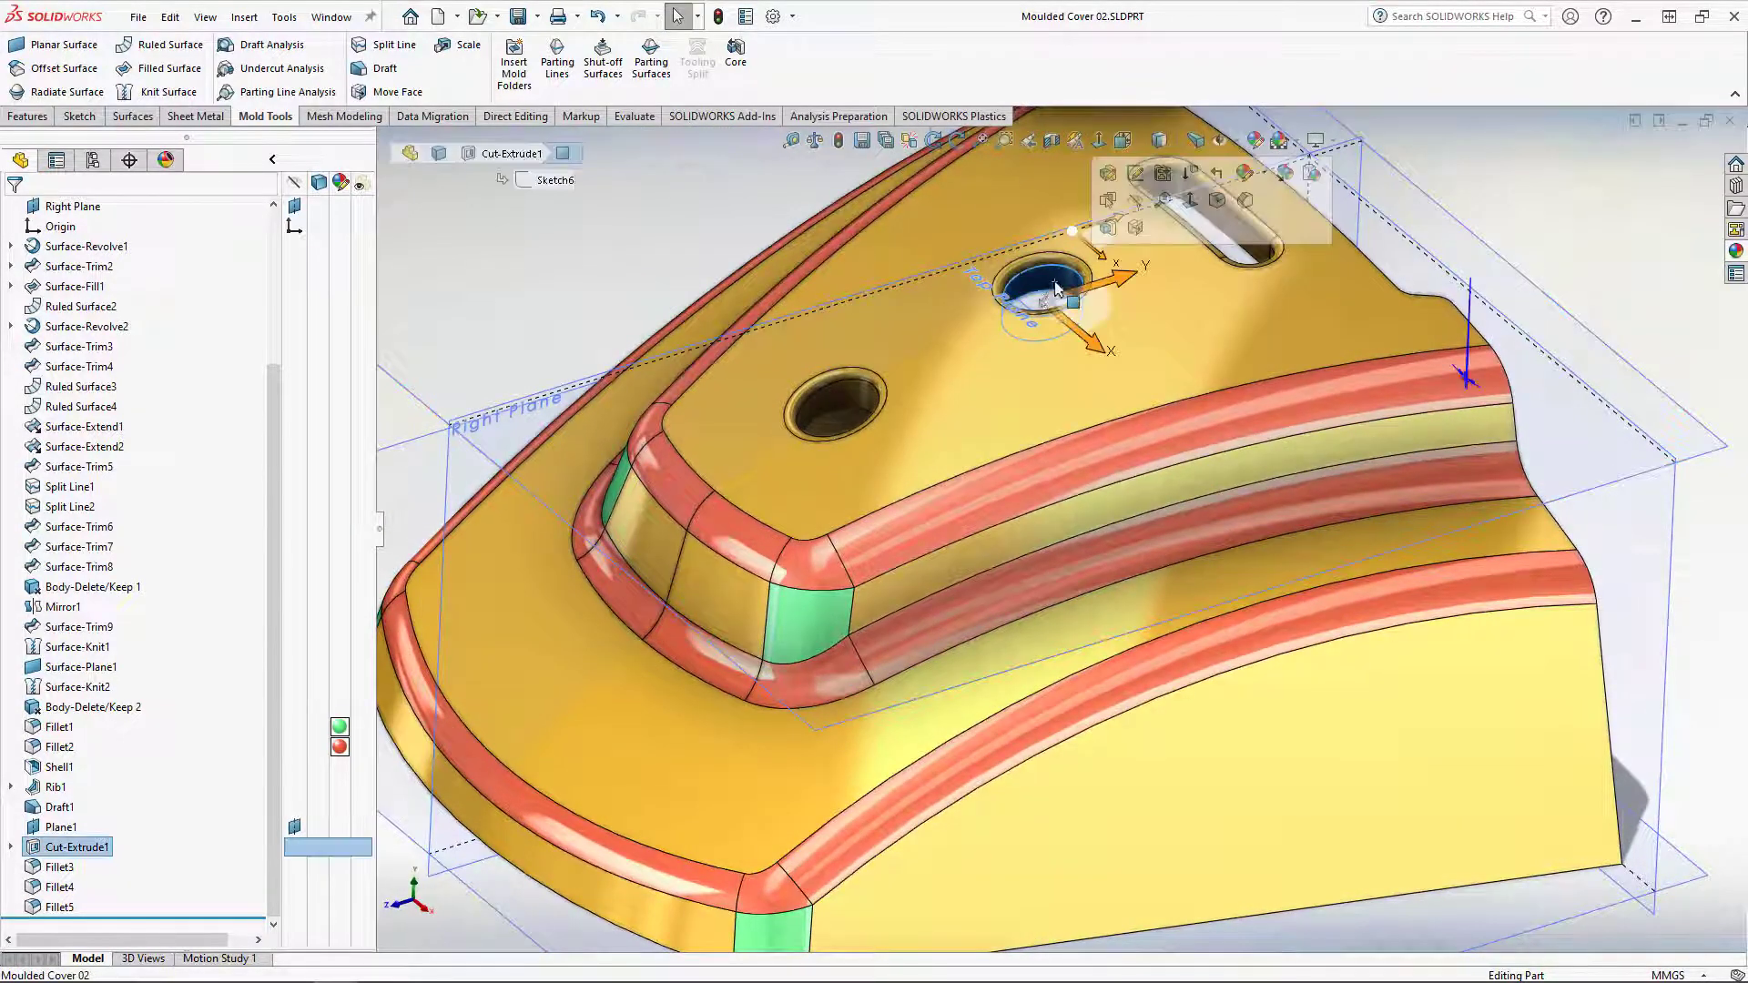
double_click(849, 403)
Step: Set the diameter of the round holes in the cover to 4 mm and rebuild the part
middle_drag(983, 443, 1021, 426)
scroll(1020, 424, up, 6)
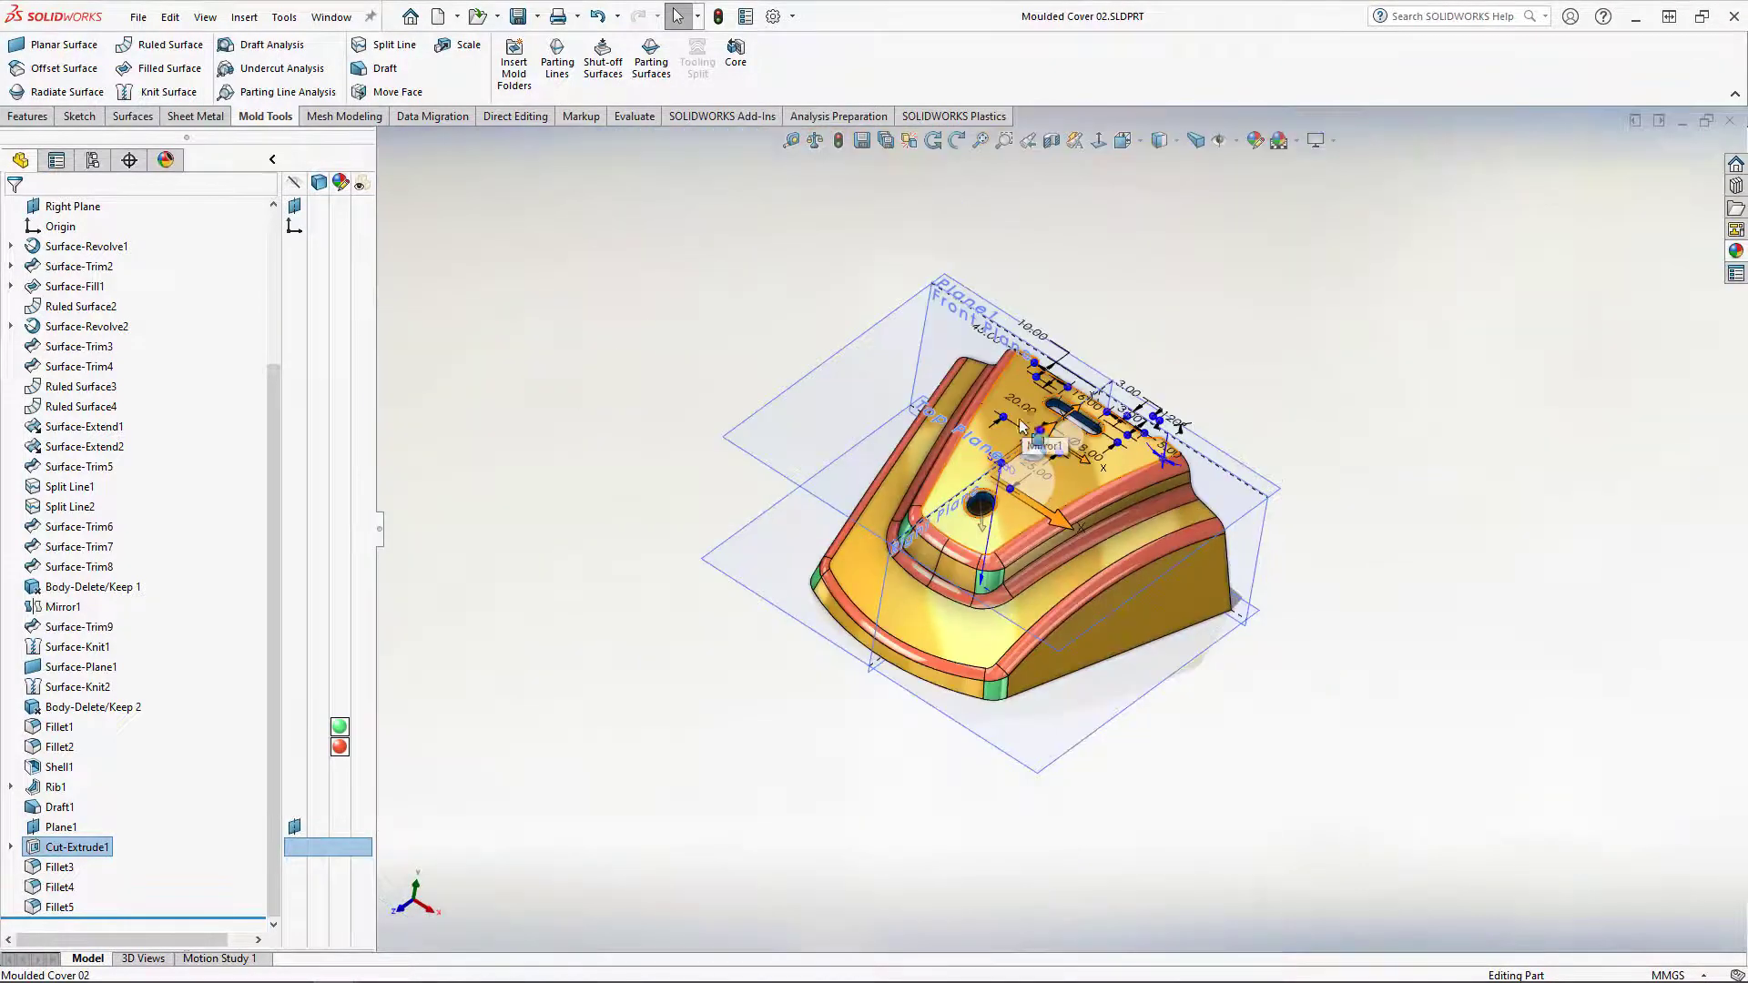
scroll(1022, 424, down, 10)
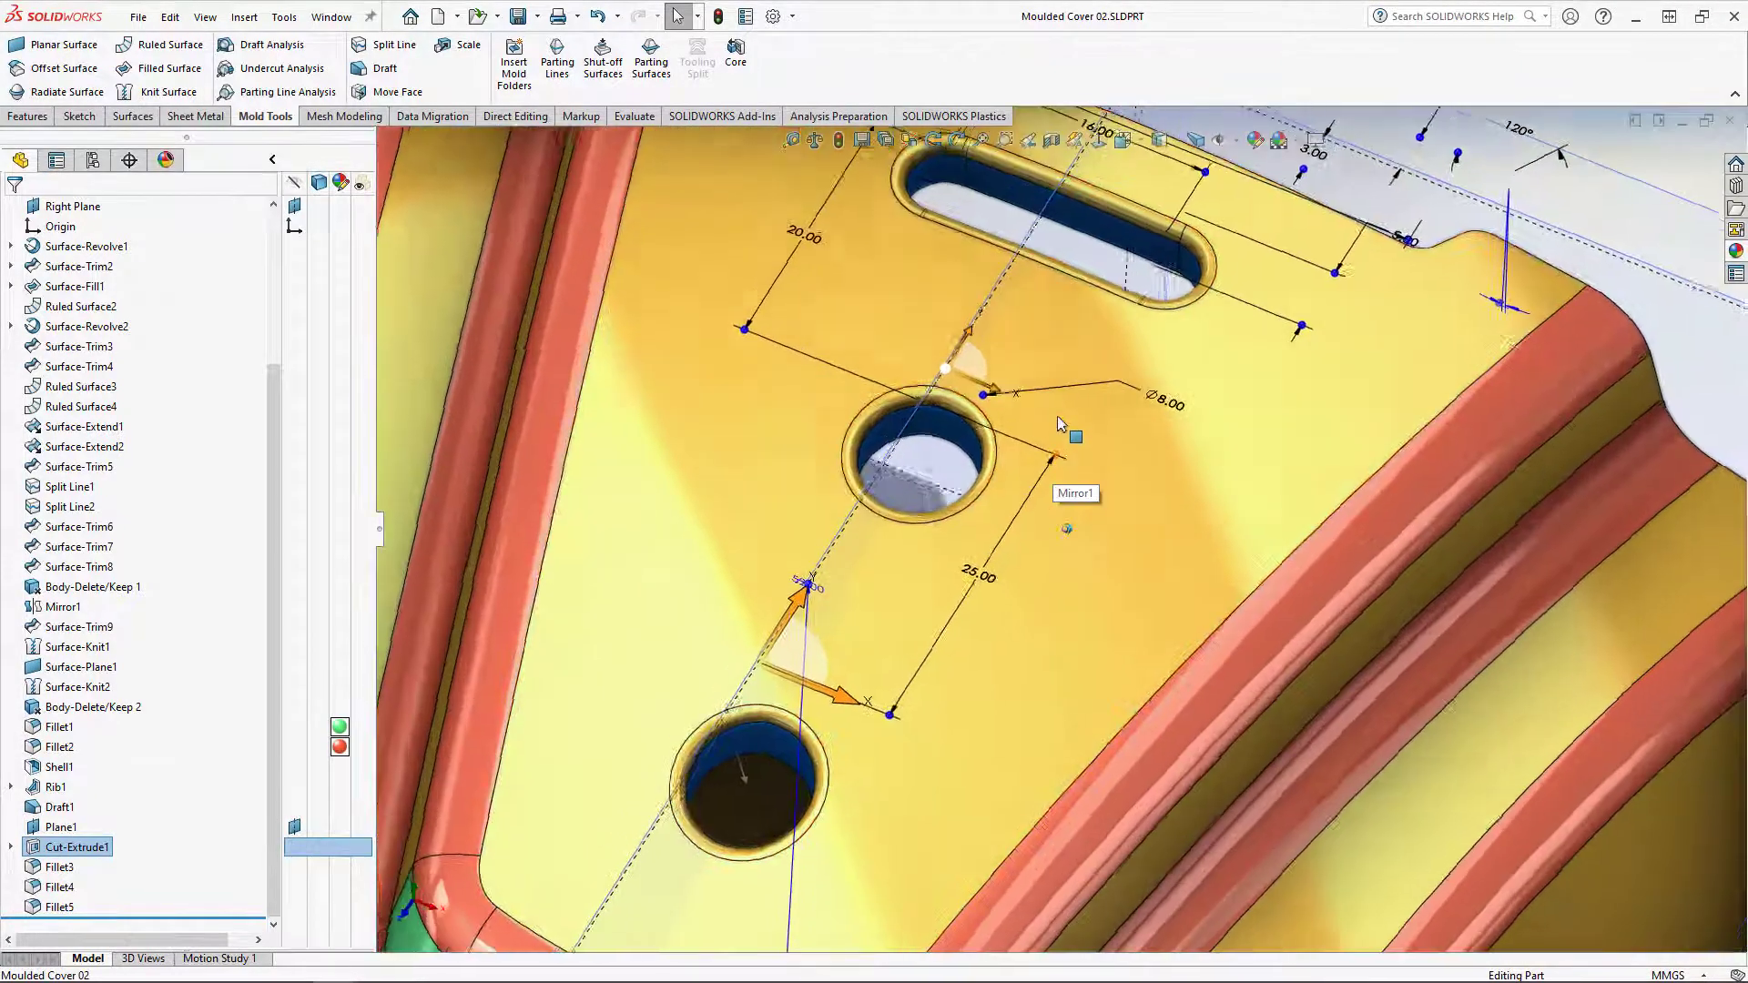
middle_drag(1058, 424, 1155, 403)
double_click(1152, 398)
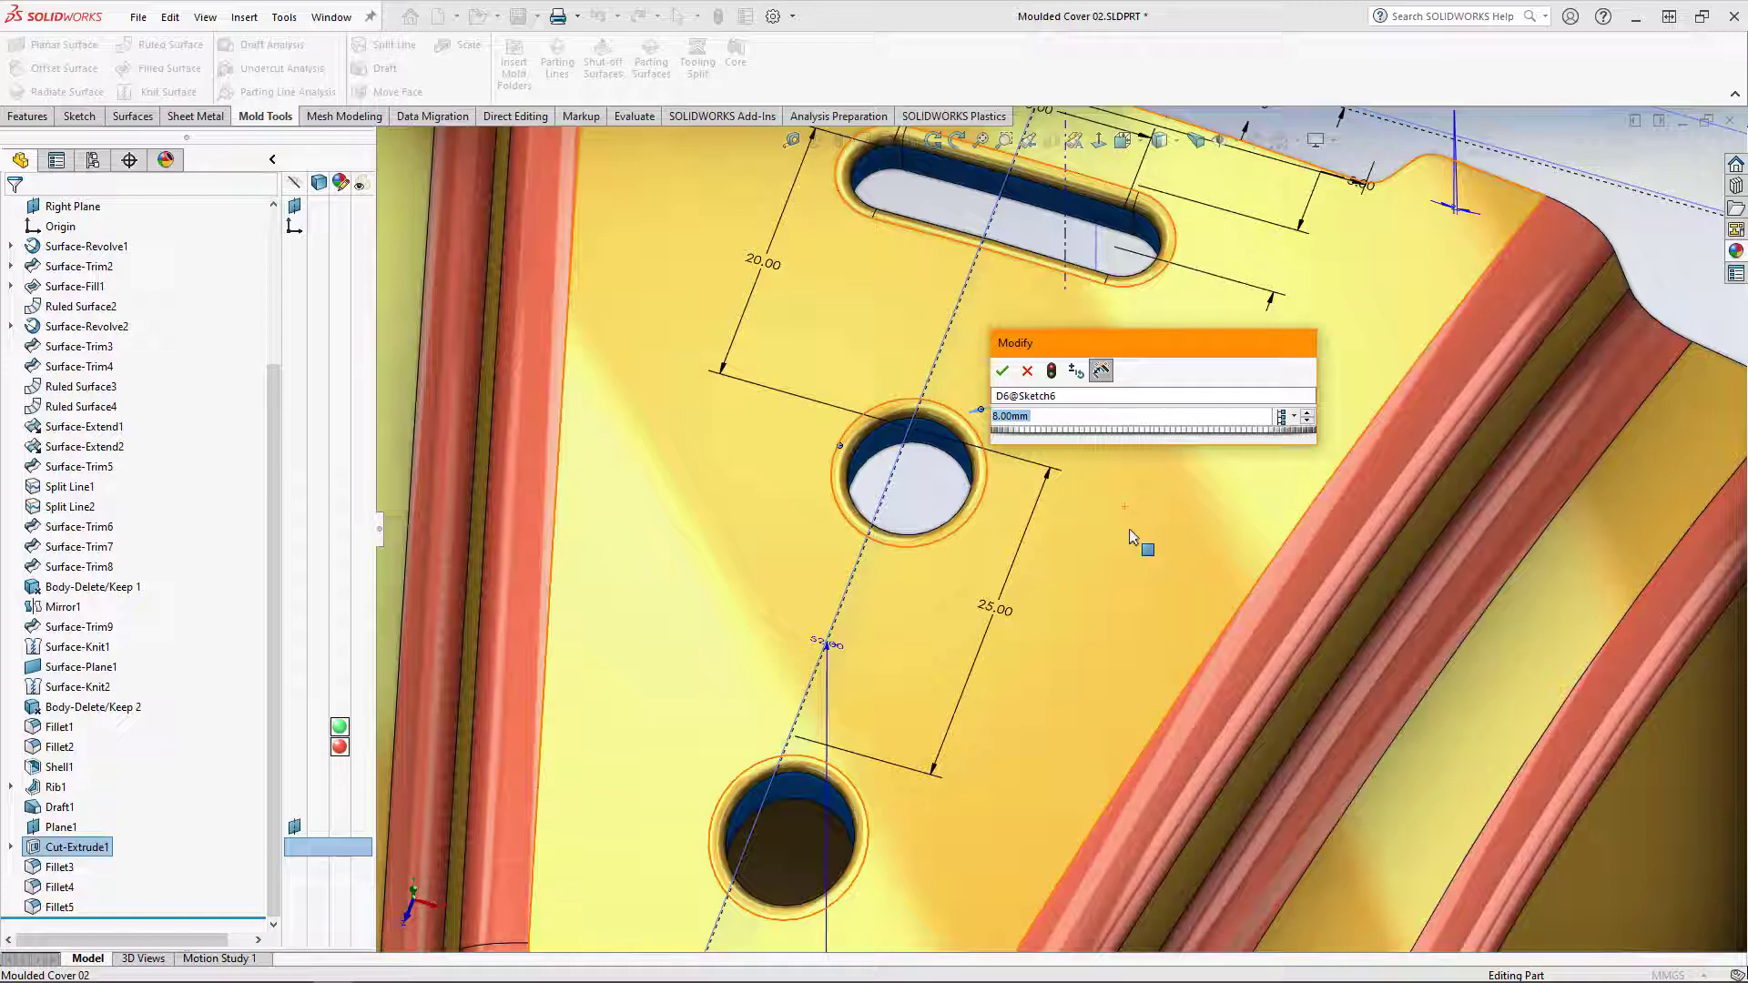
text(4)
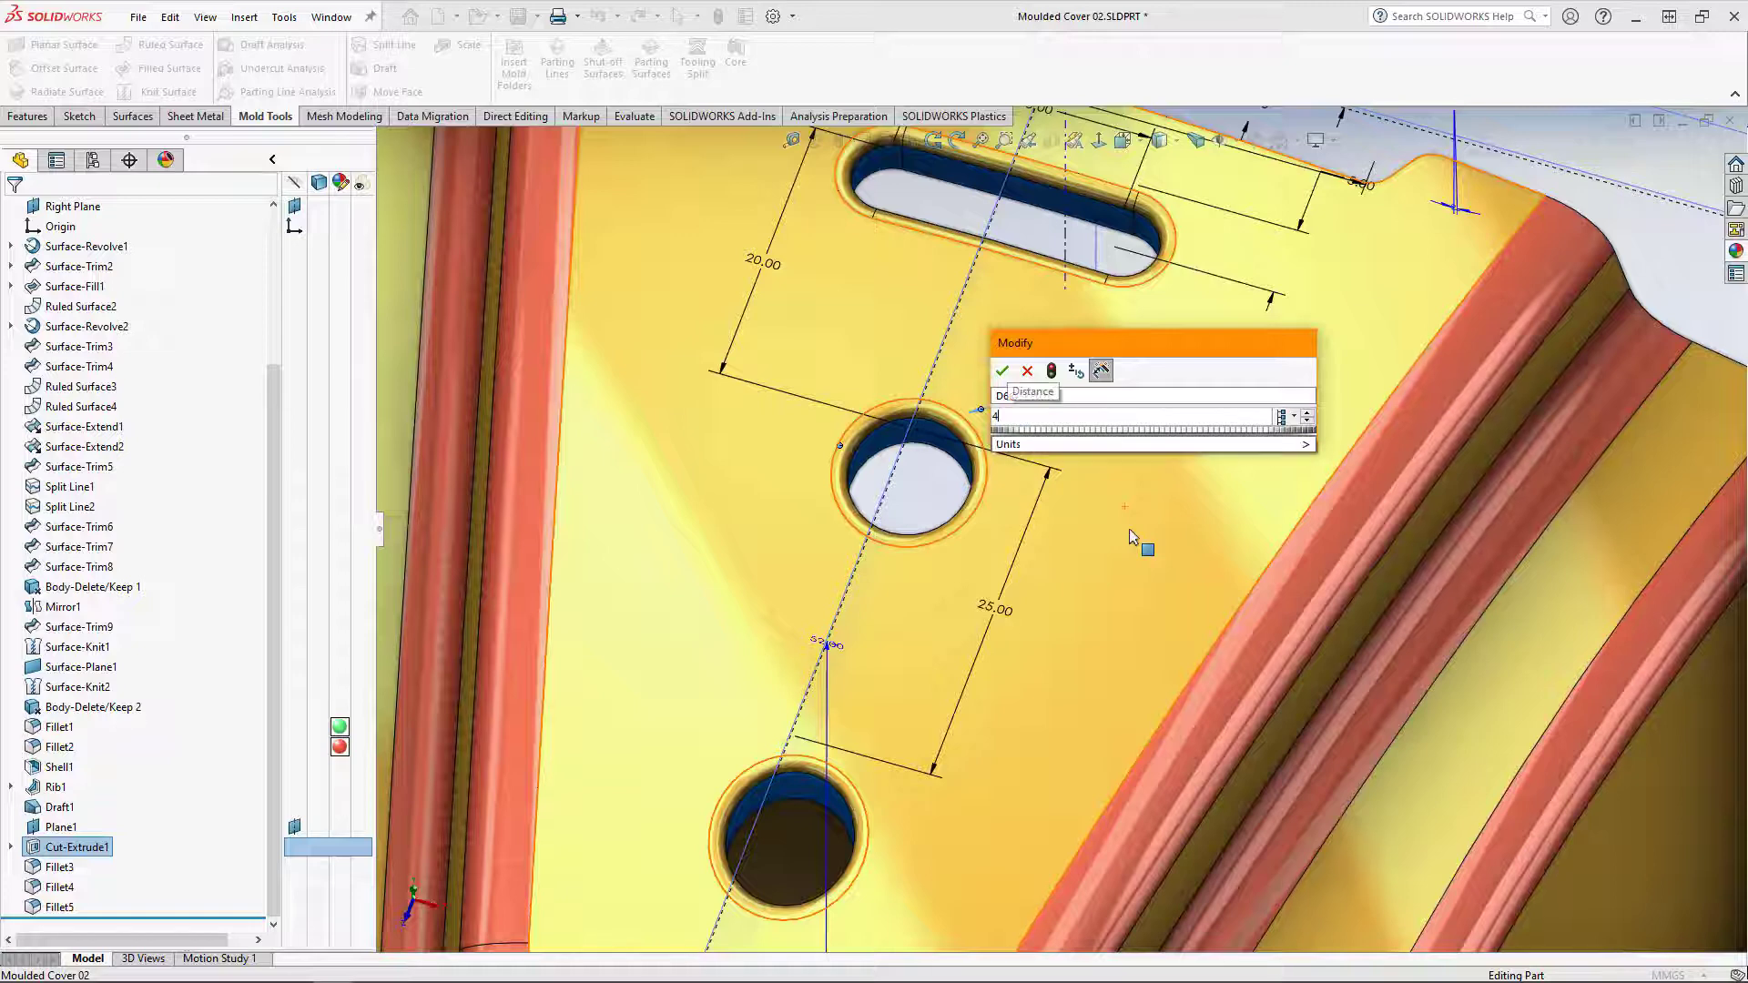
click(1053, 371)
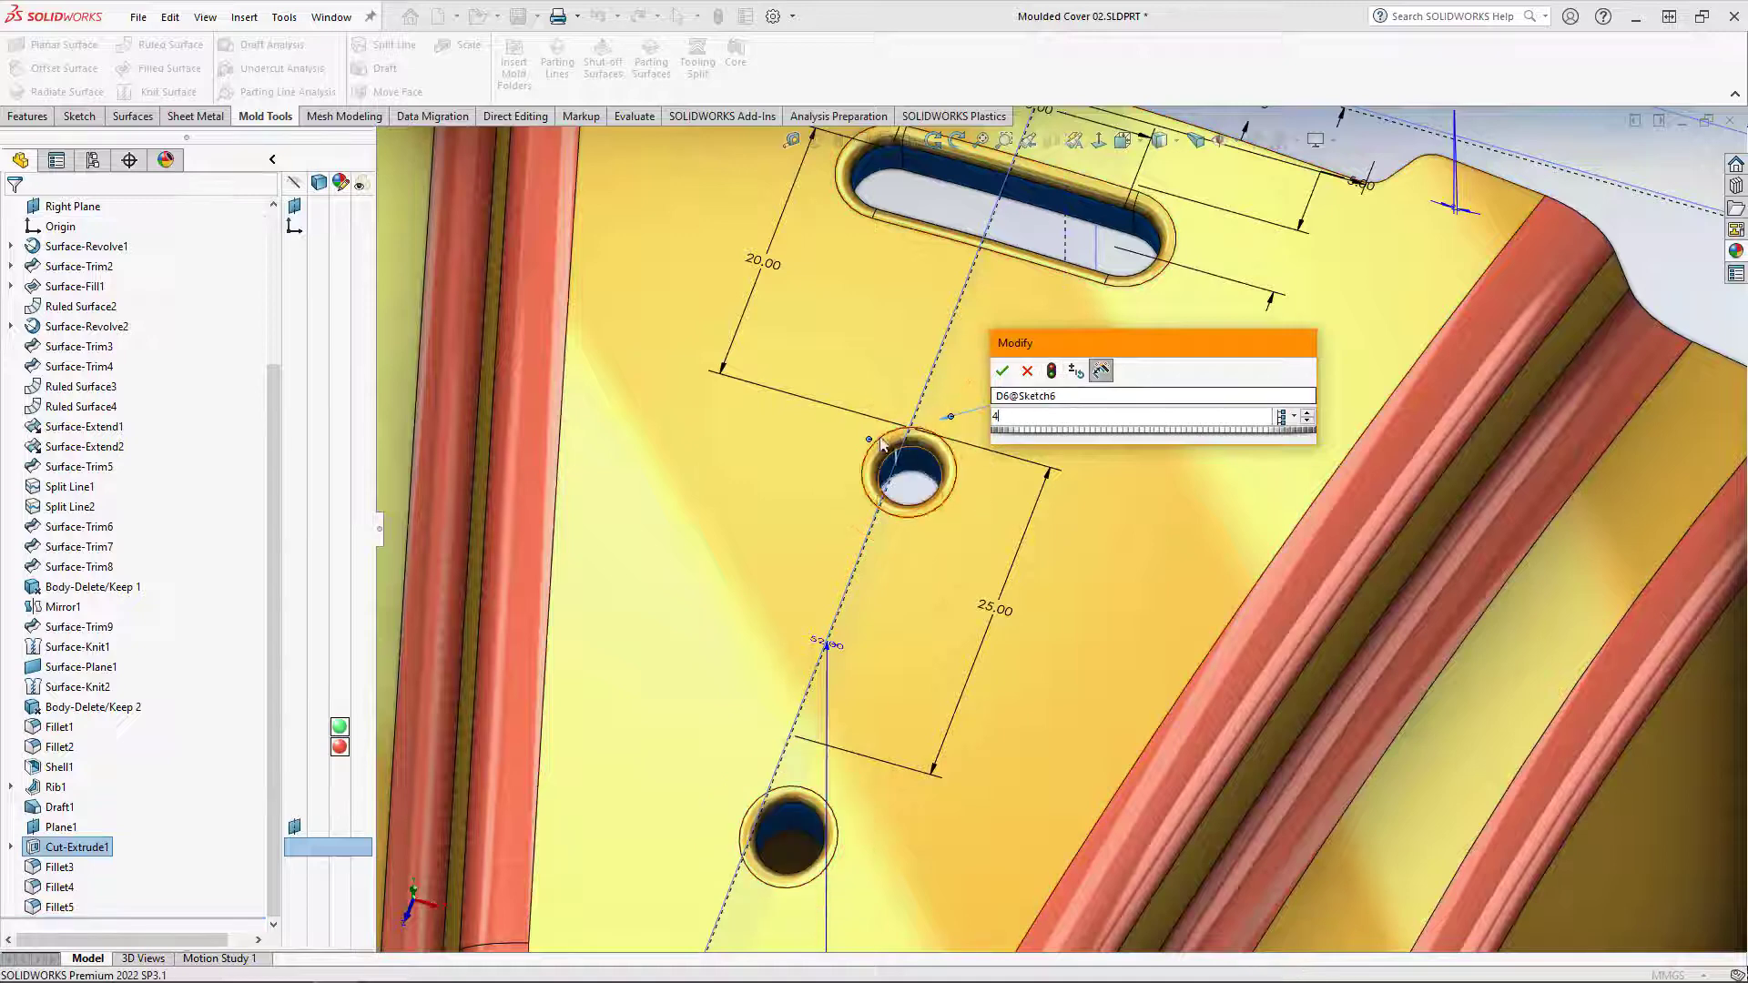
click(1004, 373)
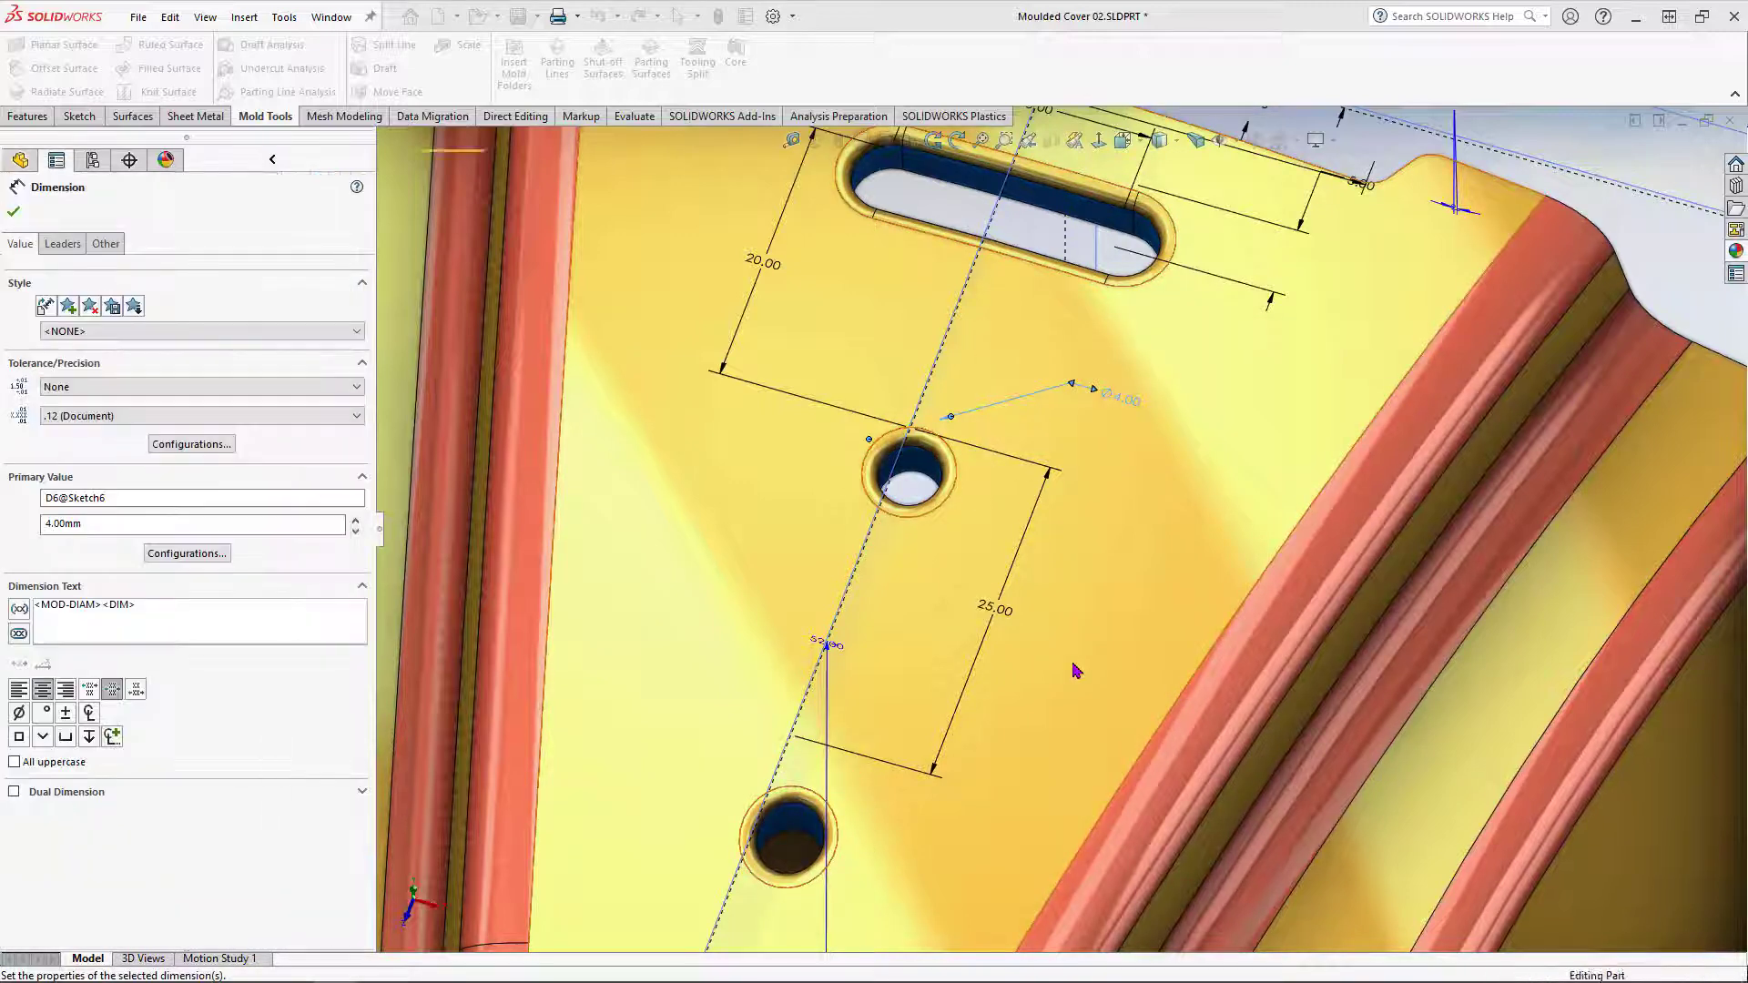
Step: Switch from the modified cover to the Mould Tool Setup-B part
scroll(1057, 528, up, 3)
scroll(1074, 671, up, 3)
middle_drag(1074, 671, 1326, 686)
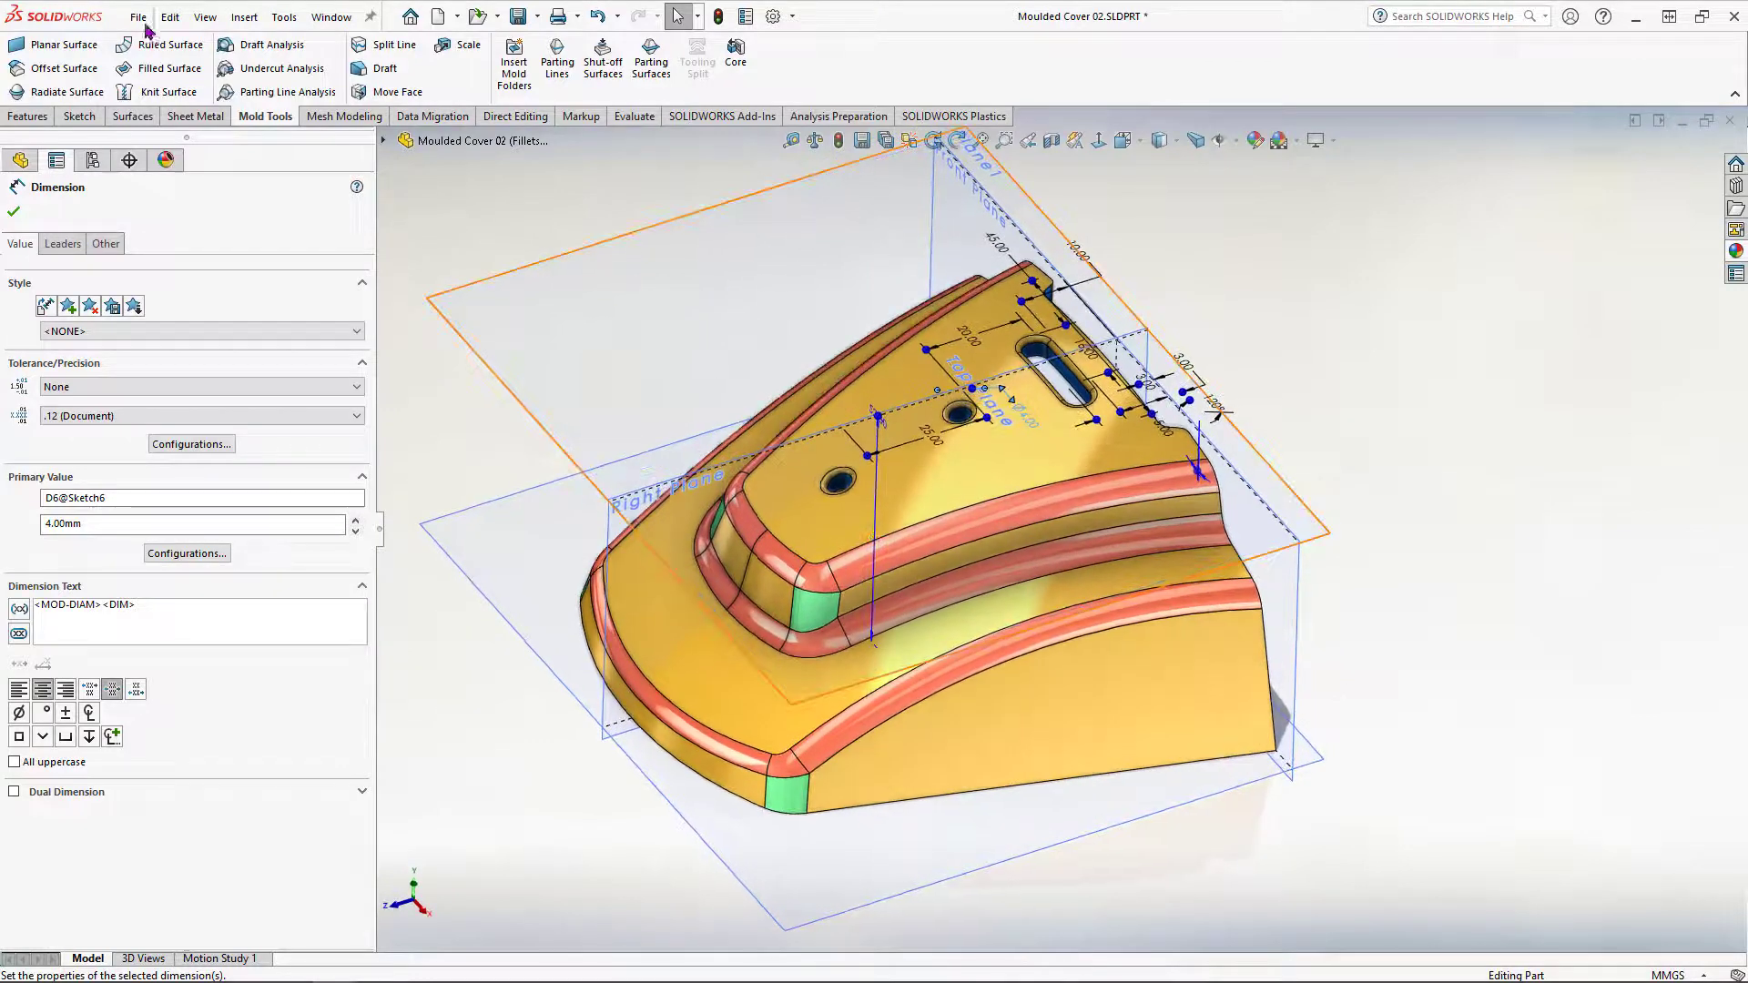
click(331, 18)
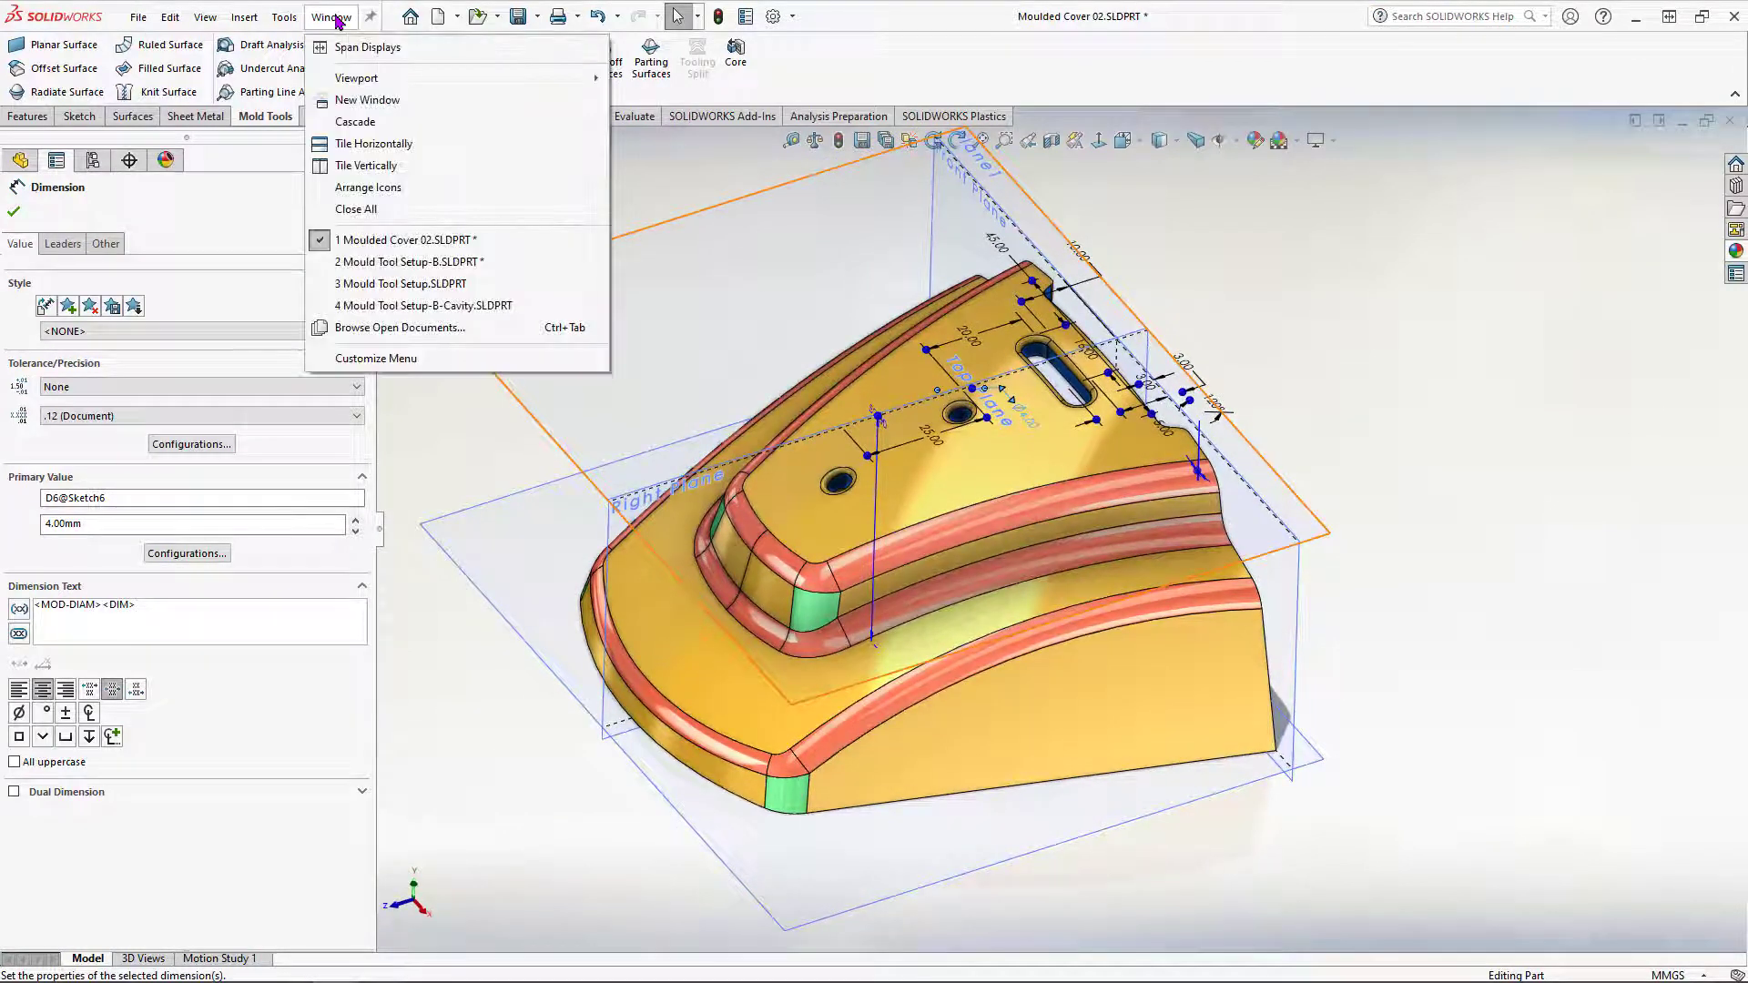
click(446, 266)
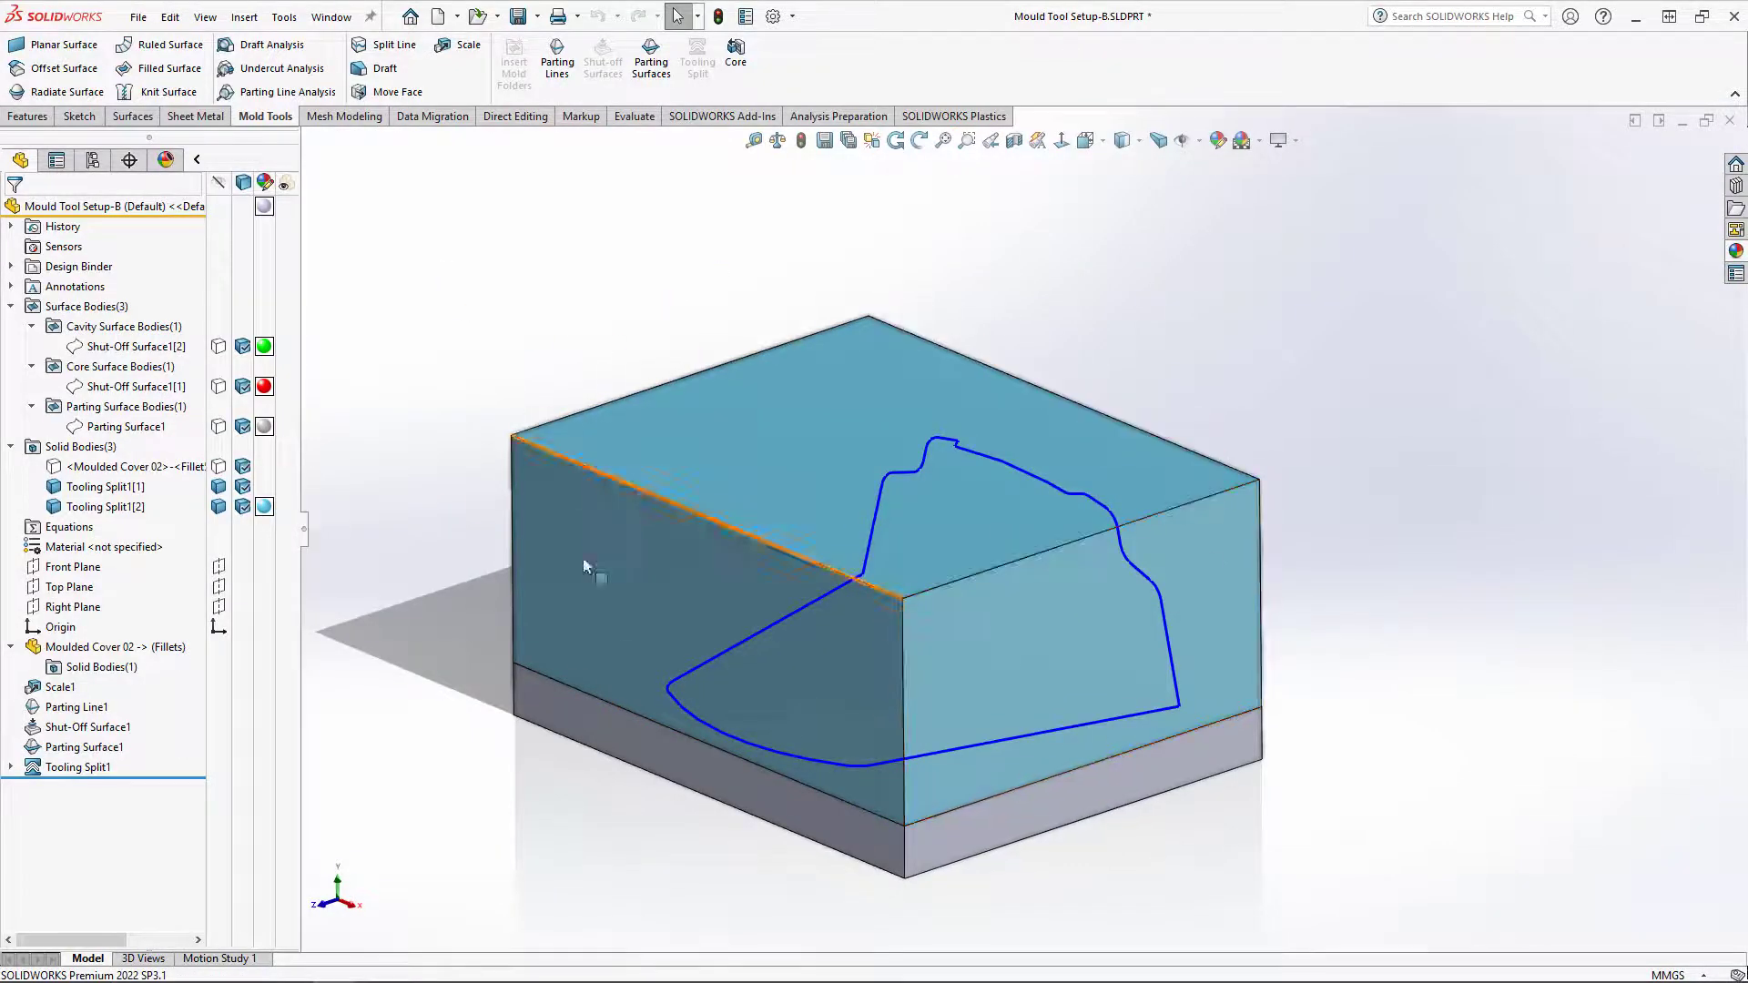
Step: Isolate the cavity block body in Mould Tool Setup-B, examine its hole pins up close, and exit isolation
middle_drag(739, 471, 678, 484)
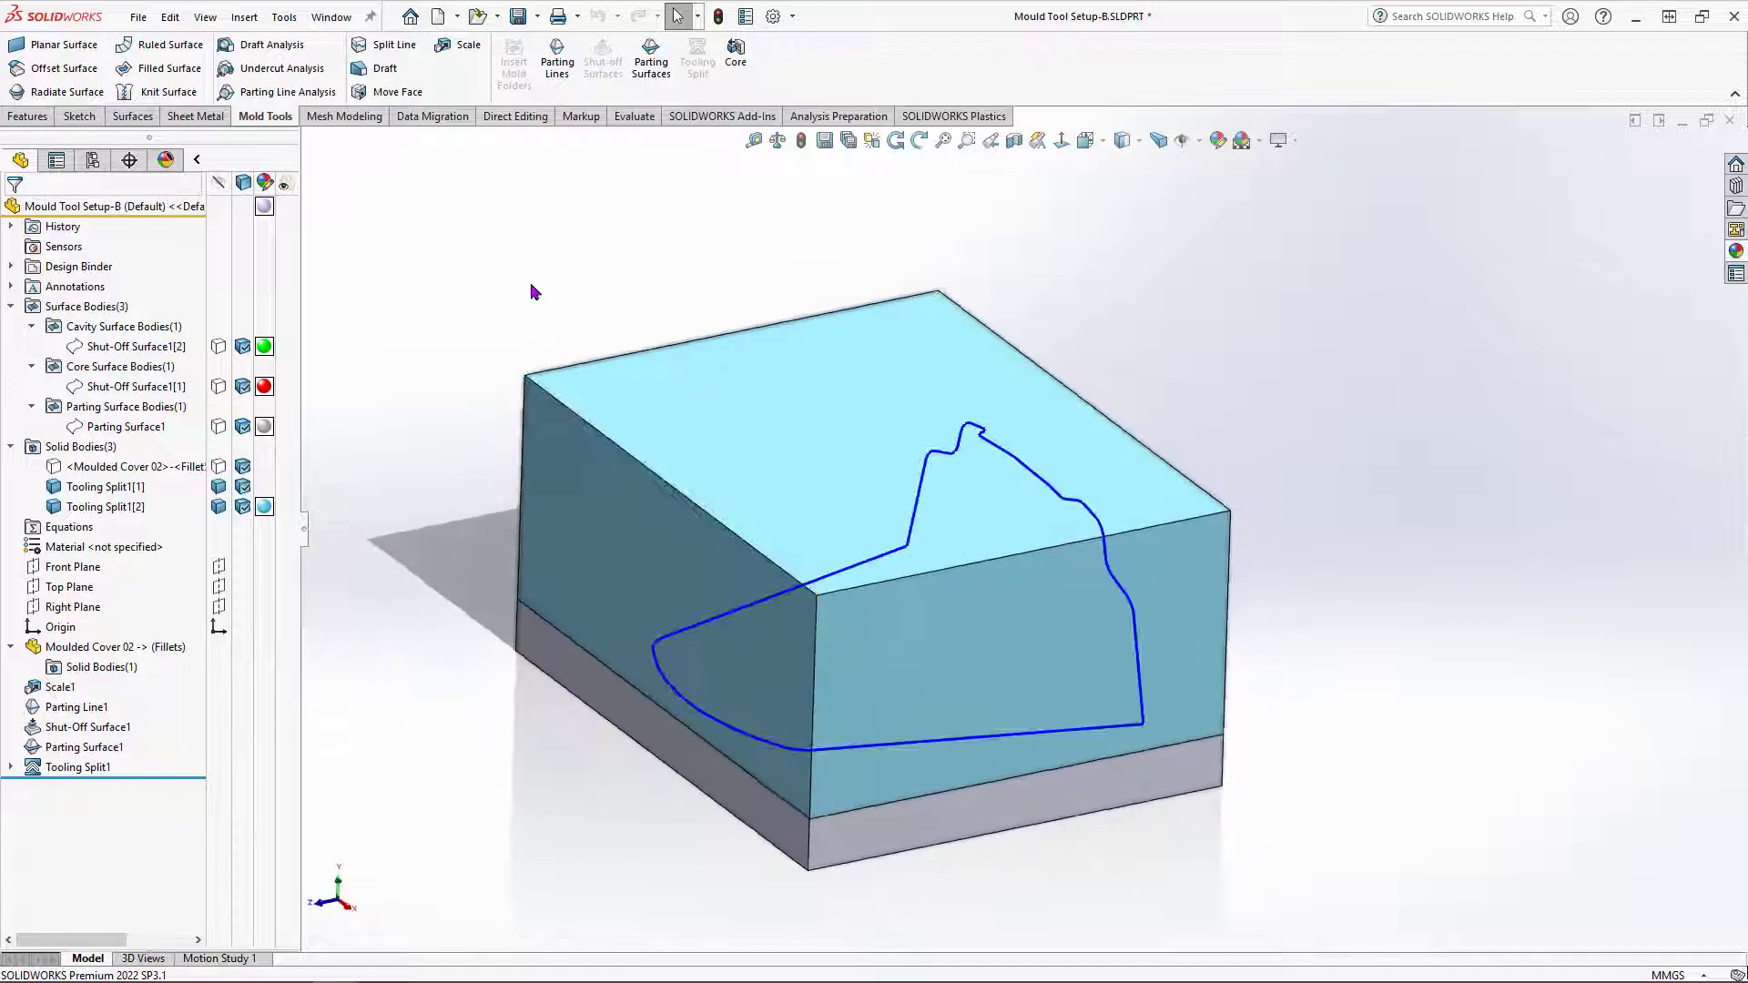
middle_drag(948, 500, 1034, 558)
right_click(925, 413)
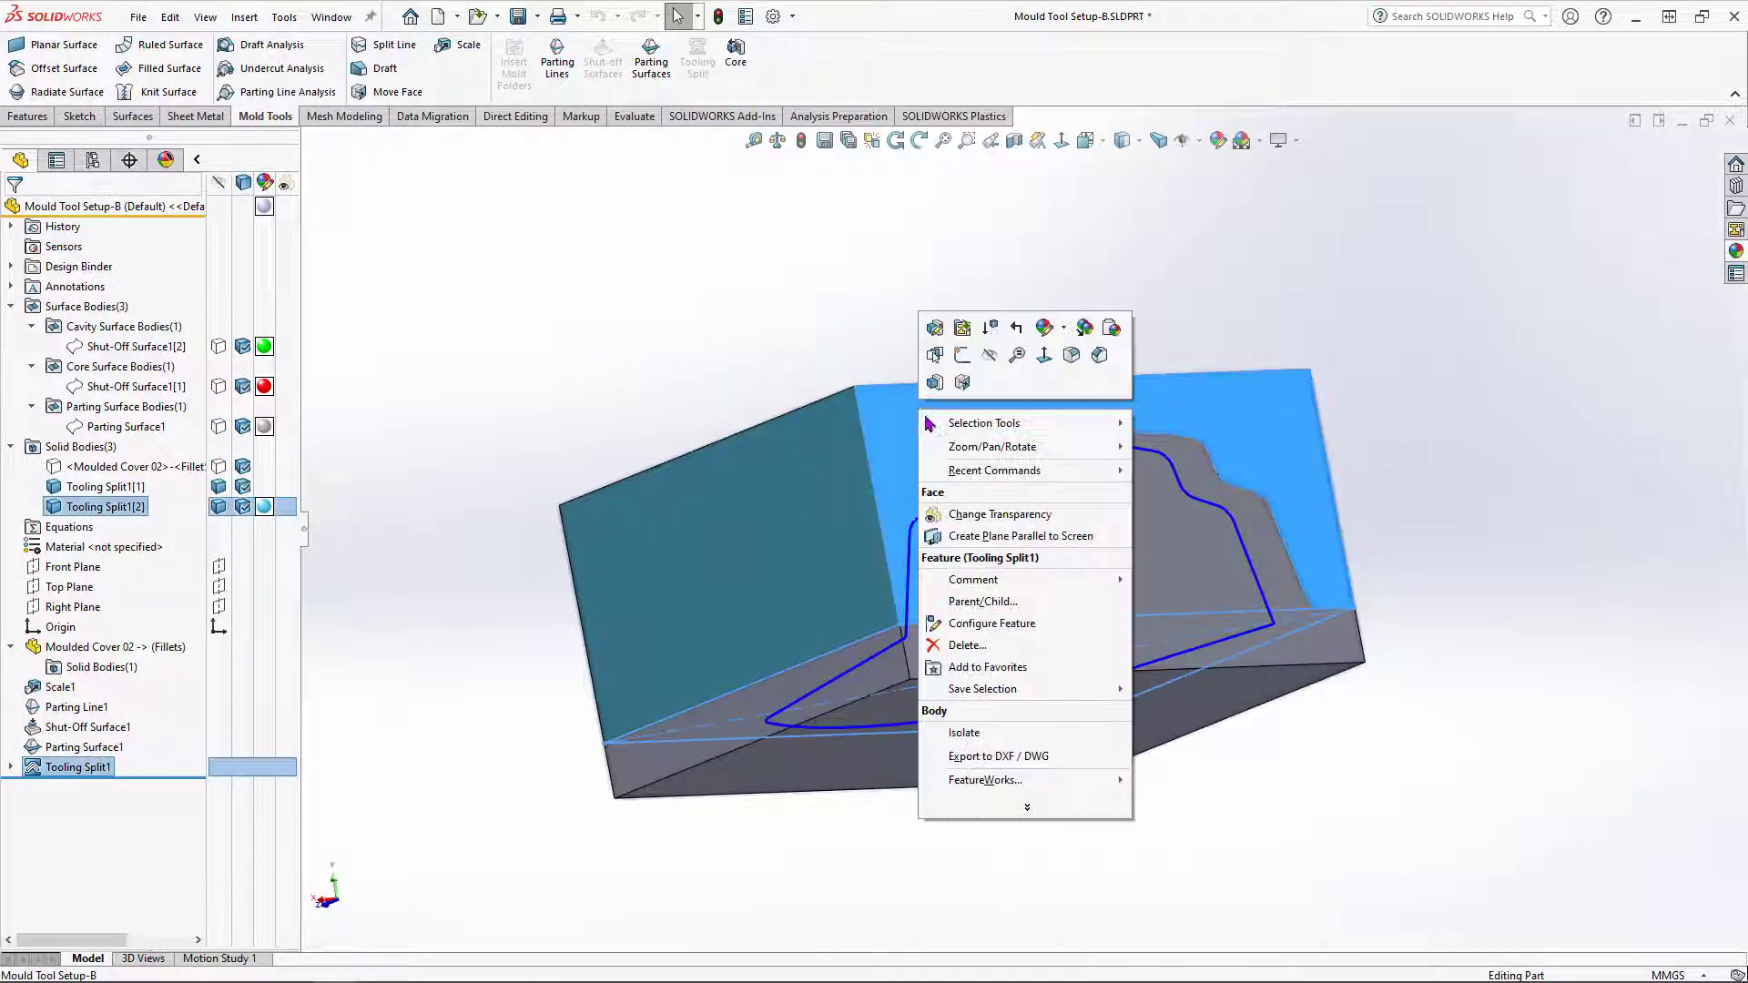
click(1011, 733)
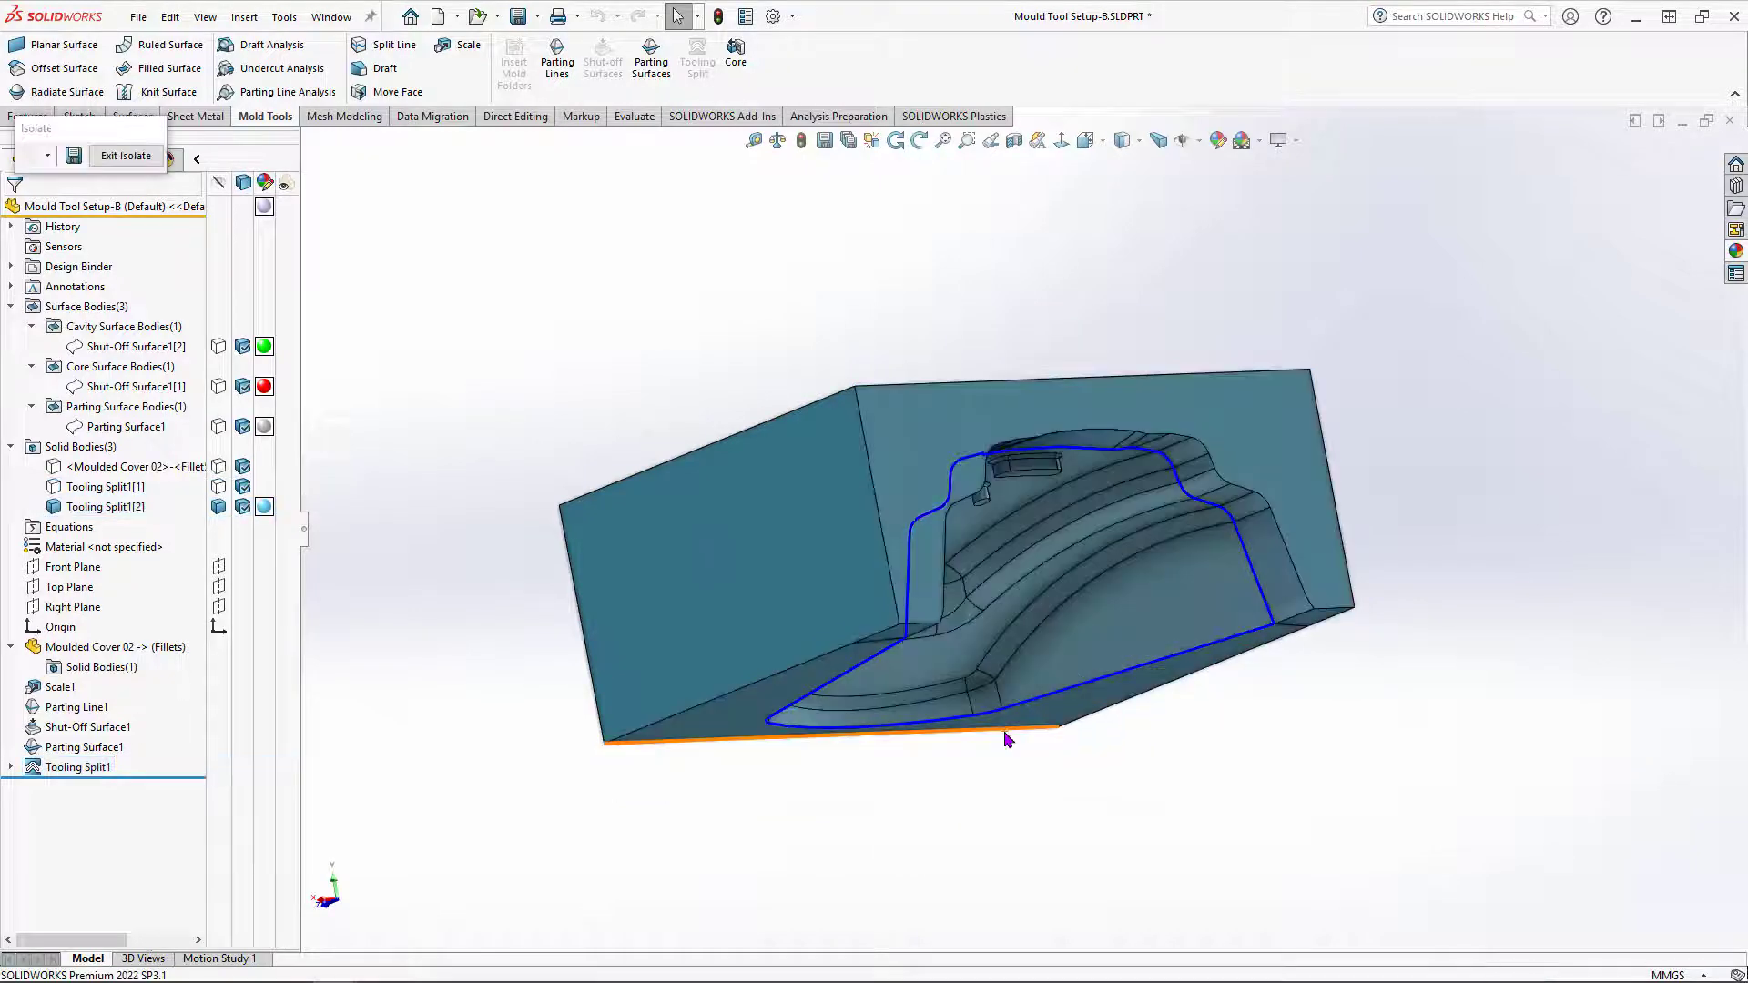
middle_drag(1012, 721, 1069, 398)
scroll(1026, 464, down, 3)
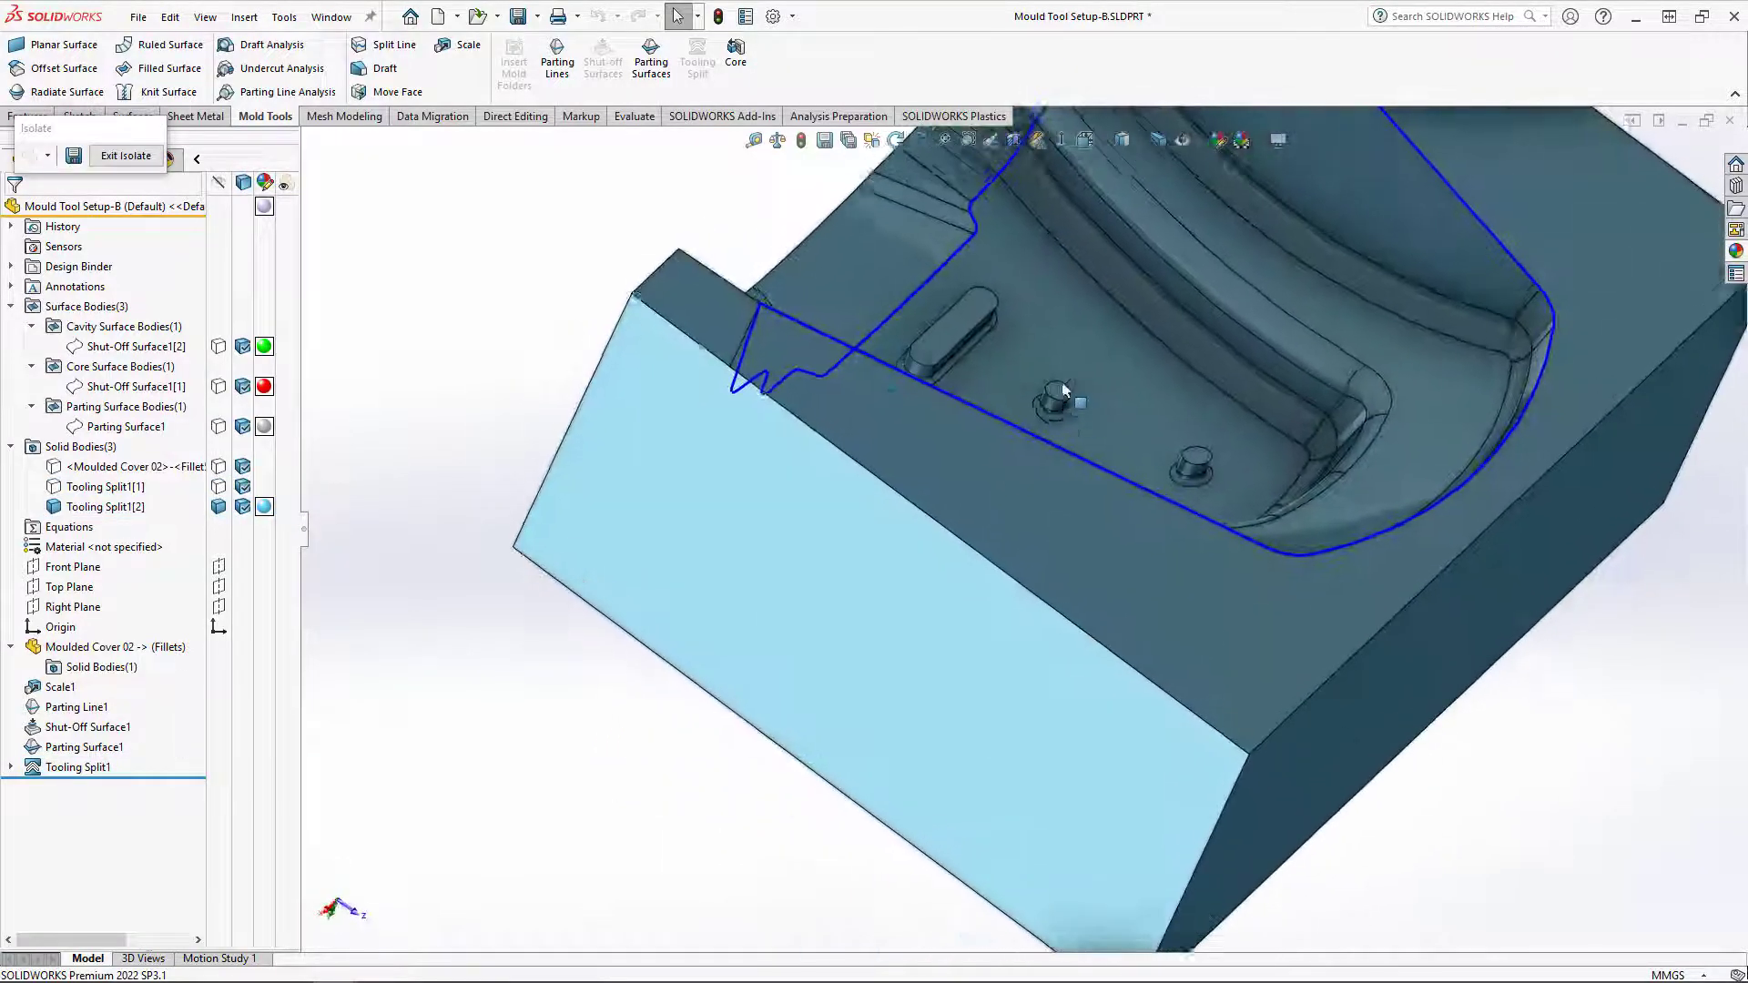
scroll(1068, 400, down, 3)
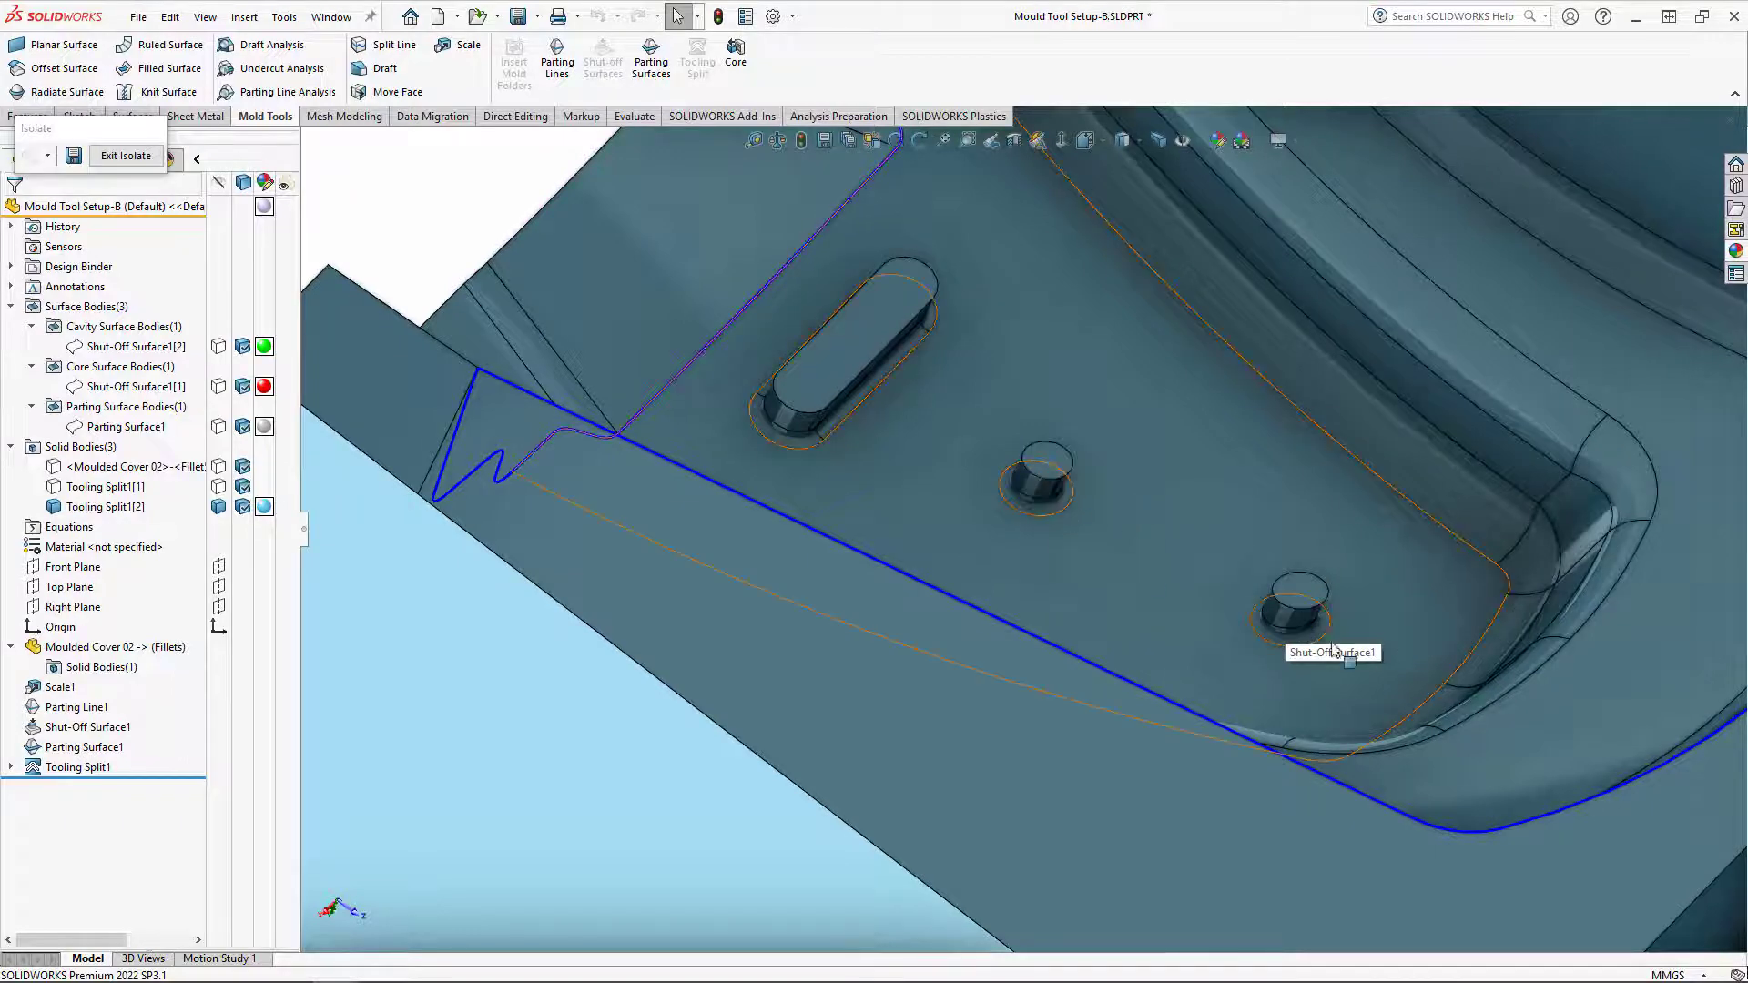
scroll(1099, 511, up, 3)
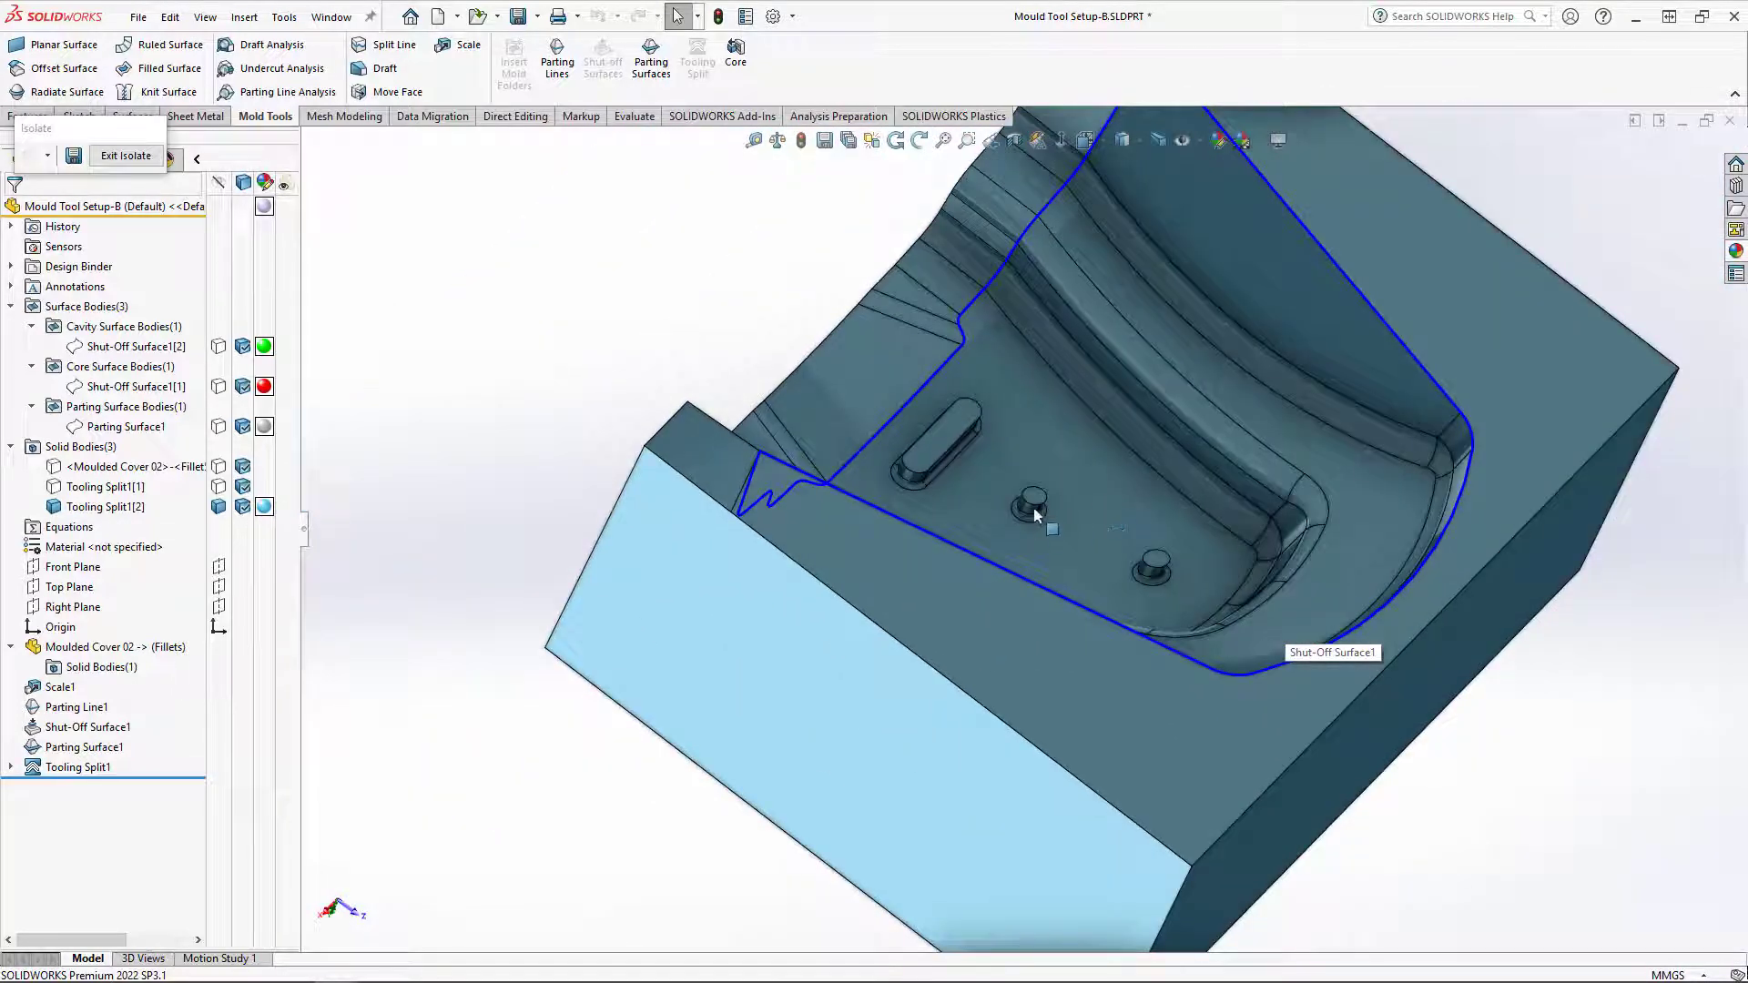
click(126, 156)
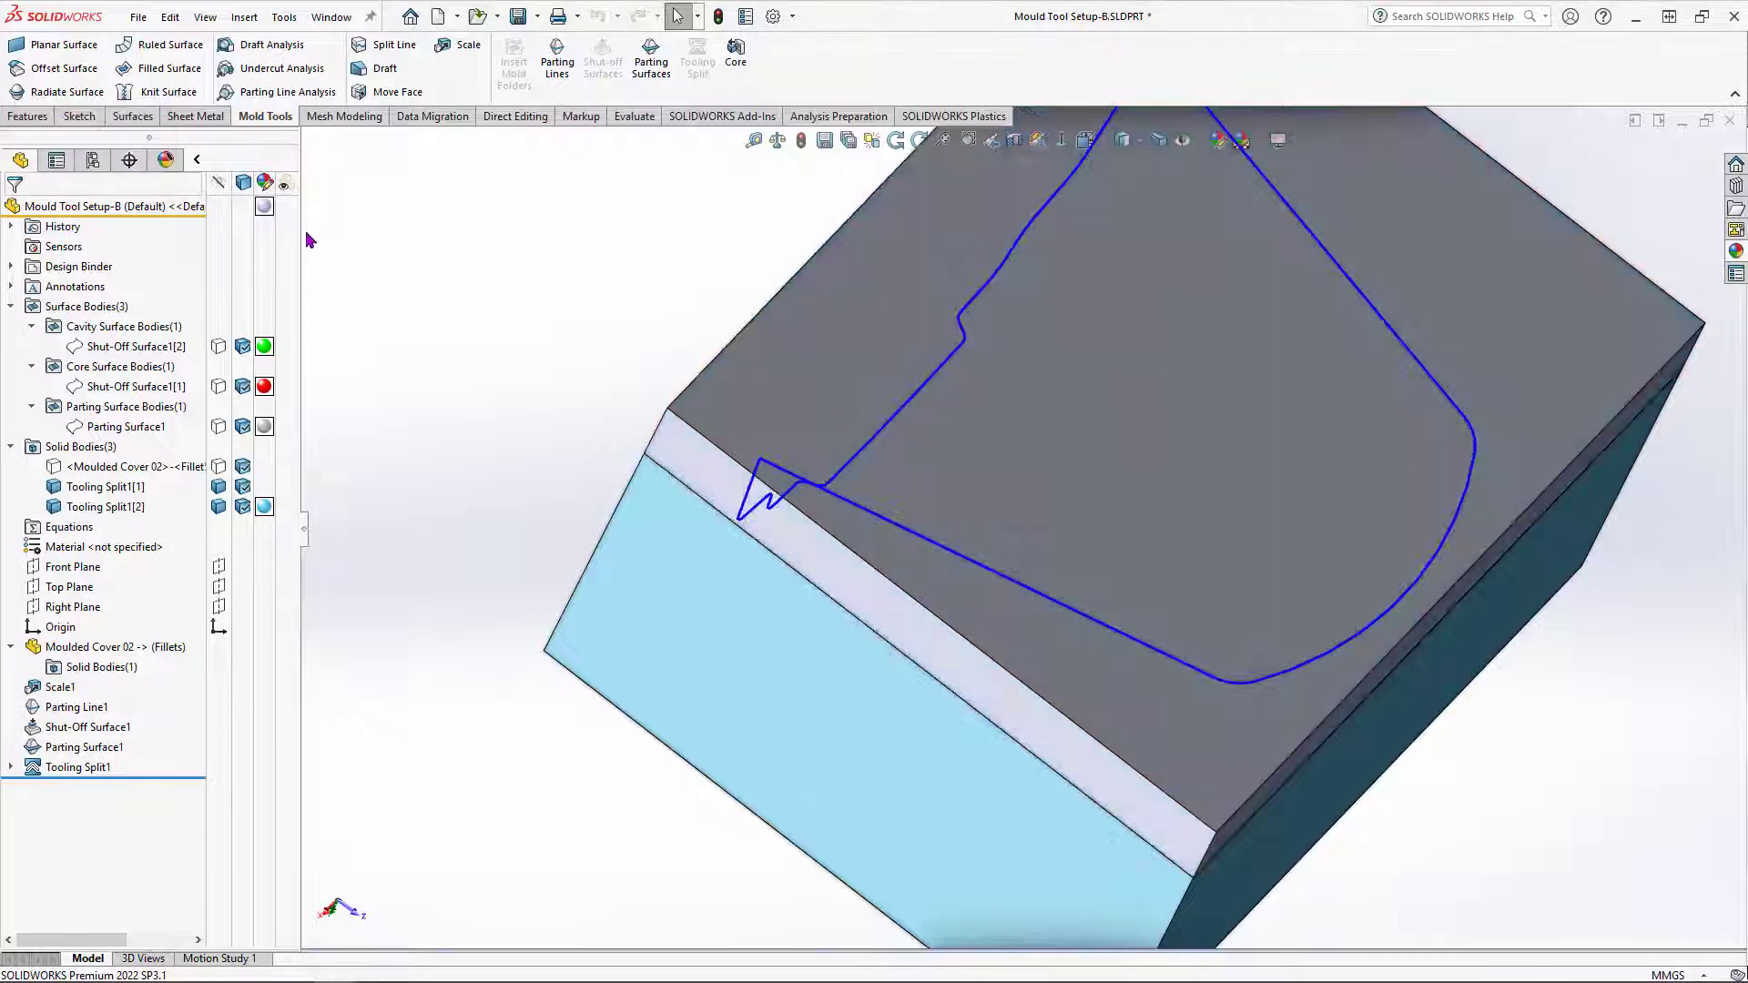
Step: Compare the recess and pins of the Mould Tool Setup-B-Cavity part with Mould Tool Setup-B, viewing the cavity from several angles
click(331, 17)
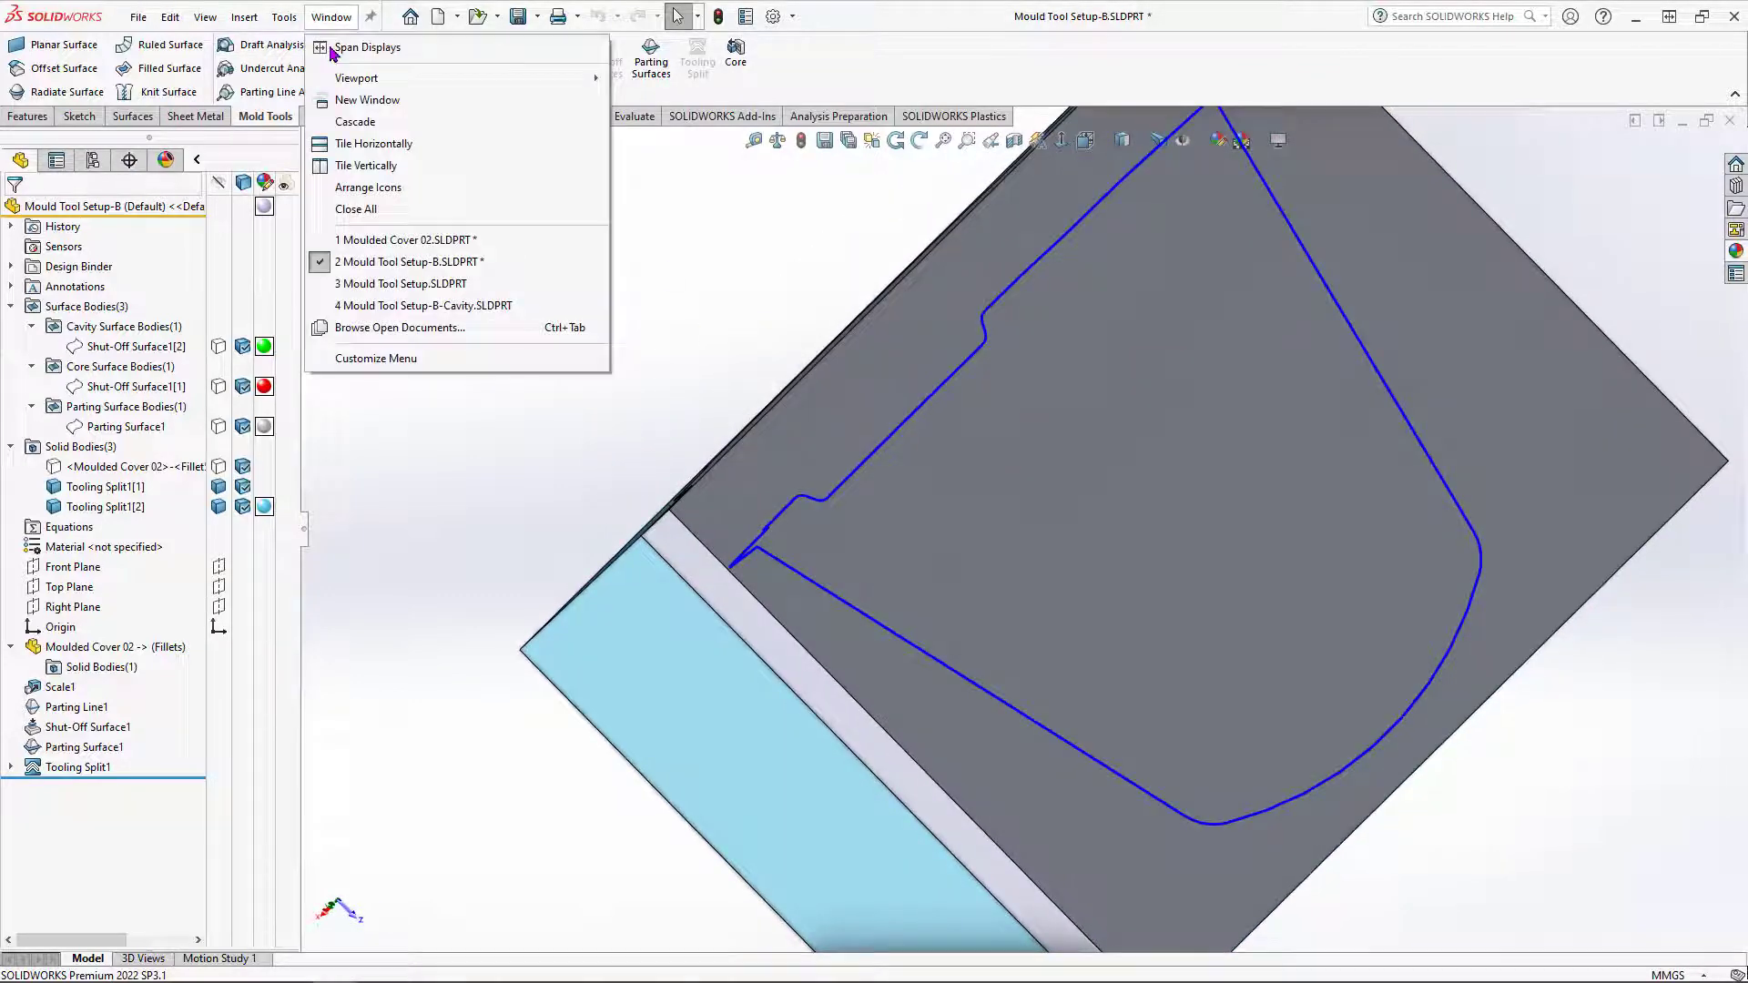
click(480, 307)
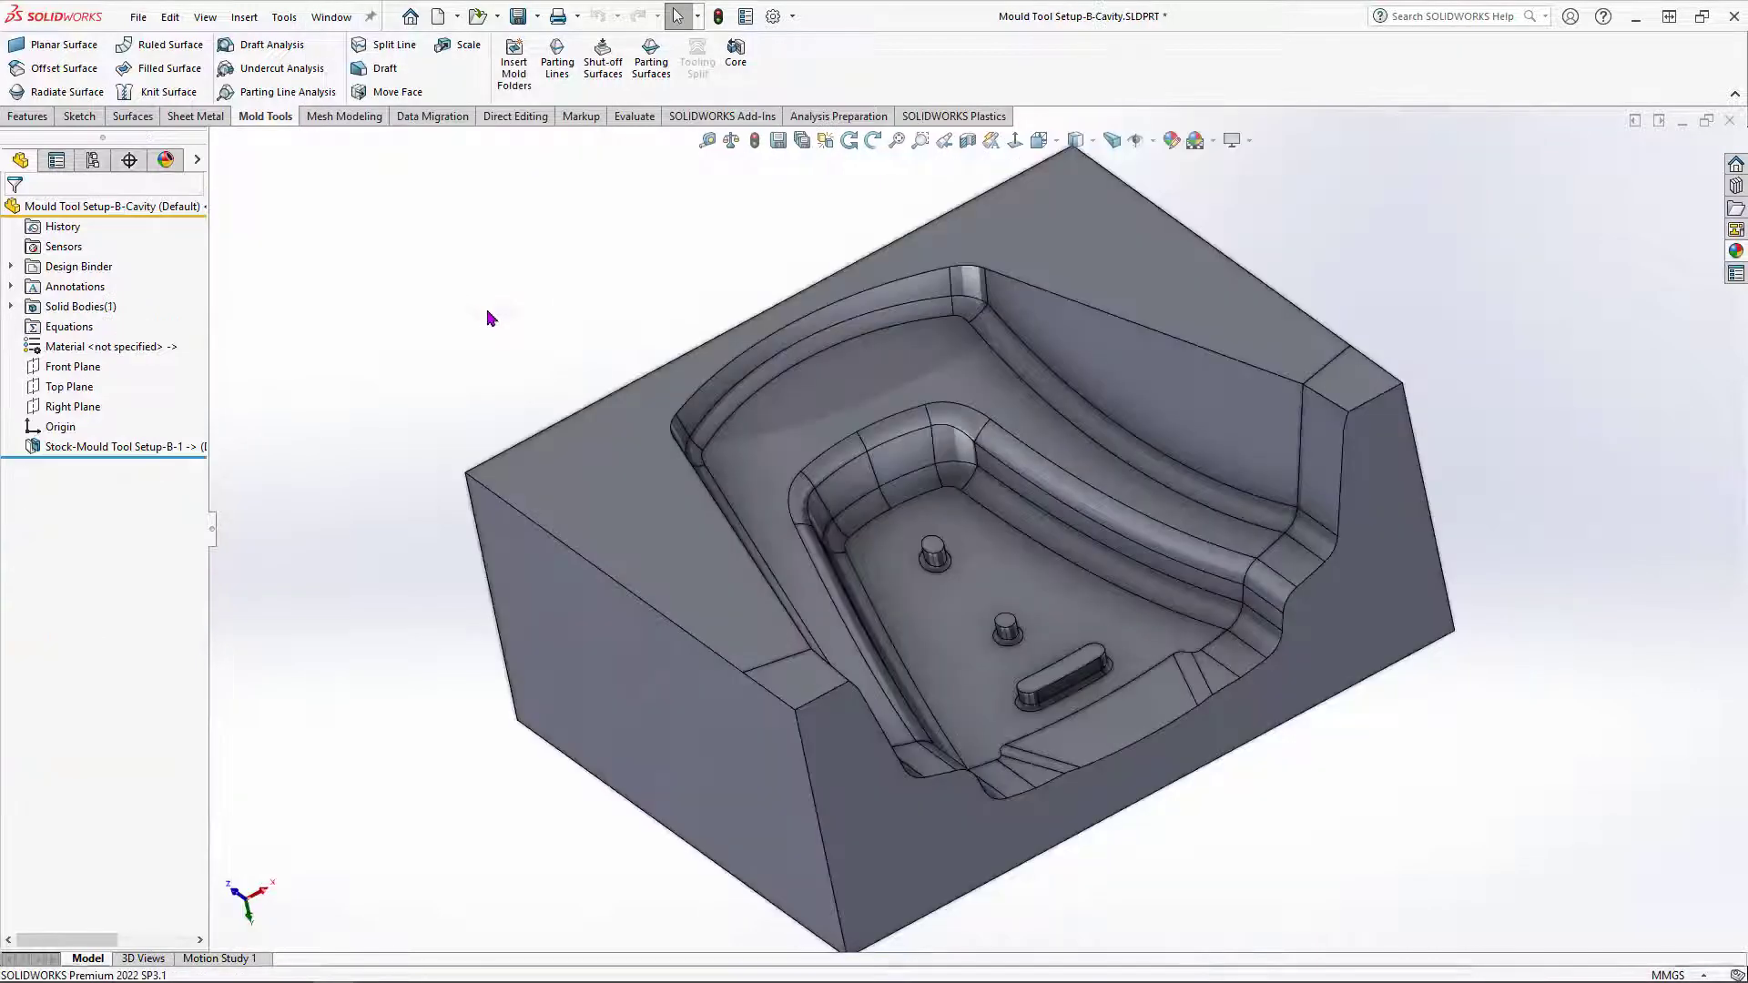
middle_drag(895, 560, 947, 572)
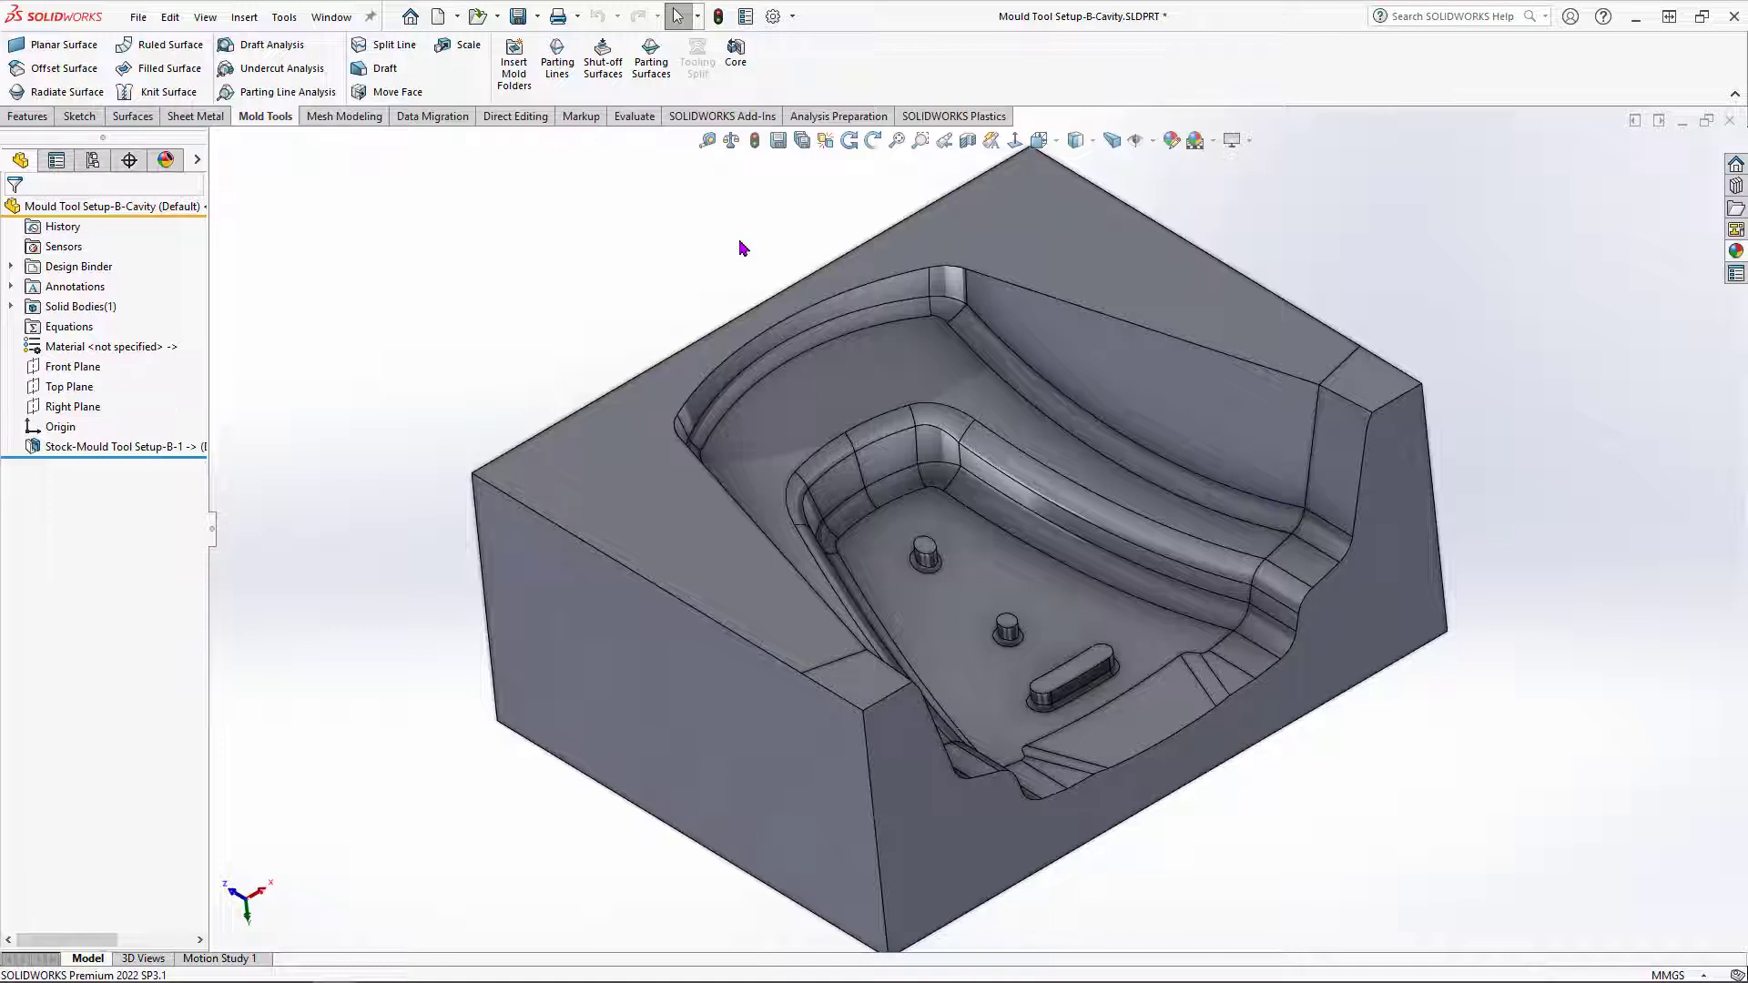
click(330, 18)
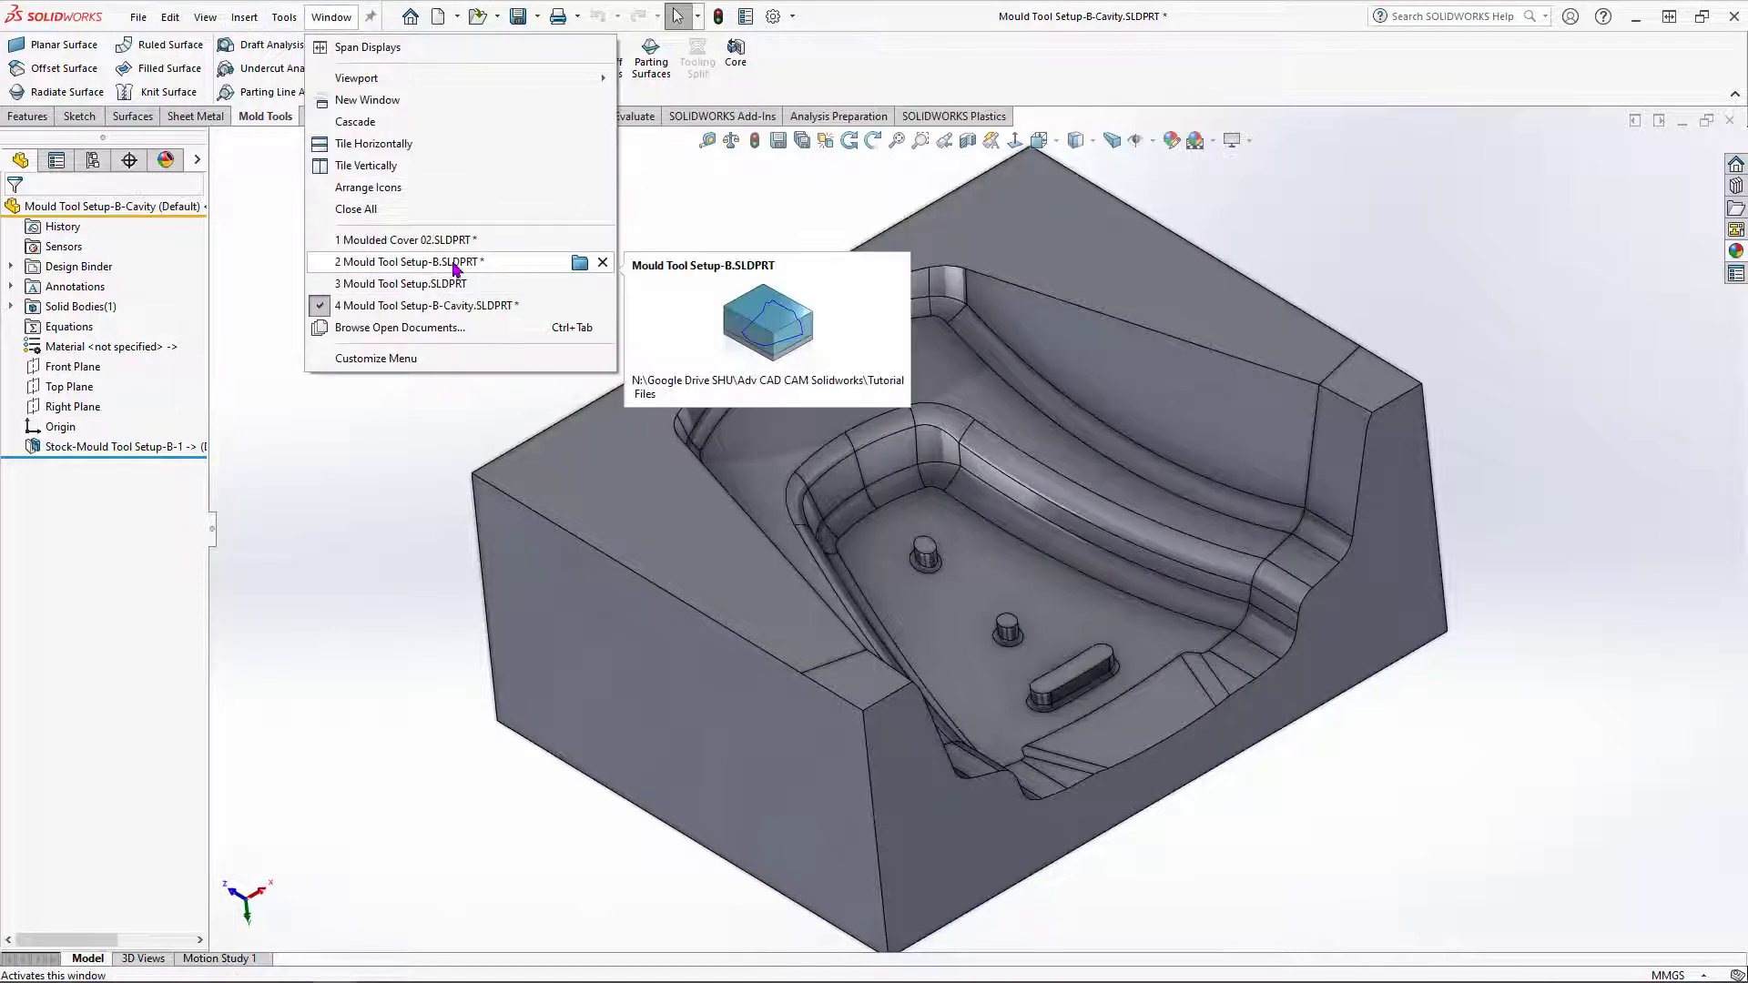
click(473, 263)
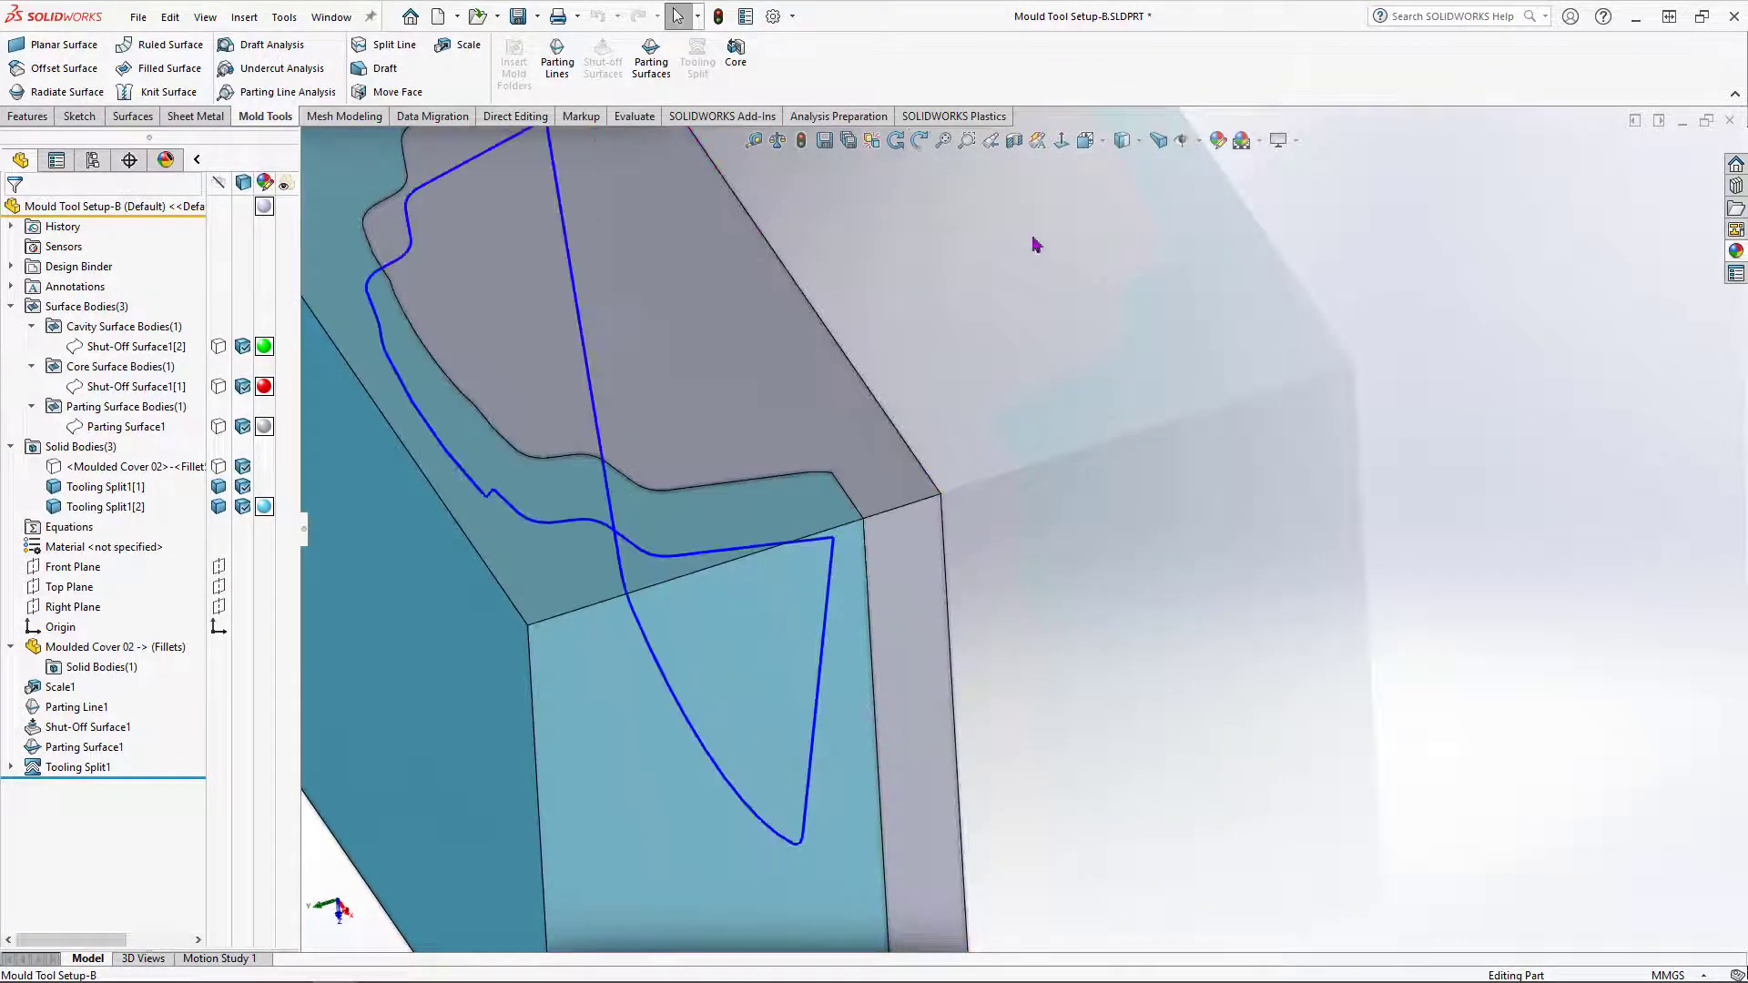
click(330, 17)
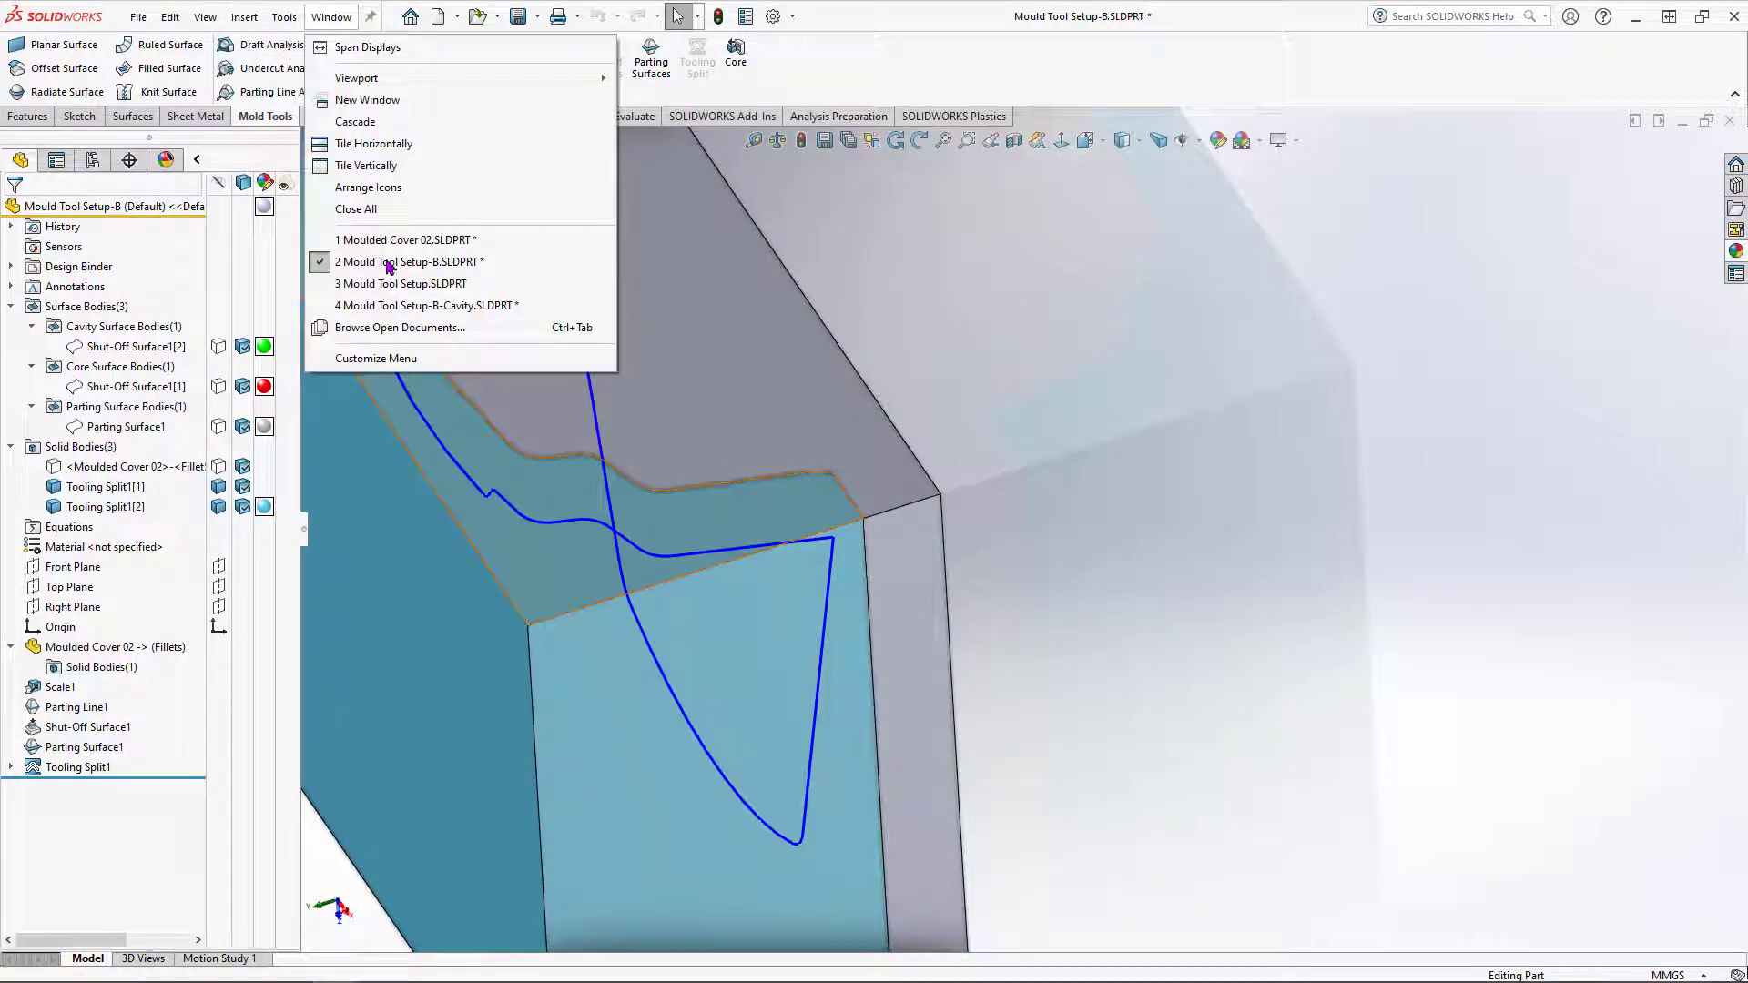
click(439, 307)
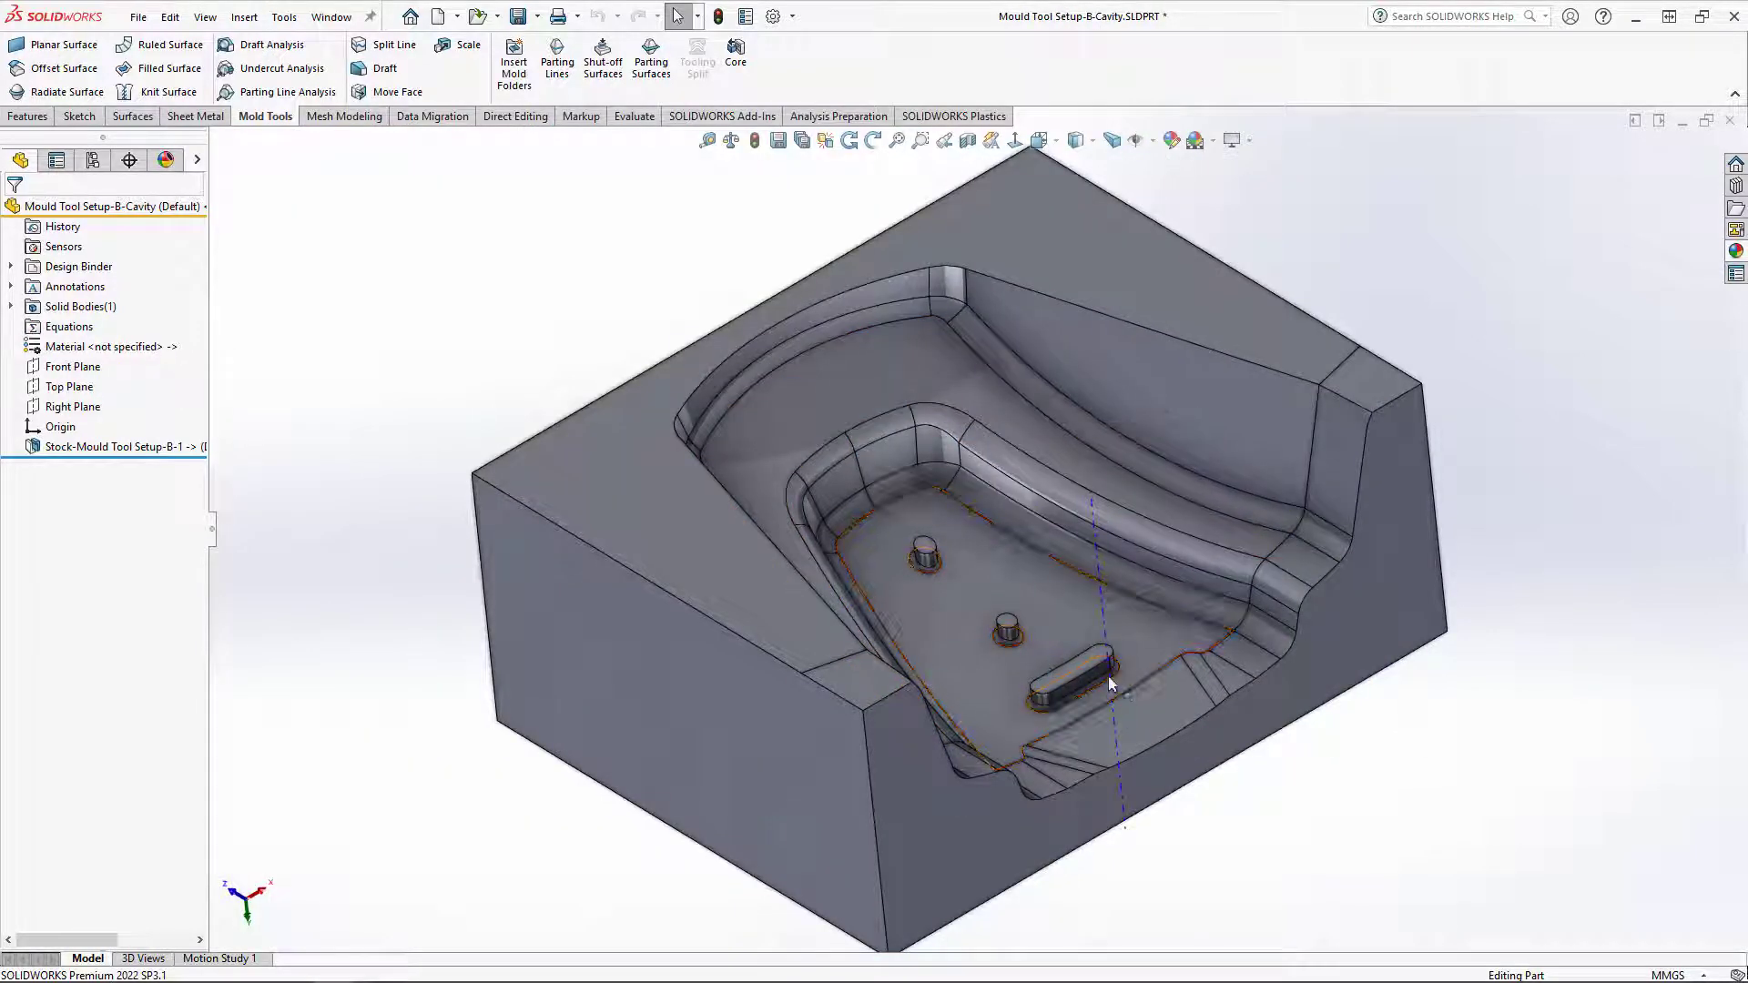
middle_drag(1028, 700, 1023, 693)
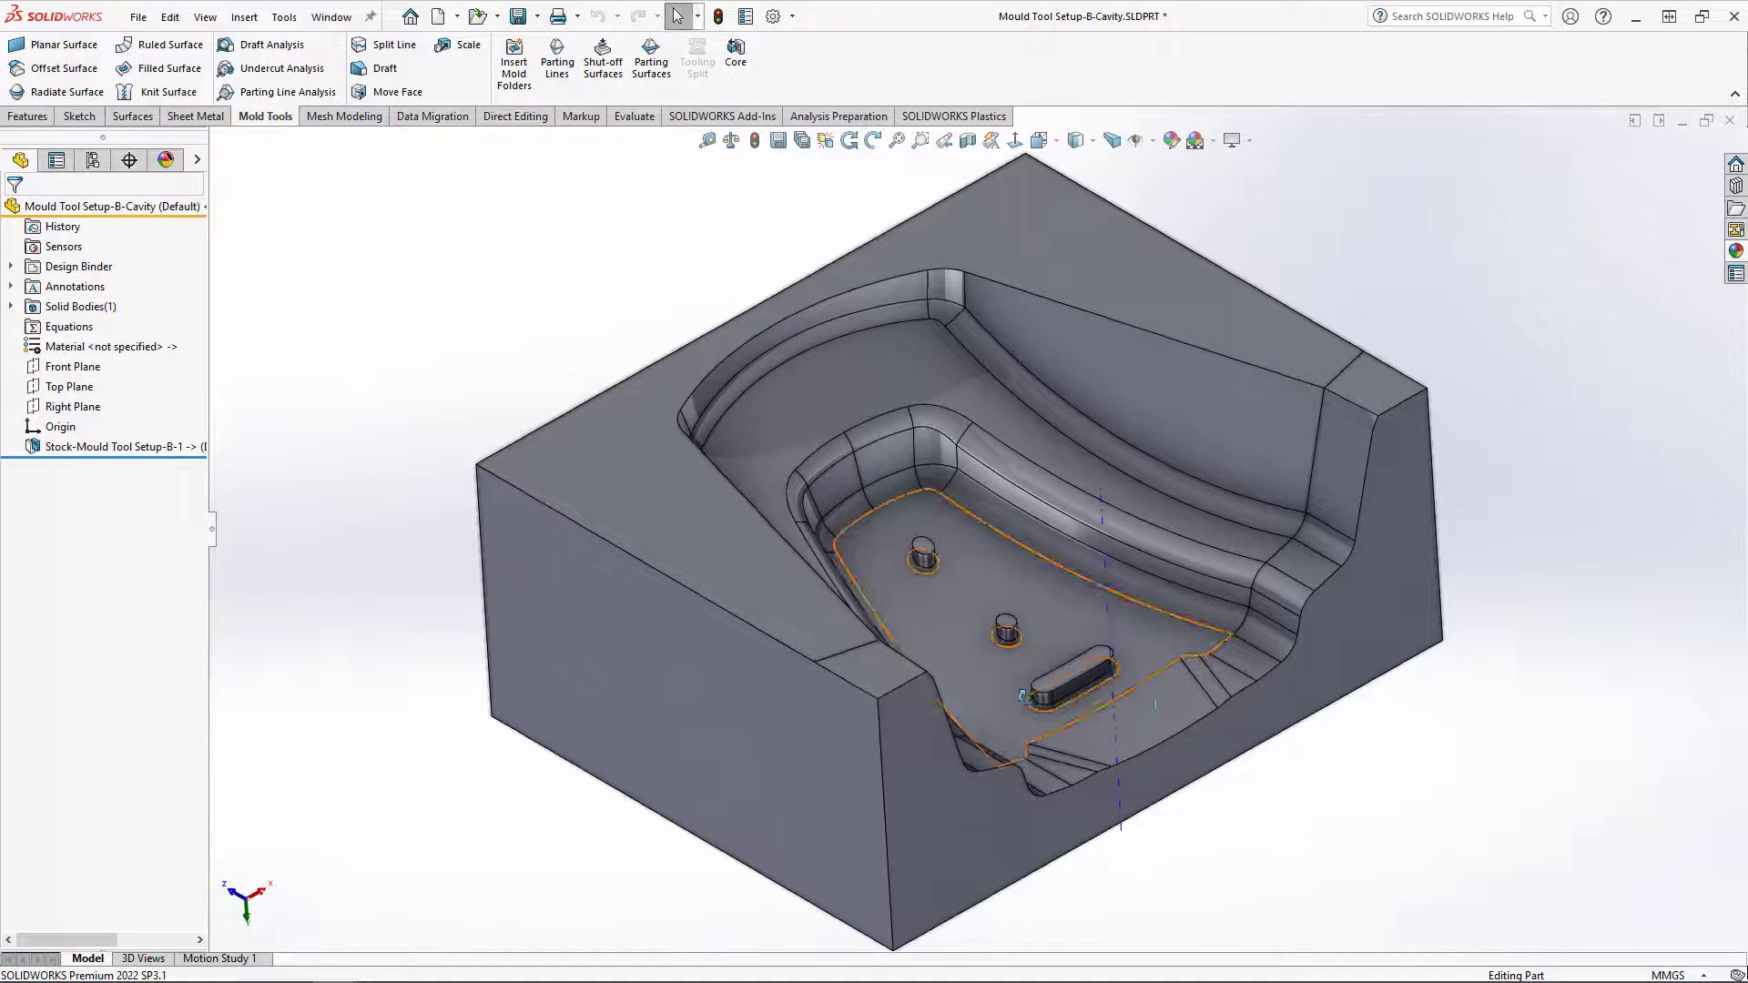
mouse_move(1006, 592)
middle_down()
mouse_move(1006, 566)
mouse_move(976, 583)
middle_up()
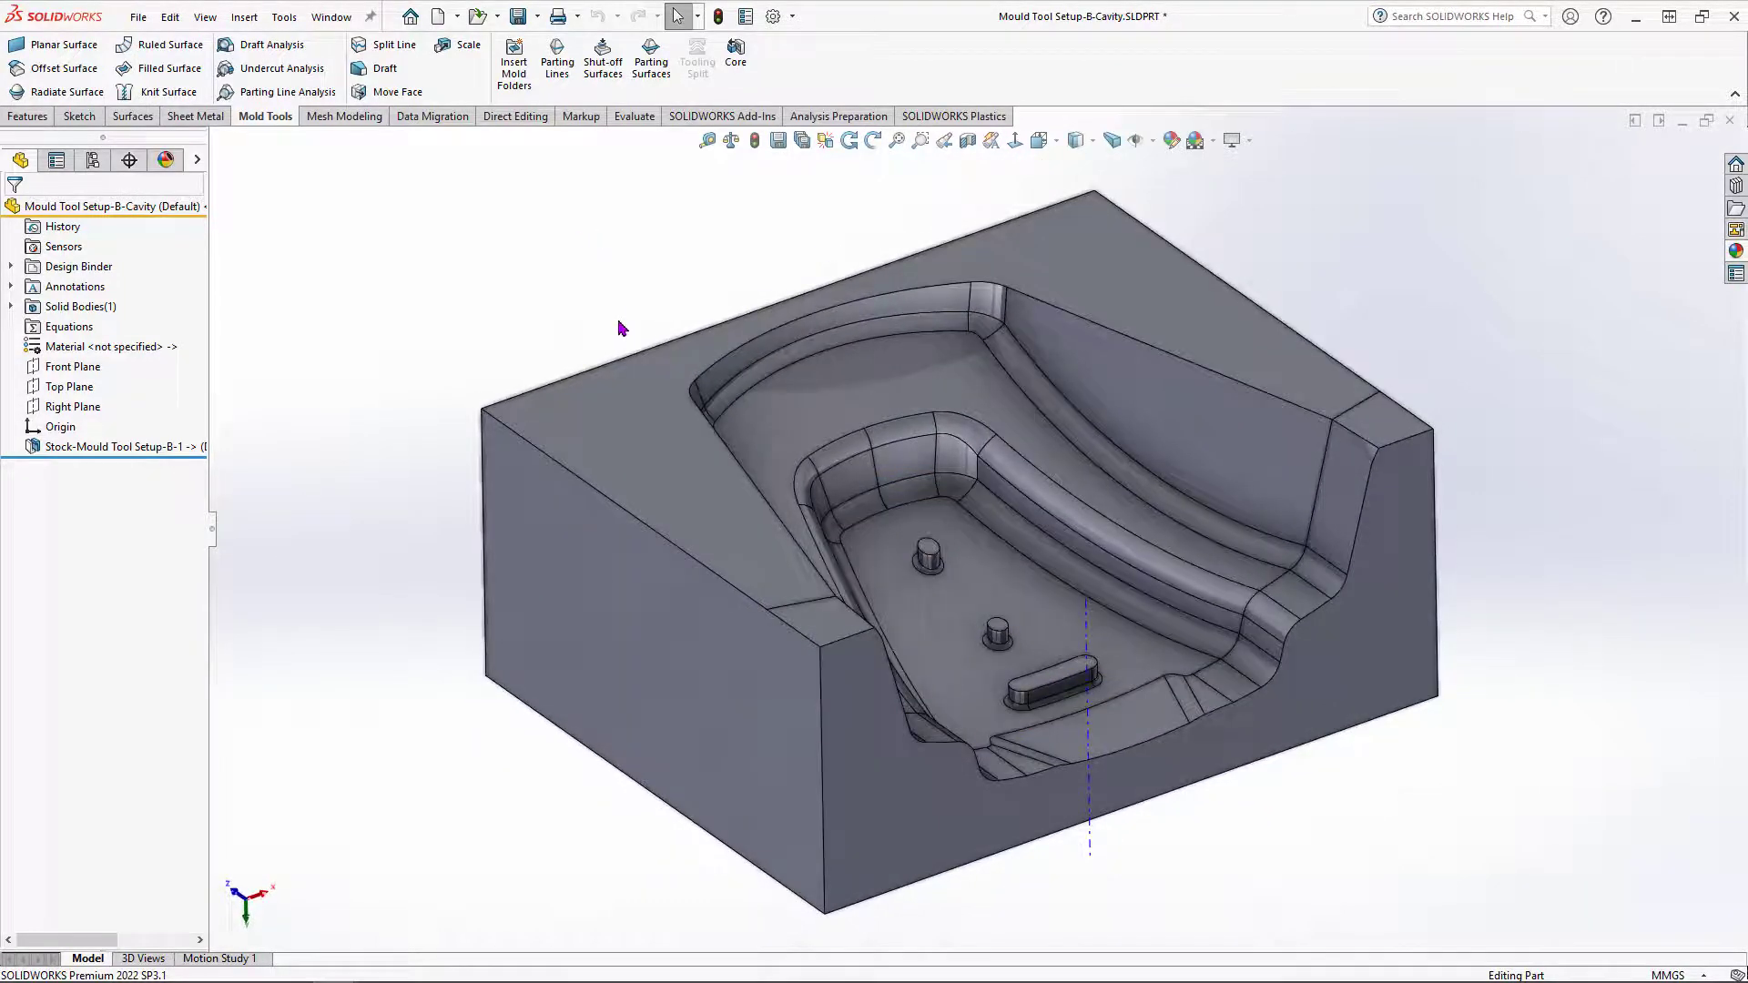
click(914, 626)
middle_drag(450, 424, 393, 360)
Step: Switch to Moulded Cover 02 and close the properties of the round-hole diameter dimension
click(327, 17)
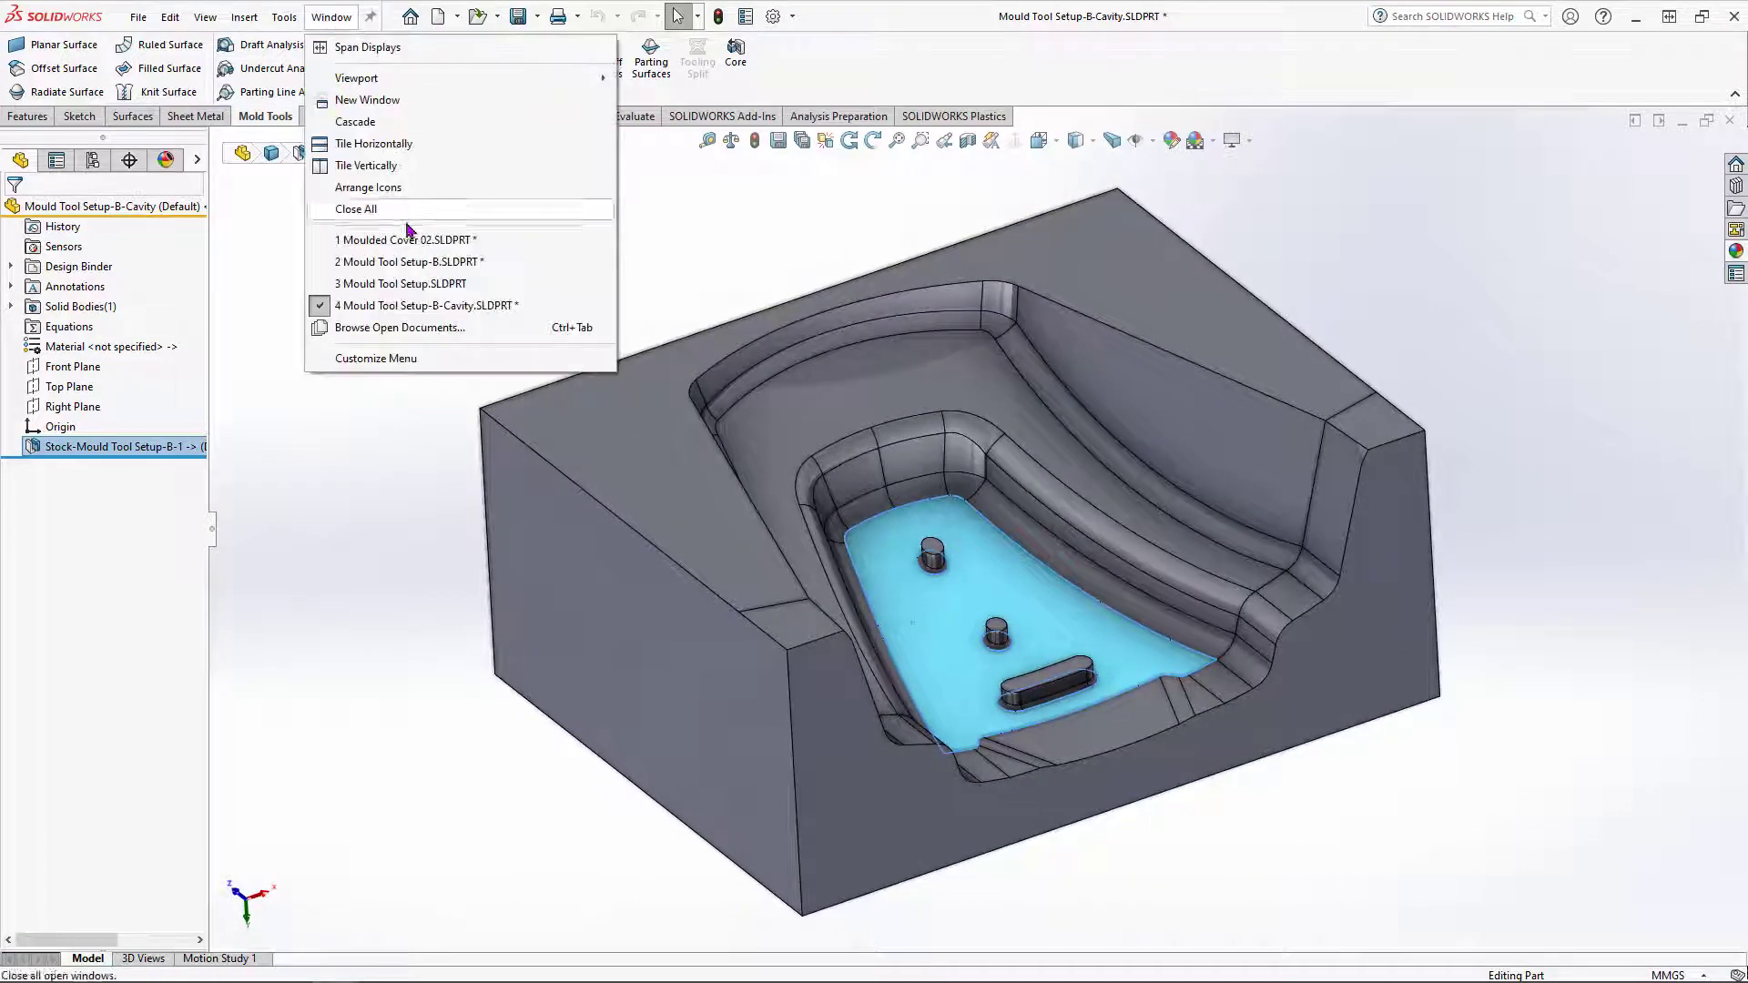
click(428, 241)
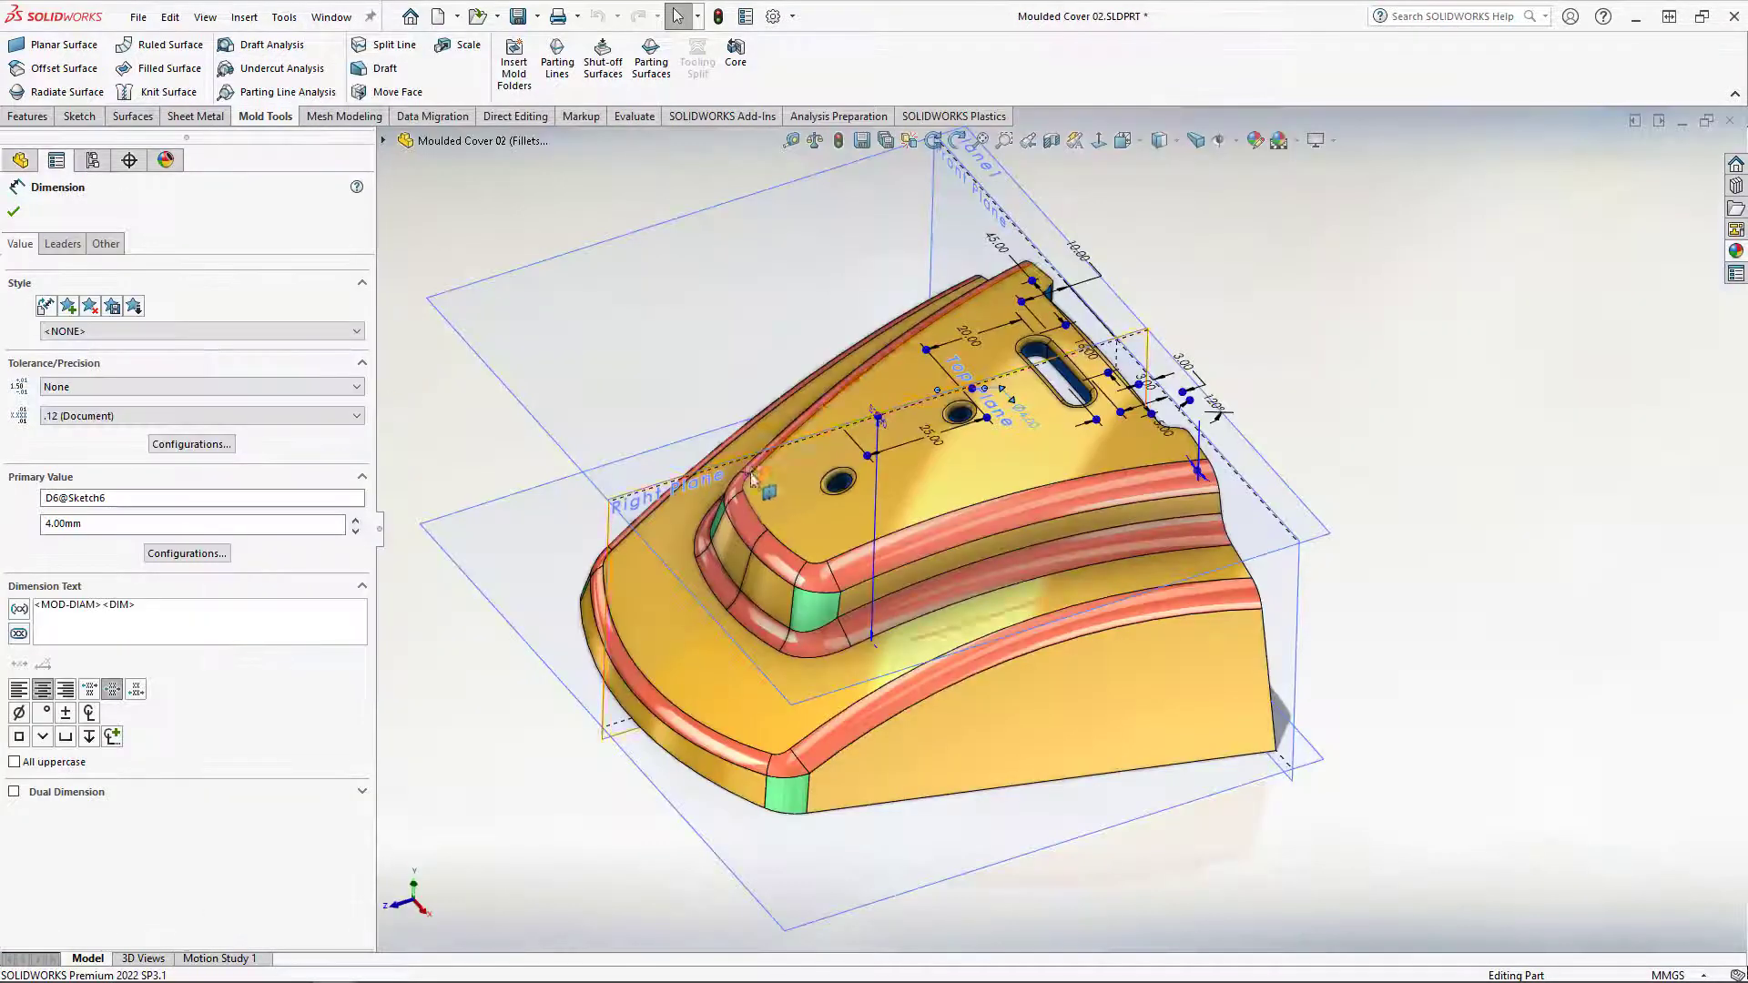
click(1541, 411)
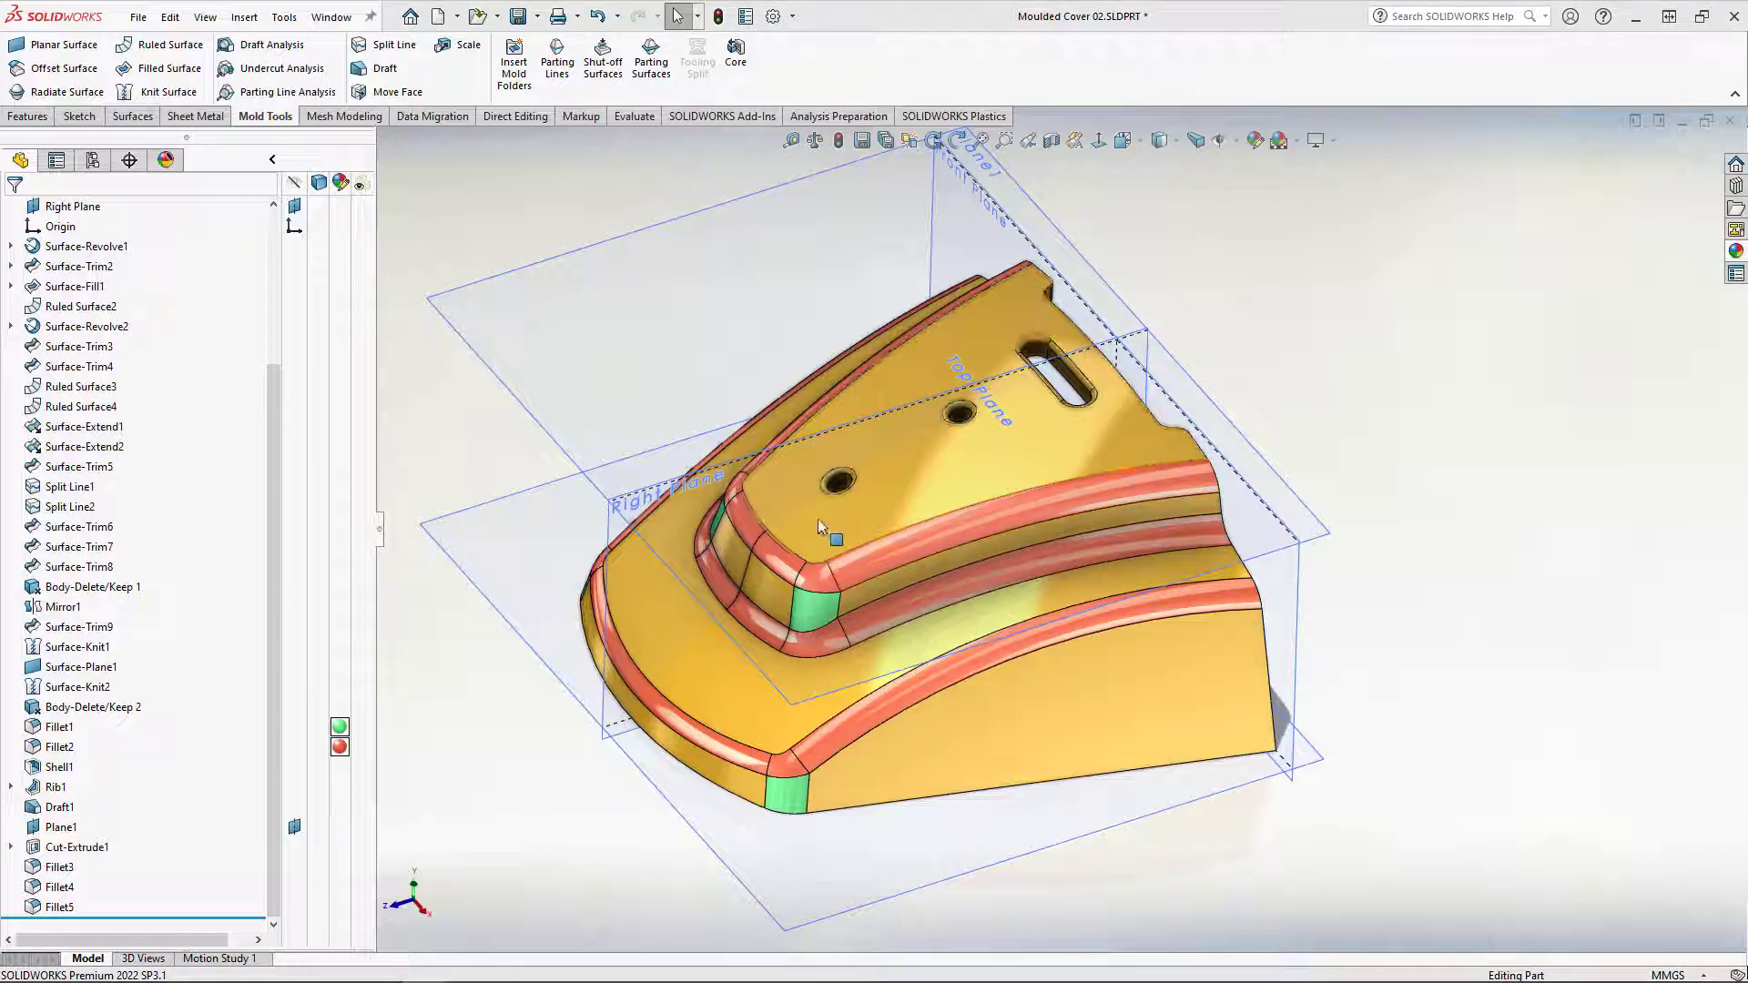
Step: Switch to the Mould Tool Setup-B part and view the whole mould tool
click(333, 18)
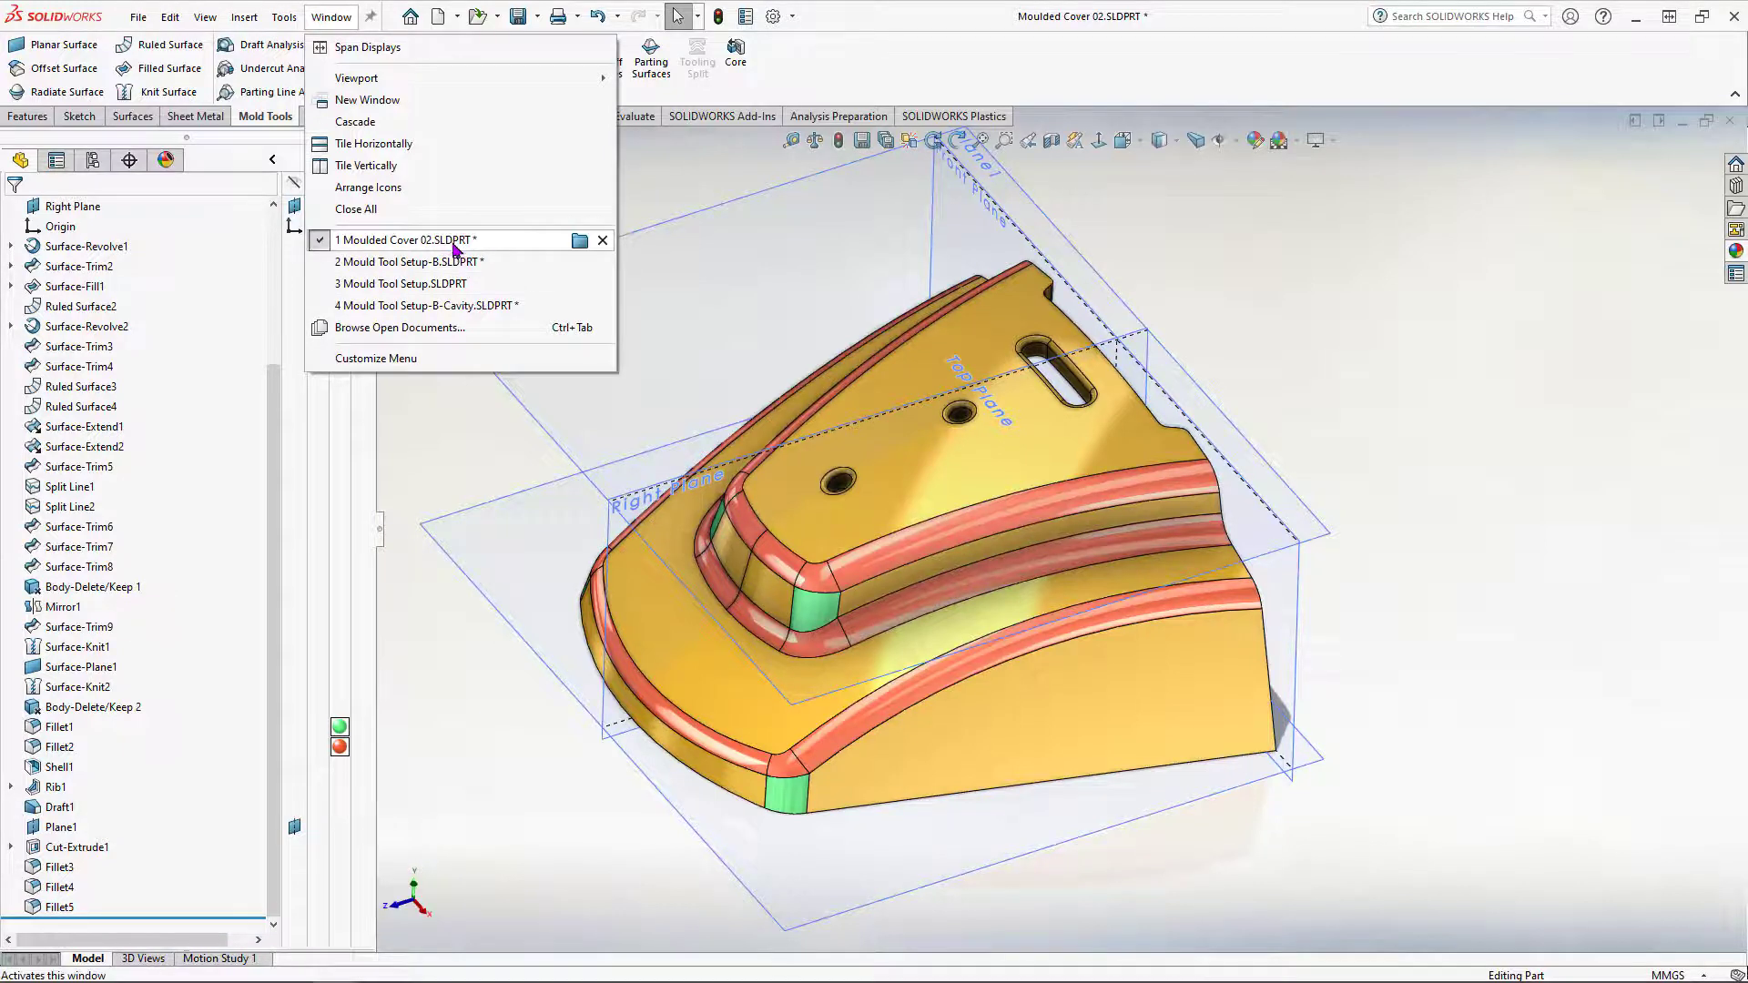
mouse_move(479, 248)
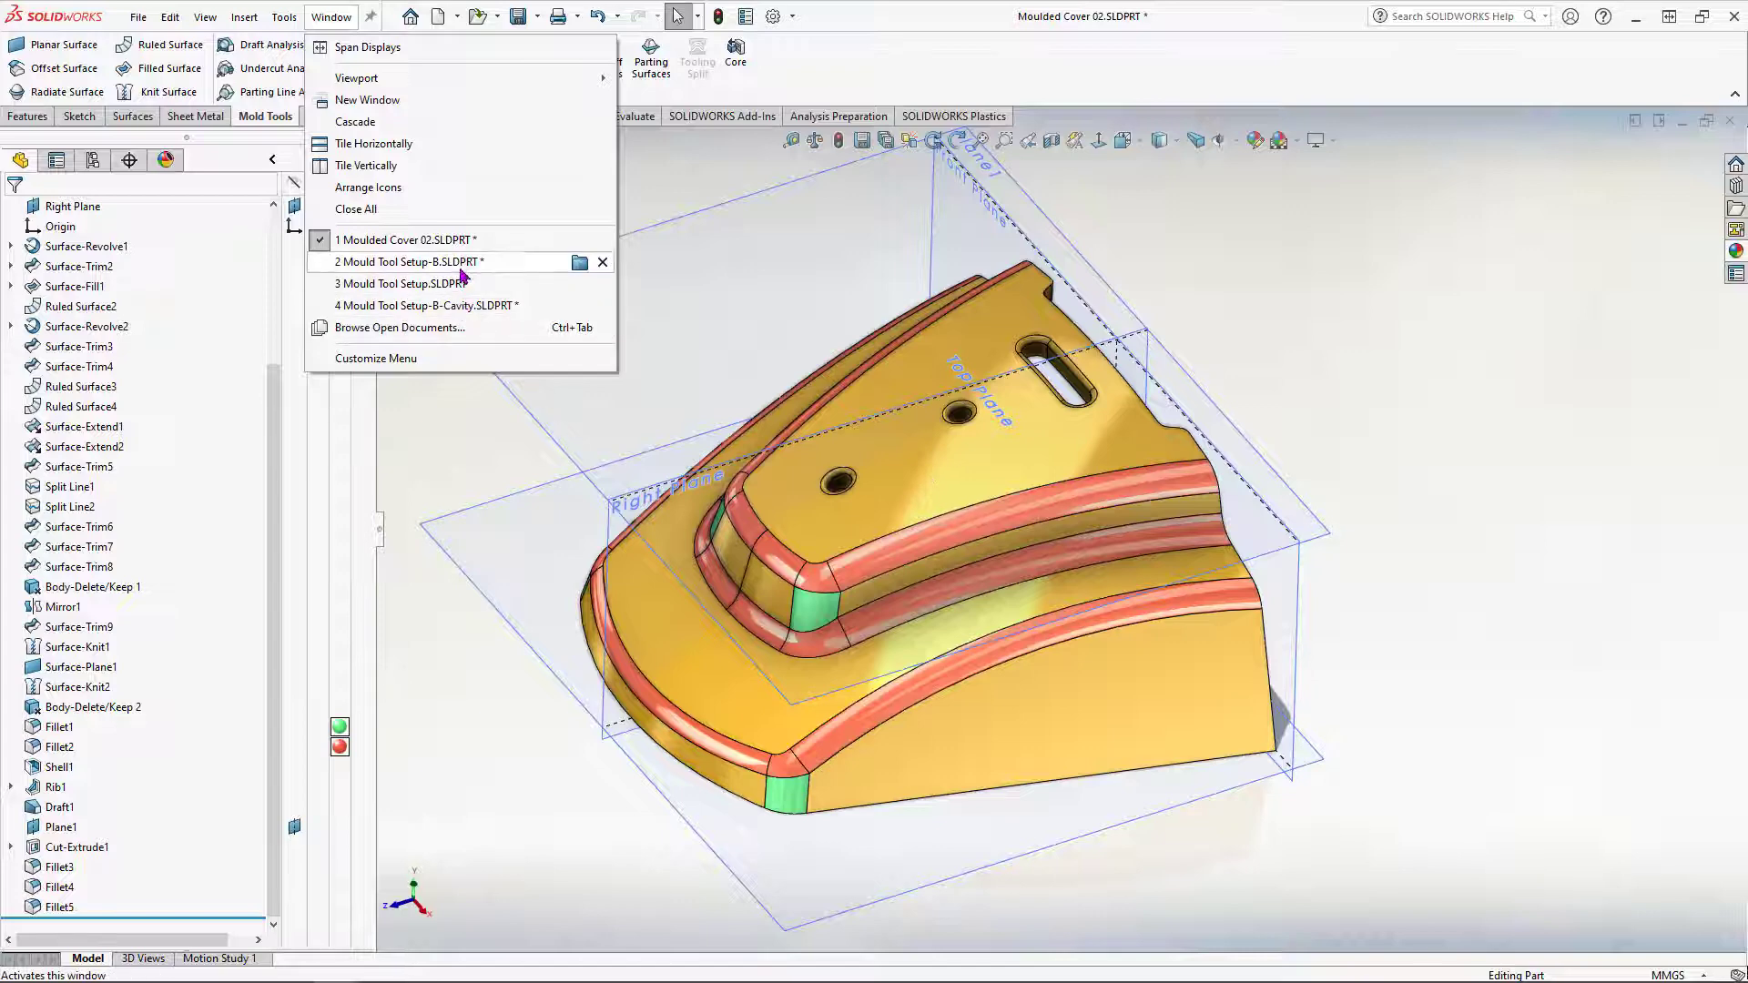
click(471, 263)
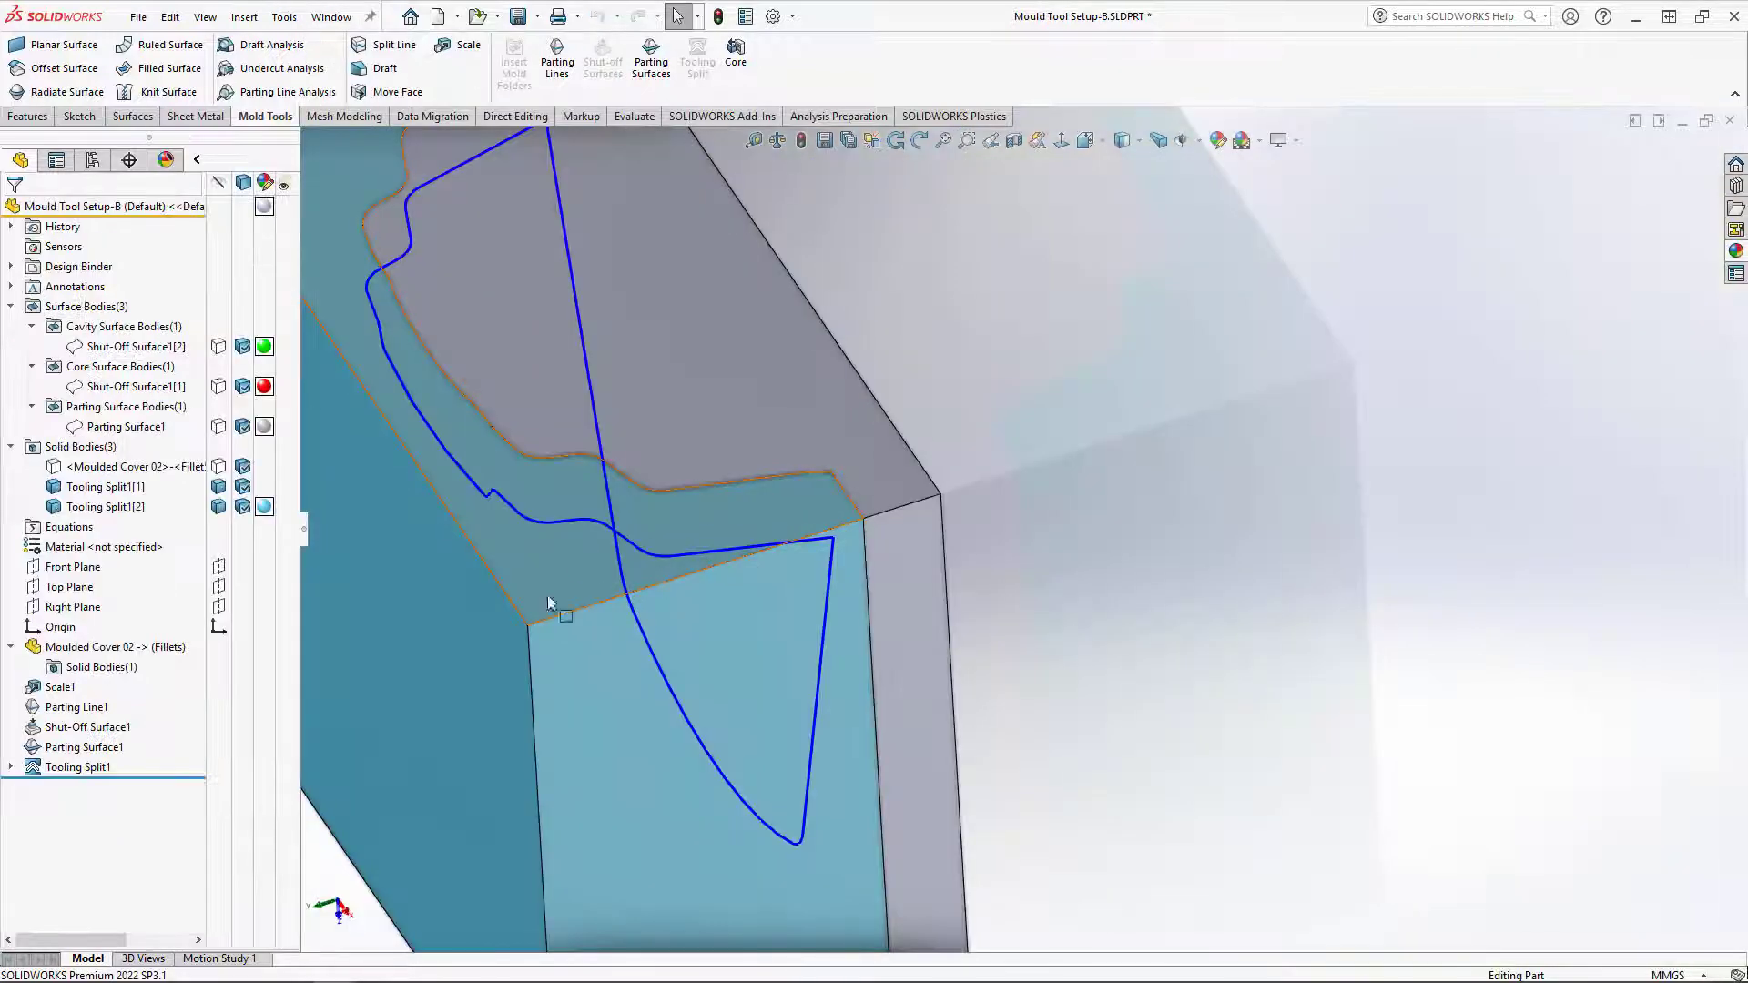
key(f)
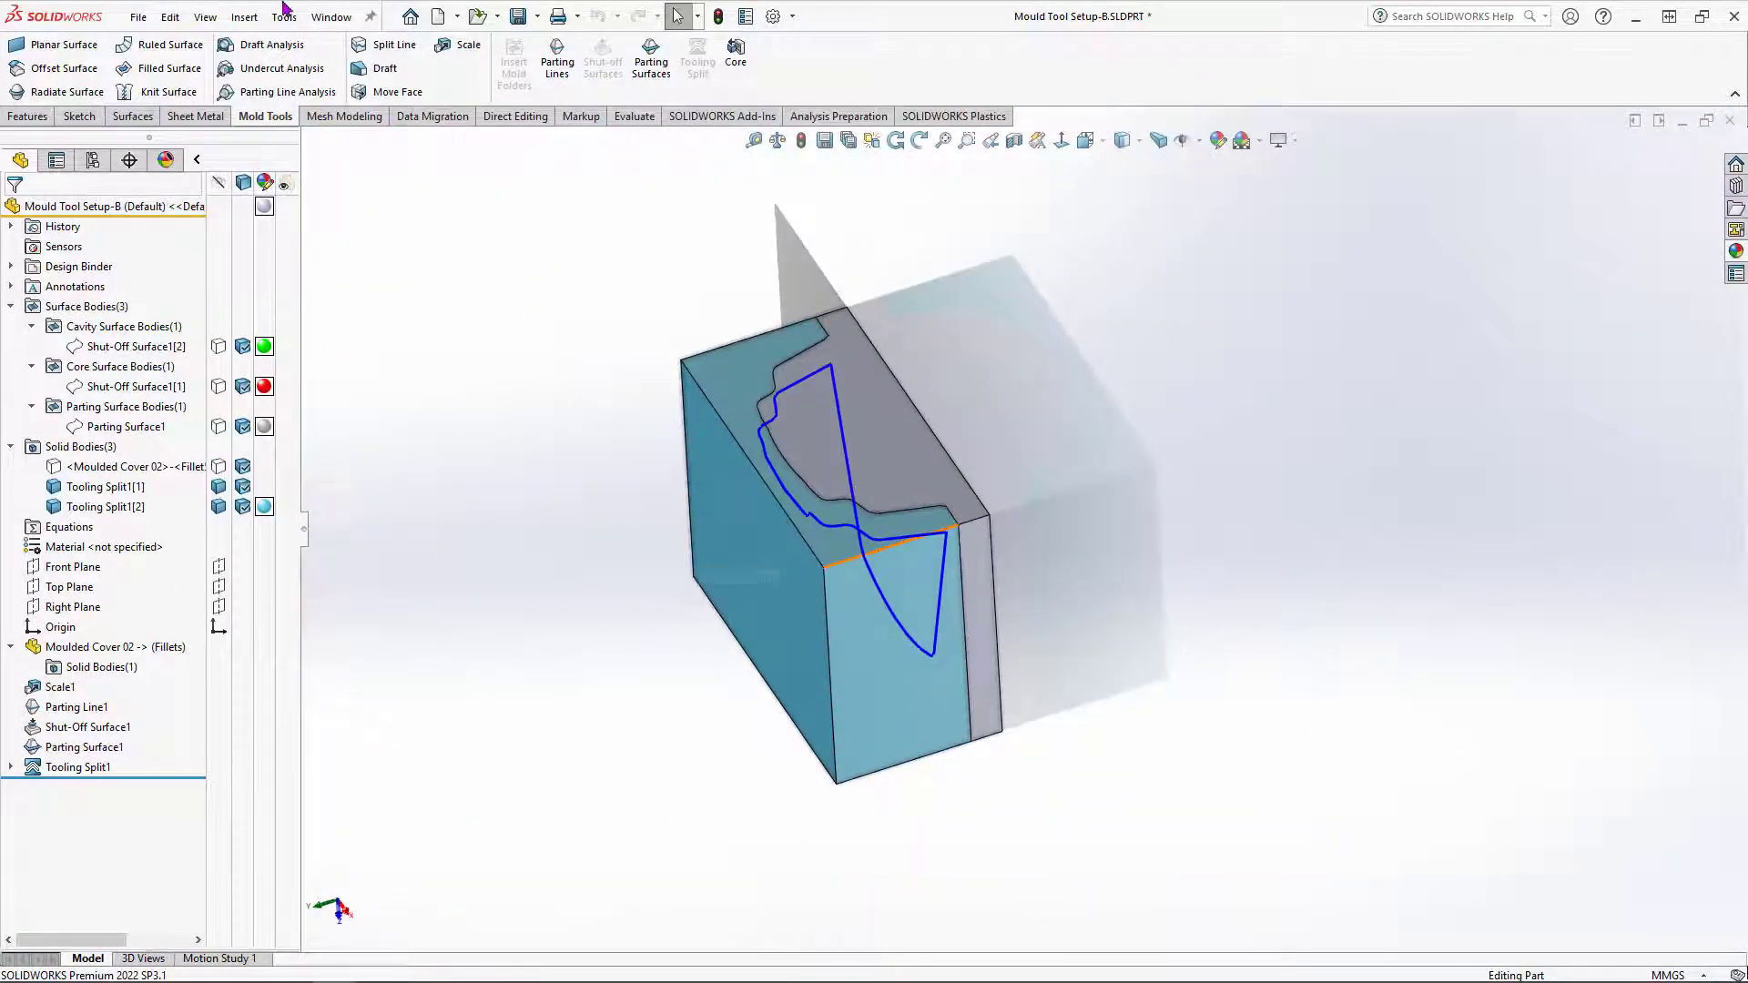
Step: Switch to the Mould Tool Setup-B-Cavity part and examine the cavity recess and its pins
click(332, 16)
click(472, 310)
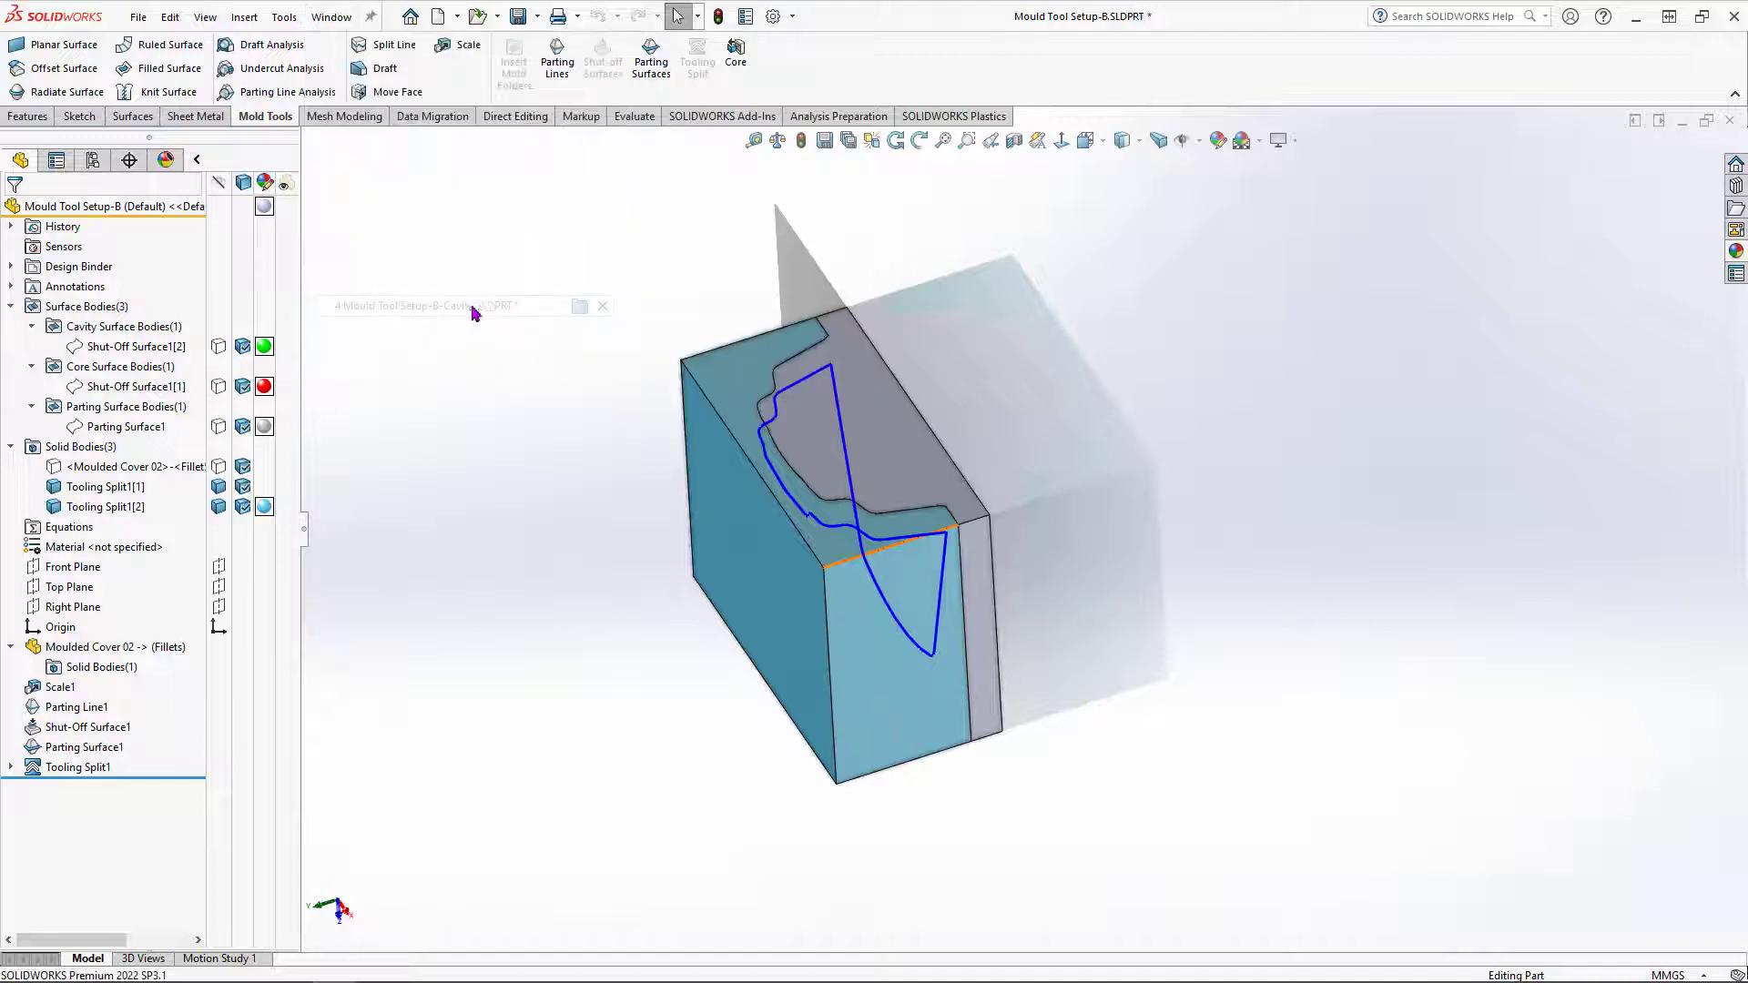
click(535, 788)
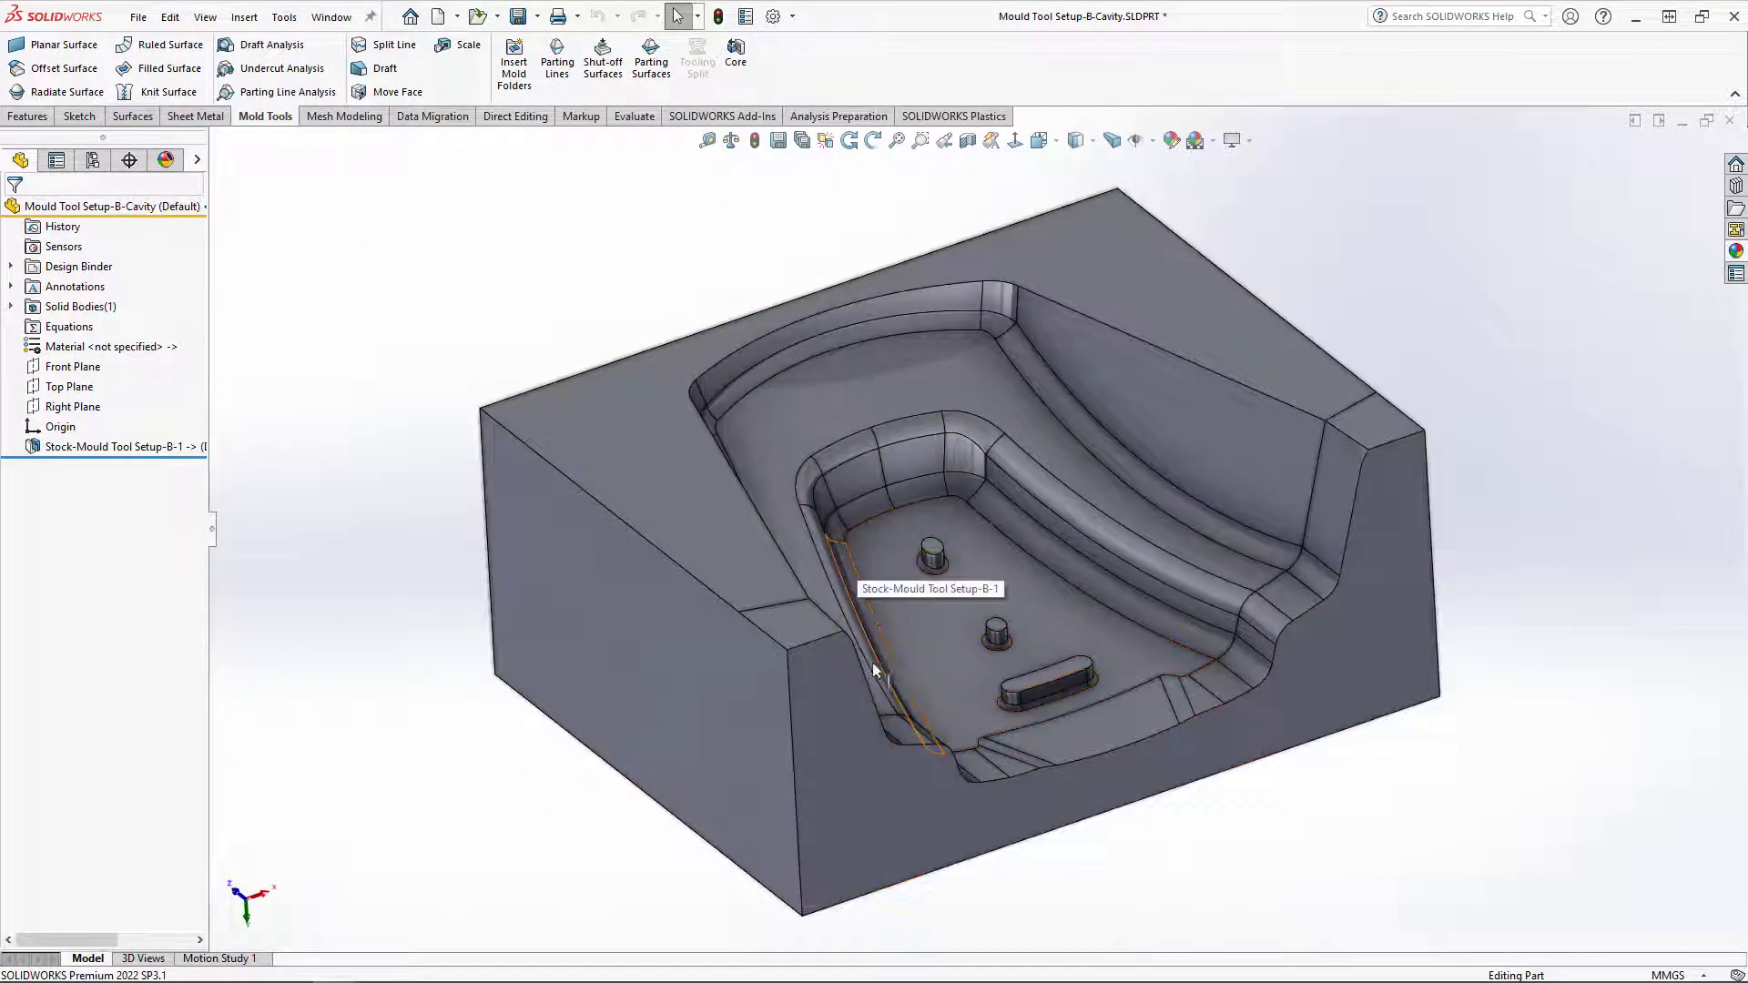
middle_drag(873, 671, 899, 719)
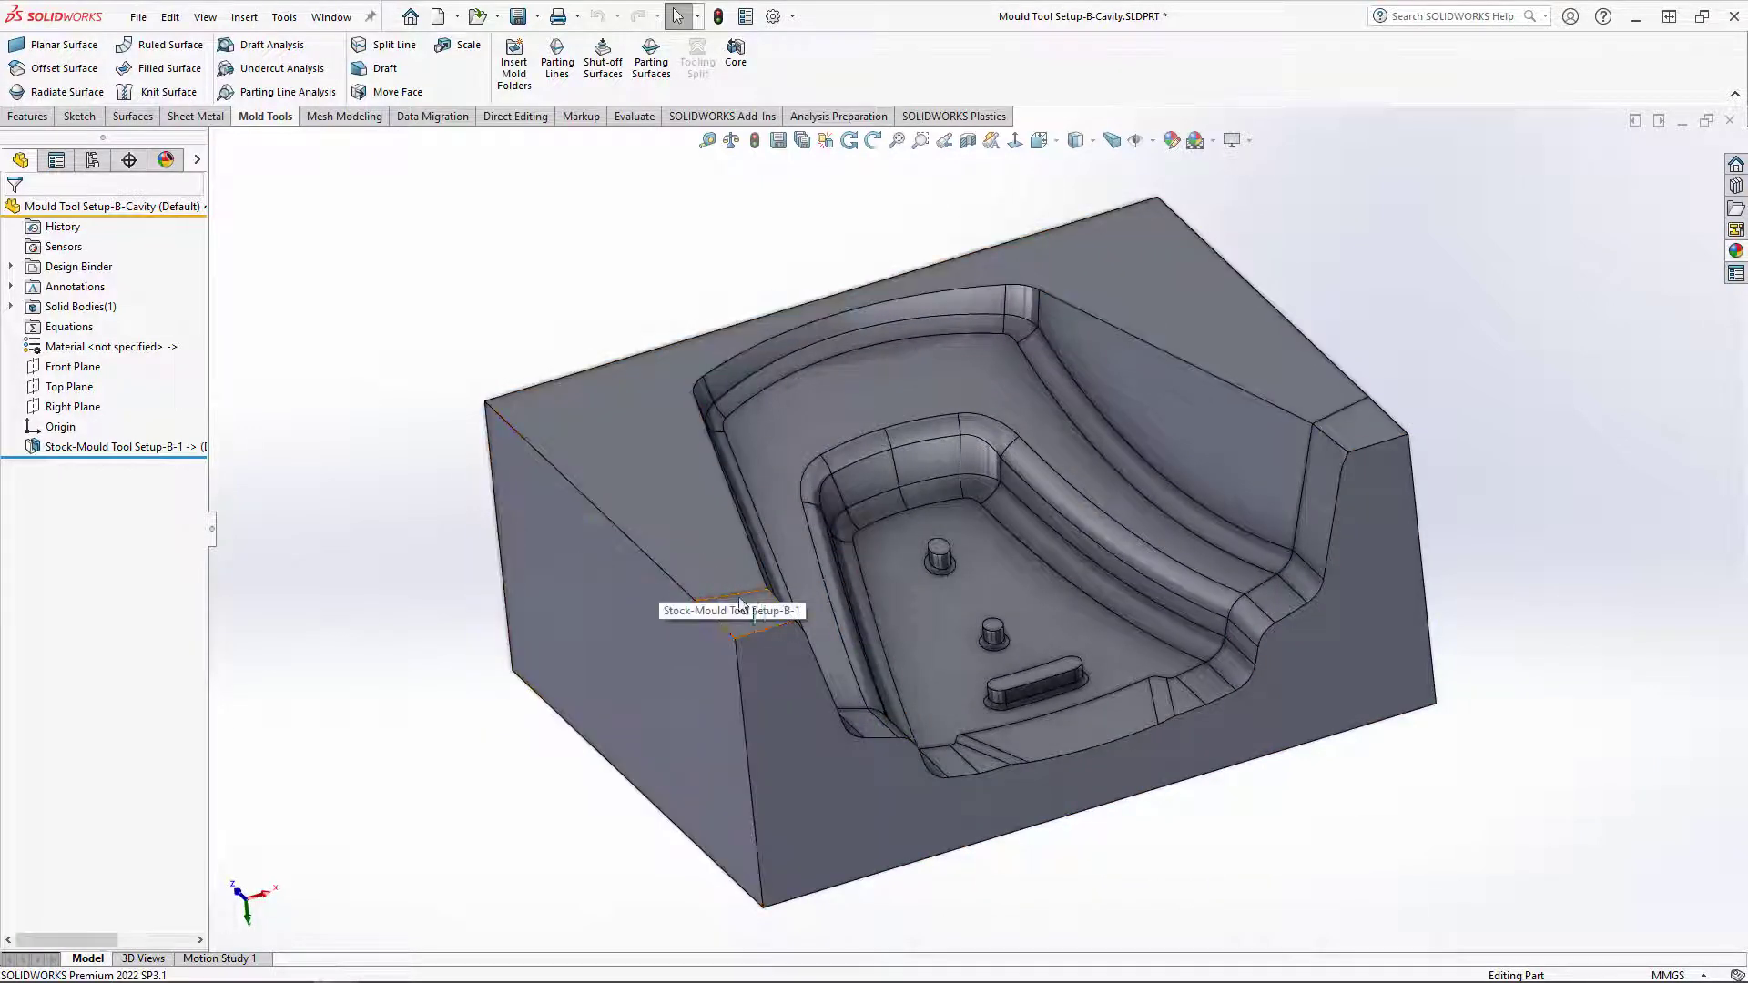
middle_drag(810, 486, 787, 526)
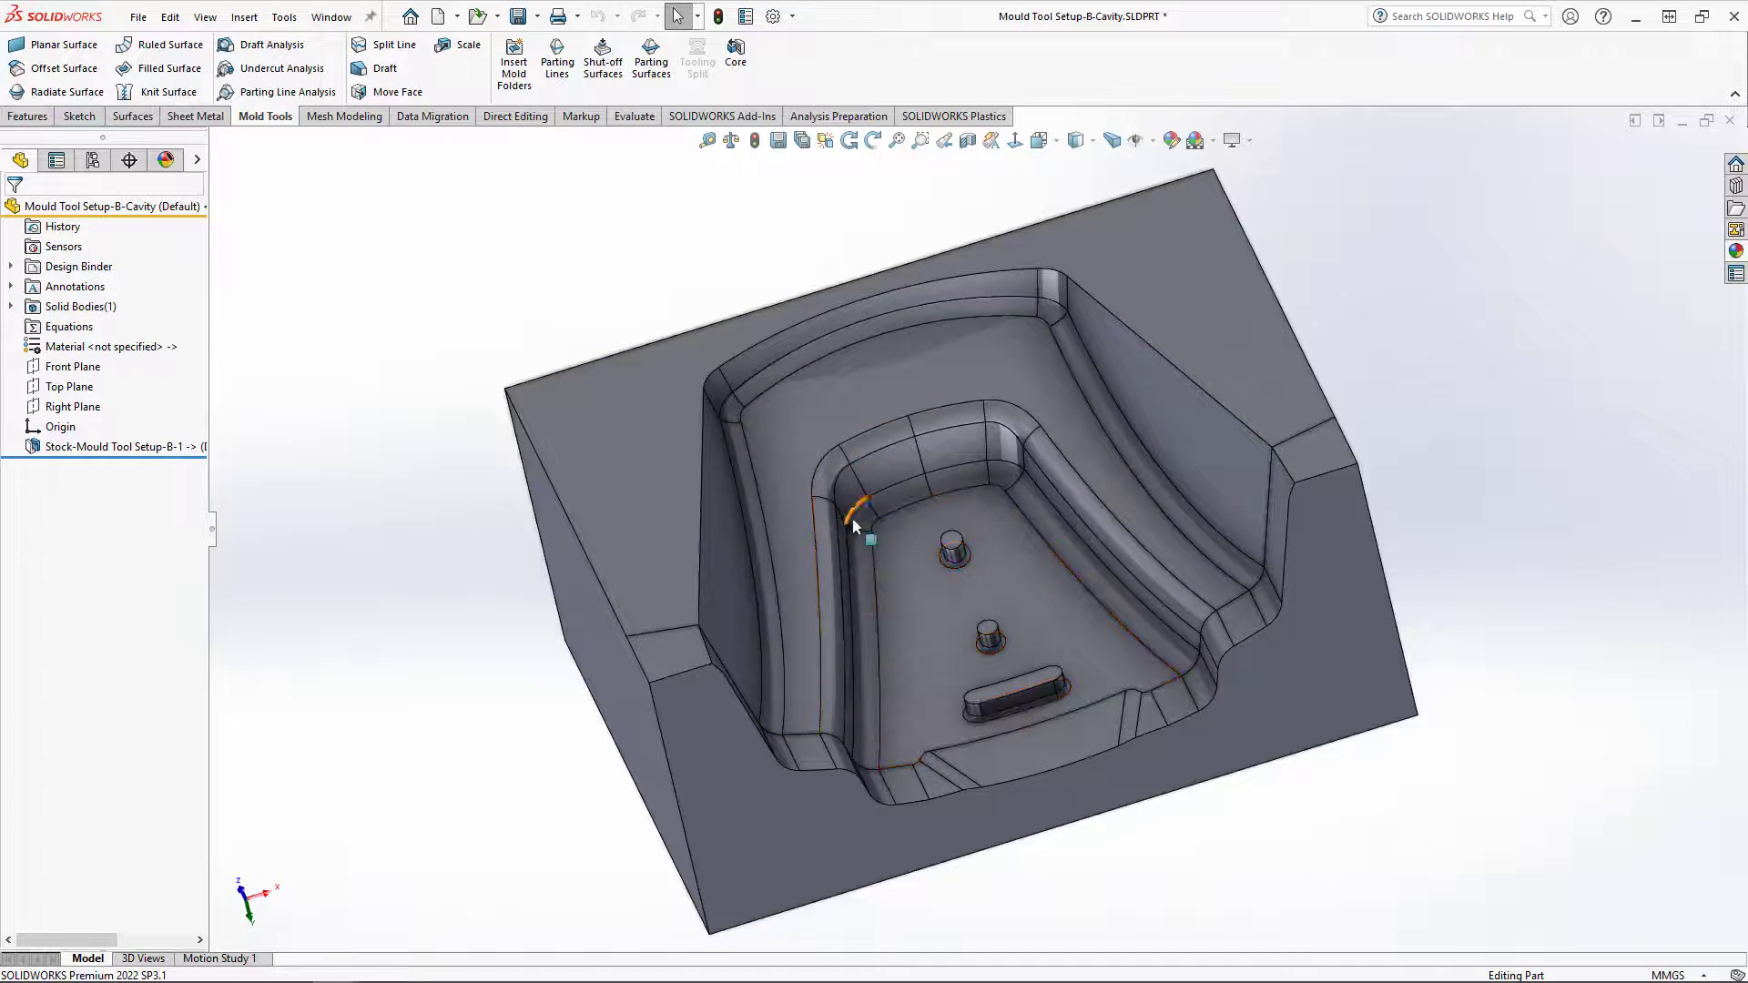
click(821, 473)
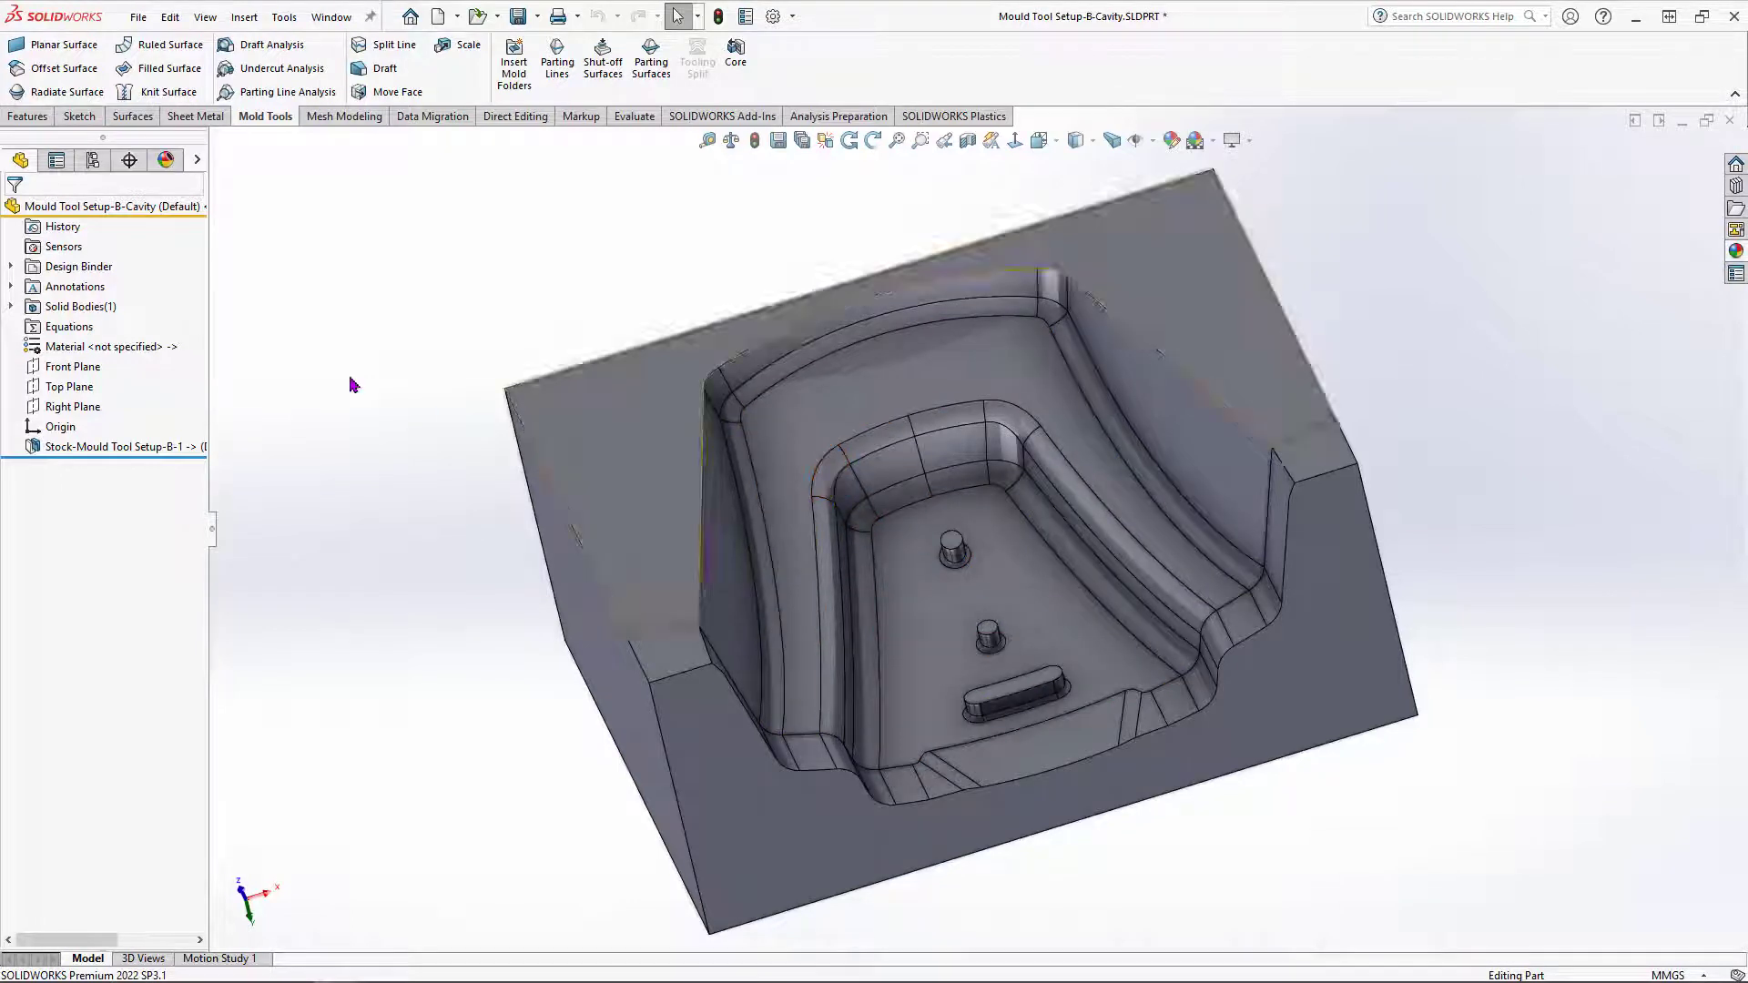
click(331, 17)
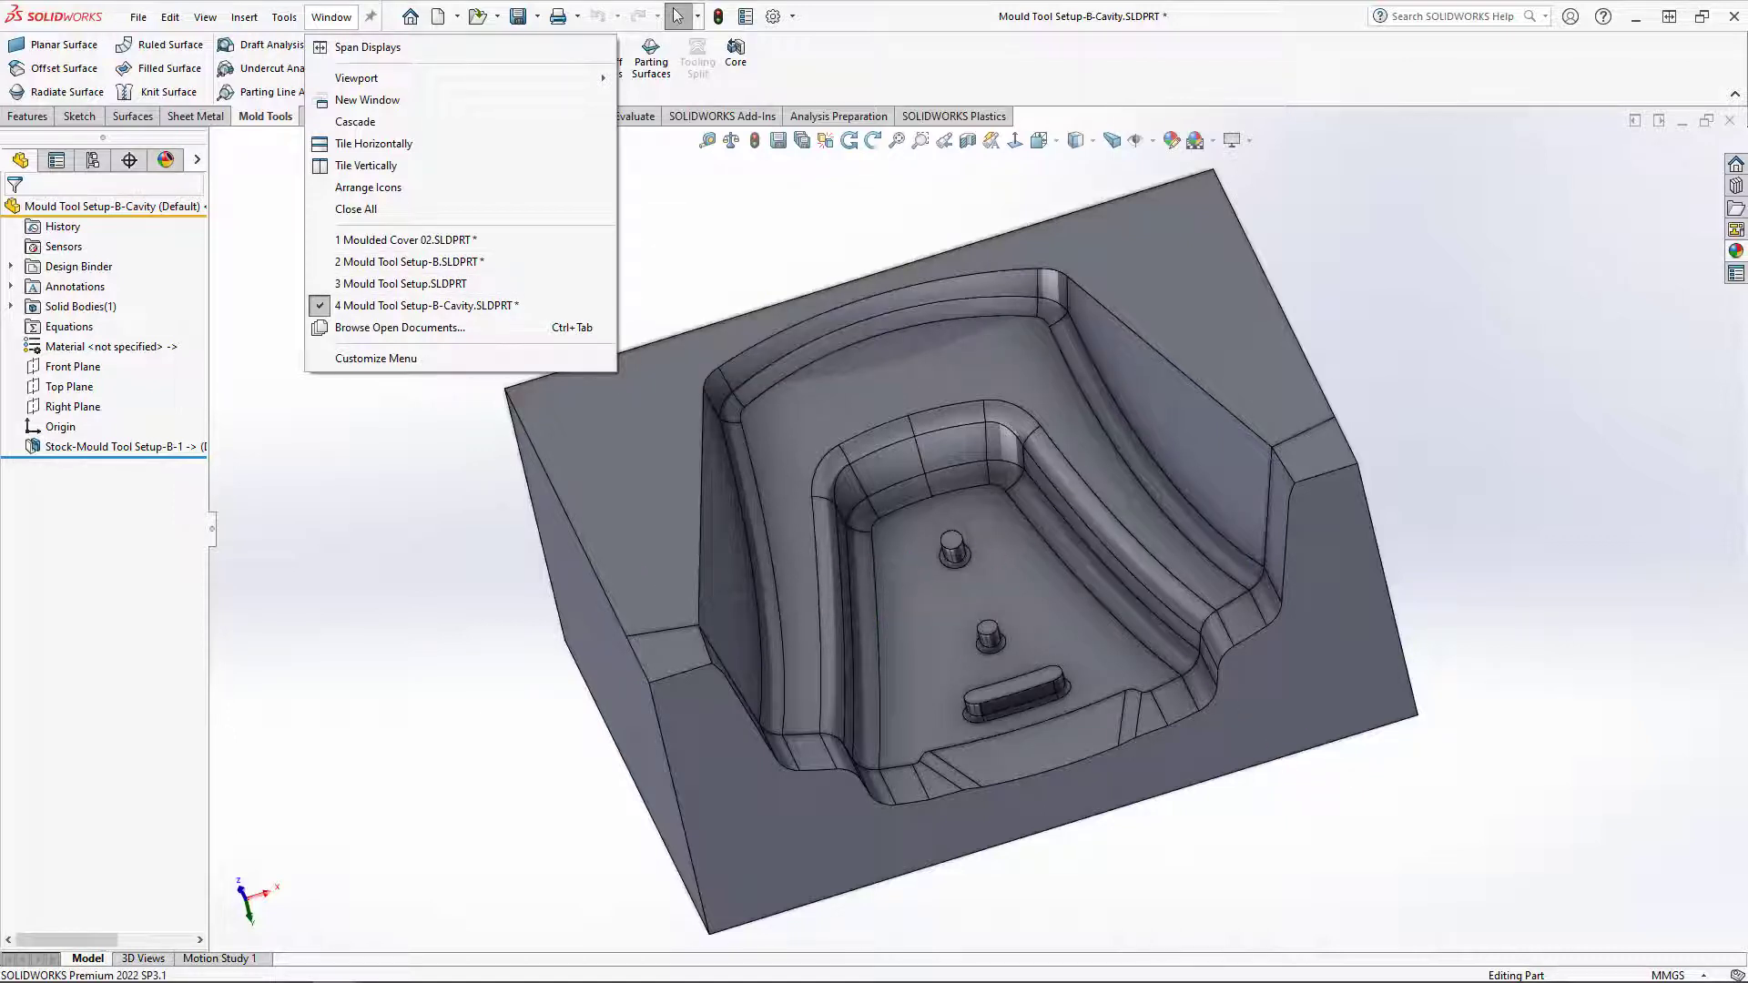
key(Escape)
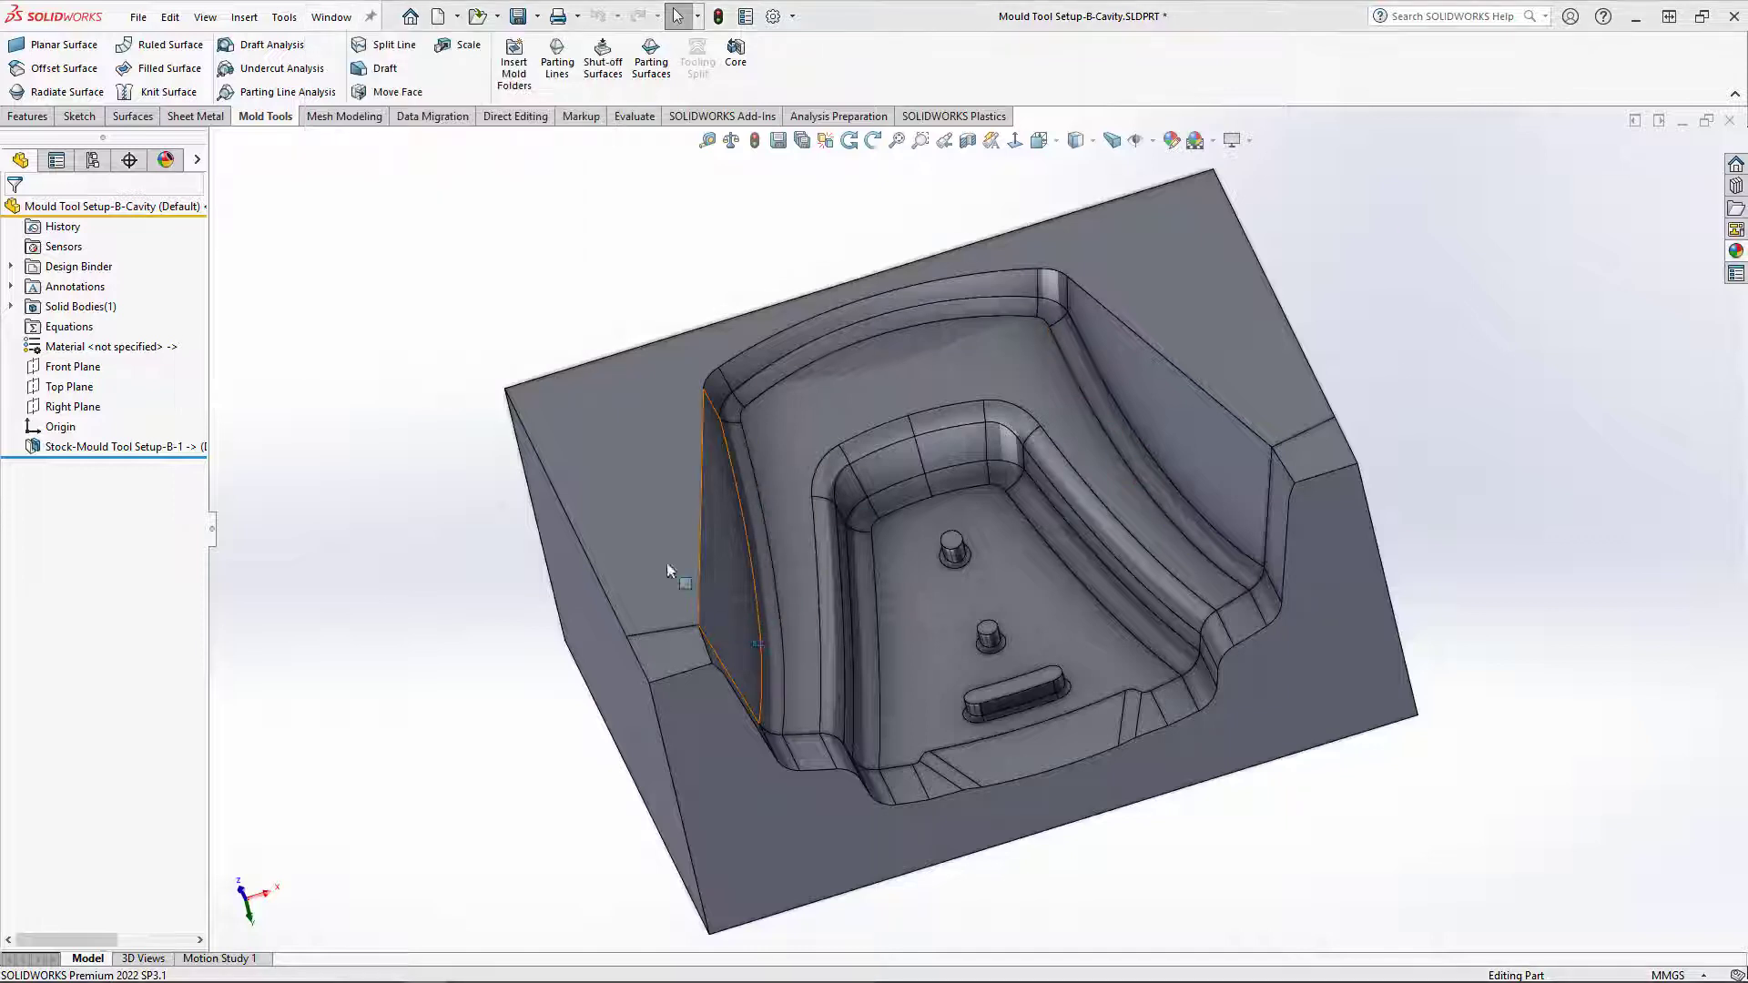
Step: Return to Mould Tool Setup-B, view the tool from above, and show the Parting Surface1 body
click(351, 12)
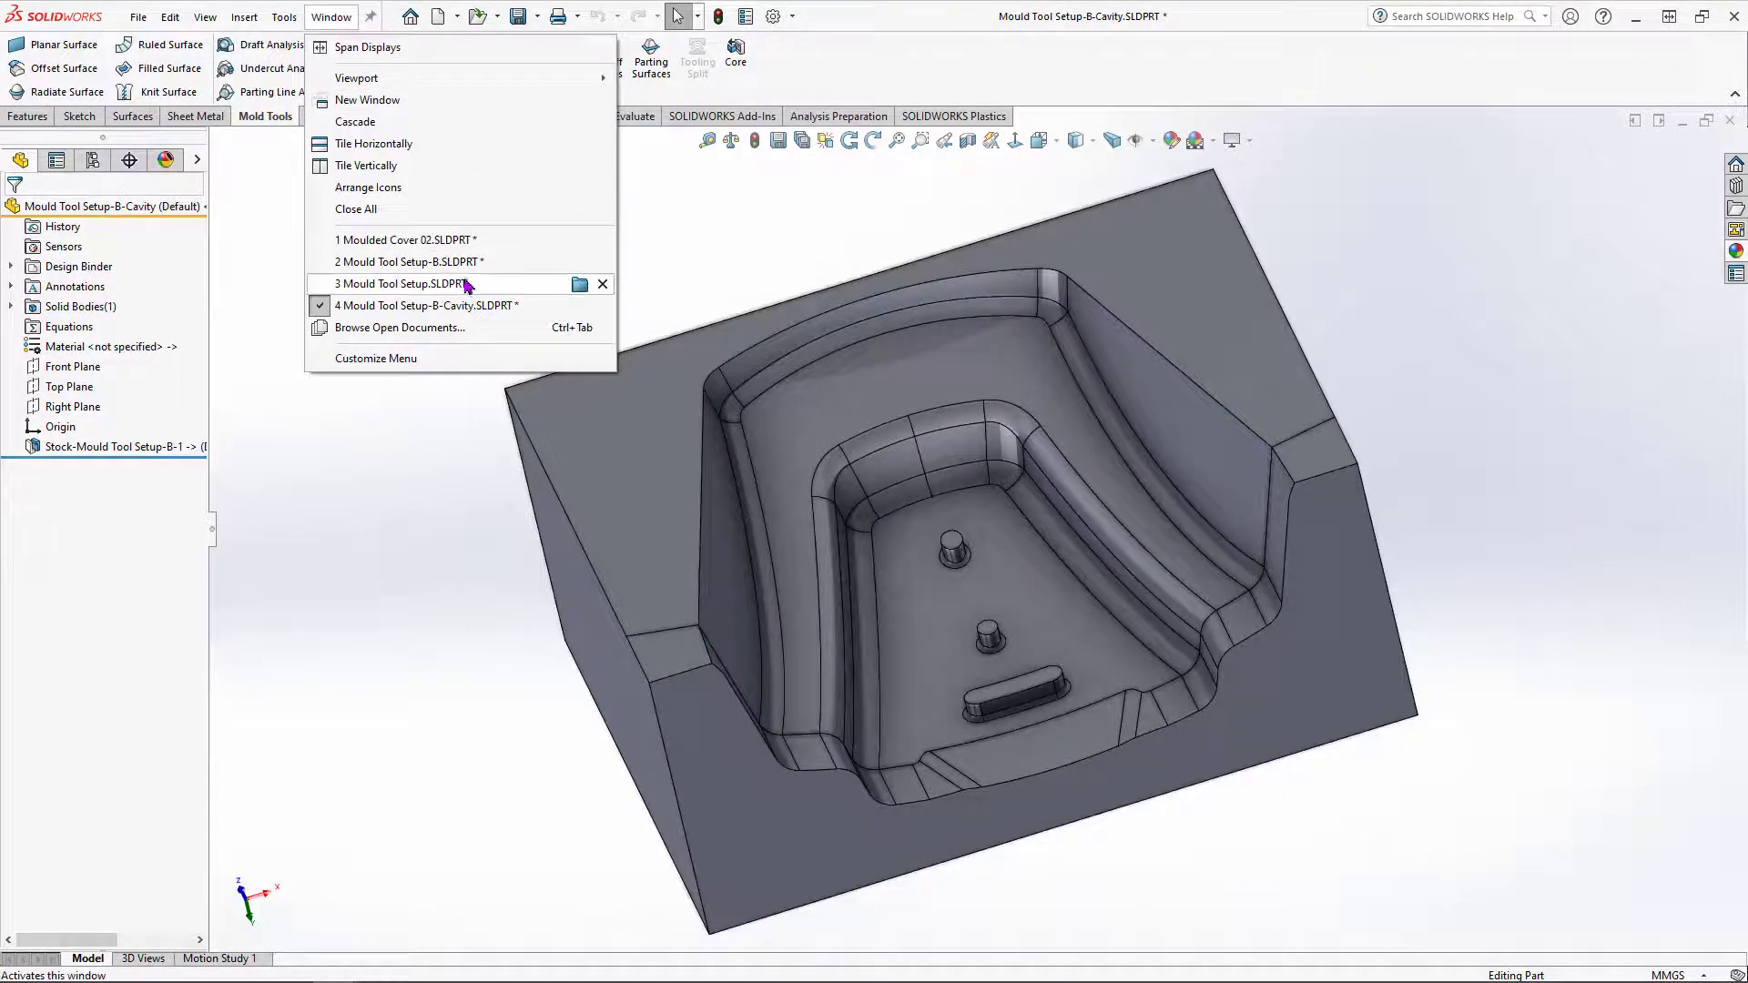
click(468, 263)
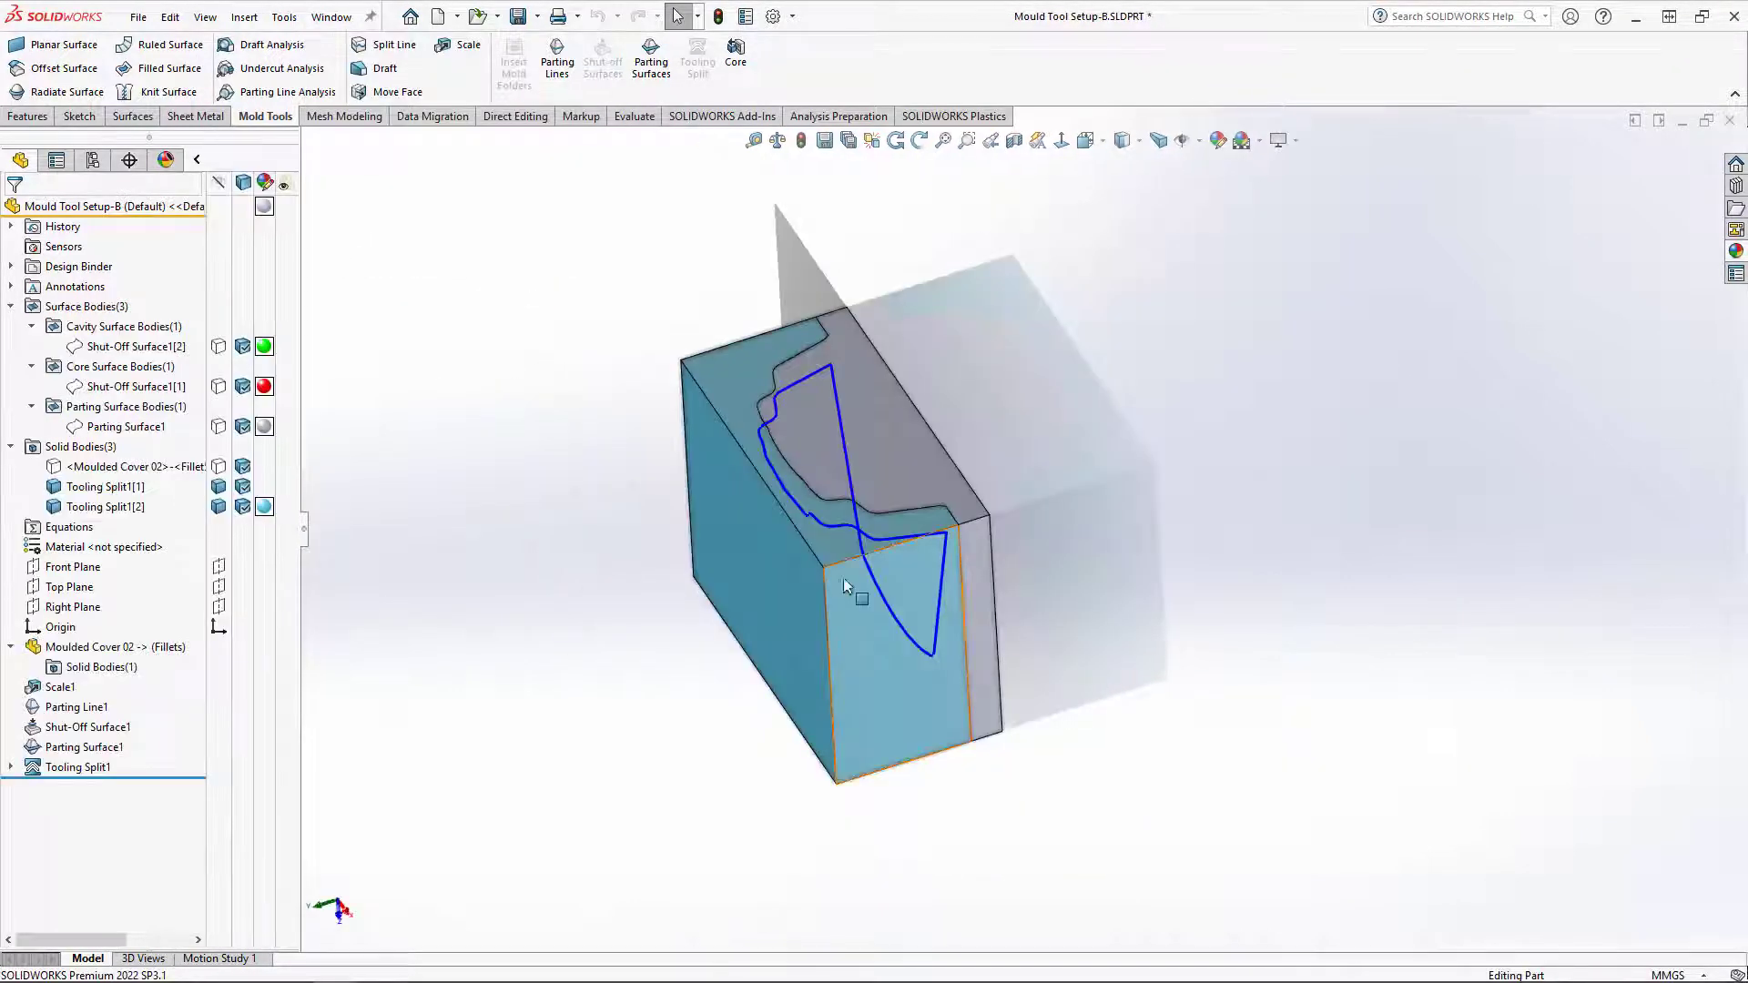
middle_drag(850, 593, 1012, 252)
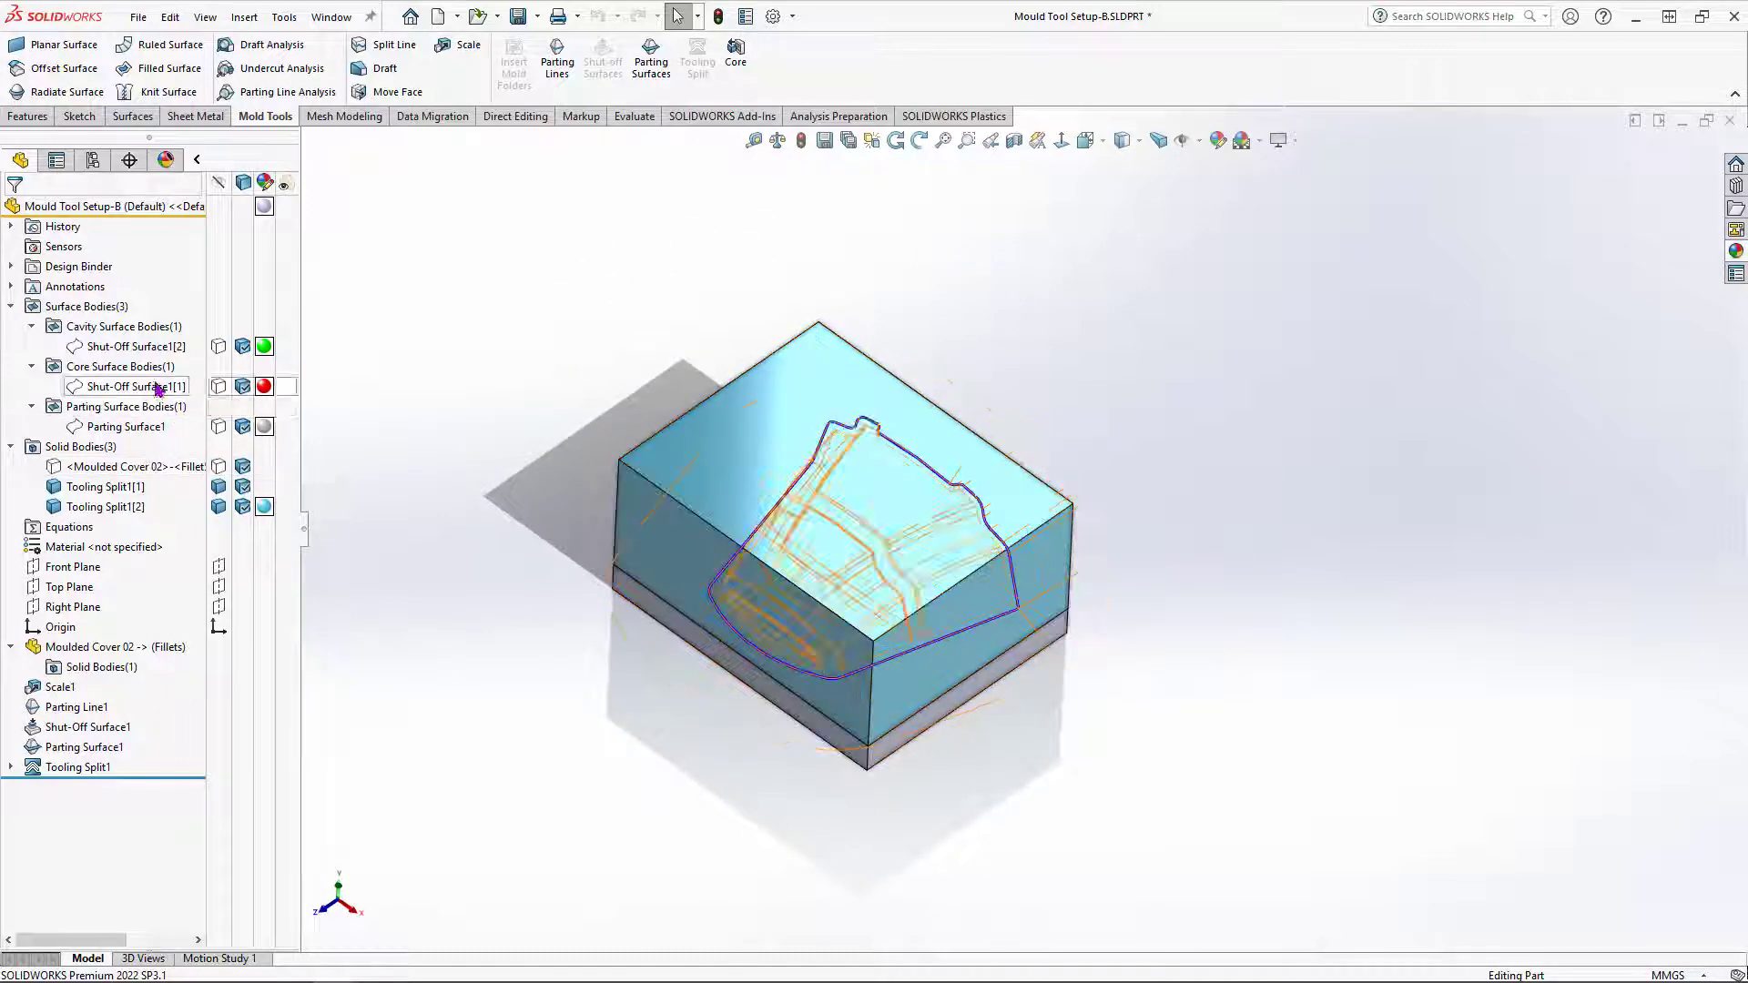
click(218, 426)
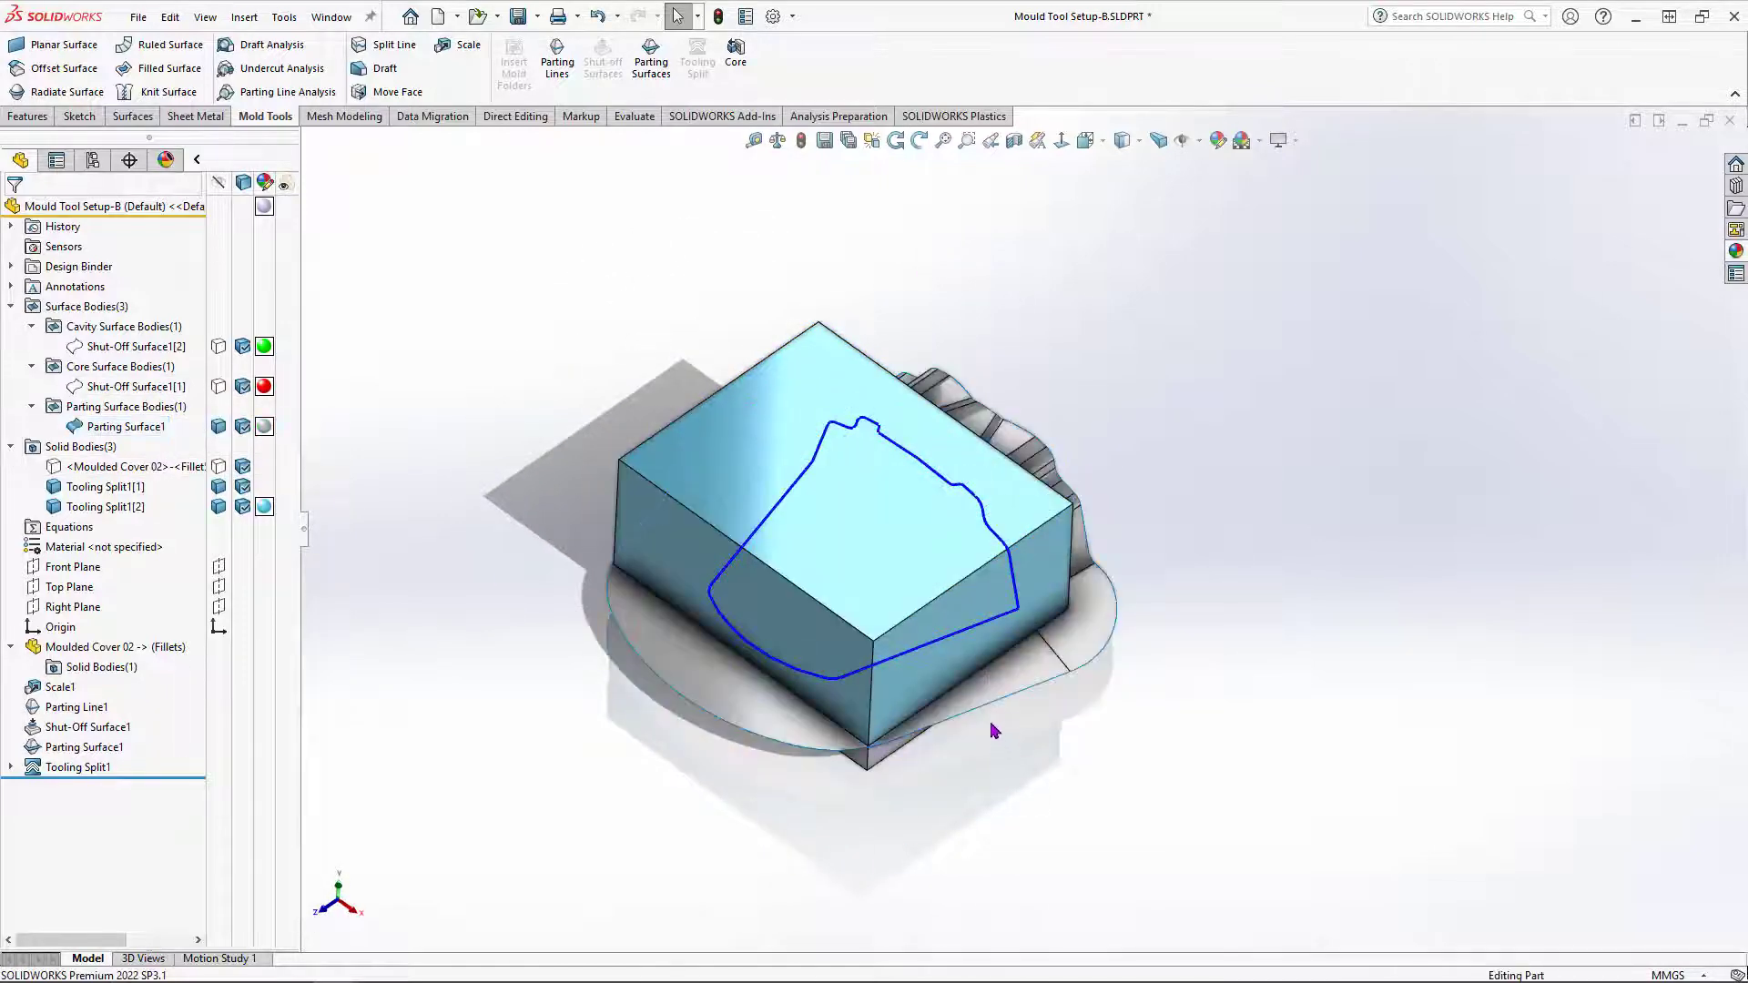
Step: Extend Parting Surface1 to a distance of 55 mm around the mould blocks
click(1013, 674)
middle_drag(1039, 510, 1014, 375)
scroll(999, 524, down, 3)
scroll(1056, 482, down, 3)
click(1133, 485)
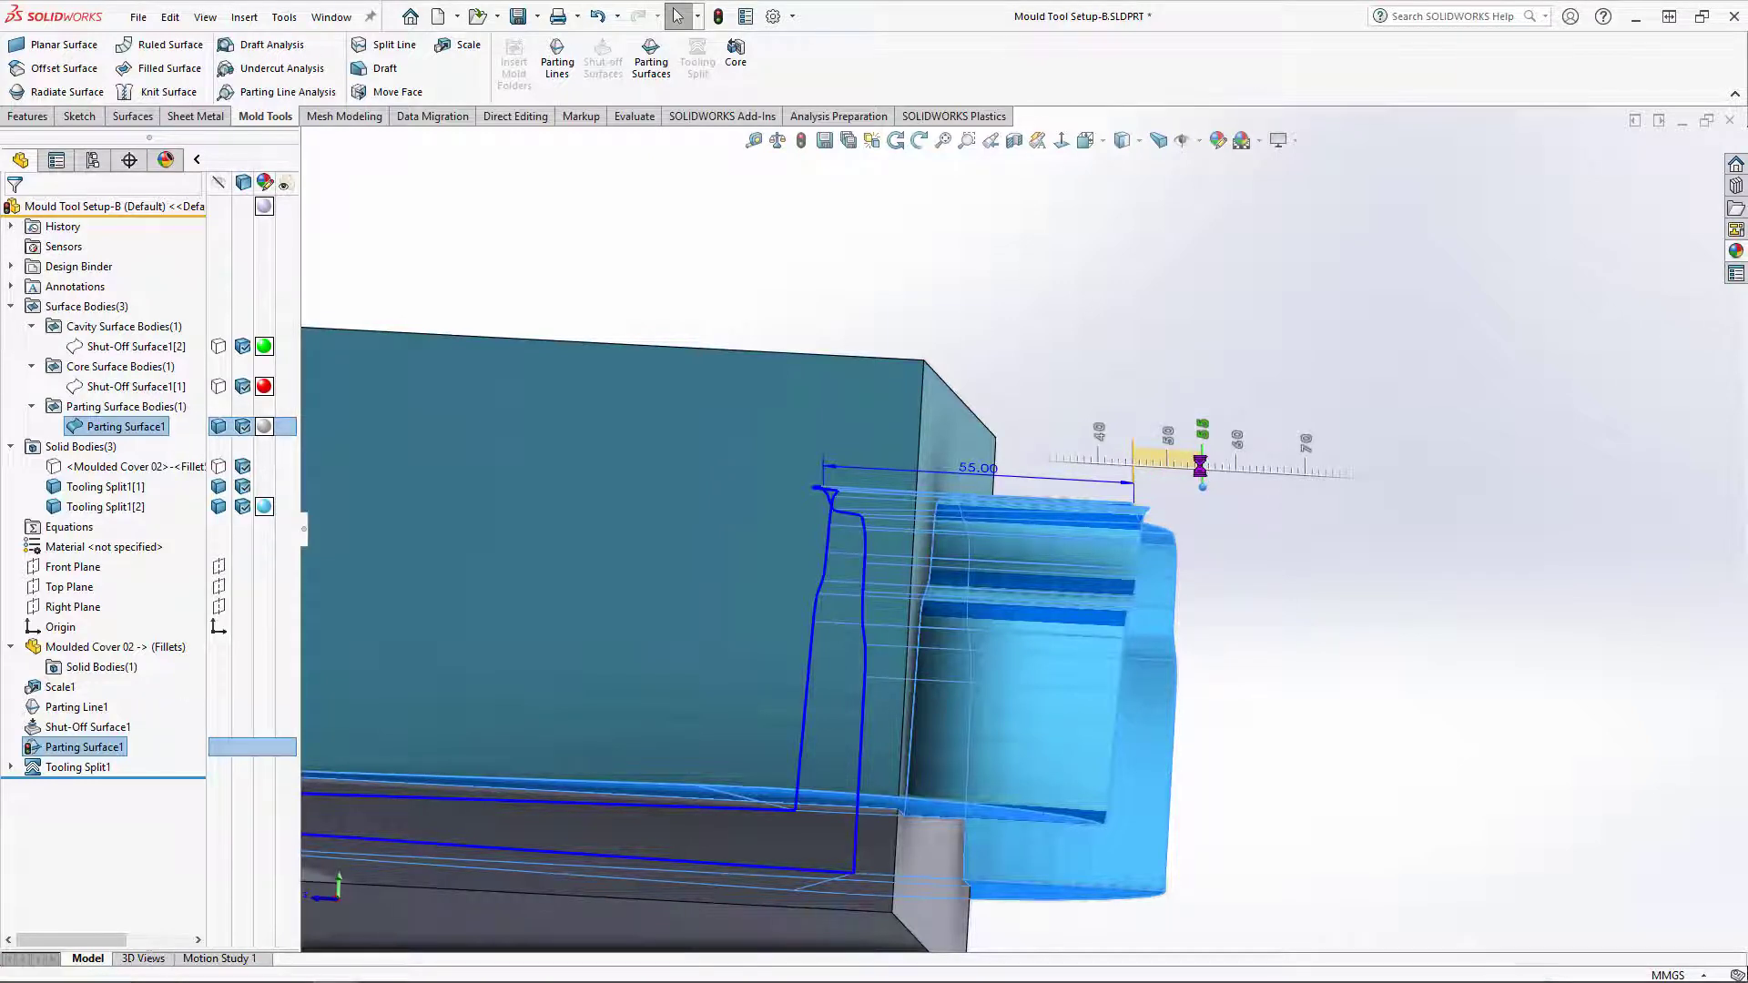
scroll(1192, 480, up, 4)
middle_drag(864, 511, 996, 687)
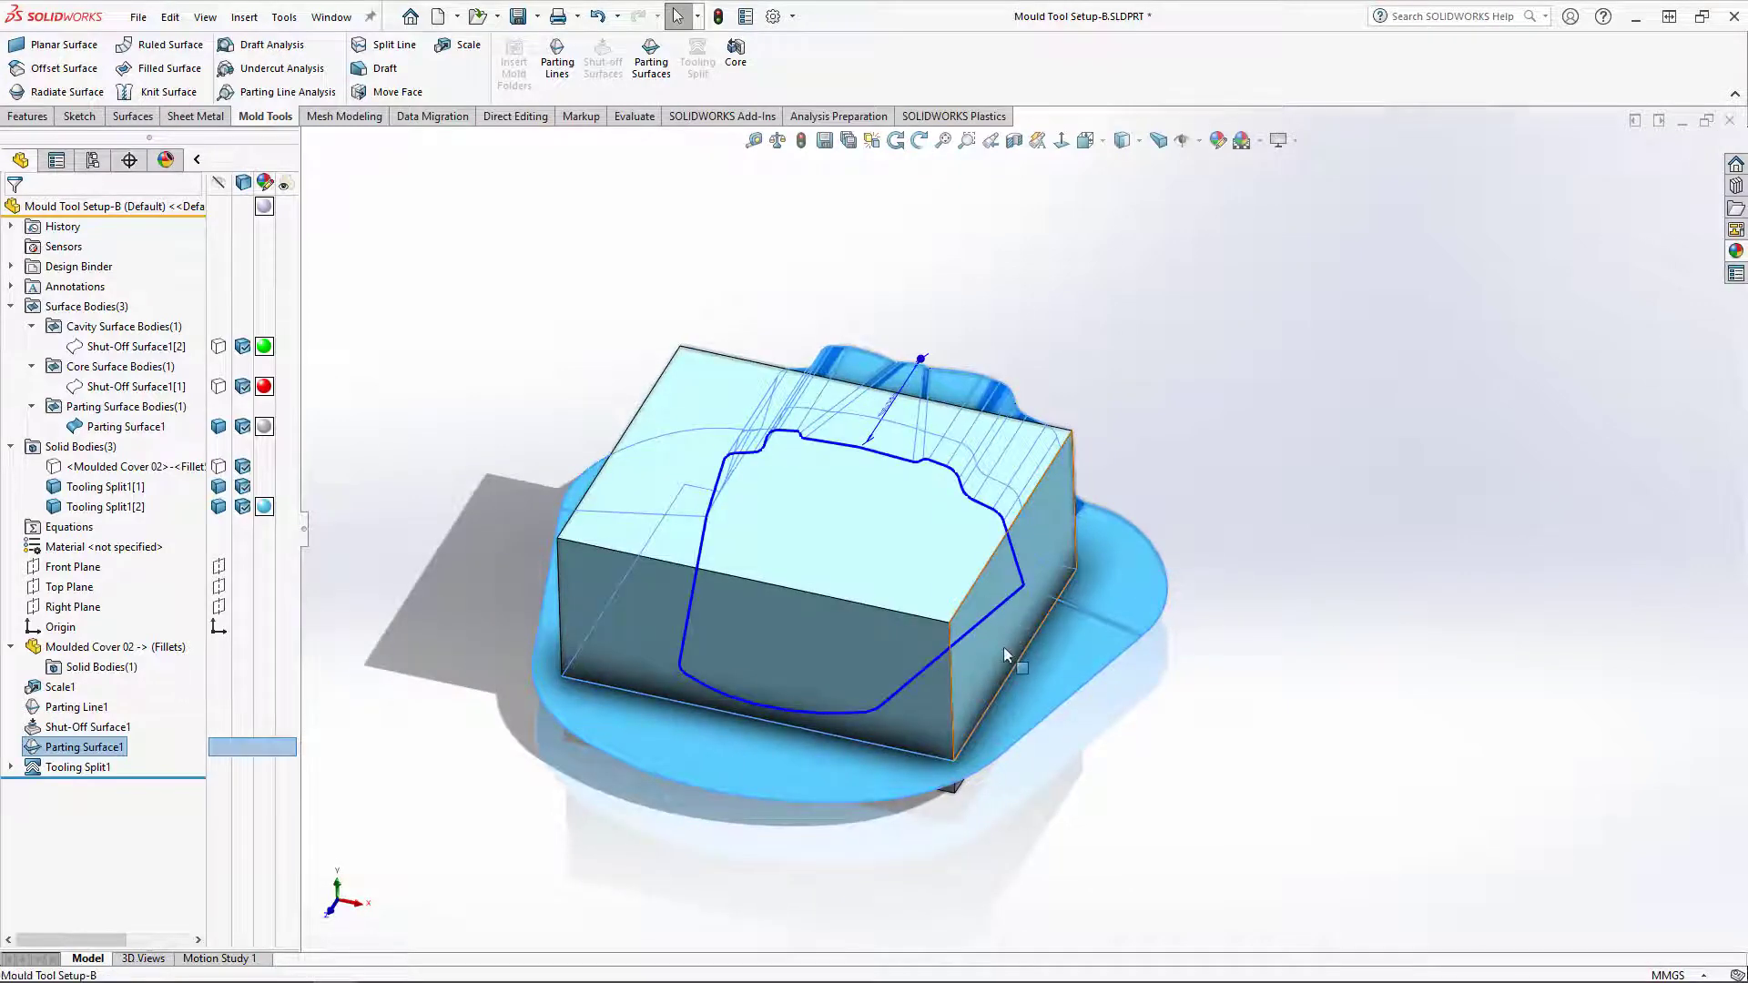
Step: Set the front edge offset in the Tooling Split1 sketch to 15 mm to enlarge the blocks
click(78, 767)
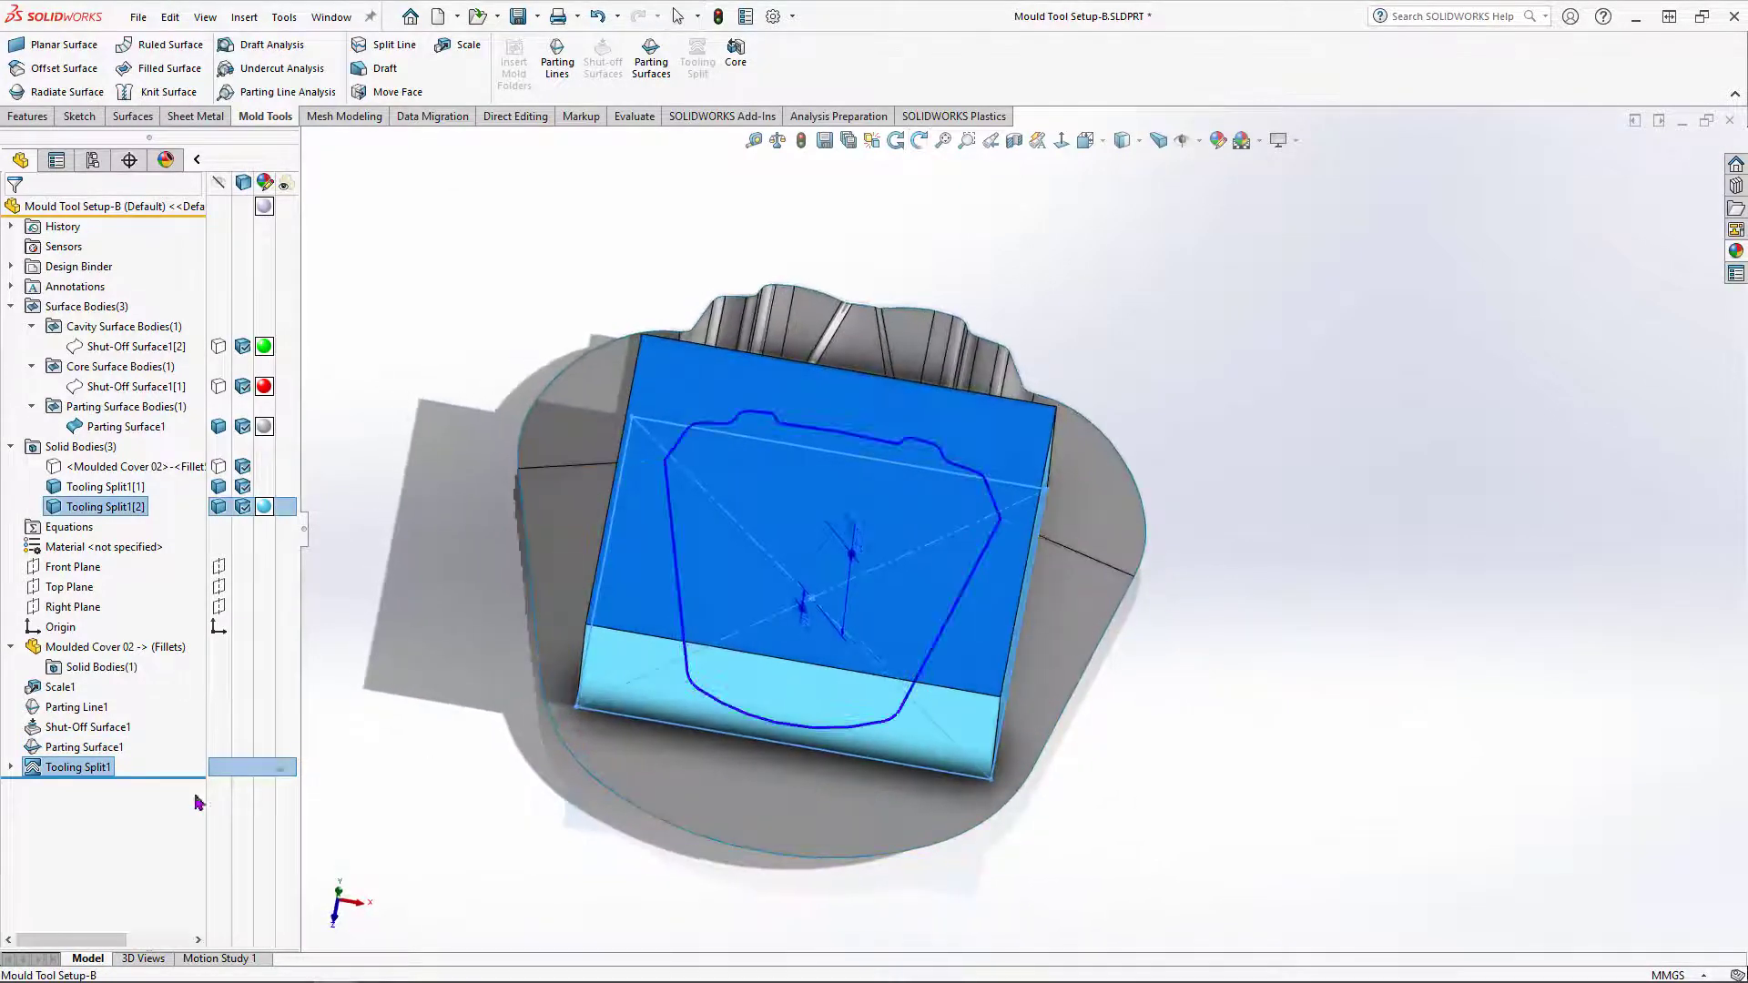
click(12, 767)
click(73, 788)
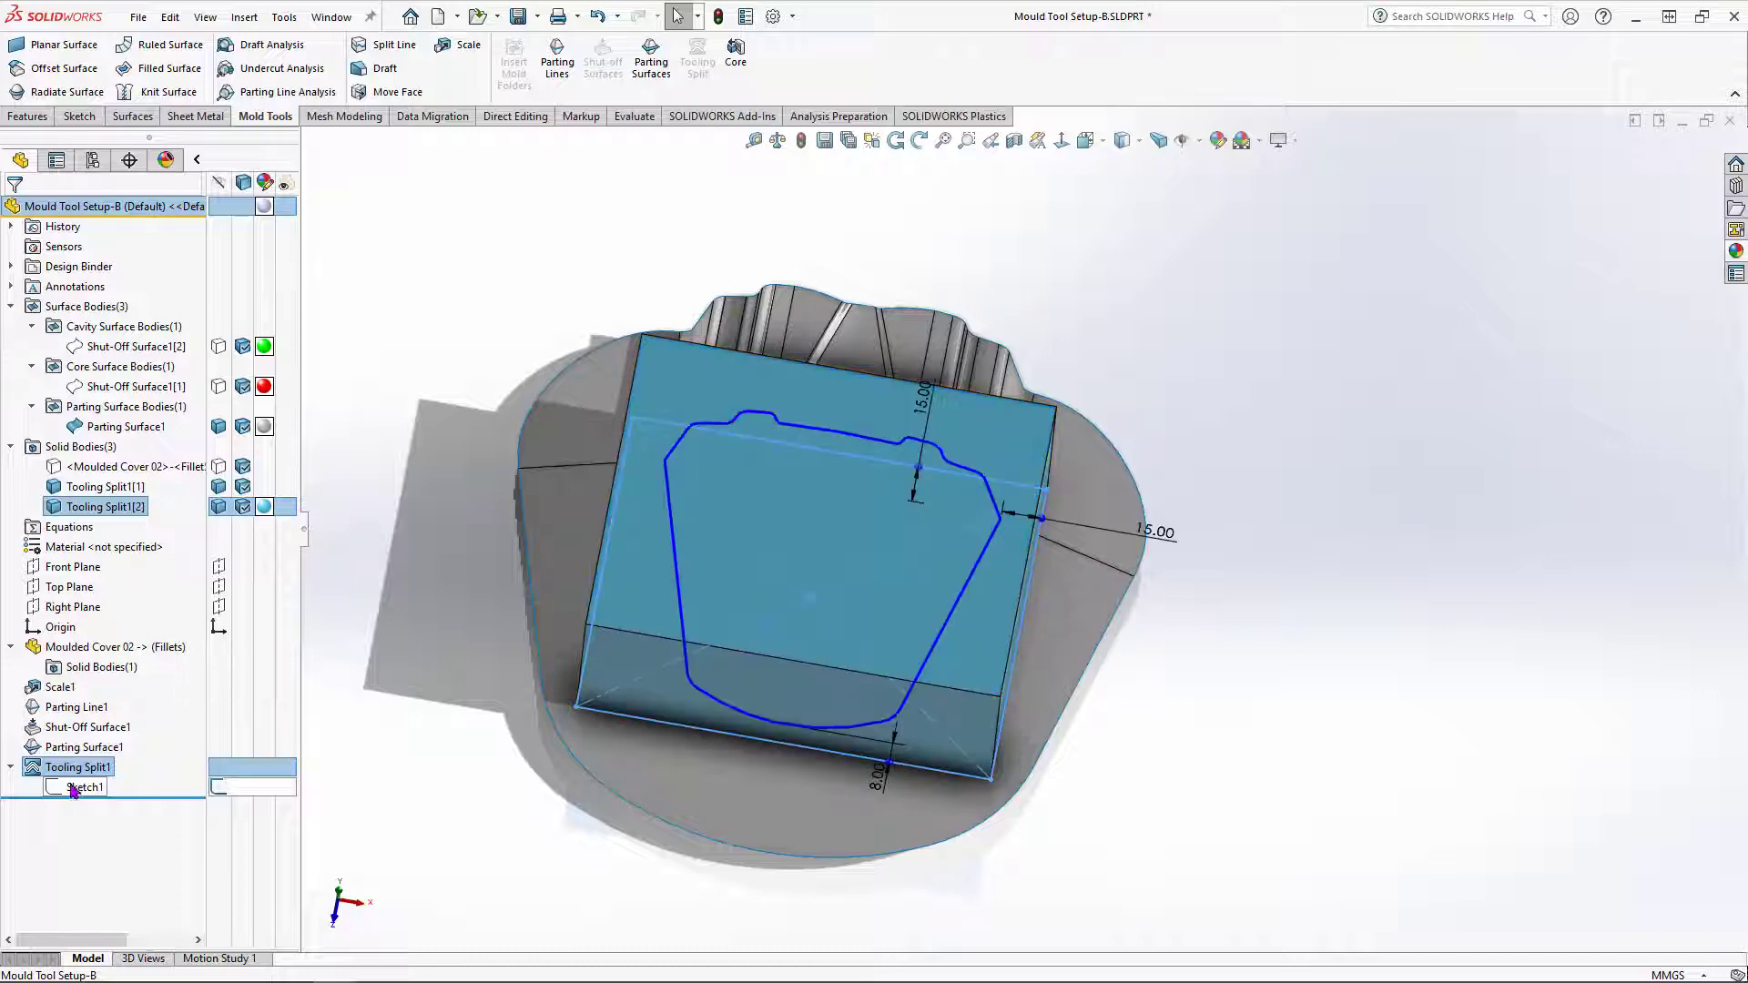
middle_drag(853, 783, 858, 849)
scroll(914, 762, down, 2)
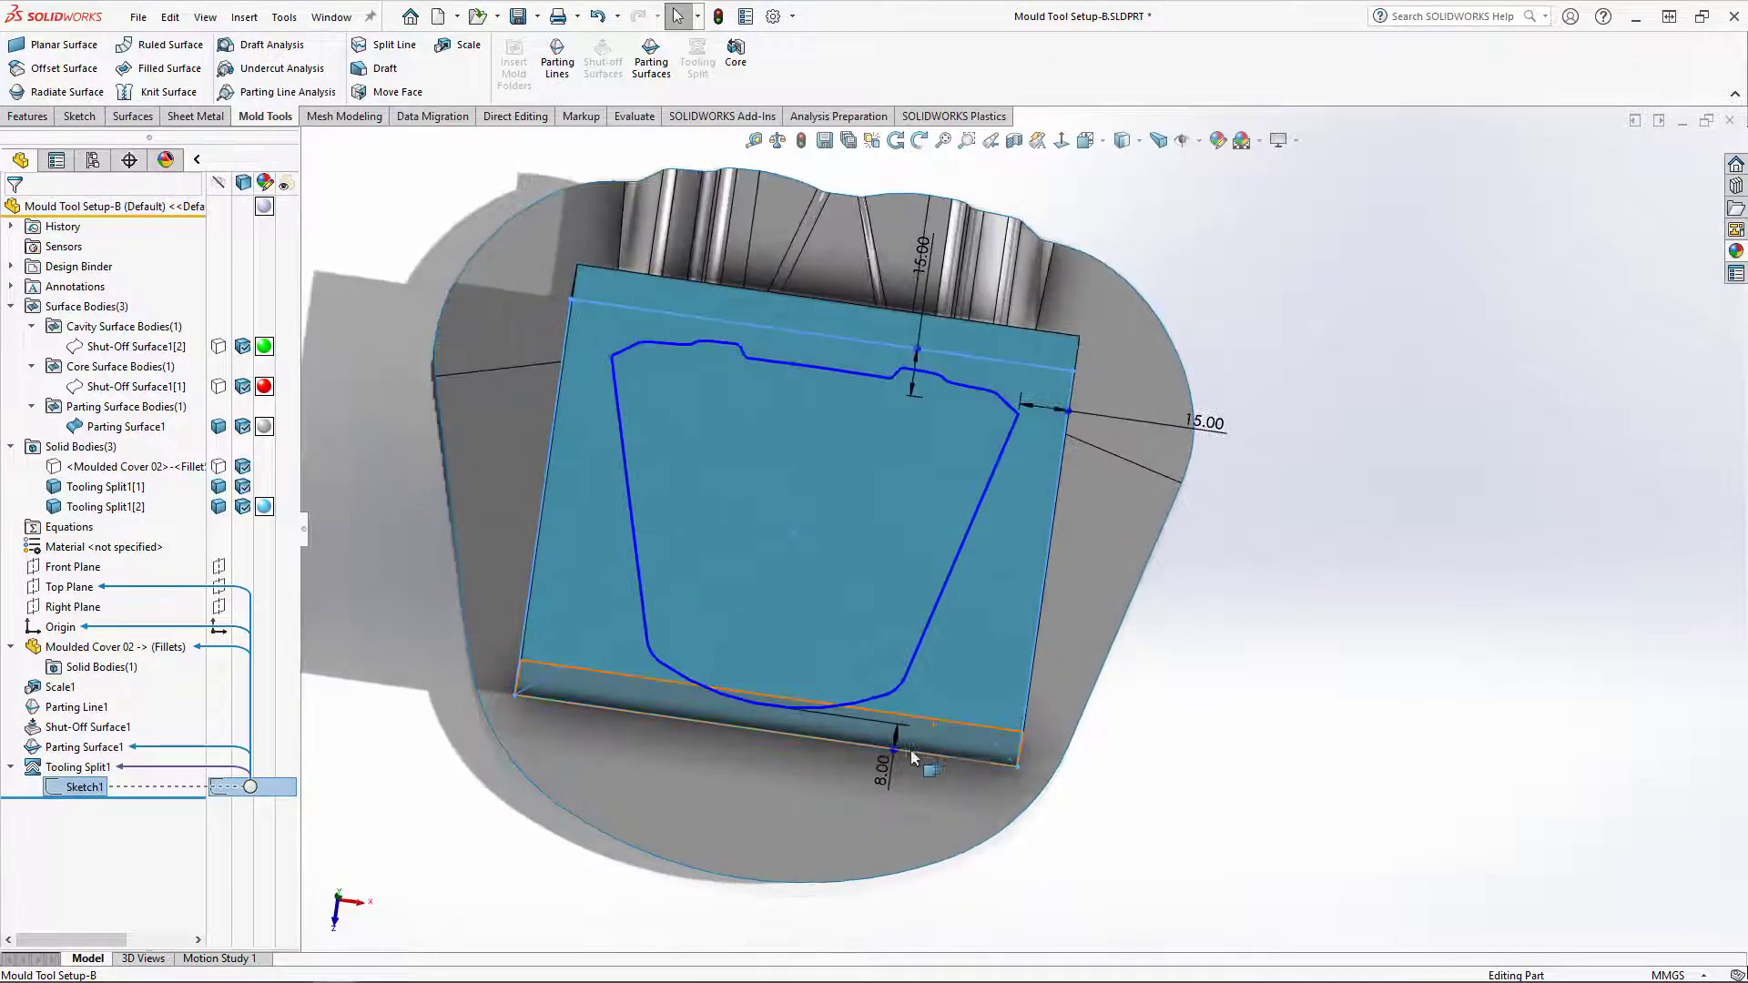
drag(893, 748, 914, 775)
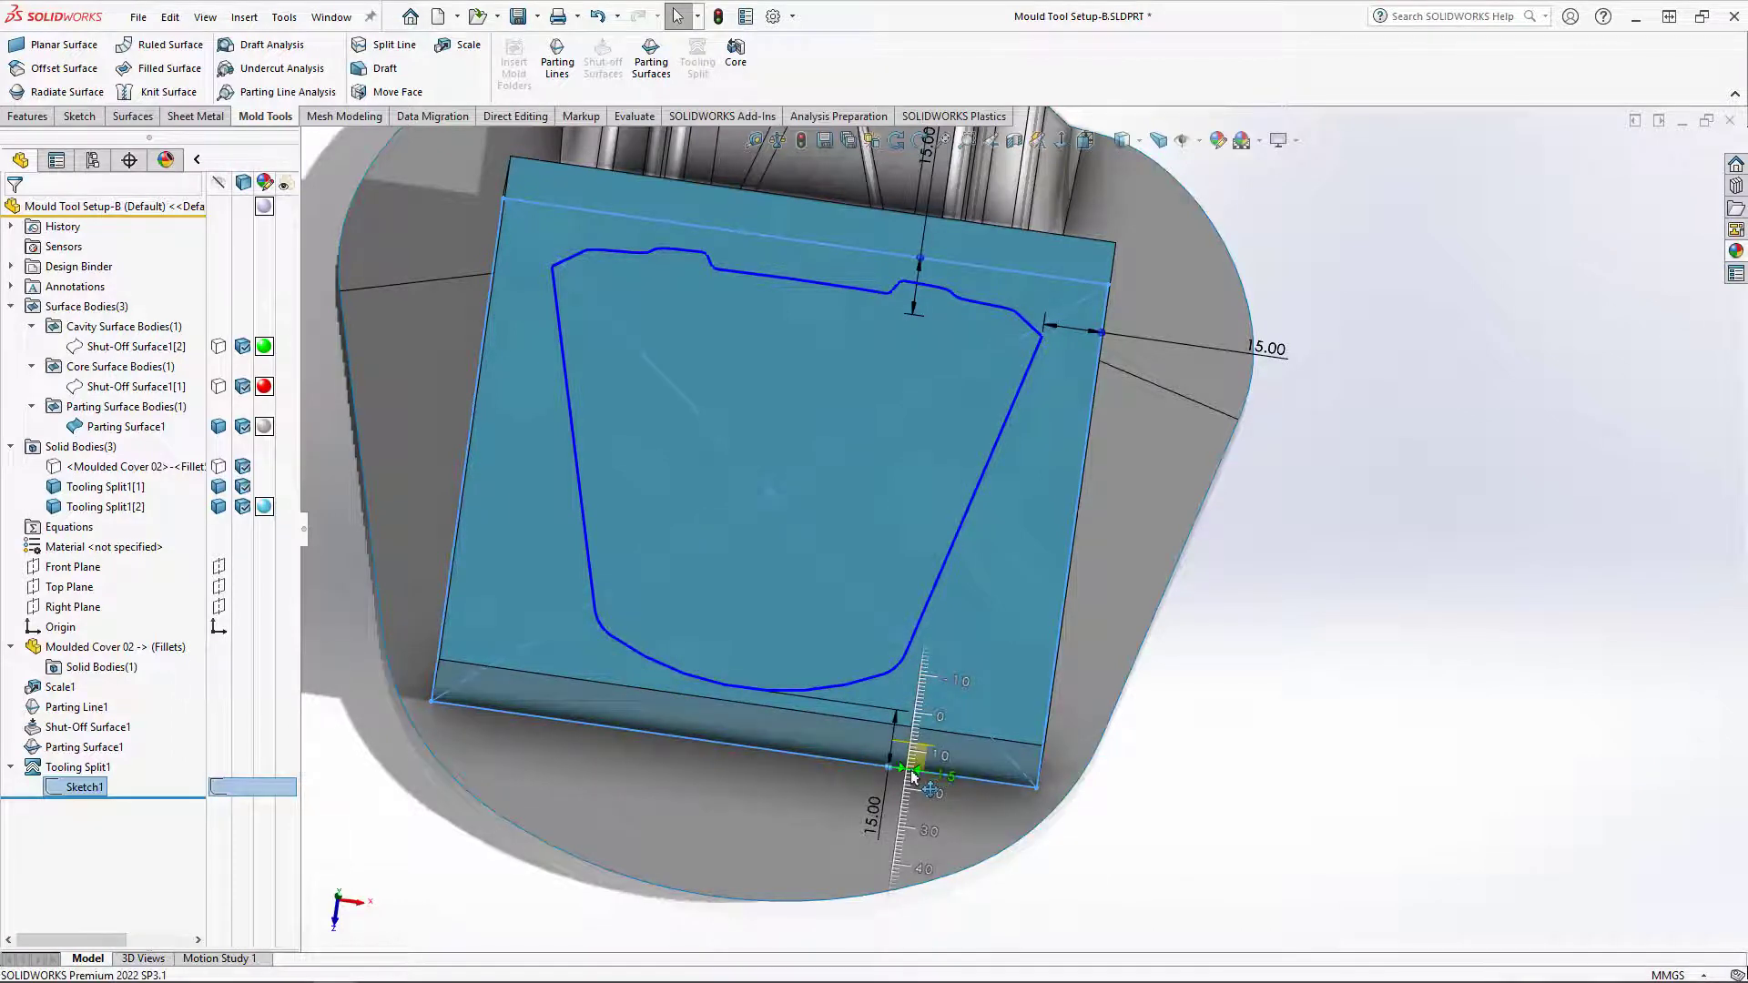
click(1261, 827)
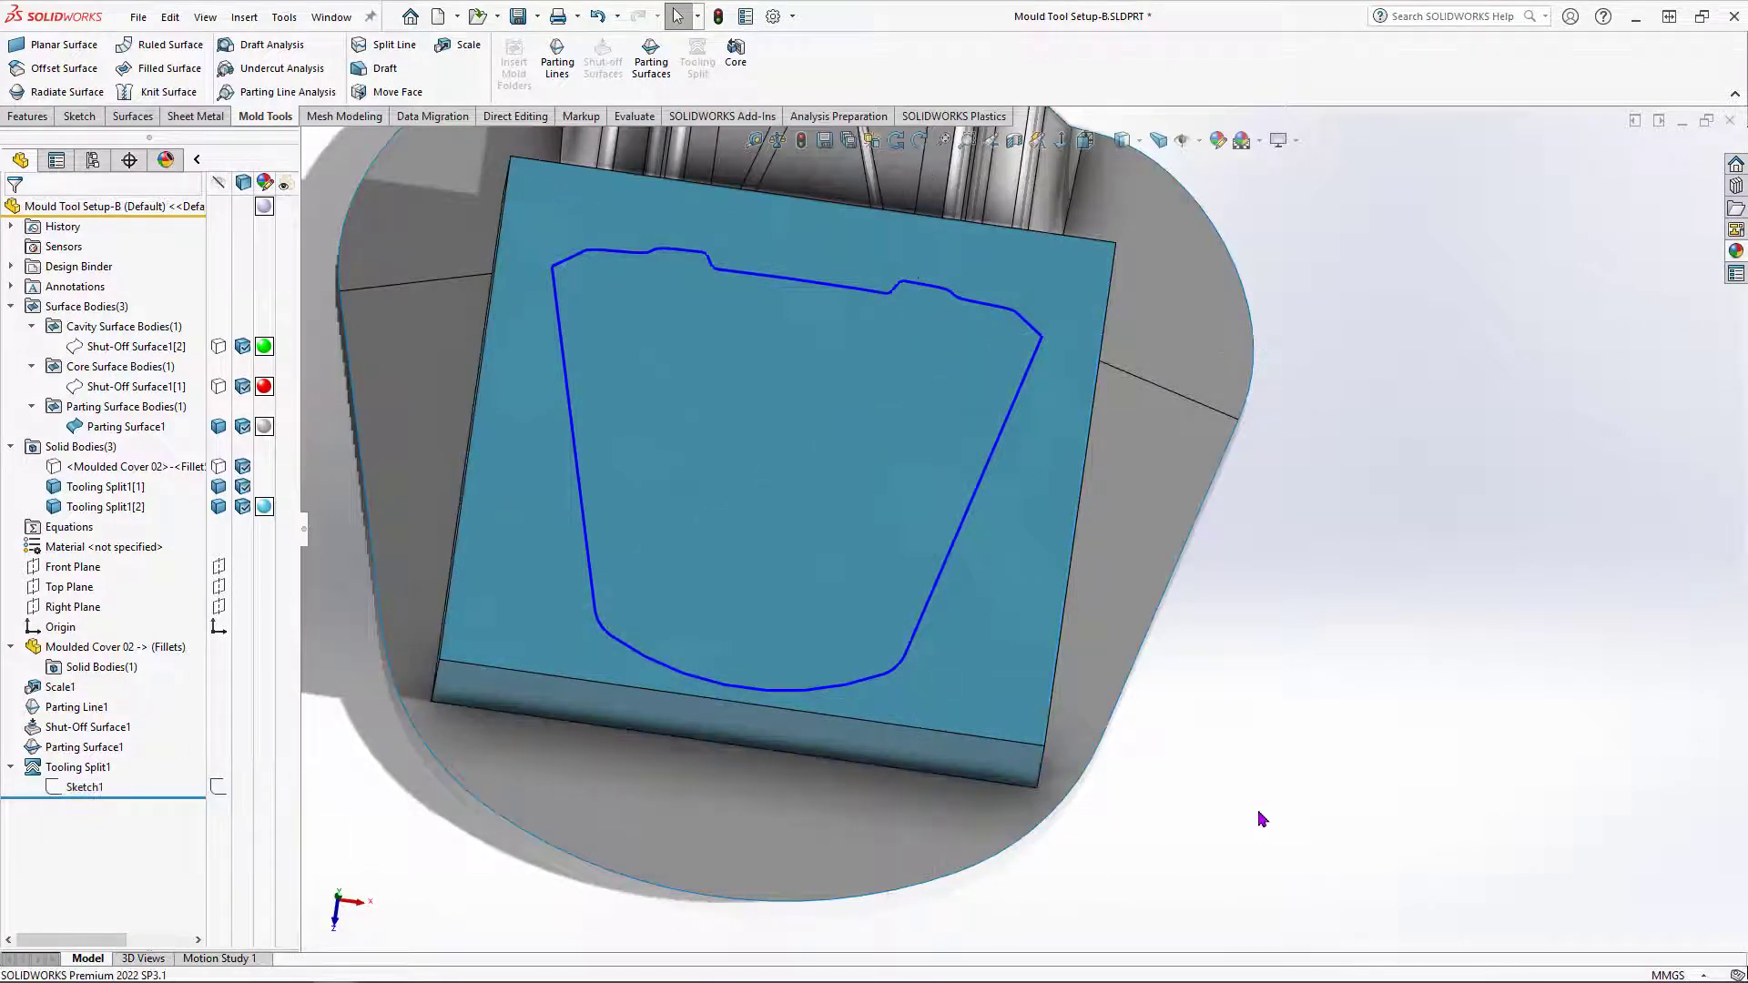
Step: Hide the Parting Surface1 body so that only the core and cavity blocks are shown
middle_drag(1268, 623, 1124, 537)
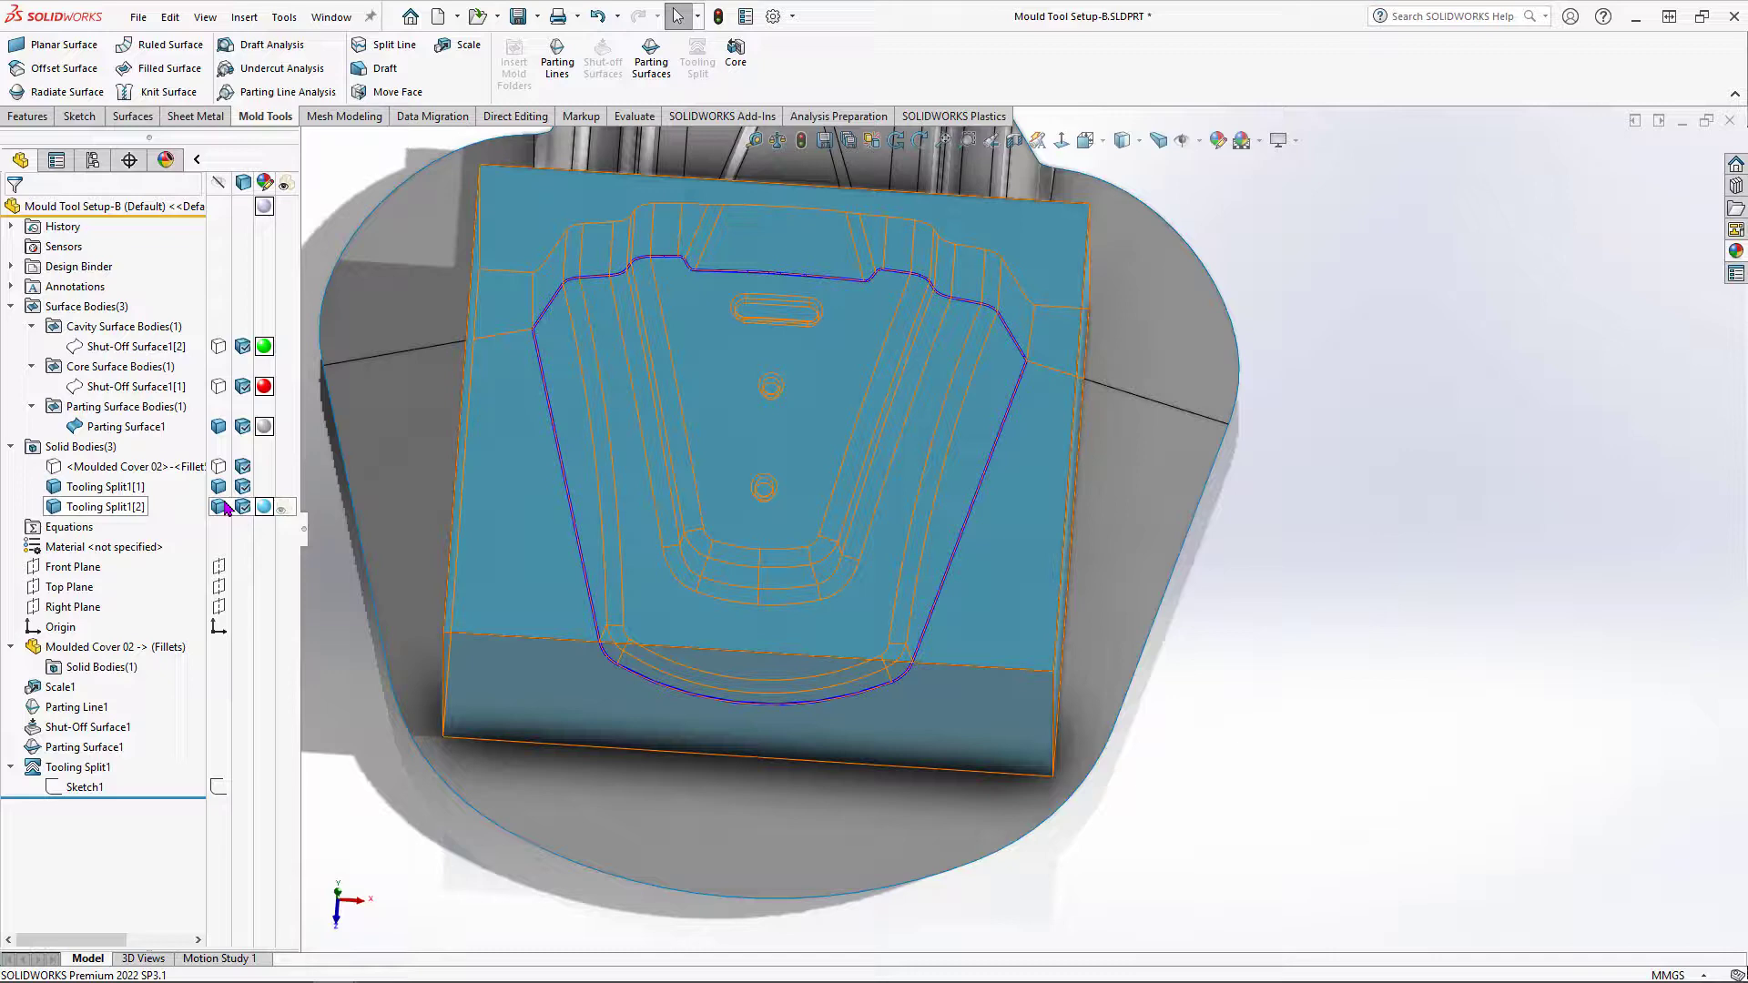
click(220, 426)
middle_drag(1259, 664, 1152, 690)
drag(1224, 801, 1205, 729)
key(Escape)
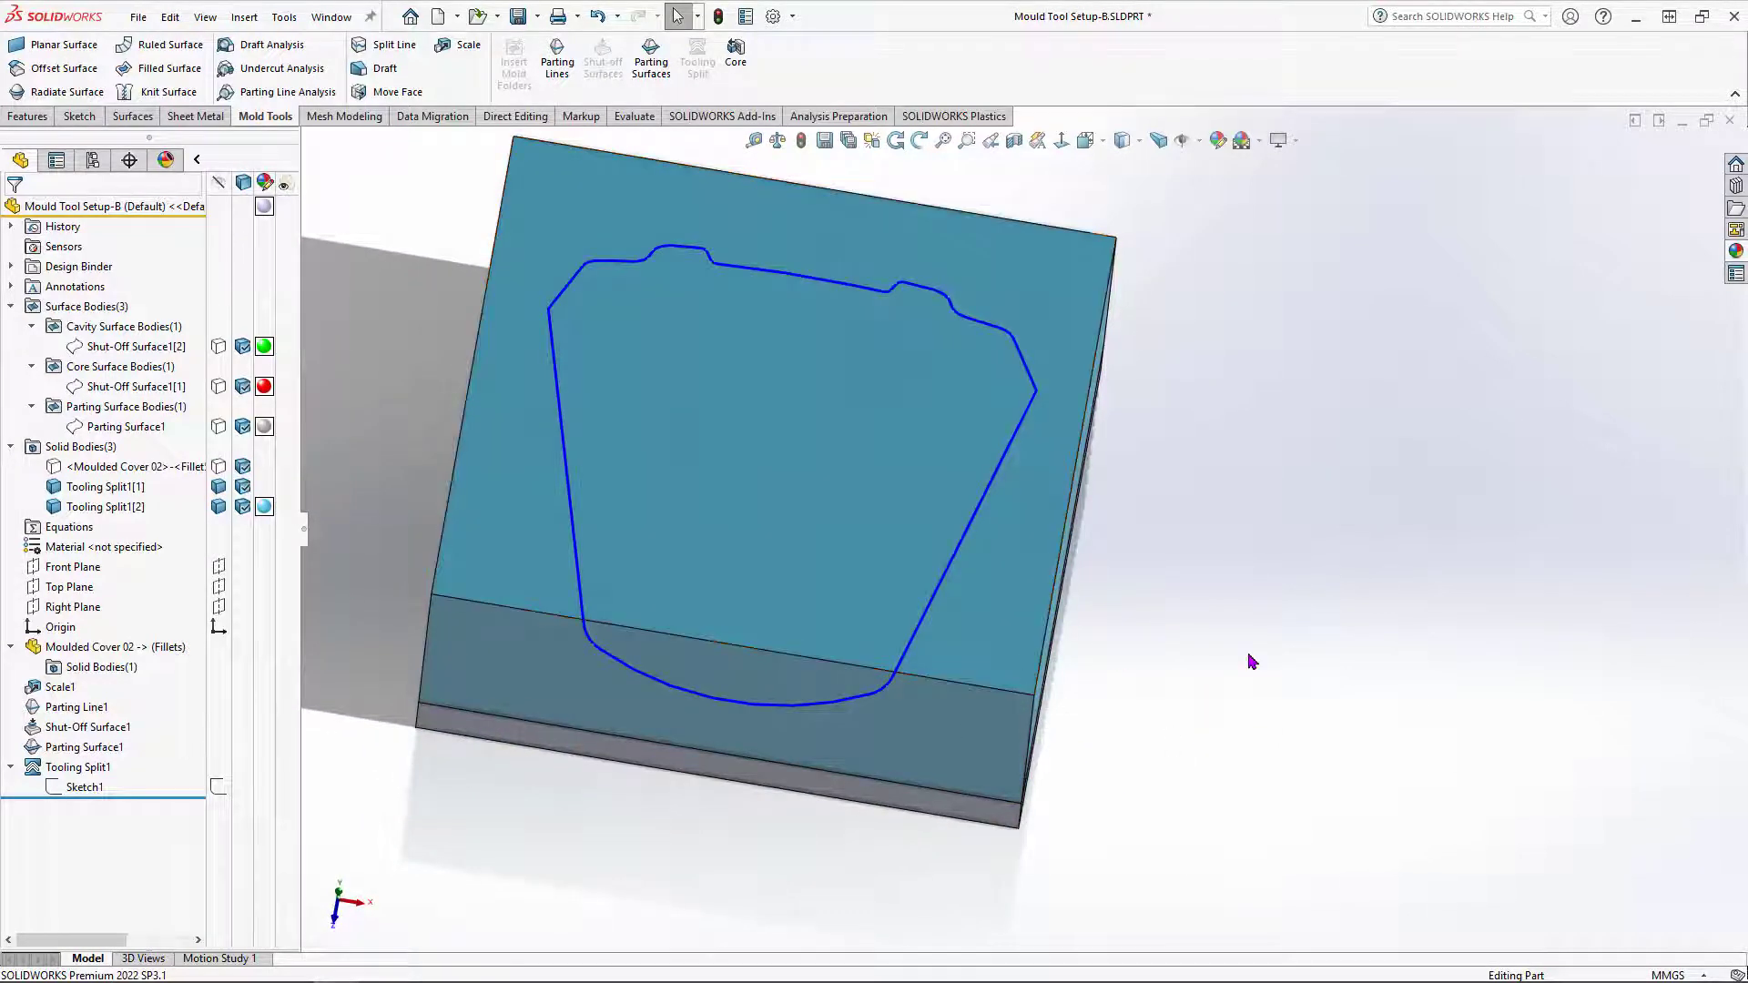
mouse_move(1137, 578)
middle_down()
mouse_move(1189, 605)
mouse_move(1005, 603)
mouse_move(1023, 589)
middle_up()
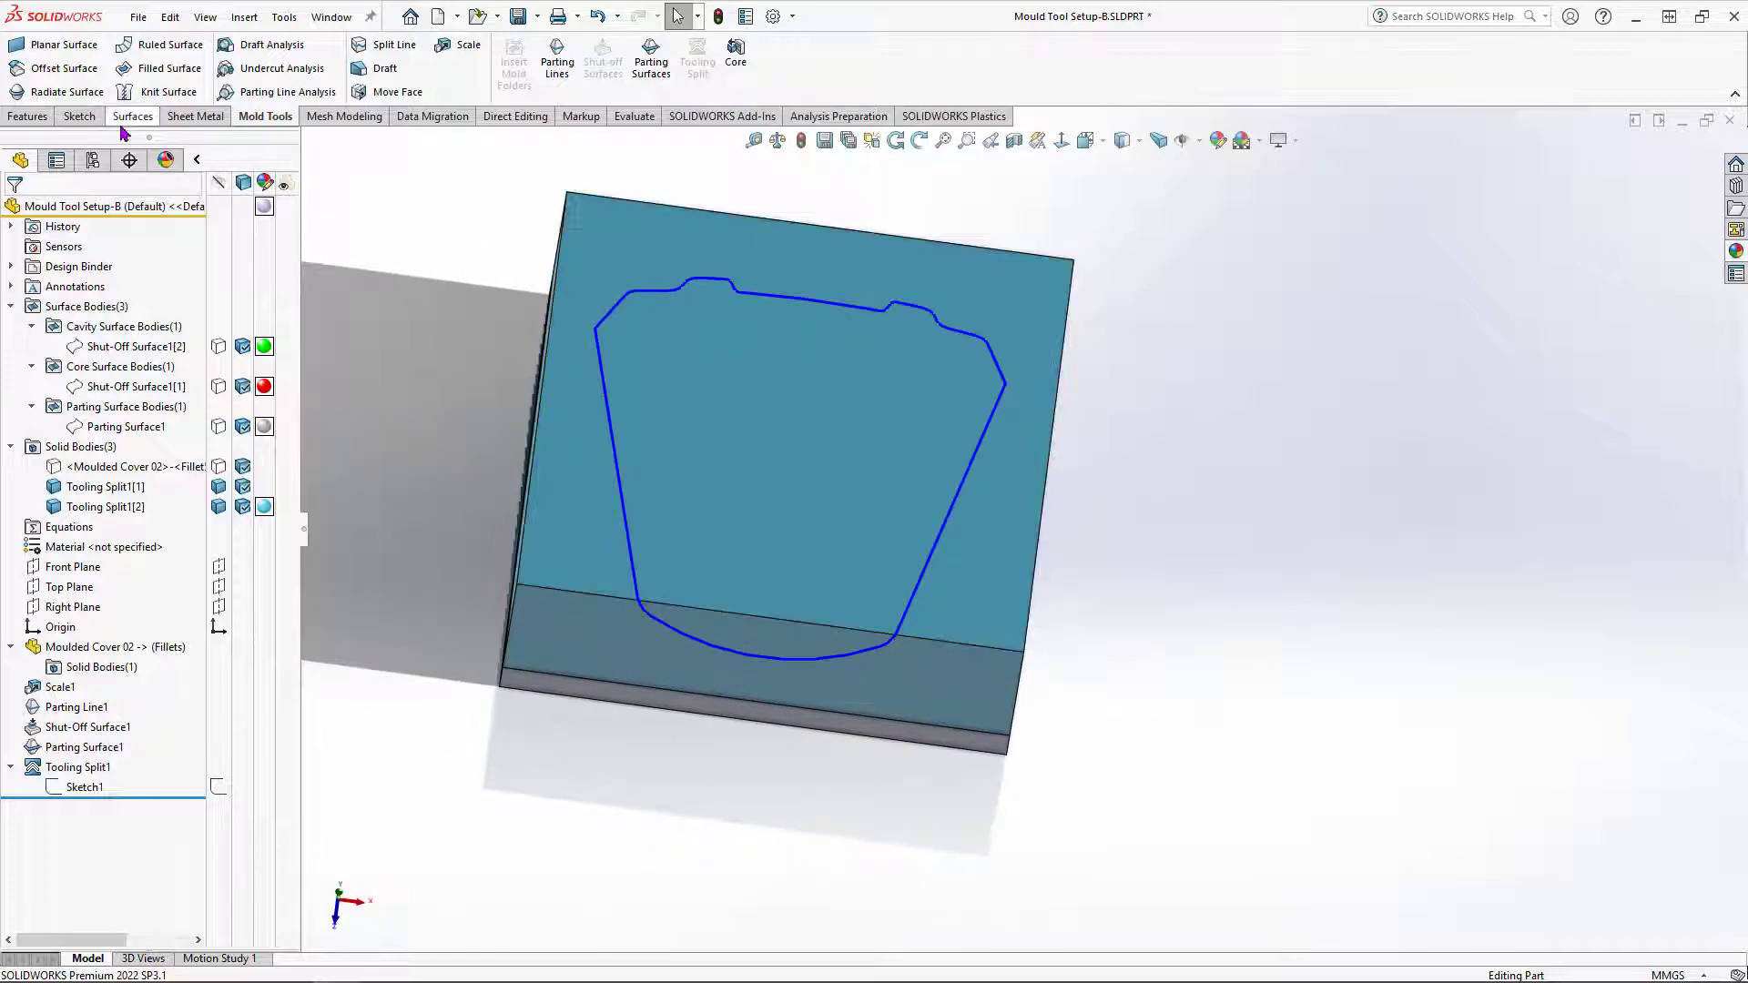
Step: Start a sketch on the upper block's top face and draw a 10 mm diameter circle near its front right corner
click(979, 589)
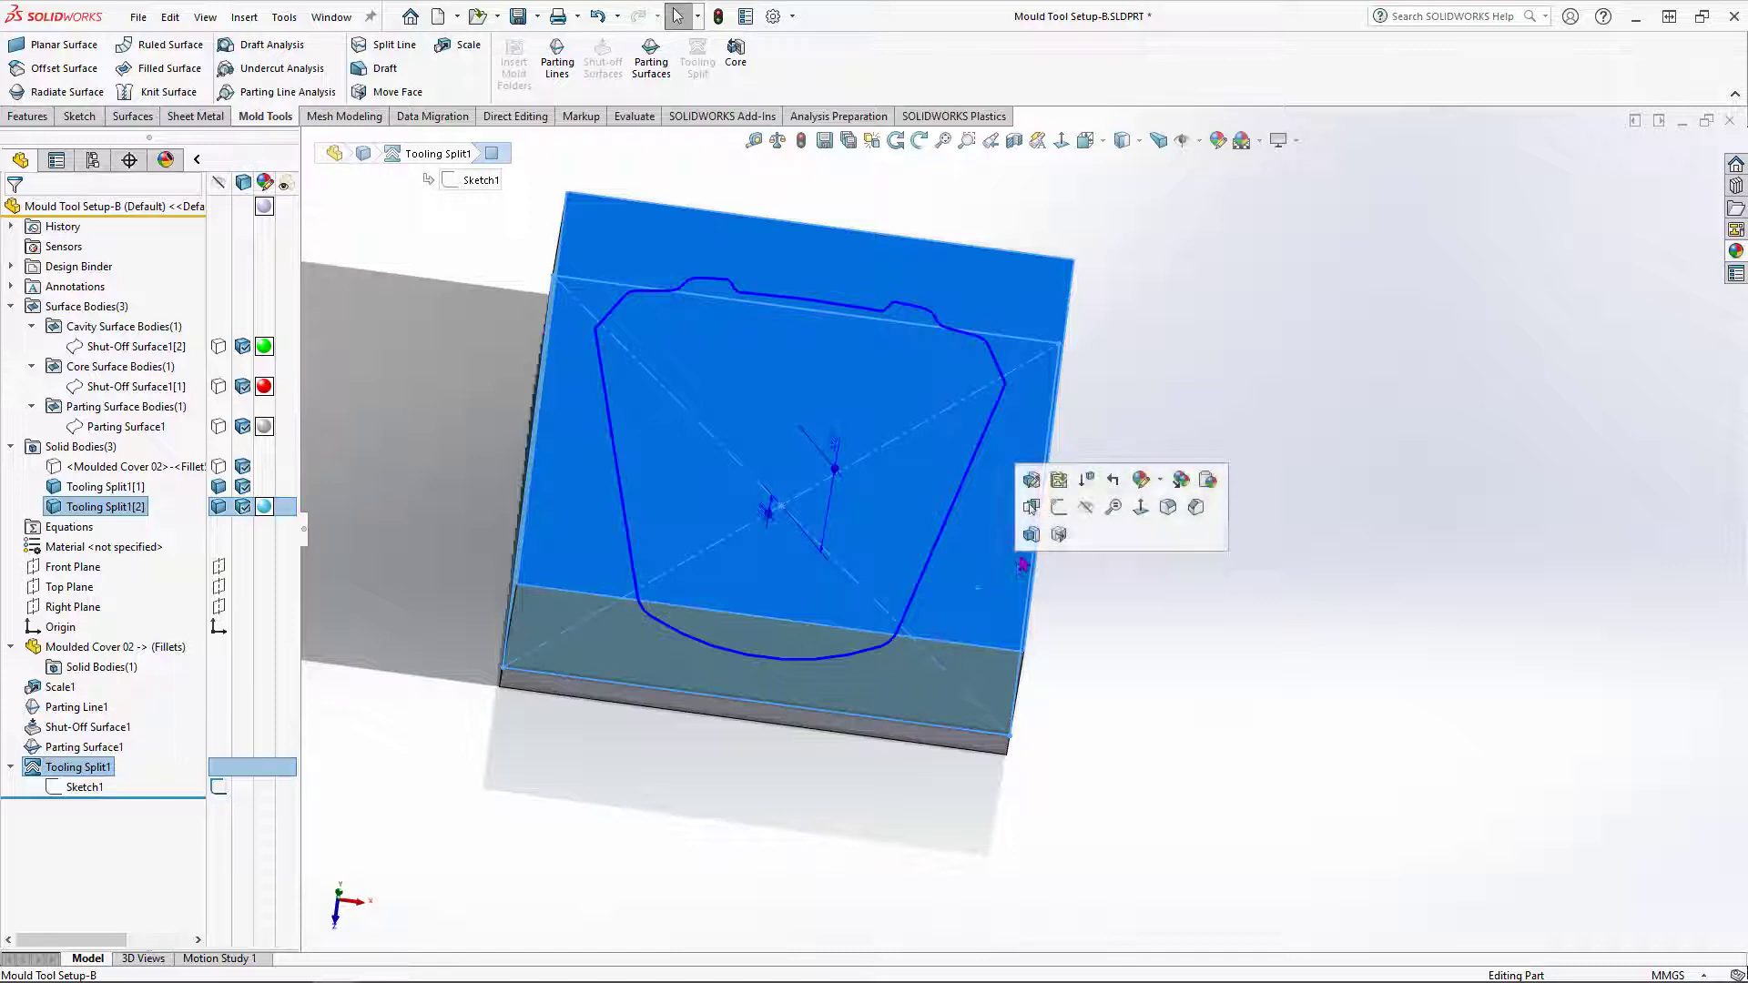
click(1277, 624)
right_click(992, 605)
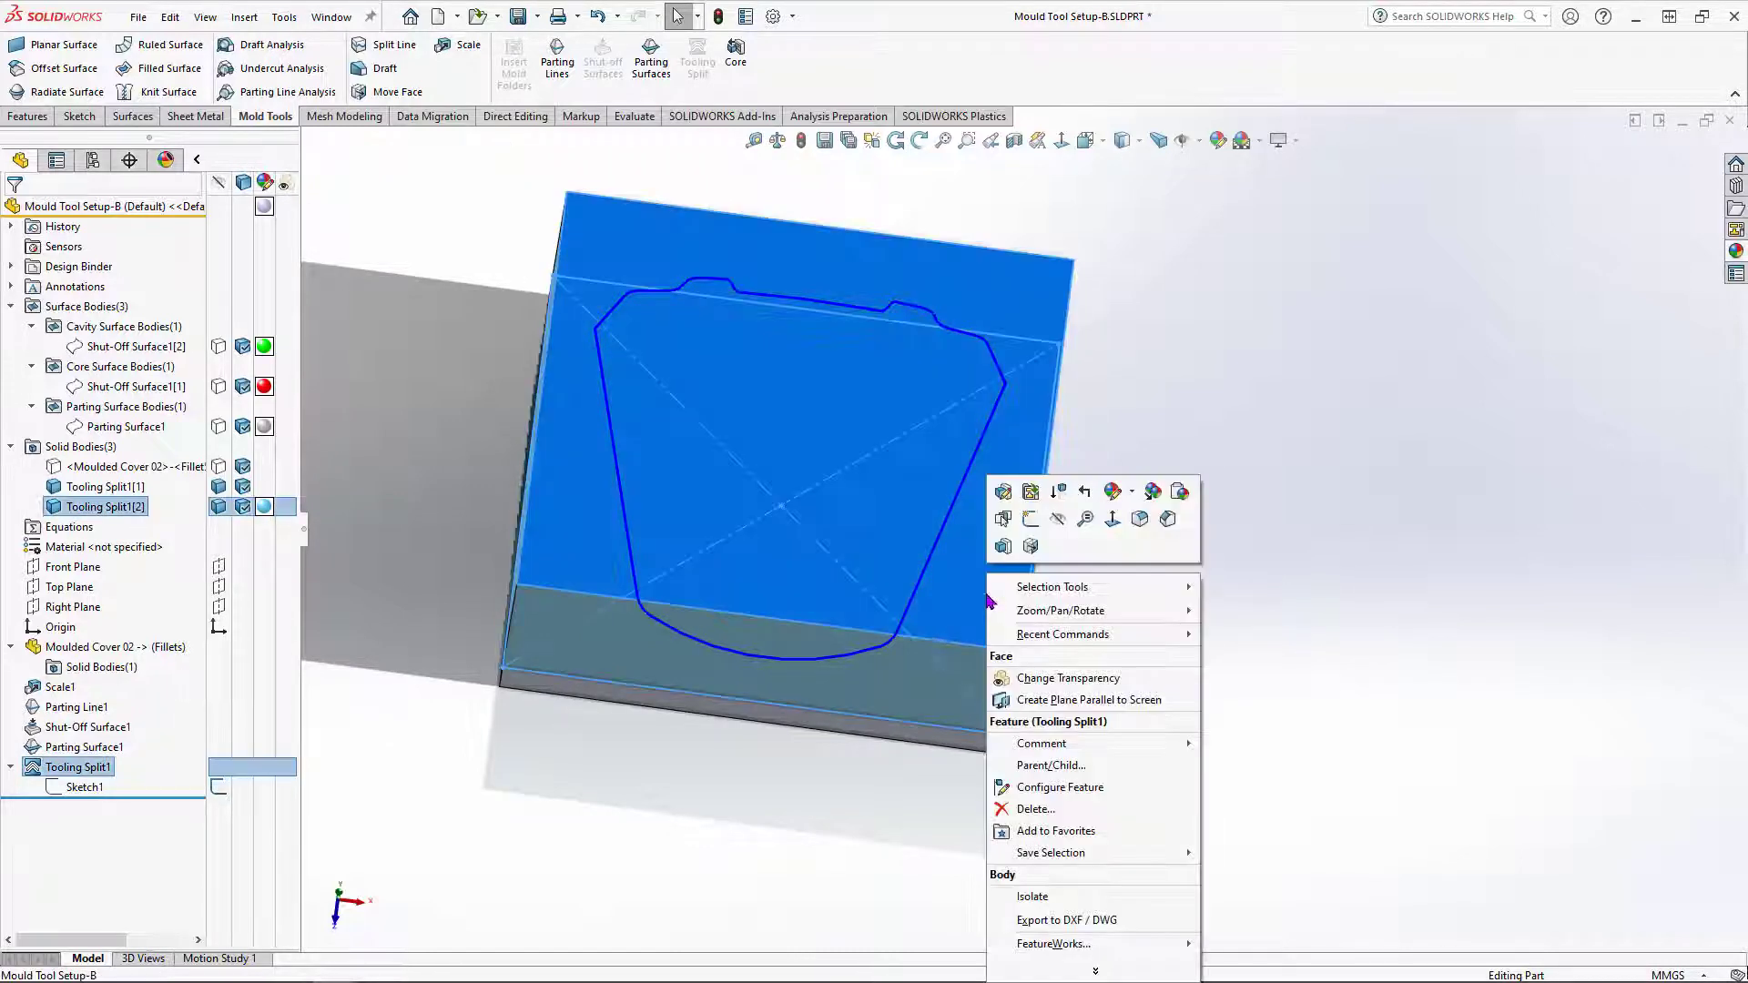
click(1026, 522)
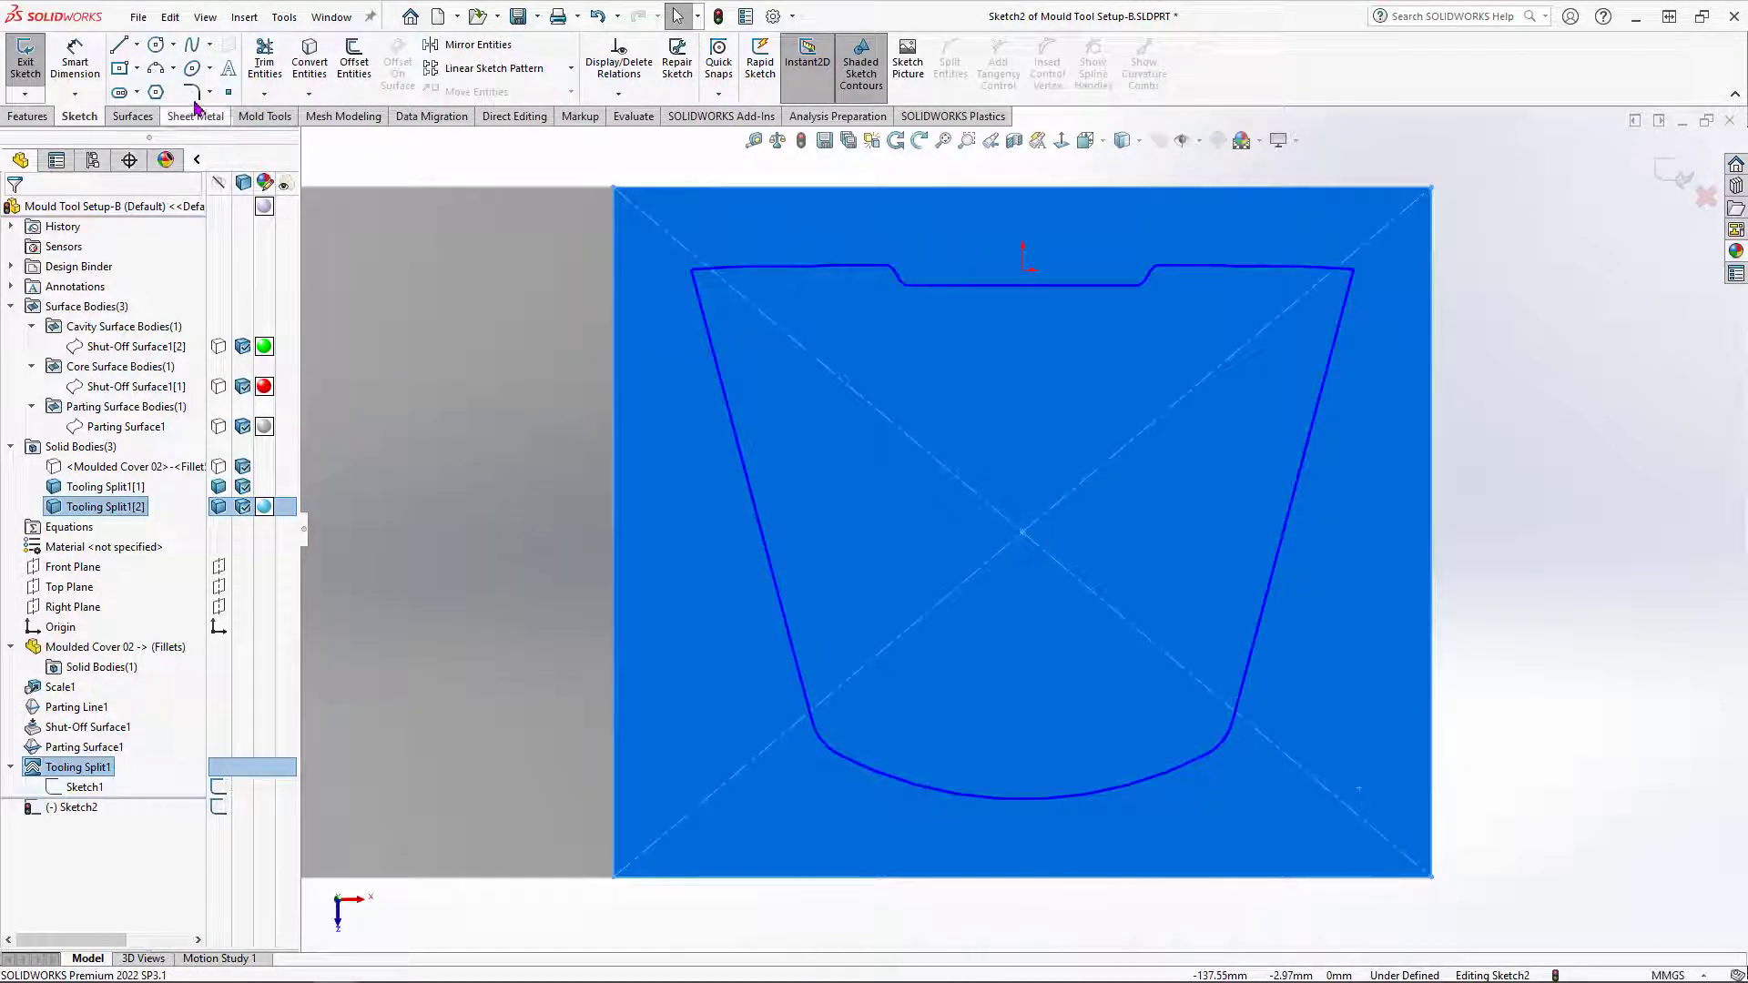
click(157, 46)
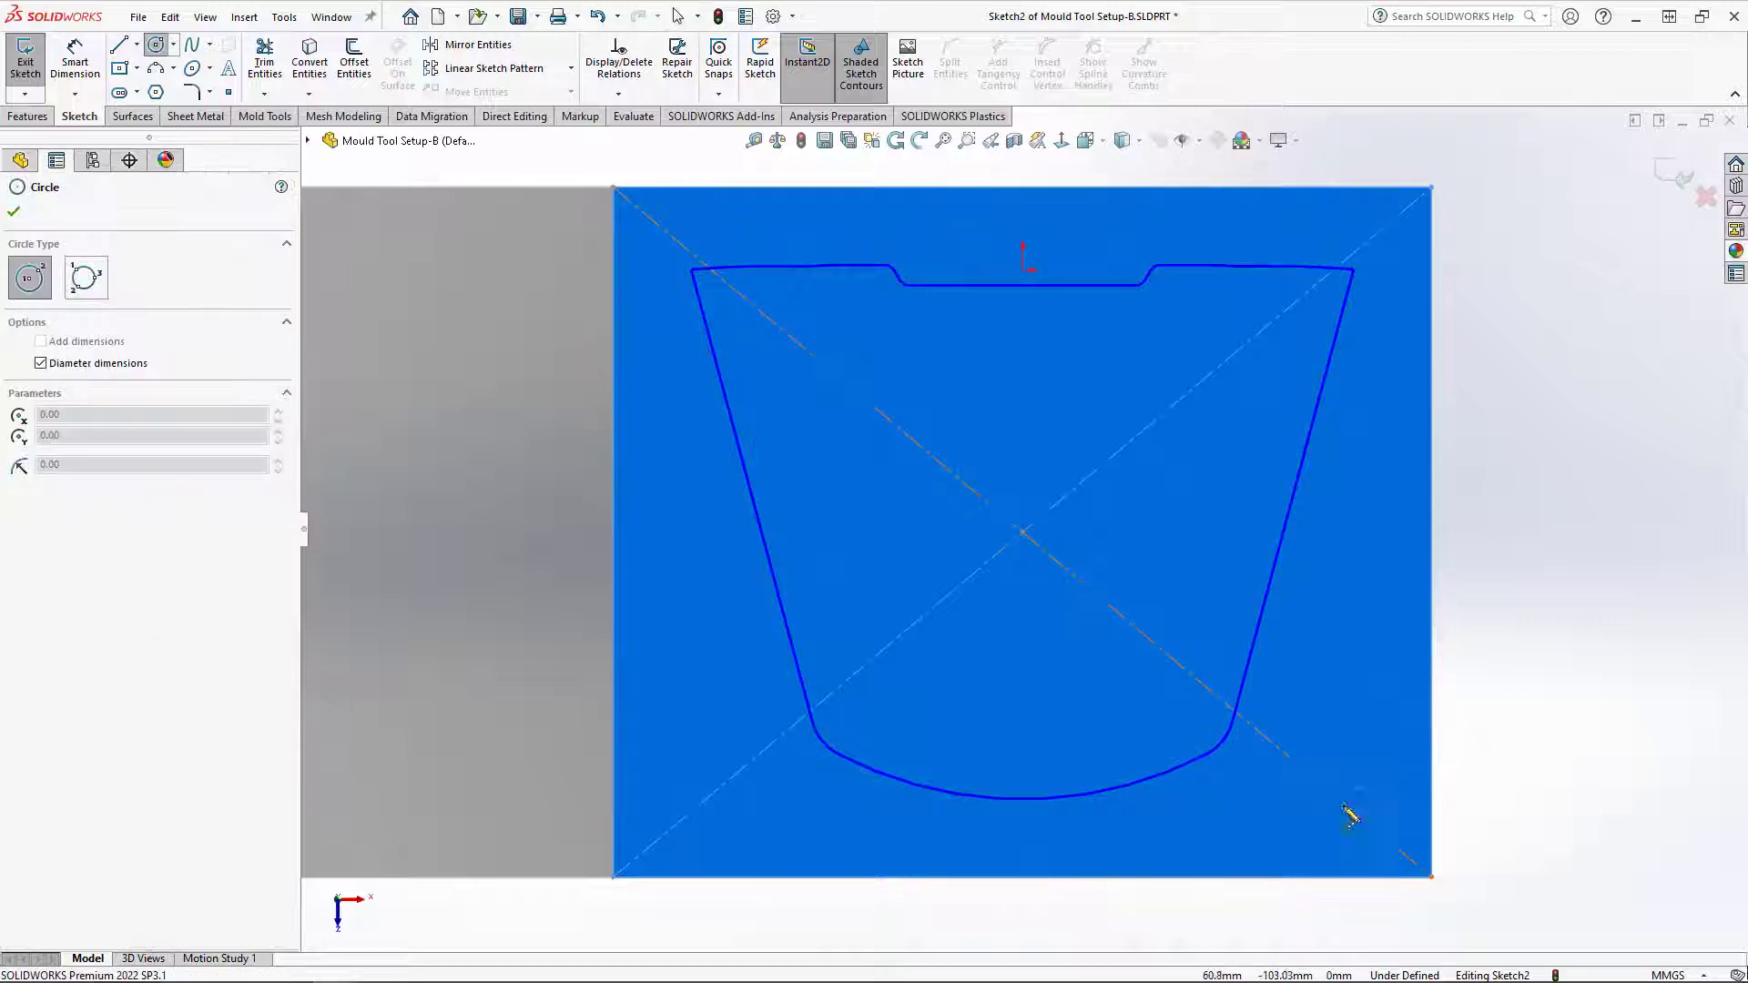
click(1353, 812)
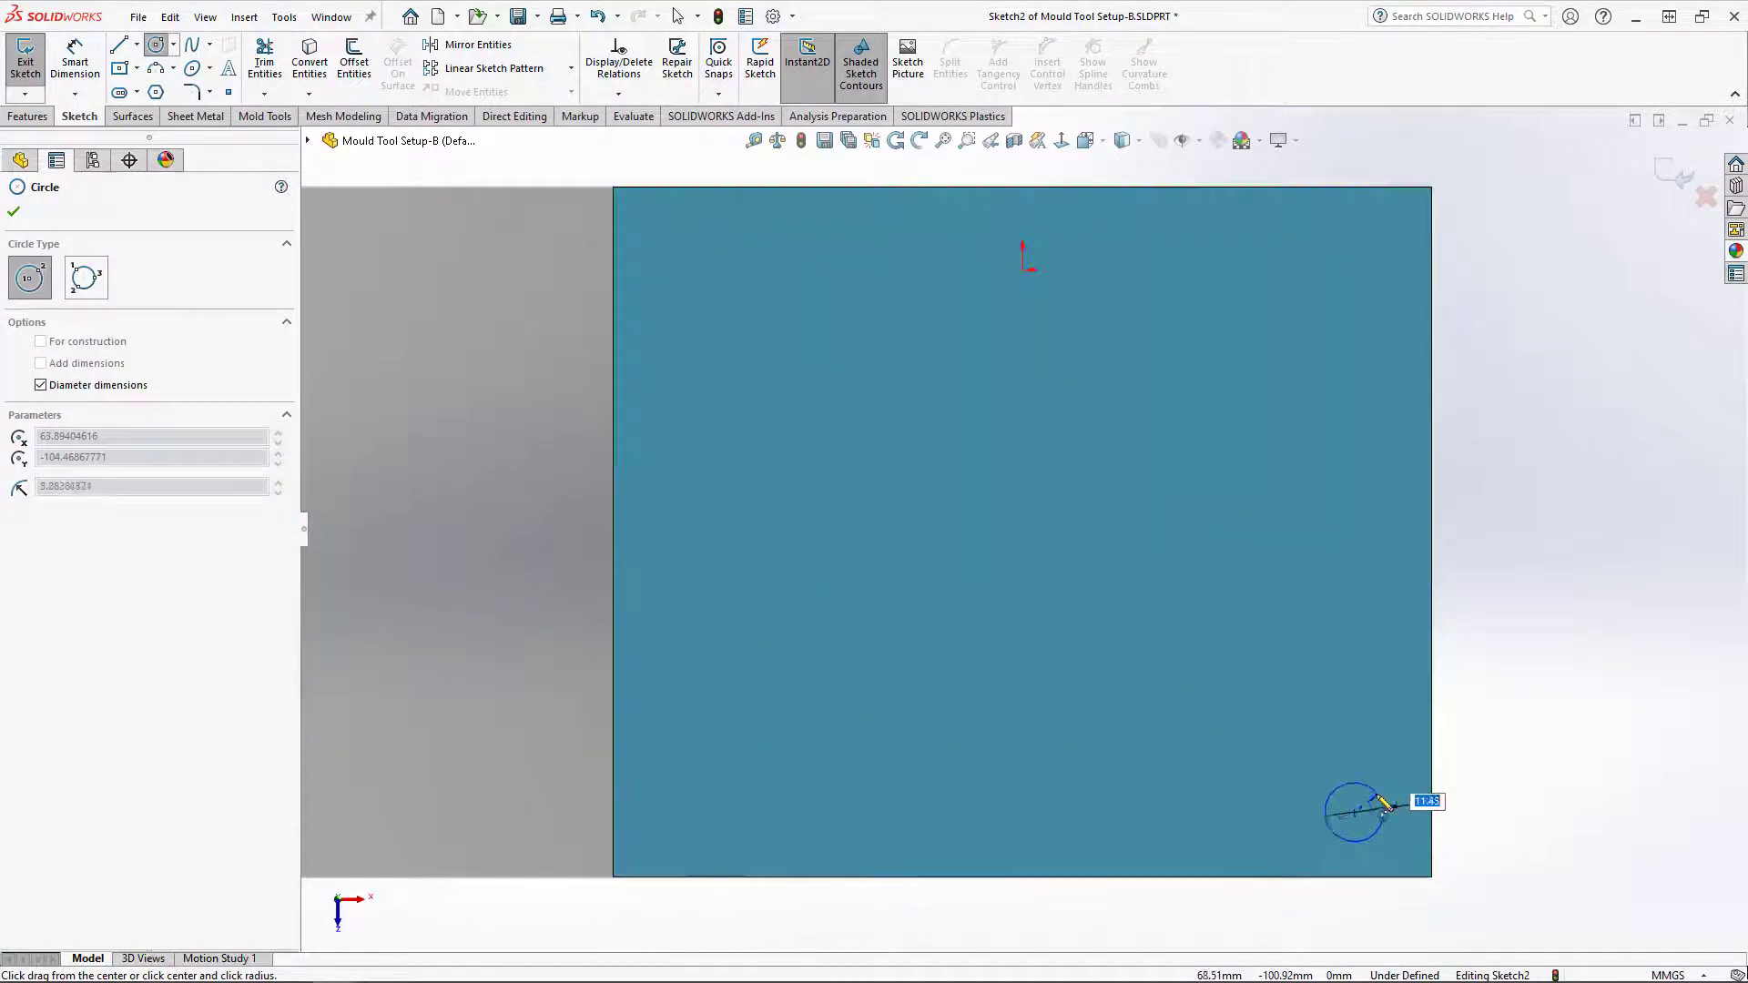
text(10)
key(Return)
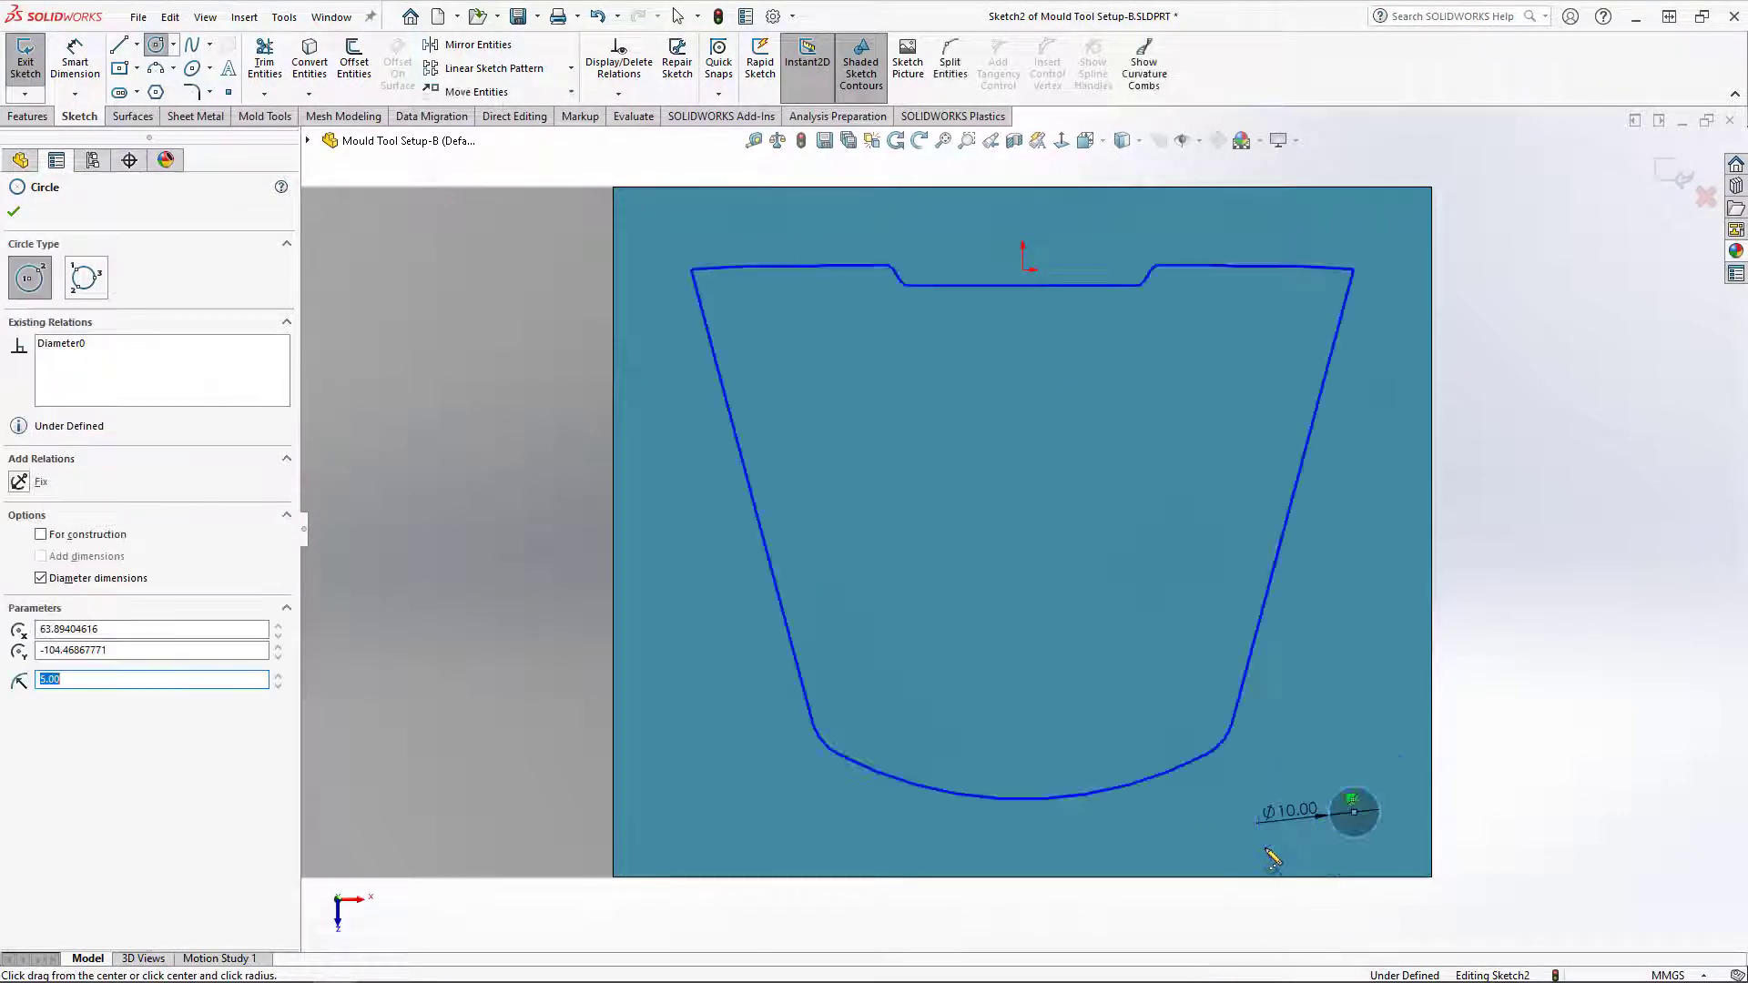
key(Escape)
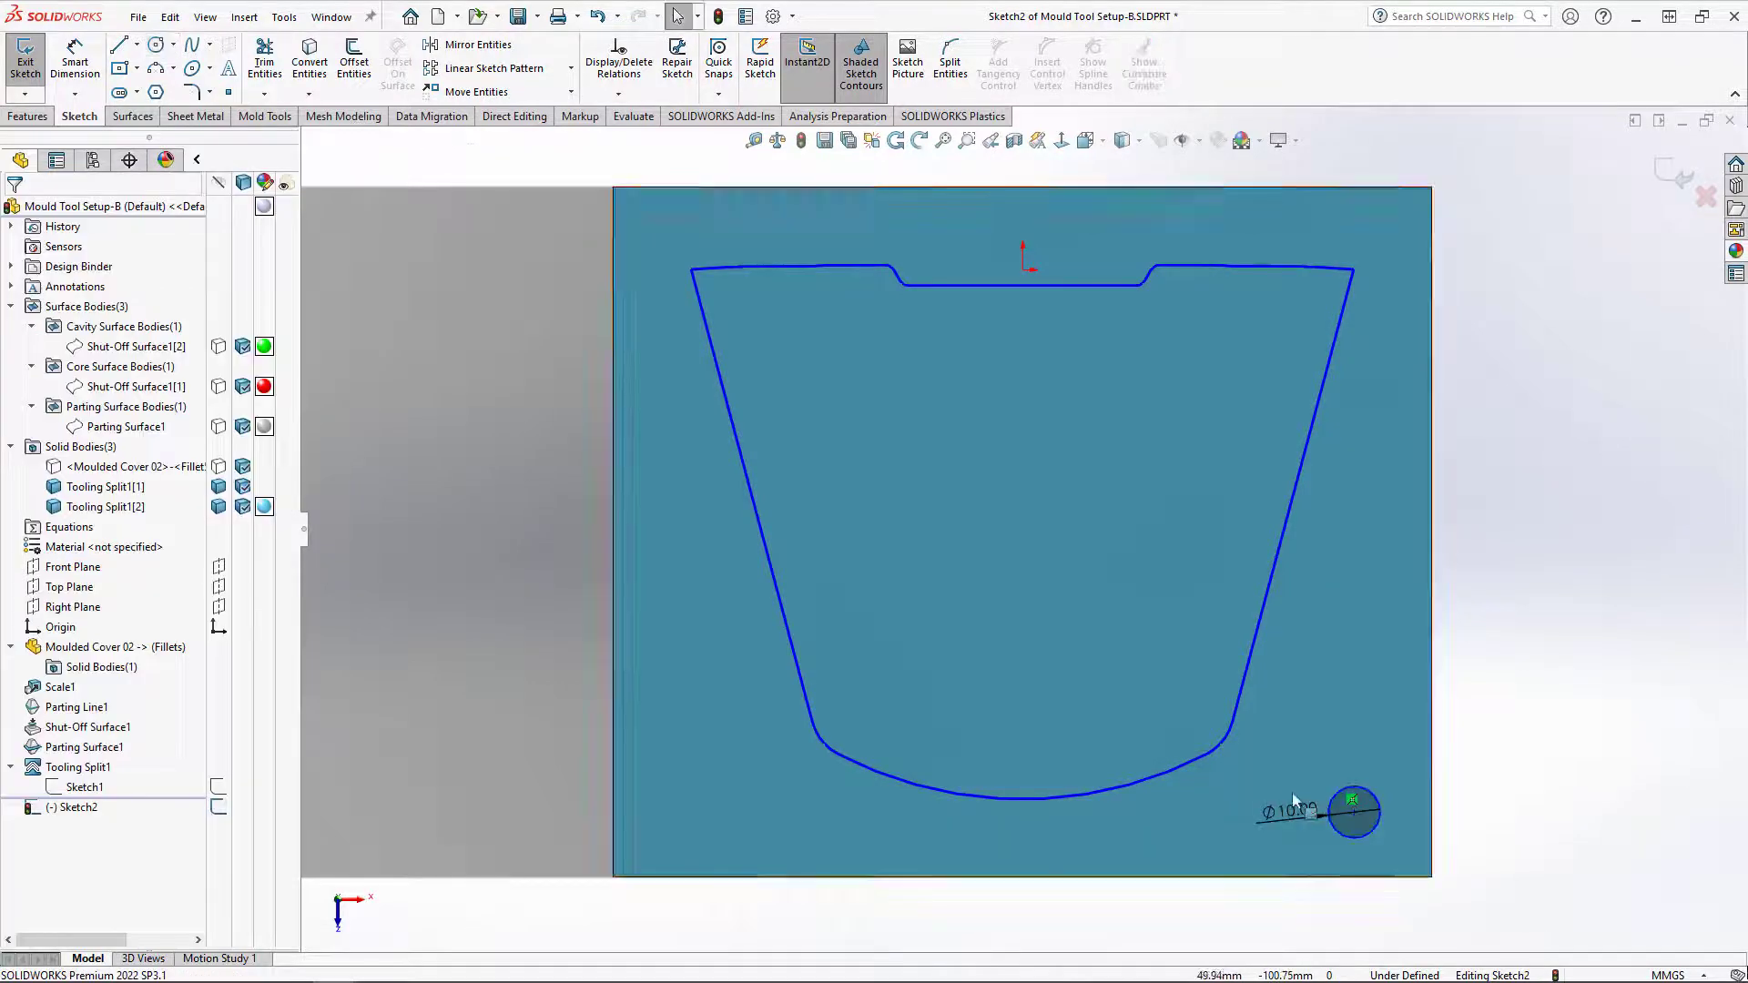
Step: Dimension the circle's centre 15 mm from the block's right edge
click(81, 65)
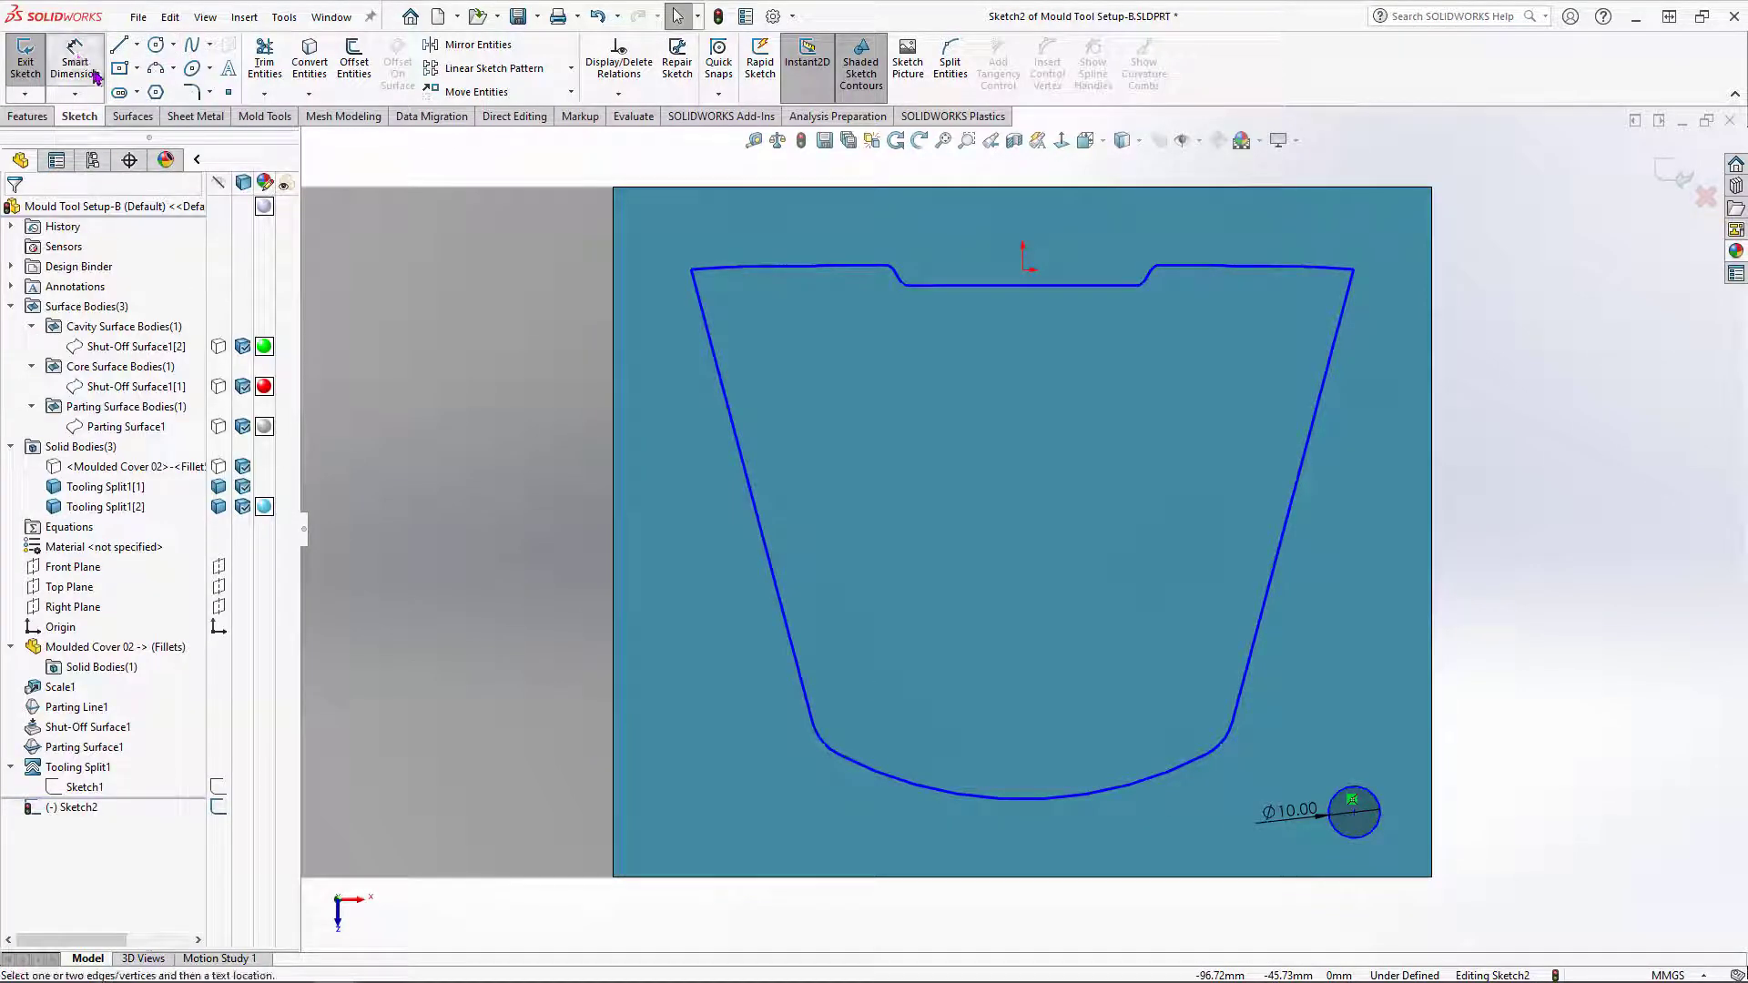
click(1432, 812)
click(1355, 813)
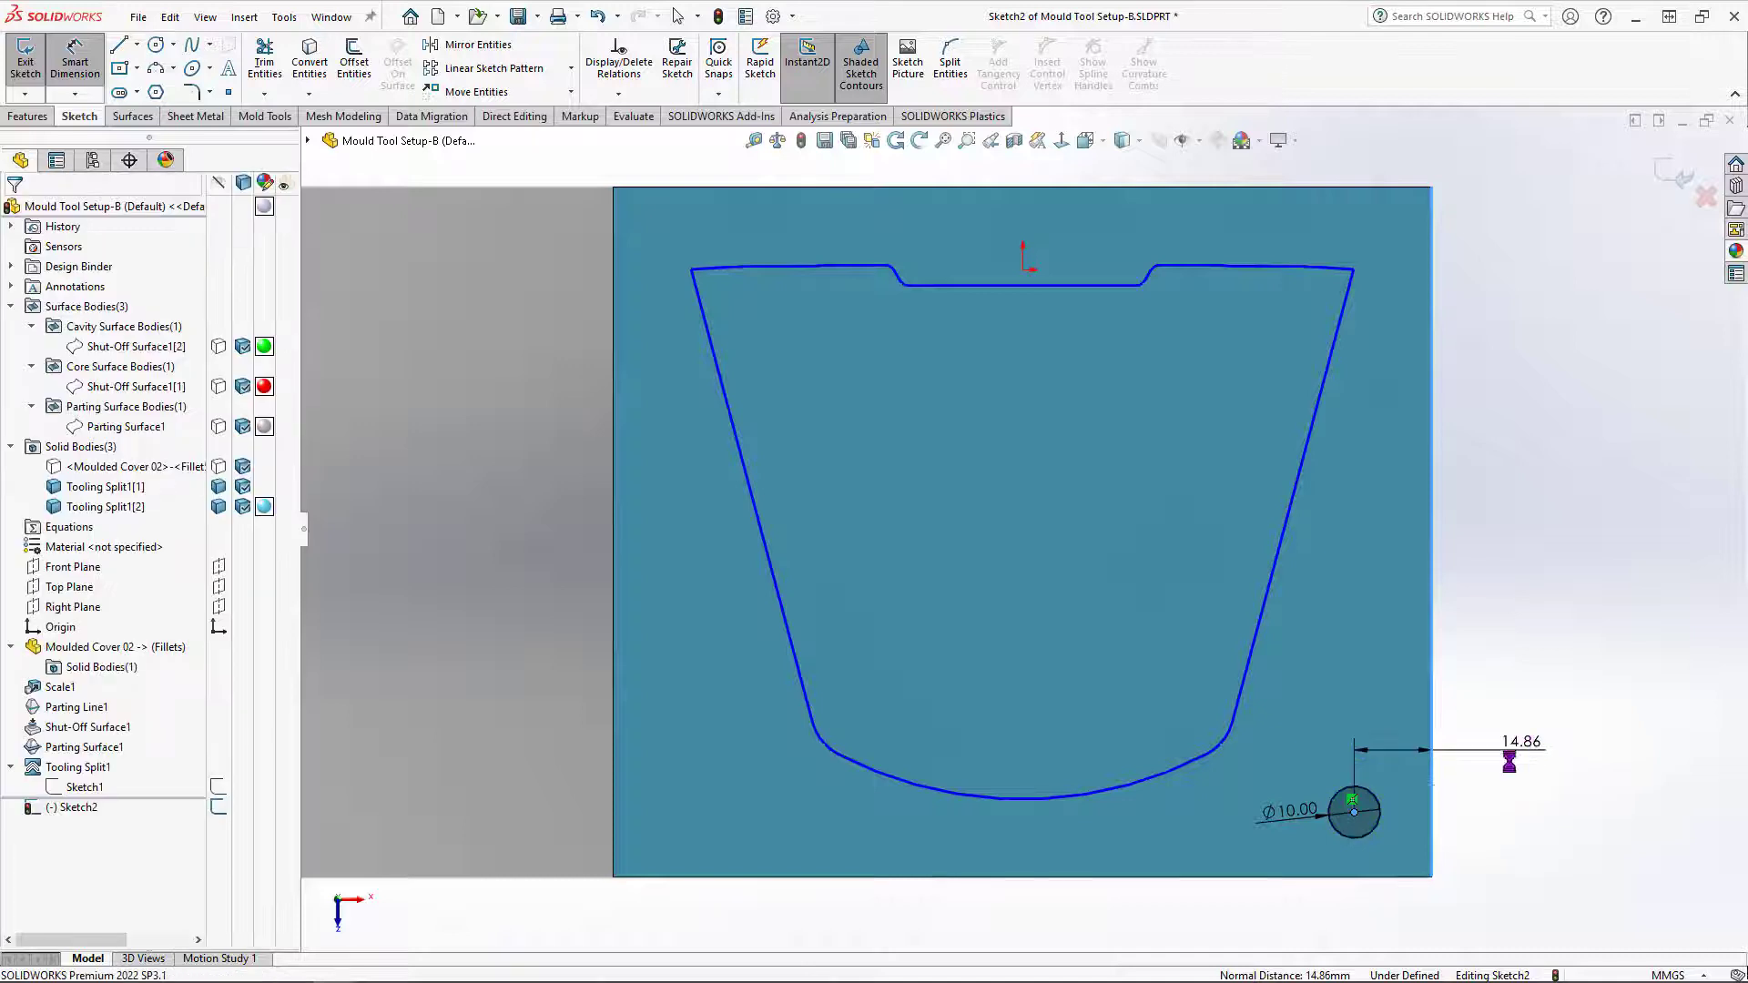
click(1511, 728)
text(15)
key(Return)
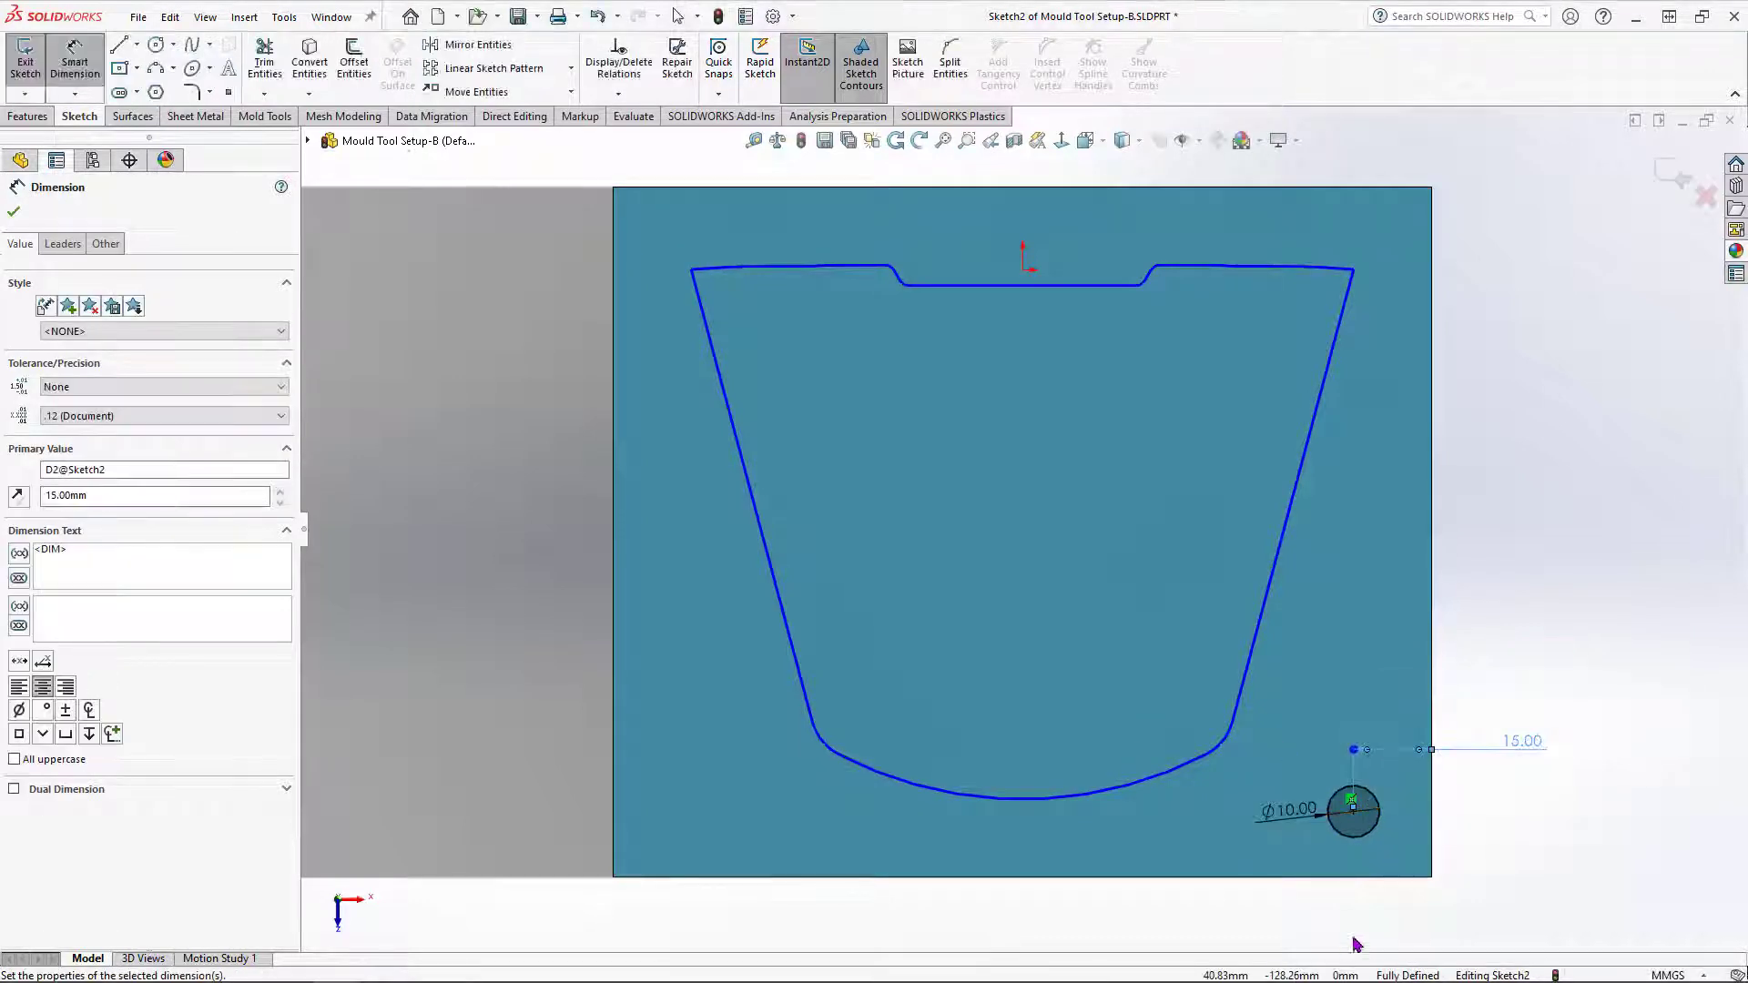
key(Escape)
key(Escape)
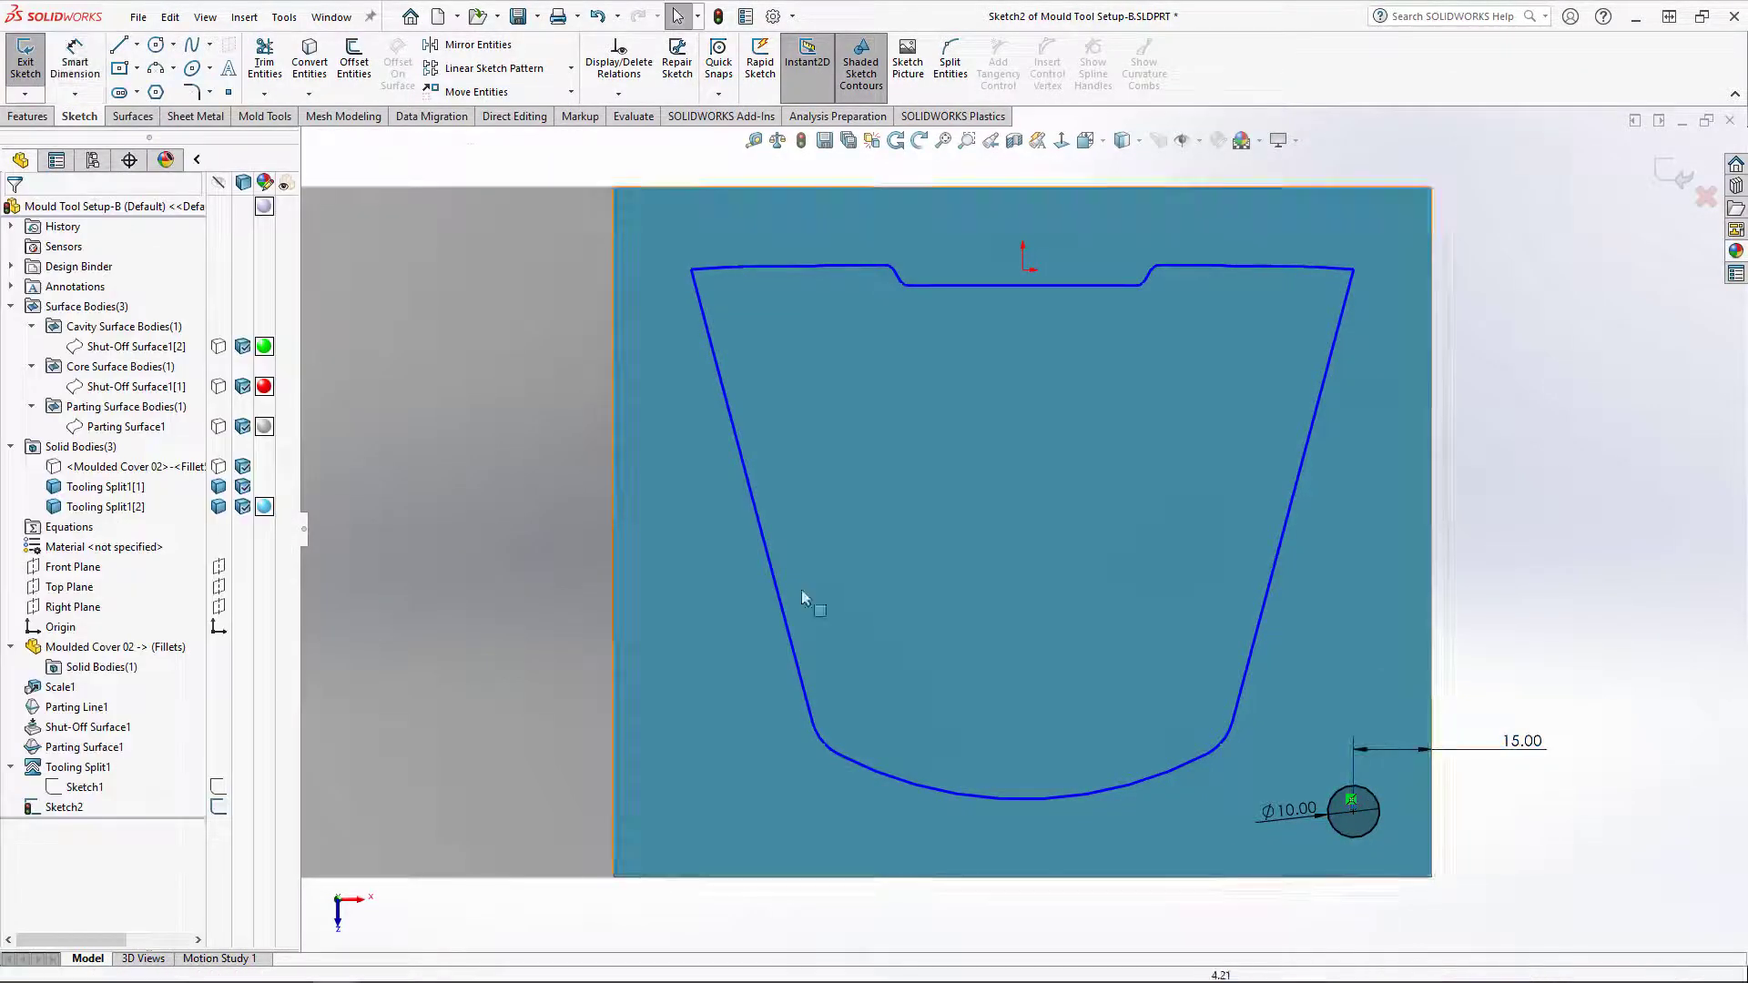
Step: Cut-extrude the circle Through All to make a hole through both mould blocks
click(30, 117)
click(270, 60)
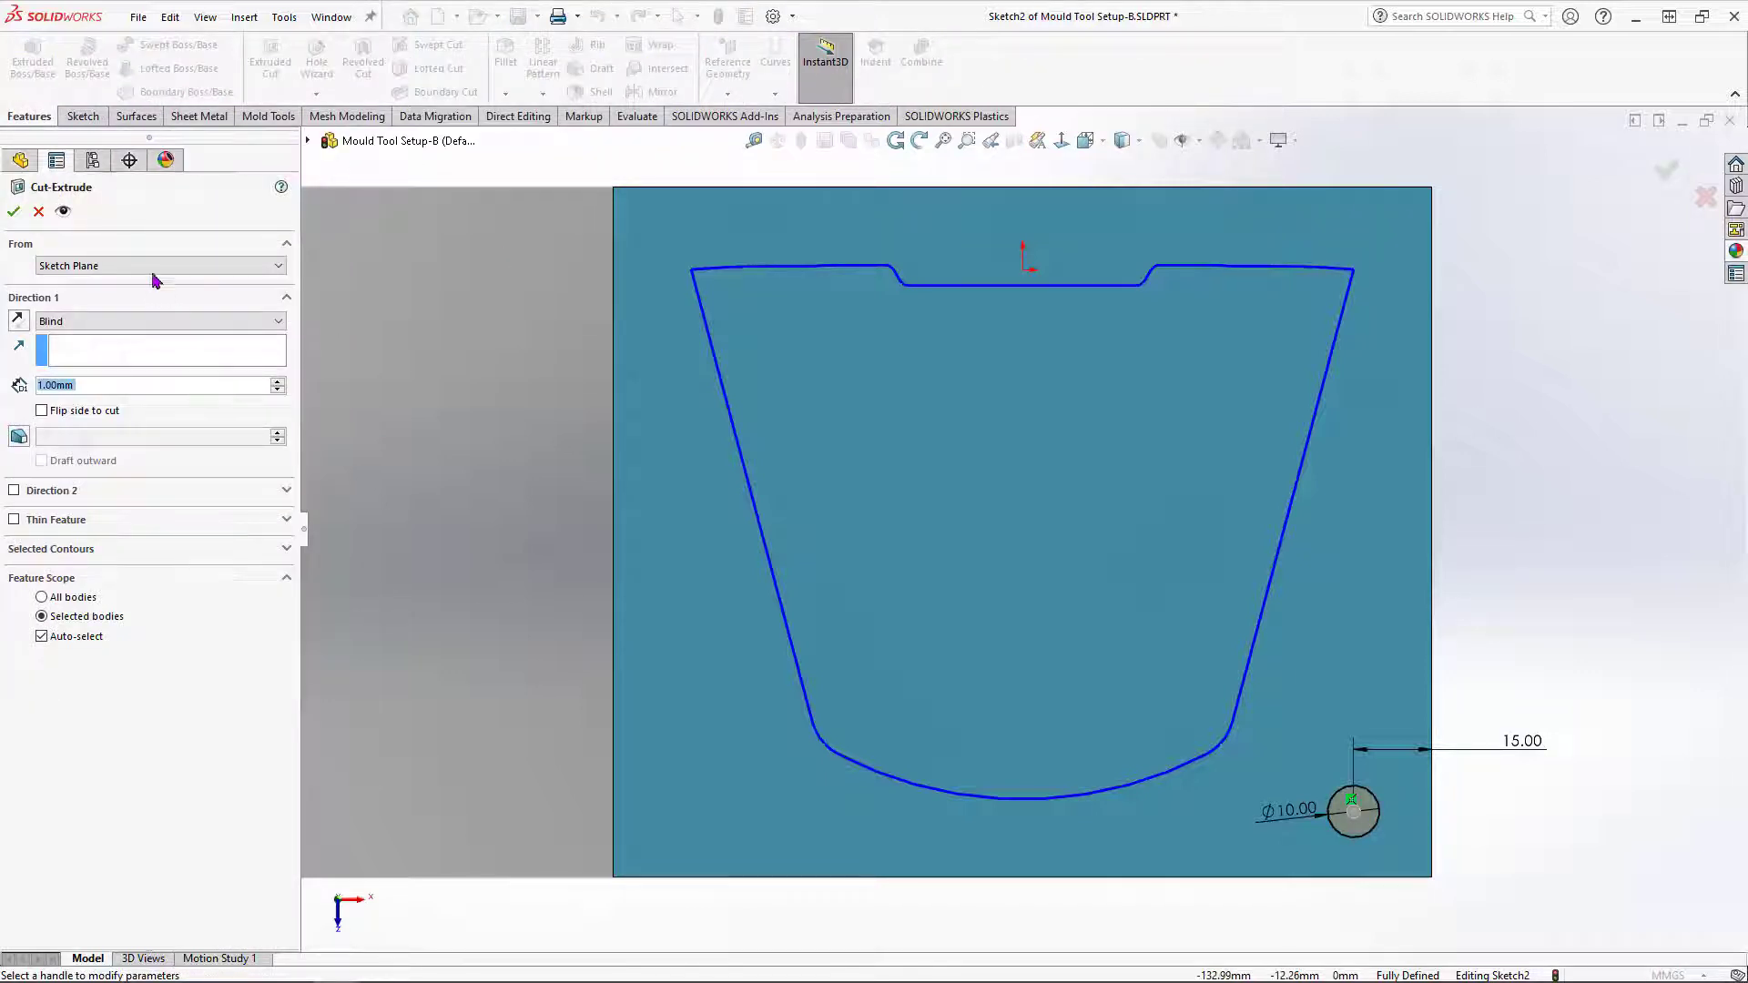
click(156, 321)
click(202, 361)
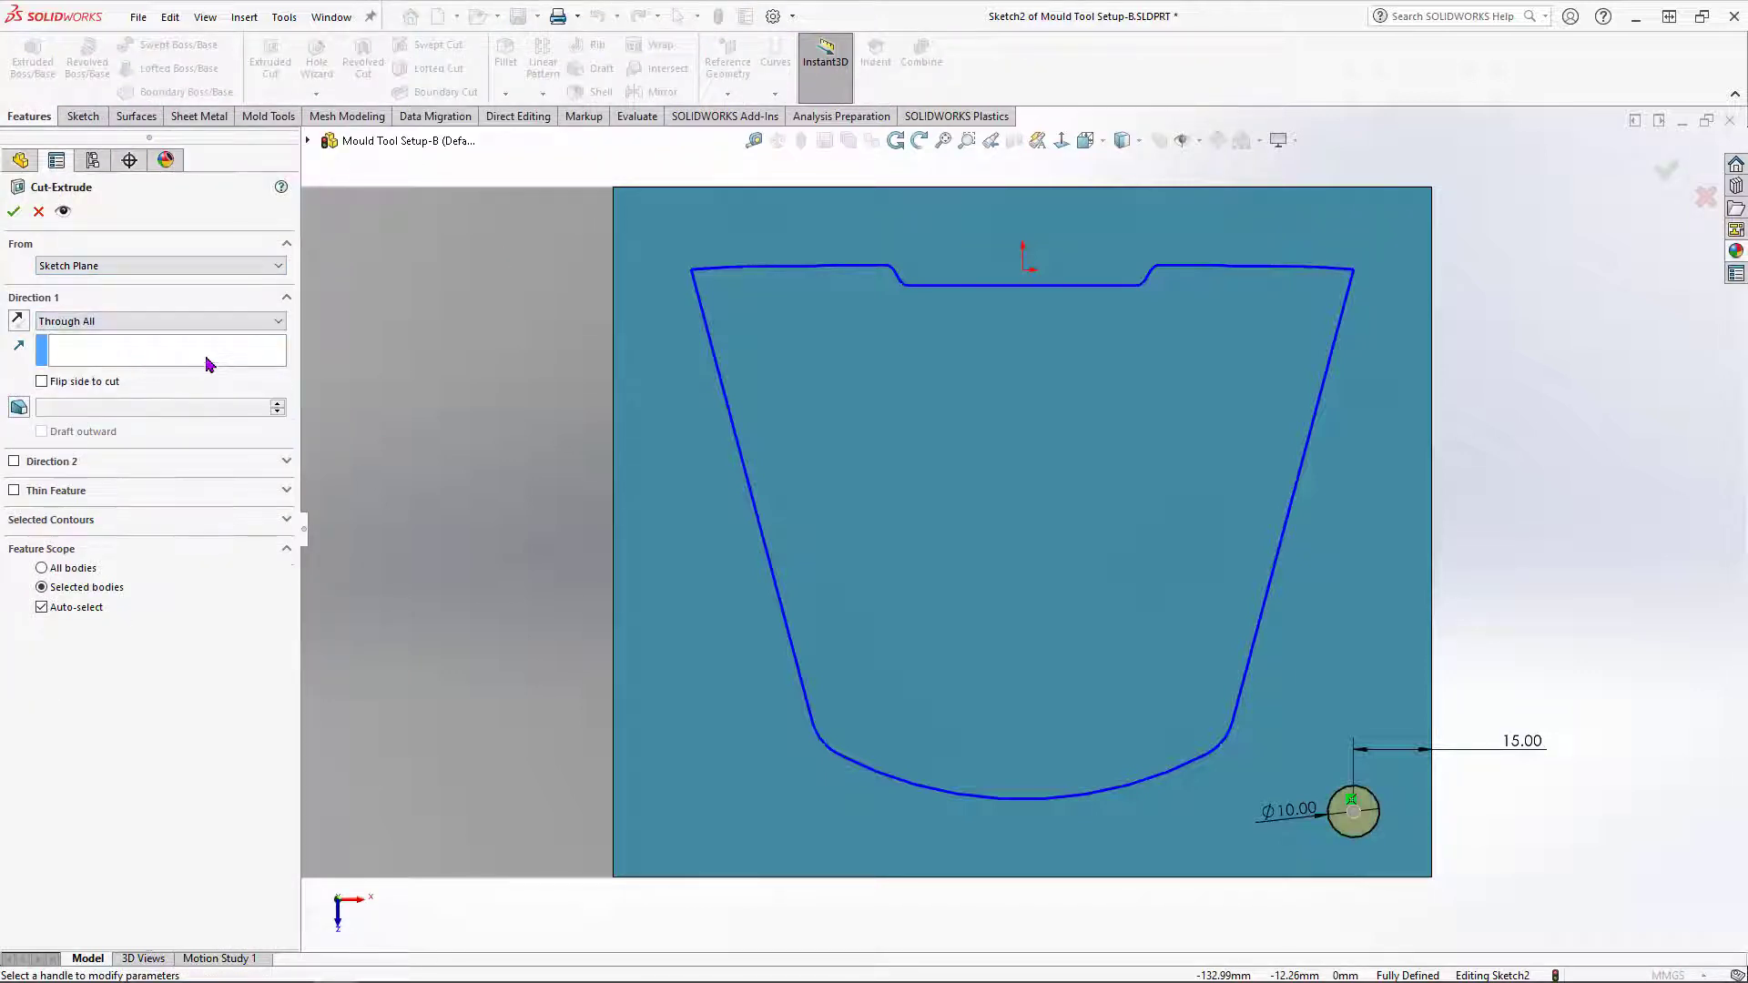
click(12, 210)
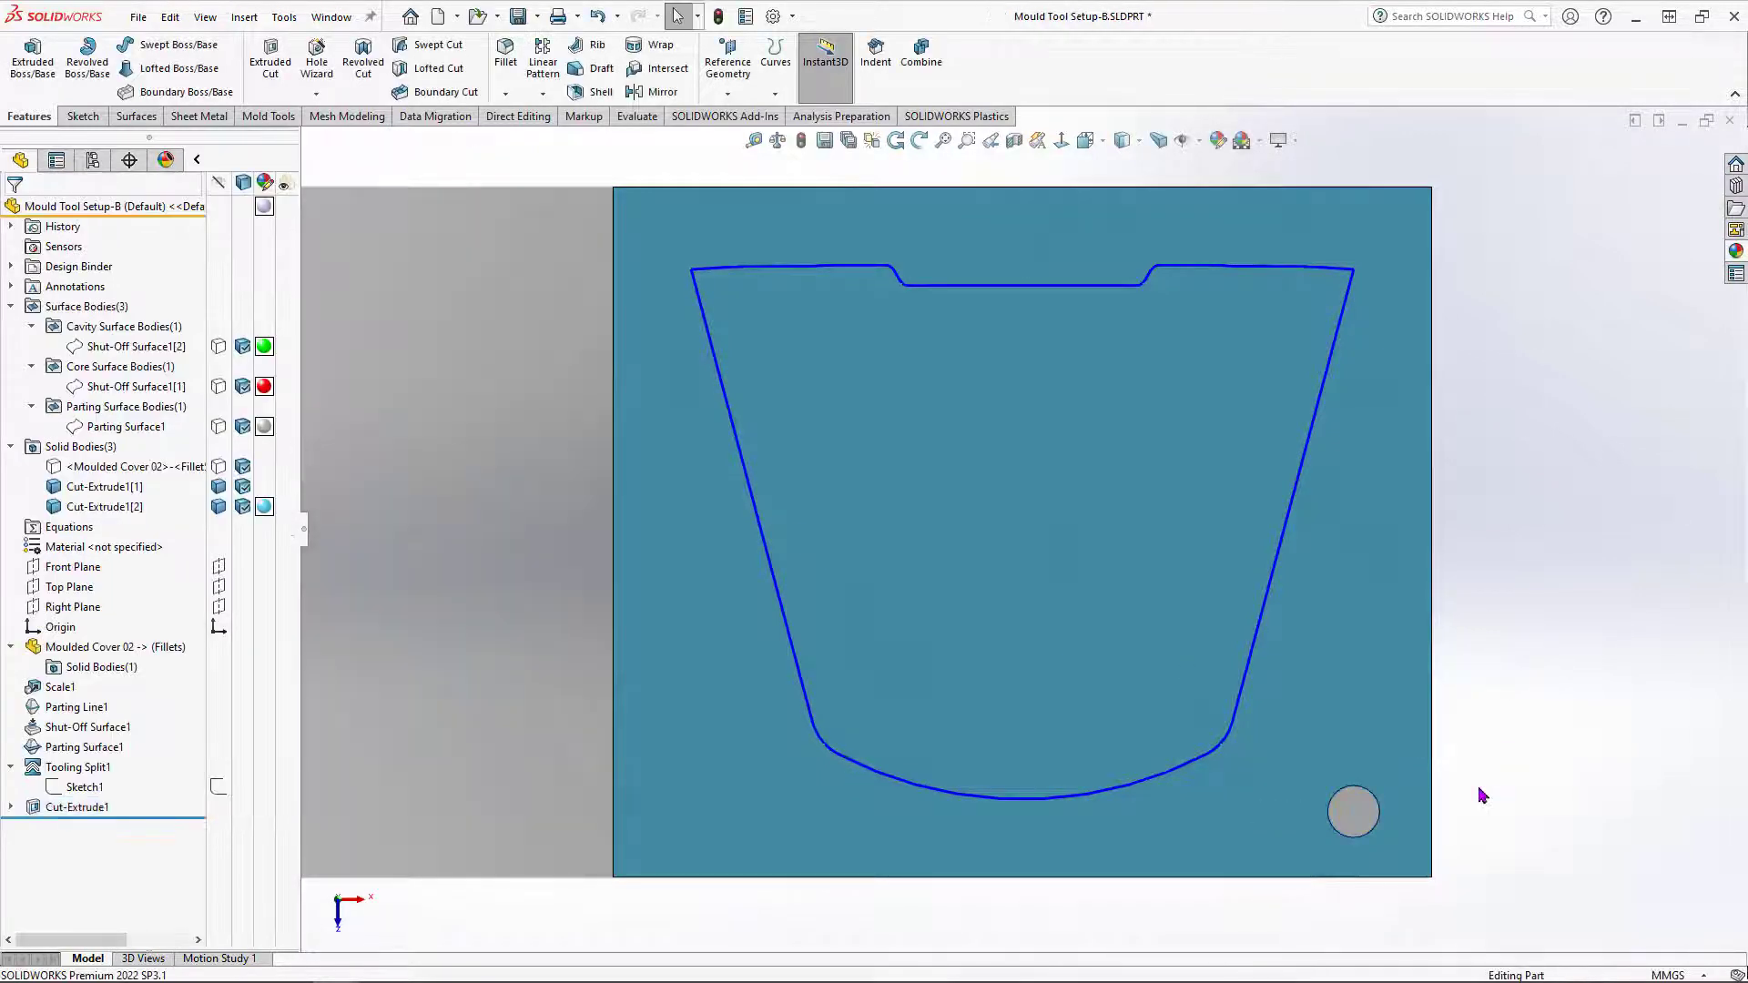
middle_drag(1483, 682, 1462, 601)
scroll(1320, 587, up, 2)
scroll(1115, 562, down, 1)
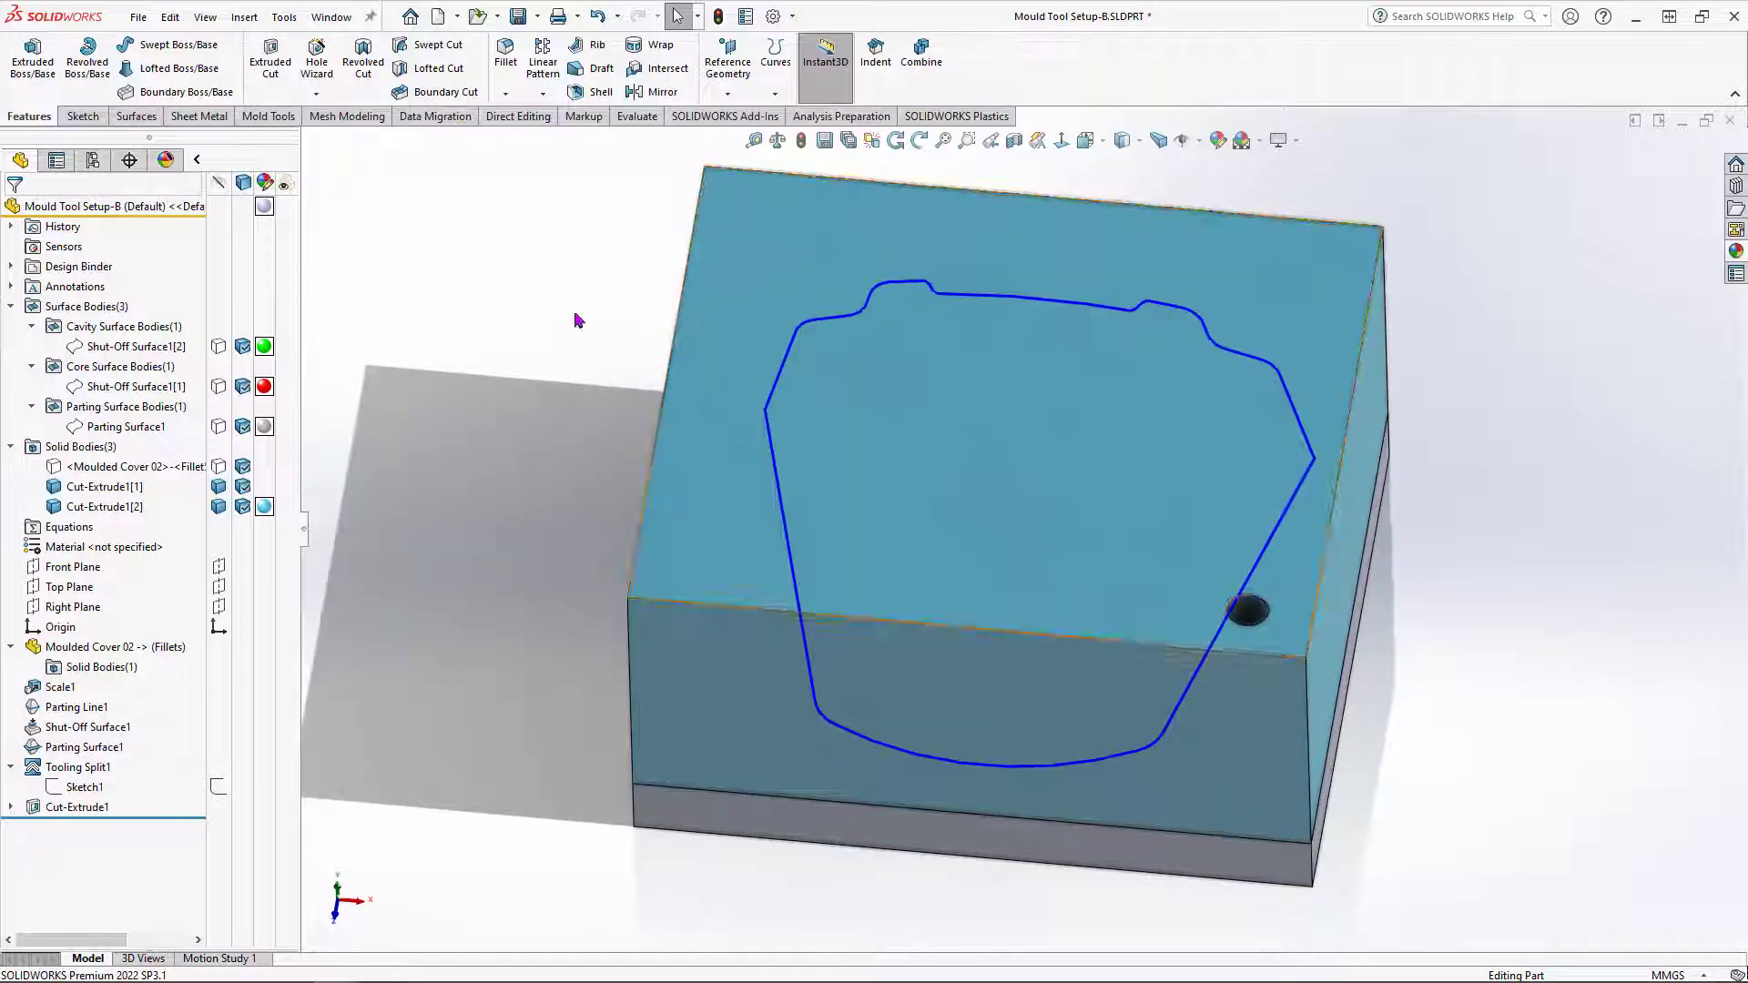
Step: Edit the hole cut's sketch and draw a horizontal centerline outward from the midpoint of the block's right edge
right_click(76, 807)
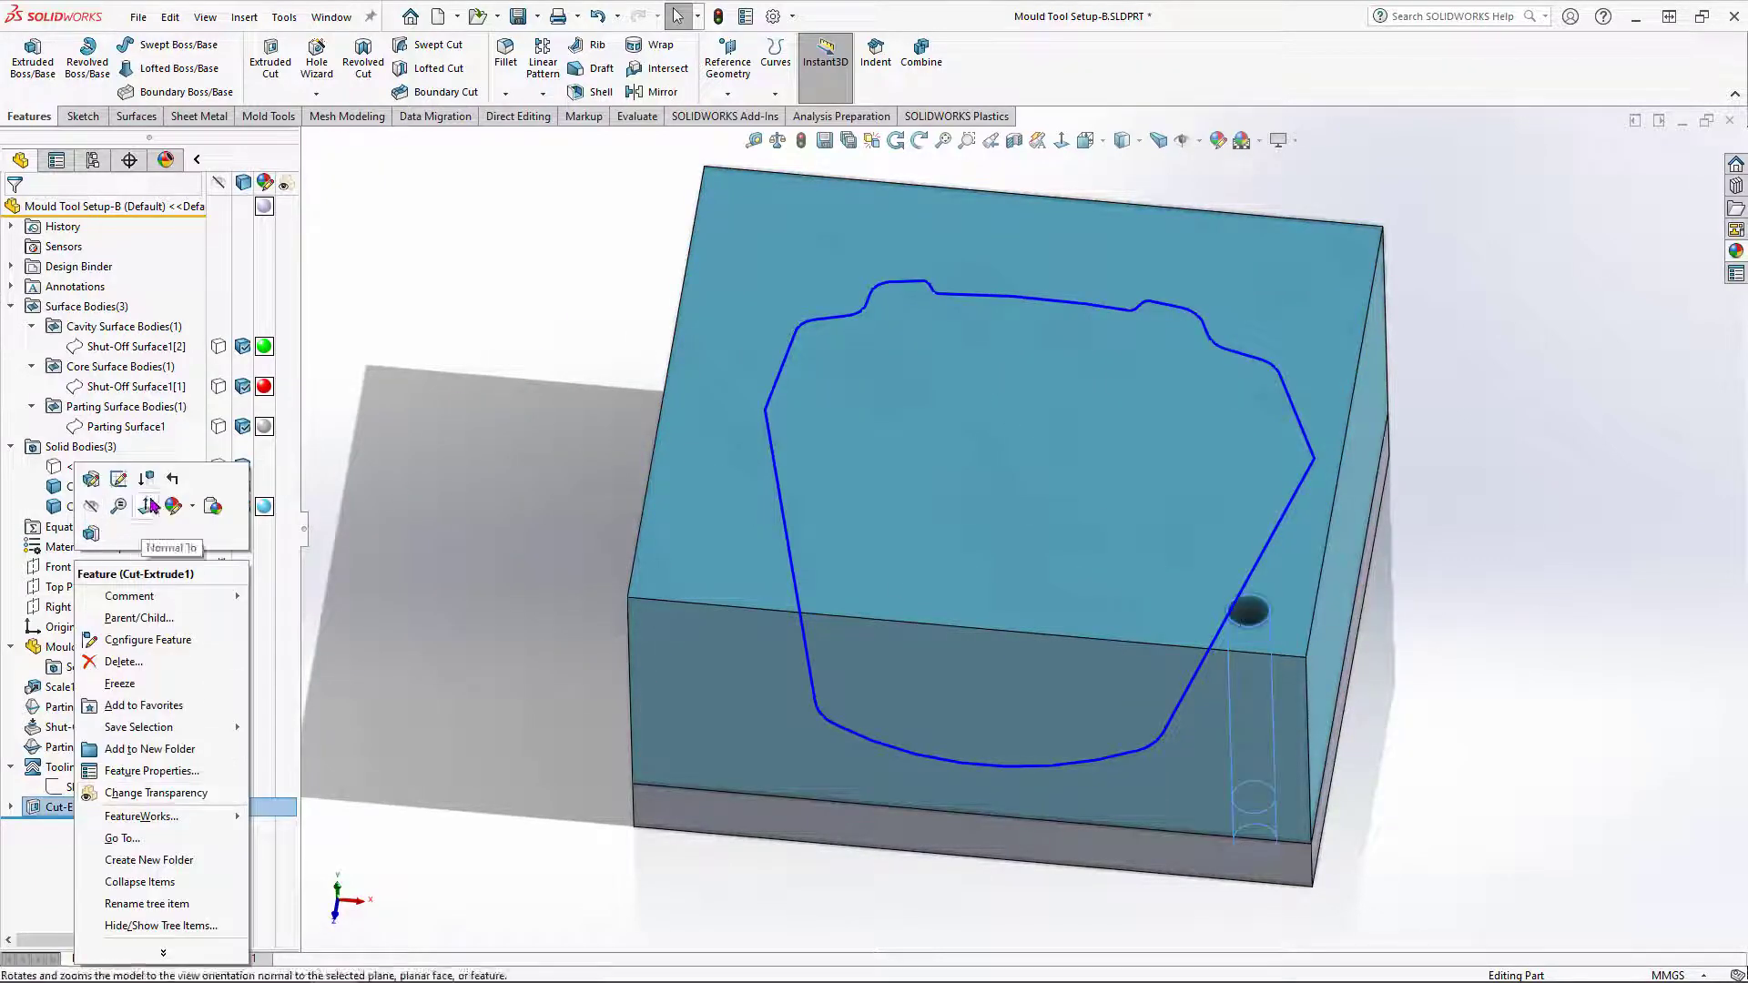
click(137, 471)
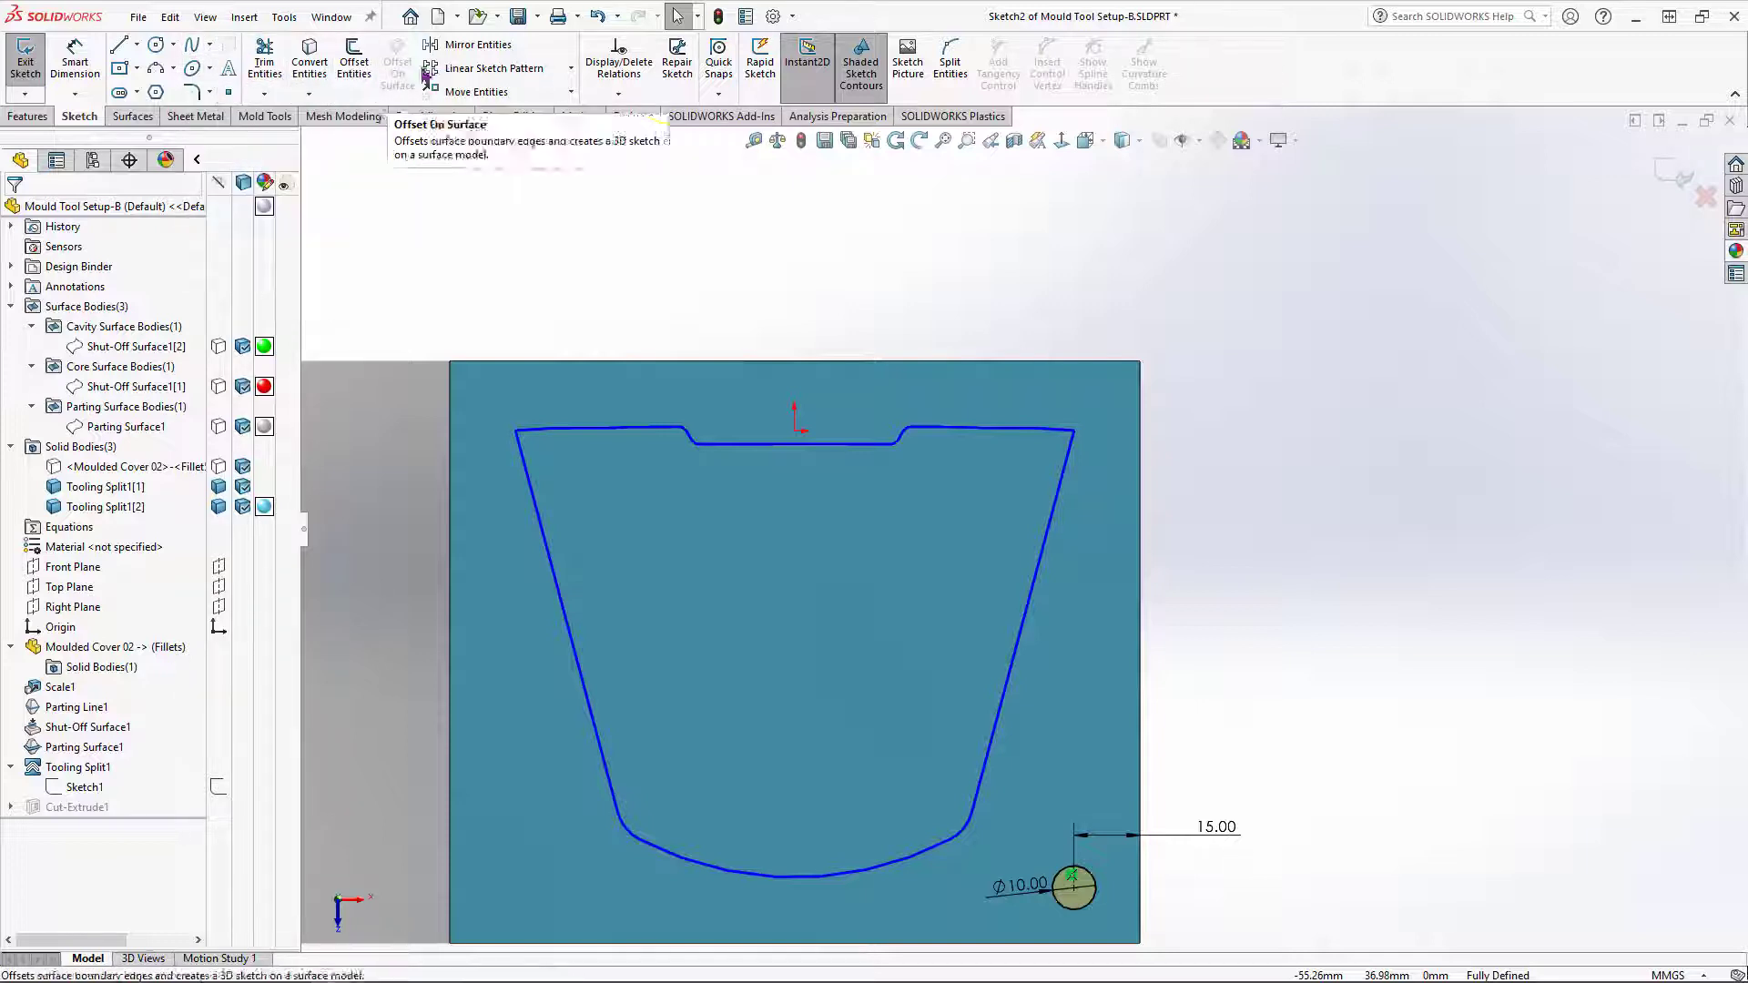
click(139, 46)
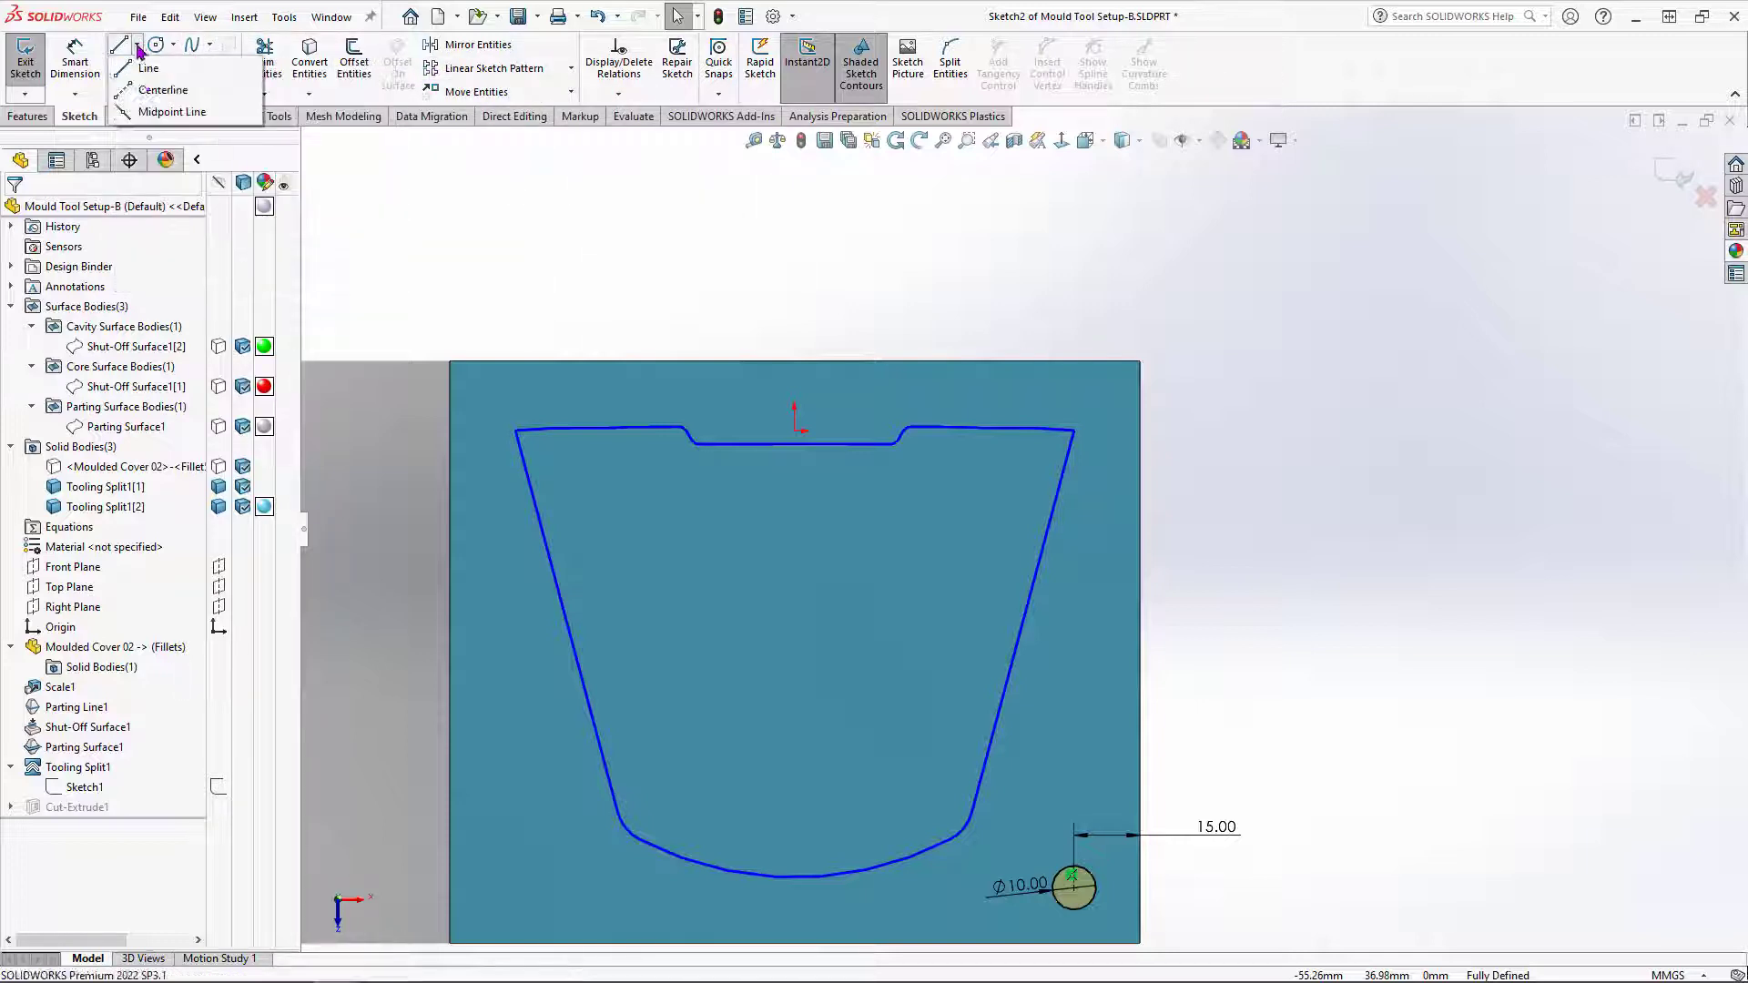
click(157, 91)
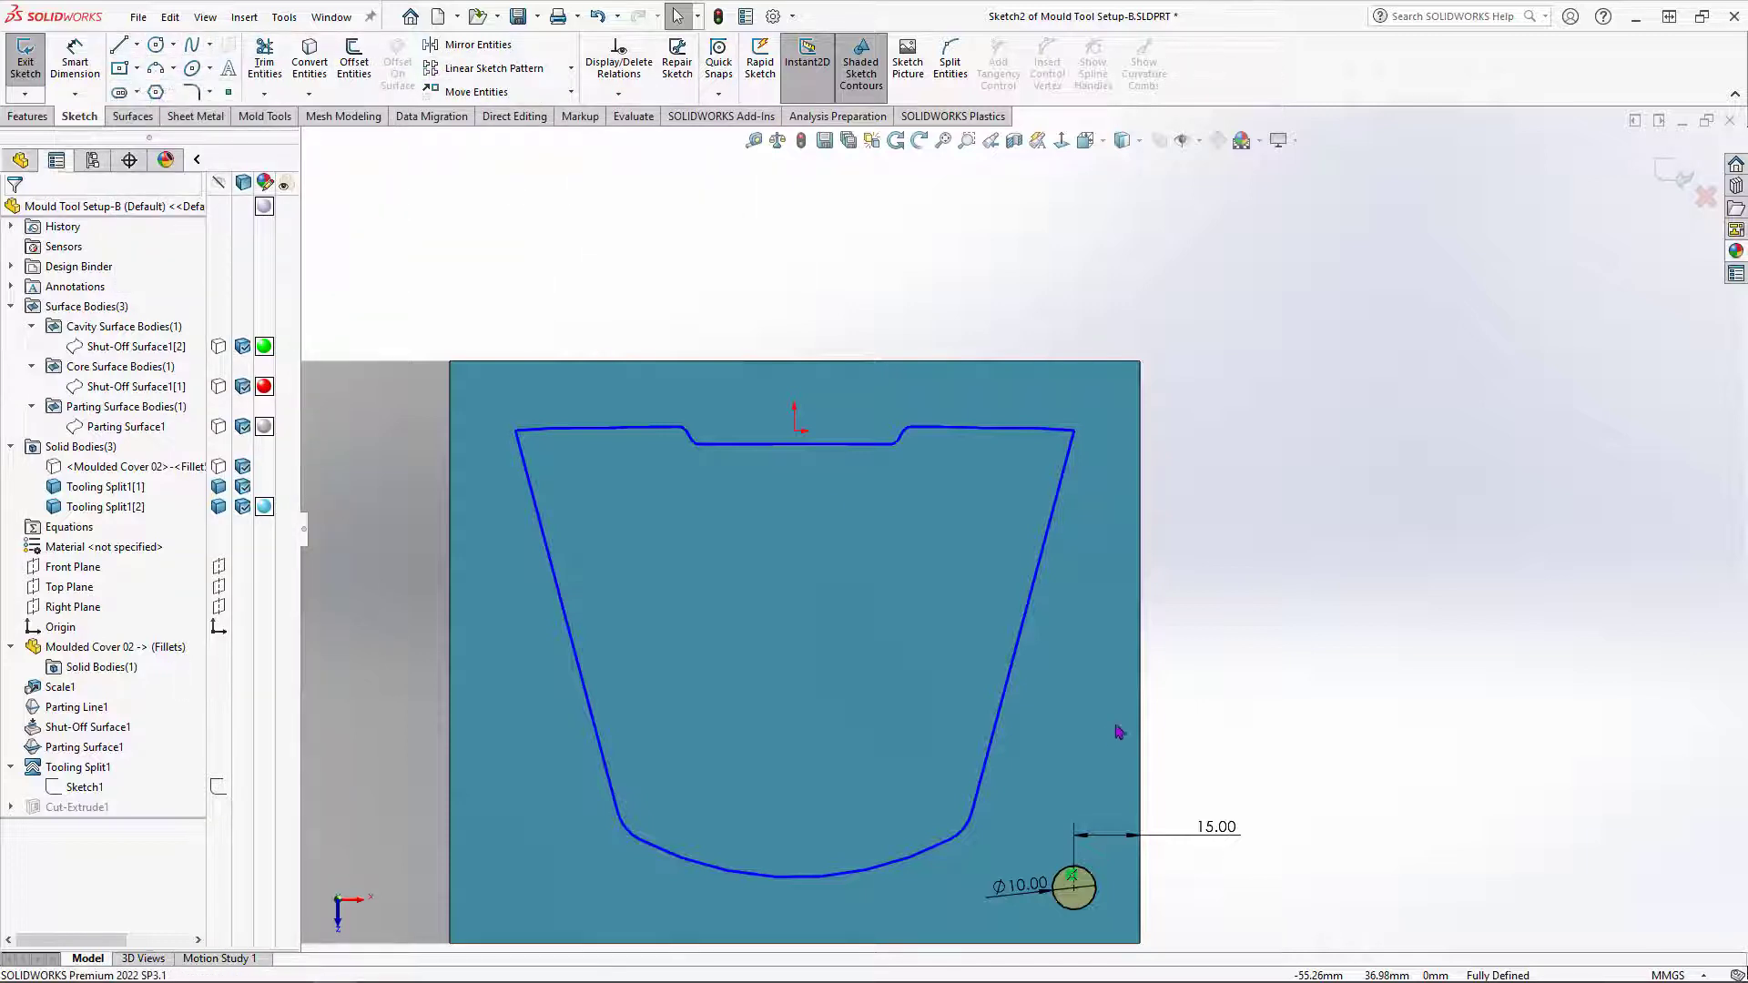
click(1140, 652)
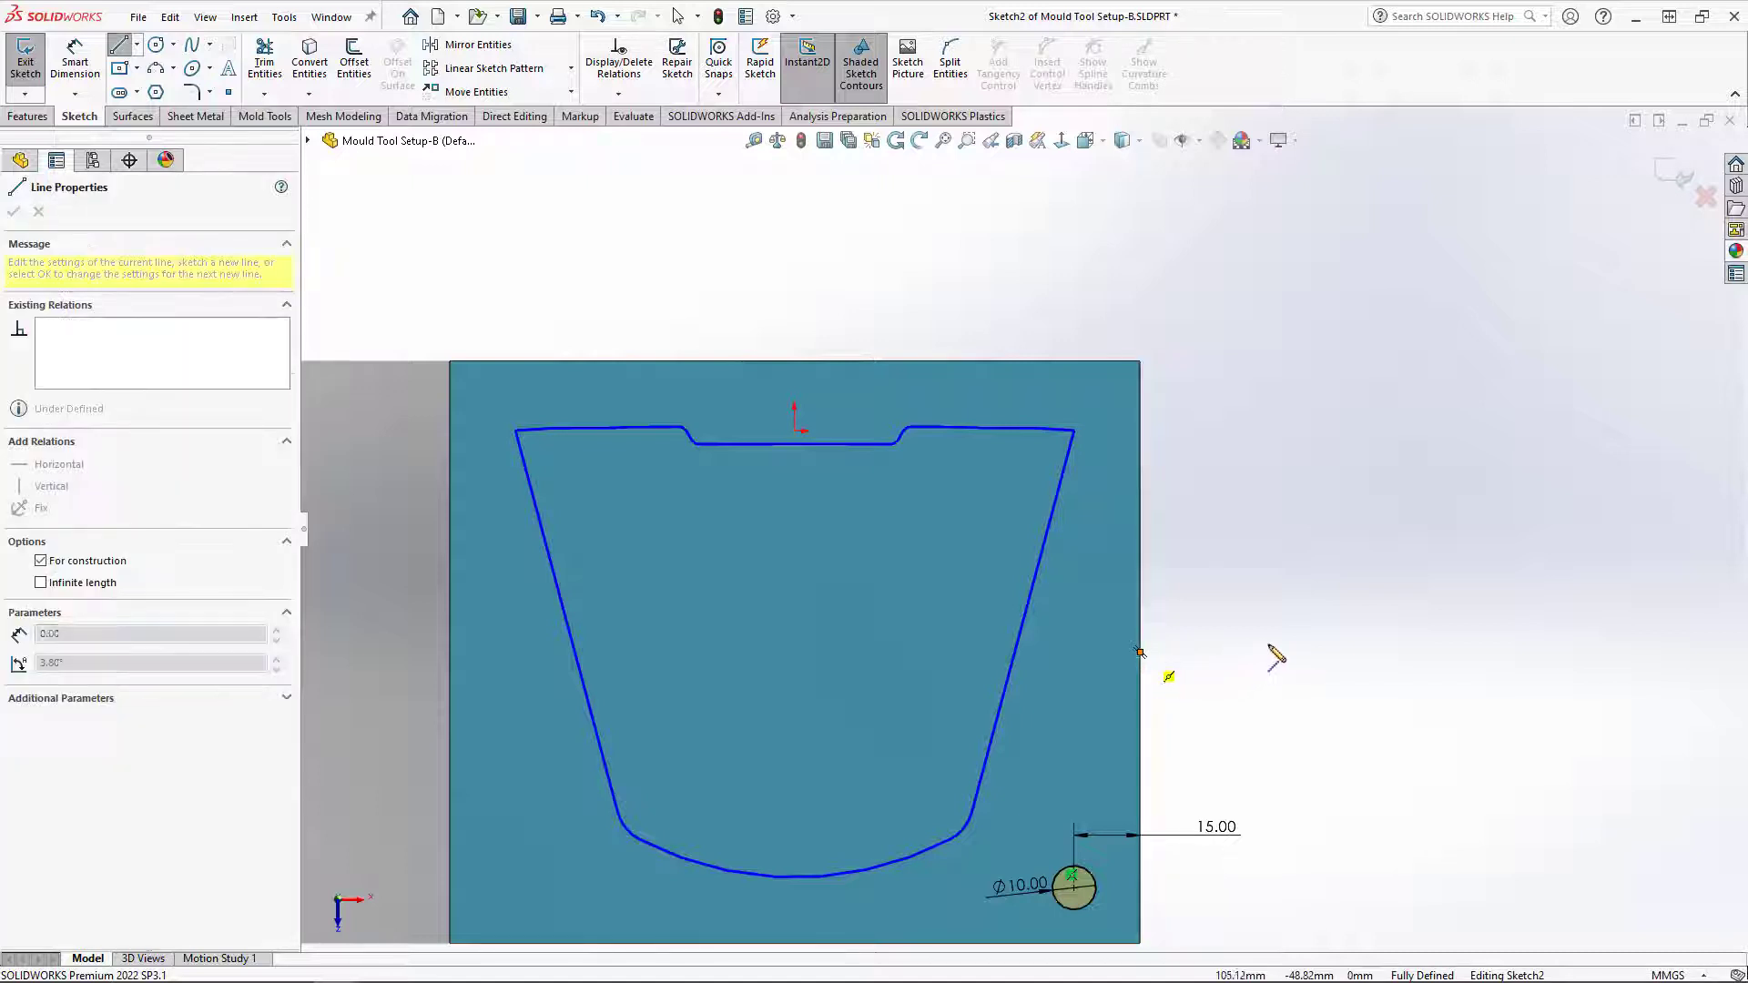
click(1326, 652)
key(Escape)
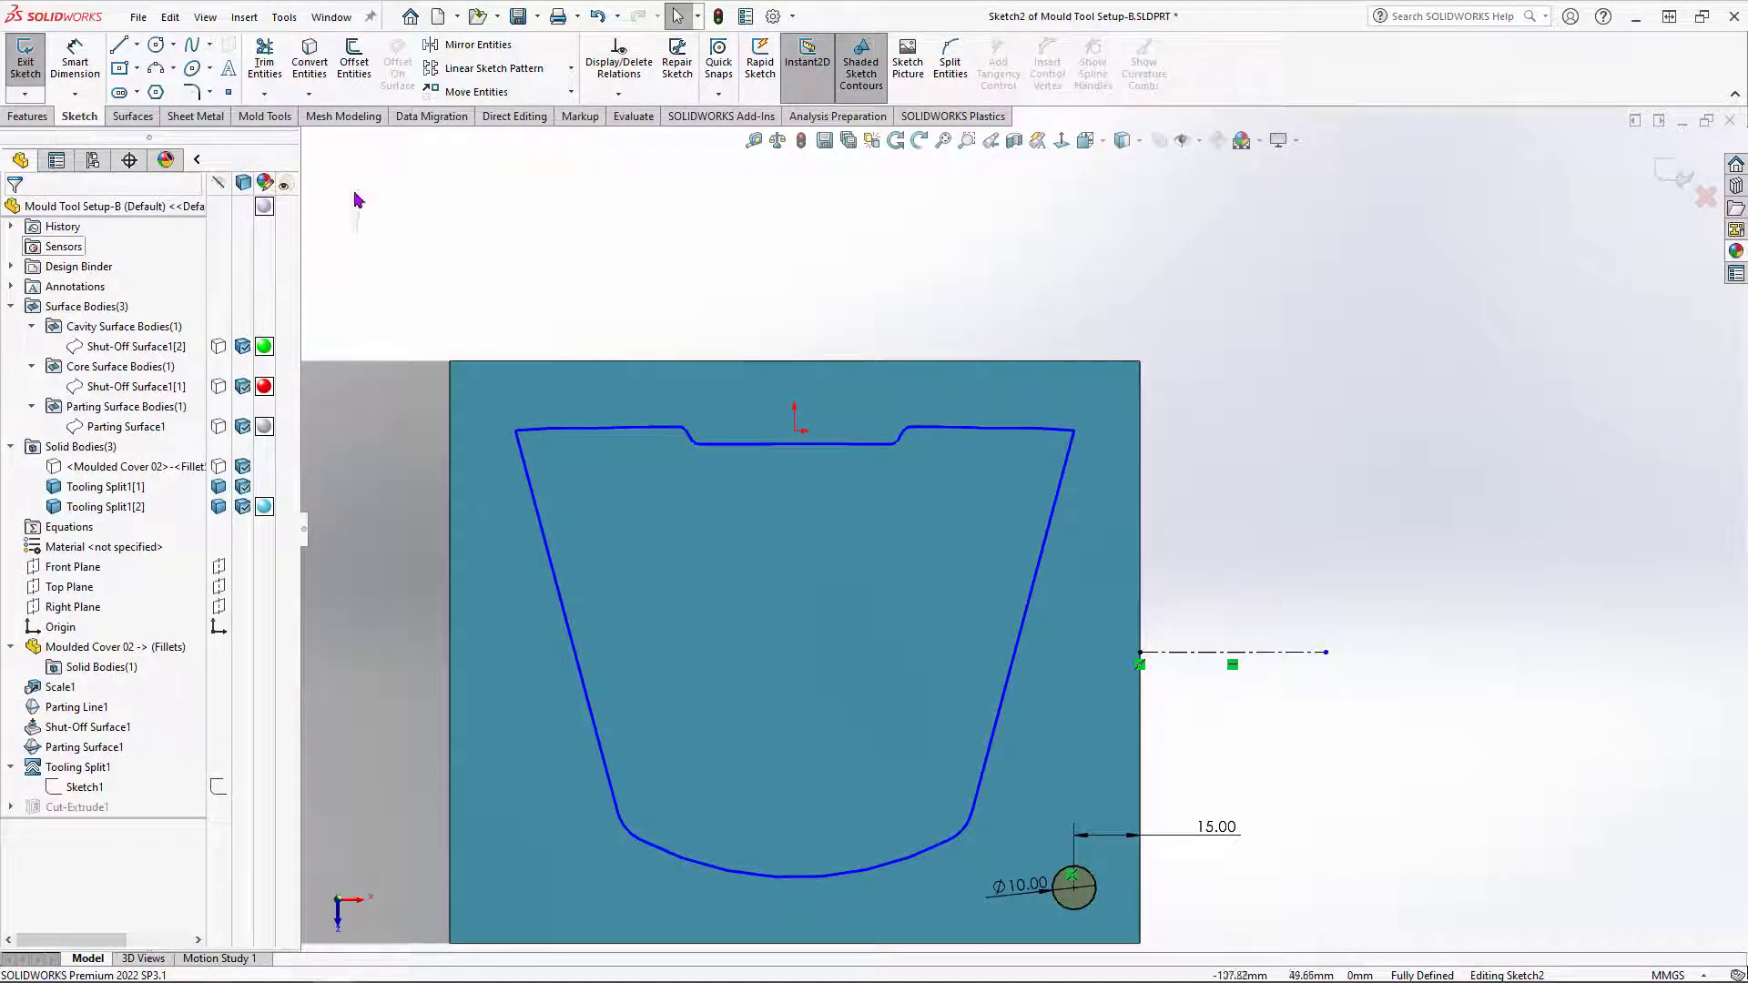
Step: Mirror the 10 mm circle about the horizontal centerline to the block's rear right corner
click(464, 47)
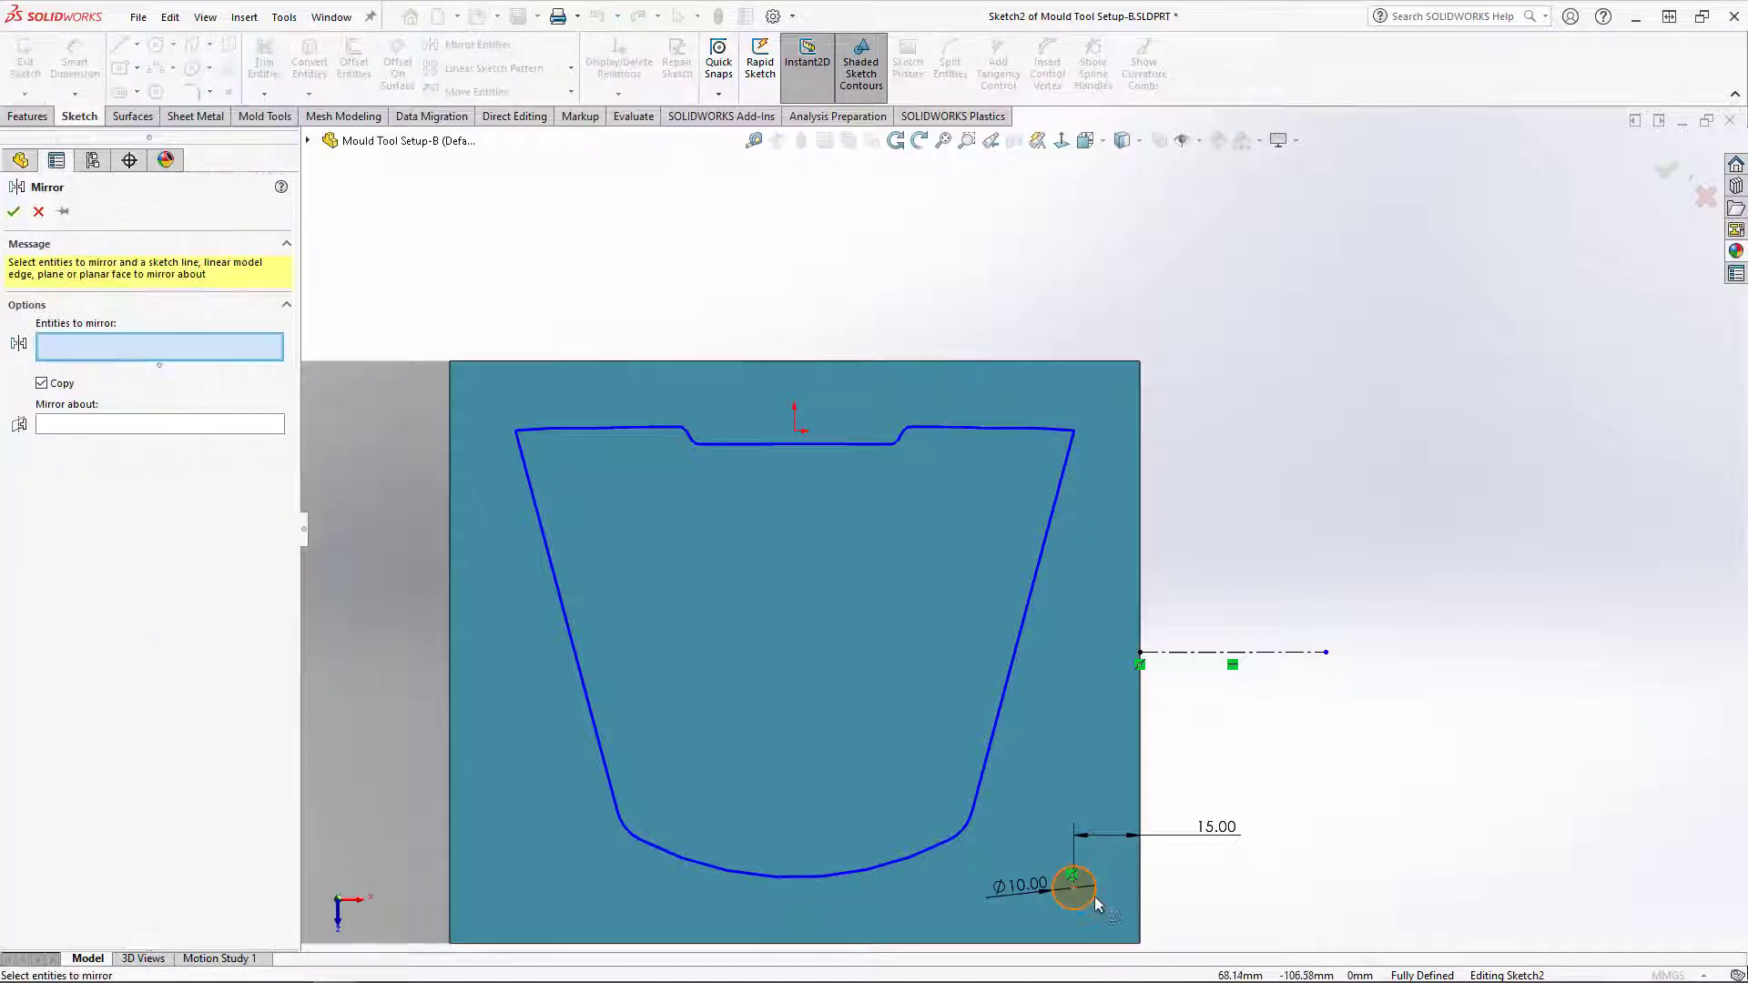
click(1095, 899)
click(133, 424)
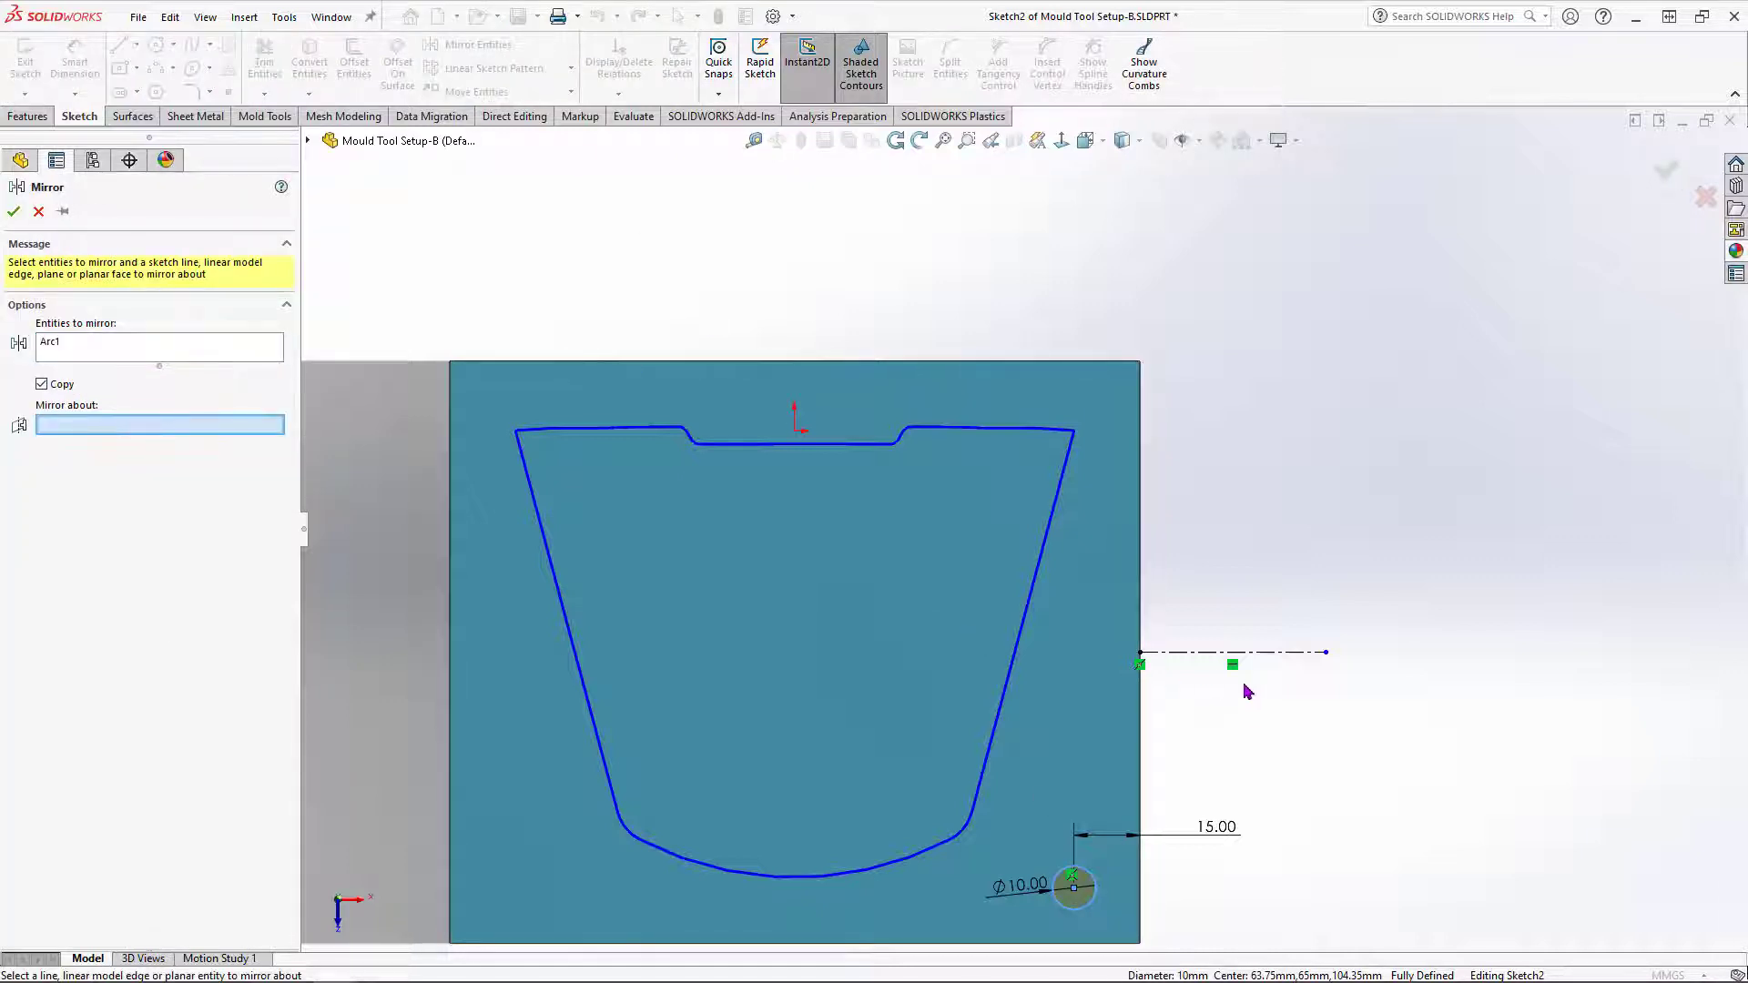
click(1208, 656)
key(Return)
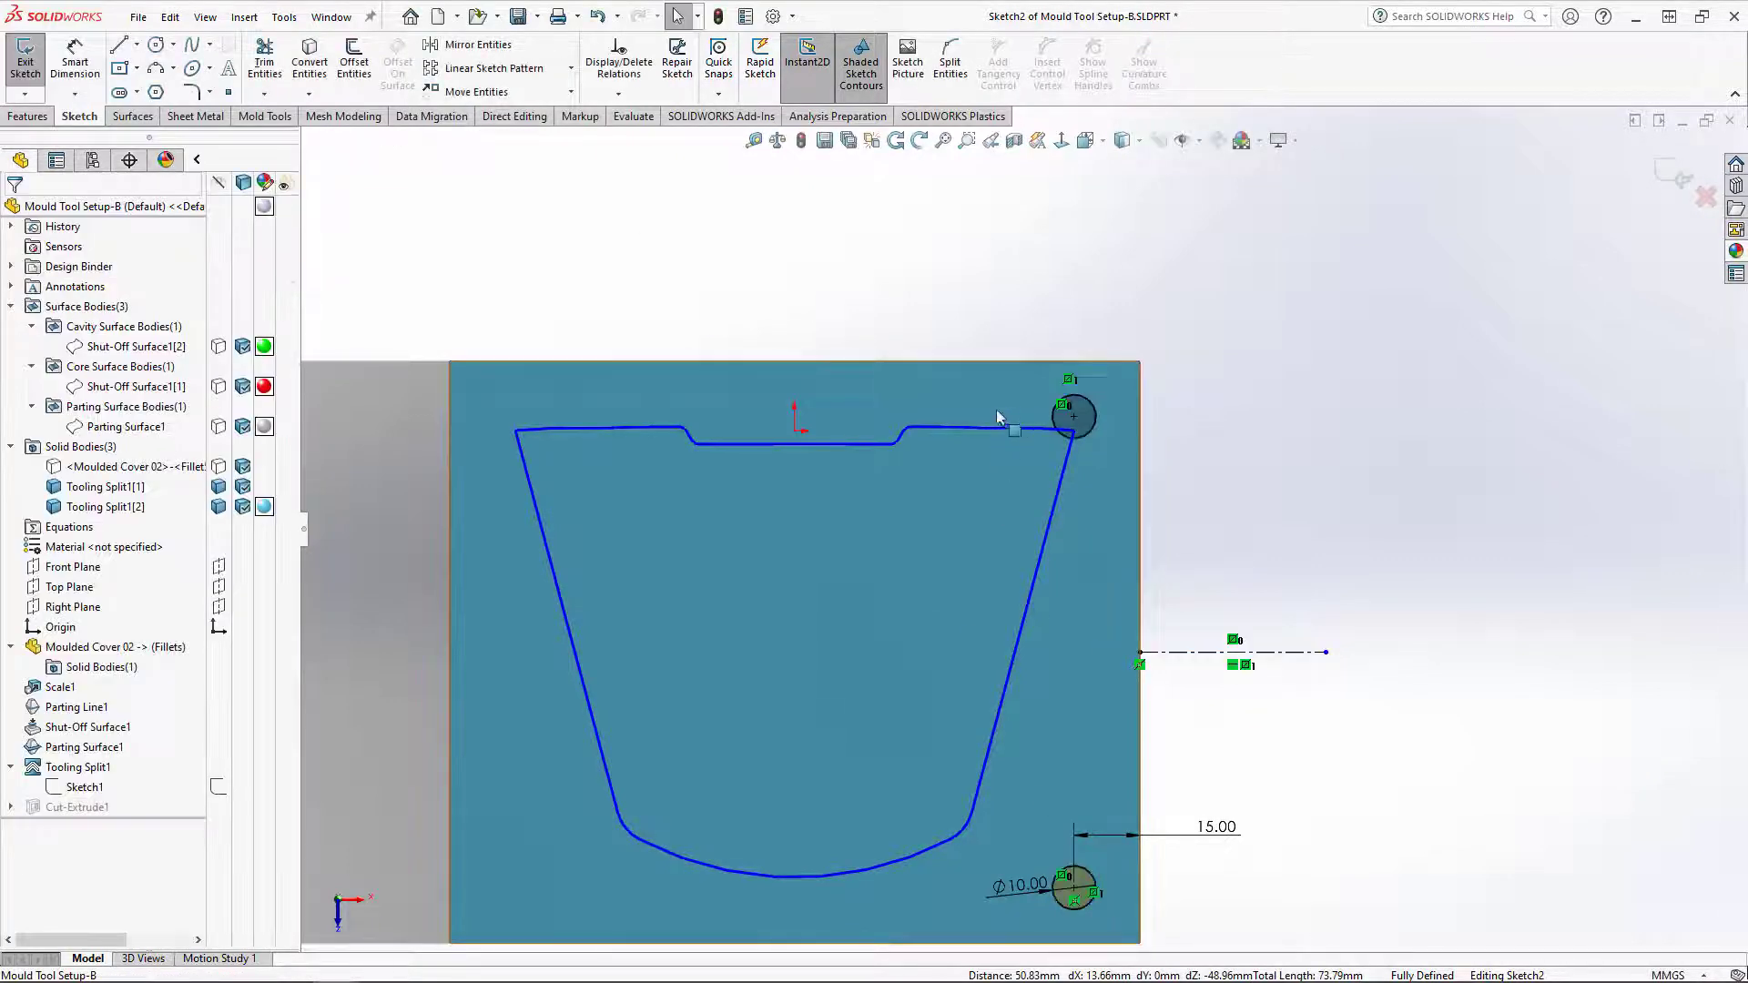
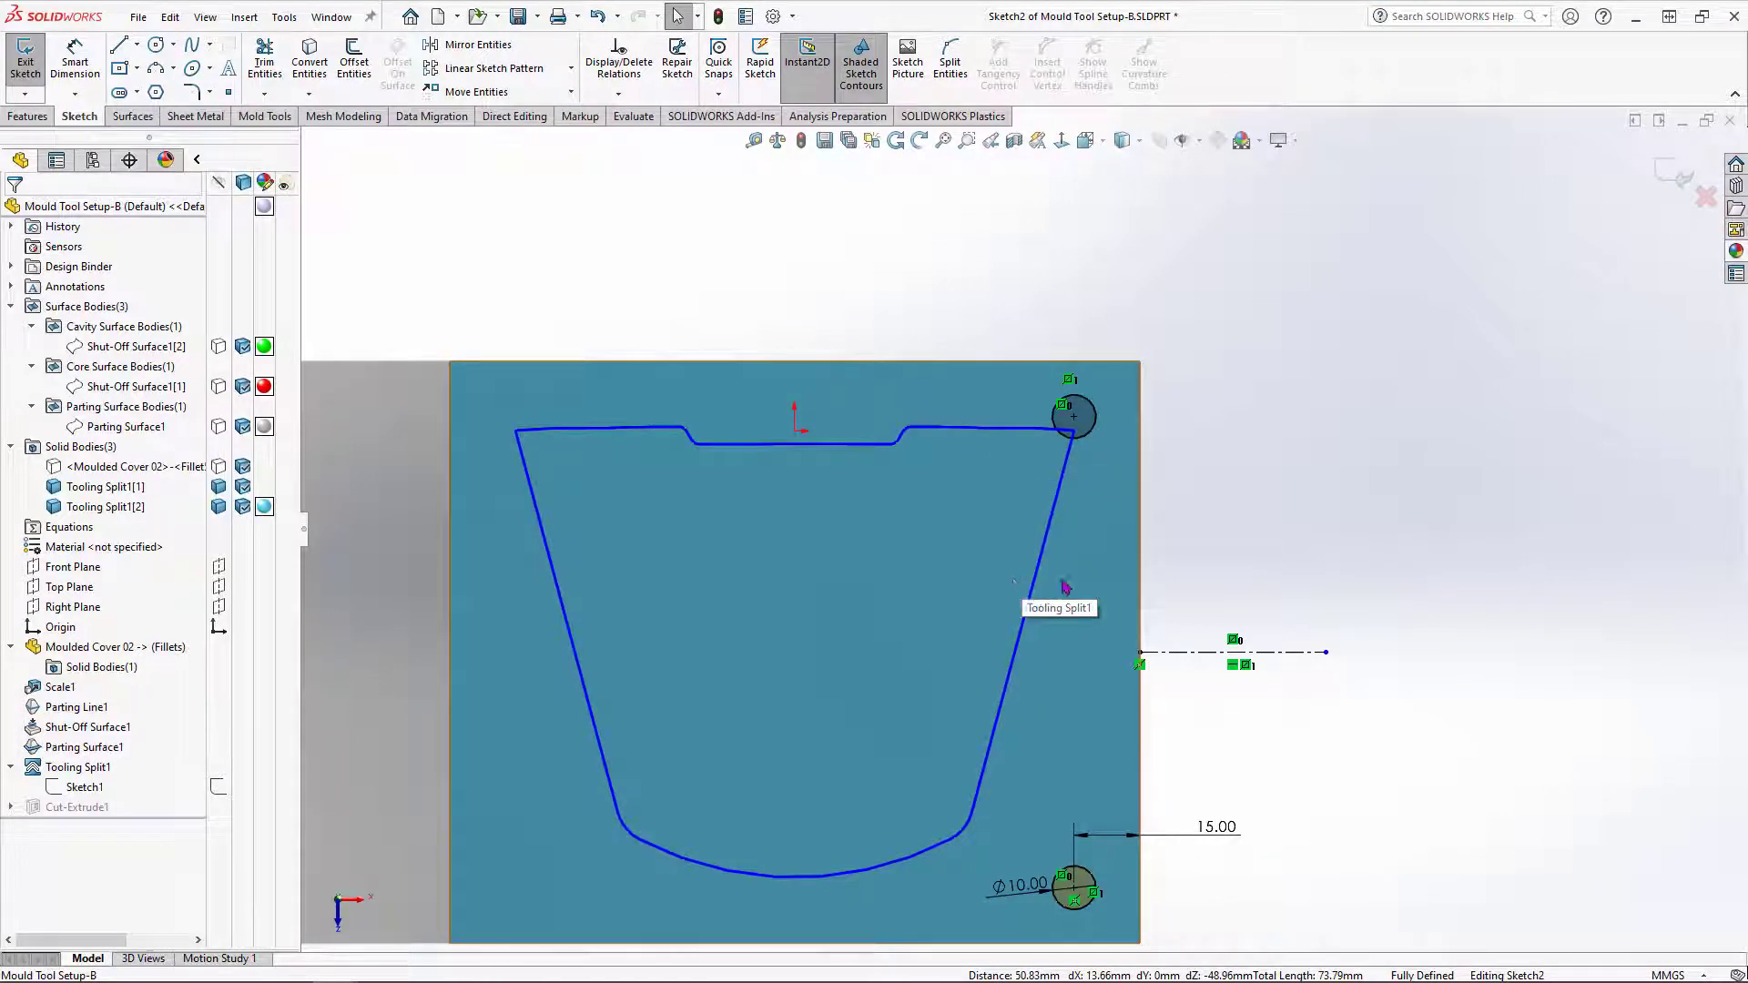
Step: Finish the hole sketch edit and rebuild the cut so both corner holes pass through the mould blocks
scroll(1106, 603, up, 2)
click(1672, 178)
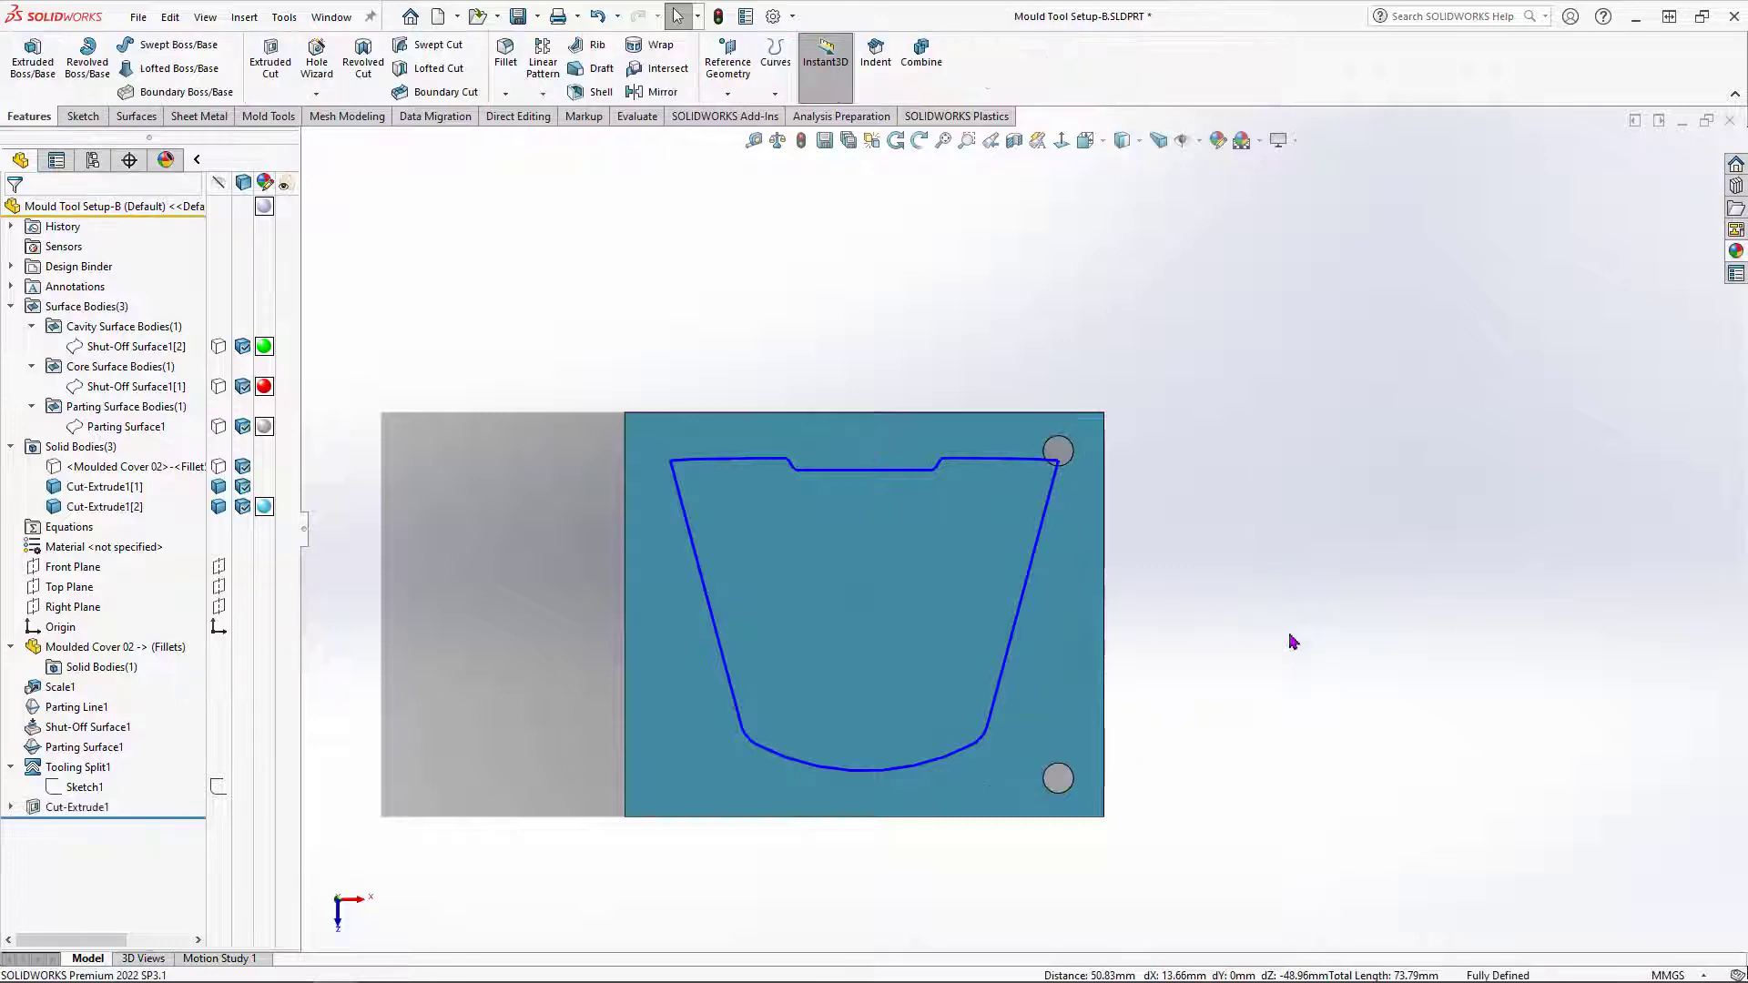
mouse_move(1287, 636)
middle_down()
mouse_move(1347, 652)
mouse_move(1305, 571)
mouse_move(1210, 604)
middle_up()
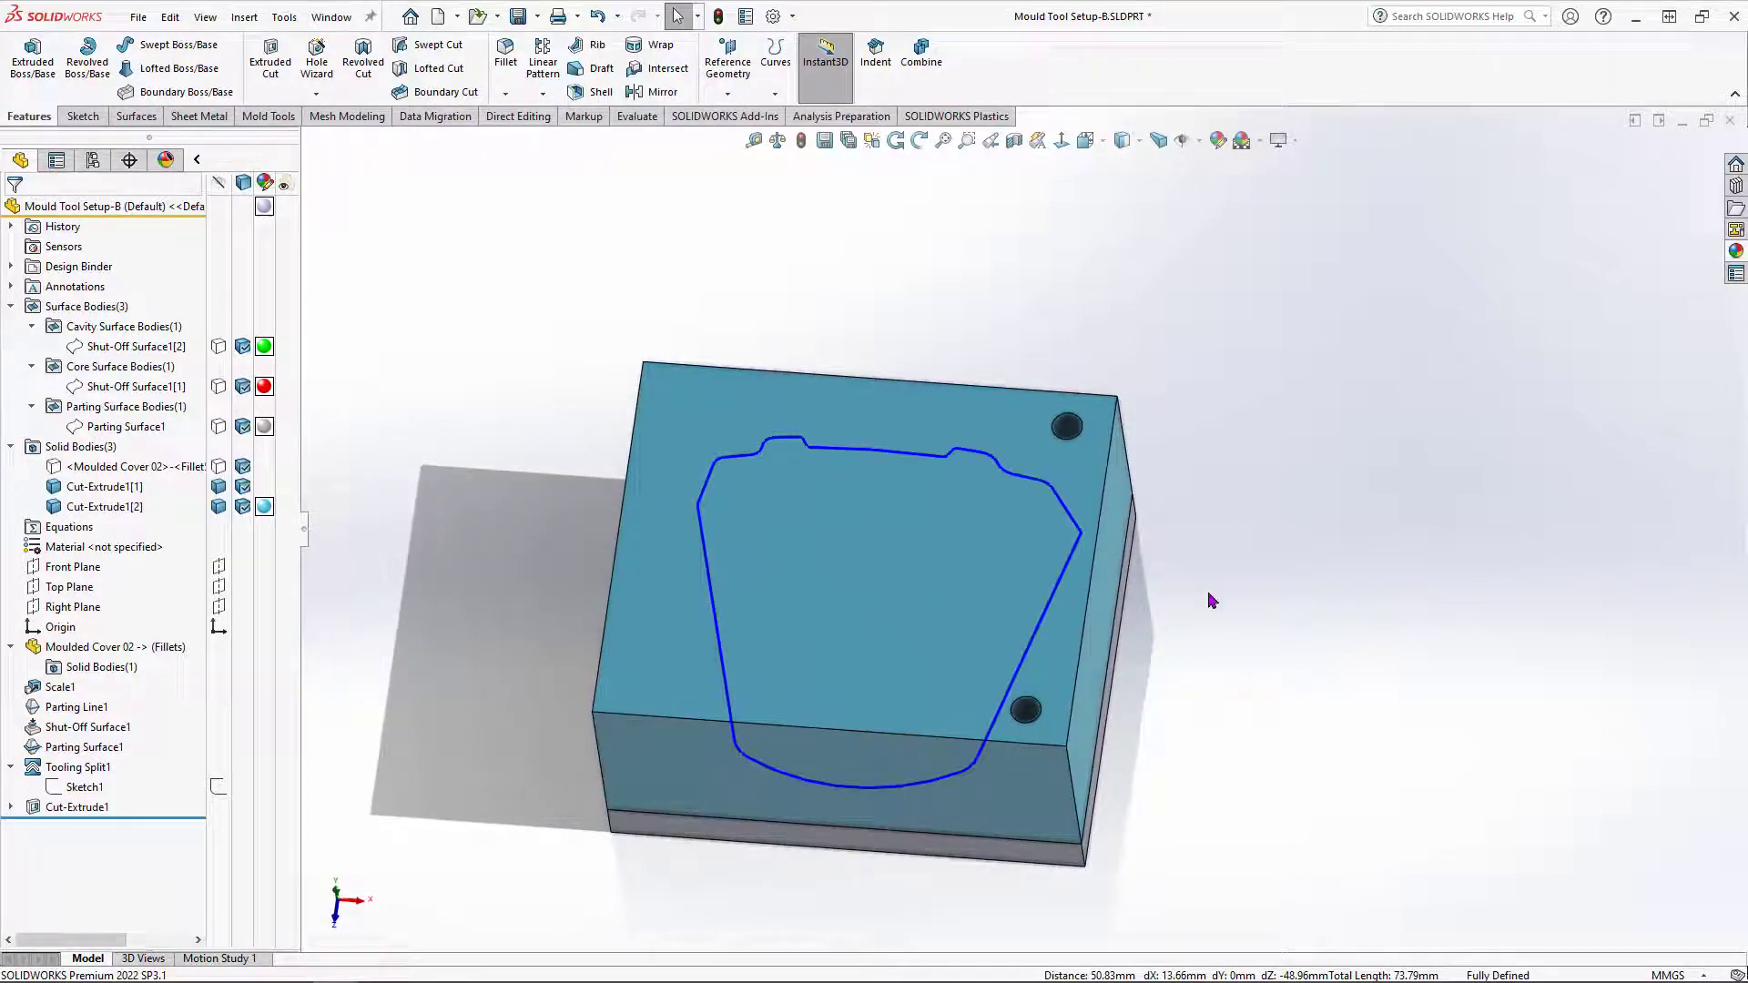
Step: Set the rear edge offset in the Tooling Split sketch to 24 mm, extending both mould blocks
click(1029, 807)
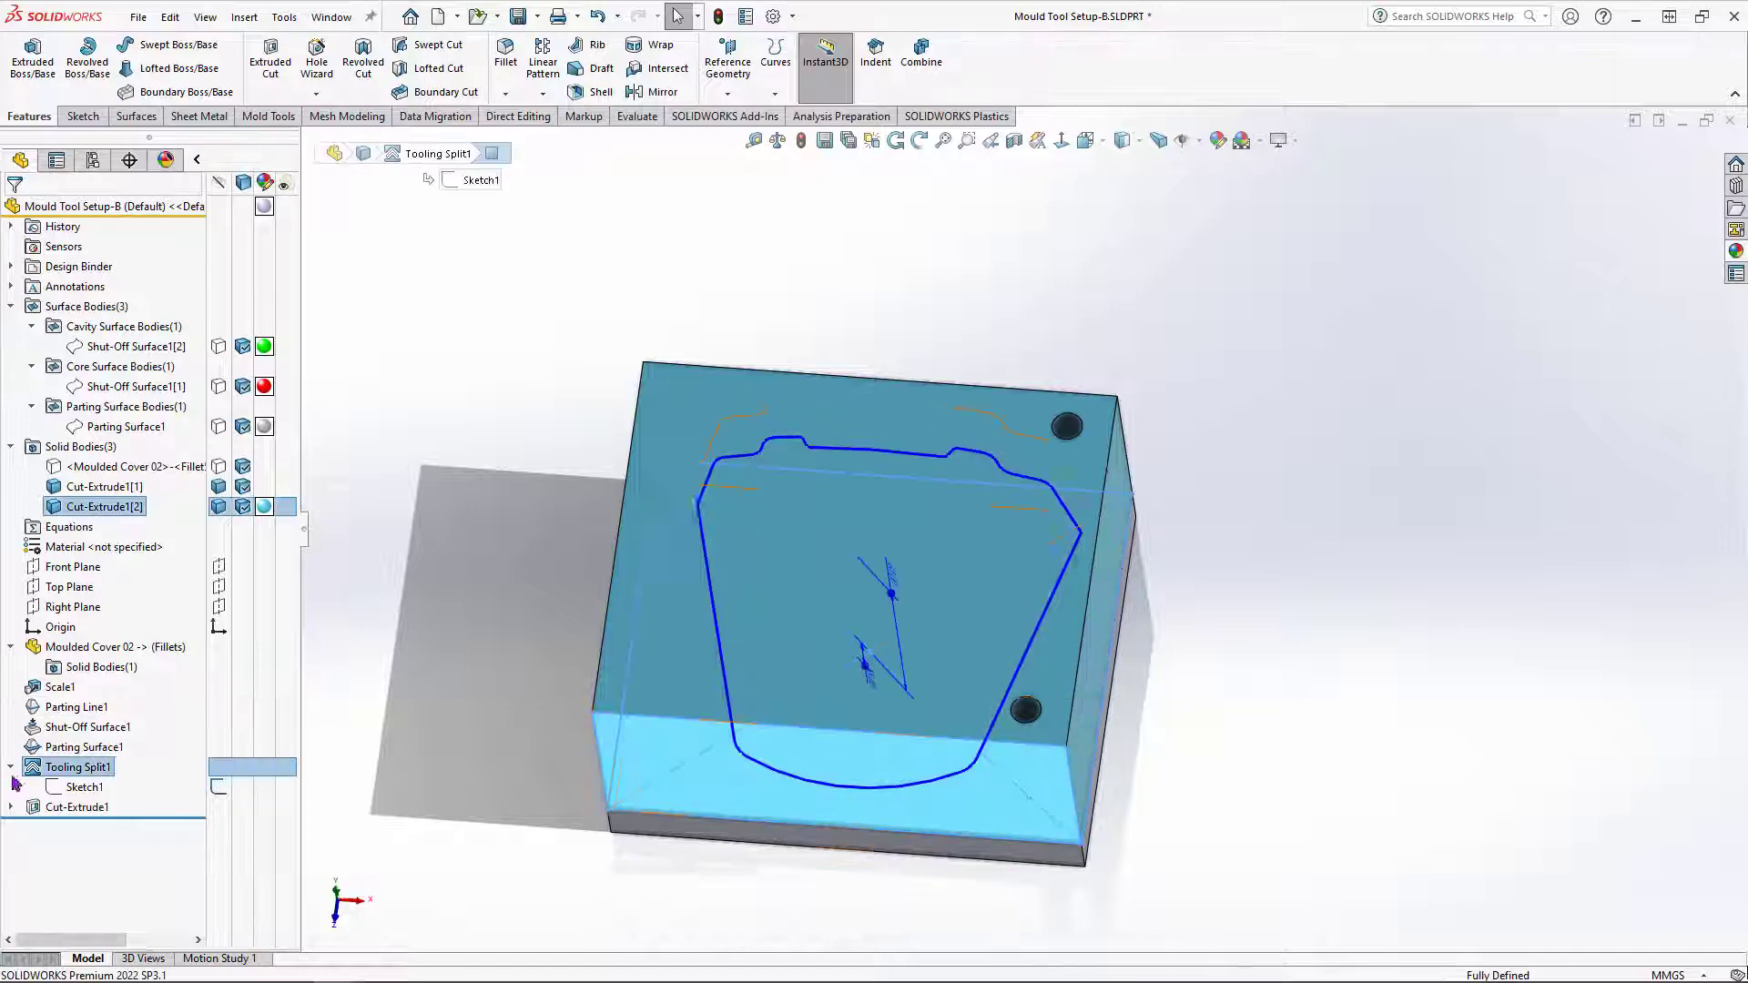
click(85, 787)
key(ctrl+8)
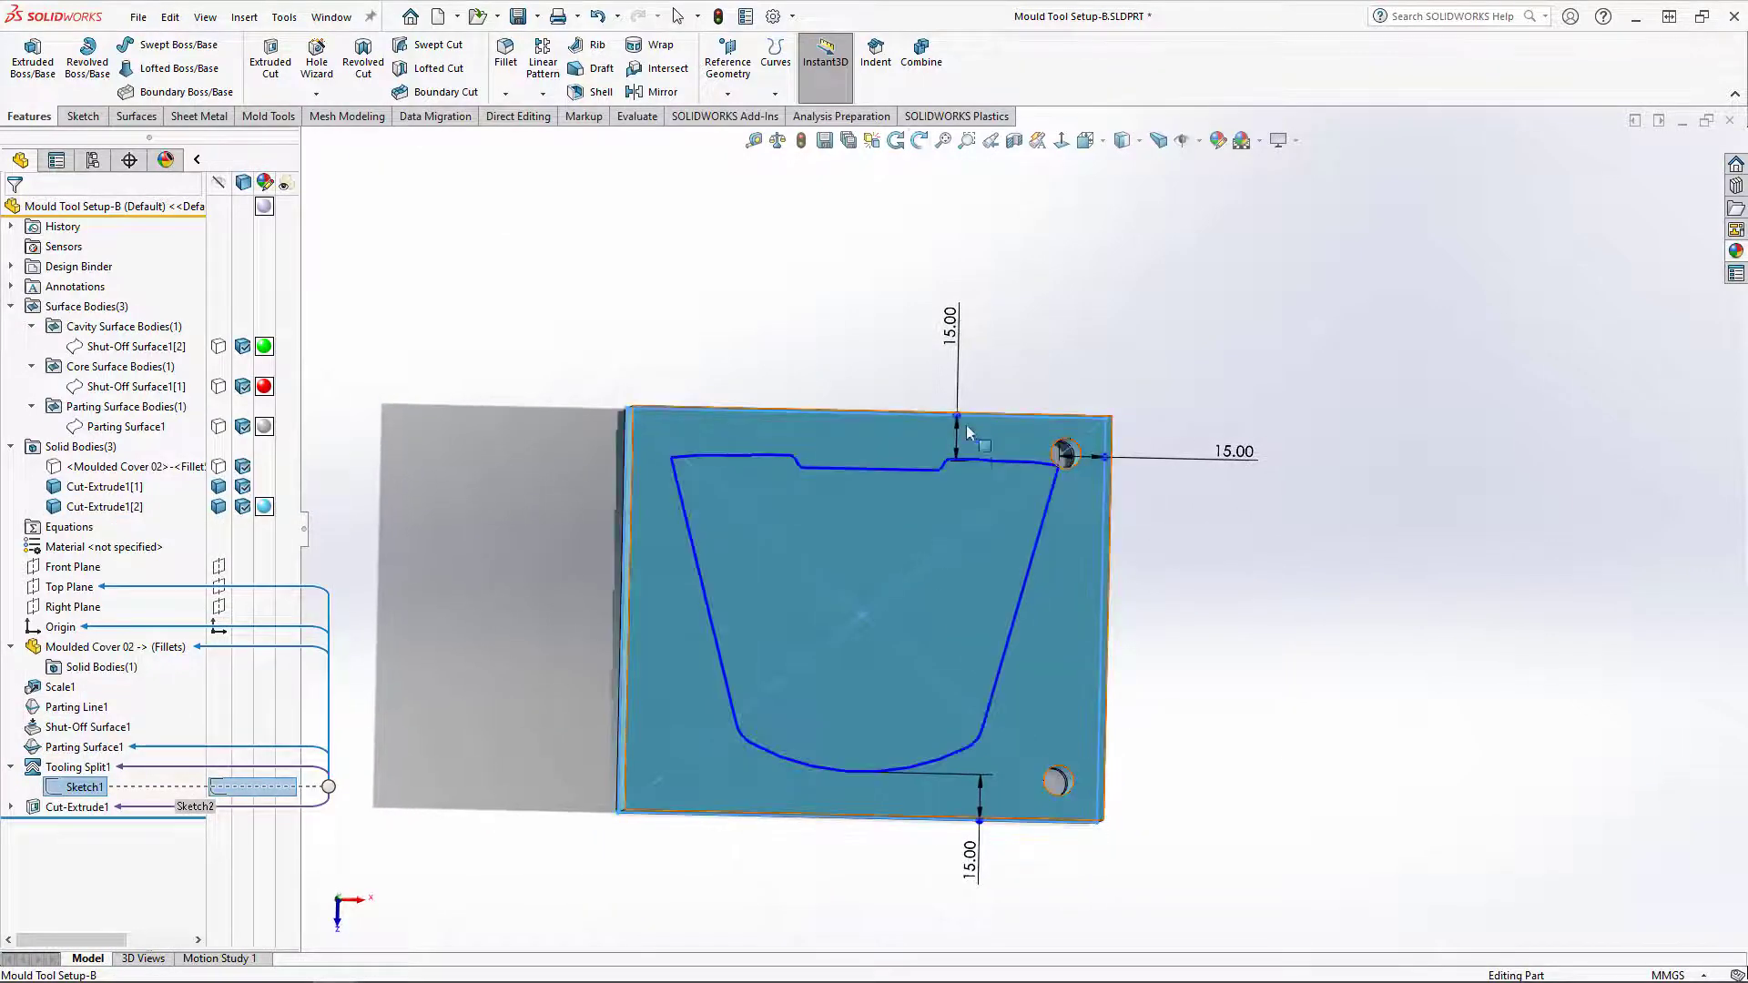
drag(959, 413, 987, 408)
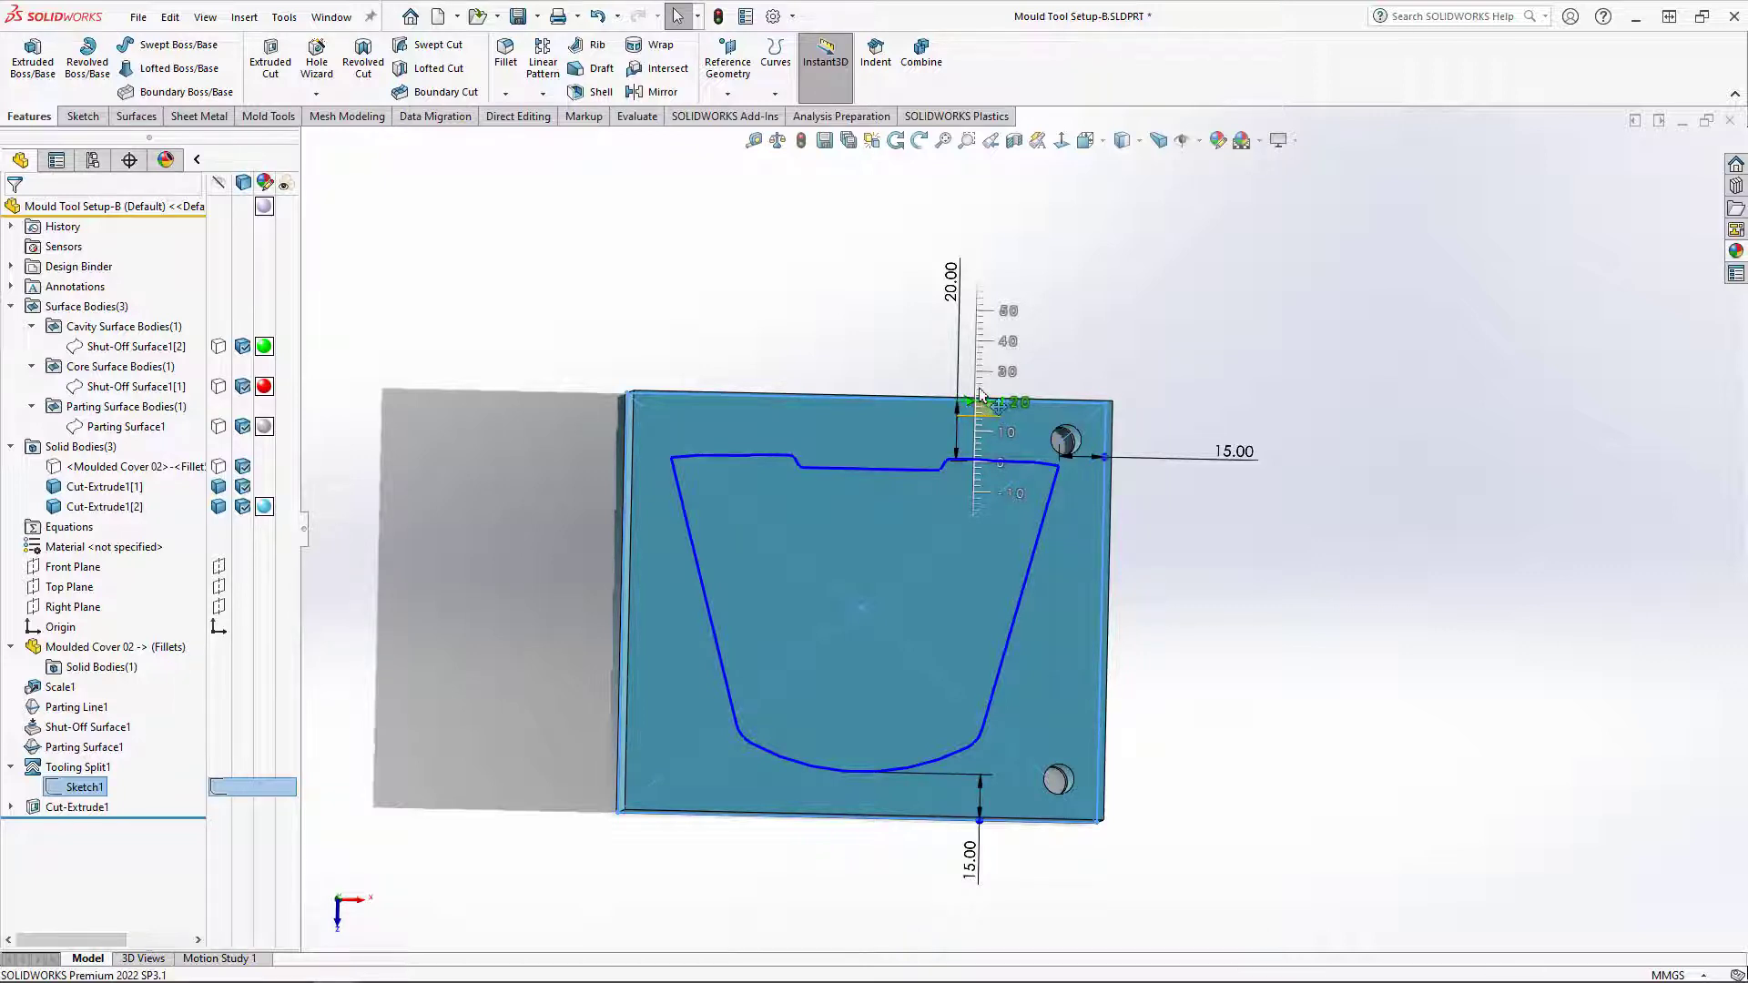
drag(981, 397, 982, 394)
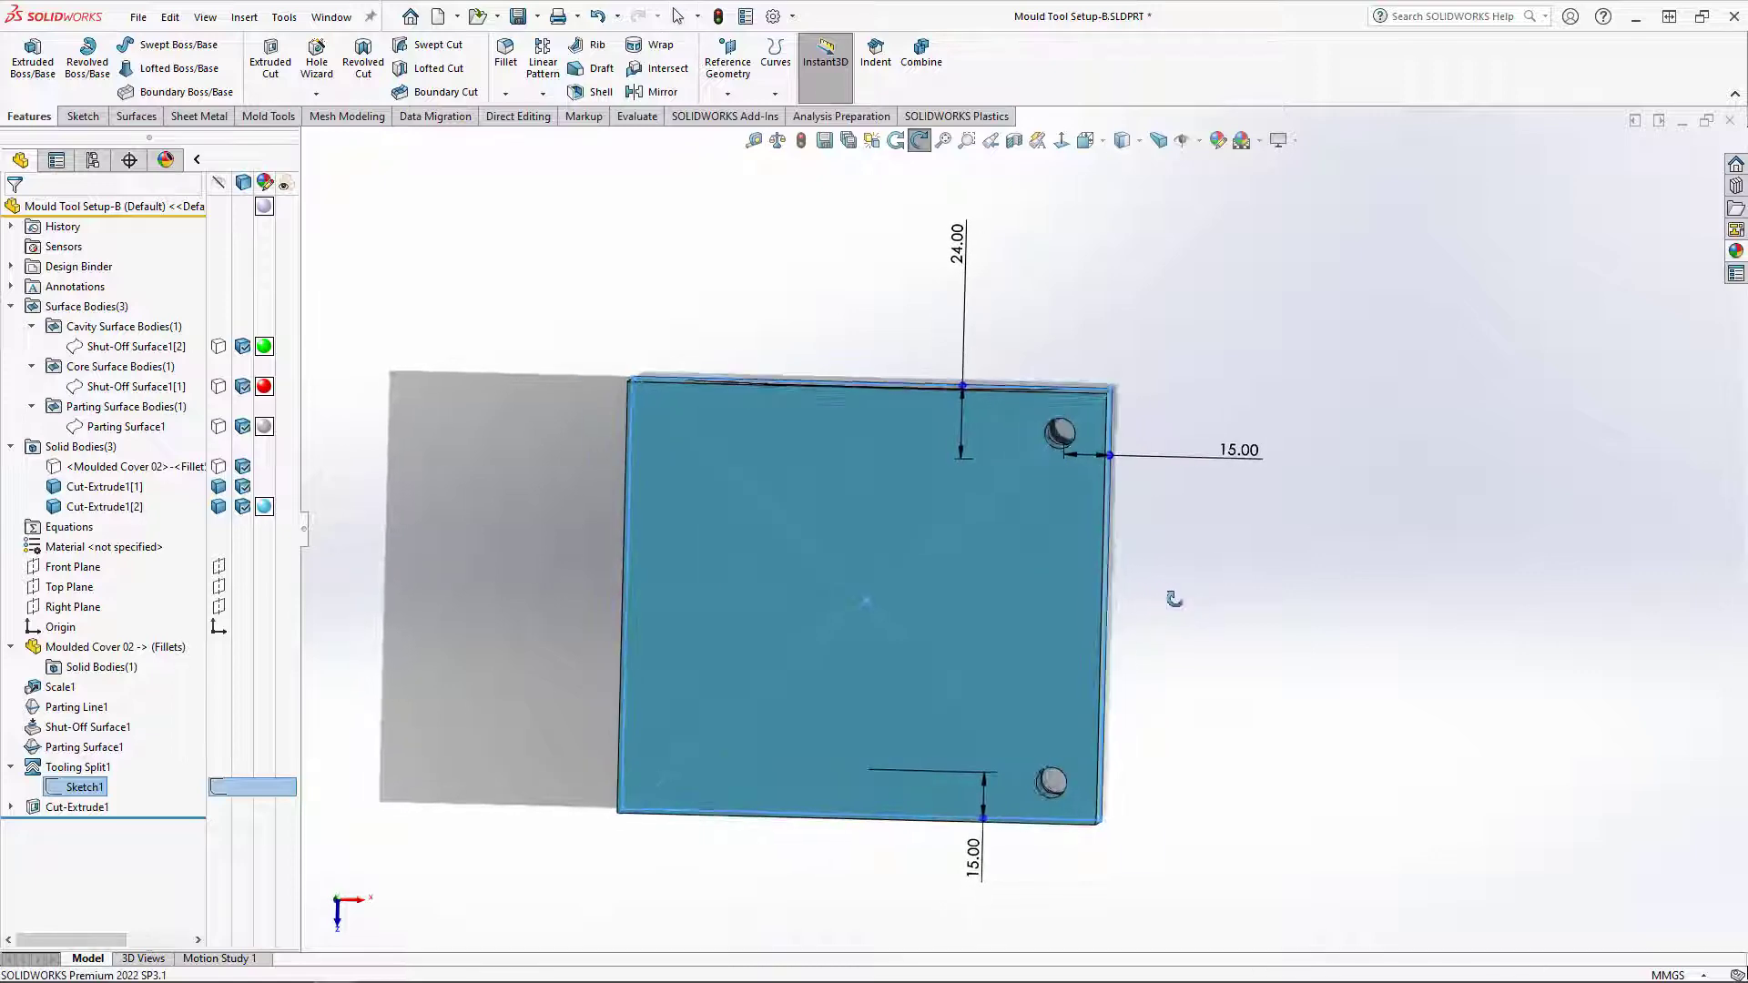
middle_drag(1174, 596, 1165, 443)
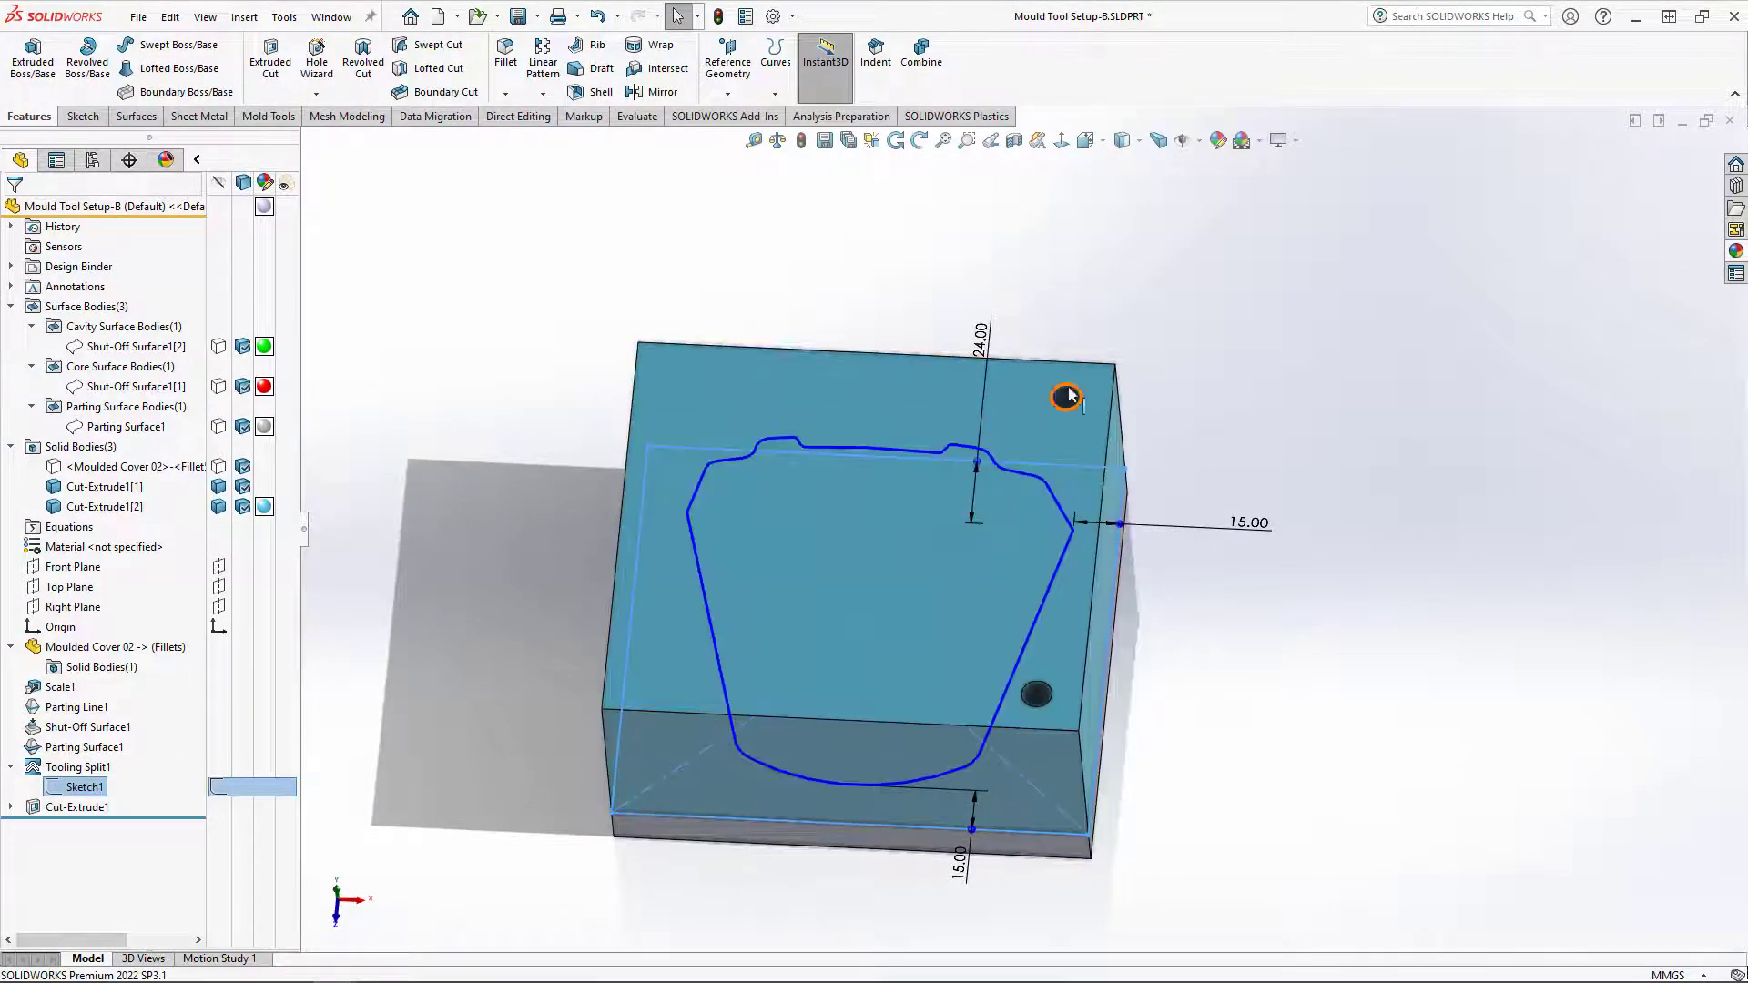
Step: Mirror the hole cut feature about the Right Plane to the opposite corners of both blocks
click(83, 608)
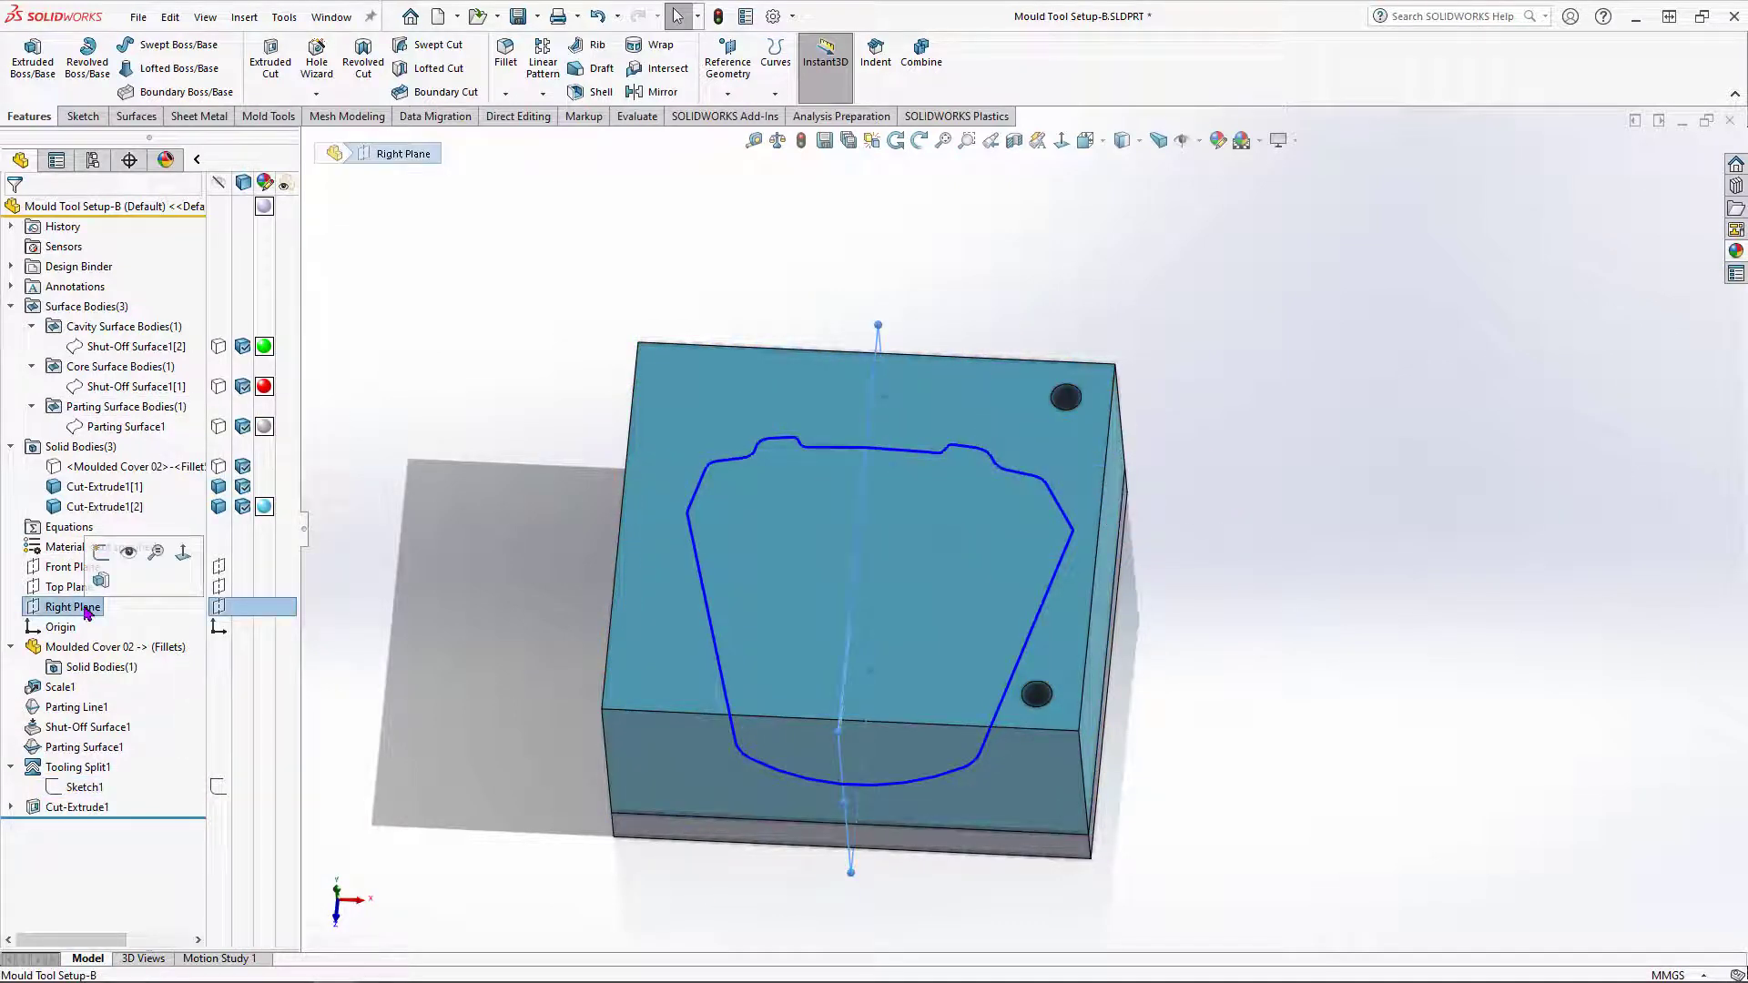
click(655, 92)
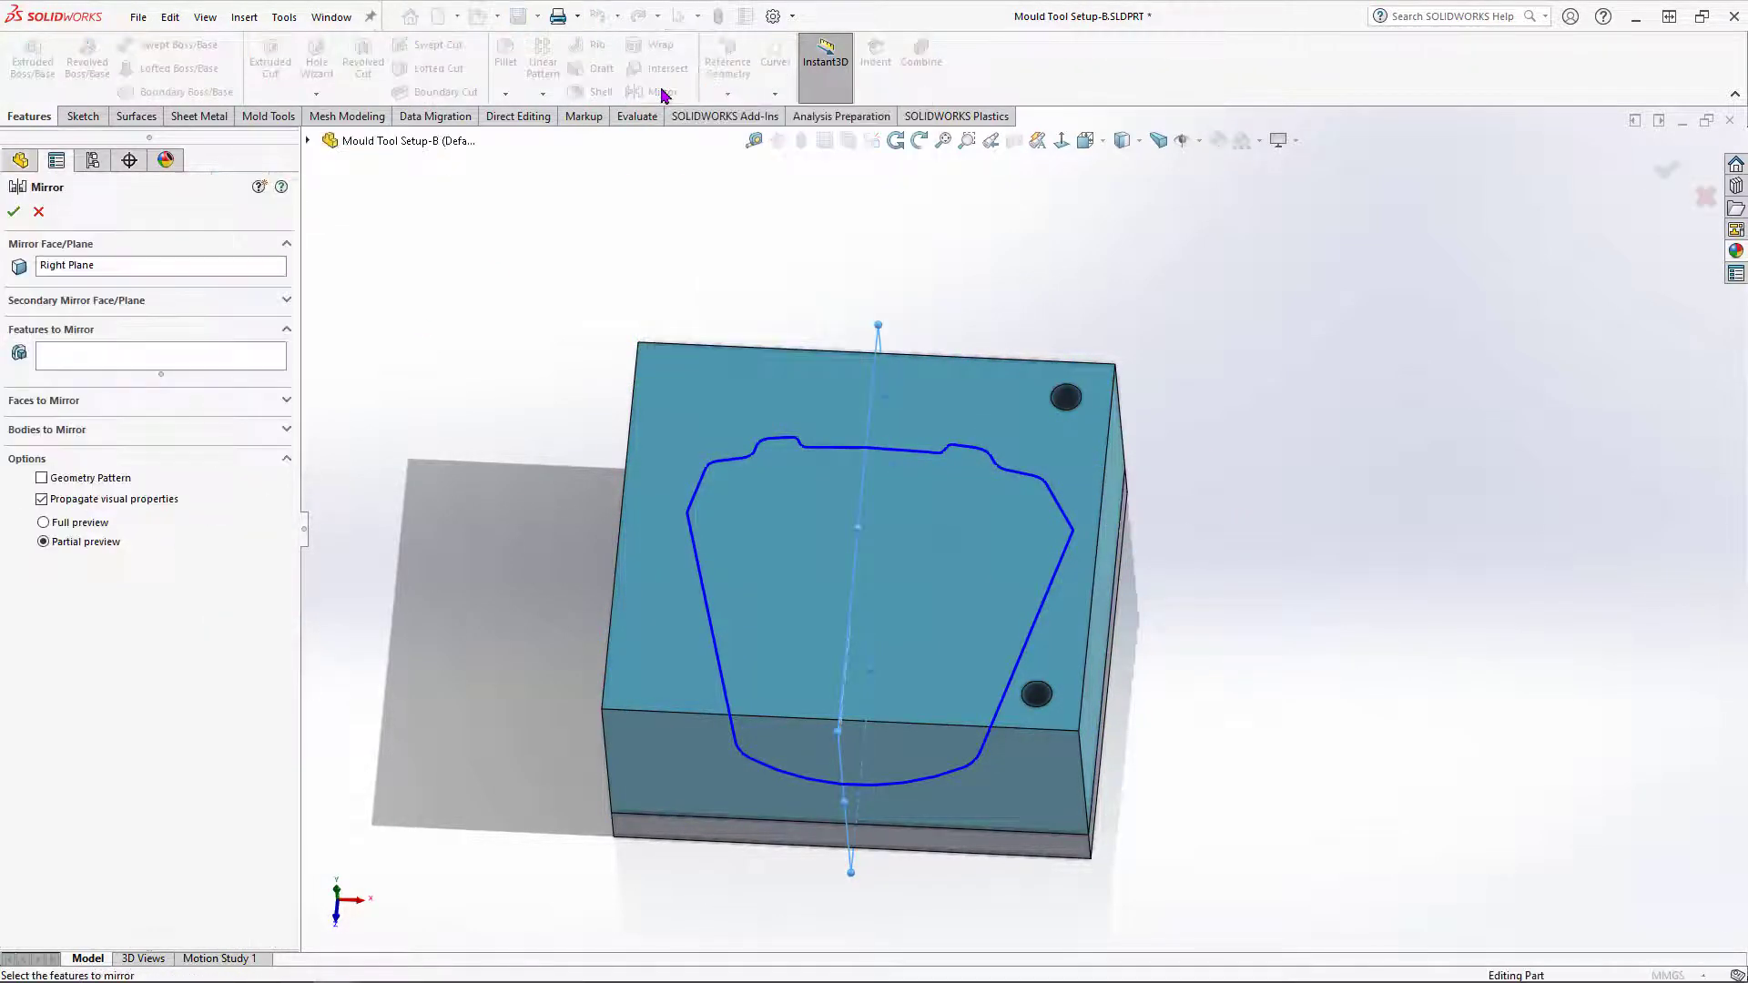
click(88, 358)
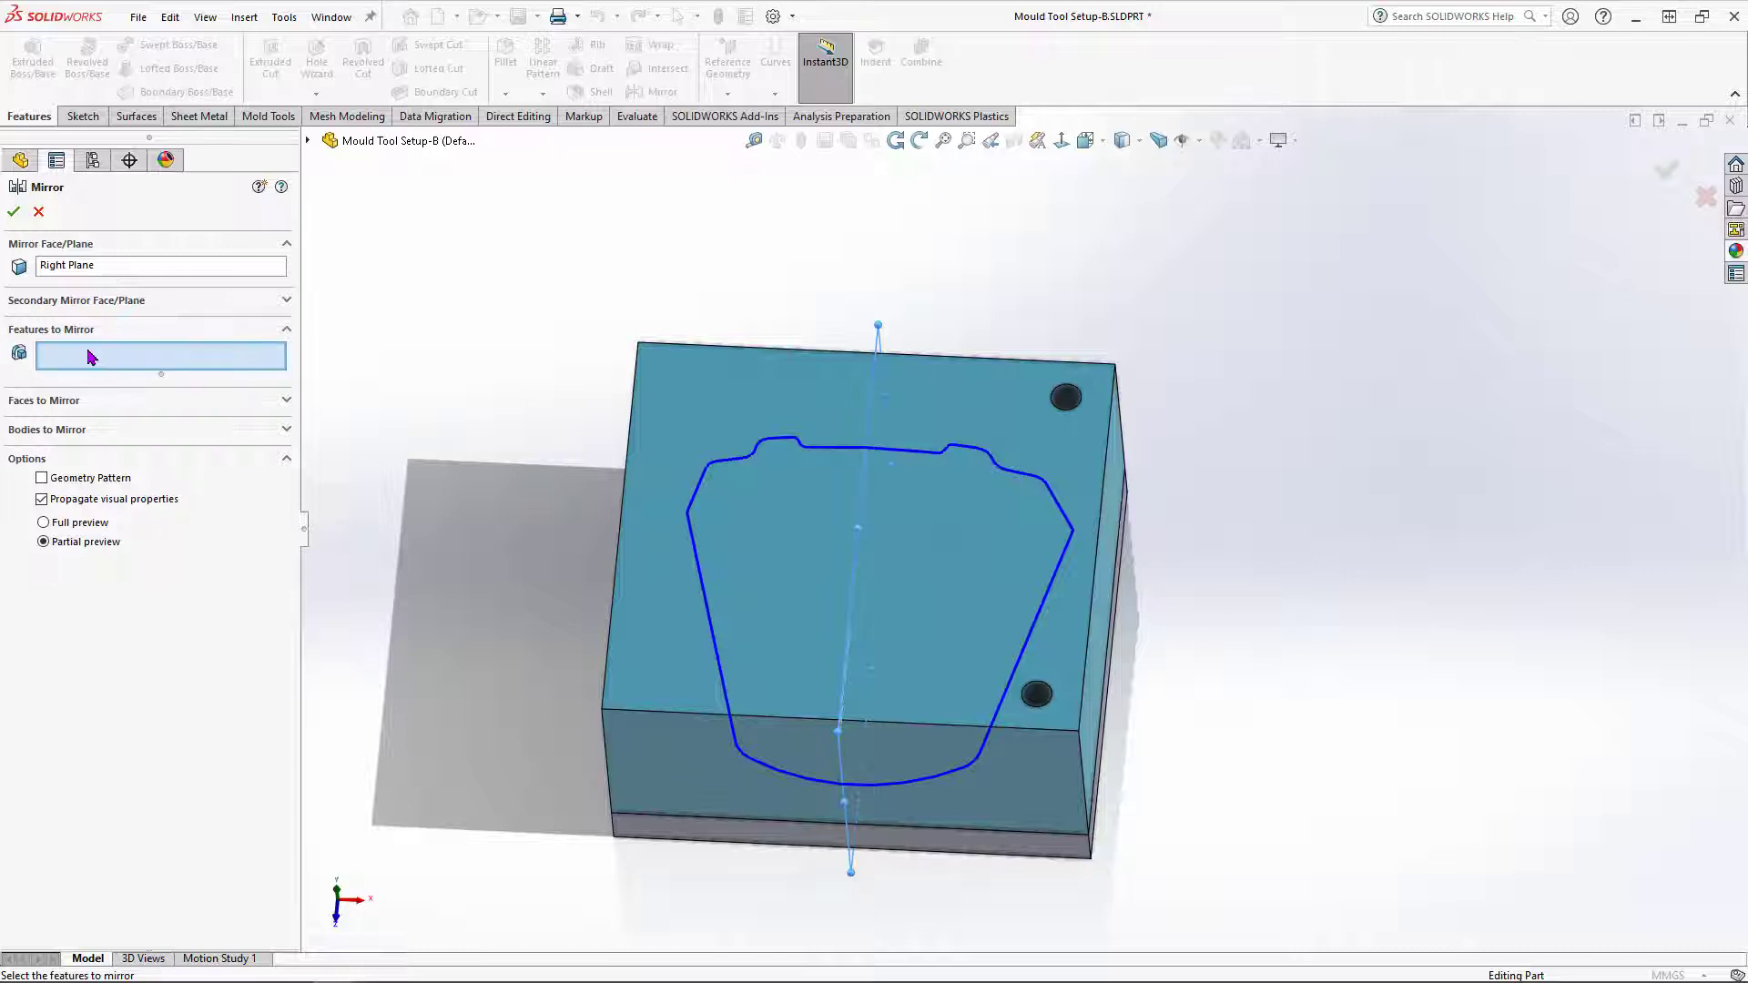
click(1038, 697)
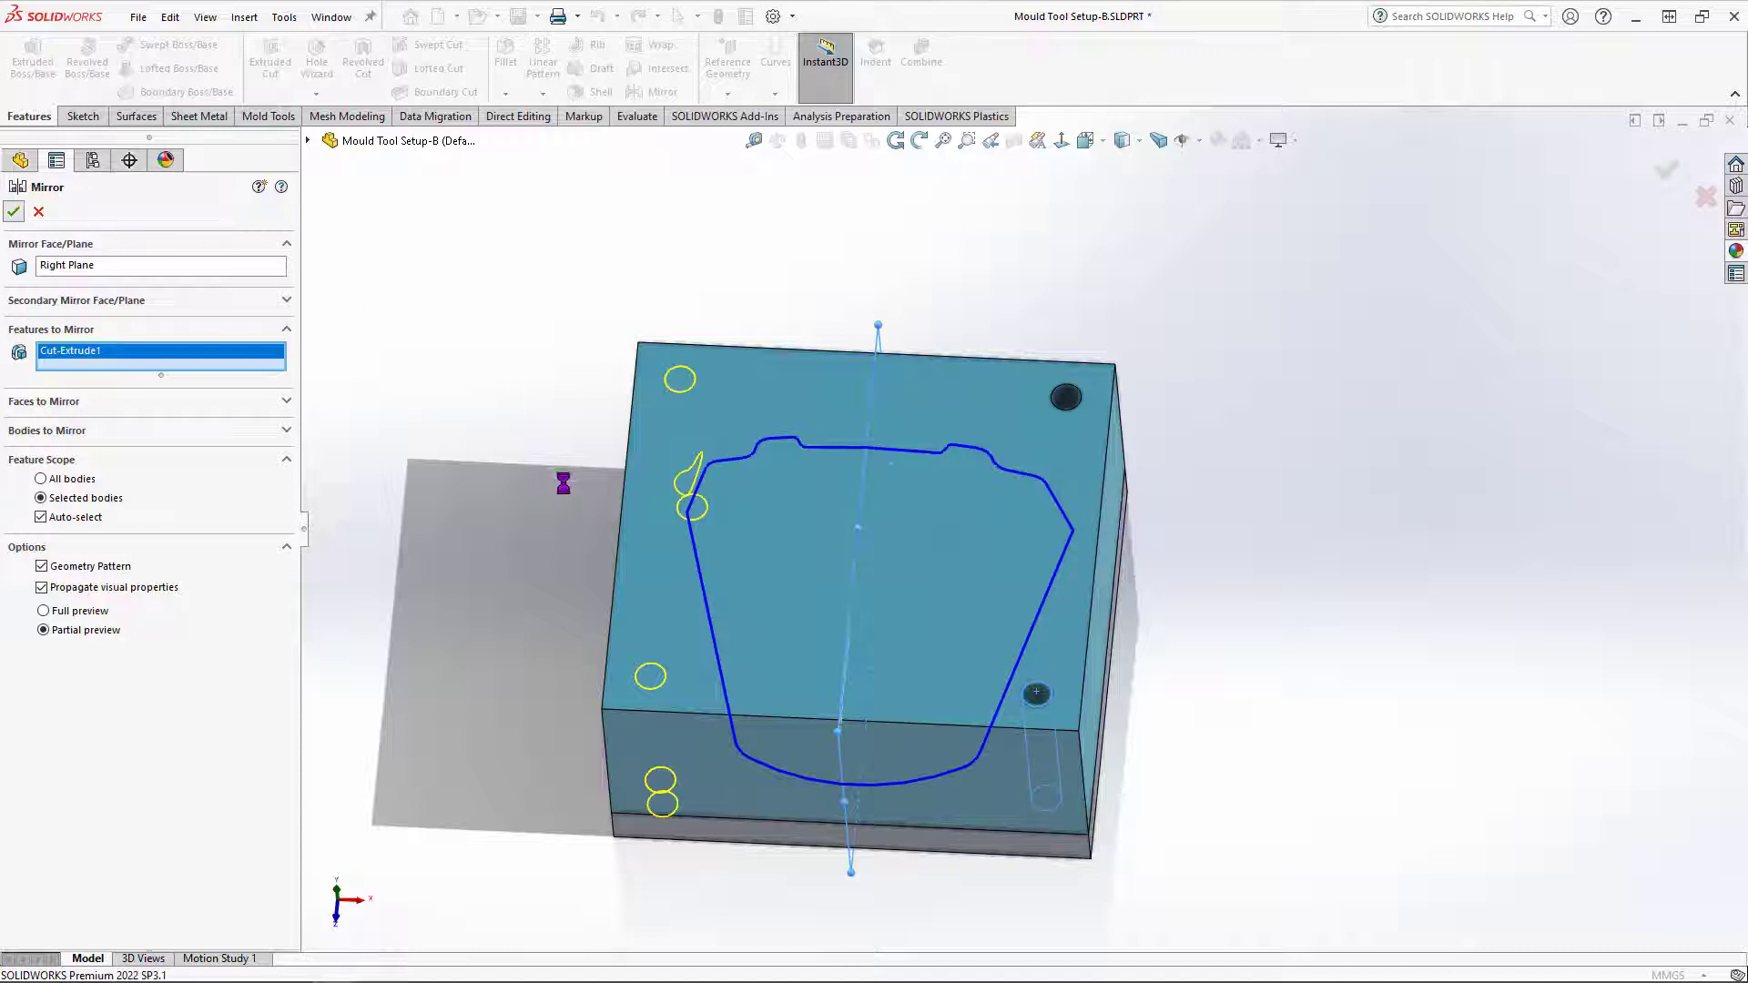
mouse_move(575, 496)
middle_down()
mouse_move(580, 363)
mouse_move(533, 385)
mouse_move(698, 312)
mouse_move(620, 300)
mouse_move(488, 414)
mouse_move(628, 590)
middle_up()
right_click(637, 593)
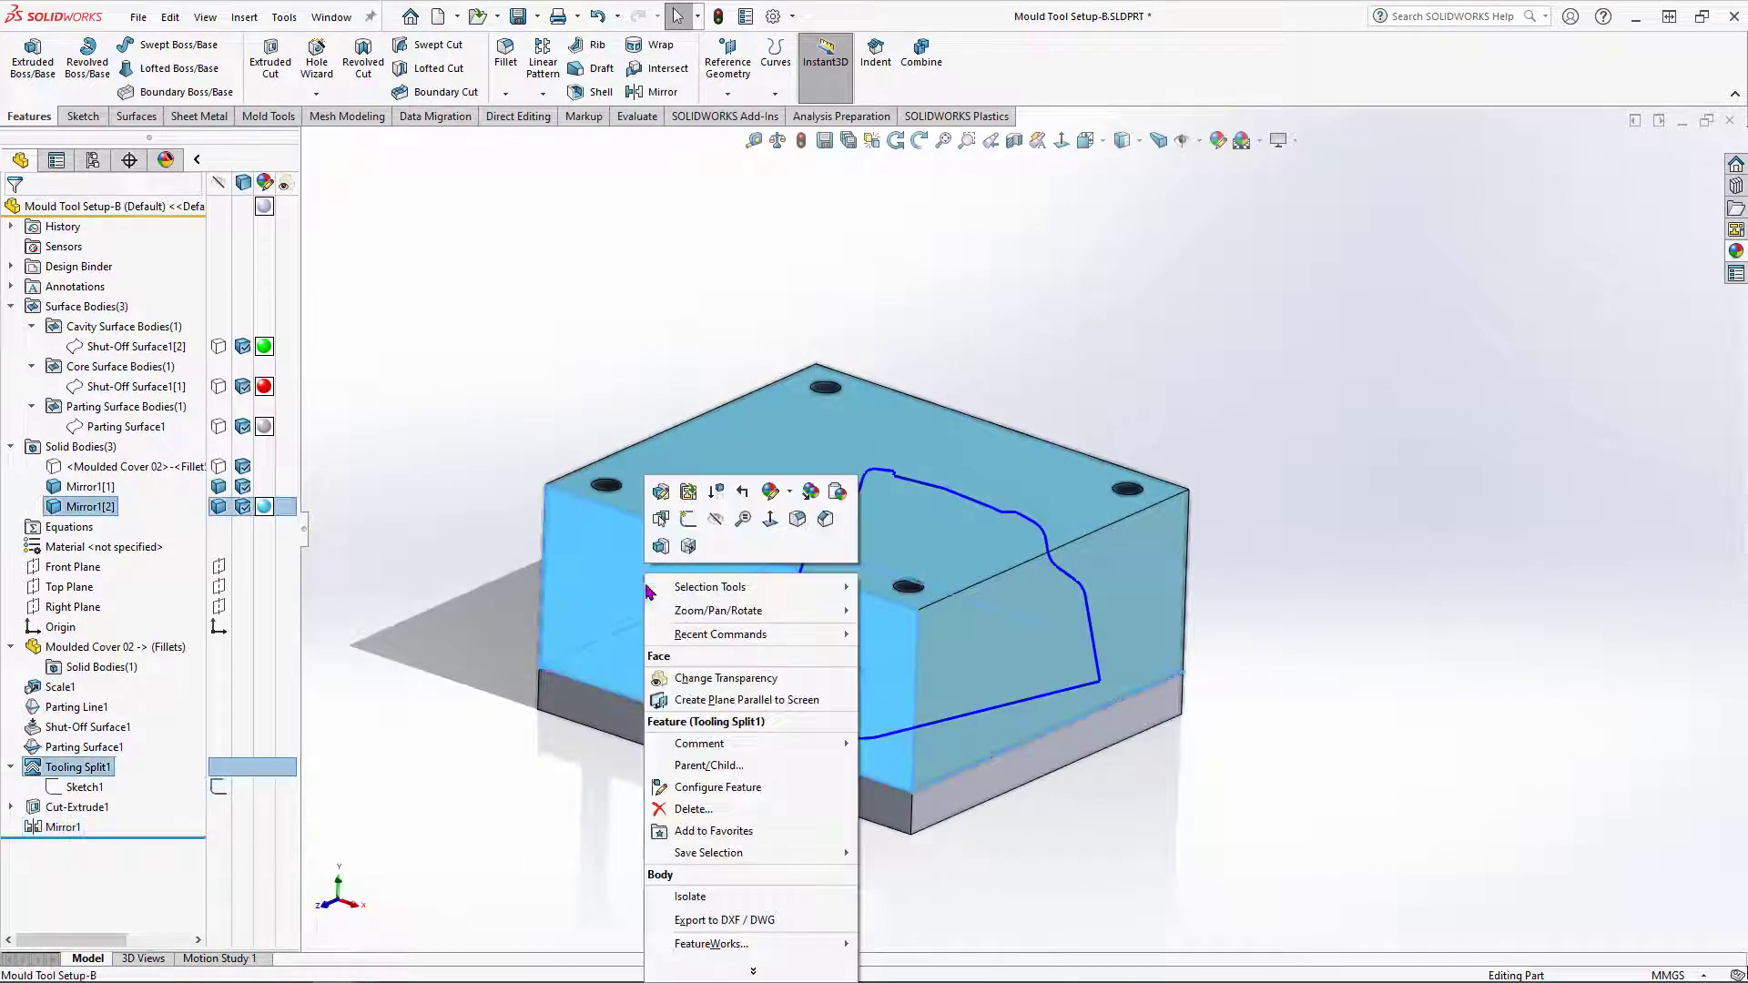
click(400, 424)
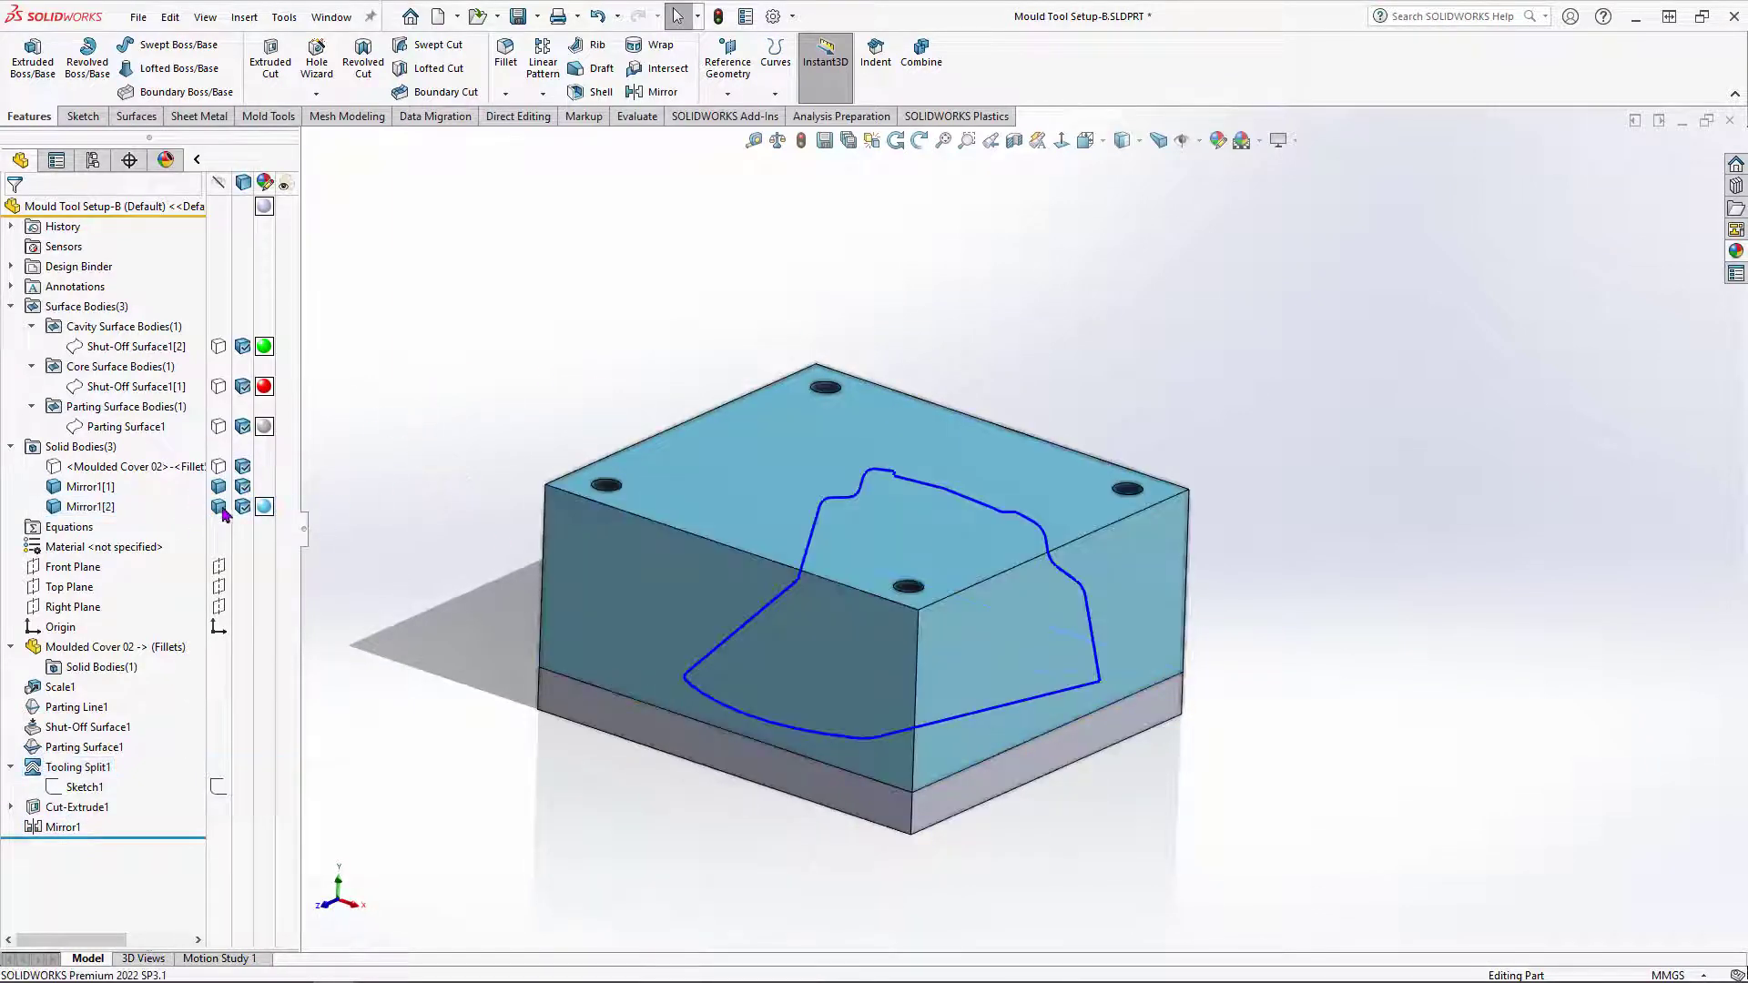
Step: Hide the upper blue block and examine where the rear corner hole meets the lower block's parting surface and shut-off faces
click(218, 506)
middle_drag(423, 442, 500, 741)
scroll(765, 382, down, 6)
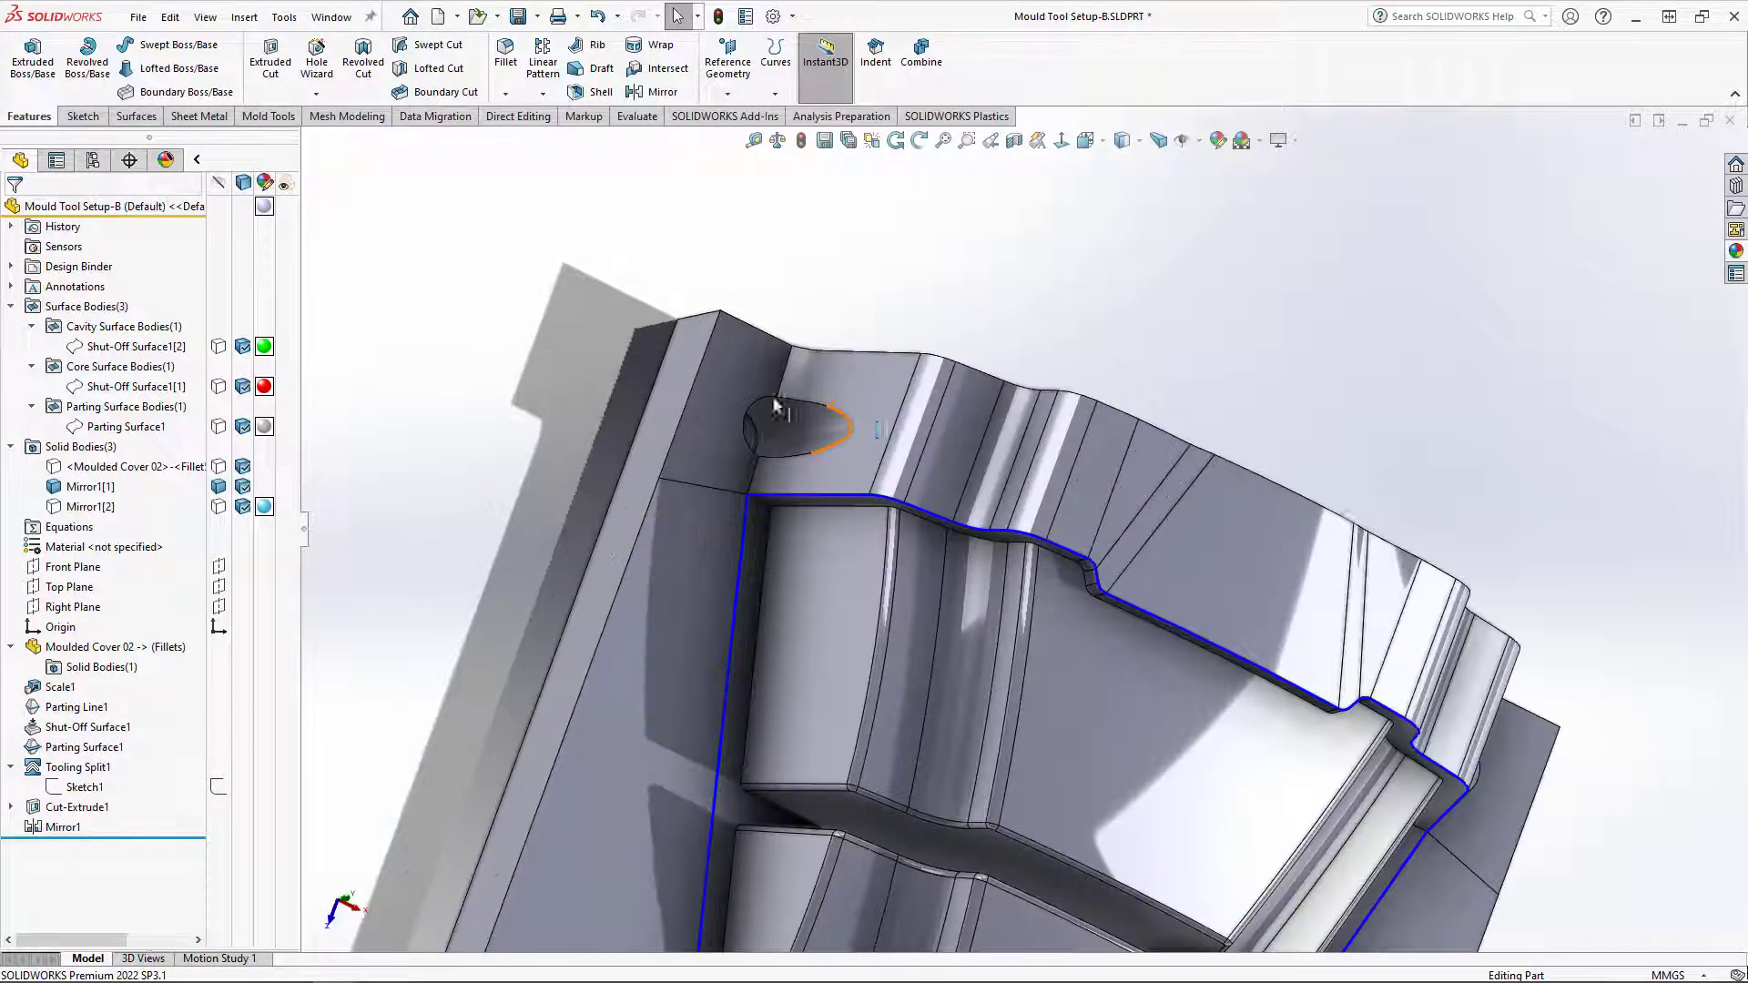
click(897, 394)
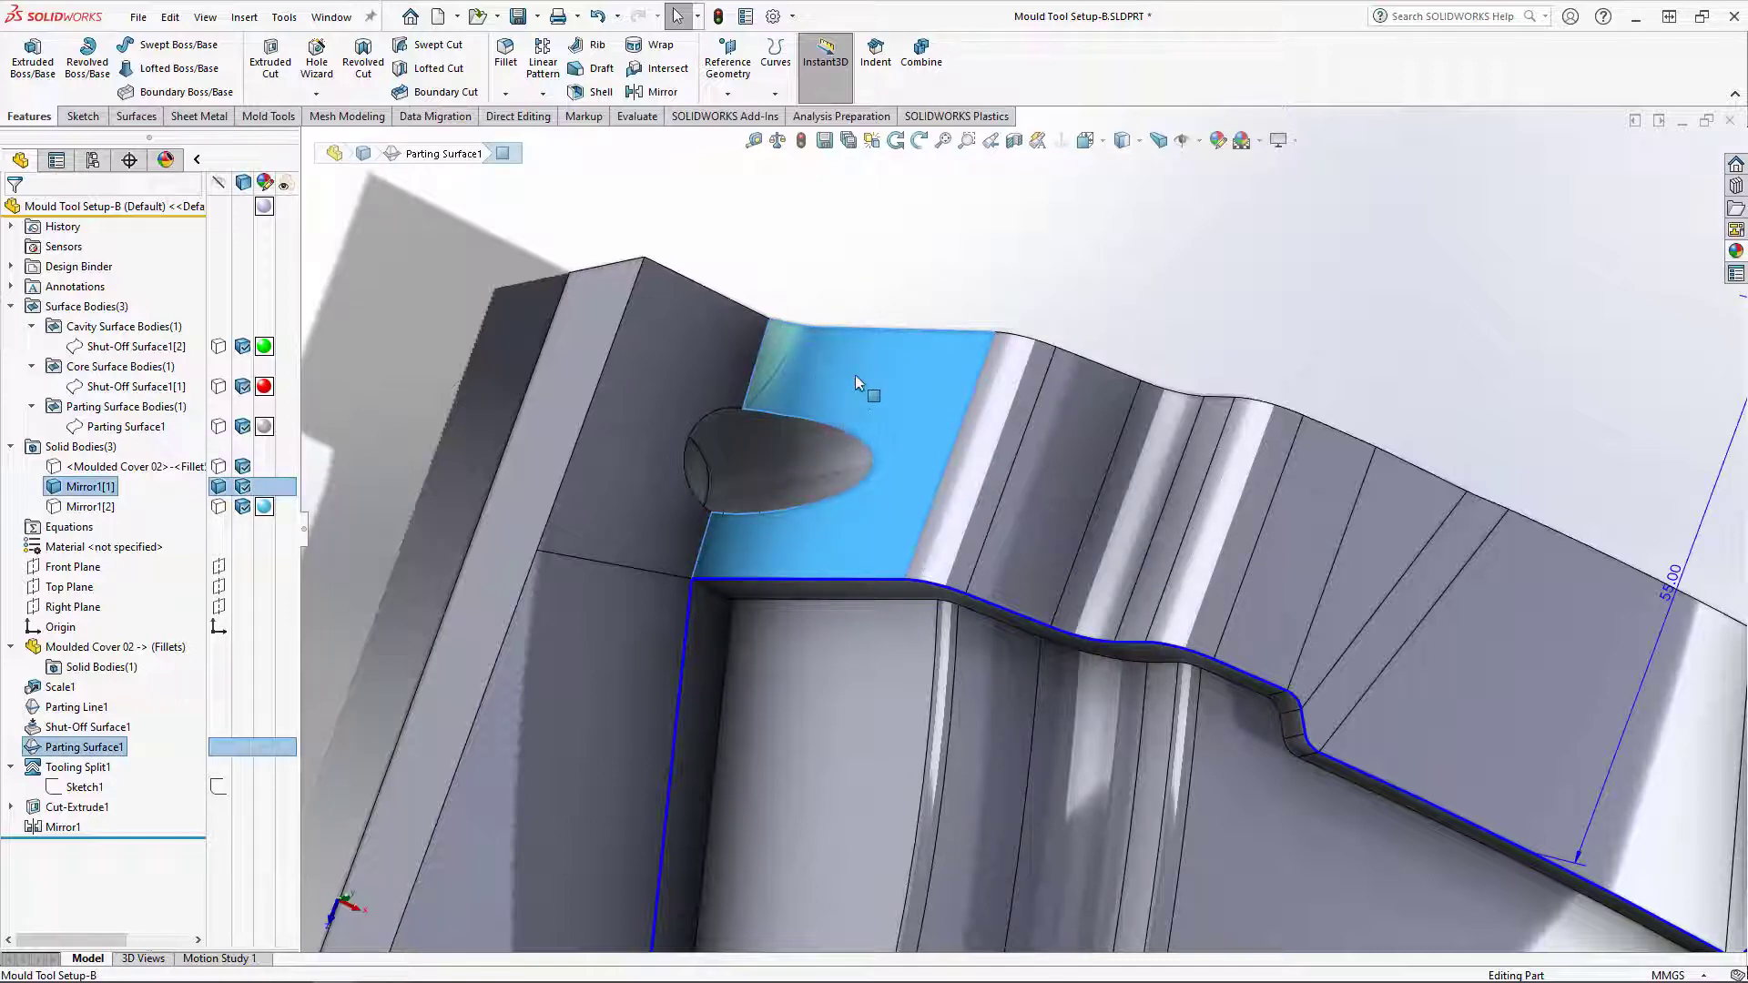
middle_drag(865, 453, 876, 471)
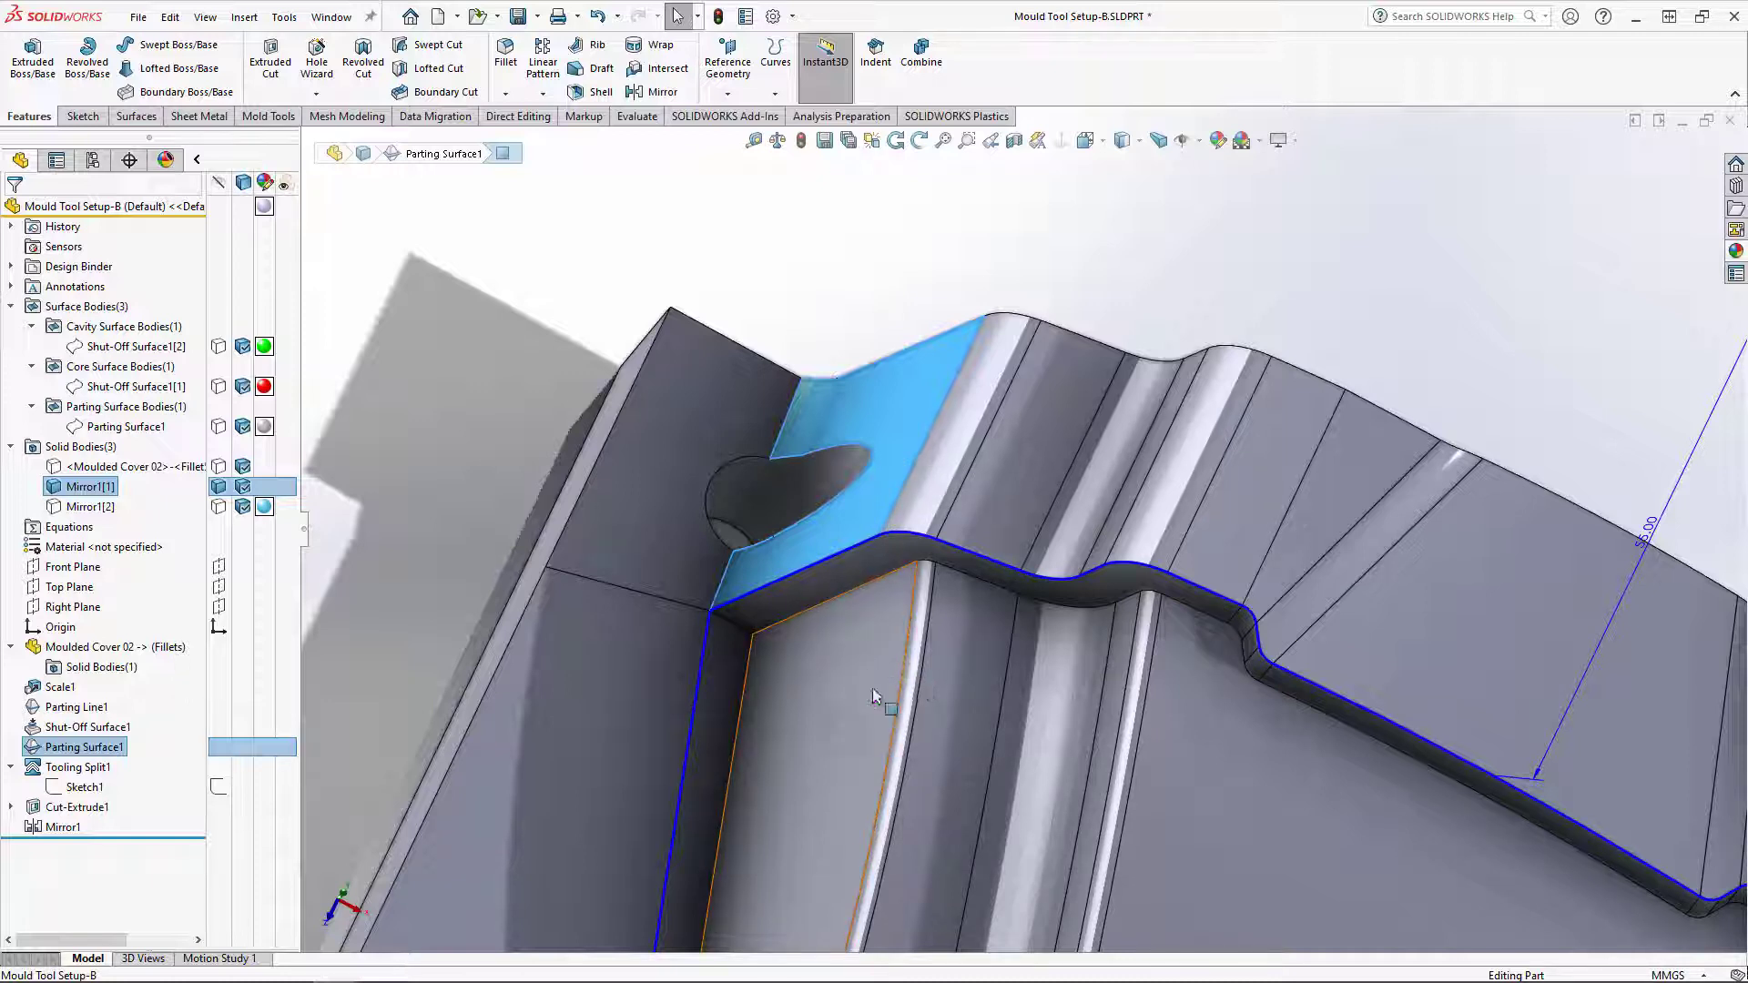
click(823, 579)
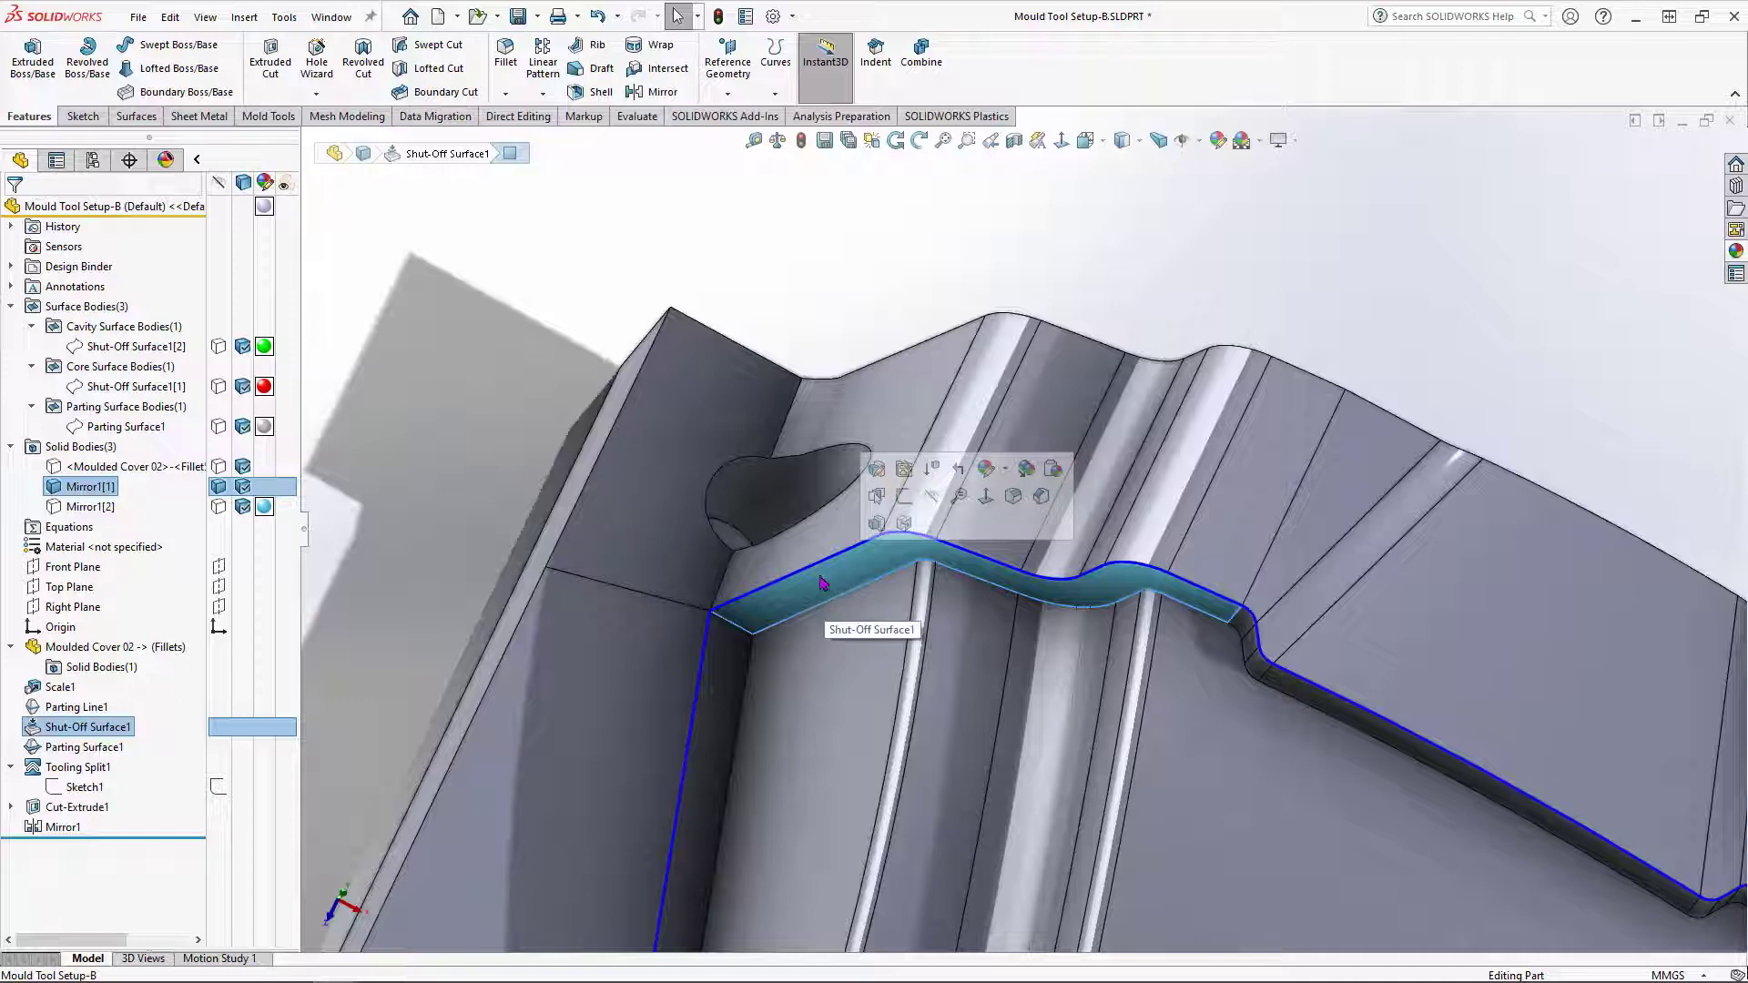
ctrl+click(836, 681)
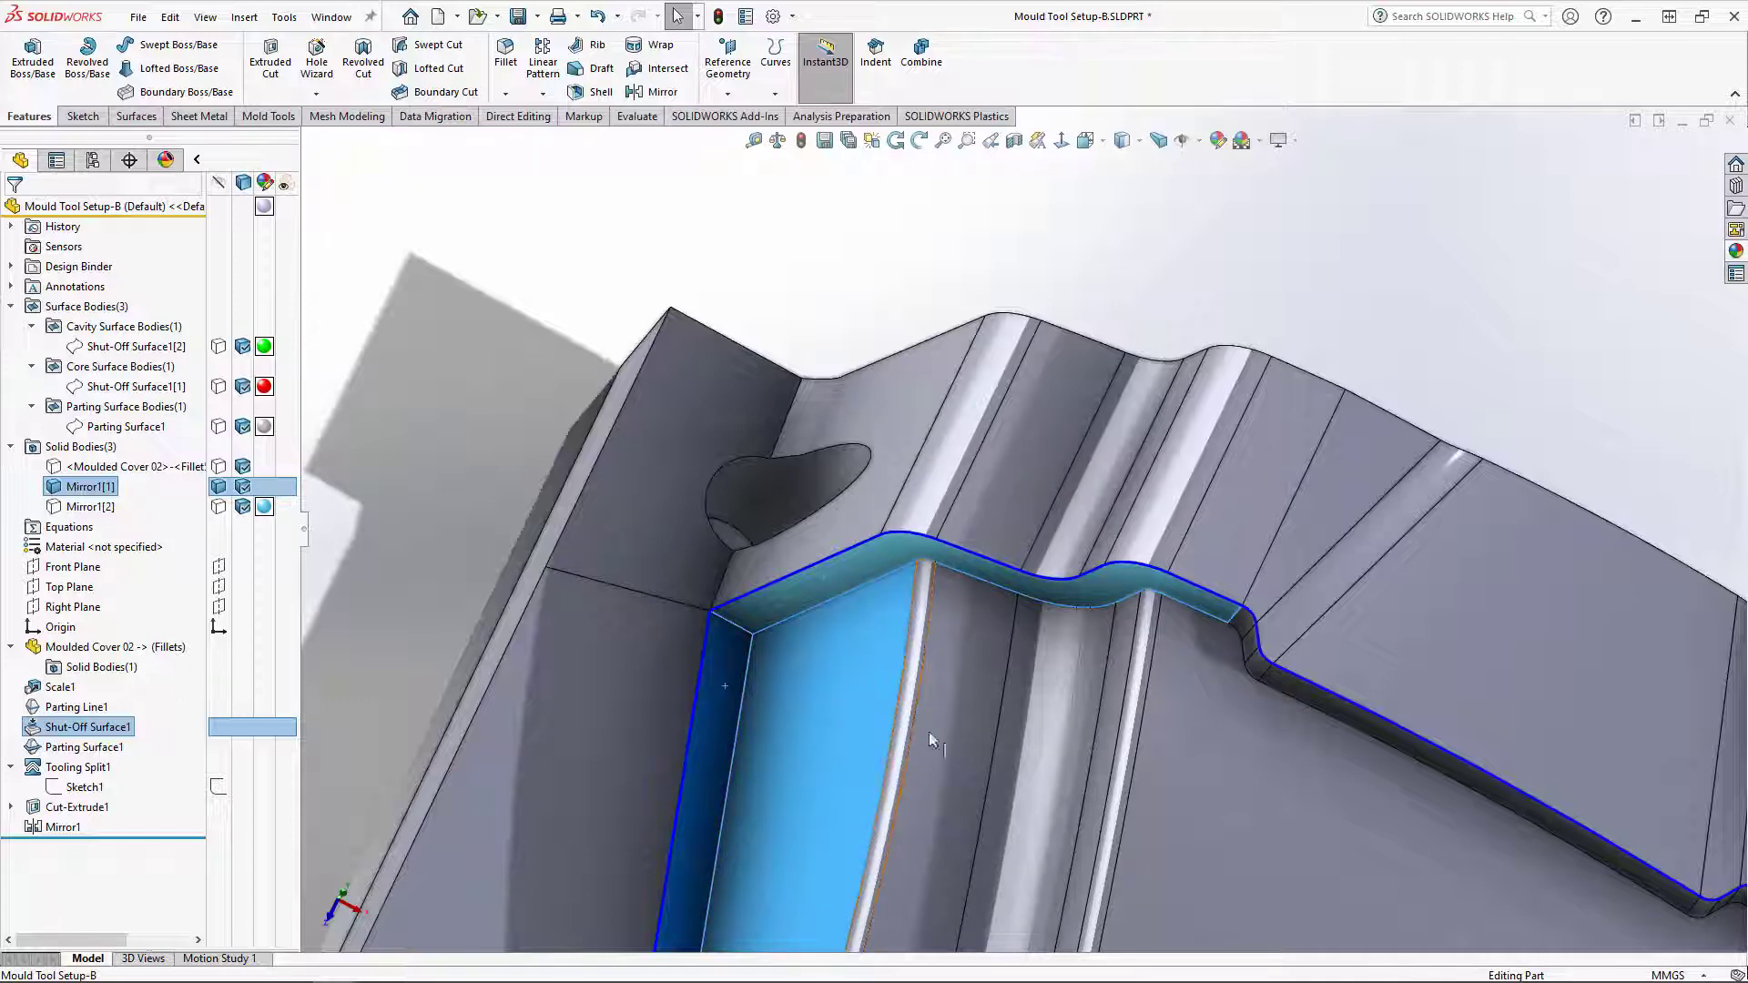
ctrl+click(948, 717)
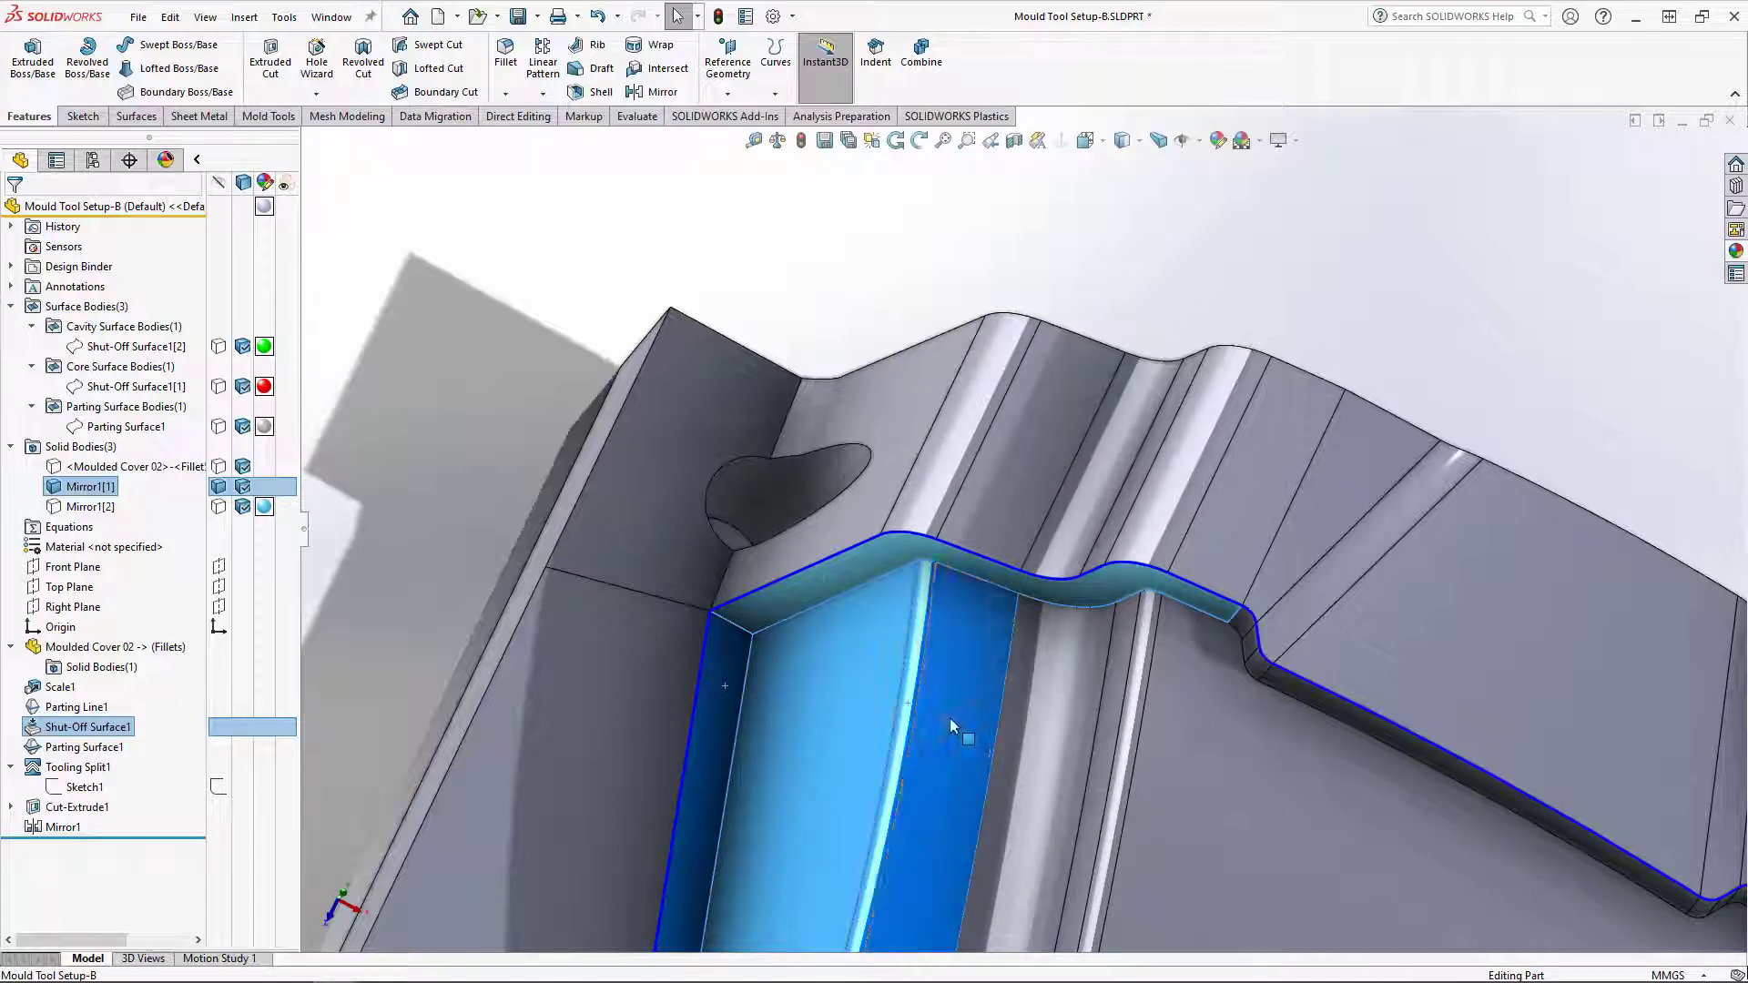
middle_drag(949, 717, 856, 591)
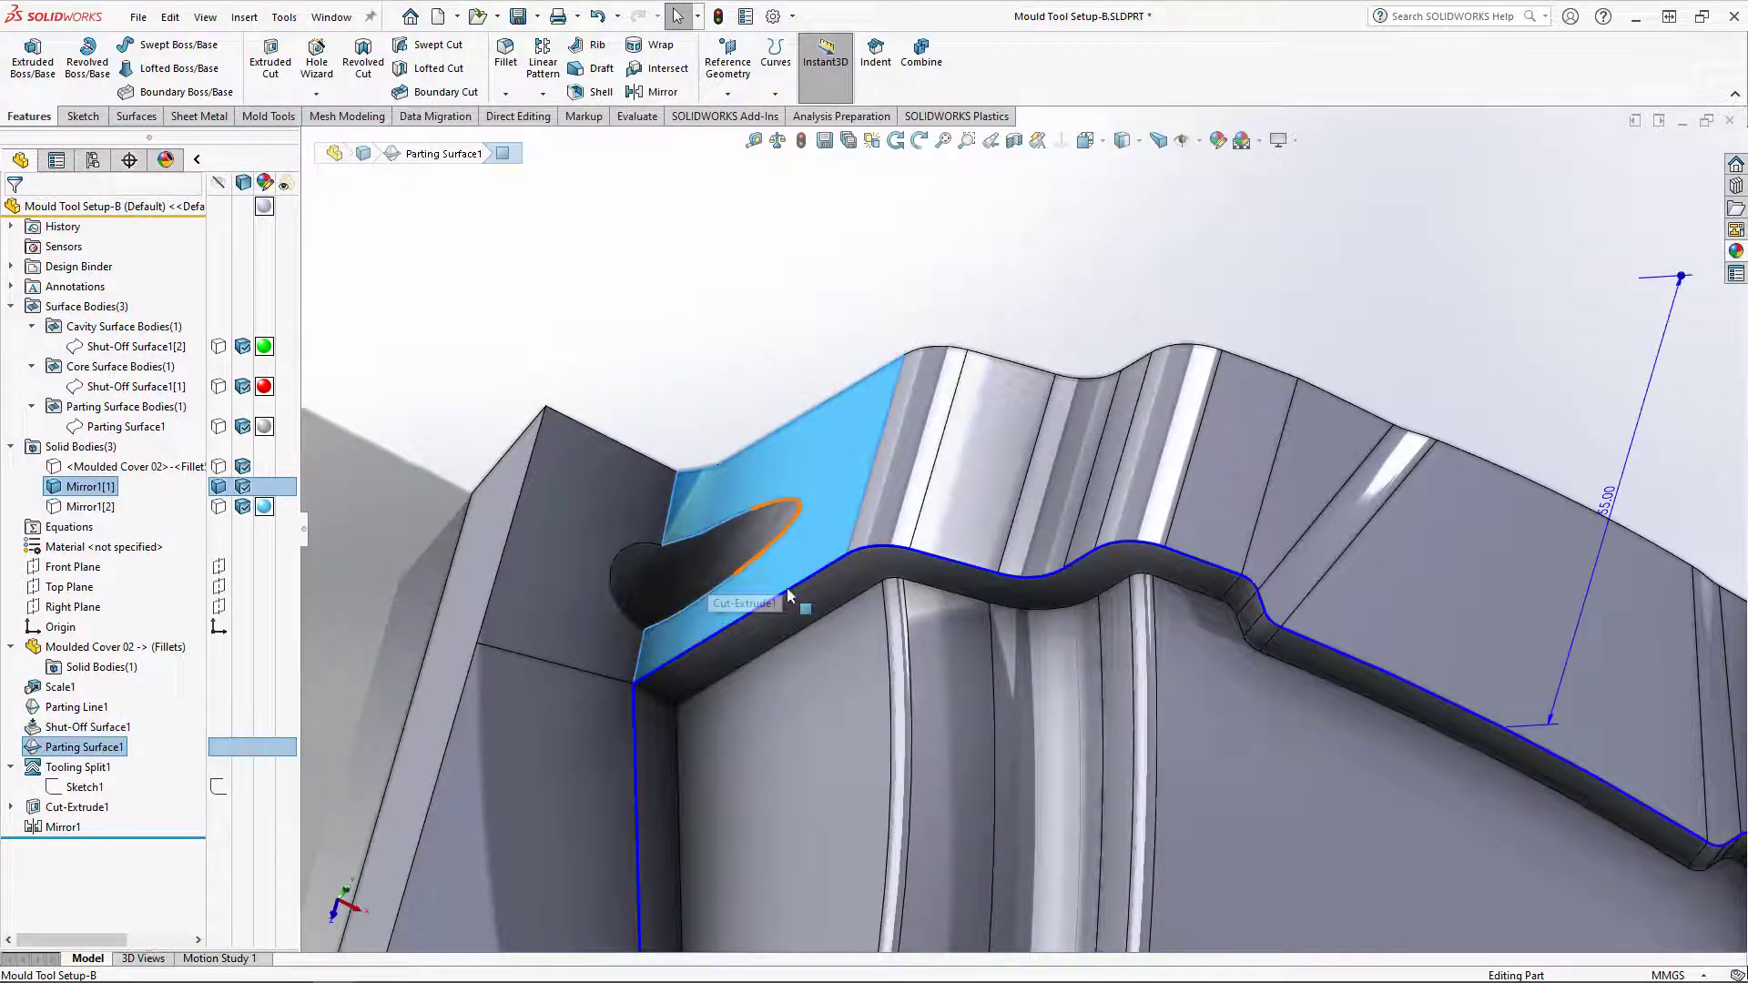
middle_drag(780, 593, 816, 710)
scroll(819, 719, up, 5)
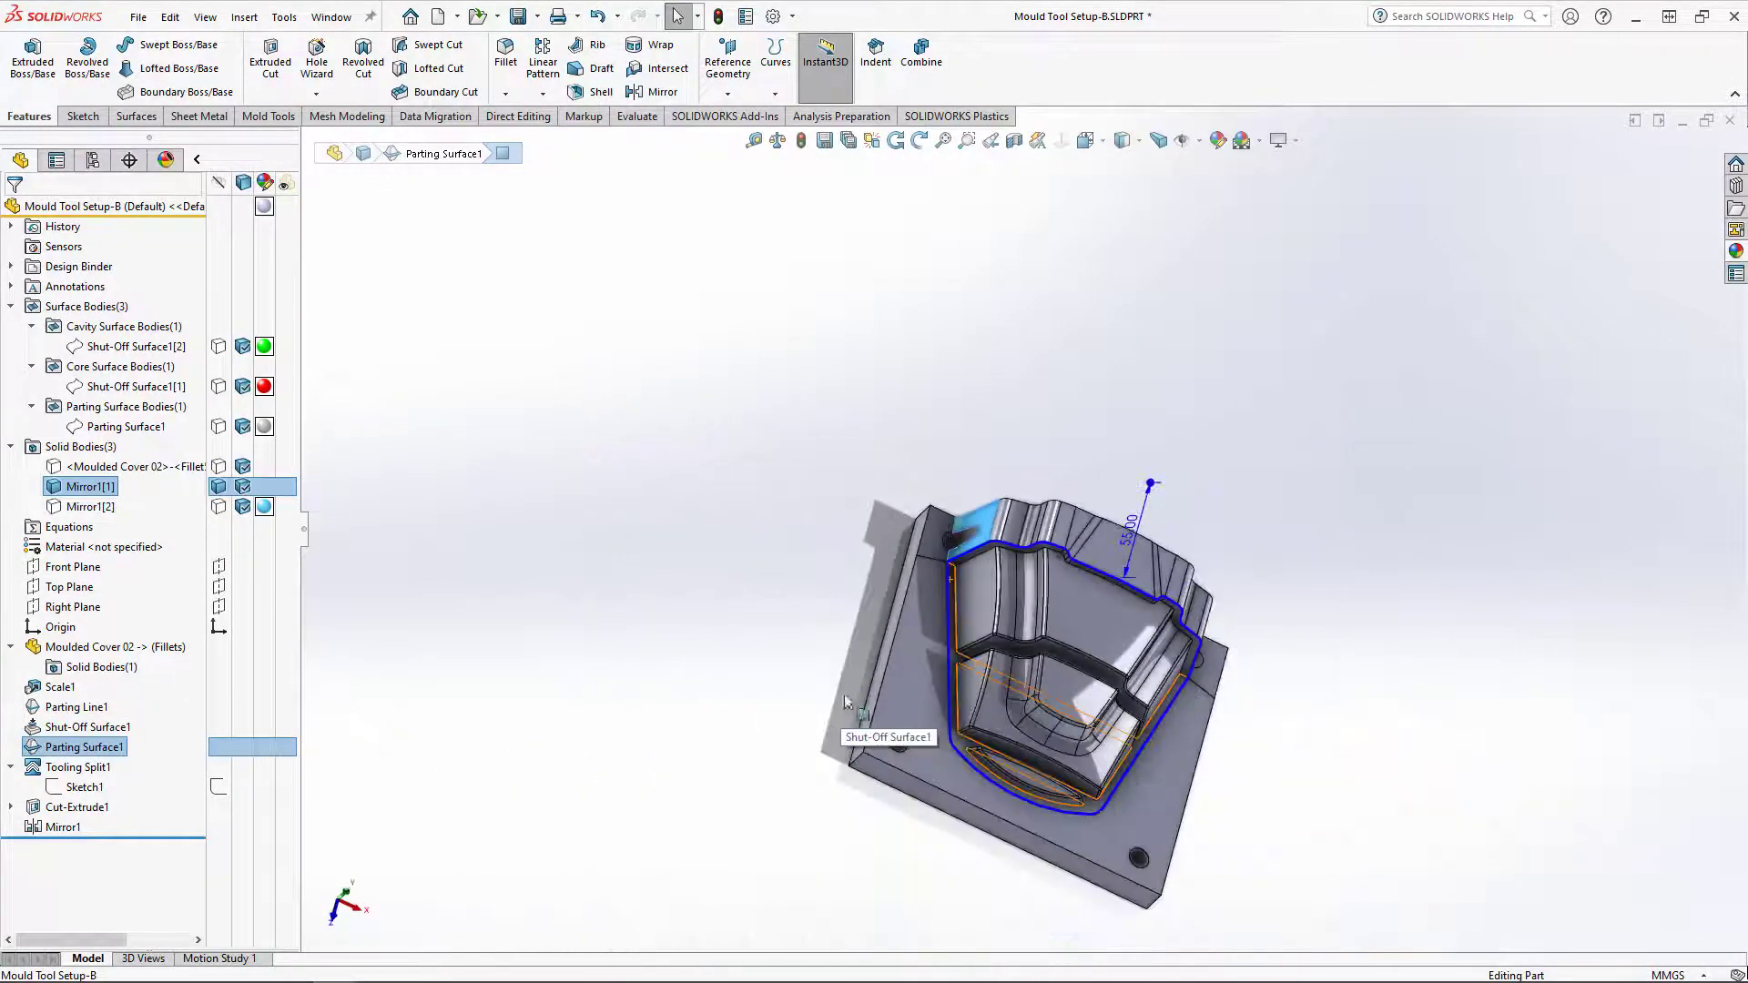
Step: Set the side edge offset in the Tooling Split sketch to 22 mm, widening the mould blocks
click(888, 656)
middle_drag(888, 656, 910, 719)
click(95, 791)
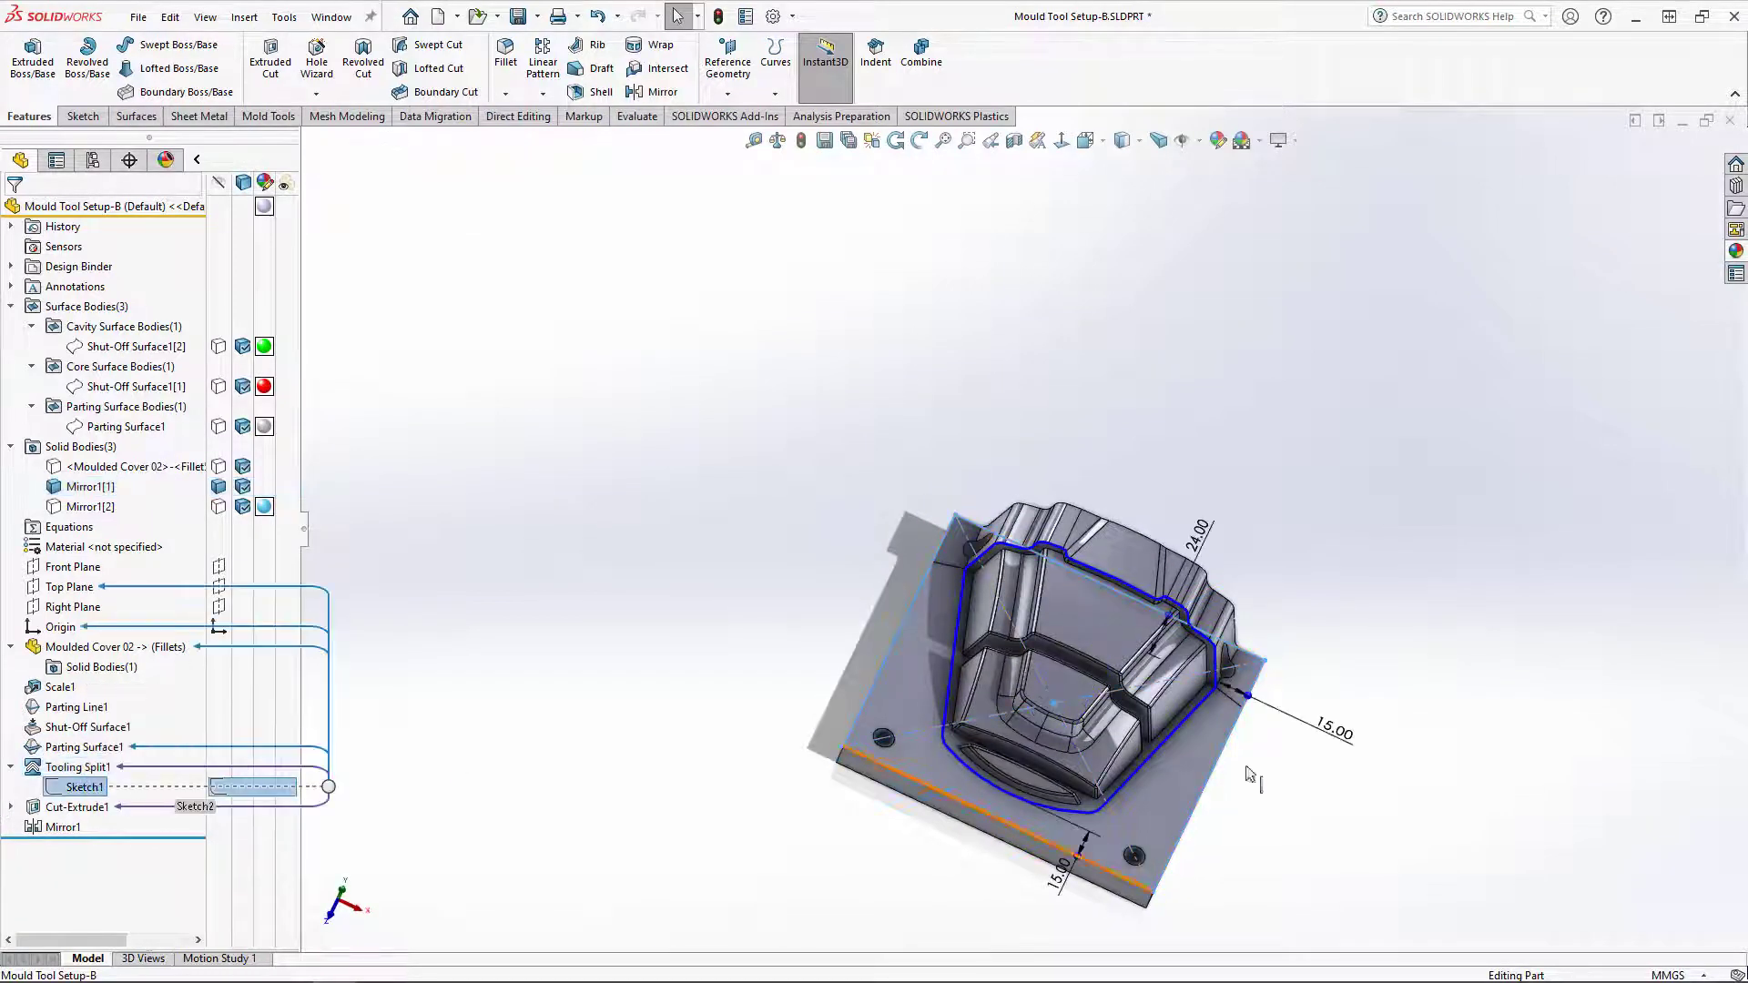
drag(1248, 698, 1269, 683)
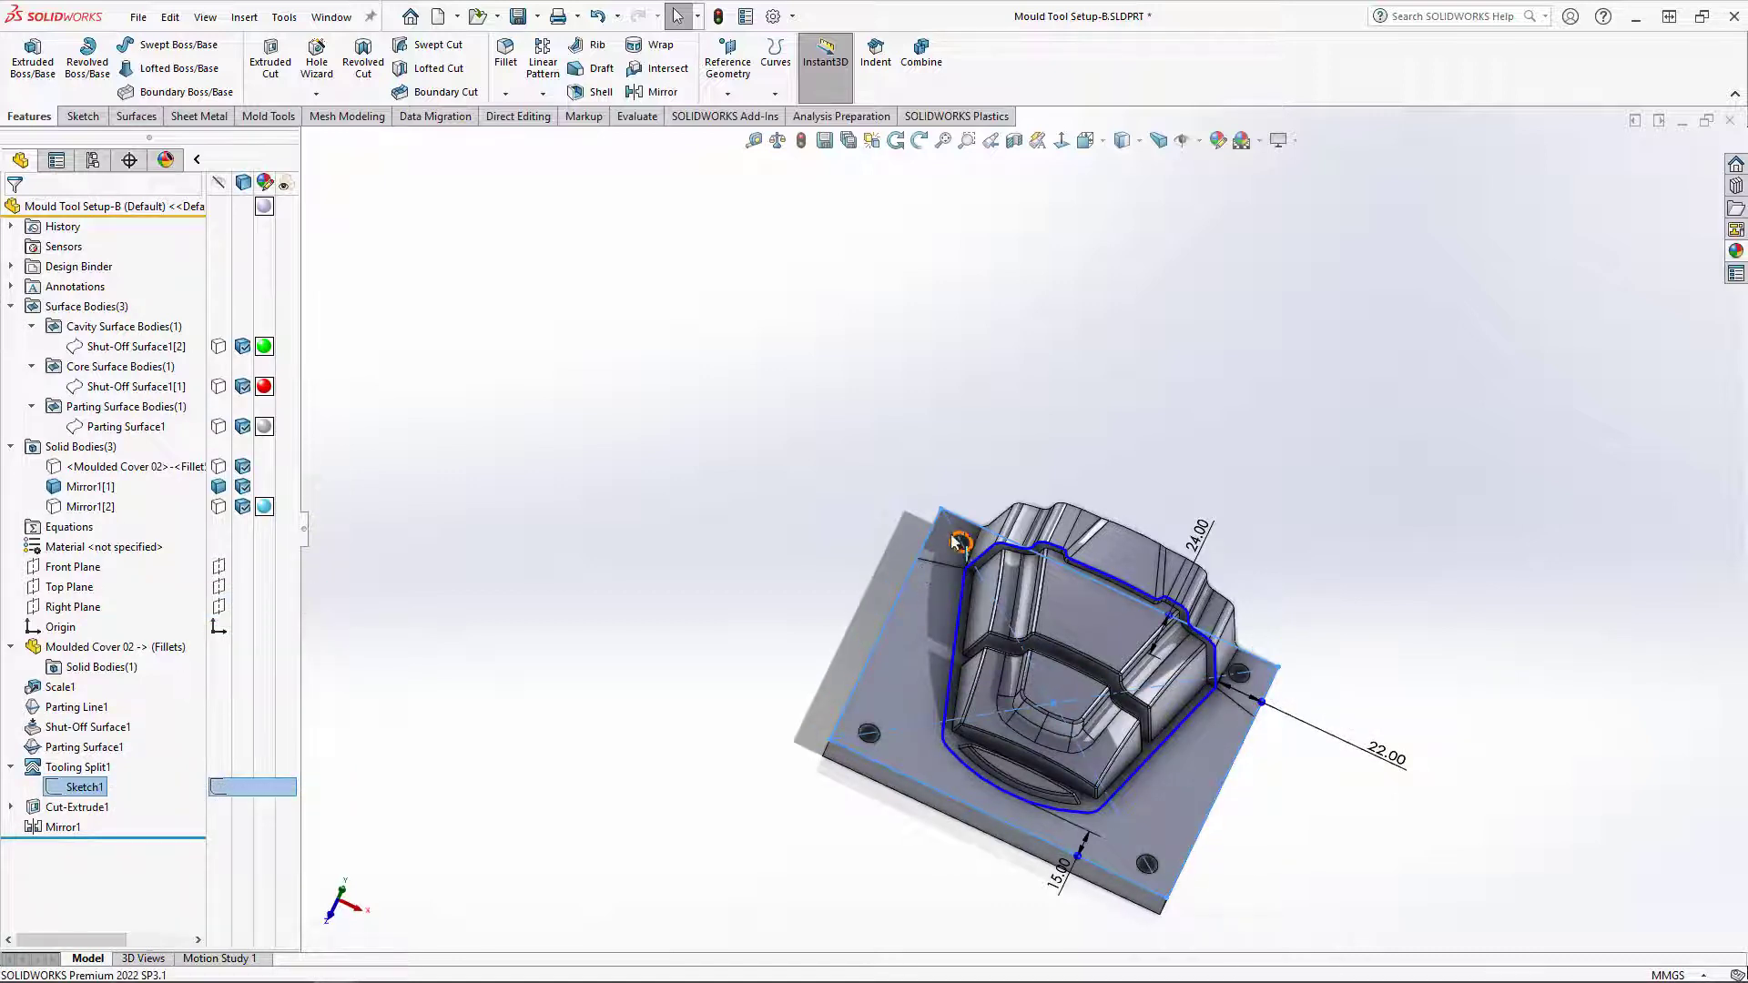
click(741, 583)
mouse_move(741, 584)
middle_down()
mouse_move(803, 604)
mouse_move(783, 581)
middle_up()
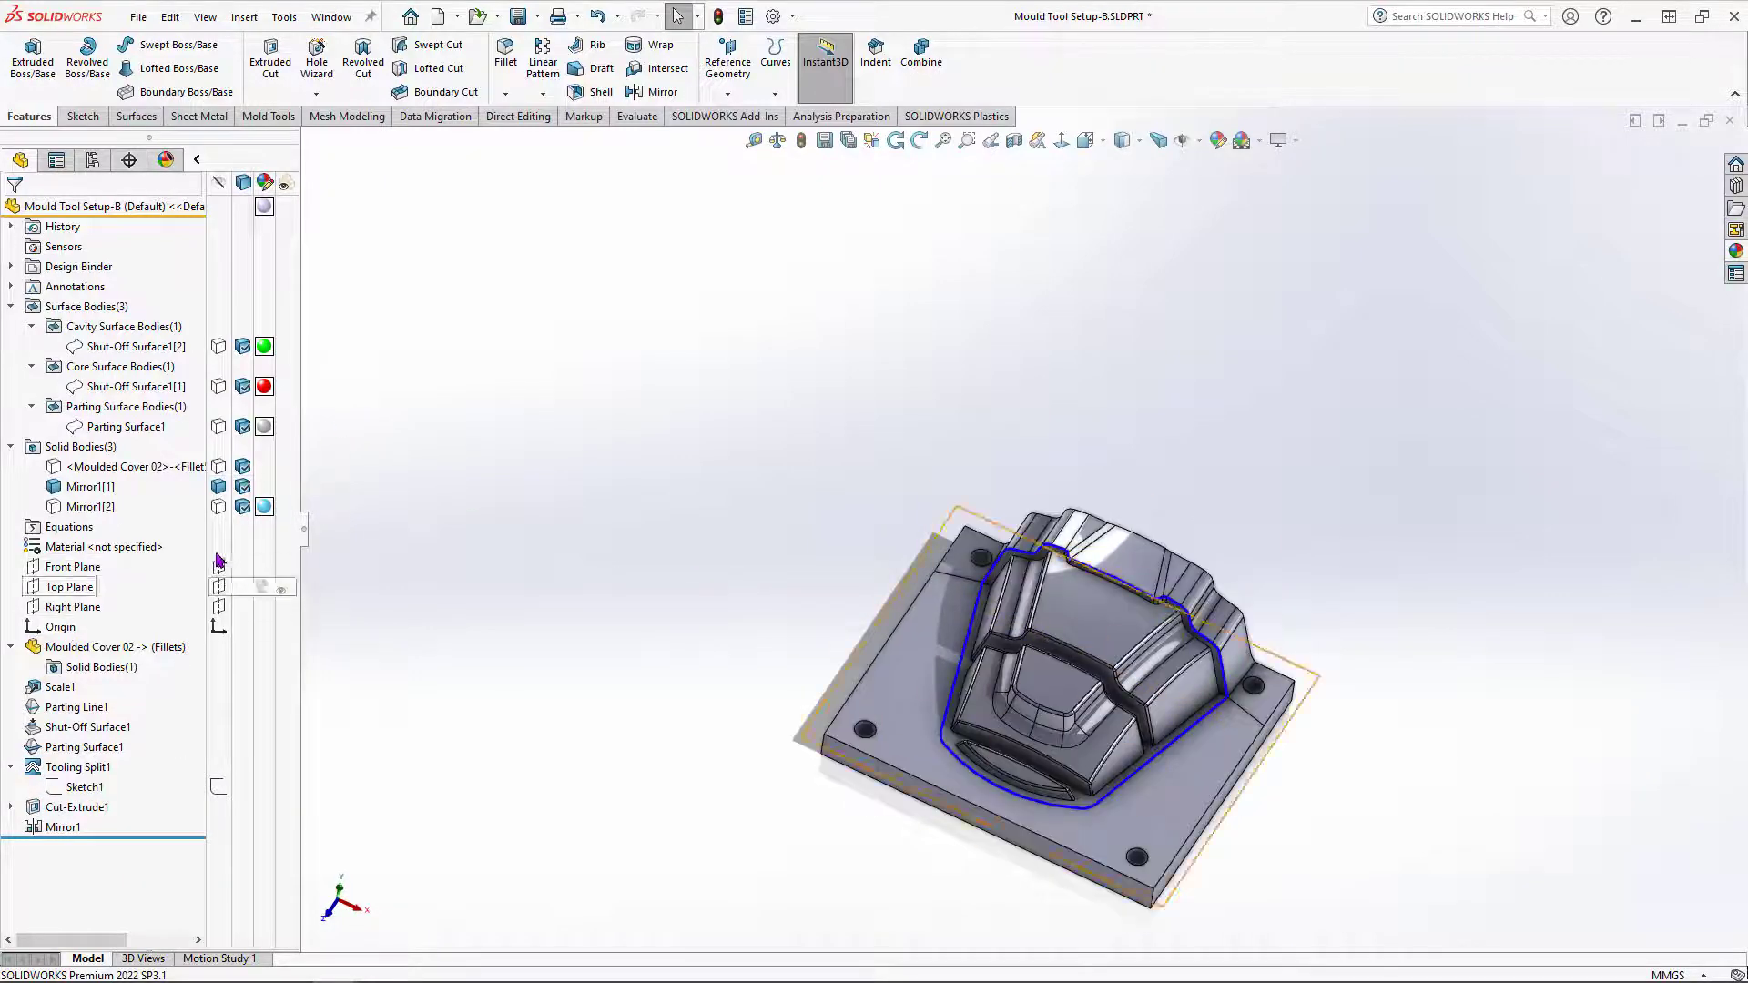
Step: Show the upper blue block, hide the lower block, and examine the corner holes around the cavity from below and above
click(219, 507)
click(218, 486)
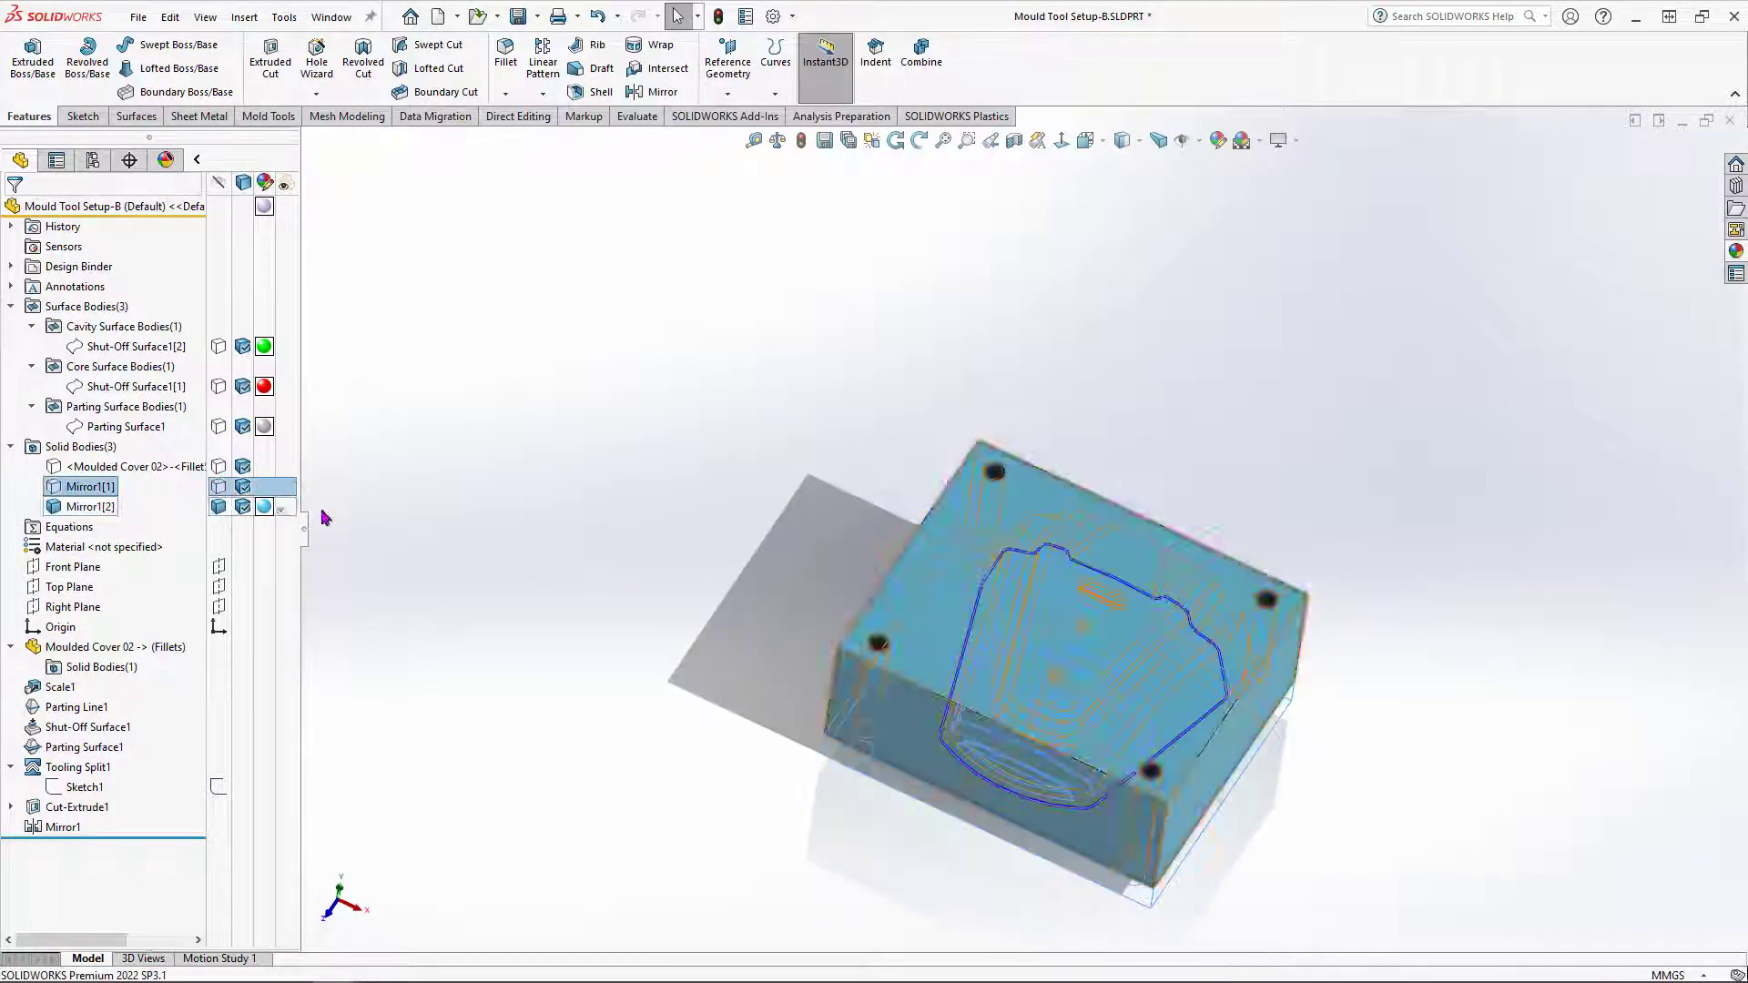
middle_drag(714, 585, 774, 301)
middle_drag(858, 717, 885, 496)
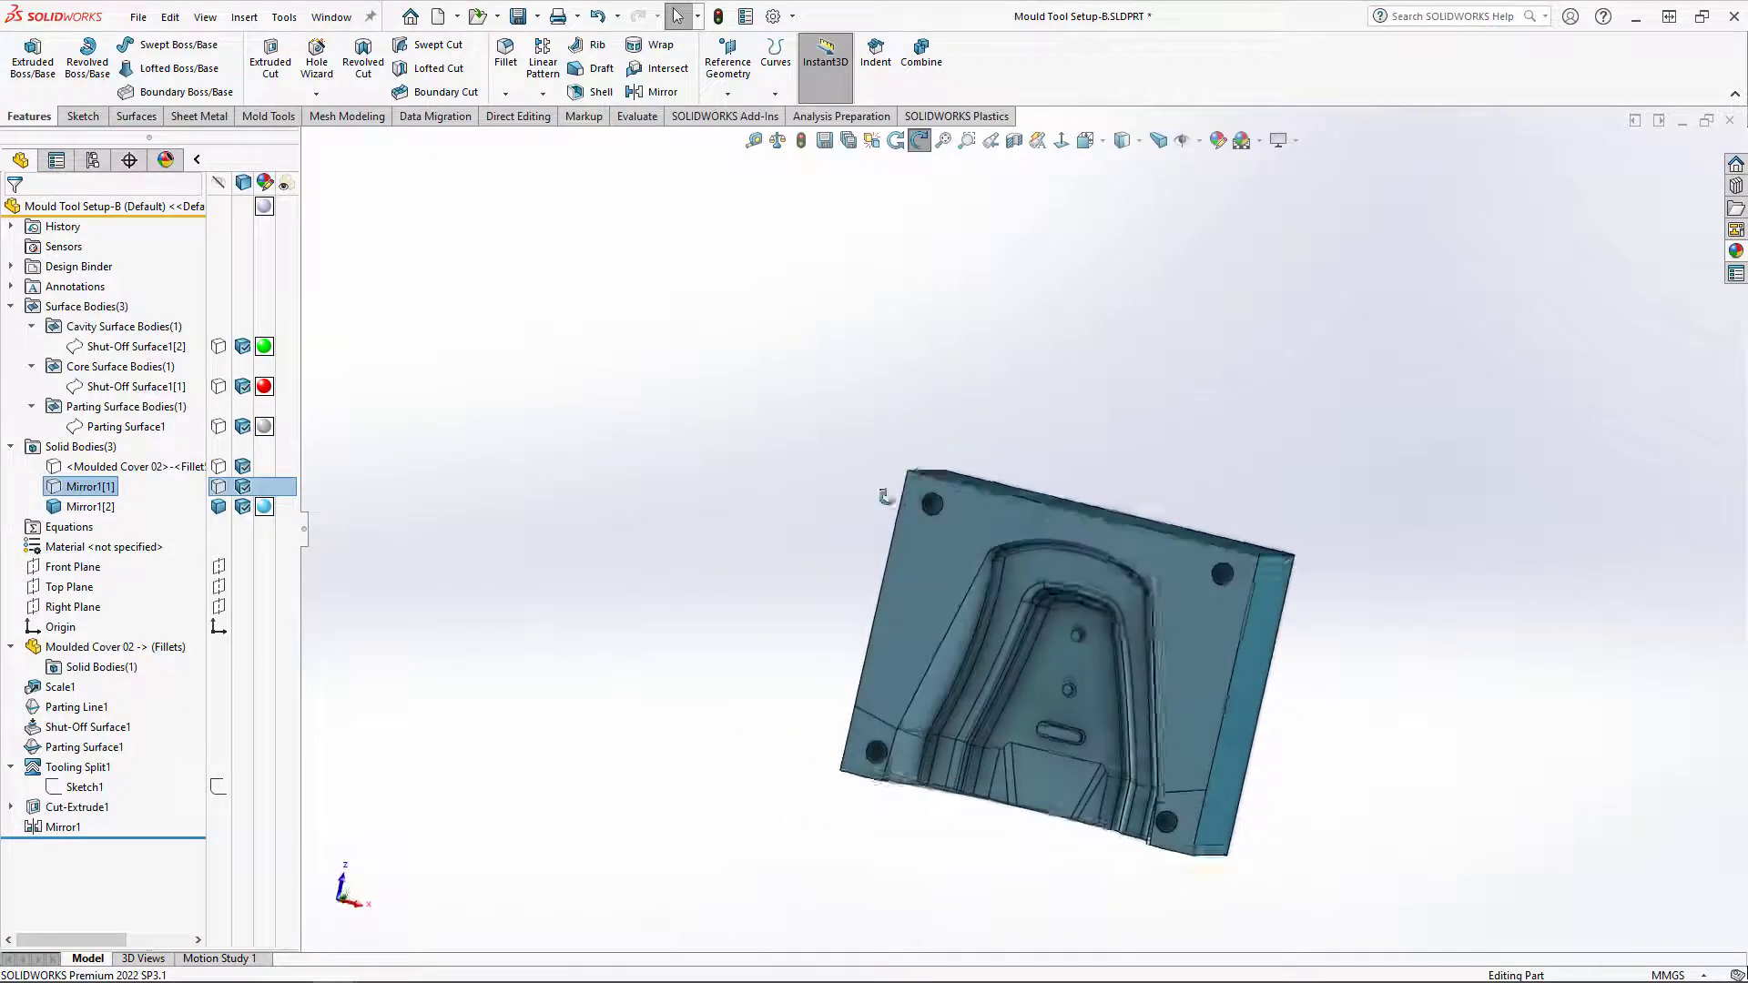
middle_drag(951, 796, 972, 698)
scroll(956, 691, down, 10)
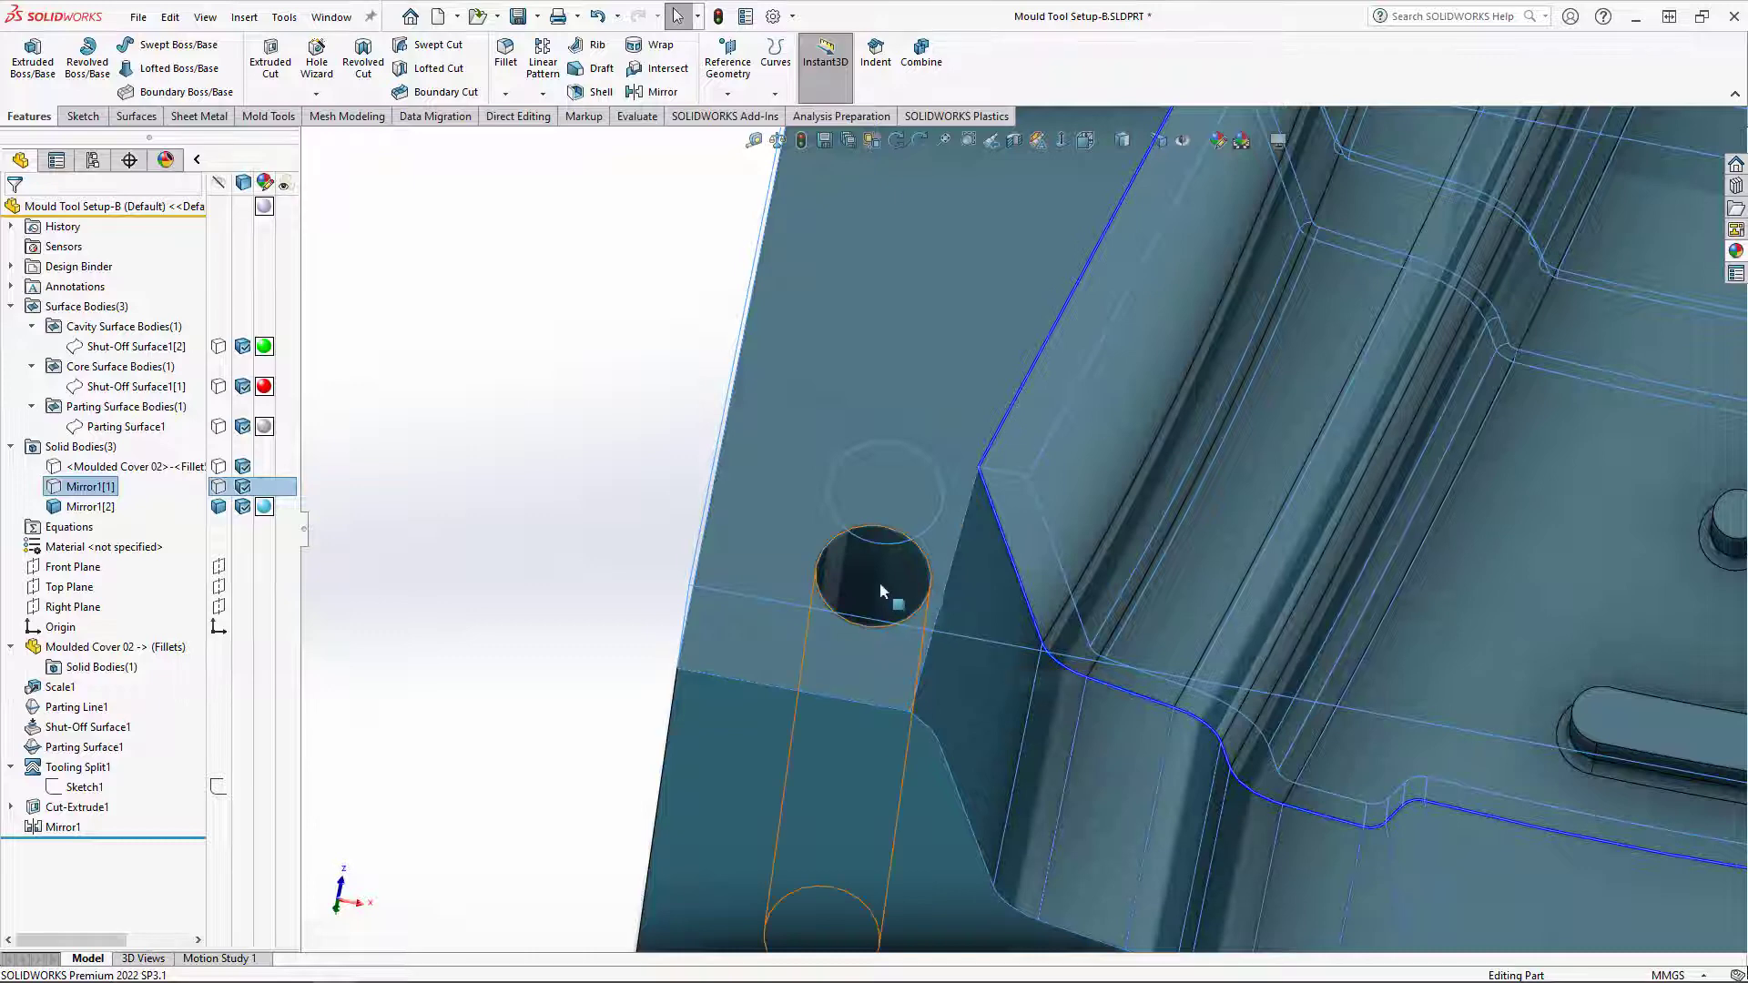
scroll(1019, 662, up, 5)
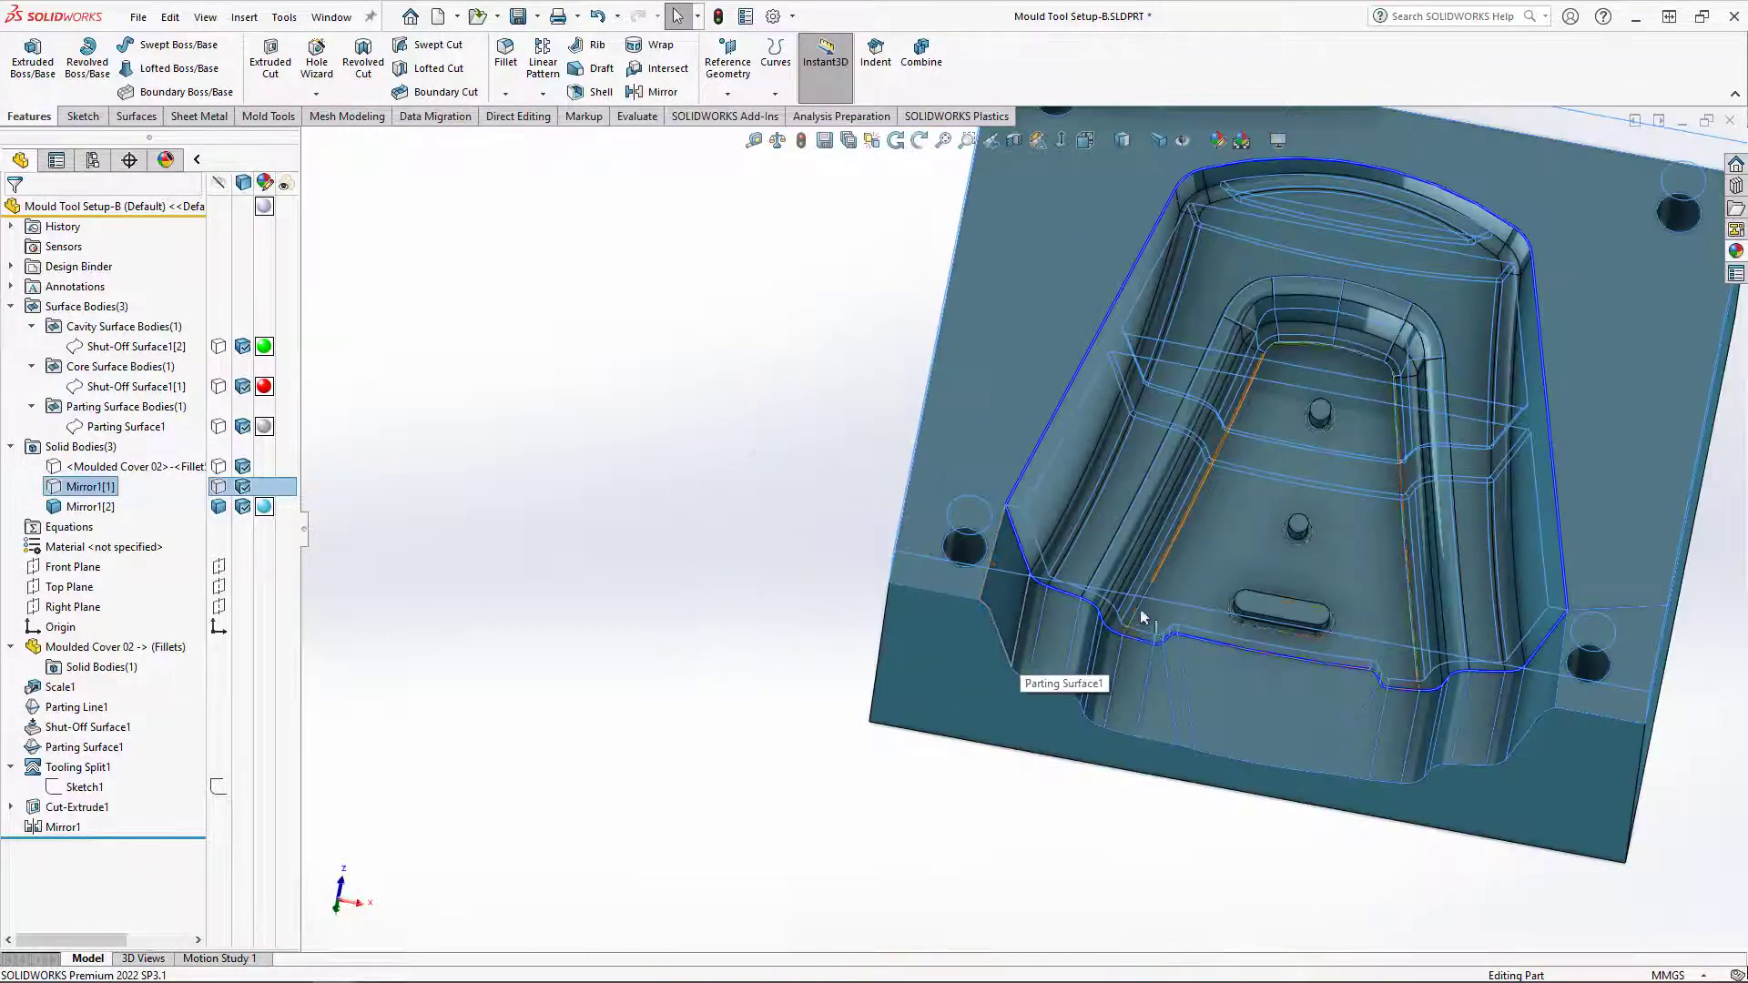
ctrl+middle_drag(1149, 622, 954, 683)
middle_drag(1053, 460, 944, 893)
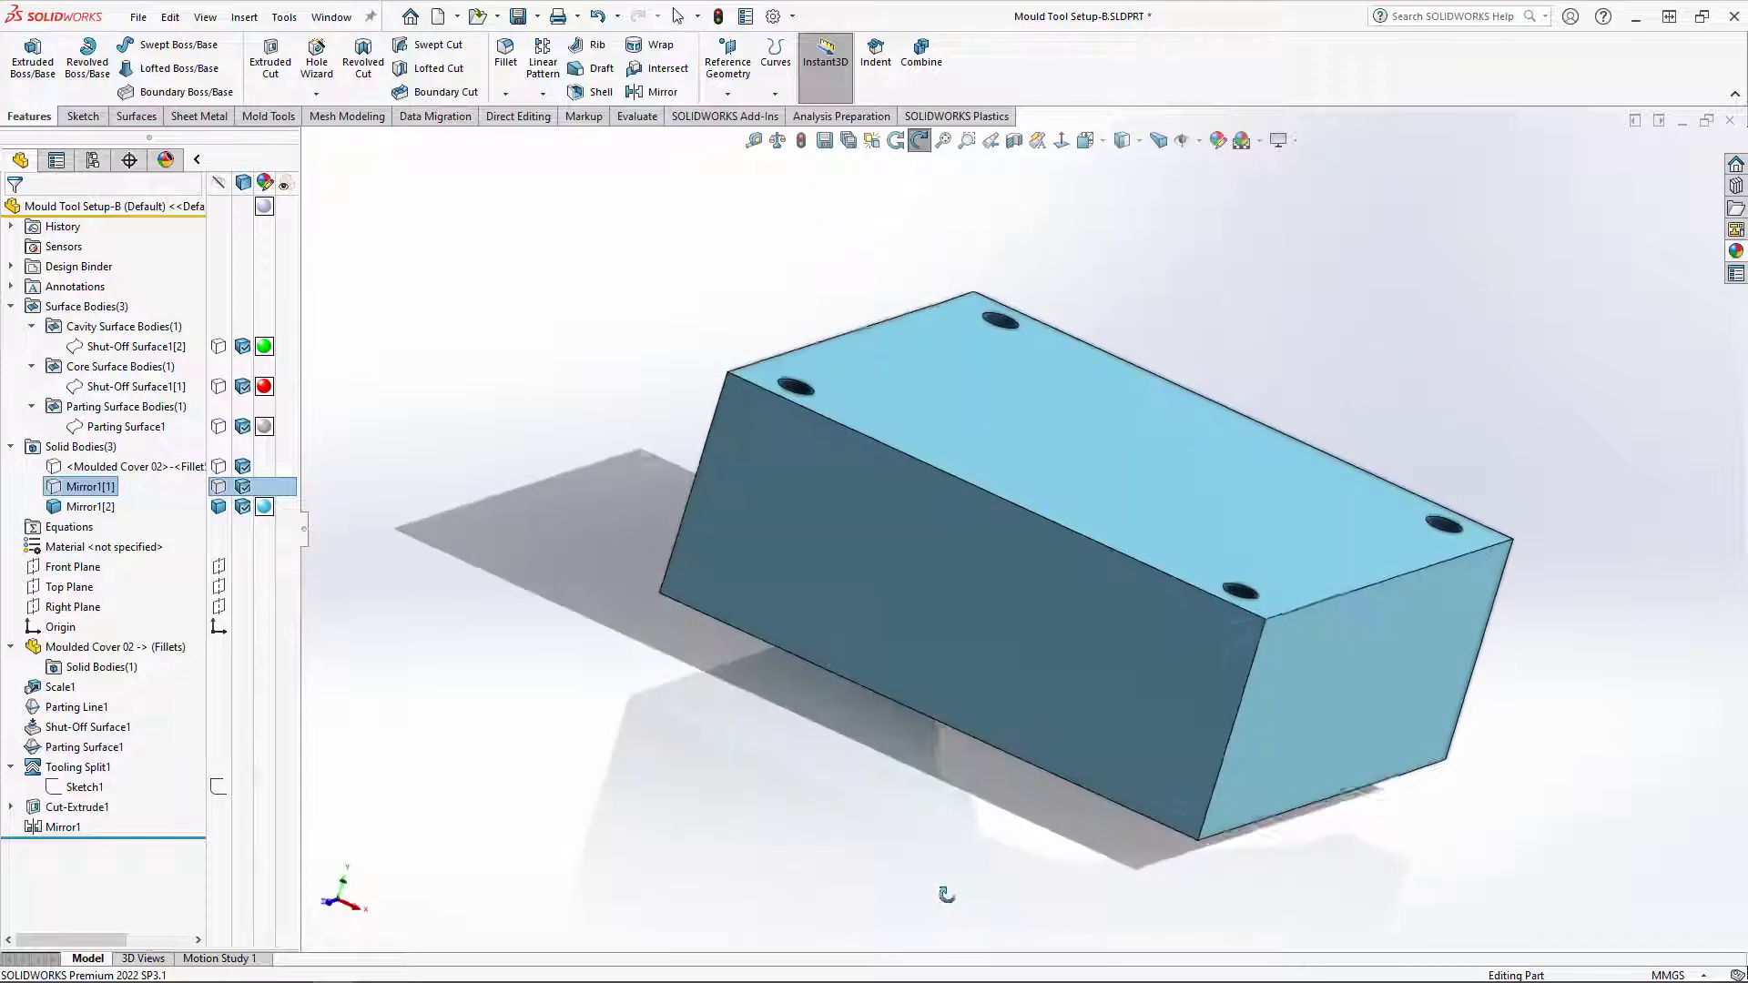
Step: Show the lower block again and inspect the four corner holes through both blocks from the top and underside
click(575, 630)
mouse_move(575, 630)
middle_down()
mouse_move(574, 691)
mouse_move(525, 647)
mouse_move(533, 583)
mouse_move(472, 647)
mouse_move(581, 664)
middle_up()
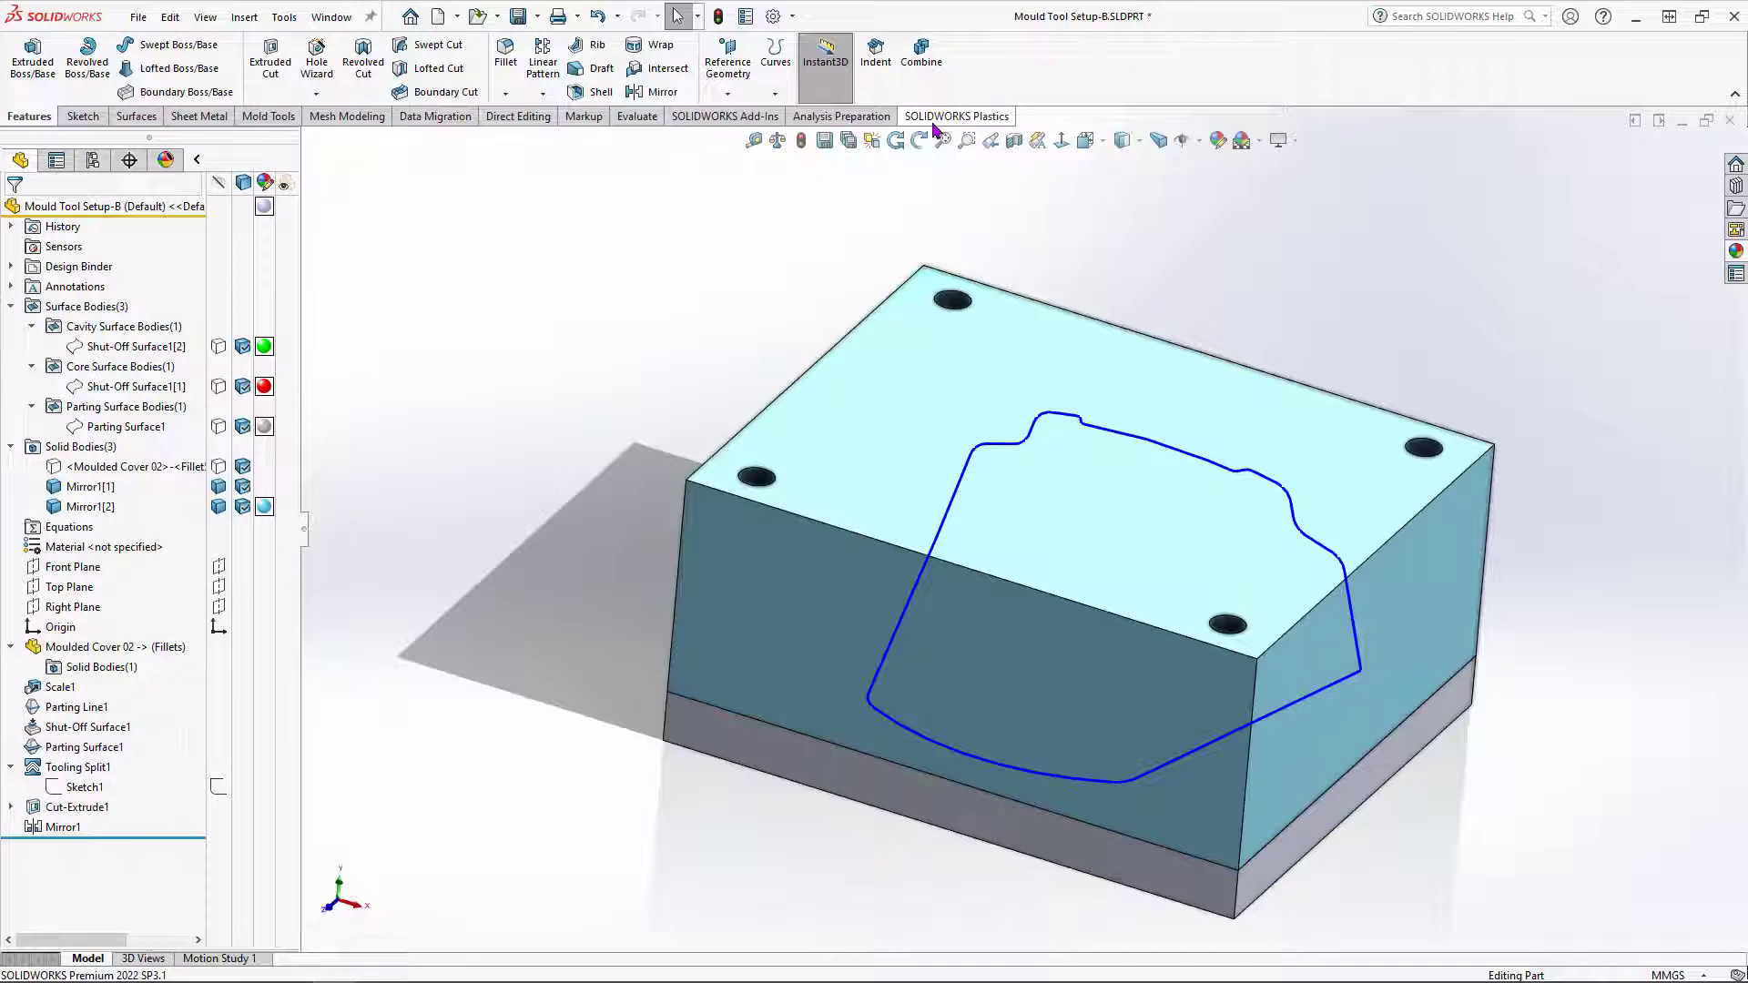
mouse_move(1072, 575)
middle_down()
mouse_move(966, 549)
mouse_move(1001, 473)
mouse_move(1042, 499)
mouse_move(1033, 468)
mouse_move(1019, 488)
mouse_move(1035, 456)
mouse_move(928, 428)
mouse_move(919, 531)
mouse_move(987, 523)
middle_up()
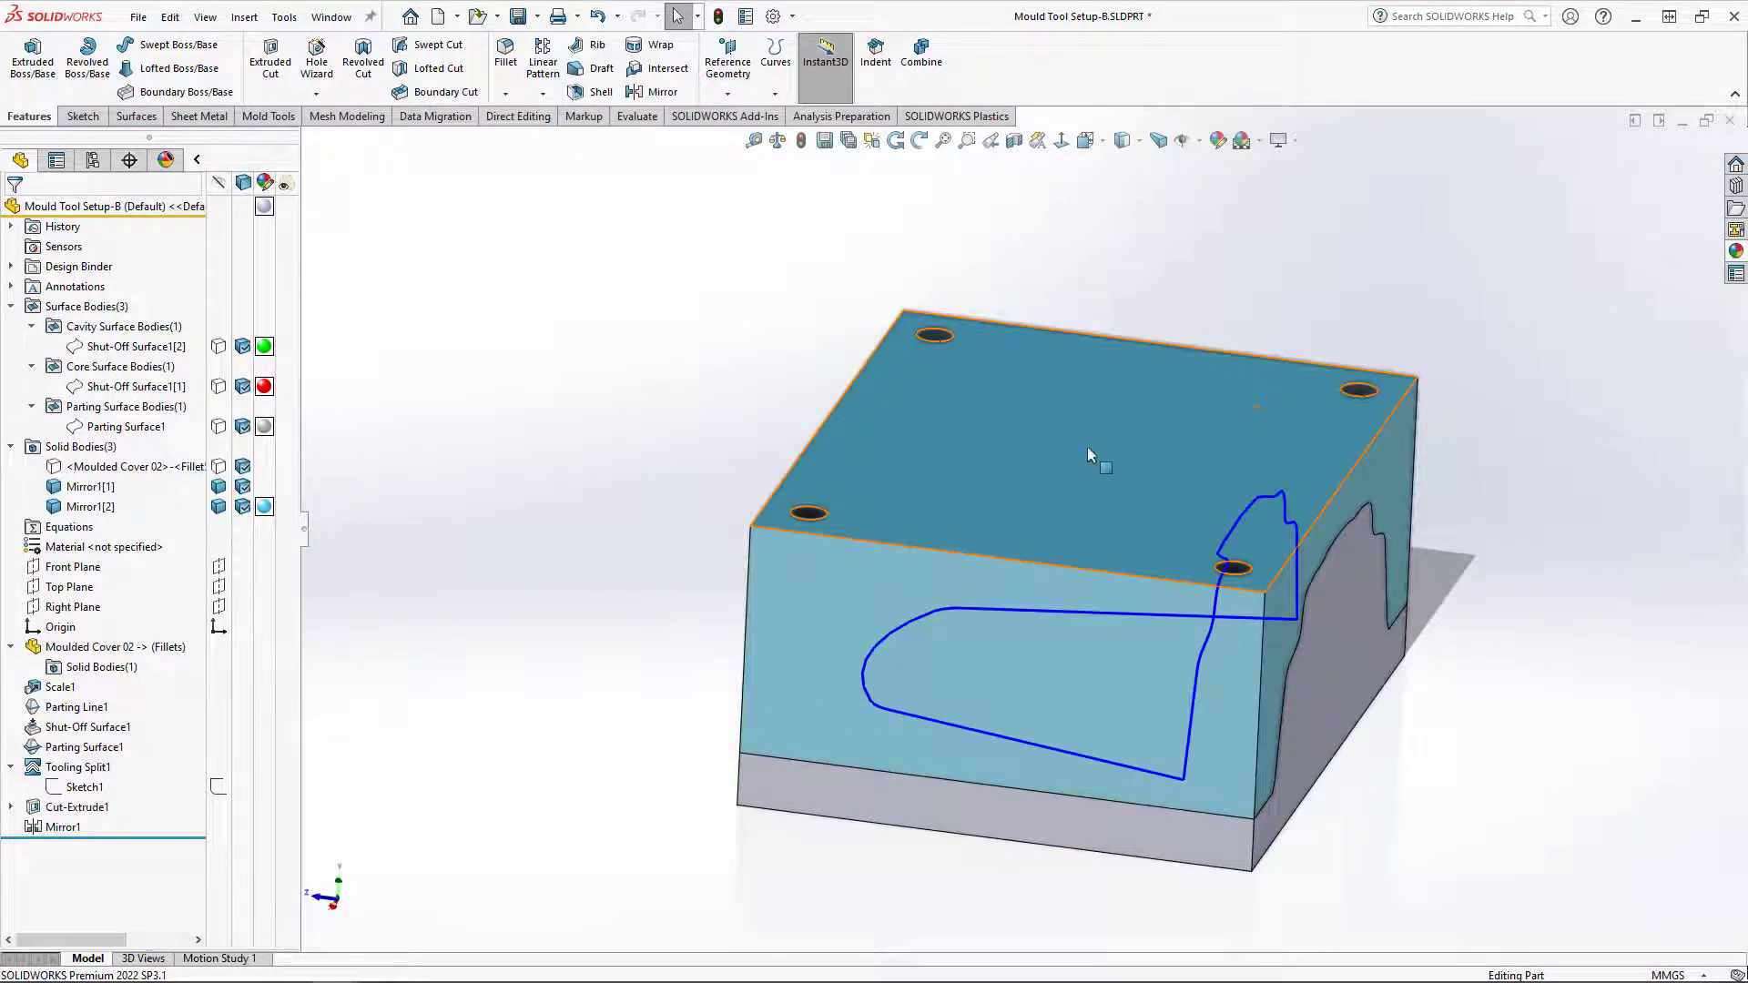
middle_drag(1120, 699, 1147, 330)
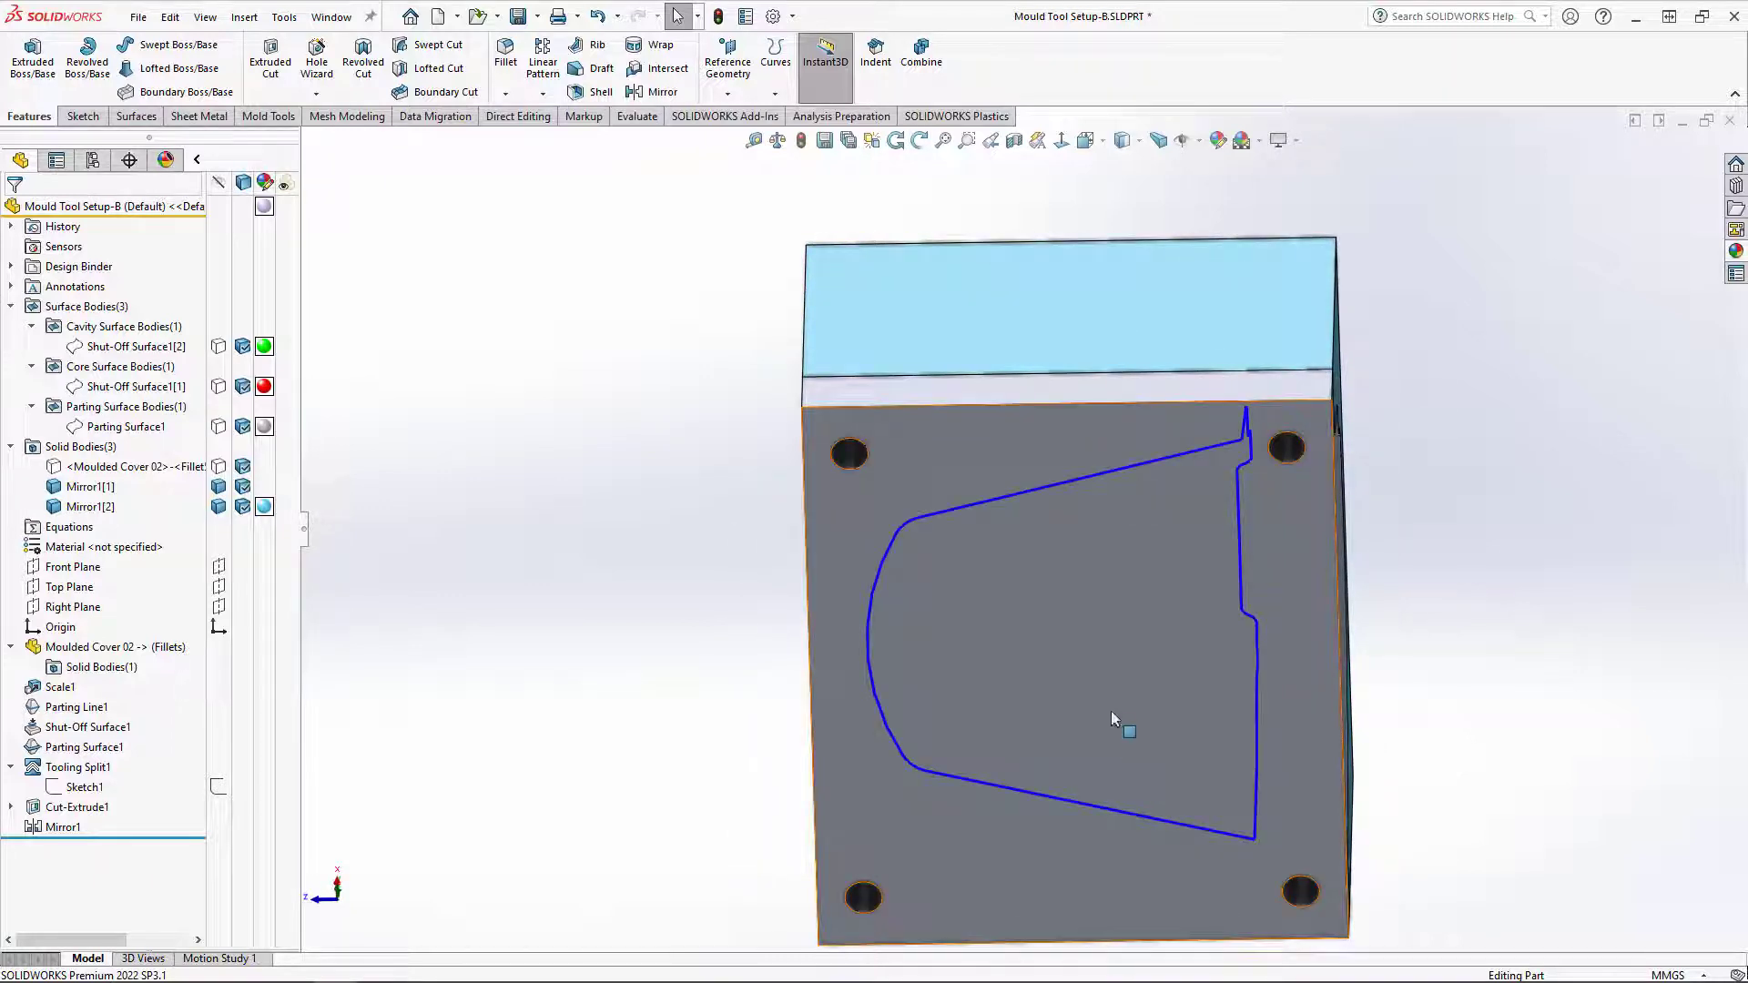
middle_drag(1111, 715, 1046, 616)
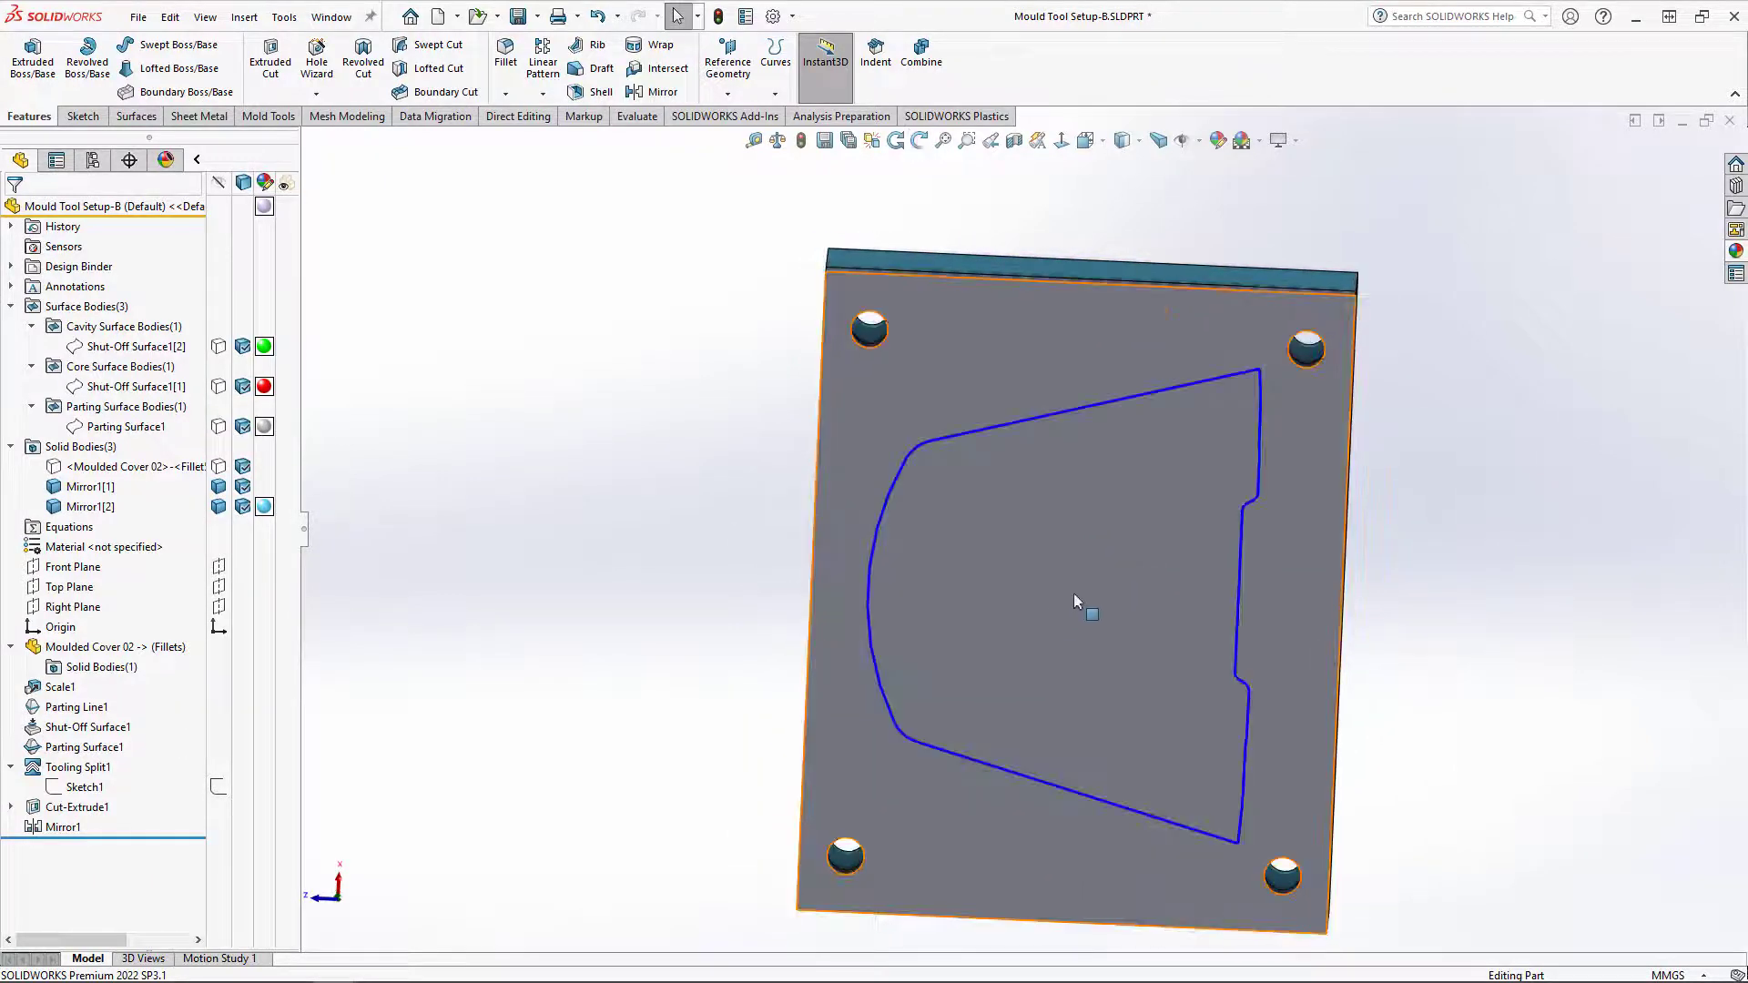
right_click(1075, 582)
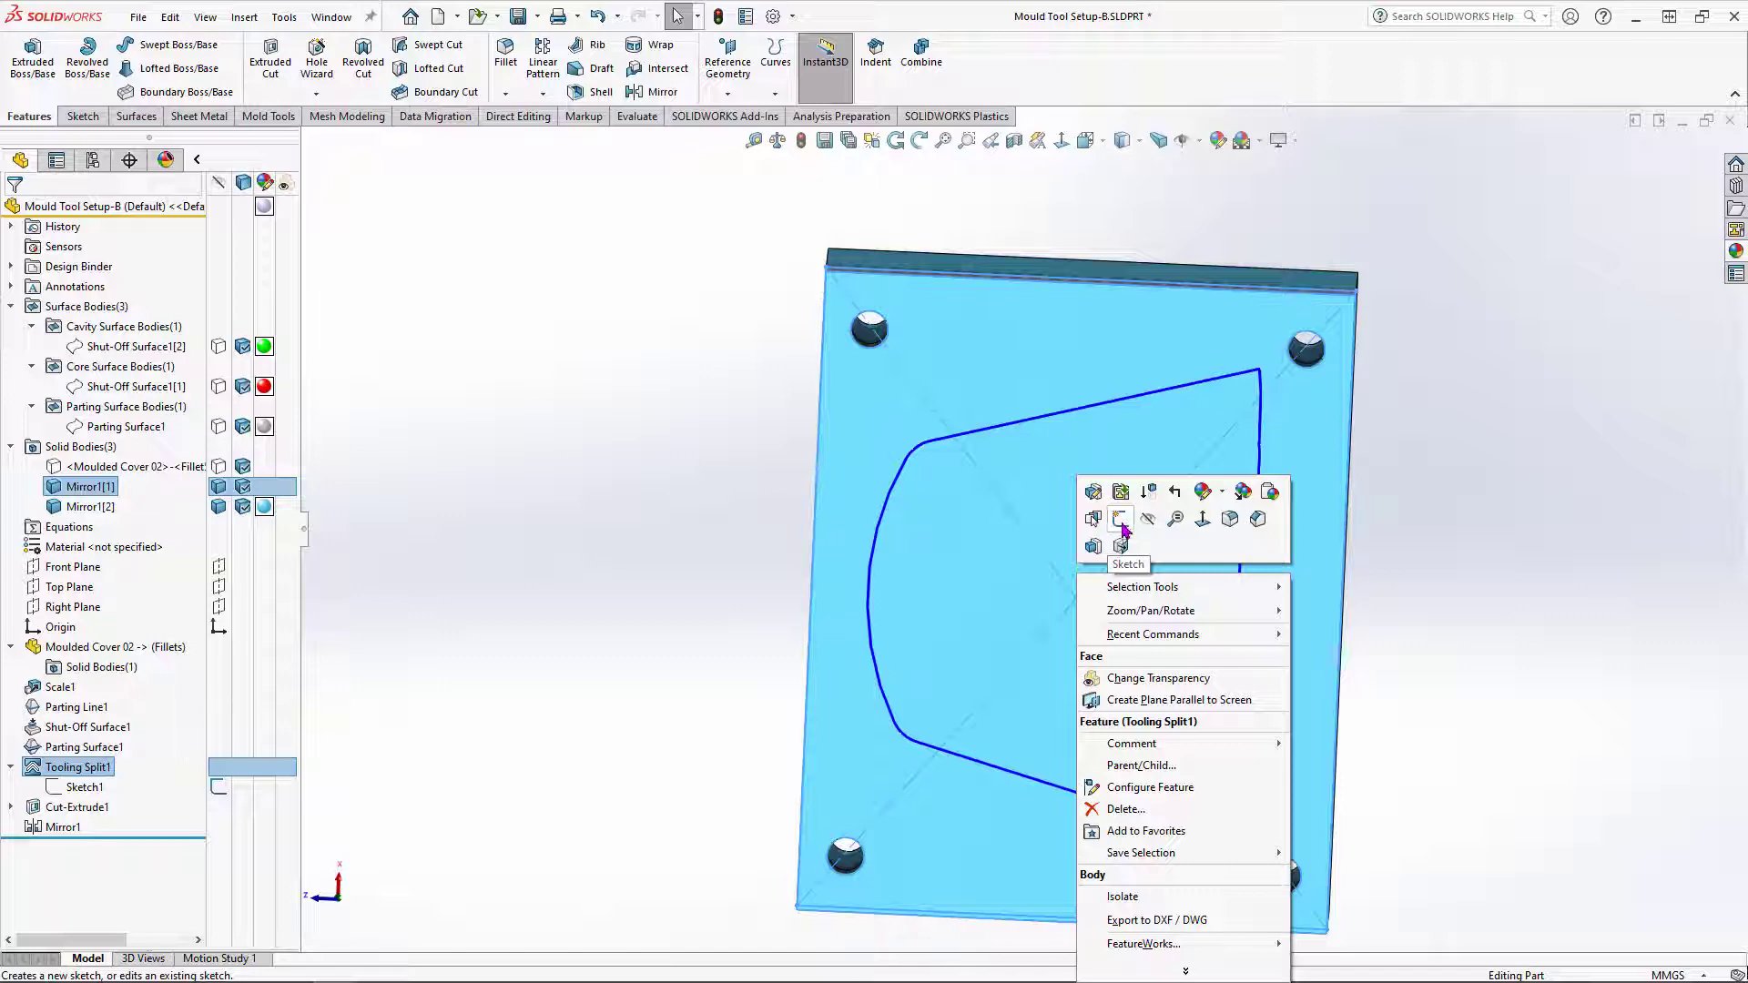
click(656, 534)
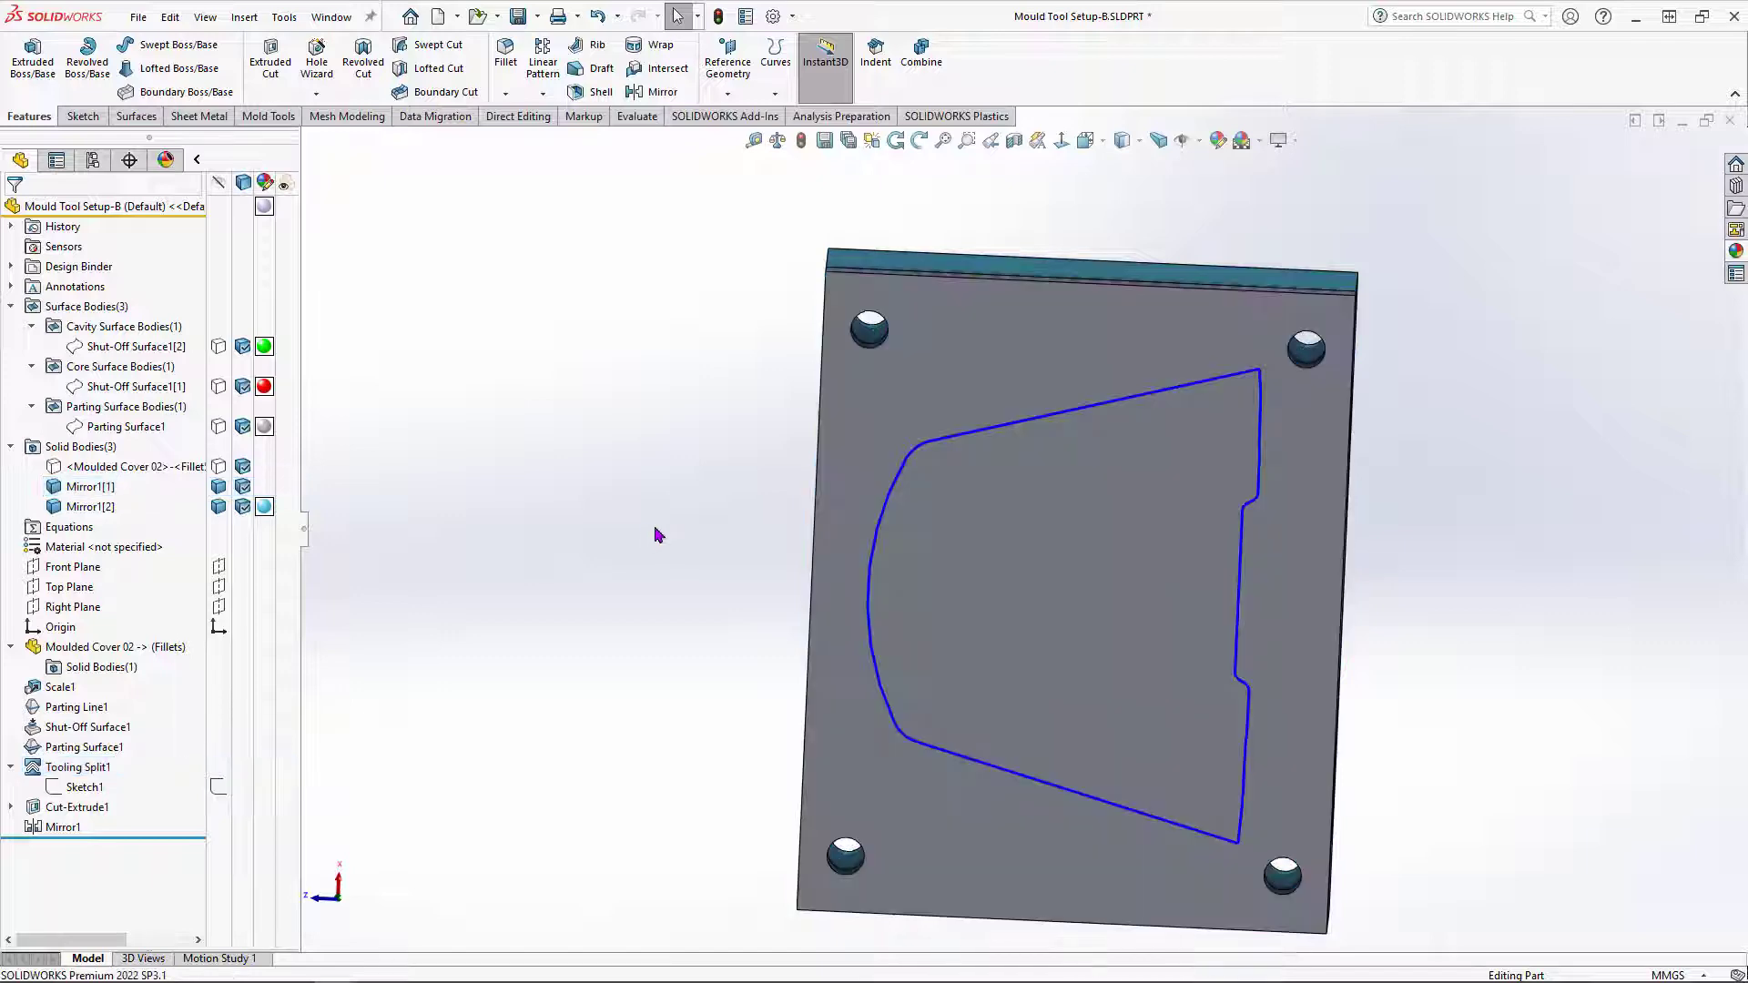
Step: Sketch a 4 mm diameter circle on the lower block's underside face, directly in line with the origin and inside the moulding outline
middle_drag(897, 474, 1000, 561)
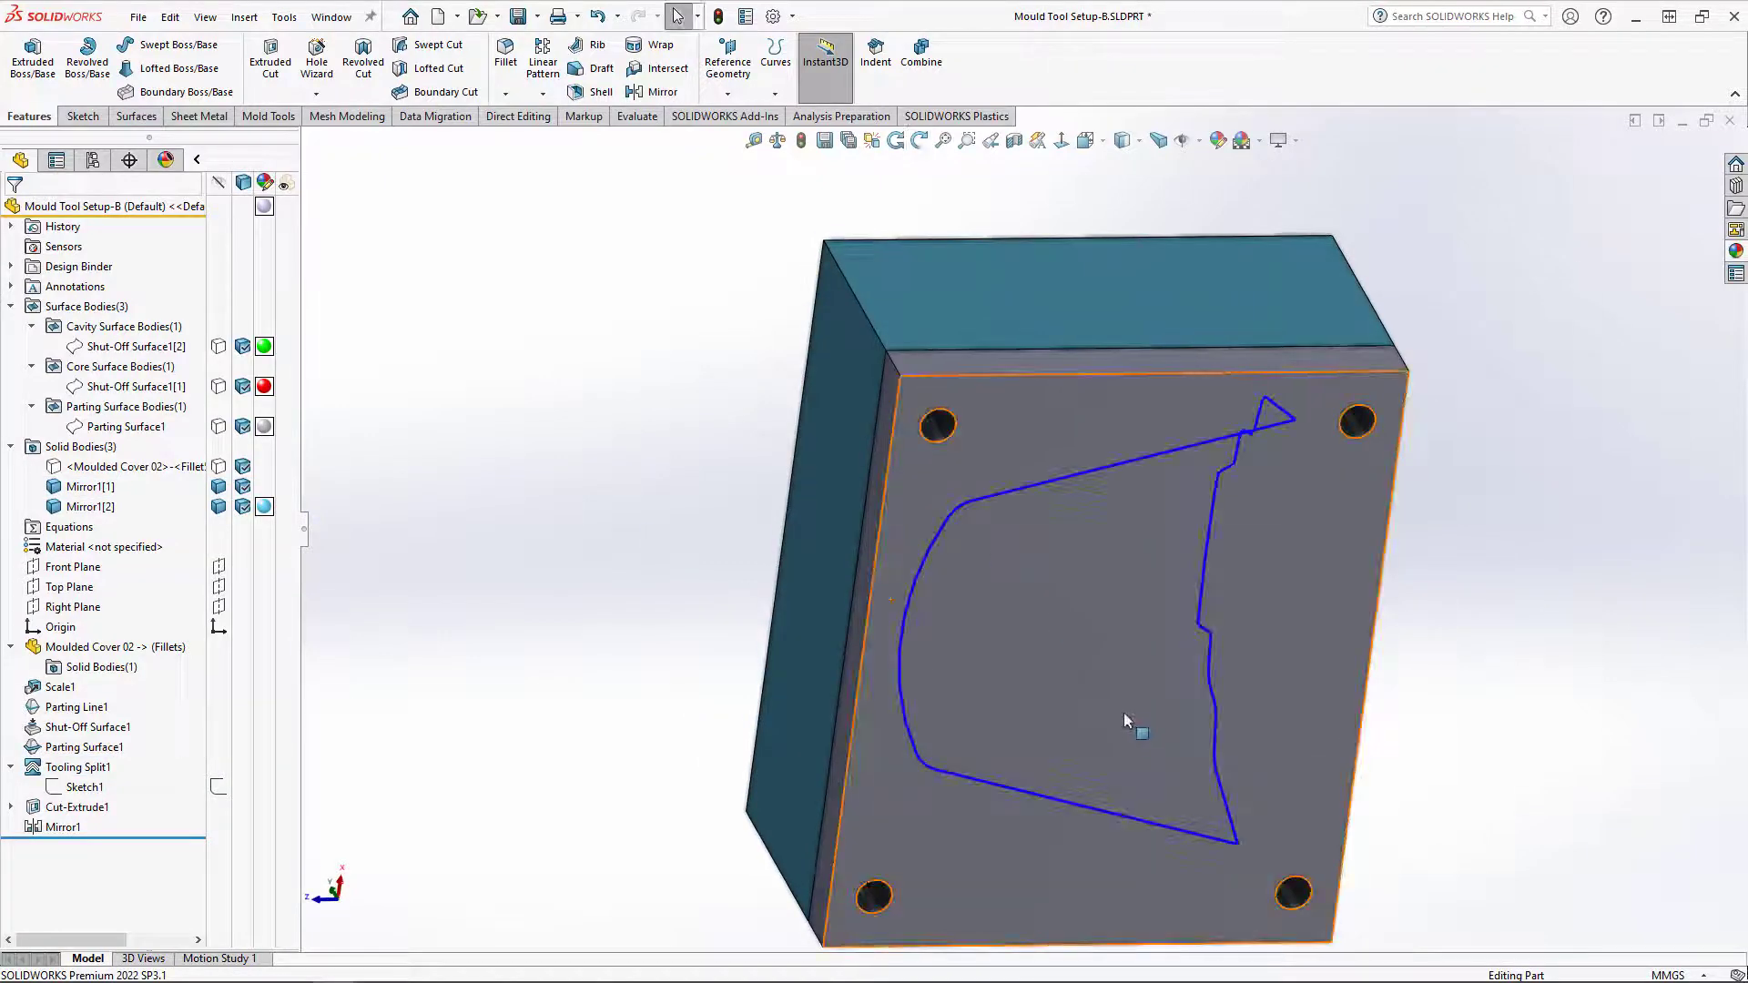
right_click(1097, 635)
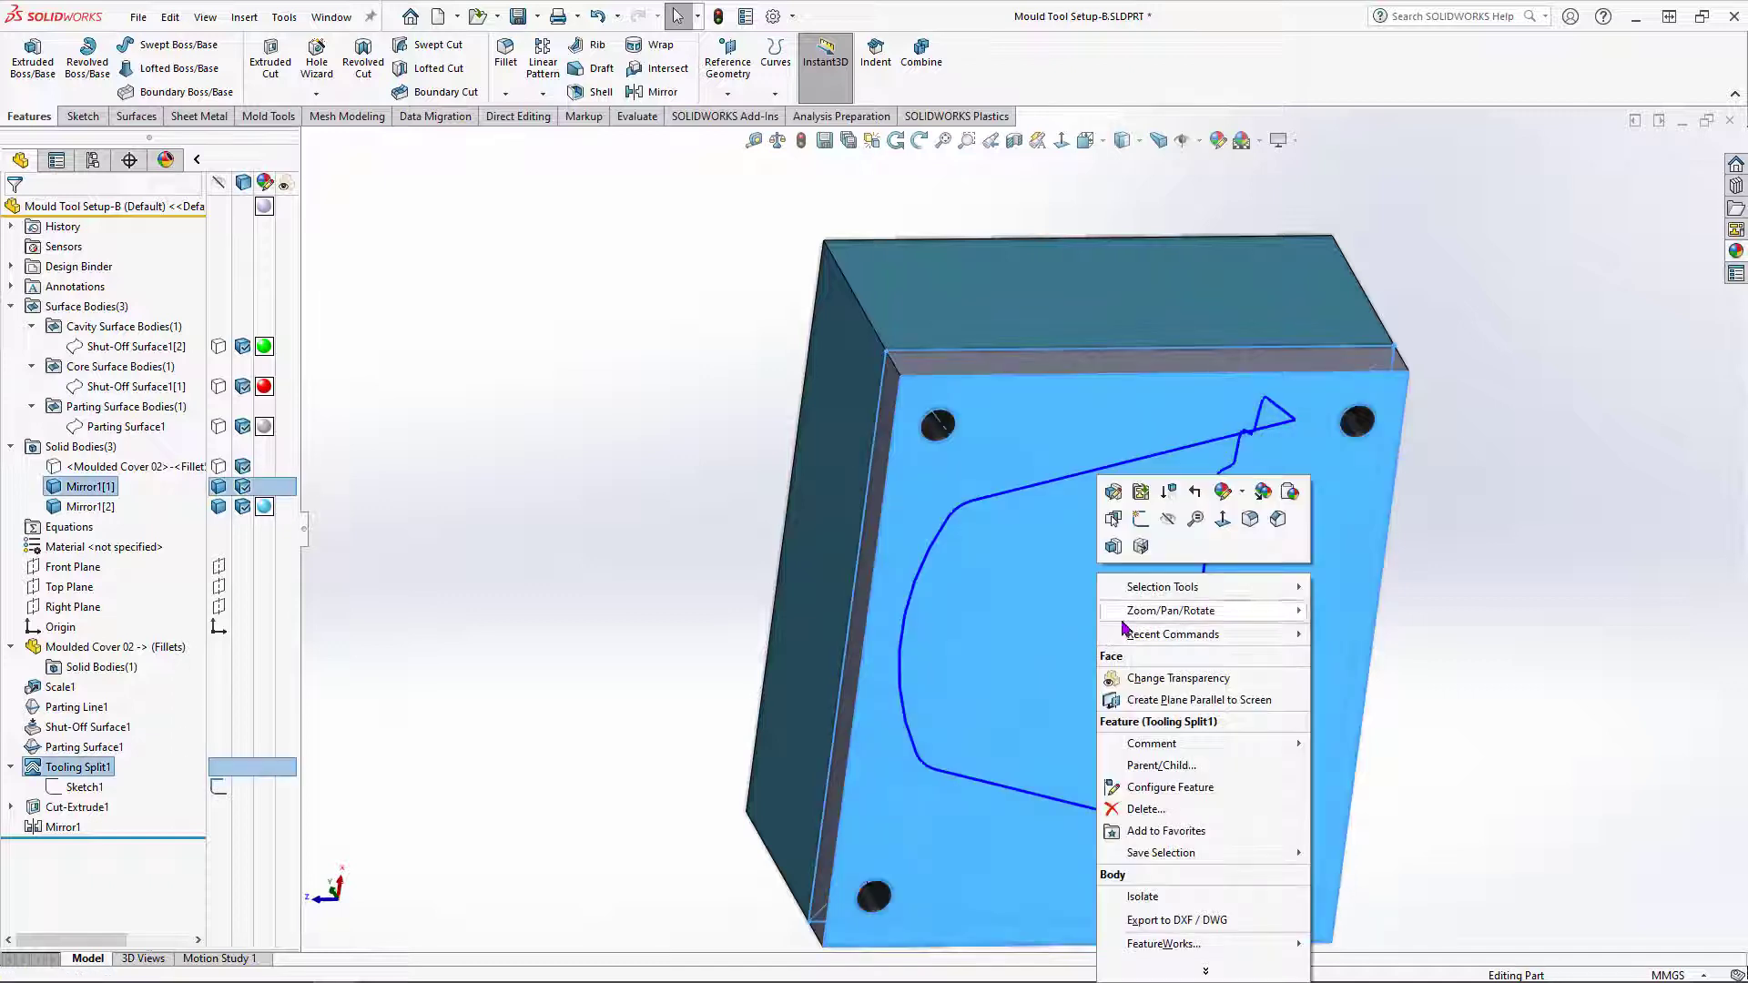
click(1140, 520)
scroll(1038, 477, down, 3)
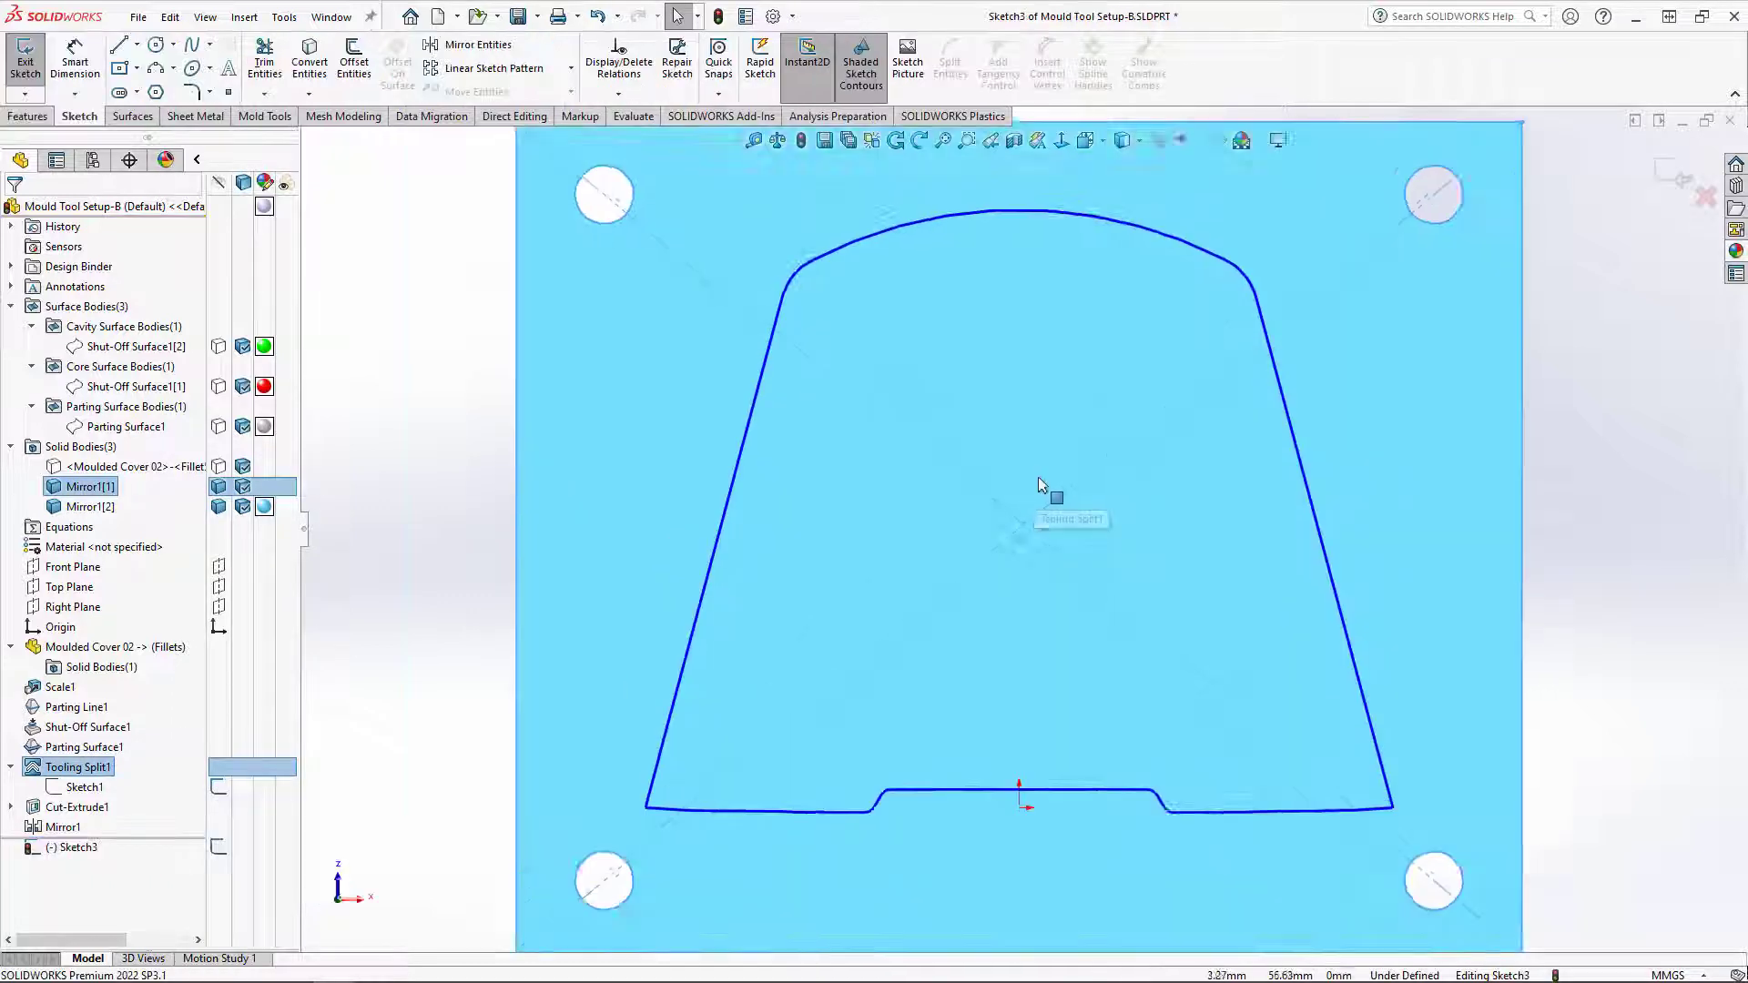
click(157, 46)
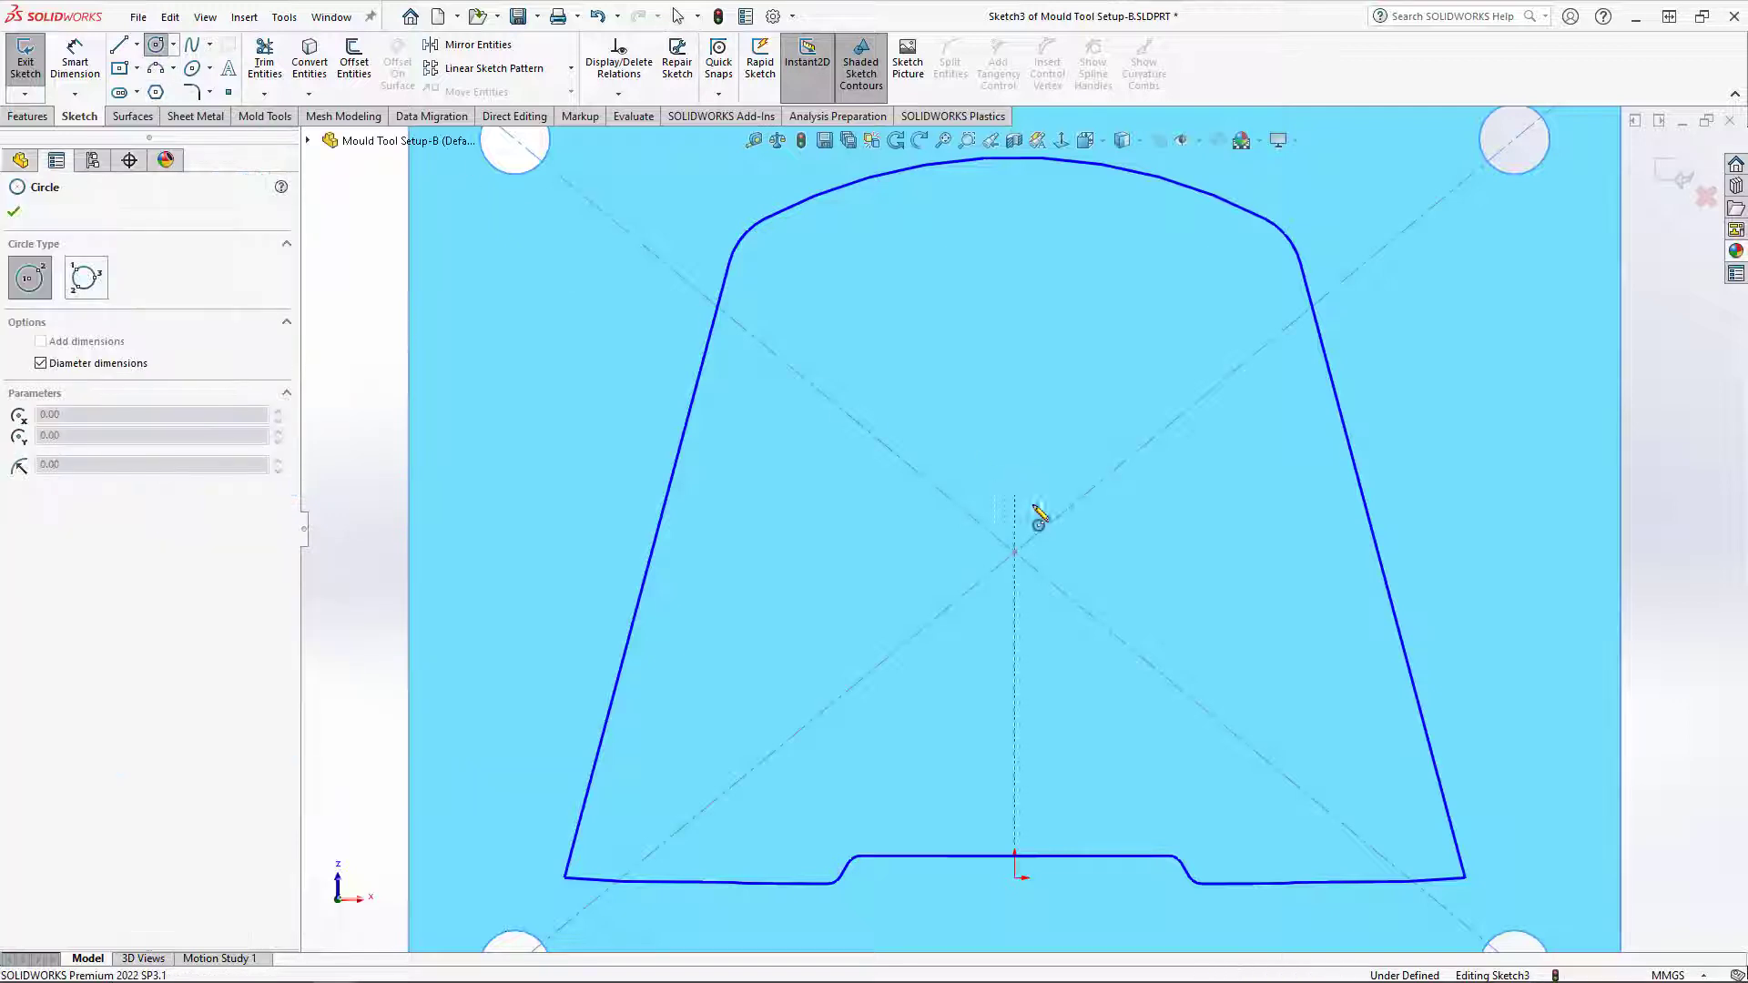
click(1014, 493)
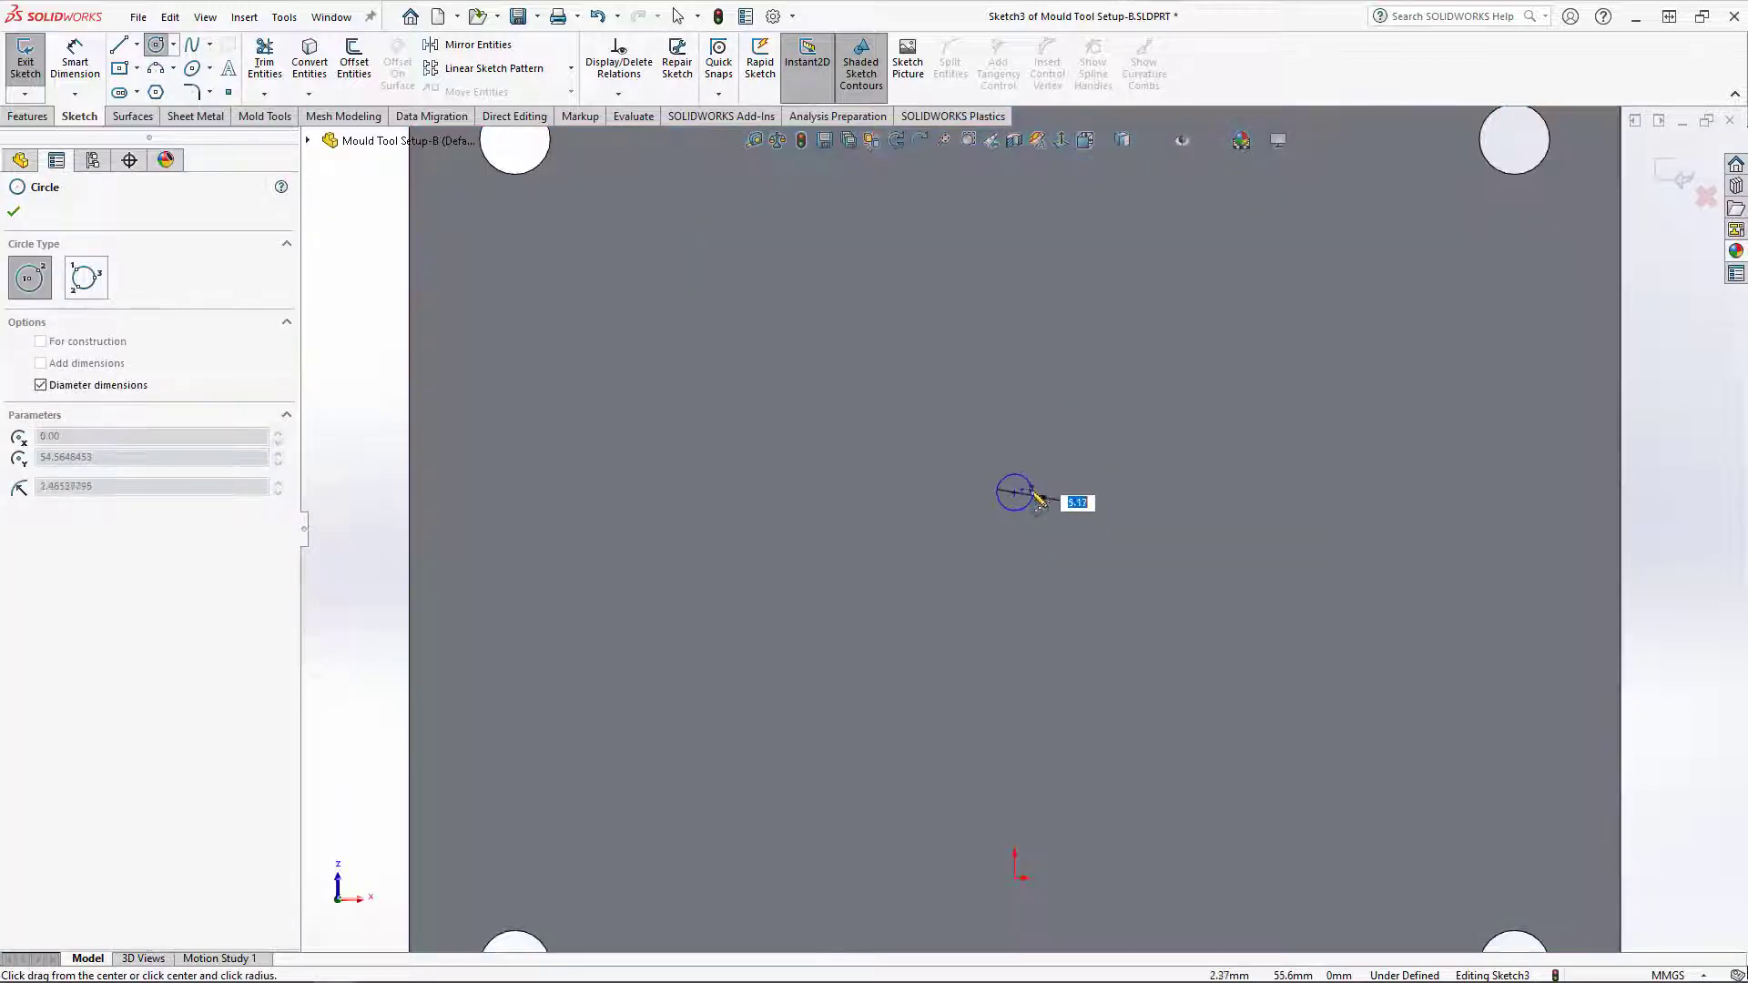
key(Return)
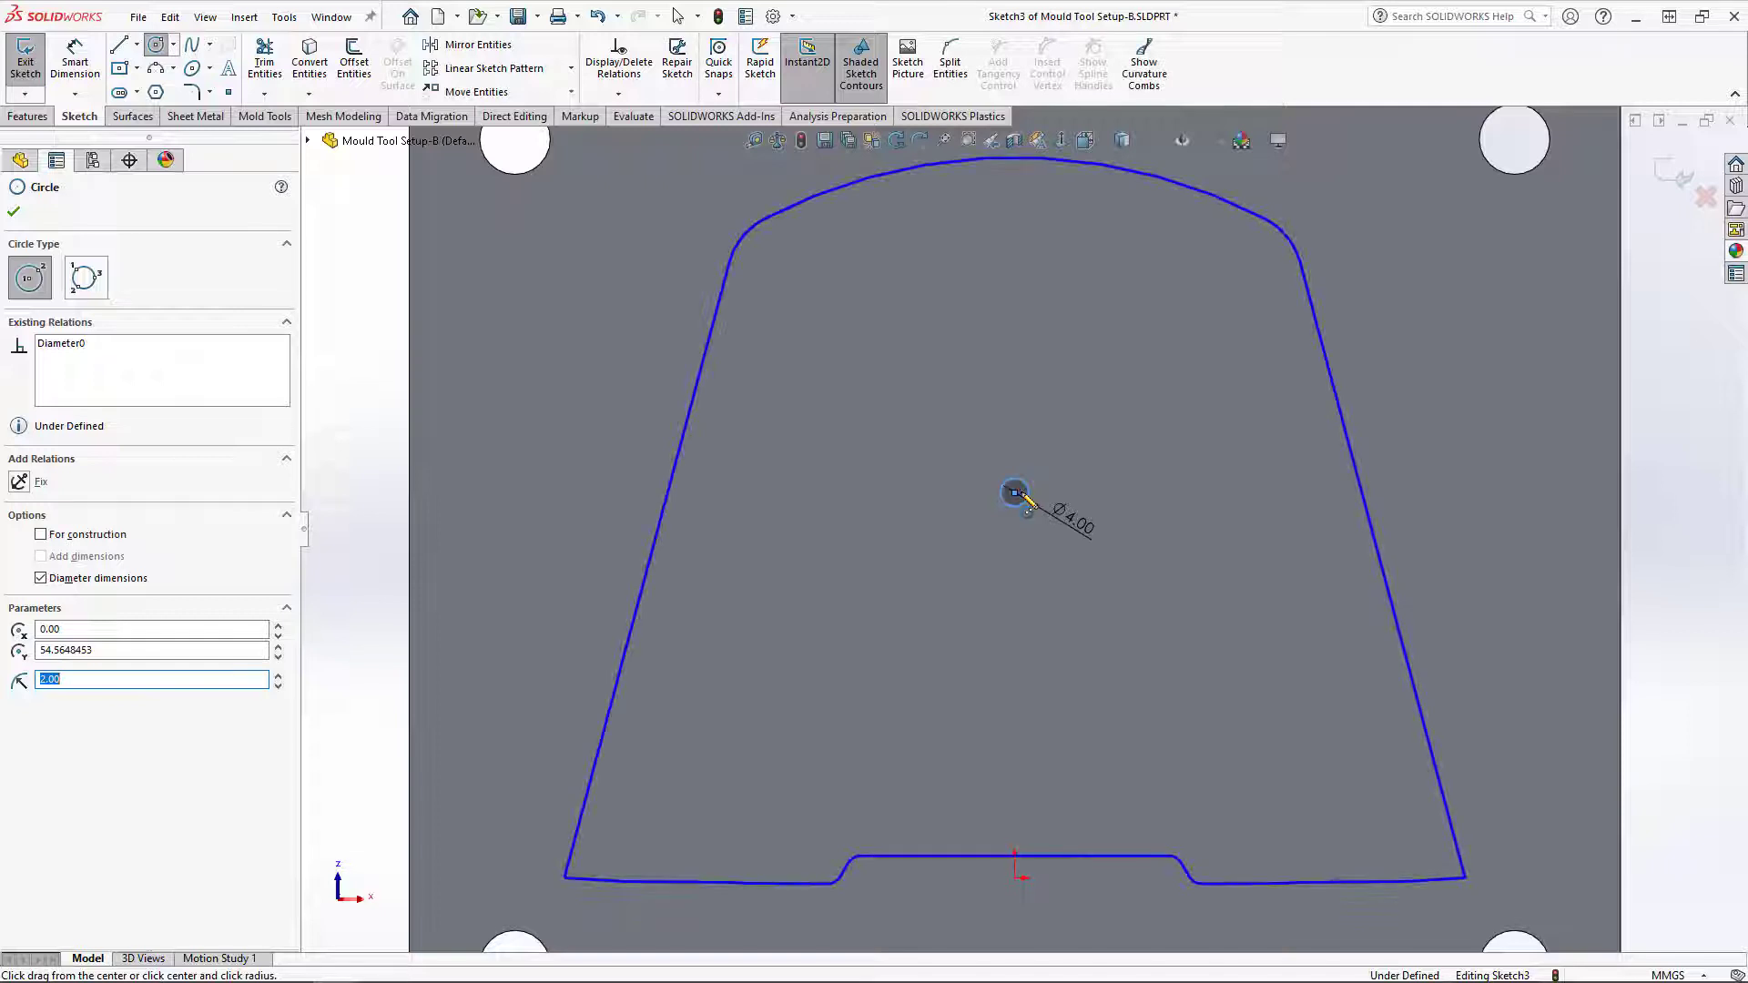
key(Escape)
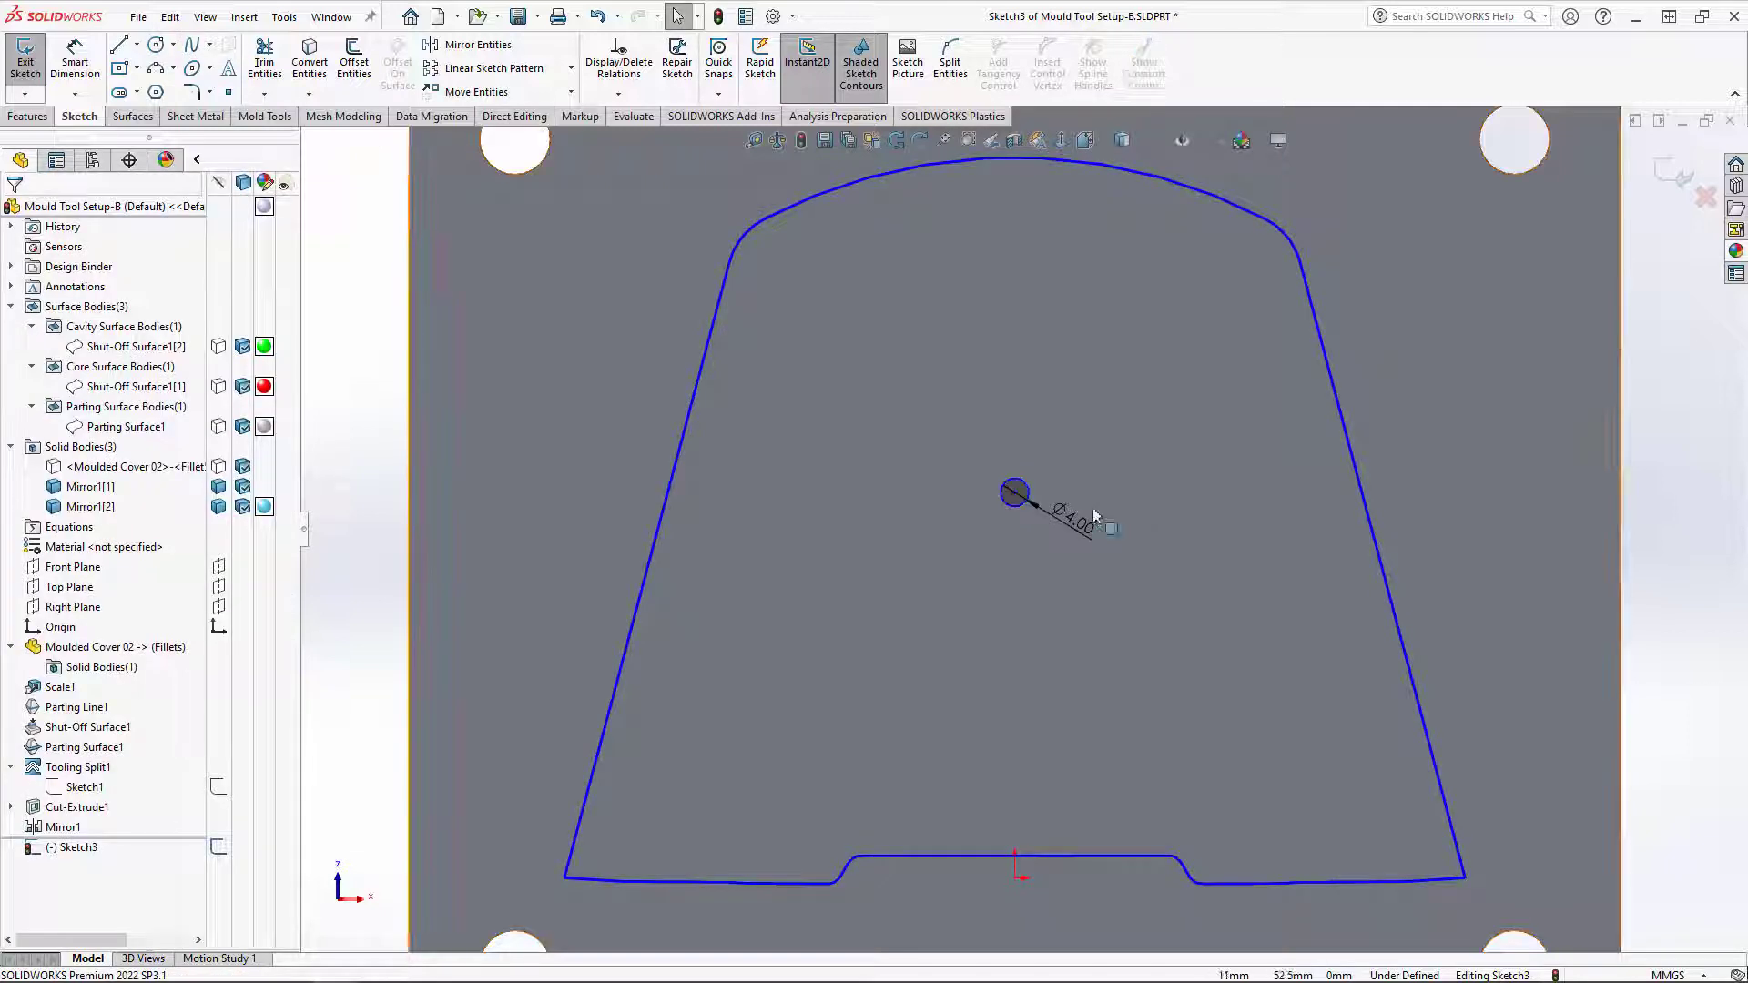
Step: Align the circle's centre vertically with the origin and dimension it 50 mm from the origin
click(1014, 492)
ctrl+click(1014, 878)
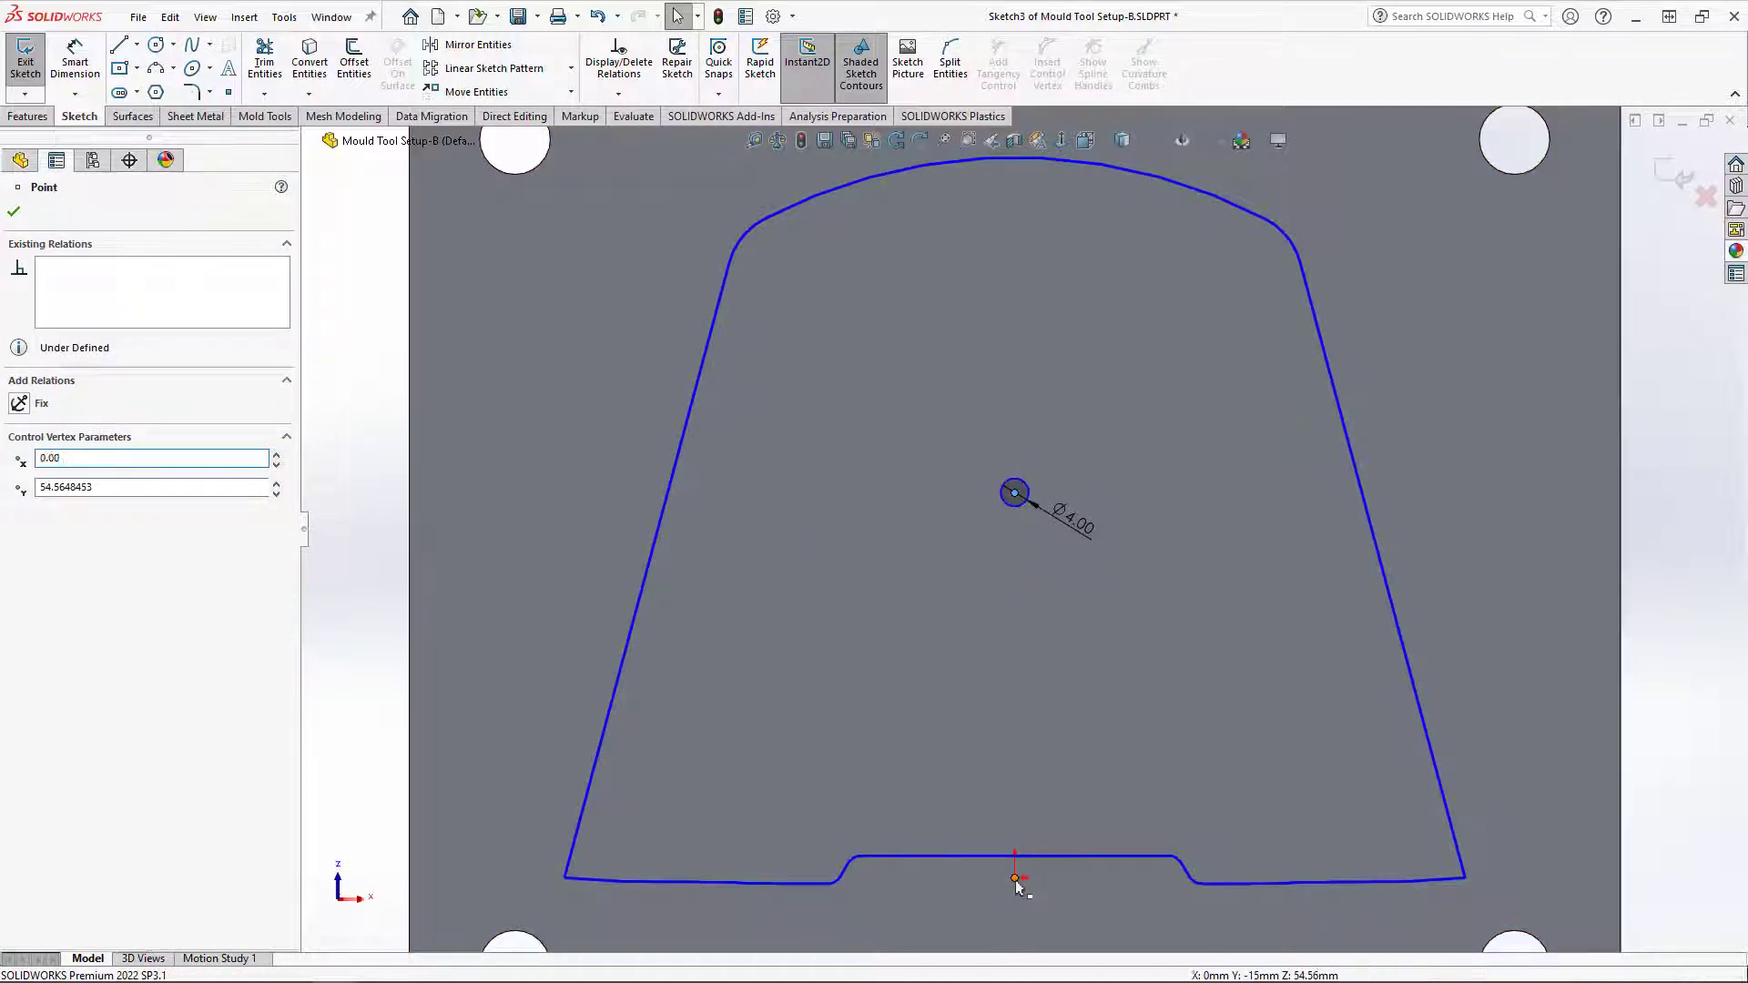
click(1096, 798)
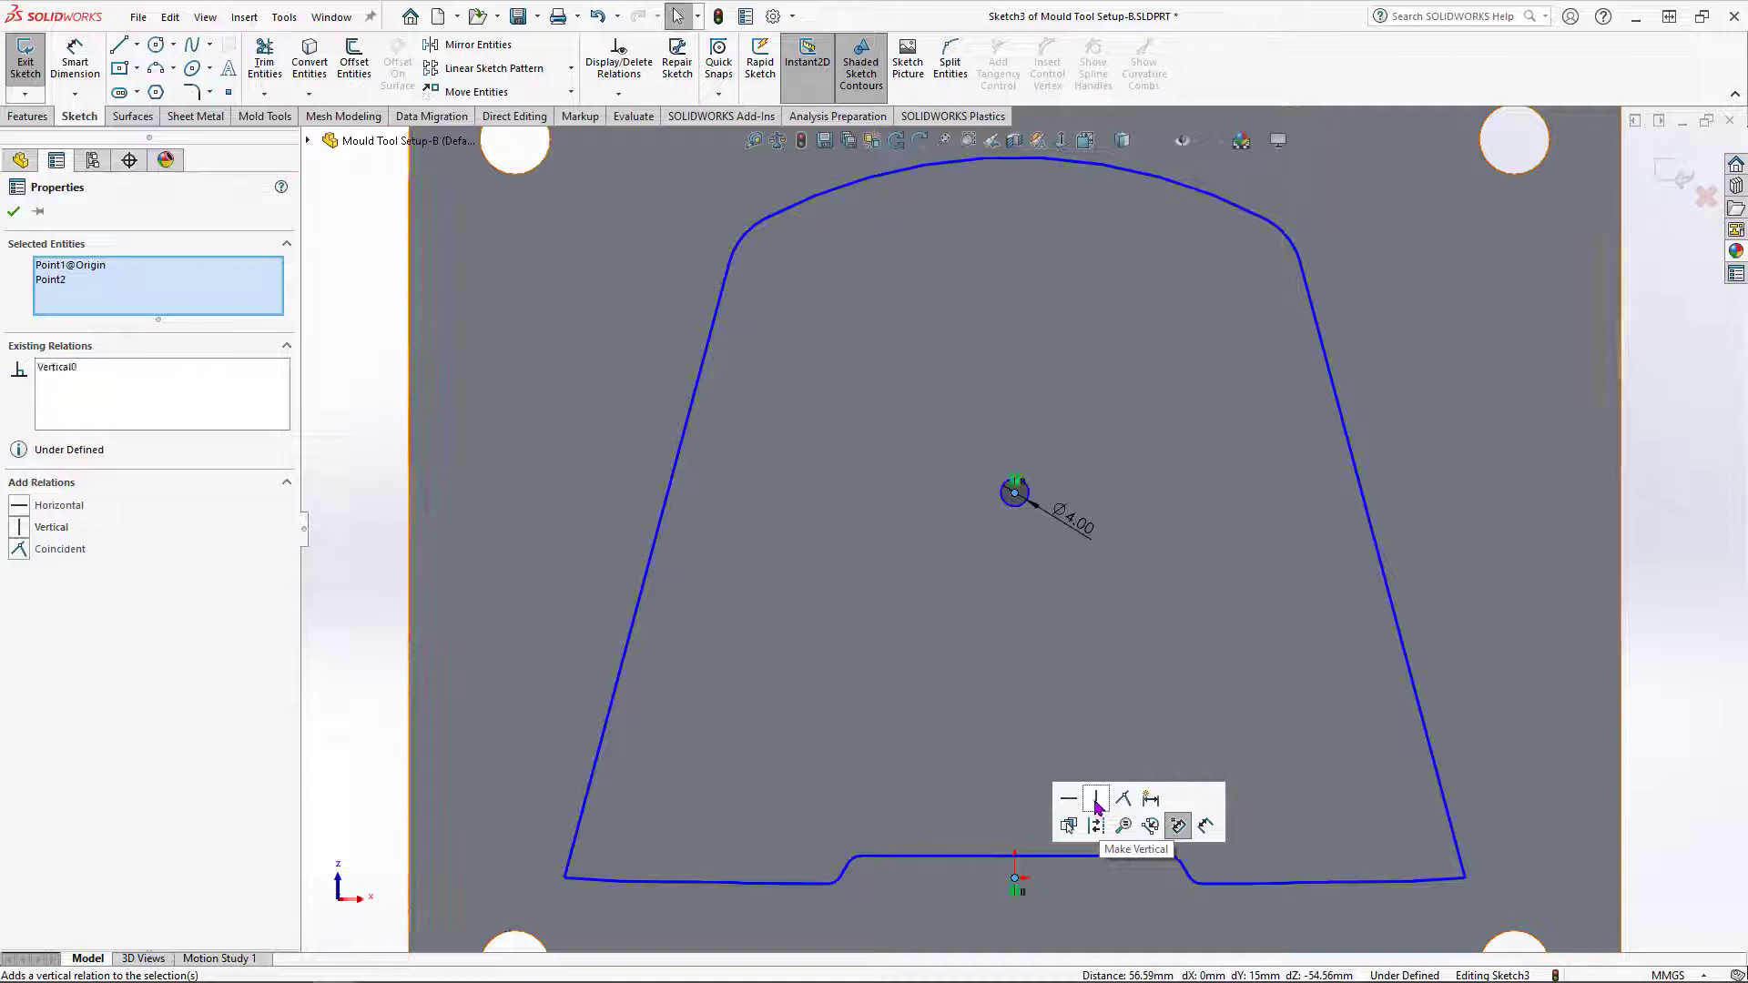
click(93, 76)
key(f)
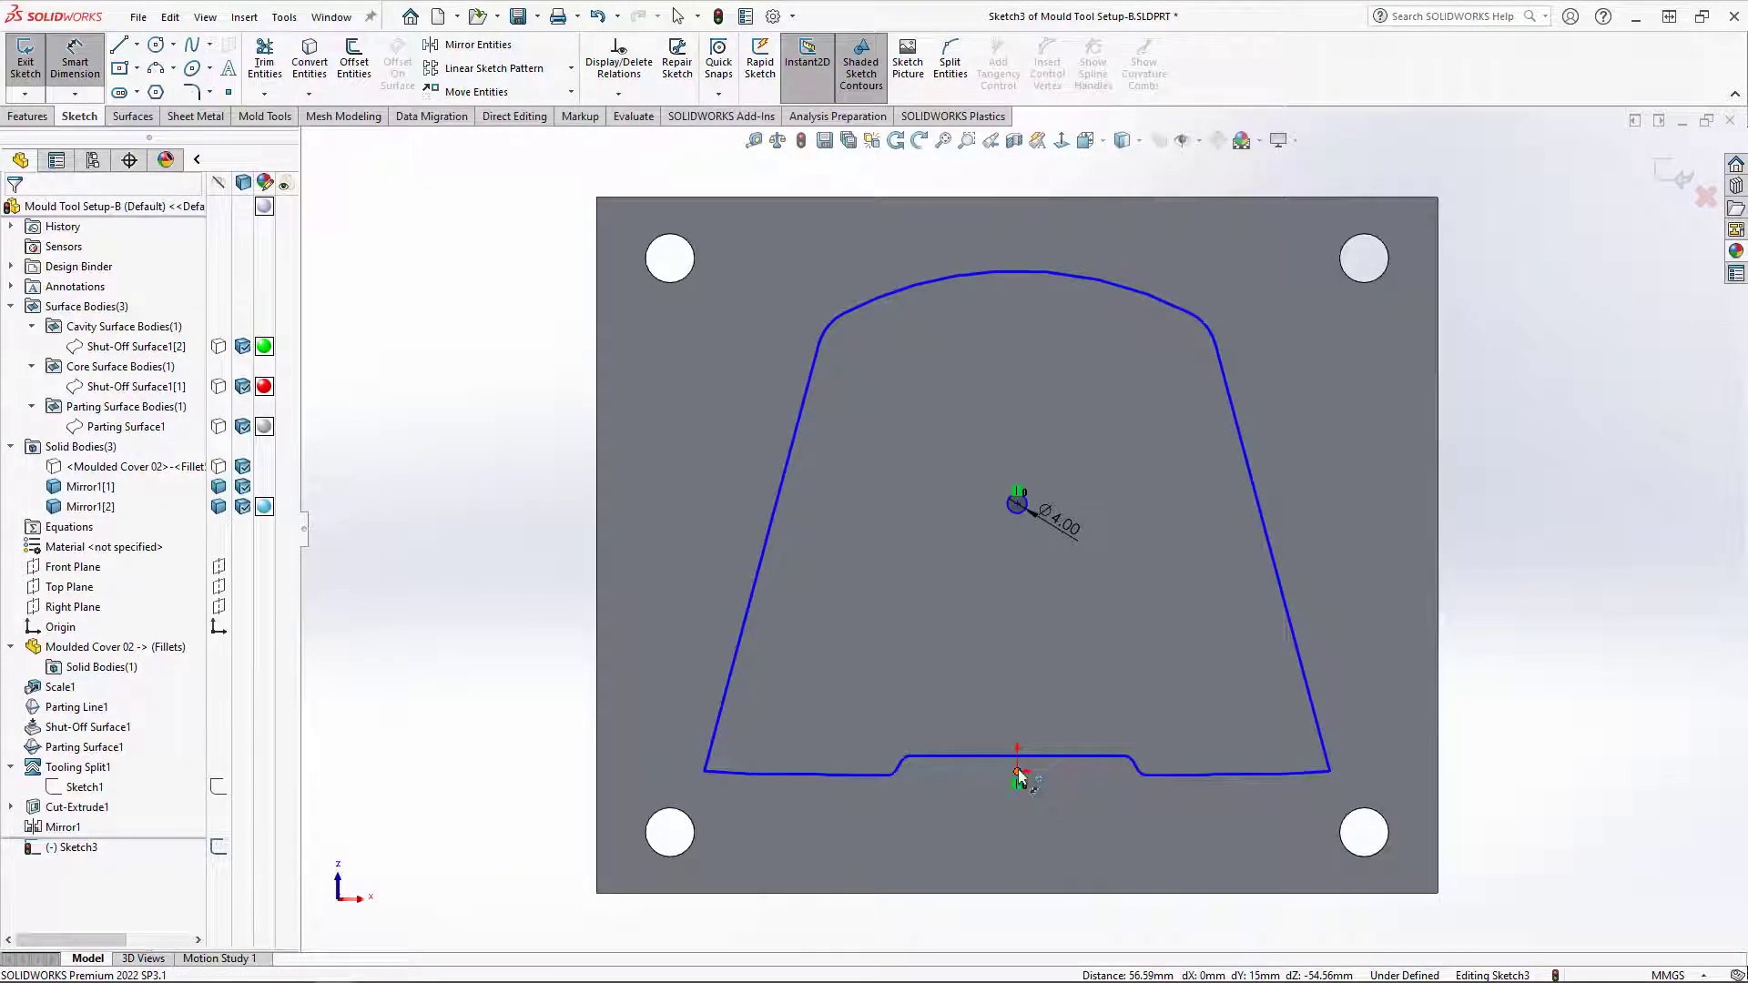
click(1017, 773)
click(1017, 506)
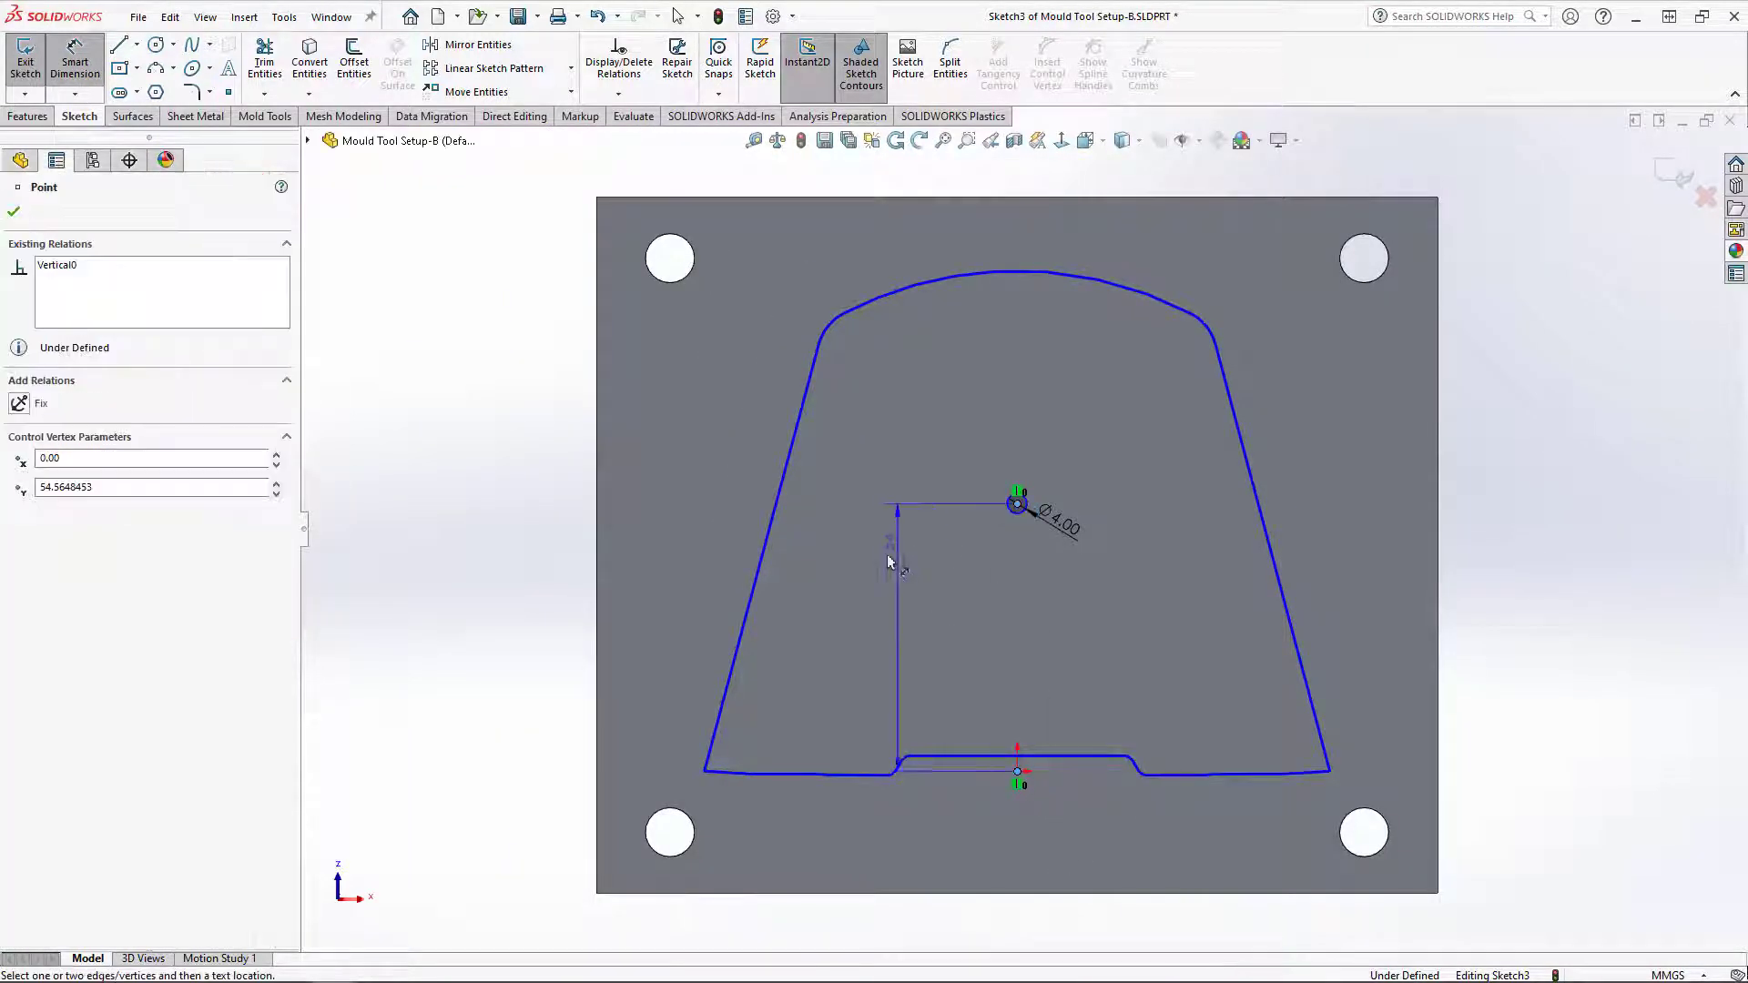
click(904, 628)
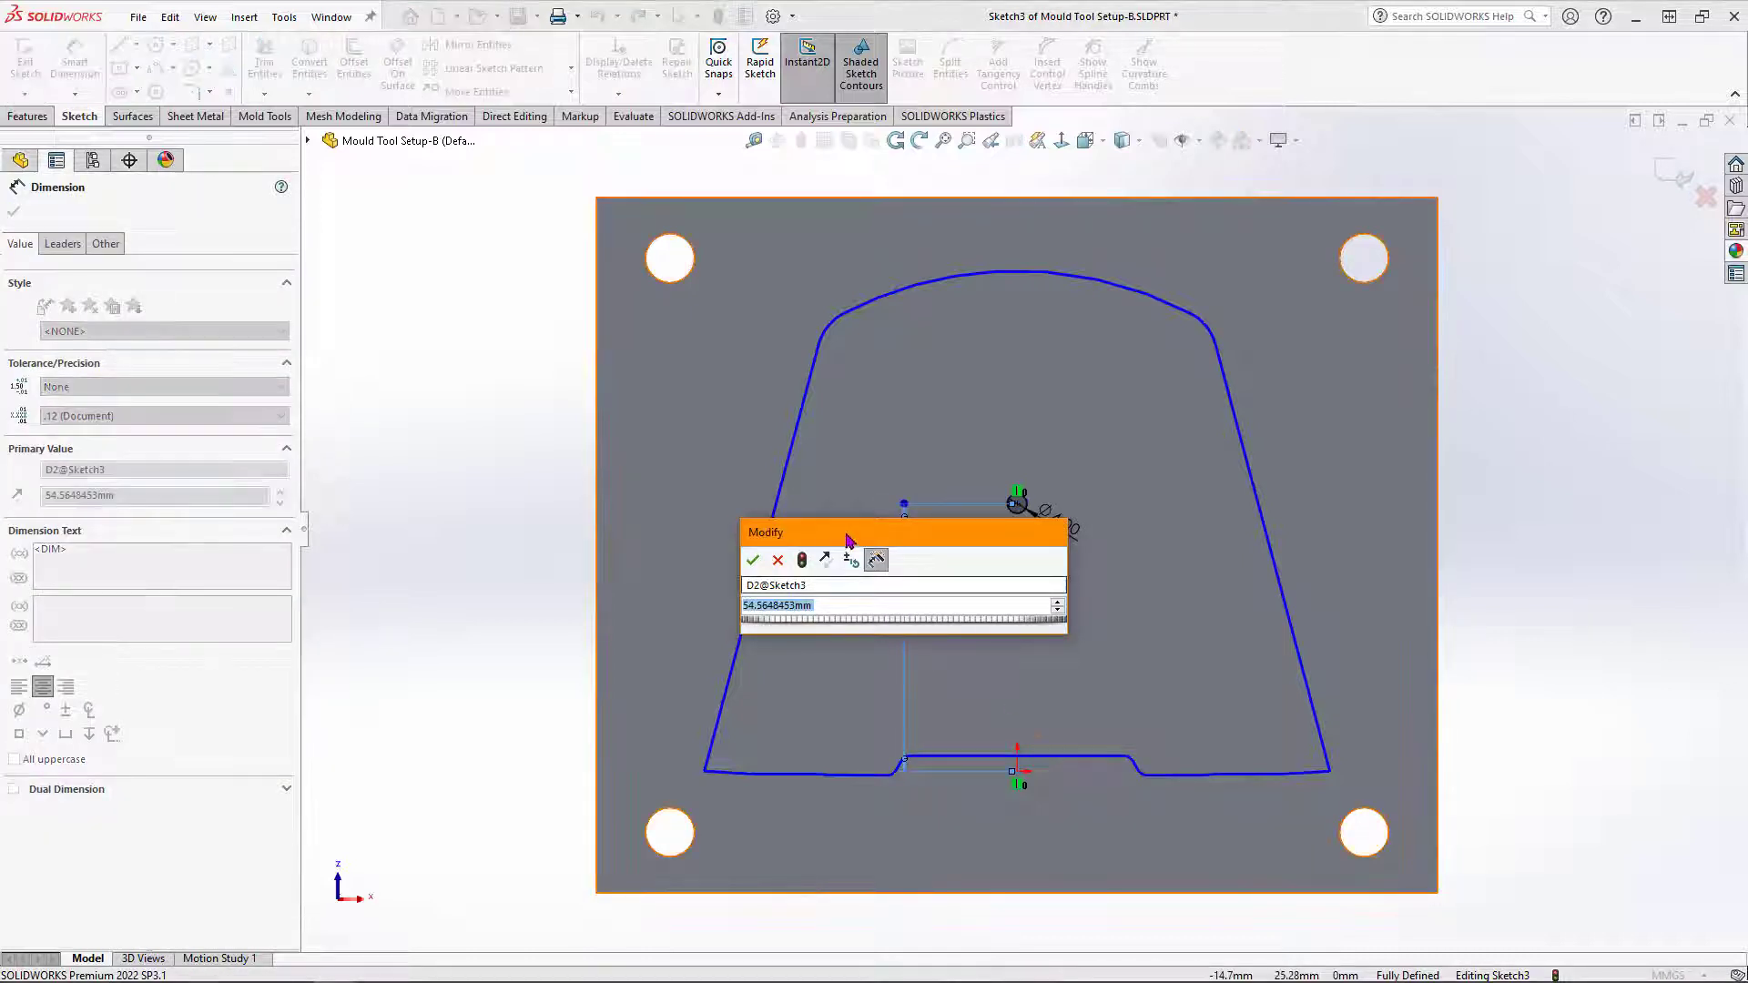
drag(851, 537, 1165, 565)
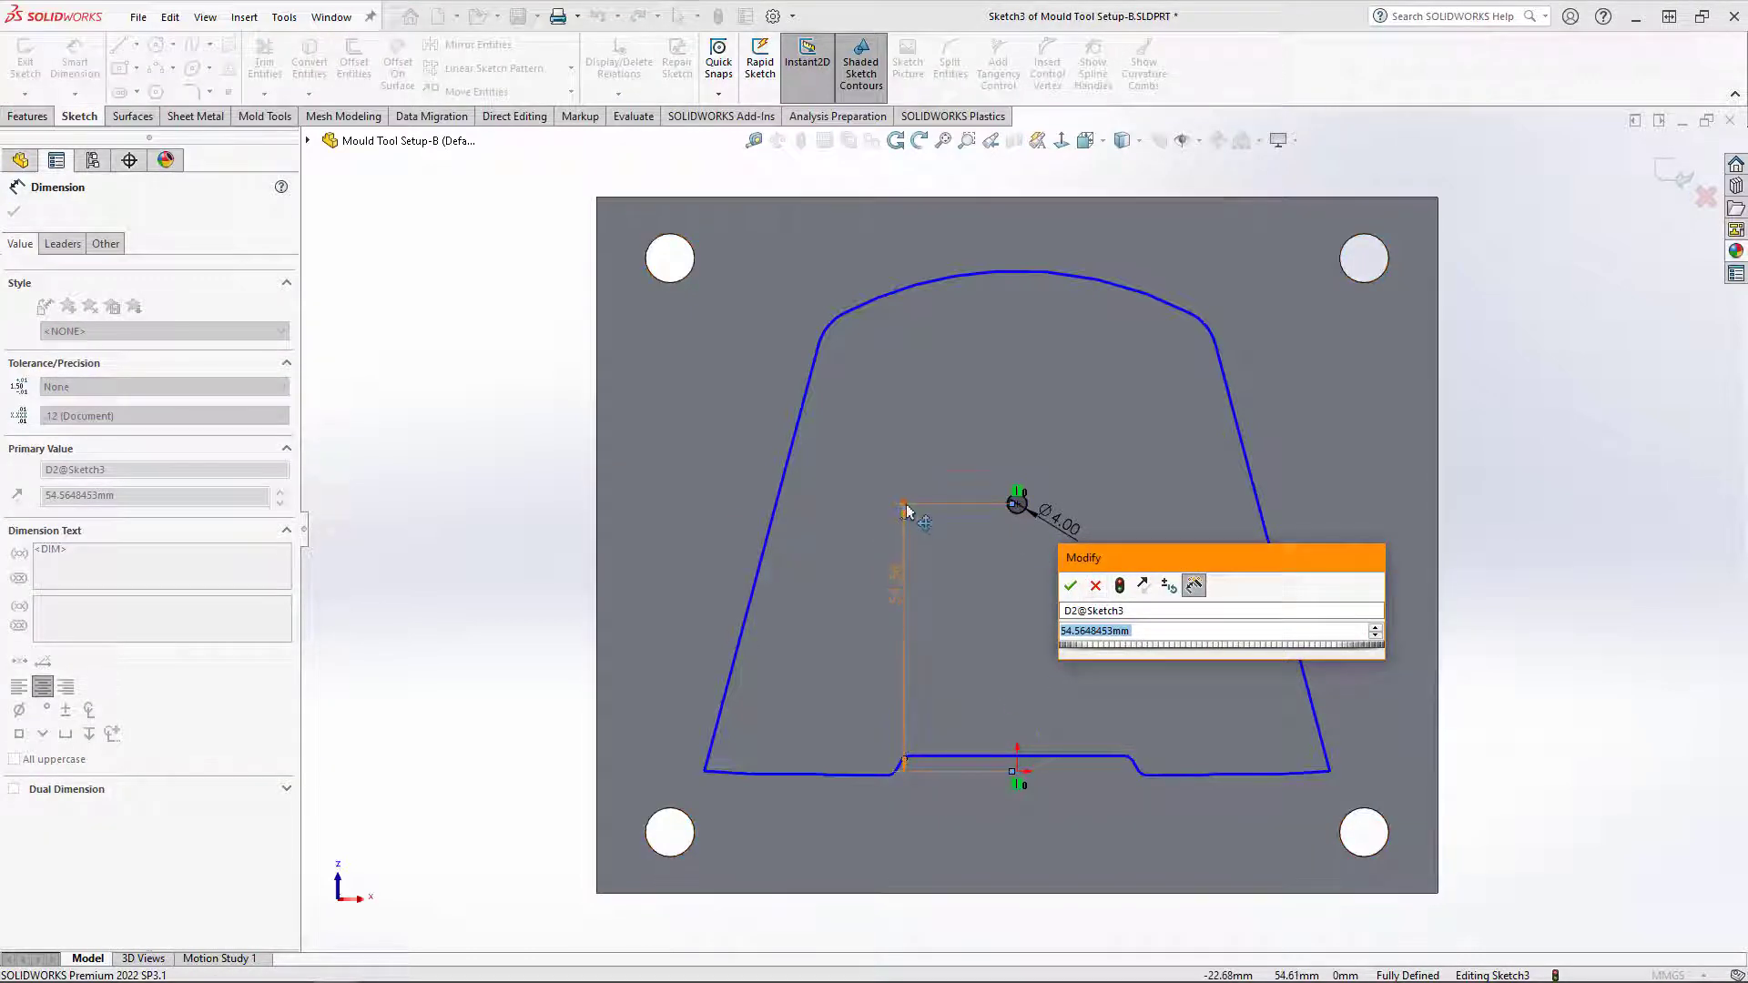
drag(904, 504, 881, 526)
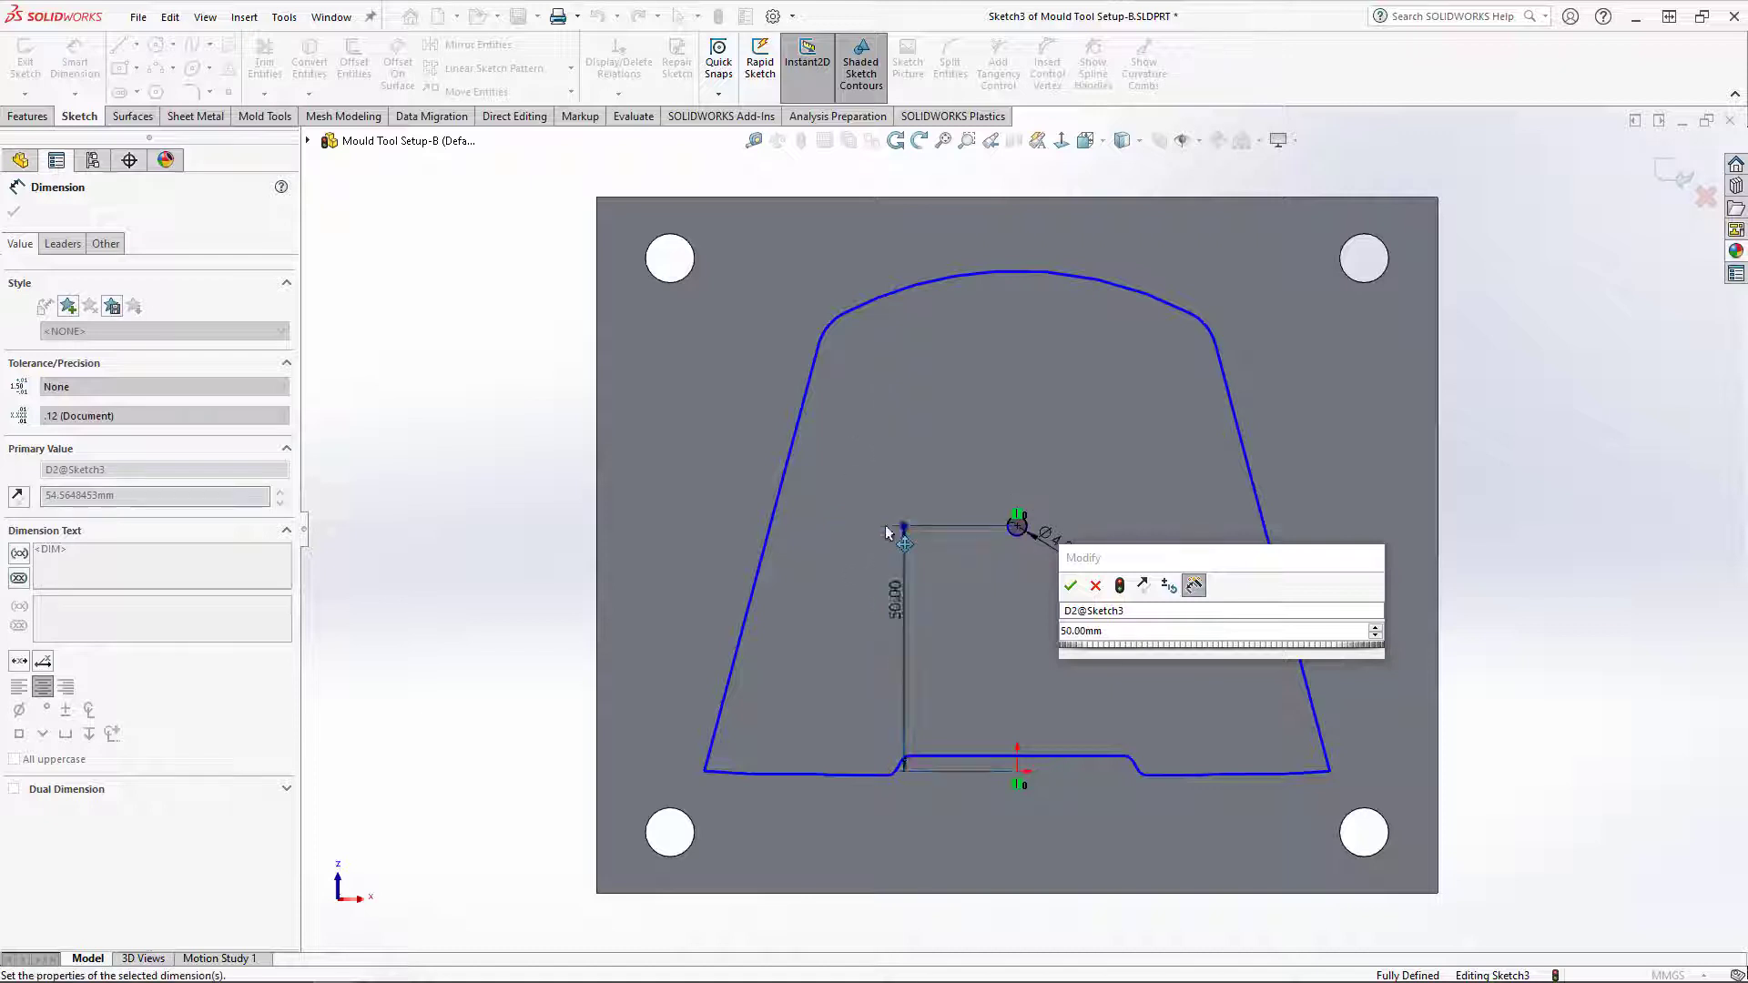
click(1070, 587)
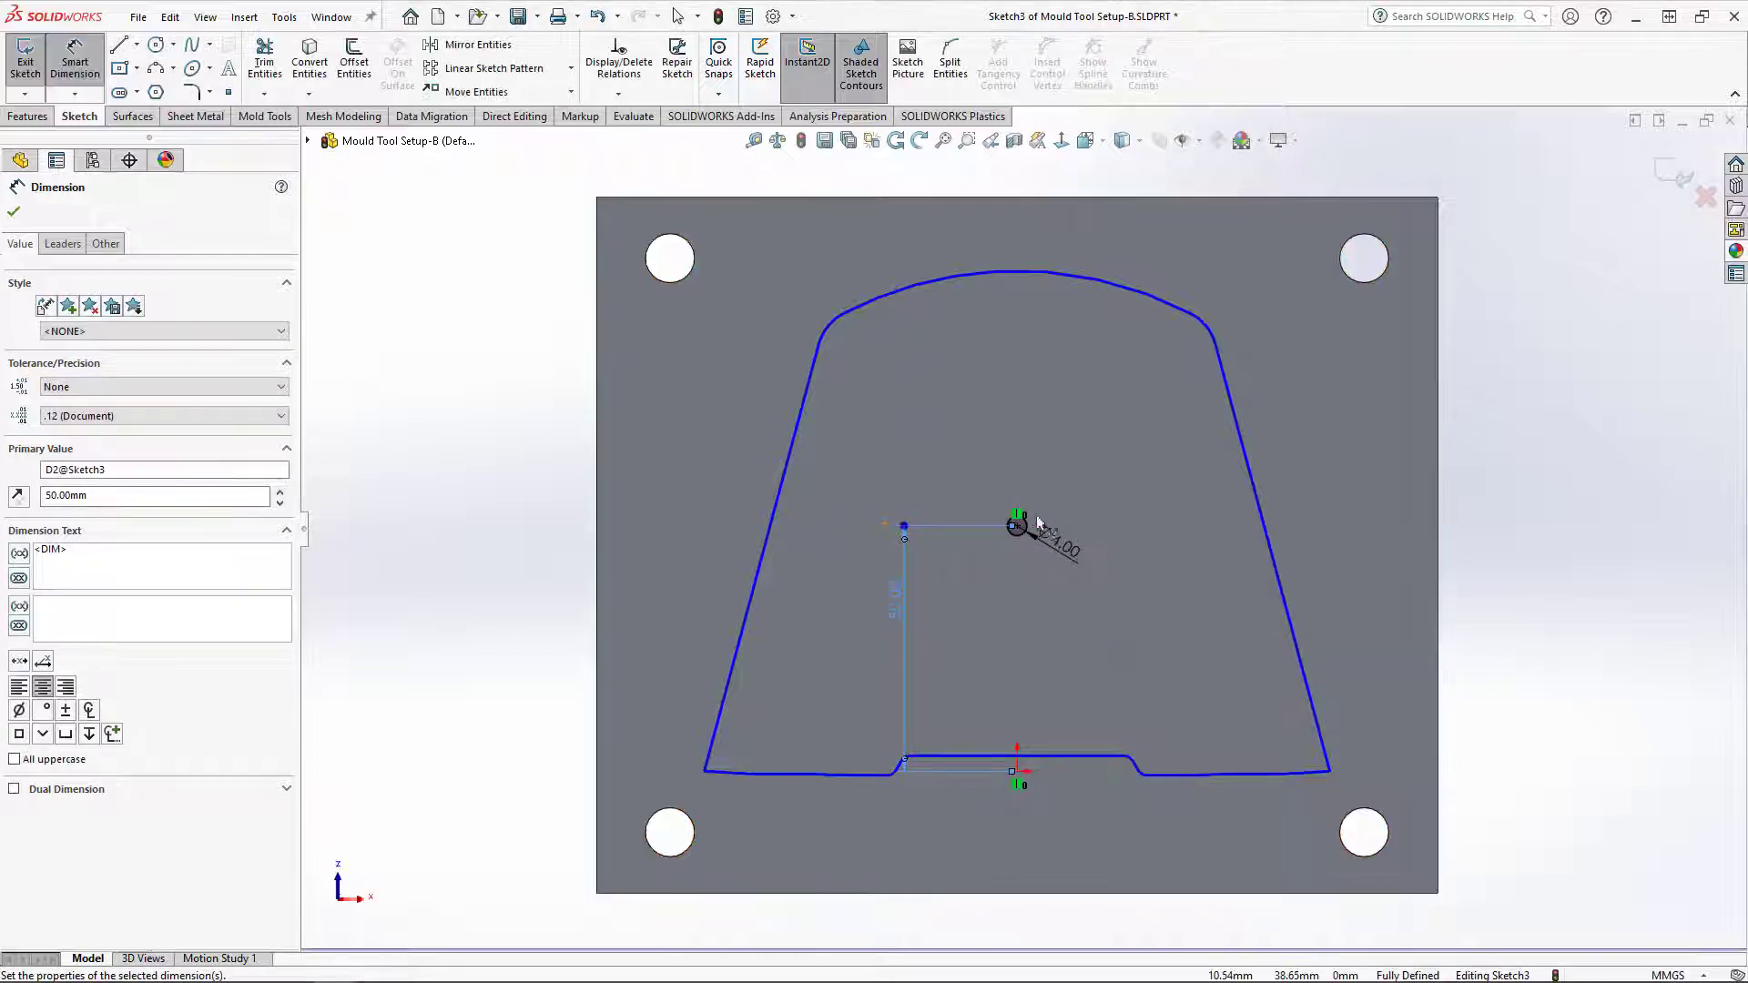
Step: Extrude-cut the 4 mm circle with the Through All - Both end condition through the mould blocks
click(36, 118)
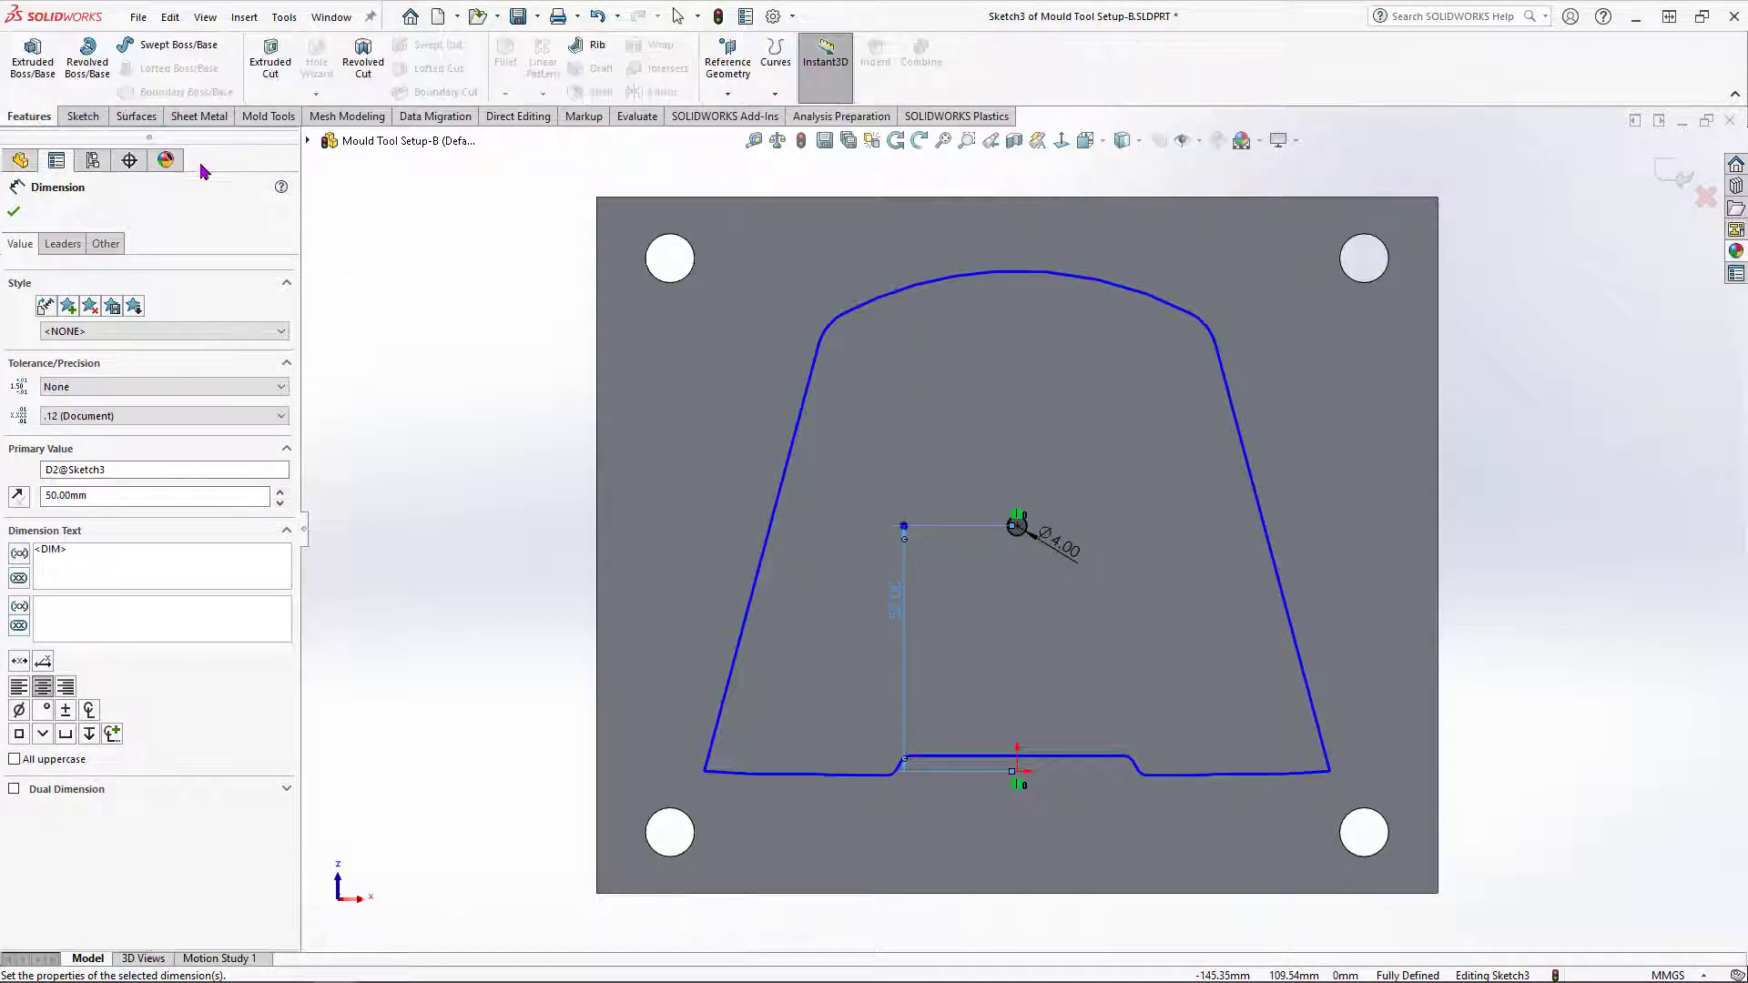
click(271, 56)
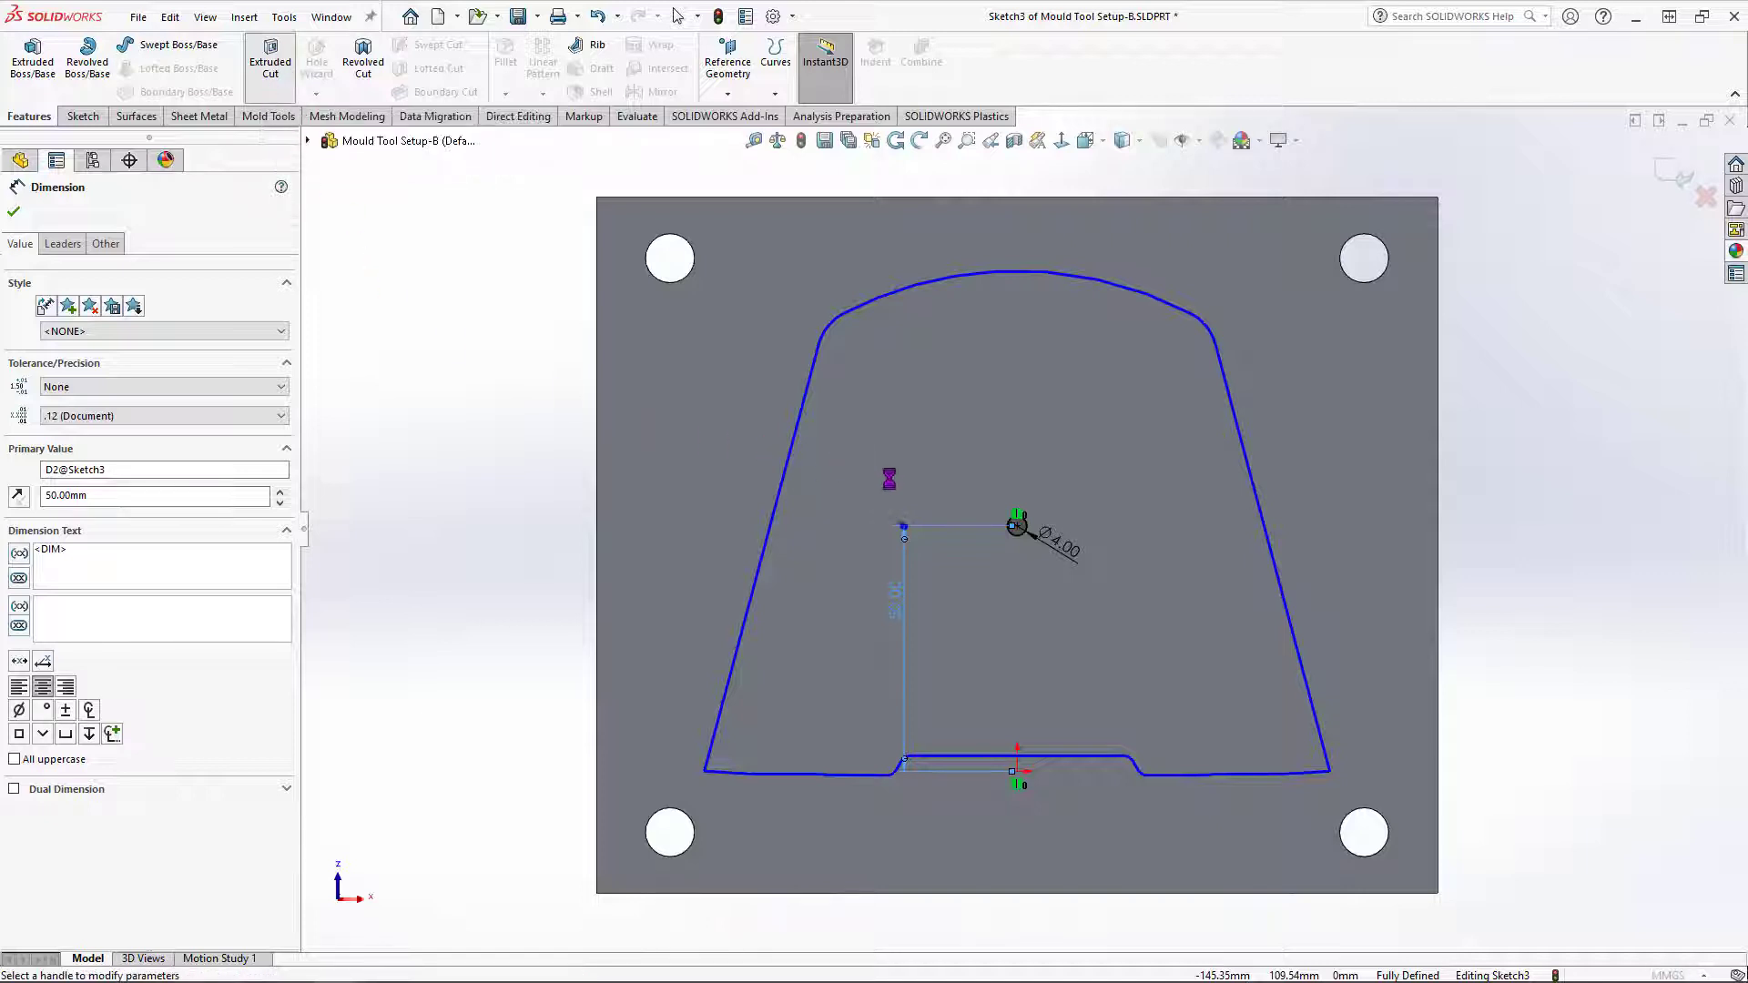
middle_drag(772, 463, 875, 501)
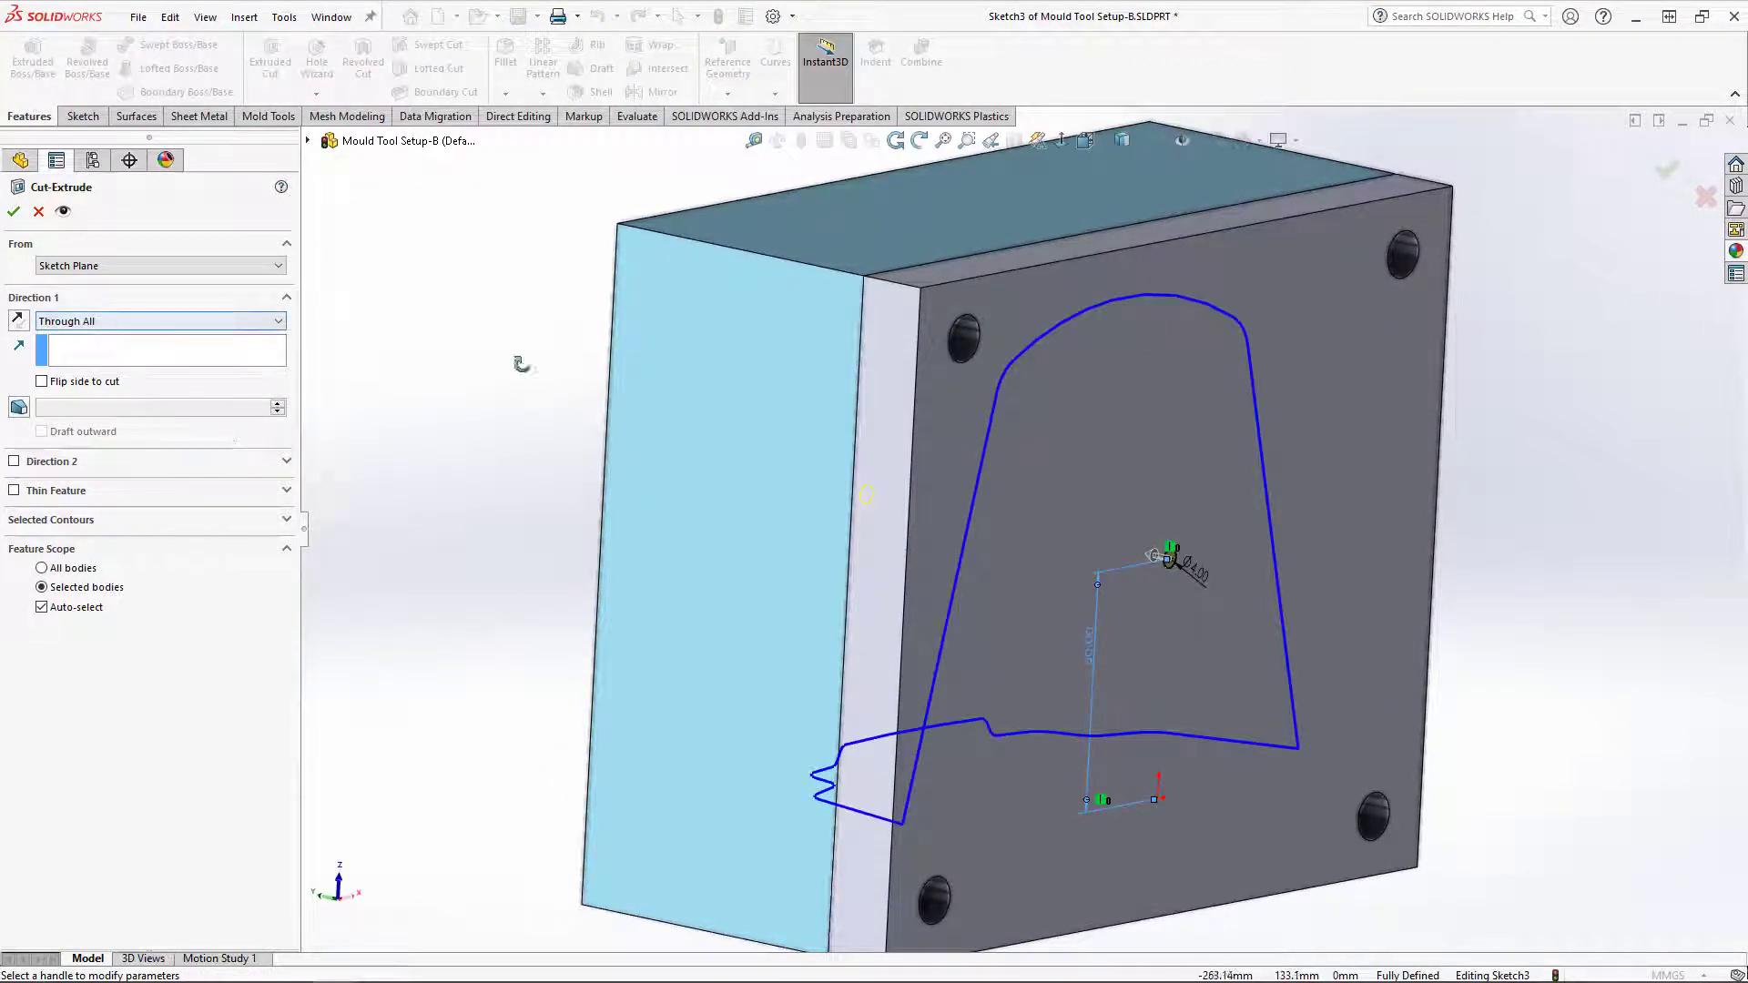
mouse_move(521, 364)
middle_down()
mouse_move(837, 537)
mouse_move(881, 533)
mouse_move(804, 511)
mouse_move(777, 522)
middle_up()
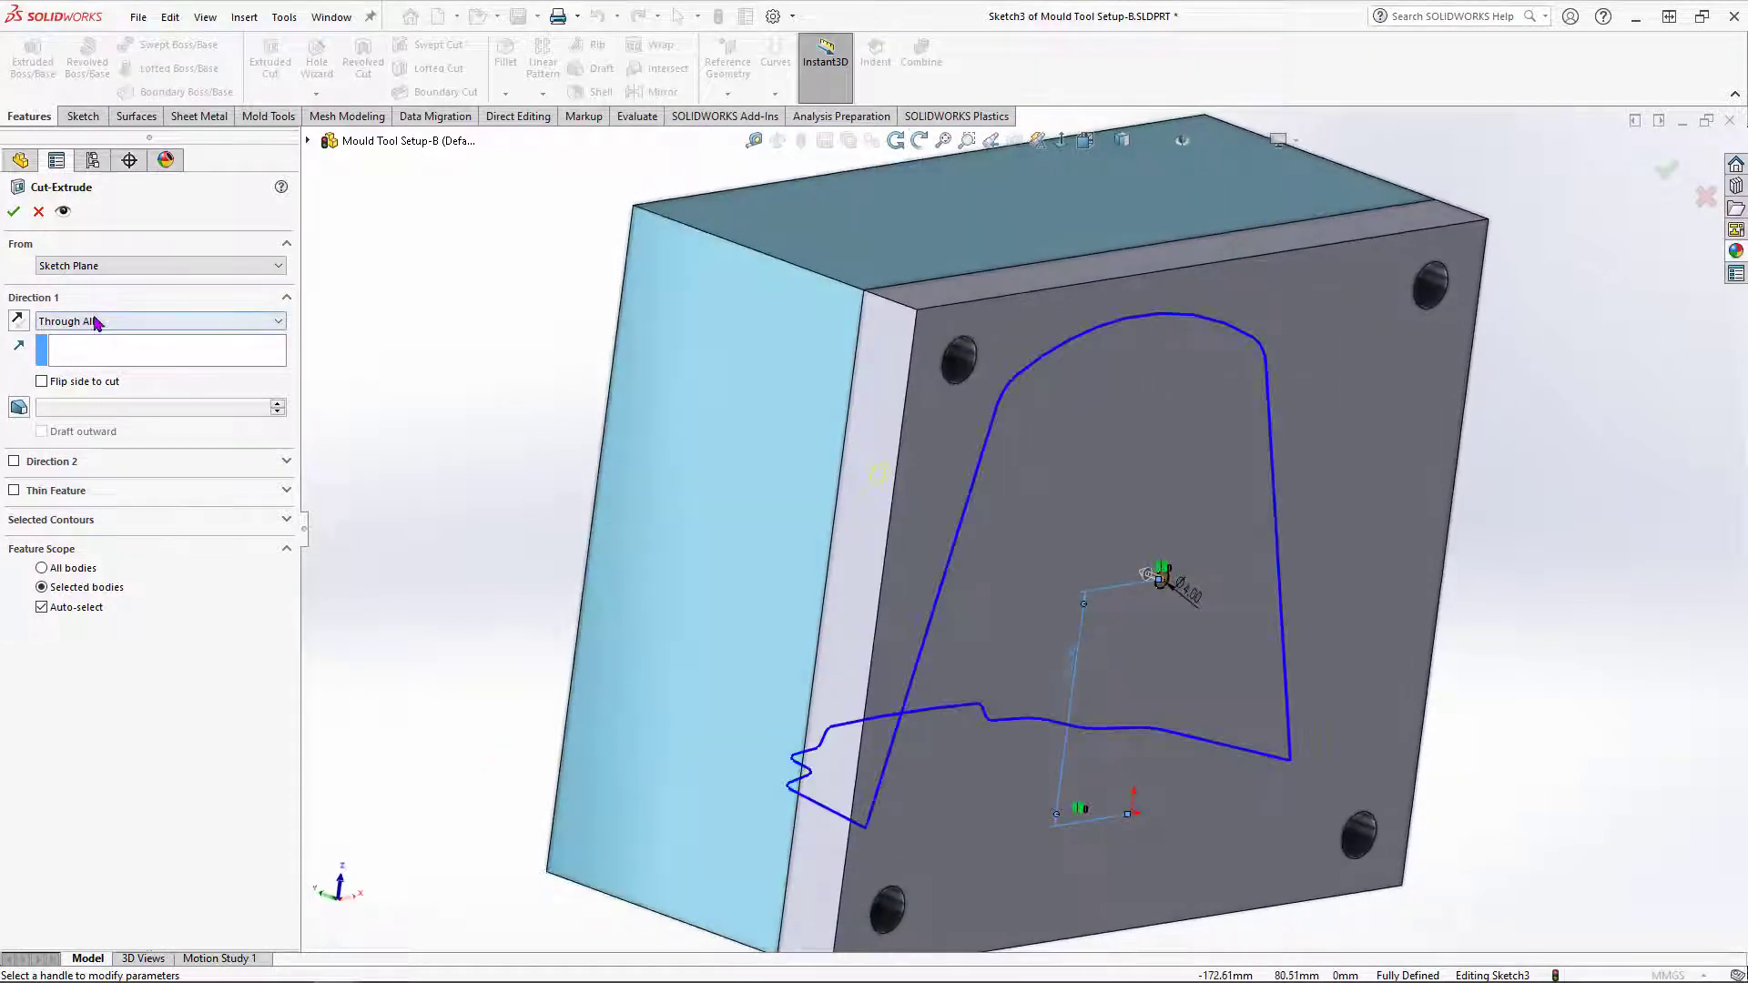
click(95, 323)
click(109, 373)
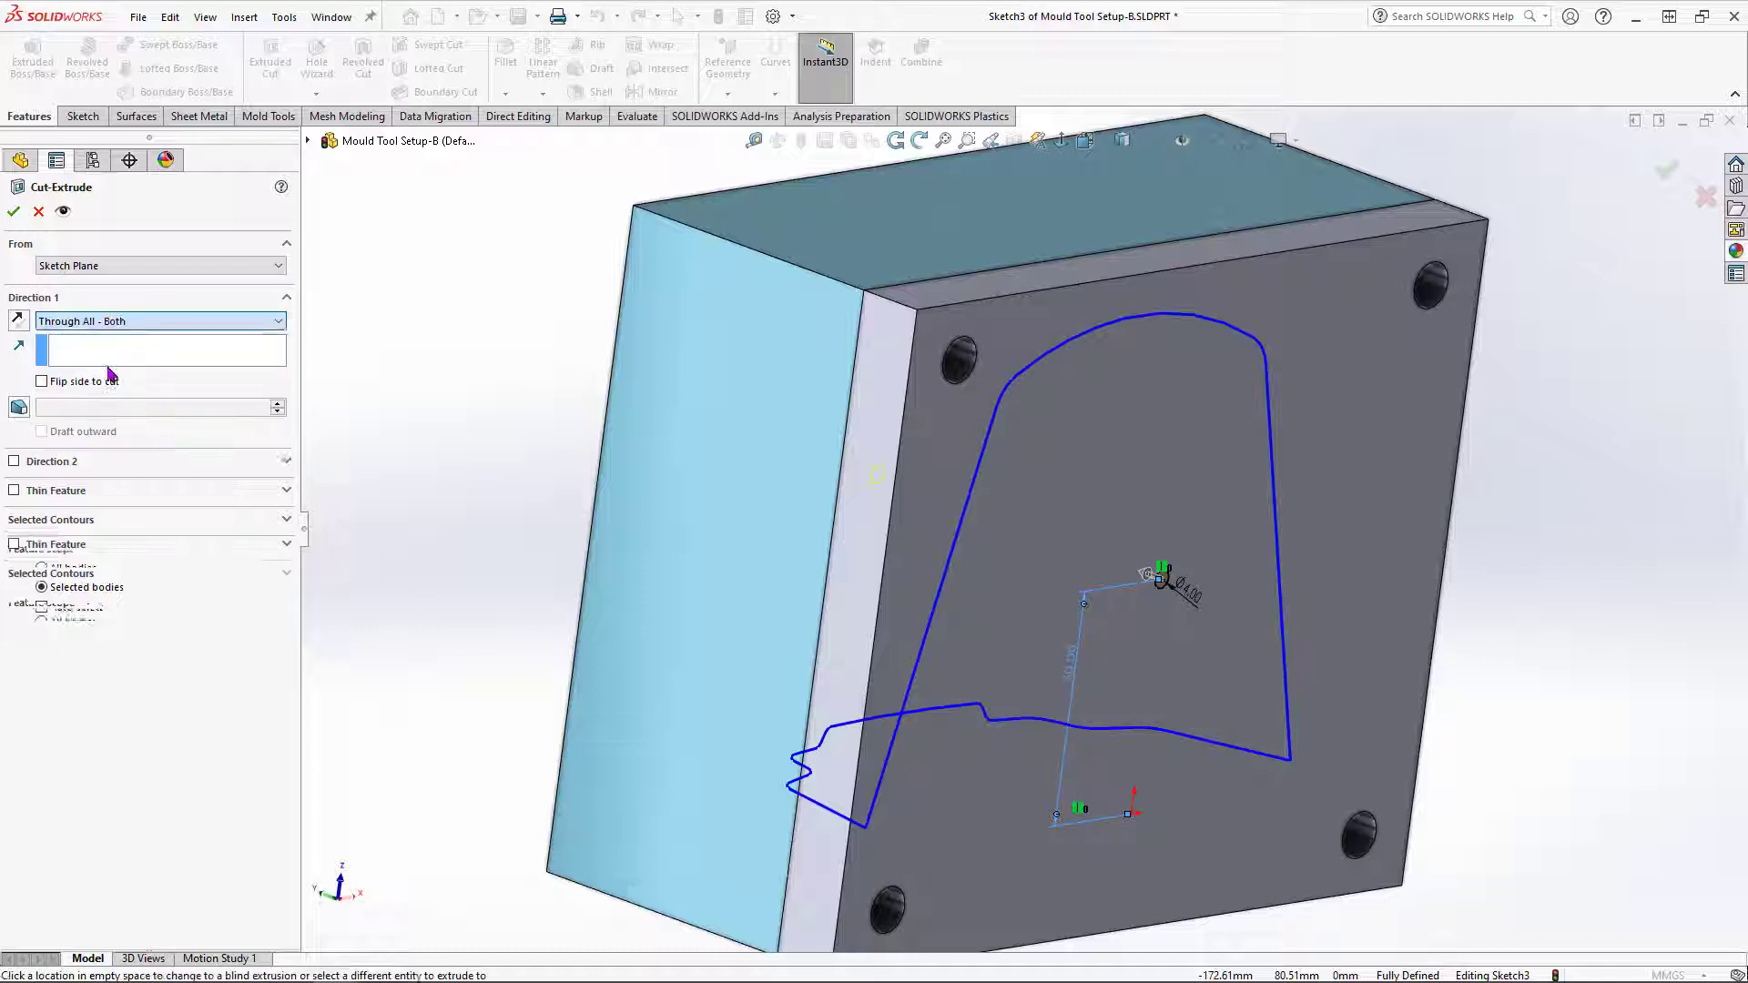
click(13, 214)
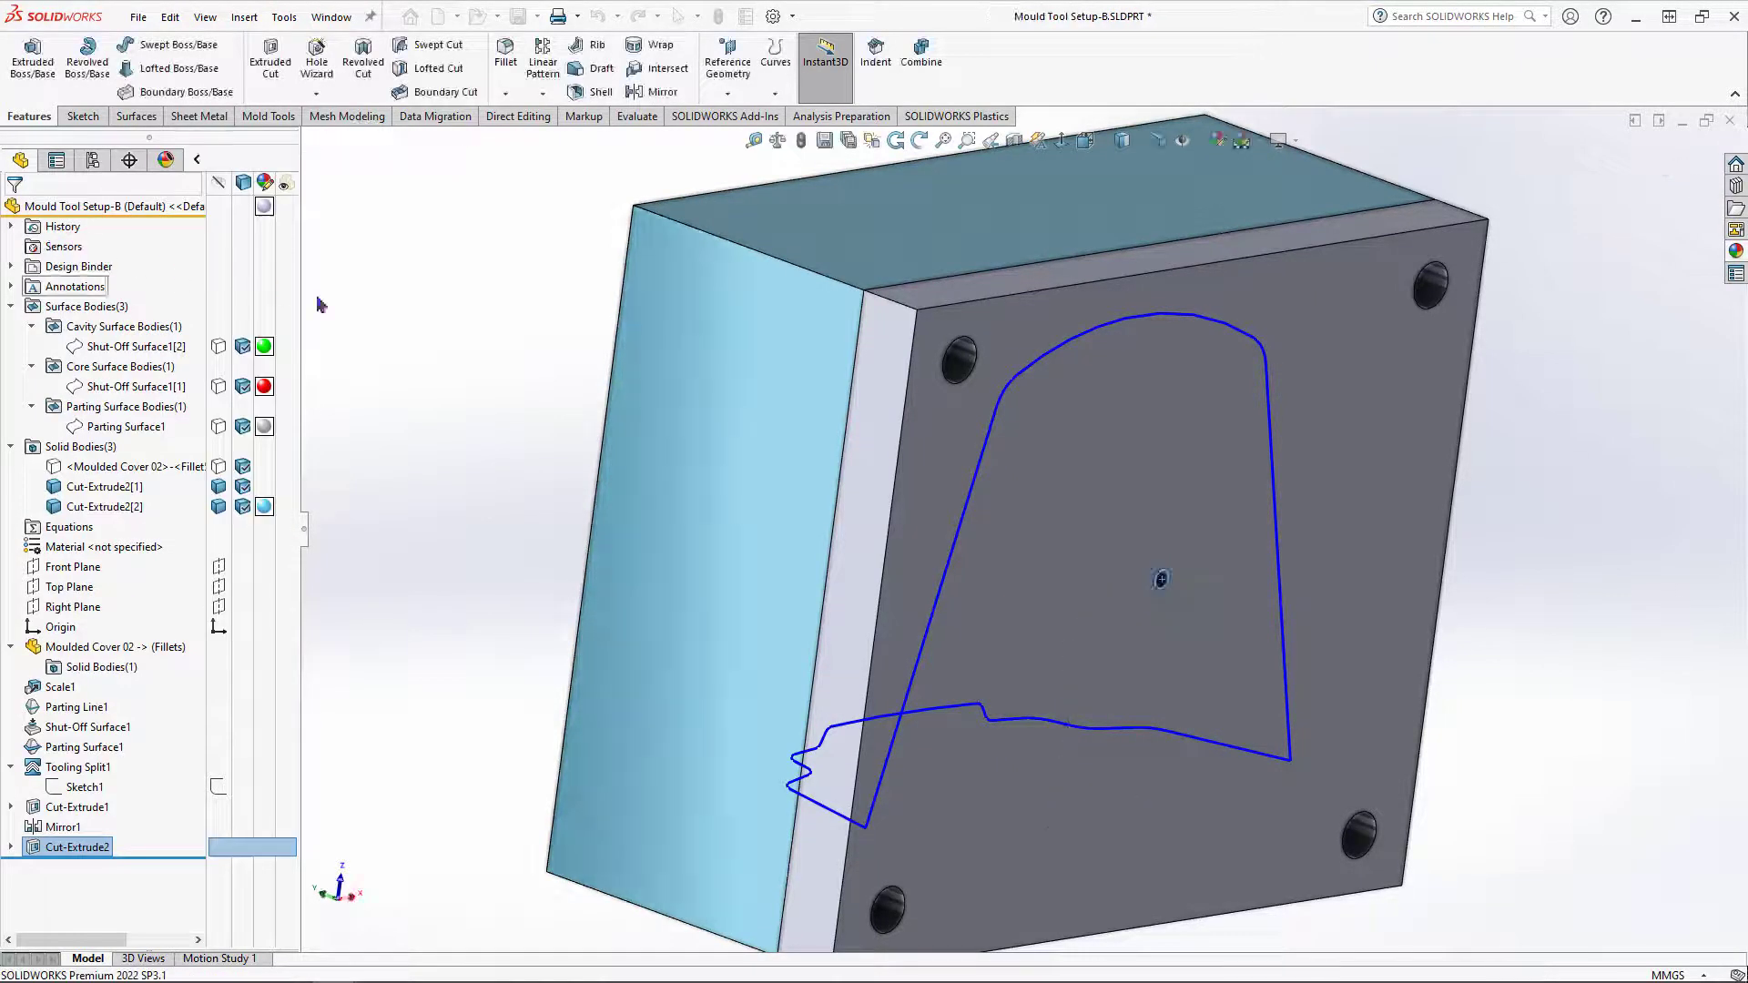
Step: Hide the upper blue block and examine the small hole on the core face and the lower block's underside
mouse_move(1322, 495)
middle_down()
mouse_move(1011, 562)
mouse_move(1022, 820)
mouse_move(1046, 751)
mouse_move(1025, 796)
middle_up()
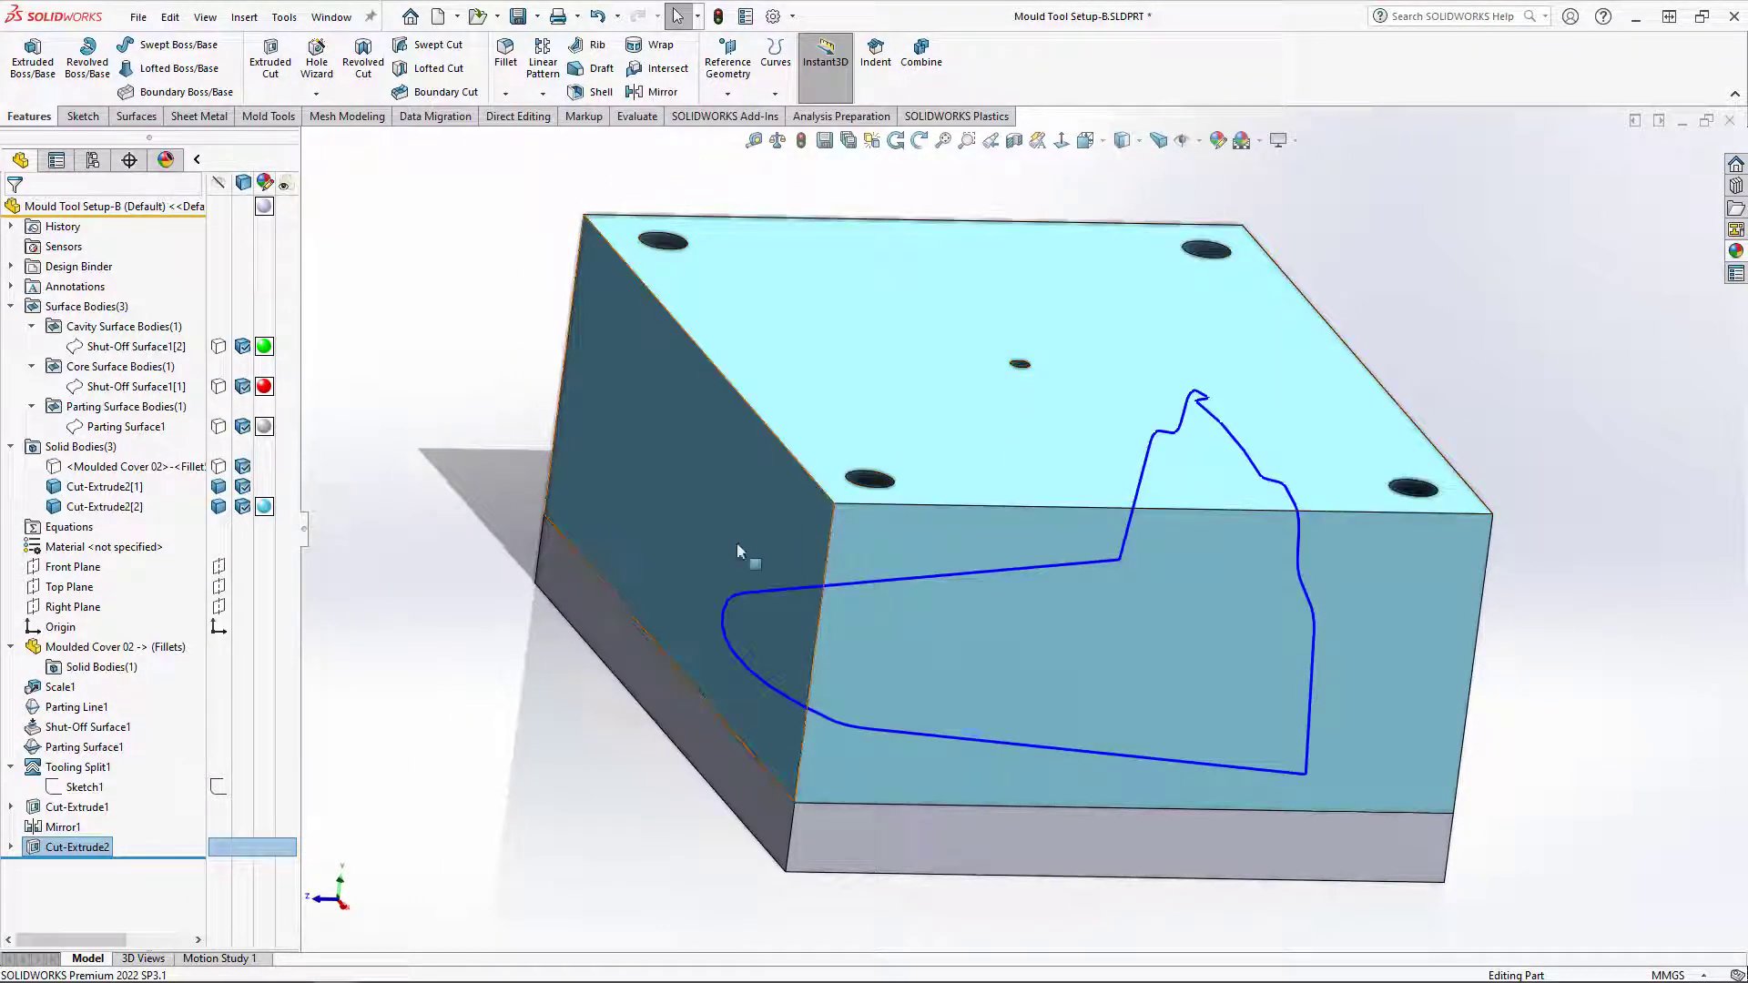
click(220, 507)
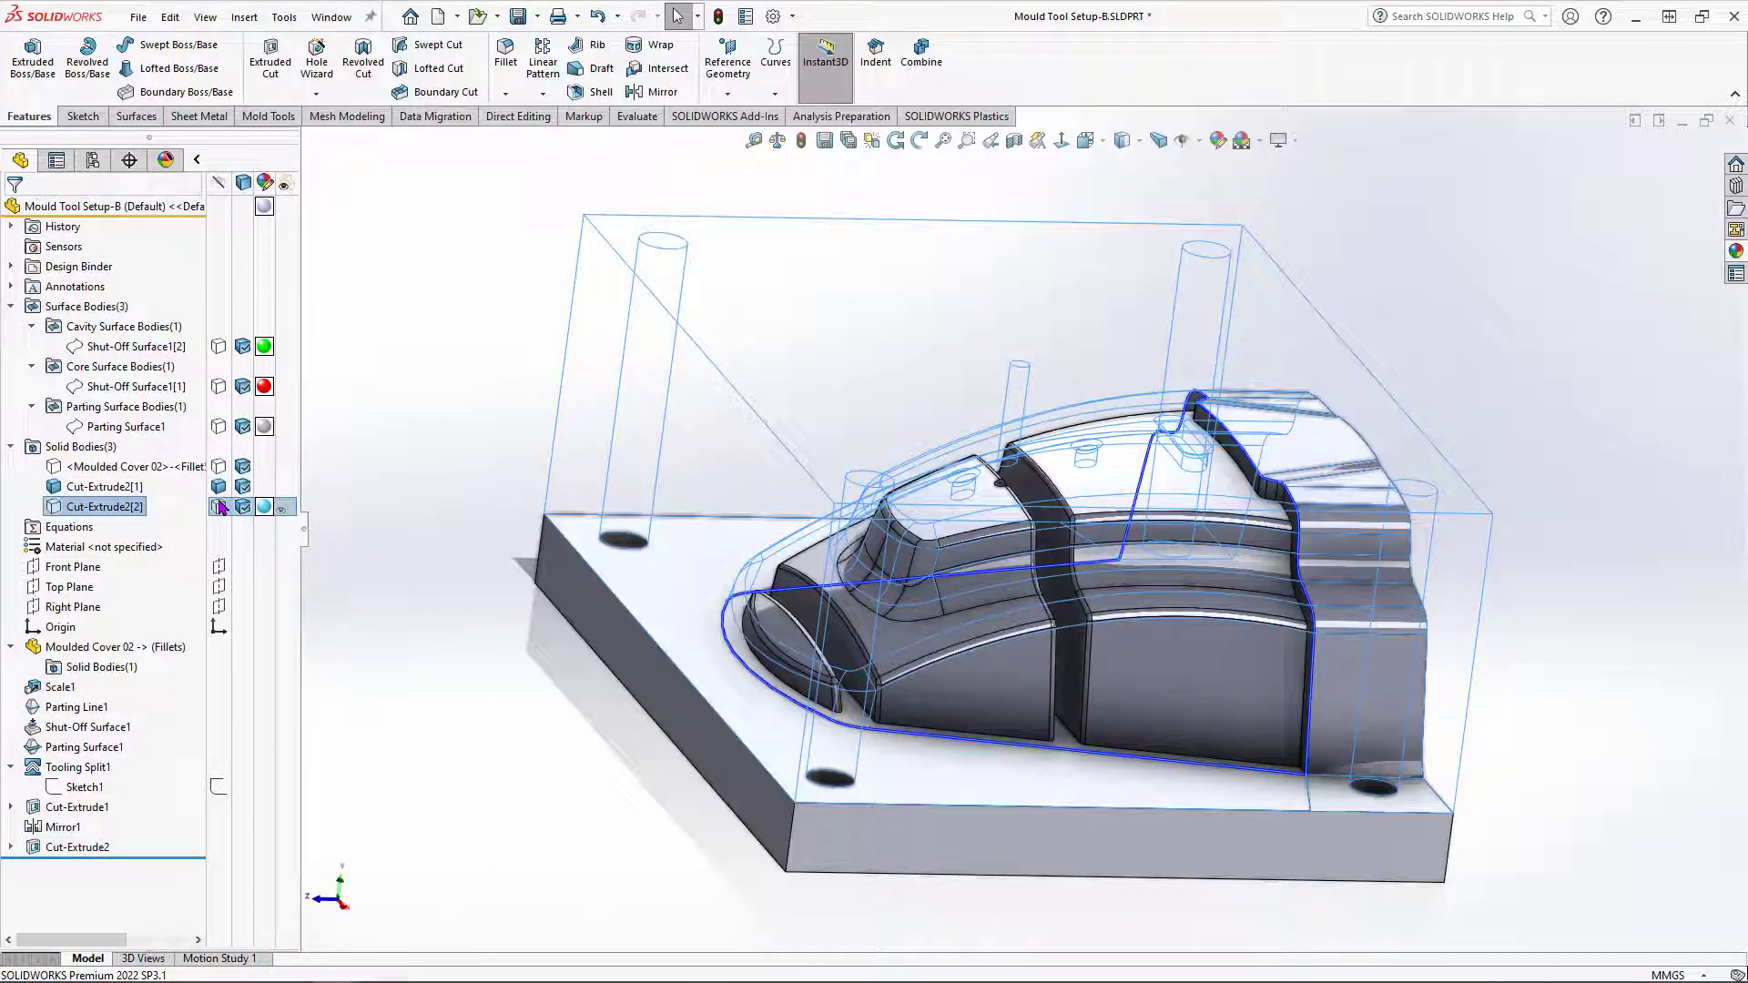
click(559, 672)
middle_drag(558, 671, 542, 350)
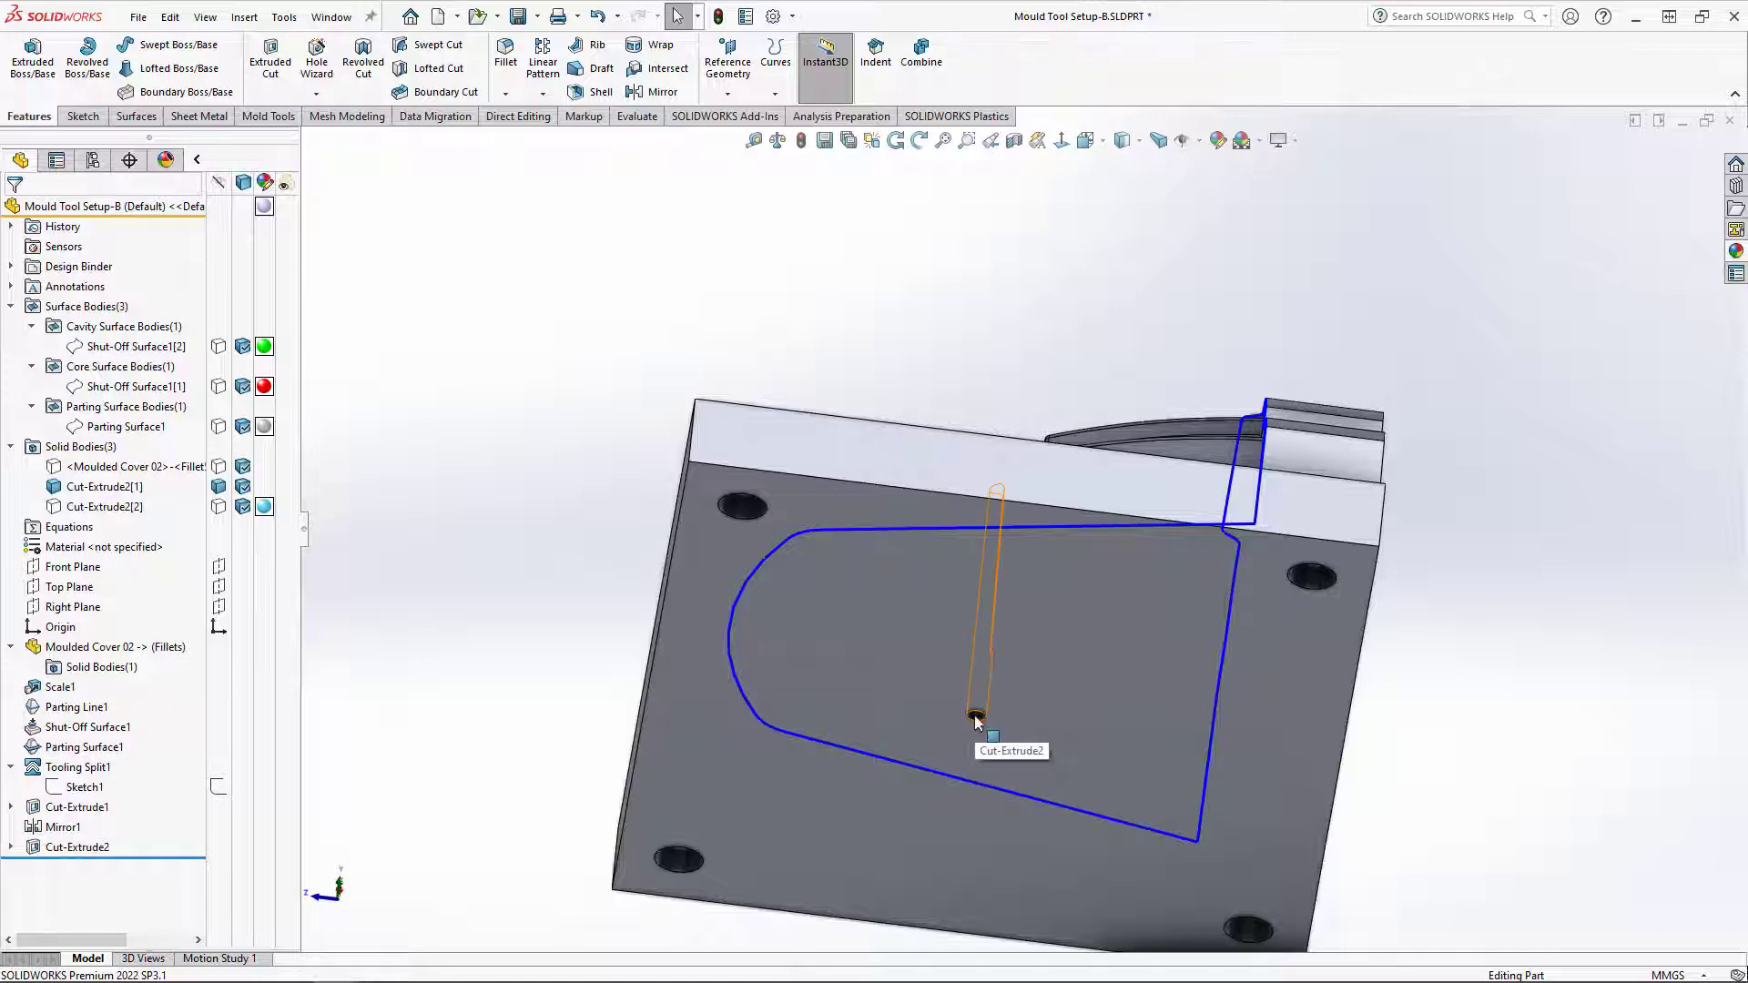
Step: Move the 4 mm hole to 56 mm from the origin and check its position on the core's raised face
click(975, 719)
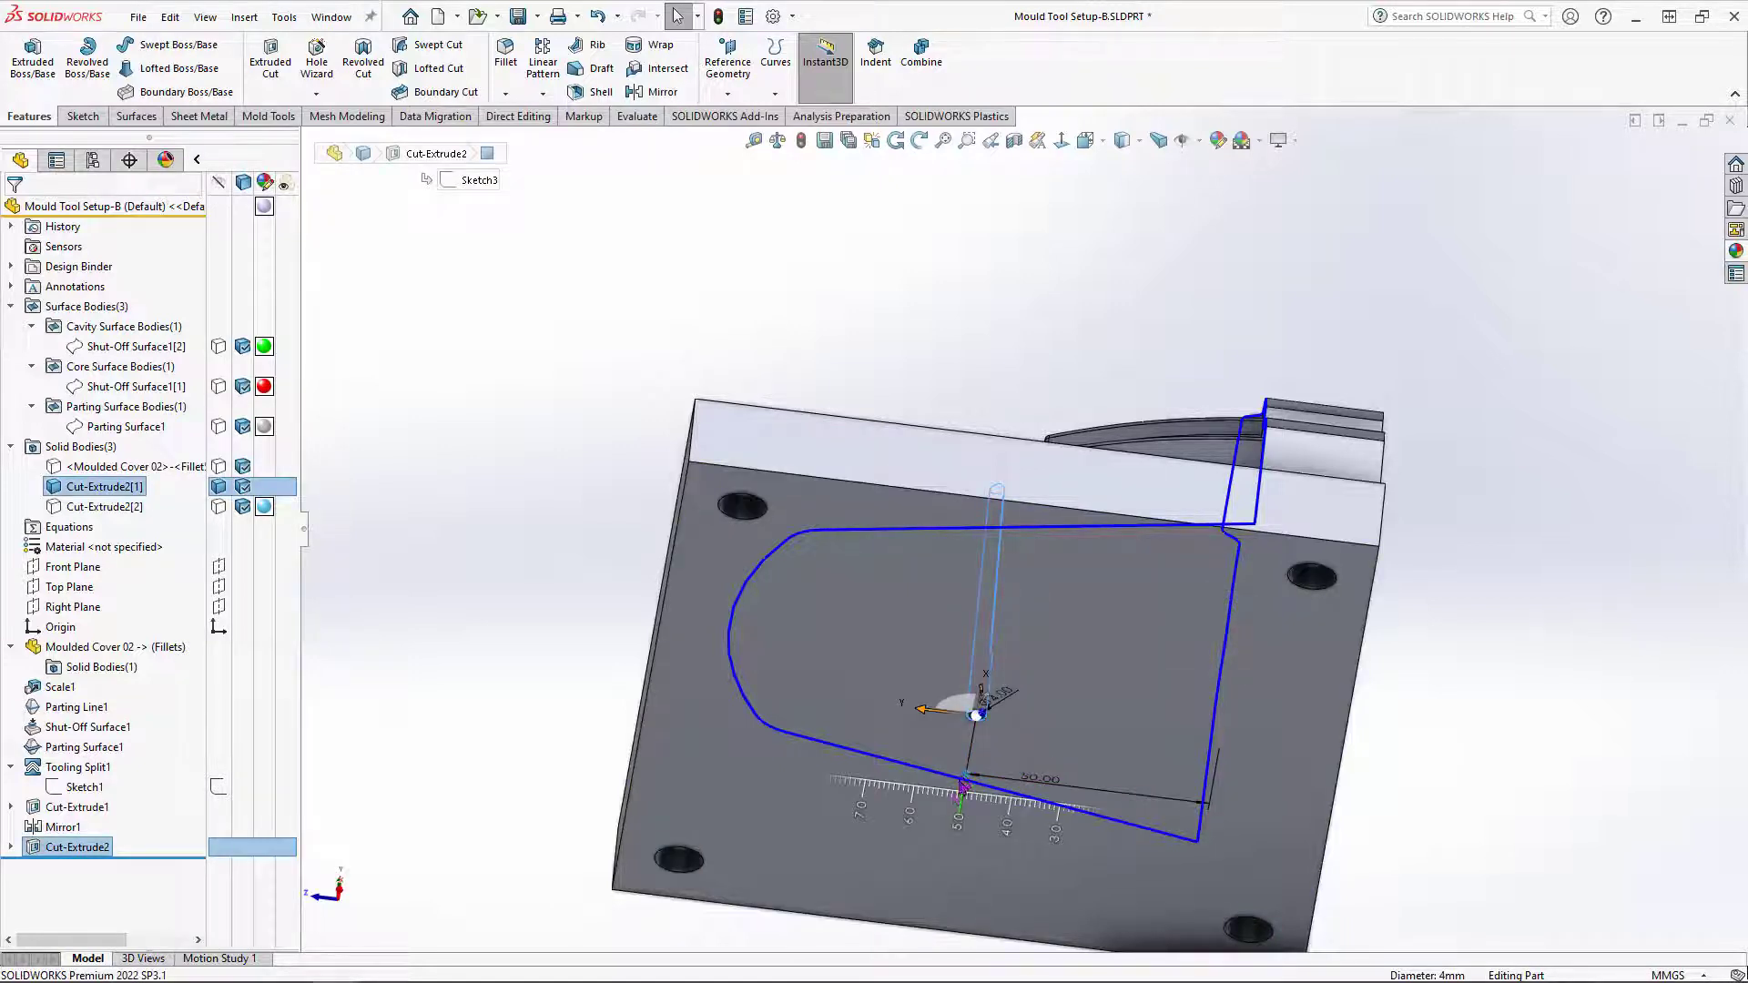
drag(950, 800, 937, 799)
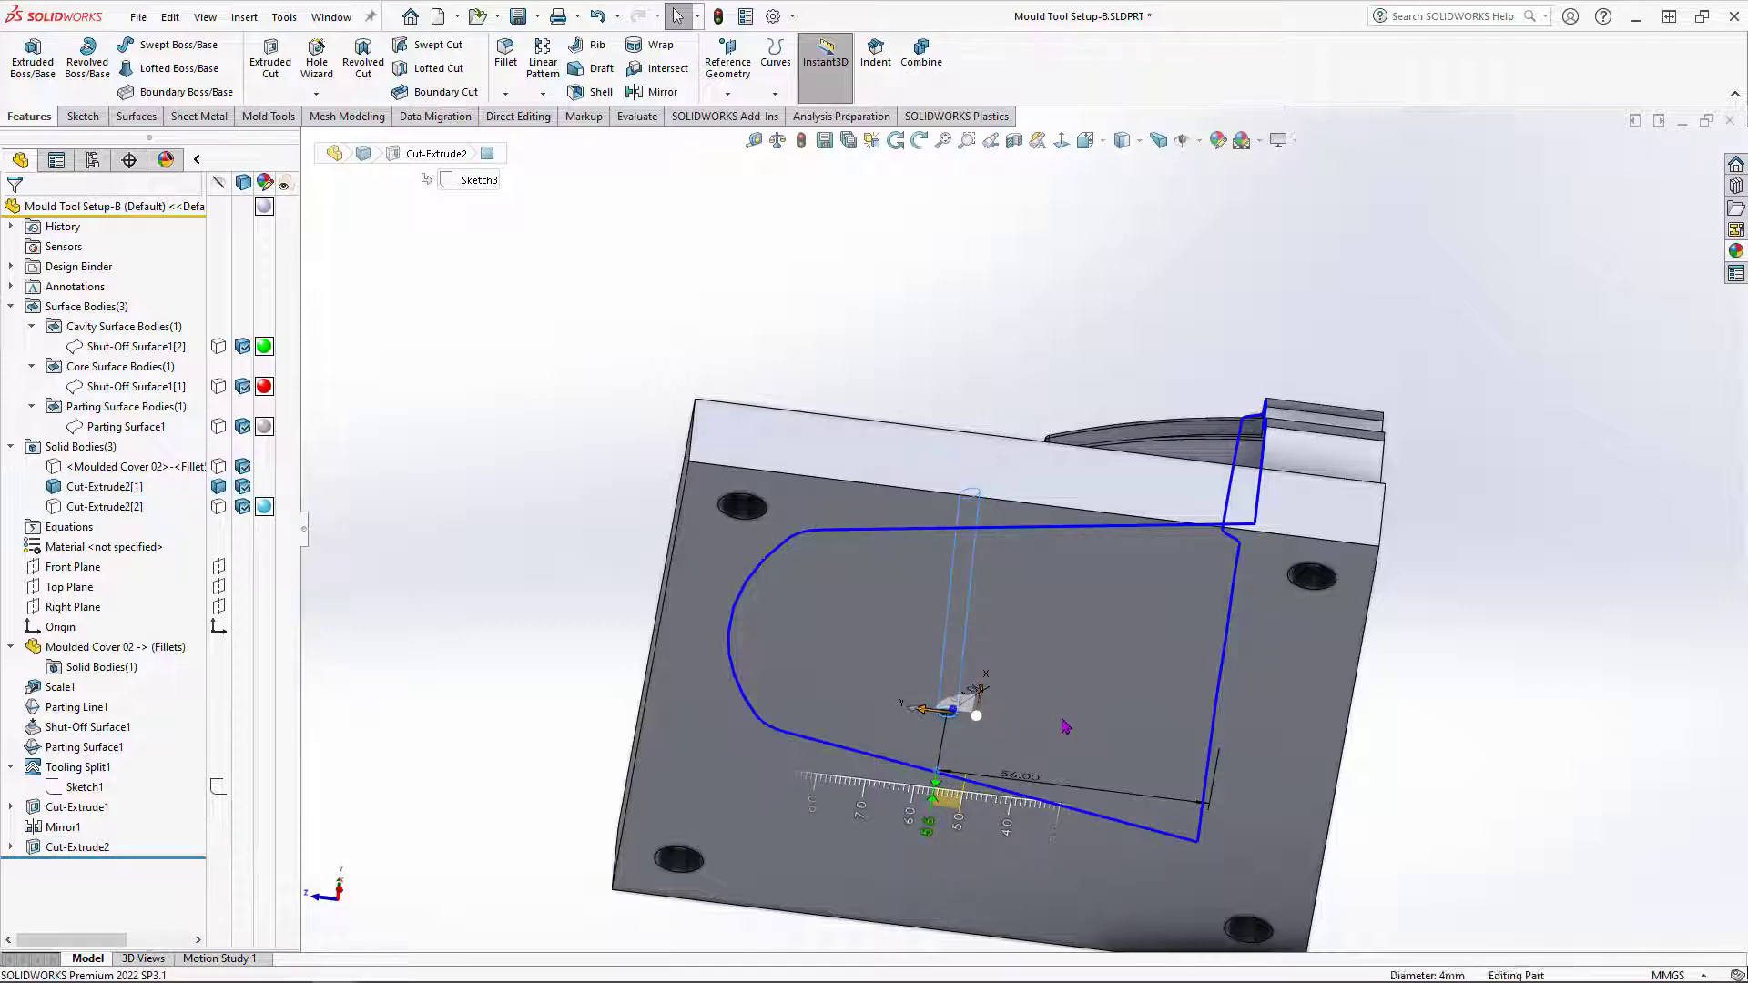
middle_drag(1065, 726, 1118, 933)
click(494, 720)
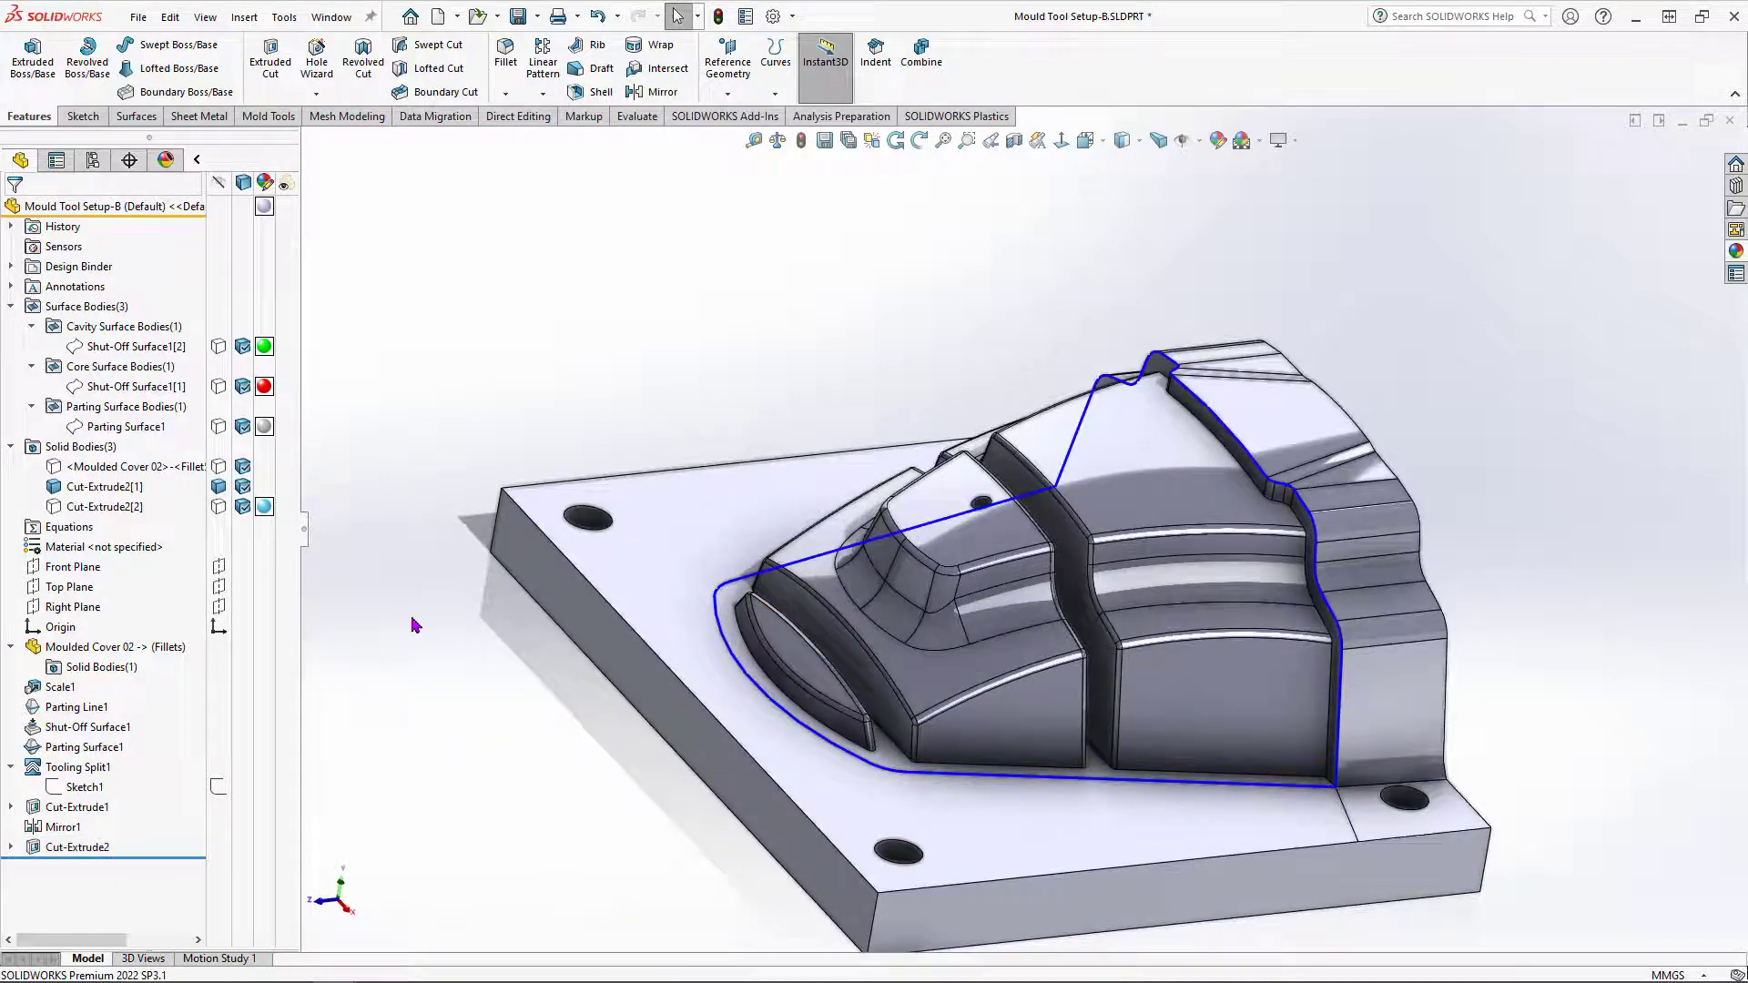
Step: Change the 4 mm hole's cut to a single-direction Up To Next end condition, and show the upper blue block again
click(220, 507)
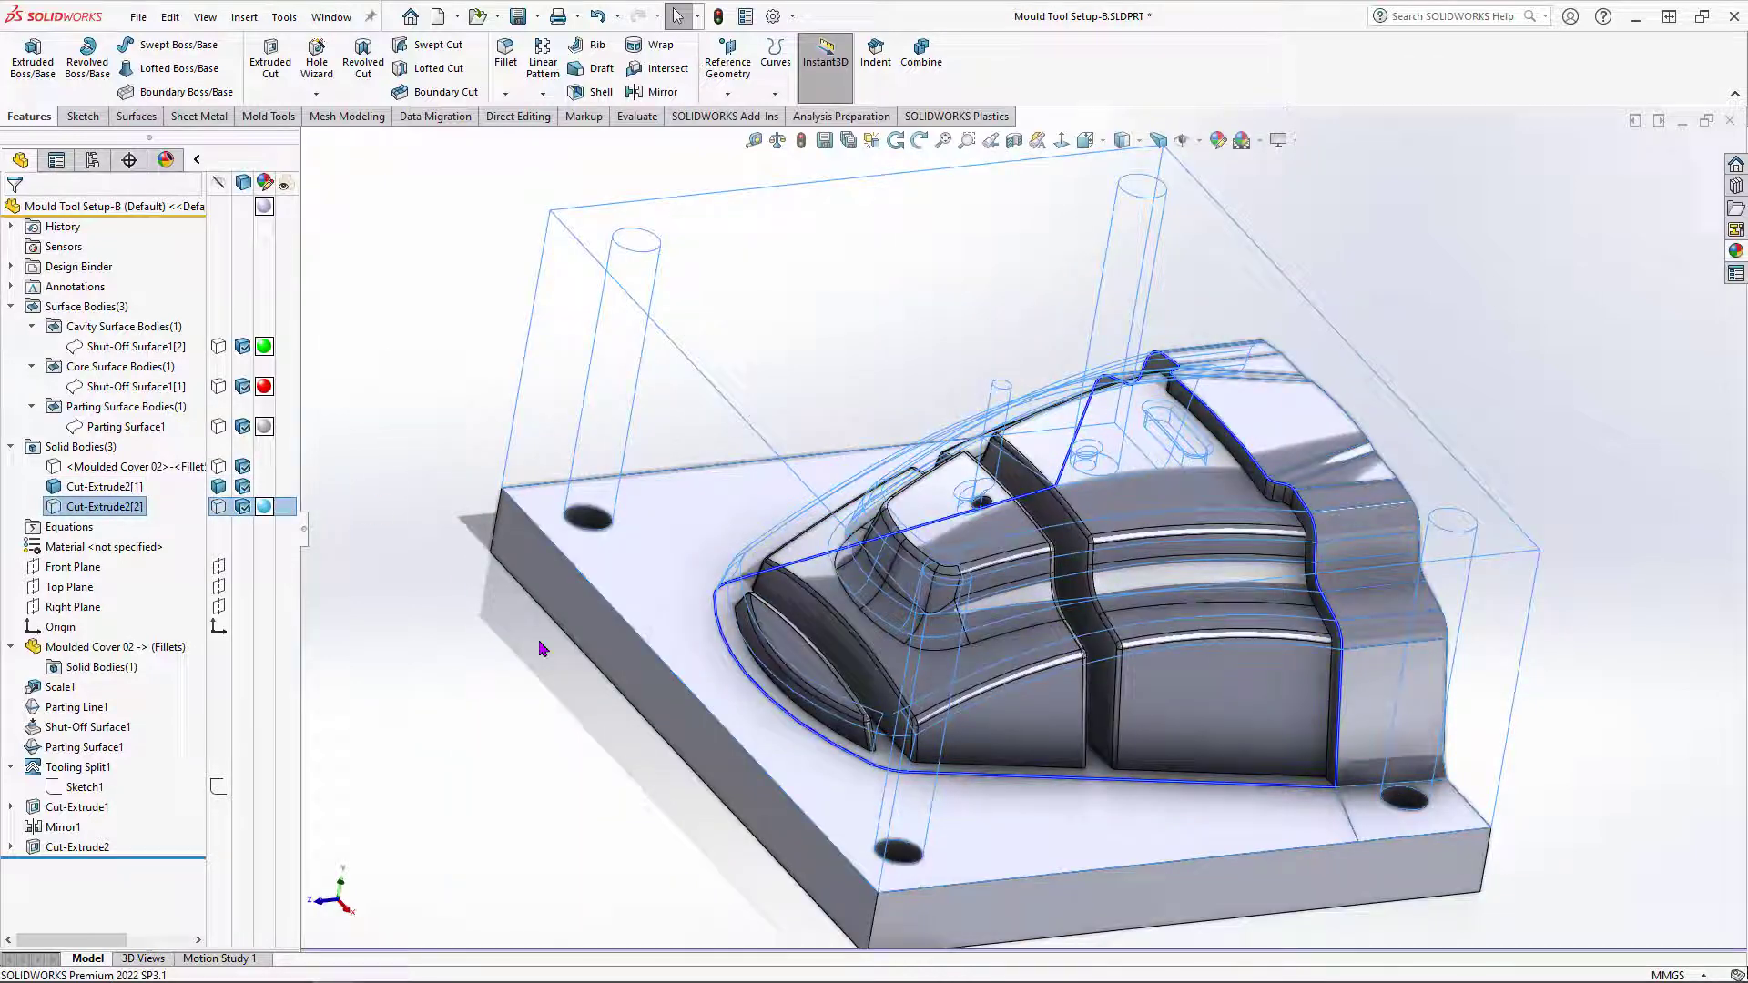
click(538, 648)
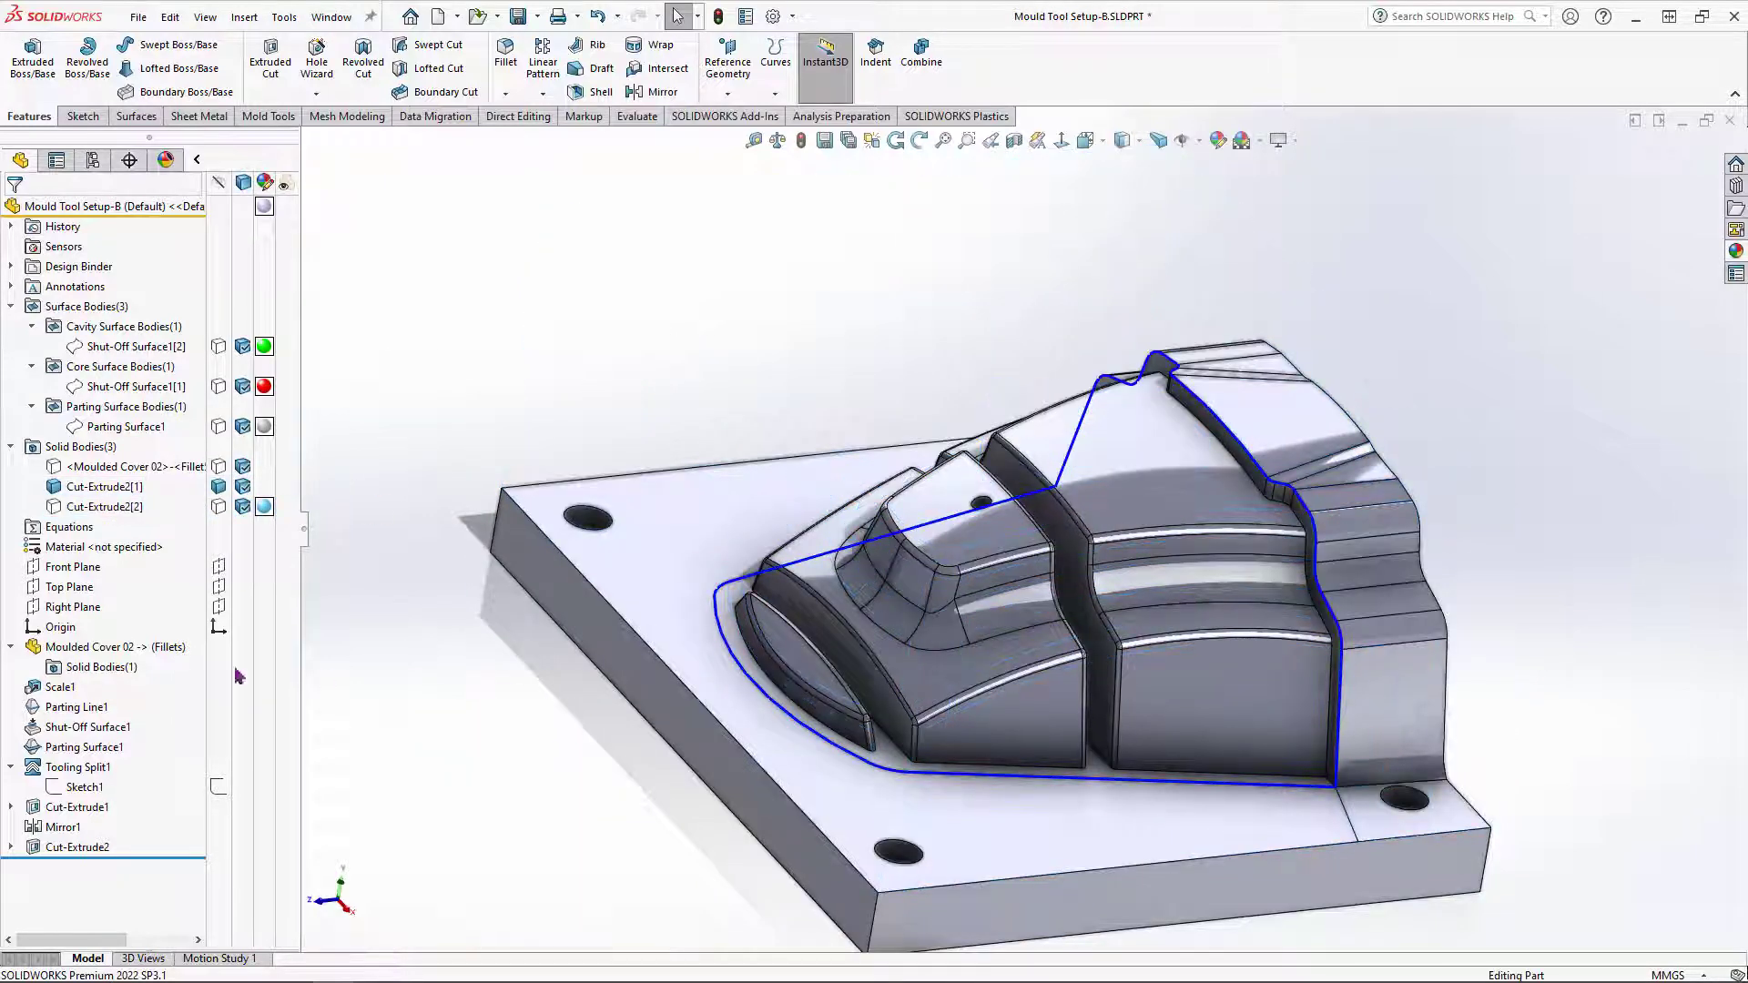
right_click(77, 846)
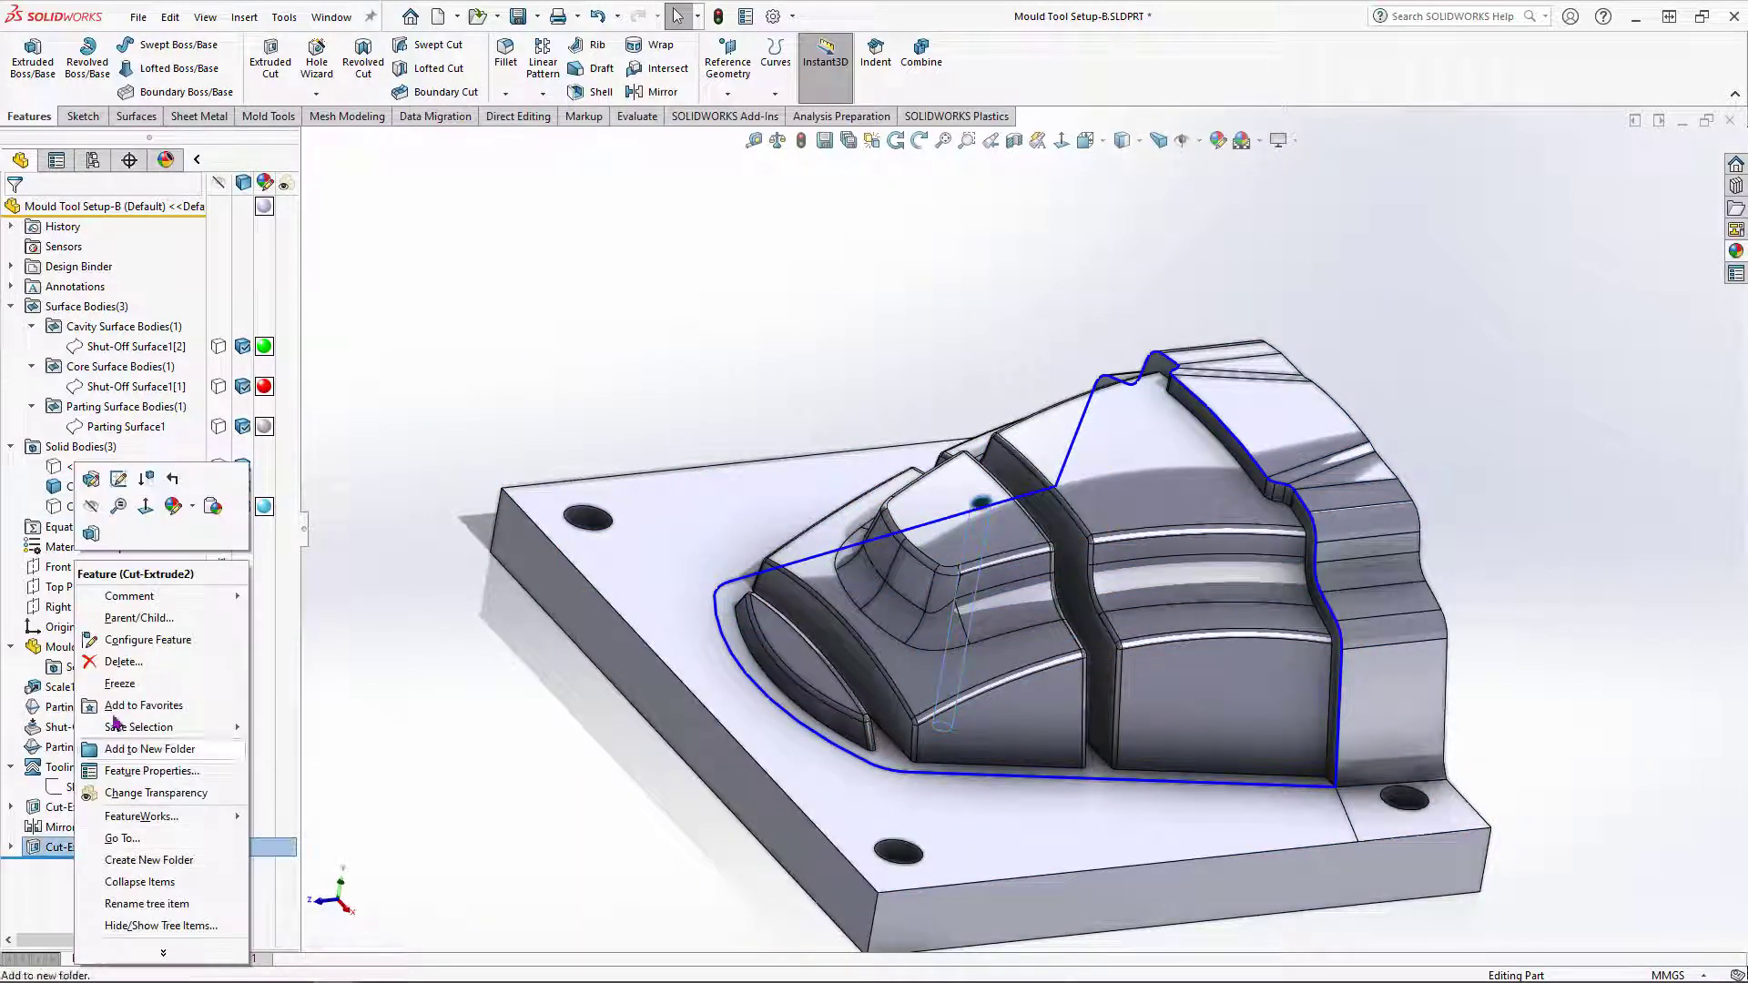
click(92, 473)
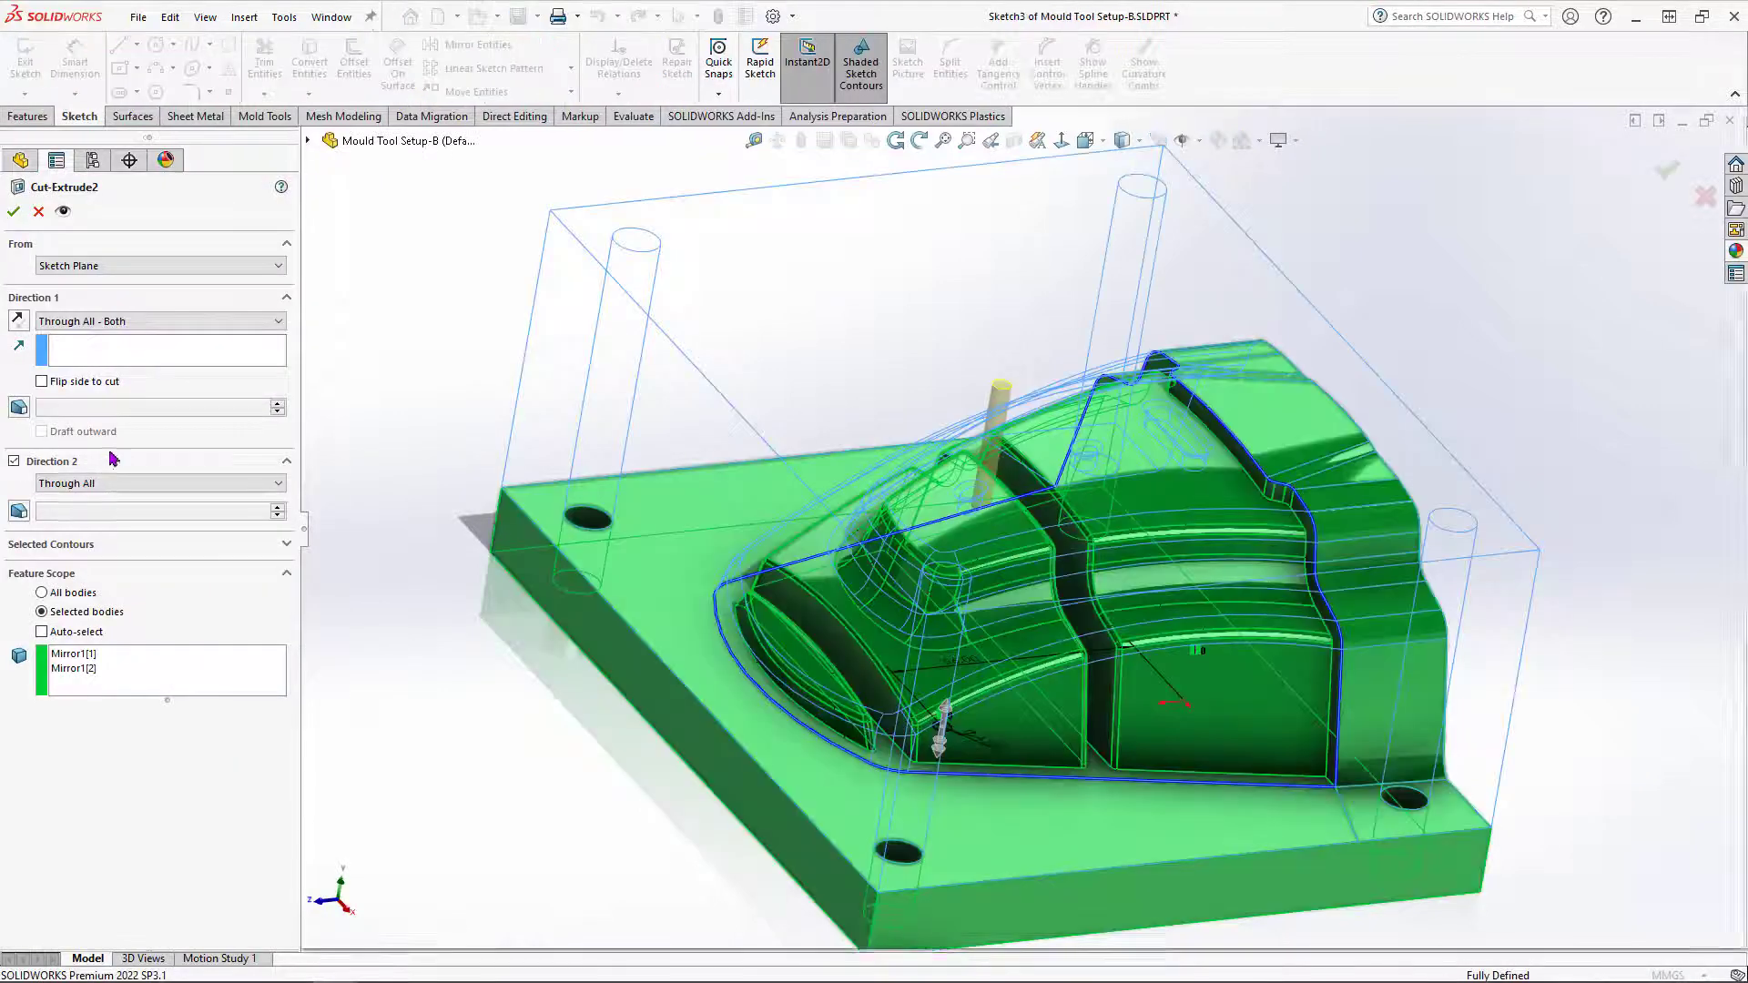
click(15, 461)
click(119, 320)
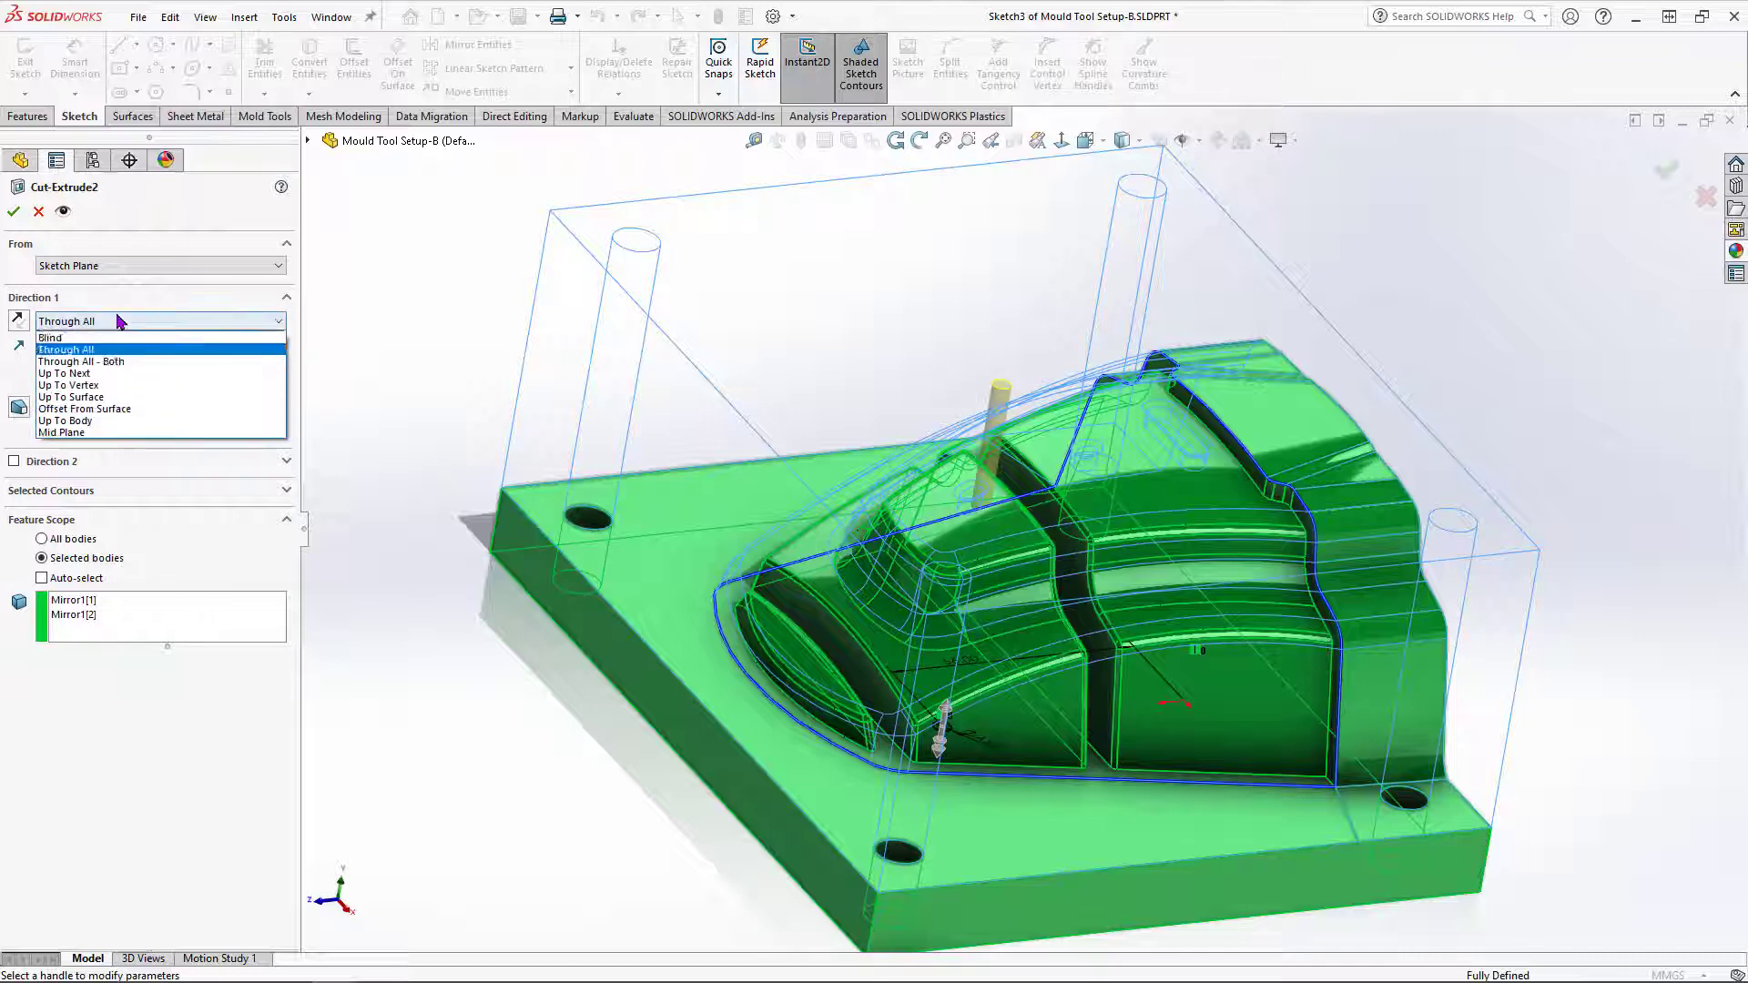
click(123, 381)
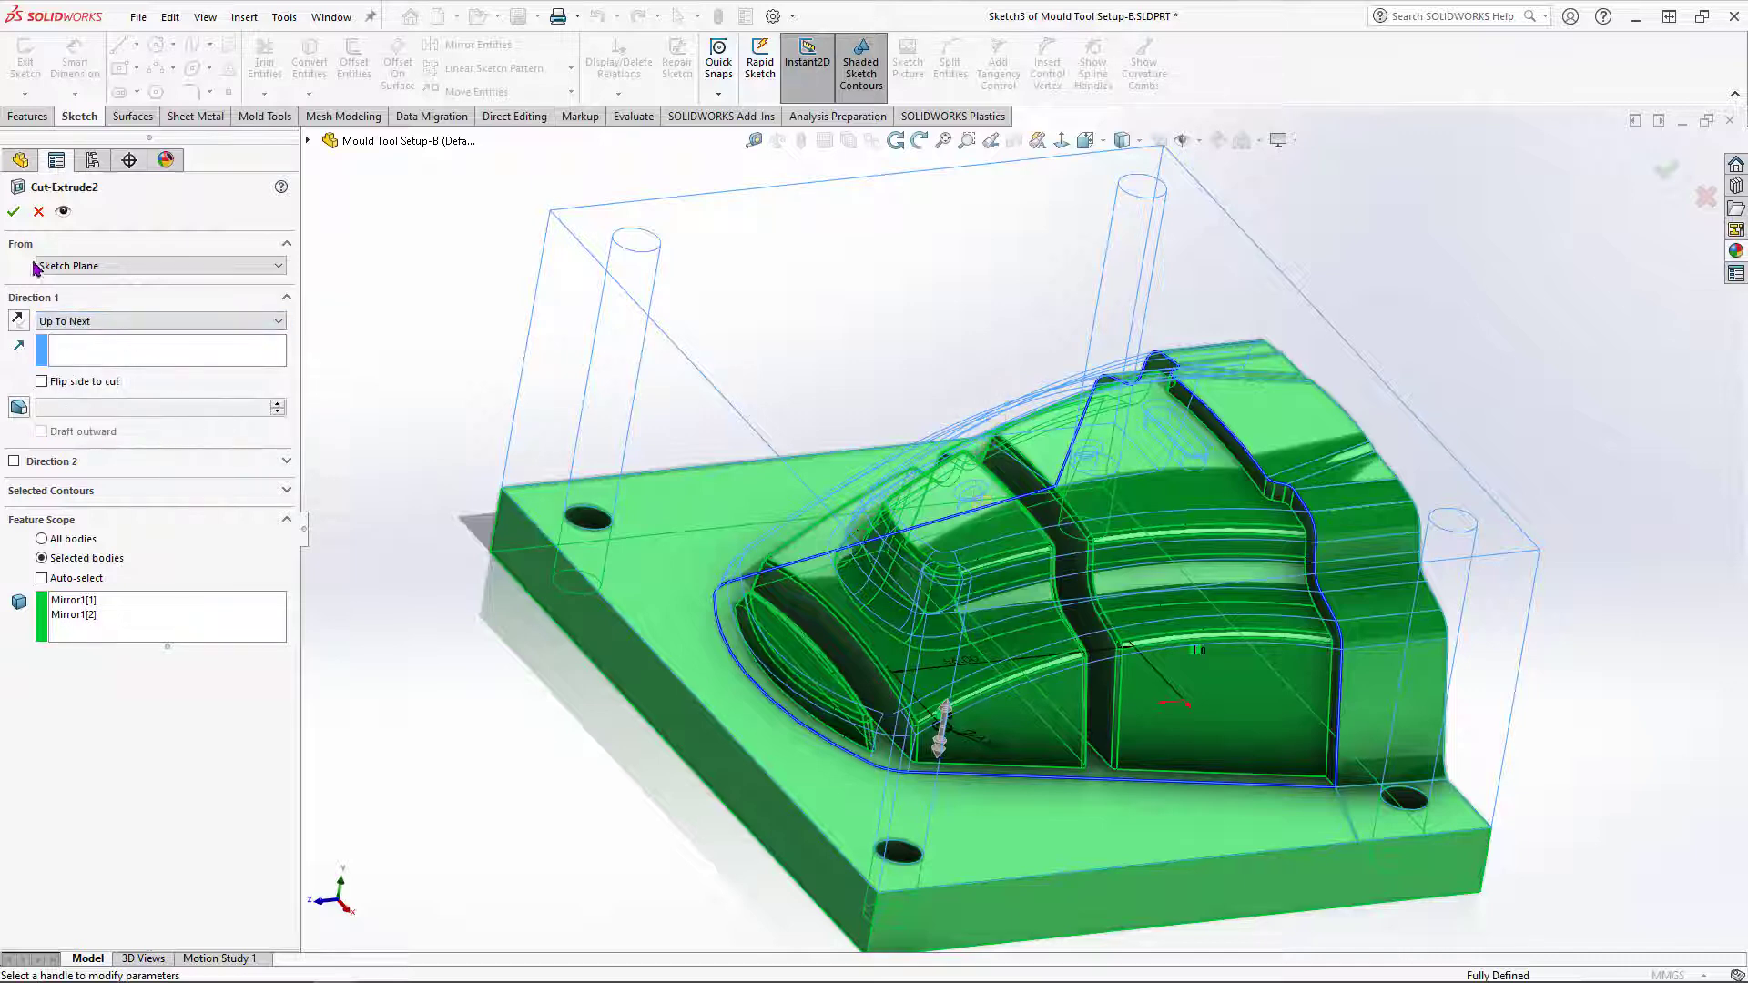
click(13, 212)
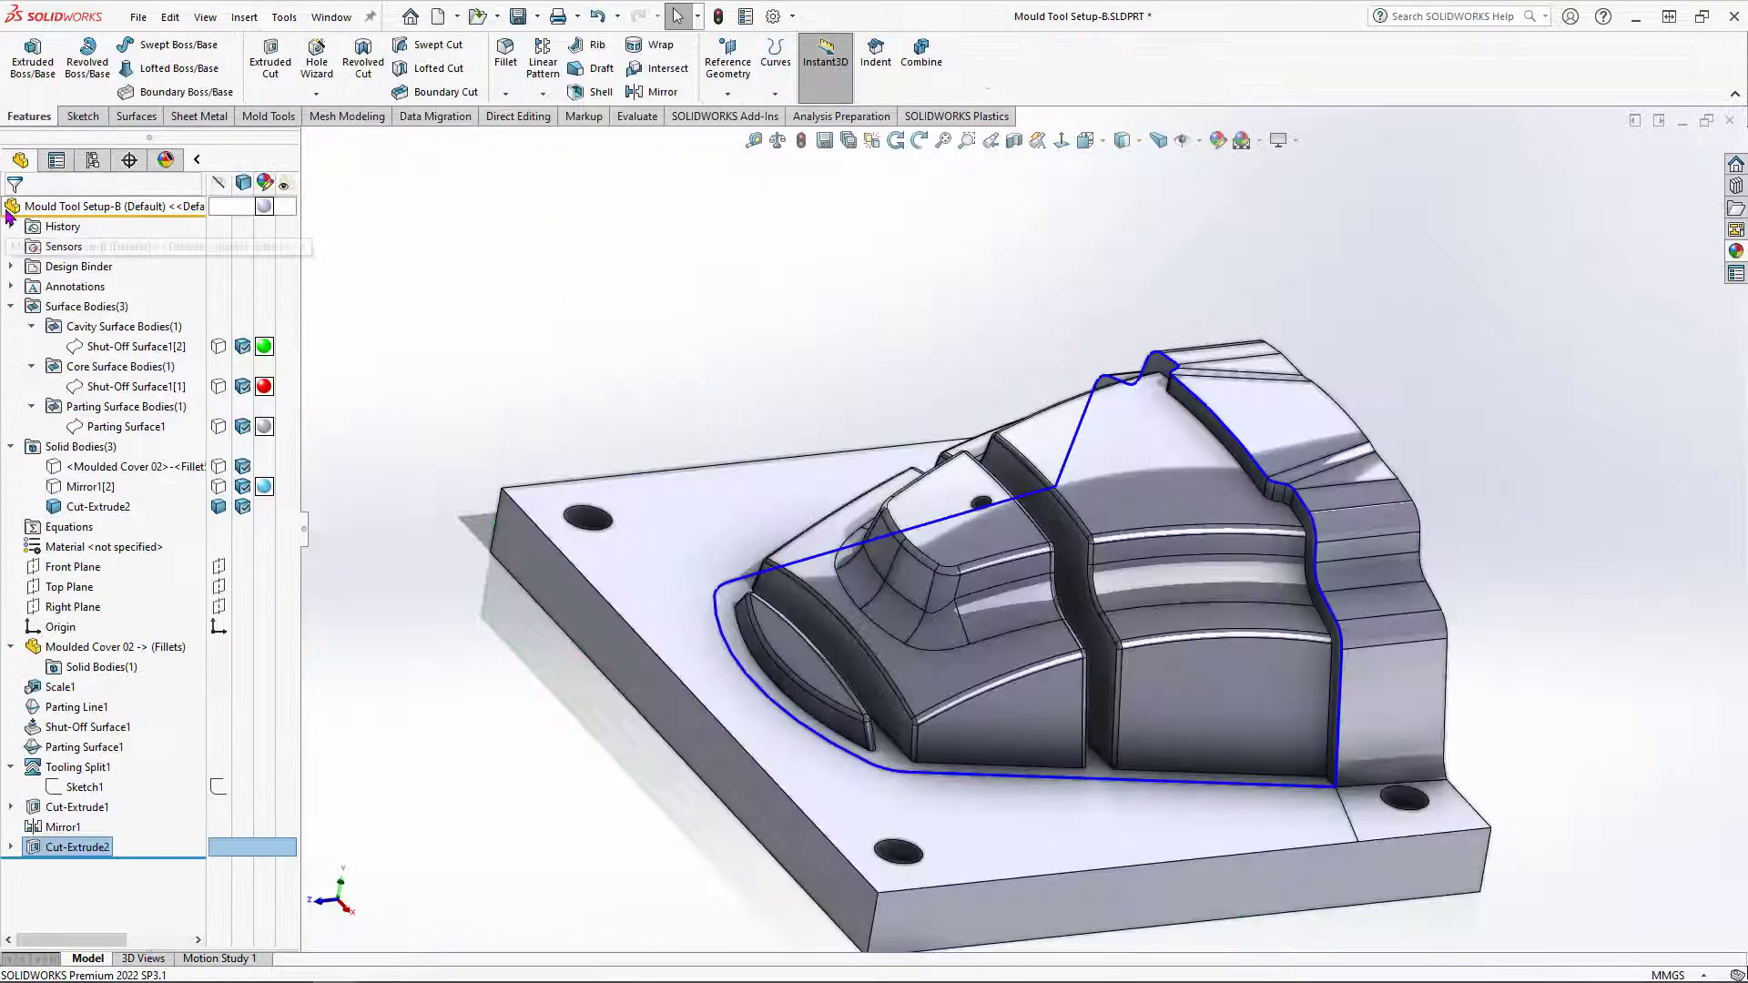
click(219, 486)
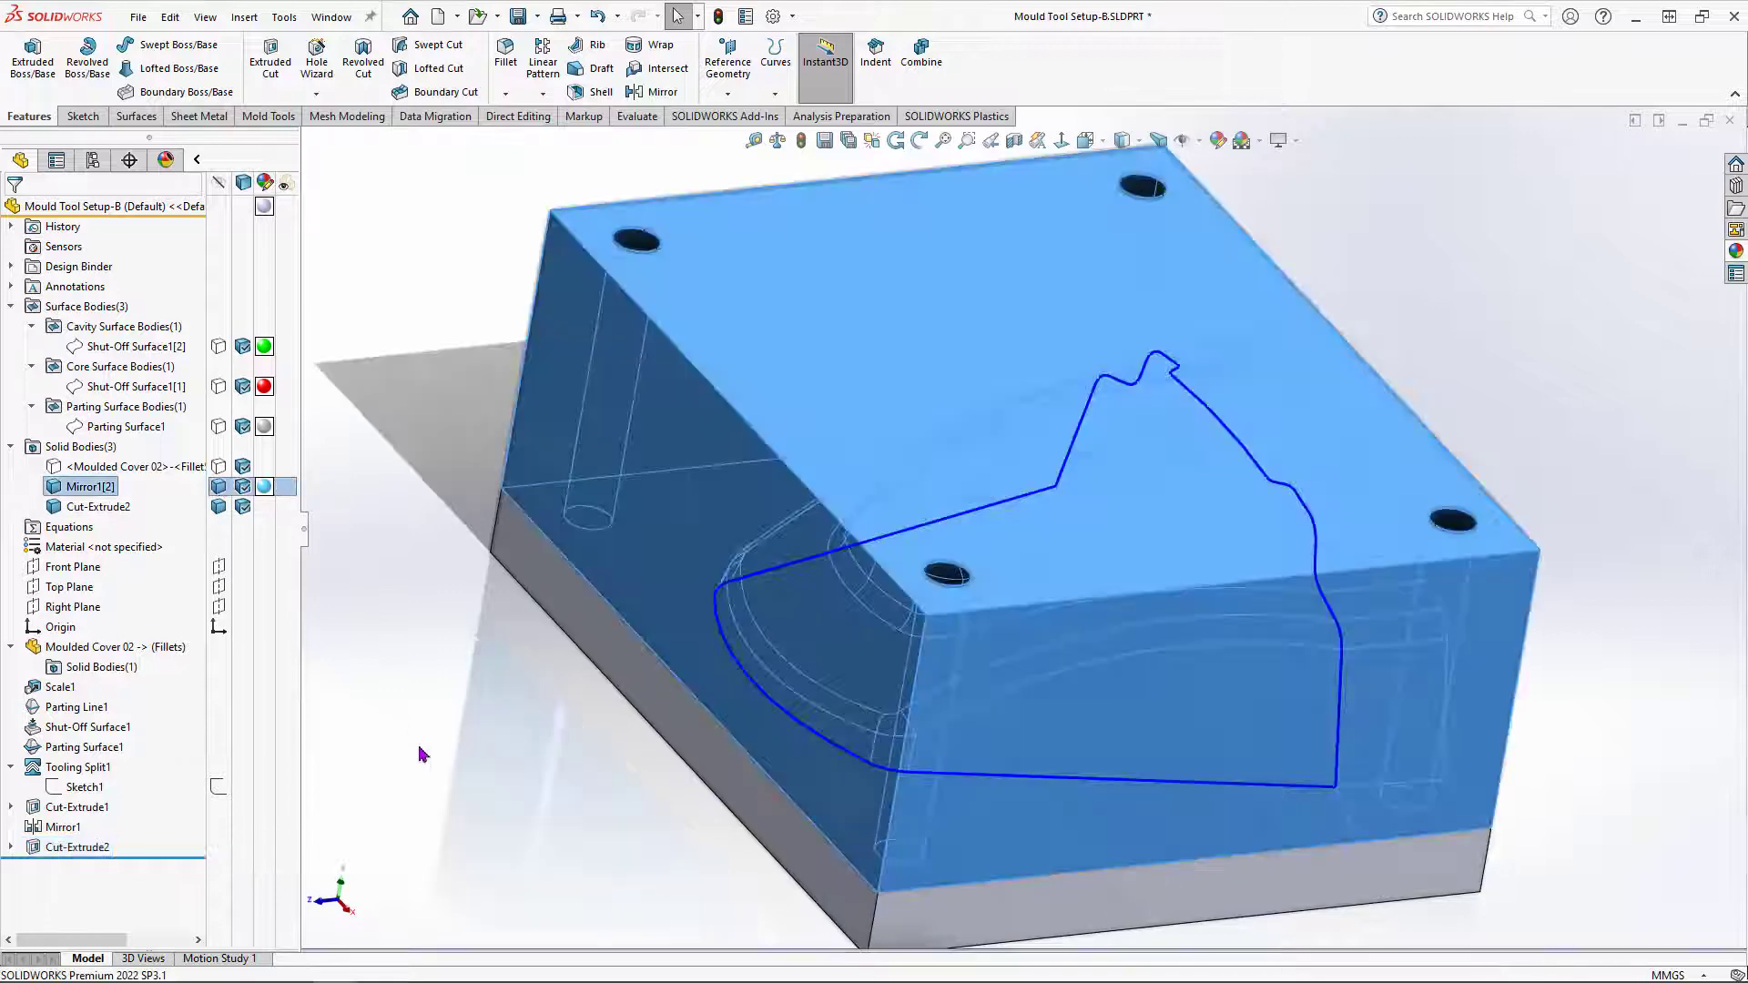
Step: Examine the closed mould blocks from above and below, and isolate the core block by hiding the upper blue block
middle_drag(505, 663, 511, 648)
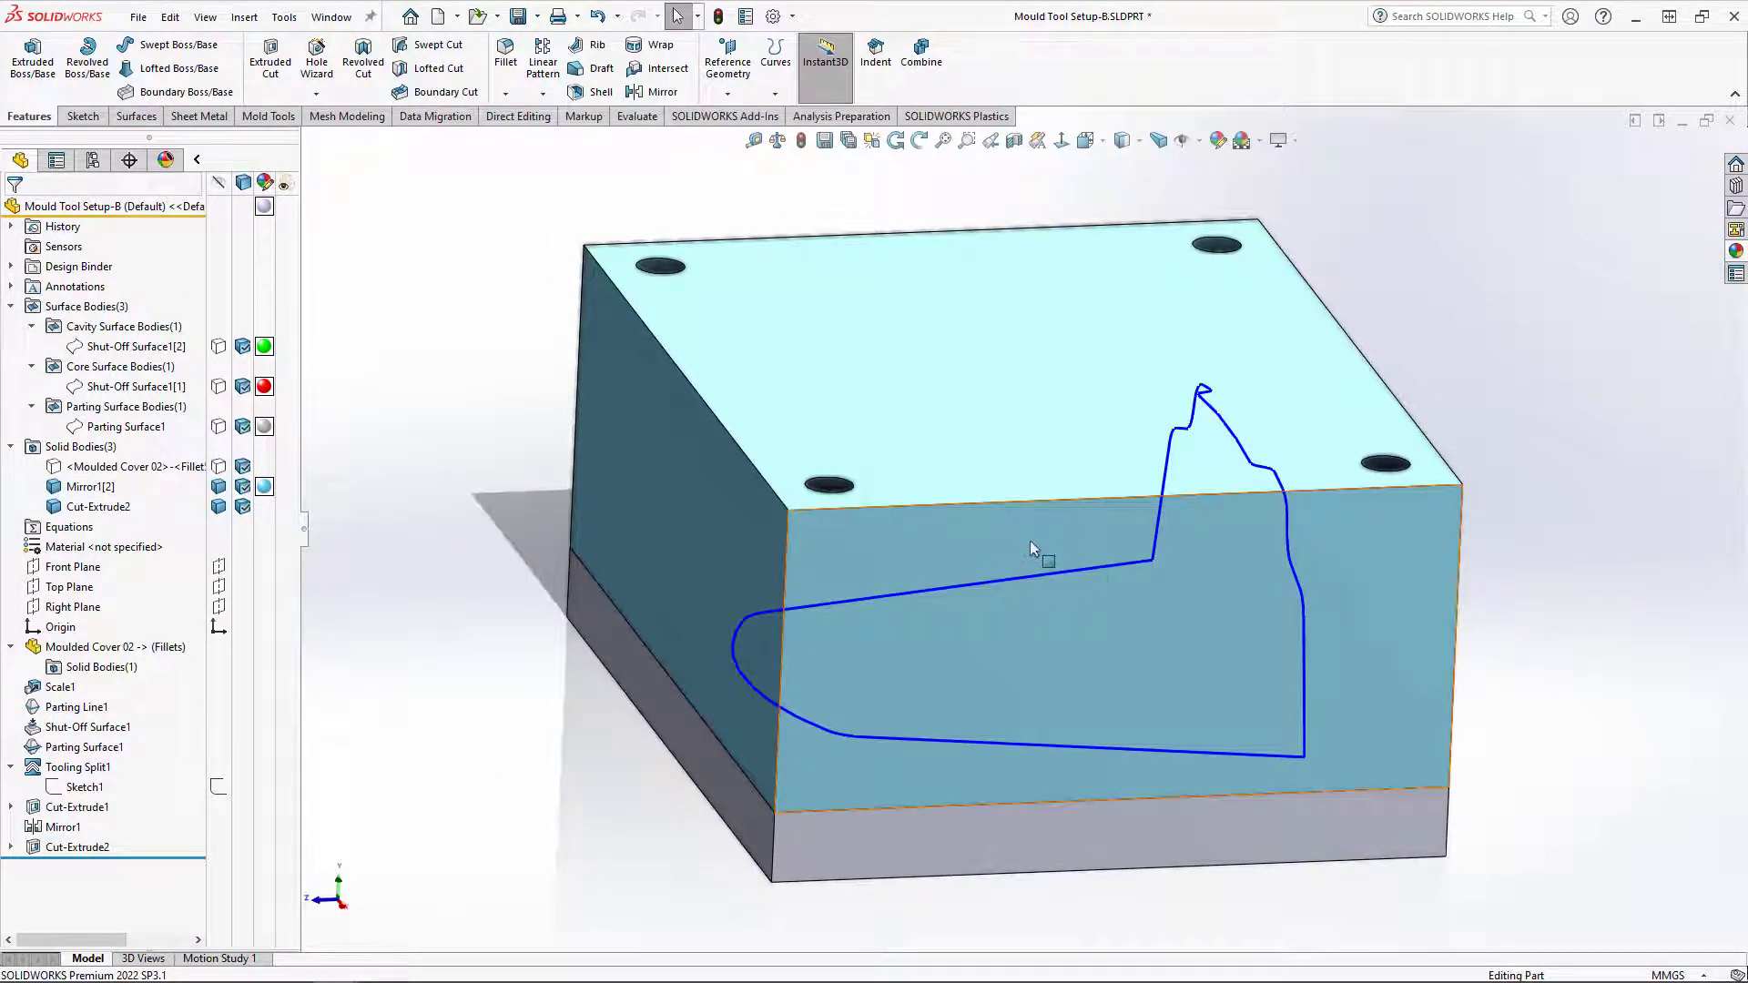
middle_drag(1016, 426, 966, 739)
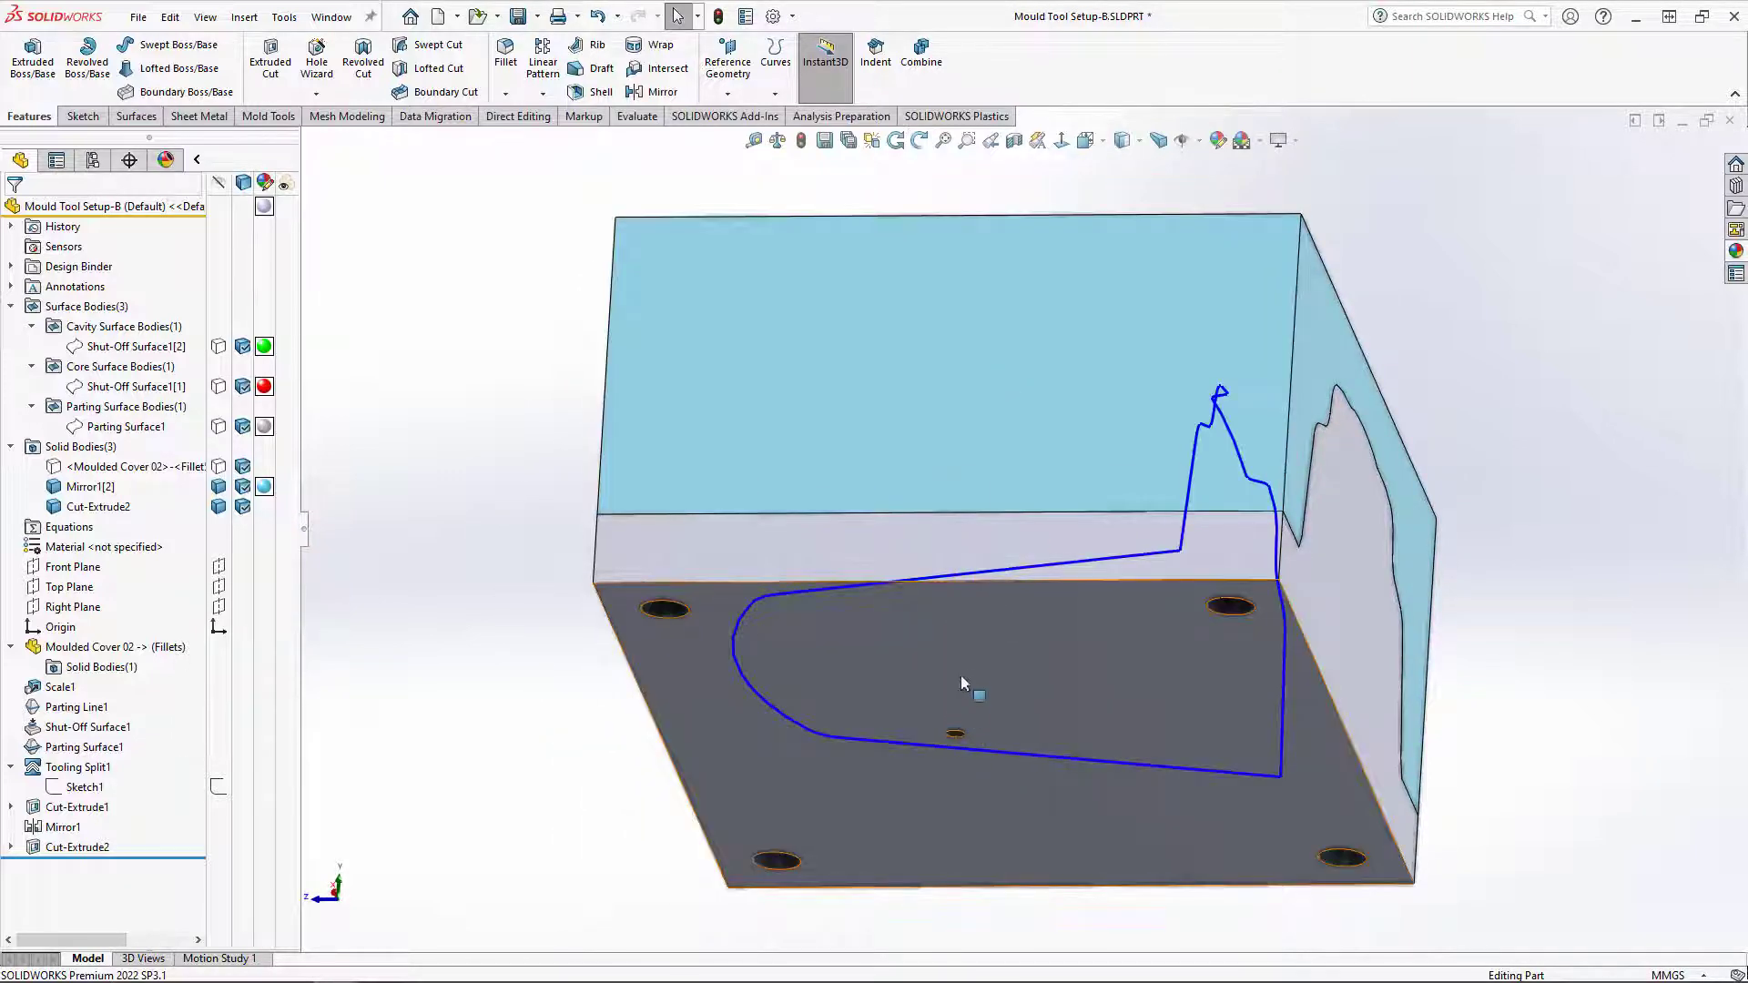
middle_drag(977, 455, 1026, 645)
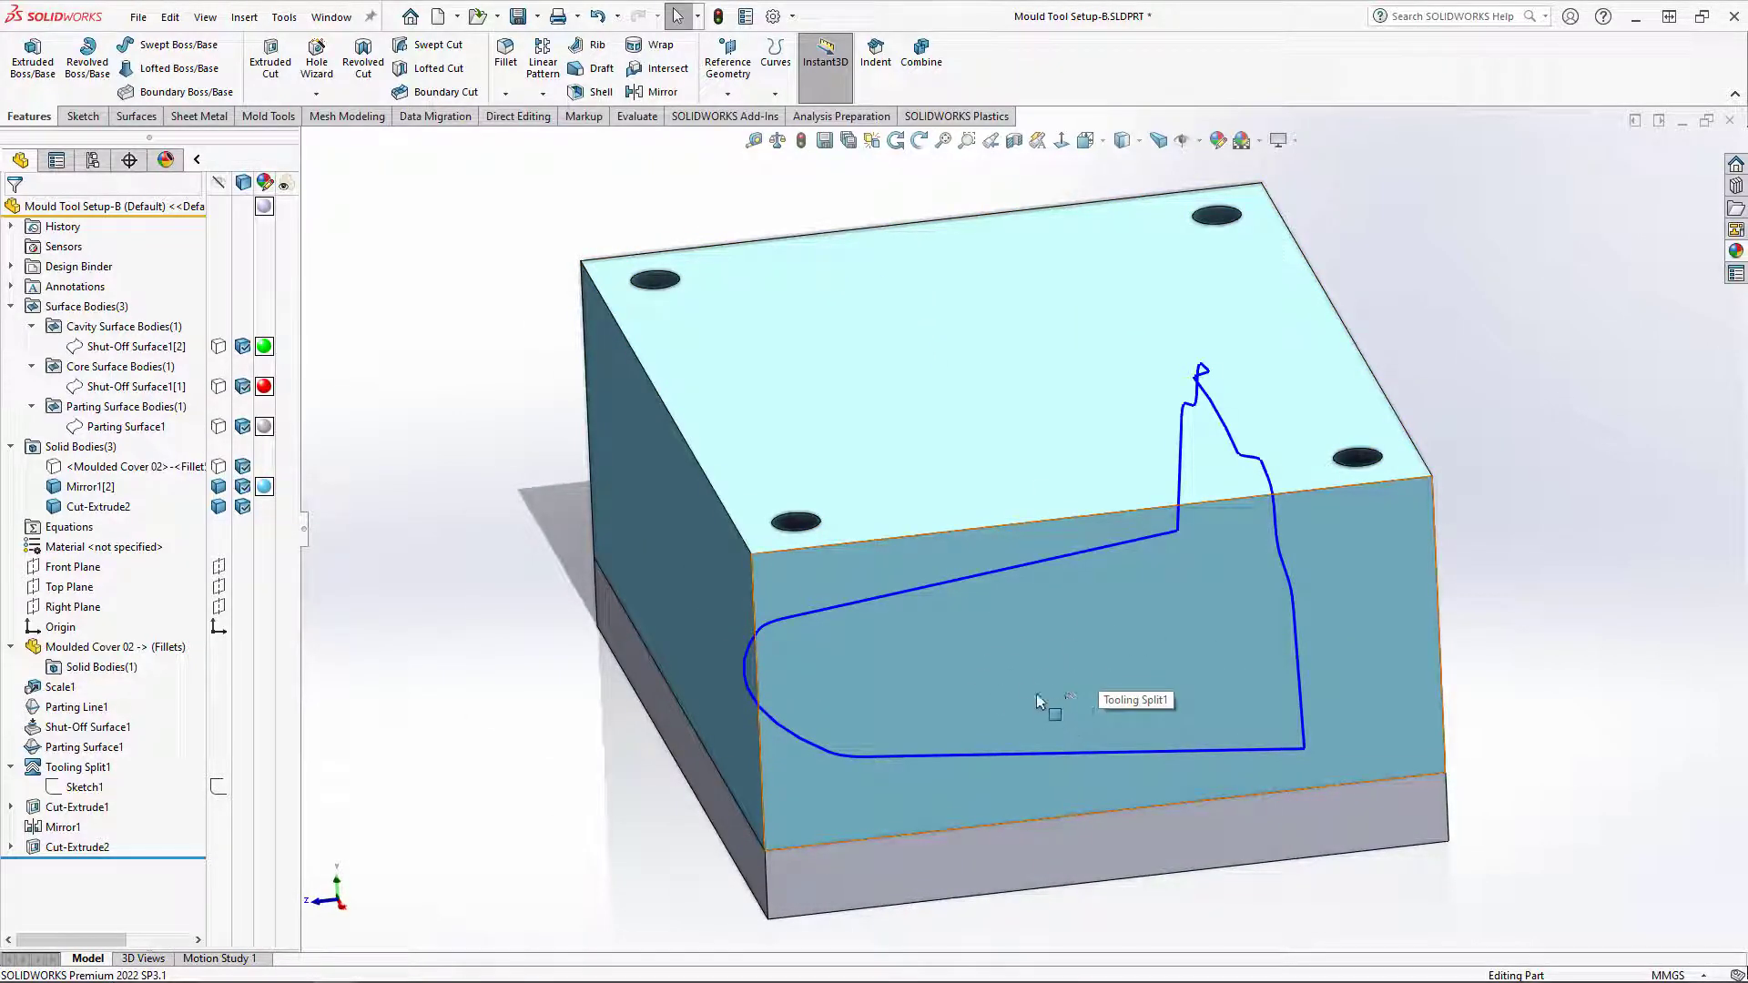
click(219, 507)
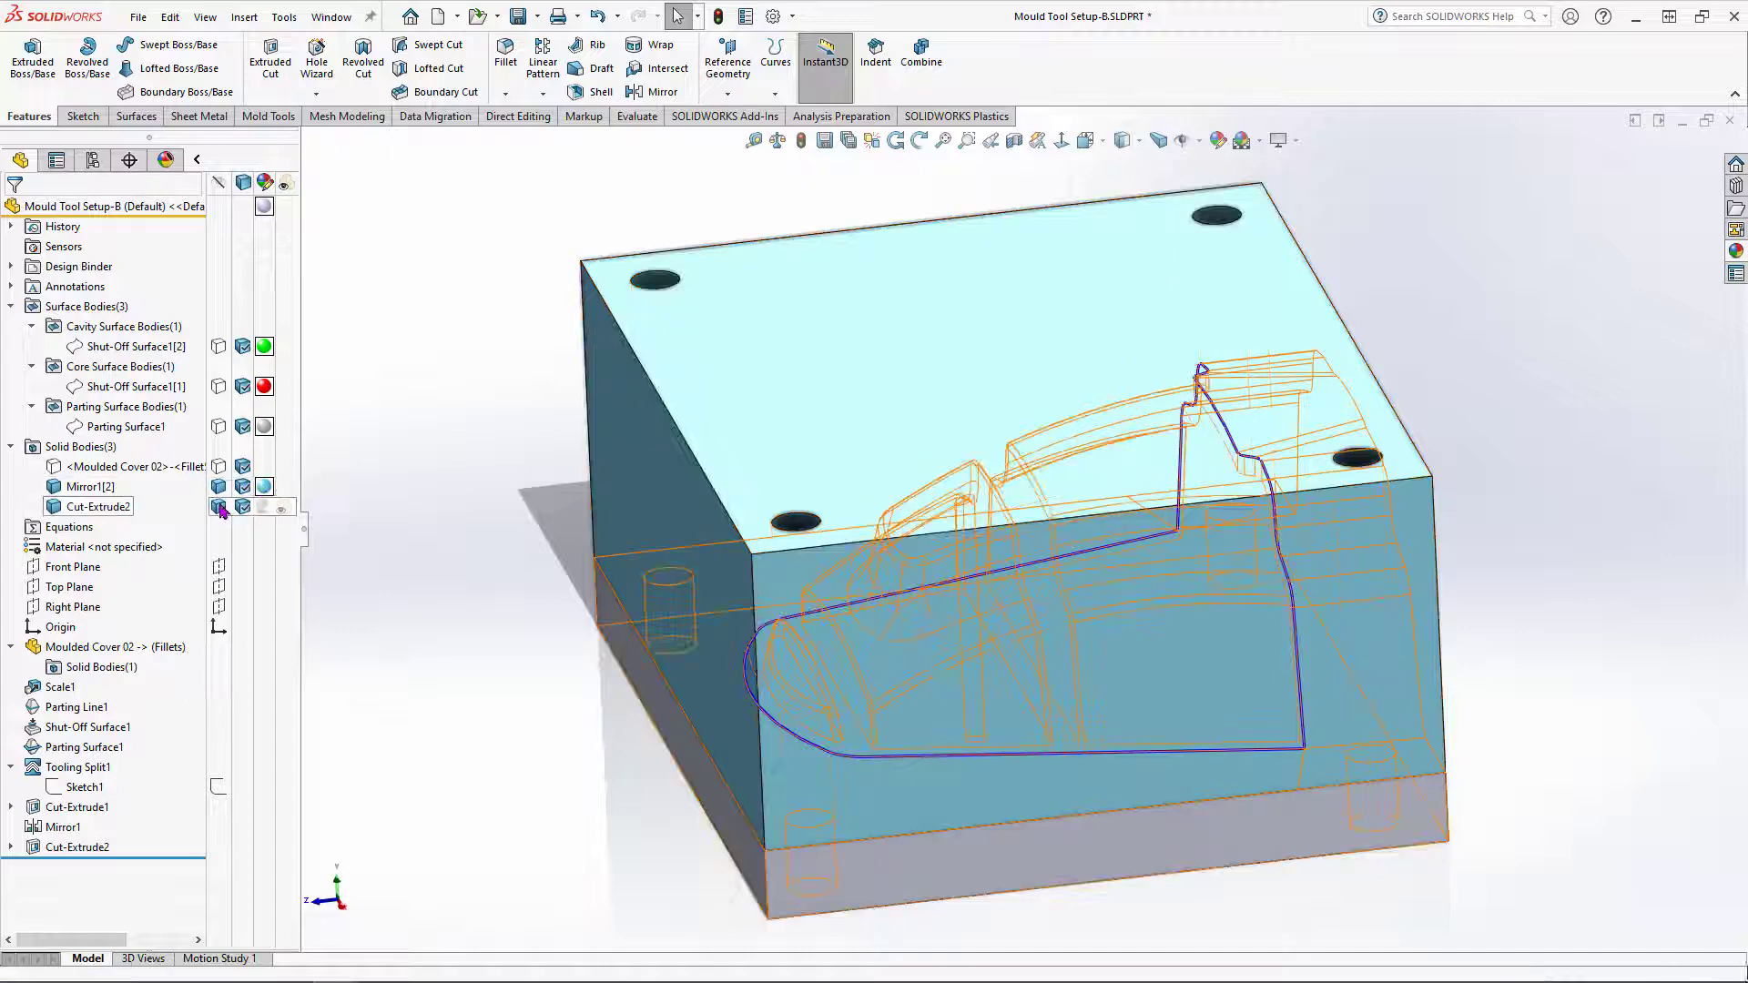
middle_drag(763, 726, 864, 642)
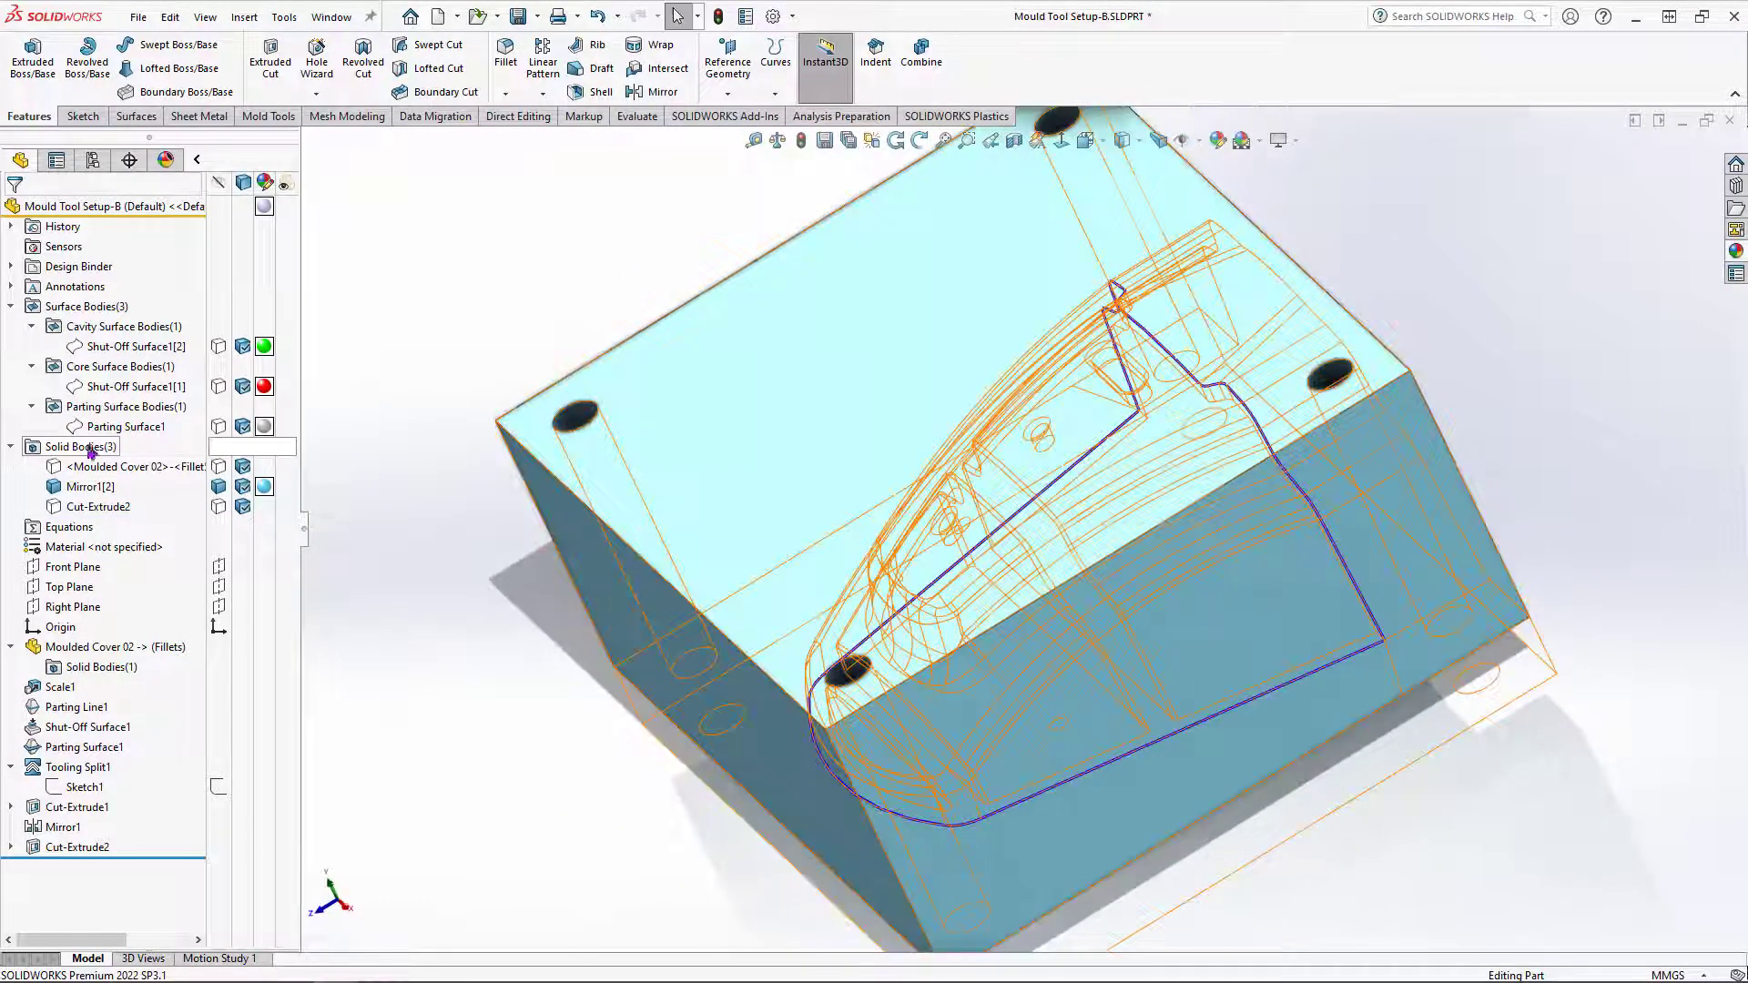
click(220, 486)
click(220, 507)
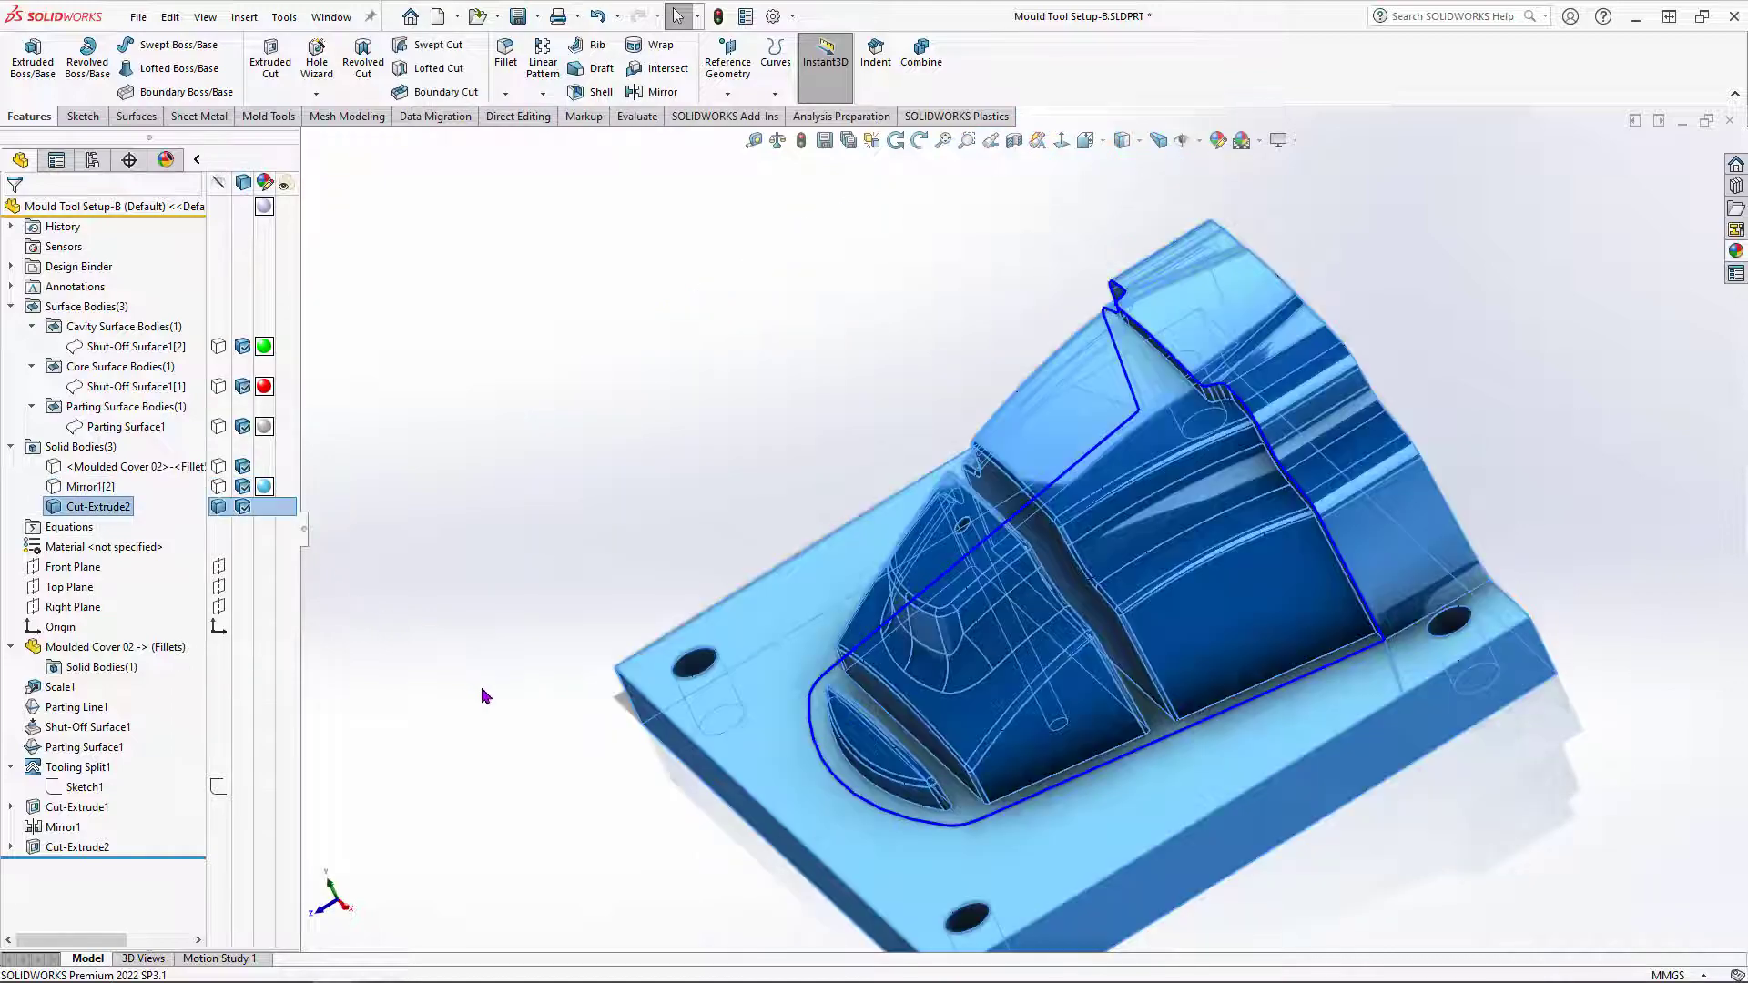
Step: Inspect the 4 mm hole in the core's raised face and the base's corner holes from several angles
middle_drag(673, 769, 600, 637)
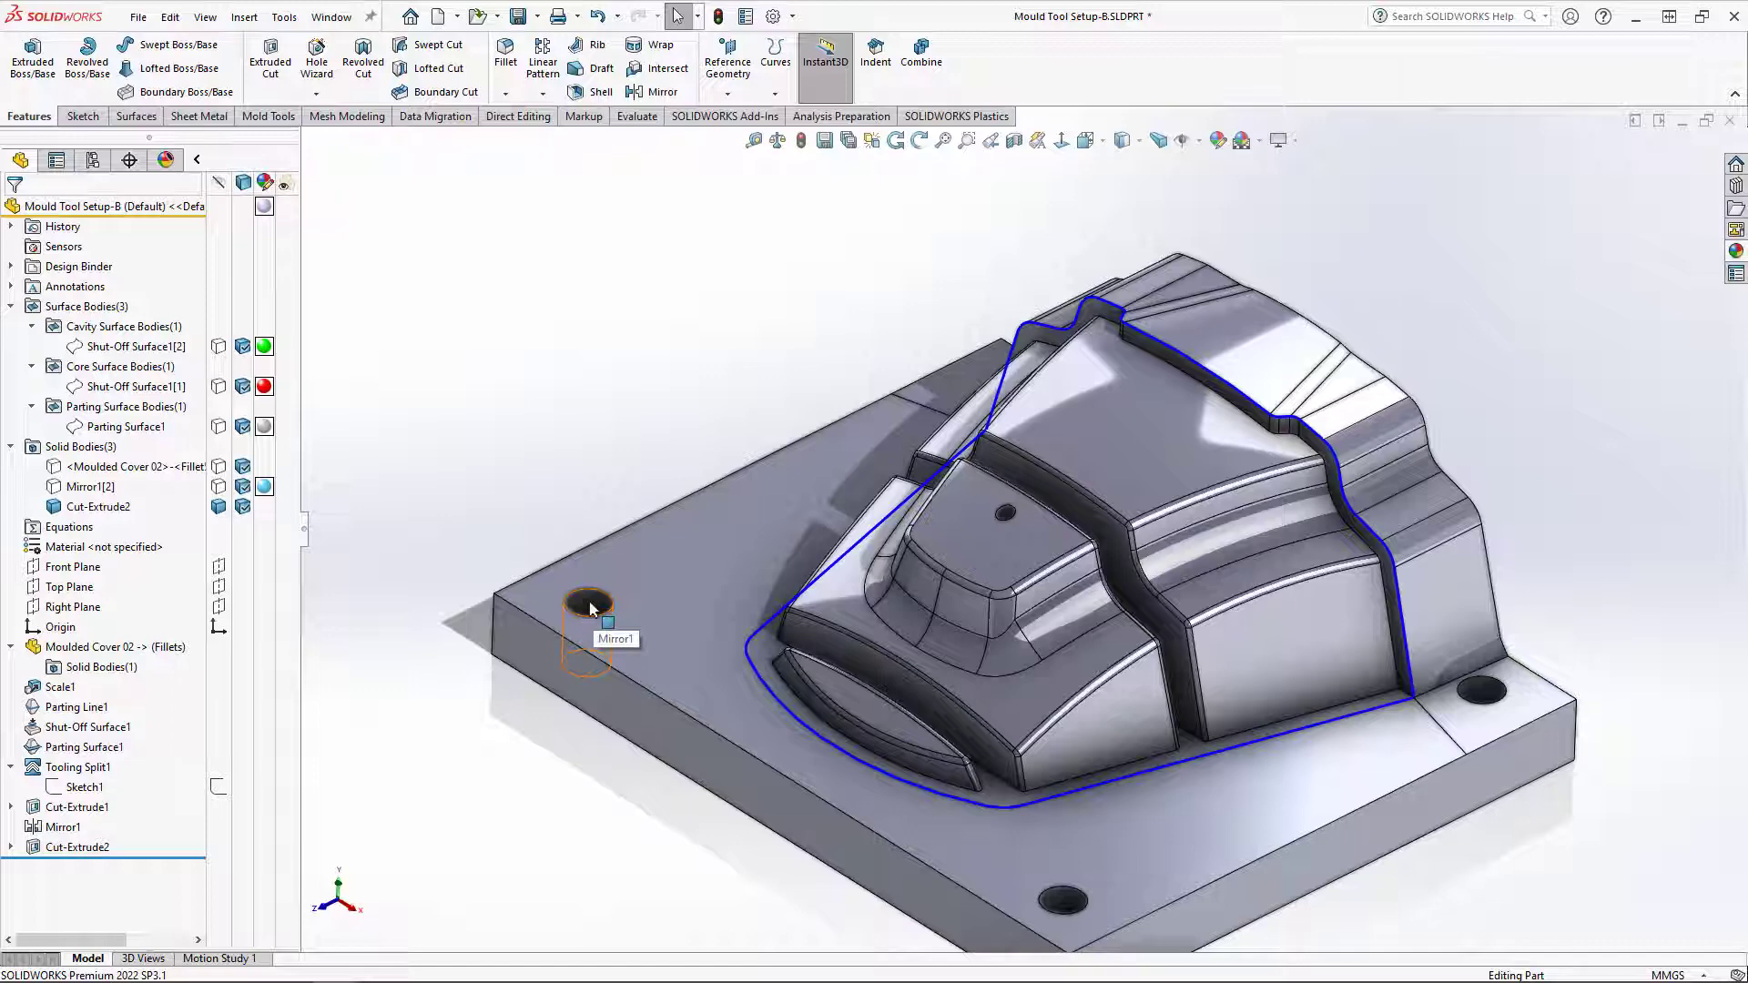
click(1006, 517)
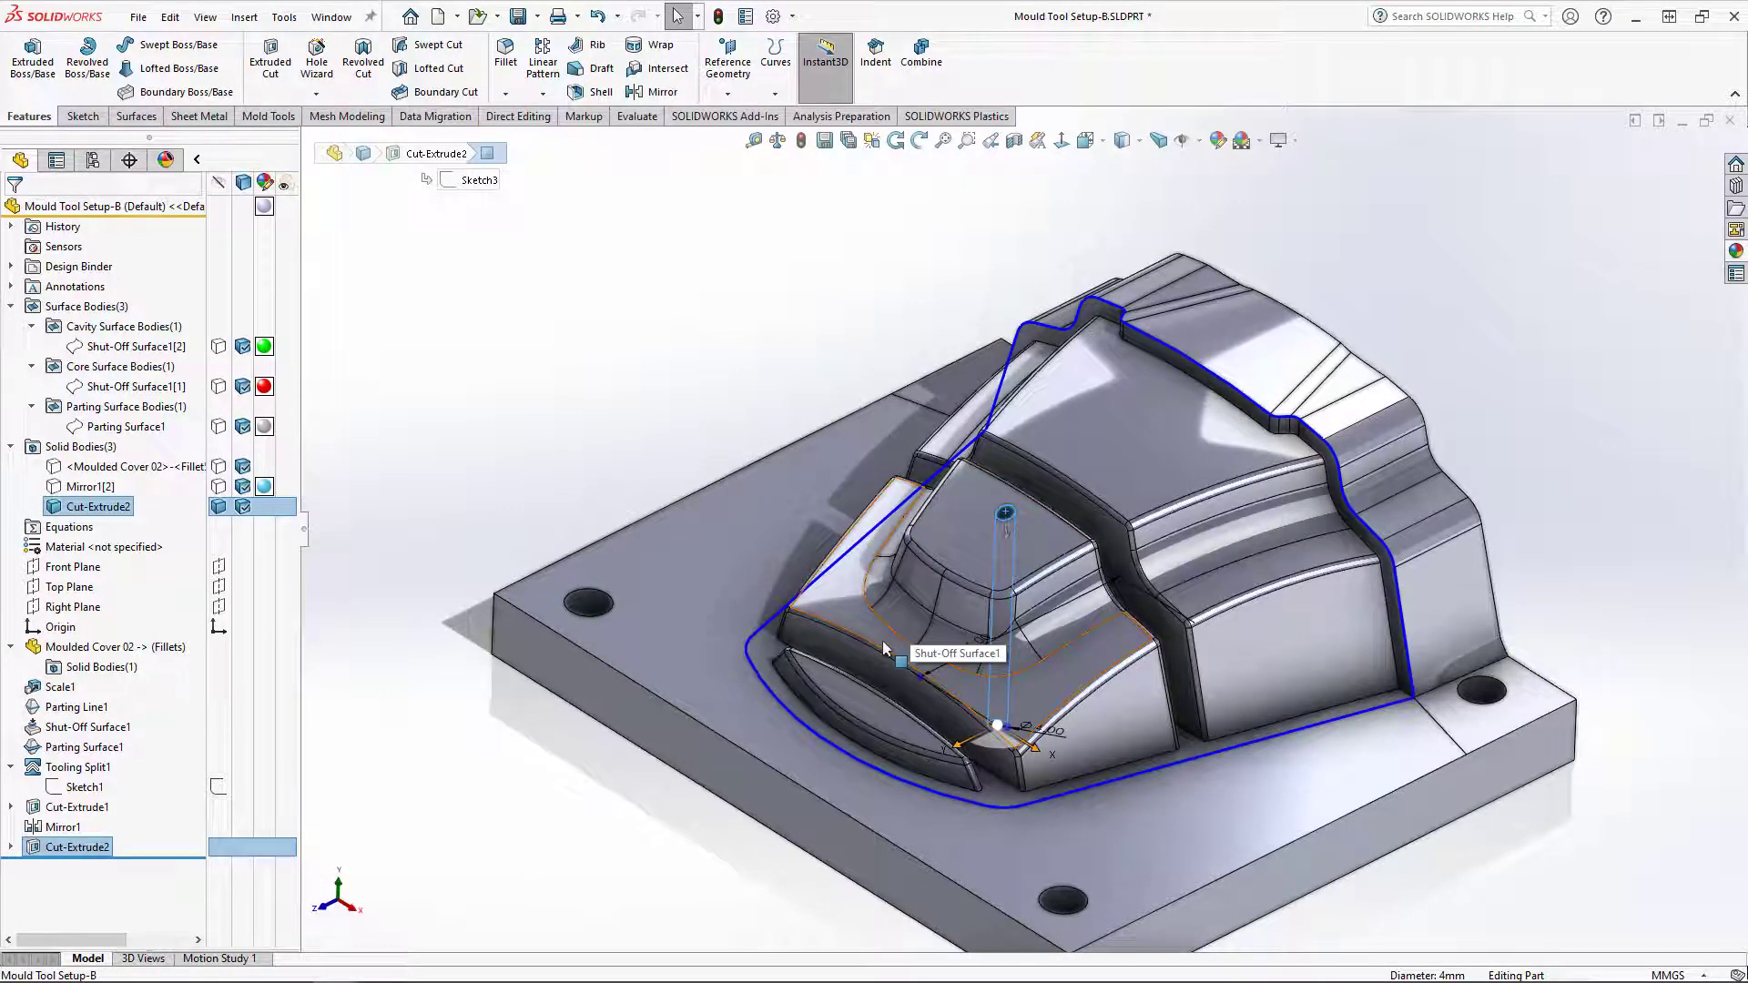
middle_drag(883, 648, 838, 729)
click(838, 729)
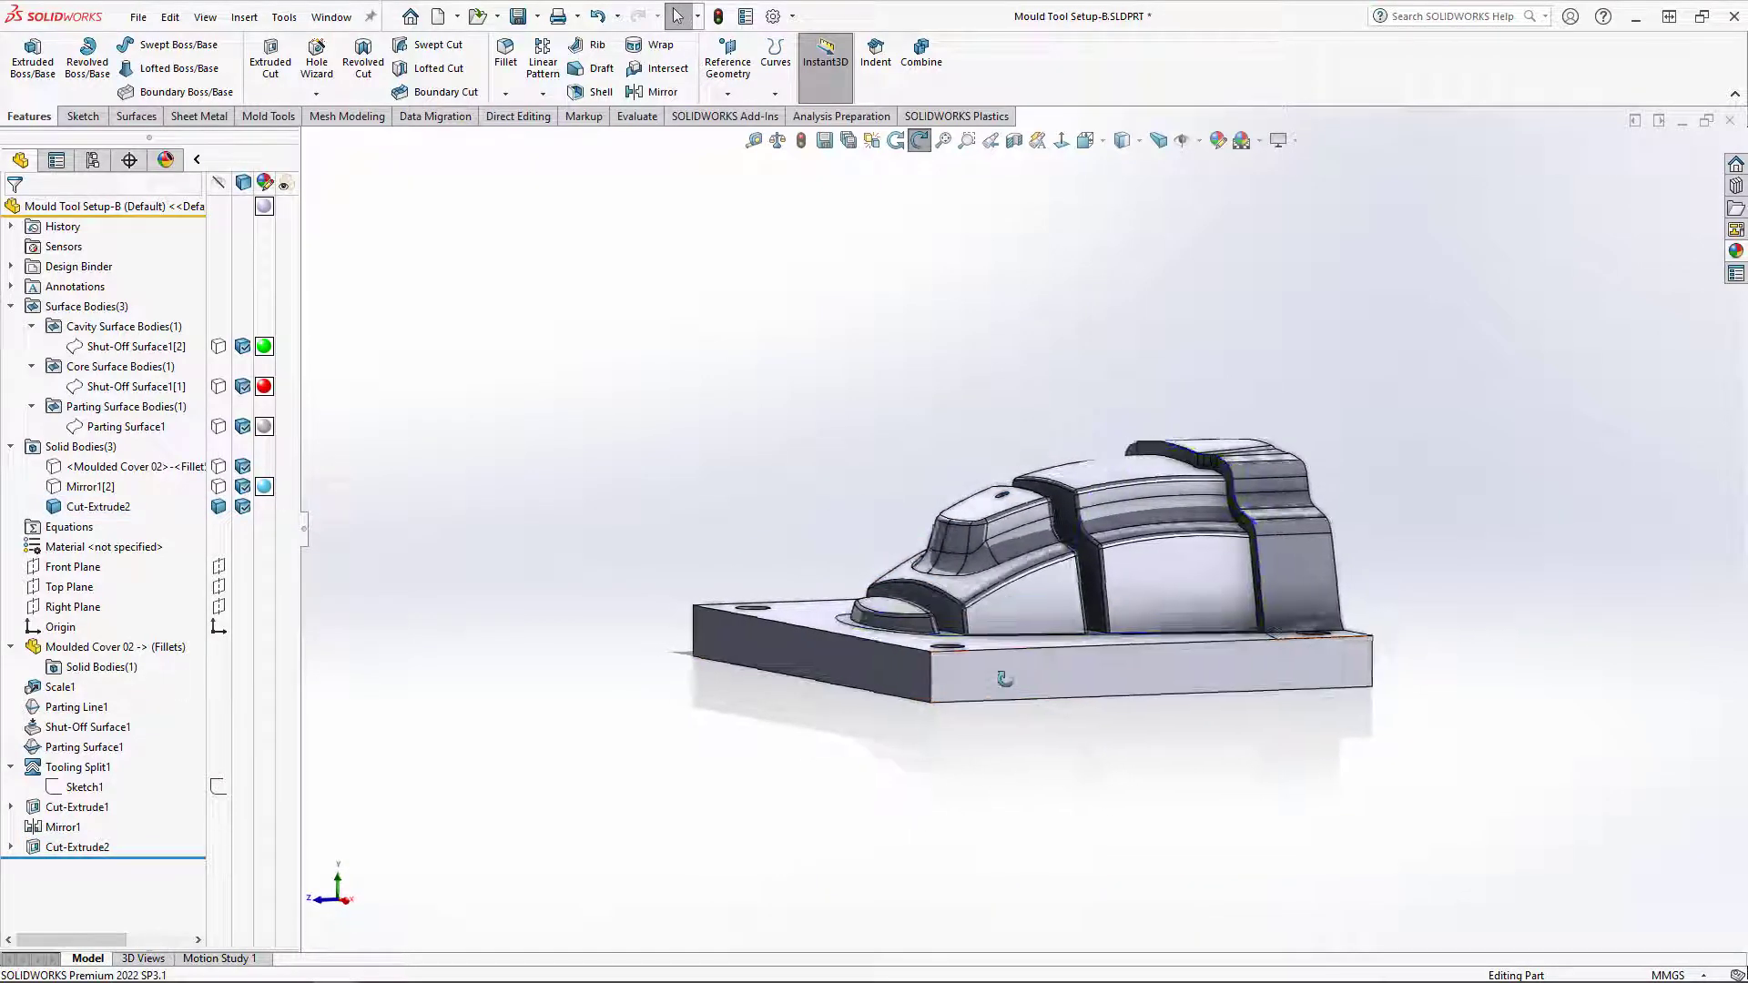
middle_drag(1004, 679, 901, 710)
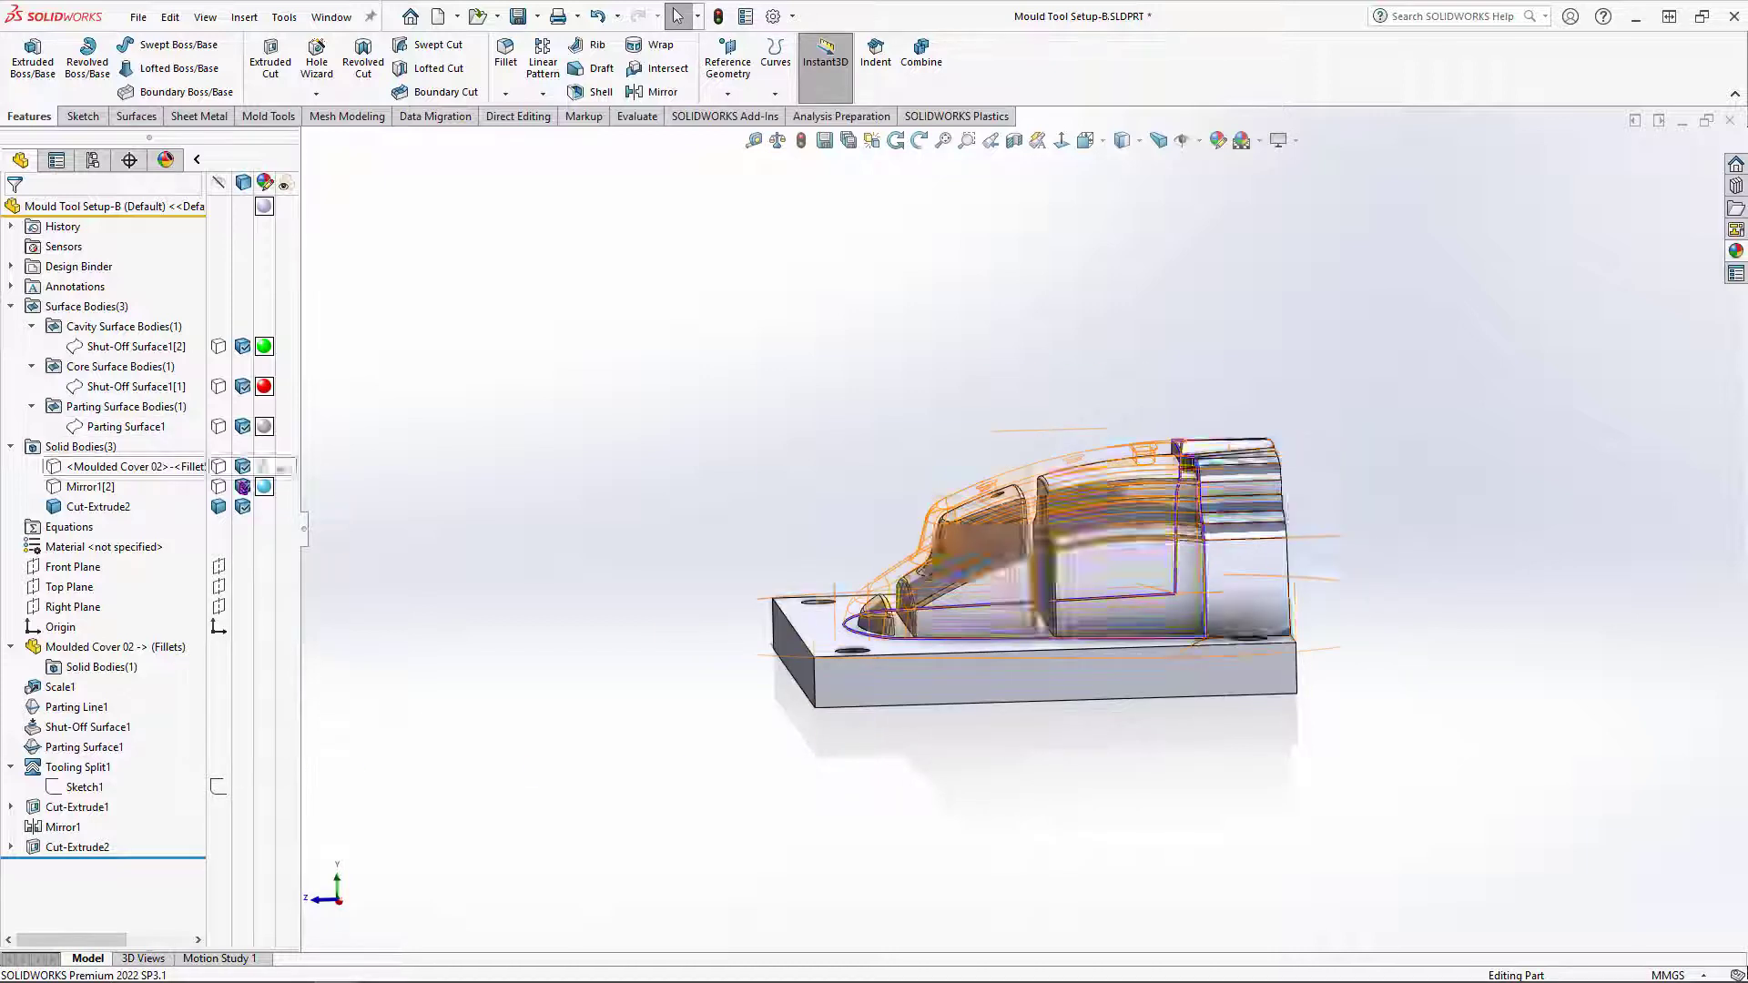
Step: Show the upper blue block again and inspect the 10 mm corner holes running through the closed mould blocks
click(218, 488)
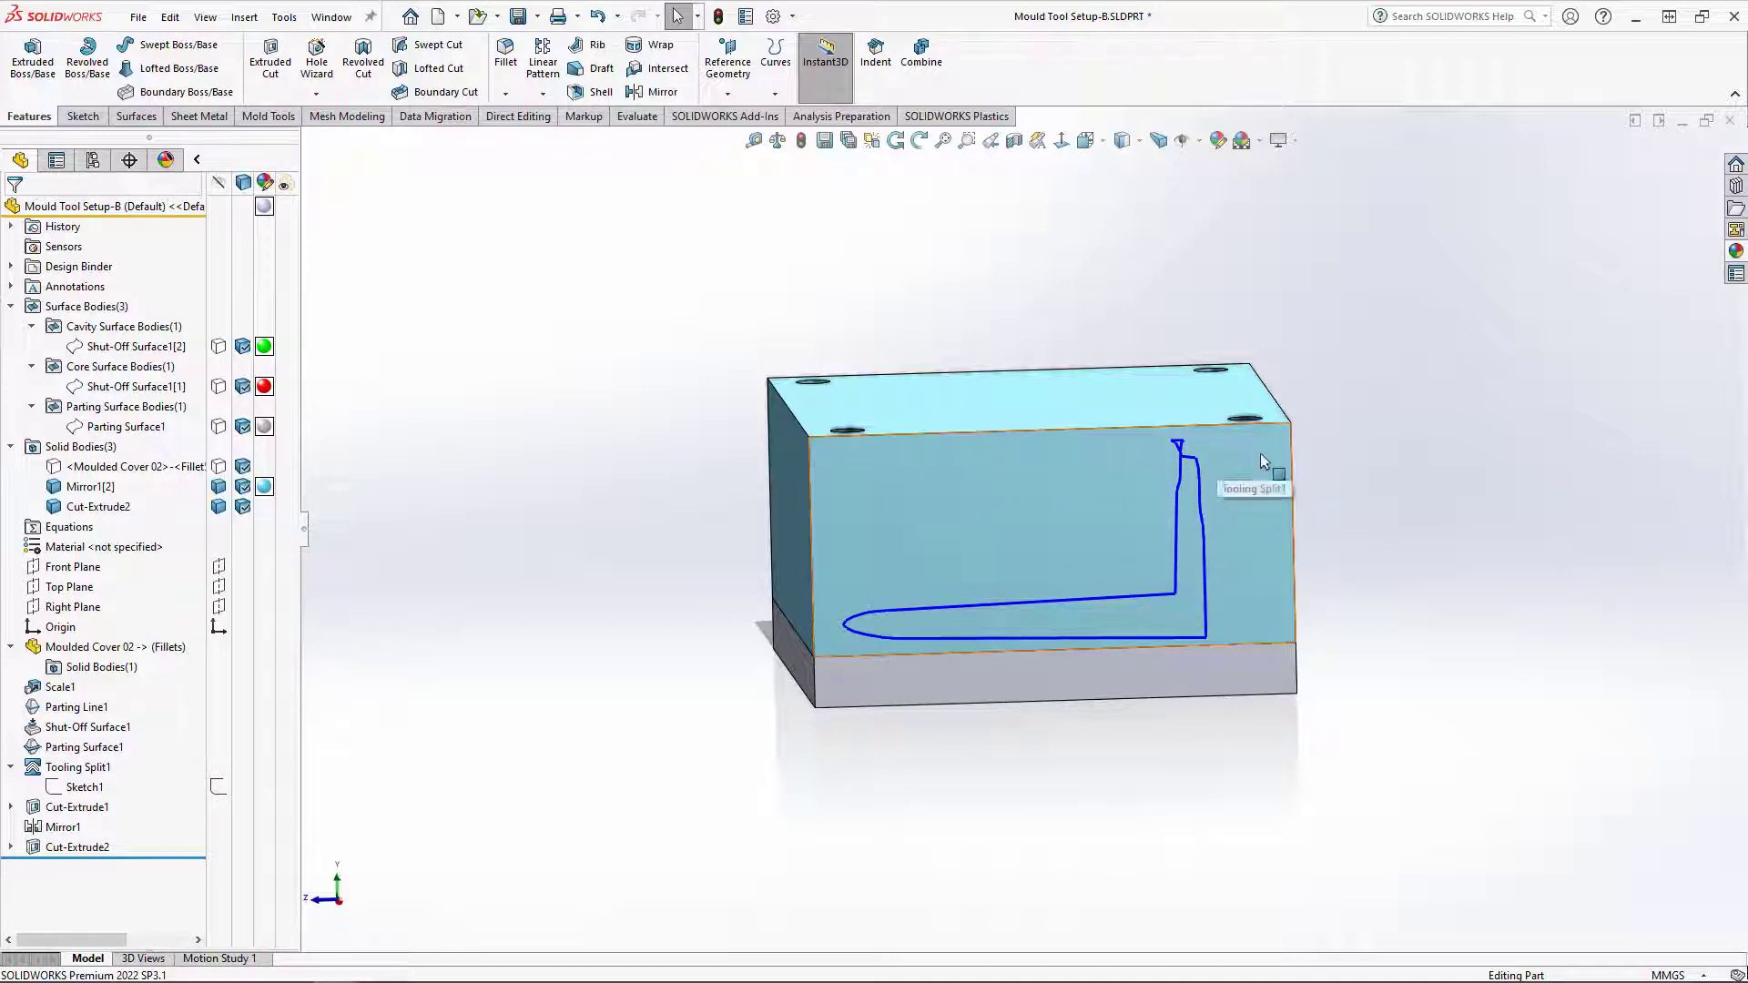
middle_drag(1320, 605, 774, 525)
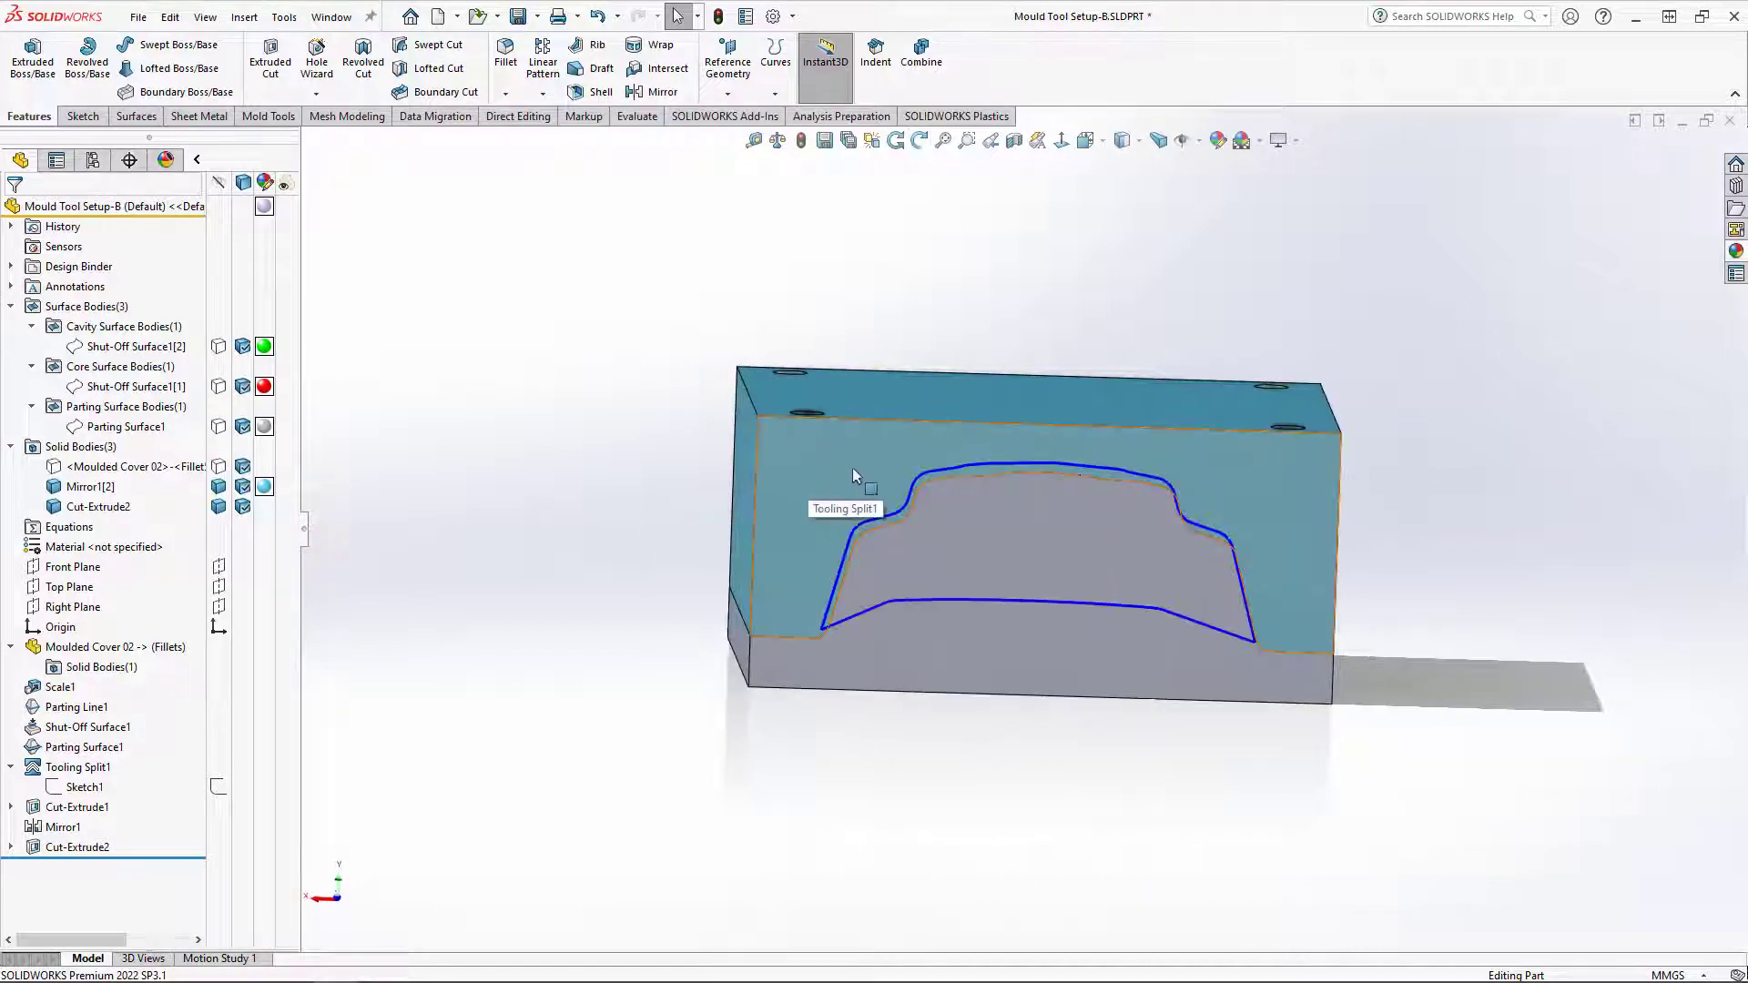
middle_drag(846, 392, 817, 566)
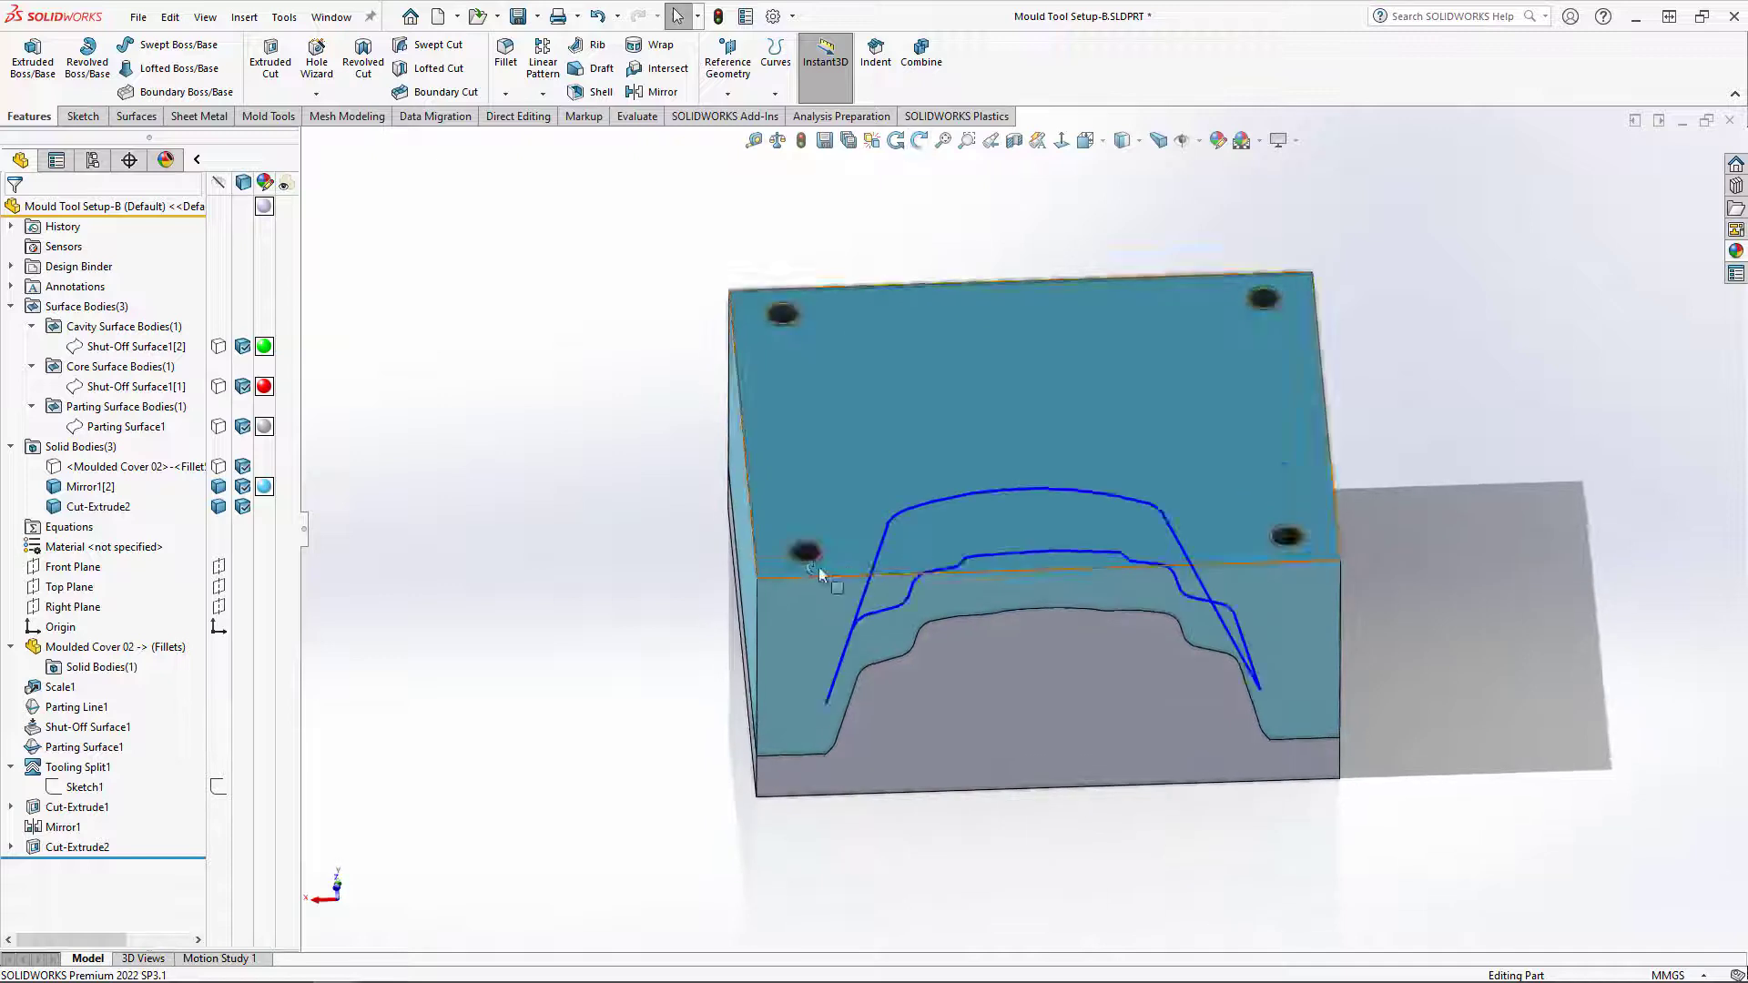
scroll(817, 566, down, 3)
scroll(804, 543, up, 3)
click(792, 545)
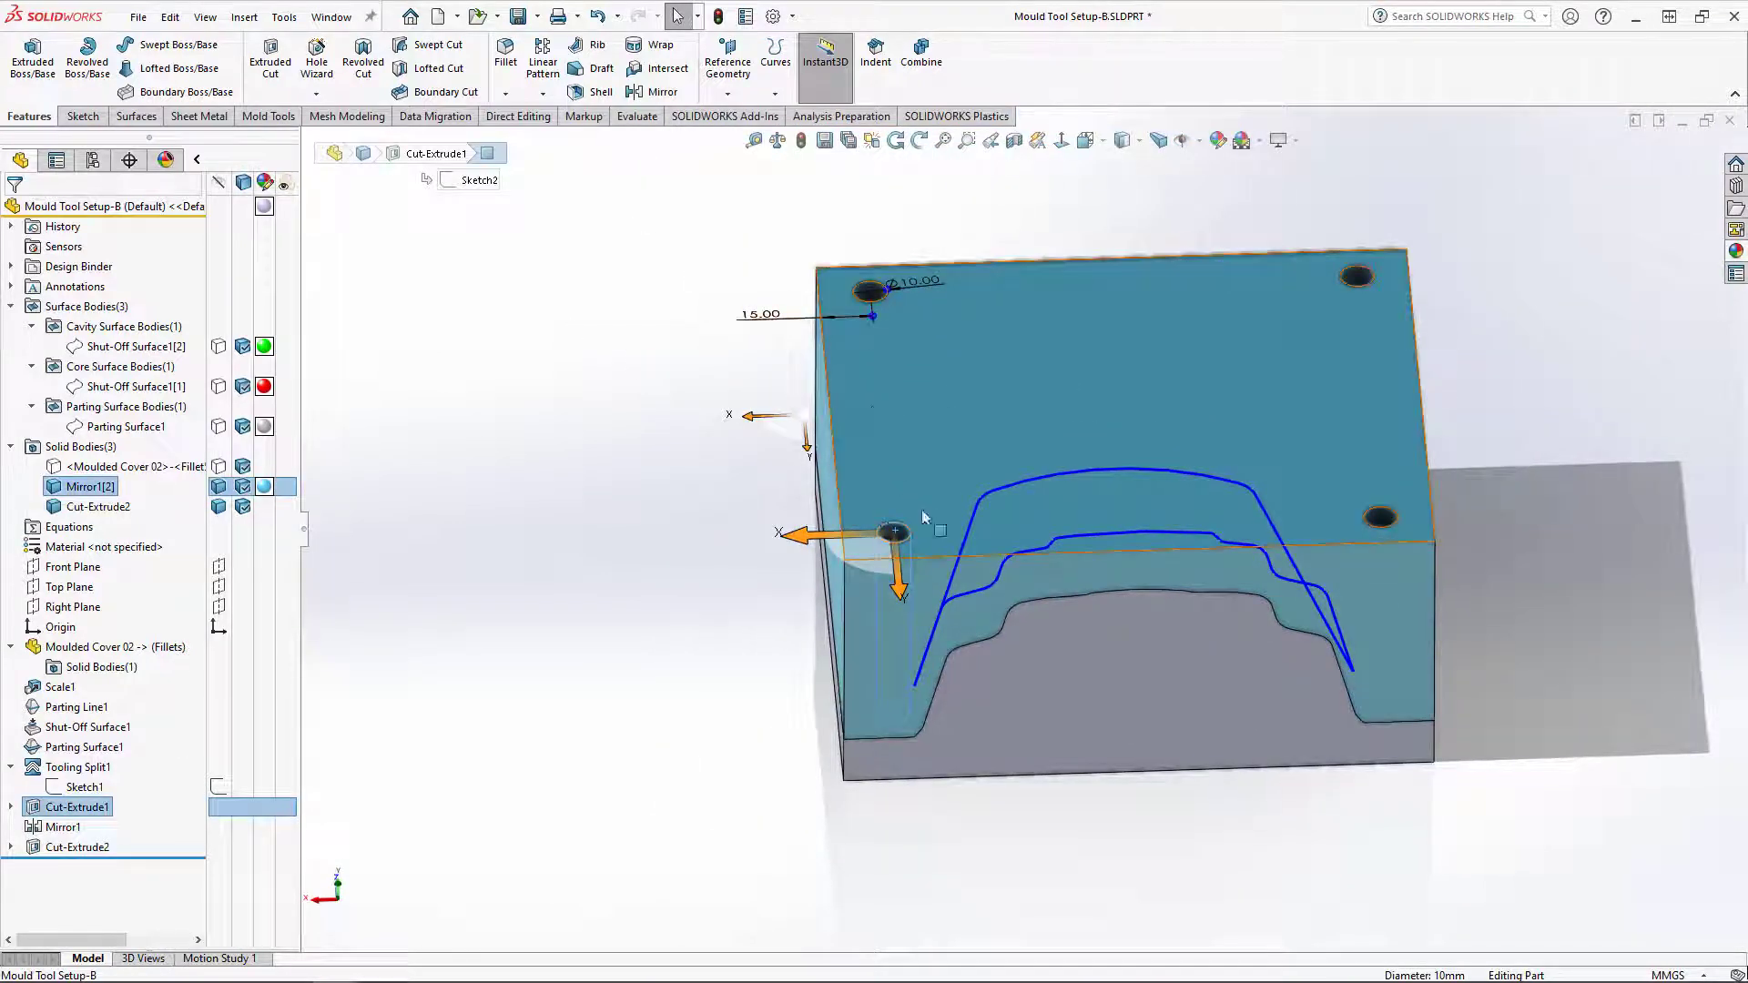
middle_drag(921, 509, 927, 443)
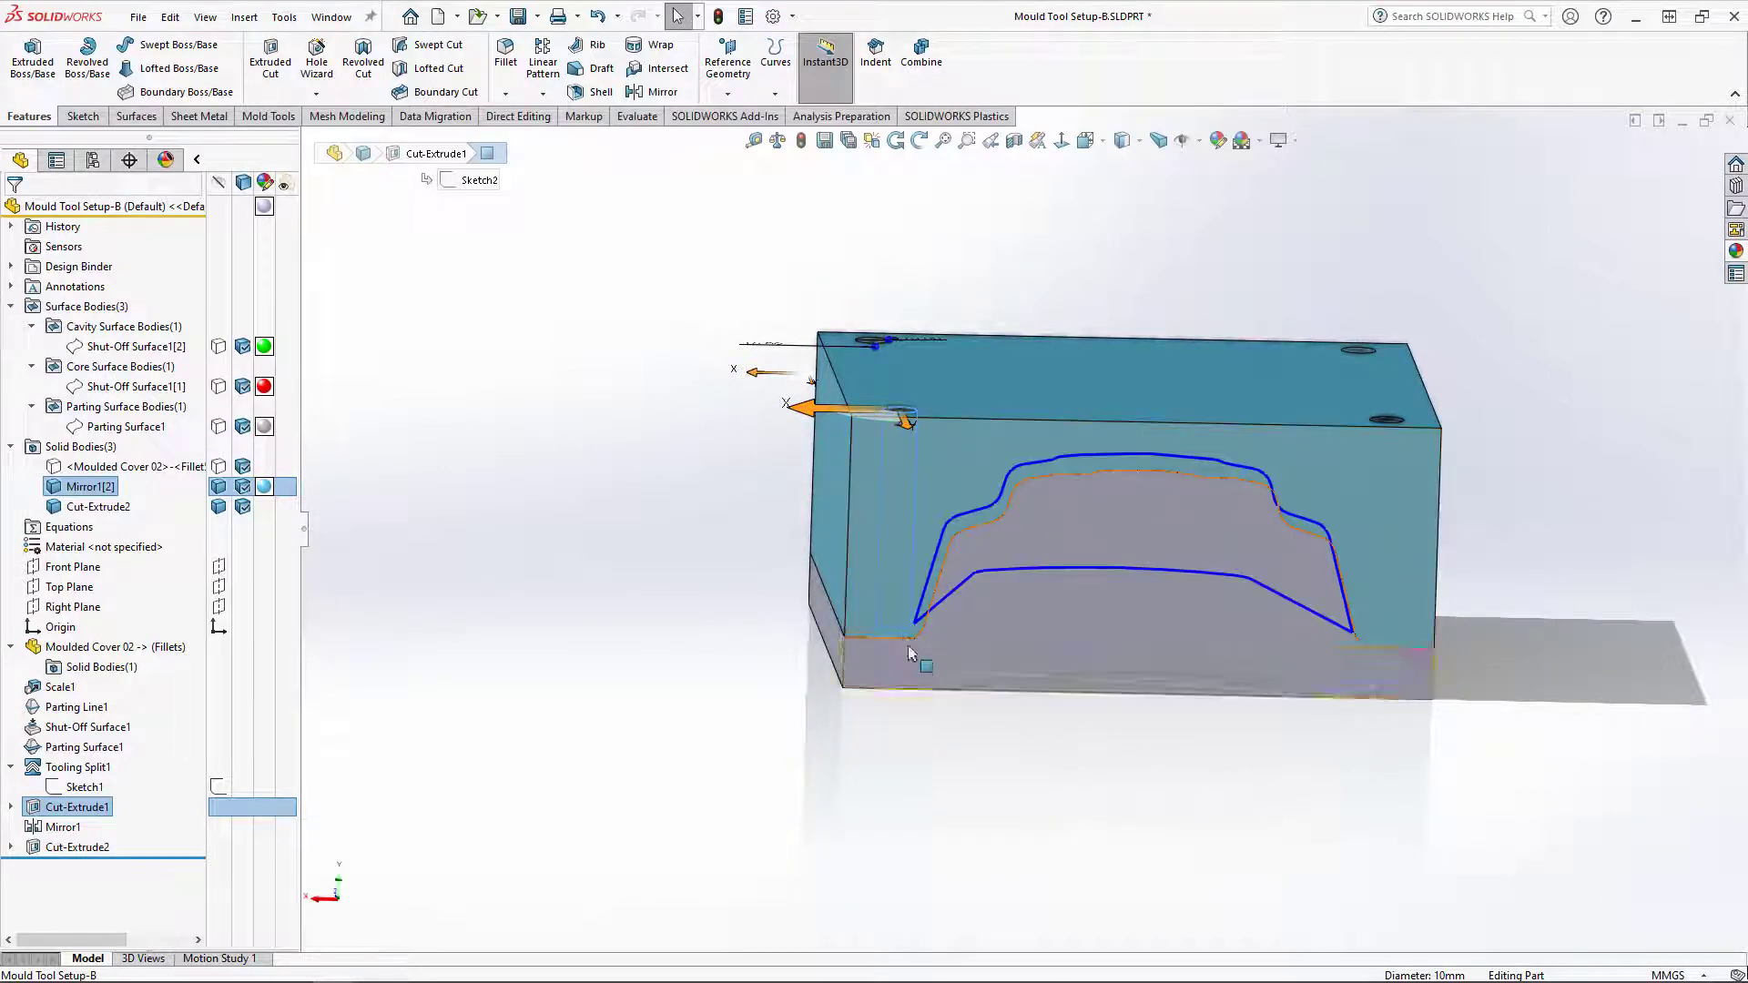
mouse_move(854, 648)
middle_down()
mouse_move(1174, 737)
mouse_move(1077, 709)
middle_up()
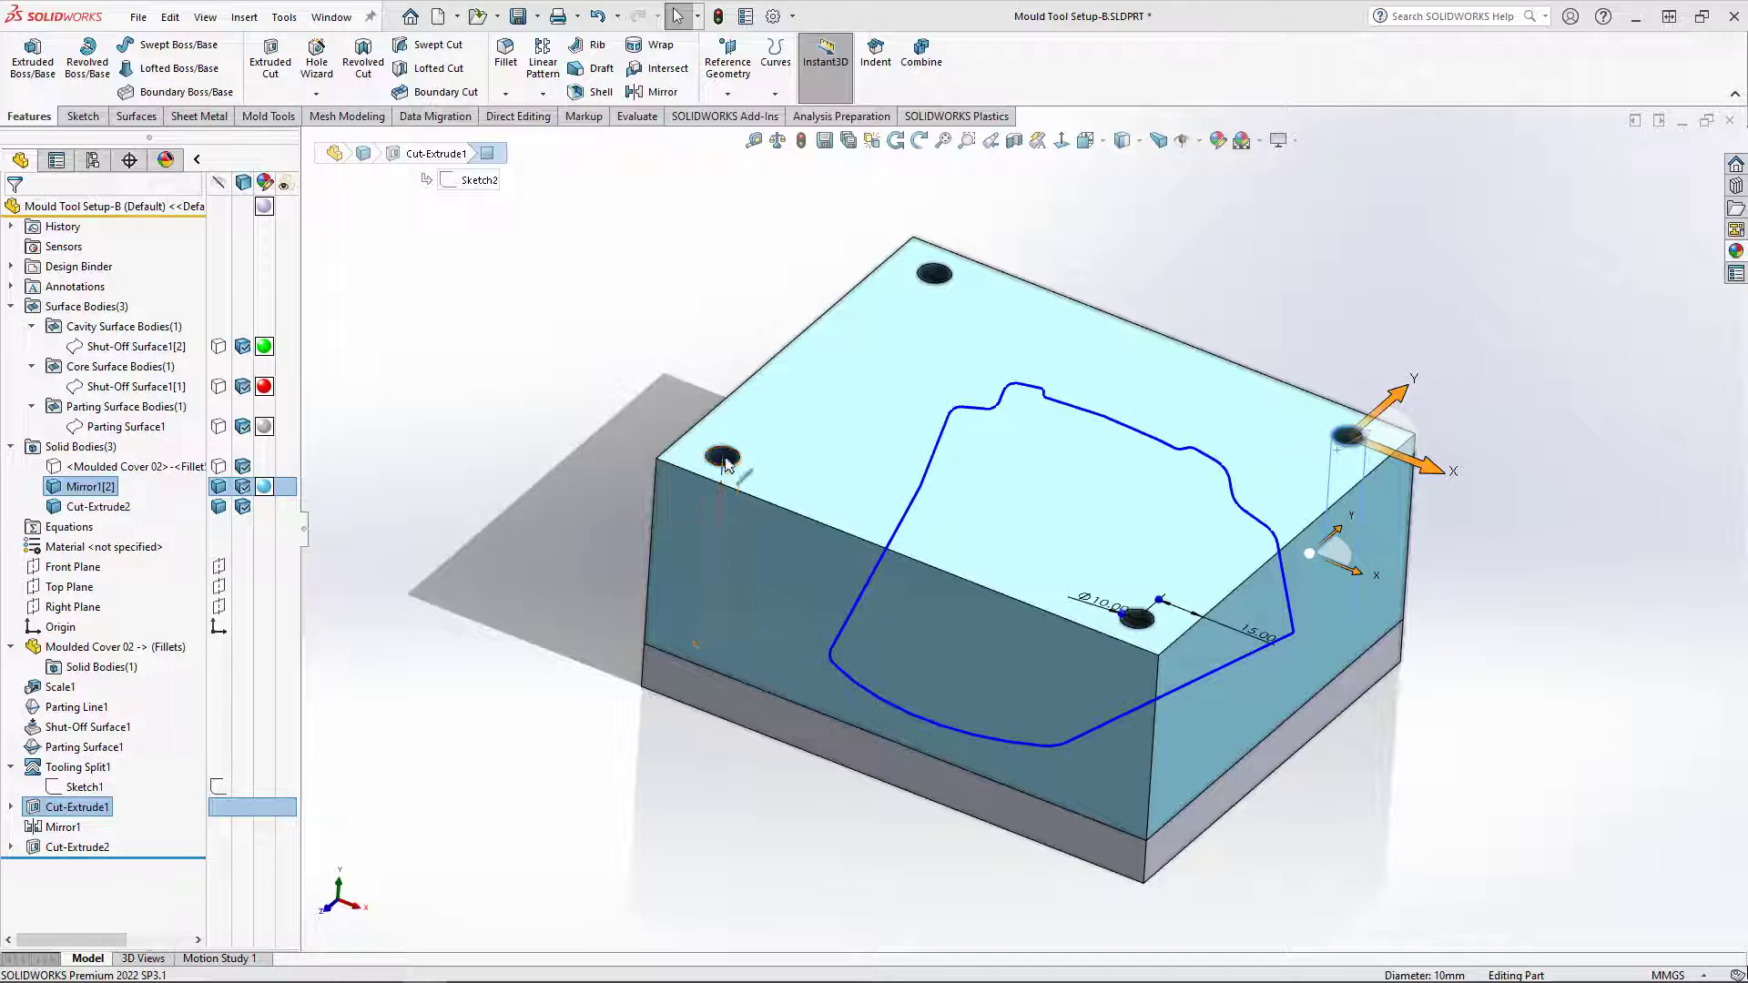
click(726, 391)
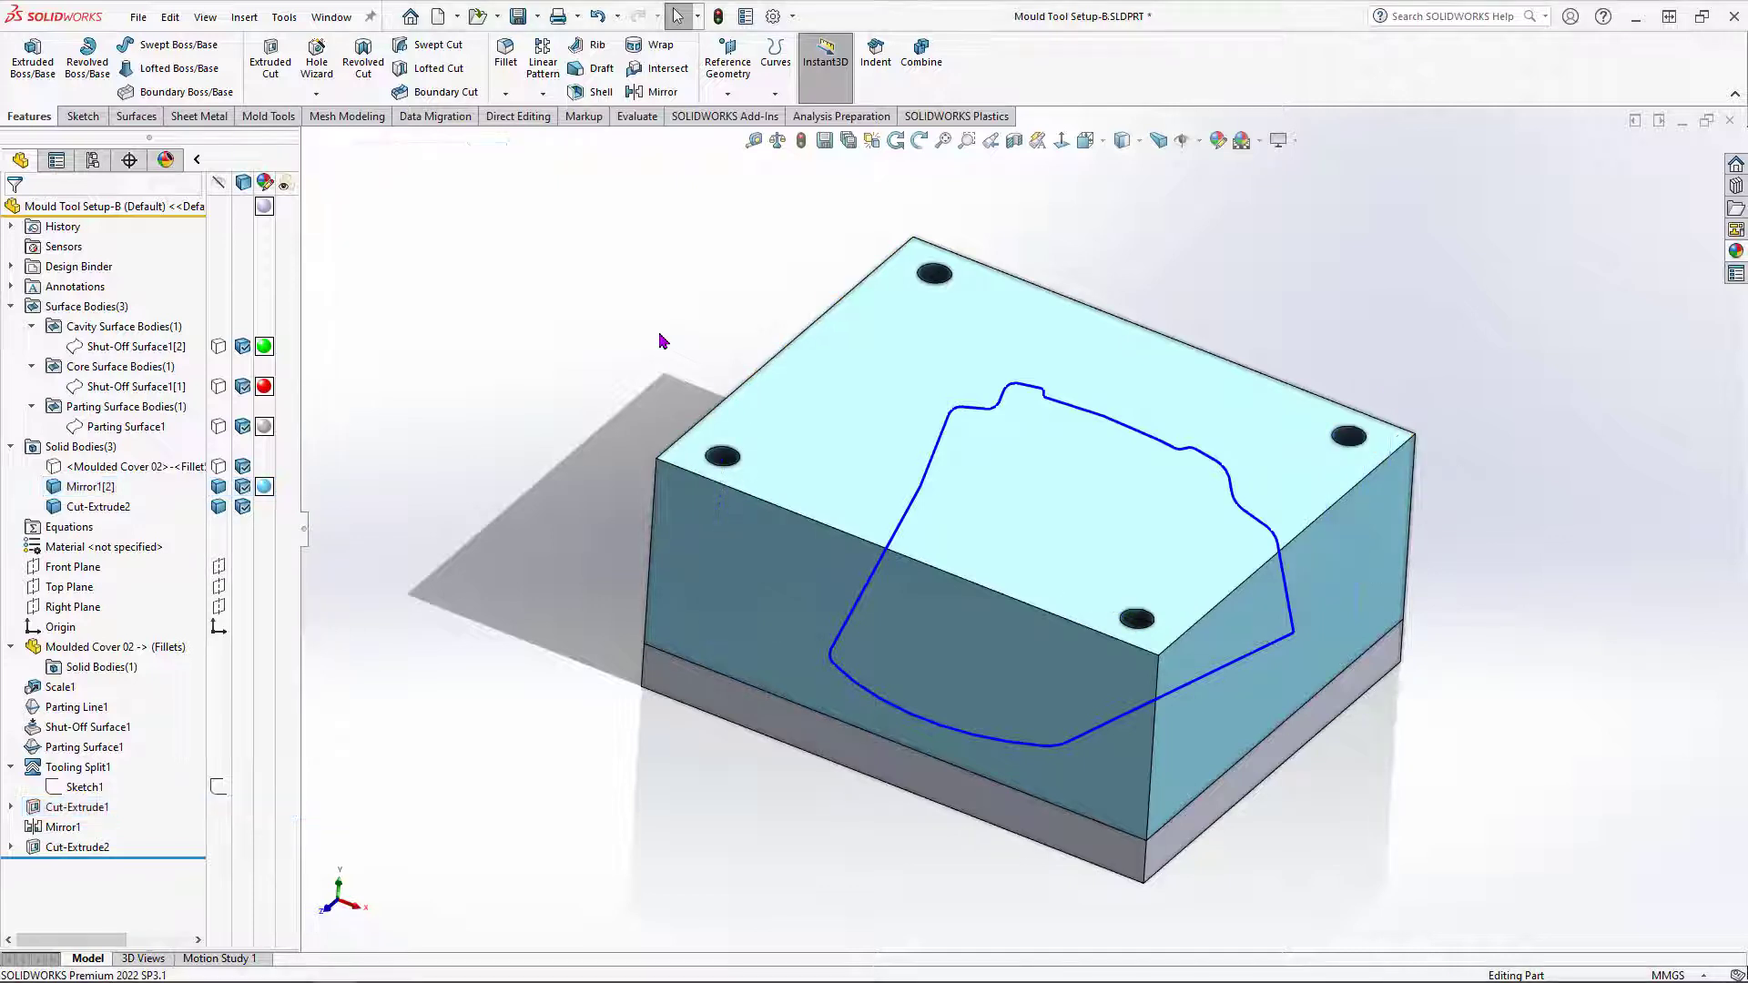
Step: Switch to the Mould Tool Setup-B-Cavity part and check the corner holes carried over from the tool setup
click(332, 17)
click(744, 275)
click(334, 17)
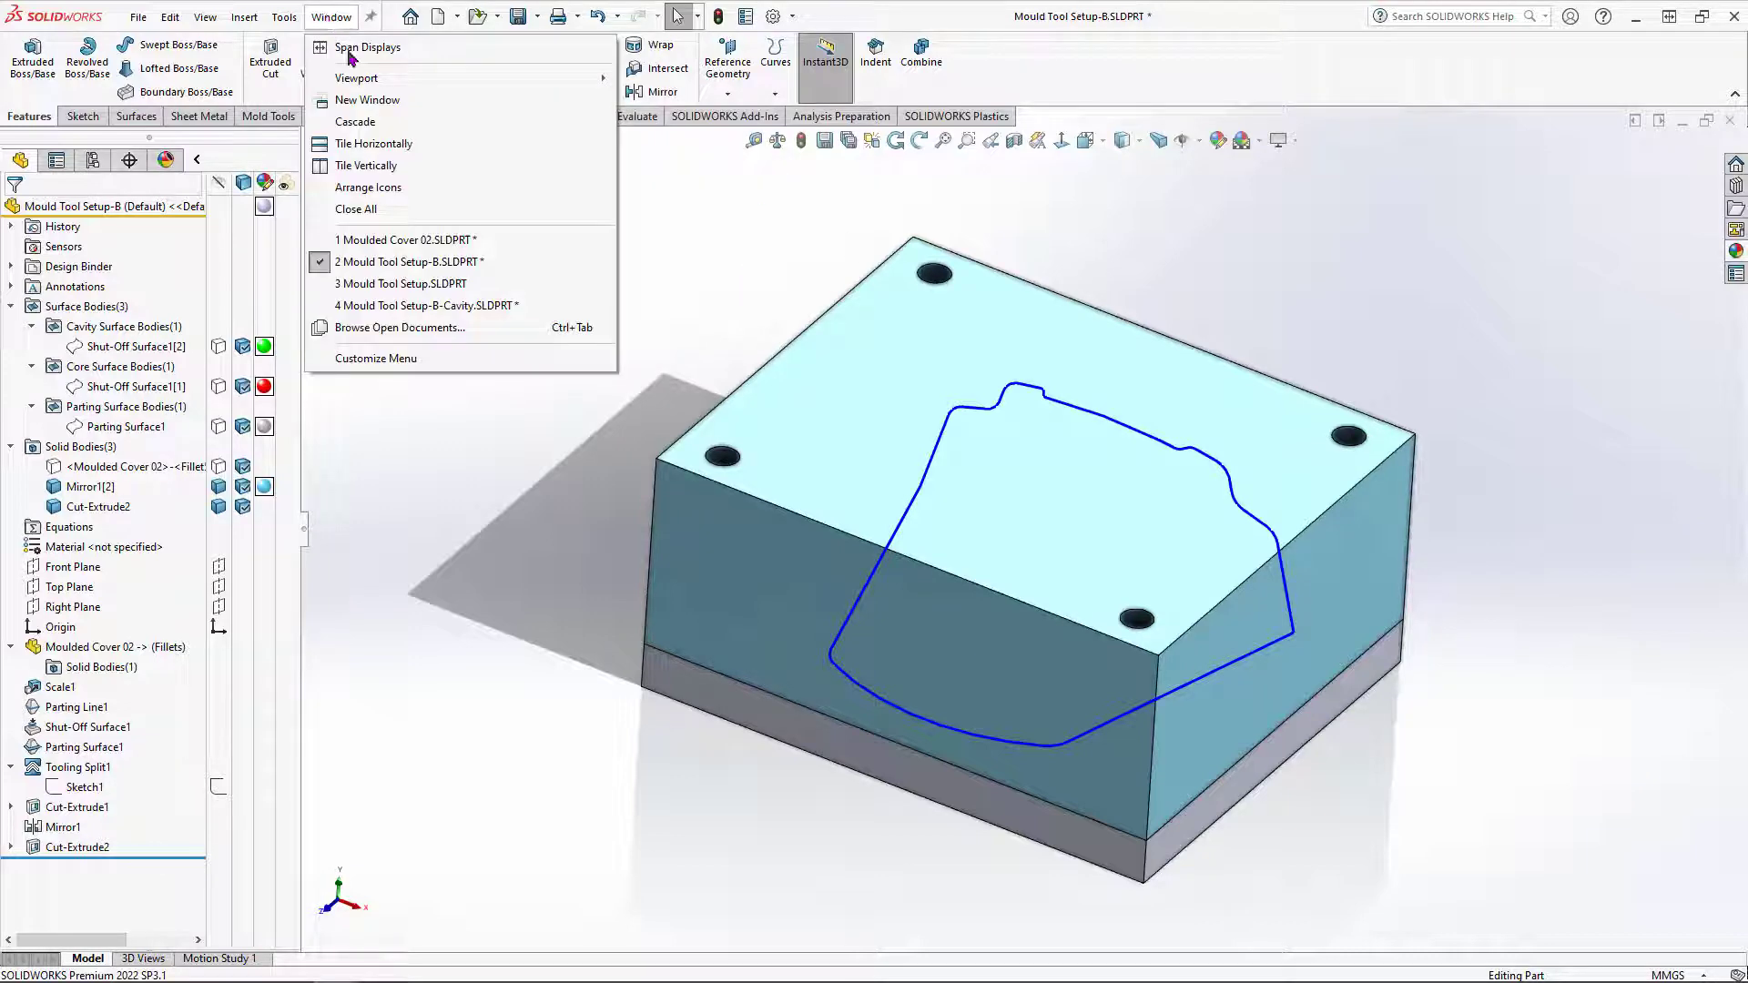
click(485, 310)
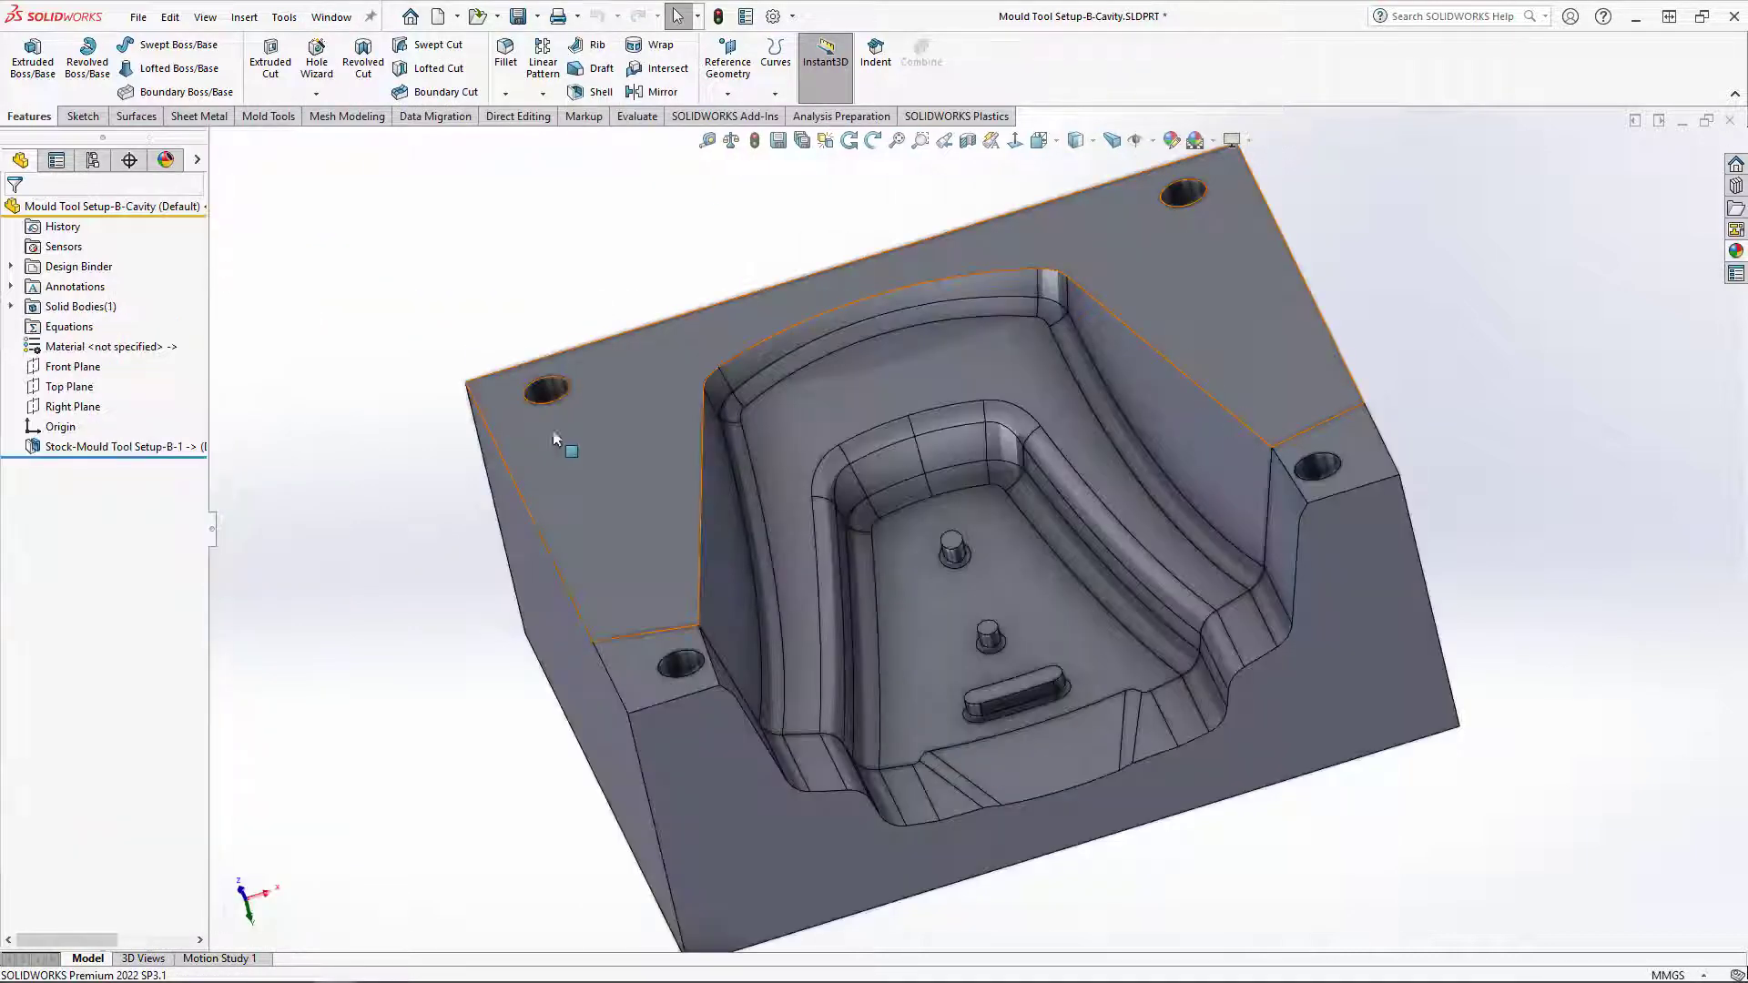
middle_drag(608, 428, 596, 630)
middle_drag(715, 657, 1074, 451)
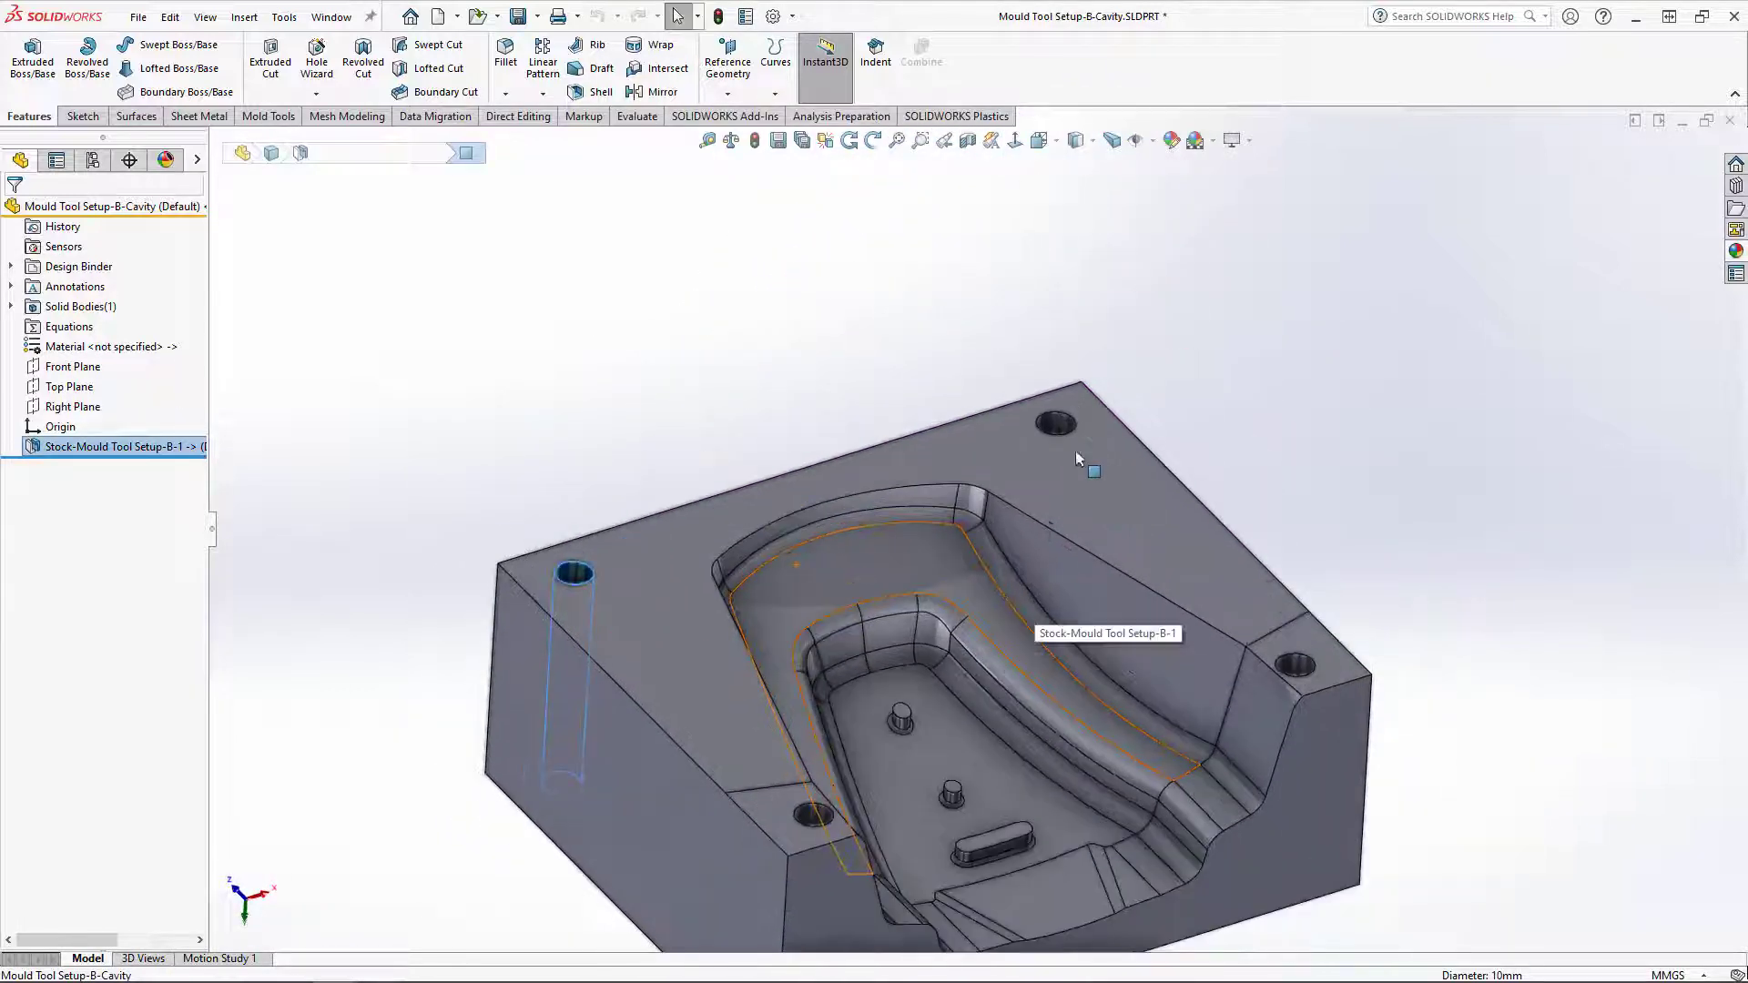
click(1051, 431)
scroll(1112, 591, up, 4)
scroll(1143, 671, down, 3)
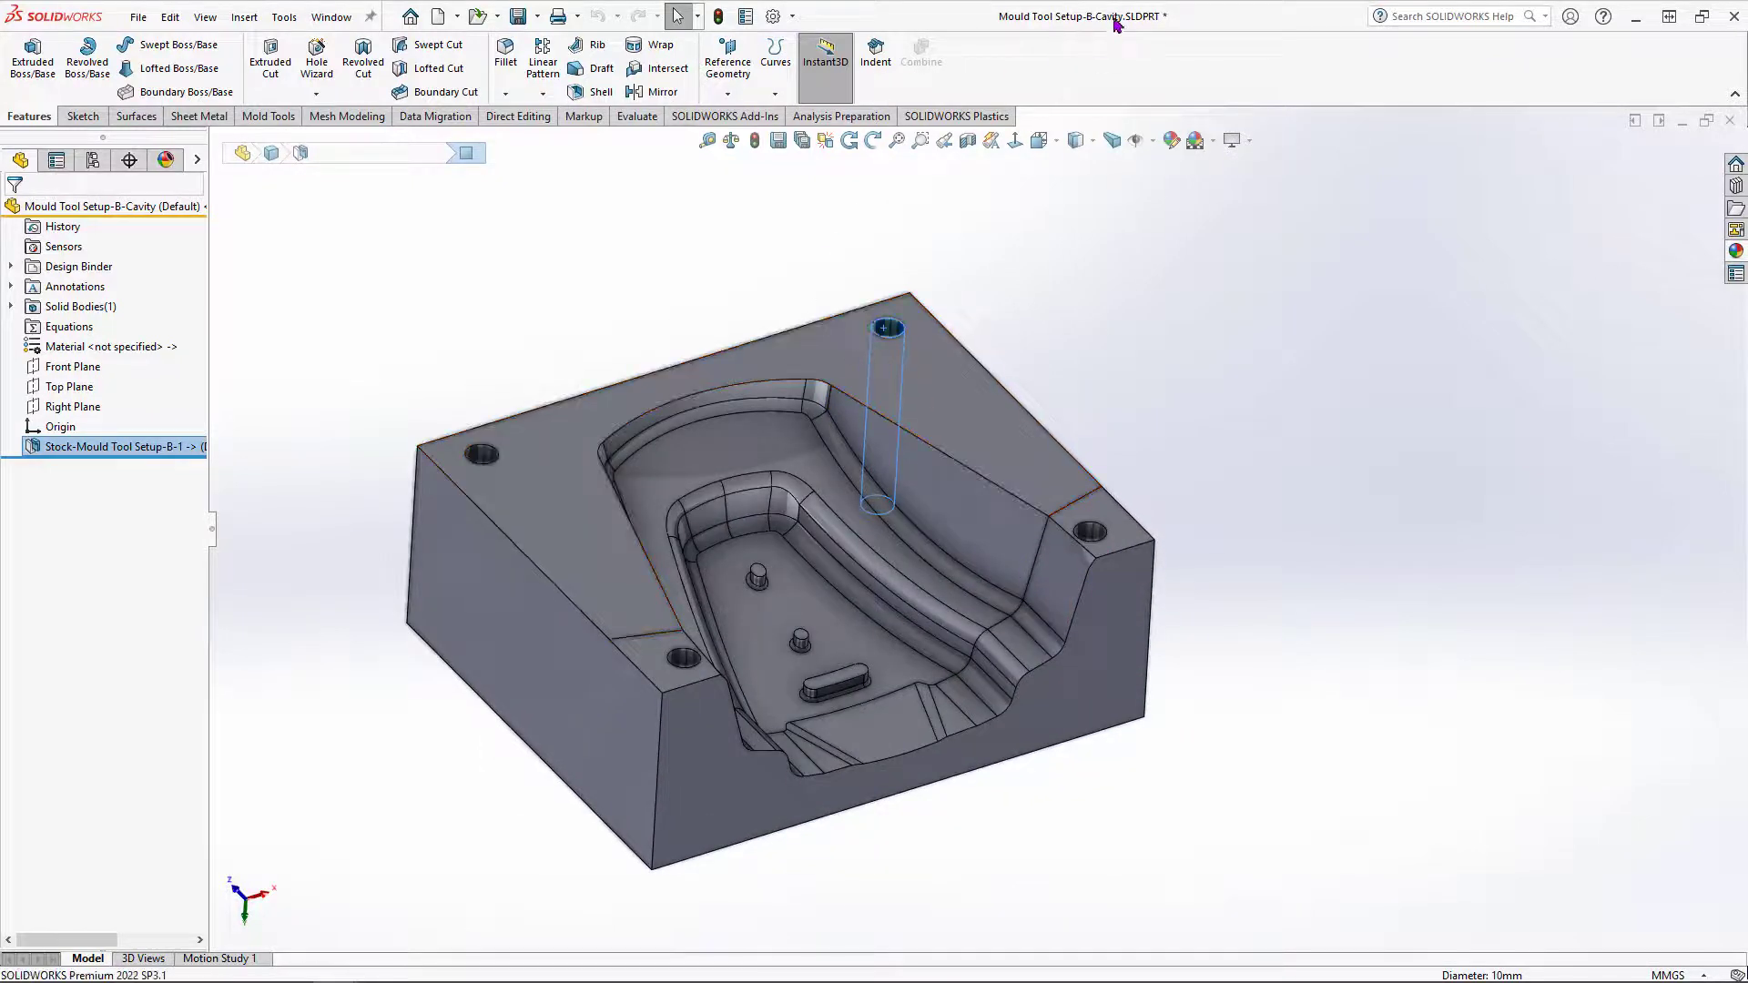
Step: Open the recent Mould Tool Setup-B-Core part and rebuild it to take in the tool setup changes
click(137, 16)
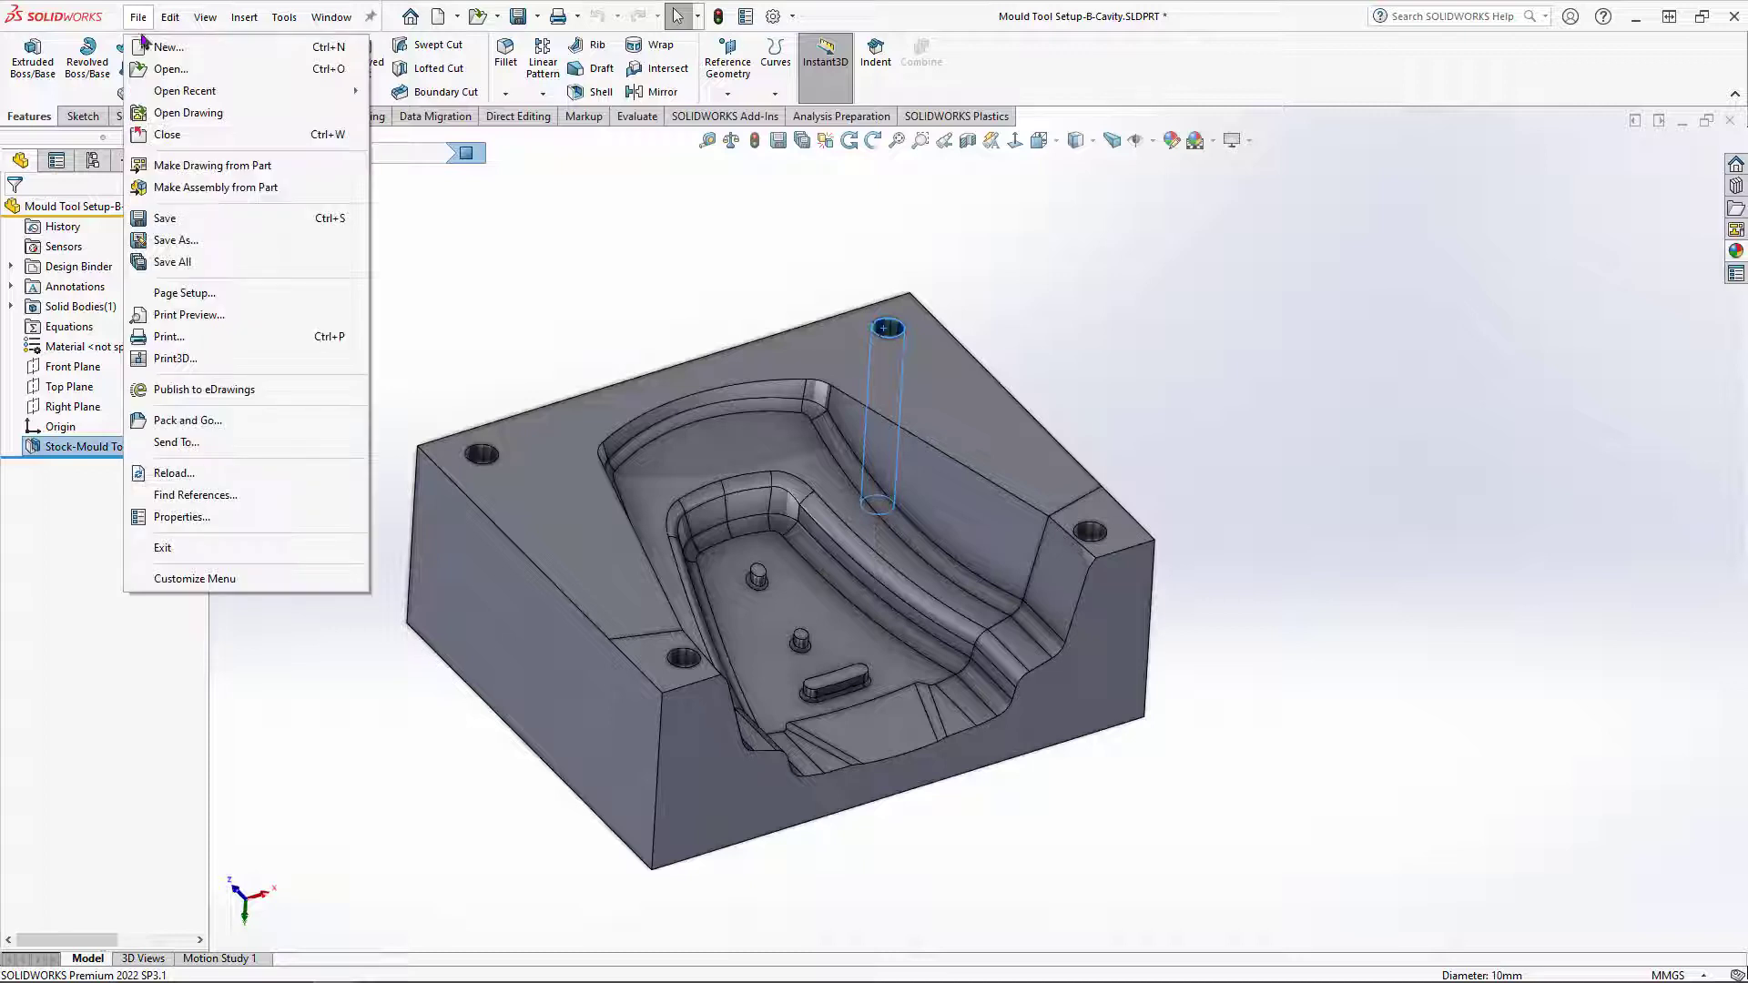
mouse_move(210, 91)
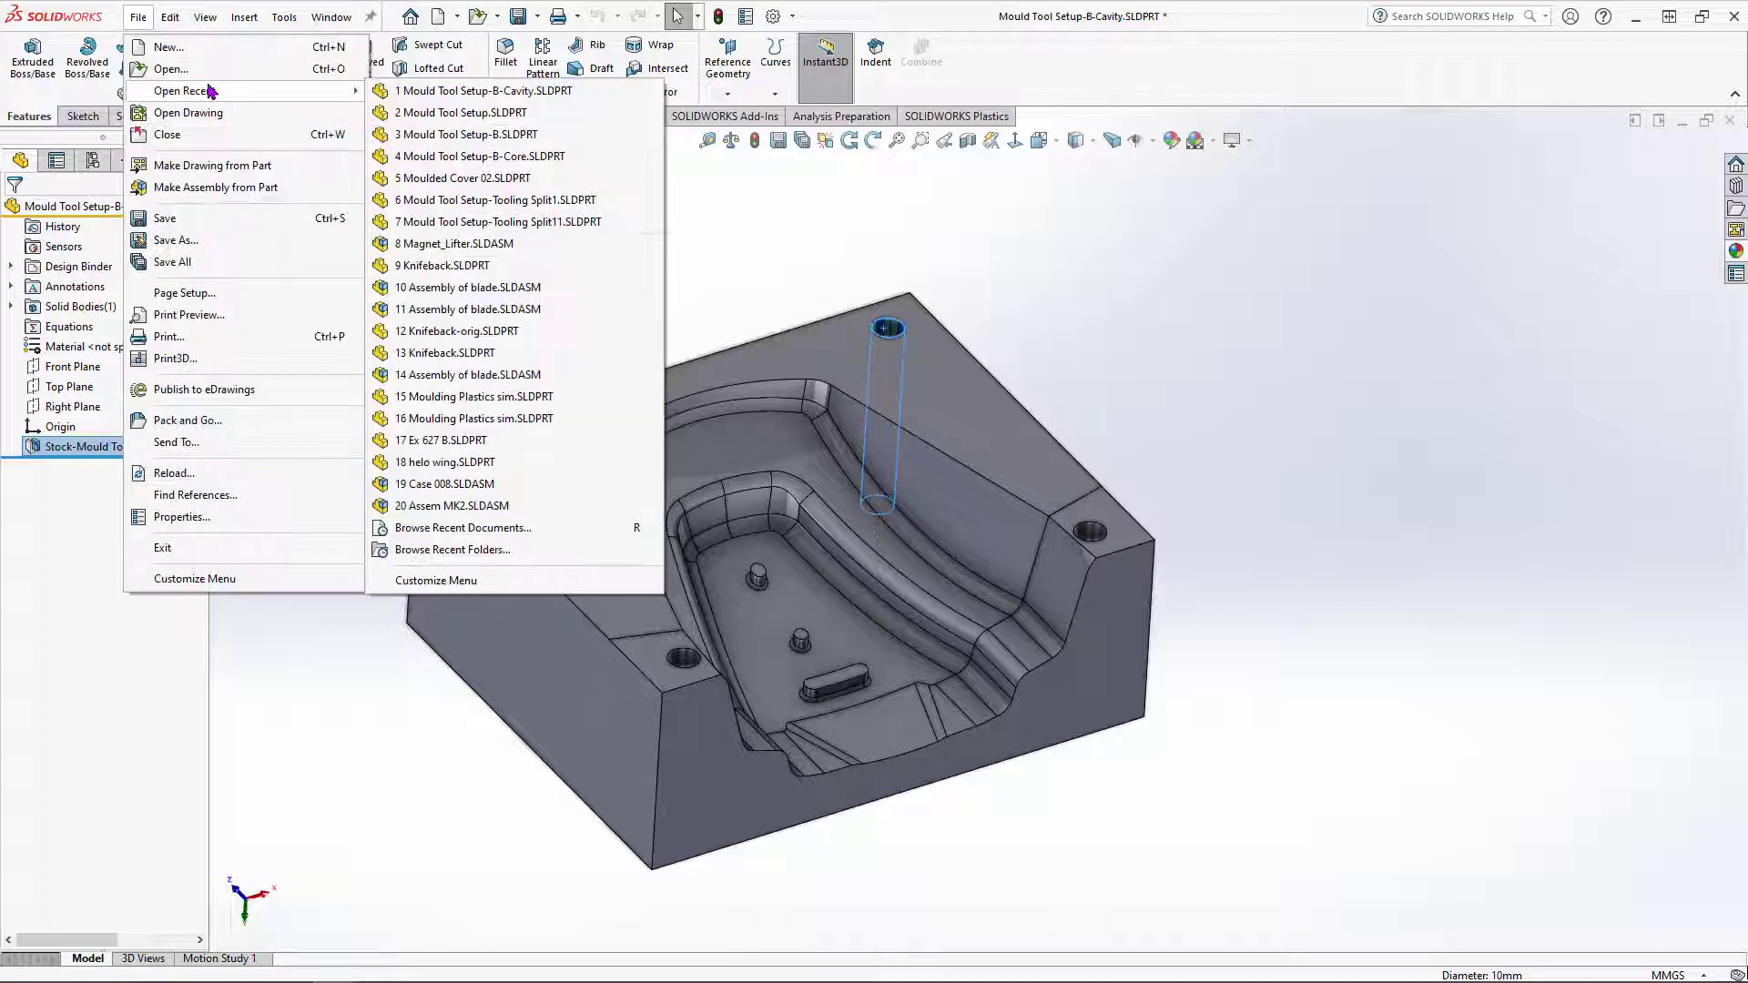
click(535, 157)
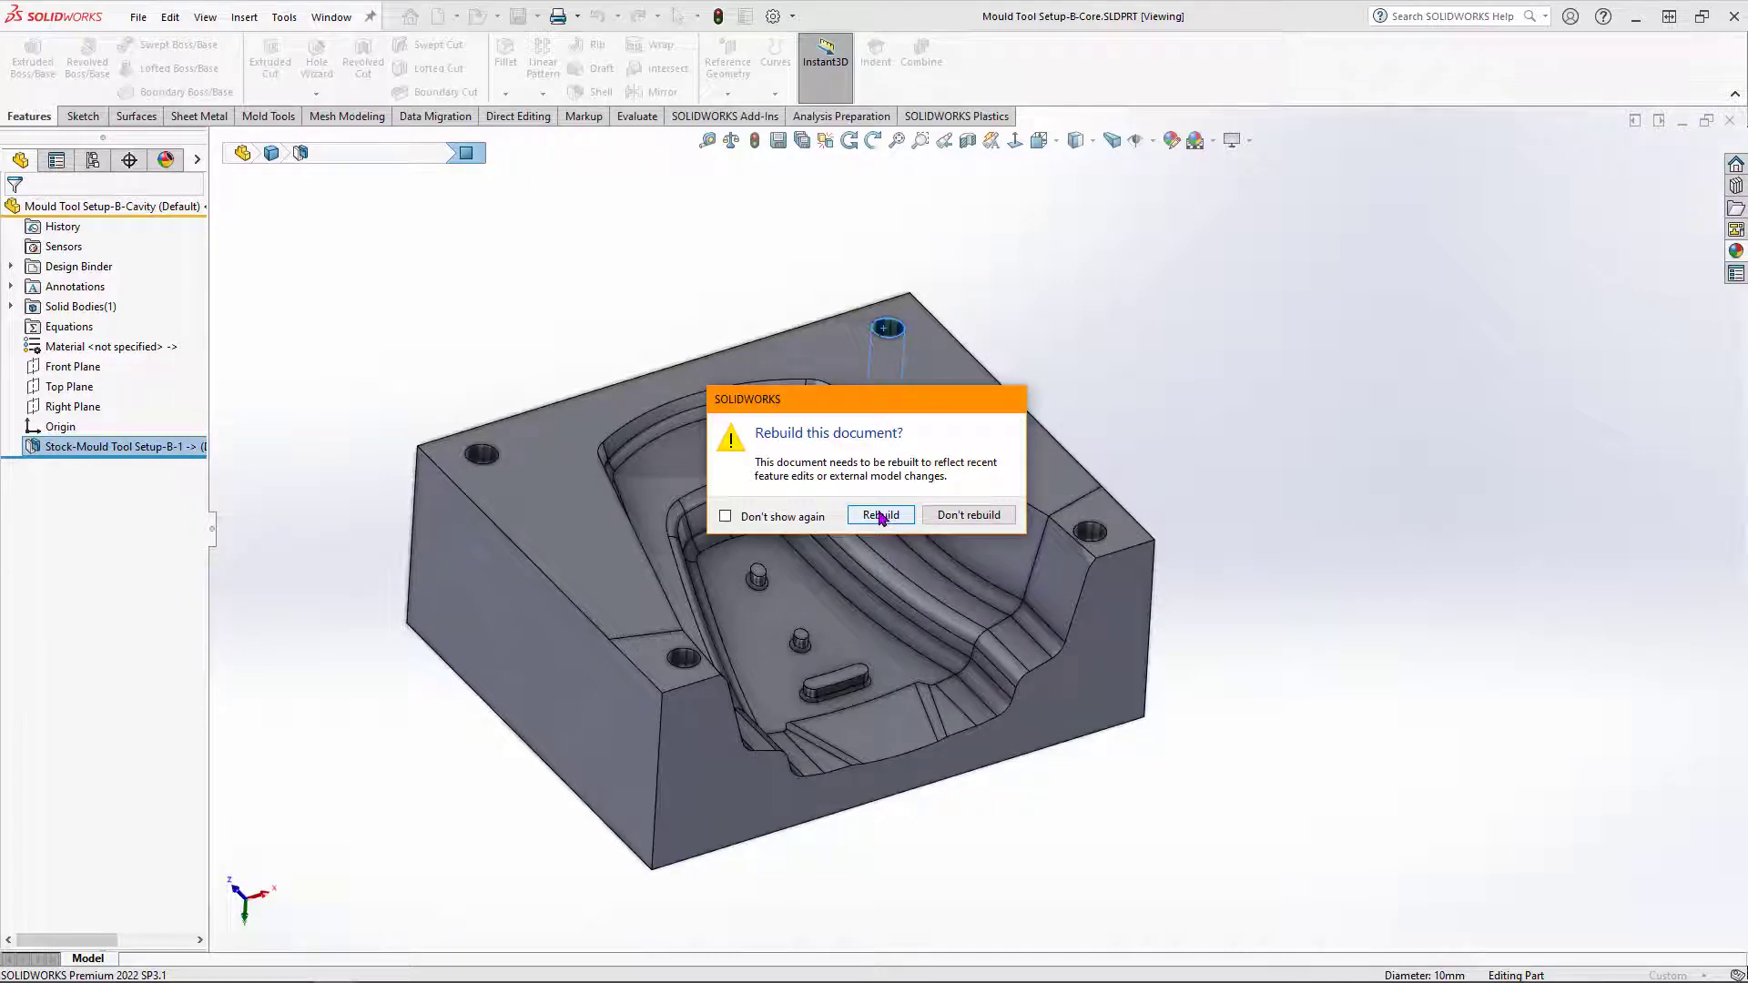
click(879, 516)
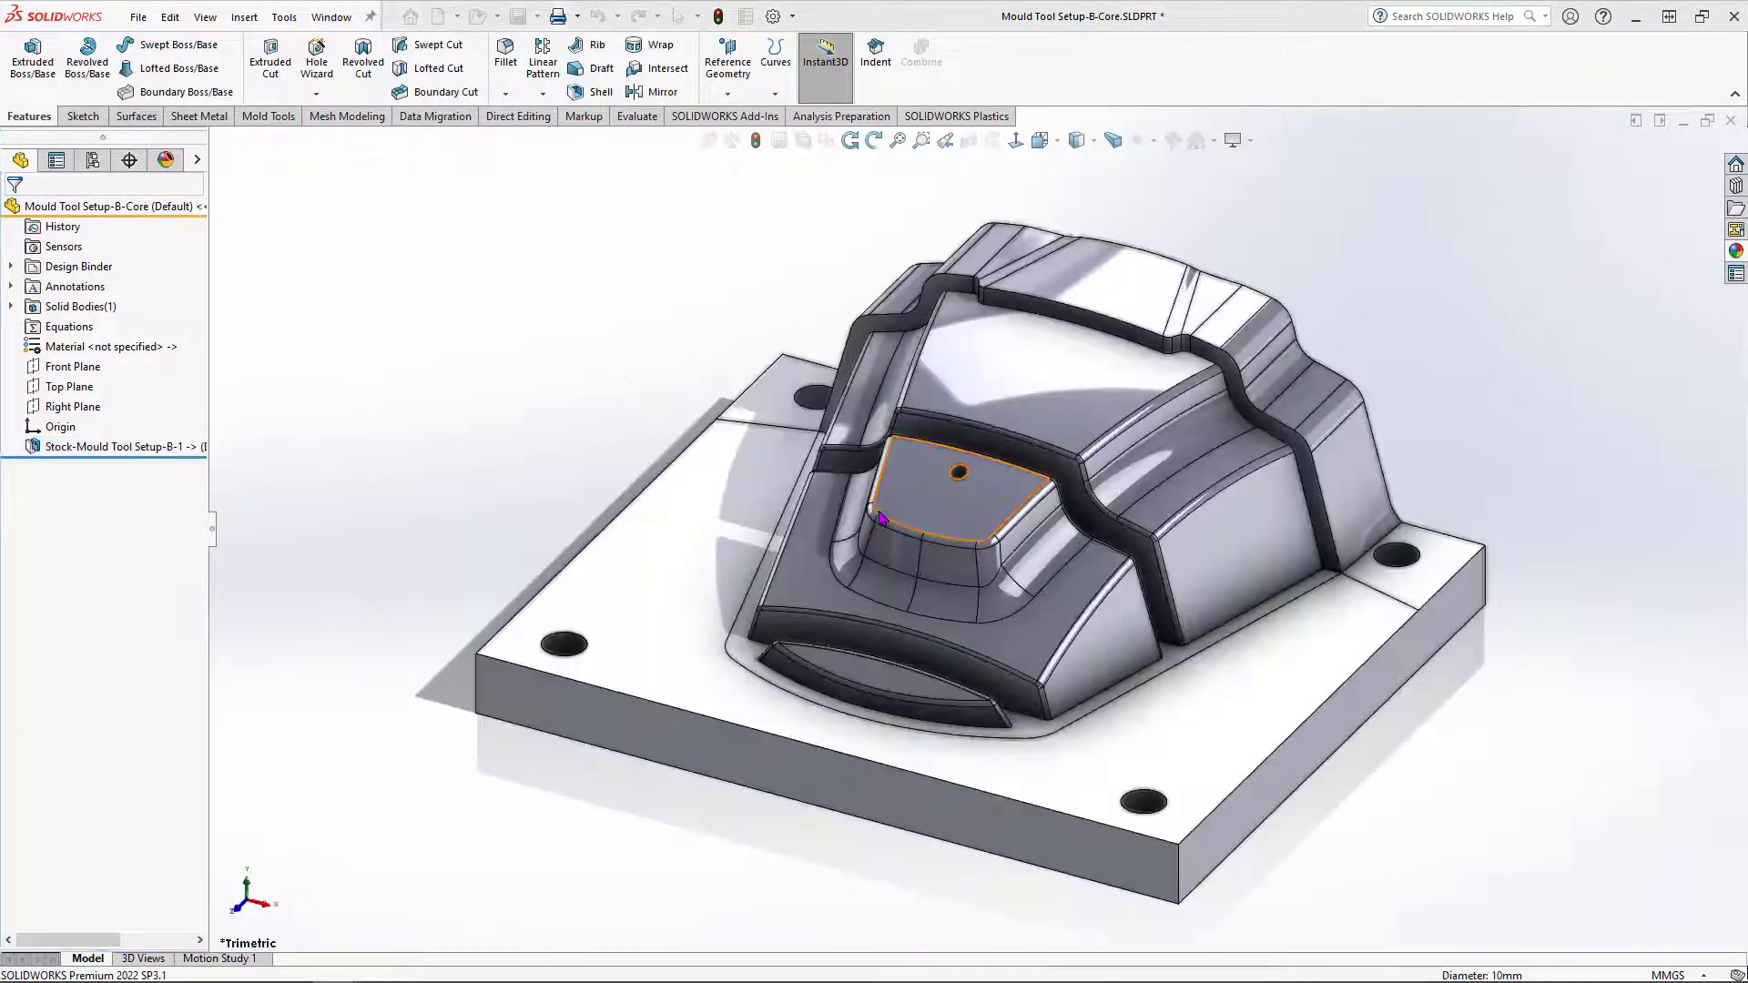
Step: Check the corner holes and the small hole through the raised face in the core part
click(572, 648)
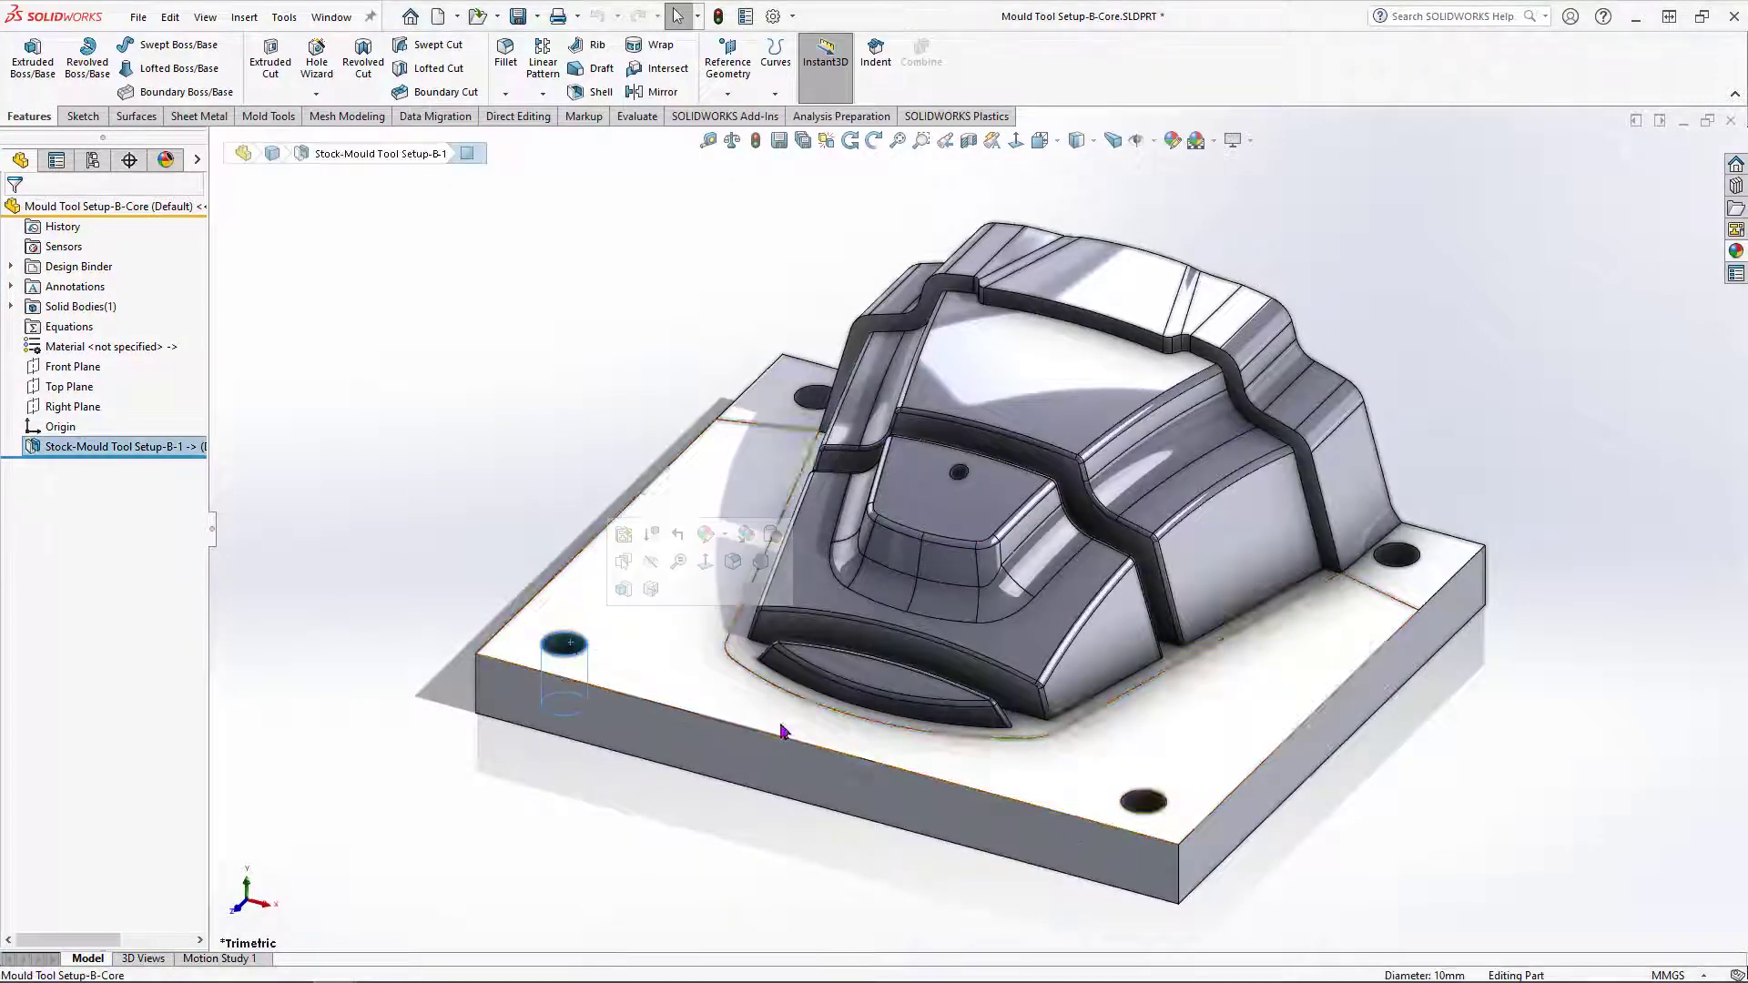
click(1149, 802)
scroll(983, 478, down, 5)
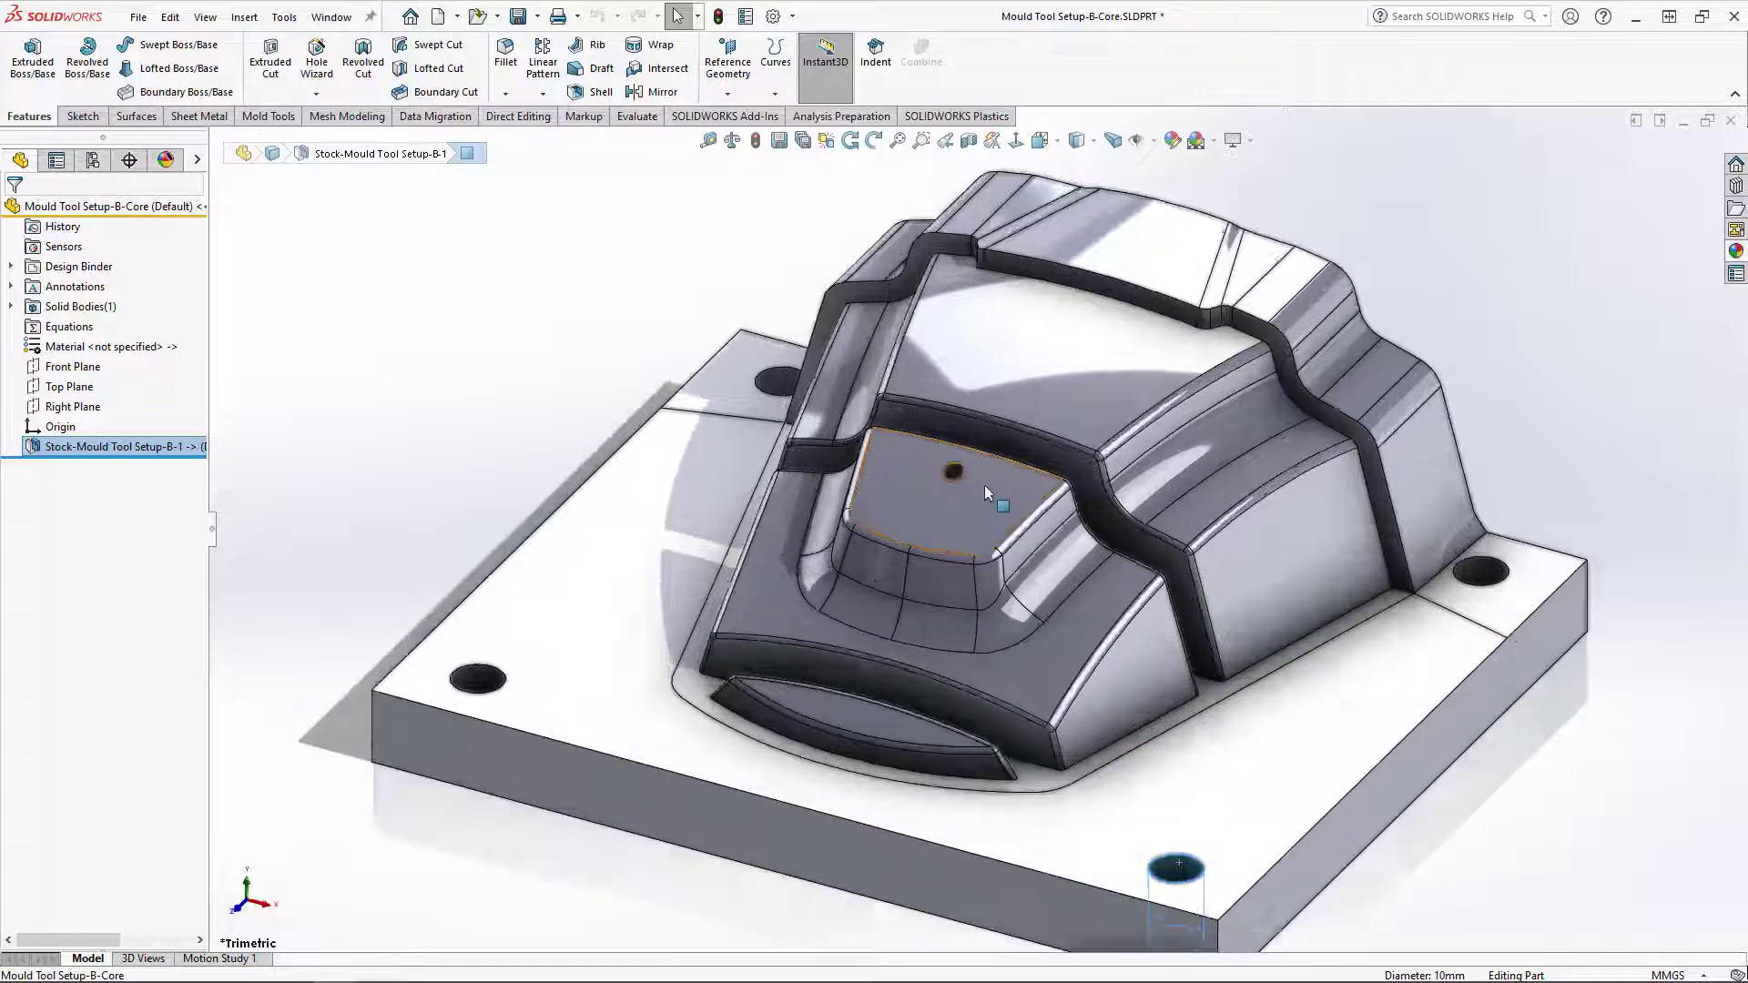
click(937, 478)
middle_drag(938, 478, 1109, 502)
scroll(1107, 504, up, 3)
middle_drag(1029, 445, 1079, 696)
scroll(897, 328, up, 4)
scroll(910, 323, down, 5)
middle_drag(912, 326, 908, 382)
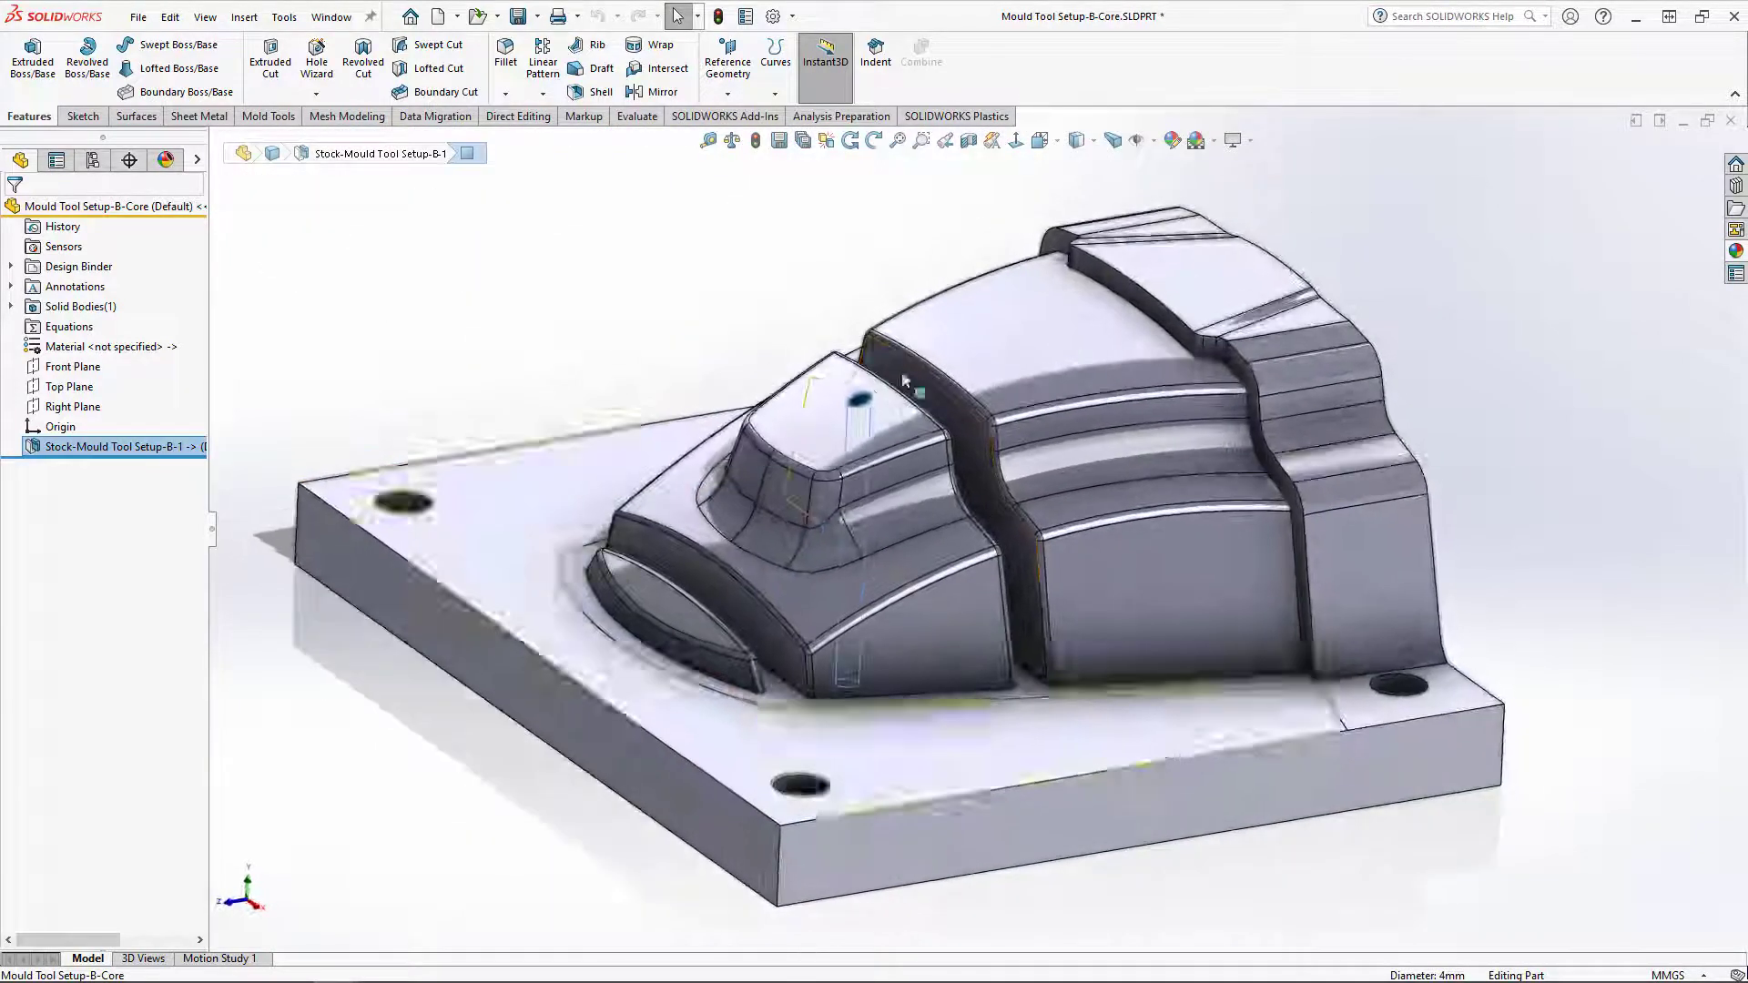
click(267, 116)
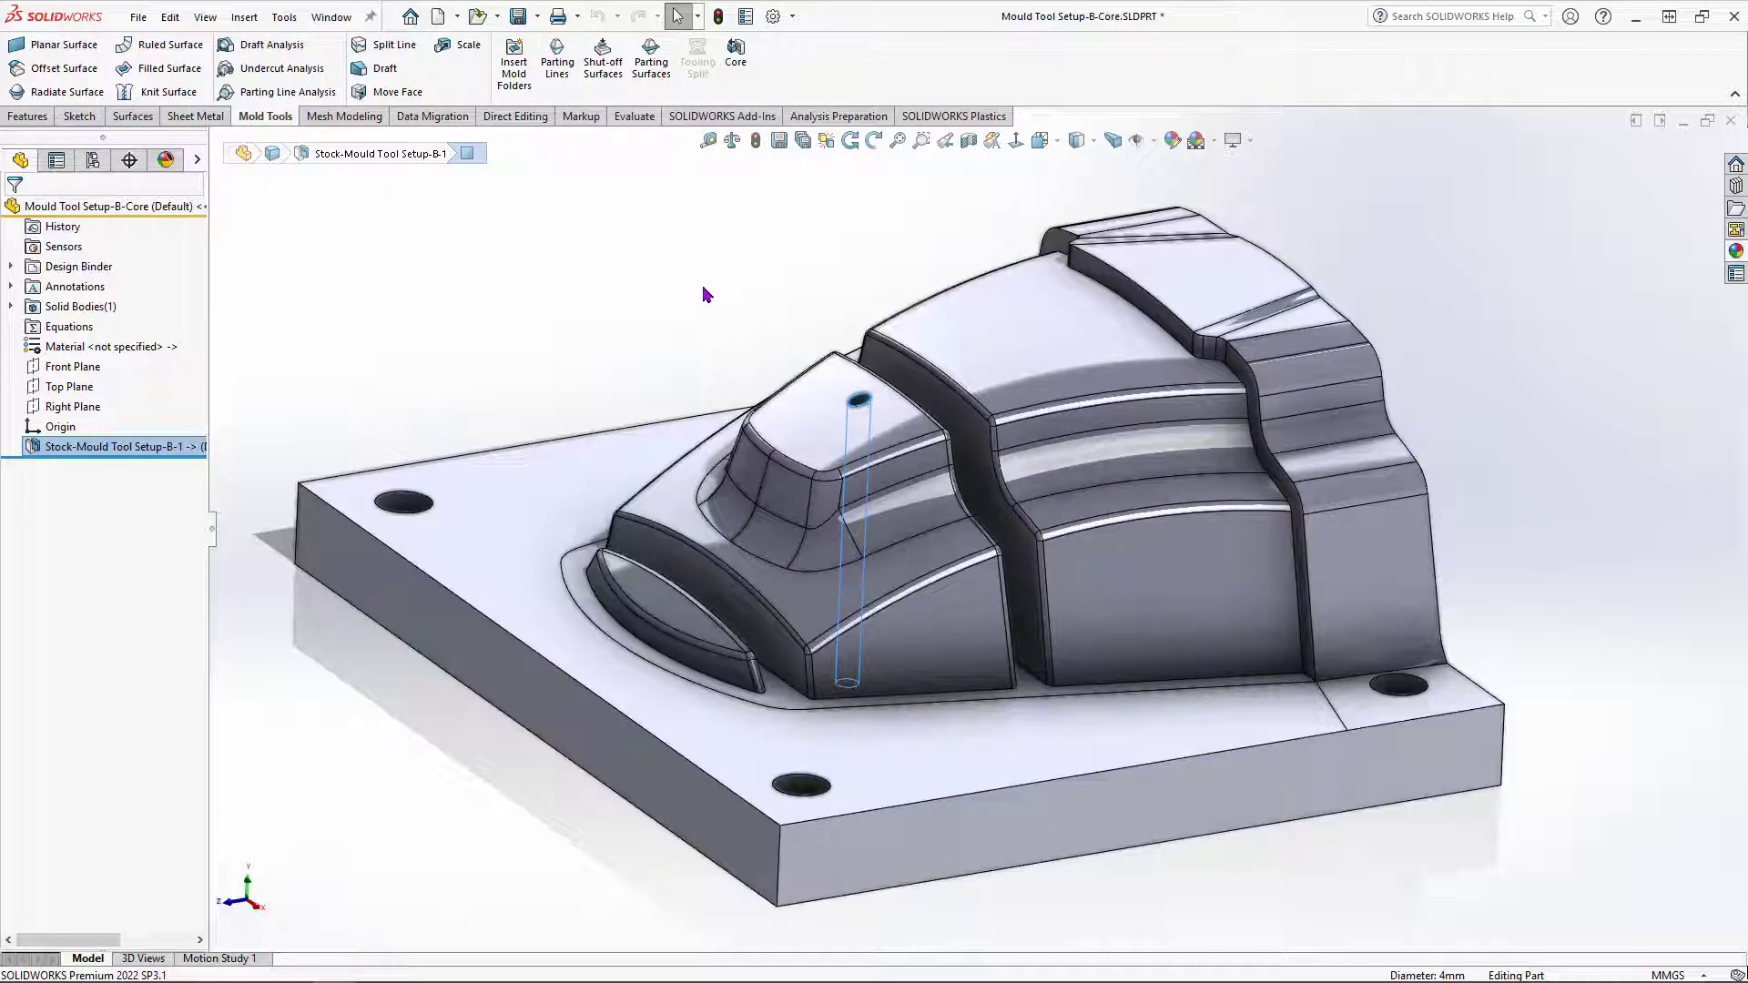